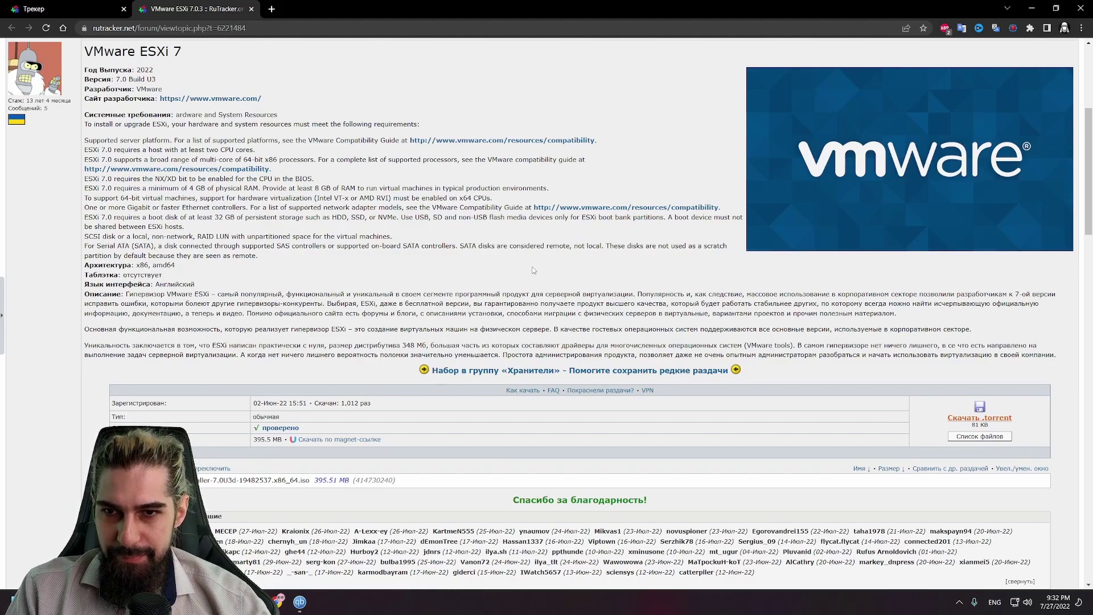
Step: Close the rutracker ESXi page window
scroll(533, 270, "up", 5)
scroll(512, 265, "down", 5)
scroll(501, 262, "down", 1)
scroll(501, 262, "up", 6)
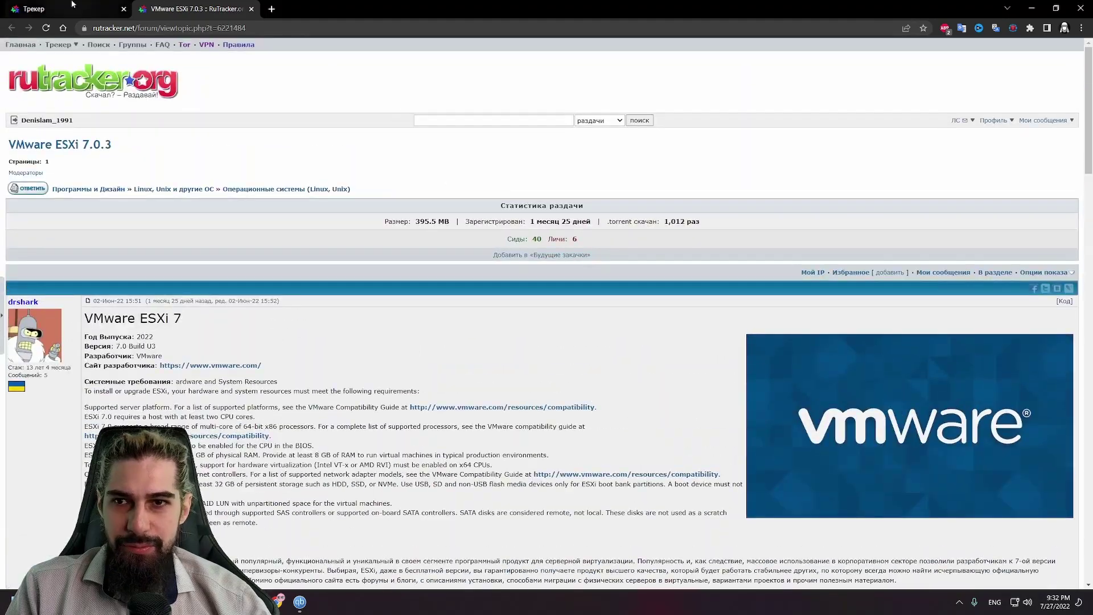
left_click(1082, 7)
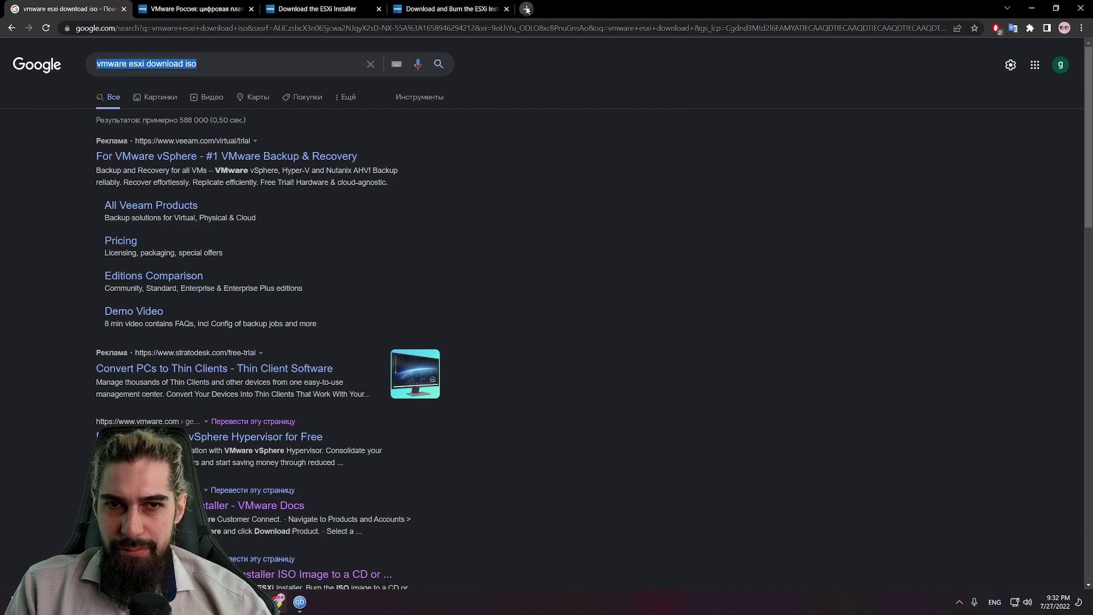
Step: Search Google for 'vmware' in a new tab and switch to the image results
left_click(527, 10)
type("v")
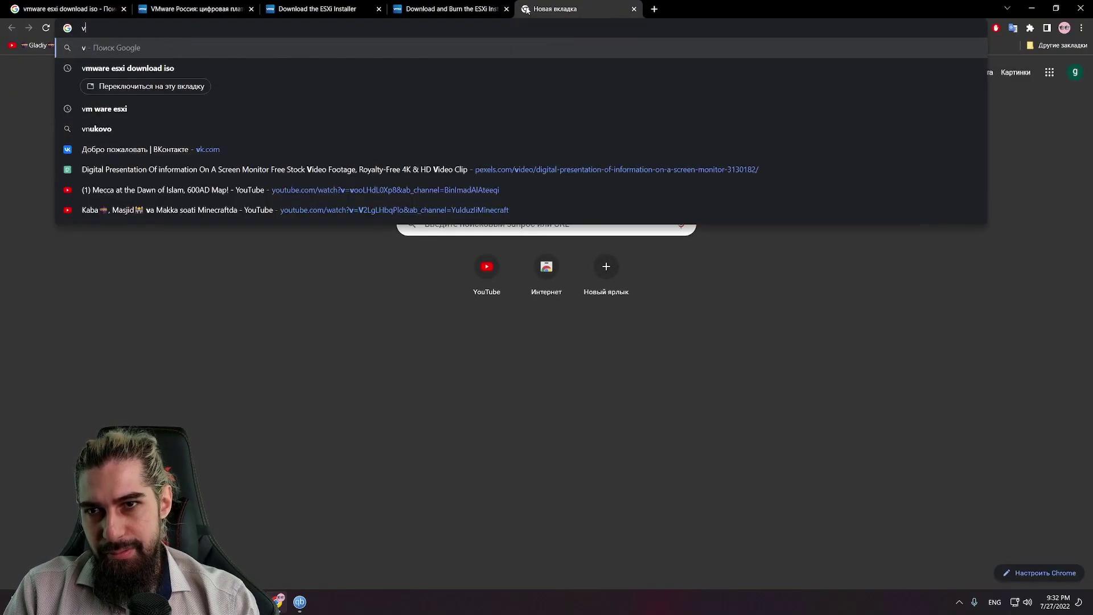
type("mware")
key("Delete")
key("Return")
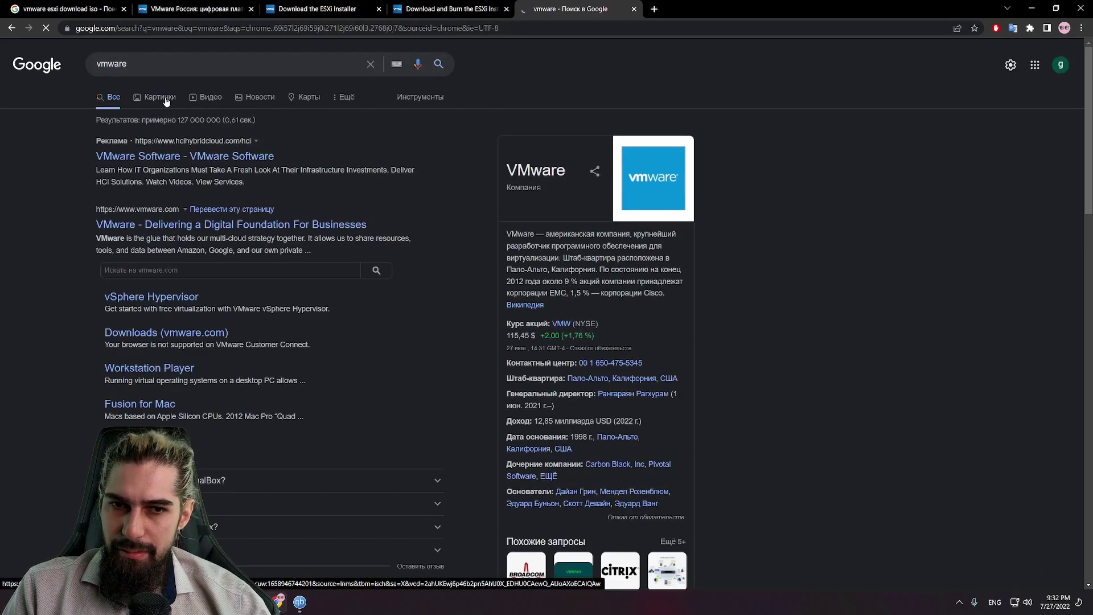
left_click(165, 100)
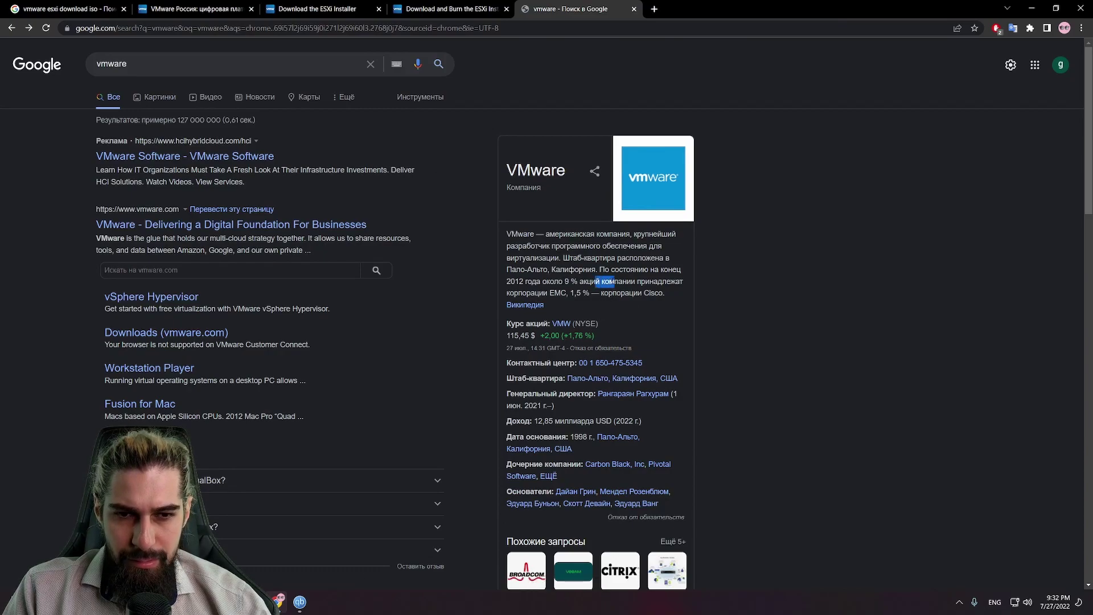
left_click_drag(643, 293, 655, 293)
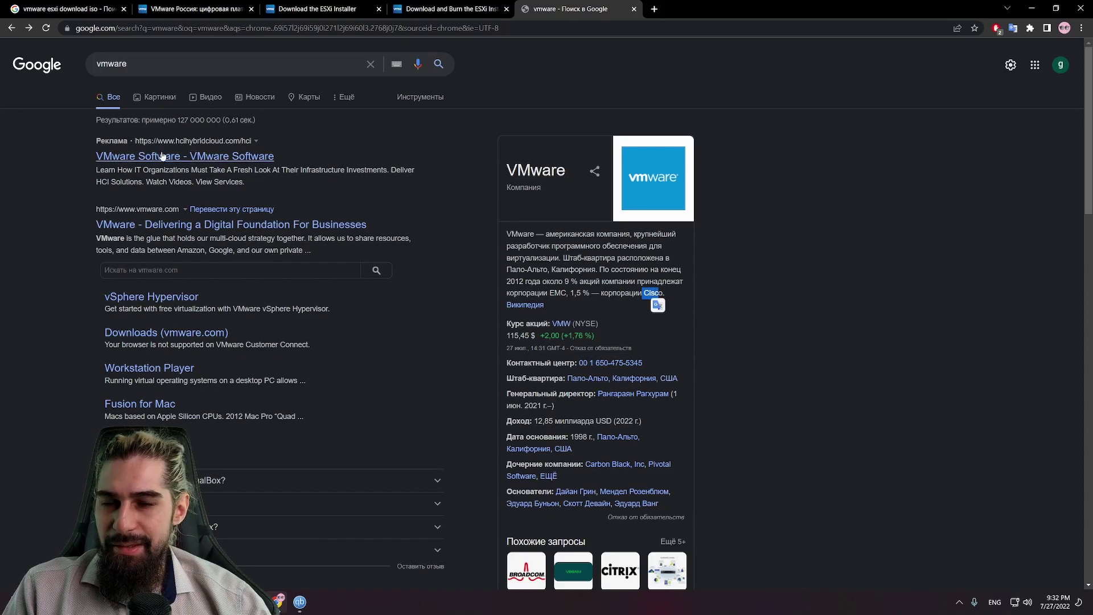
left_click(163, 101)
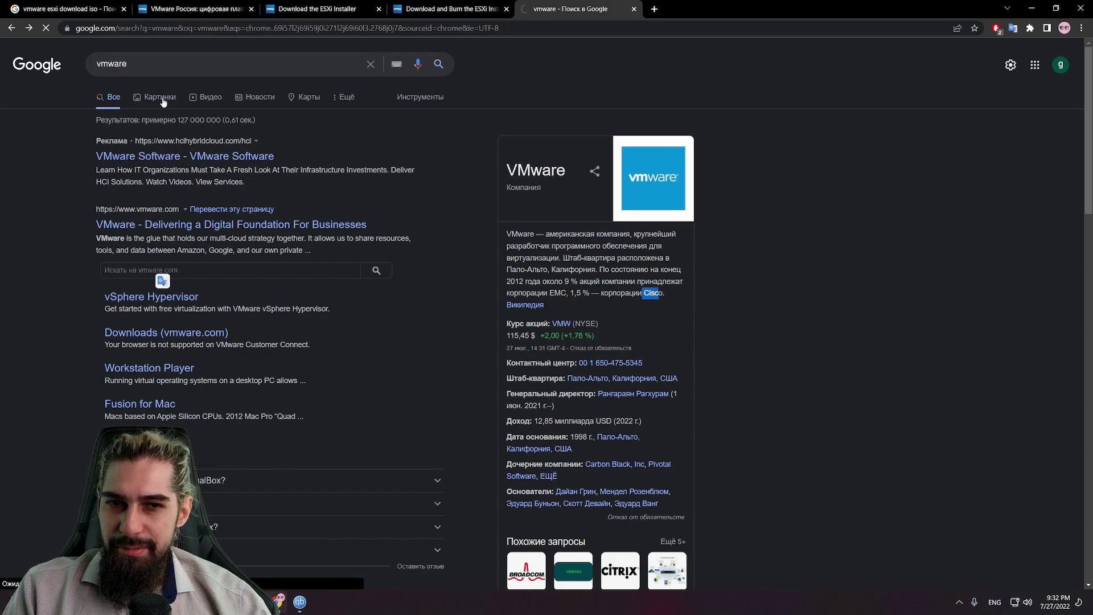
Step: Browse the vmware image results, then bring up qBittorrent to check the ESXi ISO download
scroll(471, 176, "down", 5)
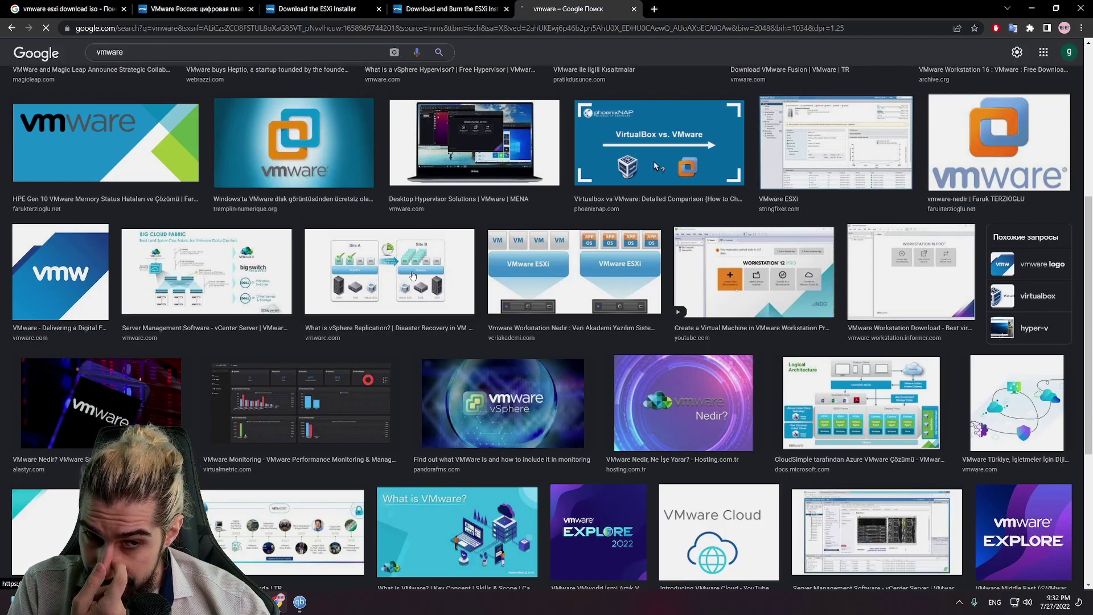
scroll(474, 260, "down", 3)
scroll(473, 261, "down", 3)
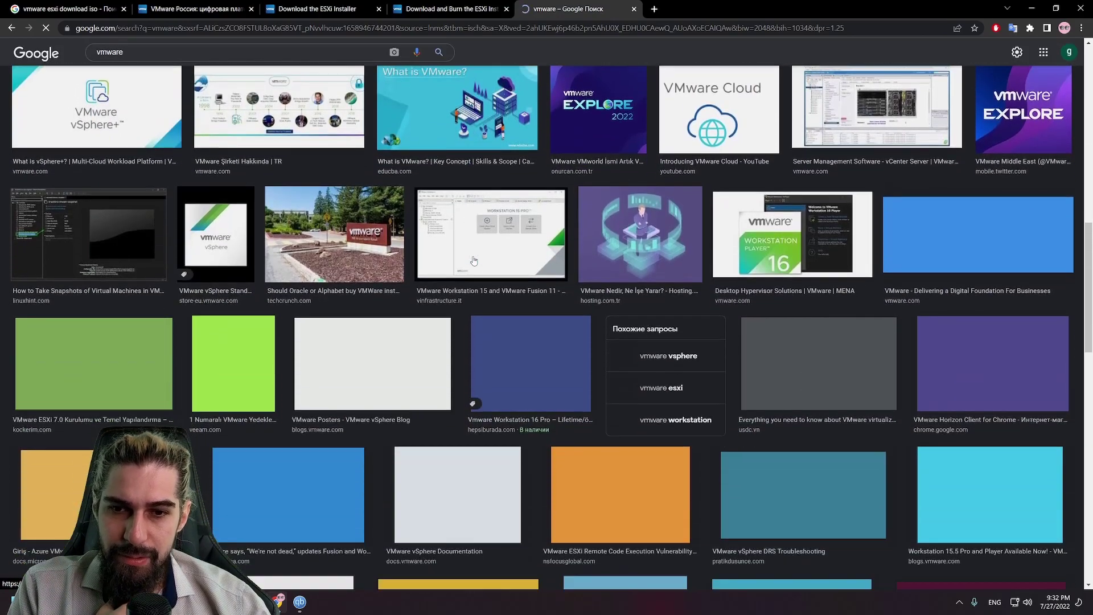
scroll(820, 254, "down", 4)
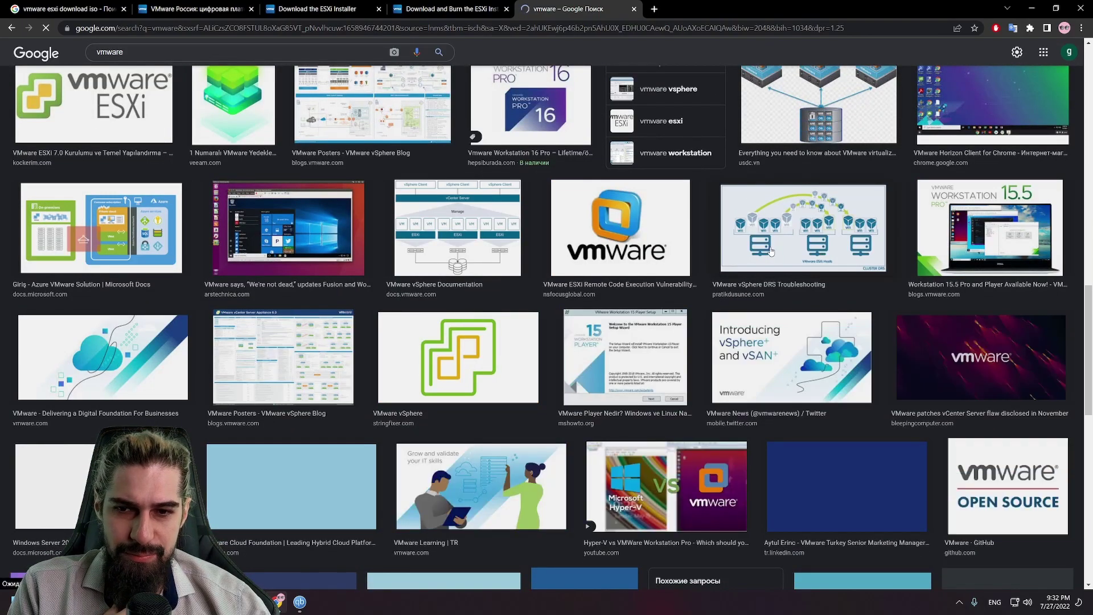
scroll(770, 252, "down", 2)
scroll(771, 251, "down", 1)
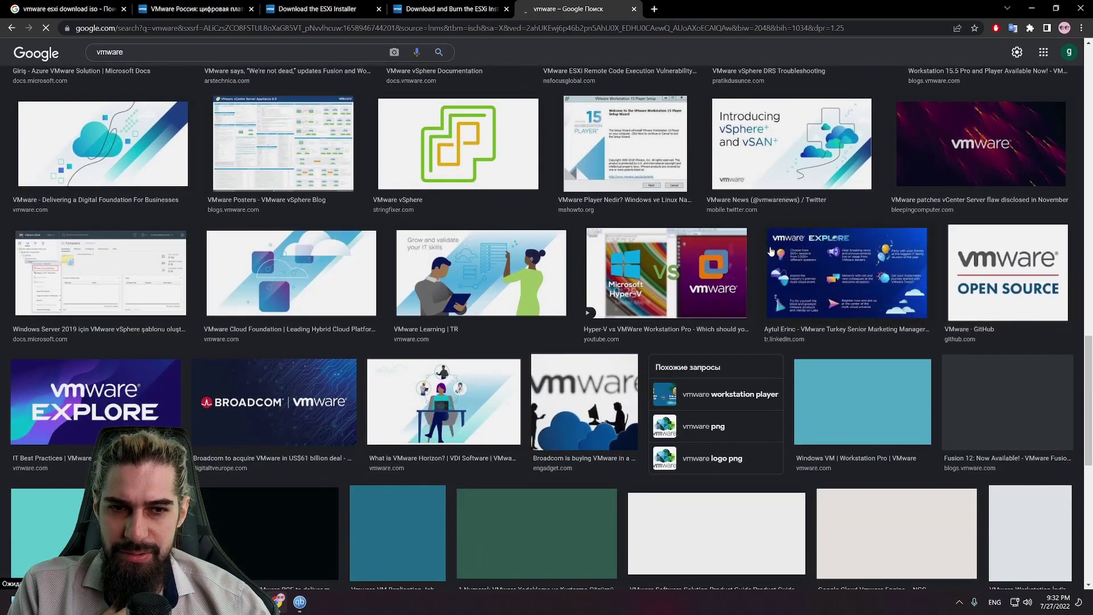
scroll(769, 250, "up", 9)
scroll(769, 250, "up", 4)
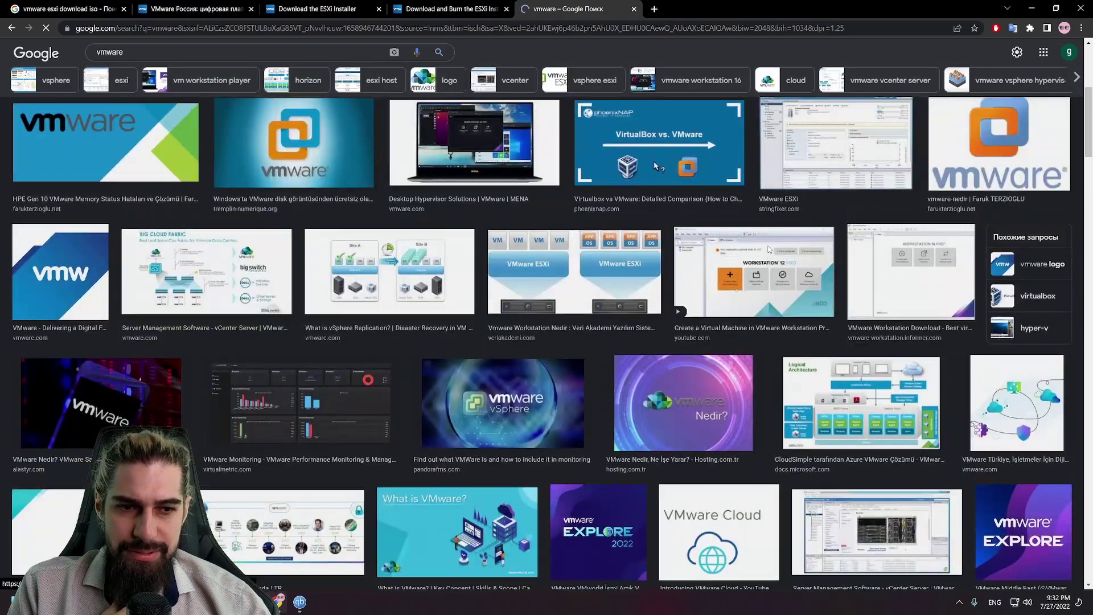
scroll(768, 251, "up", 2)
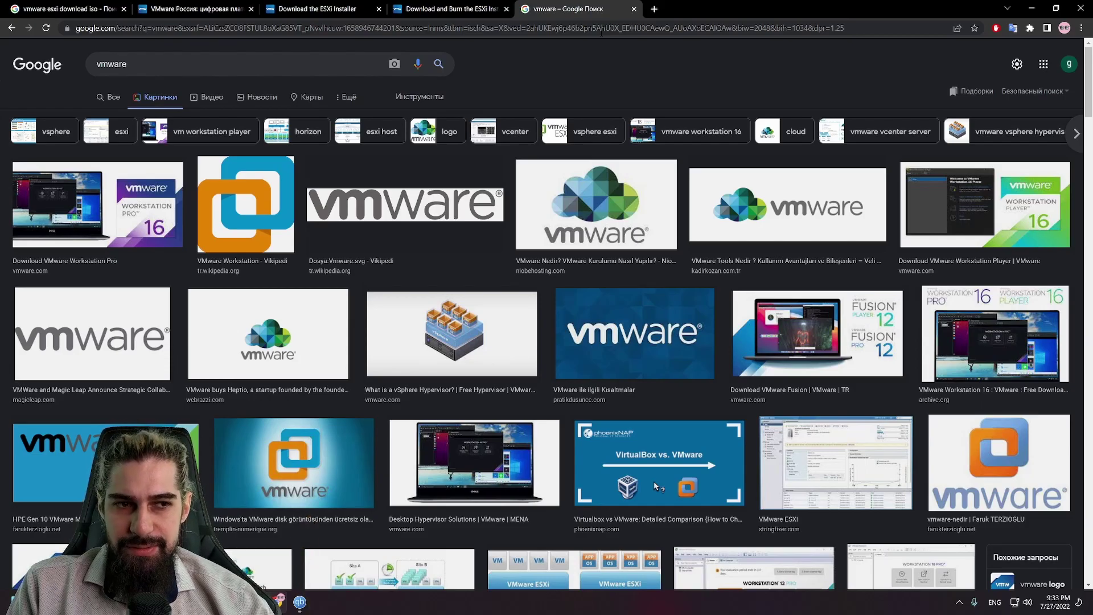
scroll(605, 107, "down", 12)
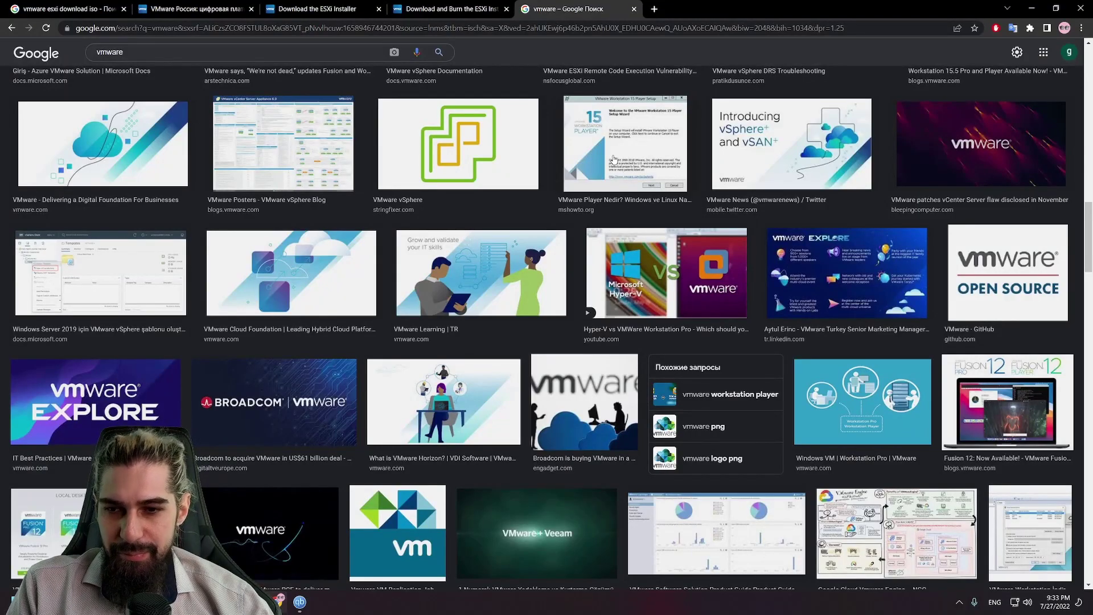
scroll(614, 159, "up", 15)
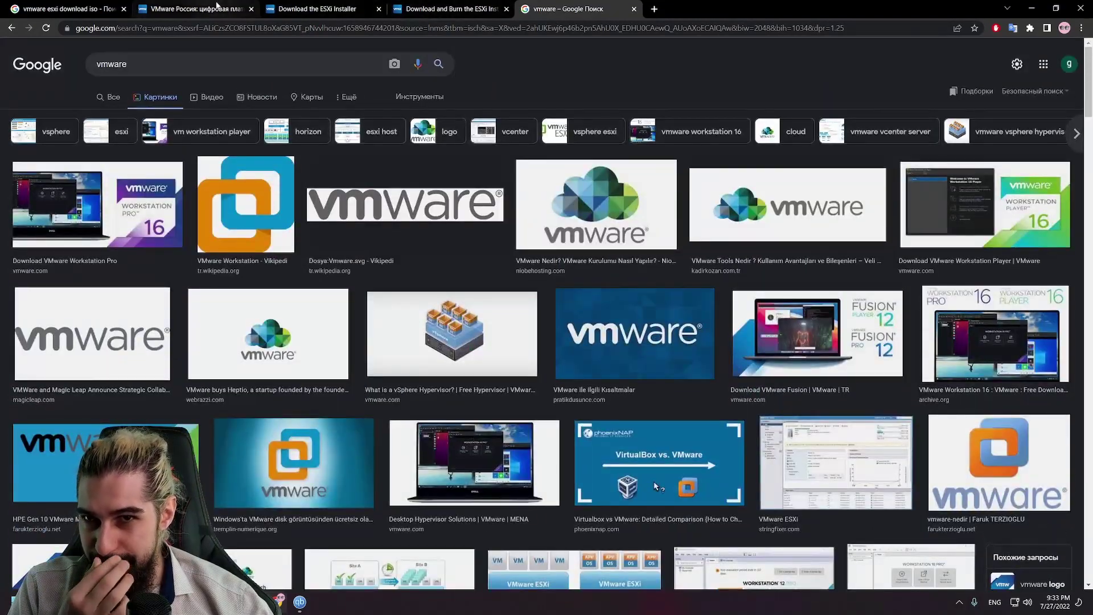
left_click(300, 602)
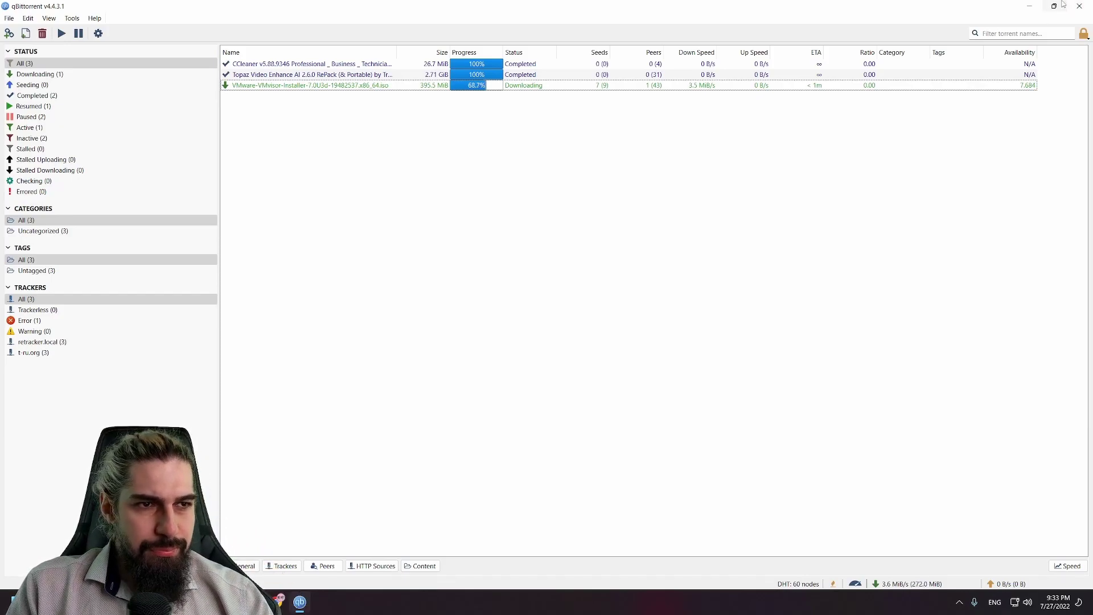
Step: Minimize qBittorrent and Chrome, then launch Hyper-V Manager from Windows search and maximize it
left_click(1035, 5)
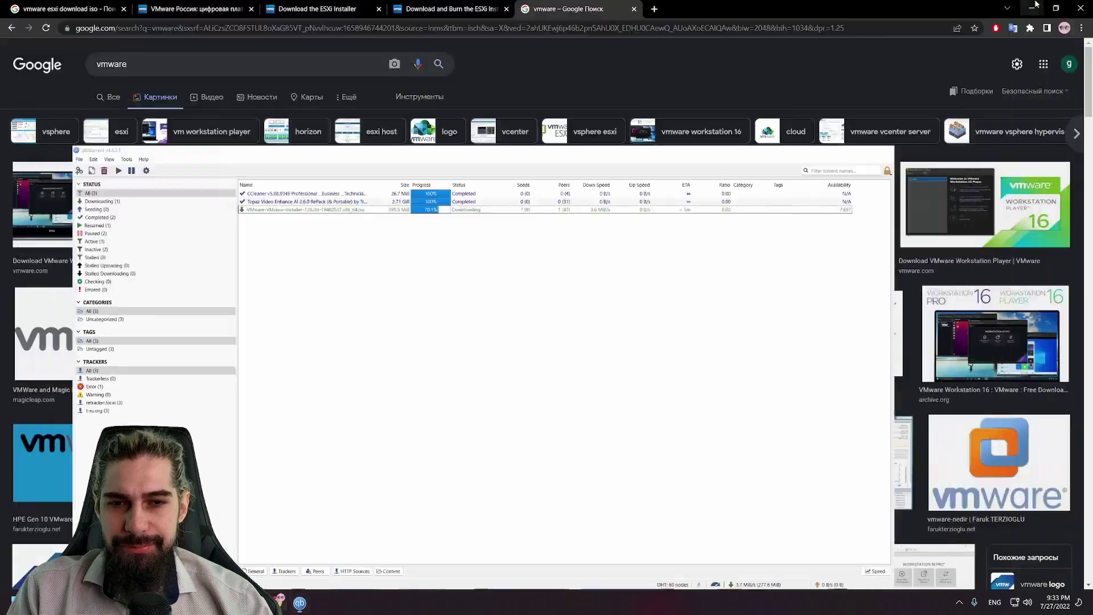
left_click(1035, 5)
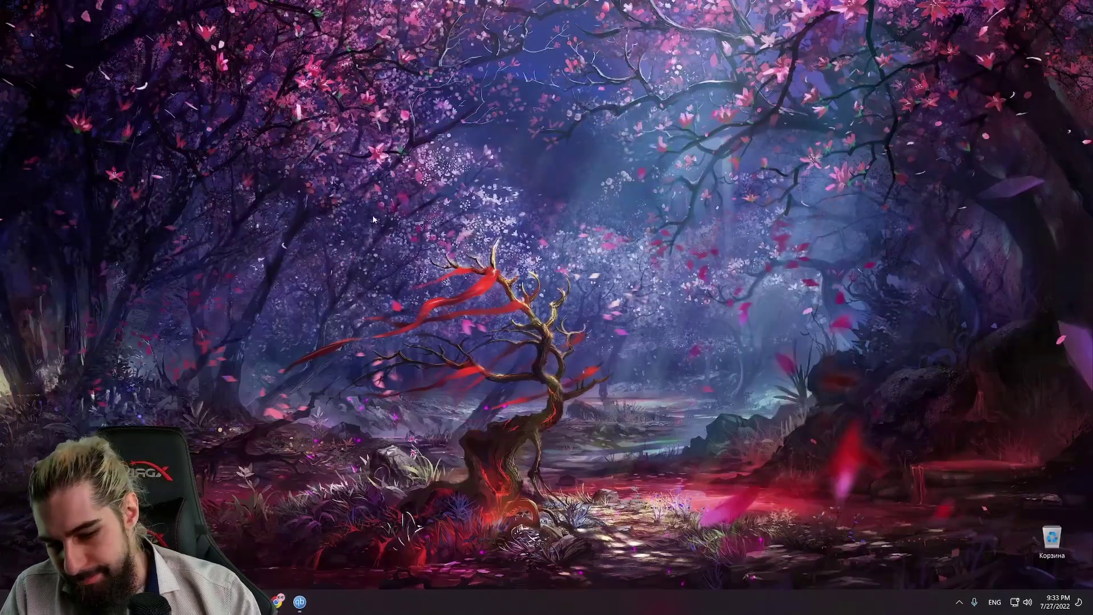
key("super")
type("g")
key("BackSpace")
type("h")
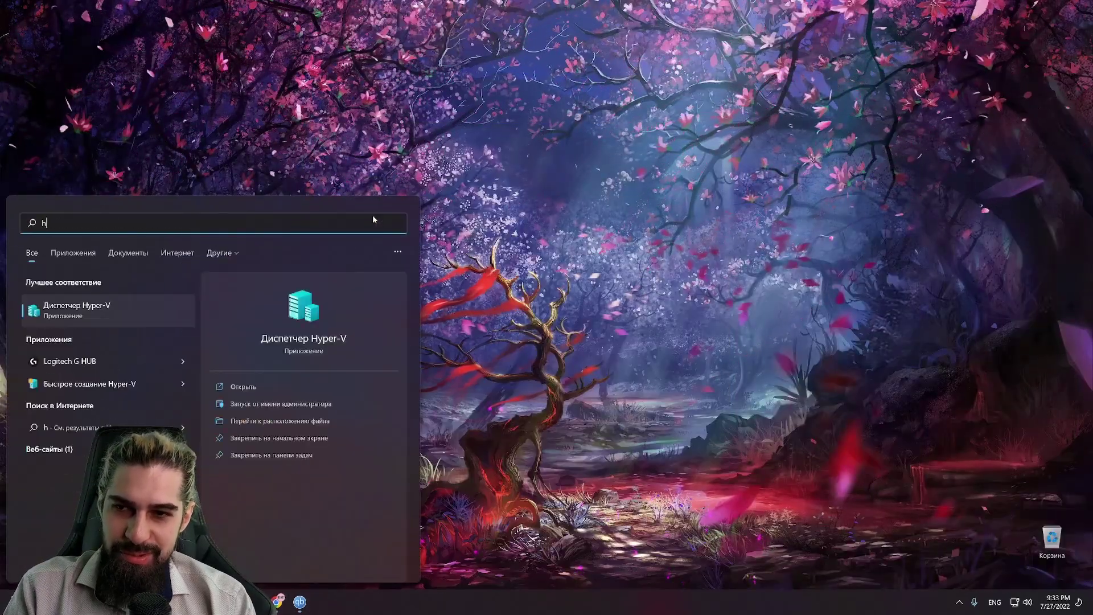
key("Return")
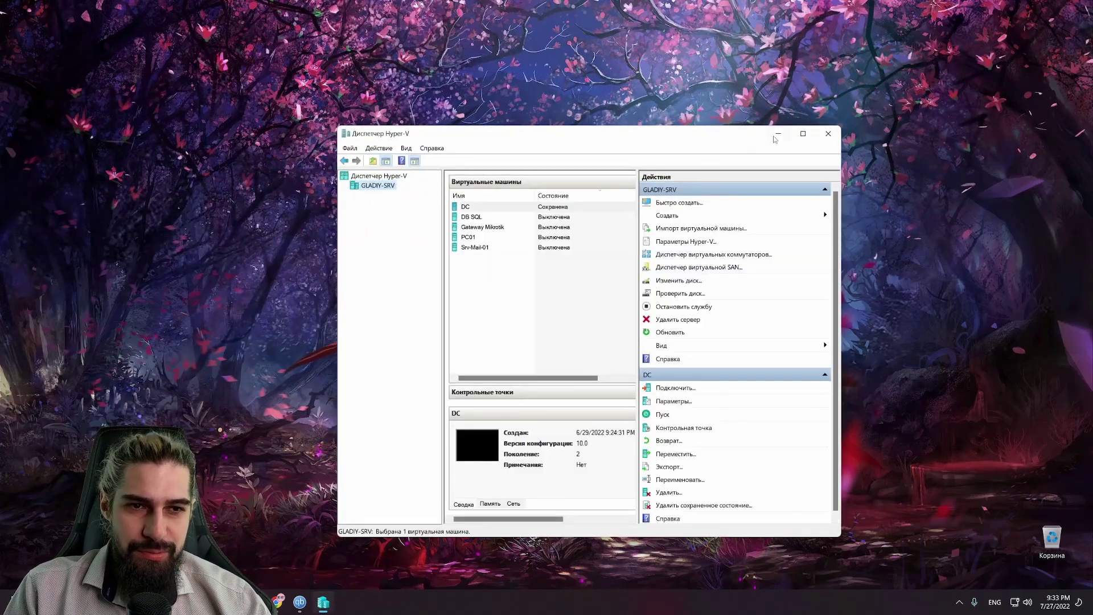
left_click(802, 134)
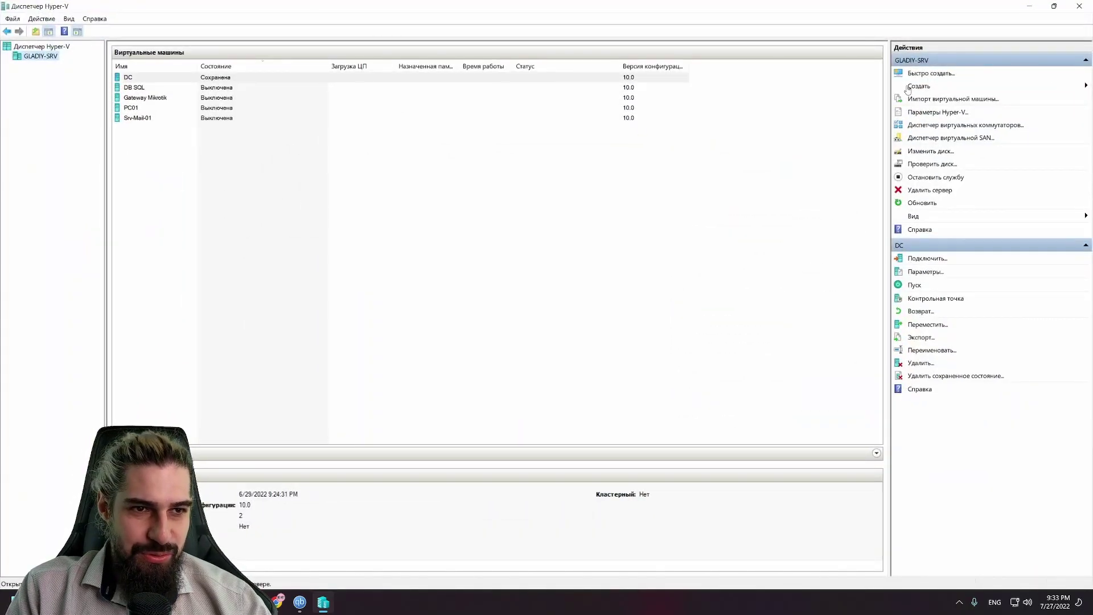
Step: Start a new virtual machine and name it VmWare
left_click(908, 87)
left_click(1019, 86)
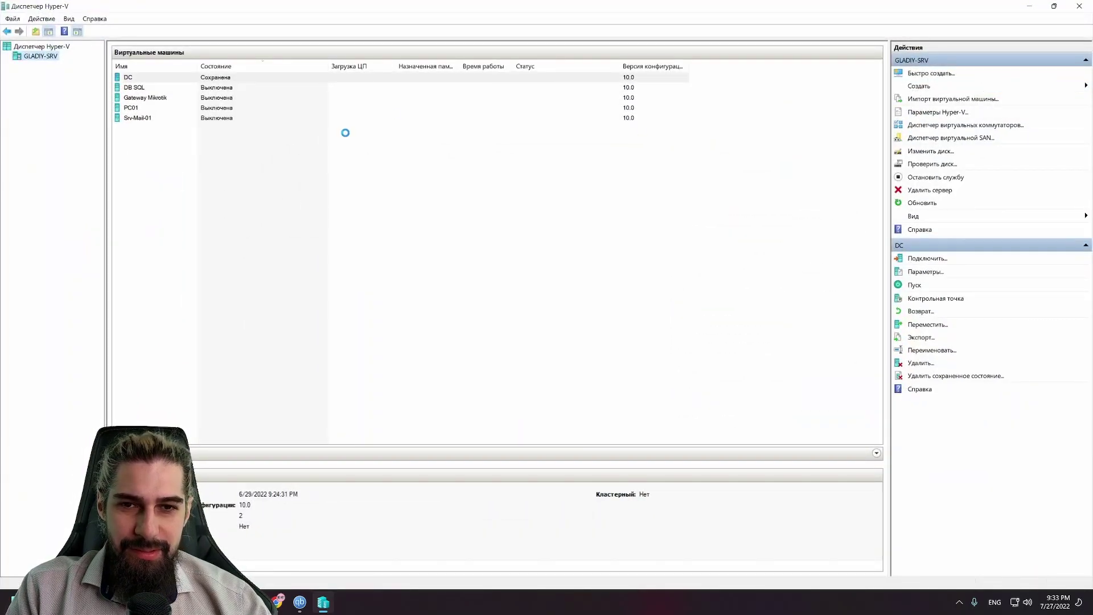
left_click(623, 427)
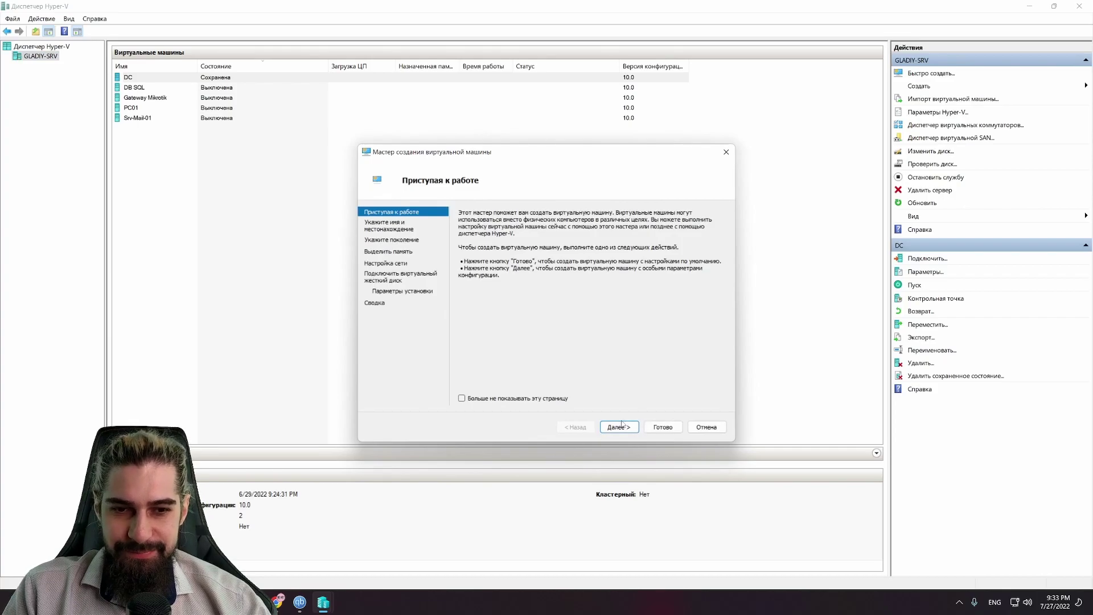
type("VmWare")
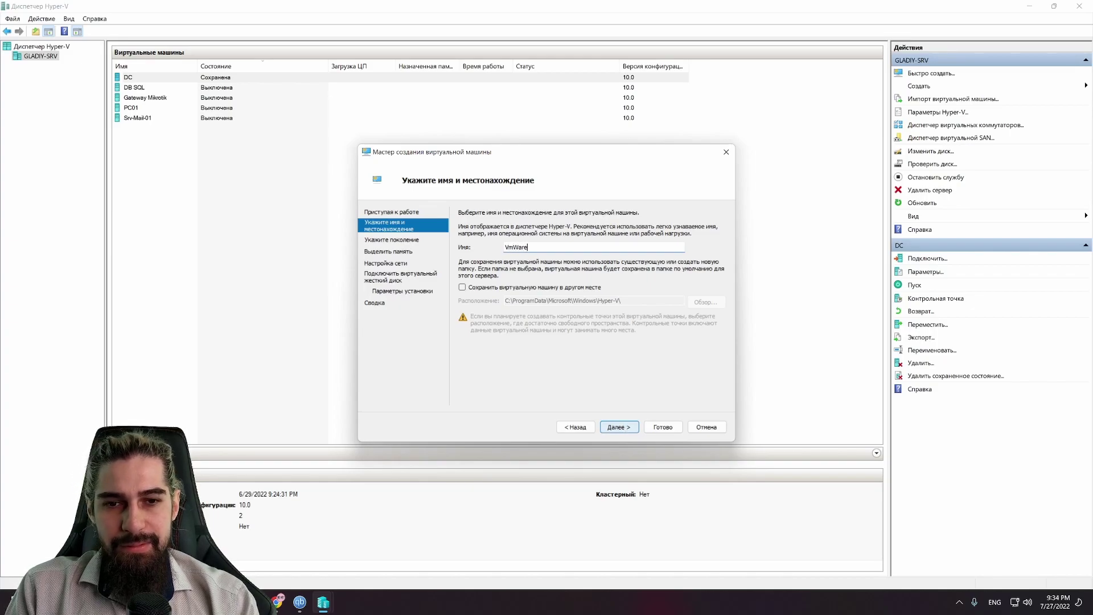
left_click(632, 429)
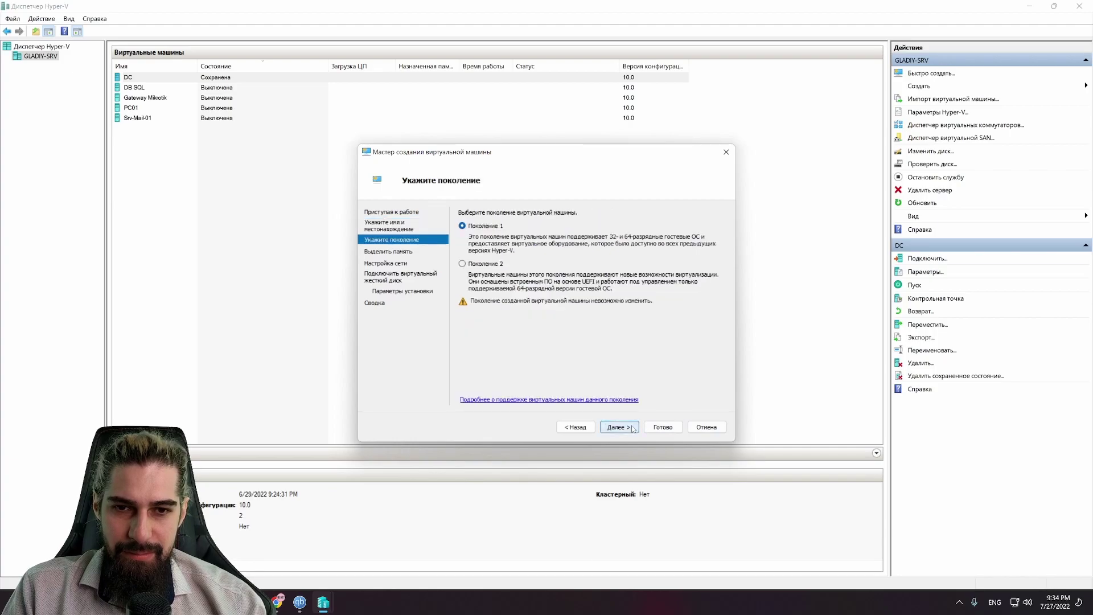
Step: Keep Generation 1 and the default memory, and connect the machine to Hyper-v-Lan
left_click(620, 427)
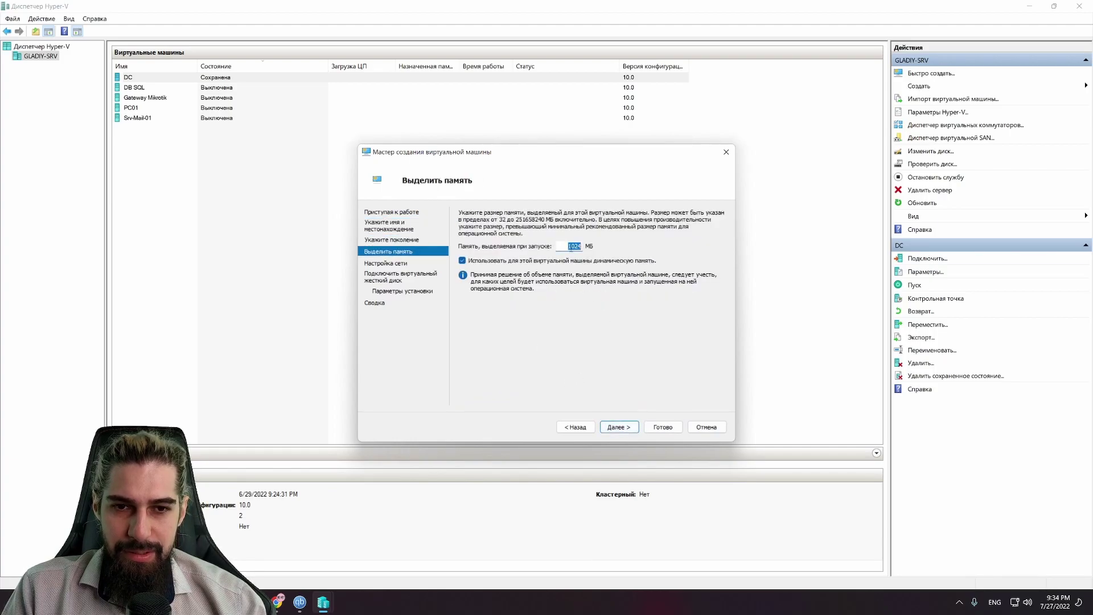
left_click(619, 427)
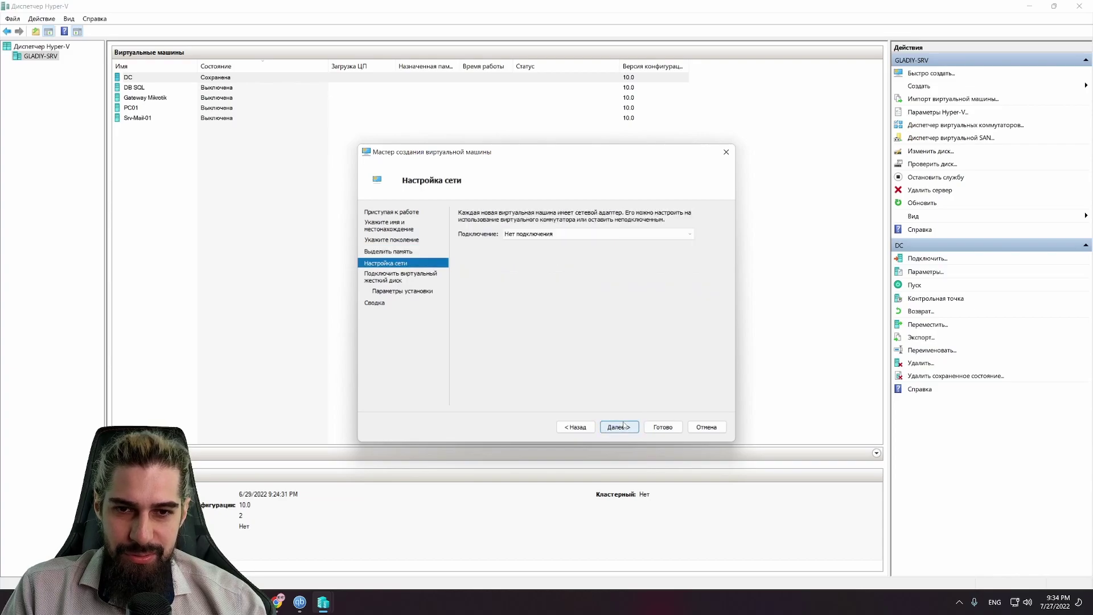
left_click(525, 233)
left_click(535, 254)
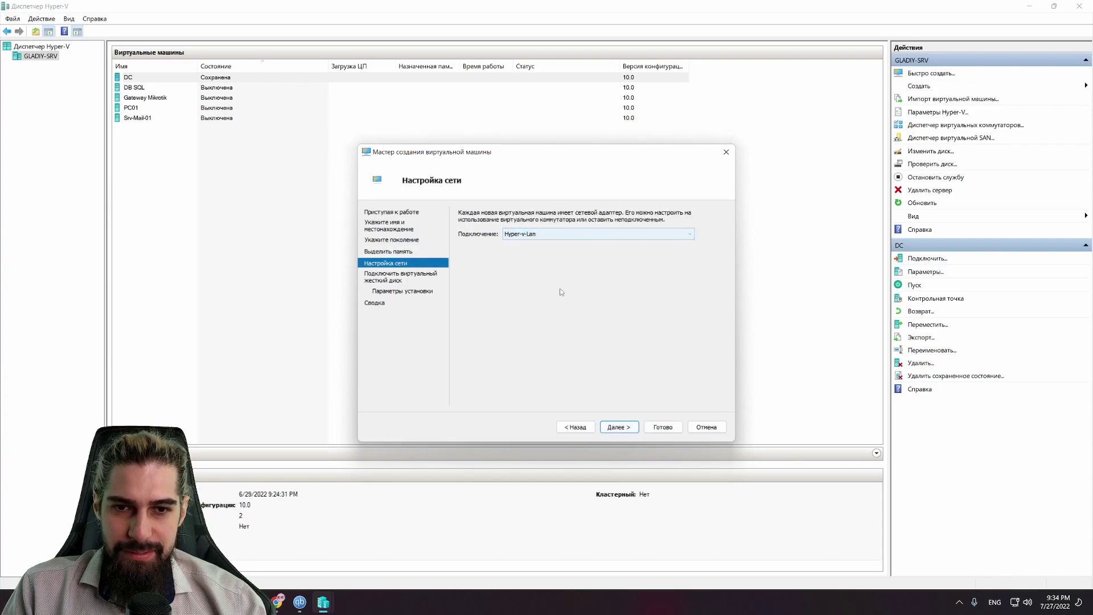
left_click(620, 426)
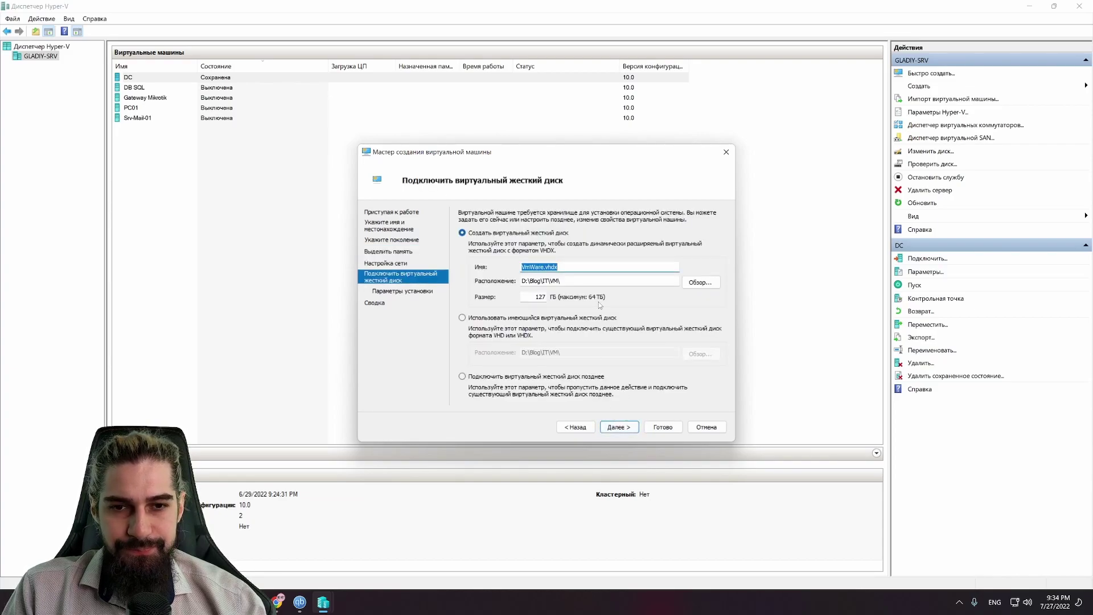
Step: Give VmWare a 30 GB virtual hard disk, finish the wizard, and switch to qBittorrent
double_click(523, 297)
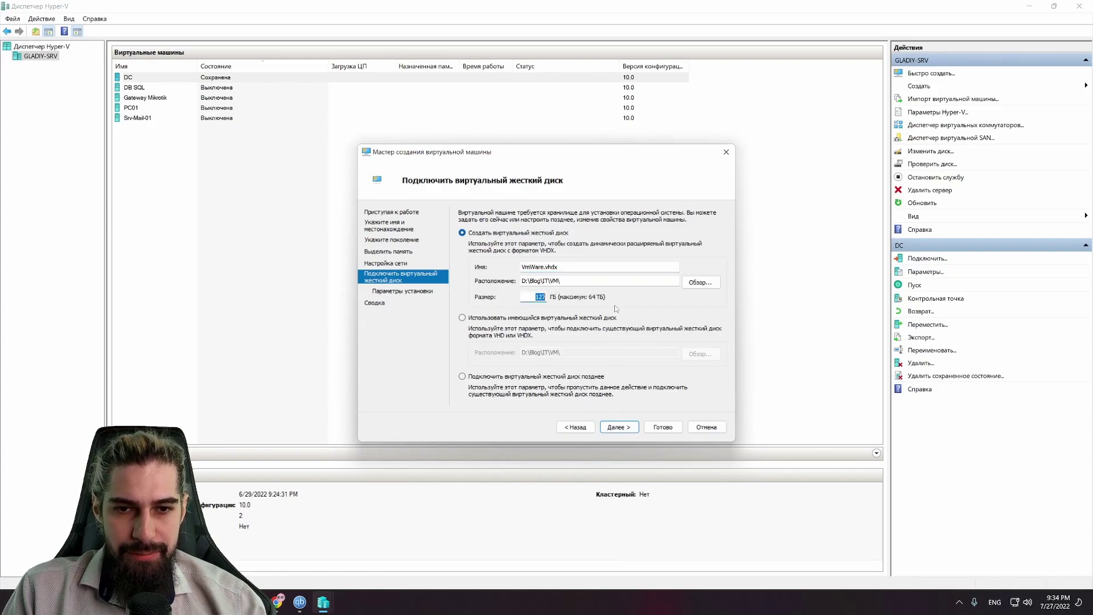
key("End")
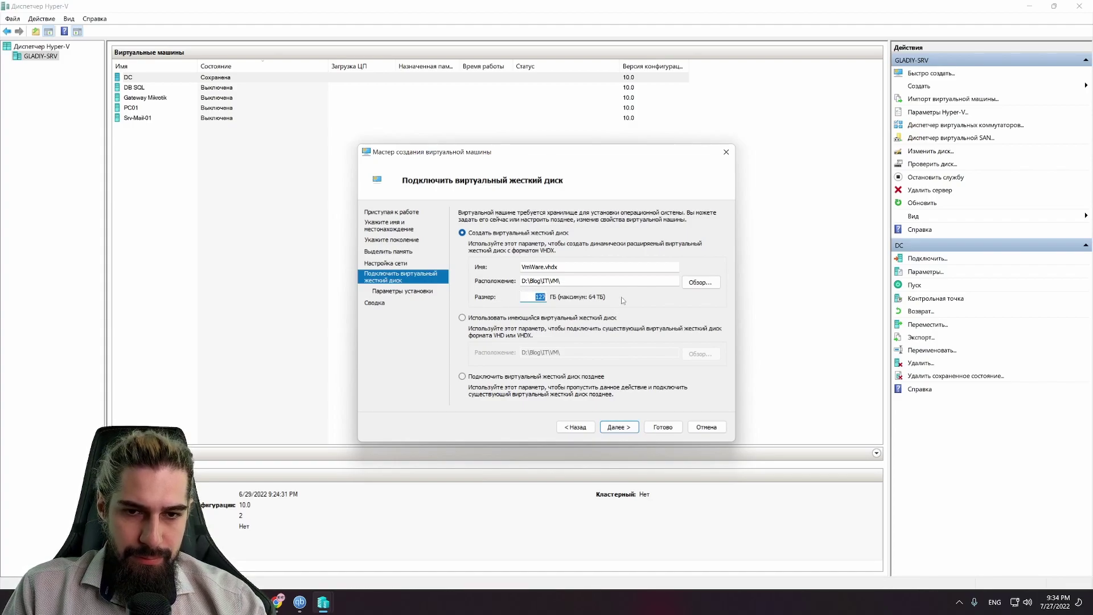
type("30")
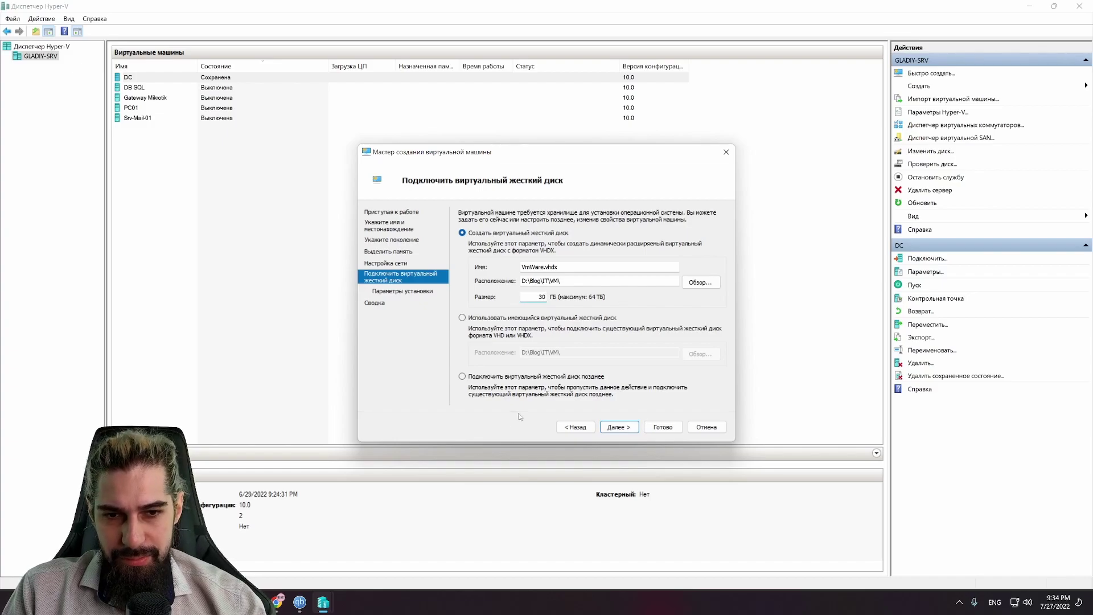
left_click(618, 427)
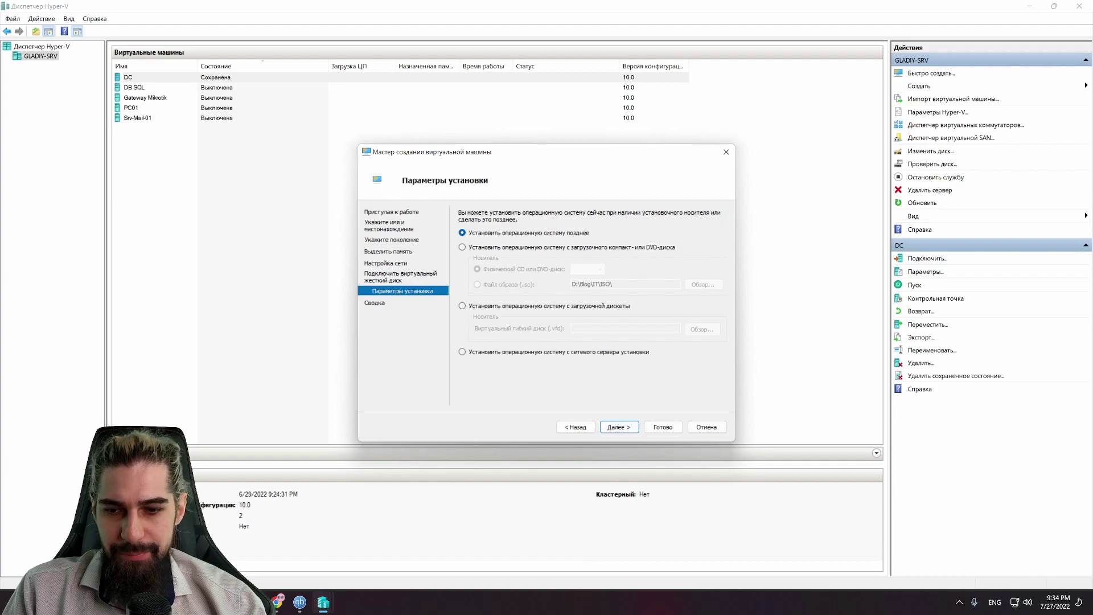
left_click(632, 427)
left_click(654, 428)
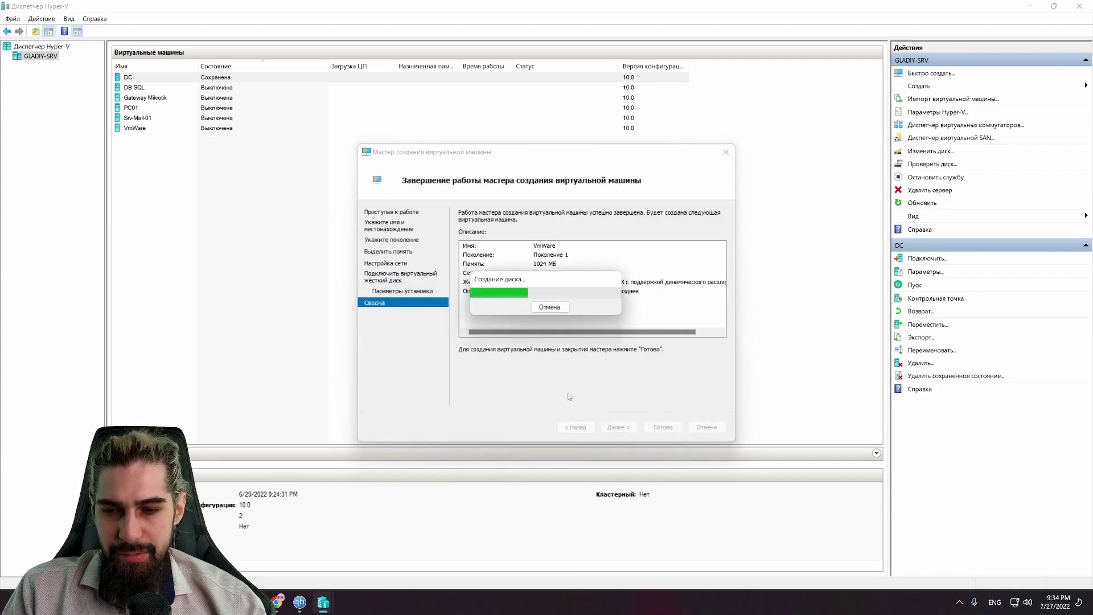
left_click(300, 602)
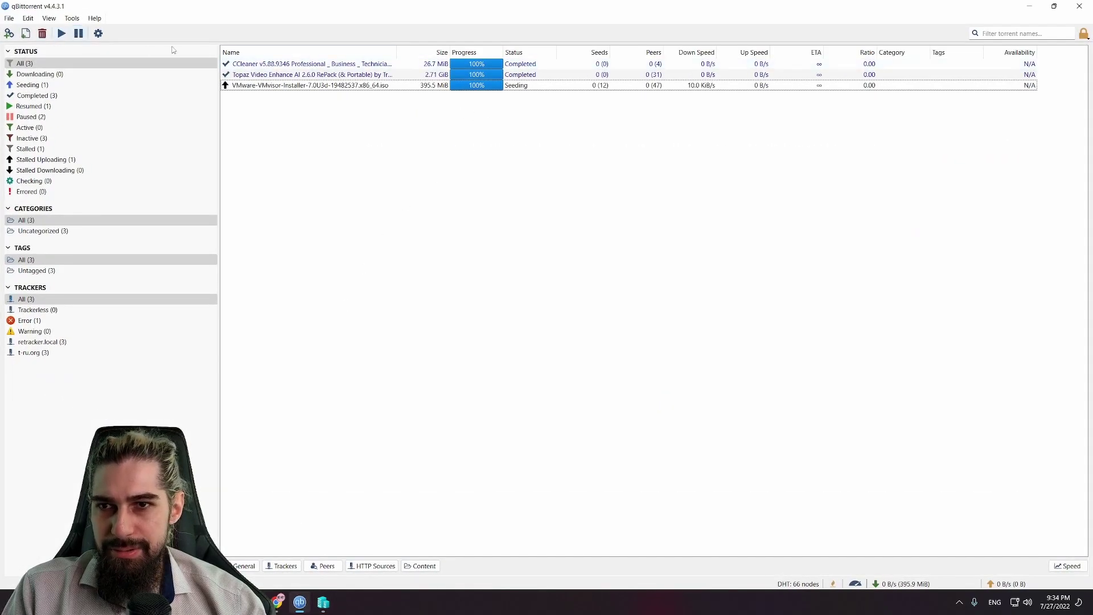
Step: Open the VMware installer torrent's destination folder and quit qBittorrent from the tray
right_click(393, 88)
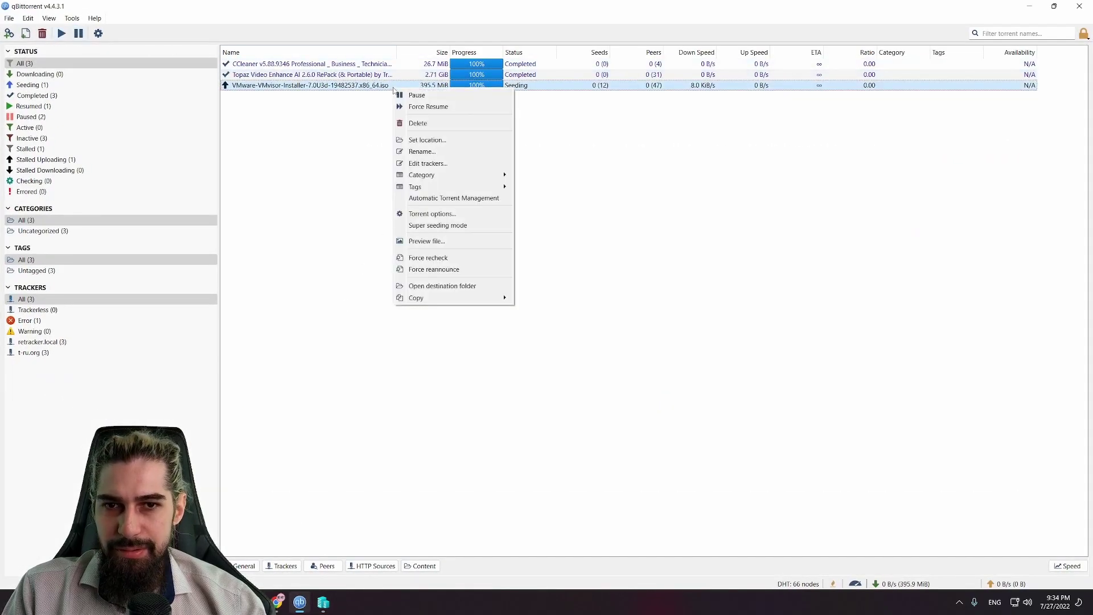
left_click(465, 285)
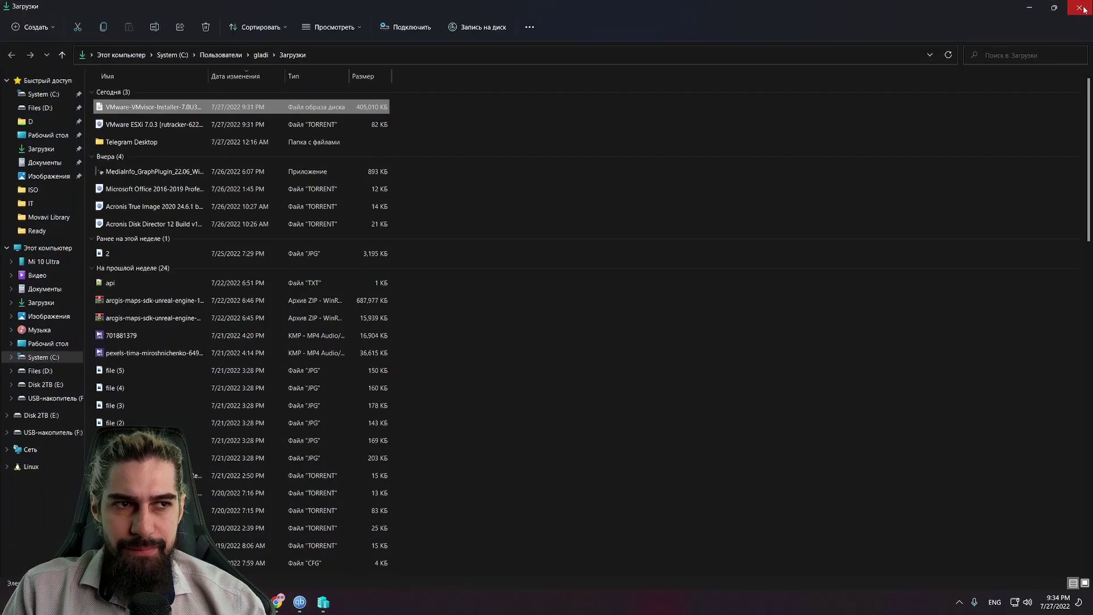
left_click(1054, 7)
left_click(960, 602)
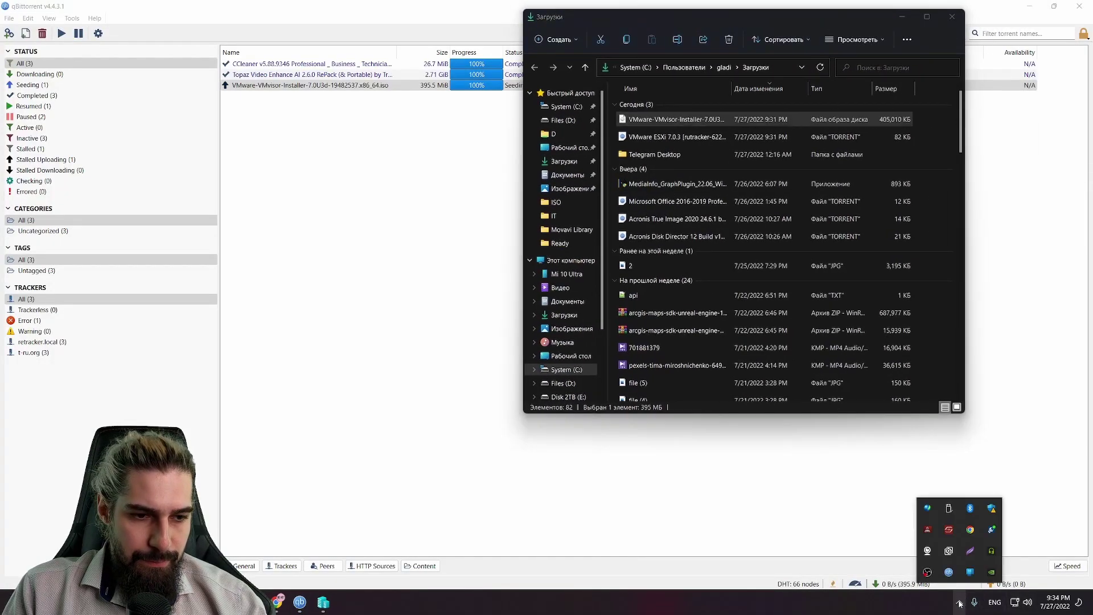
right_click(949, 573)
left_click(968, 569)
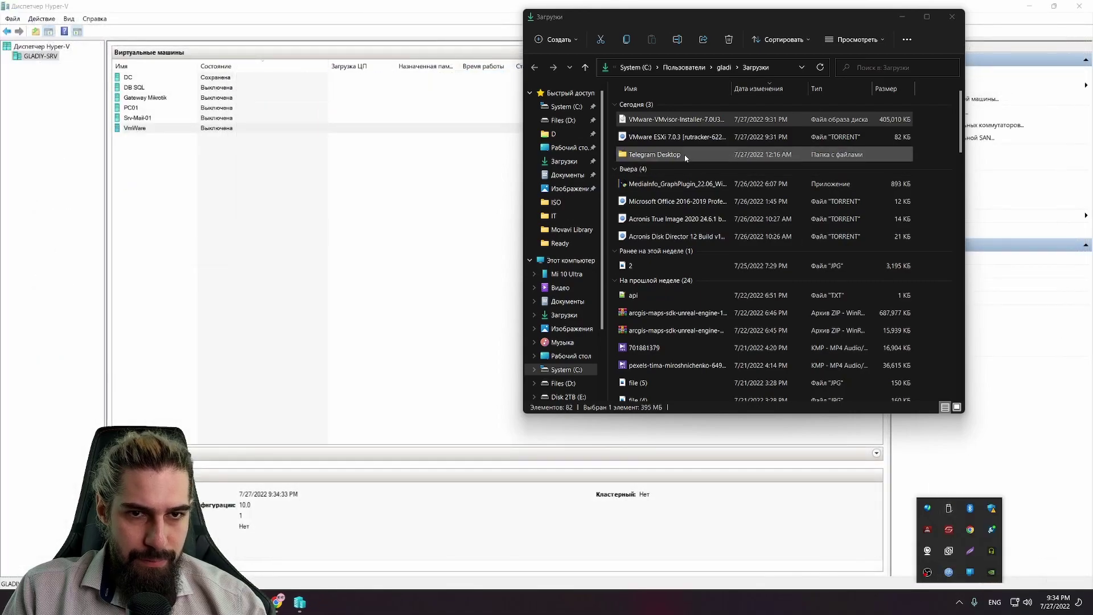
Step: Paste the VMware-VMvisor-Installer-7.0U3d ISO into D:\Blog\IT\ISO
left_click(660, 119)
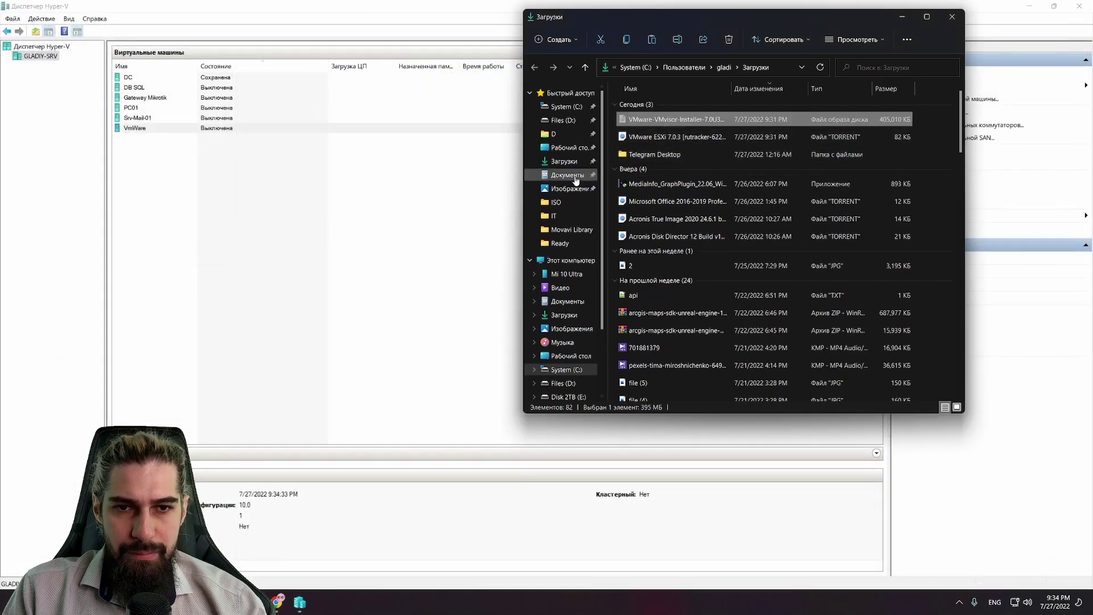
left_click(563, 121)
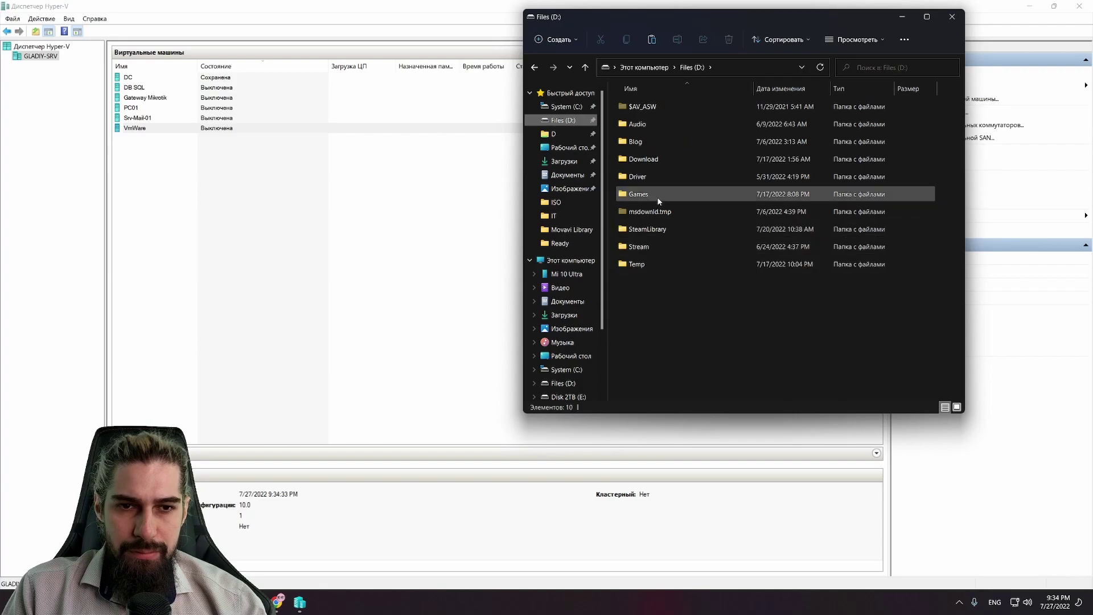
left_click(662, 145)
double_click(664, 147)
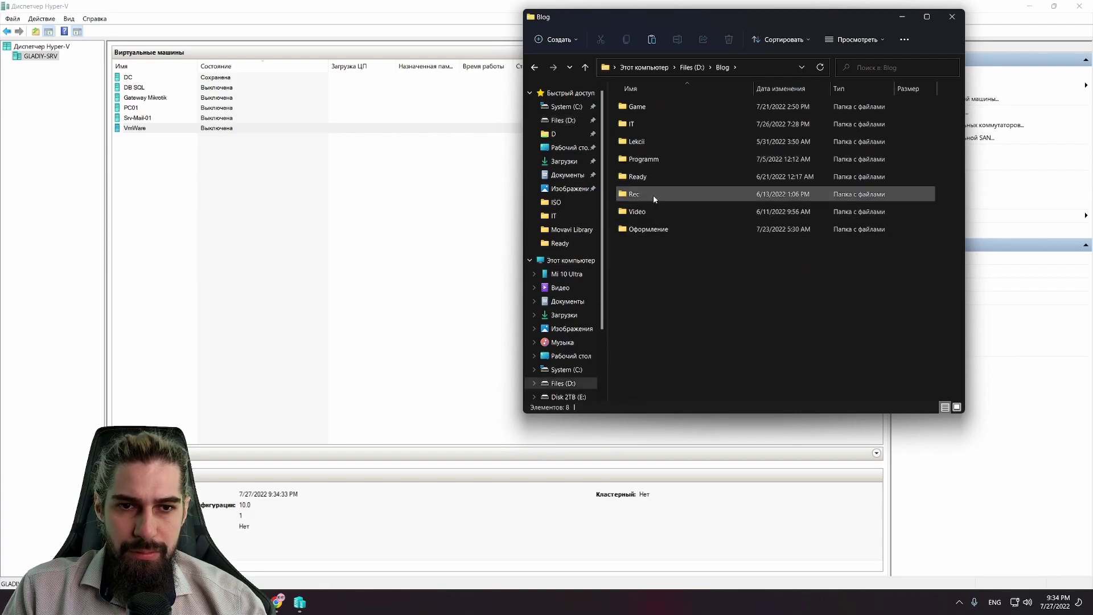
double_click(649, 125)
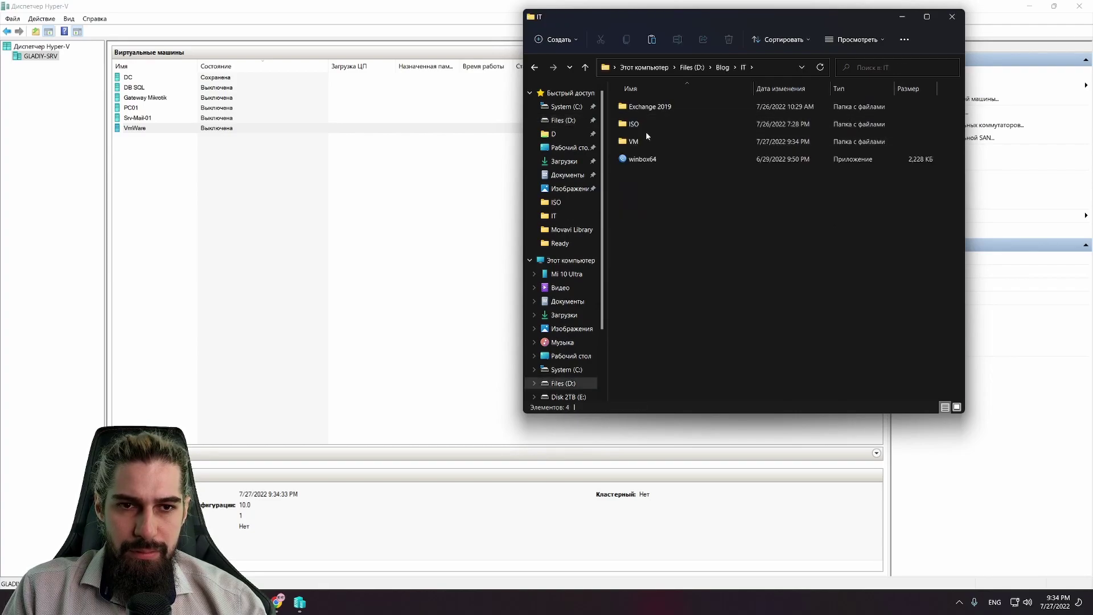
double_click(647, 127)
key("ctrl+v")
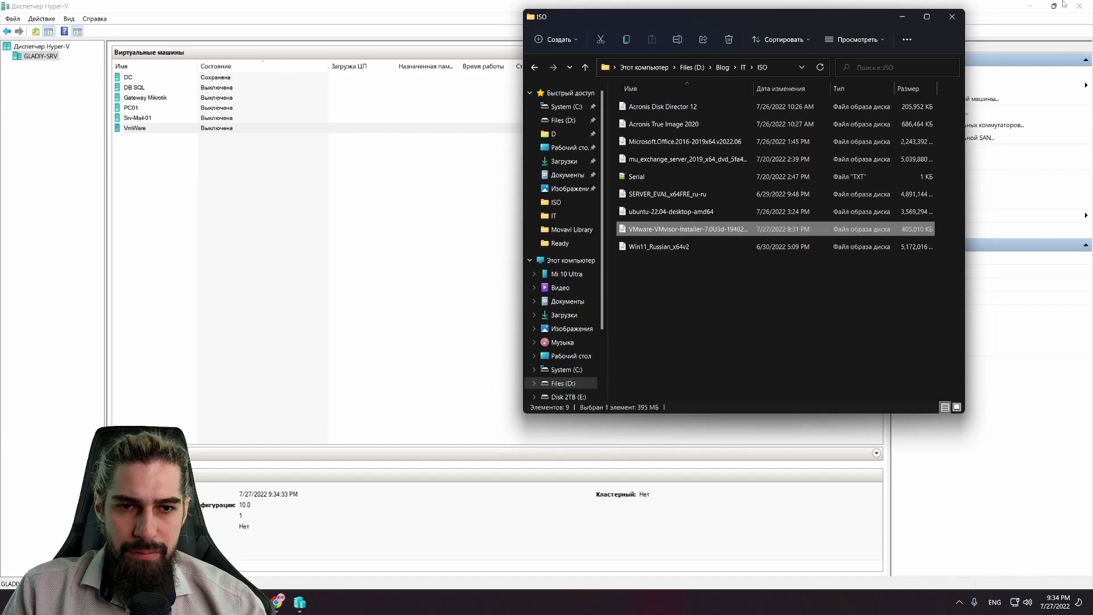
Step: Set the VmWare machine to 3 virtual processors in its settings
right_click(172, 128)
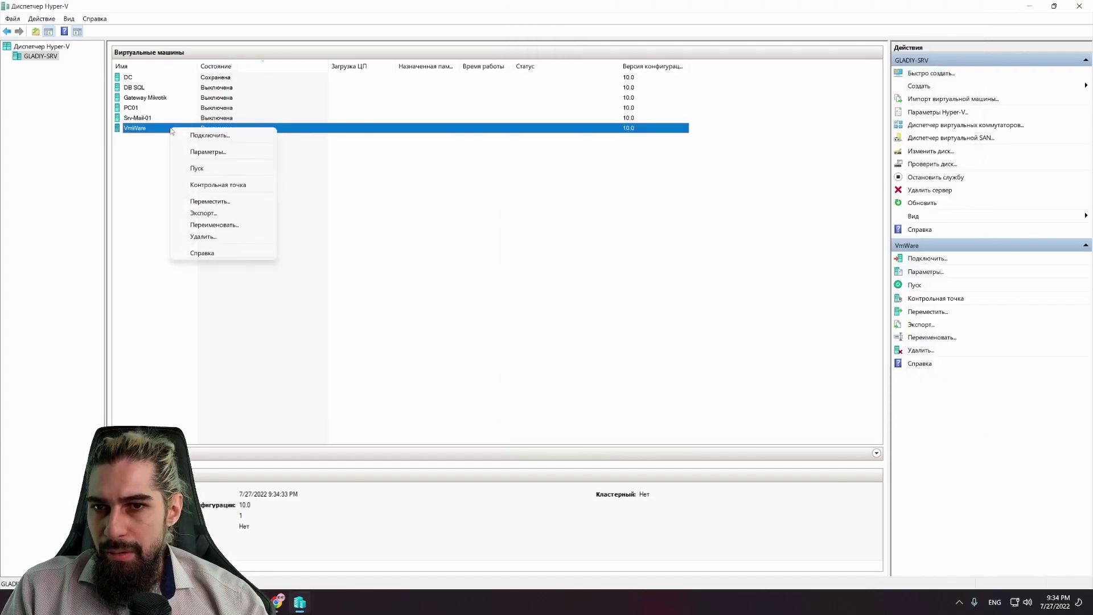
left_click(228, 152)
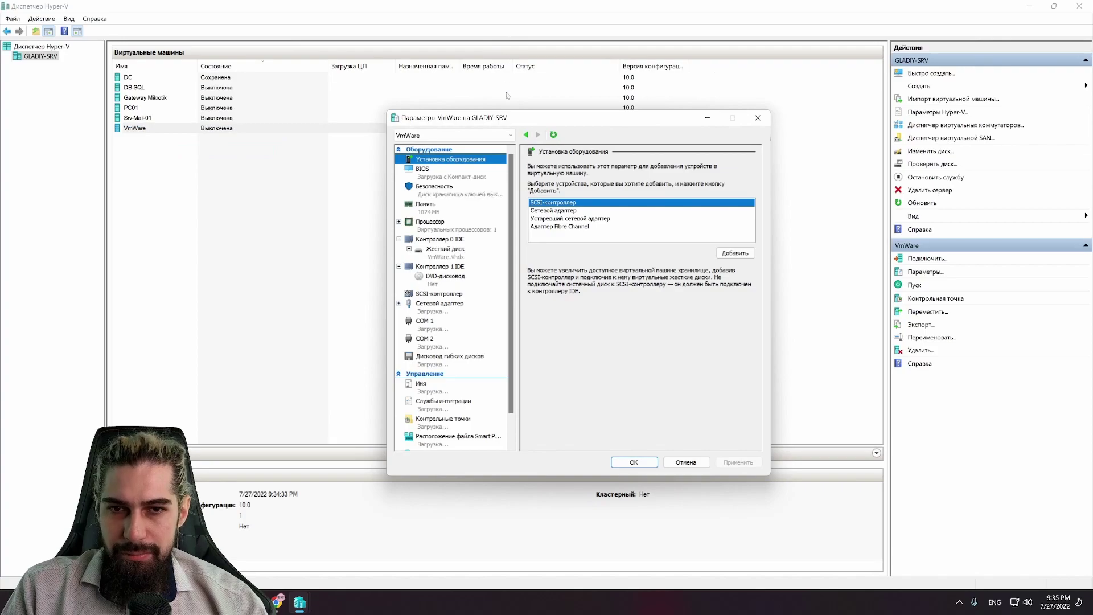
left_click(444, 223)
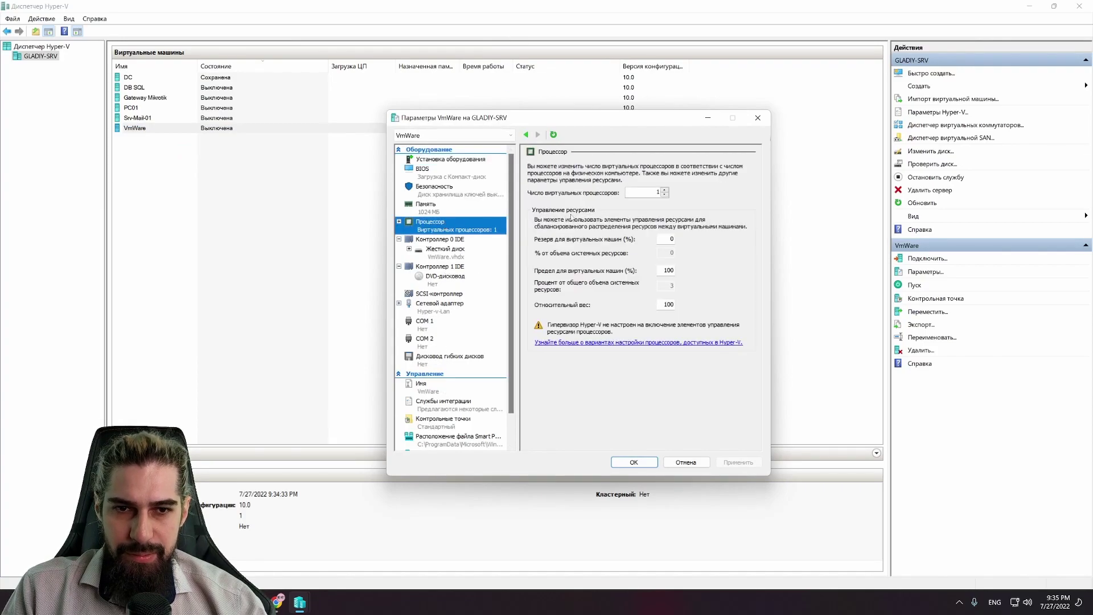
left_click(664, 190)
left_click(665, 190)
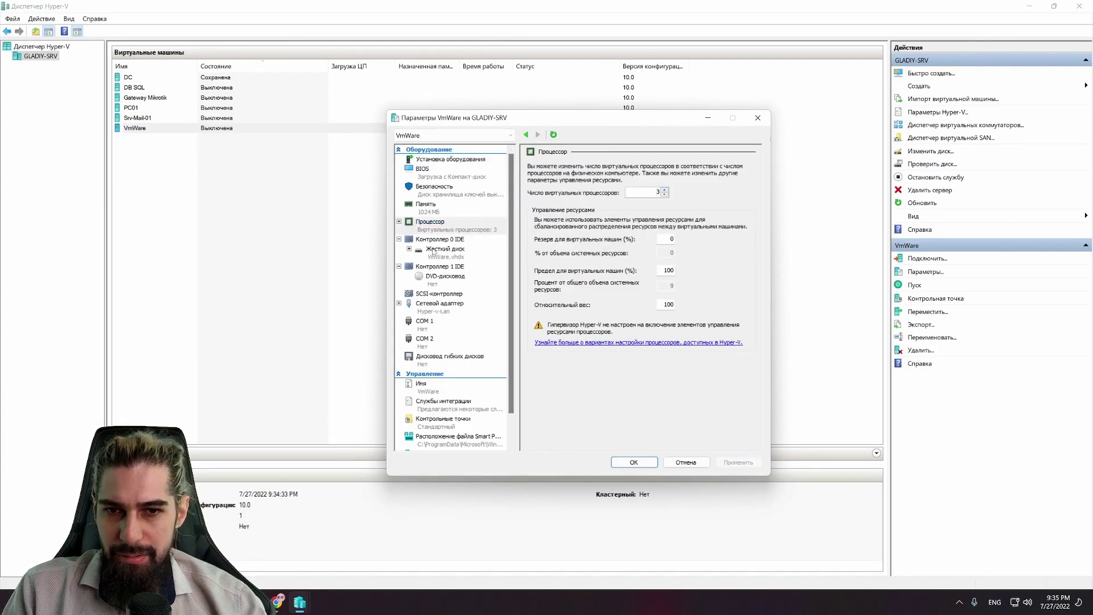
Step: Mount the VMware ESXi installer ISO as the DVD drive image and save the settings
left_click(442, 279)
left_click(552, 241)
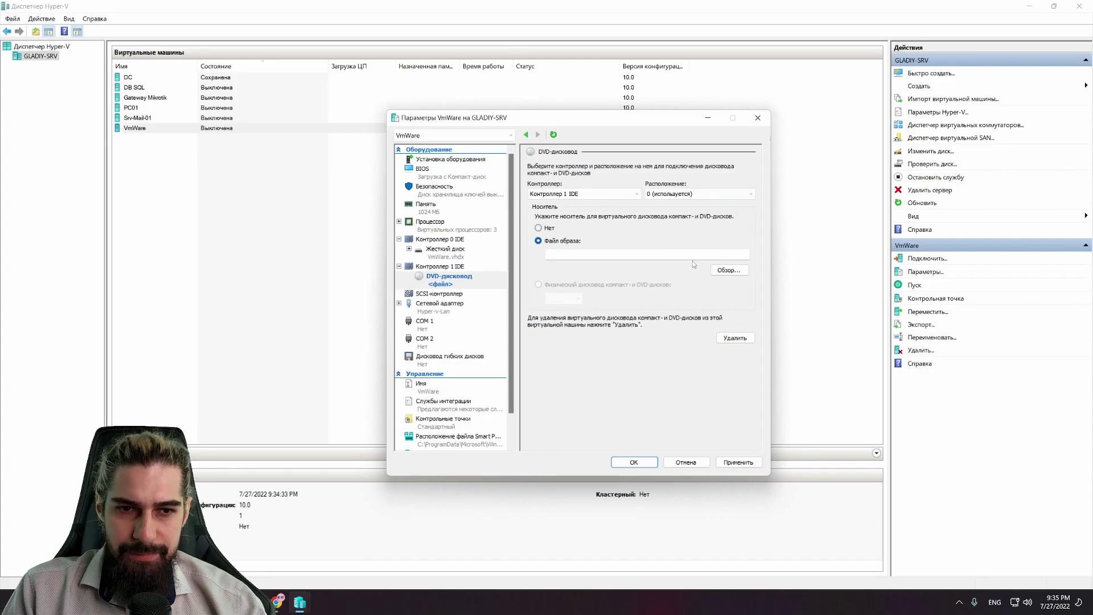
left_click(729, 270)
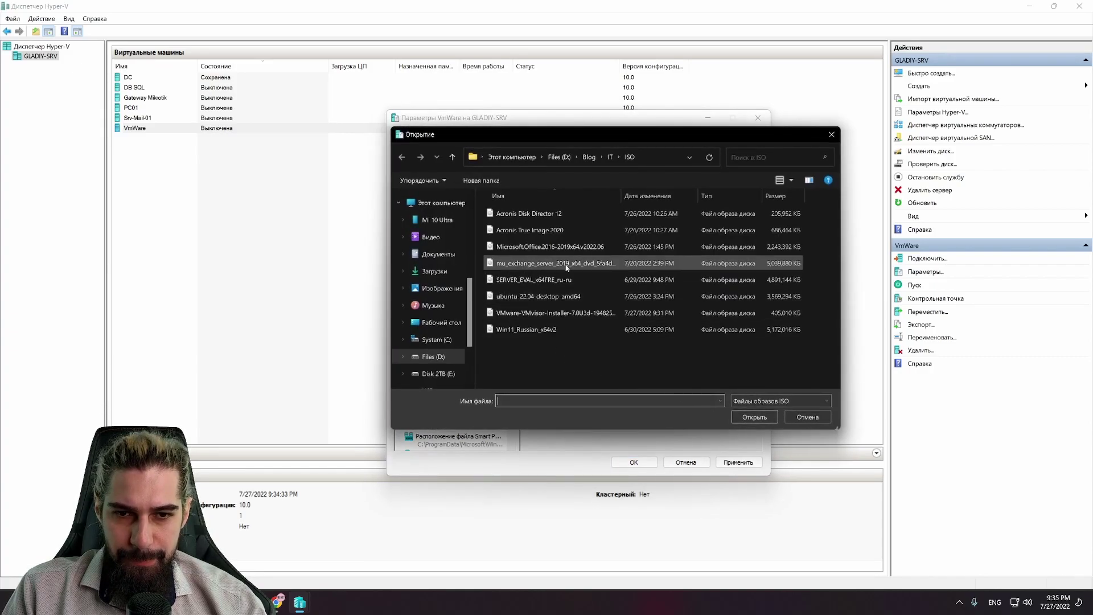
double_click(587, 313)
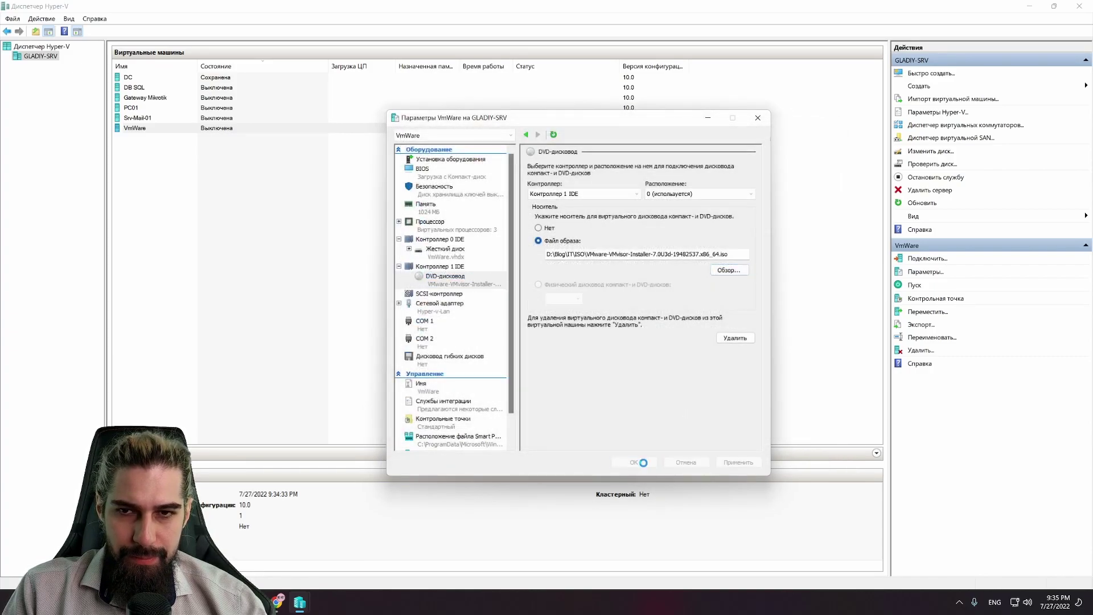
left_click(634, 462)
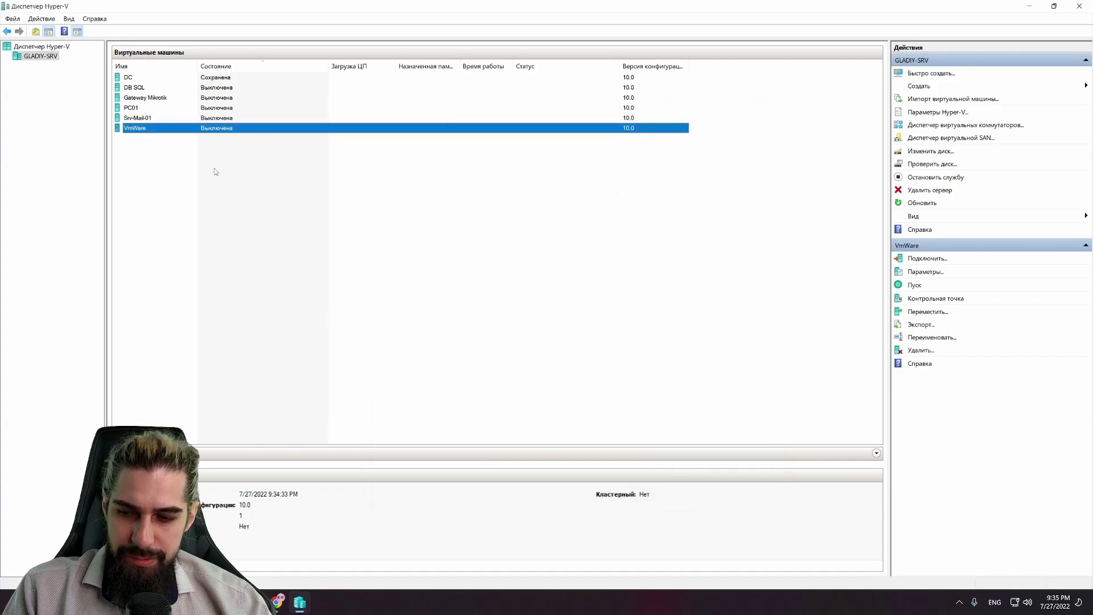
right_click(227, 127)
Step: Start VmWare and halt the ESXi 7.0U3d boot menu countdown
left_click(251, 165)
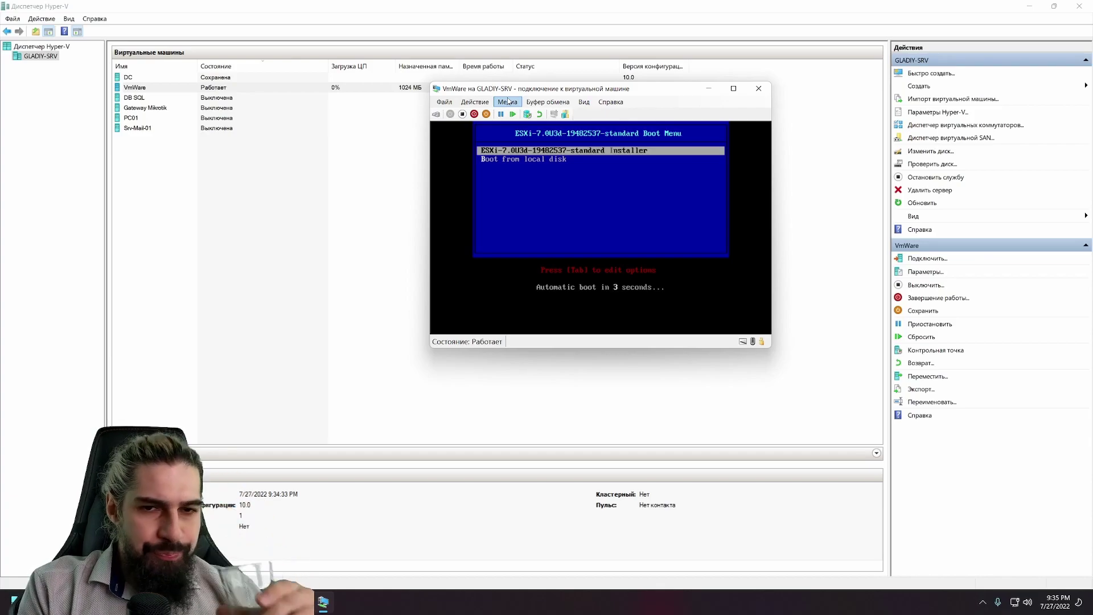
key("Up")
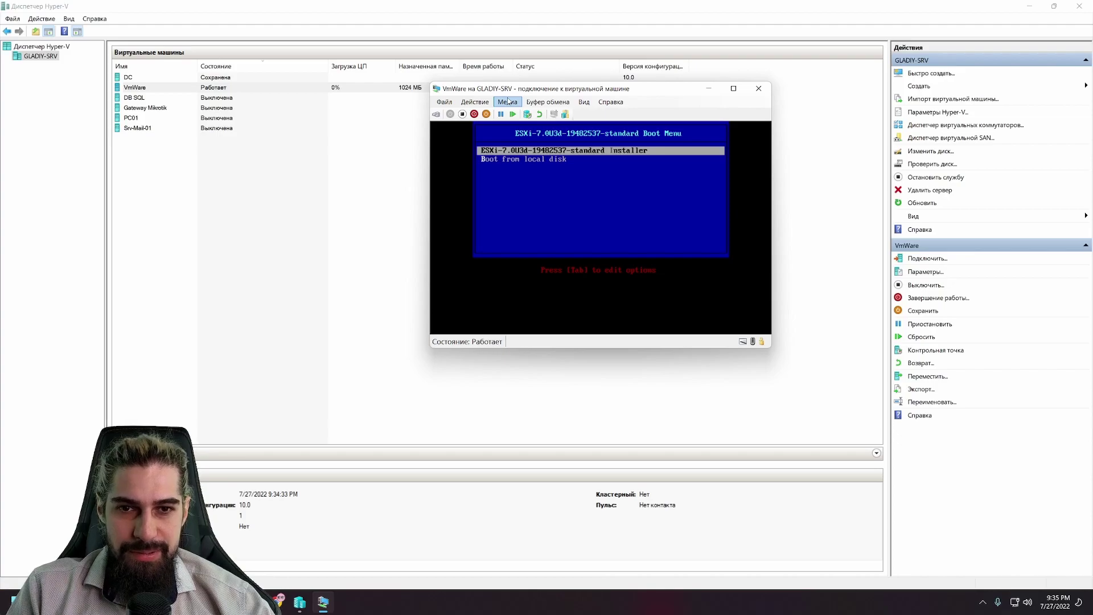
left_click_drag(623, 90, 583, 119)
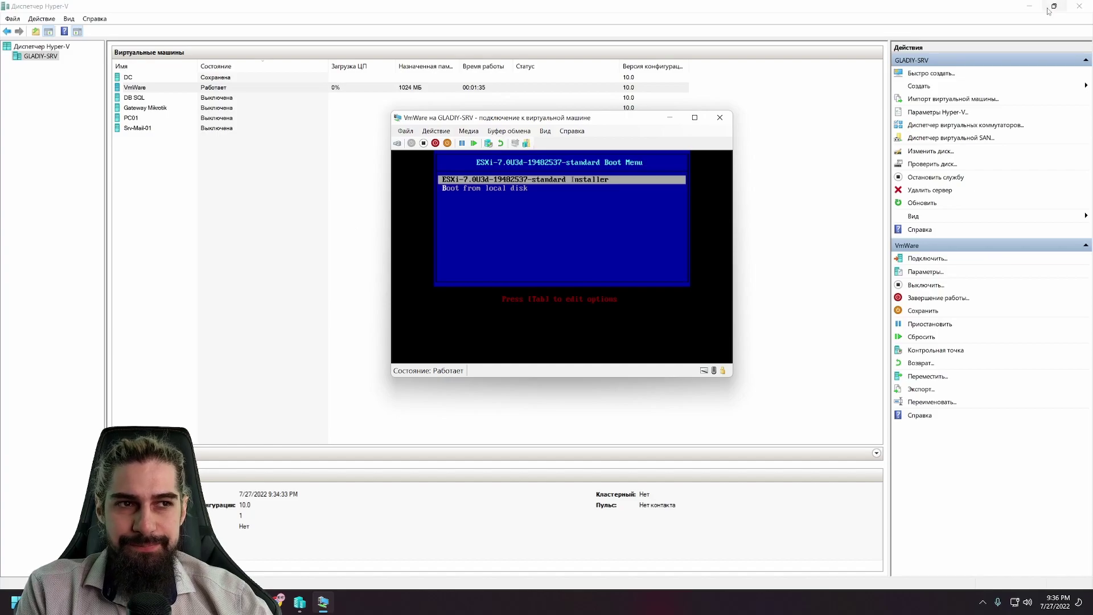
left_click(1029, 5)
Step: Boot the standard ESXi 7.0U3d installer entry from the boot menu
left_click(902, 17)
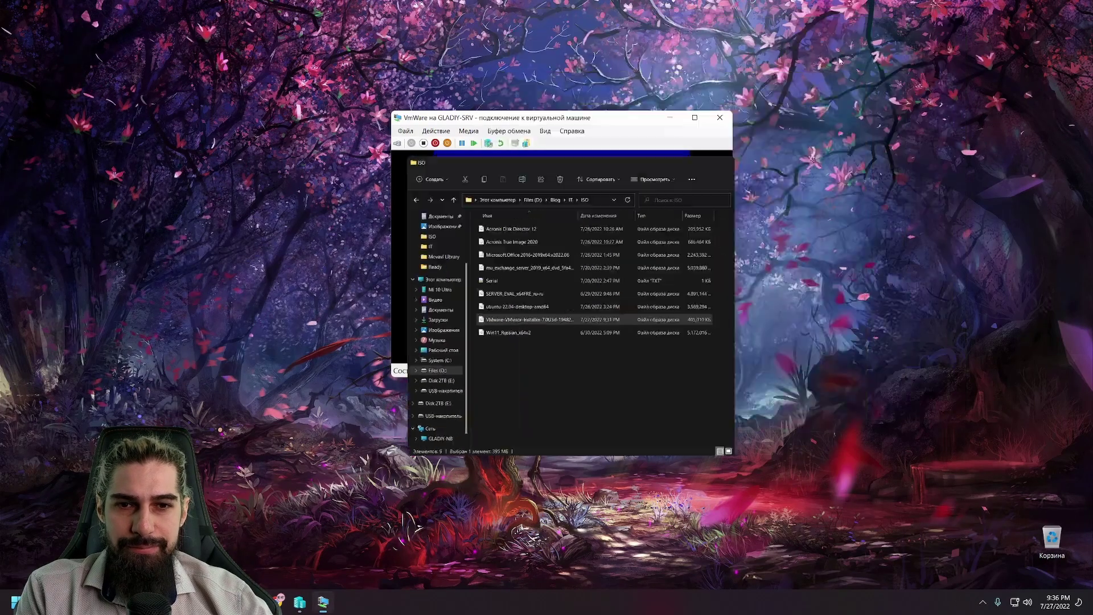
left_click_drag(560, 123, 534, 168)
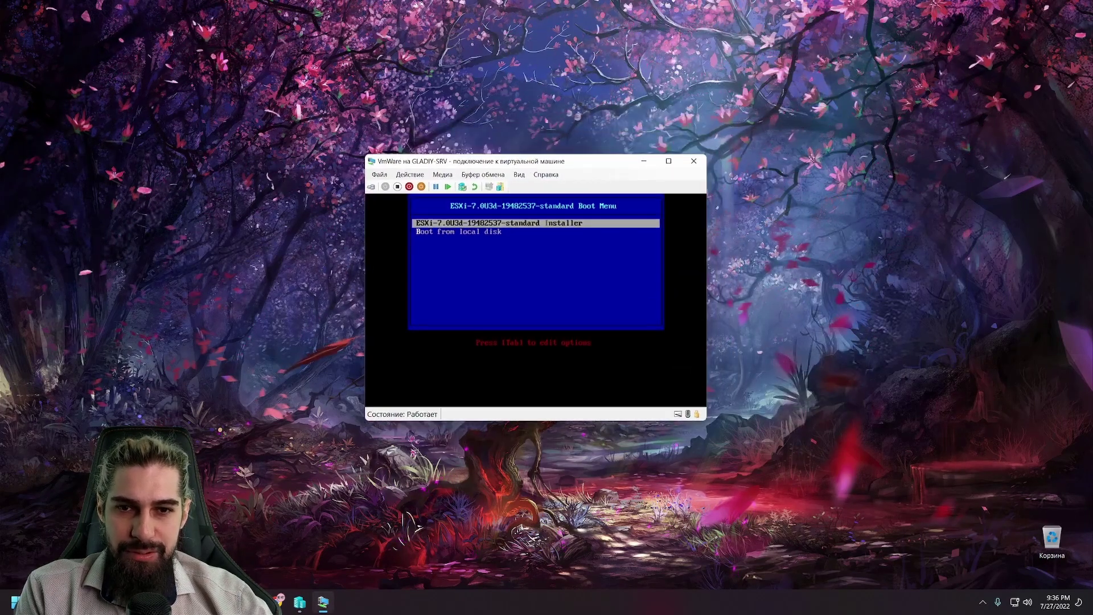
key("Return")
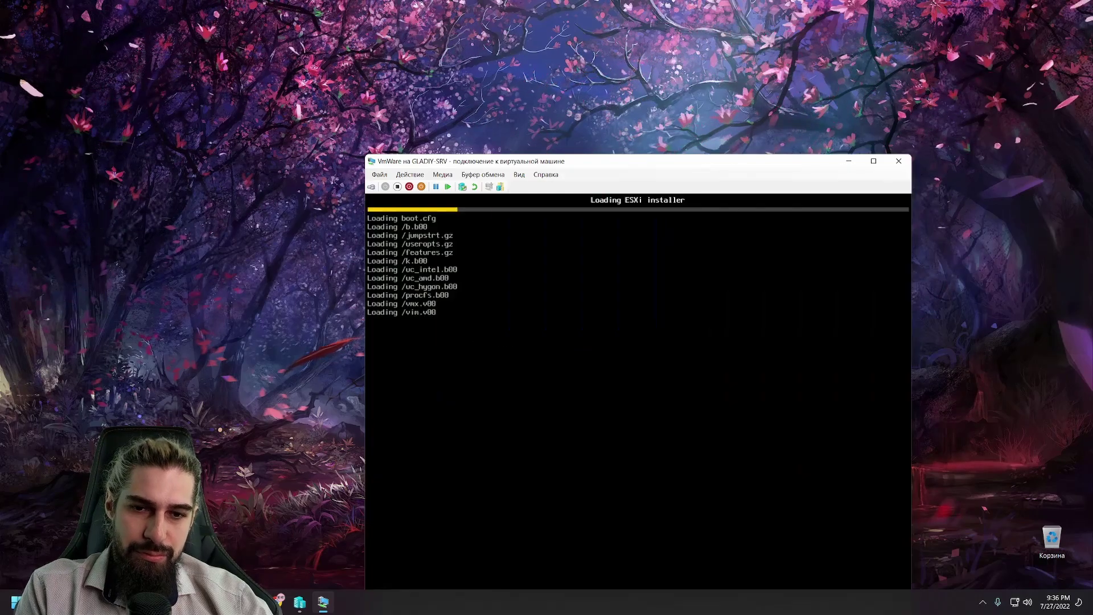
left_click_drag(596, 162, 499, 57)
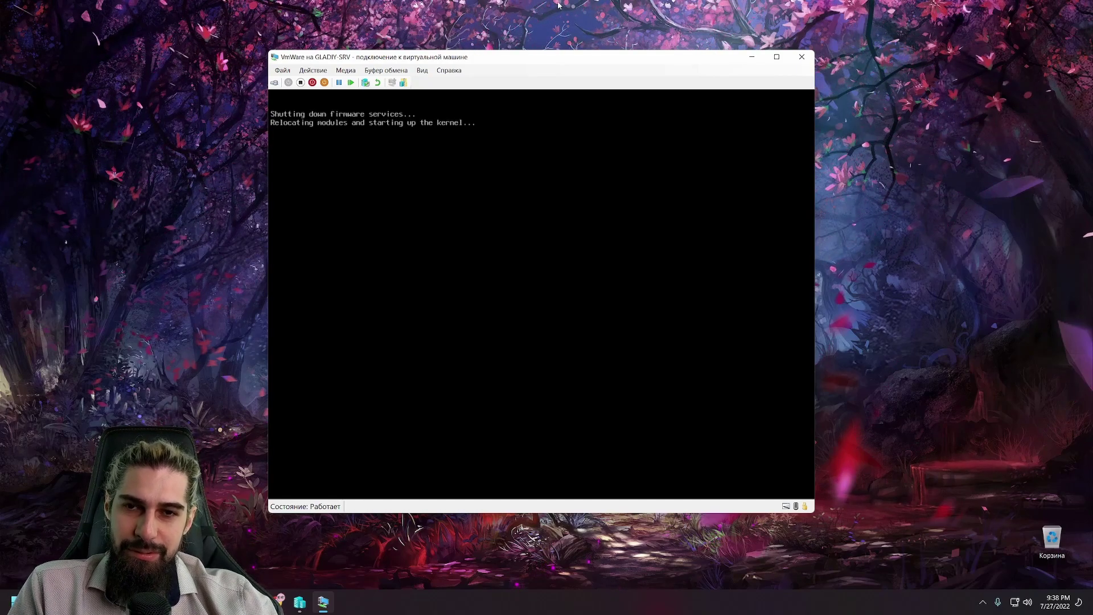
left_click_drag(525, 55, 541, 94)
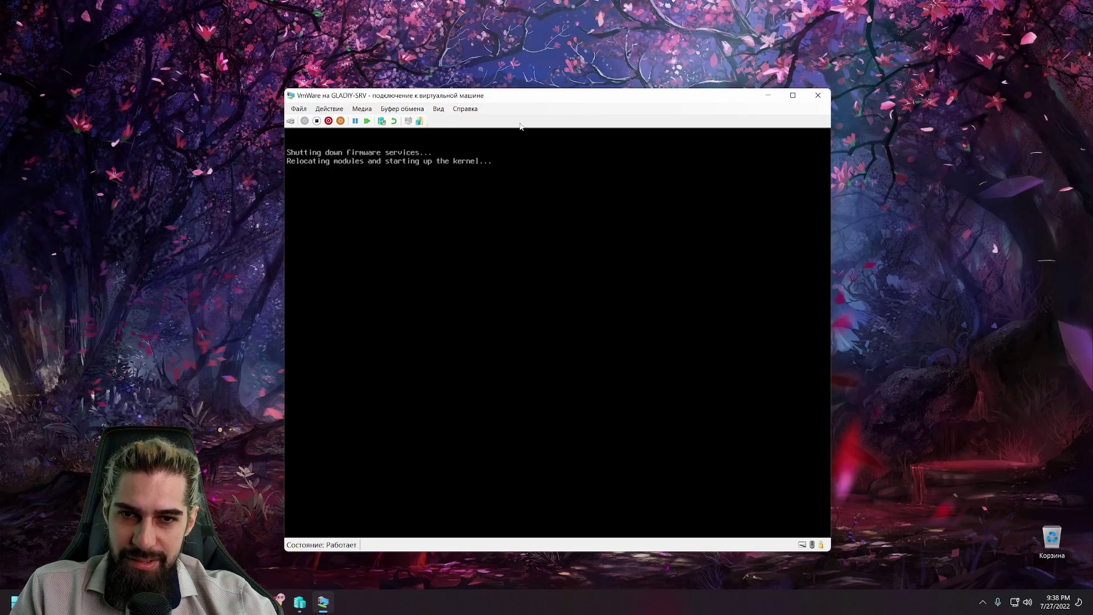
left_click_drag(523, 100, 520, 95)
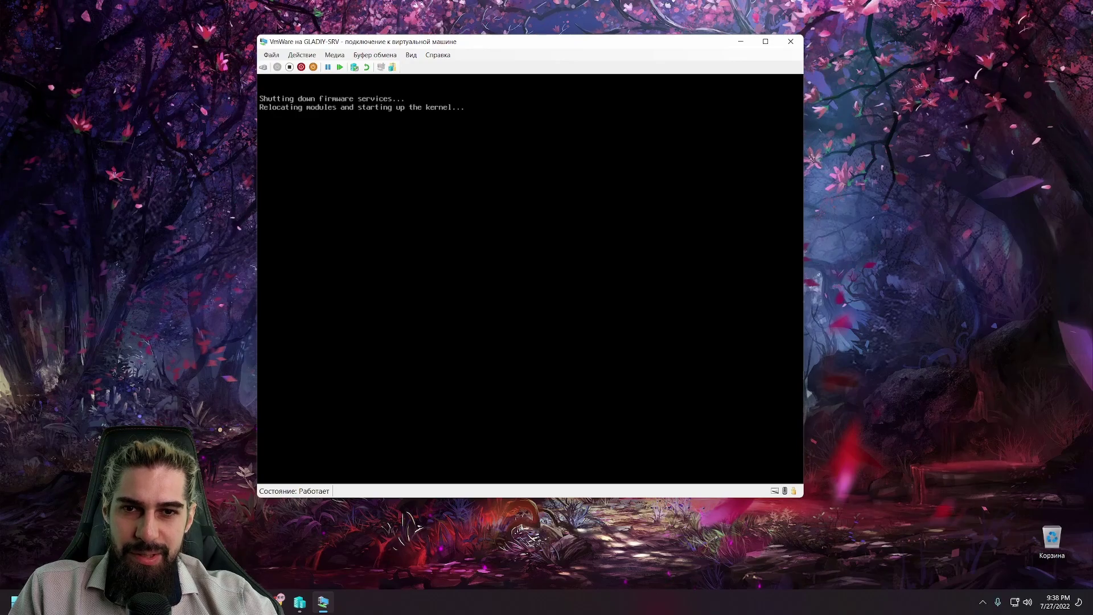
left_click(987, 604)
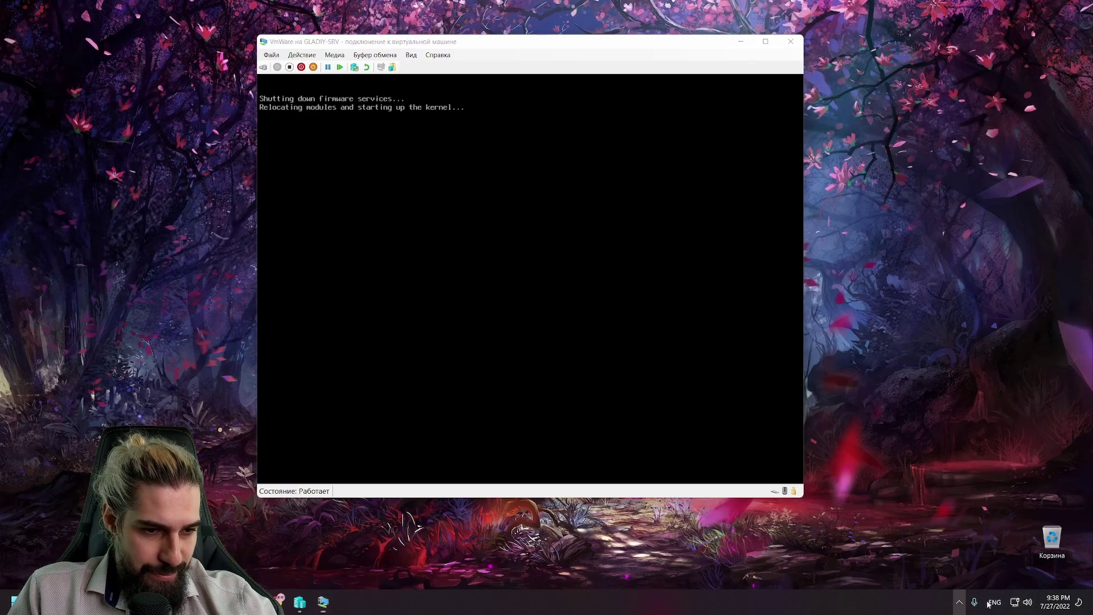
left_click(974, 602)
left_click(959, 602)
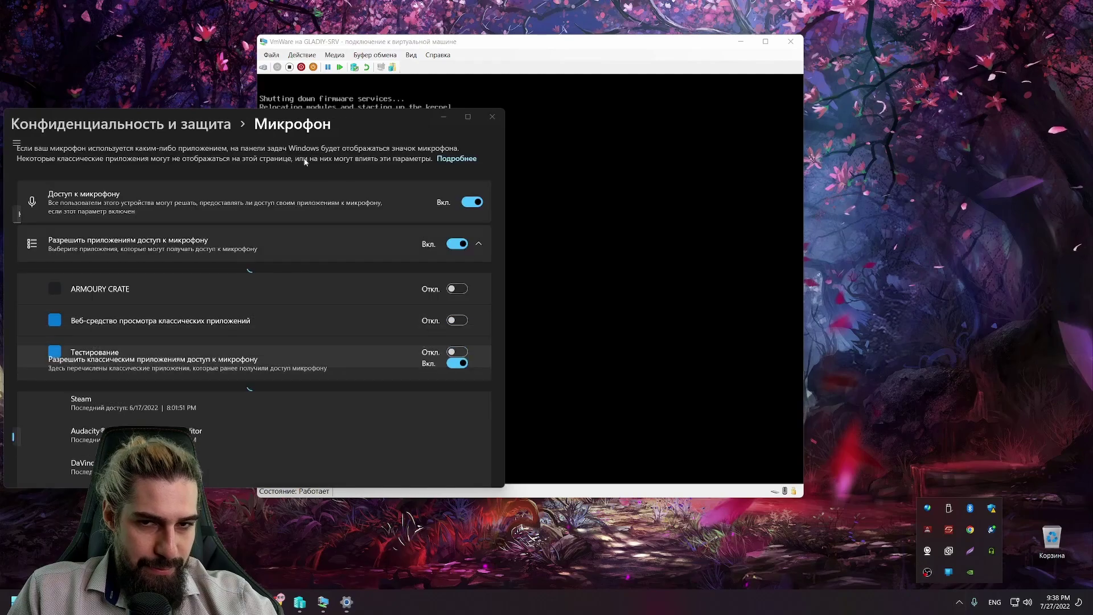
left_click(493, 116)
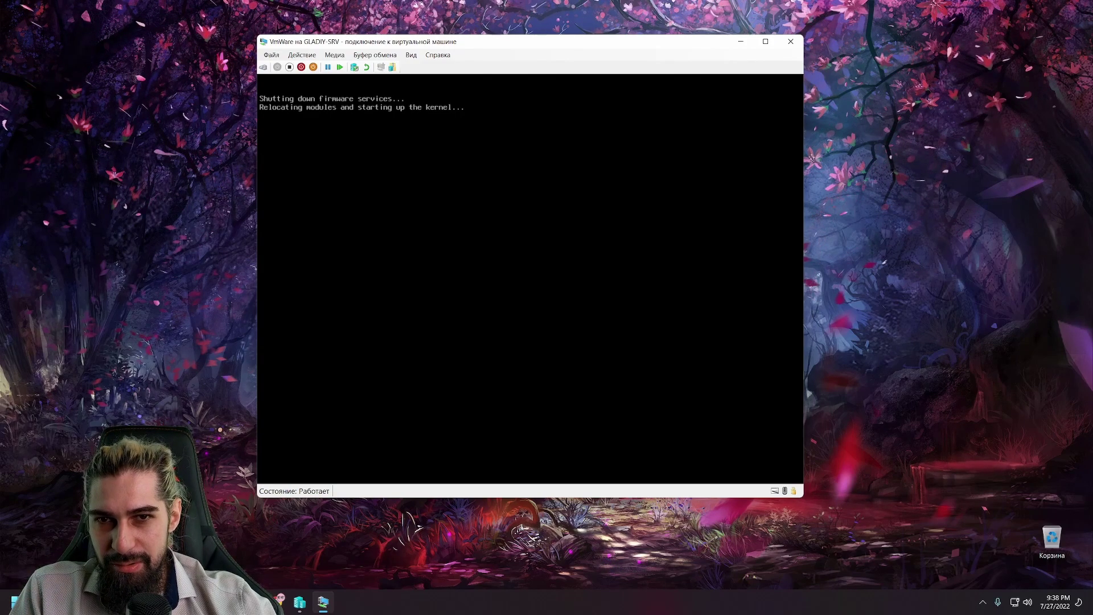
Step: Choose 'Boot from local disk' in the ESXi boot menu
left_click_drag(426, 41, 433, 79)
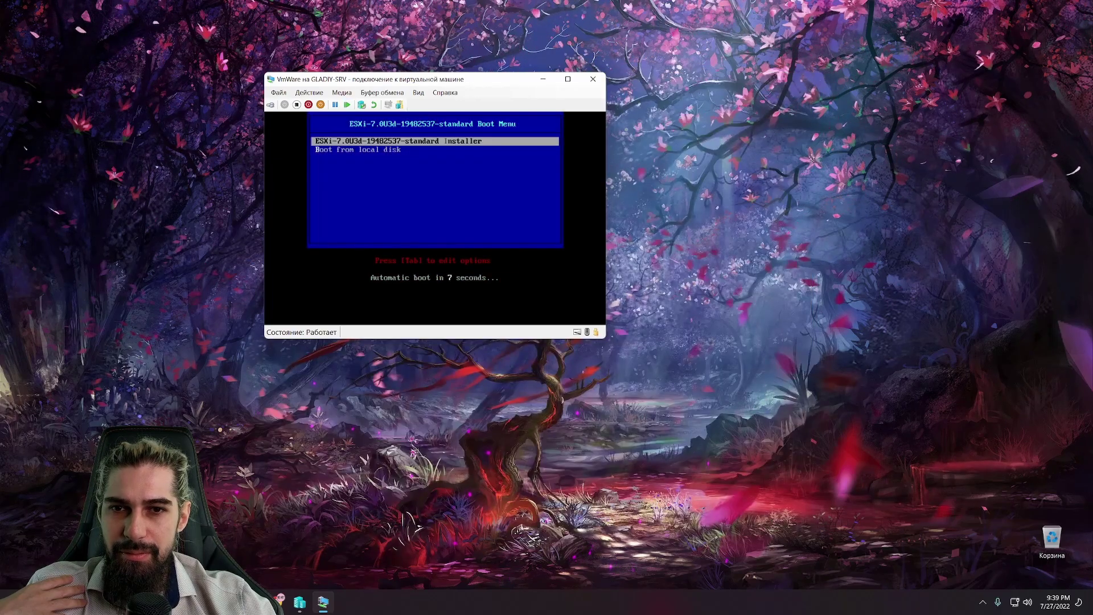
key("Down")
key("Return")
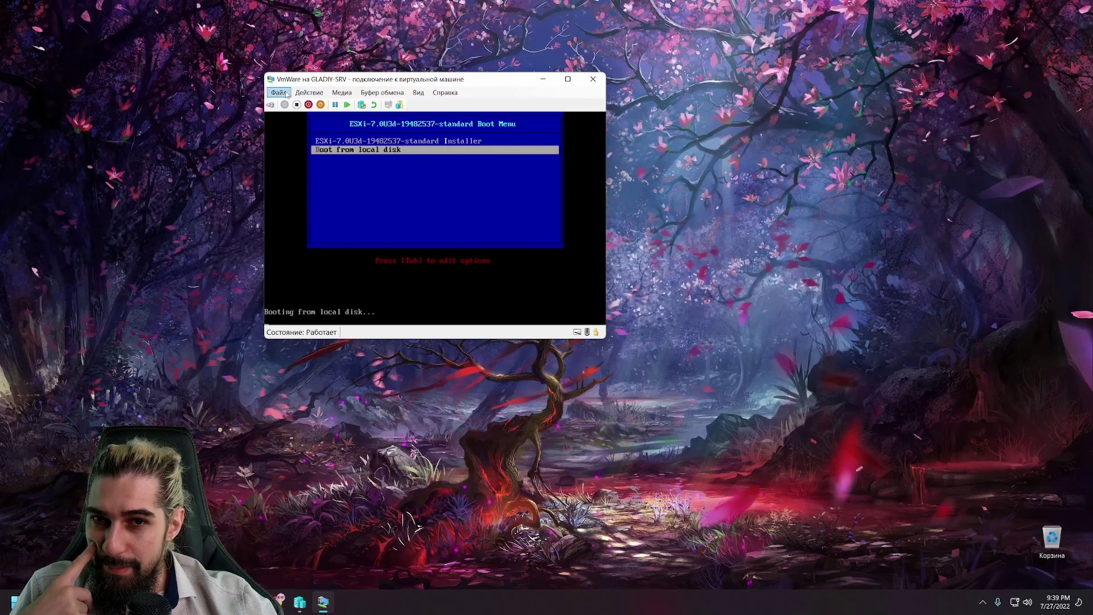
left_click(287, 94)
Step: Reset the VmWare VM, boot the ESXi installer right away, then switch back to Chrome
left_click(357, 80)
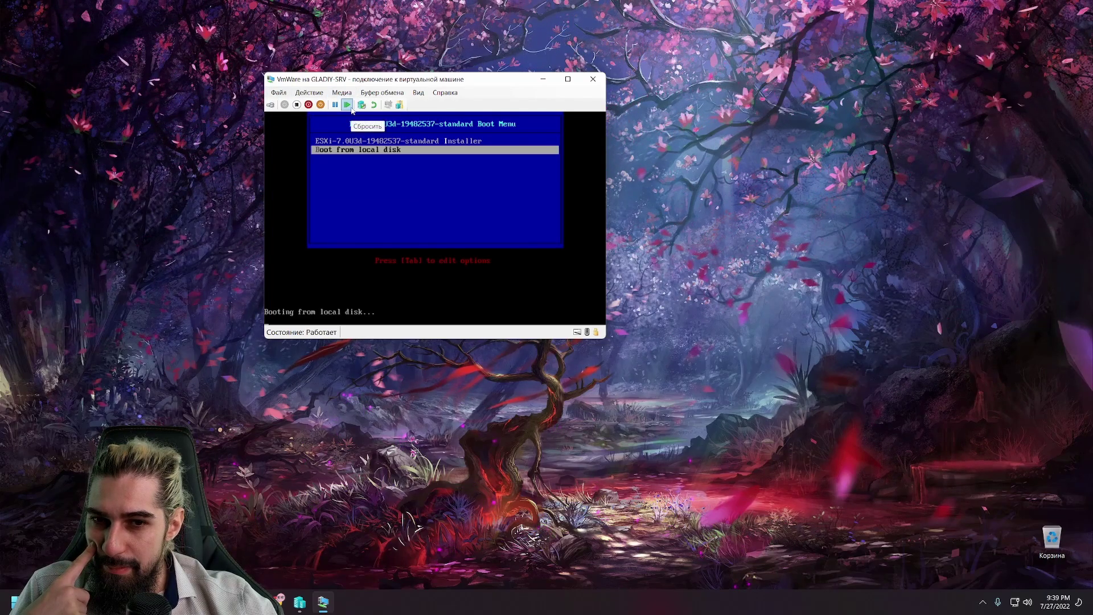
left_click(349, 106)
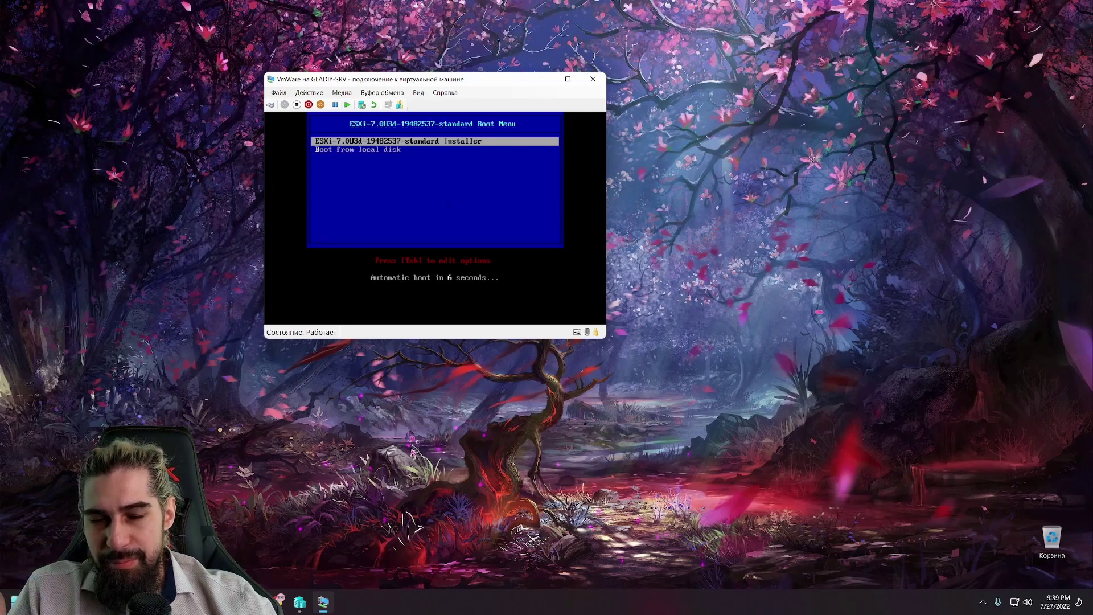
key("Return")
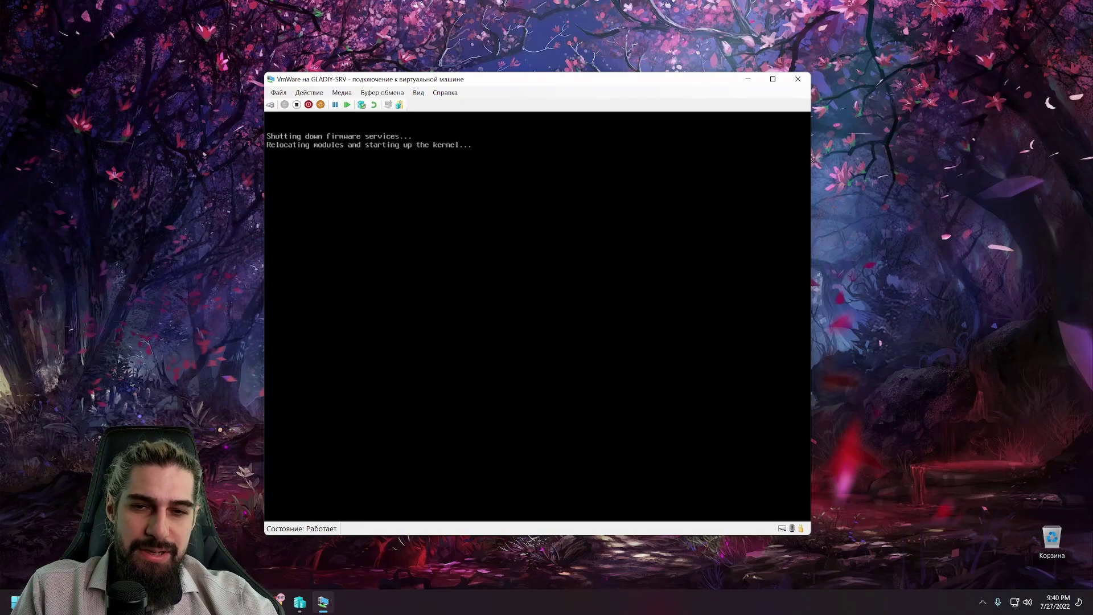
mouse_move(500, 77)
left_mouse_down()
mouse_move(501, 46)
mouse_move(498, 82)
left_mouse_up()
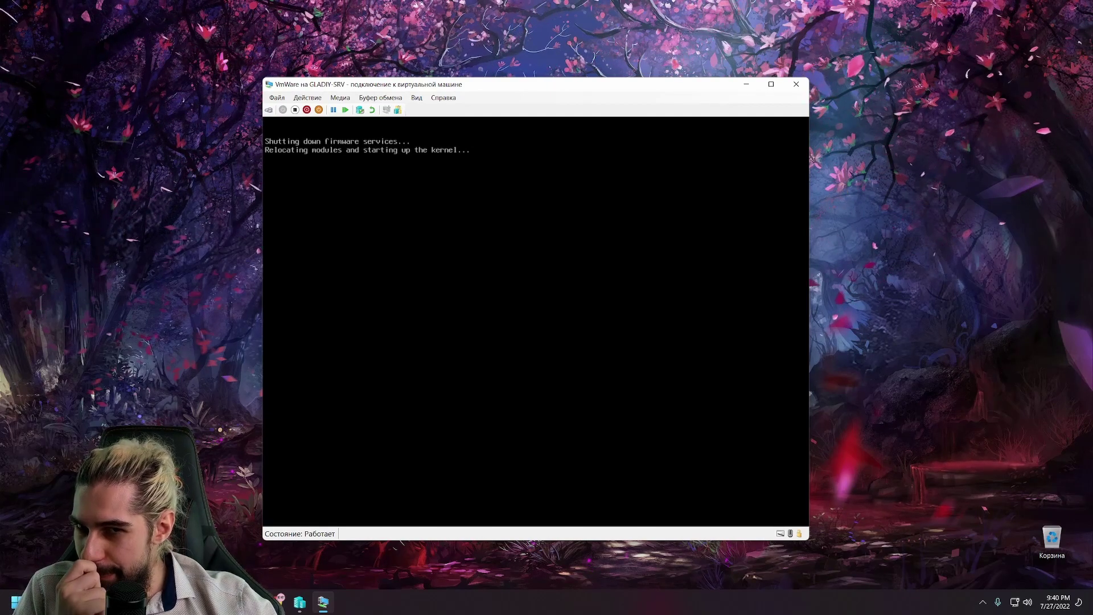
left_click(285, 598)
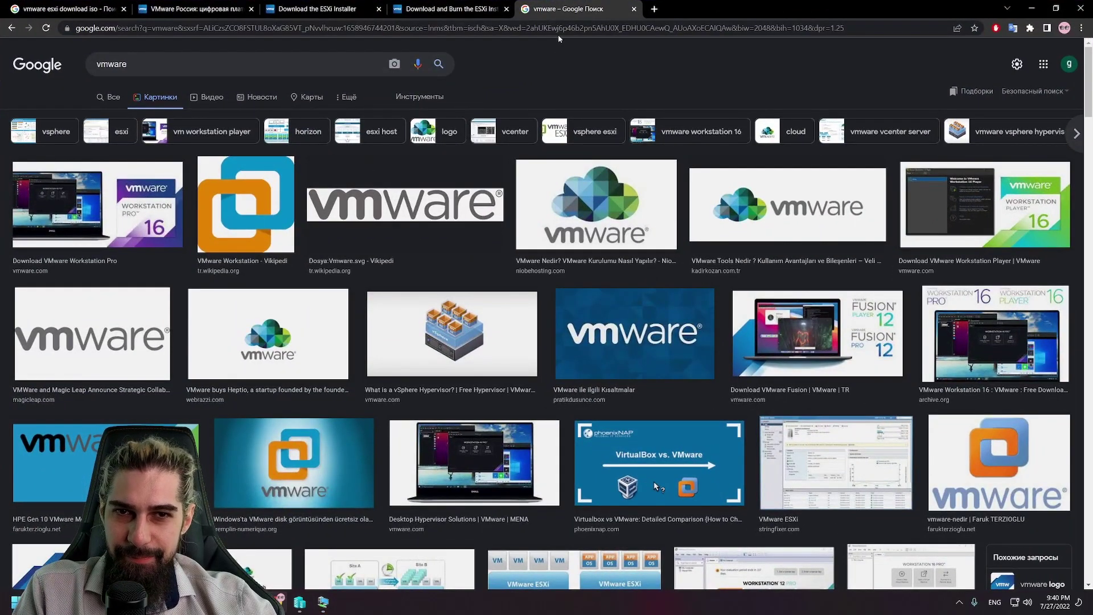
Step: Load the suggested Yandex Images address in the current tab
left_click(559, 33)
type("u")
key("BackSpace")
key("BackSpace")
type("y")
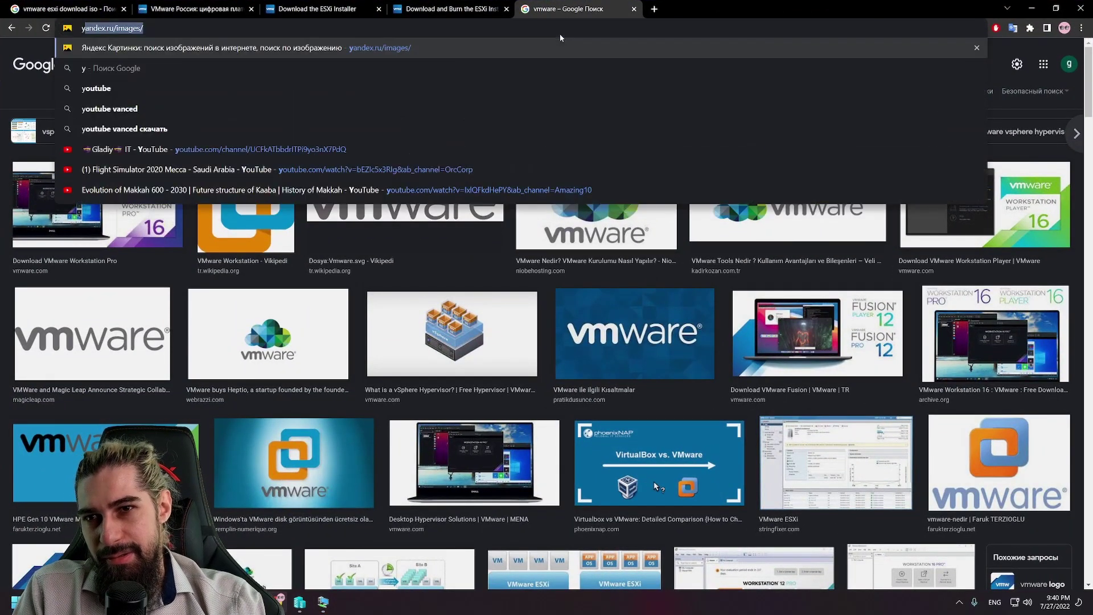
key("Return")
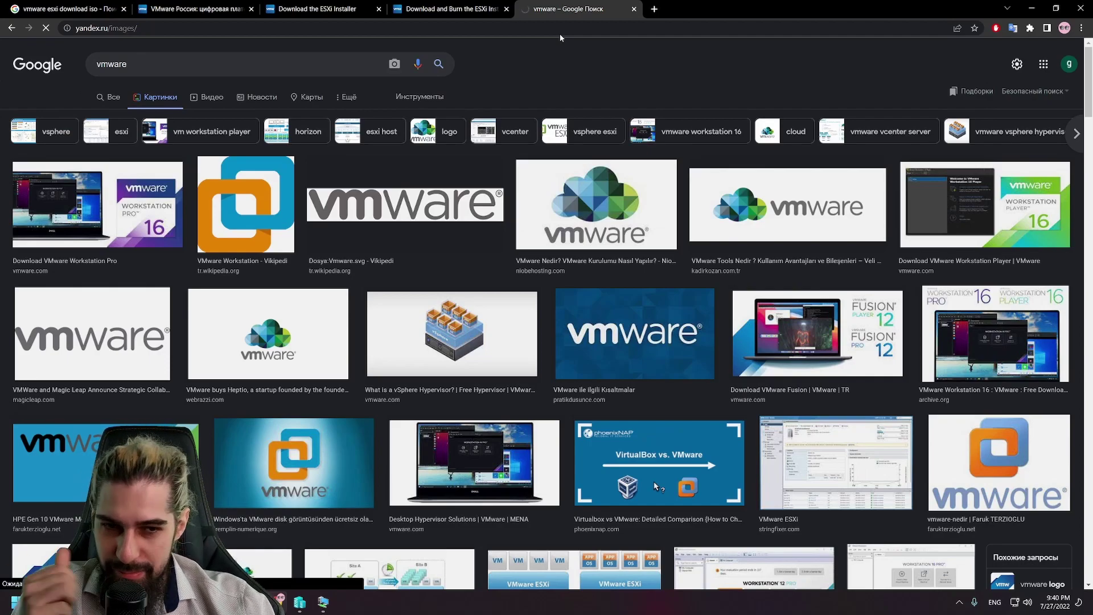
Step: Search Google for 'how to install vmware on hyper-v' and open the woshub and NAKIVO guides in background tabs
left_click(654, 8)
type("h")
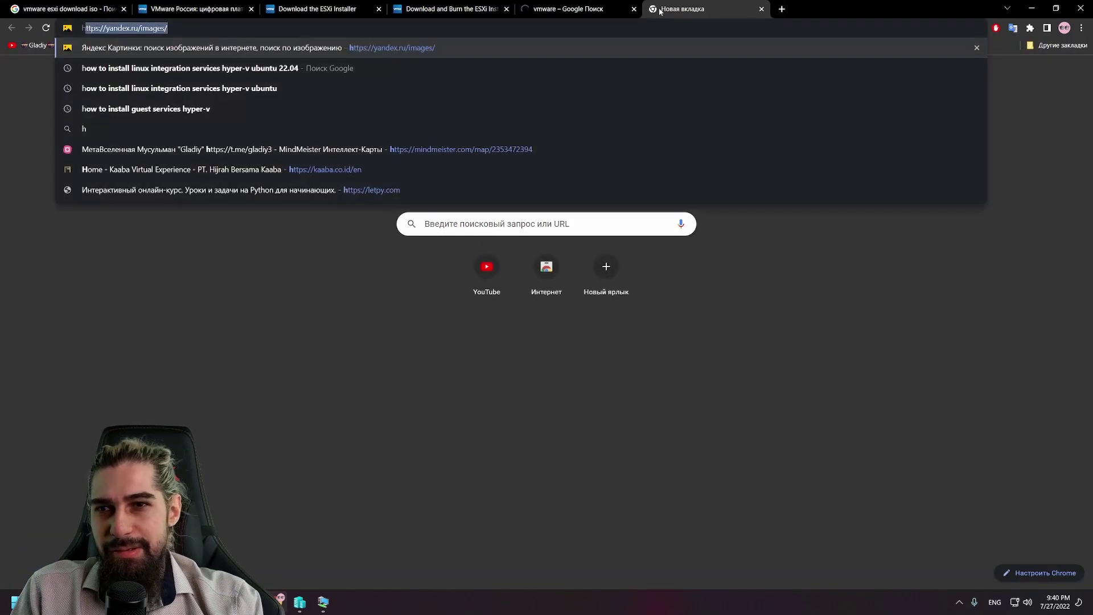
type("ow to insta")
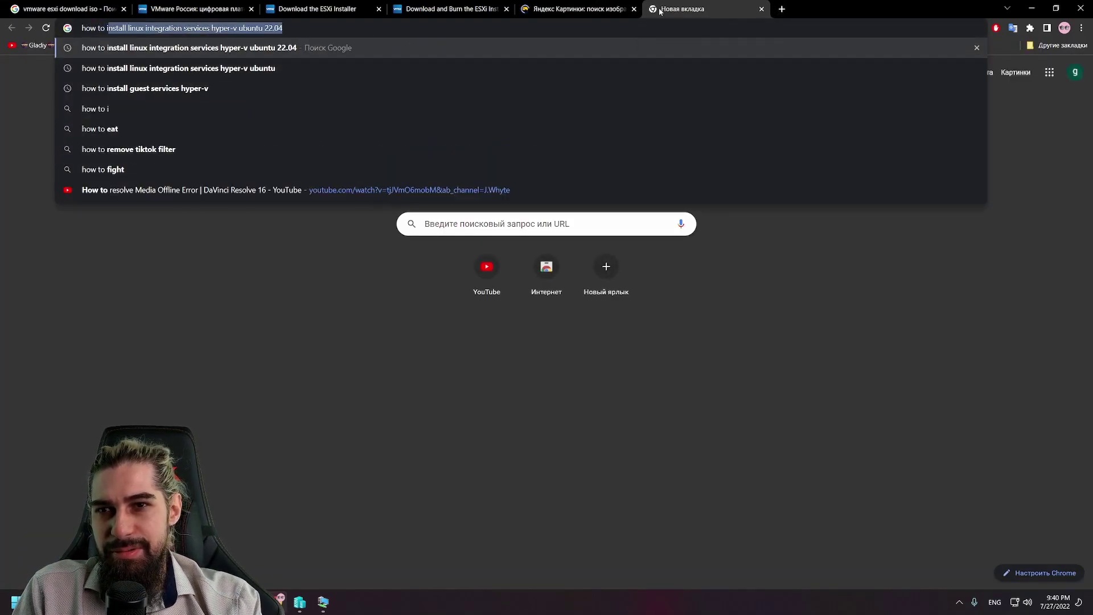
type("ll vmware on h")
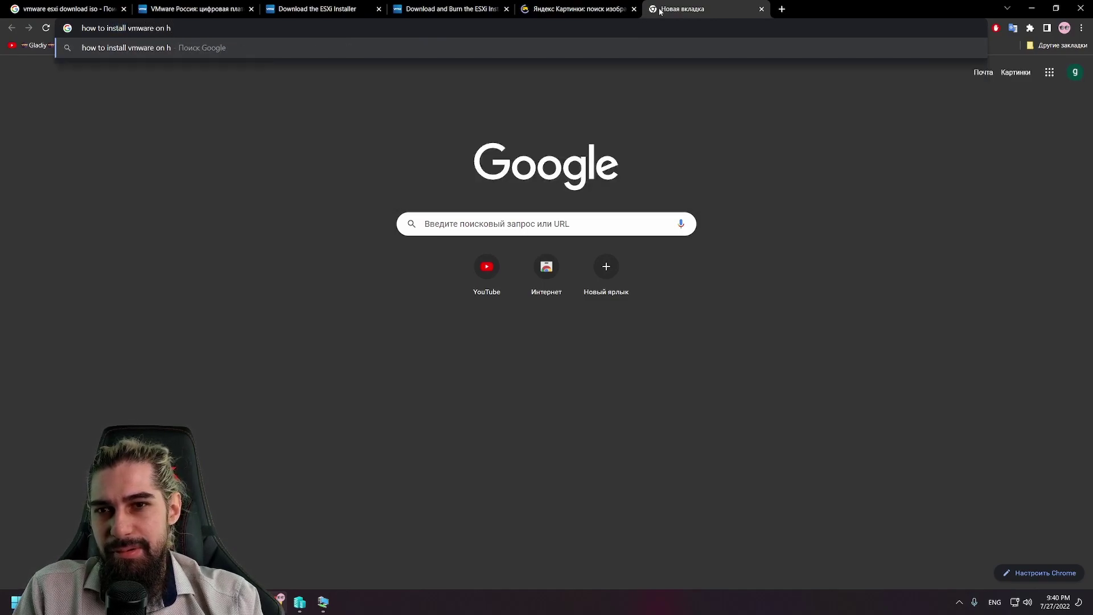
type("yper-")
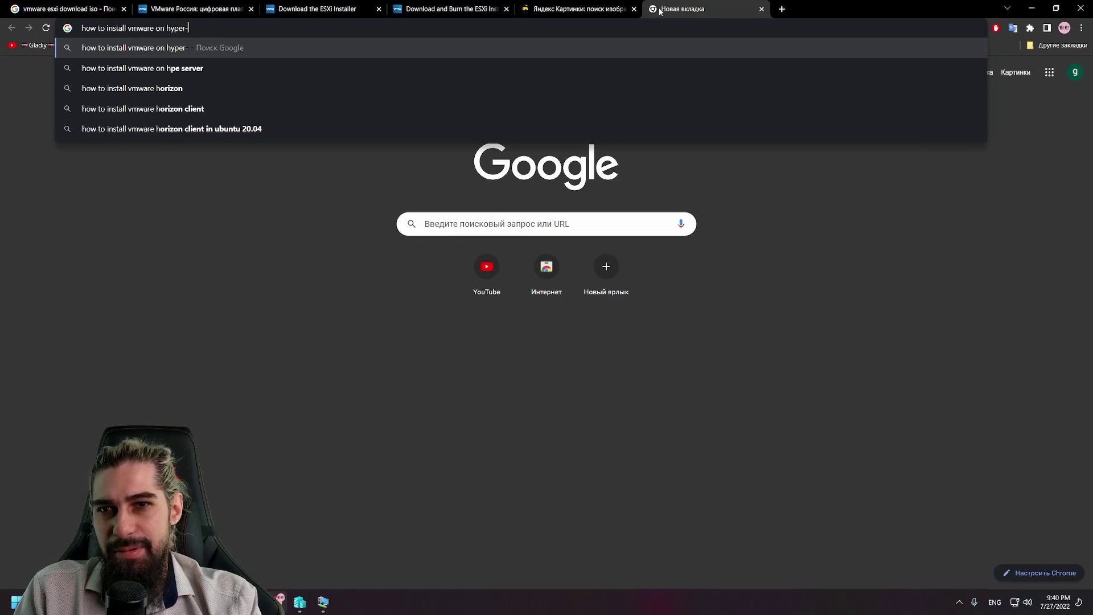
type("v")
key("Return")
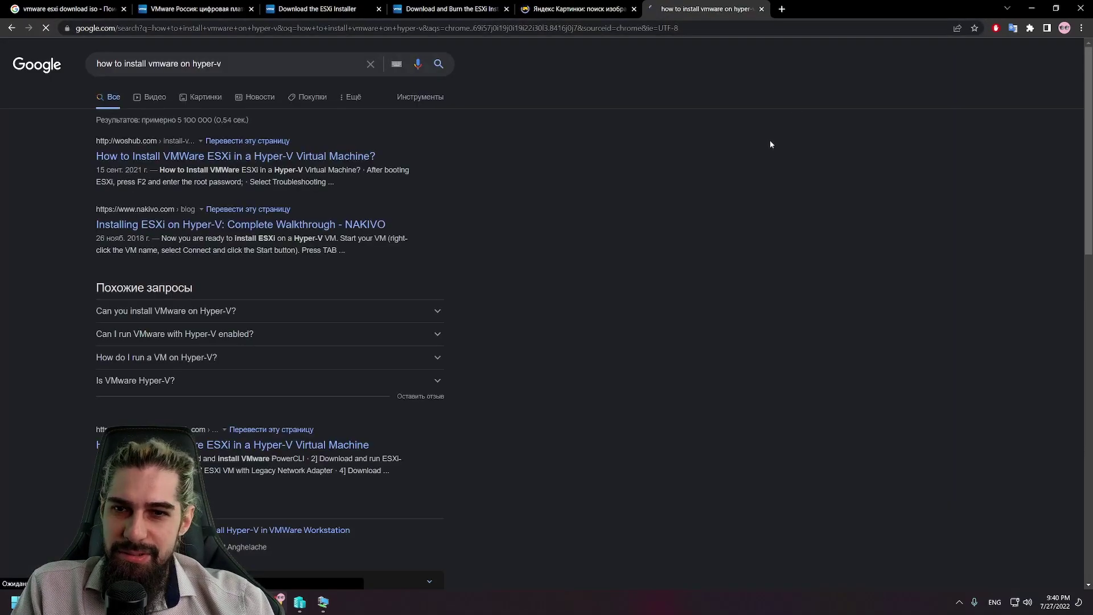
middle_click(330, 157)
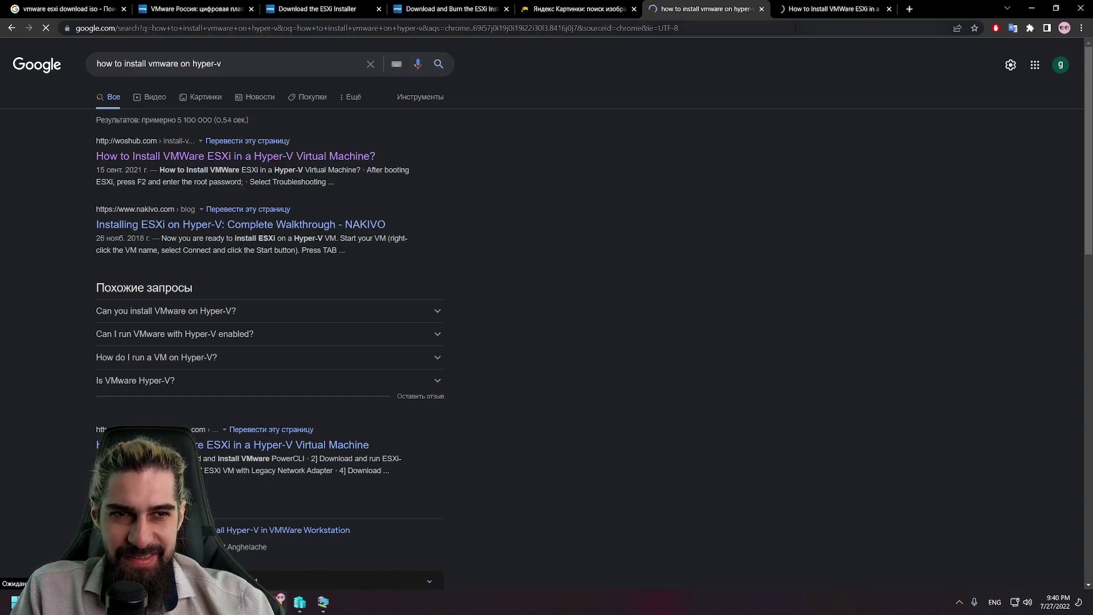
middle_click(258, 231)
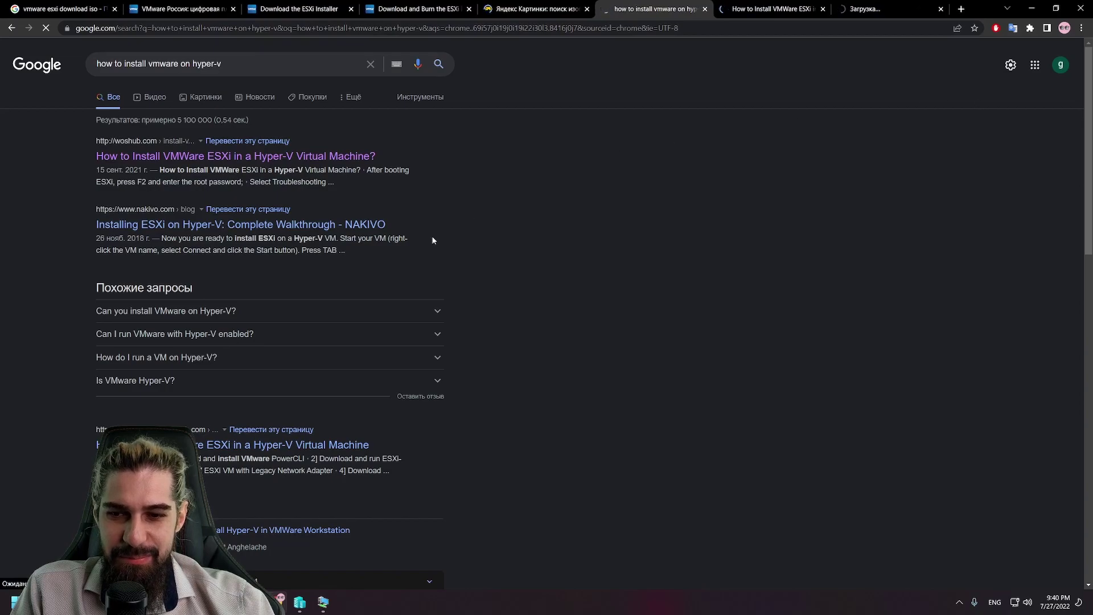
Step: Scroll the woshub guide down to its ignoreHeadless=TRUE section, then return to the VM console
left_click(763, 9)
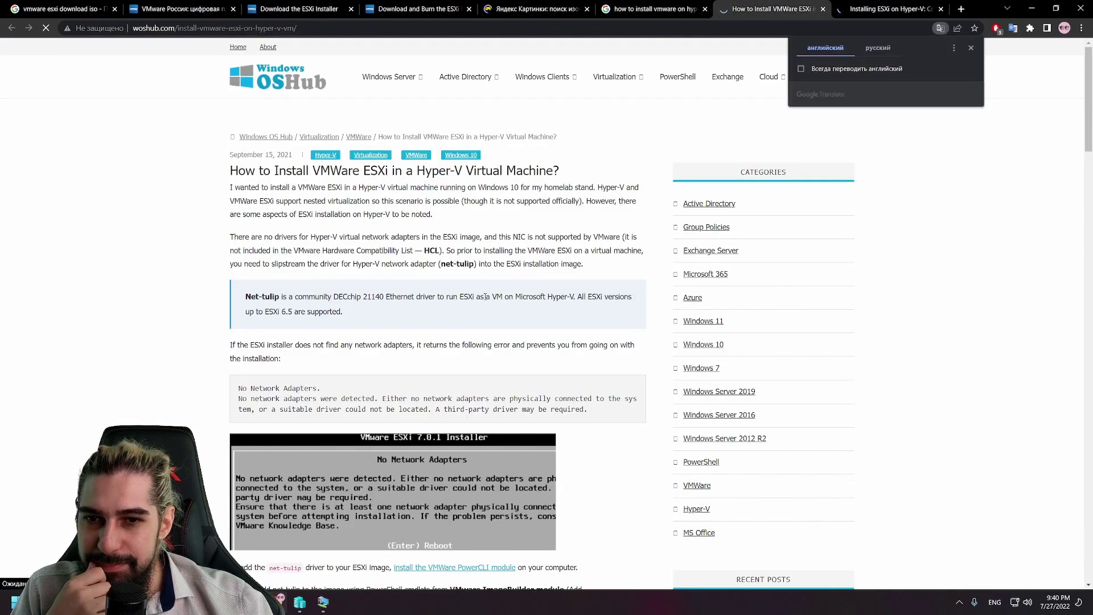
scroll(463, 273, "down", 4)
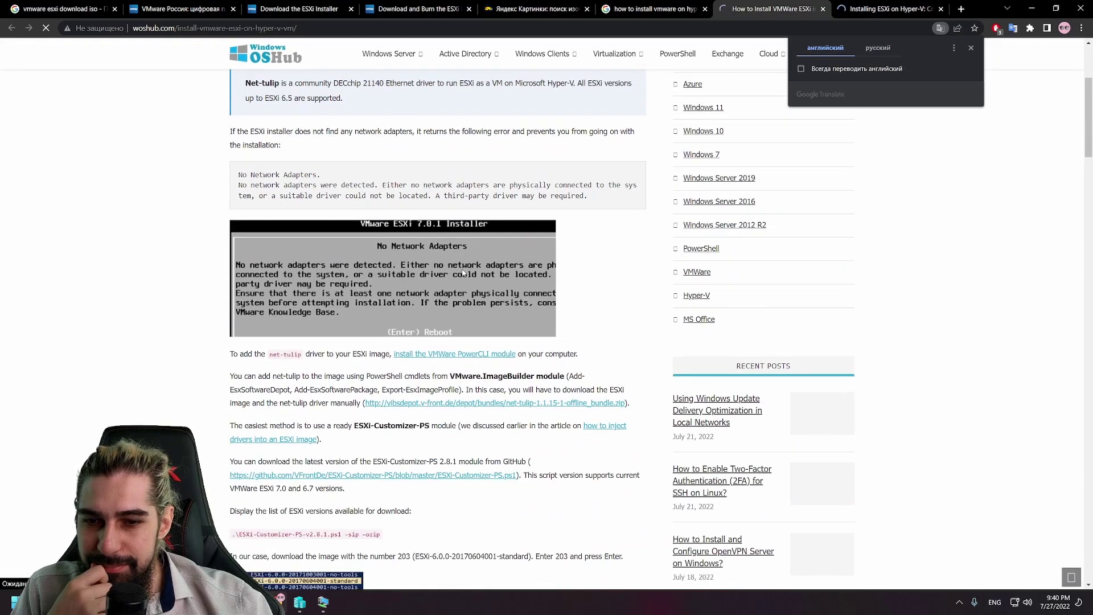
scroll(464, 273, "down", 6)
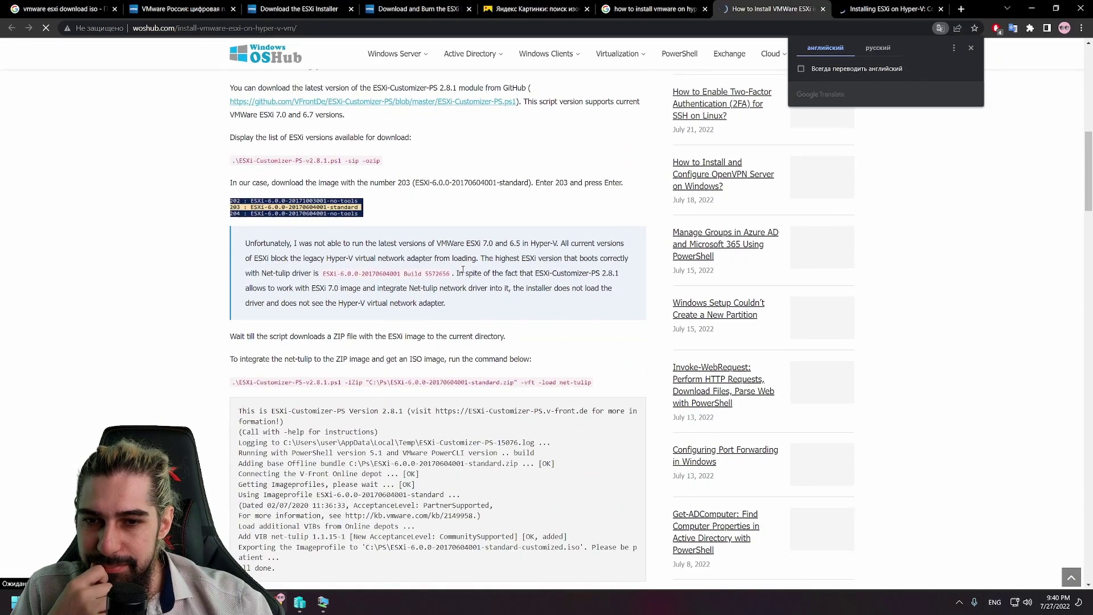
scroll(463, 271, "down", 10)
scroll(463, 271, "down", 4)
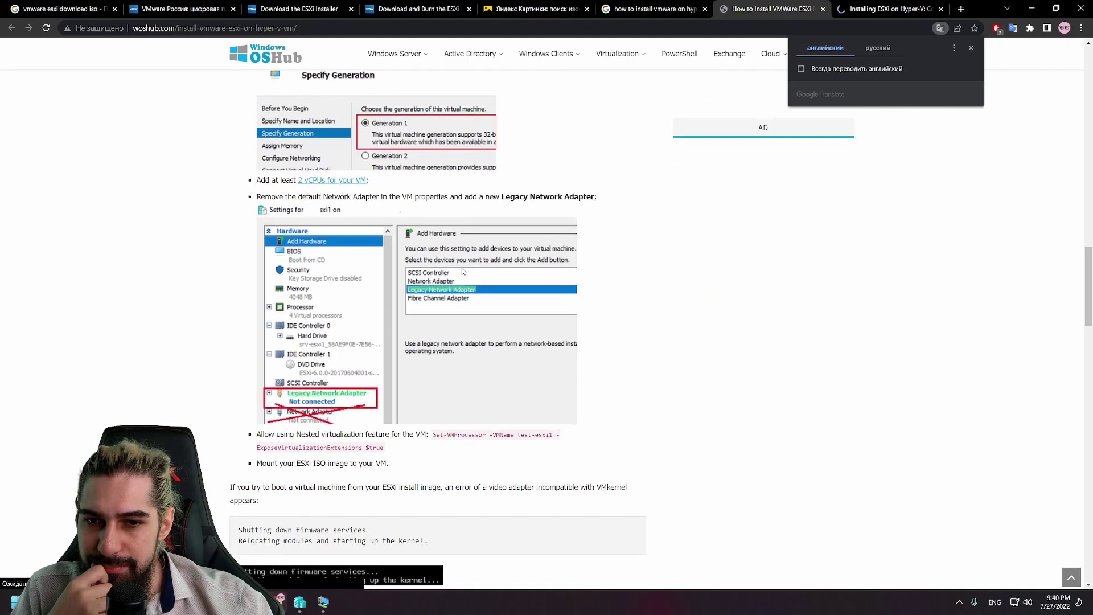
scroll(463, 271, "down", 2)
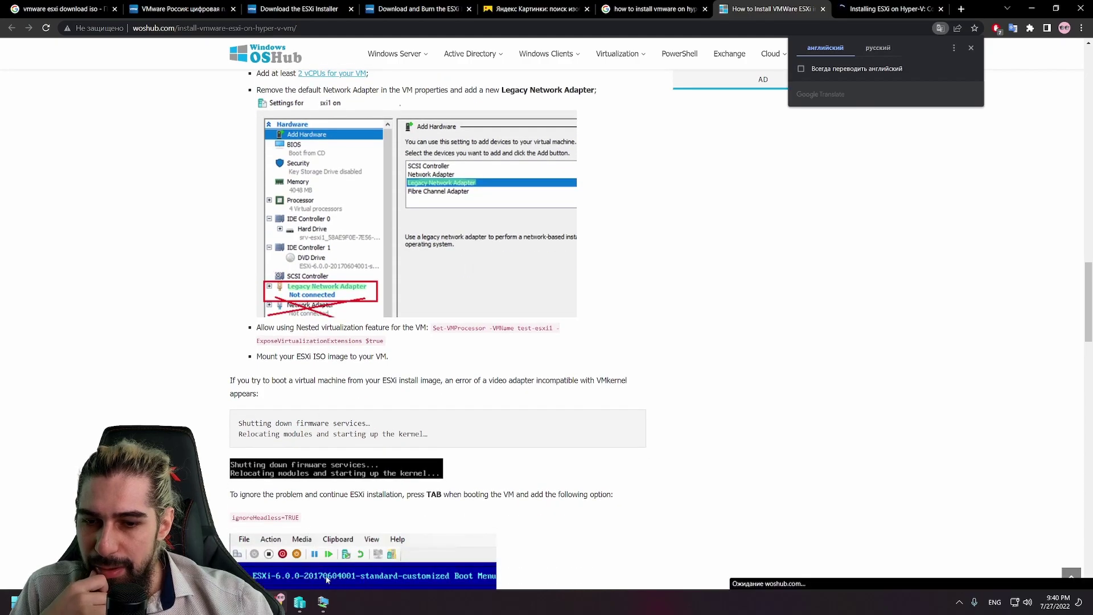
key("alt+Tab")
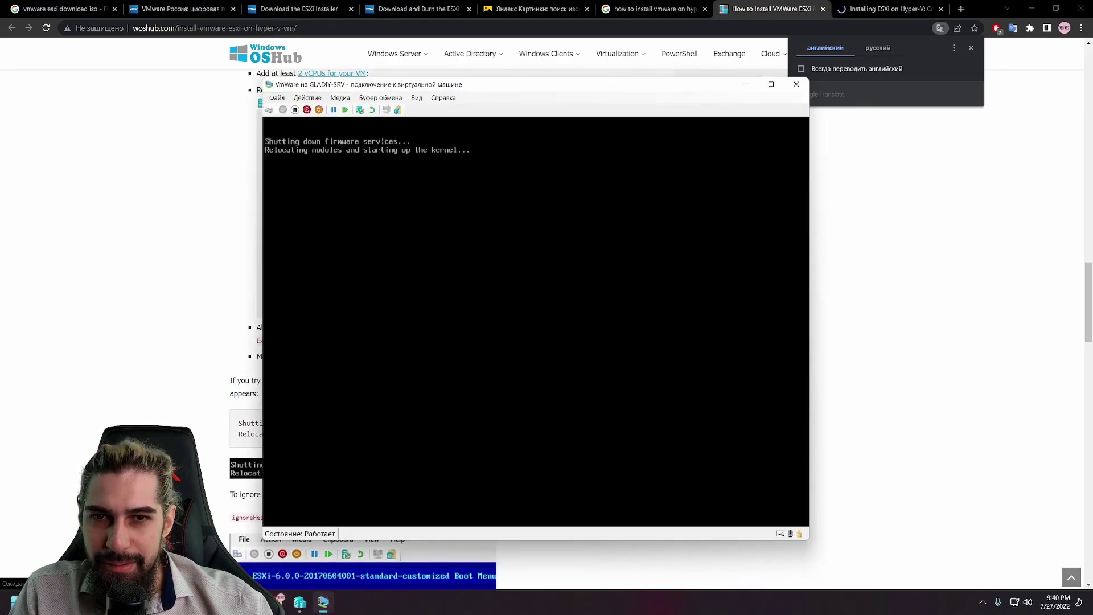
Step: Switch off the VmWare VM, using Turn Off after the shutdown attempt fails
left_click(307, 110)
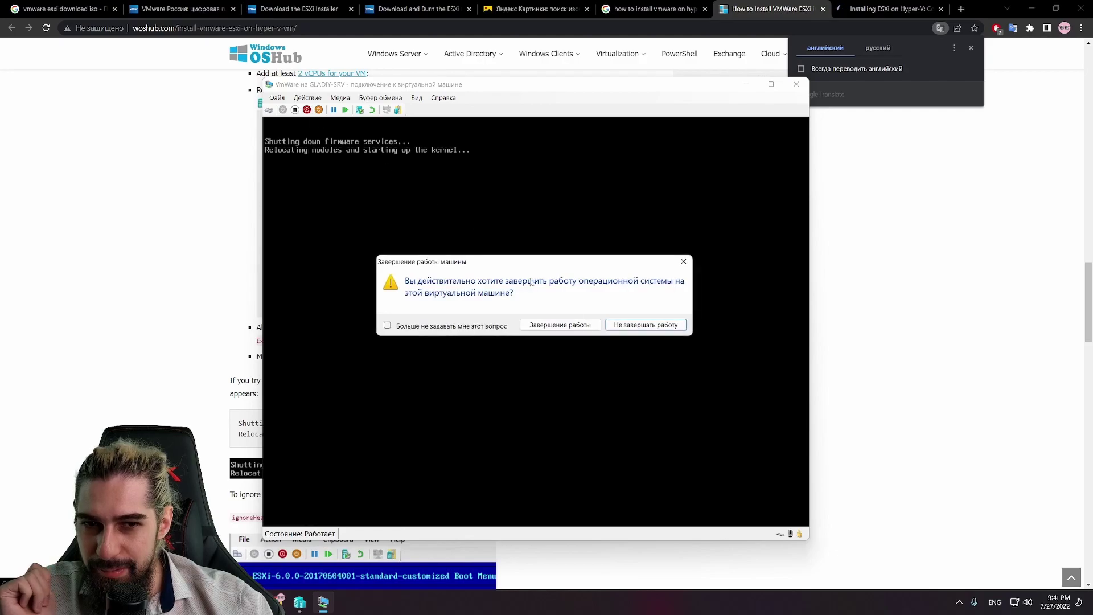
left_click(553, 325)
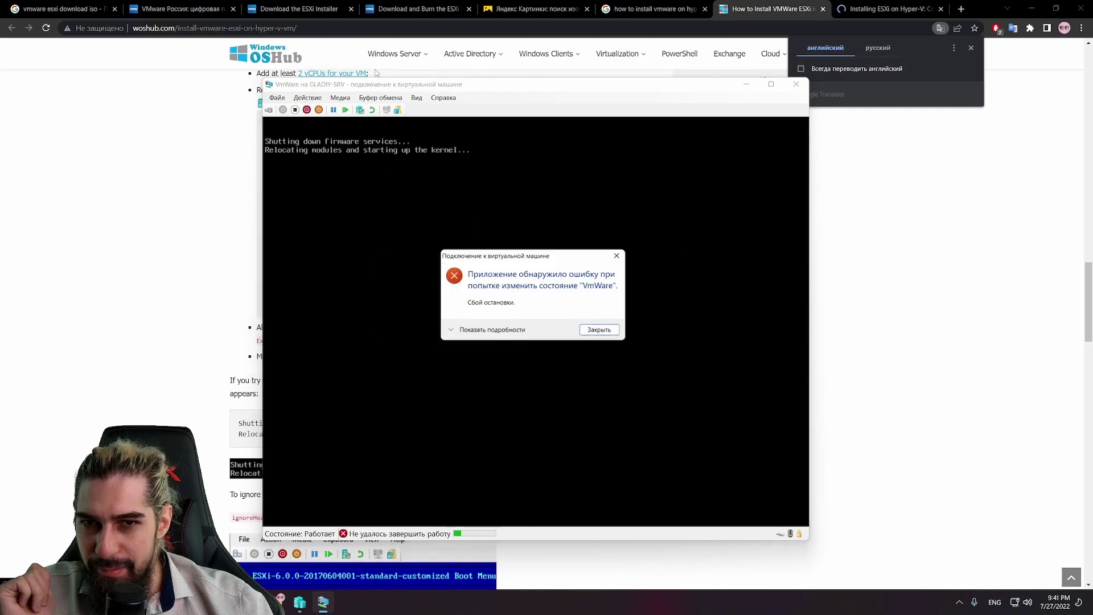
left_click(614, 330)
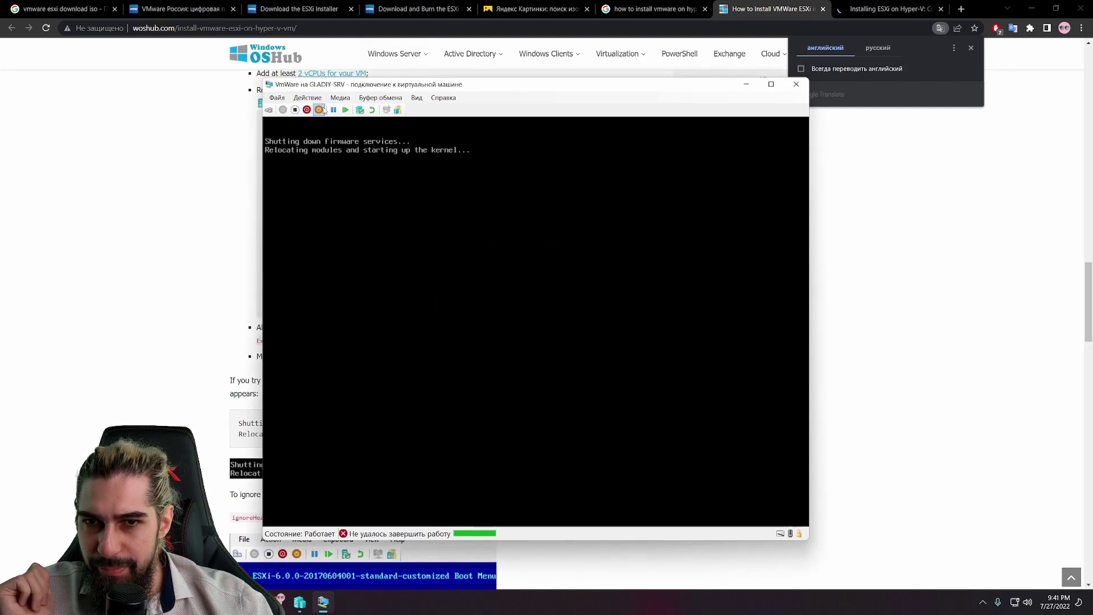
left_click(295, 110)
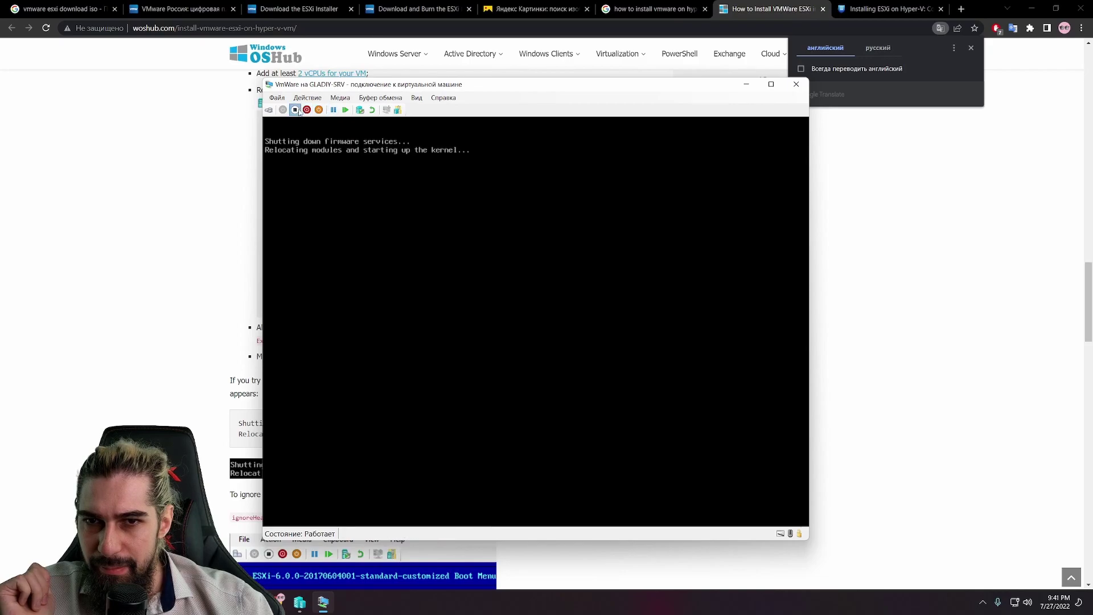
left_click(560, 331)
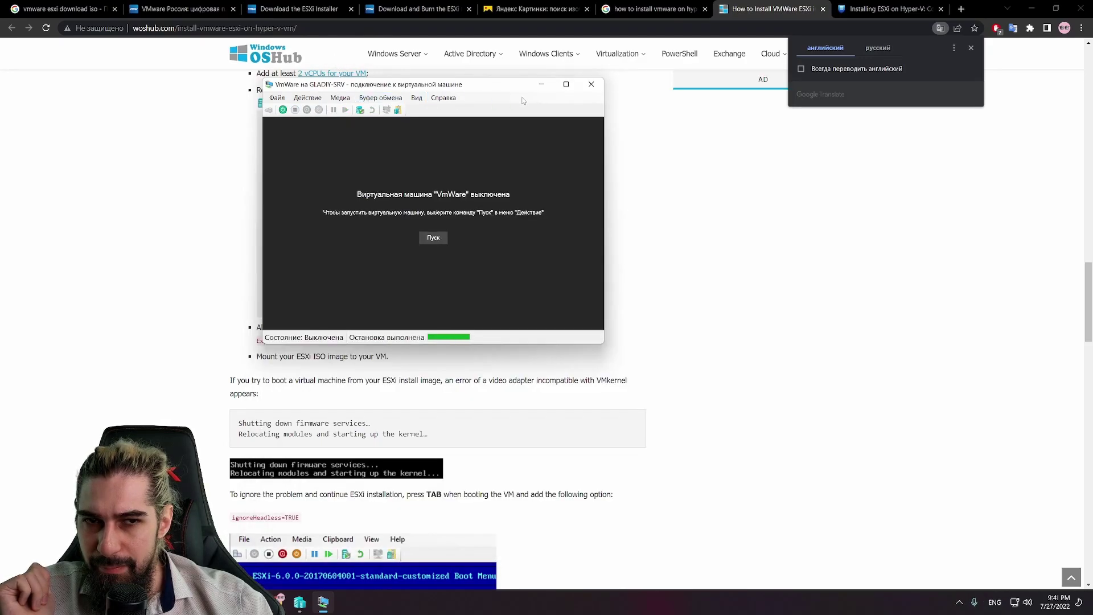
Step: Open the VM's Settings dialog, move it aside, and bring the woshub guide forward
left_click(277, 98)
left_click(302, 108)
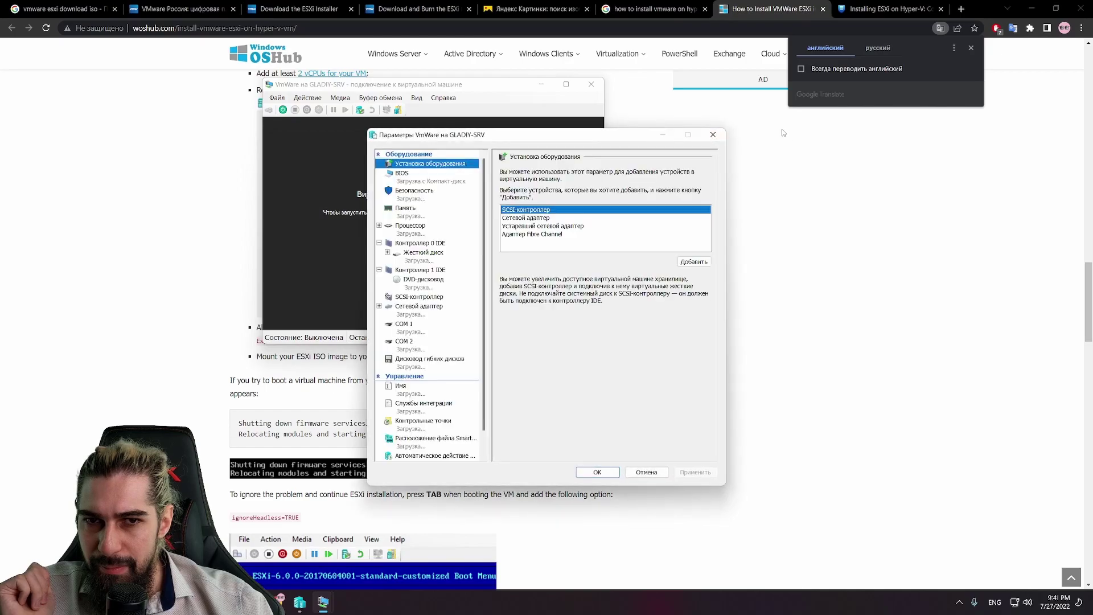
left_click_drag(631, 142, 829, 143)
left_click(925, 154)
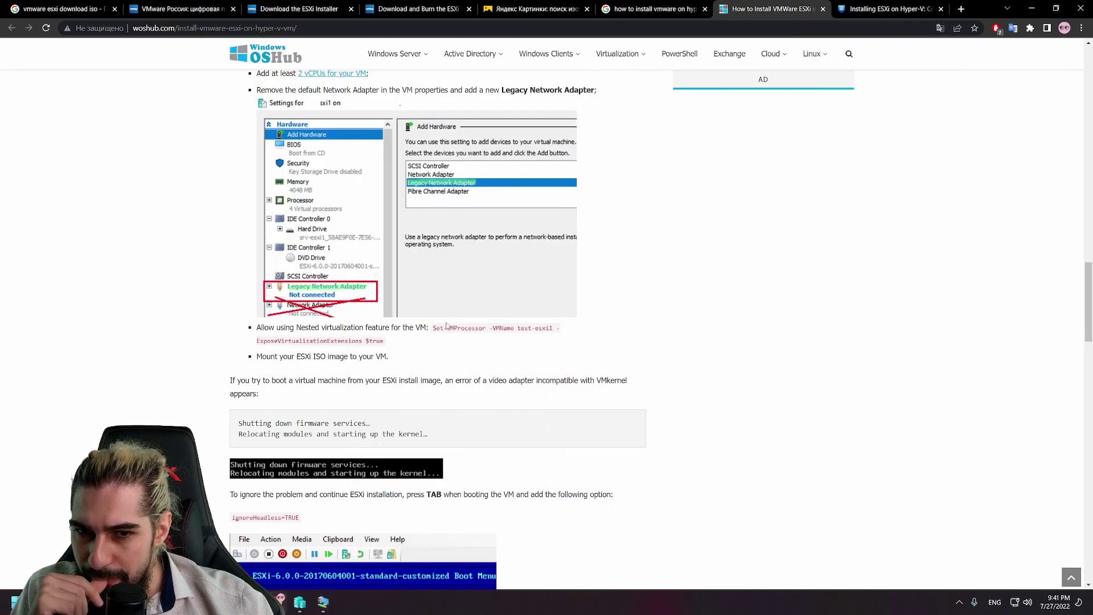
mouse_move(320, 604)
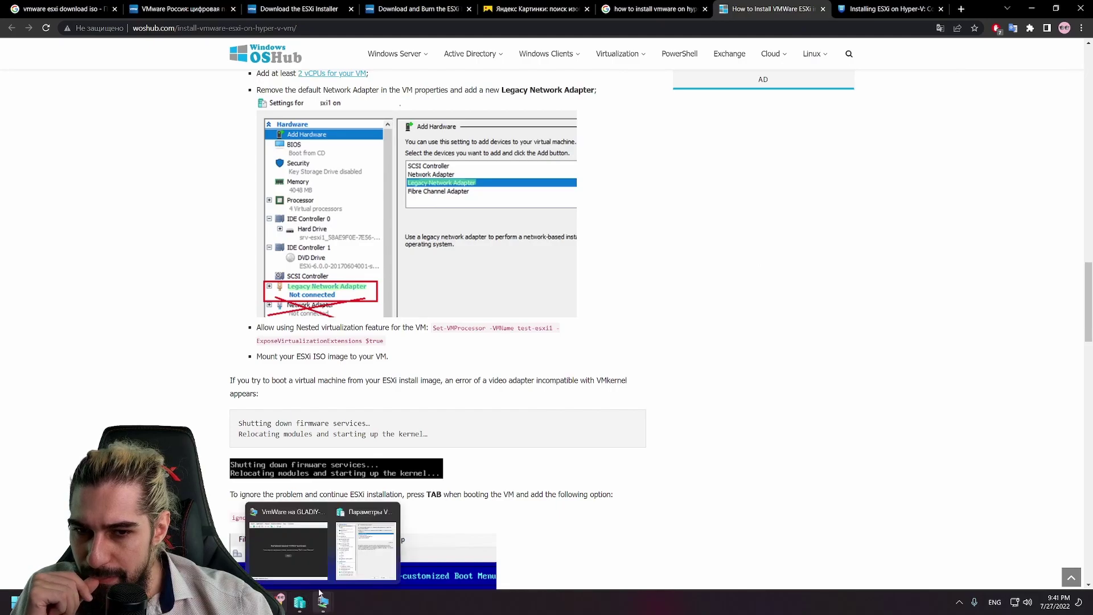
scroll(880, 362, "down", 3)
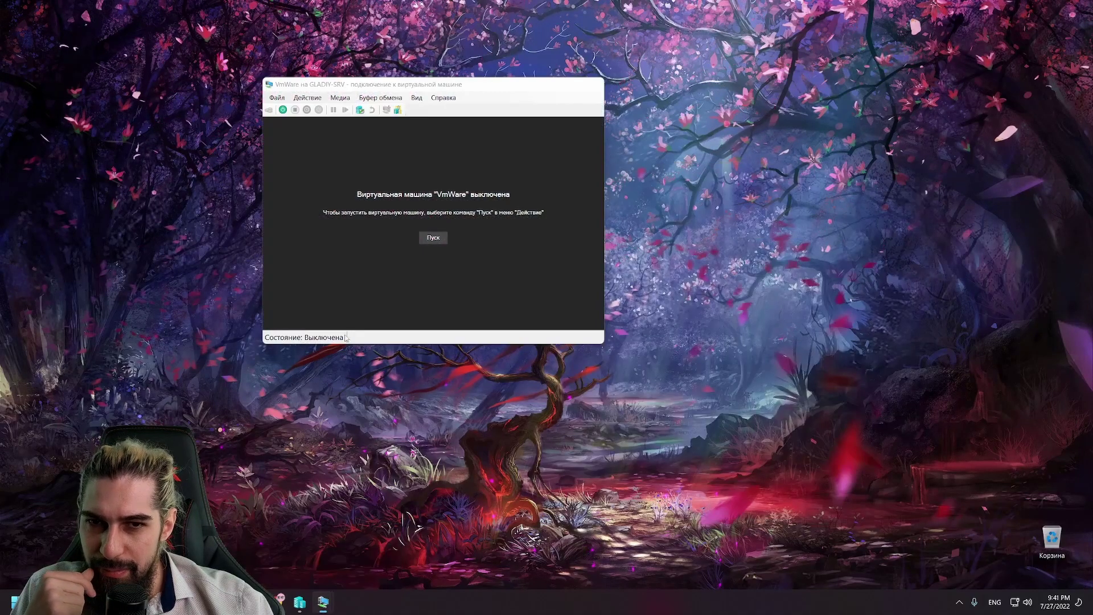
Step: Start the VmWare VM, close its Settings dialog, reposition the console, and go back to the woshub guide
left_click(289, 549)
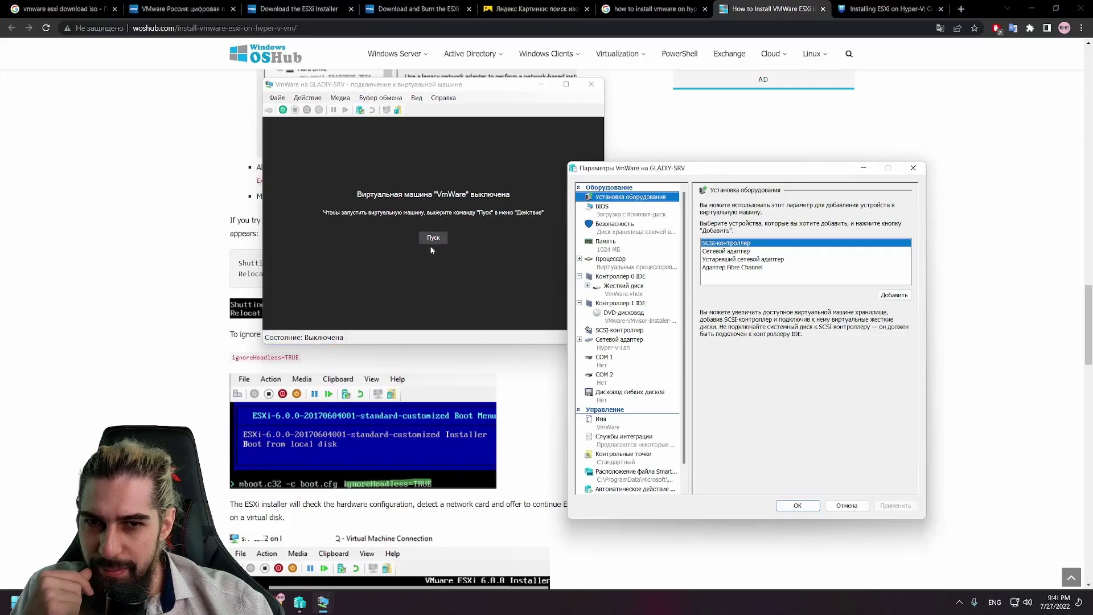
left_click(434, 236)
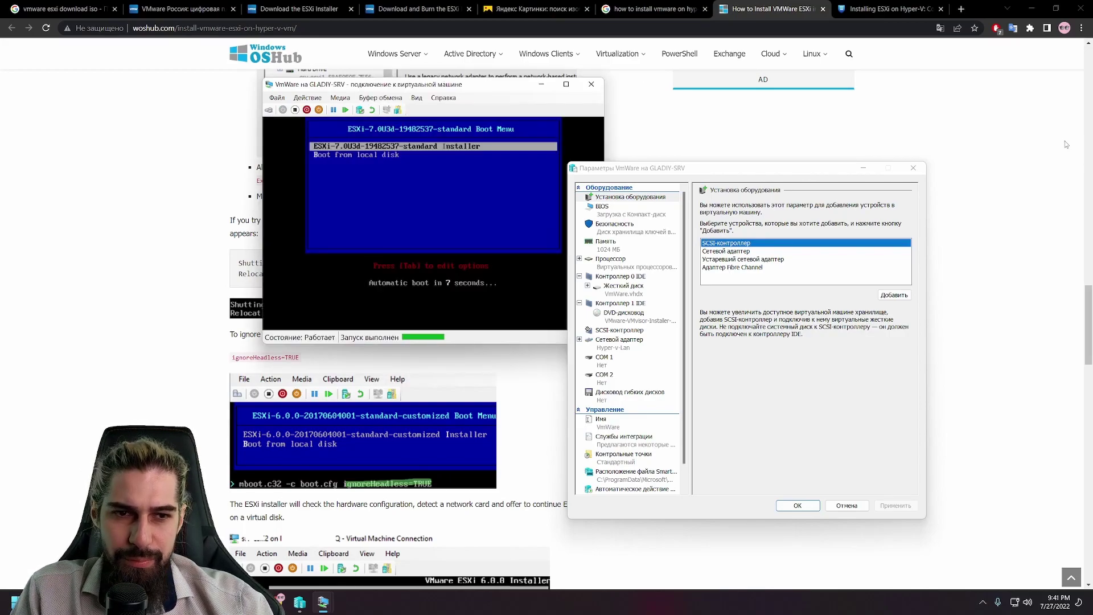
left_click(913, 167)
left_click_drag(478, 91, 774, 57)
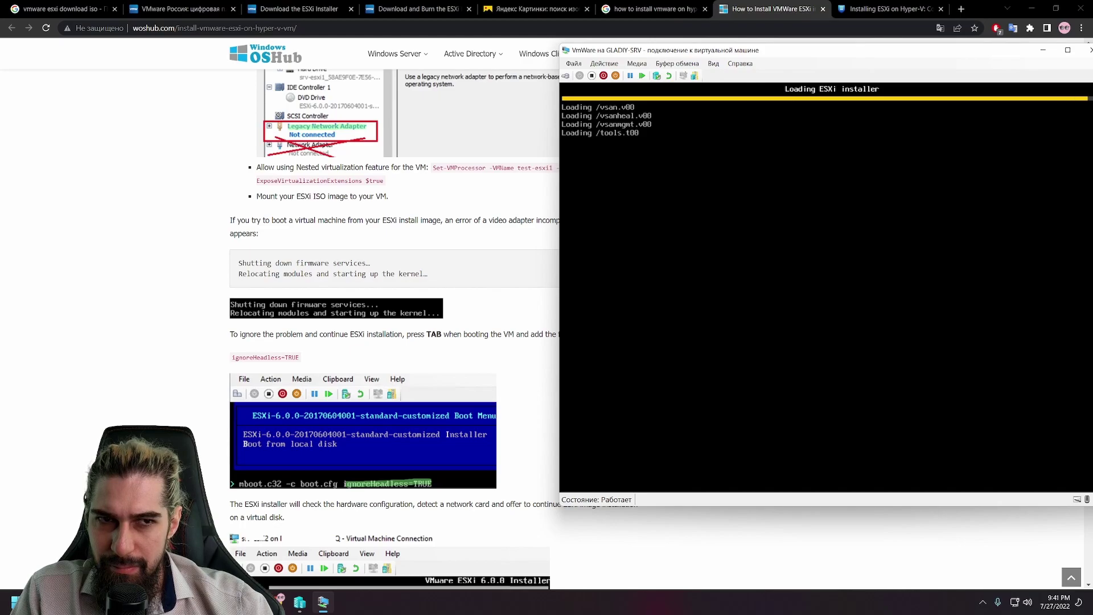
left_click_drag(831, 50, 716, 52)
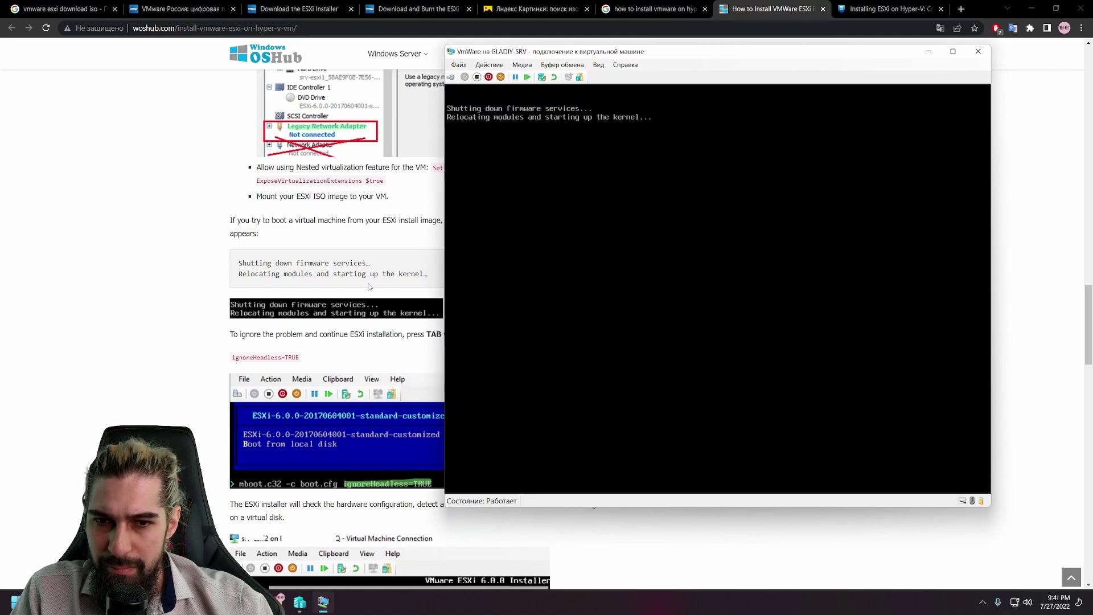
left_click(360, 344)
scroll(365, 344, "up", 4)
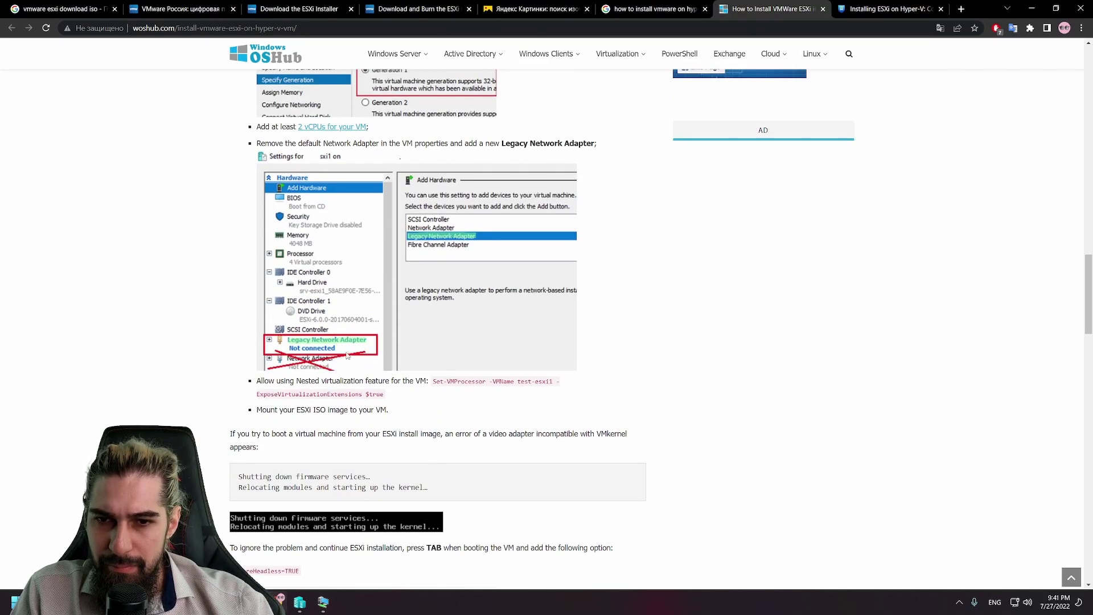
Step: Save the VmWare VM's state and start it again
scroll(347, 356, "down", 4)
left_click(323, 602)
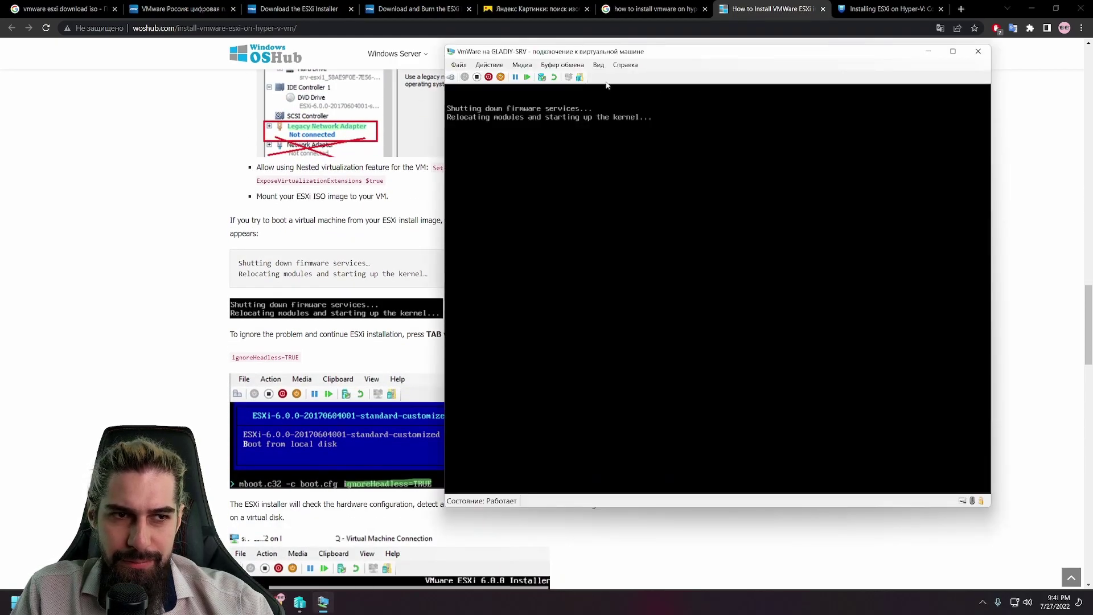
left_click(501, 78)
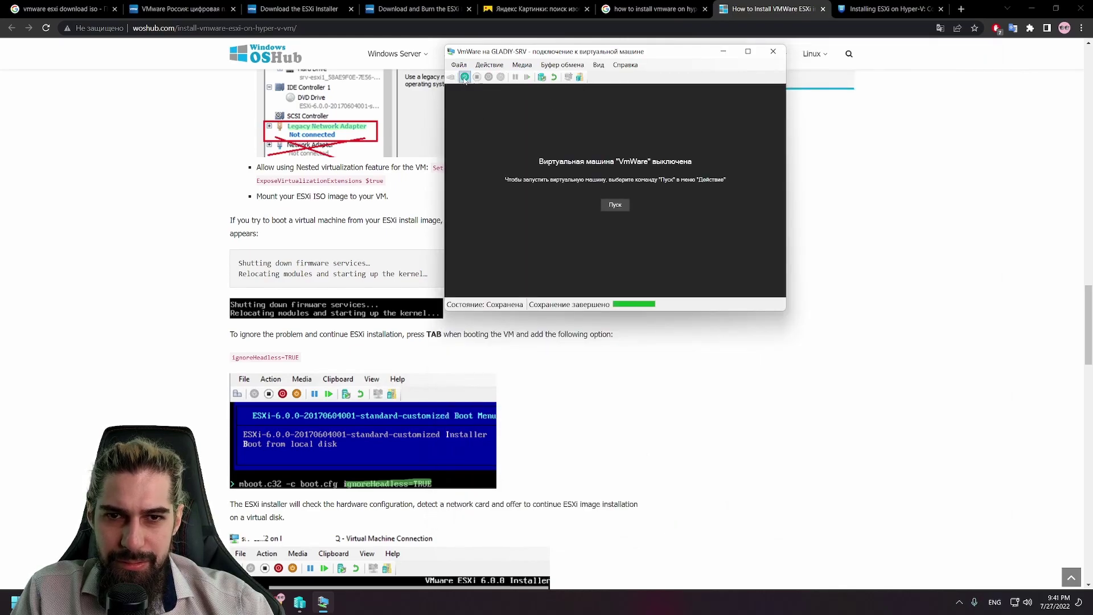
left_click(465, 78)
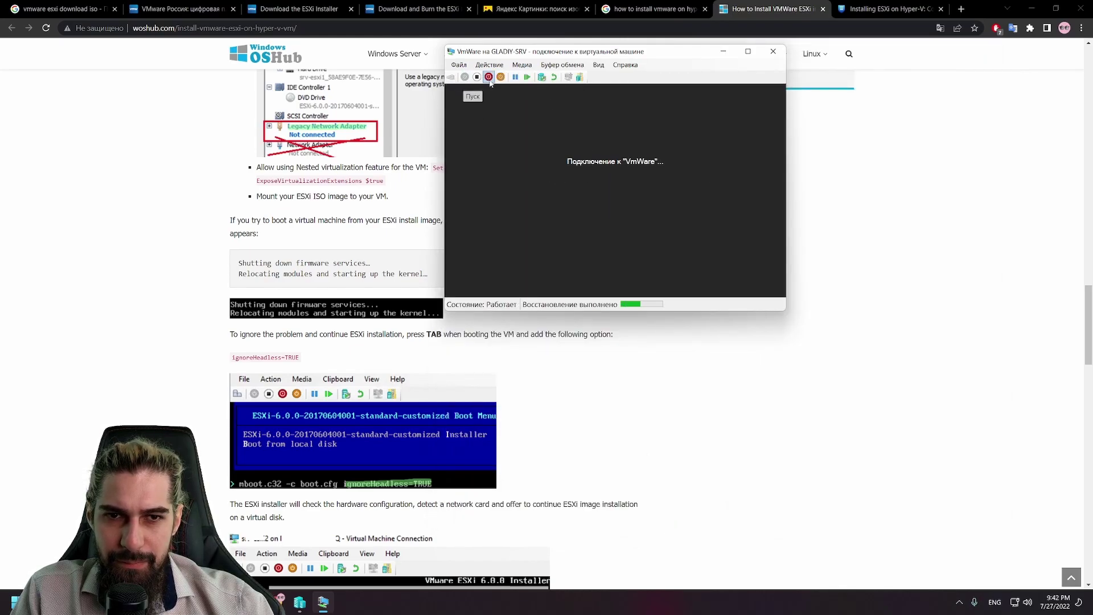
Step: Attempt a guest shutdown twice (both fail), then turn the VM off and open the File menu
left_click(501, 77)
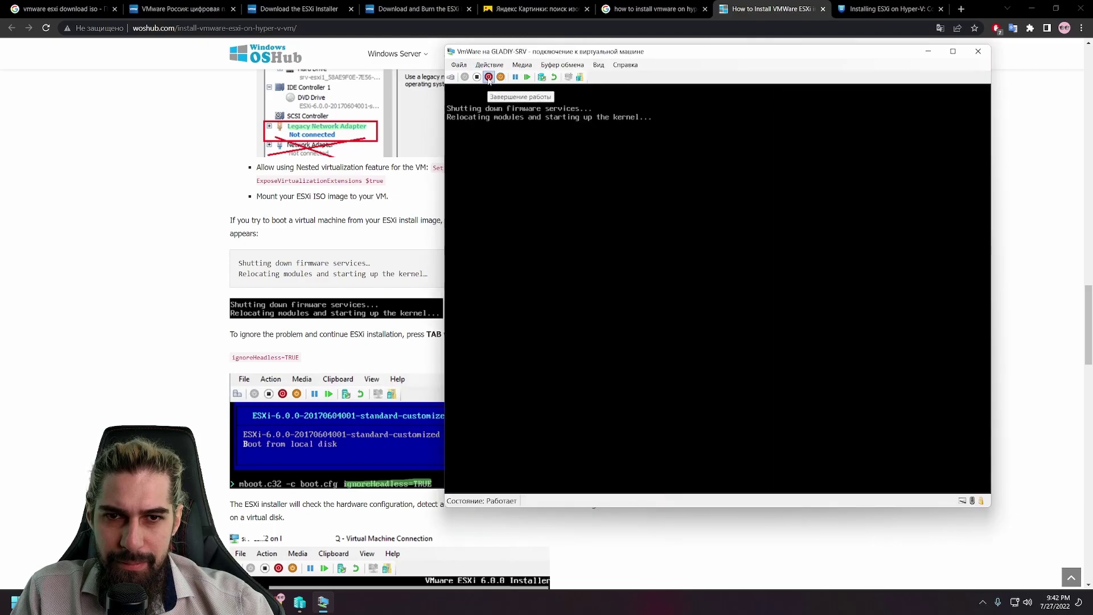
left_click(723, 292)
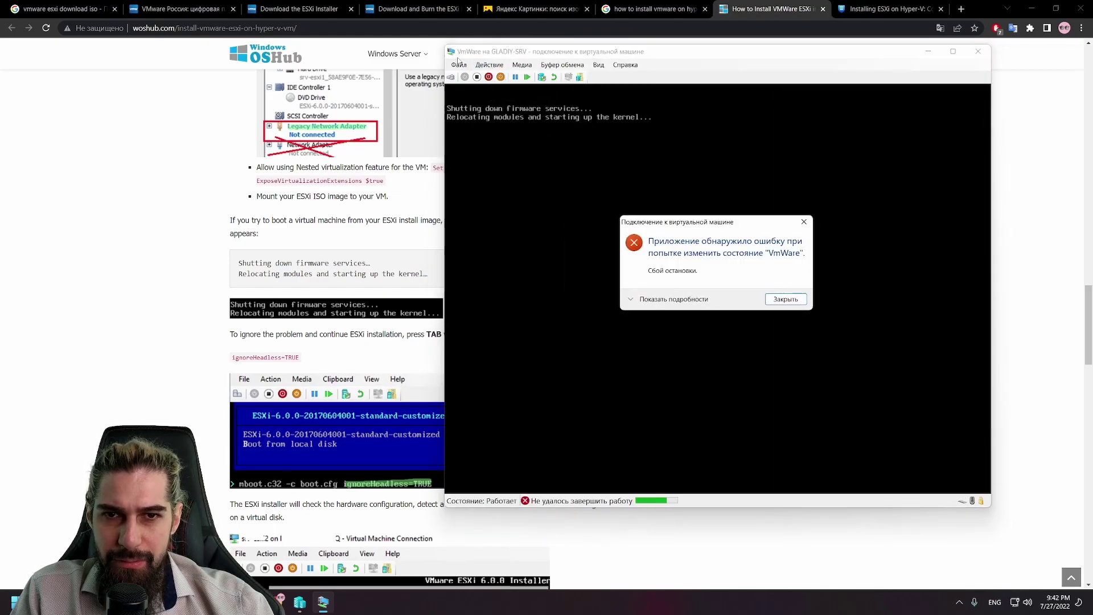
left_click(787, 301)
left_click(501, 77)
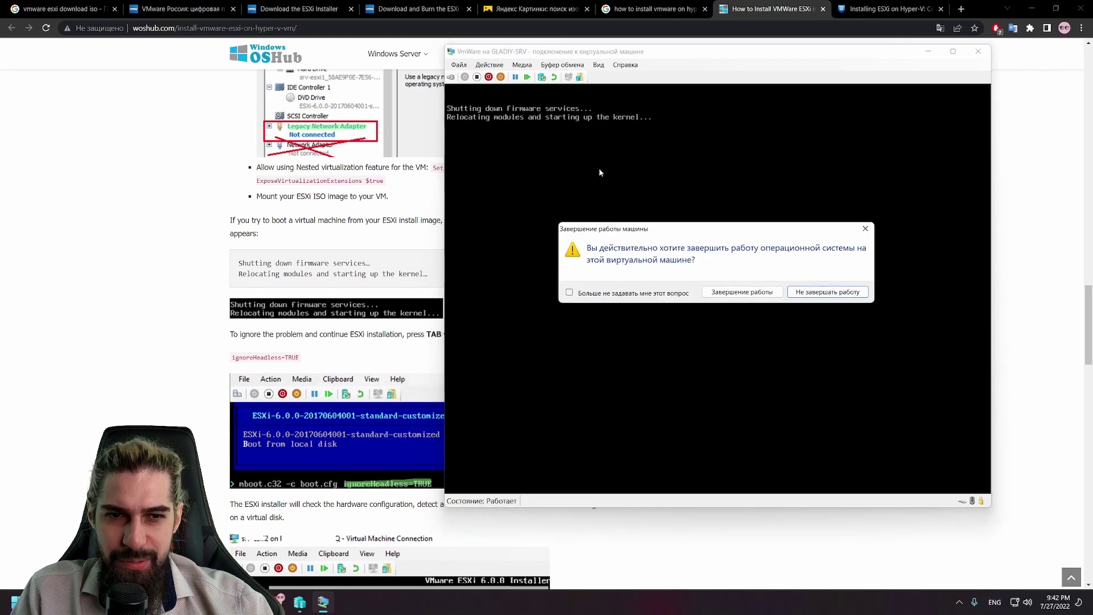
left_click(735, 288)
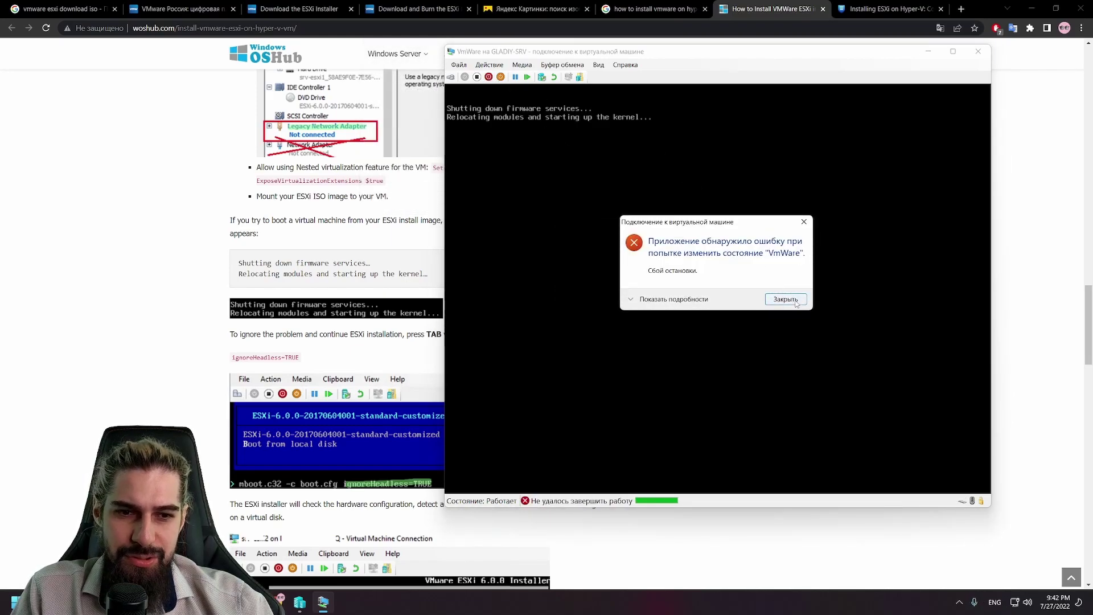
left_click(786, 296)
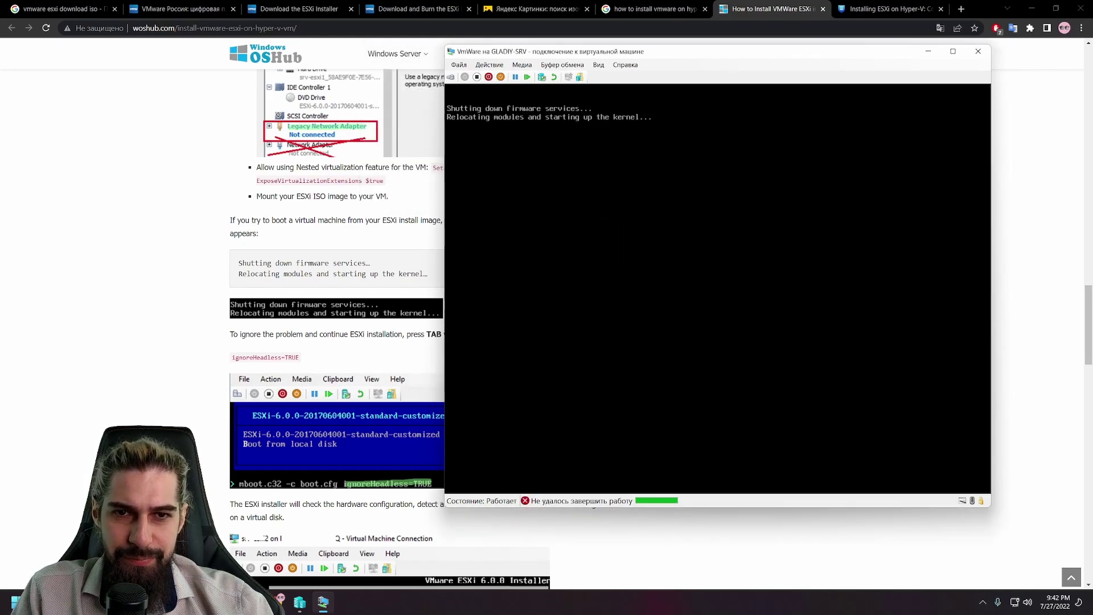
left_click(477, 77)
left_click(752, 297)
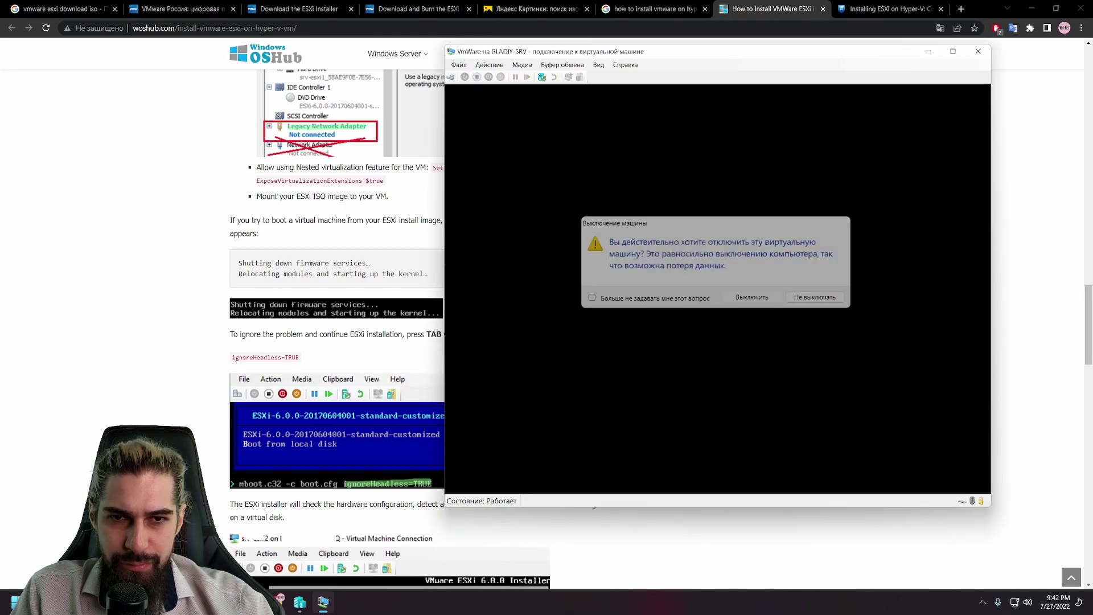
left_click(459, 65)
Step: Set the VM's Network Adapter virtual switch to Not connected instead of Hyper-v-Lan
left_click(483, 75)
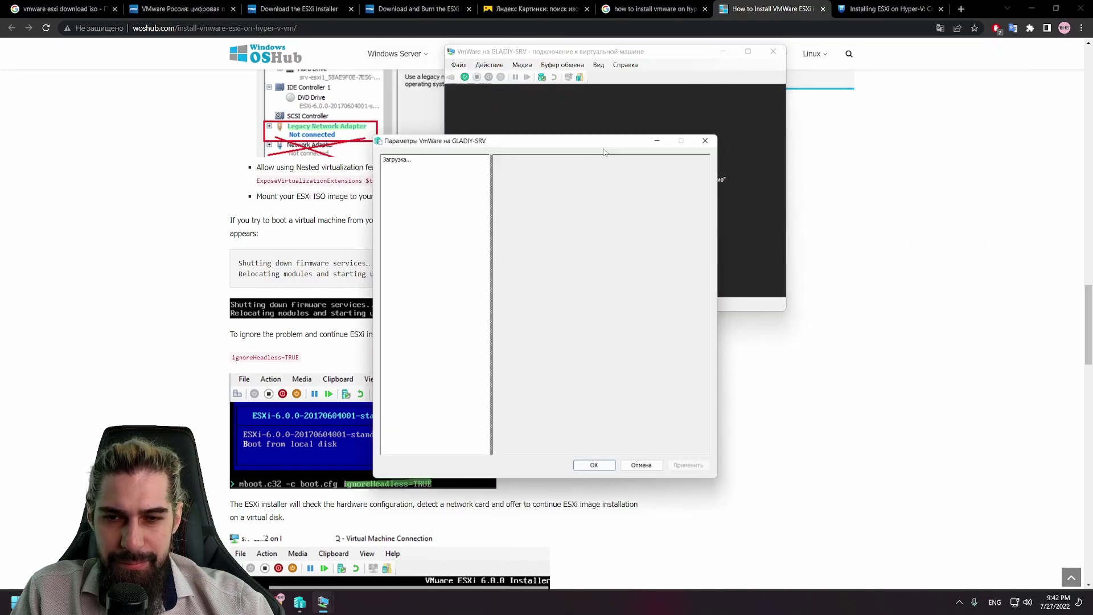
left_click_drag(511, 139, 736, 124)
scroll(660, 362, "down", 1)
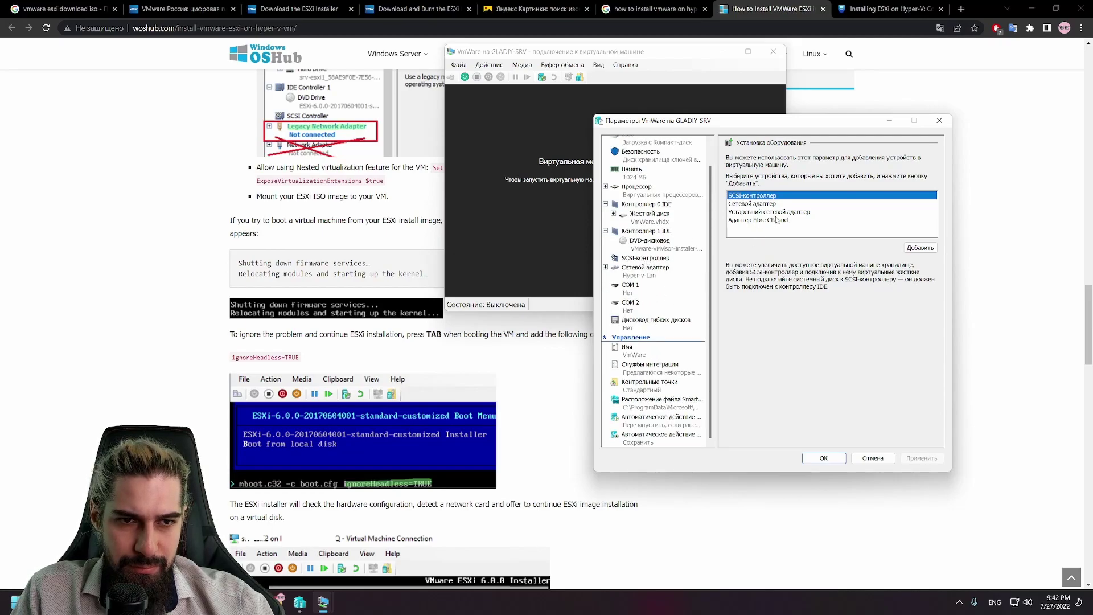
left_click(635, 287)
left_click(644, 259)
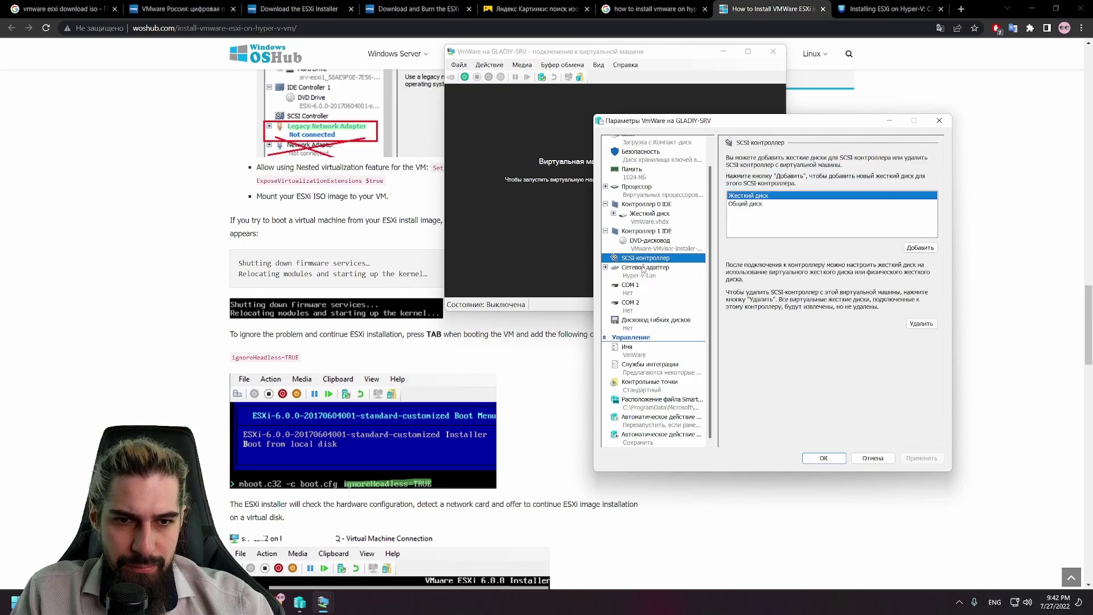
left_click(643, 269)
left_click(746, 180)
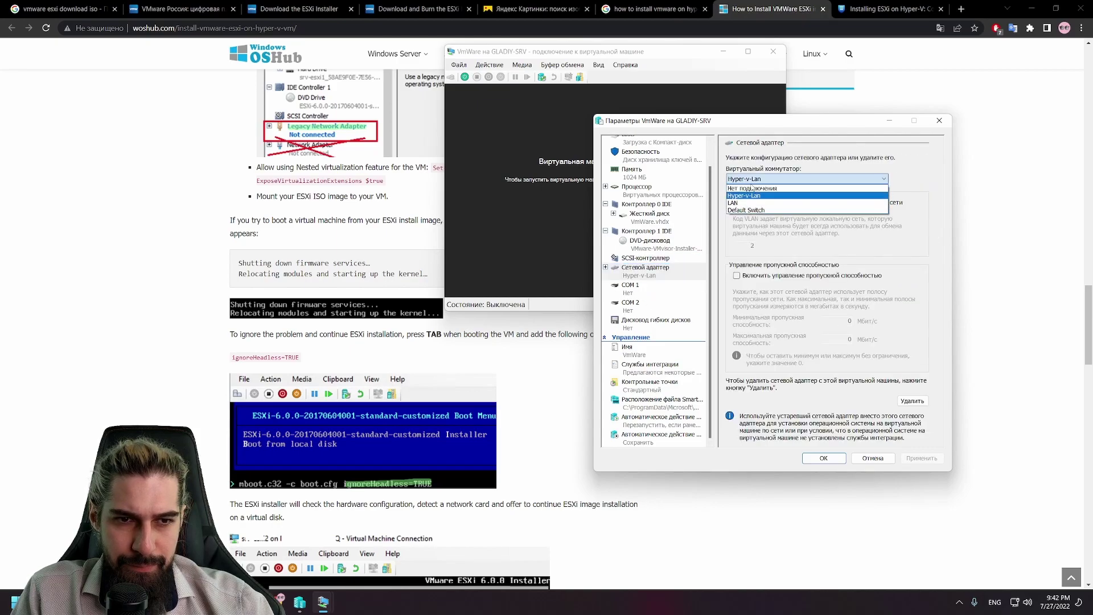
left_click(752, 188)
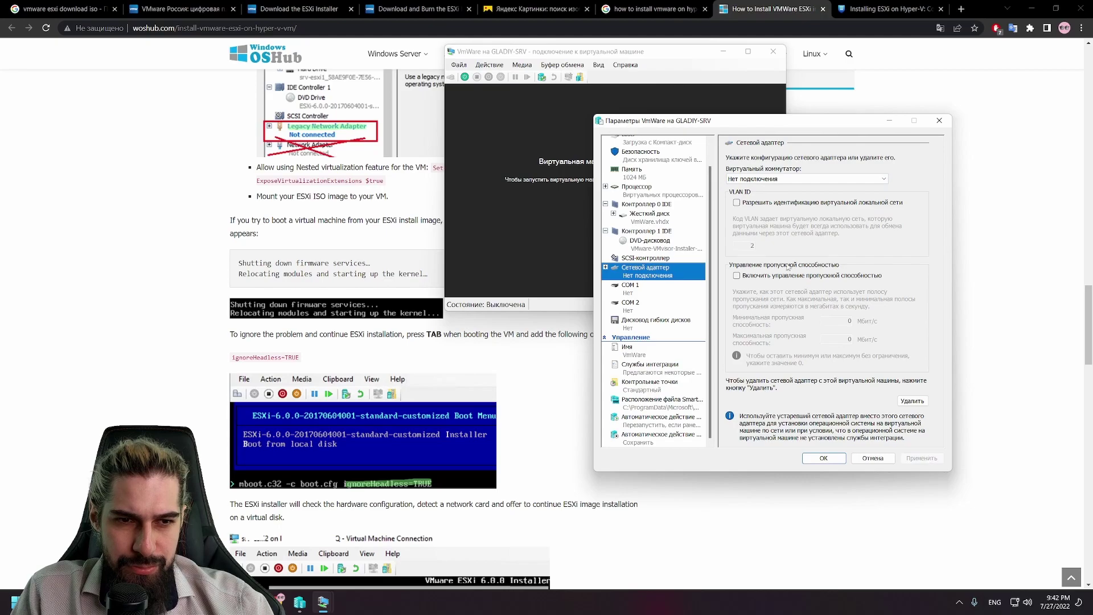
Step: Expand the network adapter to review its Advanced Features and Hardware Acceleration pages
left_click(606, 267)
left_click(647, 294)
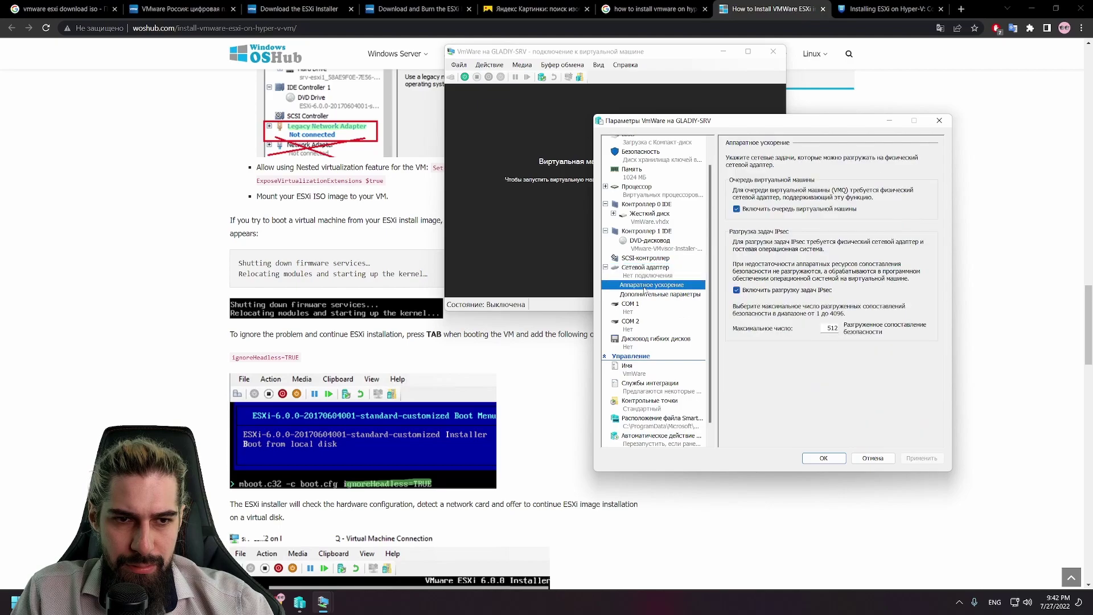
left_click(649, 286)
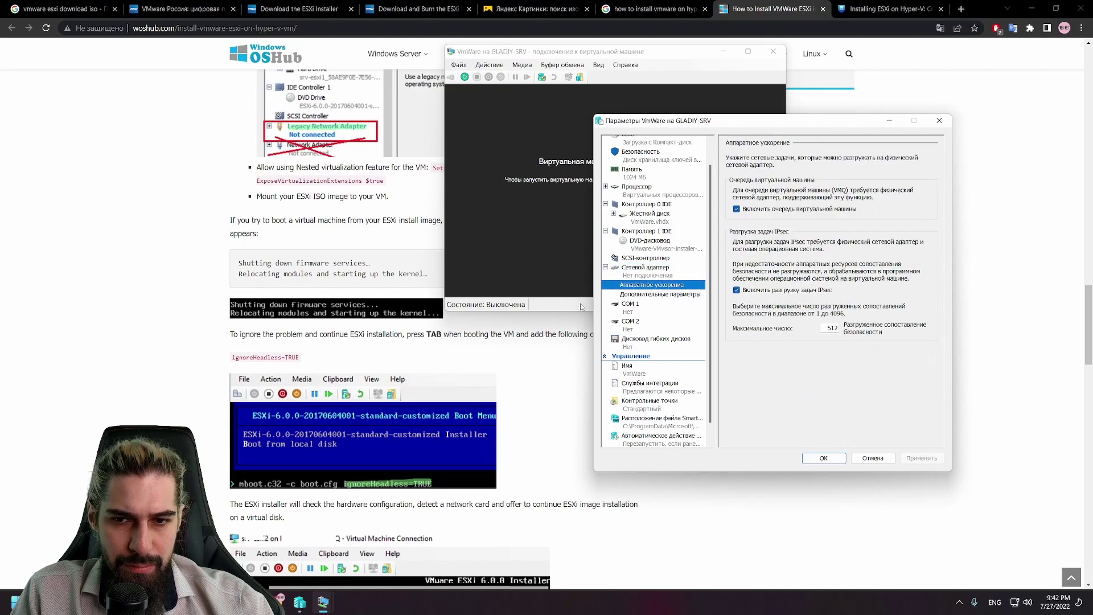
Step: Scroll the woshub article to the Create a Generation 1 VM and Legacy Network Adapter screenshots
scroll(479, 320, "up", 3)
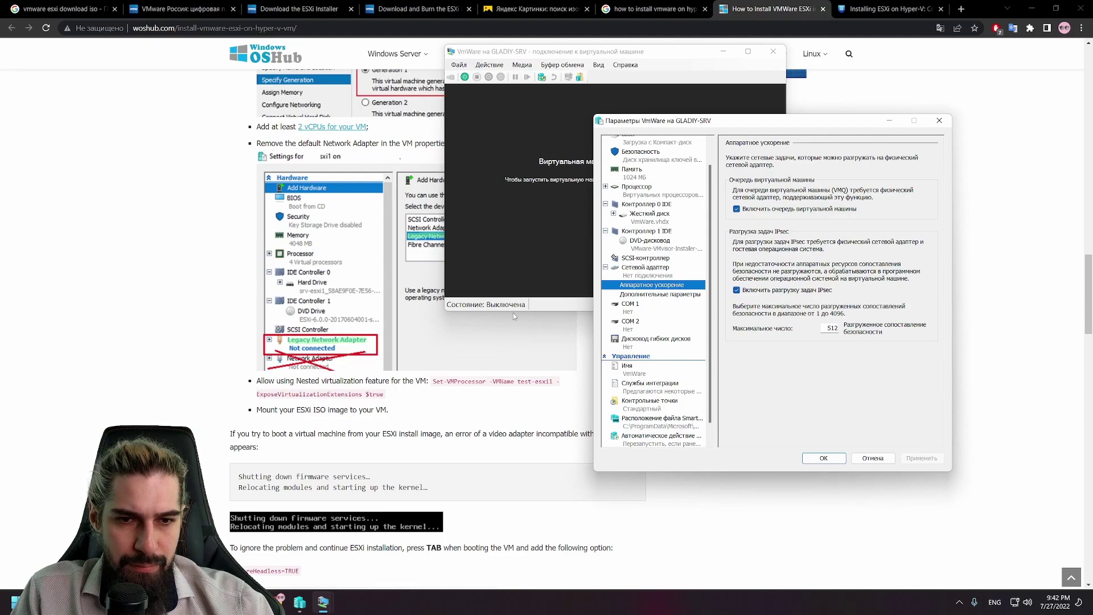
scroll(513, 313, "down", 5)
scroll(313, 348, "up", 10)
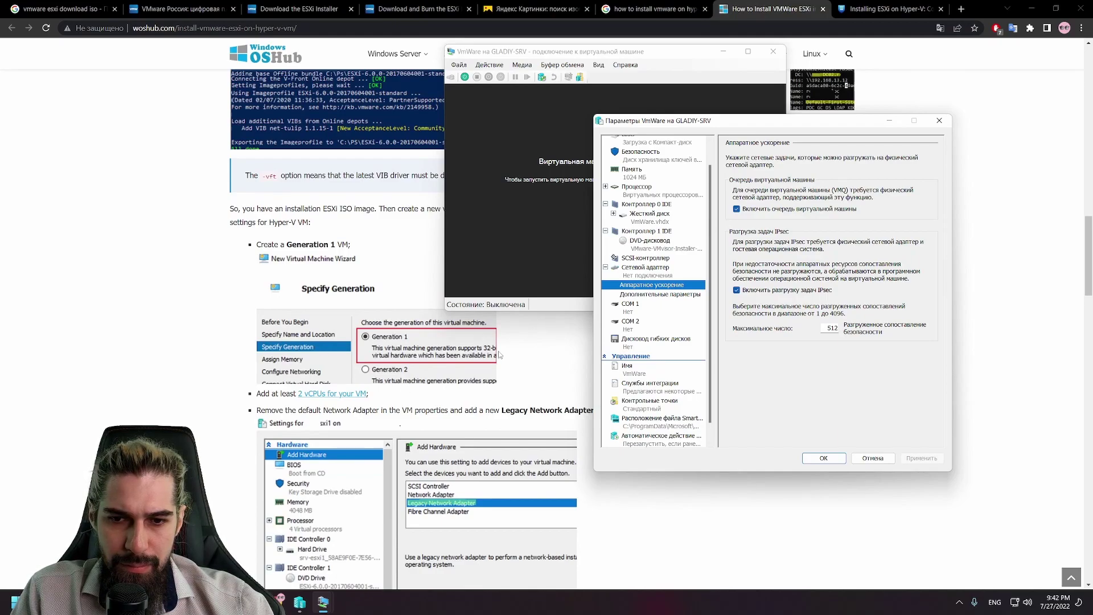
scroll(490, 378, "down", 2)
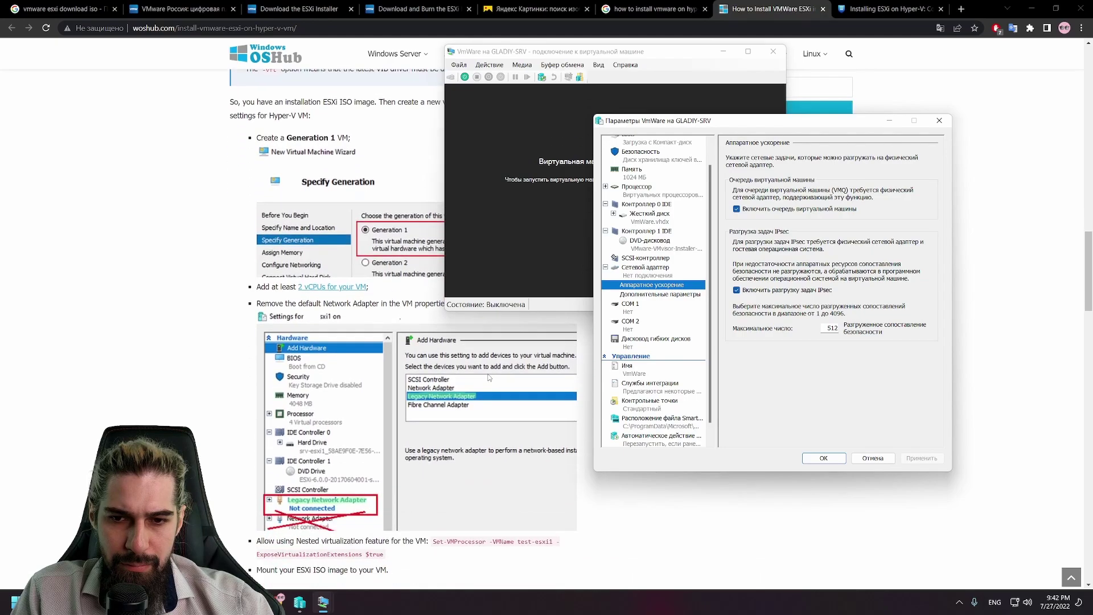
scroll(488, 378, "up", 1)
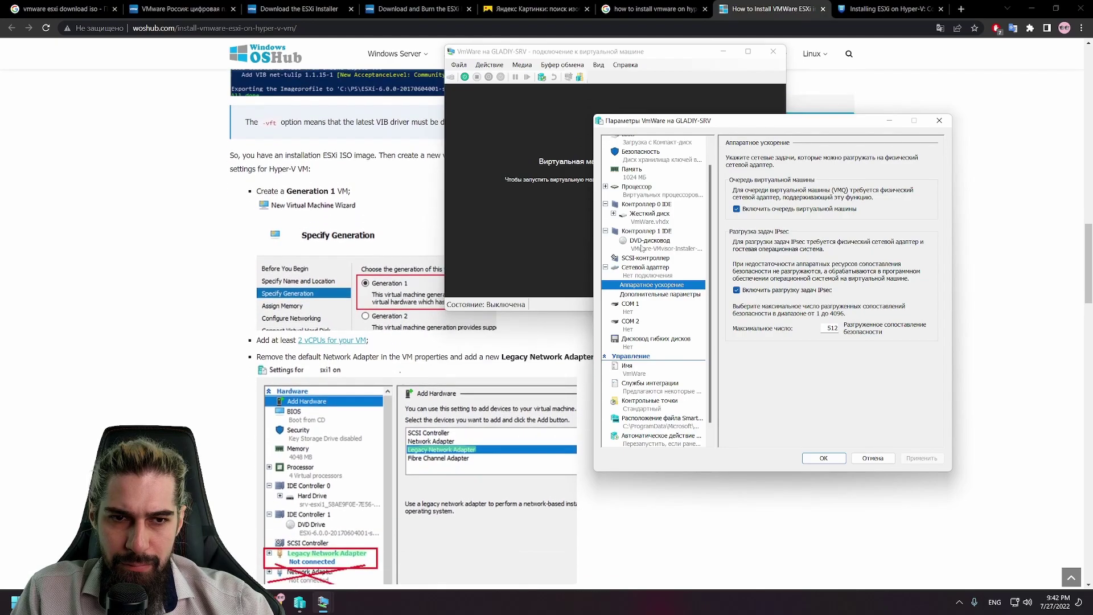
Step: Review the VM's memory, hard disk, COM 1 and processor pages, adjusting the virtual processor count
left_click(645, 172)
scroll(645, 182, "up", 1)
left_click(647, 248)
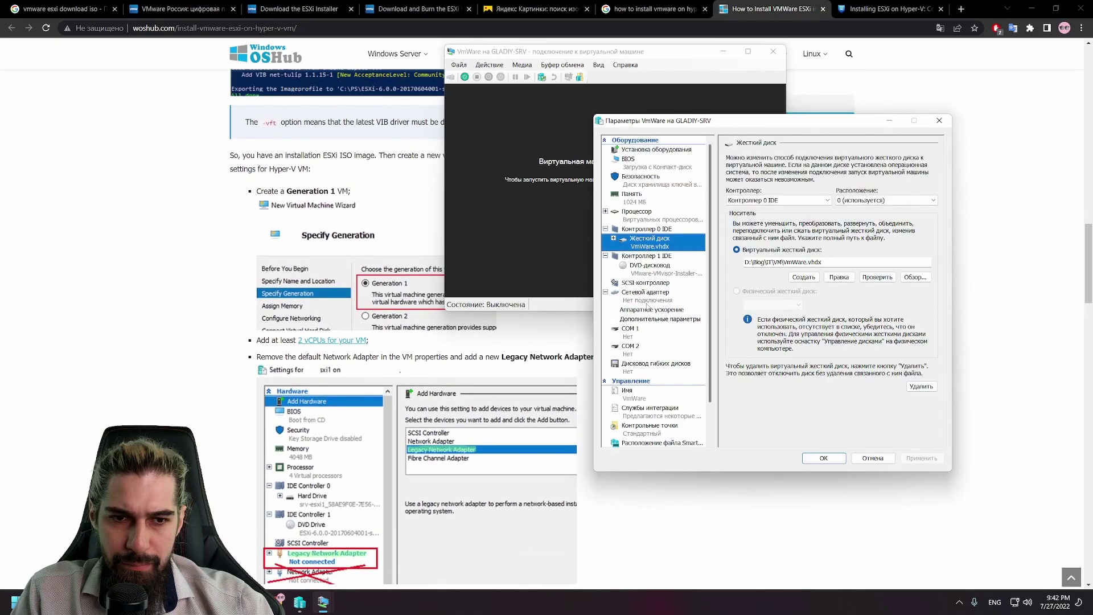
left_click(643, 334)
left_click(654, 212)
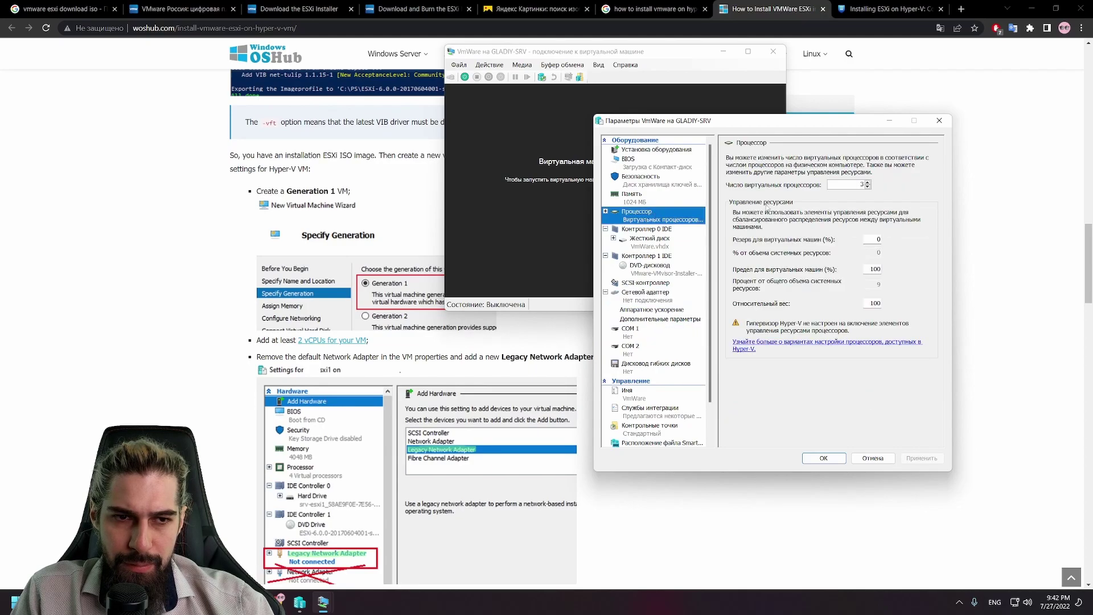
left_click(867, 183)
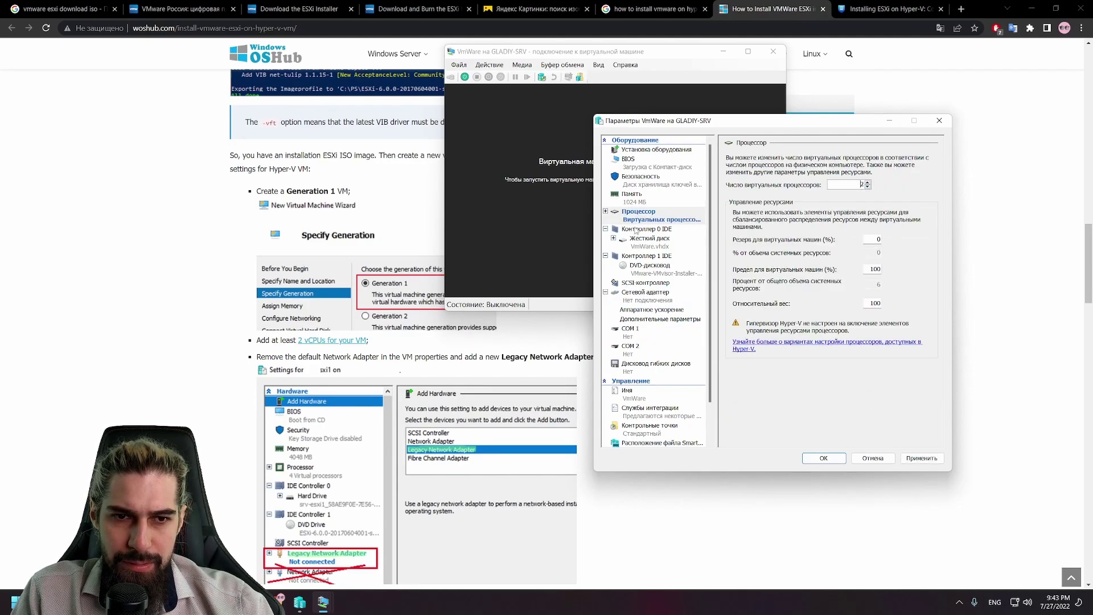
Step: Set the VM's RAM to 8096 MB, apply it, and close Settings with OK
left_click(645, 195)
left_click(821, 177)
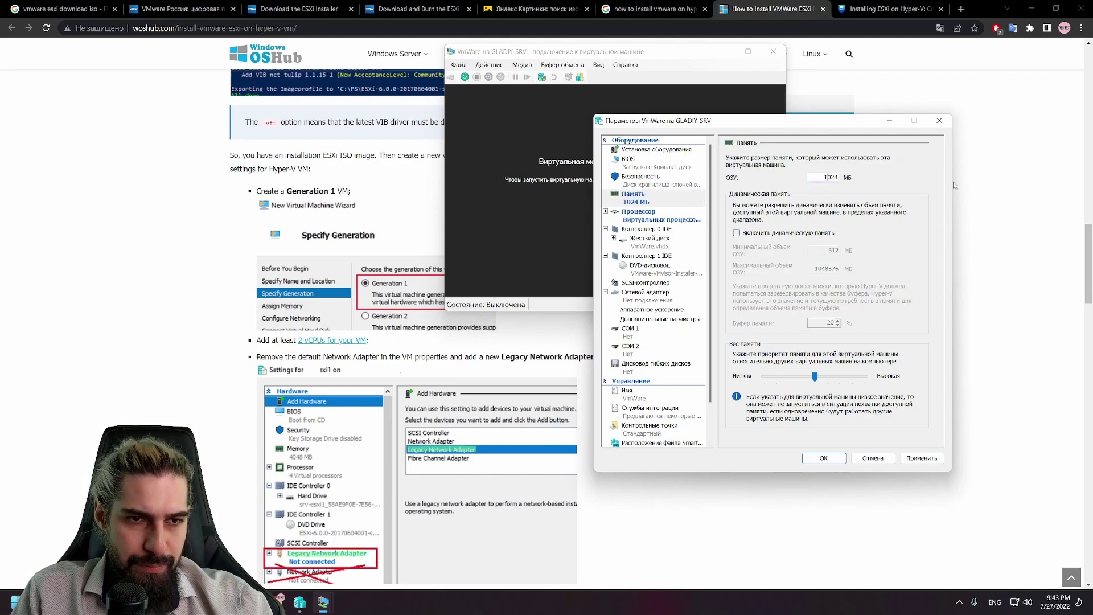
key("Delete")
key("Delete")
key("Delete")
key("Delete")
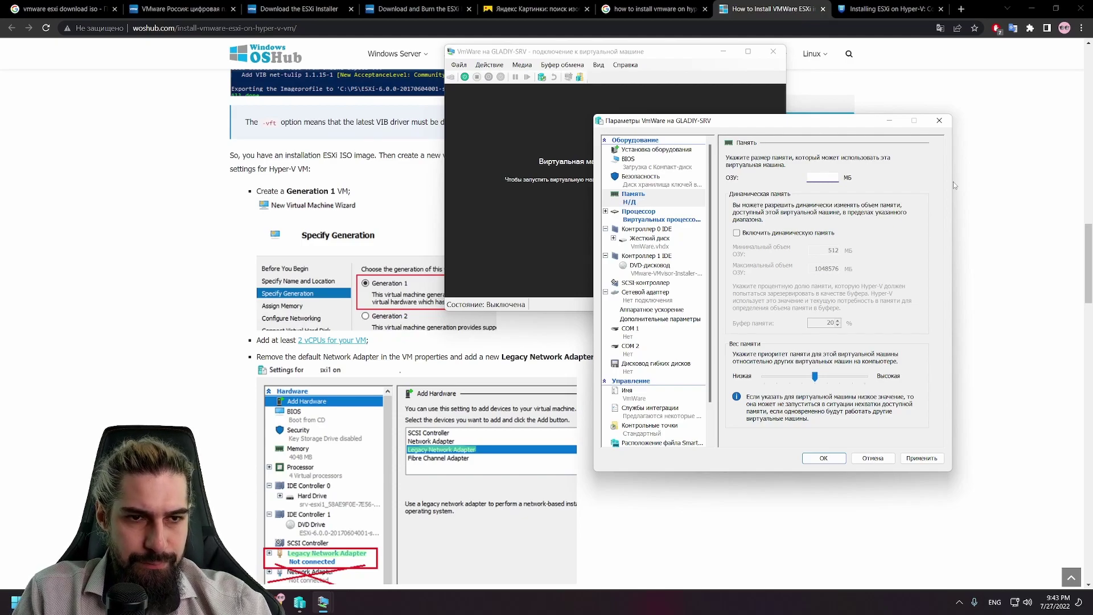
type("8096")
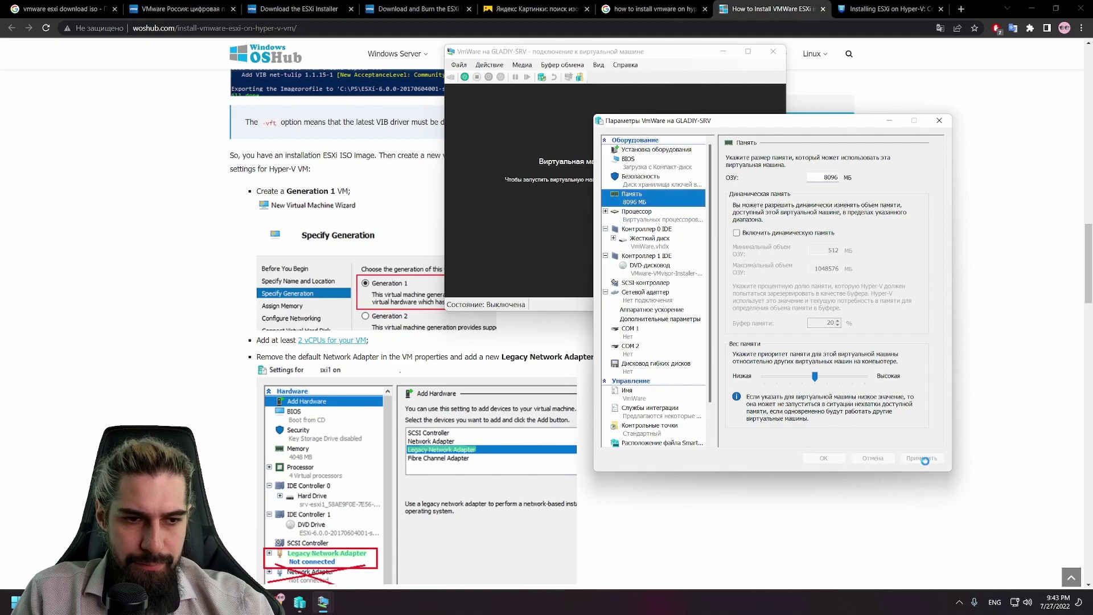
left_click(922, 458)
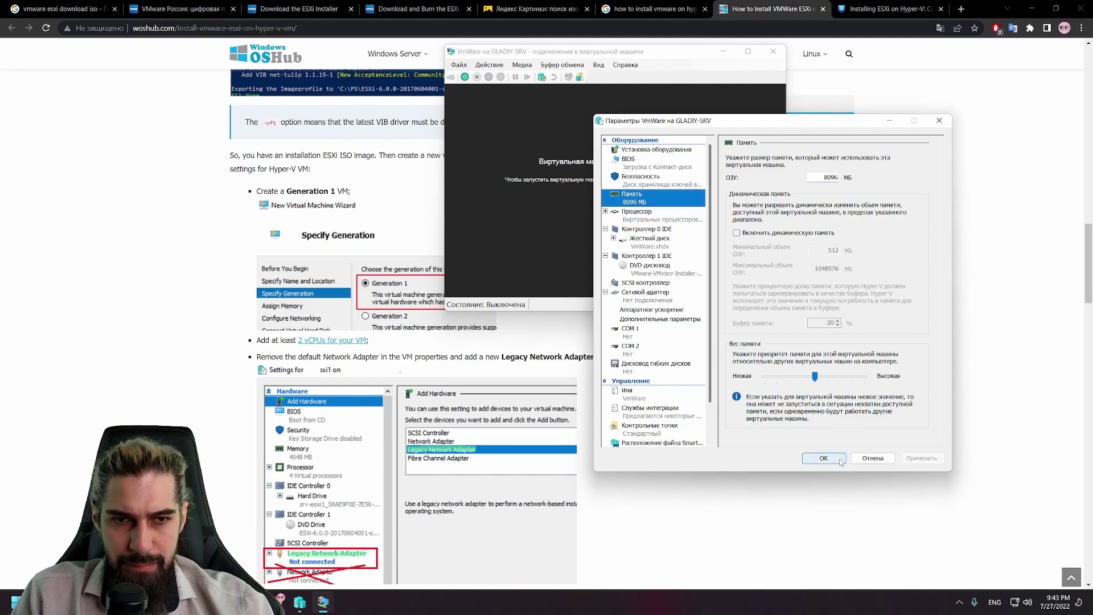
left_click(824, 459)
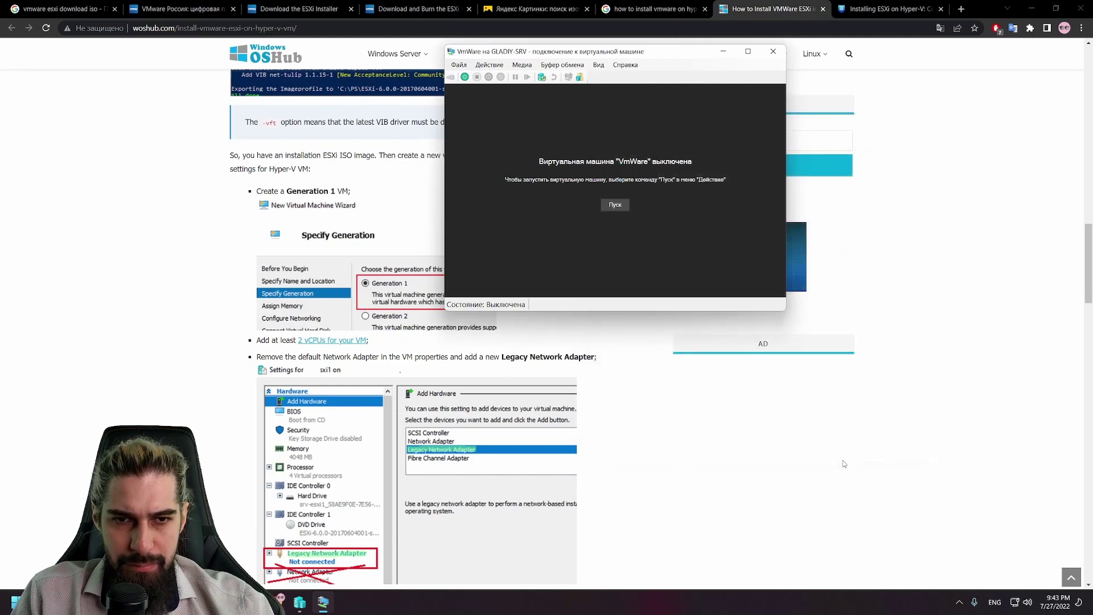
Step: Start the VmWare VM with 8096 MB and let the ESXi installer load to the kernel start
left_click(465, 77)
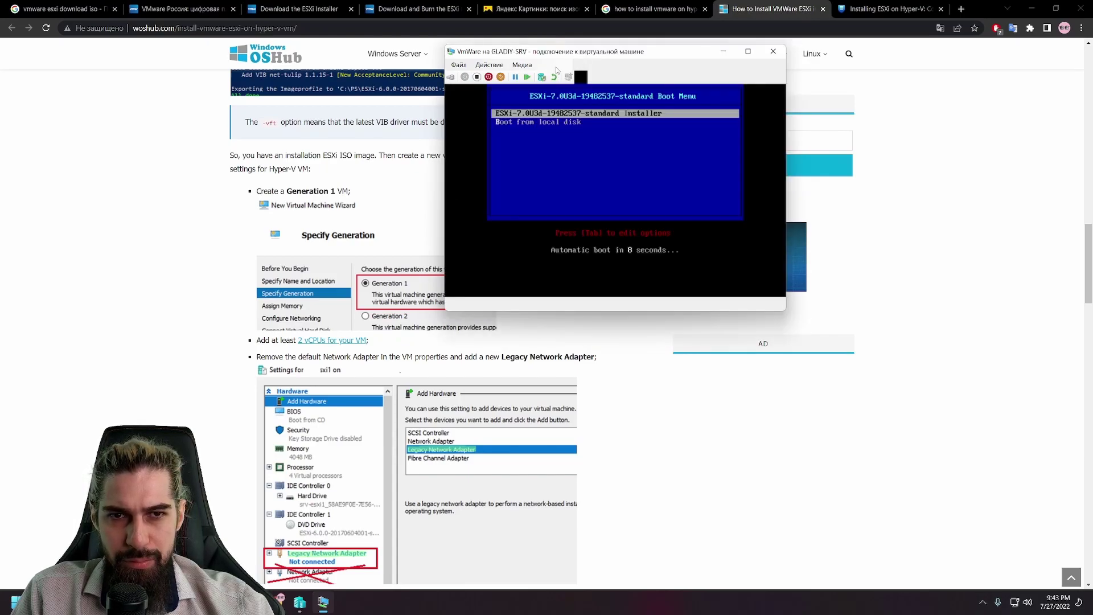
left_click_drag(572, 52, 733, 51)
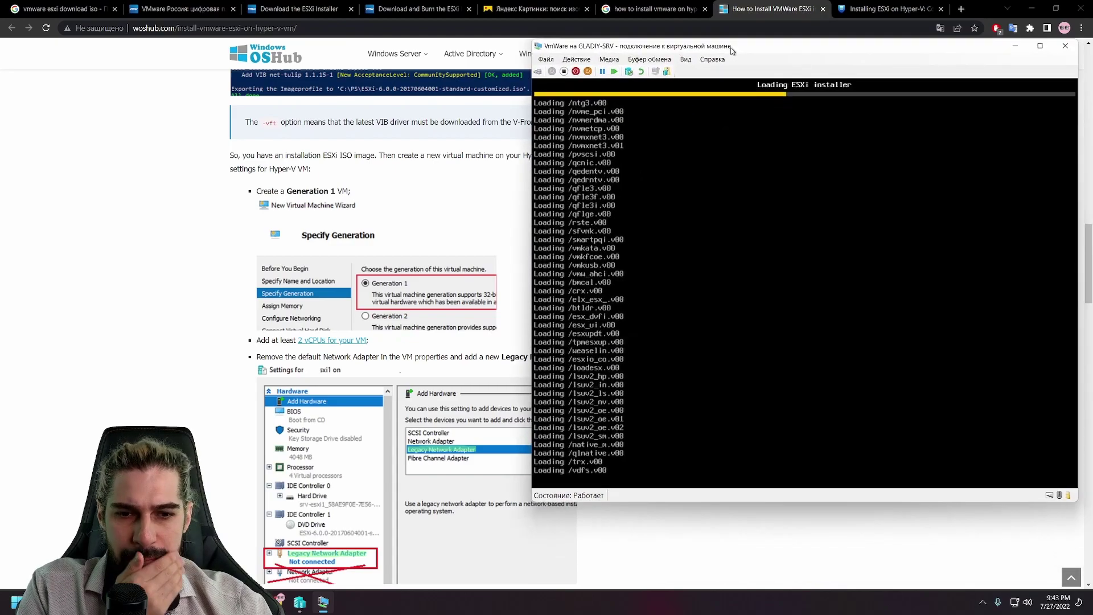
scroll(461, 353, "down", 5)
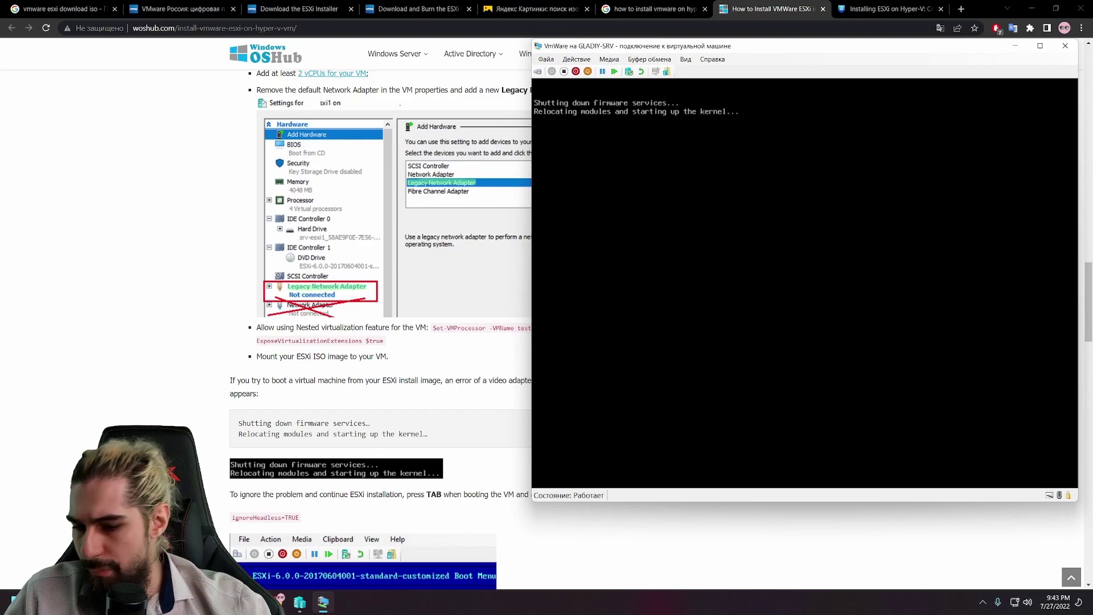
Step: Scroll the woshub.com article to the step describing the TAB / ignoreHeadless boot option
left_click(465, 358)
scroll(465, 358, "up", 5)
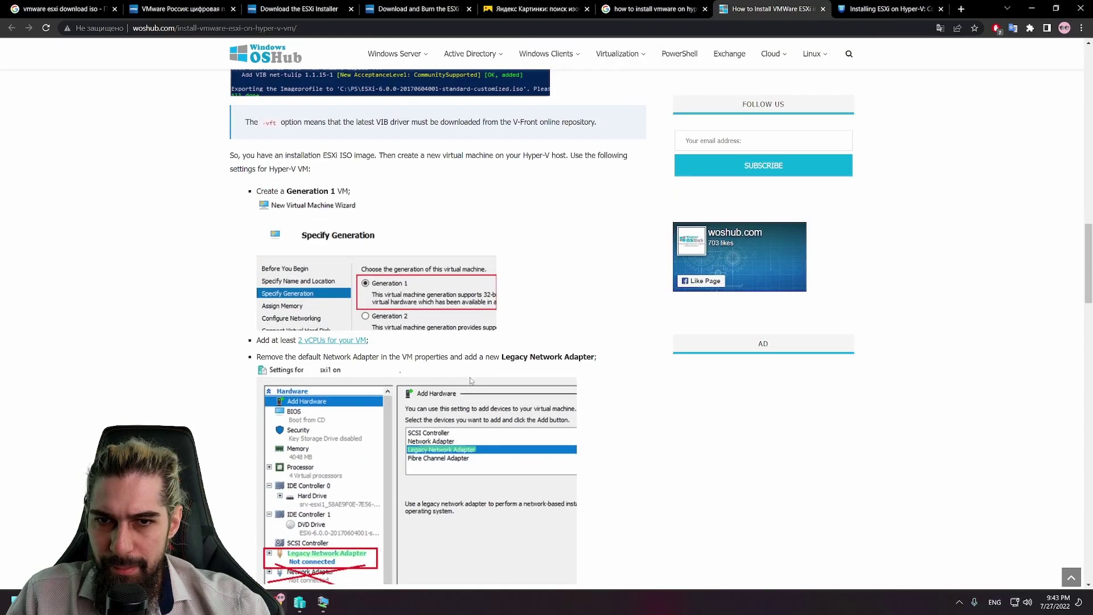
scroll(471, 378, "up", 4)
scroll(470, 376, "up", 10)
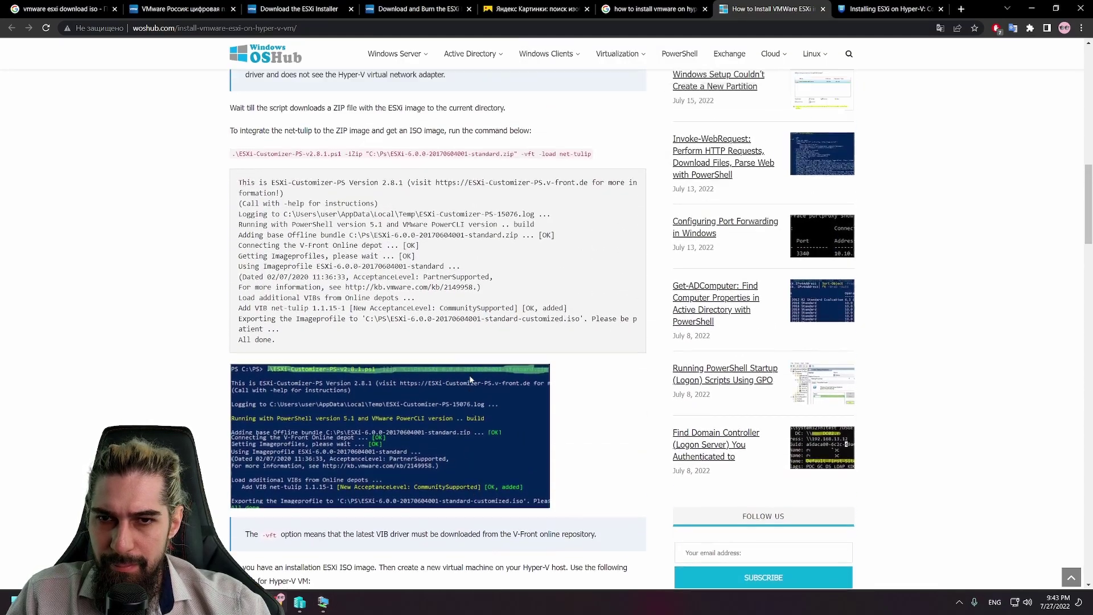
scroll(470, 379, "up", 9)
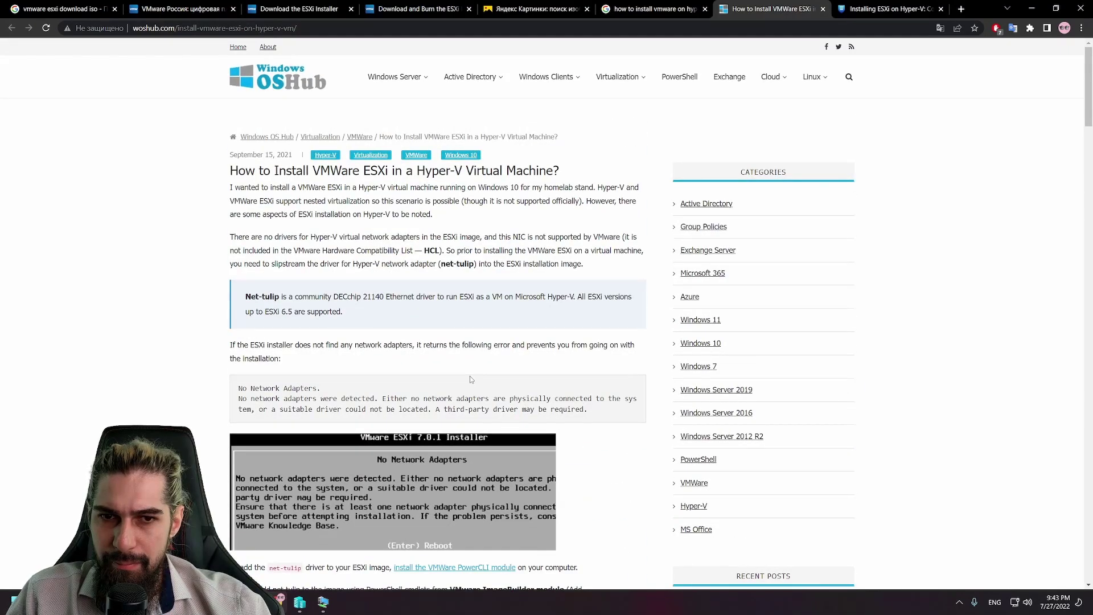
scroll(469, 376, "down", 16)
scroll(469, 376, "up", 13)
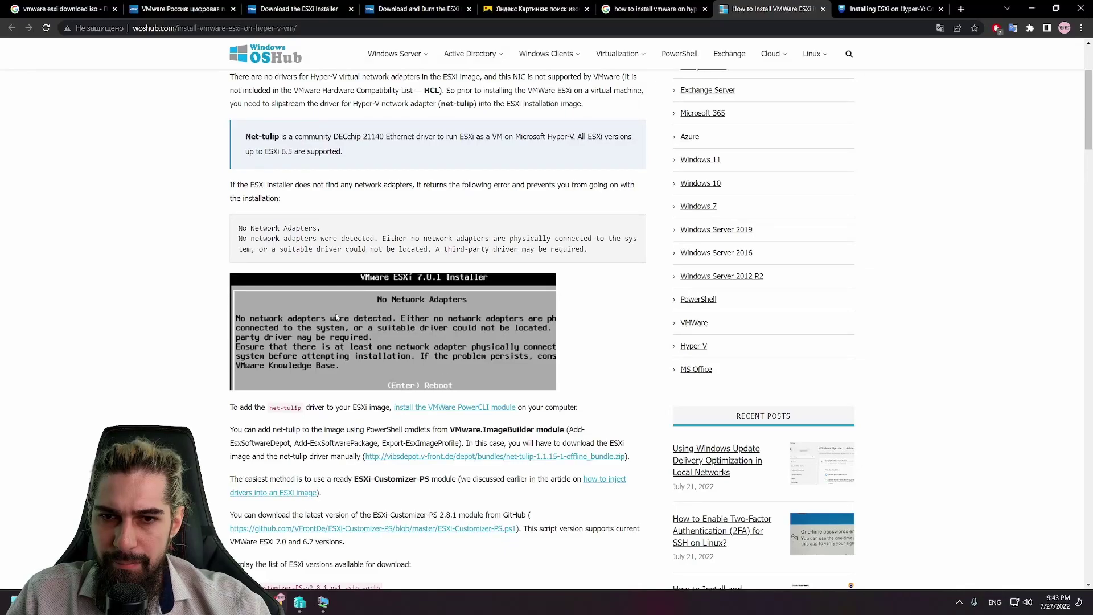
scroll(338, 318, "down", 5)
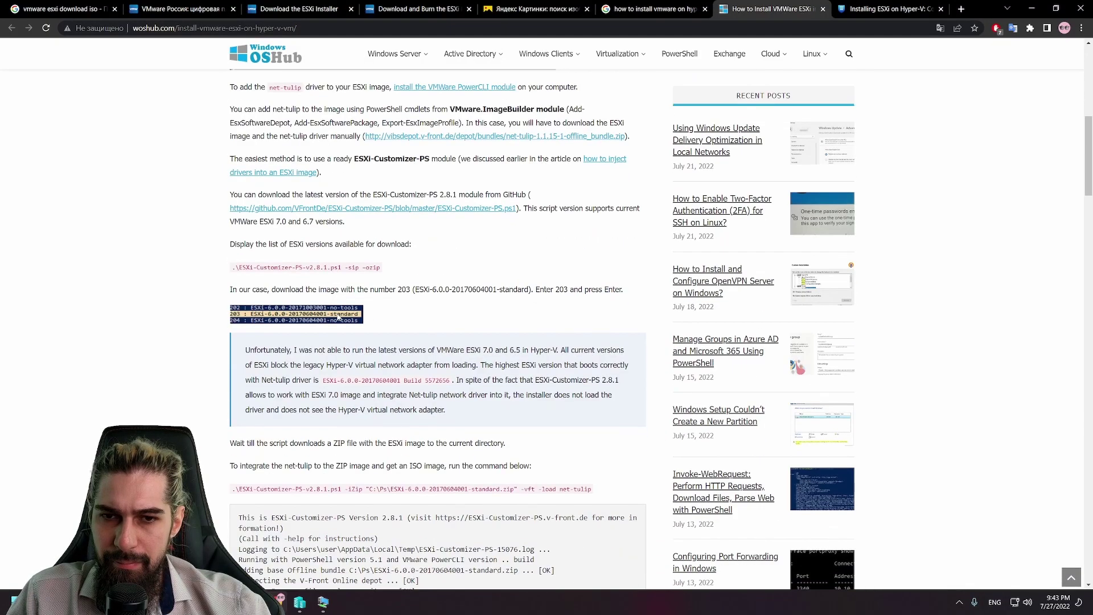
scroll(338, 317, "down", 20)
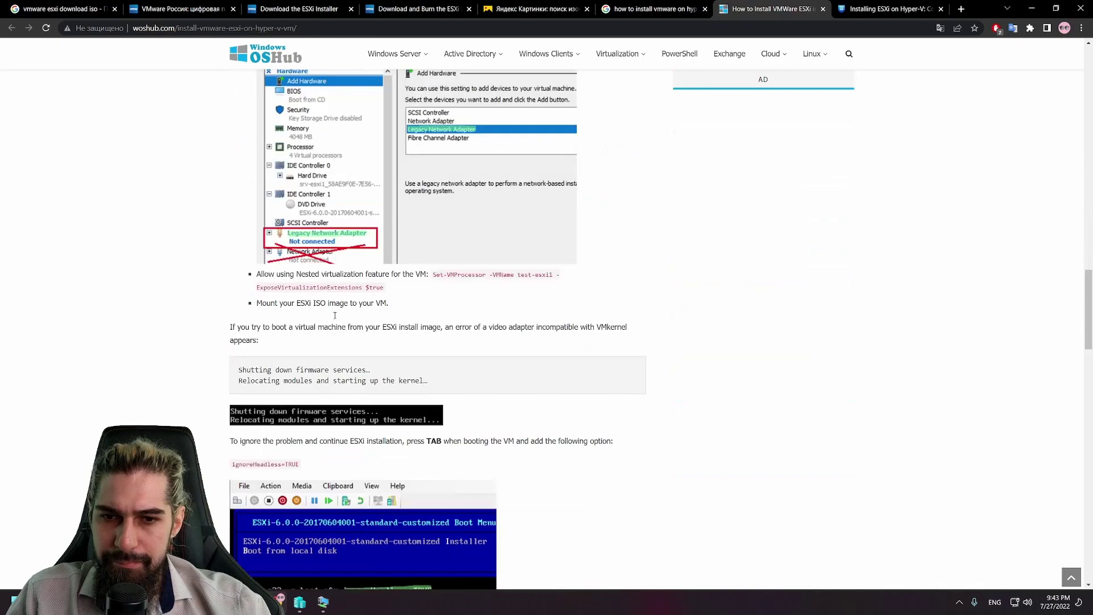
scroll(439, 316, "up", 4)
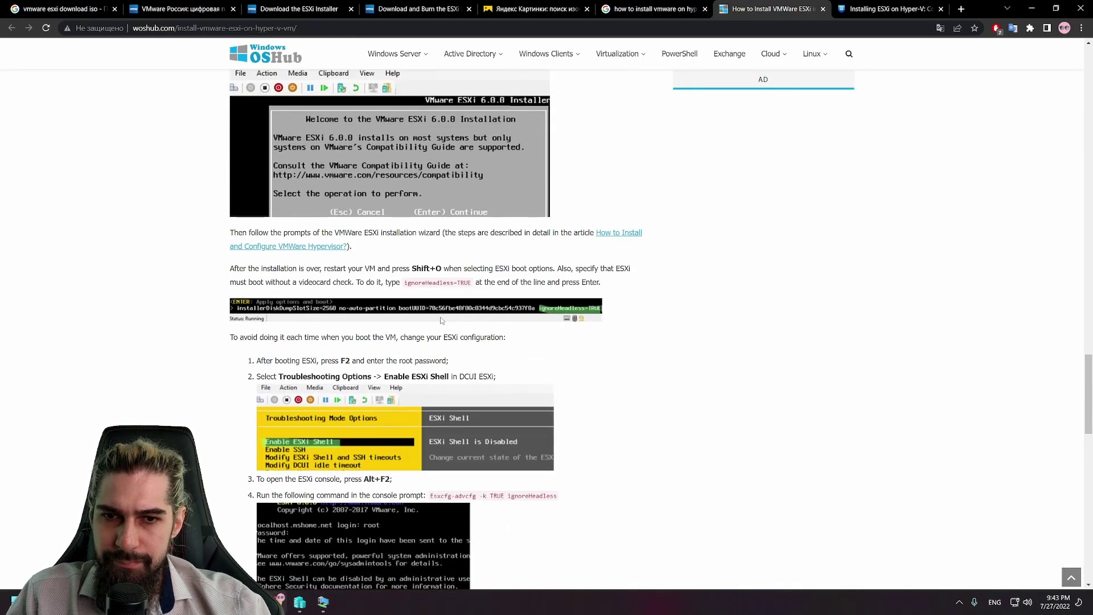
scroll(440, 317, "up", 6)
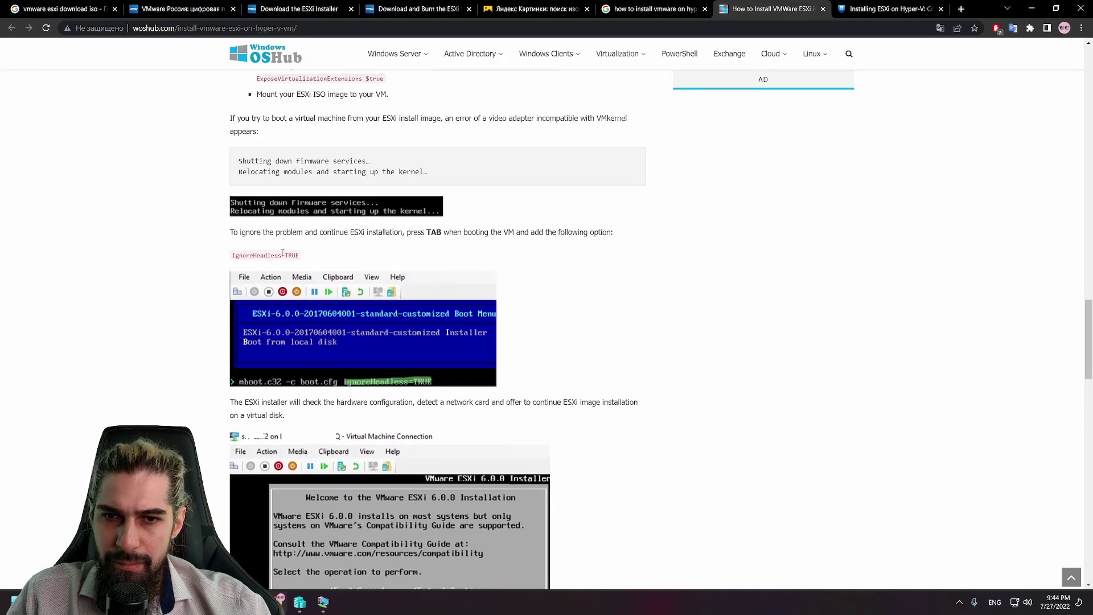
scroll(312, 305, "up", 2)
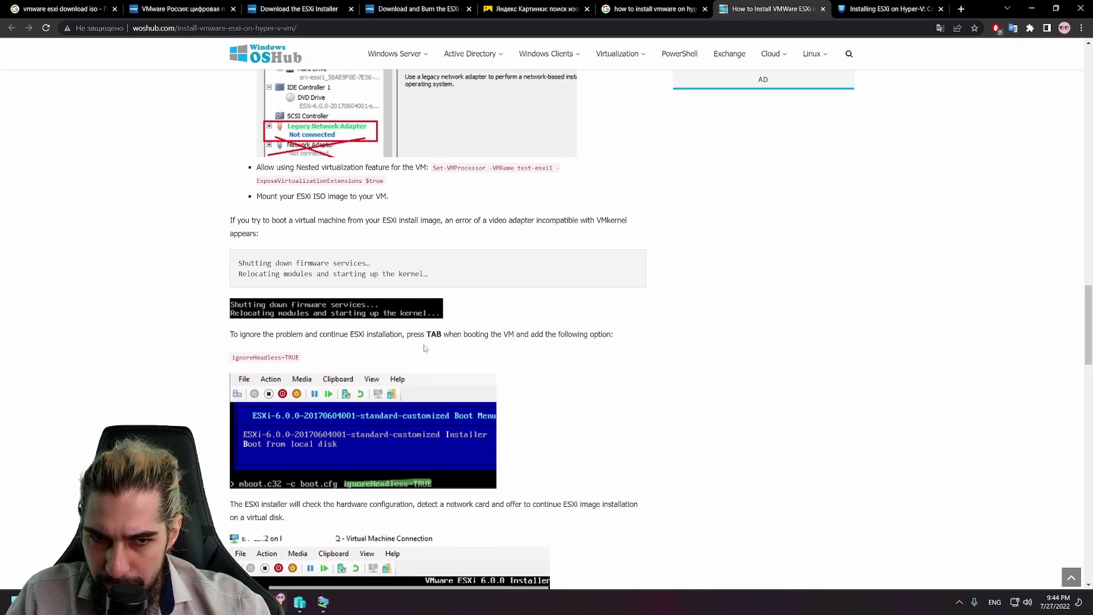
Step: Select and translate the boot-option line, select ignoreHeadless=TRUE, and return to the VmWare console
left_click_drag(630, 337, 231, 336)
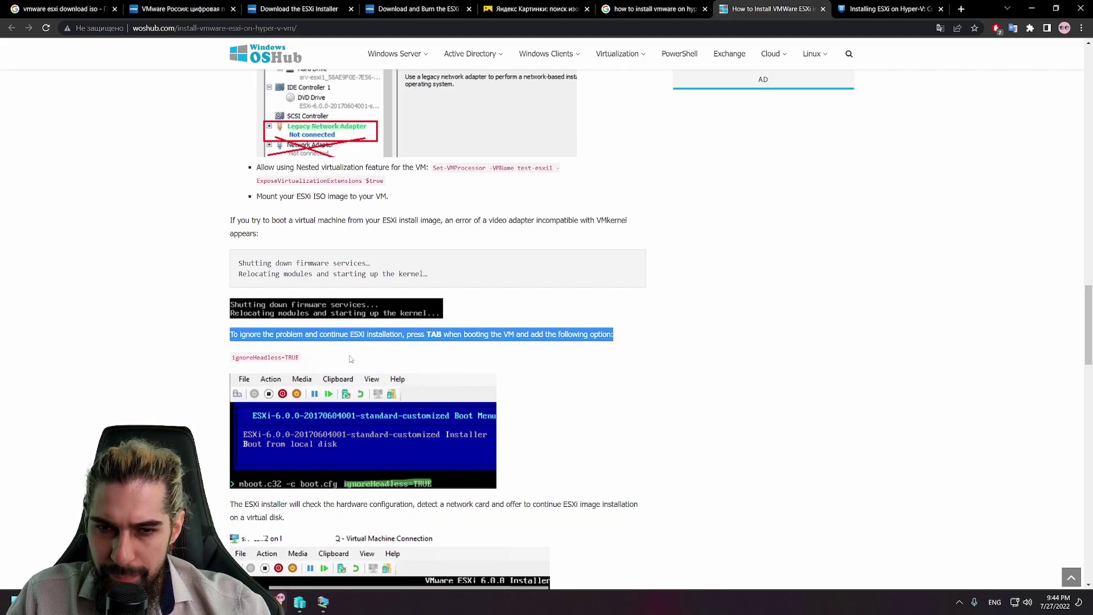
left_click(471, 346)
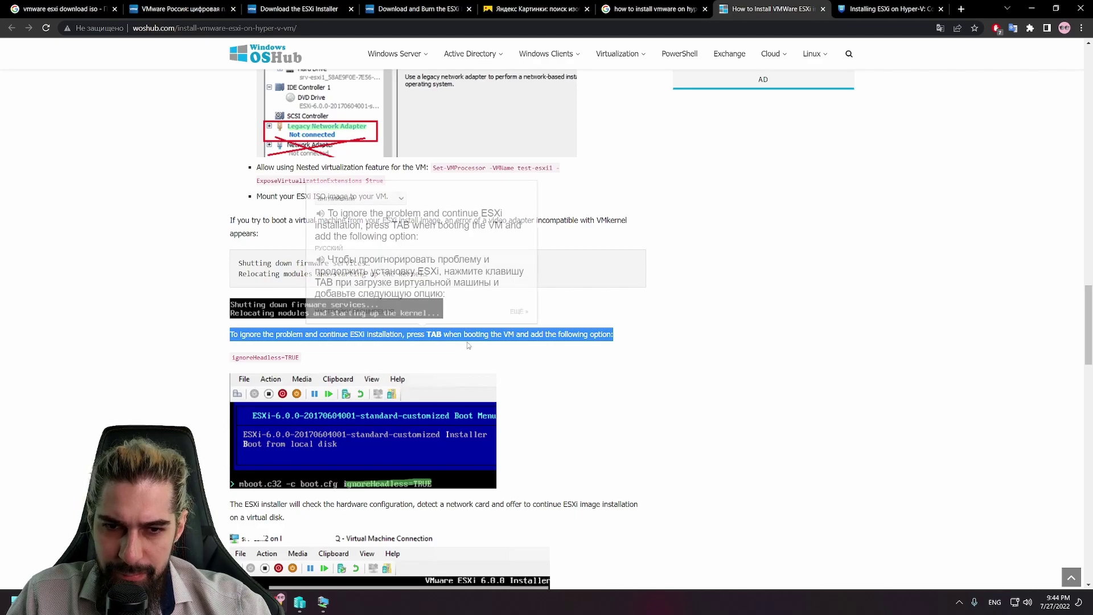
left_click_drag(301, 357, 231, 358)
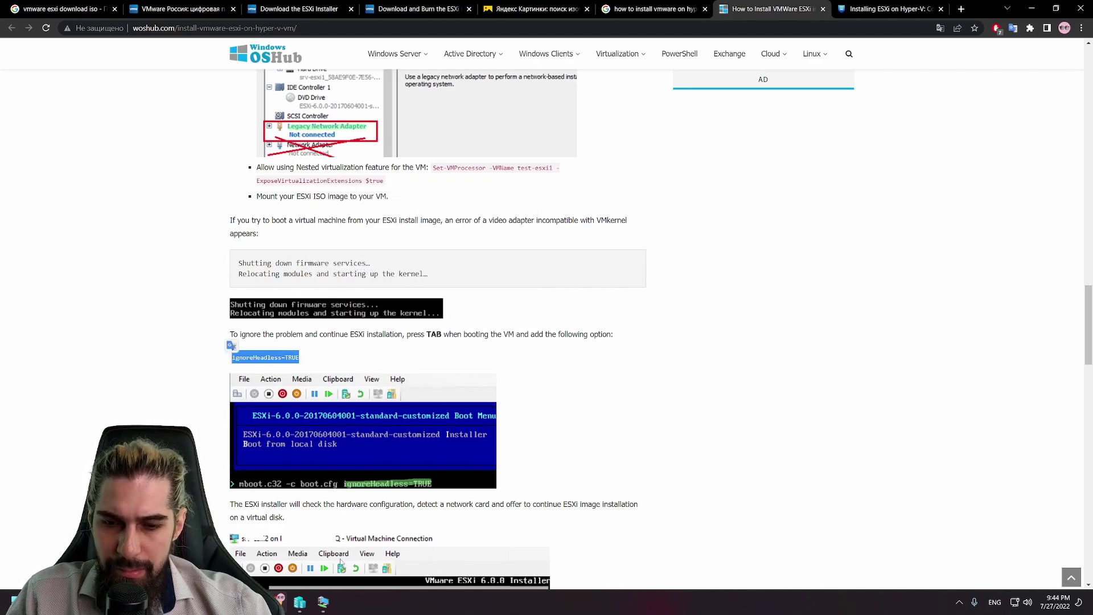
left_click(323, 602)
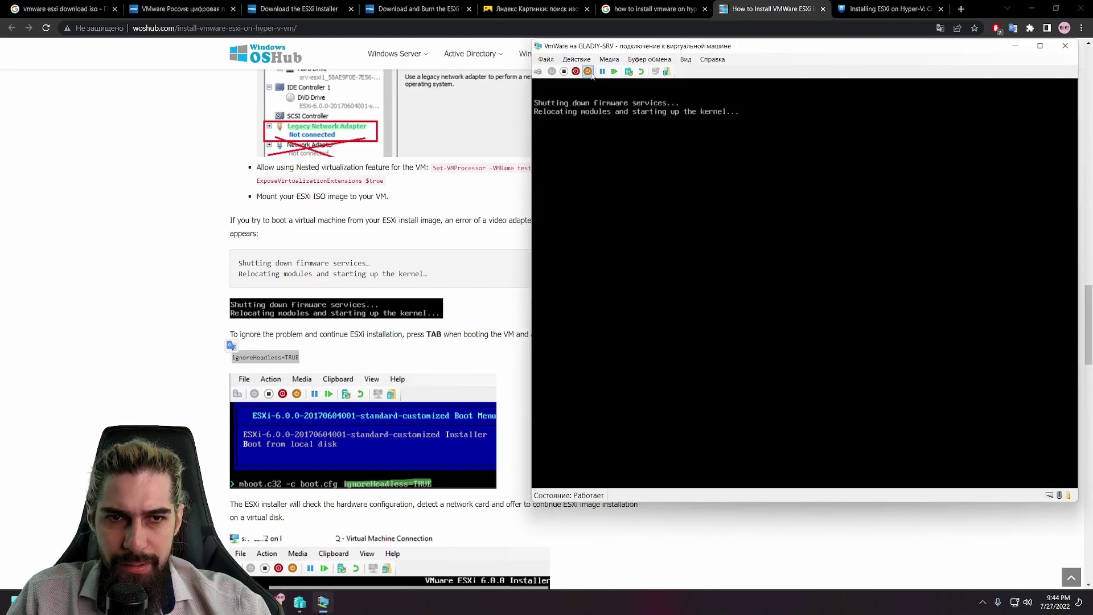
Step: Reset the VmWare VM, append ignoreHeadless=TRUE to the mboot.c32 boot line, and boot
left_click(616, 73)
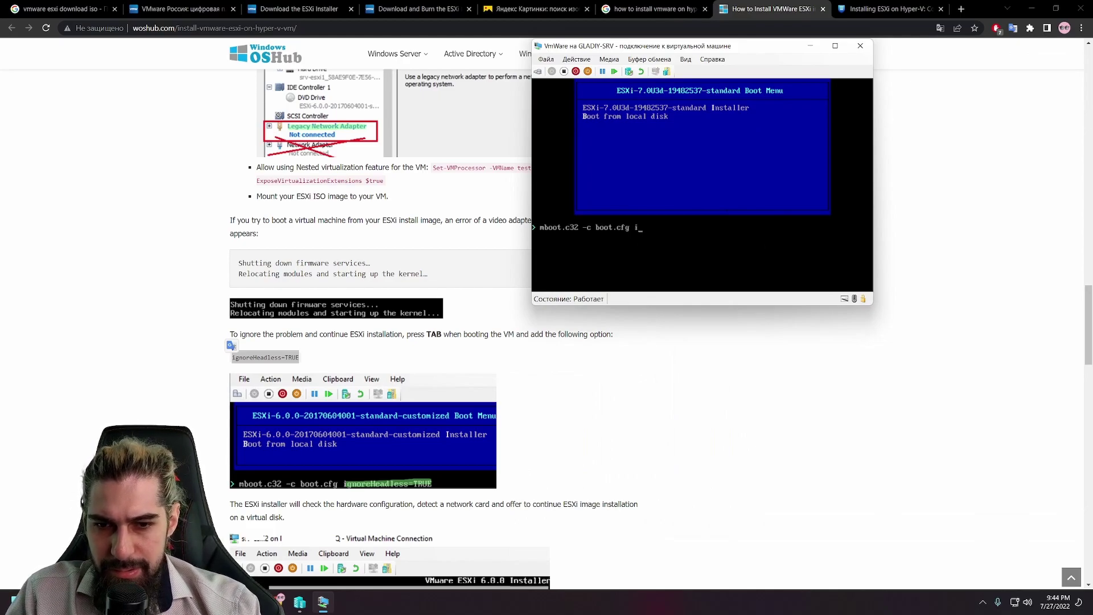
type("gnore")
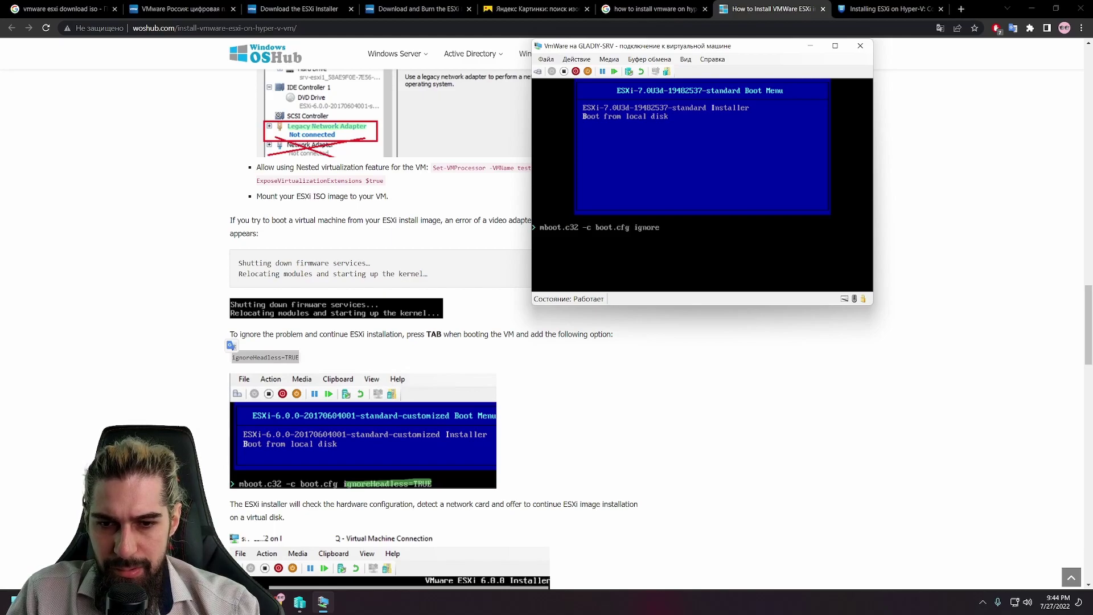
type("Headless=TRUE")
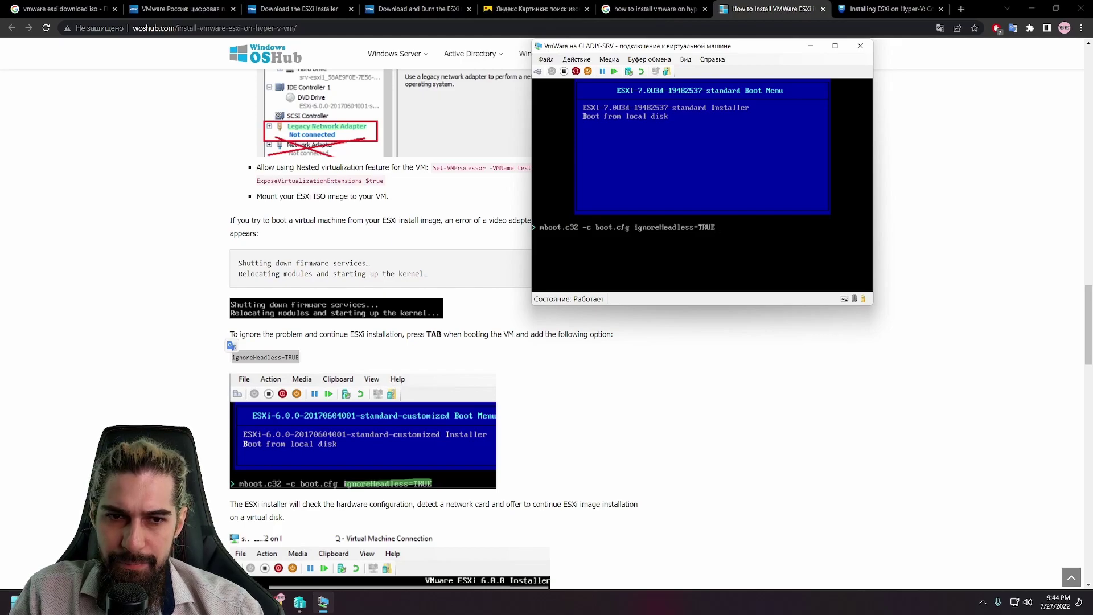
key("Return")
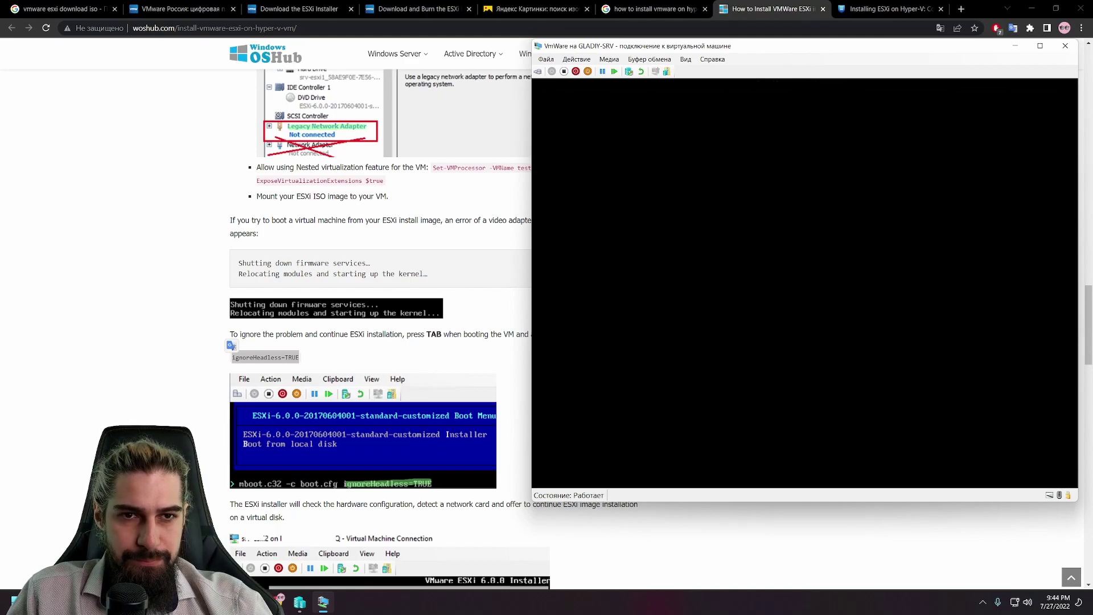
Step: Minimize the browser and move the VM console window up while ESXi keeps loading
left_click_drag(784, 53, 518, 104)
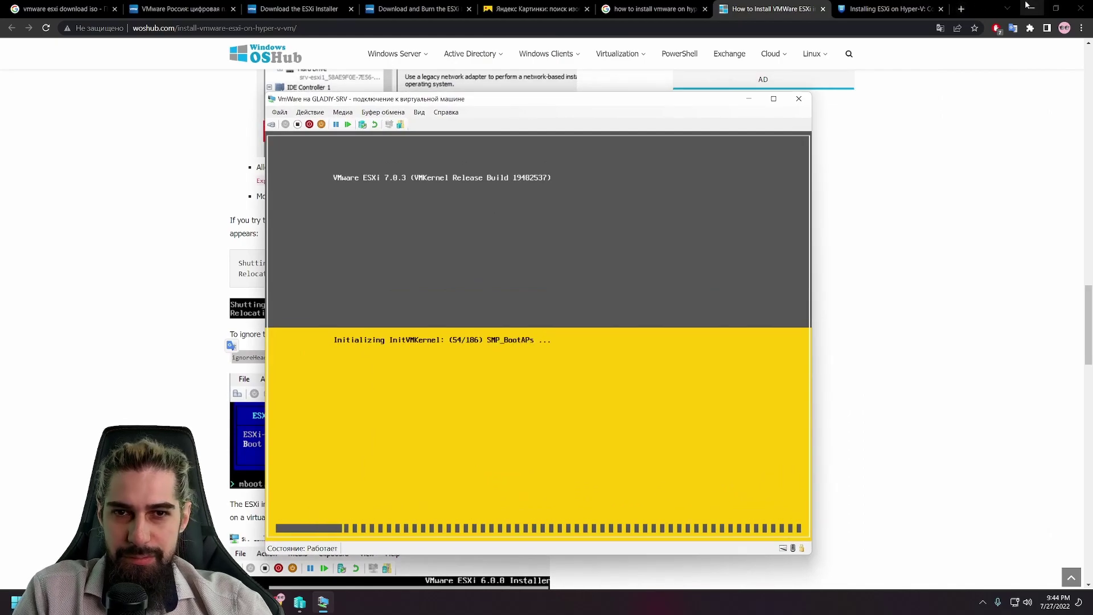
left_click(1029, 8)
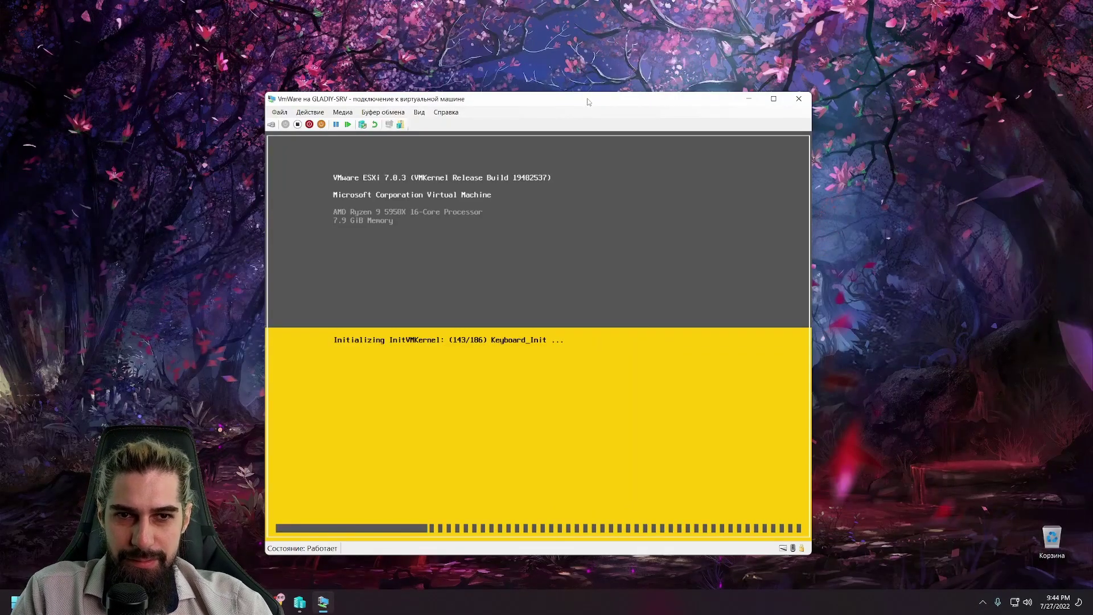
left_click_drag(588, 102, 627, 41)
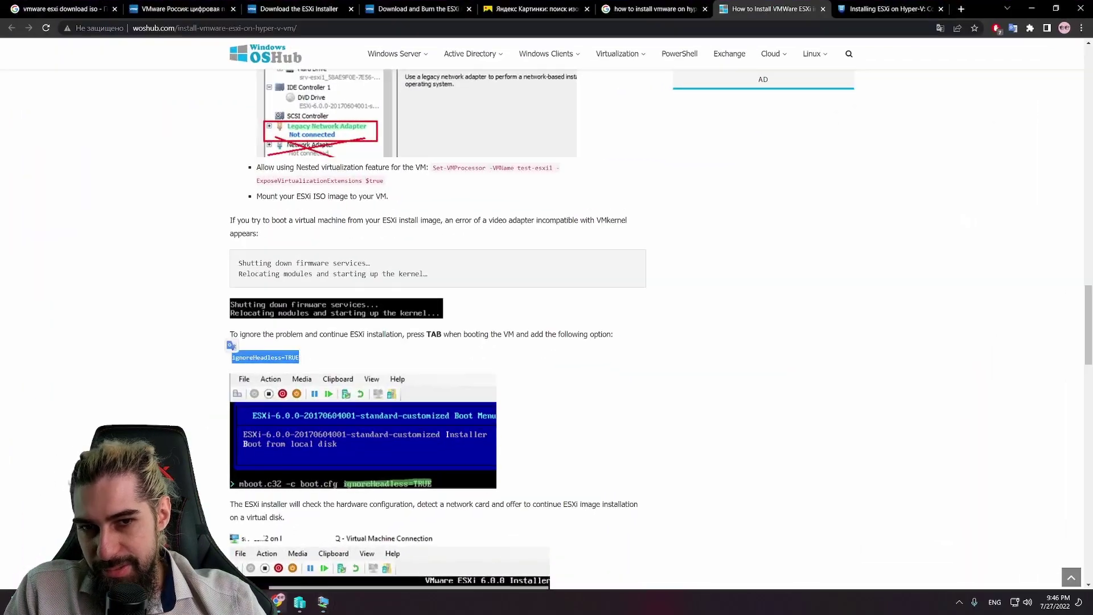
Step: Restore Chrome to the right half of the screen and place the VM console on the left
scroll(494, 327, "down", 15)
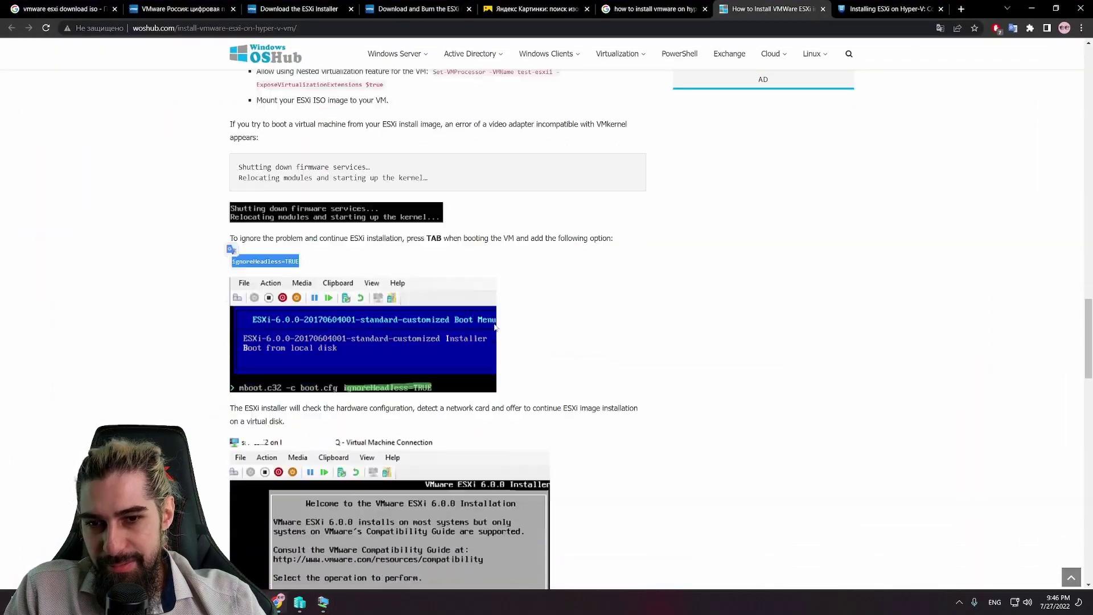
scroll(494, 328, "up", 6)
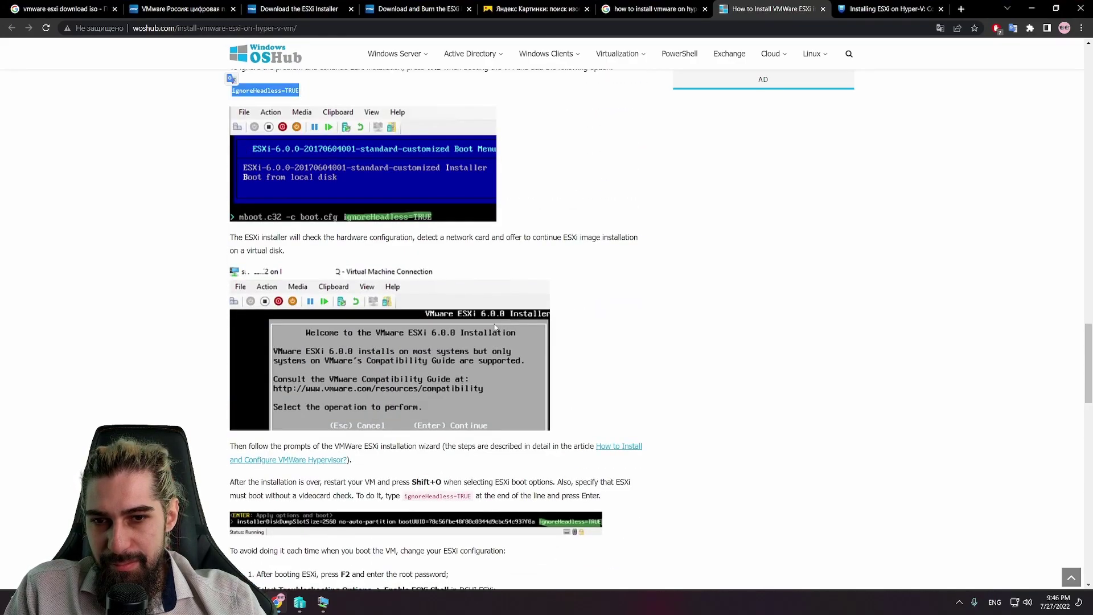
scroll(494, 325, "down", 7)
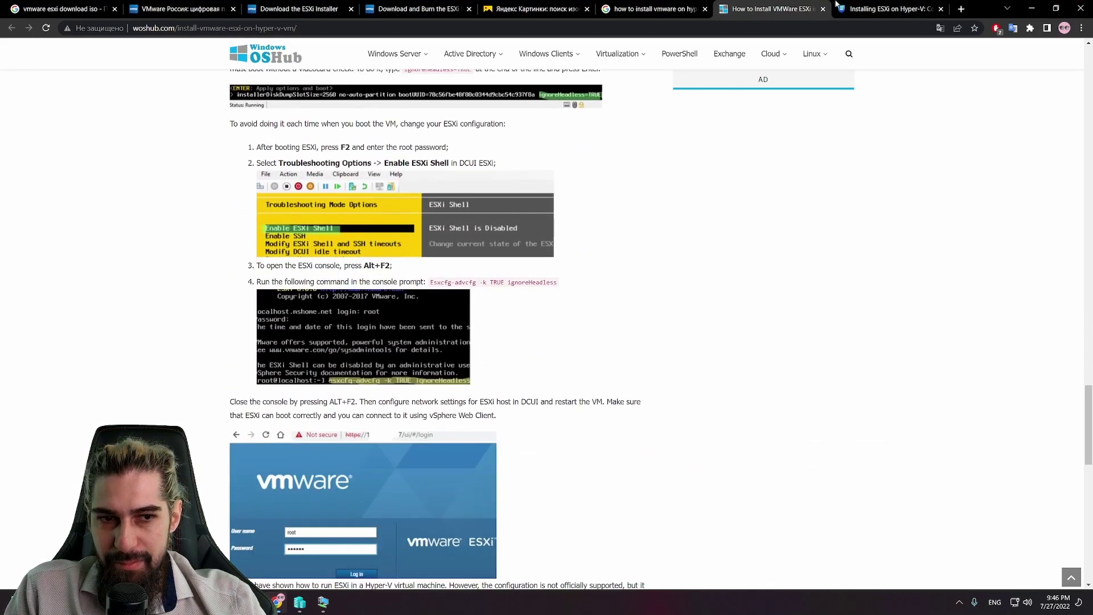
double_click(836, 4)
left_click_drag(281, 308, 507, 307)
left_click(500, 37)
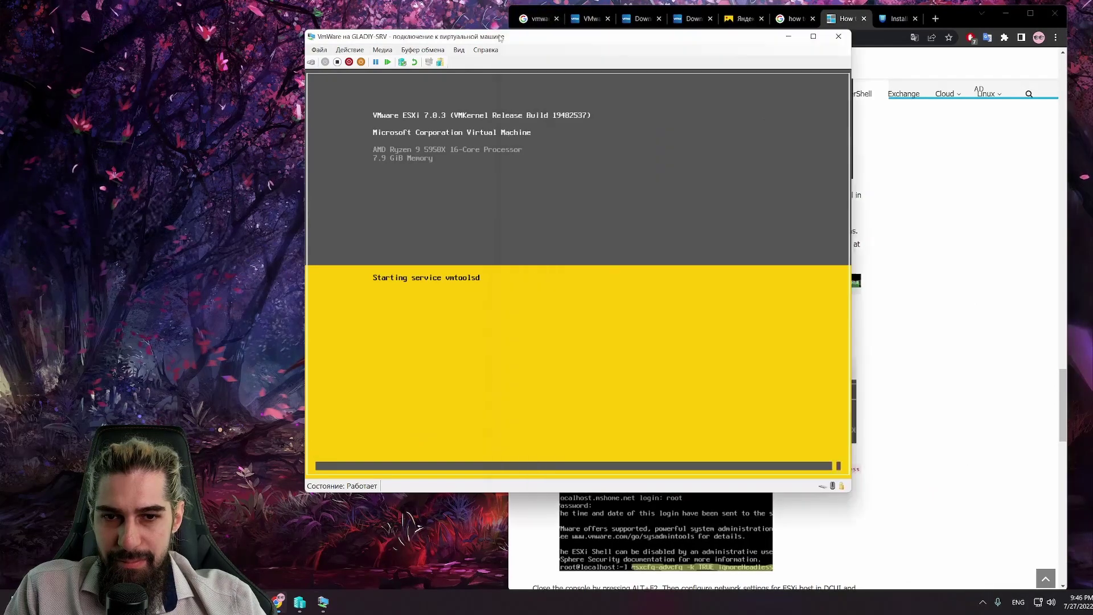
left_click_drag(500, 38, 265, 31)
Step: Review the guide's ESXi-on-Hyper-V steps, switching between the article and the VM console
left_click(1011, 339)
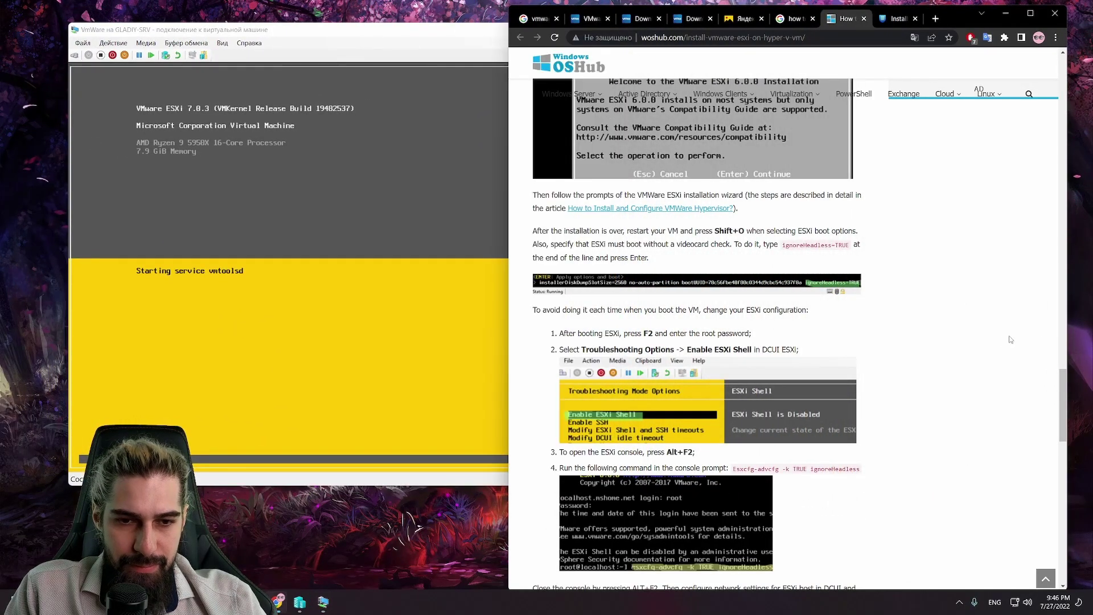
scroll(946, 333, "up", 2)
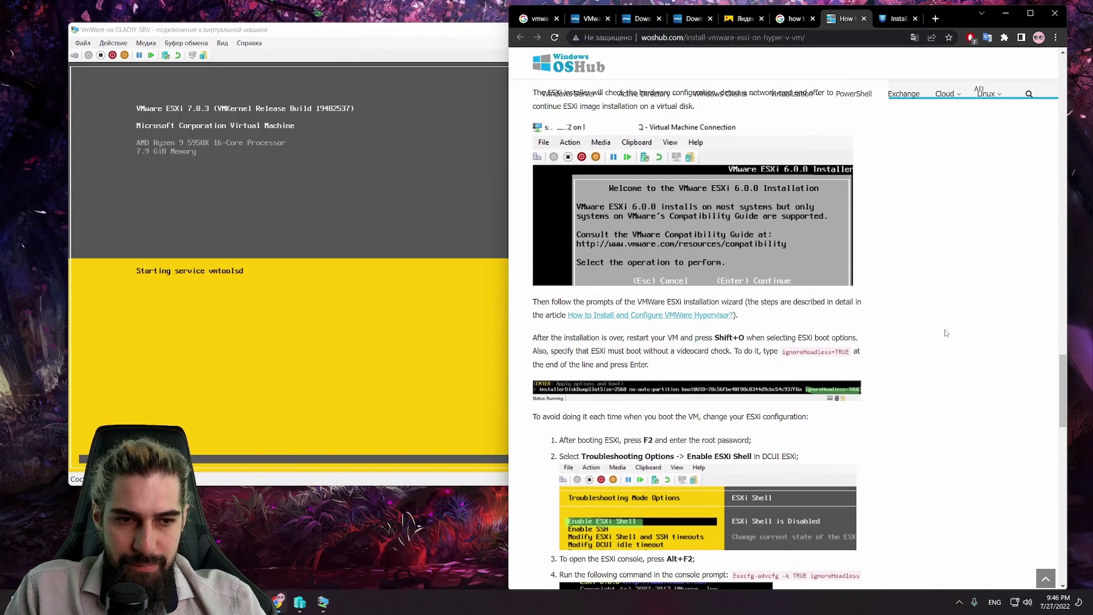
scroll(945, 333, "up", 3)
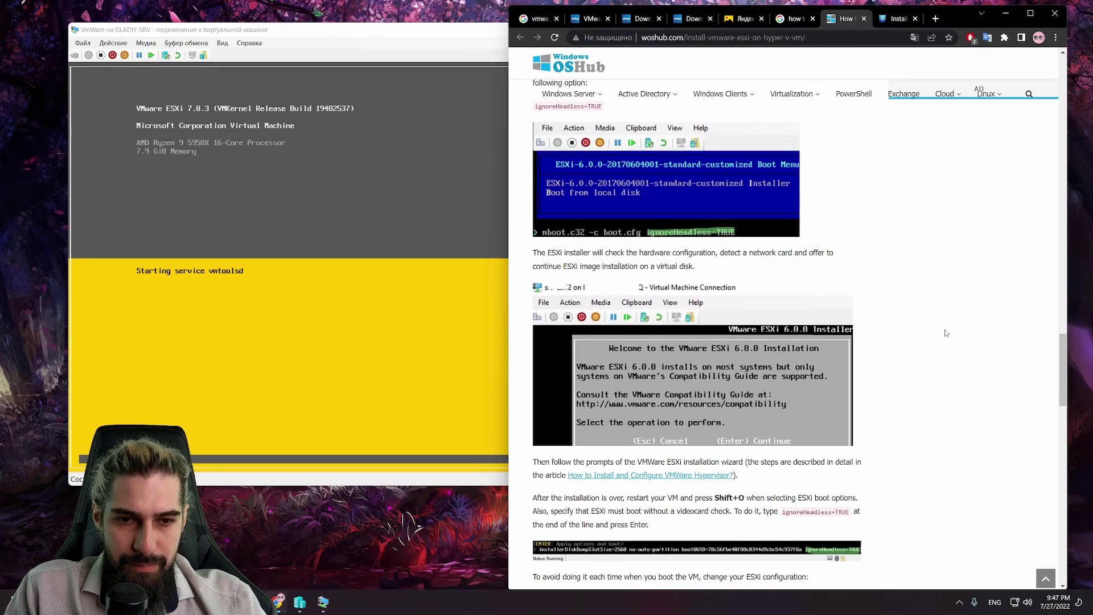
scroll(945, 333, "down", 5)
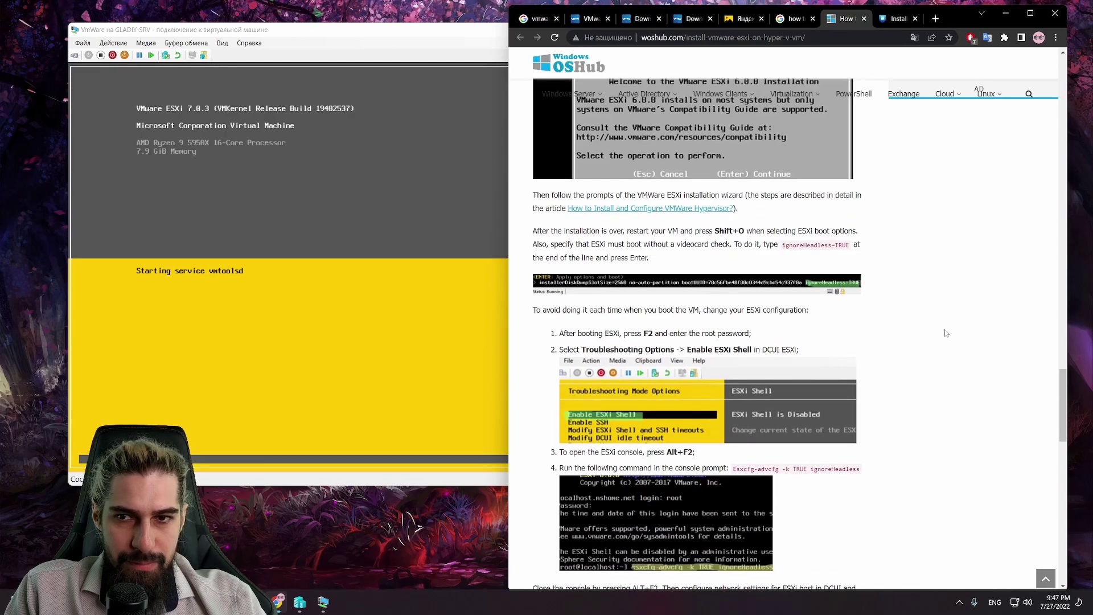
left_click(419, 262)
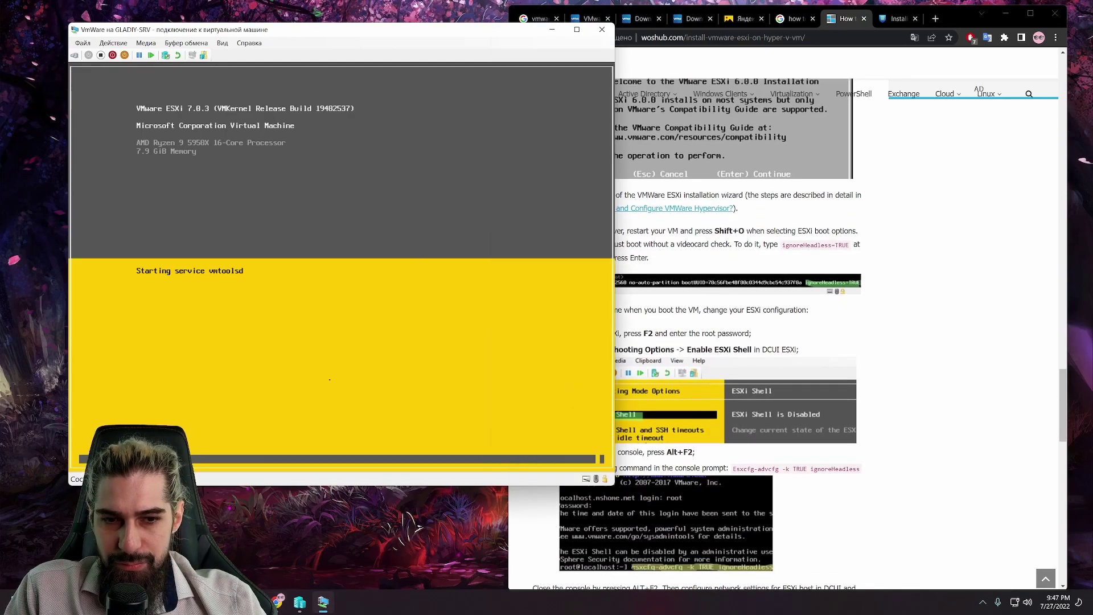
left_click(914, 252)
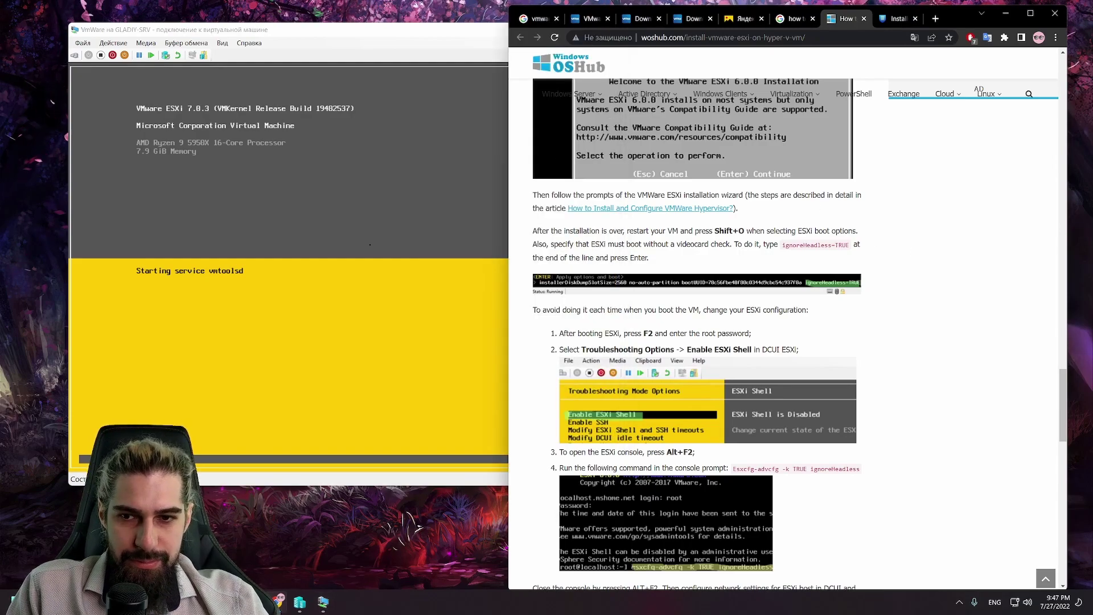
key("alt+Tab")
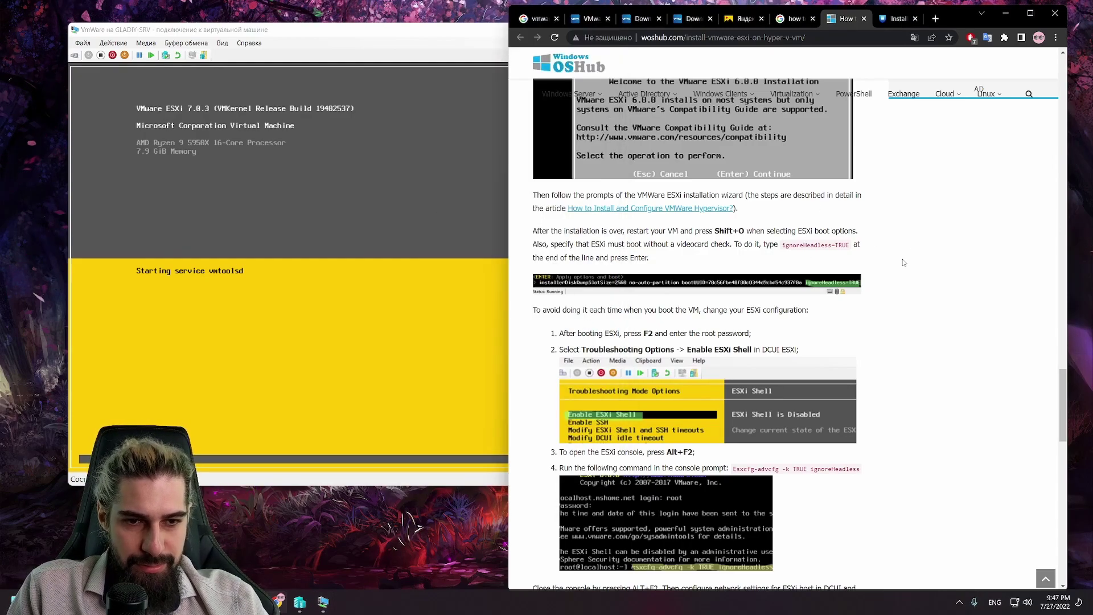
left_click(903, 260)
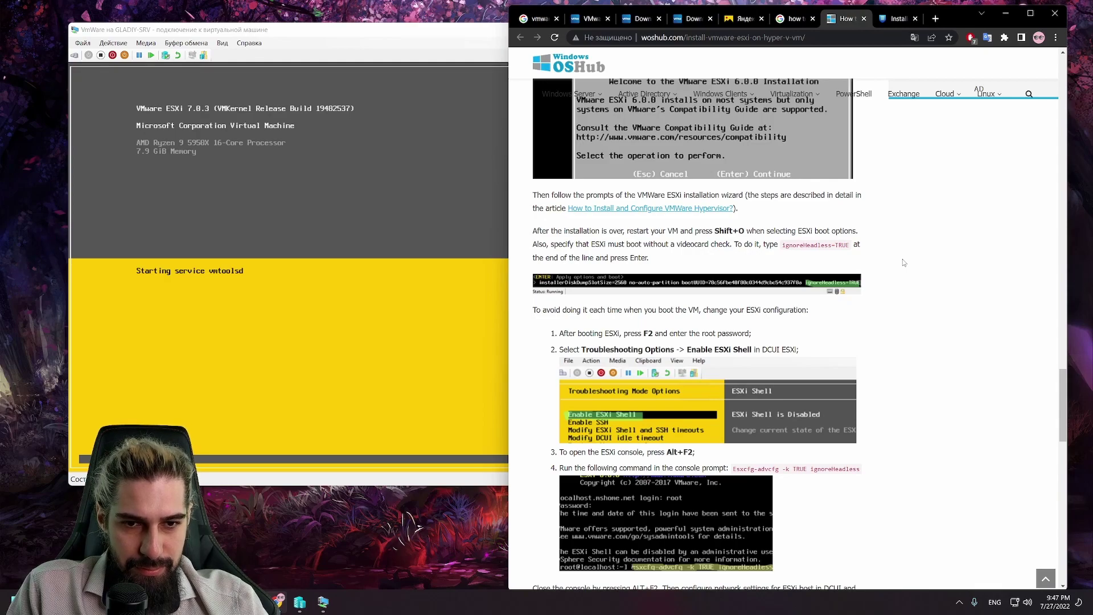
Step: Scroll further down the woshub guide, then bring the VM console back to front
scroll(903, 258, "down", 5)
scroll(903, 260, "down", 2)
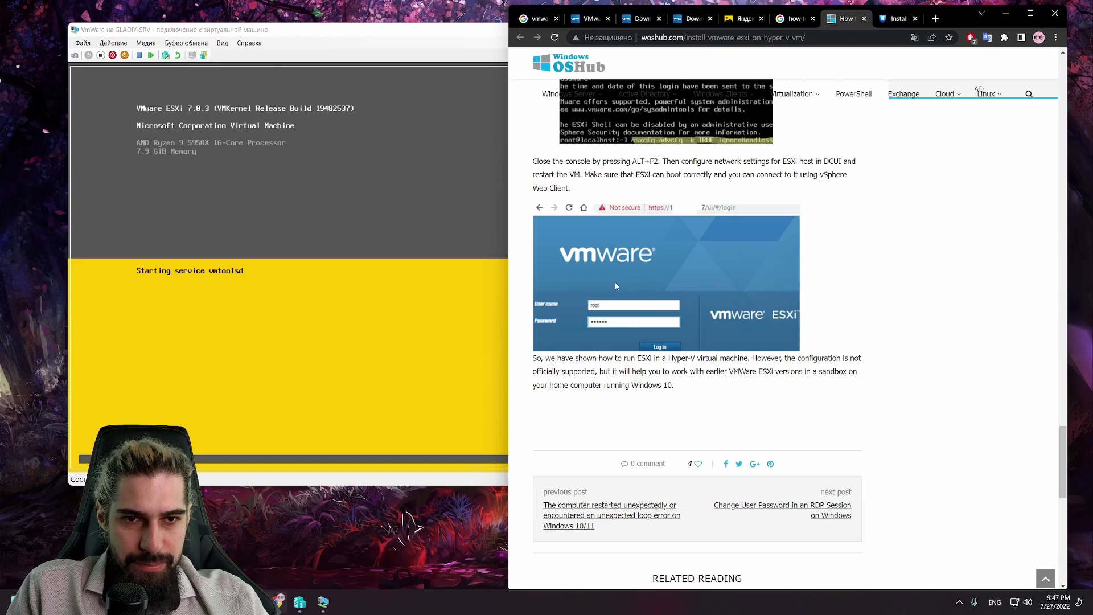
scroll(678, 266, "down", 3)
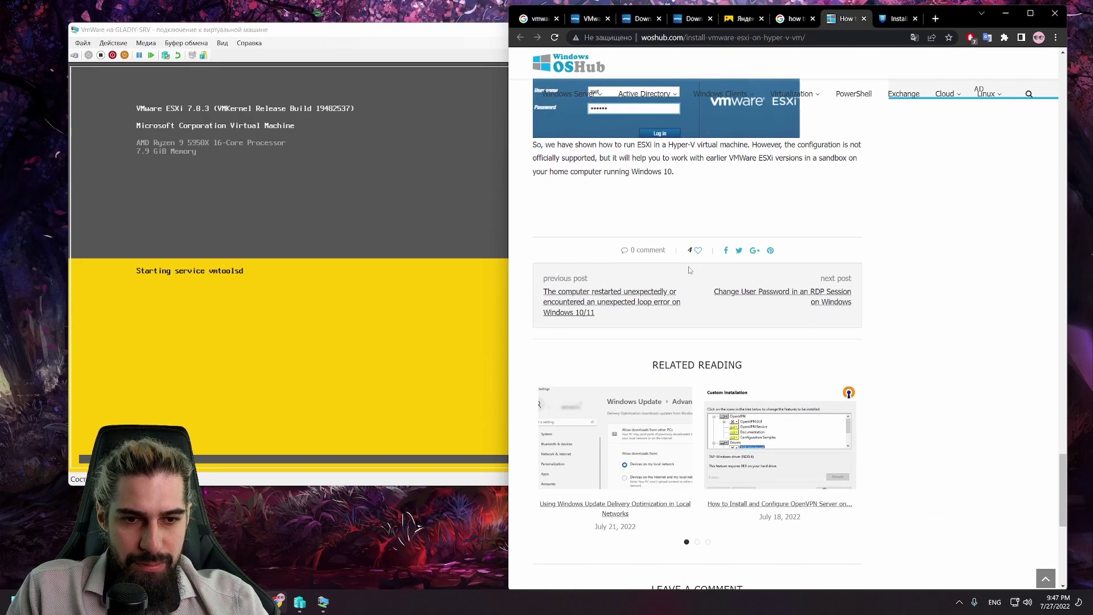
scroll(689, 266, "down", 3)
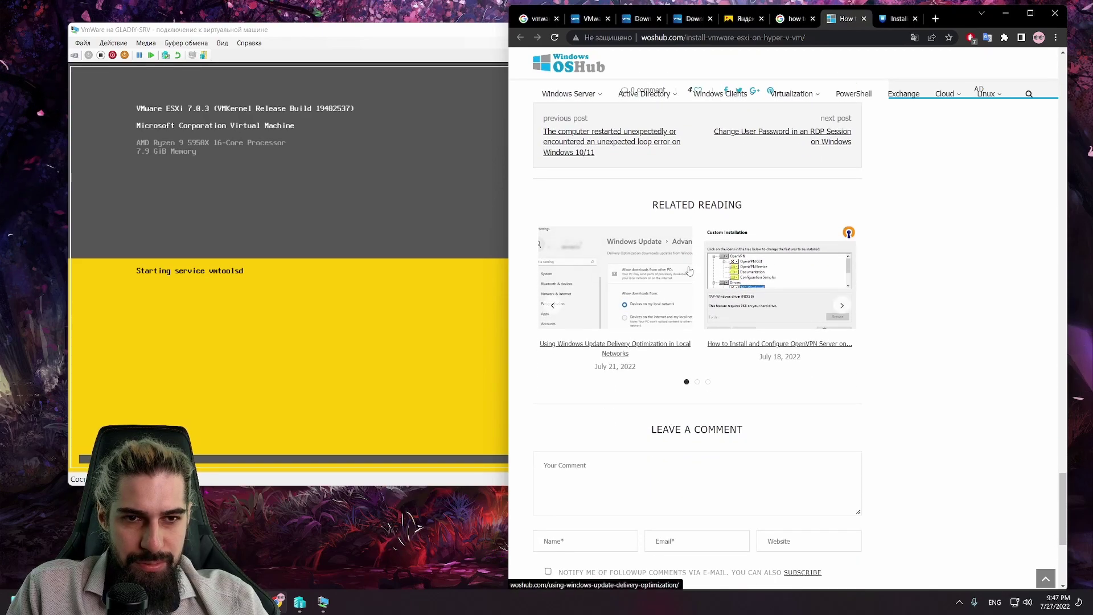
scroll(689, 270, "up", 18)
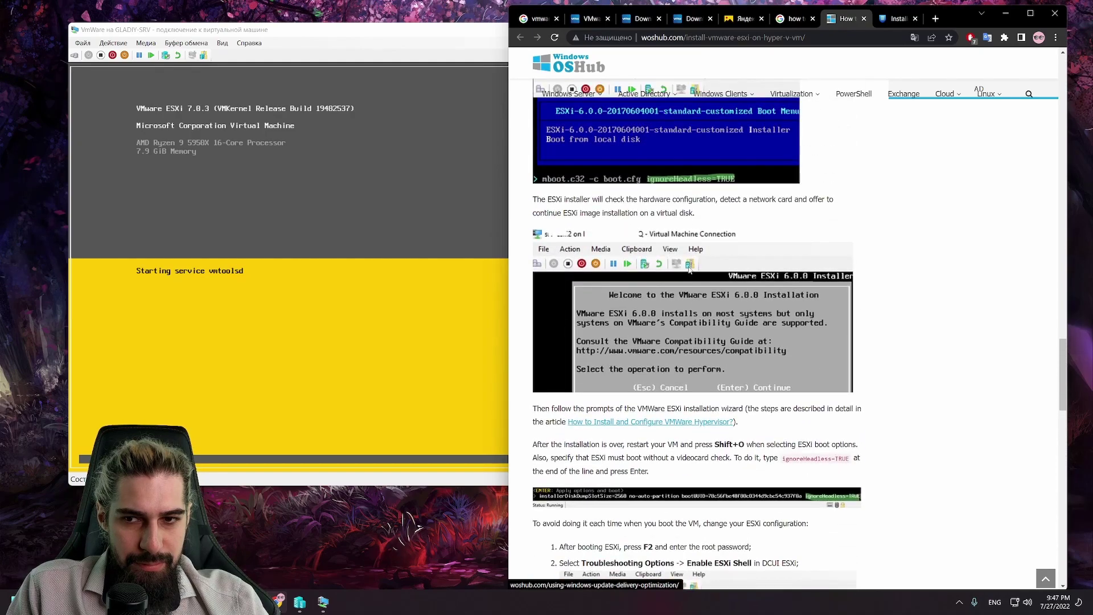
left_click(361, 265)
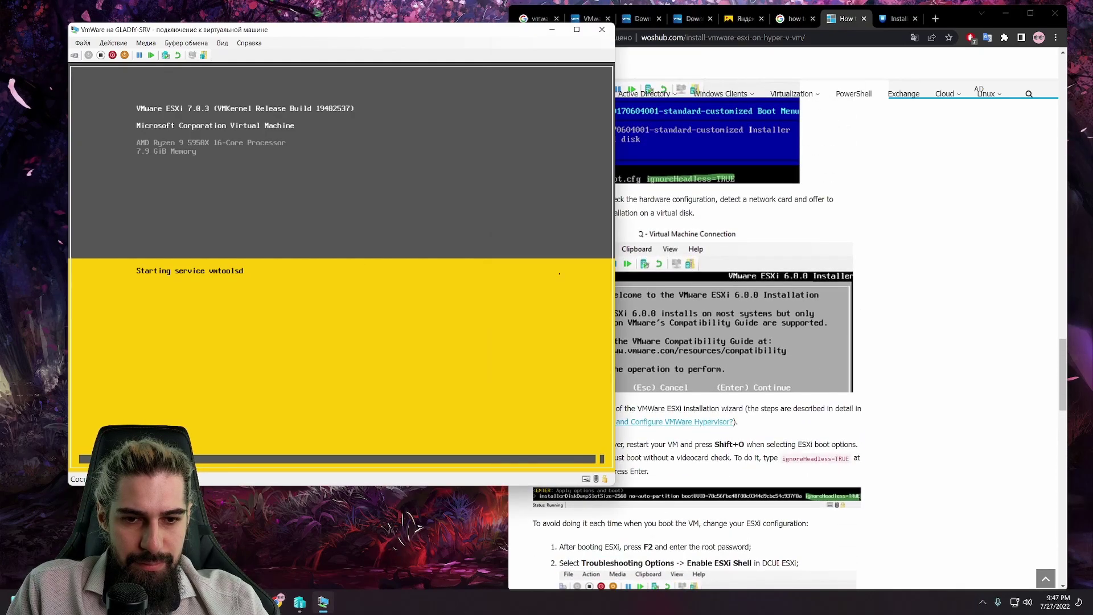
Step: Cancel the ESXi installation at the 'No Network Adapters' error, confirming with F11
left_click(885, 171)
key("alt+Tab")
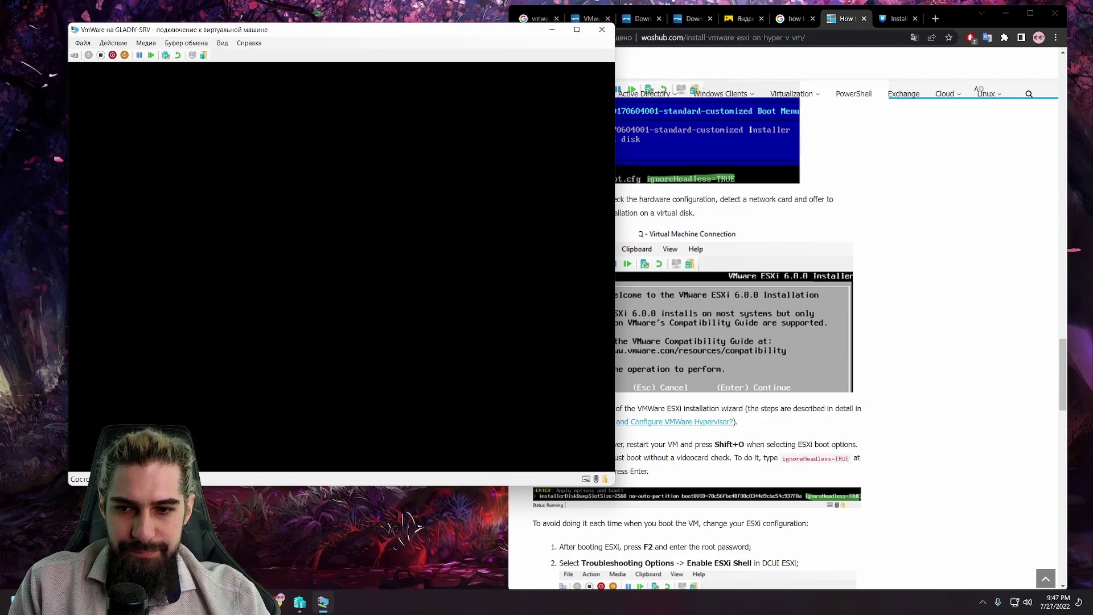
left_click_drag(235, 32, 339, 71)
left_click_drag(426, 68, 358, 58)
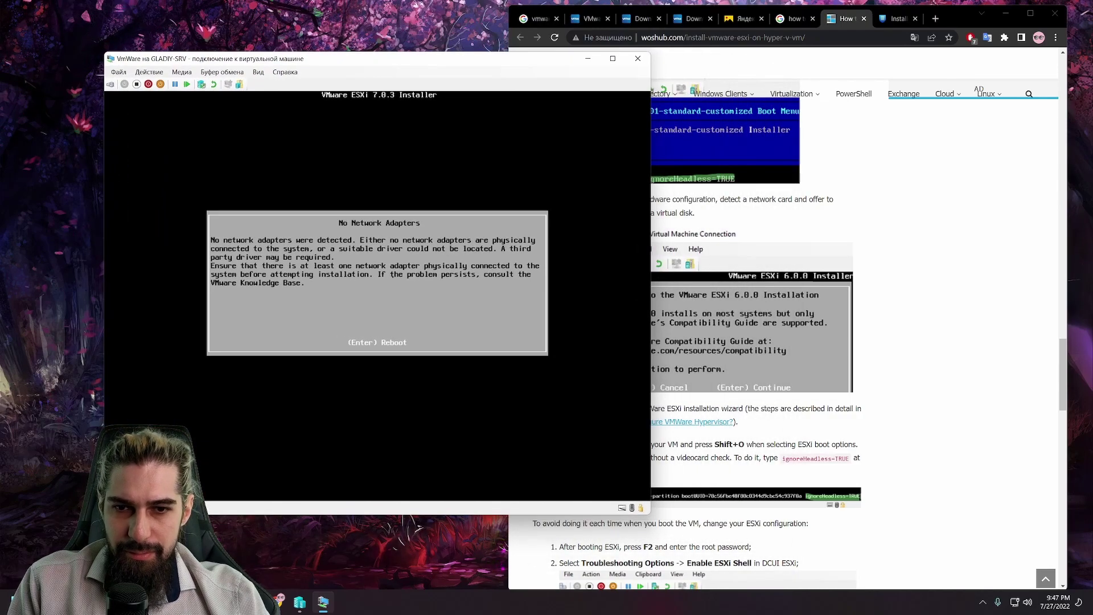
key("Escape")
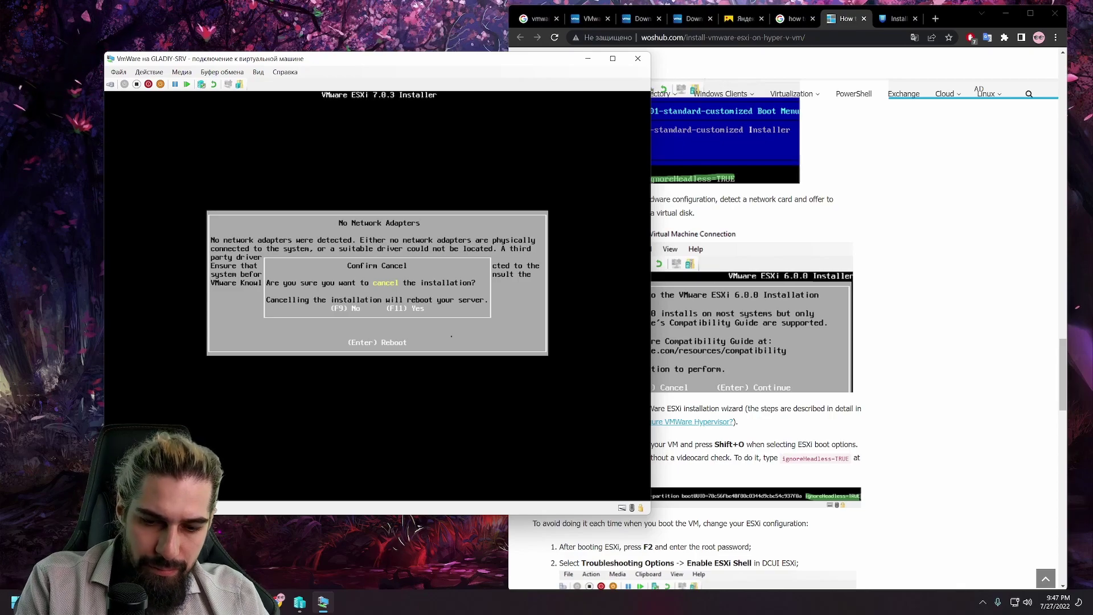
key("F11")
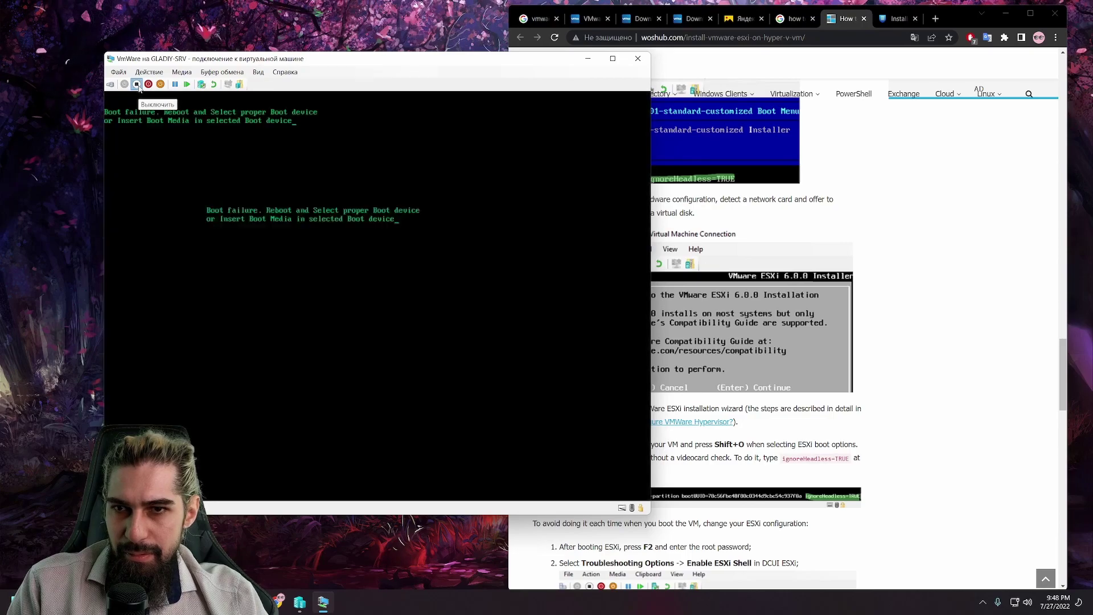
Step: Turn off the VmWare VM and connect its network adapter to the Hyper-v-Lan switch
left_click(139, 85)
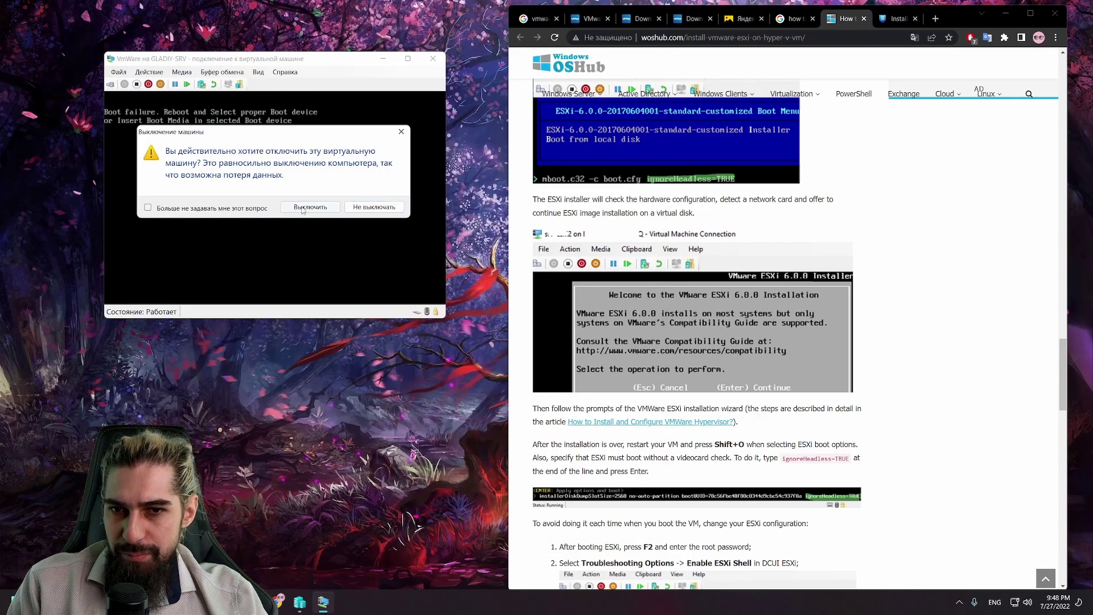
left_click(373, 207)
left_click(118, 72)
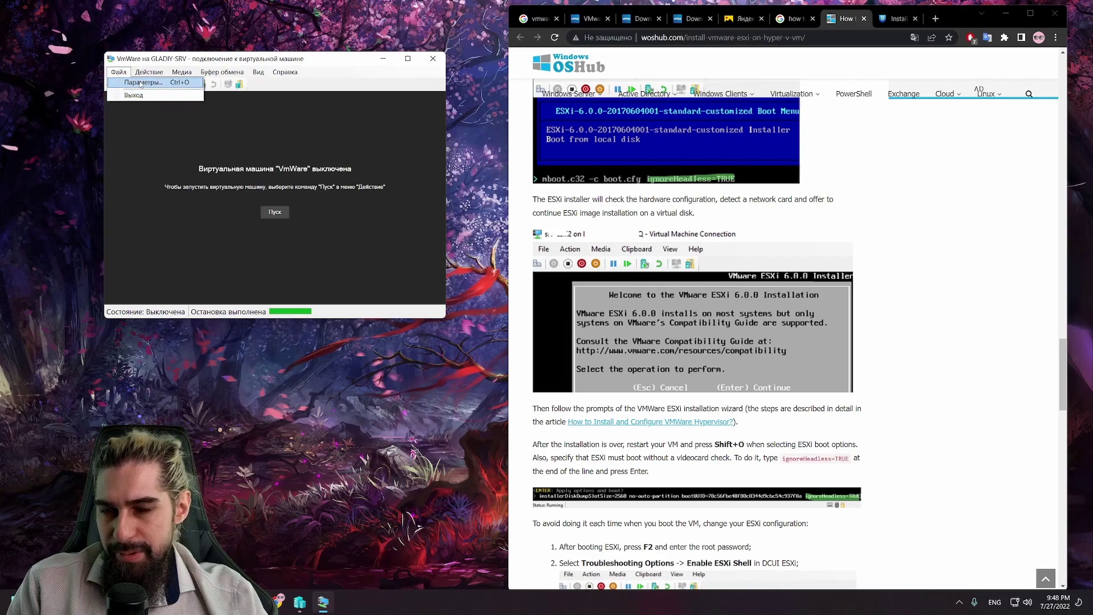
left_click(130, 84)
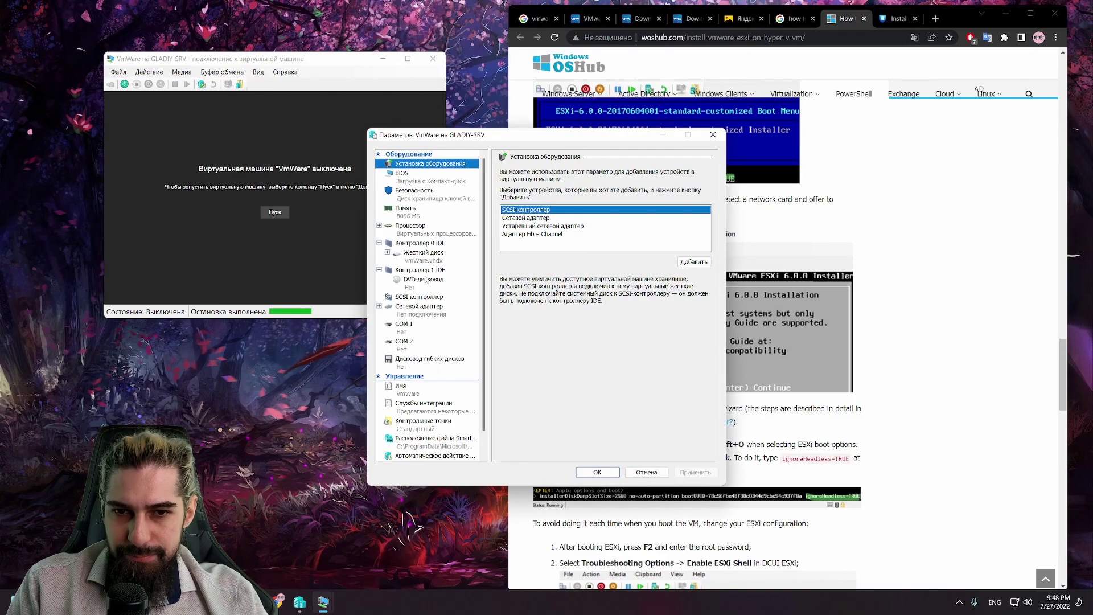
left_click(431, 312)
left_click(581, 192)
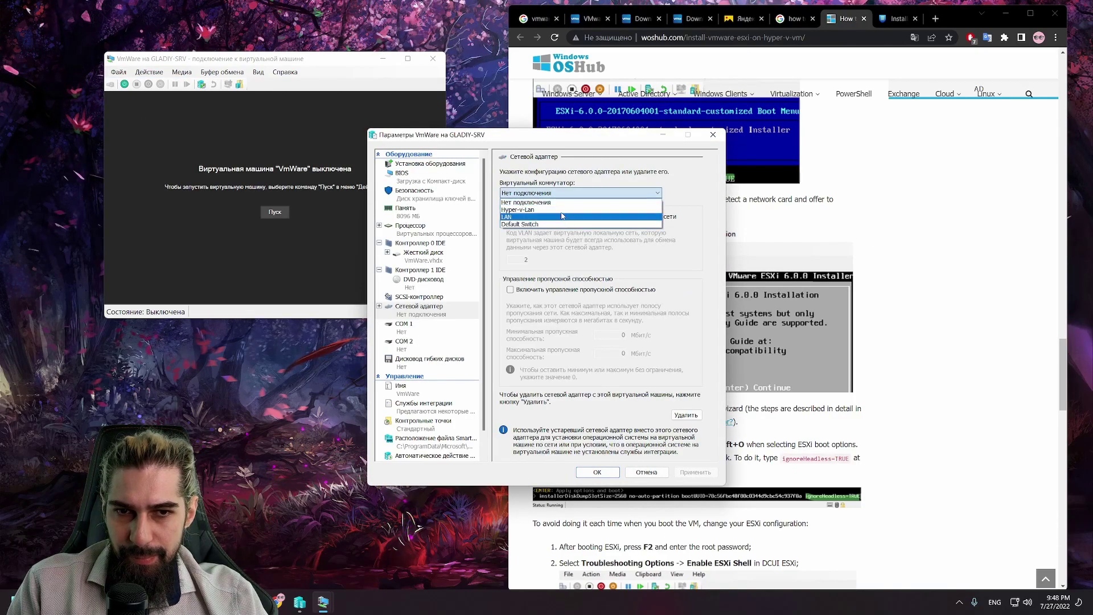
left_click(569, 215)
left_click(597, 472)
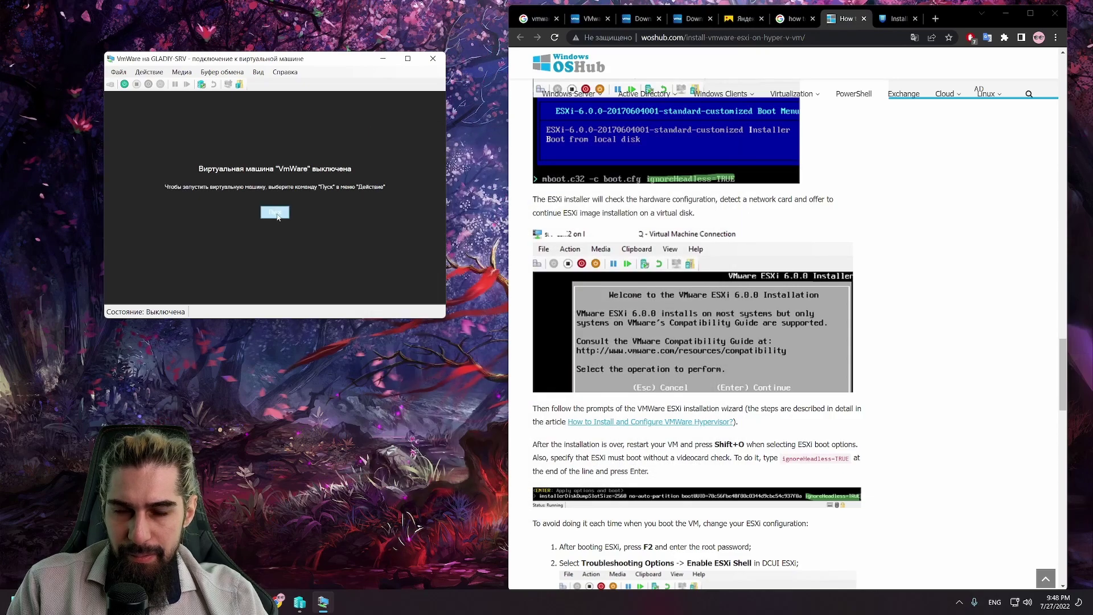
Step: Start the VM, reapply its settings, and reset it
left_click(274, 212)
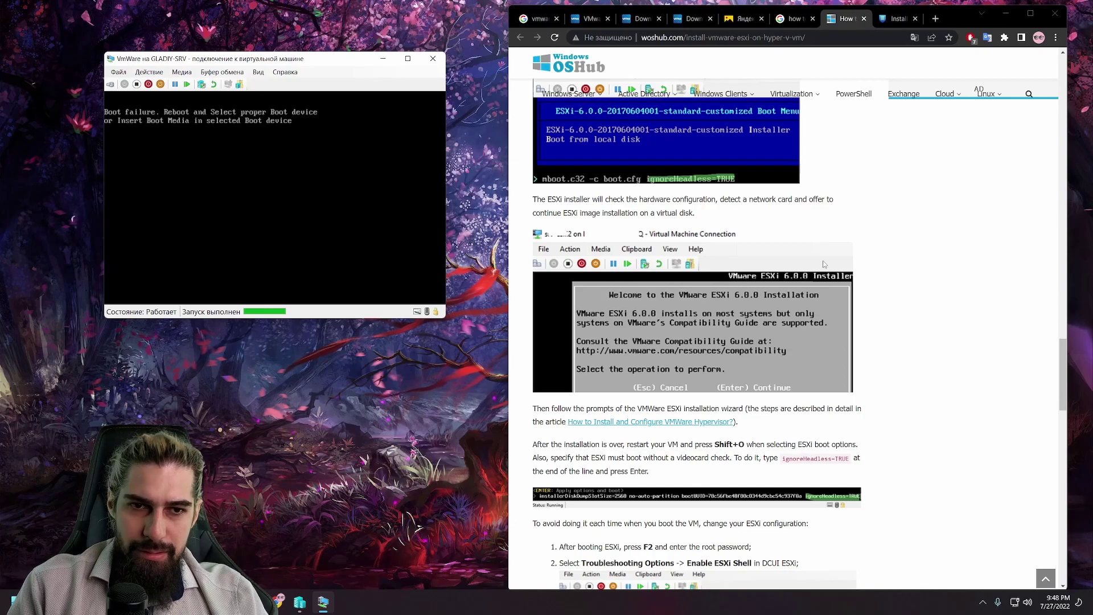
scroll(822, 261, "up", 5)
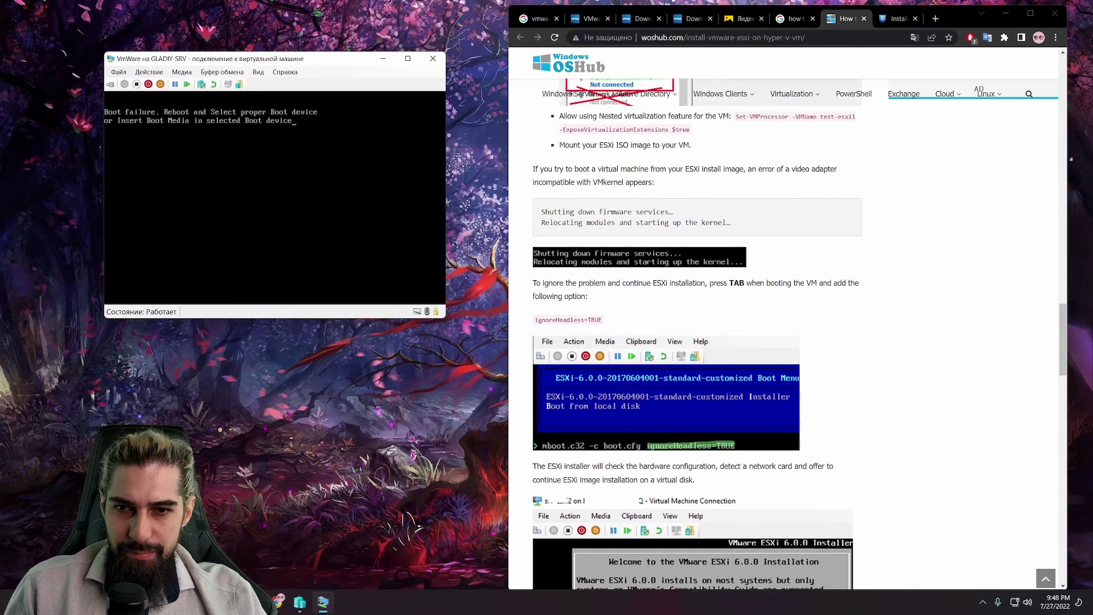
left_click(118, 72)
left_click(129, 84)
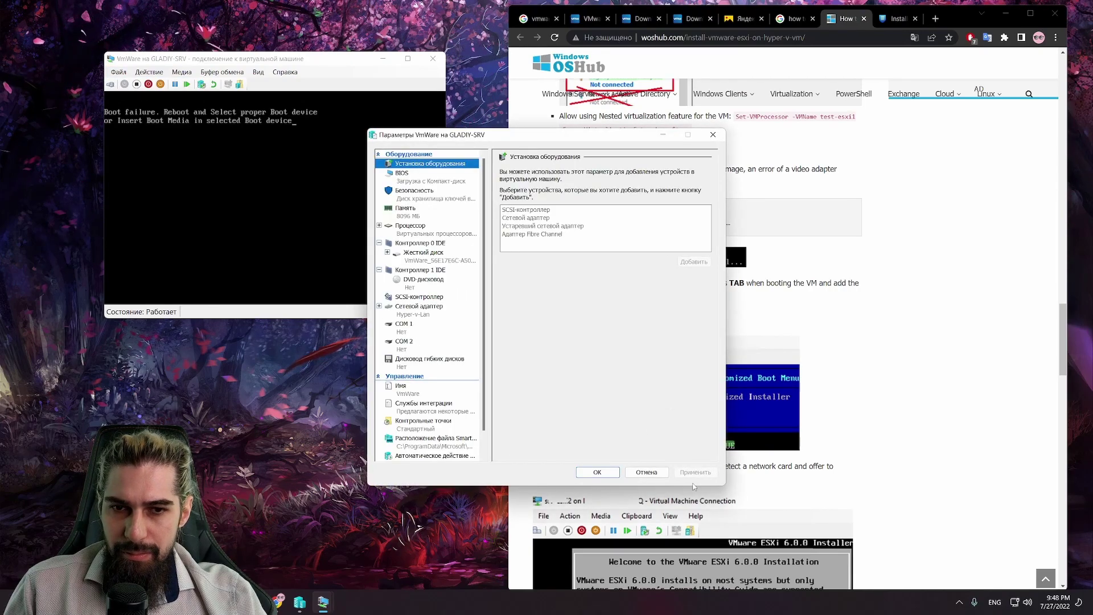
left_click(595, 472)
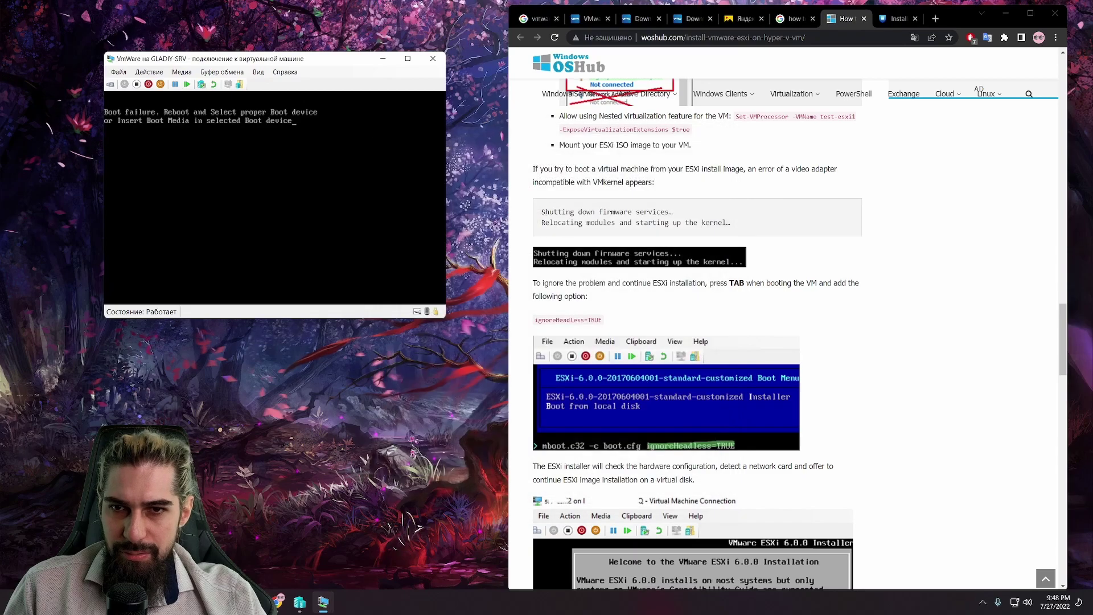
left_click(188, 84)
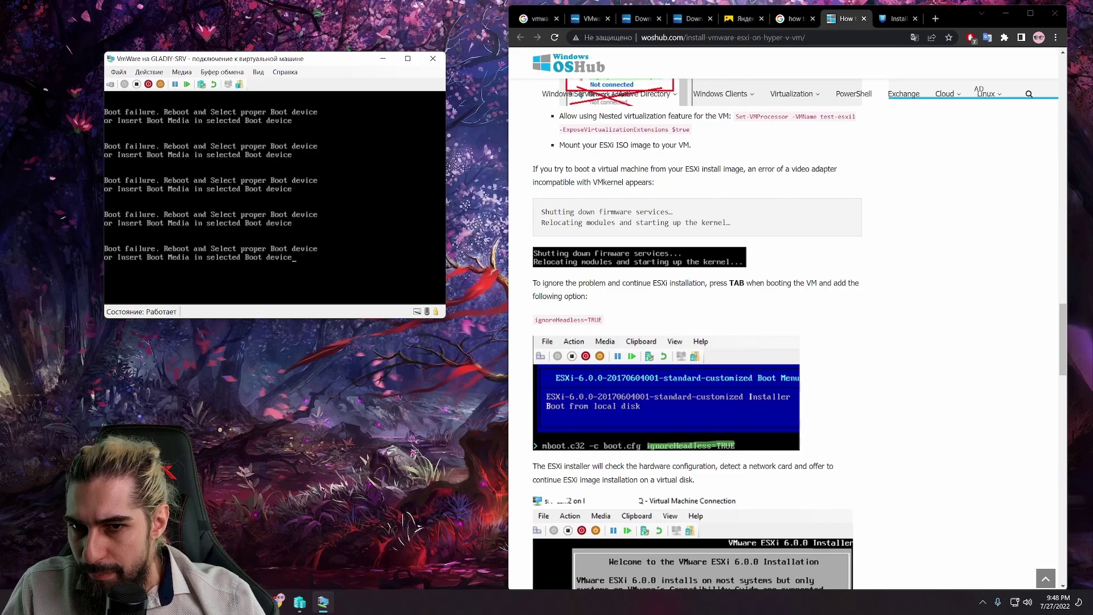
Step: Insert the VMware-VMvisor-Installer ESXi 7.0U3d ISO into the VM's DVD drive
left_click(119, 72)
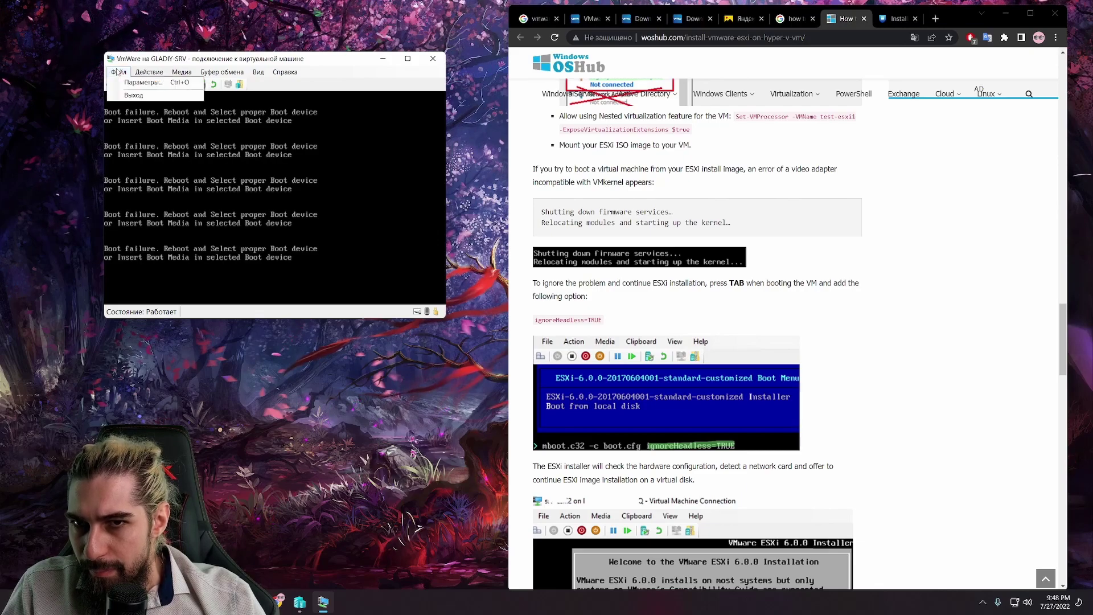
left_click(119, 73)
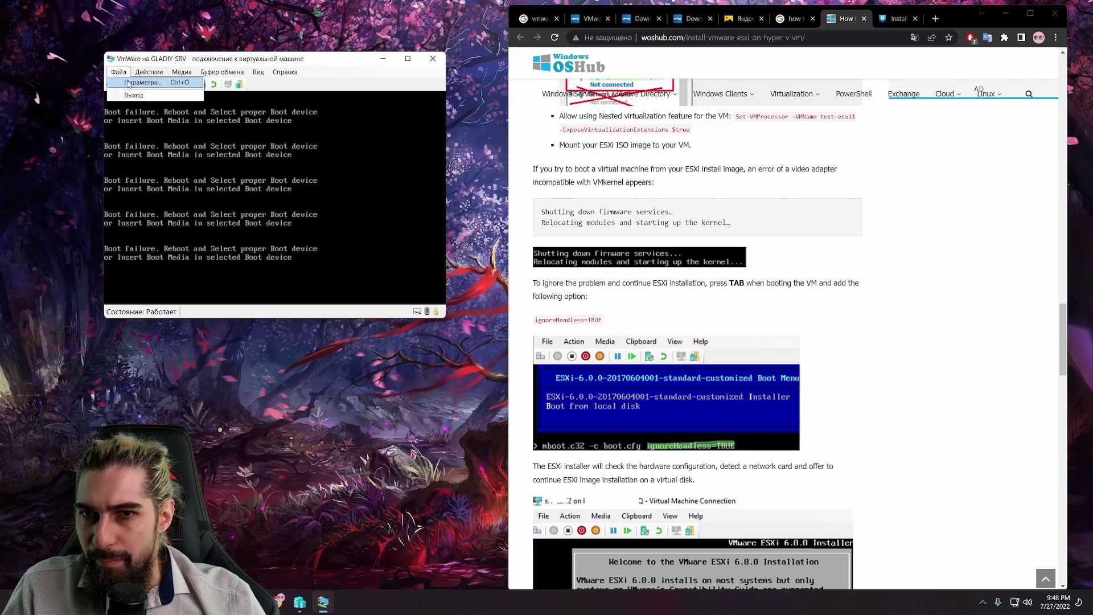
left_click(182, 73)
mouse_move(197, 83)
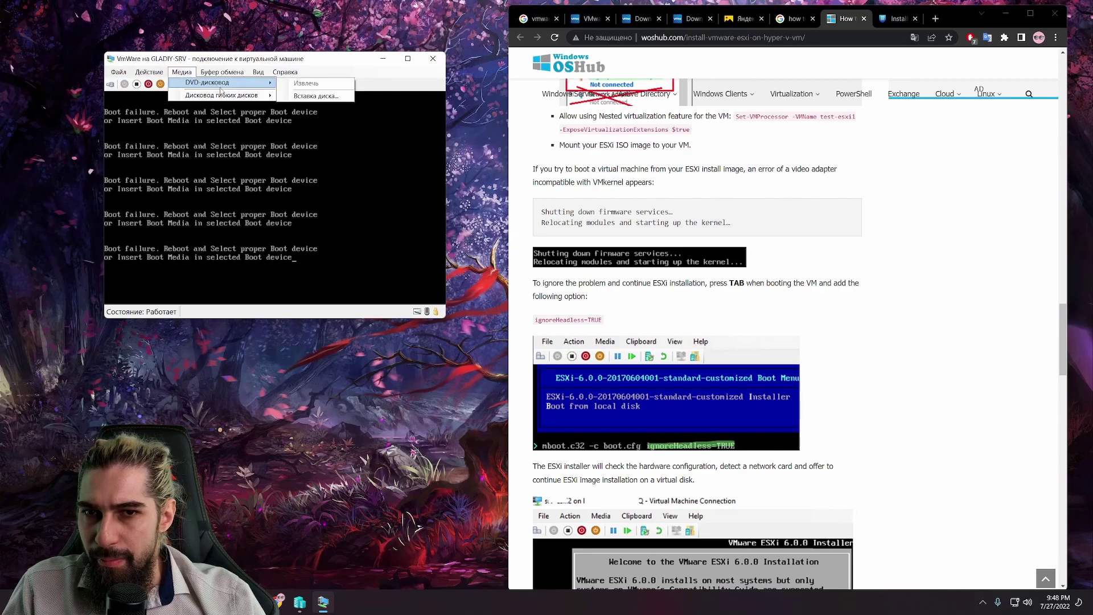
left_click(316, 95)
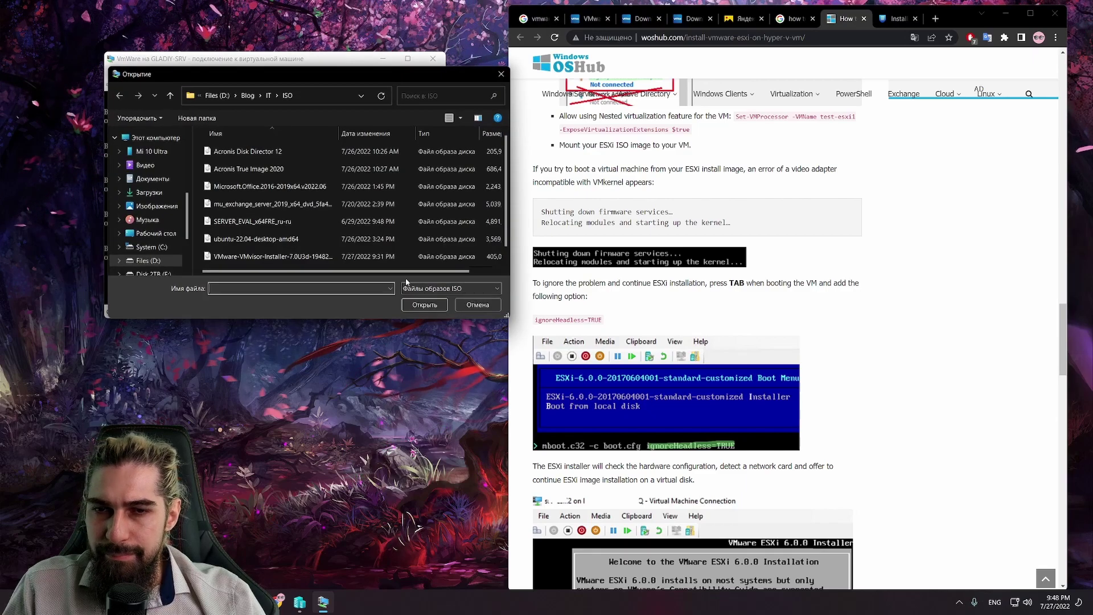
scroll(305, 152, "down", 1)
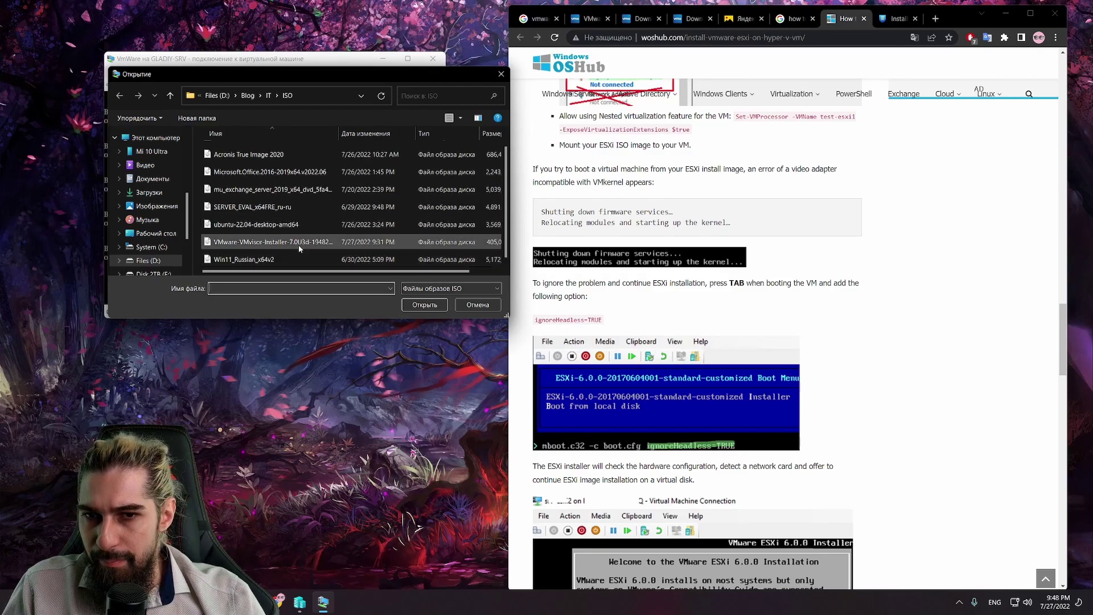
double_click(298, 245)
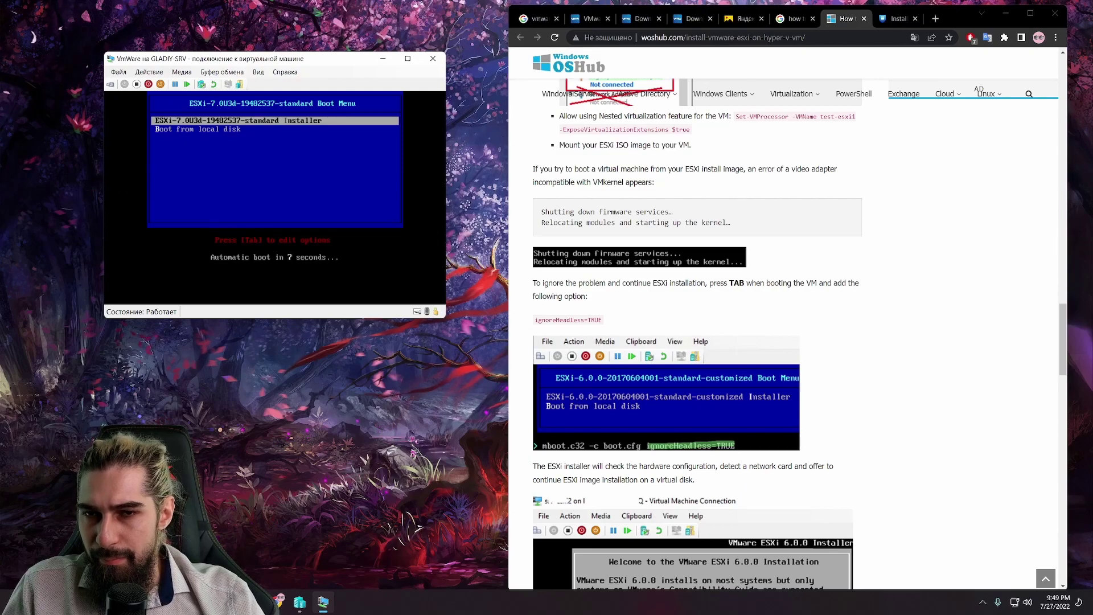
Step: Choose local-disk boot from the ESXi boot menu and reposition the VM window
key("Down")
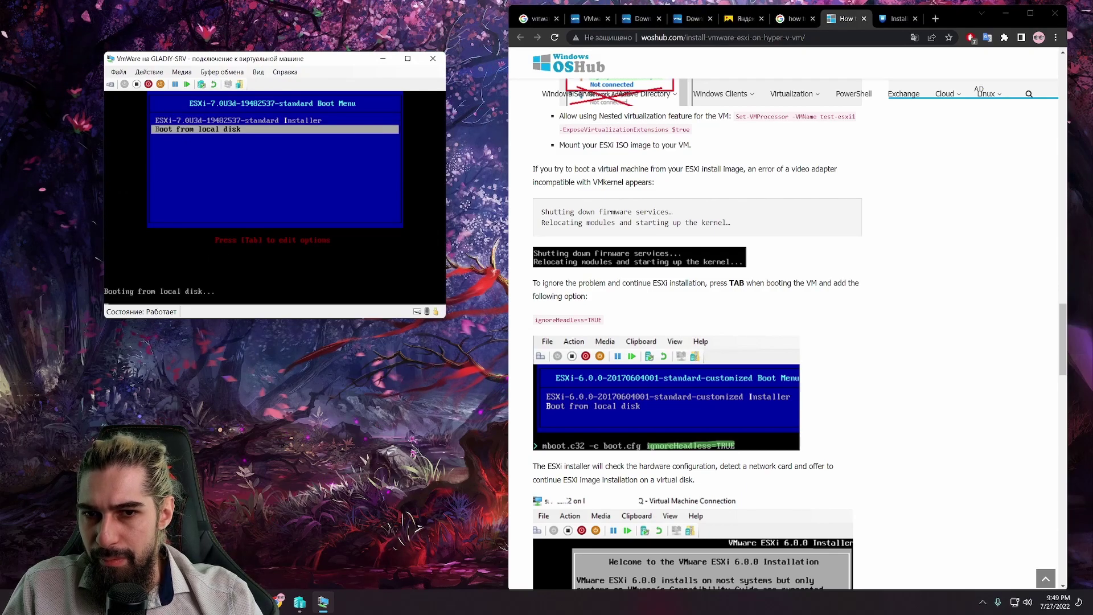
key("Return")
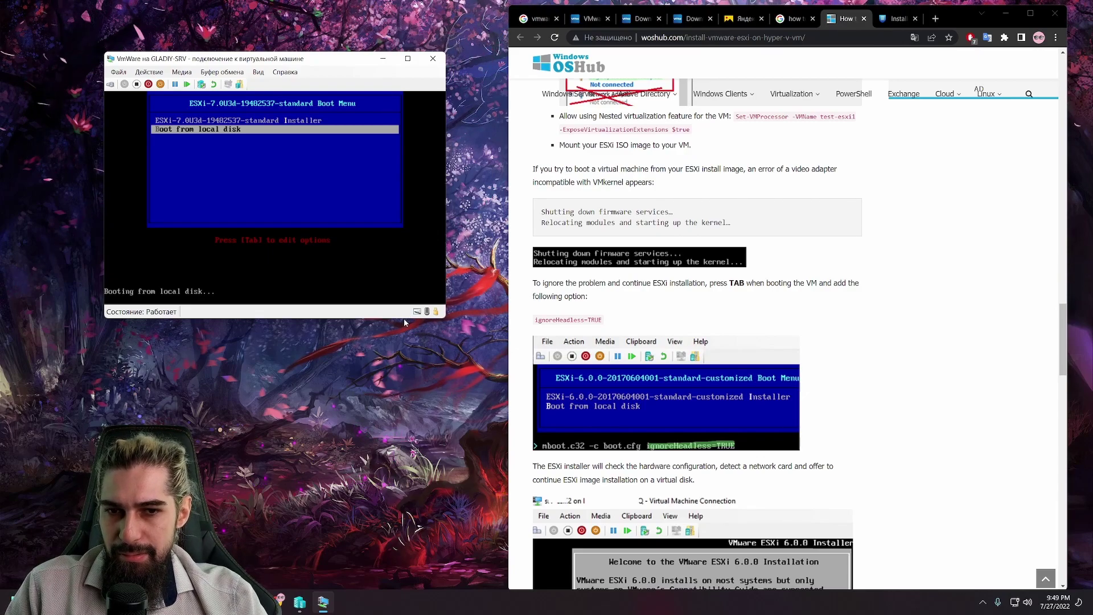
left_click_drag(304, 64, 348, 153)
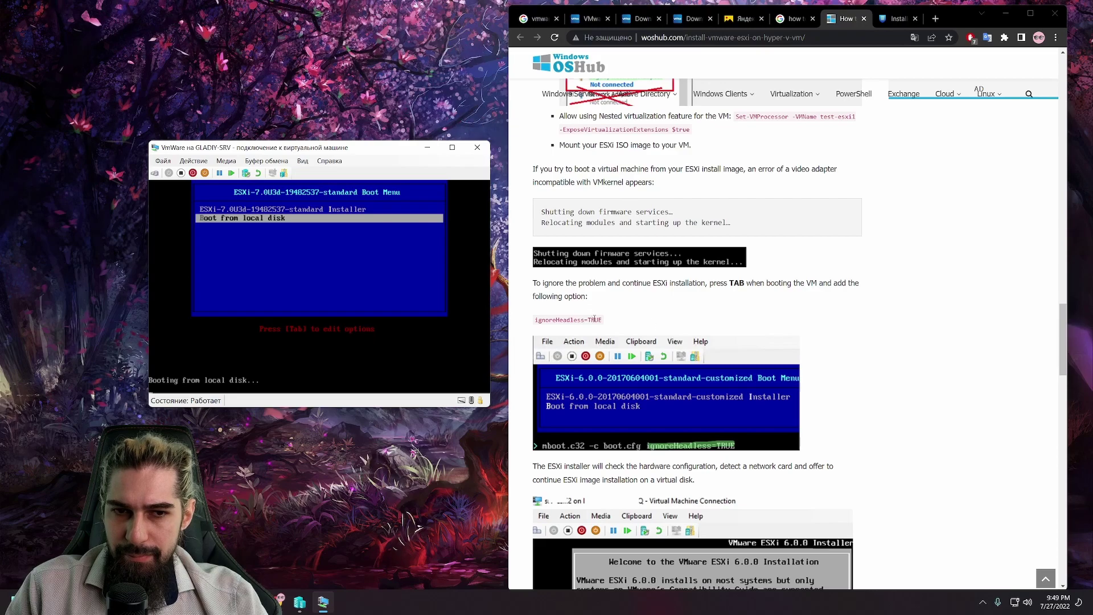
Step: Copy ignoreHeadless=TRUE from the guide and reset the VM
left_click_drag(601, 319, 540, 320)
right_click(541, 320)
left_click(563, 328)
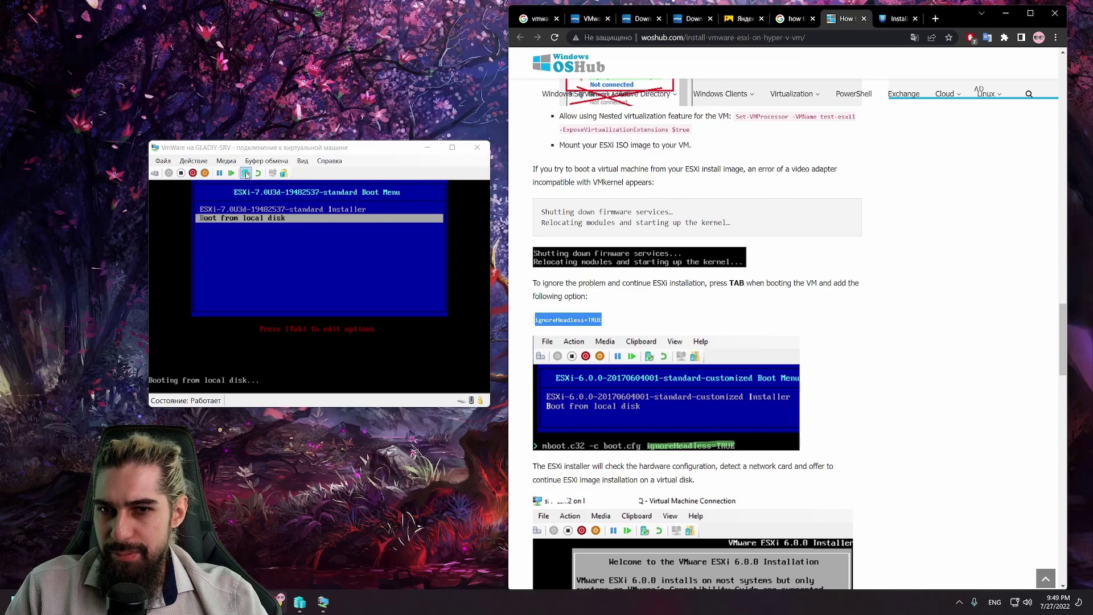
left_click(237, 175)
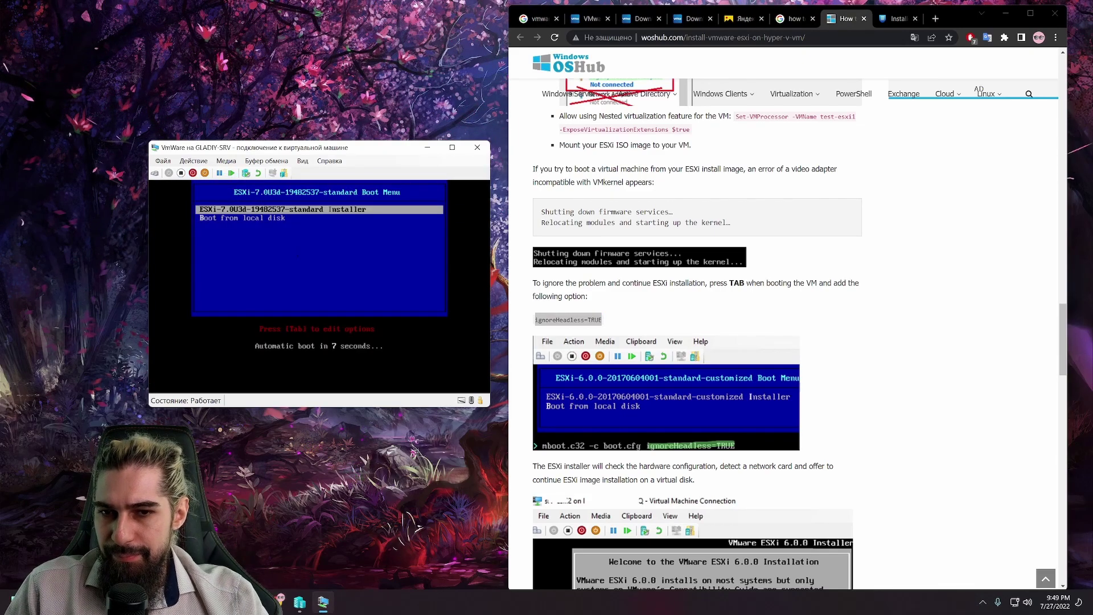
Step: Append ignoreHeadless=TRUE (typed with typos) to the .localboot 0x80 line and boot
key("Down")
key("Tab")
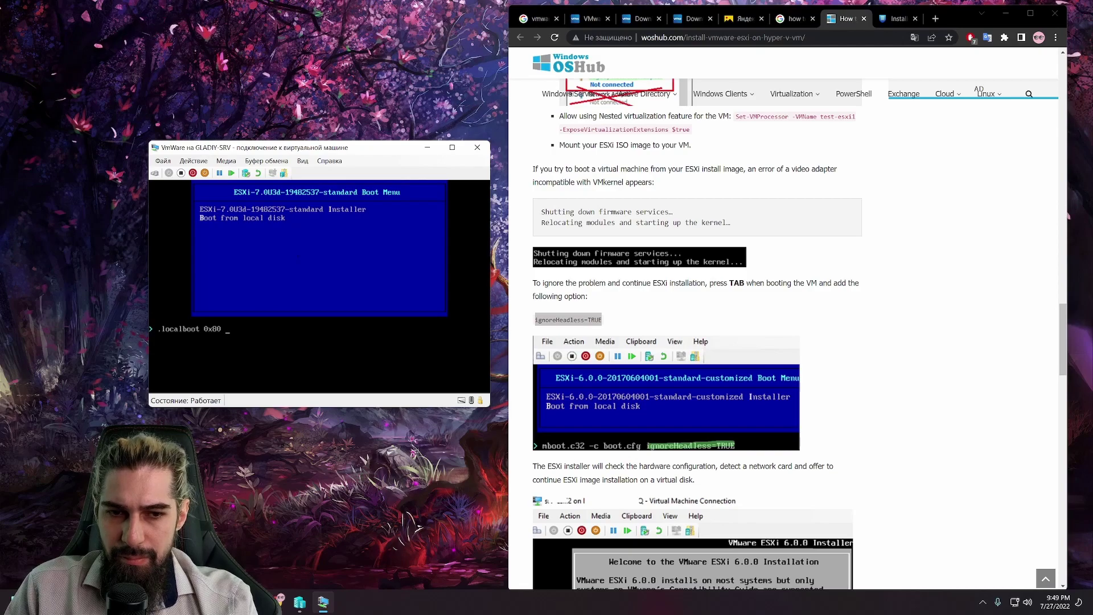
type("in")
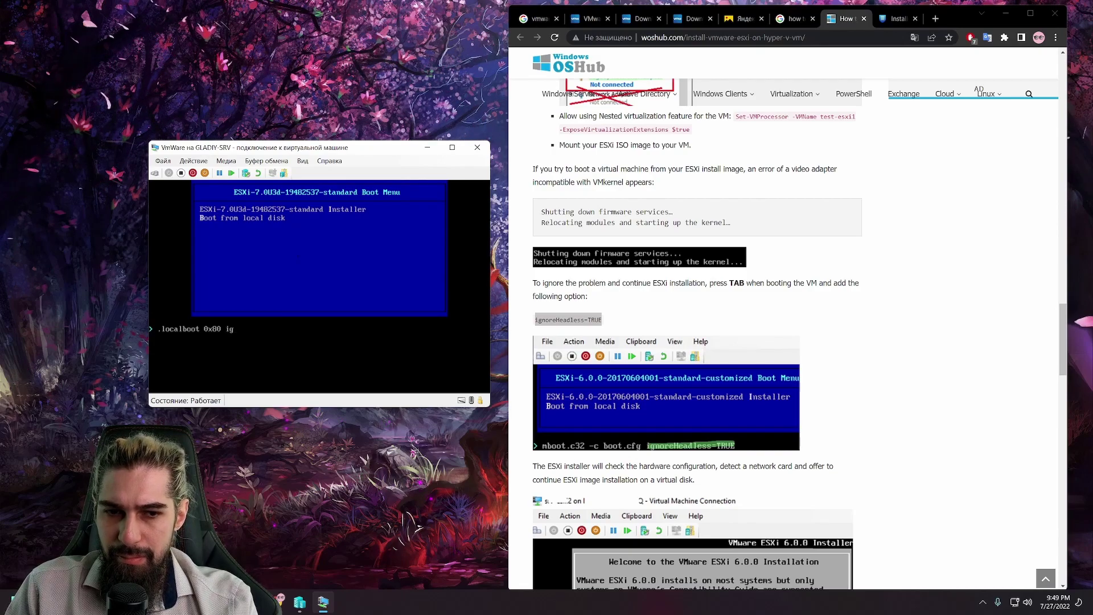
type("noreGea")
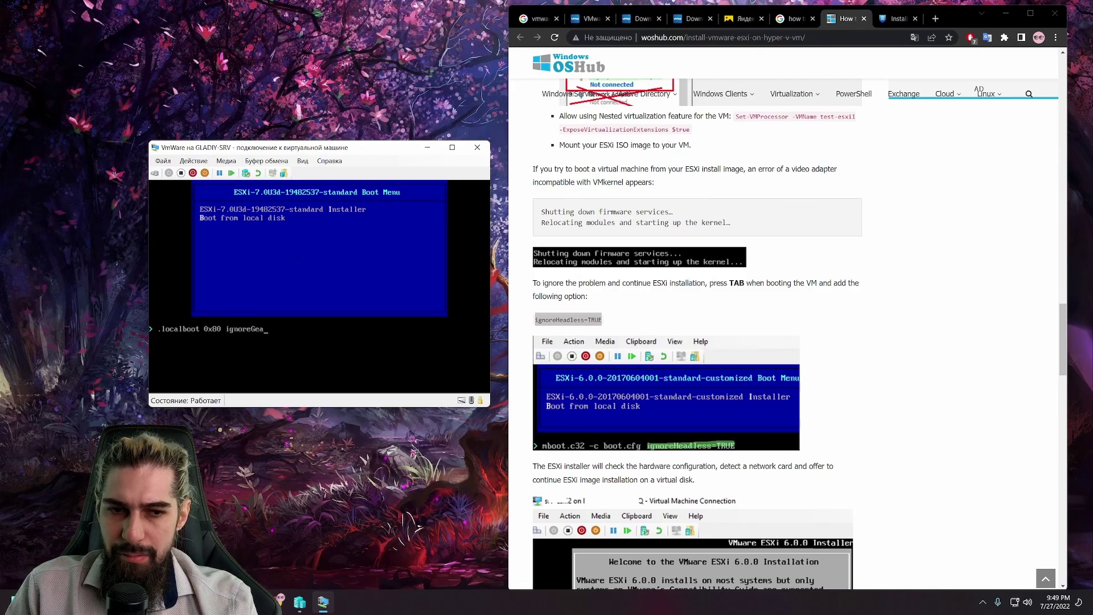
type("dless")
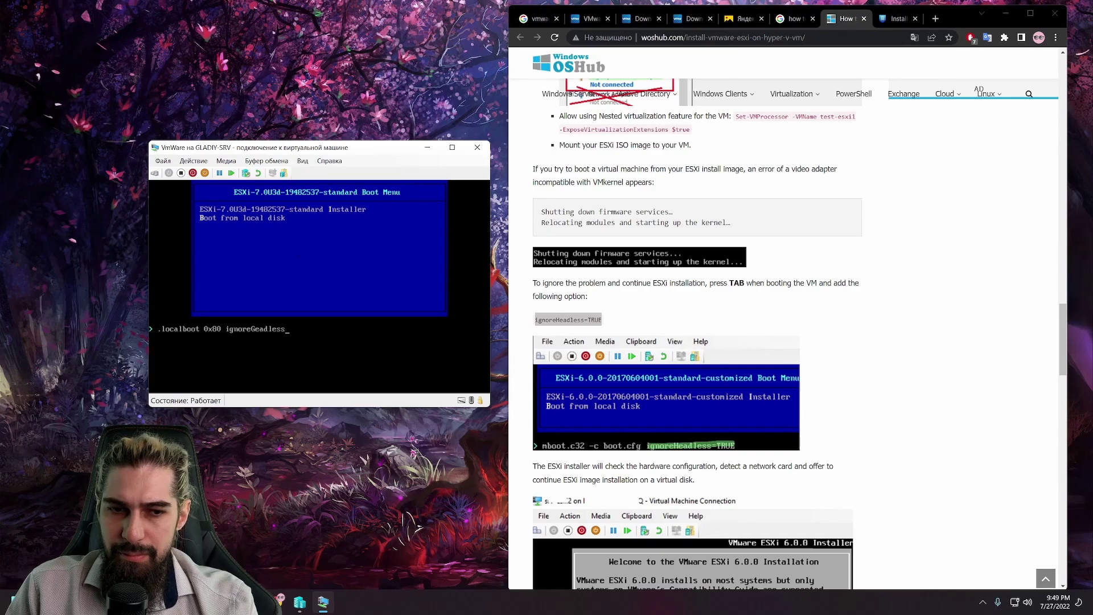
type("=TRUE")
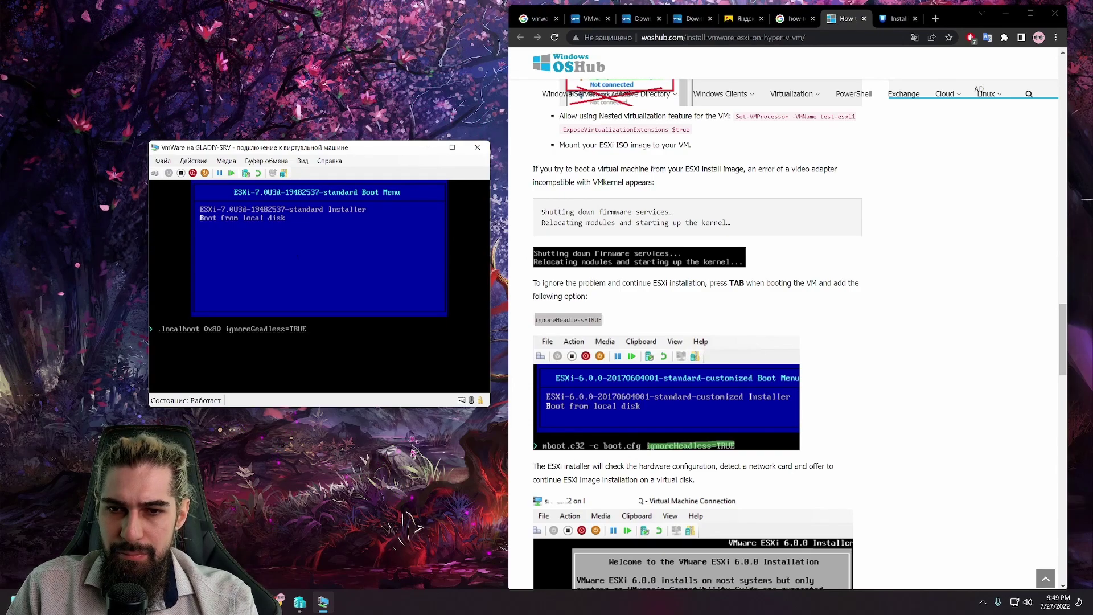
key("Return")
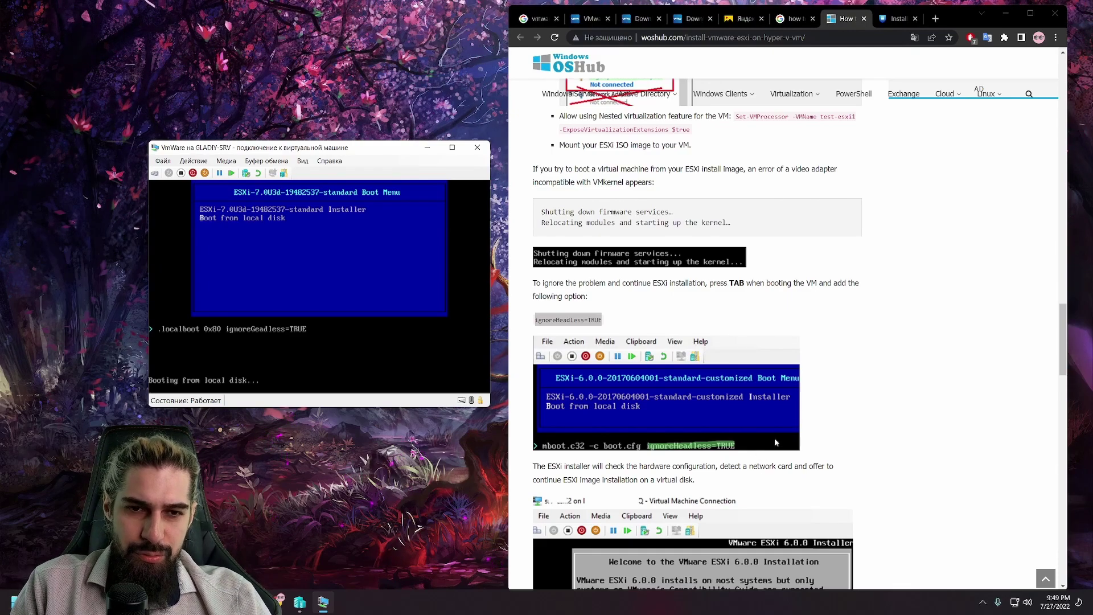
Step: Scroll through the woshub guide while the VM returns to the boot menu
scroll(779, 436, "down", 4)
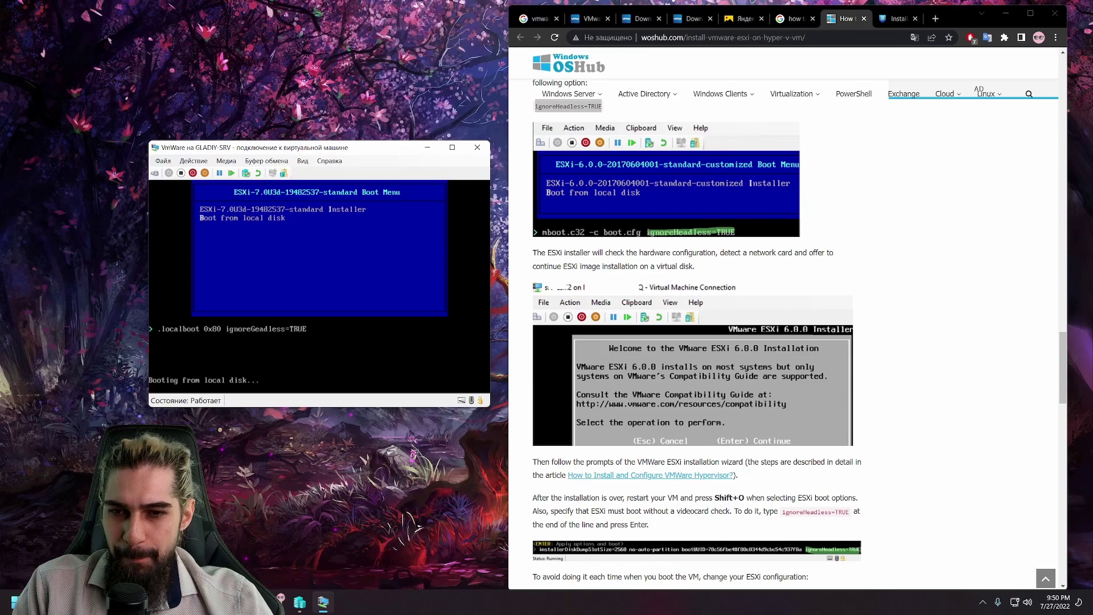
scroll(700, 328, "down", 2)
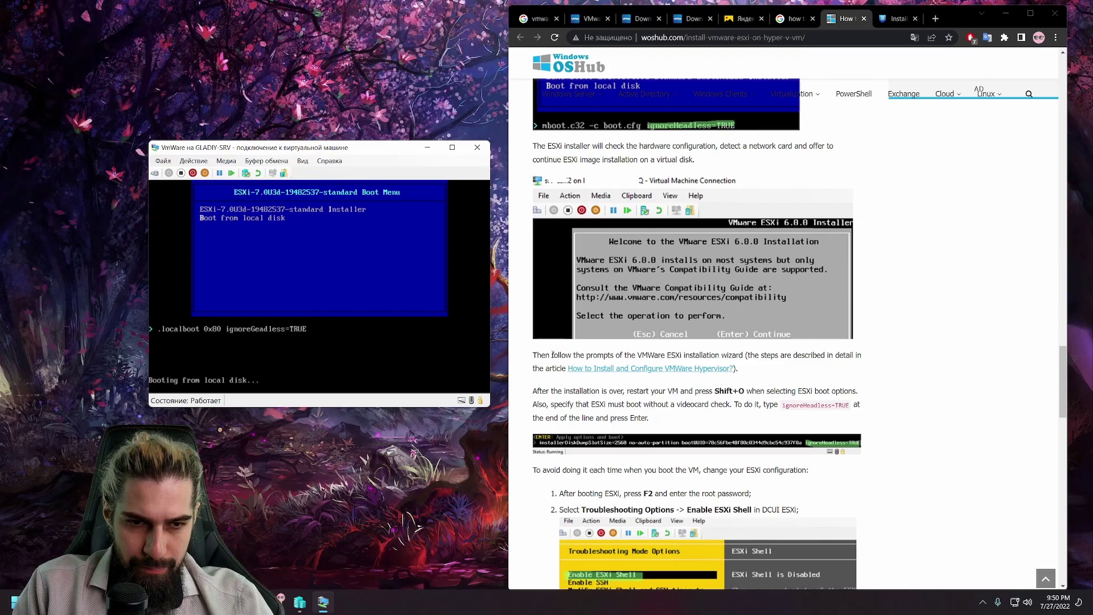
scroll(552, 355, "down", 3)
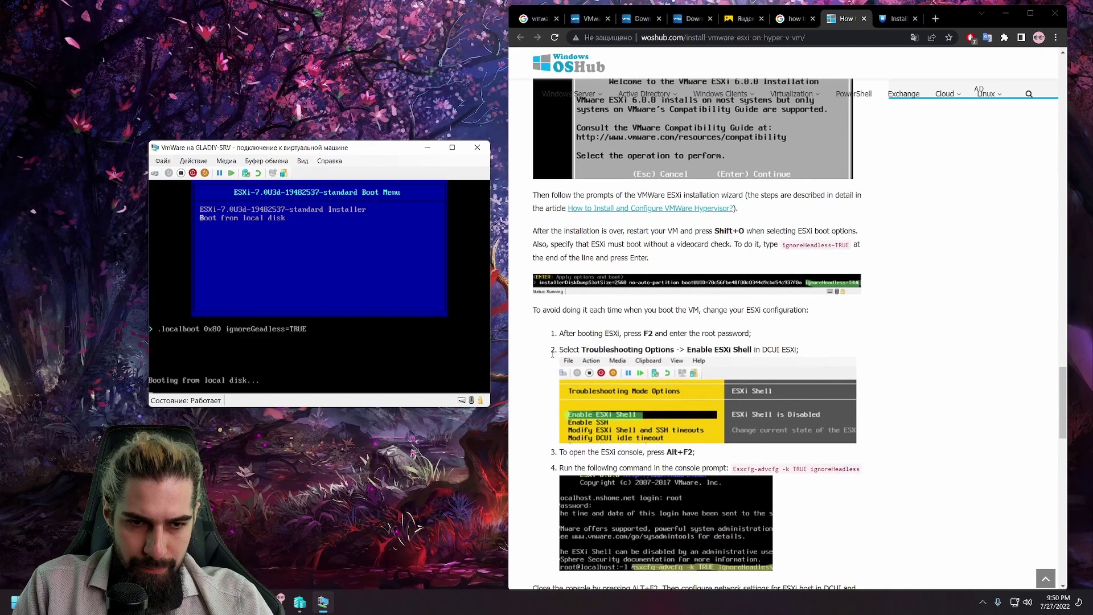
scroll(553, 355, "up", 4)
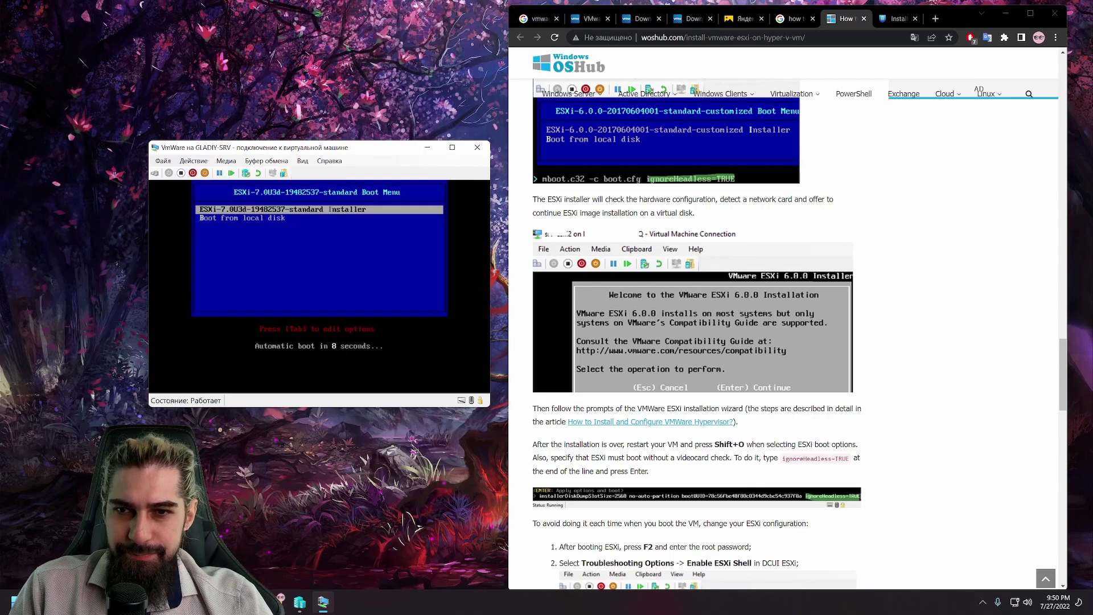
Step: Add ignoreHeadless=TRUE with Shift+O at the installer boot menu and boot the ESXi installer
key("shift+o")
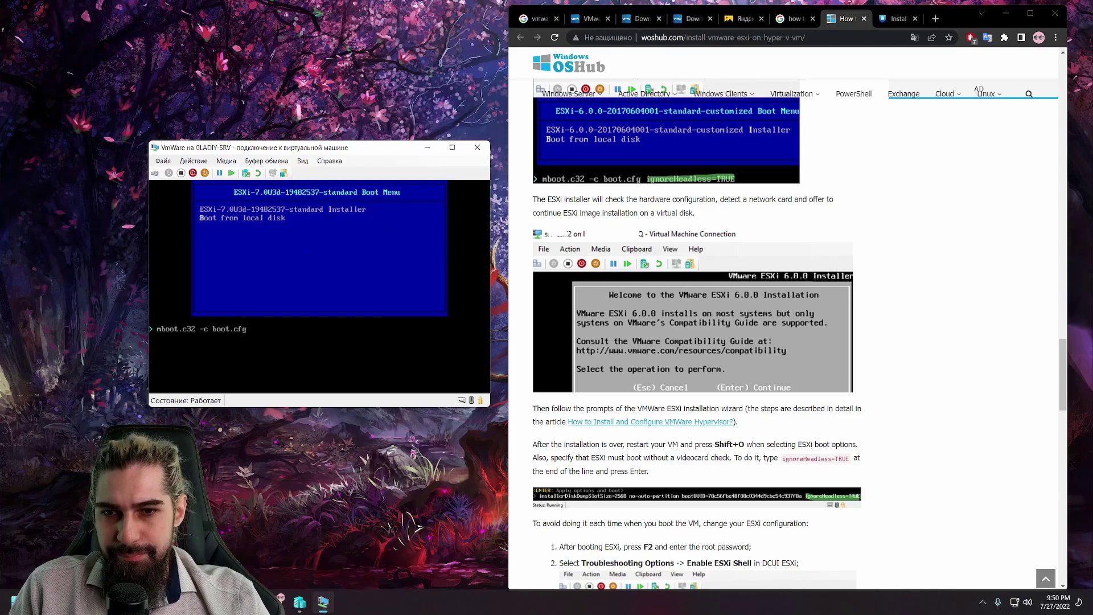
type("i")
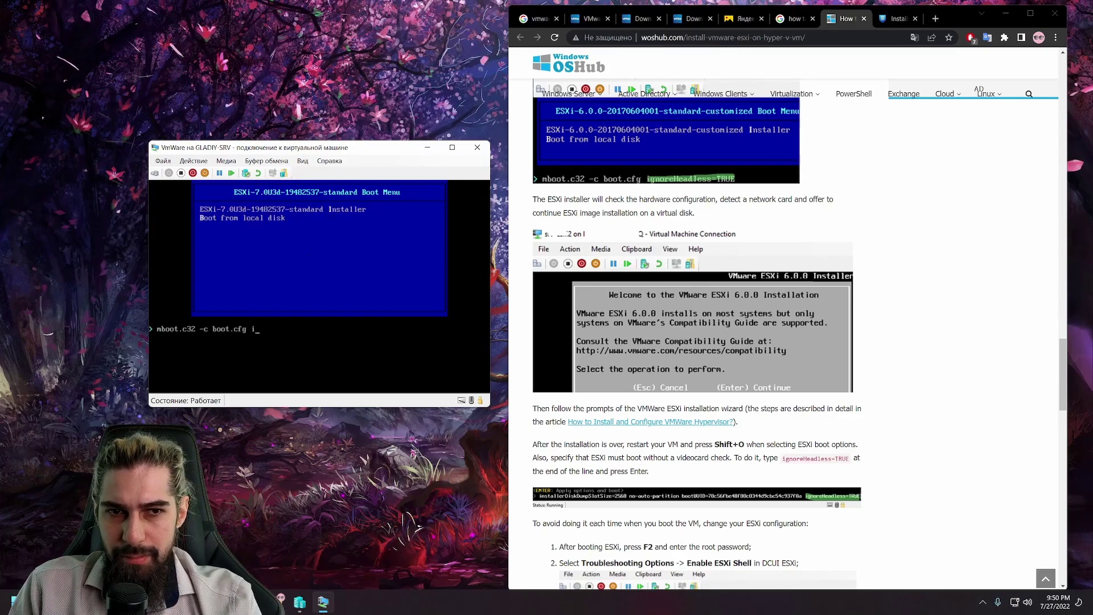
type("gnore")
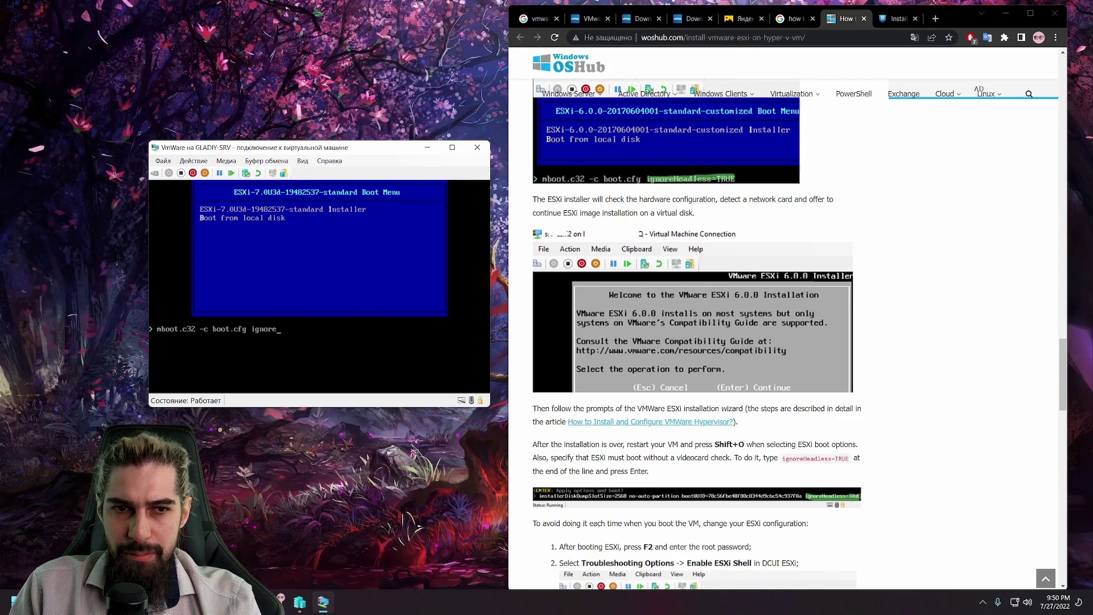
type("H")
type("ead")
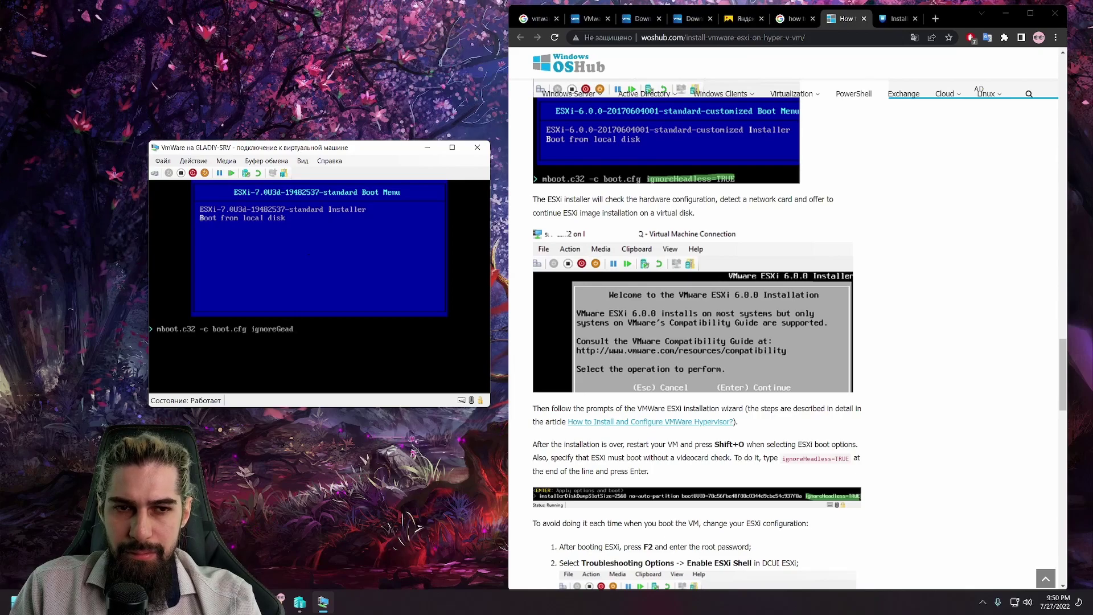
type("less=T")
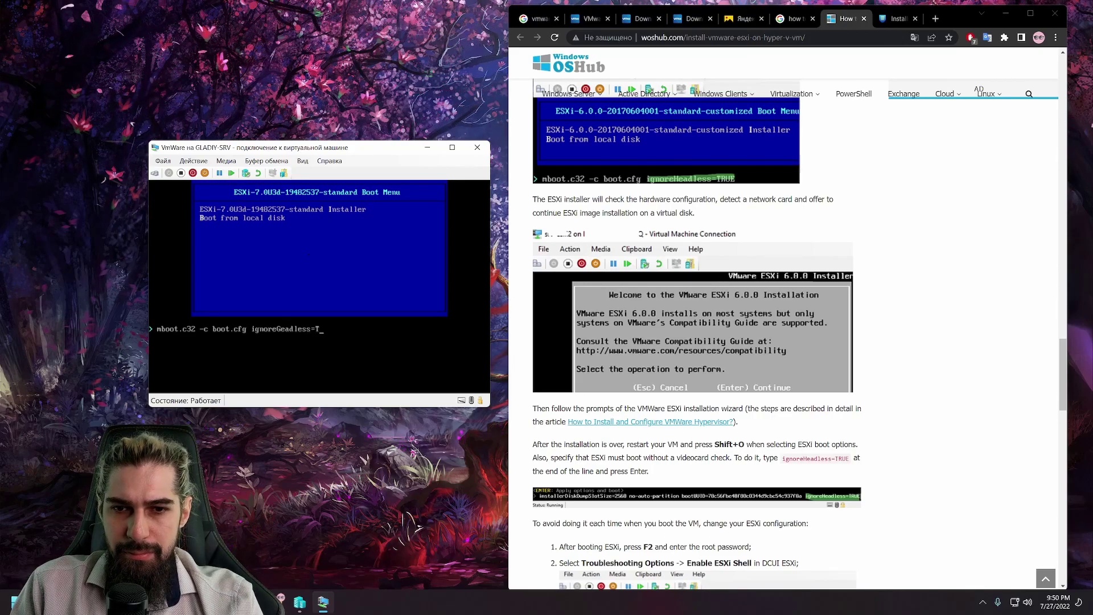
type("RUE")
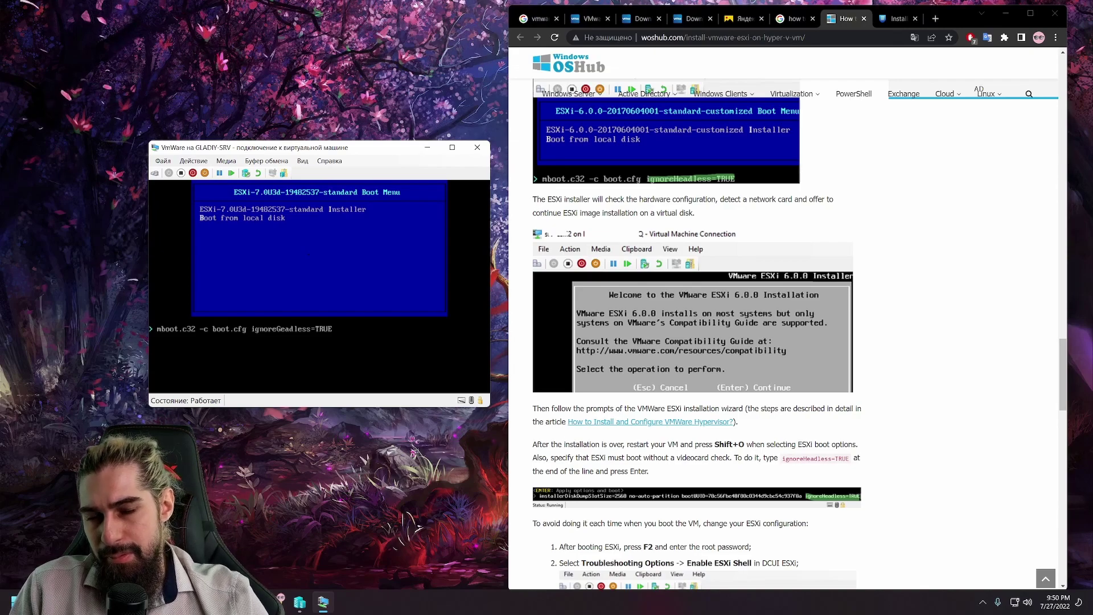
key("Return")
left_click_drag(393, 147, 310, 66)
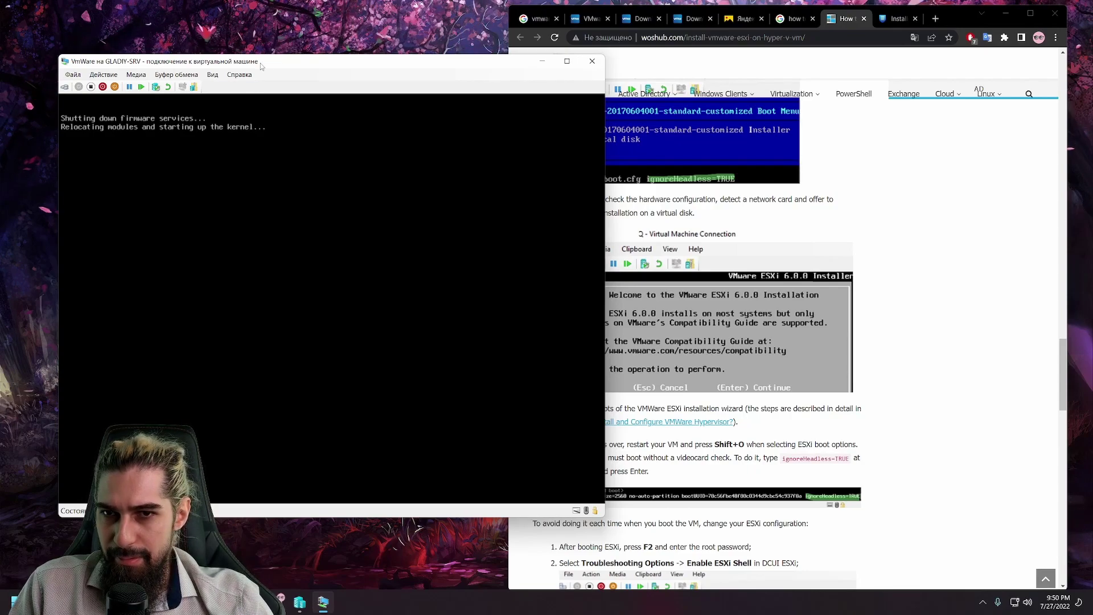
Step: Append ignoreHeadless=TRUE to the mboot.c32 line, correcting a stray character, and boot ESXi 7.0.3
mouse_move(272, 61)
left_mouse_down()
mouse_move(228, 43)
mouse_move(270, 73)
left_mouse_up()
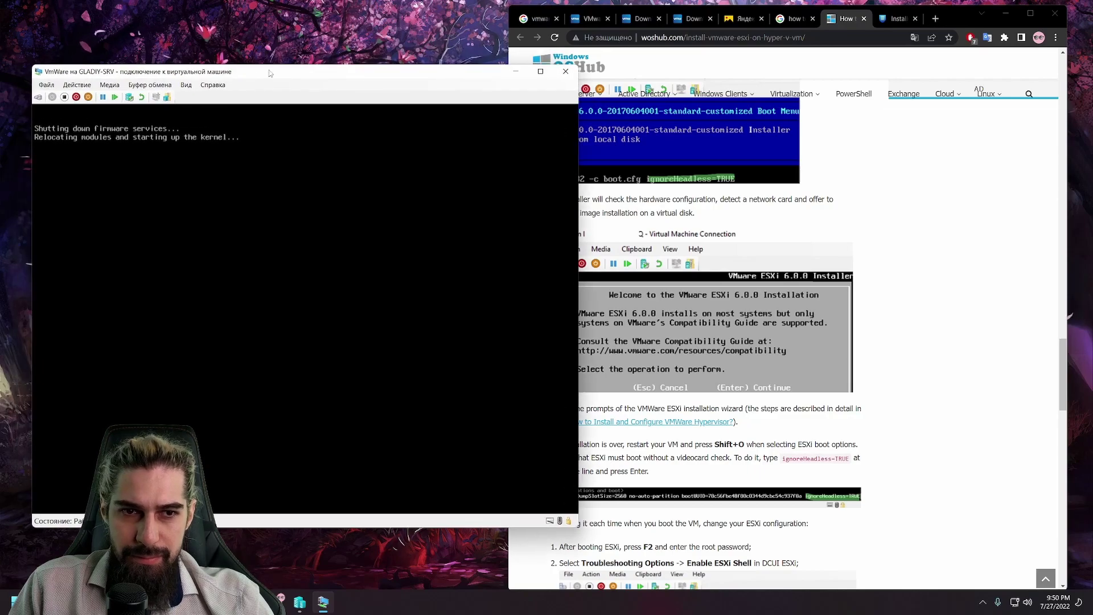
left_click_drag(967, 13, 1021, 10)
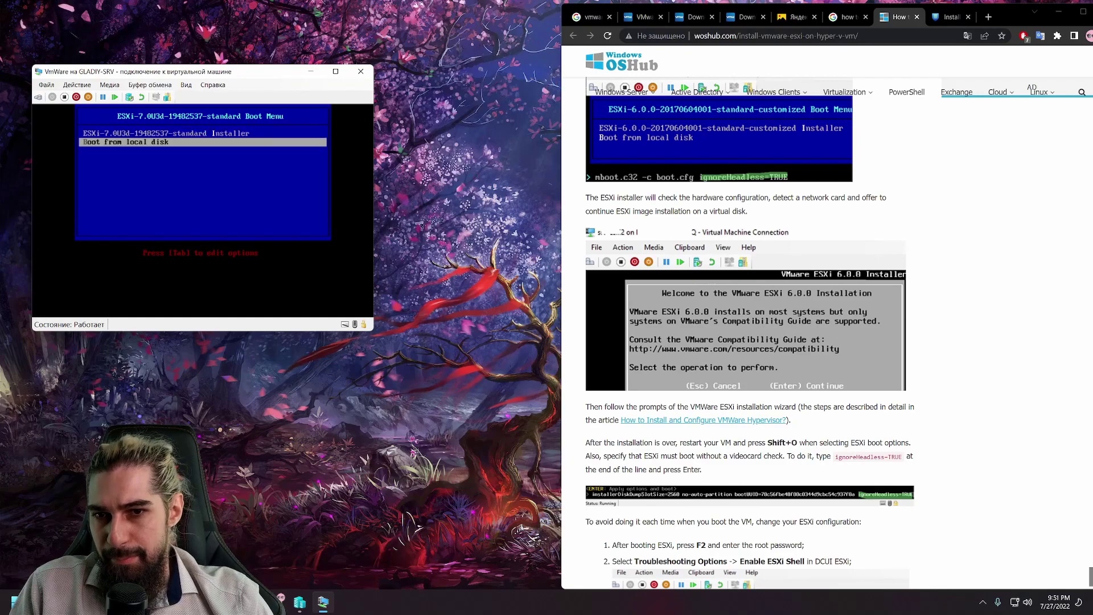
key("shift+o")
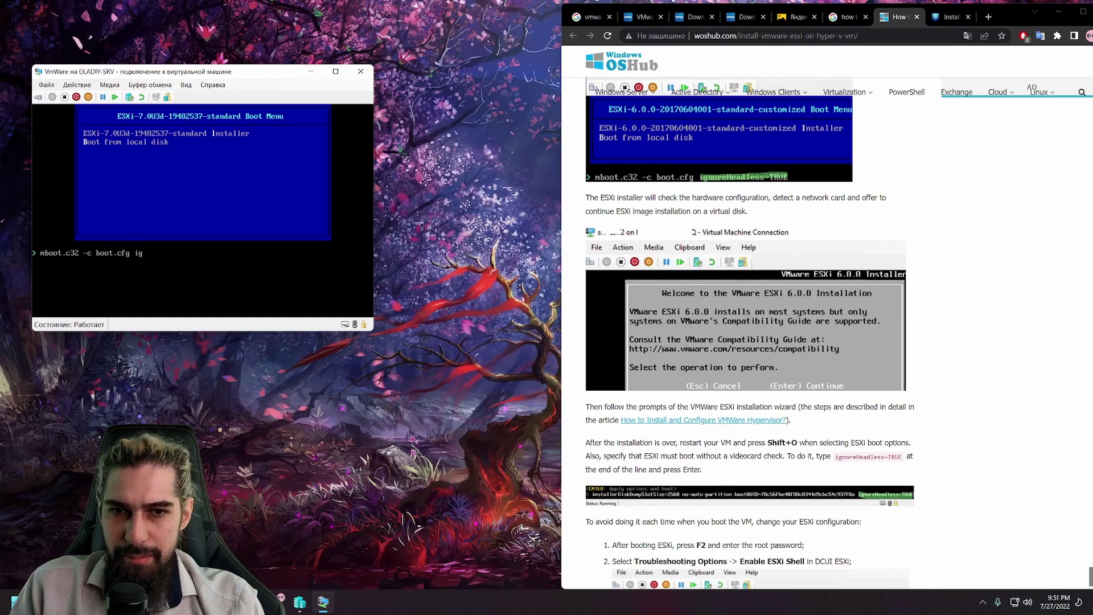
type("ignoreGHeadless")
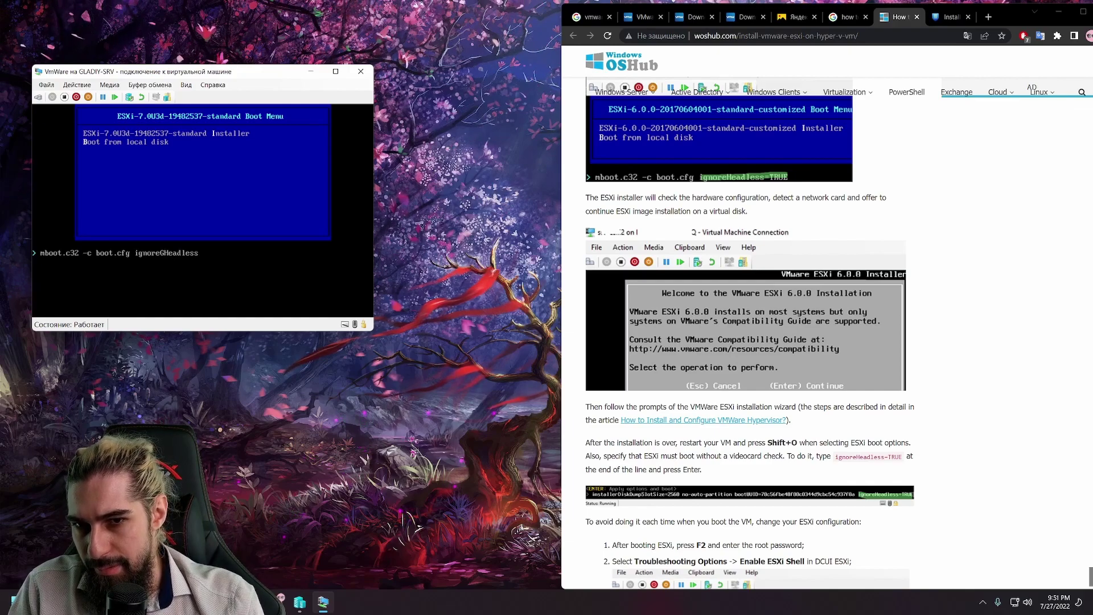
key("BackSpace")
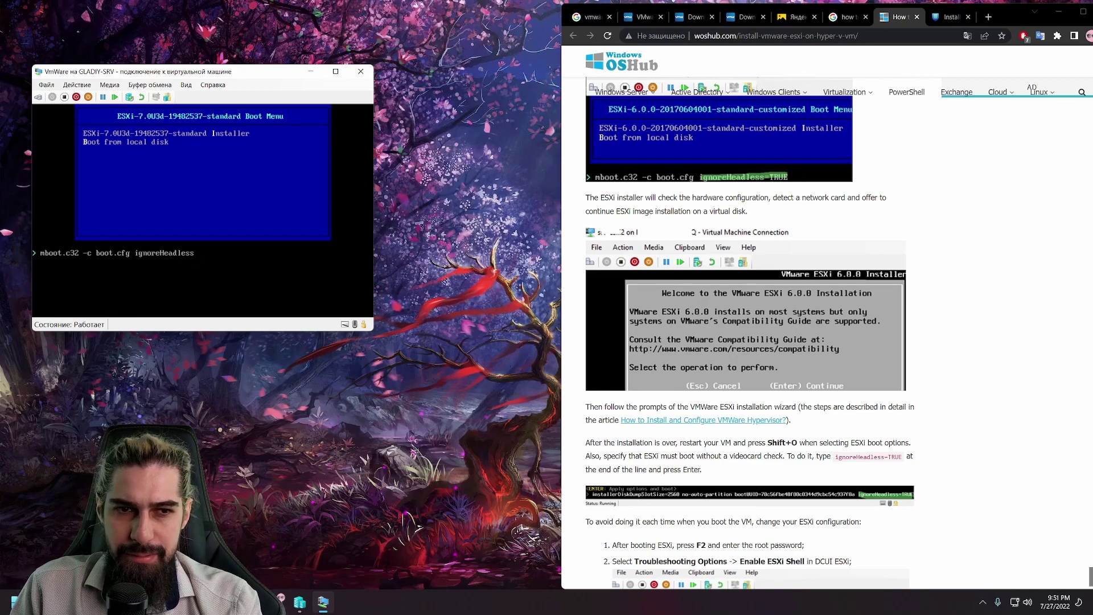
type("=TRUE")
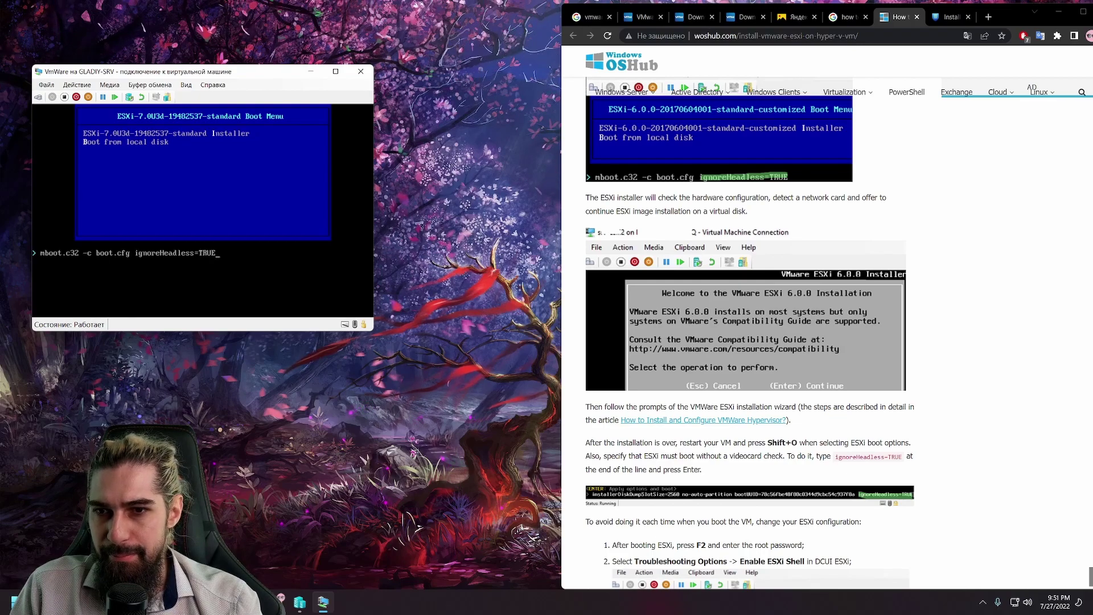
key("Return")
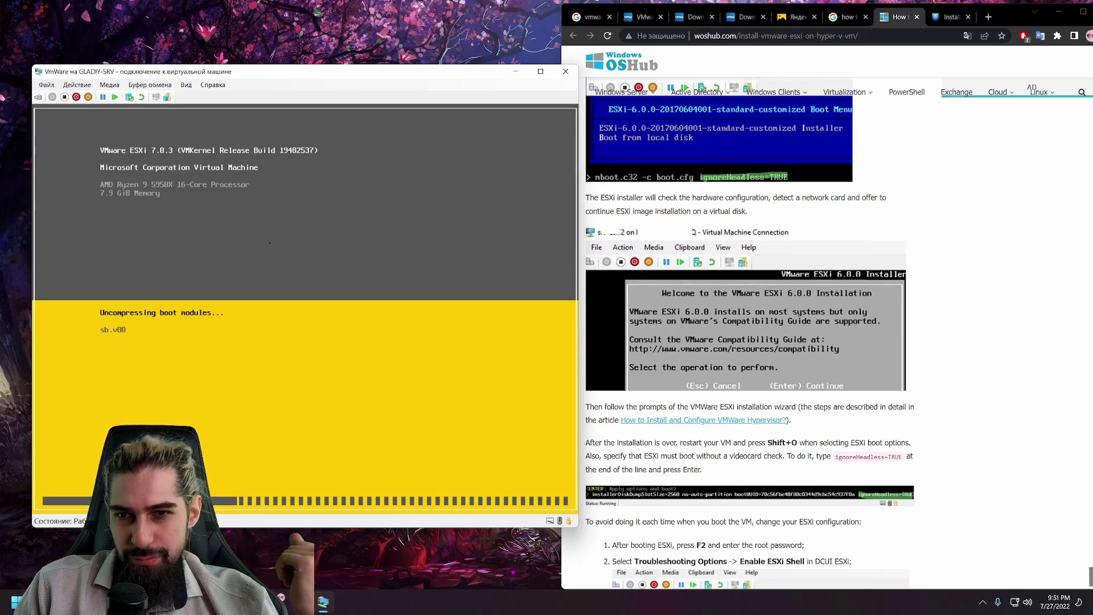
Step: Google 'proxmox download', open the Proxmox downloads result in a background tab, and close the ad tab
left_click(988, 18)
type("proxm")
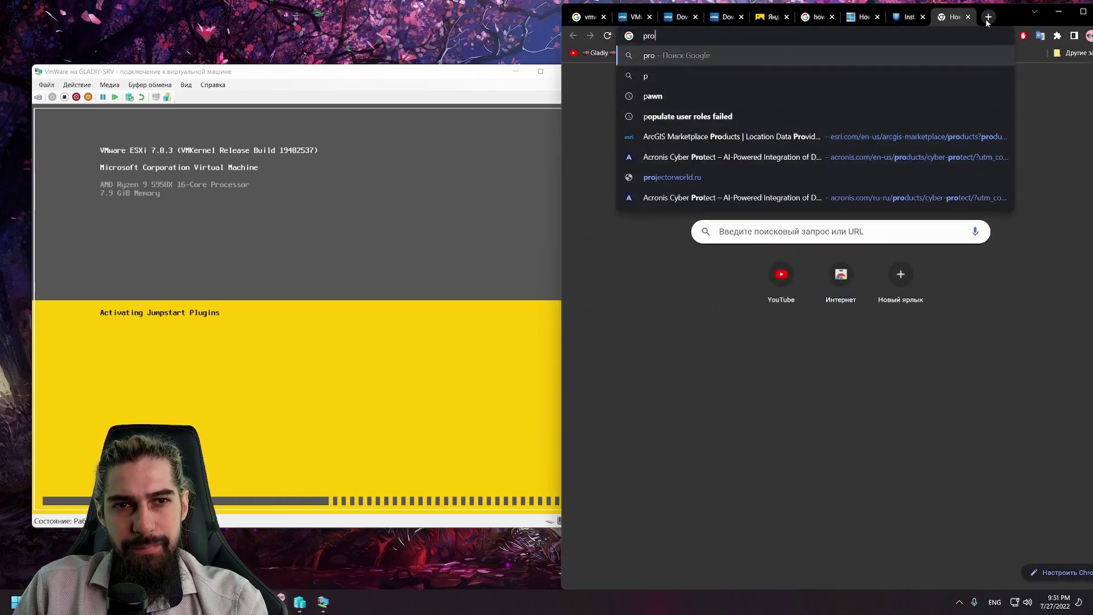
type("download")
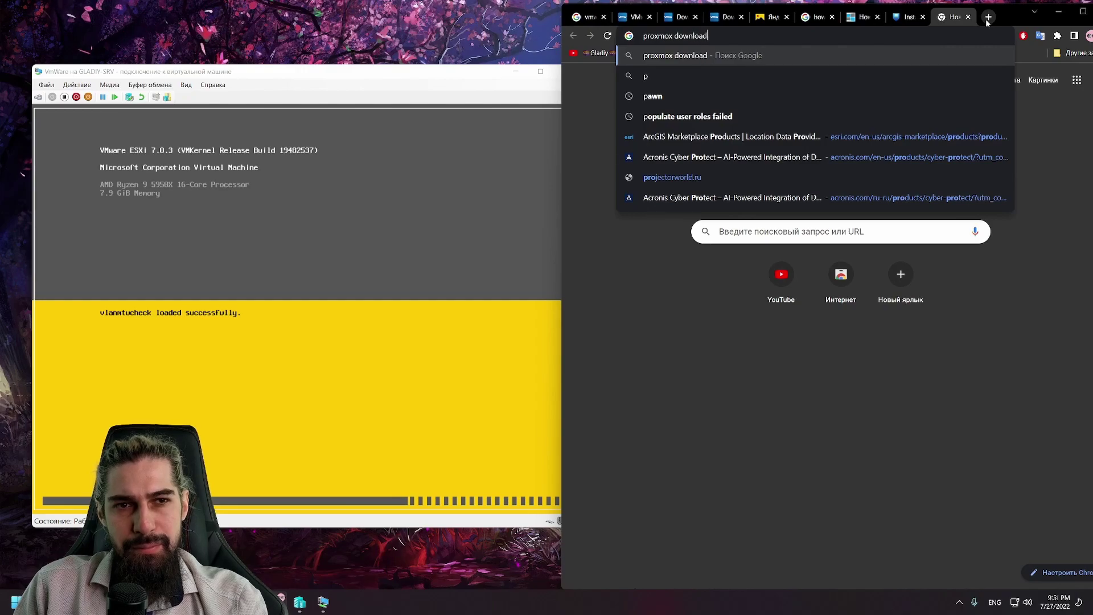
key("Return")
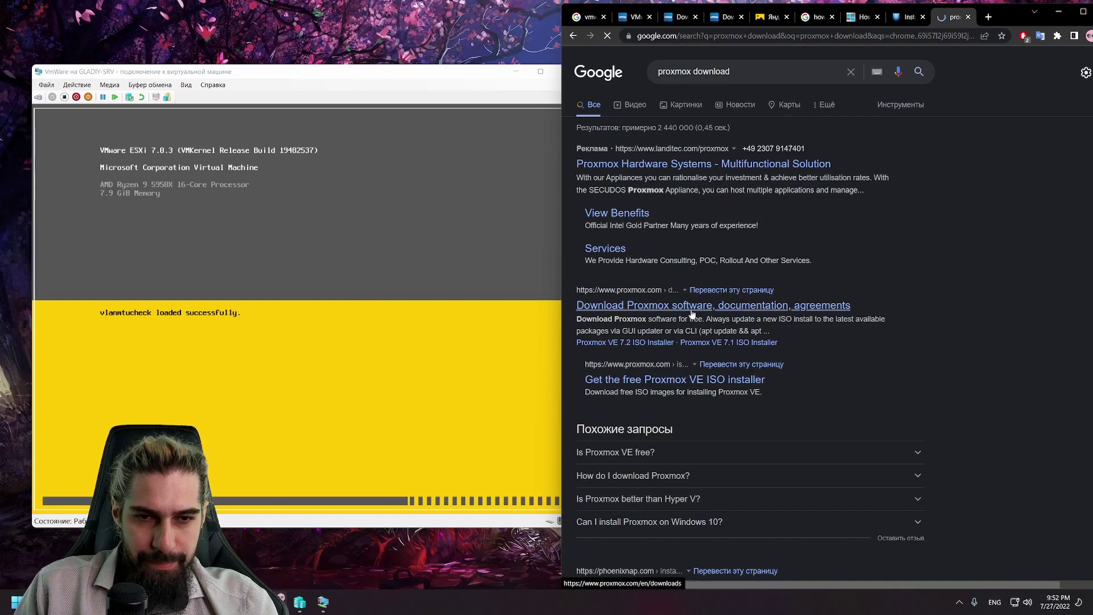
middle_click(664, 173)
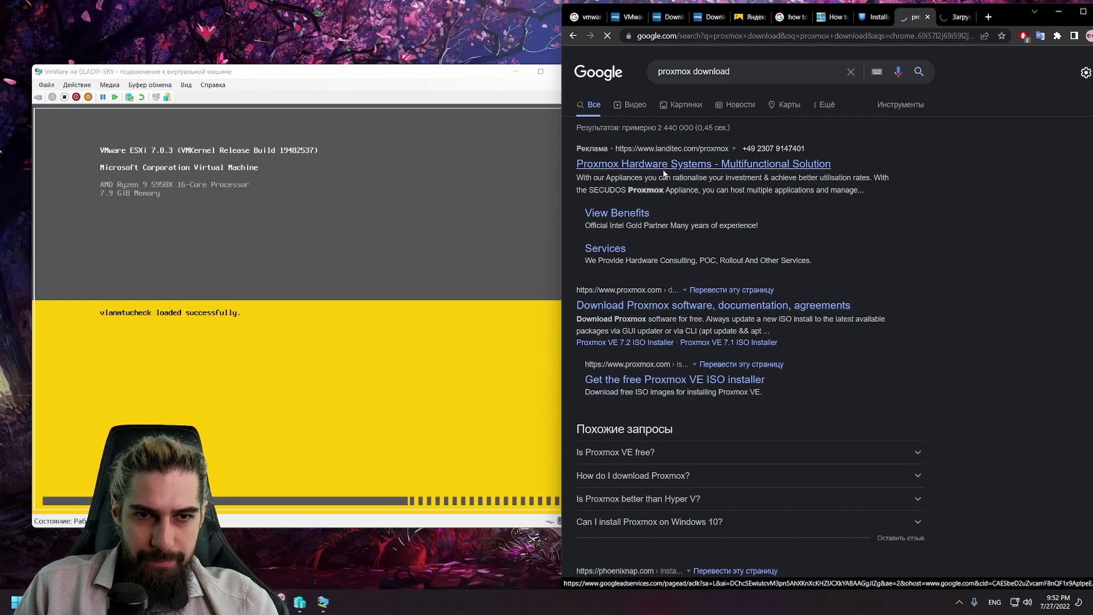
middle_click(684, 298)
left_click(928, 18)
left_click(931, 18)
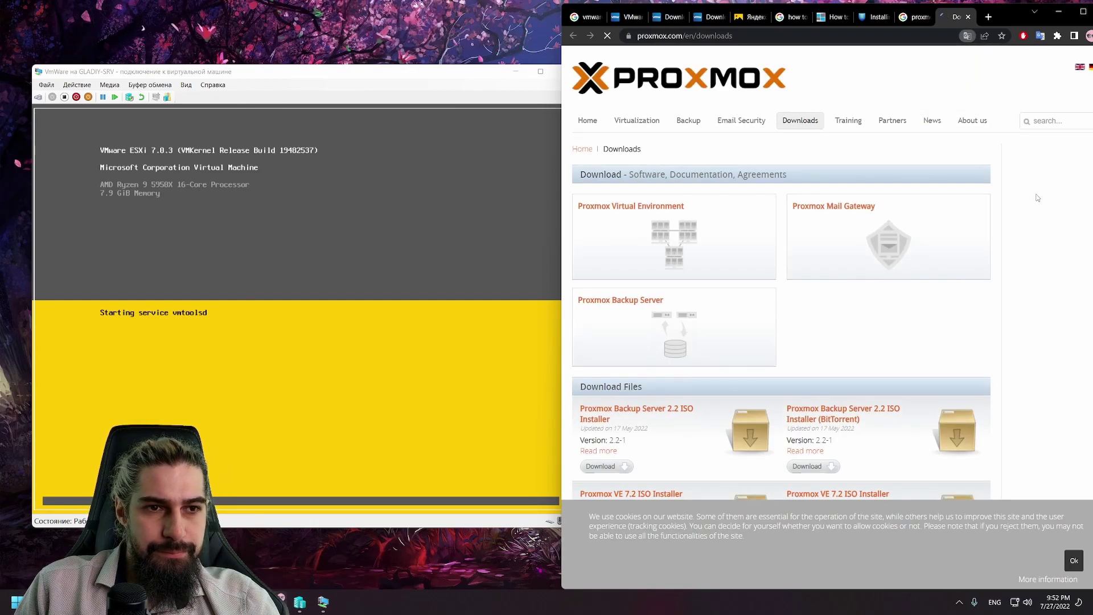
Step: Download the Proxmox VE 7.2 ISO Installer BitTorrent file from proxmox.com/en/downloads
scroll(800, 222, "down", 2)
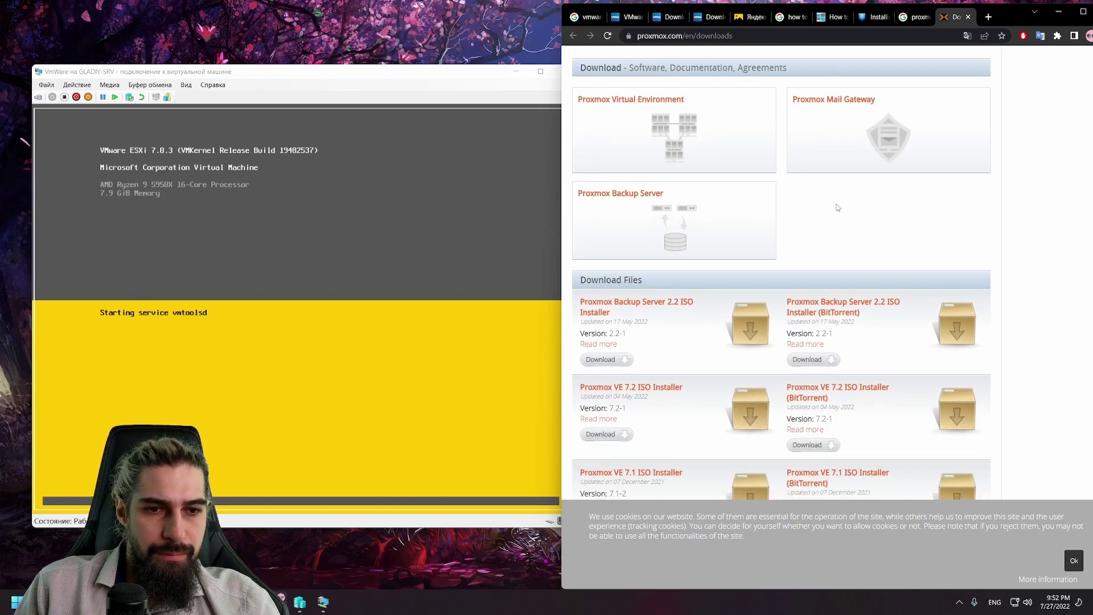
scroll(838, 208, "down", 1)
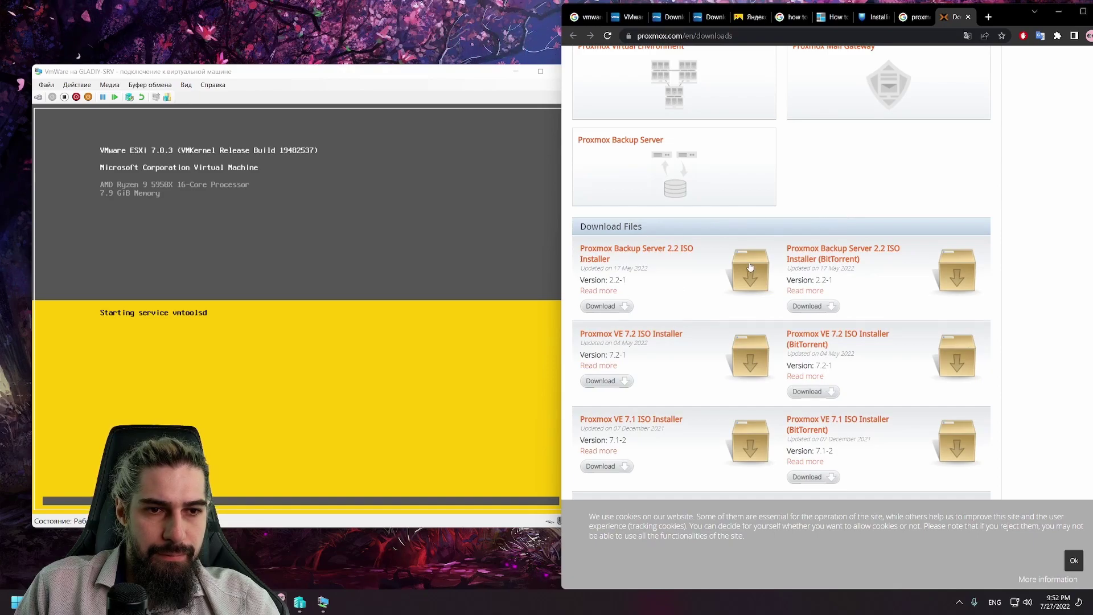
scroll(750, 266, "down", 1)
scroll(750, 266, "down", 1)
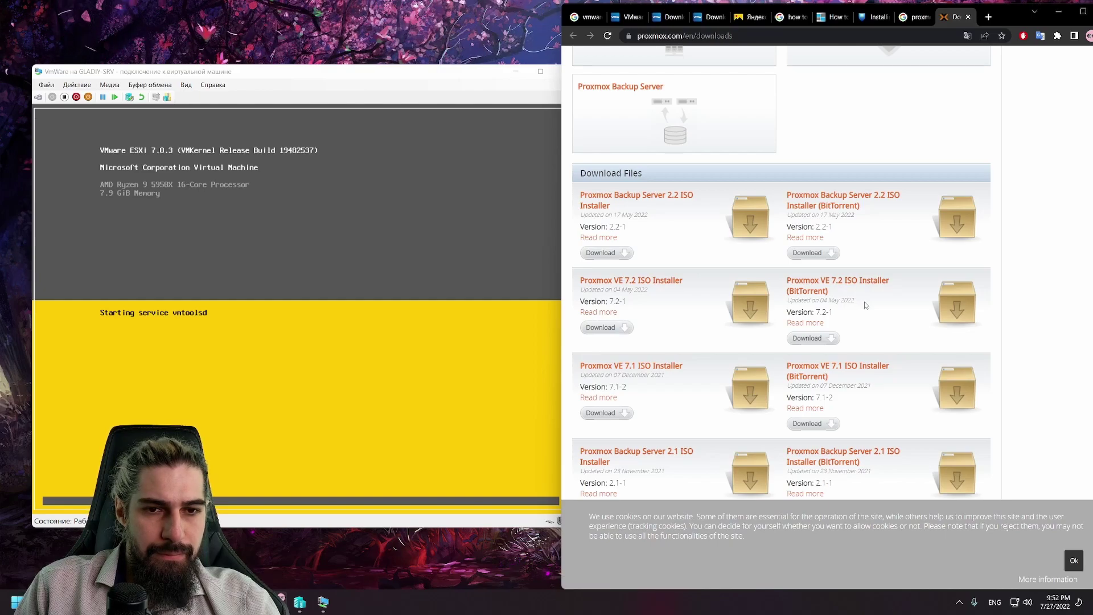
left_click(819, 340)
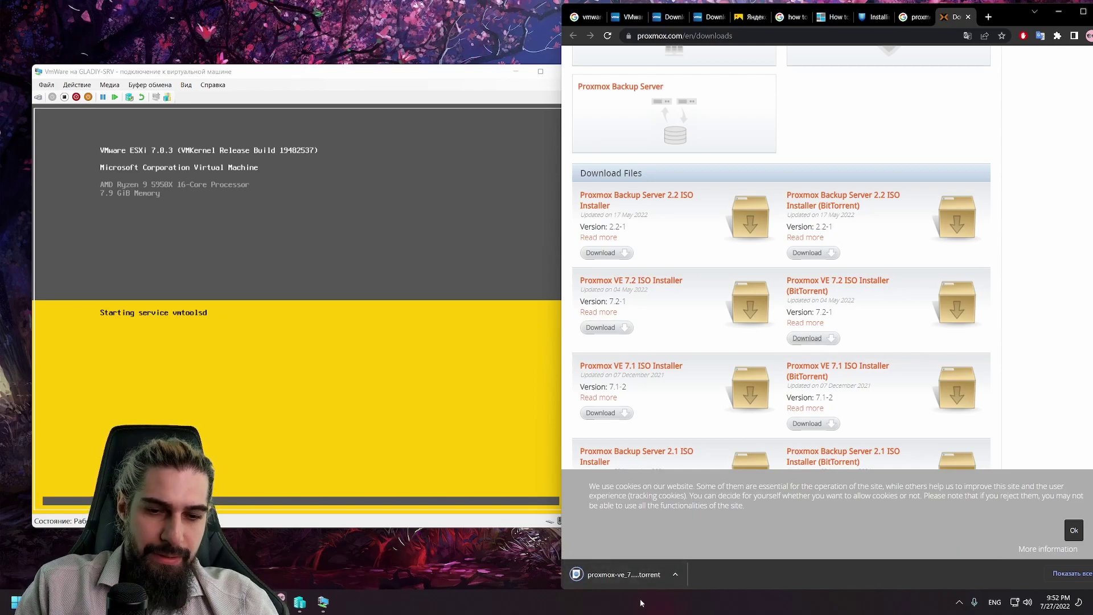
Step: Add the downloaded proxmox-ve_7.2-1.iso torrent to qBittorrent, then minimise the client
left_click(623, 574)
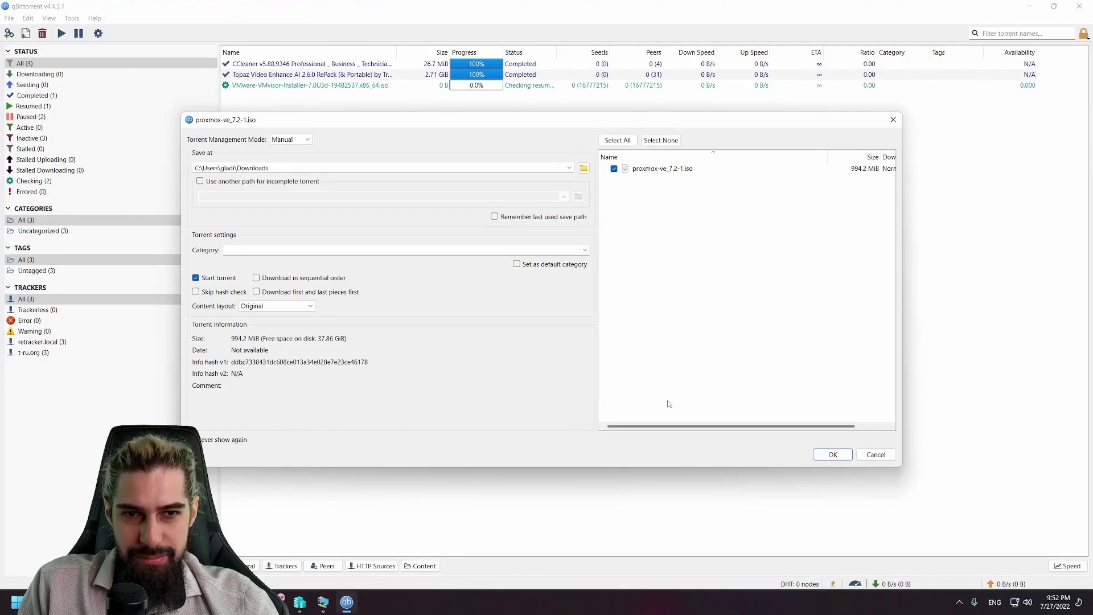
left_click(823, 455)
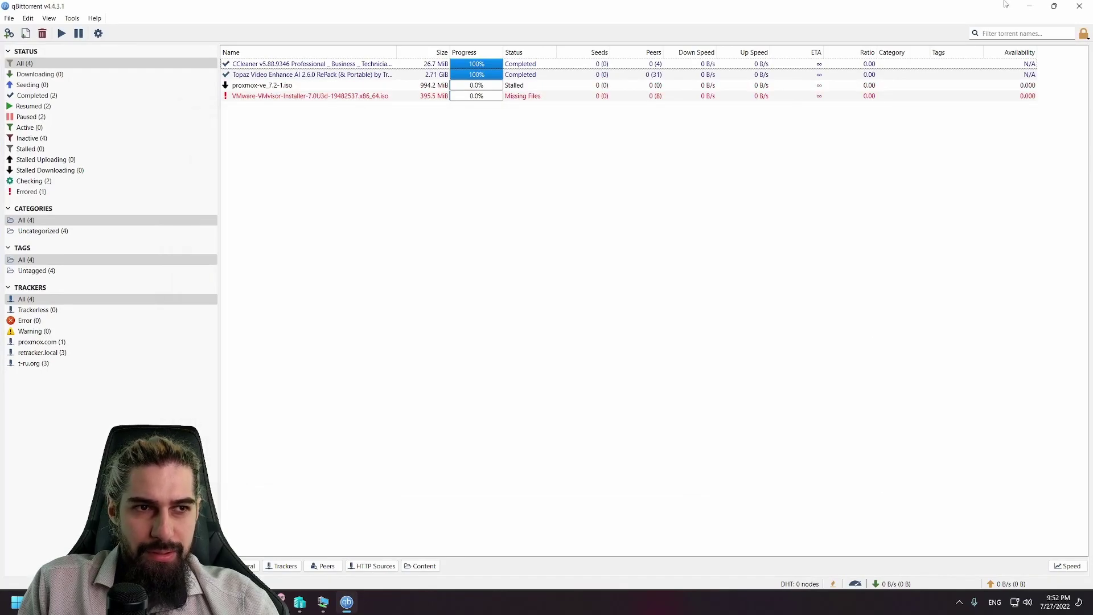
left_click(1030, 6)
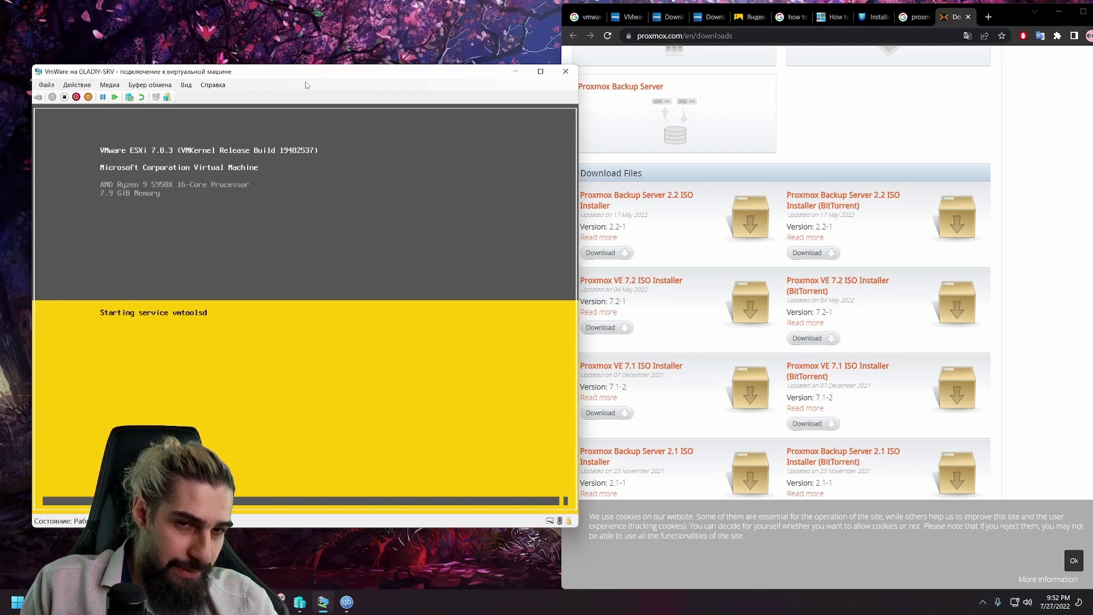
Step: Search Yandex Images for 'proxmox' and view the handyhost.ru Proxmox interface screenshot full-screen
scroll(740, 256, "up", 4)
left_click(752, 17)
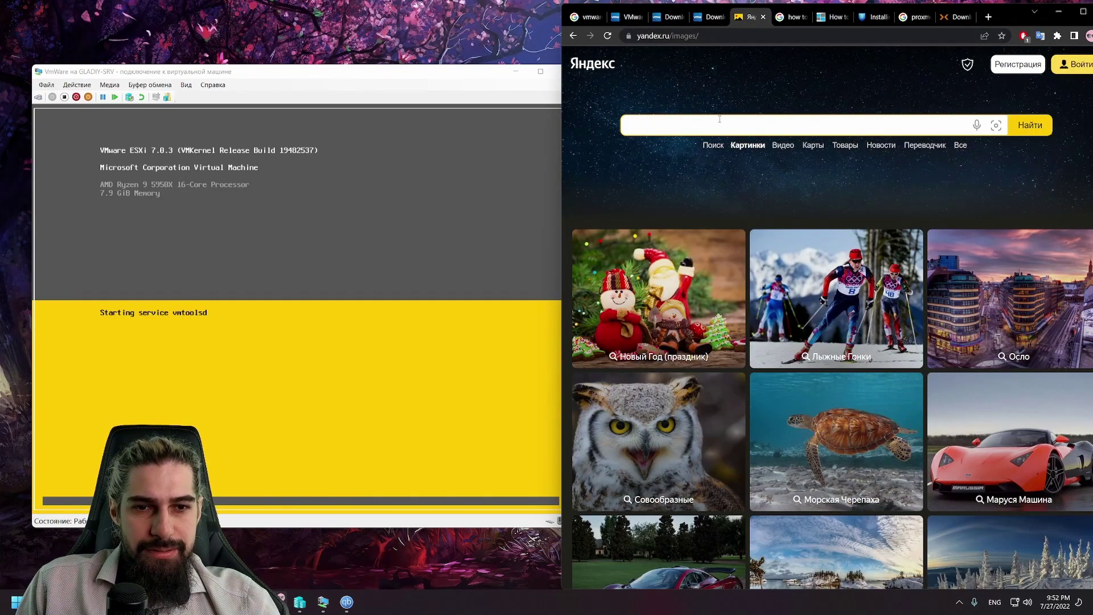
left_click(719, 119)
type("prox")
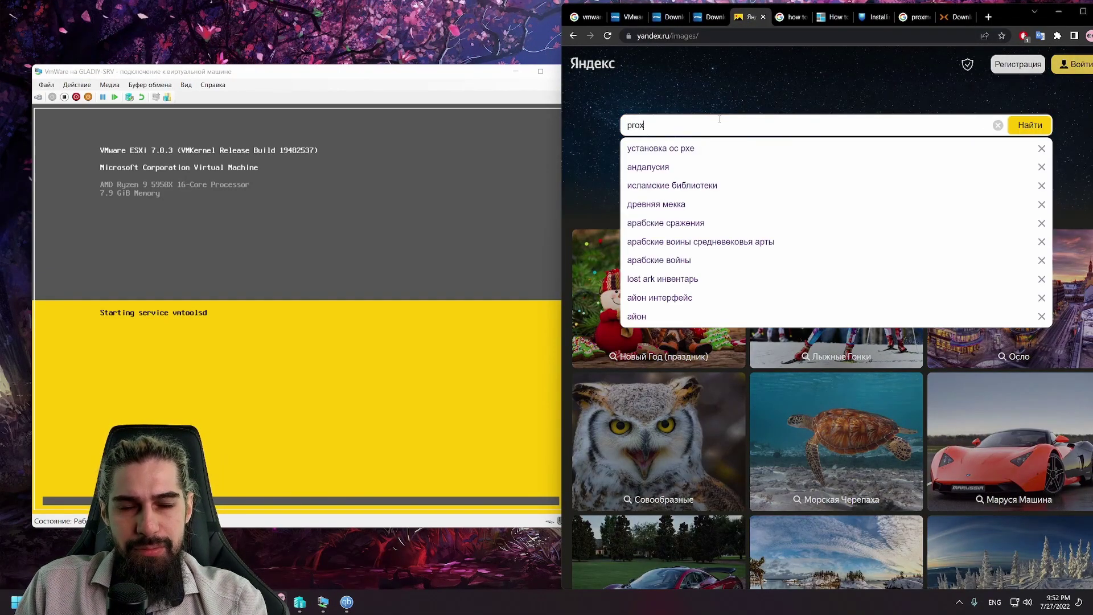
type("mox")
key("Return")
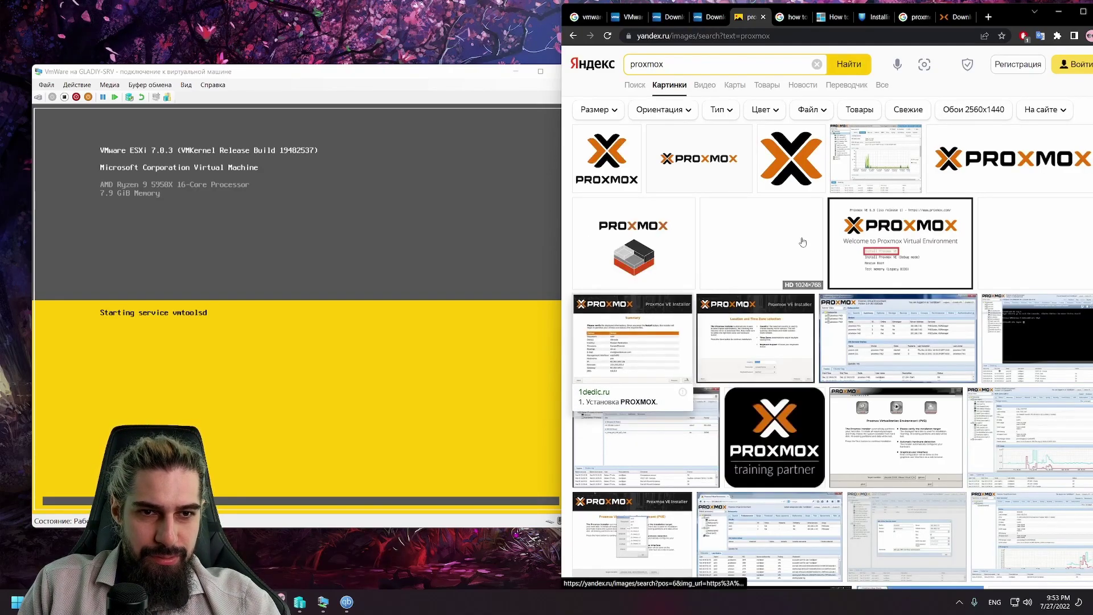
left_click(771, 357)
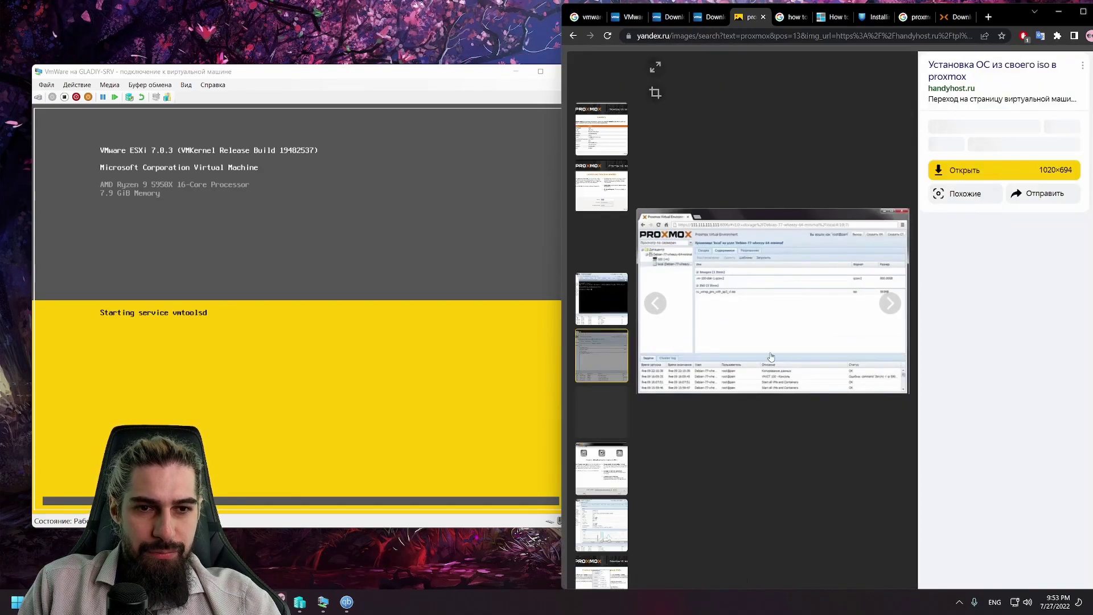
left_click(656, 67)
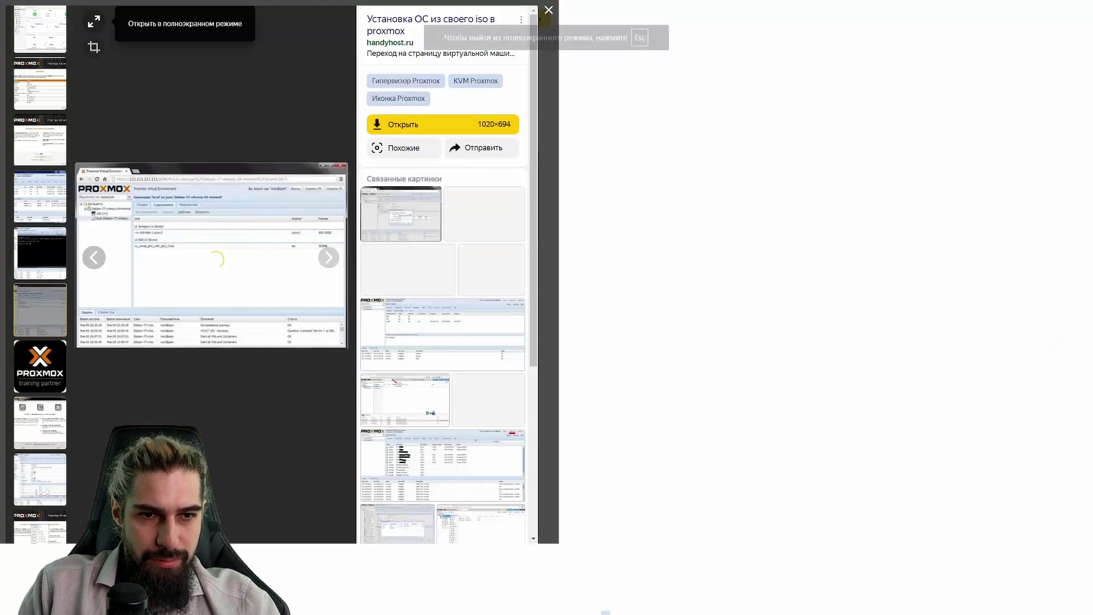
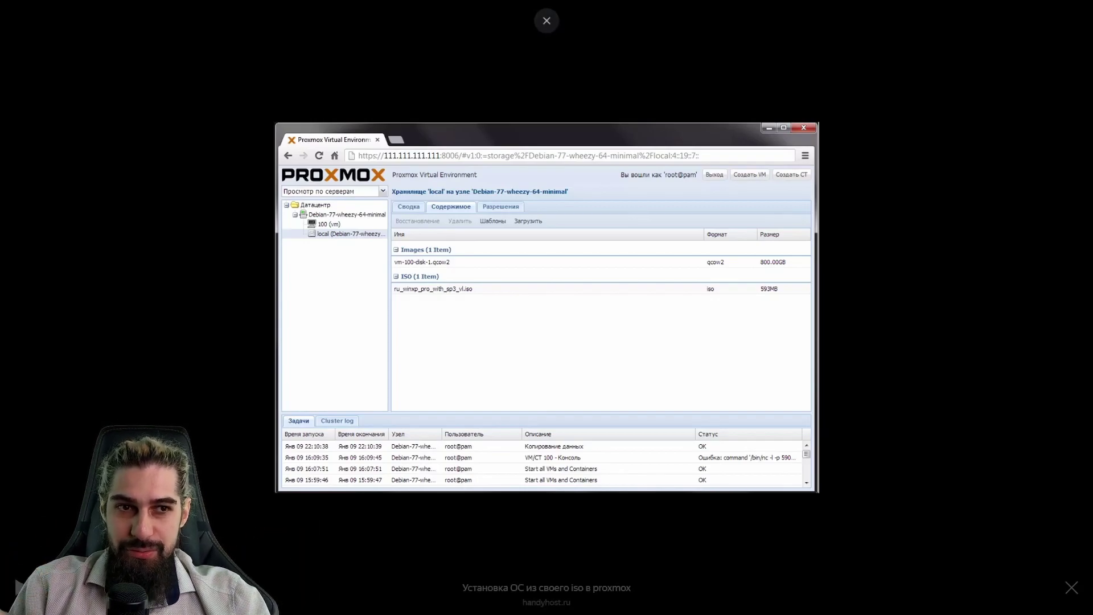
Step: Check the DC machine in Hyper-V Manager, then minimize it to reveal the ESXi installer console
left_click(547, 37)
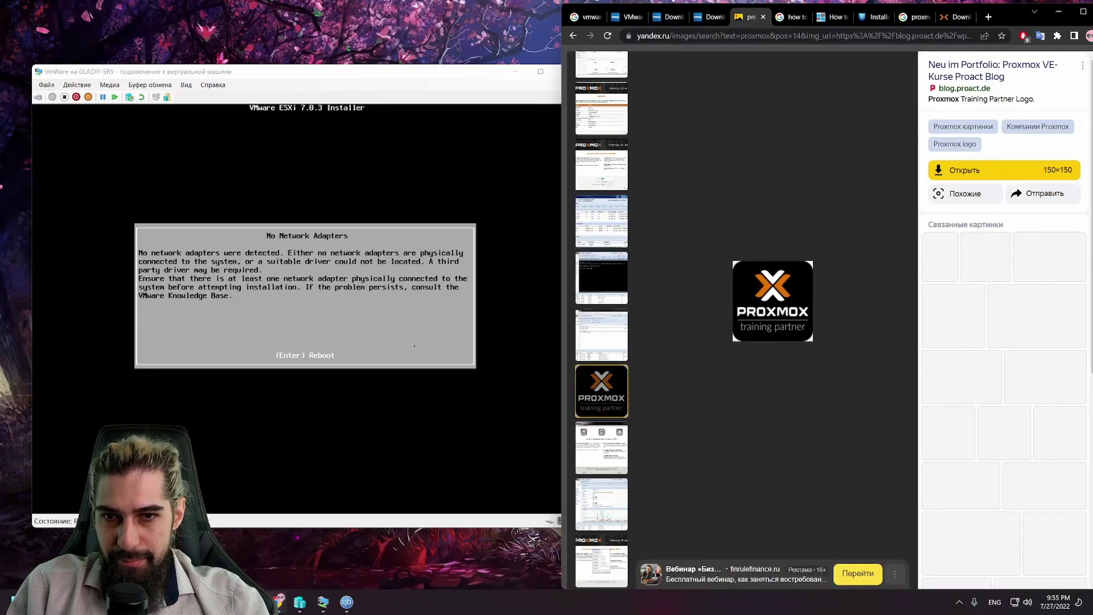
left_click(286, 608)
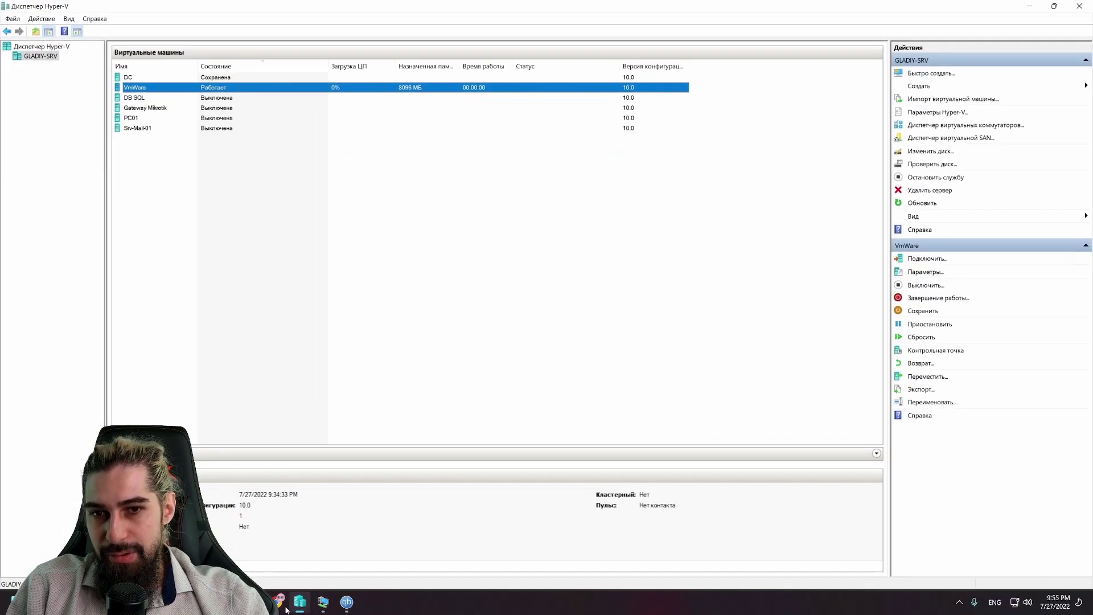
key("super")
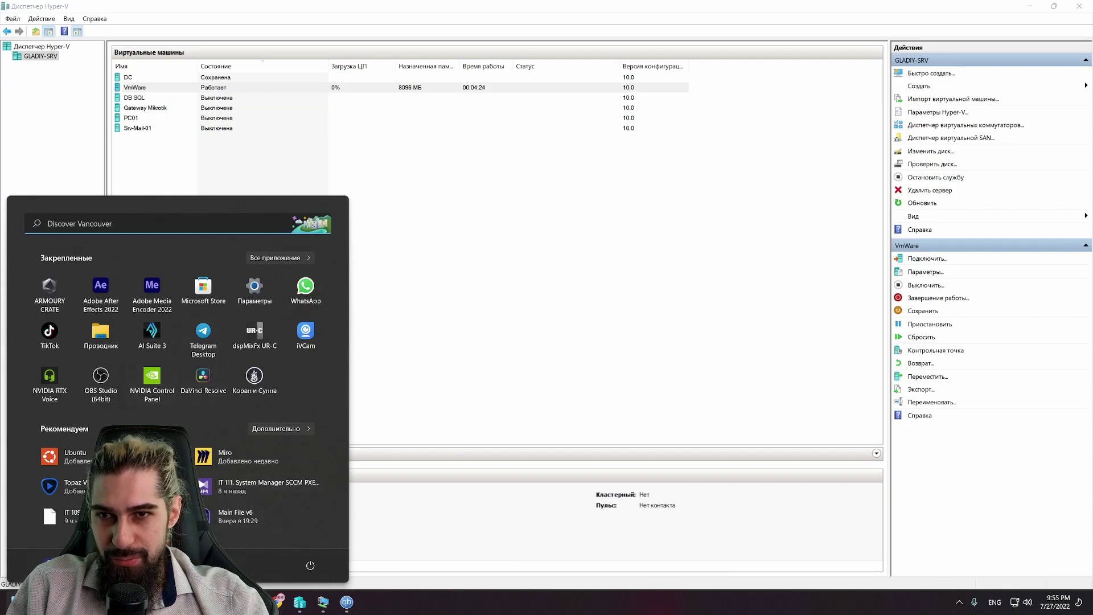
key("Escape")
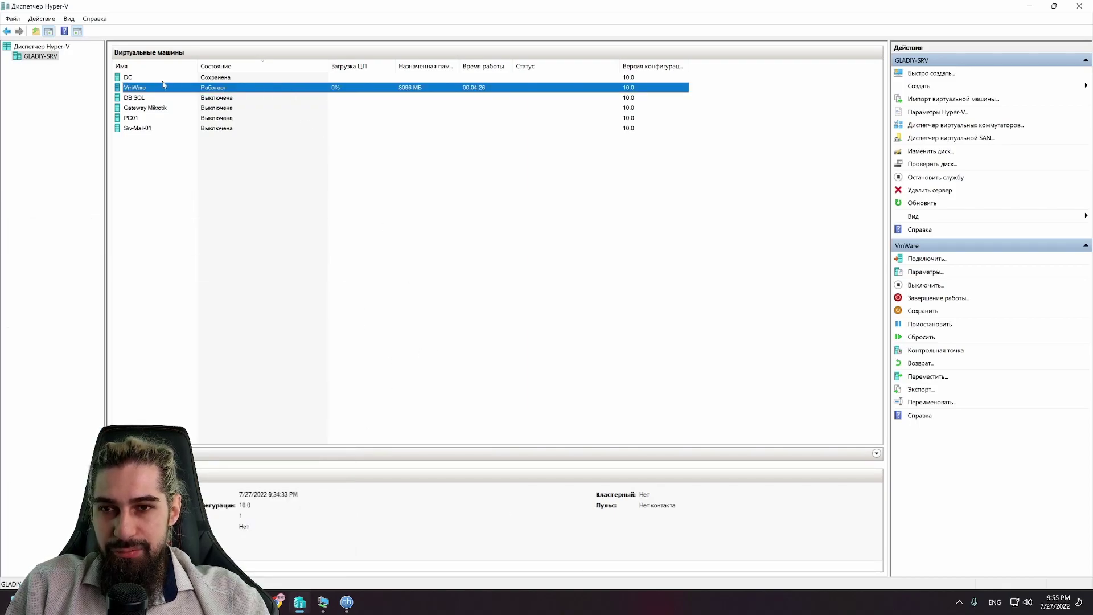
left_click(153, 78)
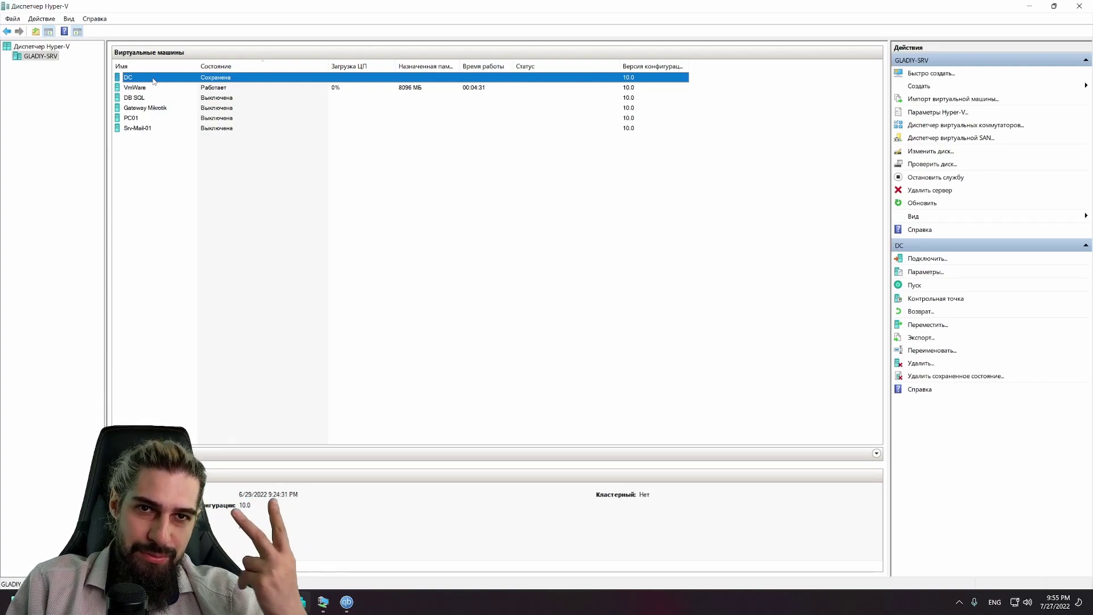
left_click(1030, 7)
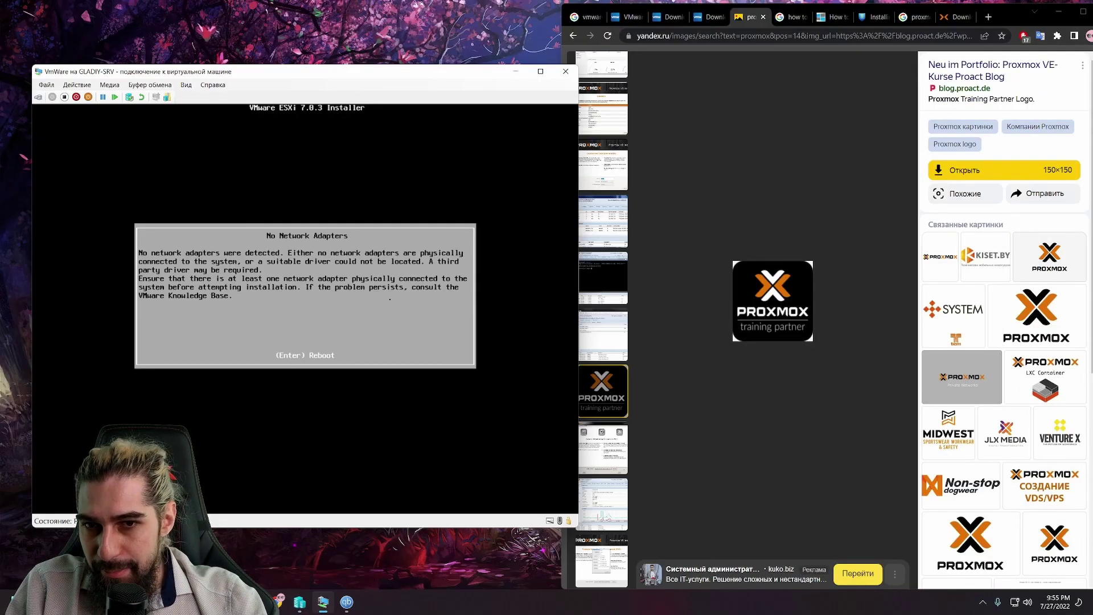
Step: Cancel the ESXi installation at the No Network Adapters screen and confirm with F11 to reboot
key("Escape")
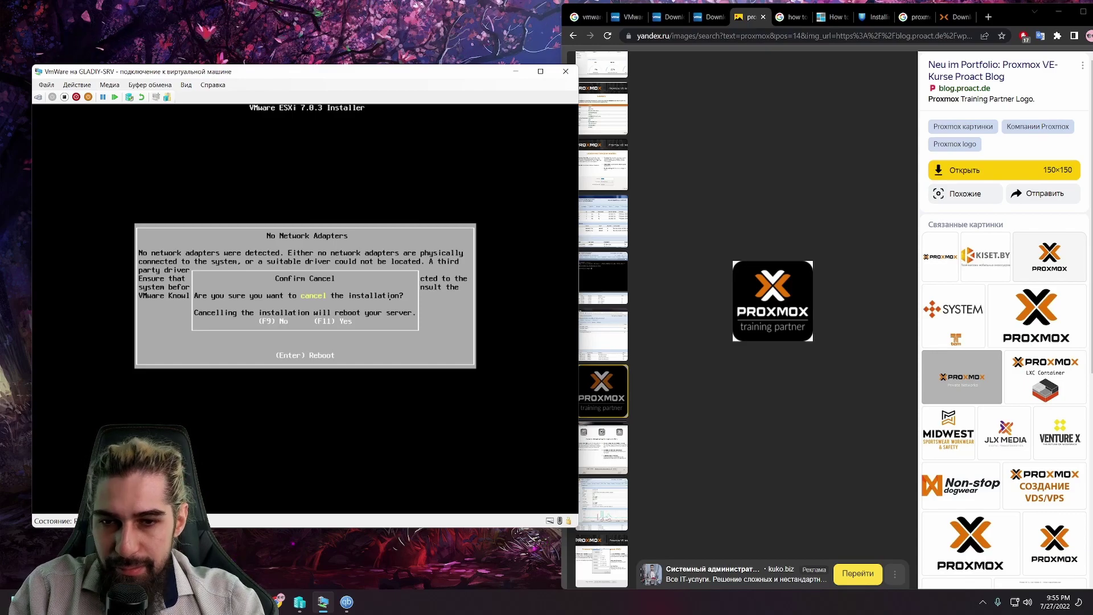
key("F9")
key("Escape")
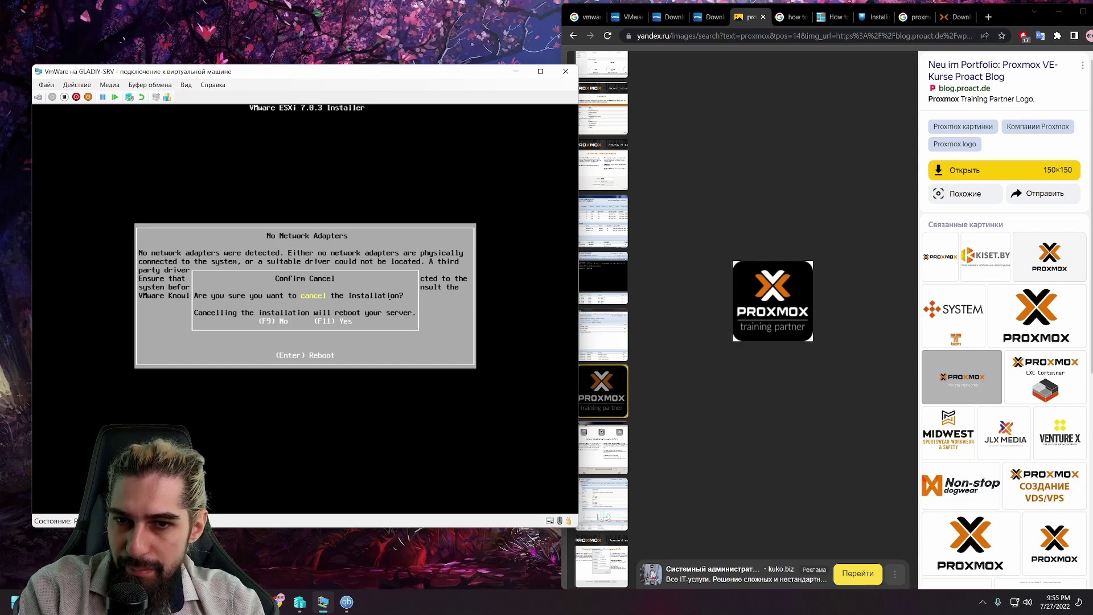
key("F11")
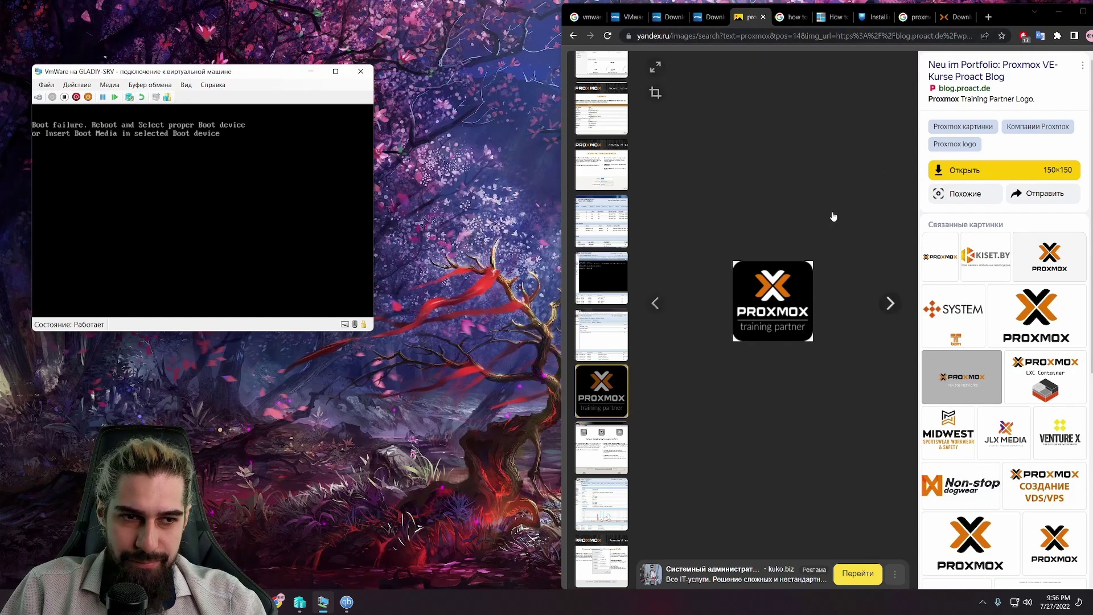
Step: Close the VM connection window and return the maximized browser to the image results grid
scroll(788, 239, "up", 3)
scroll(761, 227, "down", 2)
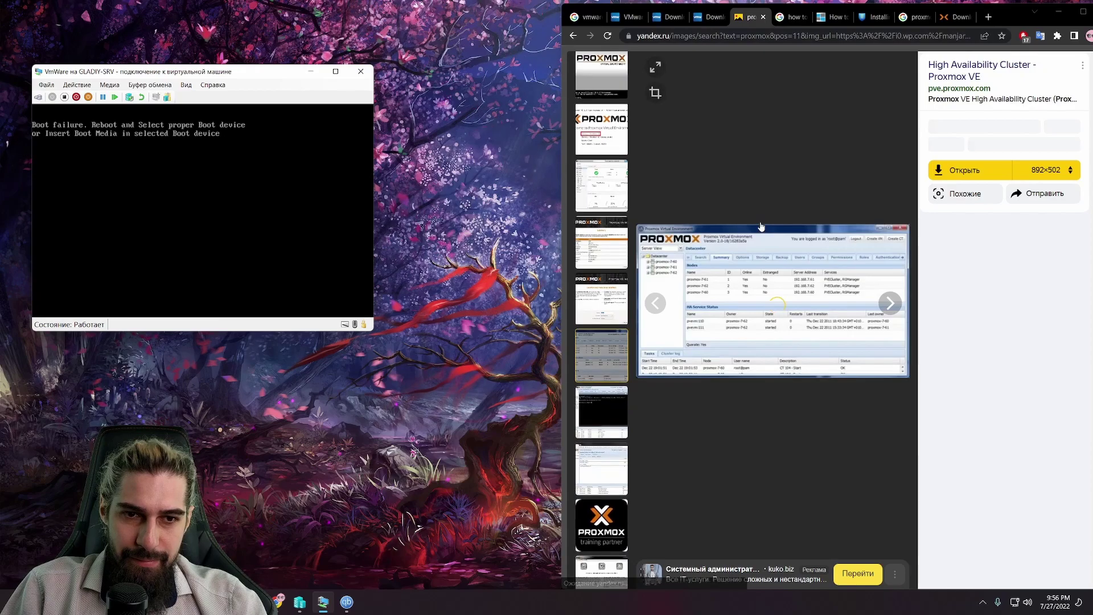
scroll(762, 227, "up", 5)
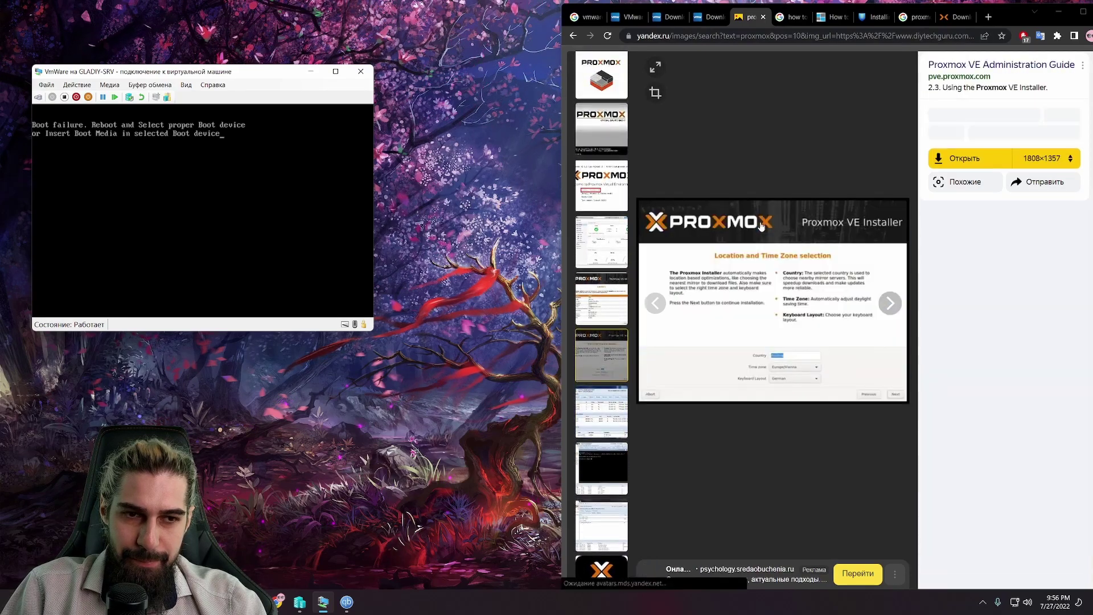
scroll(761, 226, "up", 2)
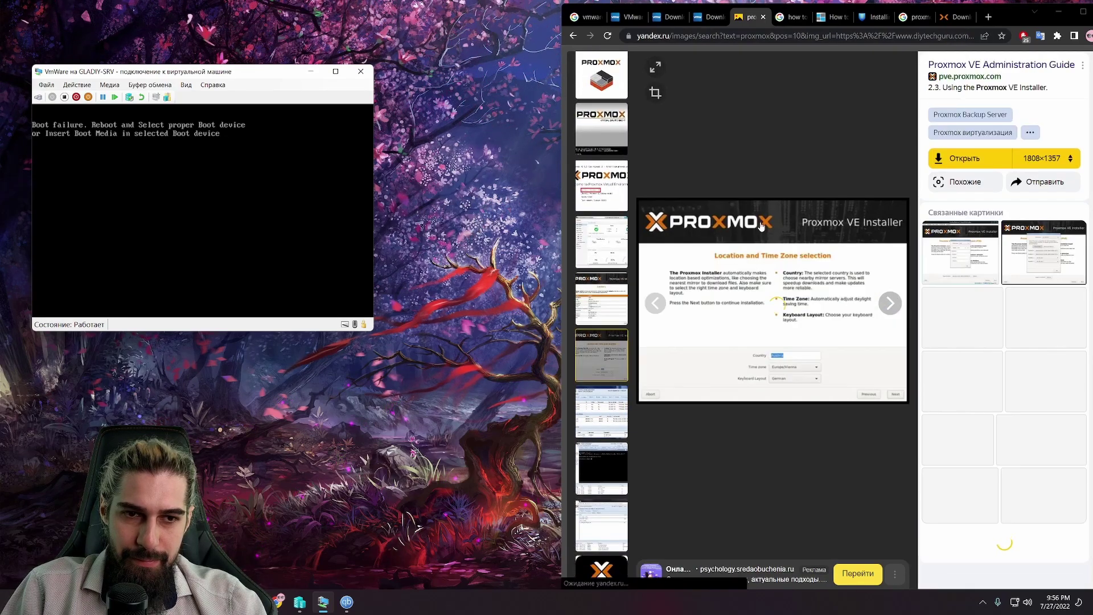
left_click(360, 71)
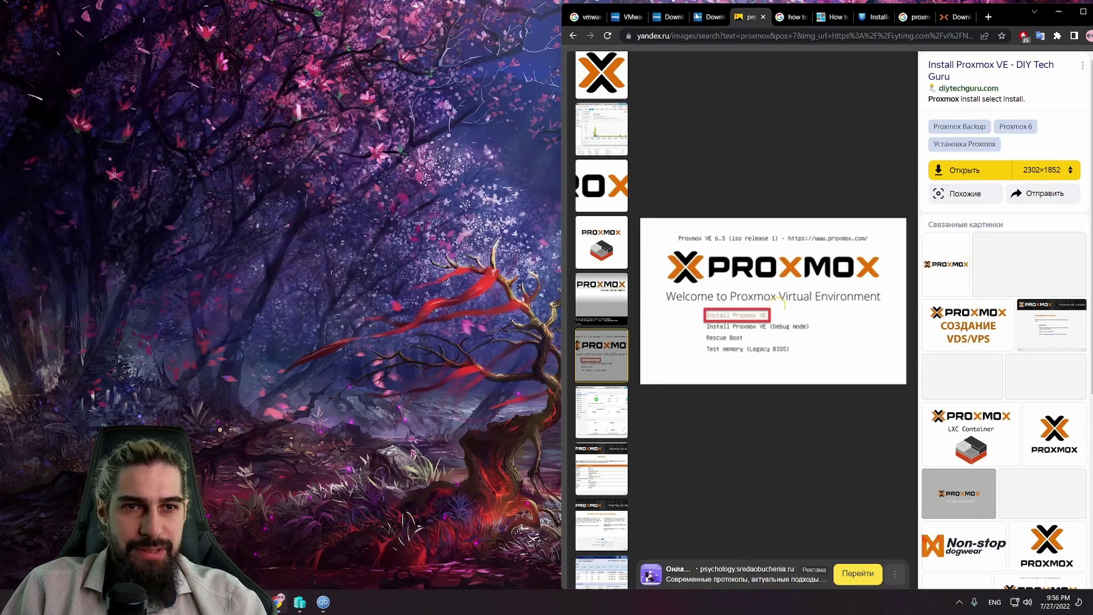
left_click(1081, 16)
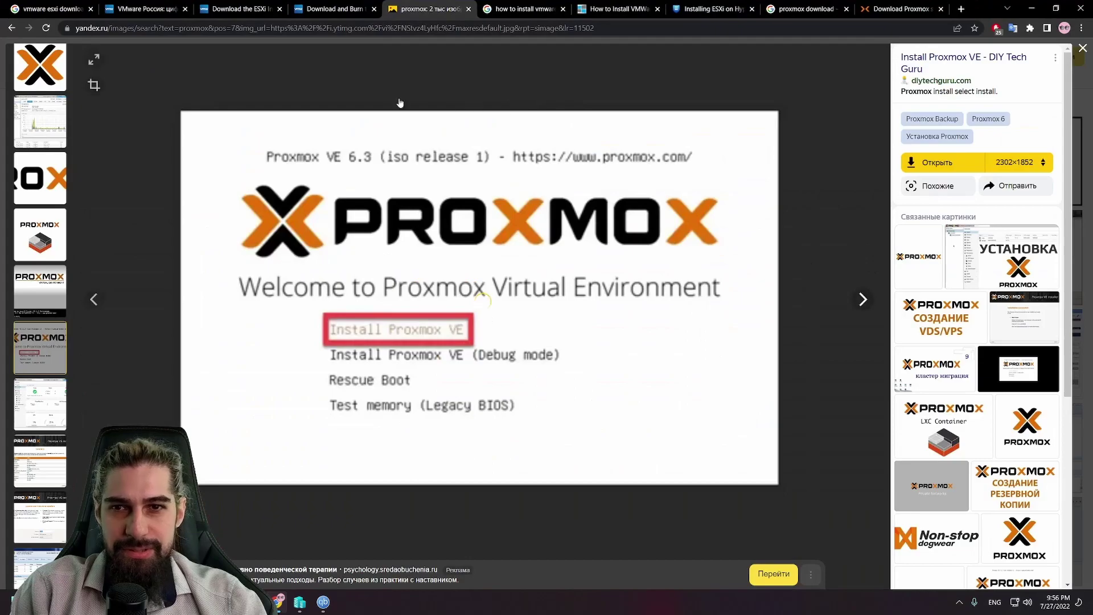
left_click(1082, 51)
Step: Search Yandex Images for 'vmware esxi' and view the yellow ESXi System Customization screenshot full size
left_click(274, 57)
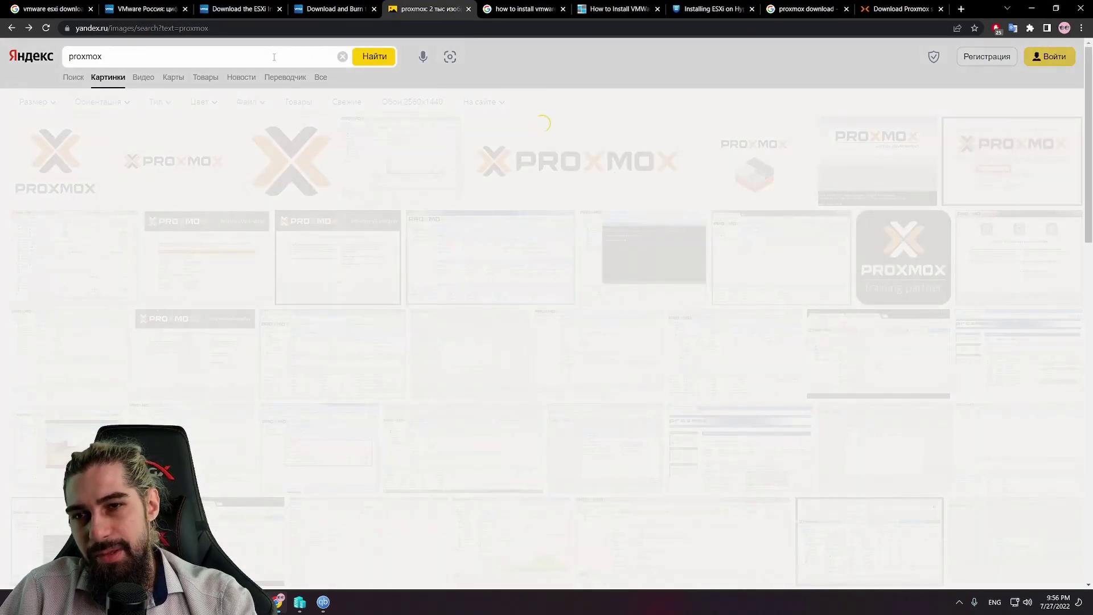
key("ctrl+a")
type("vm")
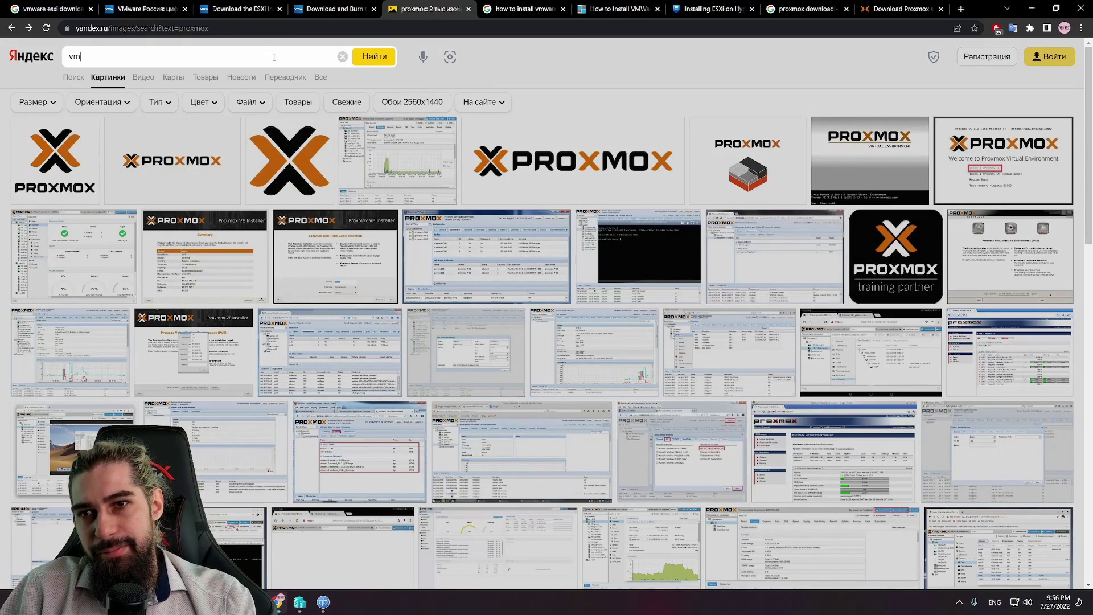
type("ware esxi")
key("Return")
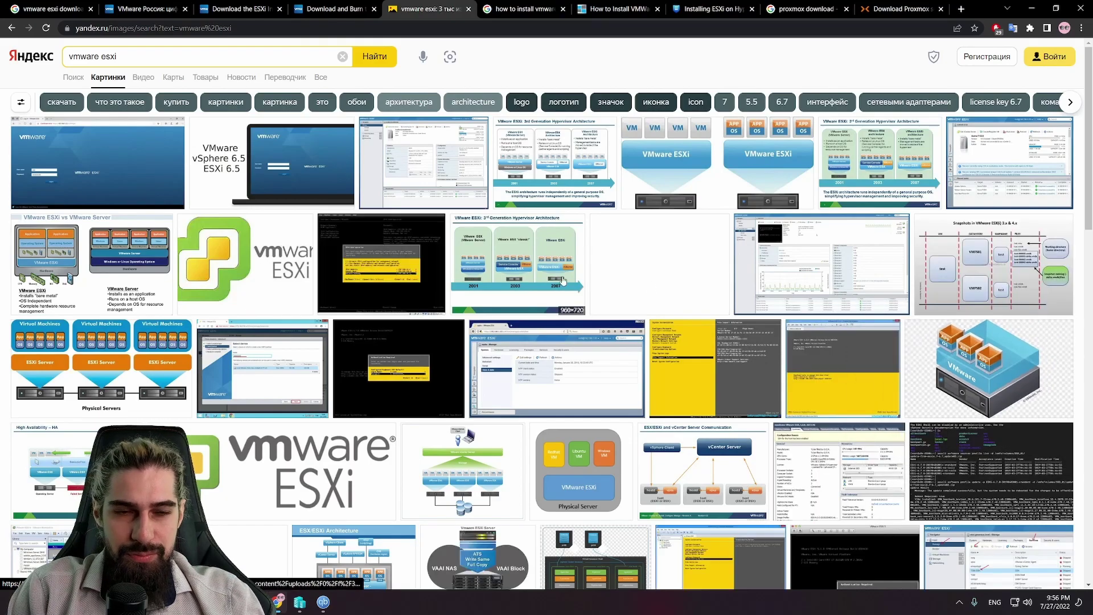
mouse_move(435, 232)
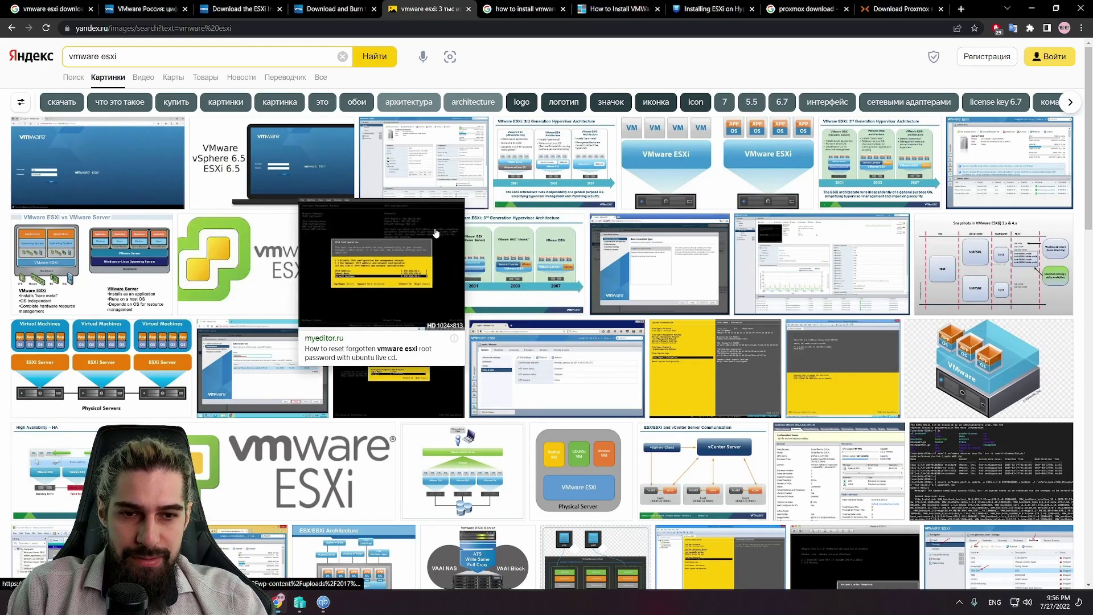
left_click(715, 355)
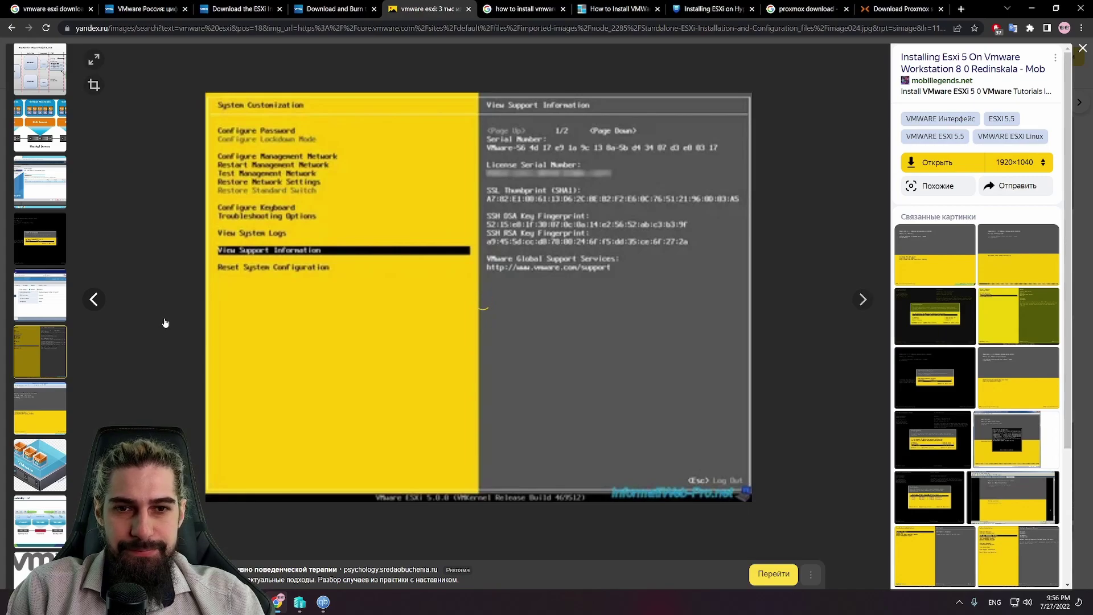
left_click(323, 602)
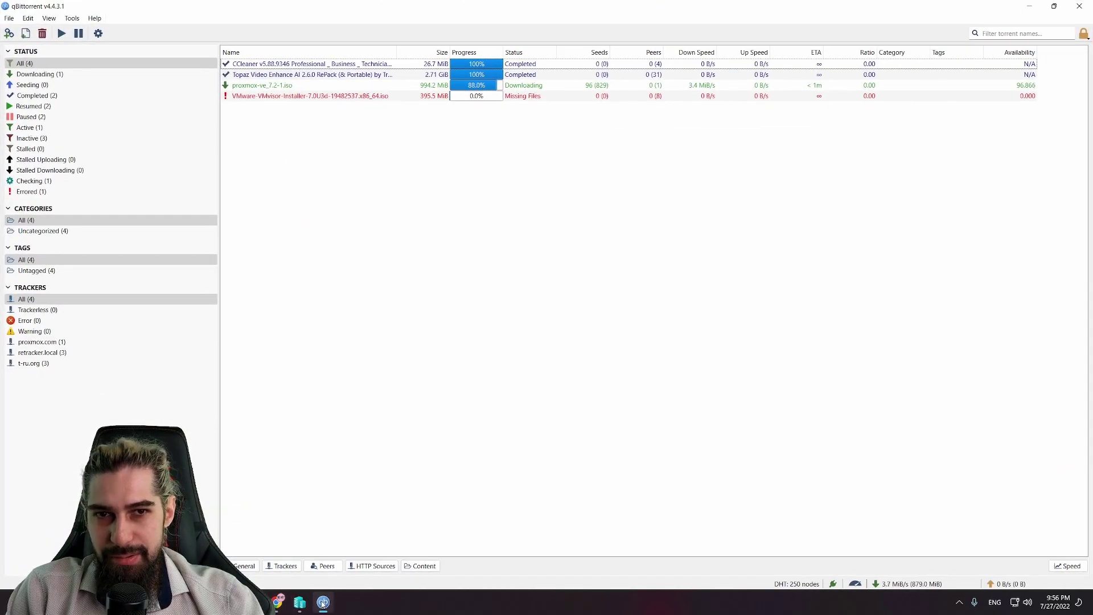
Step: Confirm the proxmox-ve_7.2-1 download is at 88% in qBittorrent, then hide it
left_click(323, 602)
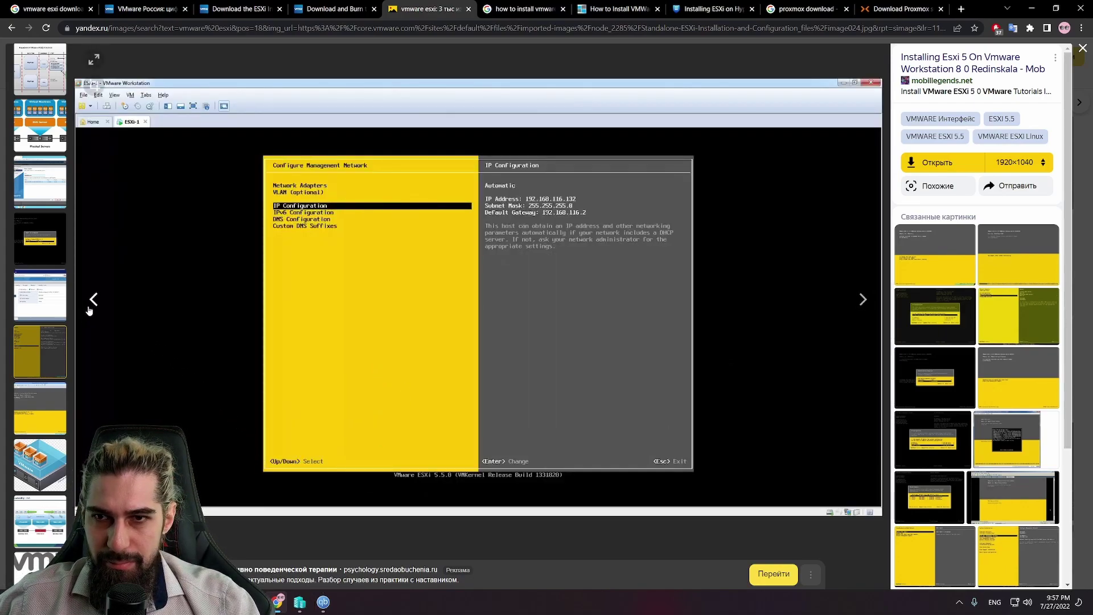
Step: Step through the viewer to the ESXi 6.5.0 console welcome screenshot
left_click(90, 310)
left_click(864, 299)
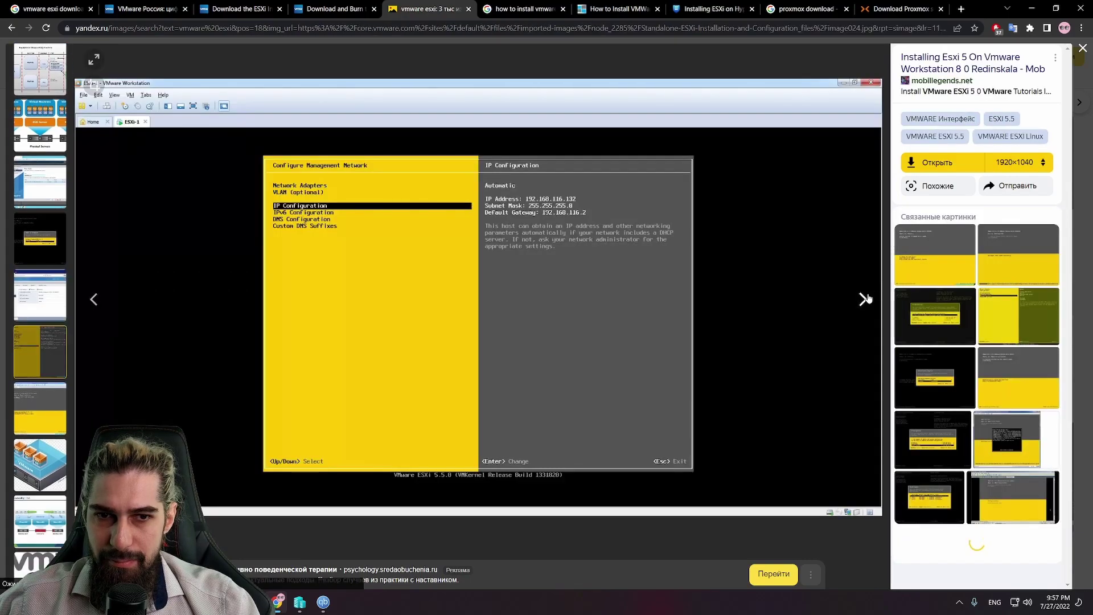
left_click(865, 299)
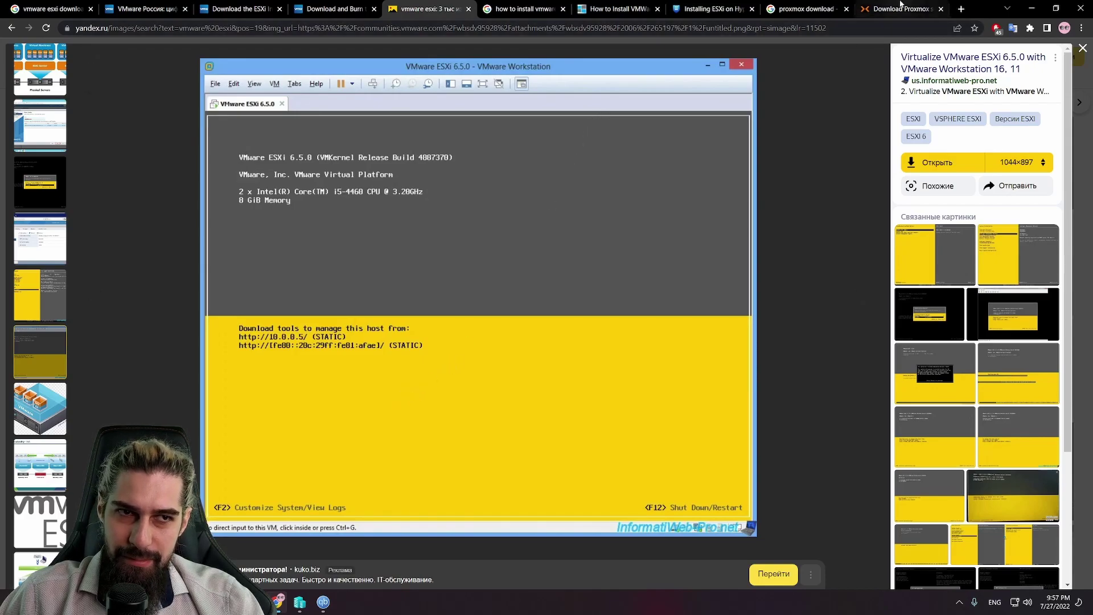
Step: Open Chrome under another browser profile to reach the RuTracker page
left_click(279, 602)
left_click(279, 601)
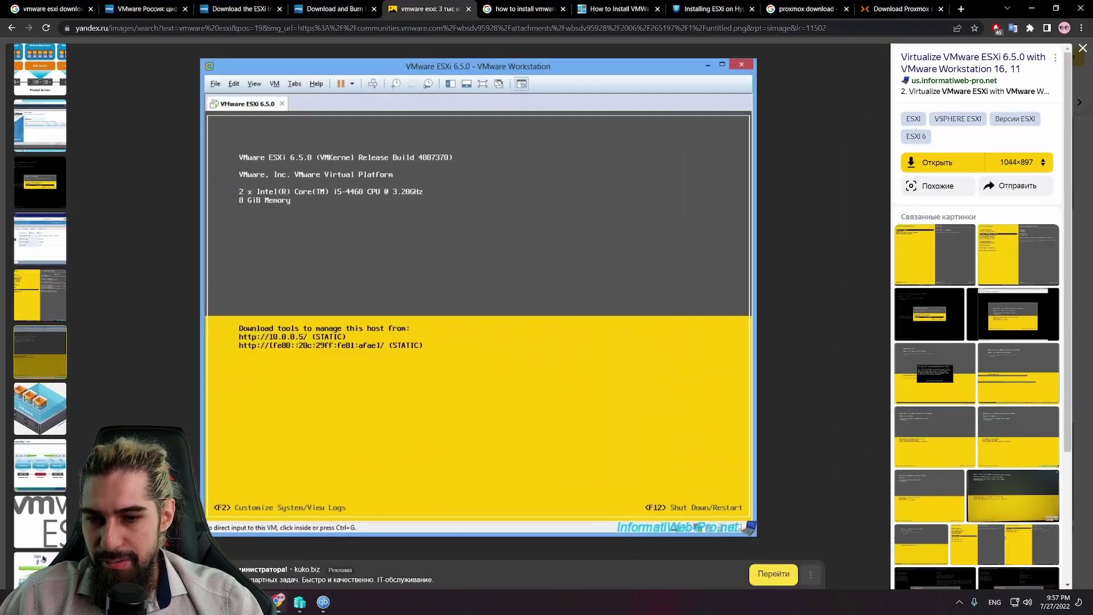
left_click(1065, 28)
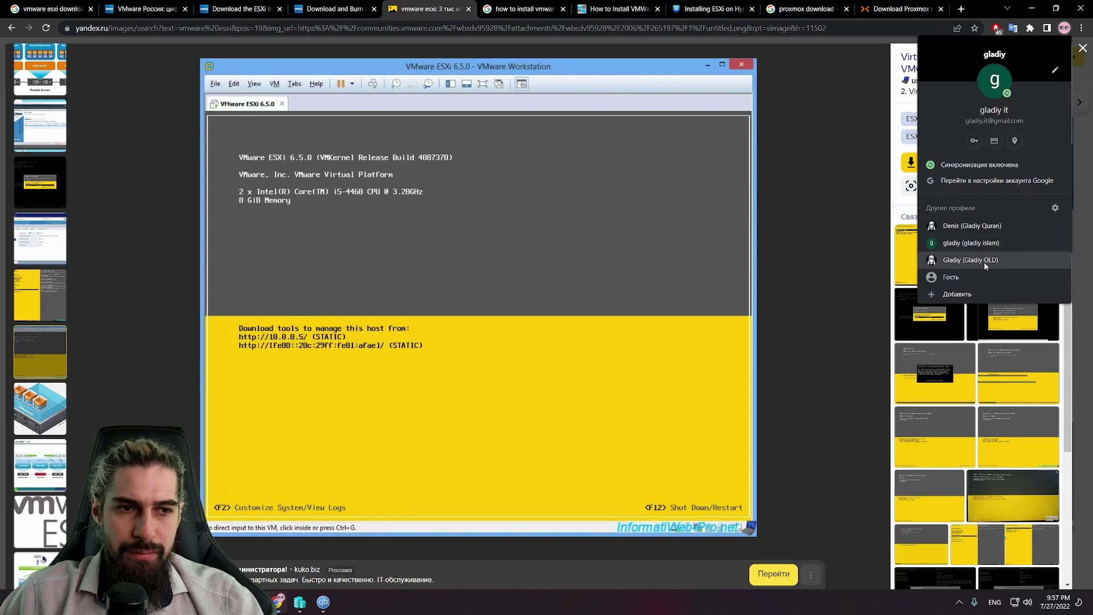
left_click(970, 260)
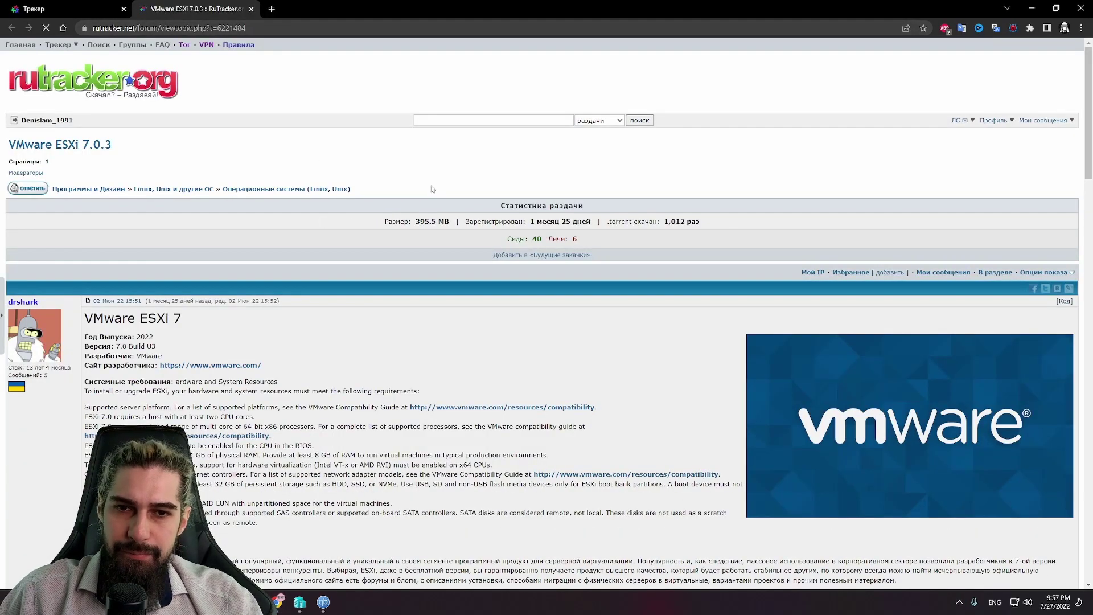
Step: Search RuTracker for 'vmware'
left_click(443, 120)
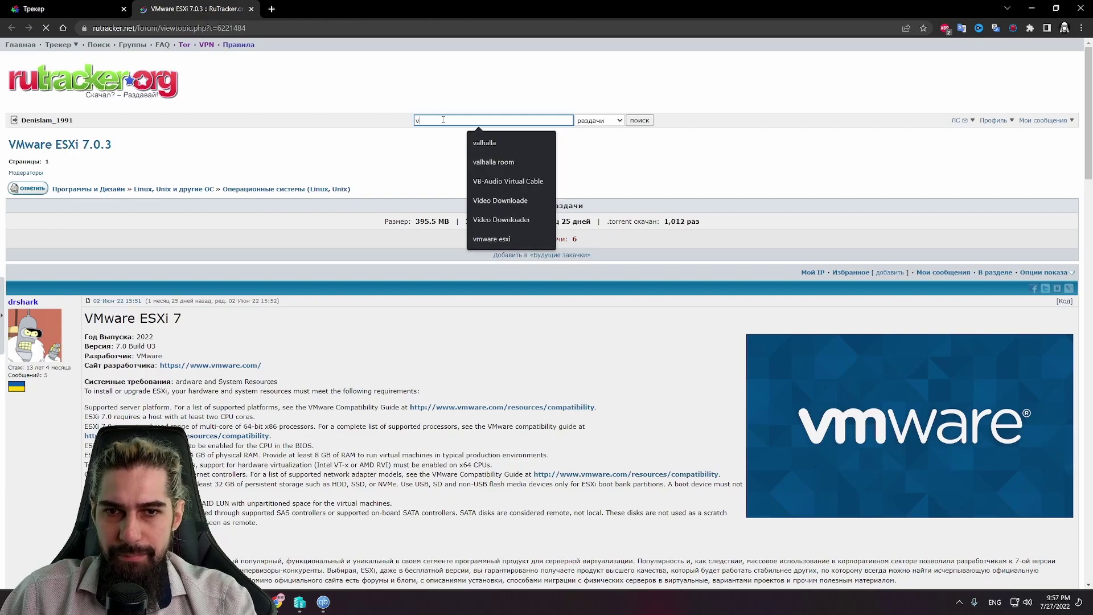
type("vm")
key("BackSpace")
key("BackSpace")
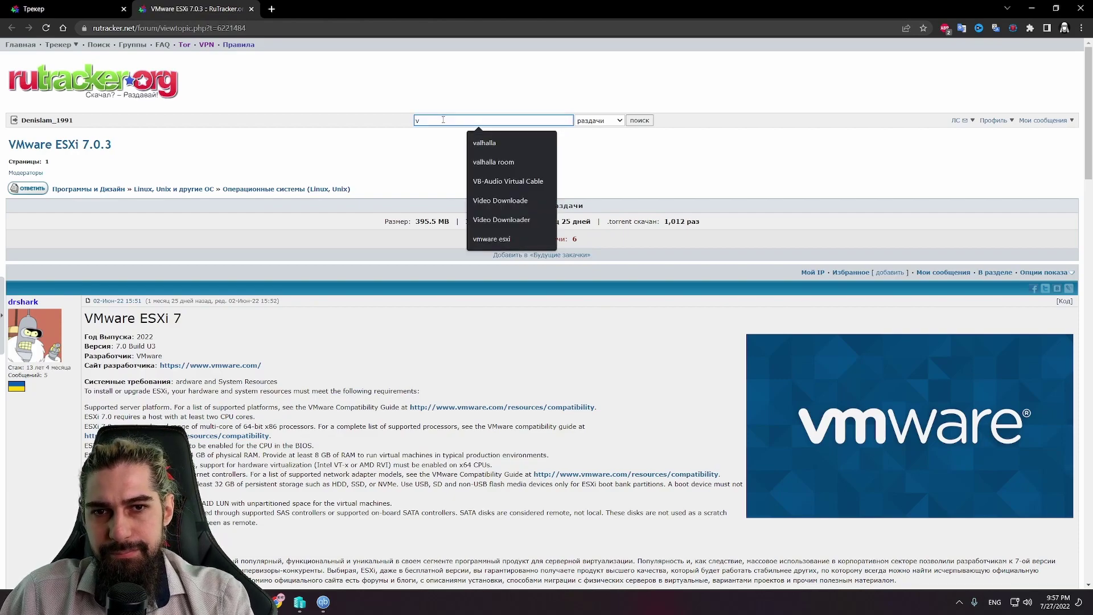
type("vm")
key("Down")
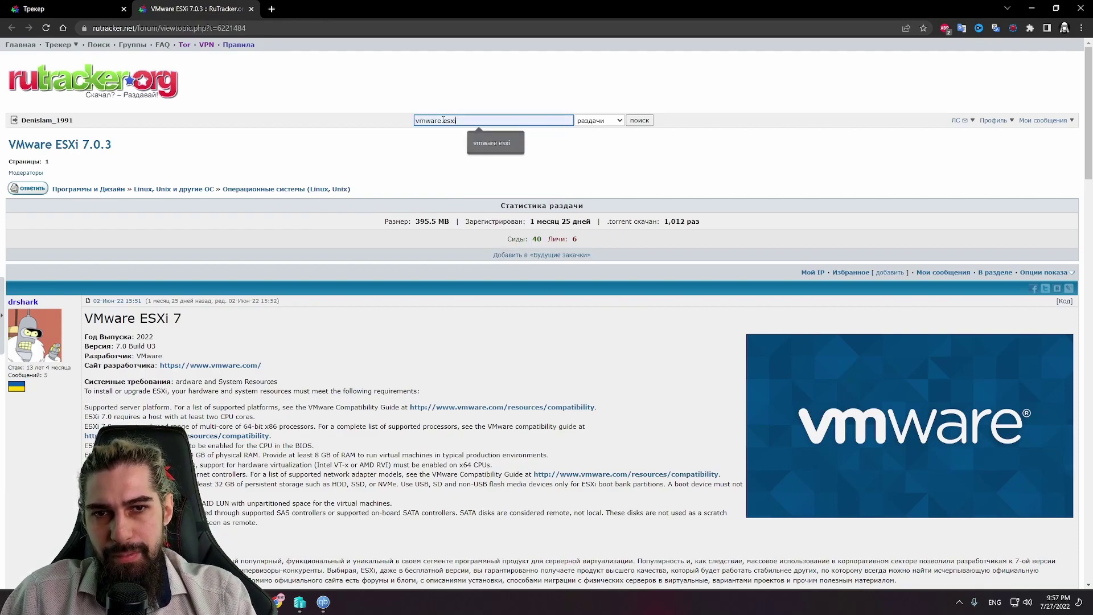
key("Return")
key("BackSpace")
key("BackSpace")
key("BackSpace")
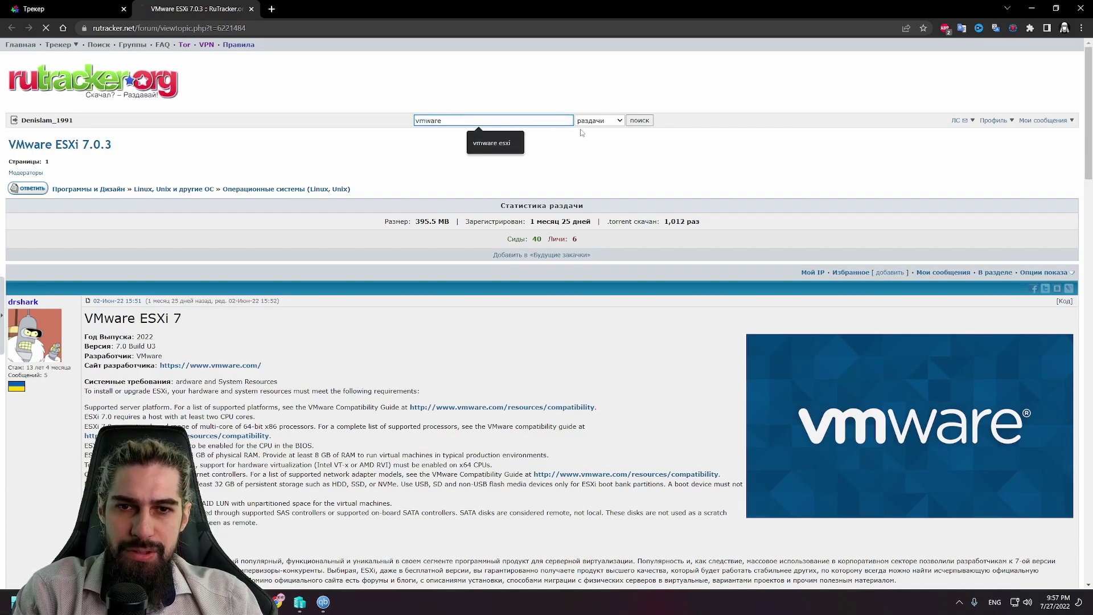
left_click(643, 120)
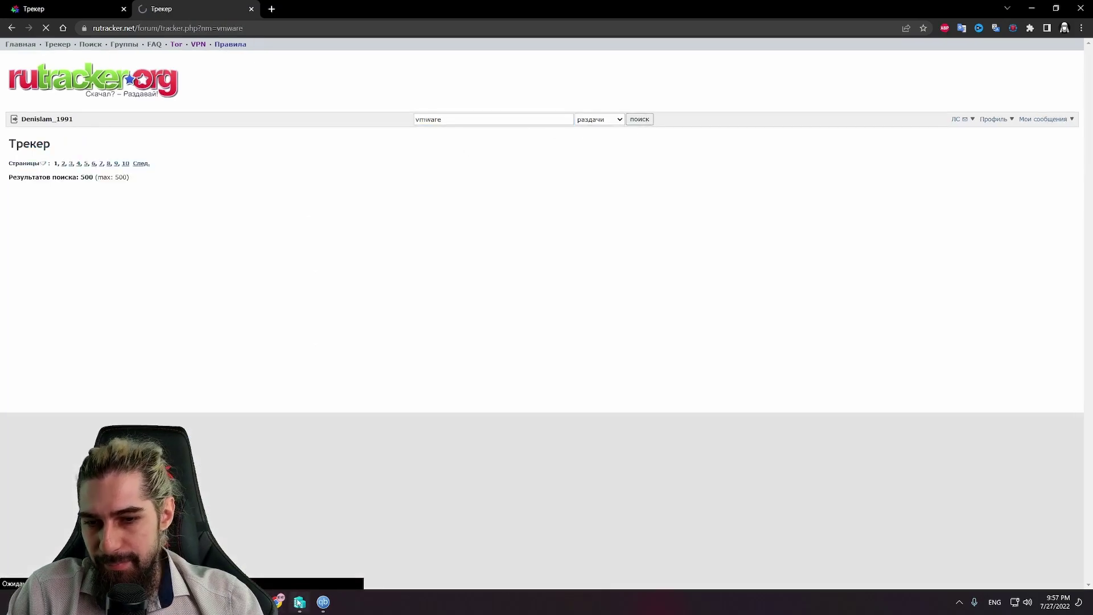
Step: Turn off the VmWare virtual machine in Hyper-V Manager and delete it
key("alt+Tab")
right_click(203, 87)
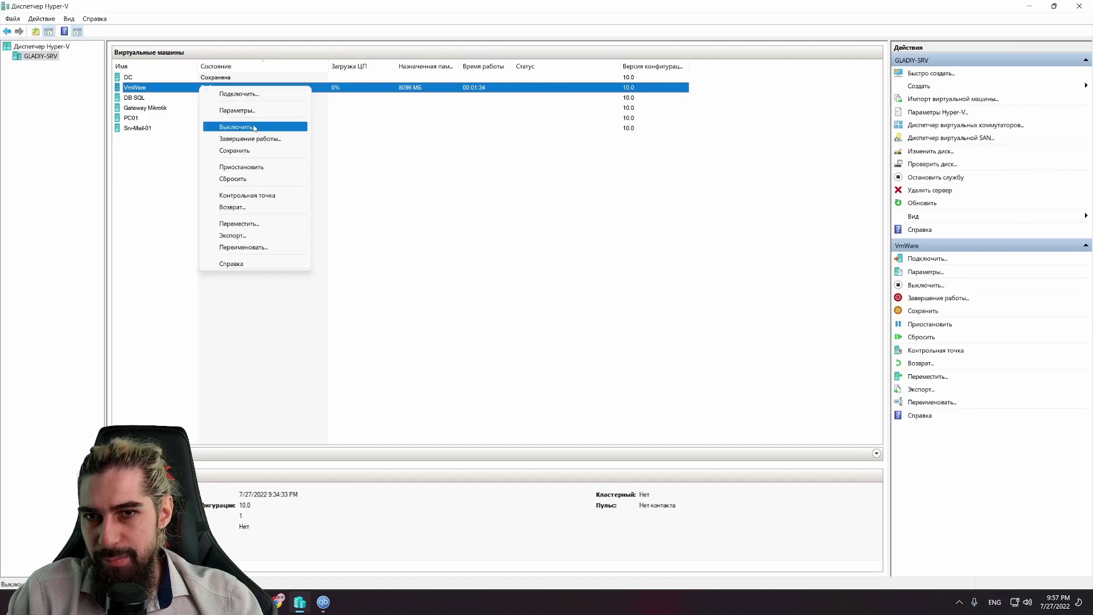
left_click(222, 127)
right_click(190, 91)
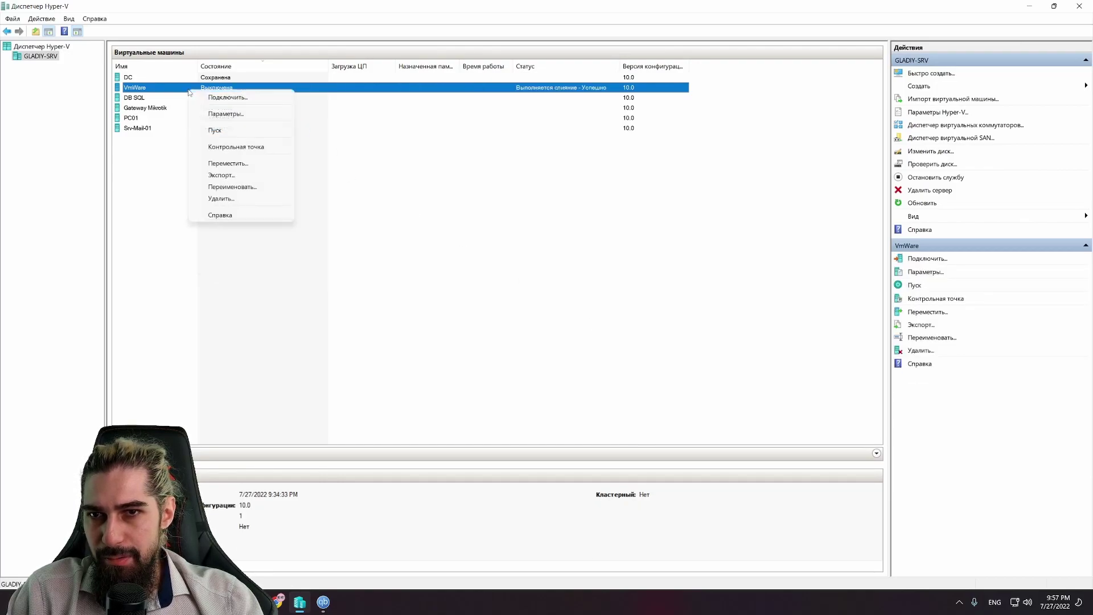
left_click(228, 198)
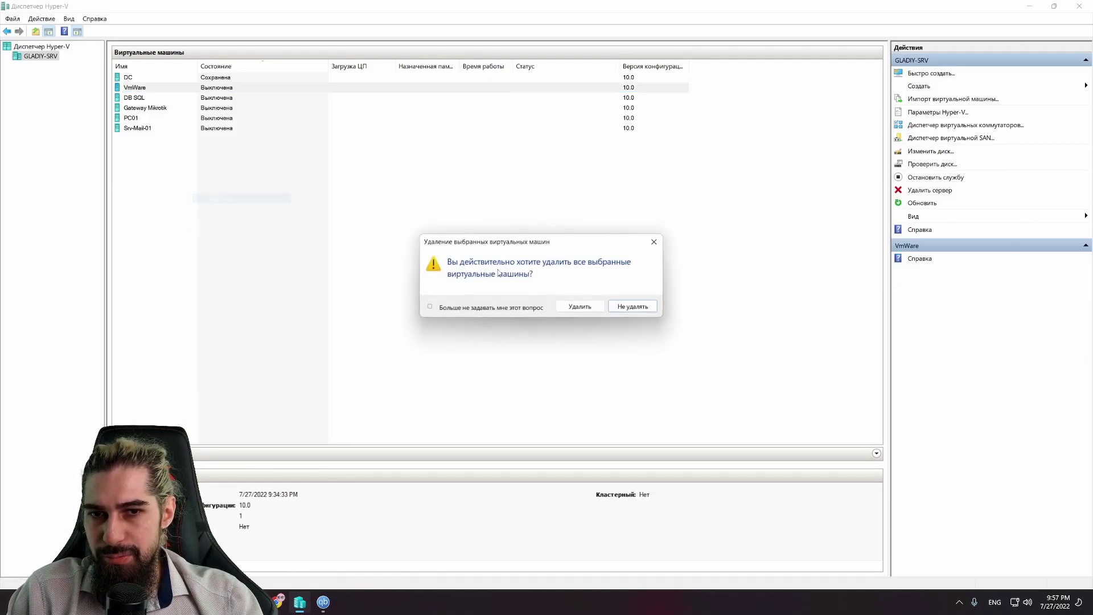
left_click(580, 307)
Step: Search RuTracker for 'VMware Workstation' using the pasted product name
left_click(1029, 7)
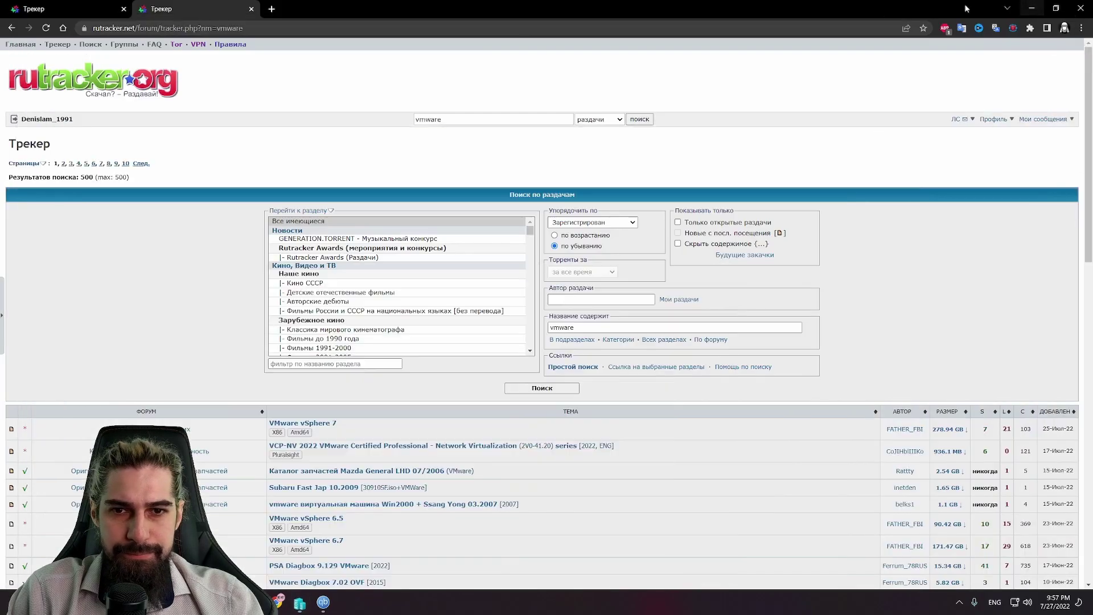
scroll(699, 400, "down", 2)
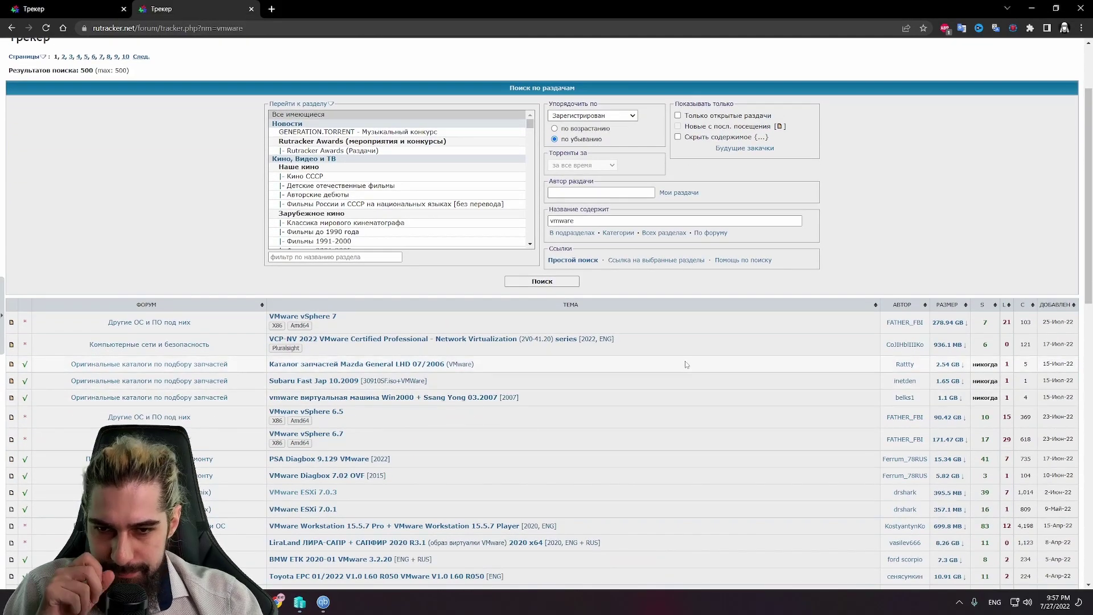
scroll(685, 363, "down", 2)
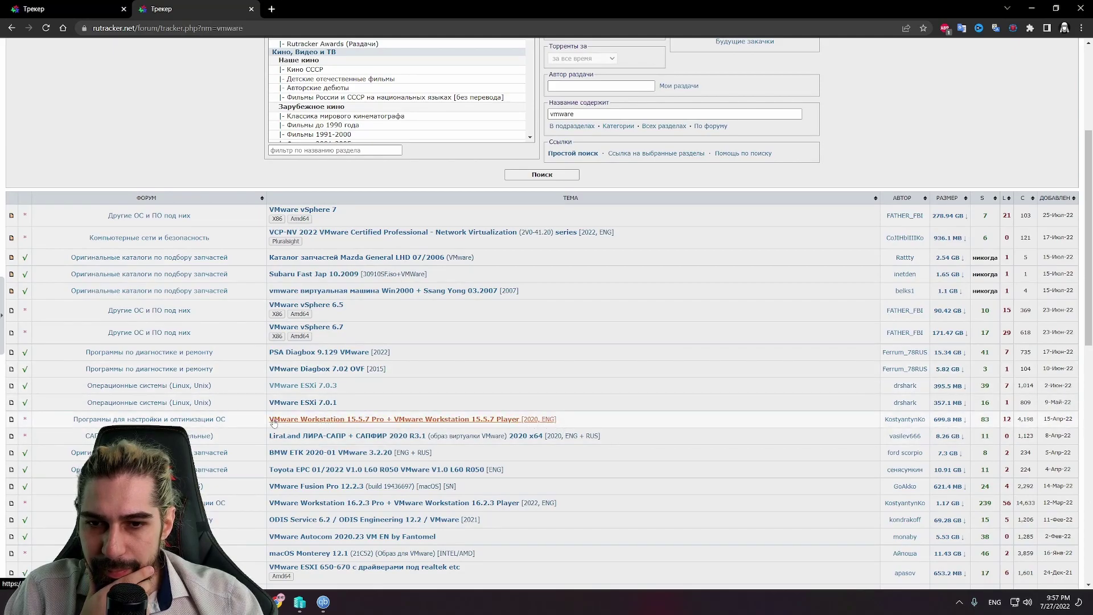
left_click_drag(267, 421, 354, 423)
key("ctrl+c")
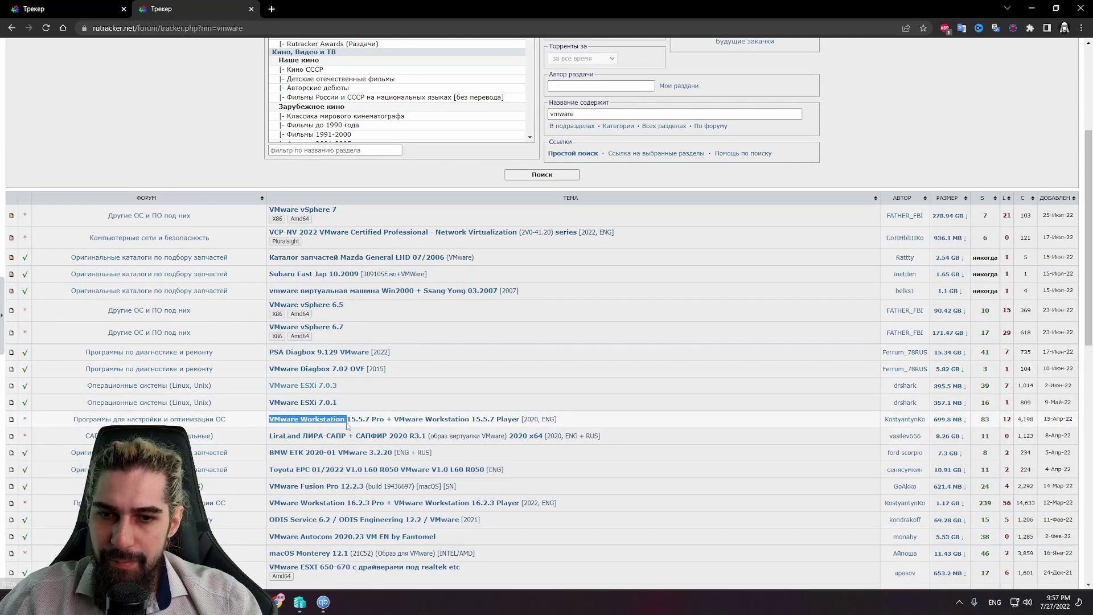
scroll(438, 286, "up", 3)
triple_click(470, 119)
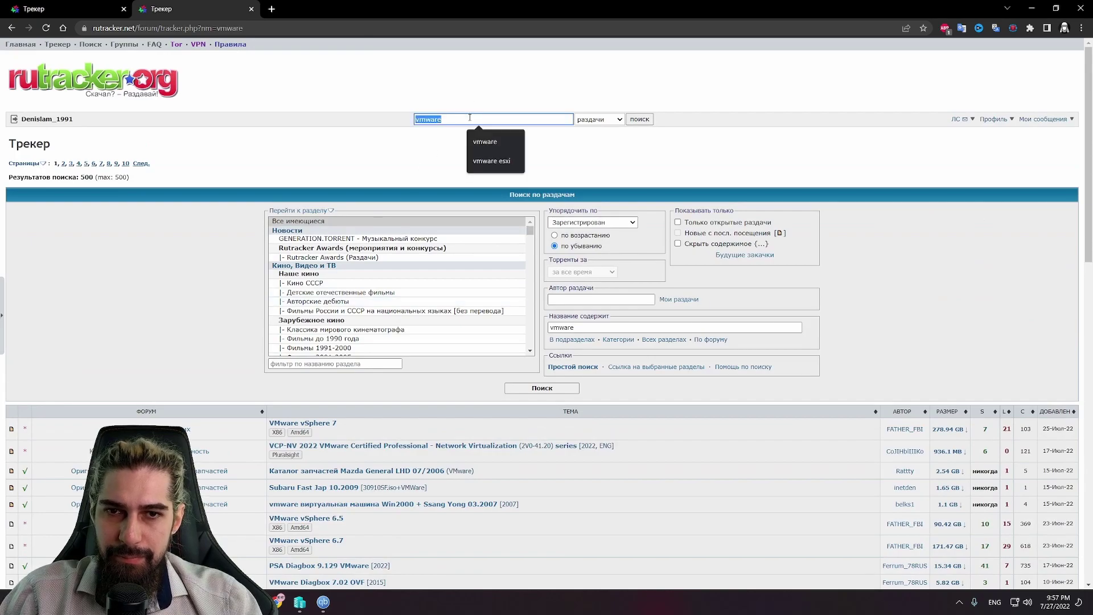
key("ctrl+v")
key("Return")
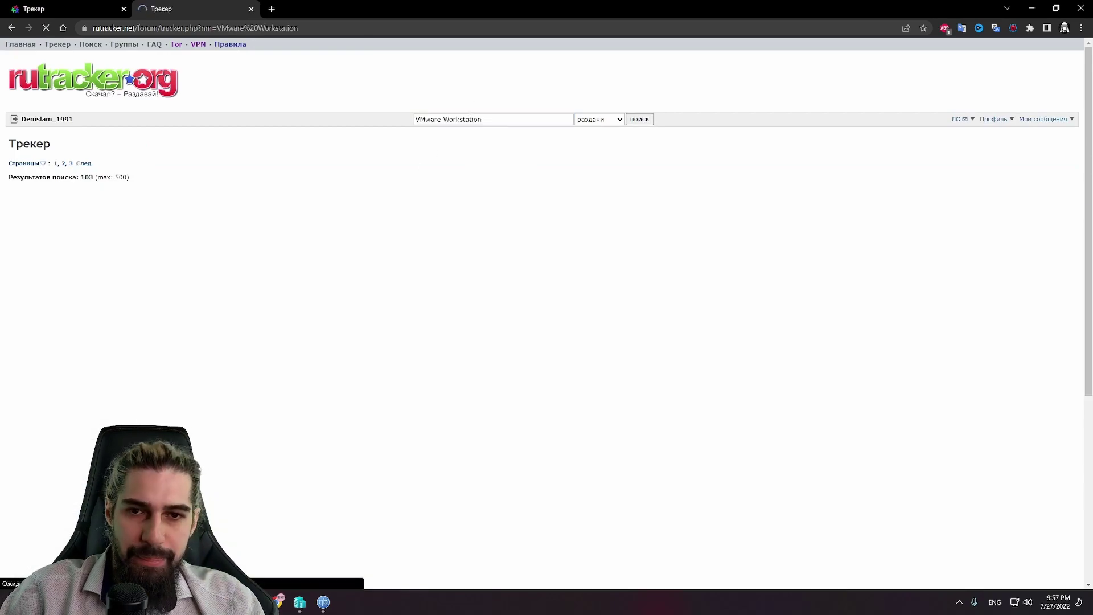
Step: Add the VMware Workstation 16.2.3 Pro + Player torrent to qBittorrent and close the tracker window
scroll(866, 237, "down", 1)
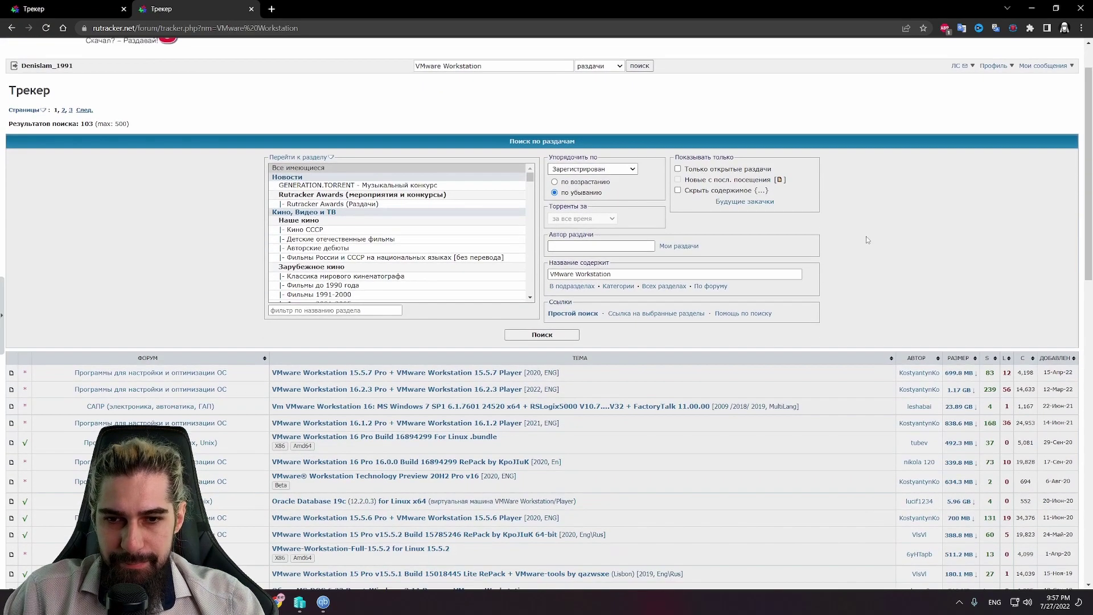
left_click(465, 394)
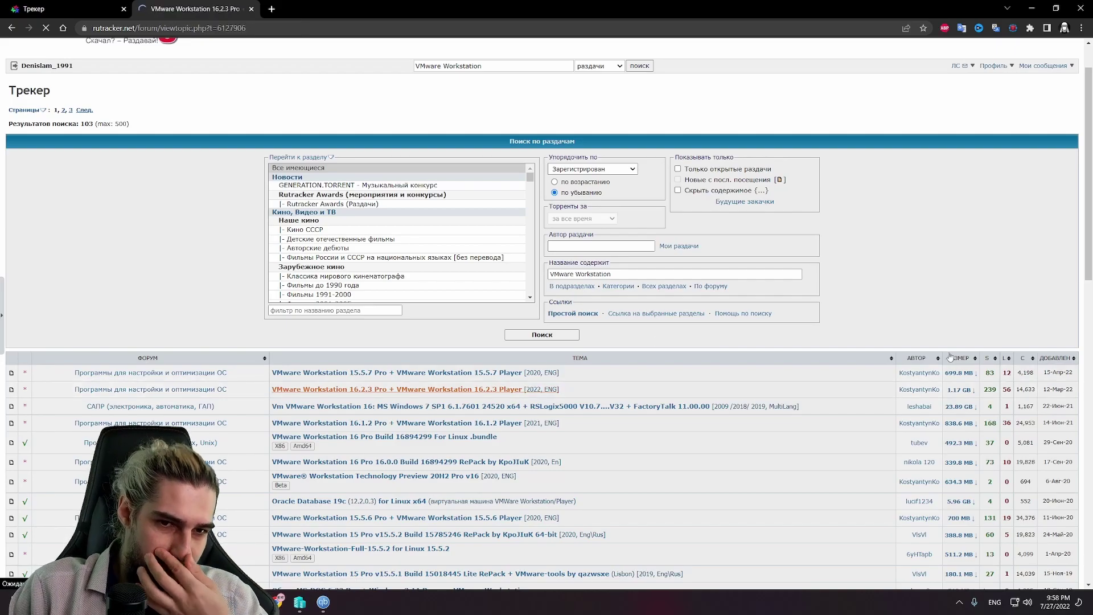
scroll(950, 357, "down", 15)
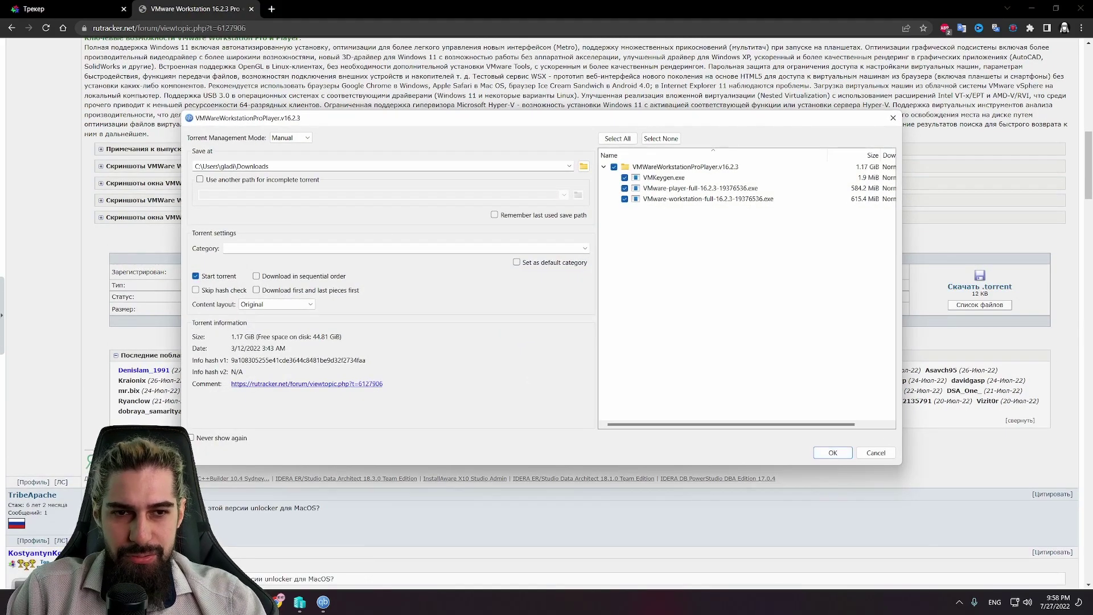
key("Return")
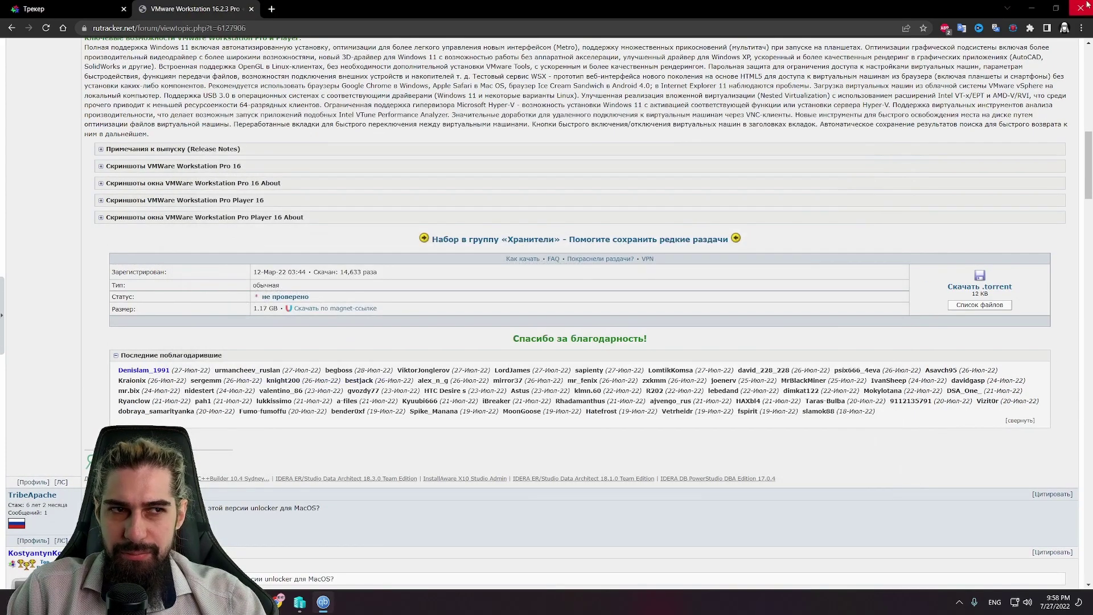
left_click(1085, 8)
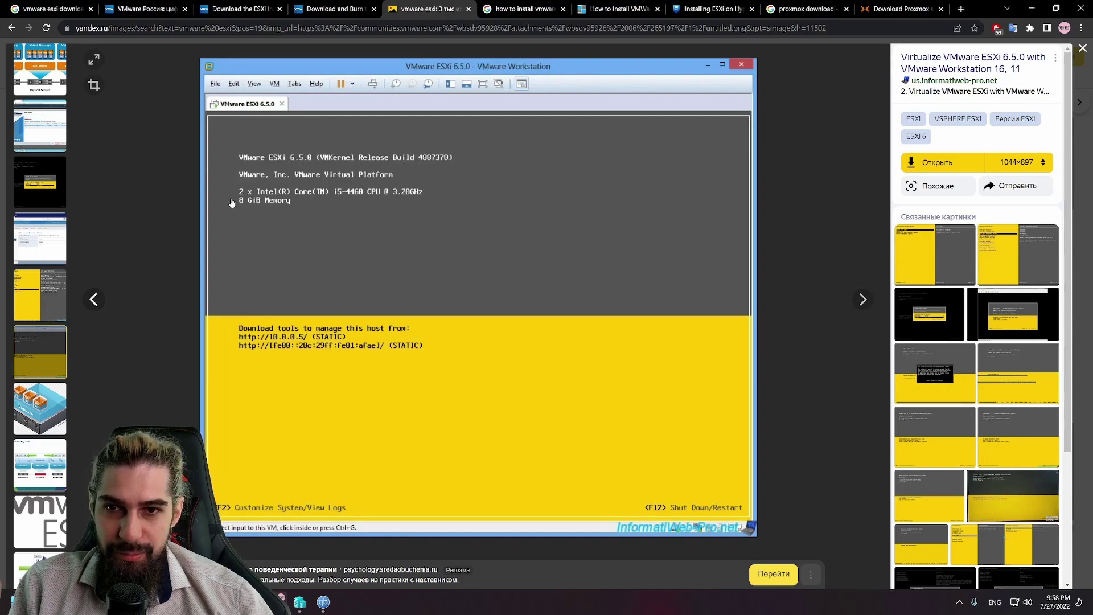
Step: Open the ESXi 6.5.0 screenshot's InformatiWeb Pro source article in a new tab and scroll through it
left_click(860, 299)
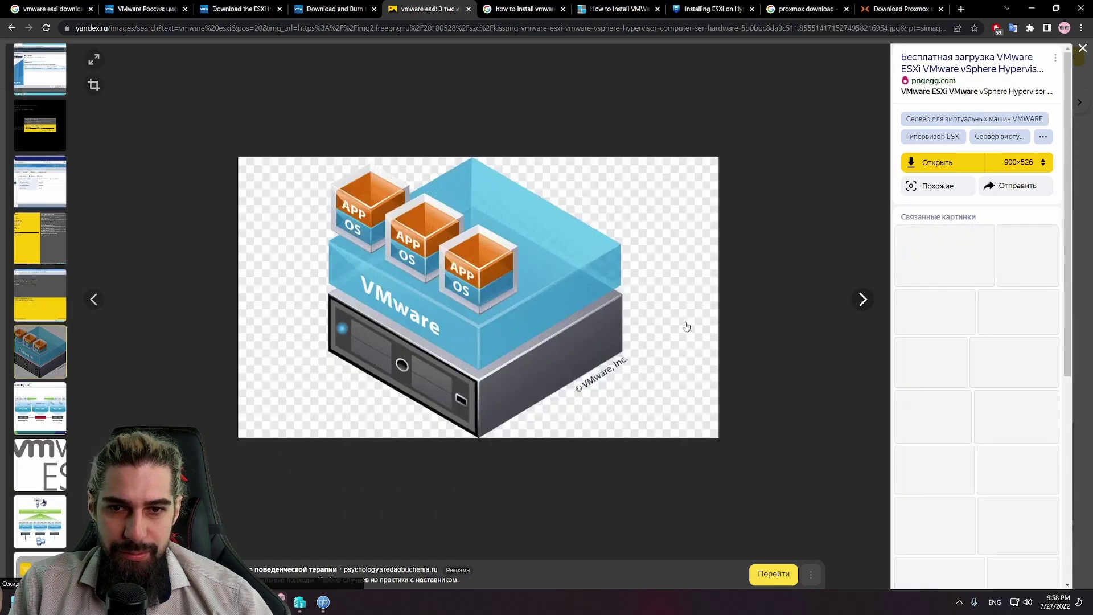
left_click(95, 299)
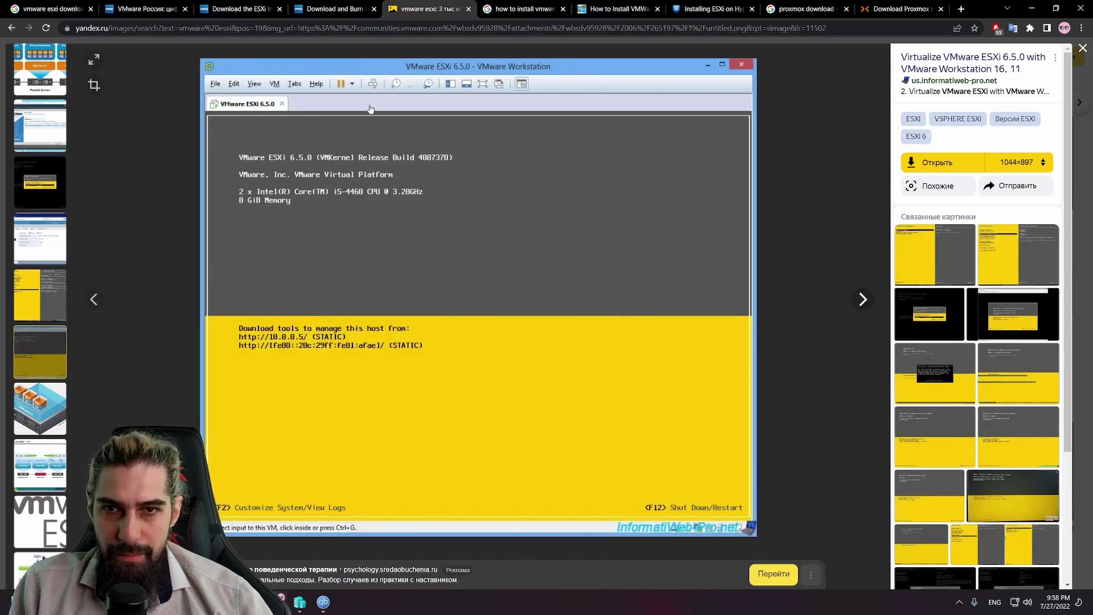
middle_click(964, 71)
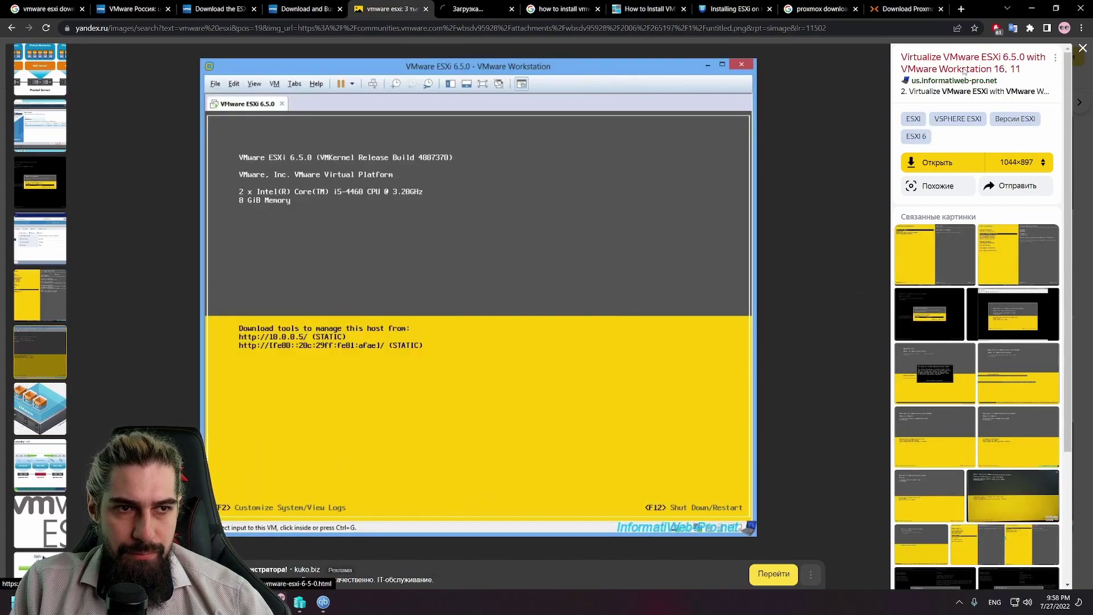
left_click(481, 10)
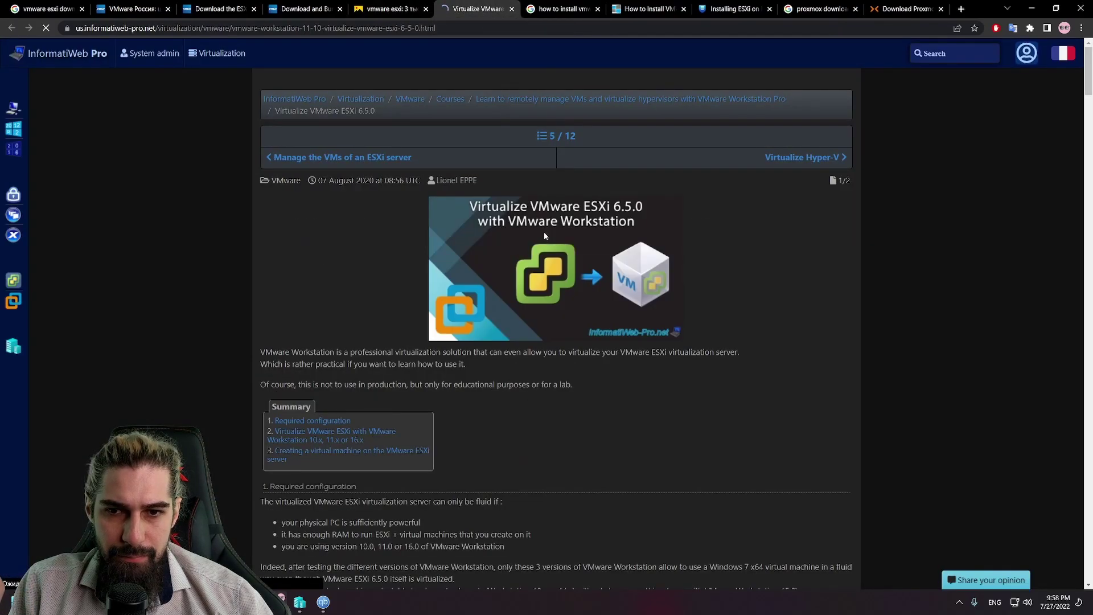
scroll(544, 231, "down", 15)
scroll(544, 231, "down", 5)
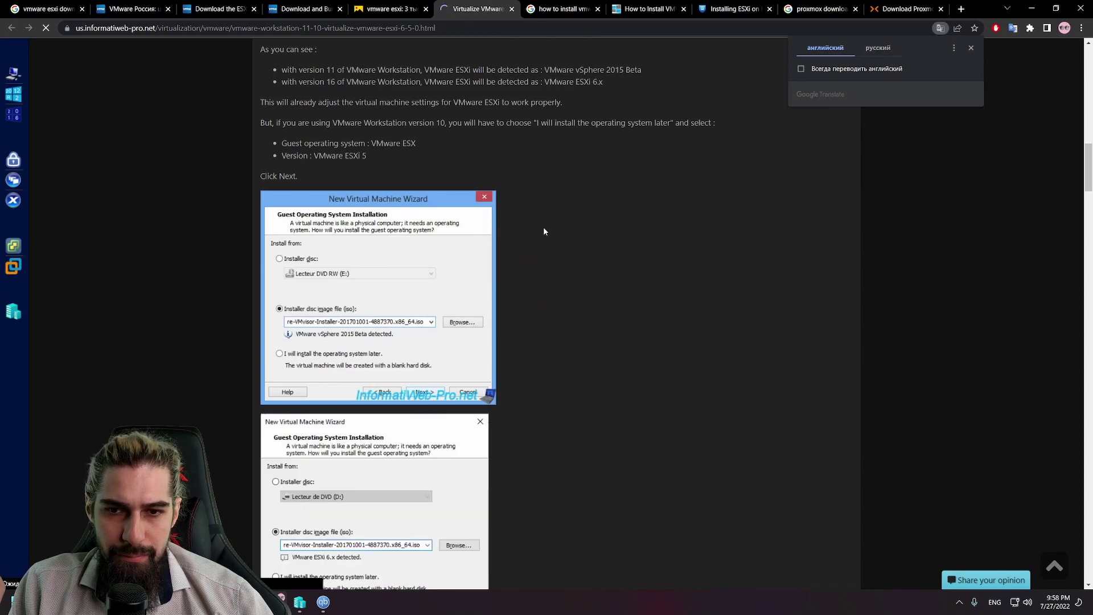
scroll(543, 231, "down", 20)
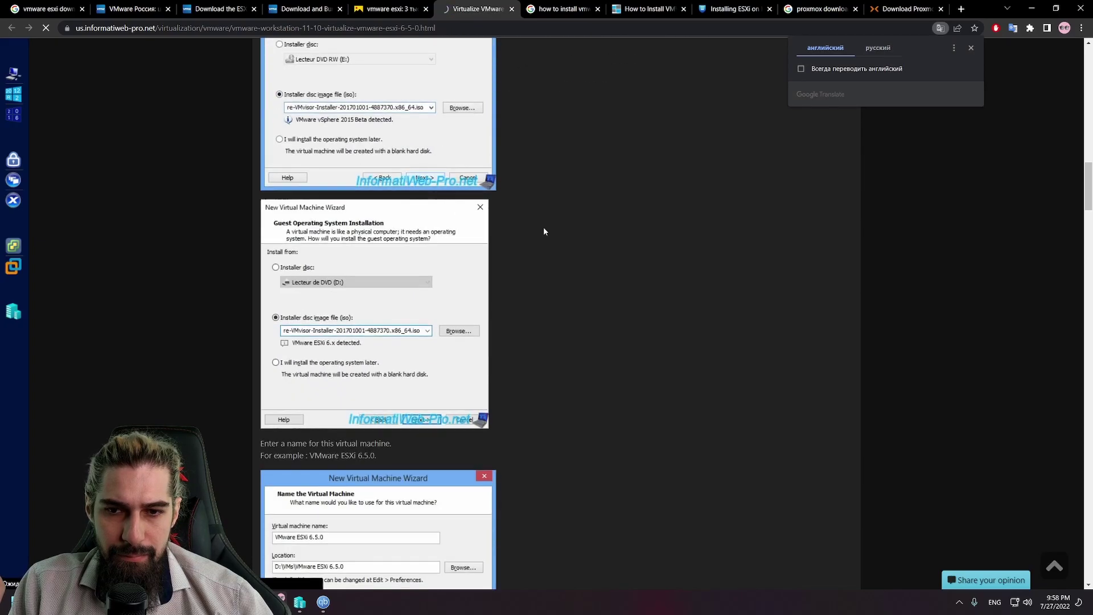
scroll(545, 230, "down", 20)
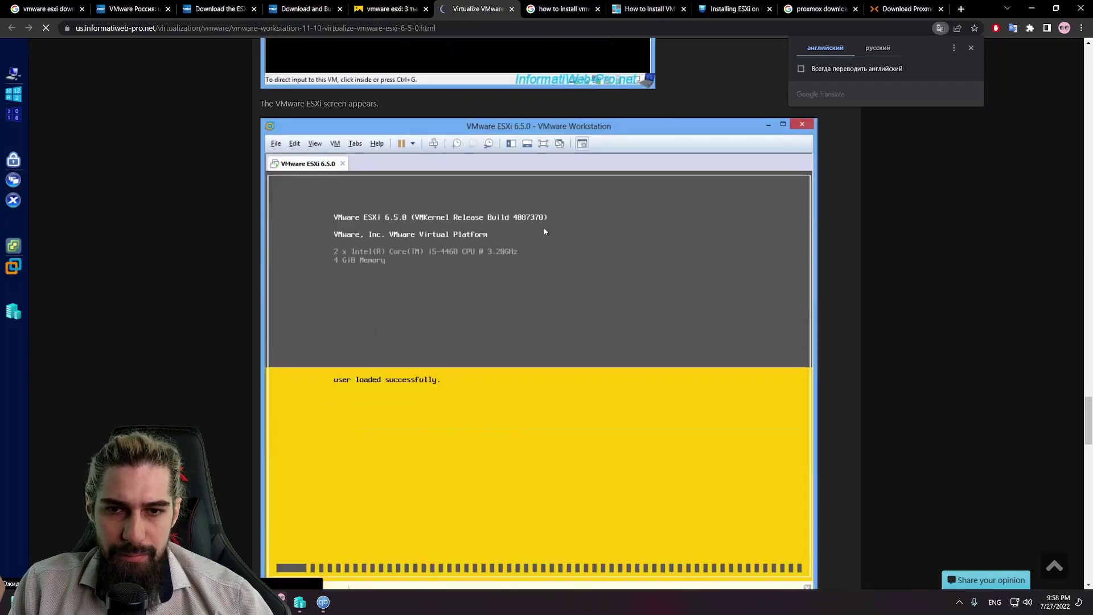
scroll(566, 226, "down", 12)
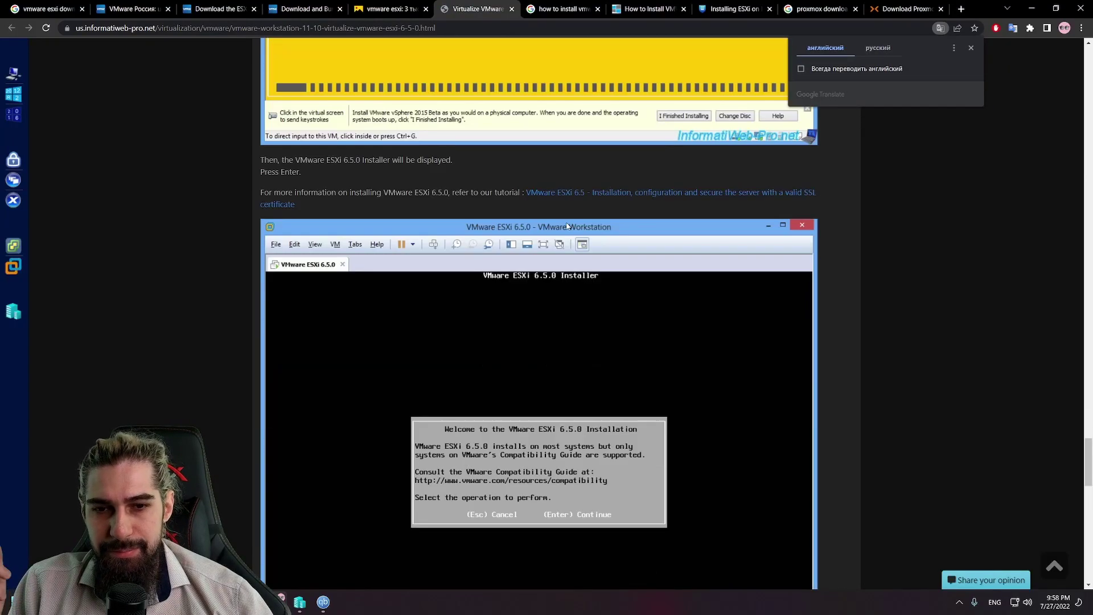
scroll(566, 226, "down", 6)
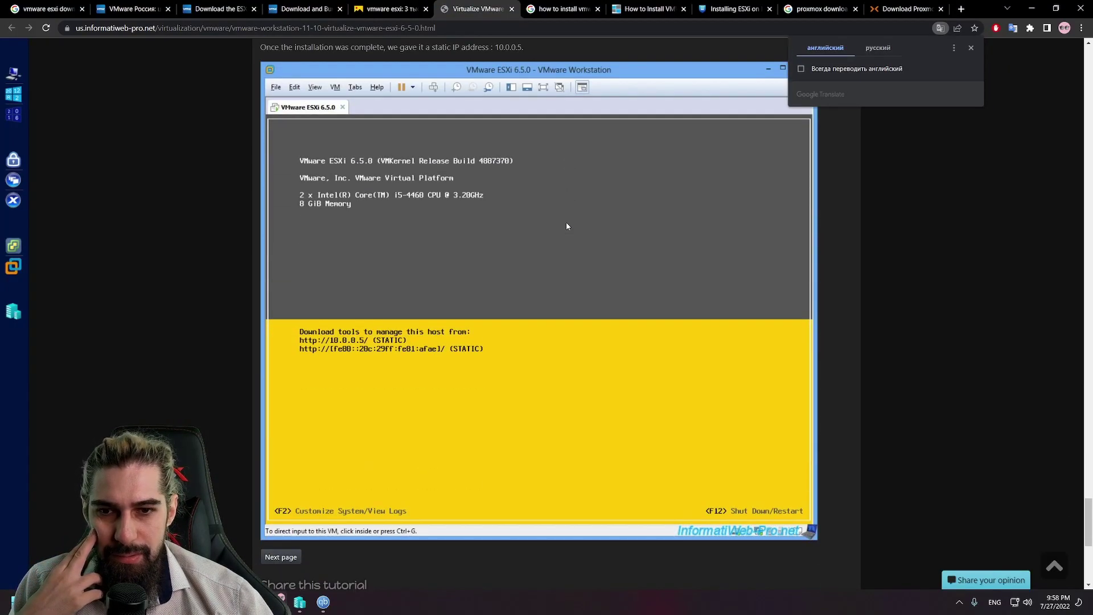
scroll(566, 226, "down", 7)
scroll(566, 226, "up", 7)
Step: Preview the related System Customization, Troubleshooting Mode Options, Authentication Required and boot-screen ESXi screenshots
left_click(391, 8)
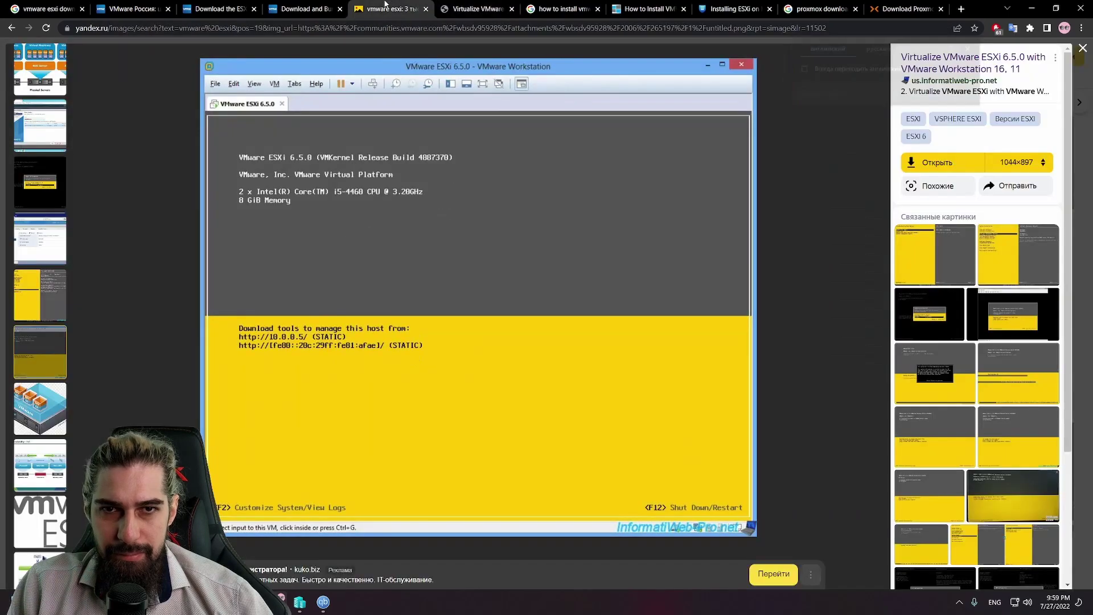
left_click(1018, 254)
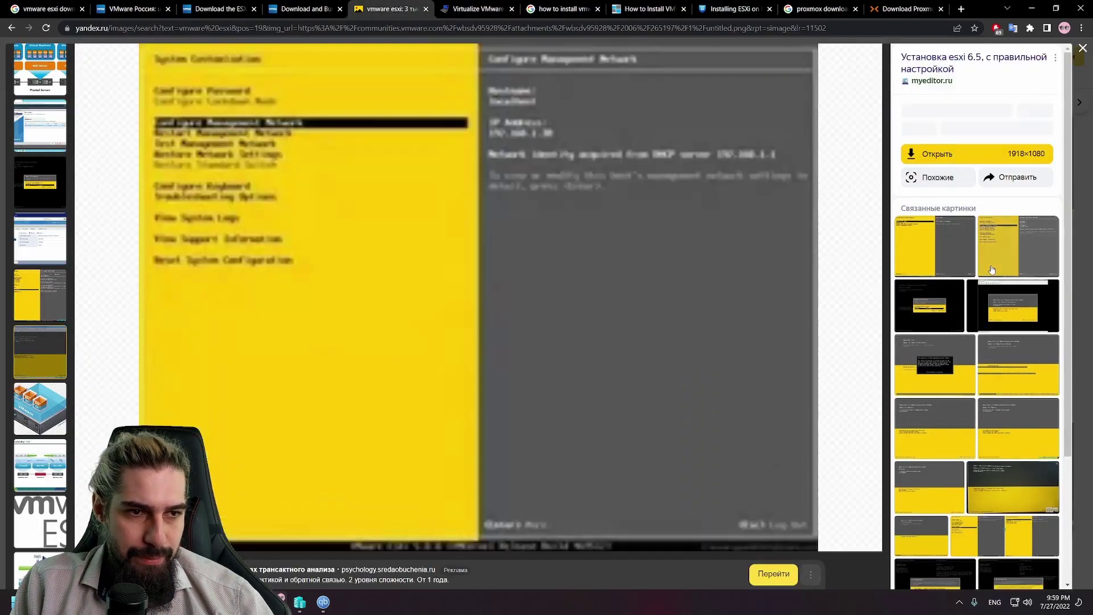
left_click(992, 270)
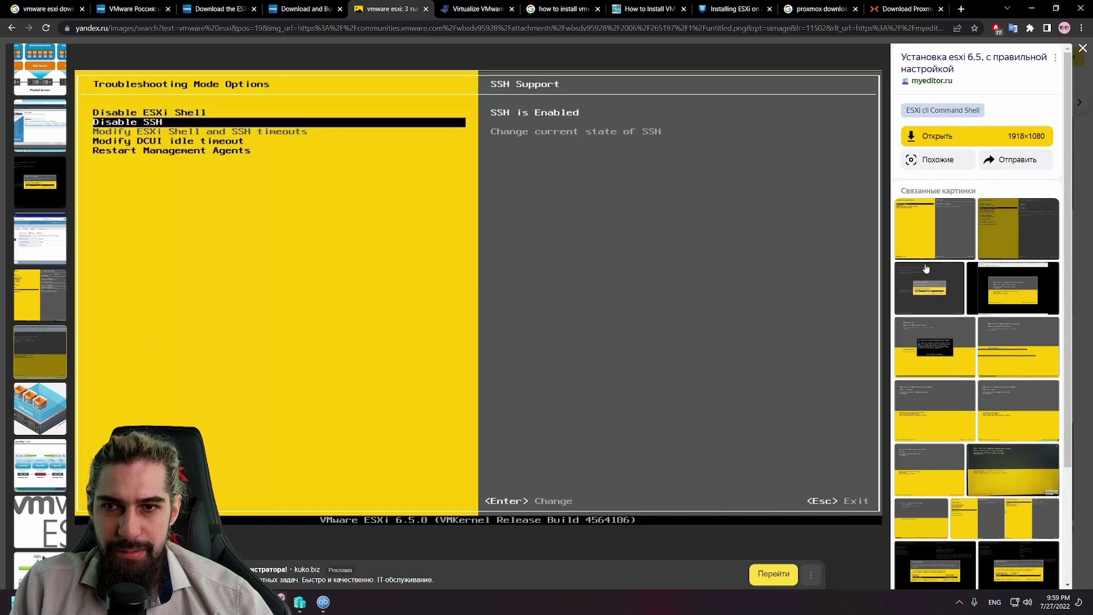
left_click(926, 268)
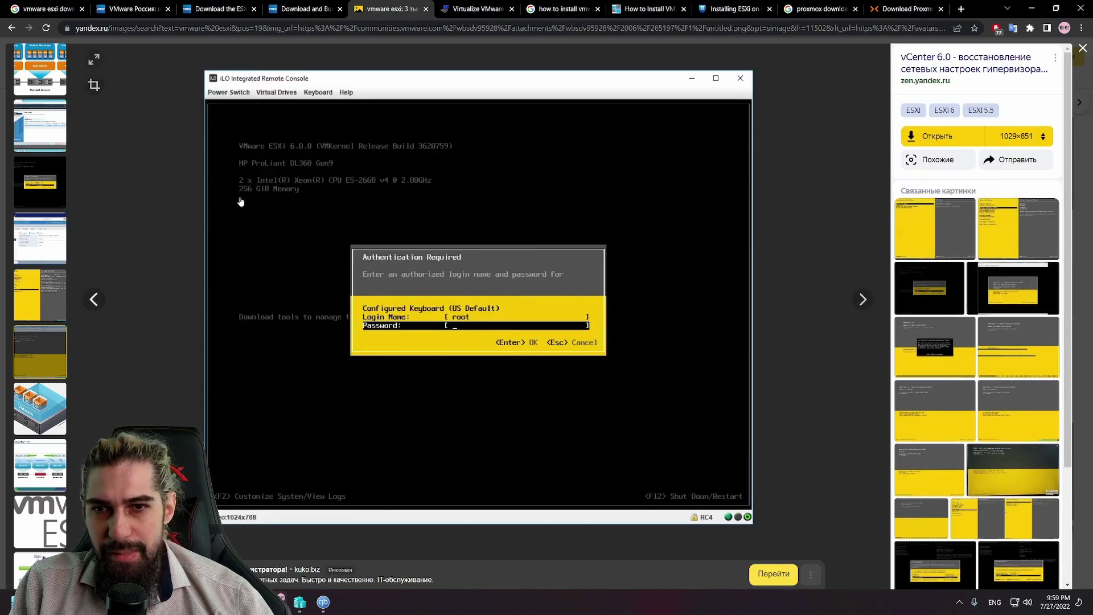
left_click(995, 225)
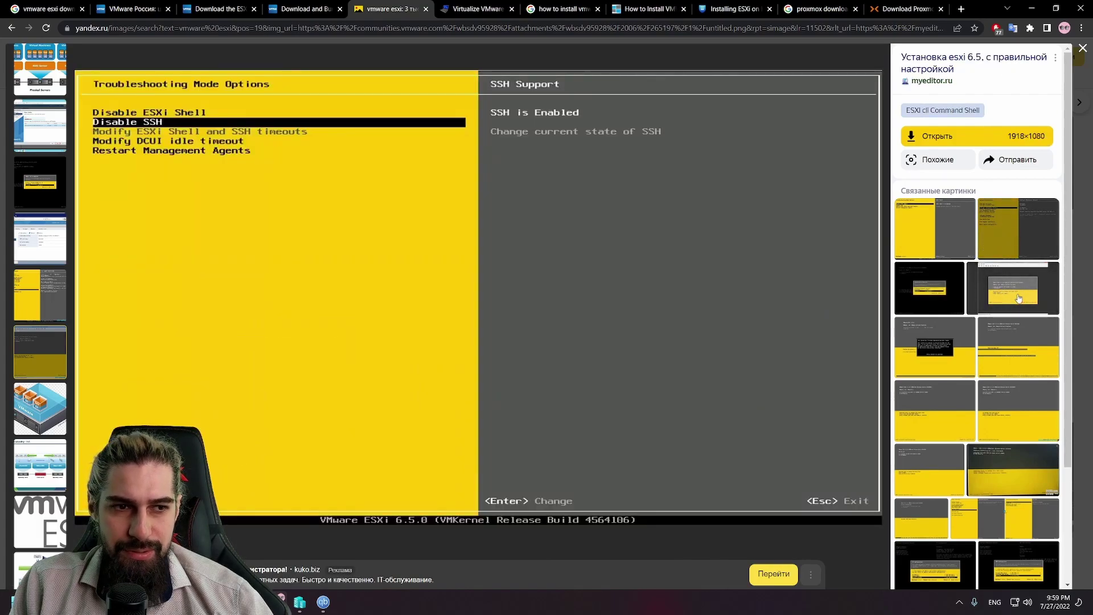
left_click(992, 324)
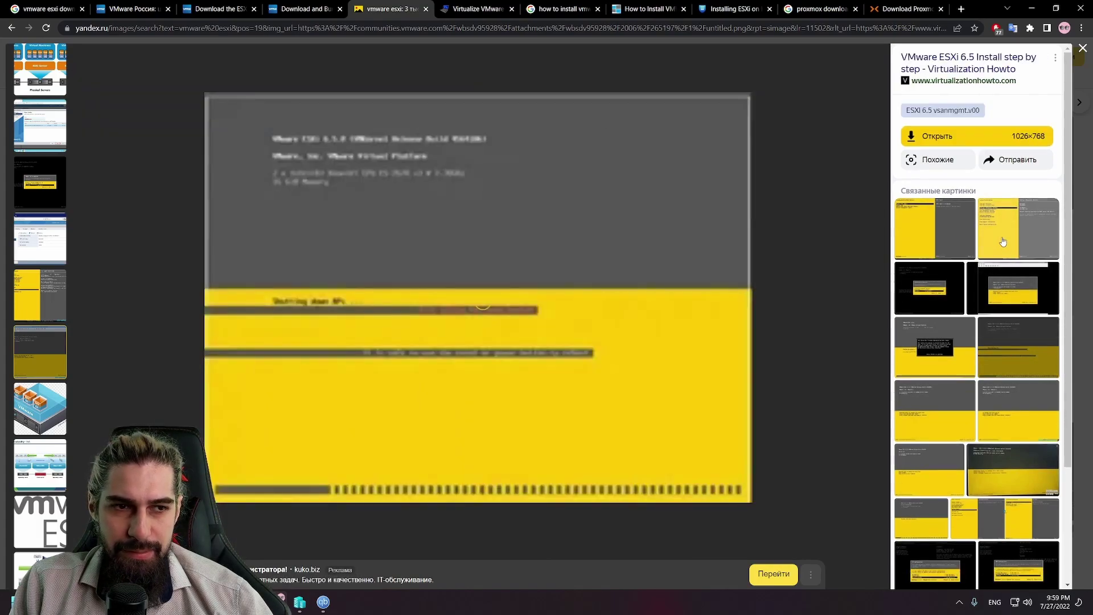
key("alt+Left")
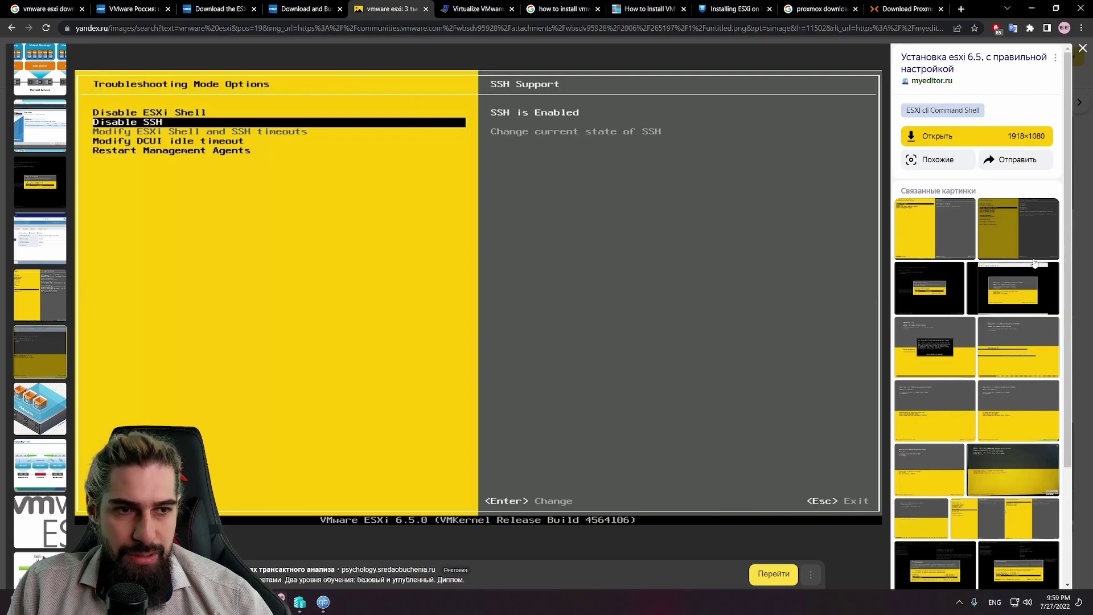
Step: Preview the system halted, Configure Management Network, ESX Server 3i and ESXi 5.0 boot screenshots, then close the viewer
left_click(1018, 347)
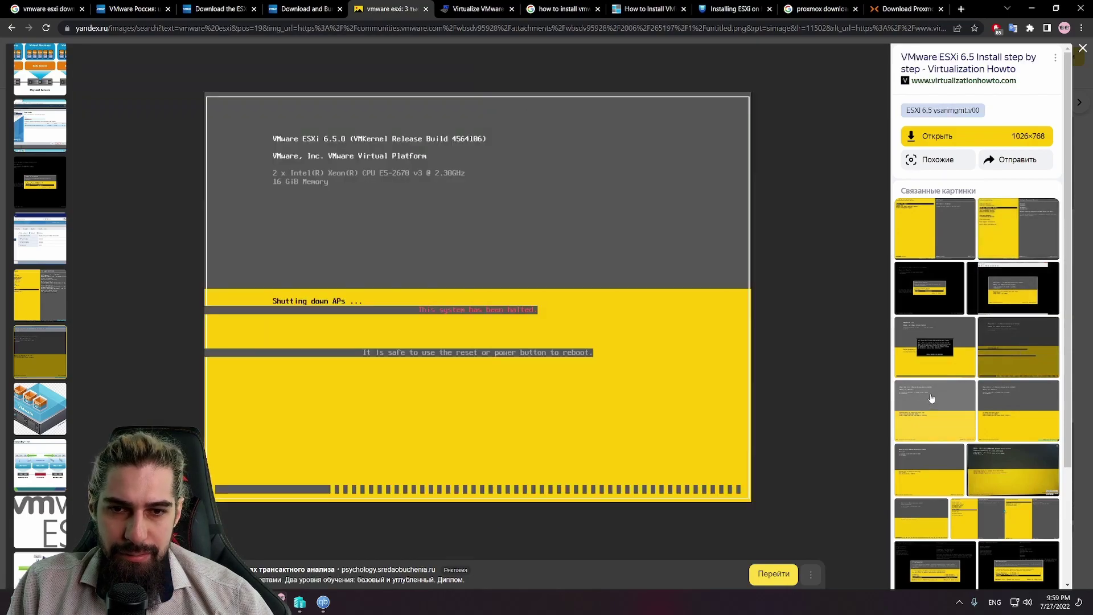
left_click(931, 397)
scroll(1002, 407, "down", 3)
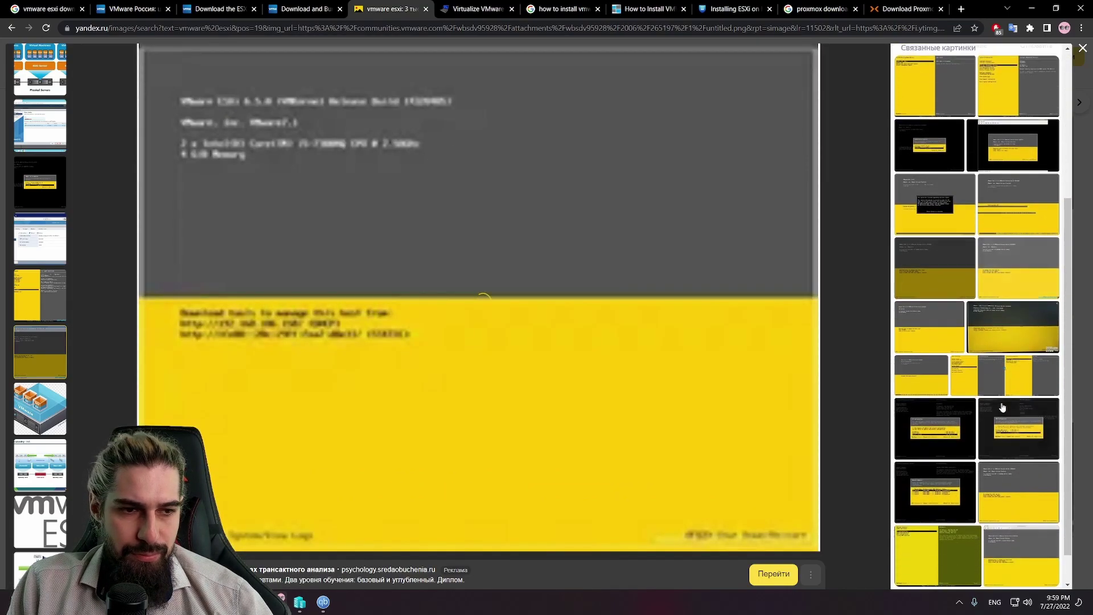
scroll(1002, 408, "down", 5)
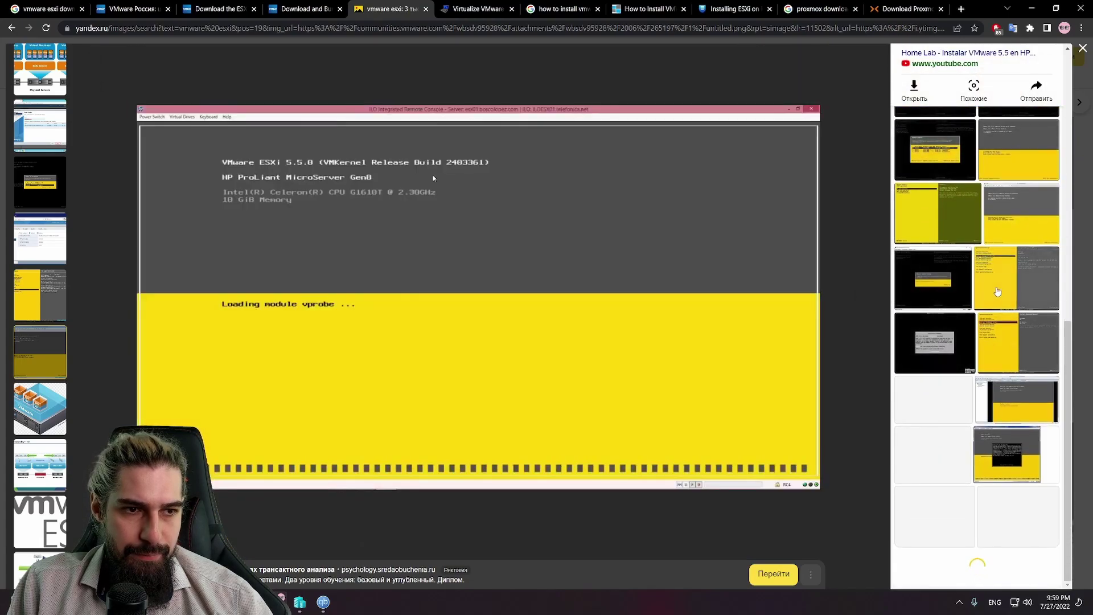
left_click(994, 285)
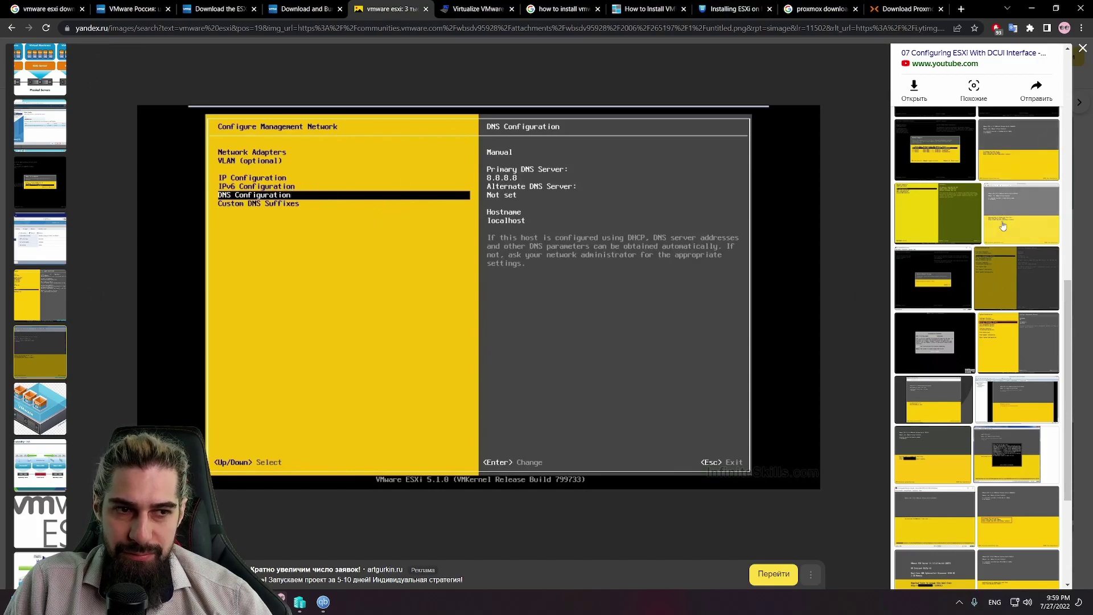
left_click(1000, 346)
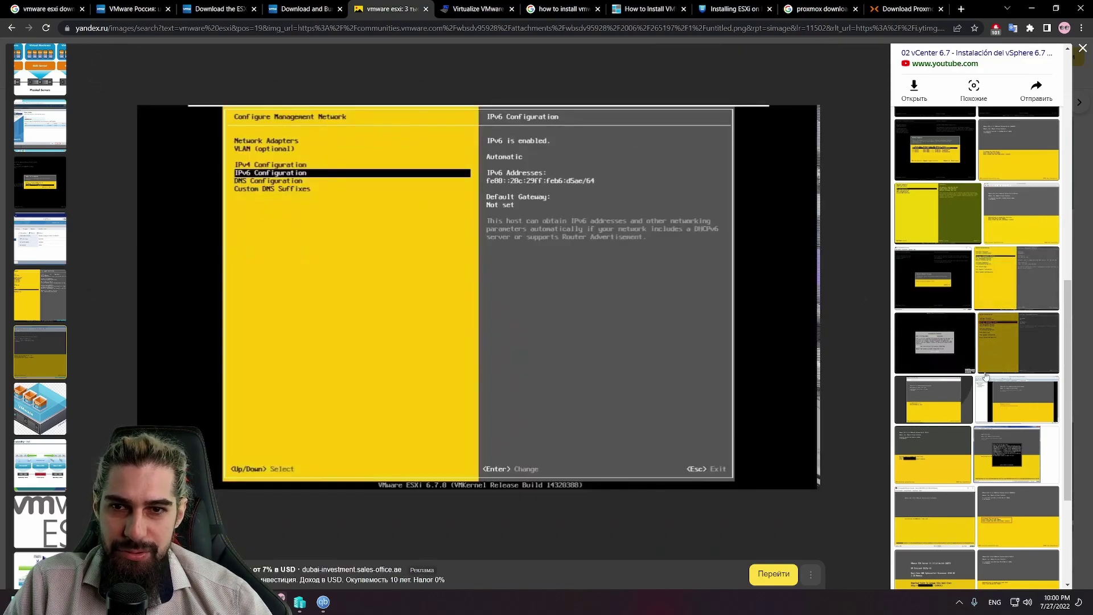
scroll(944, 404, "down", 4)
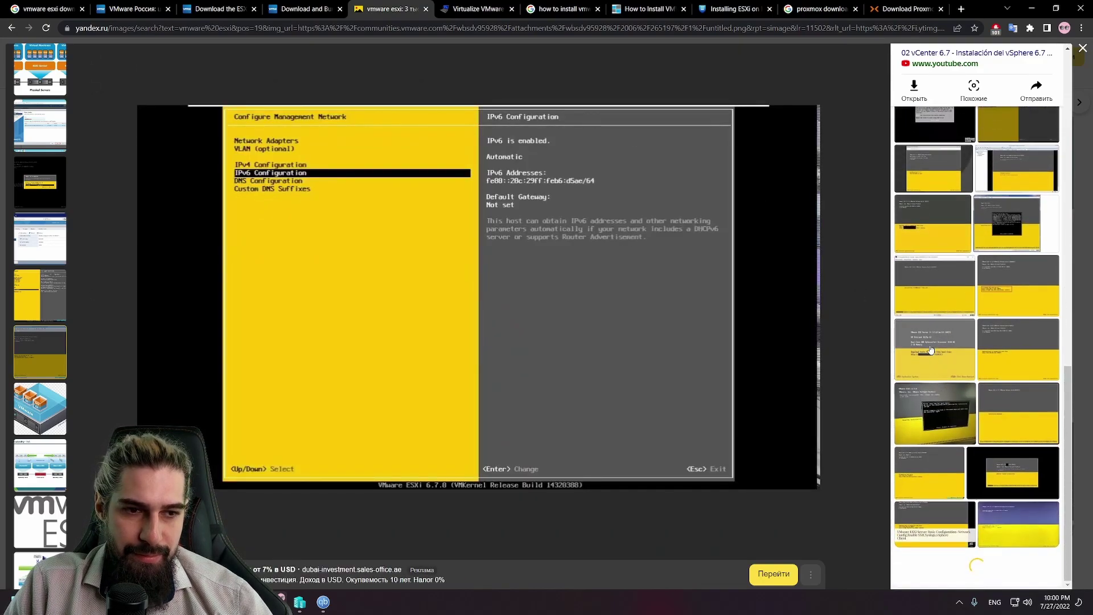
left_click(927, 349)
left_click(1028, 367)
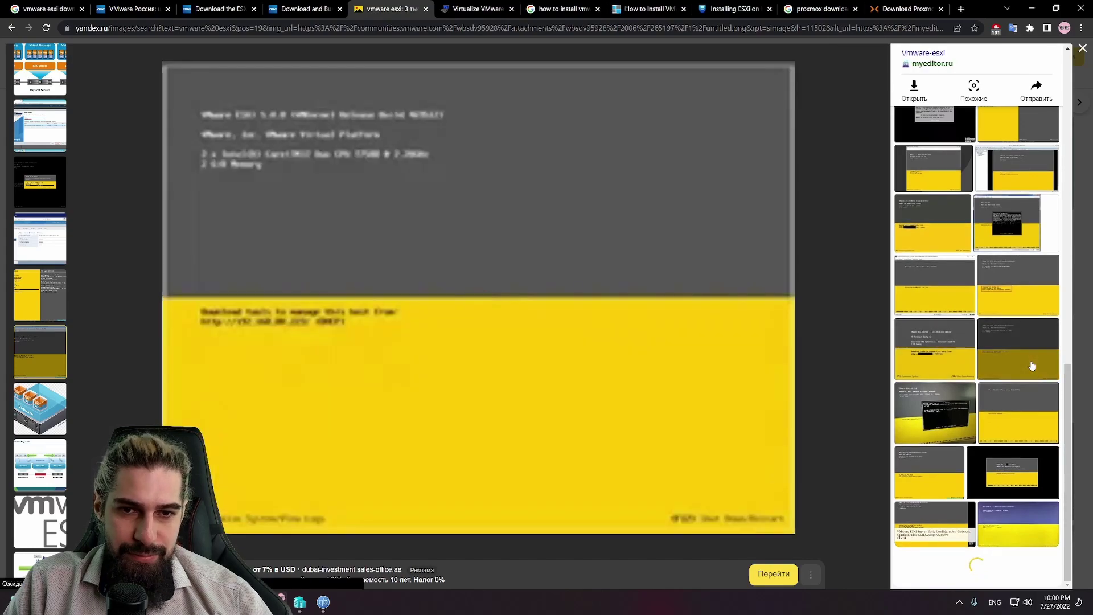
scroll(950, 422, "down", 3)
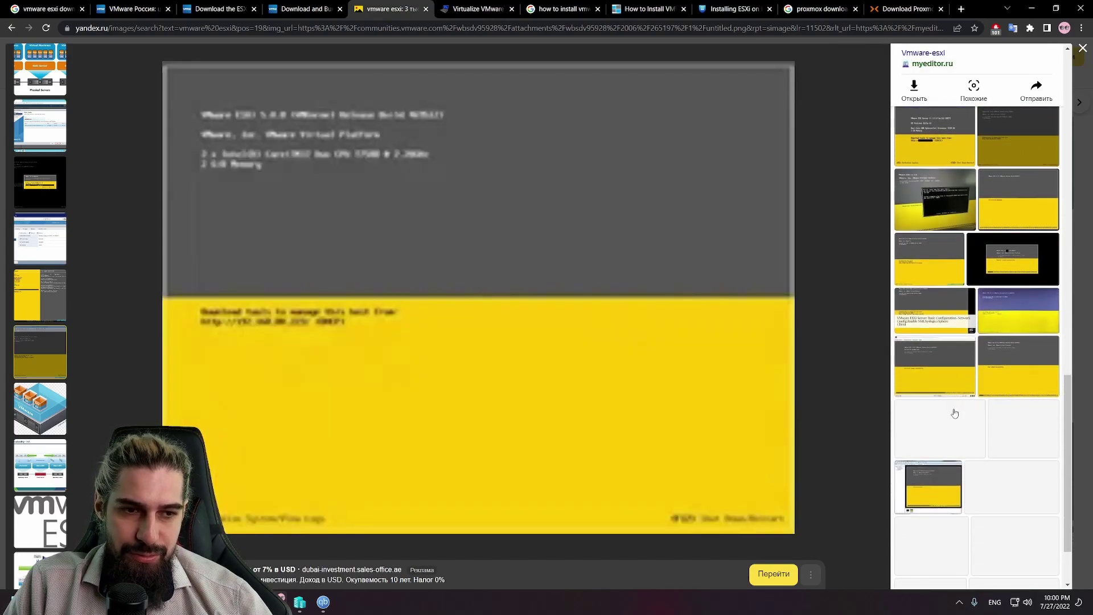
left_click(1083, 50)
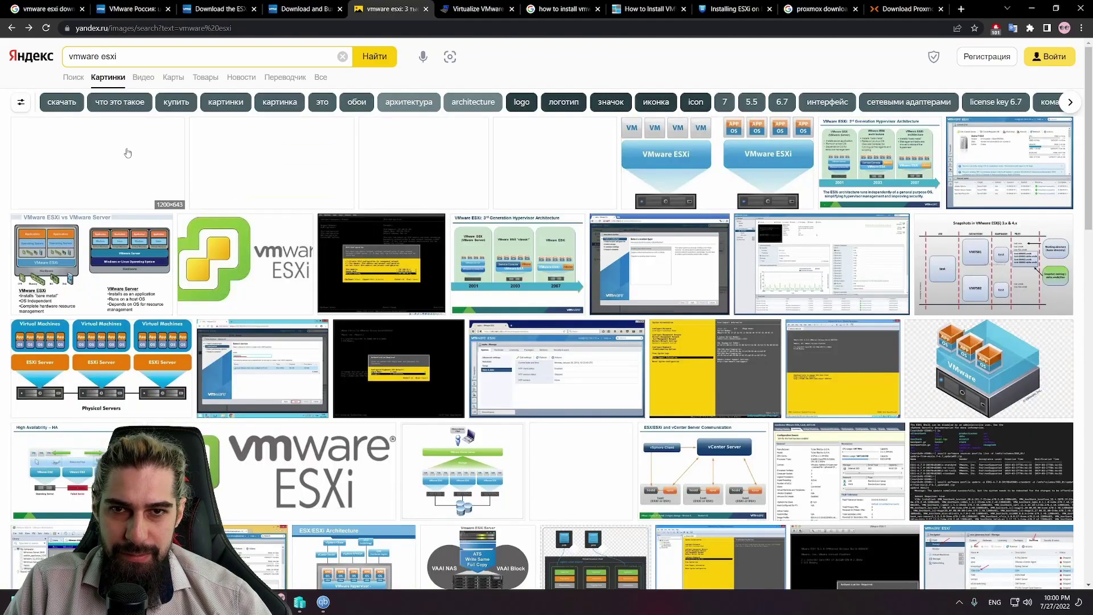
scroll(497, 222, "down", 6)
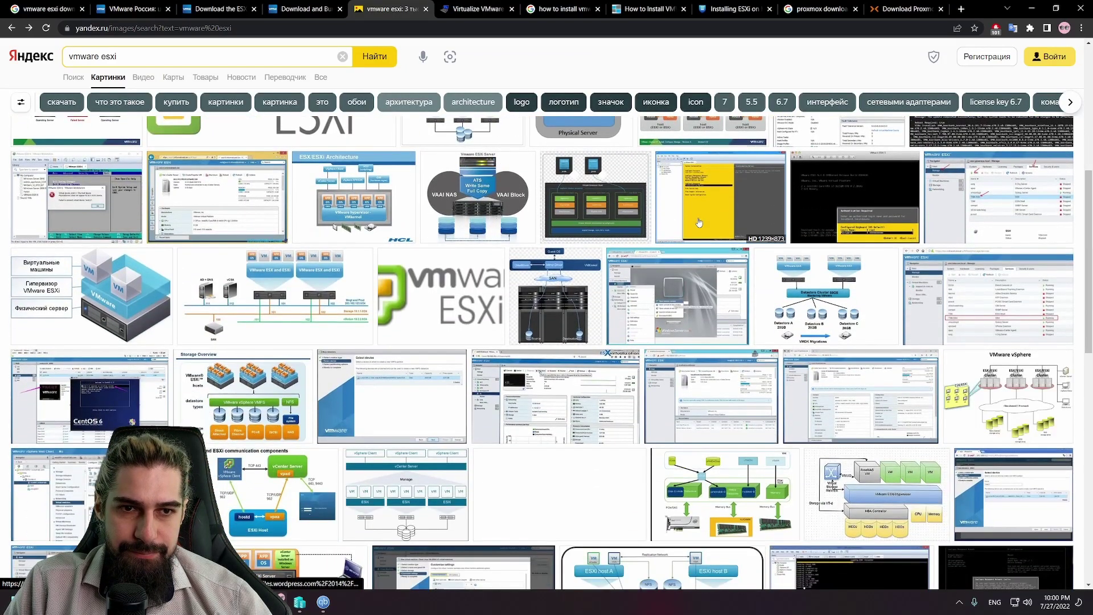
left_click(699, 222)
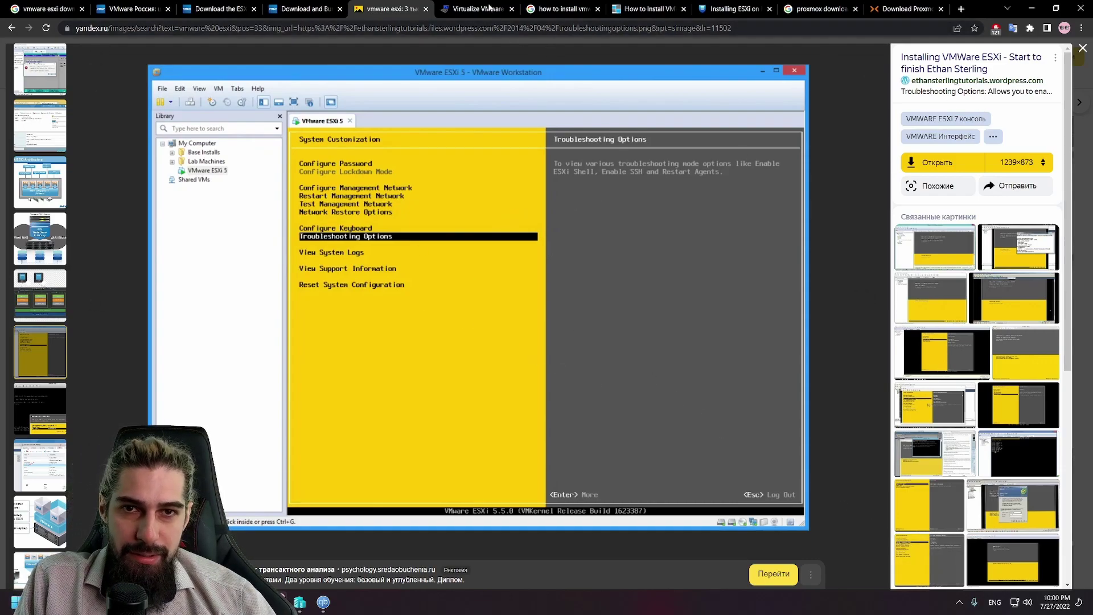
left_click(1082, 49)
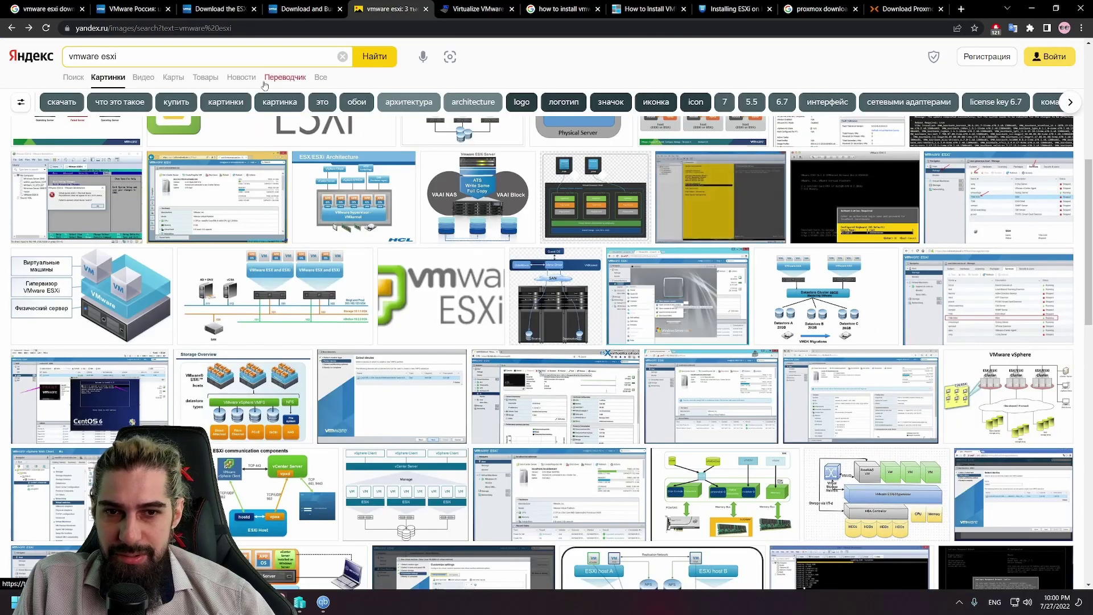
mouse_move(446, 166)
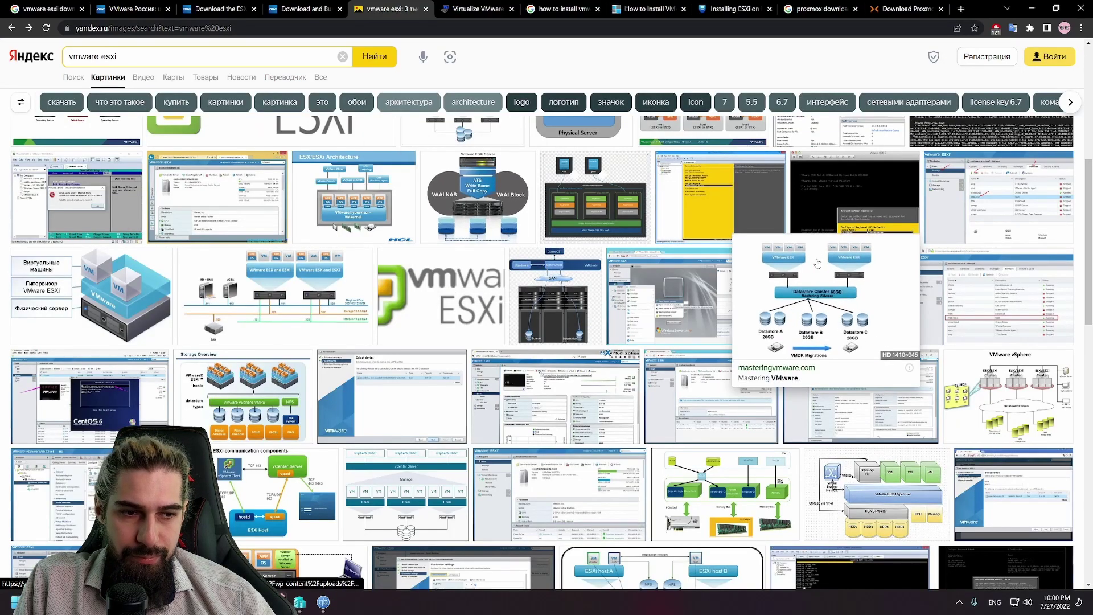
scroll(716, 313, "down", 3)
scroll(267, 127, "up", 4)
Step: Extend the query to 'vmware esxi web', glance at qBittorrent, and open the vcloud-lab Web Client screenshot
left_click(182, 63)
type("w")
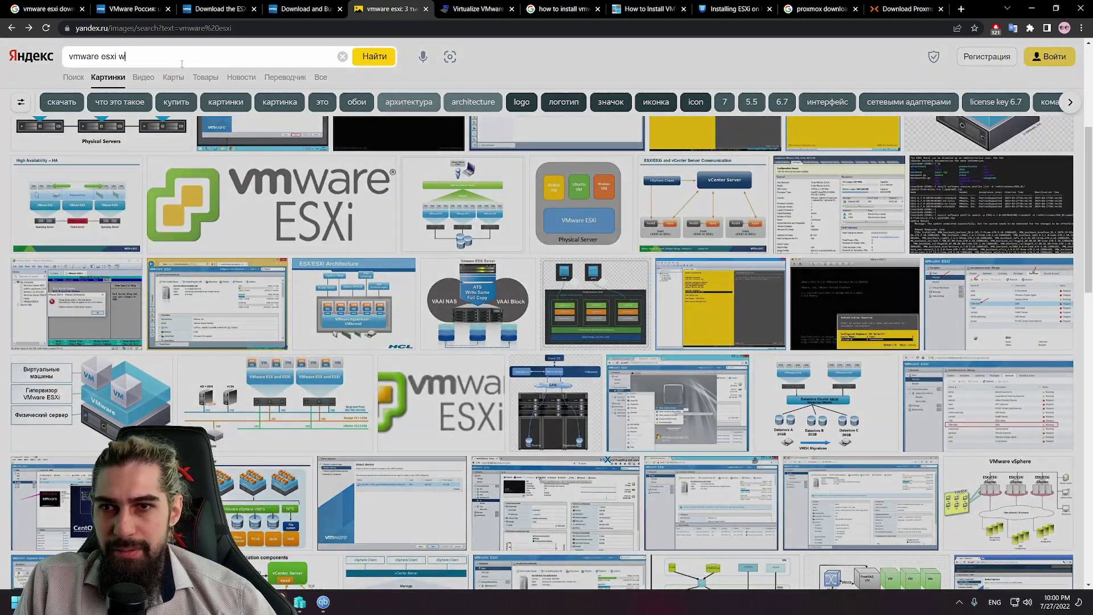
type("eb")
key("Return")
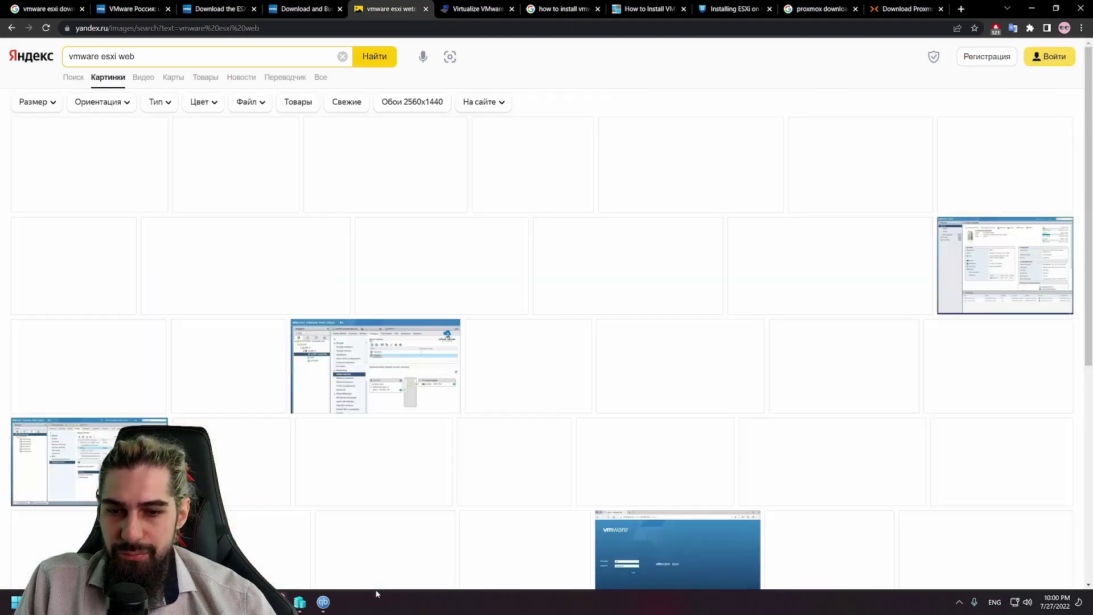
left_click(335, 601)
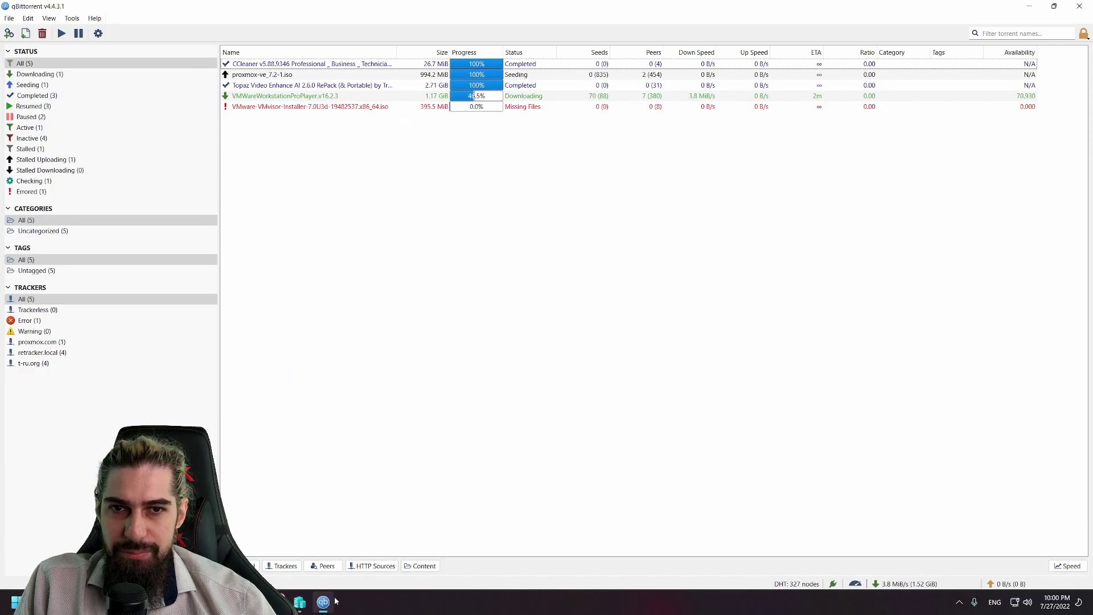
left_click(335, 601)
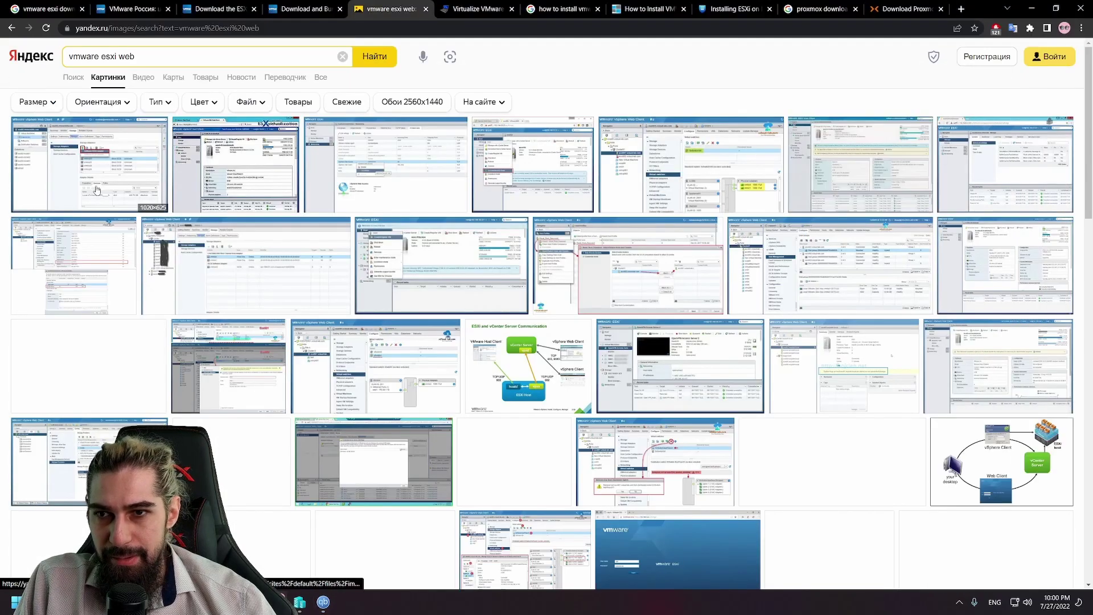
mouse_move(98, 188)
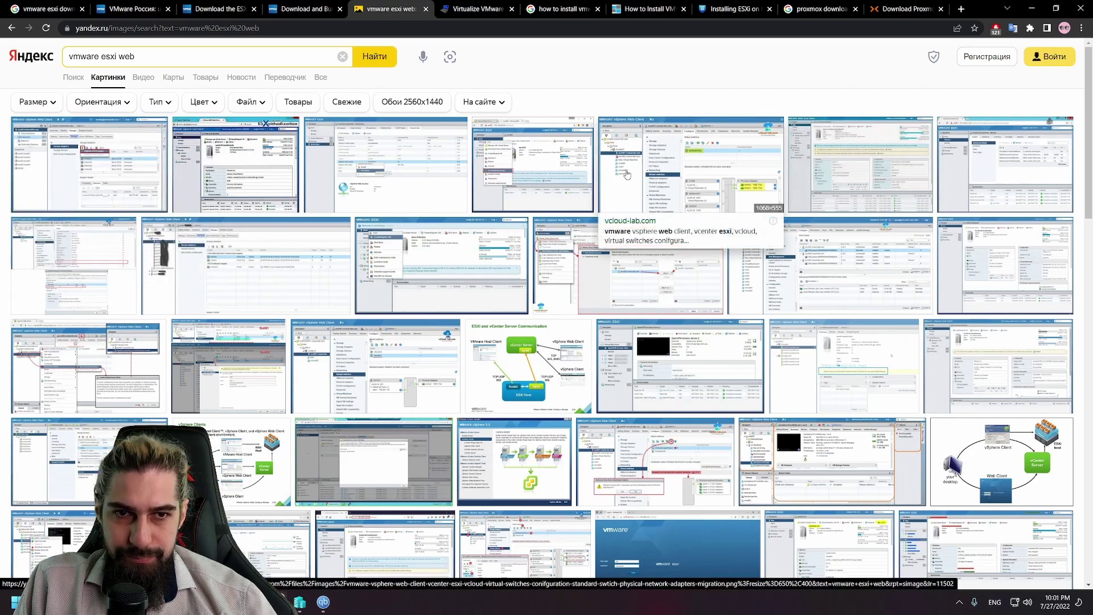
left_click(711, 274)
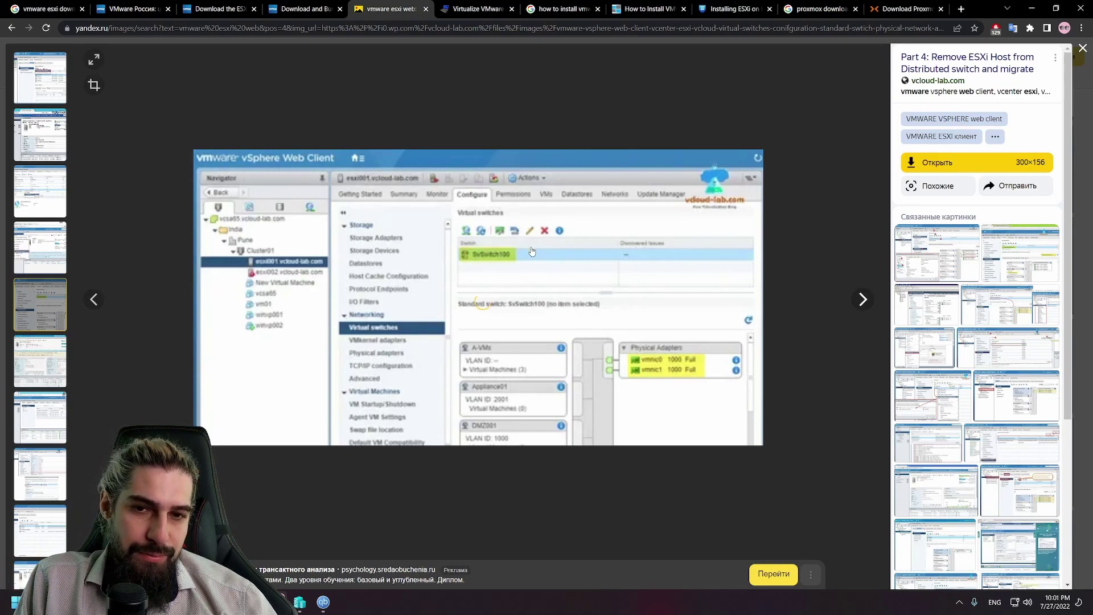
left_click(300, 602)
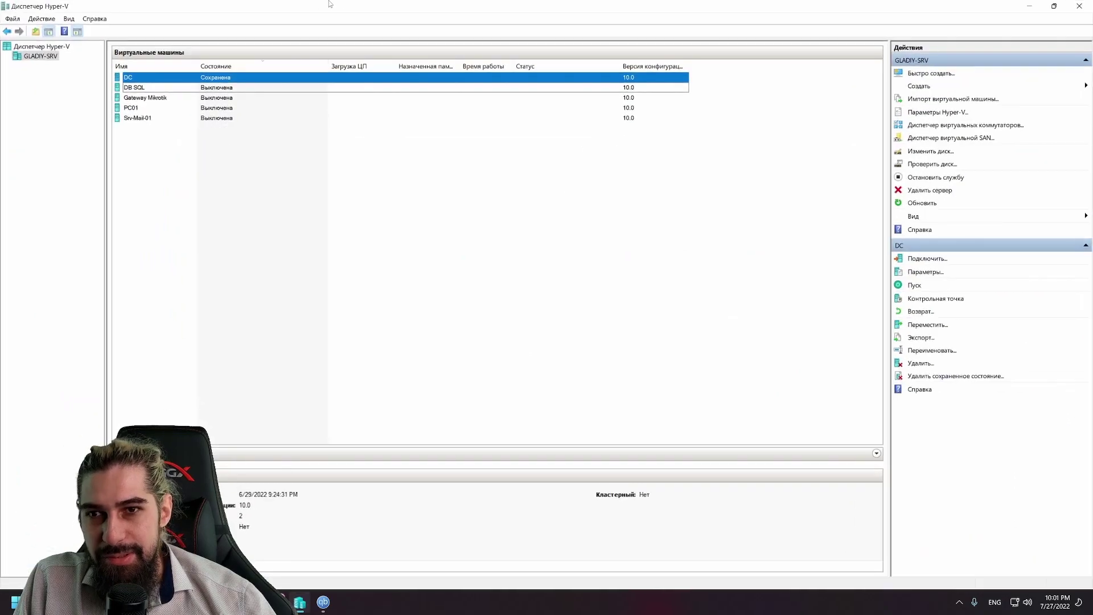
left_click_drag(647, 5, 790, 104)
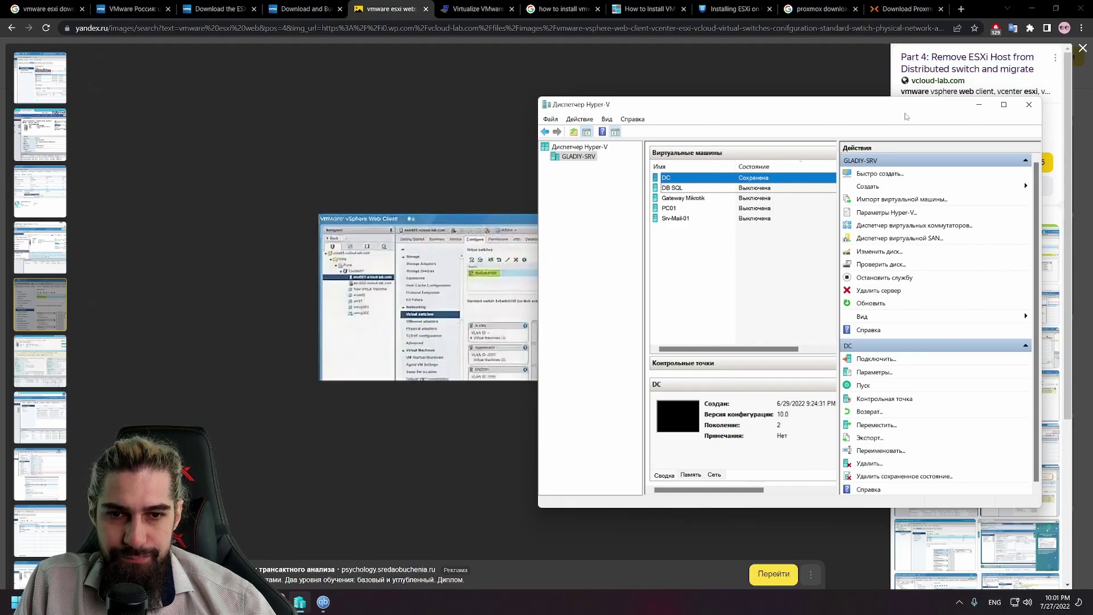
left_click(979, 105)
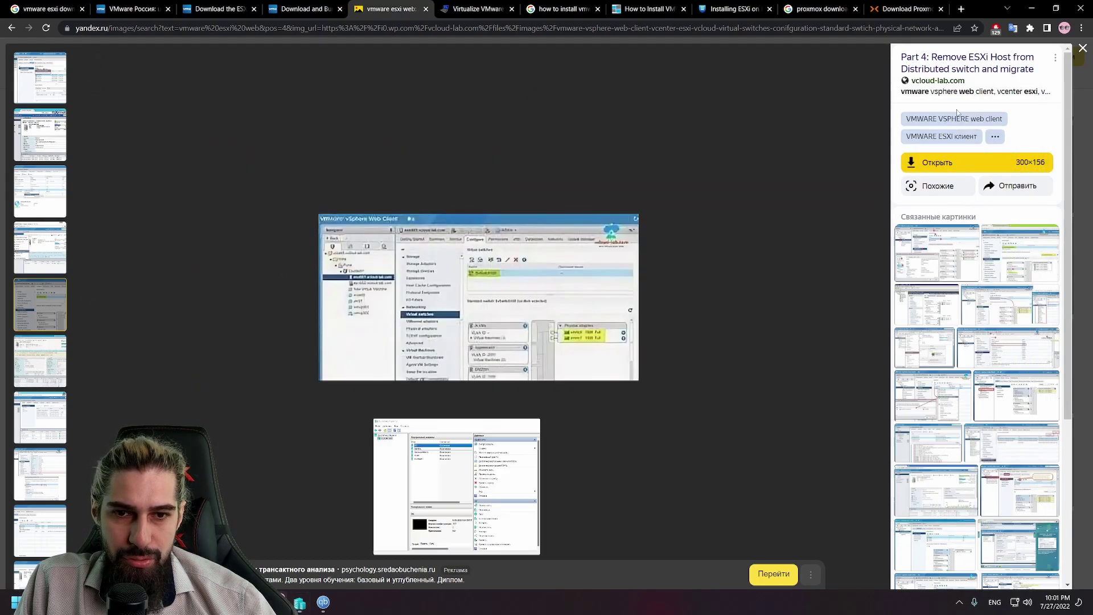
Step: View the distributed switch vSphere image and another related vSphere screenshot, then close the viewer
left_click(938, 259)
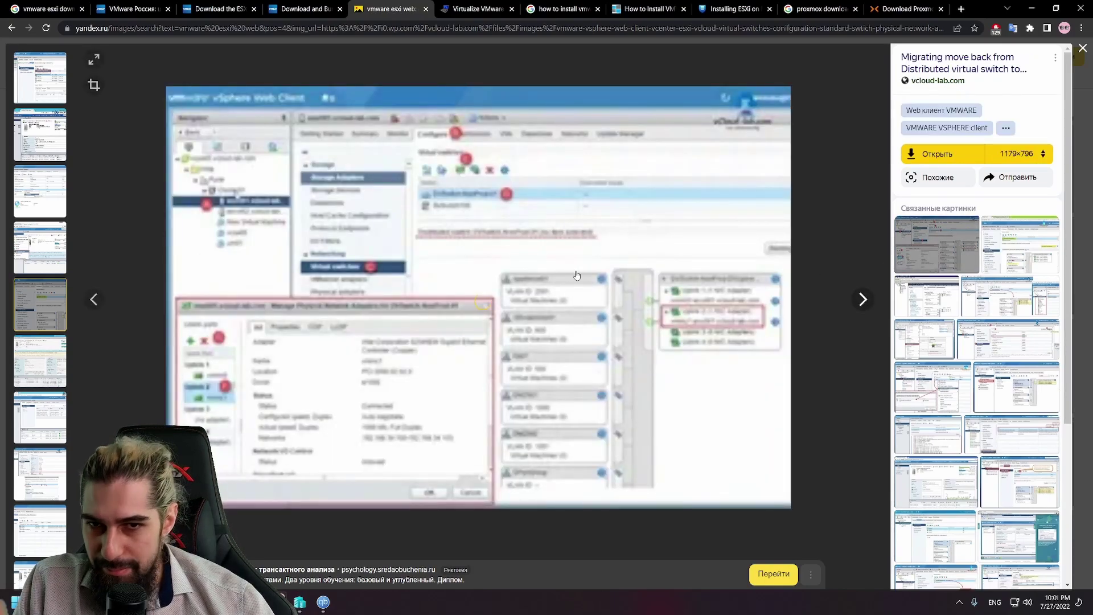
left_click(1008, 262)
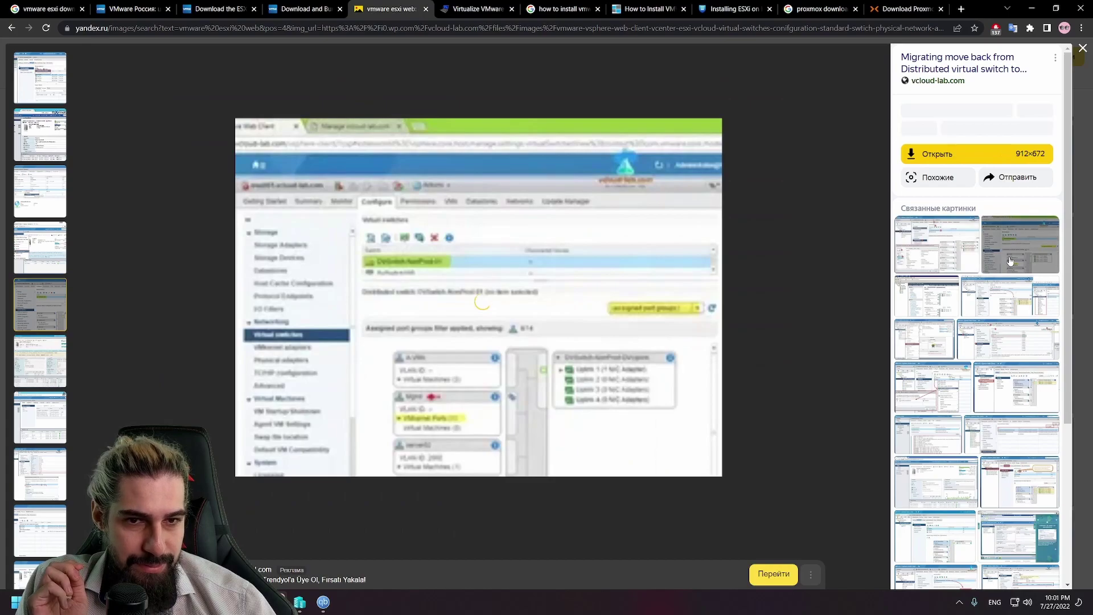
scroll(977, 342, "down", 2)
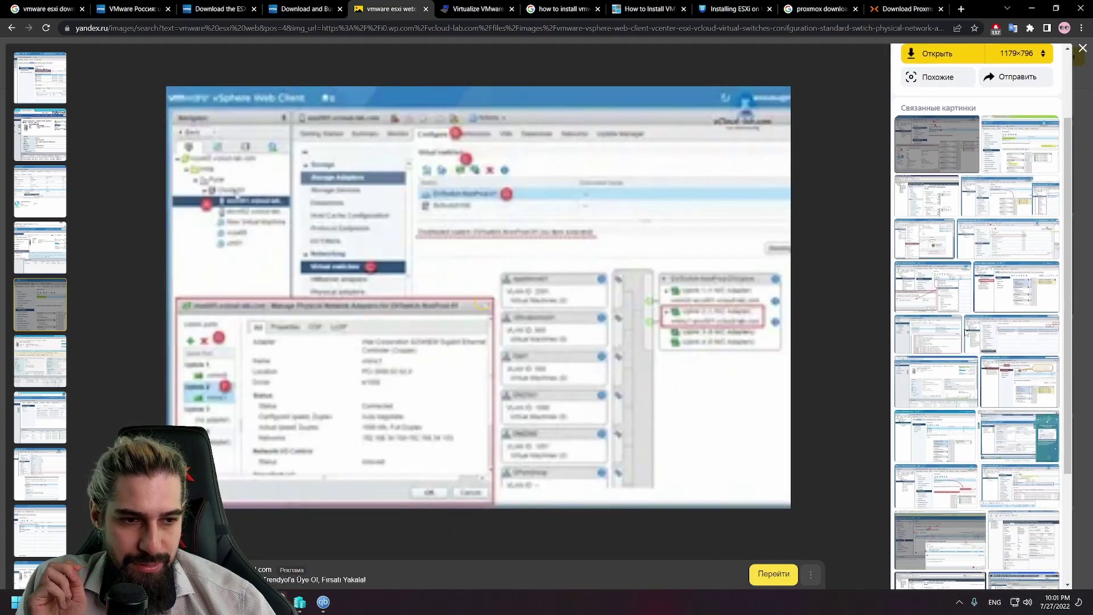
left_click(1082, 48)
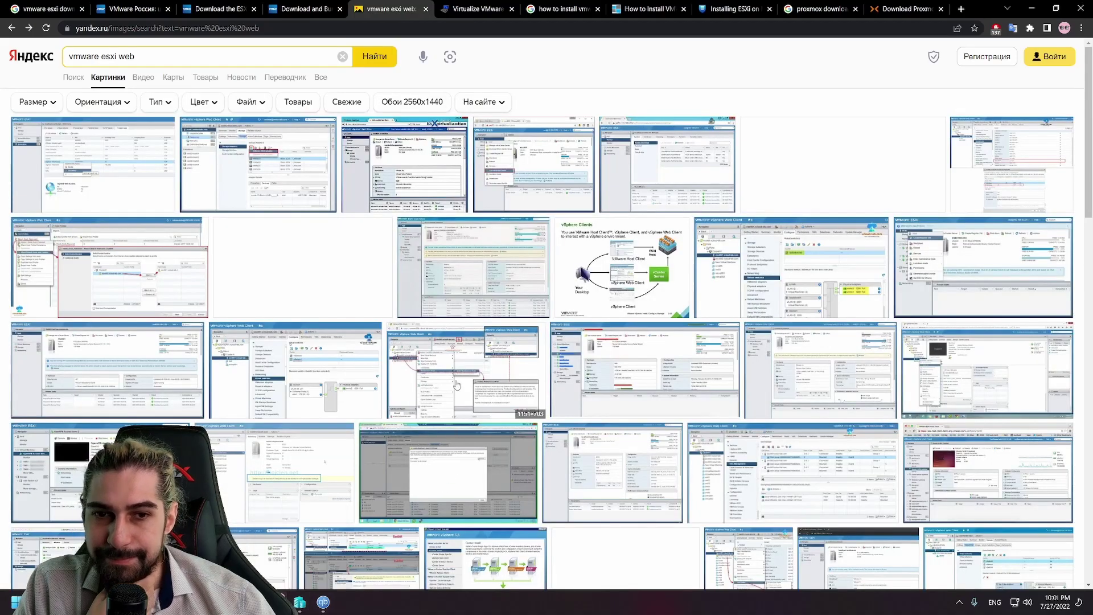
Step: View the vcloud-lab screenshot, check qBittorrent briefly, then open the vSphere Web Client screenshot full size
left_click(773, 266)
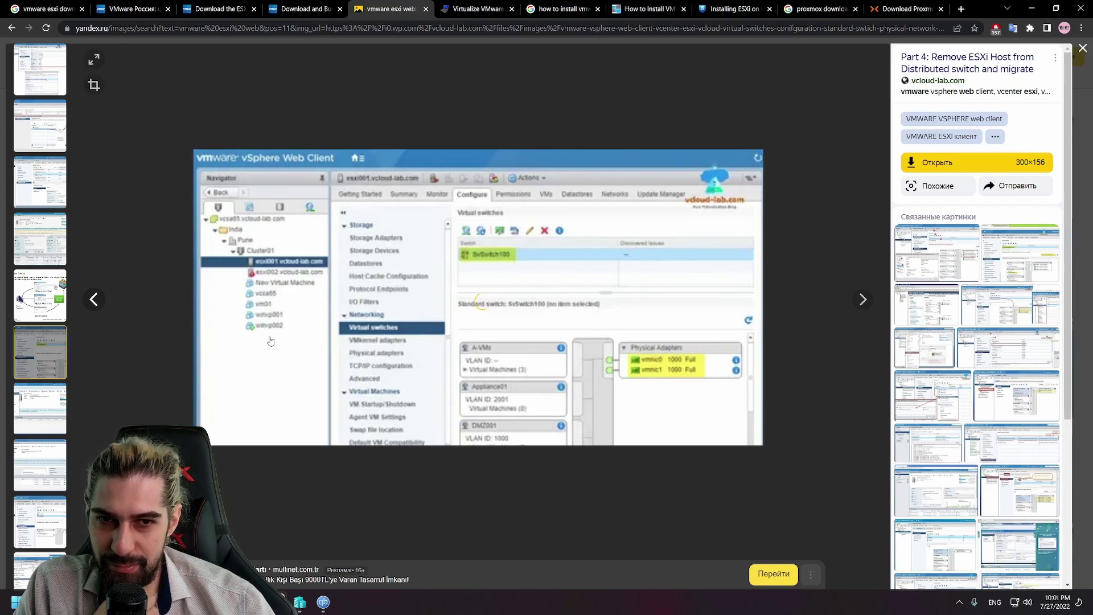
left_click(1082, 49)
scroll(632, 215, "down", 5)
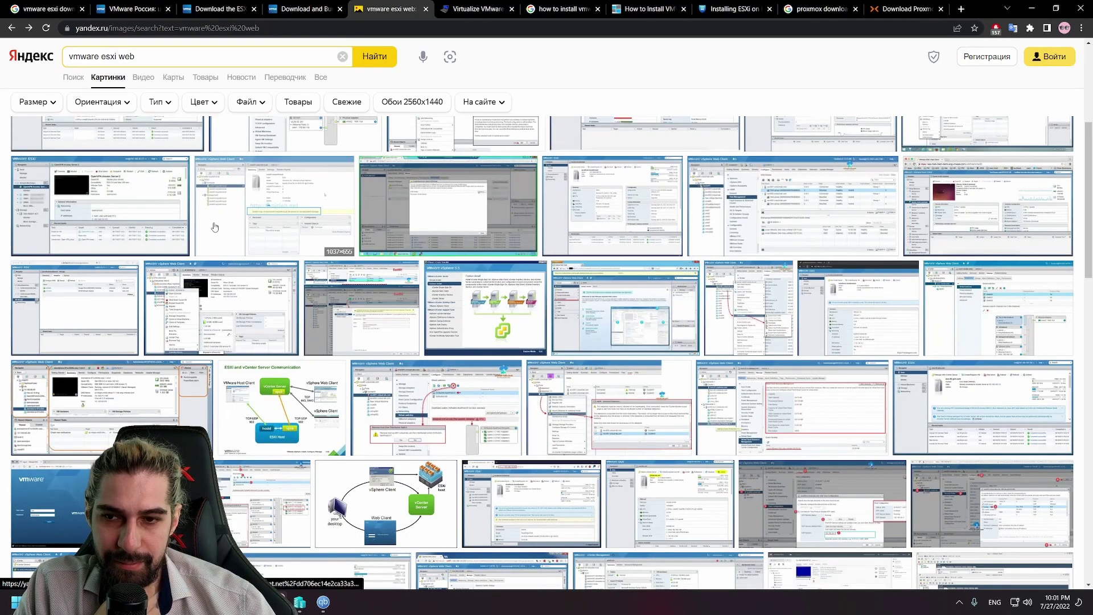
left_click(323, 602)
left_click(323, 602)
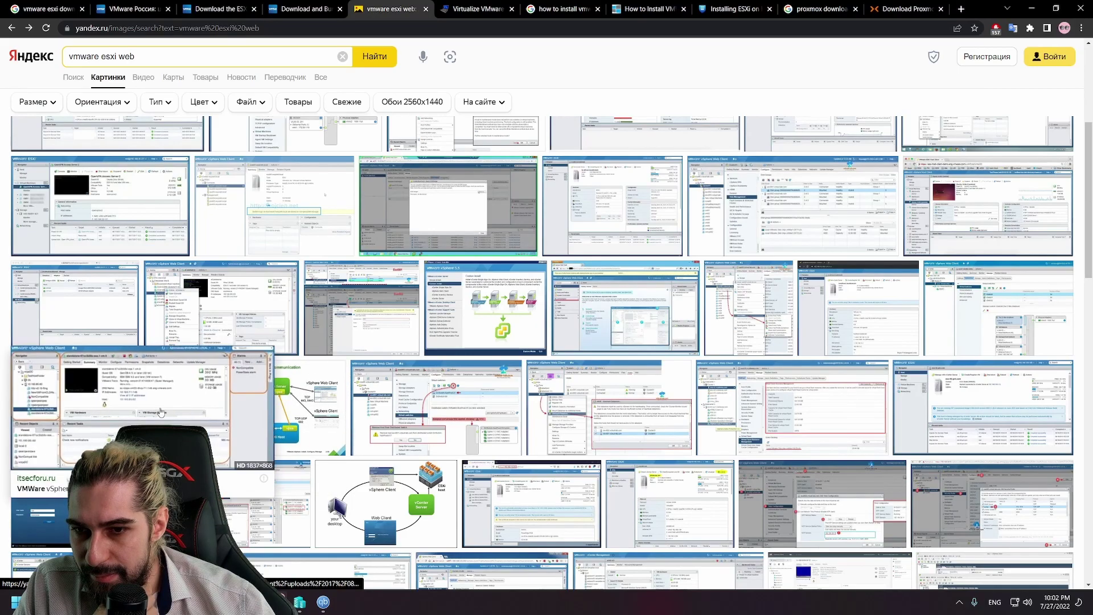
left_click(196, 401)
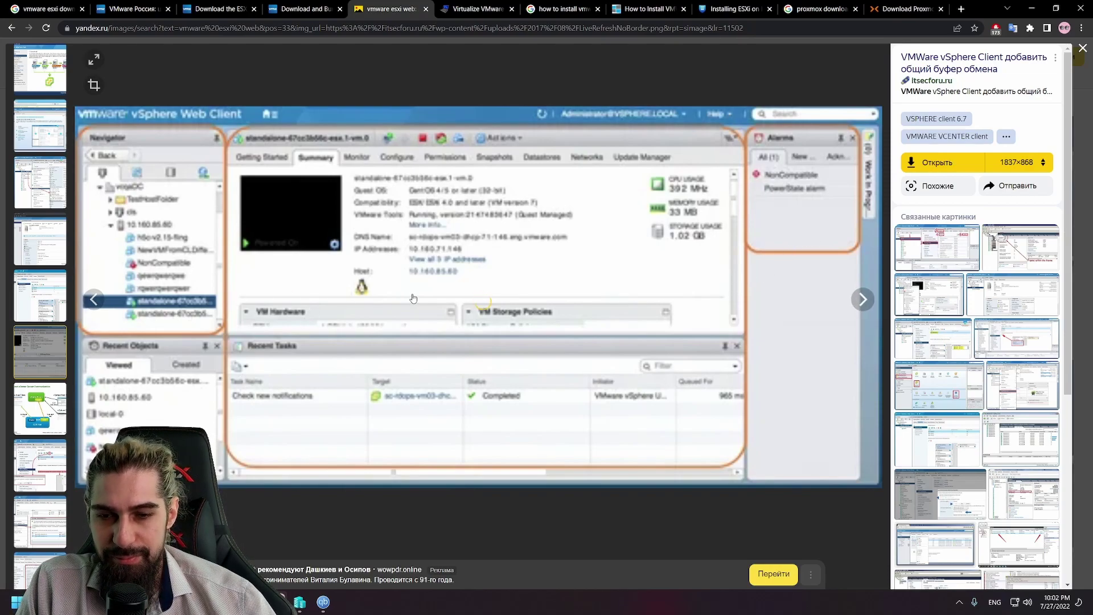
Step: Glance at Hyper-V Manager, minimize it, and bring qBittorrent's torrent list forward
mouse_move(300, 603)
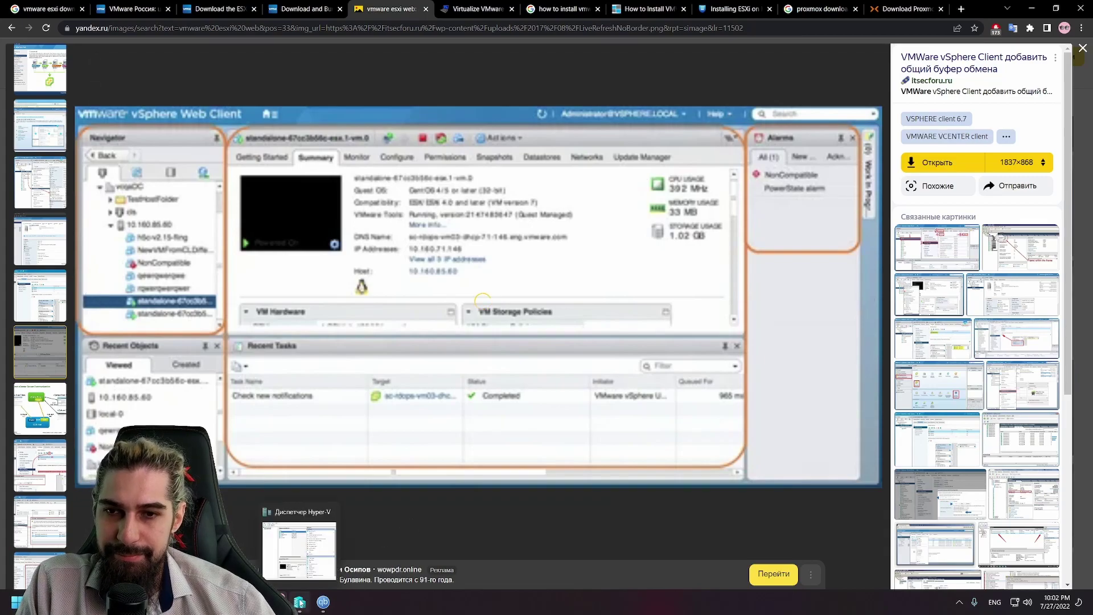
left_click(300, 601)
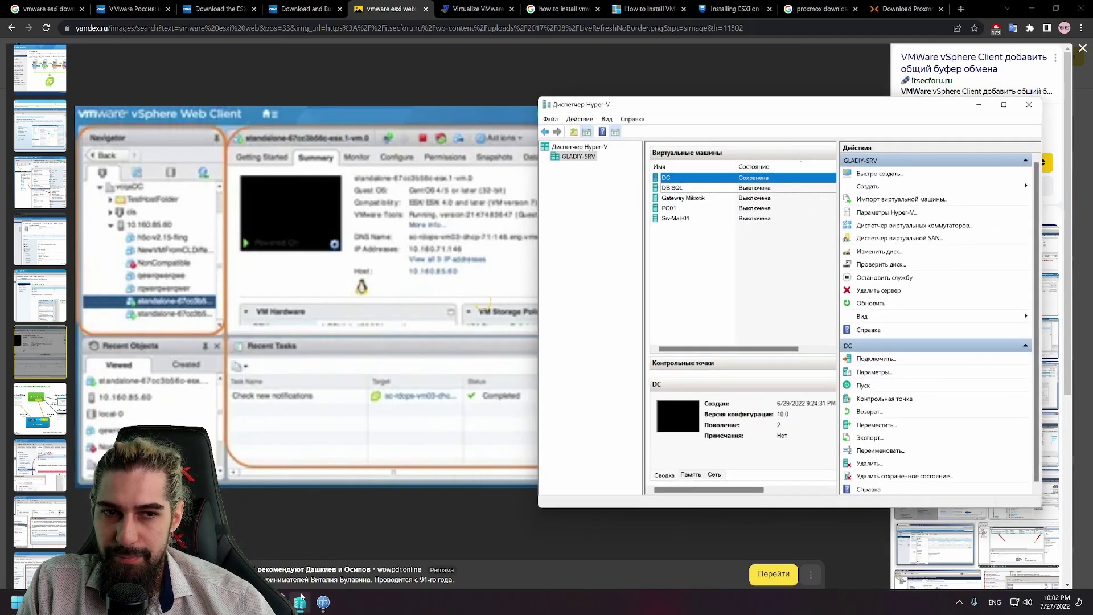
left_click(301, 596)
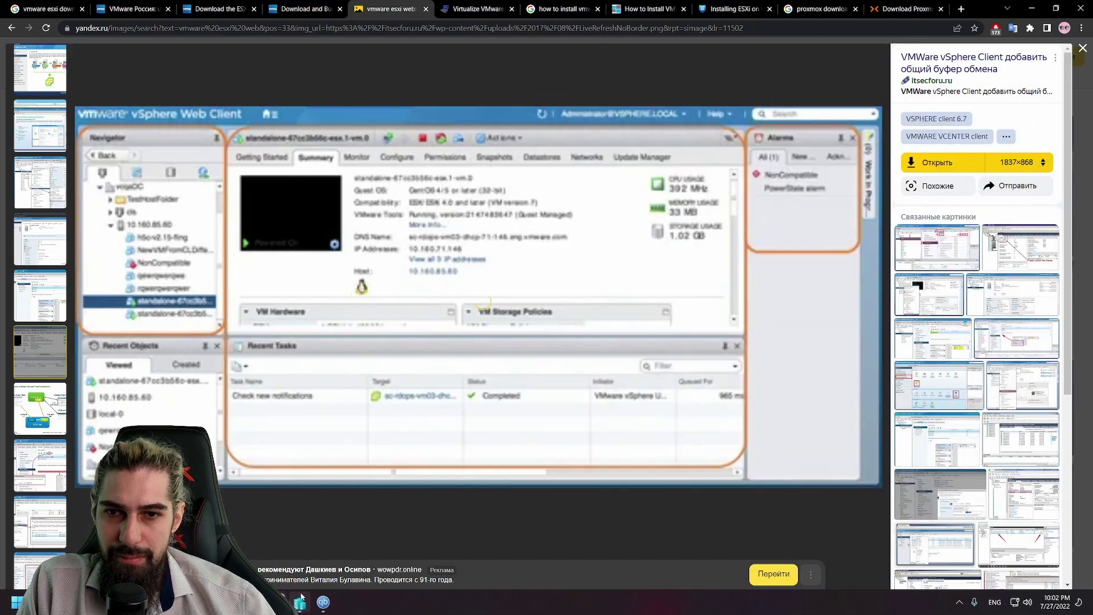
left_click(320, 604)
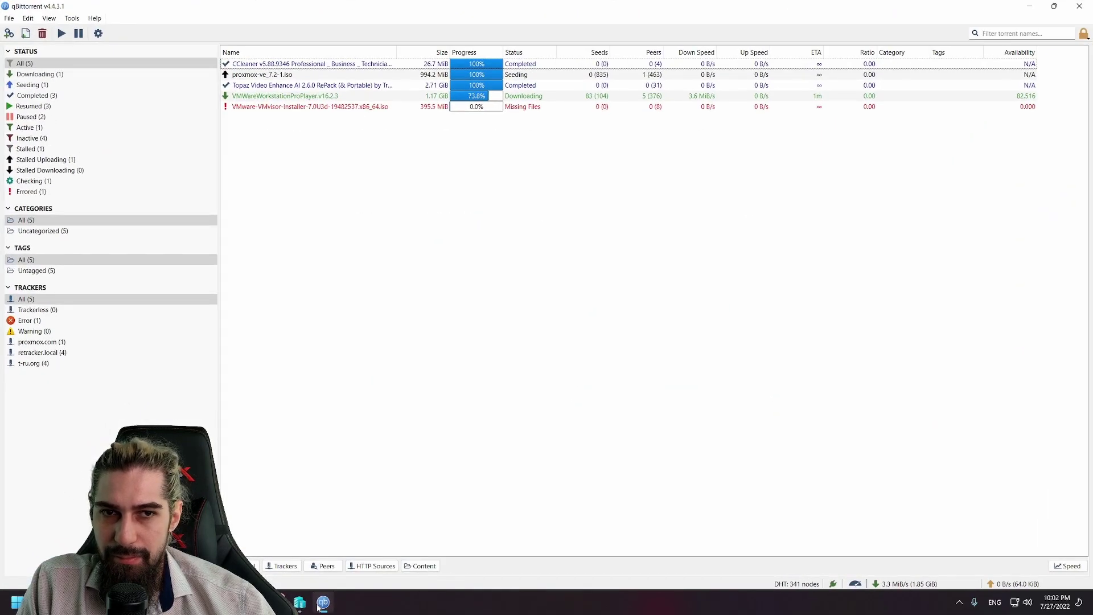
Step: Minimize qBittorrent to show the vSphere Web Client screenshot in the browser's image viewer again
left_click(323, 602)
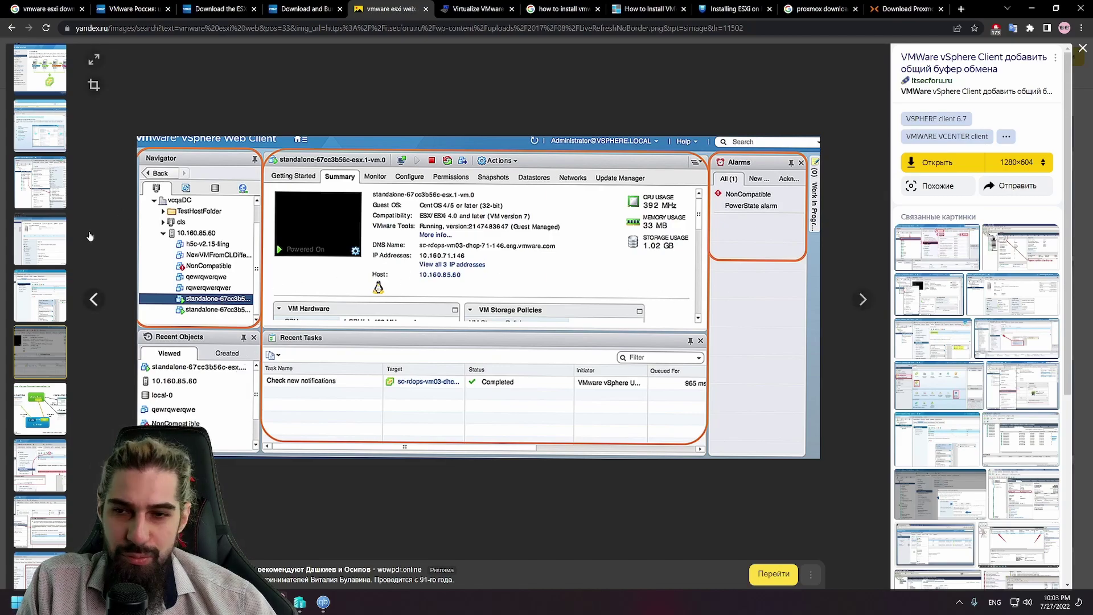
Step: Advance through the results to the Unmount NFS datastores screenshot, then minimize Chrome on the Proxmox tab
left_click(39, 478)
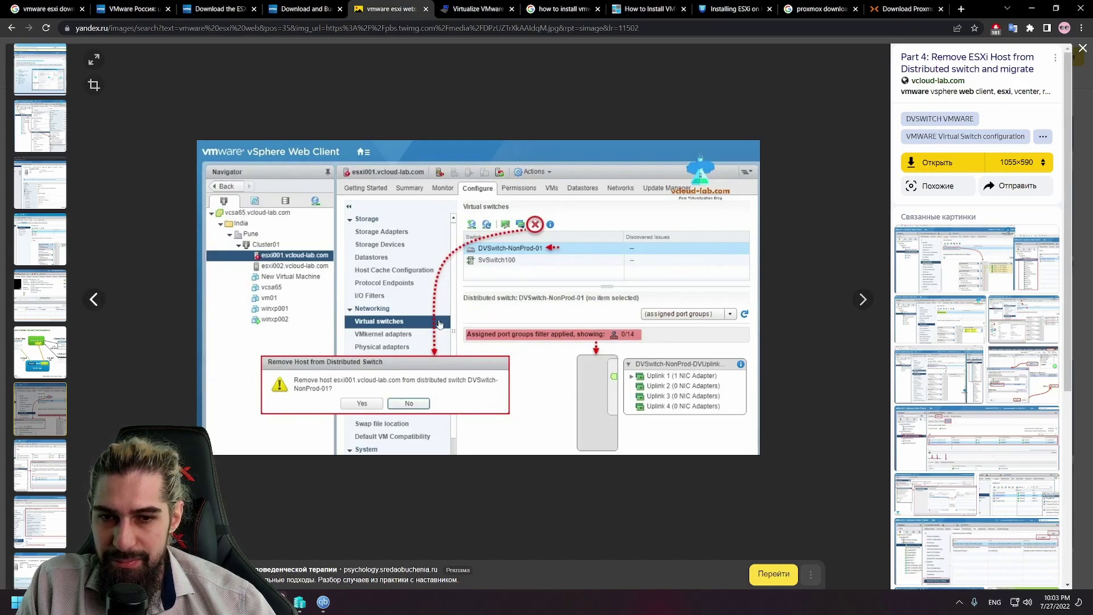
key("Right")
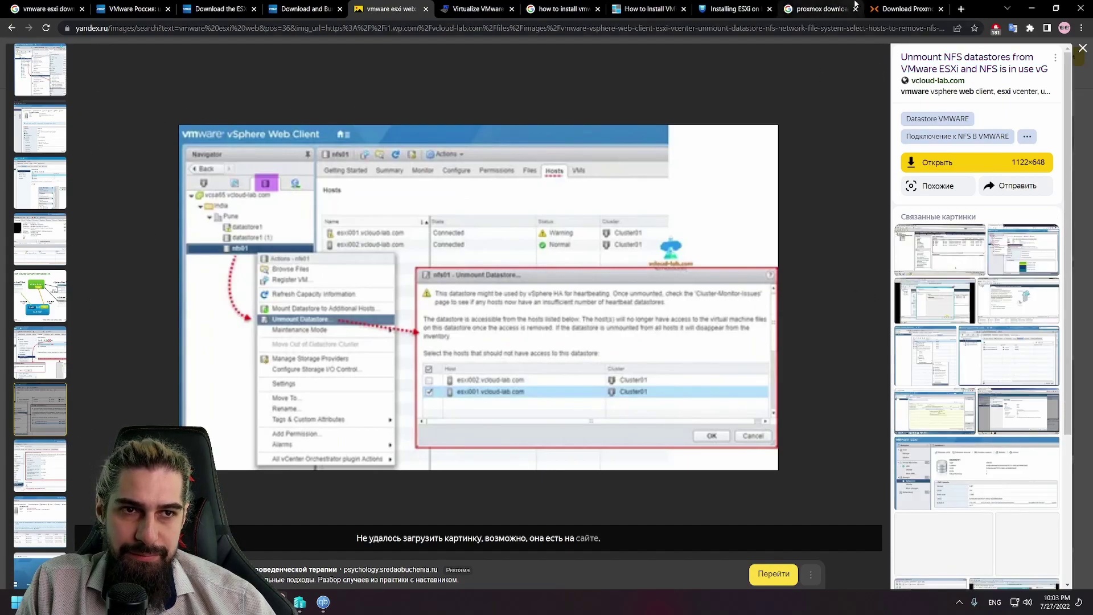
left_click(905, 8)
left_click(1031, 8)
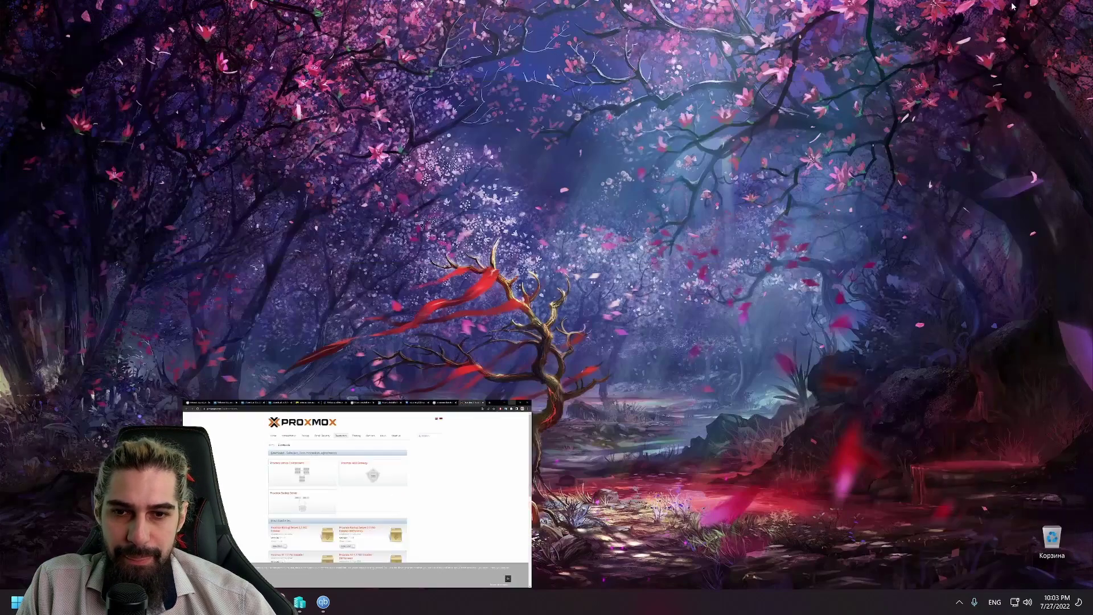
Step: Open the VMWareWorkstationProPlayer.v16.2.3 torrent's destination folder, then launch Windows Security from the tray
left_click(323, 602)
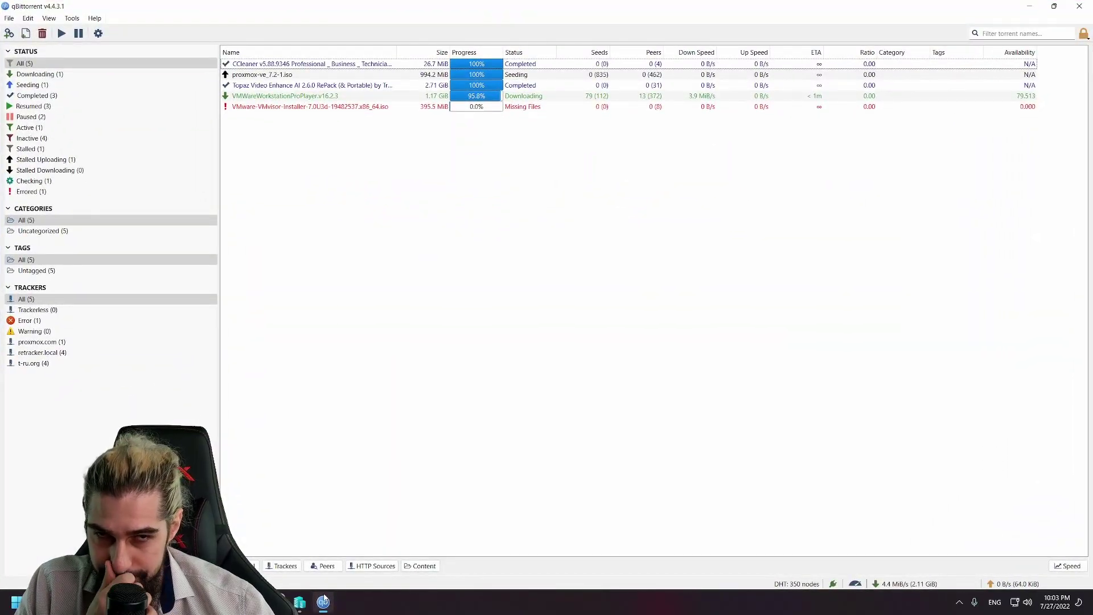
right_click(352, 97)
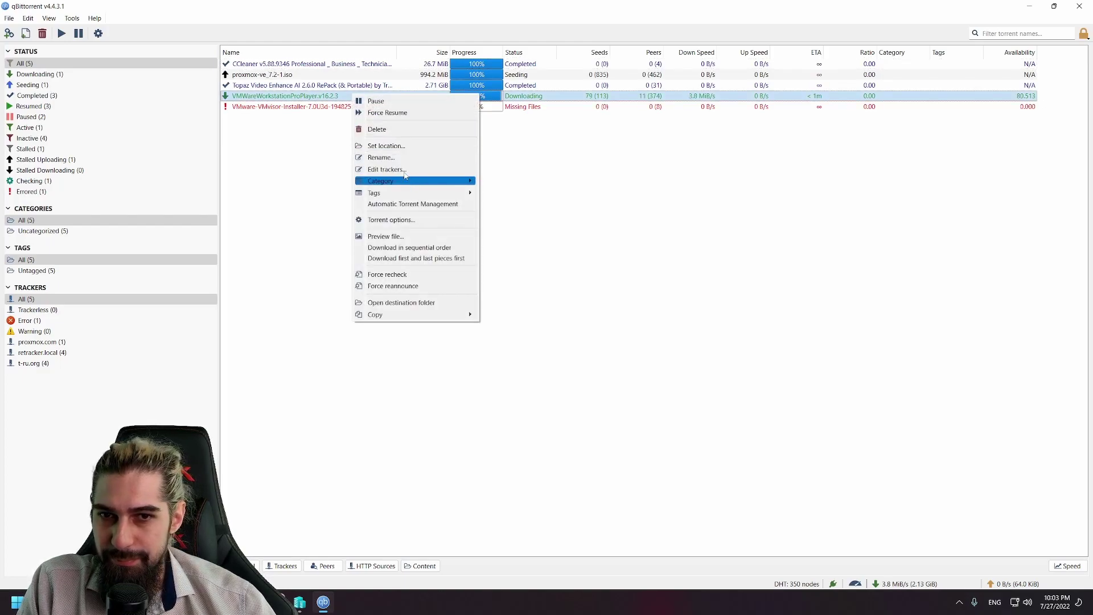
left_click(398, 302)
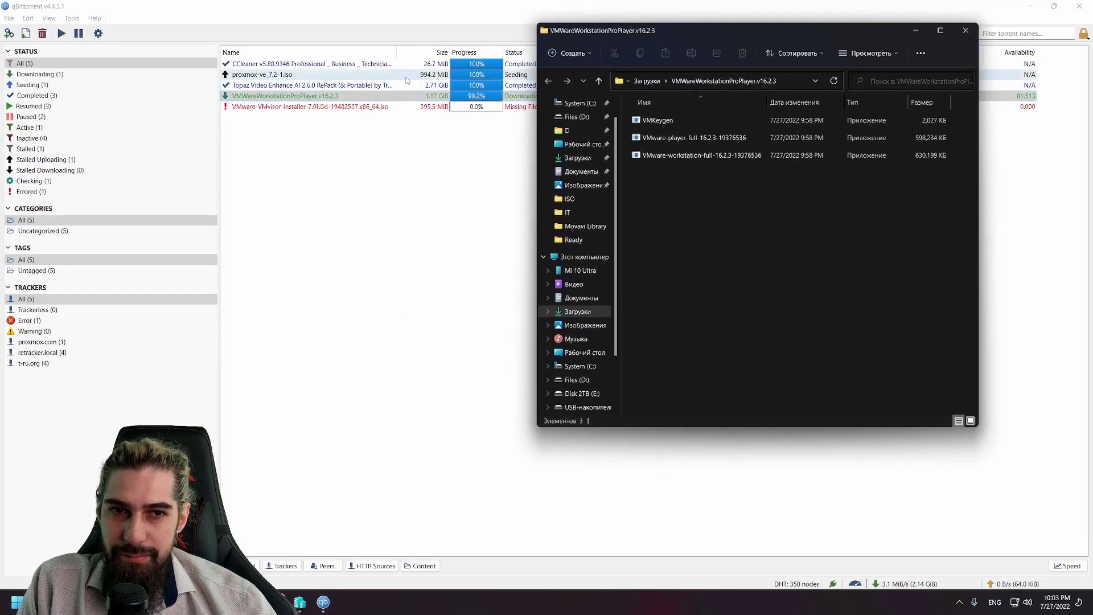
left_click_drag(775, 24, 517, 172)
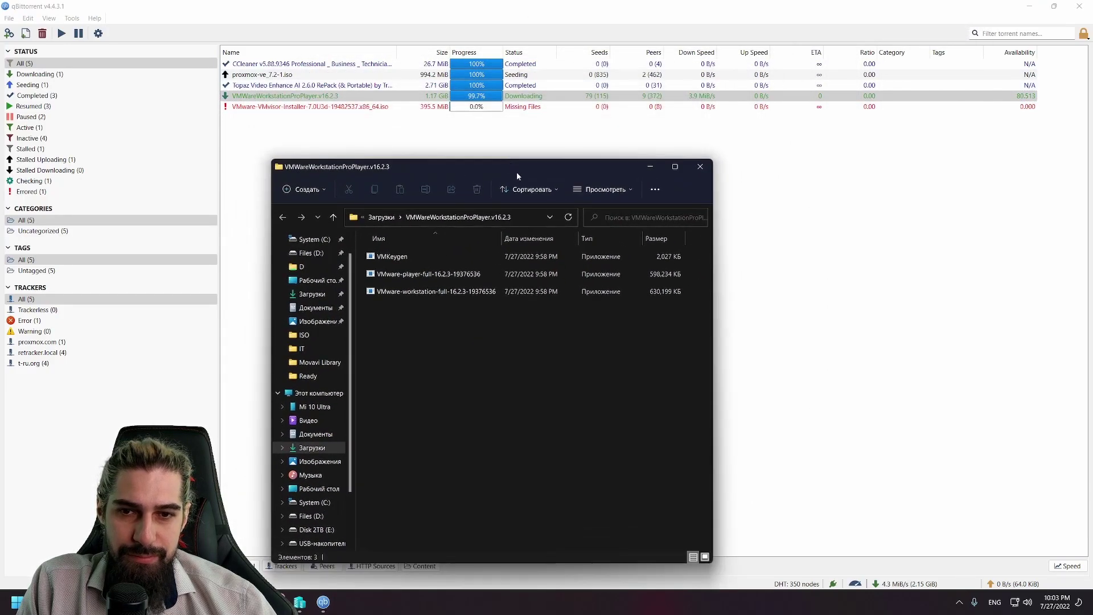
left_click(960, 602)
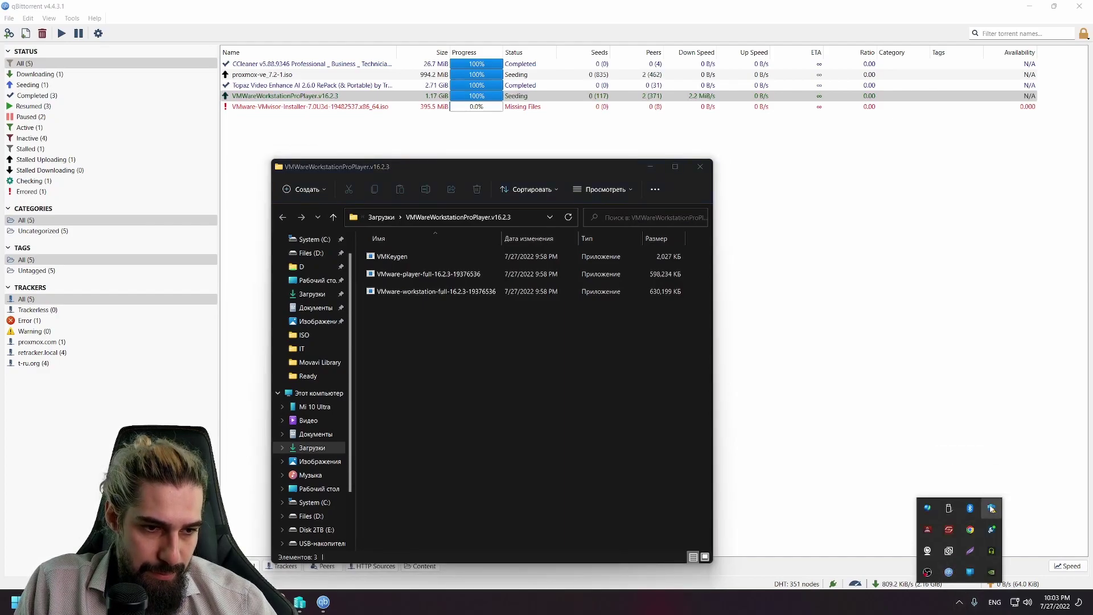
left_click(991, 509)
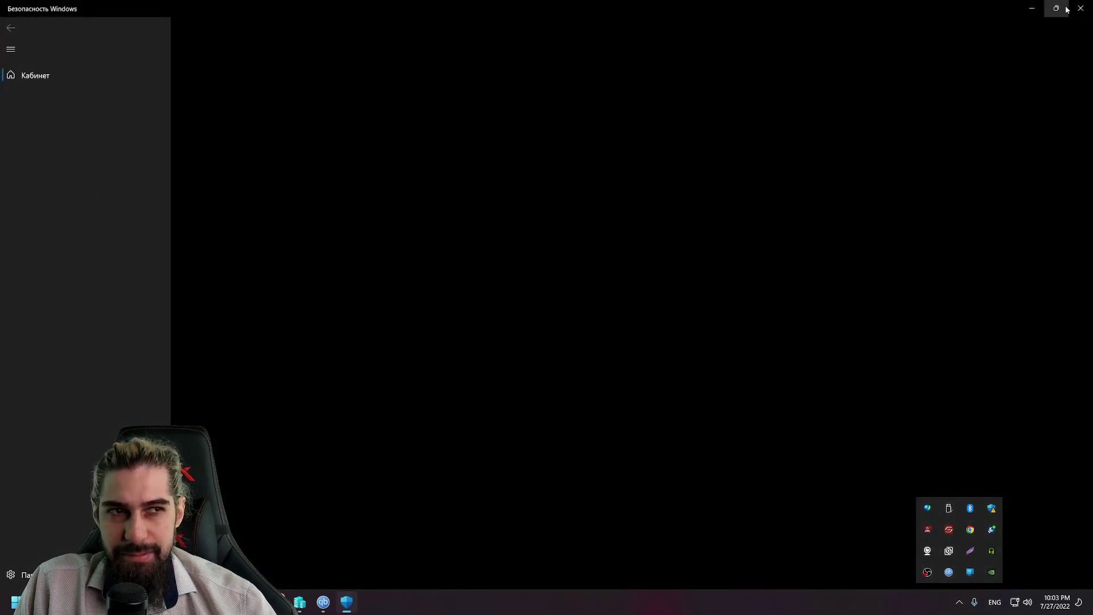
Step: Confirm Real-time protection is Off in Virus & threat protection settings, then close Windows Security and Explorer
left_click(1056, 8)
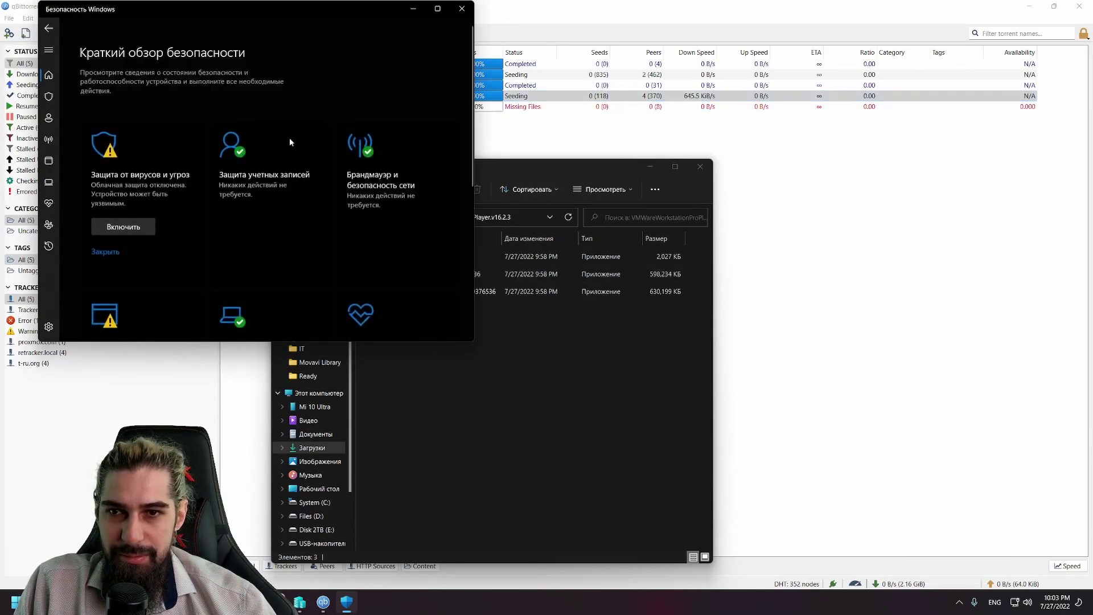
left_click(139, 185)
scroll(179, 204, "down", 2)
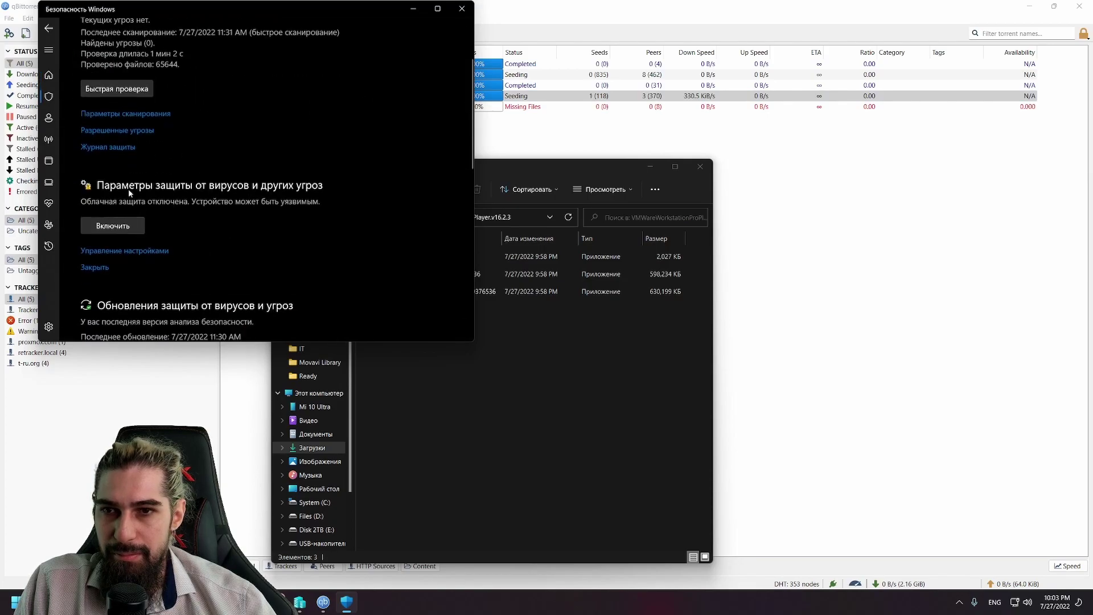
left_click(117, 250)
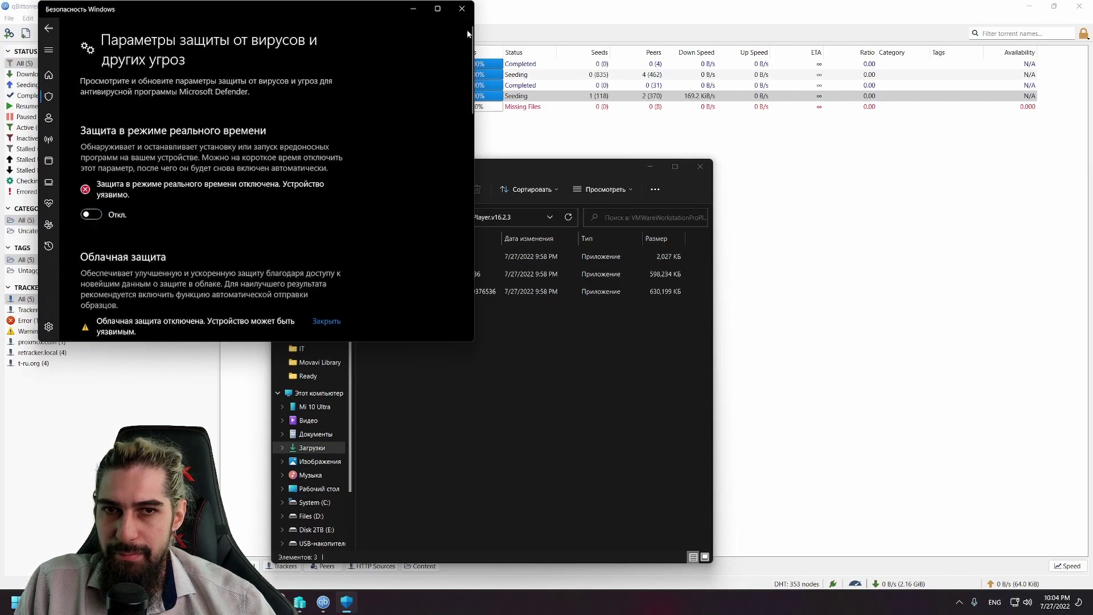
key("alt+F4")
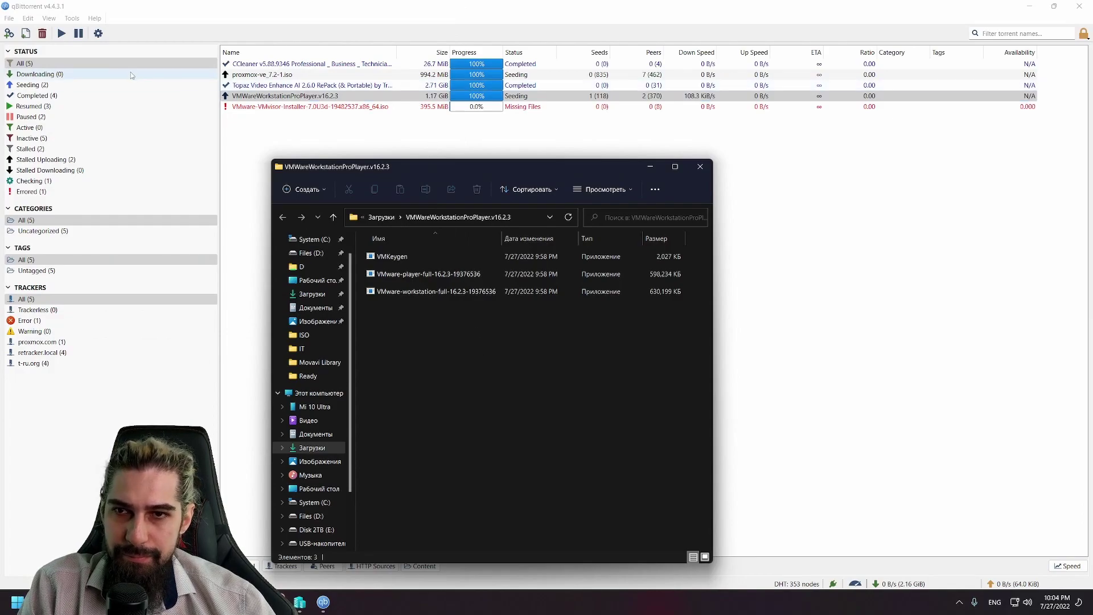
key("alt+F4")
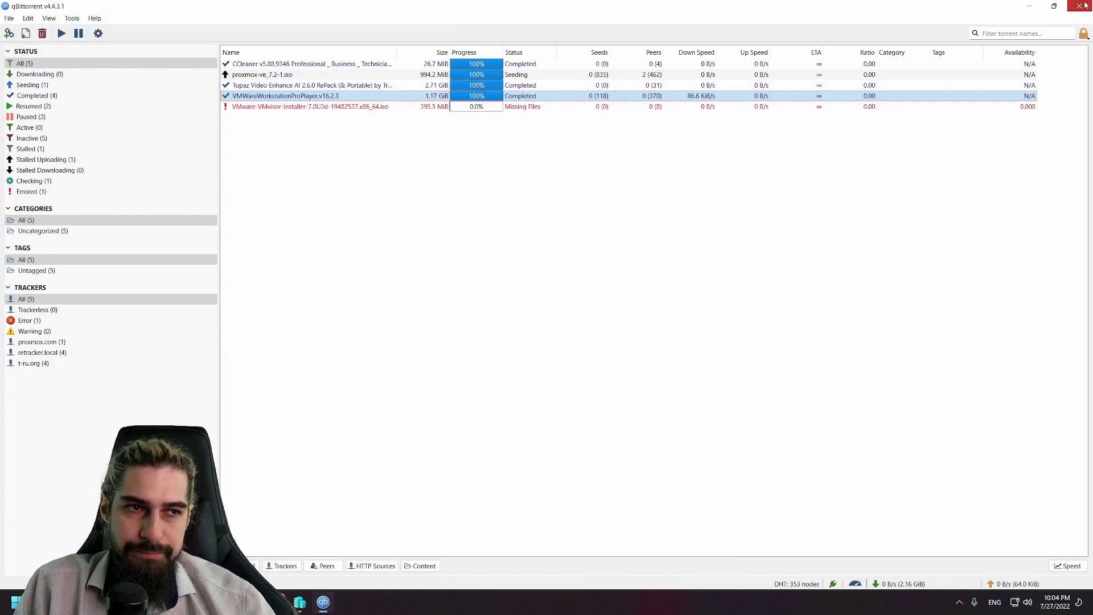
Step: Close qBittorrent, widen the Name column, and select the VMware-workstation-full-16.2.3-19376536 installer
left_click(1079, 6)
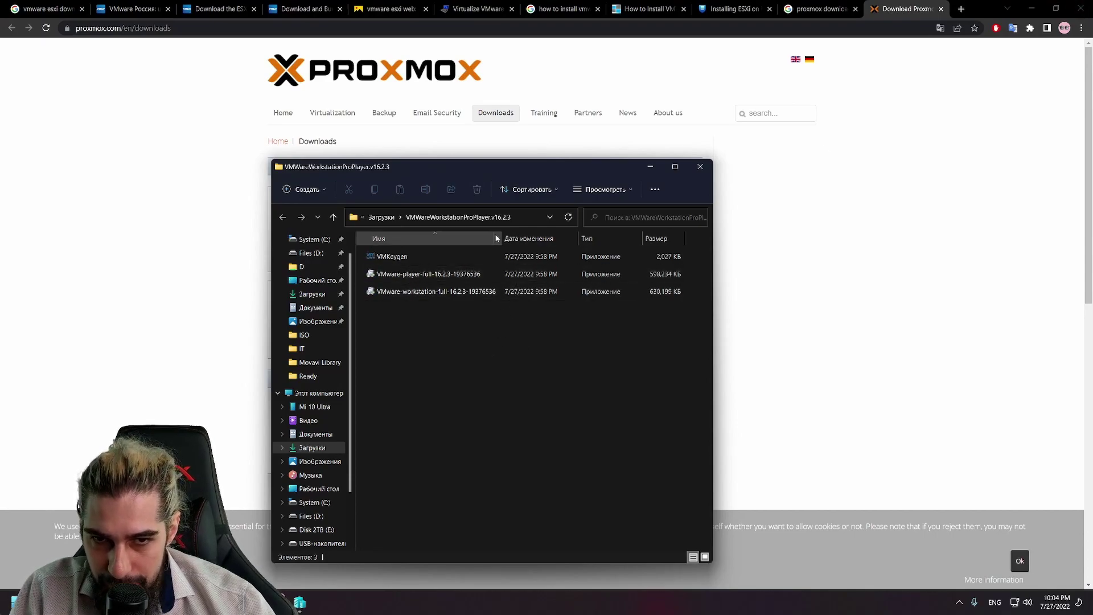
left_click_drag(504, 235, 530, 236)
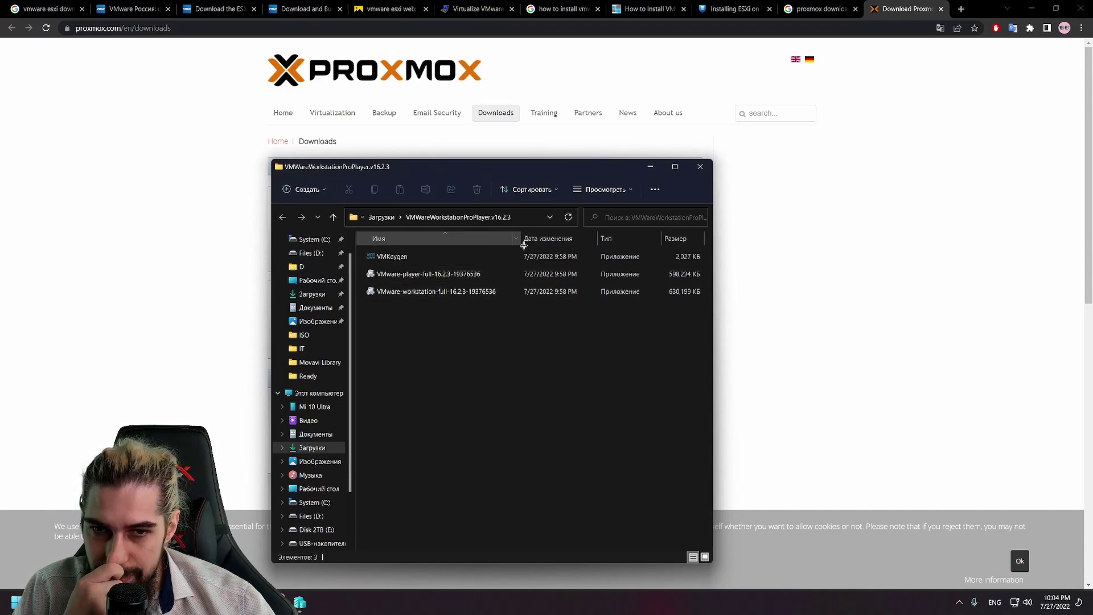
left_click(438, 292)
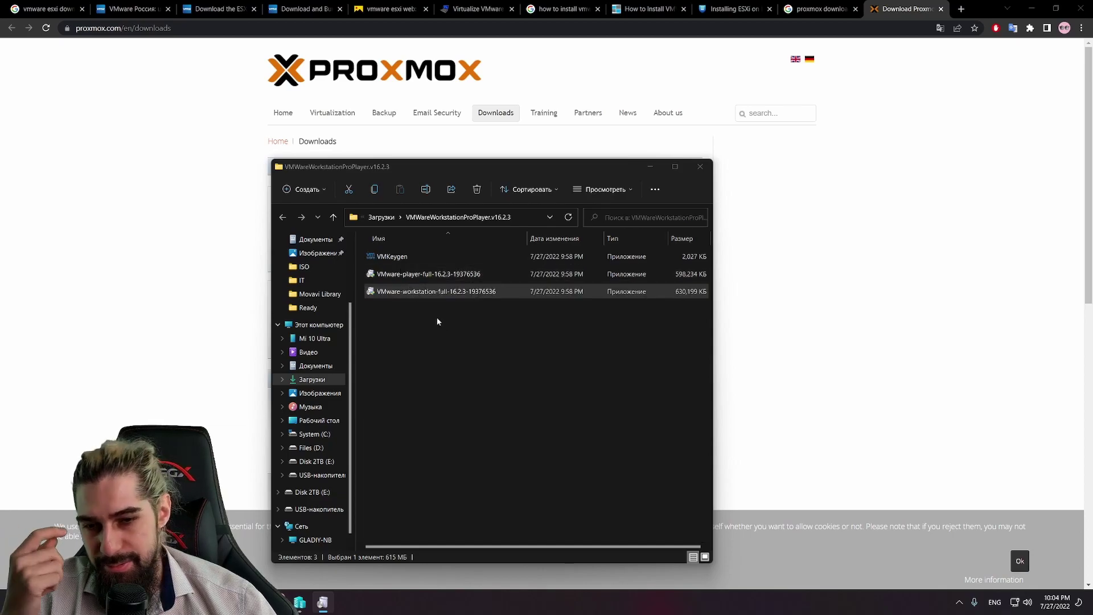
left_click(1031, 8)
left_click_drag(555, 169, 687, 73)
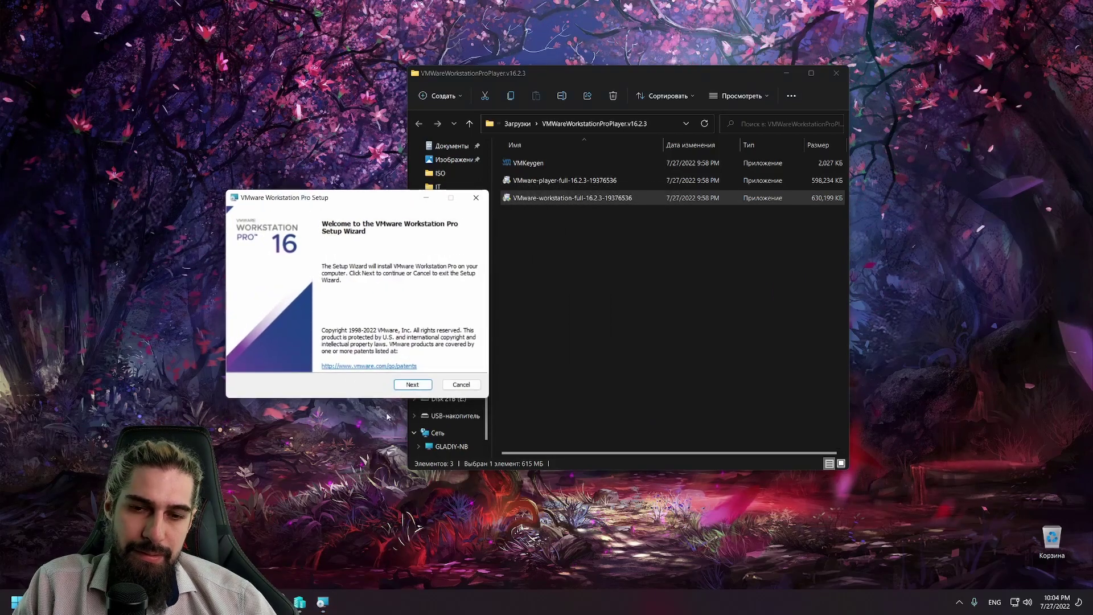
Step: Accept the licence, keep the default location, user experience and shortcut options, and start installing
left_click(411, 385)
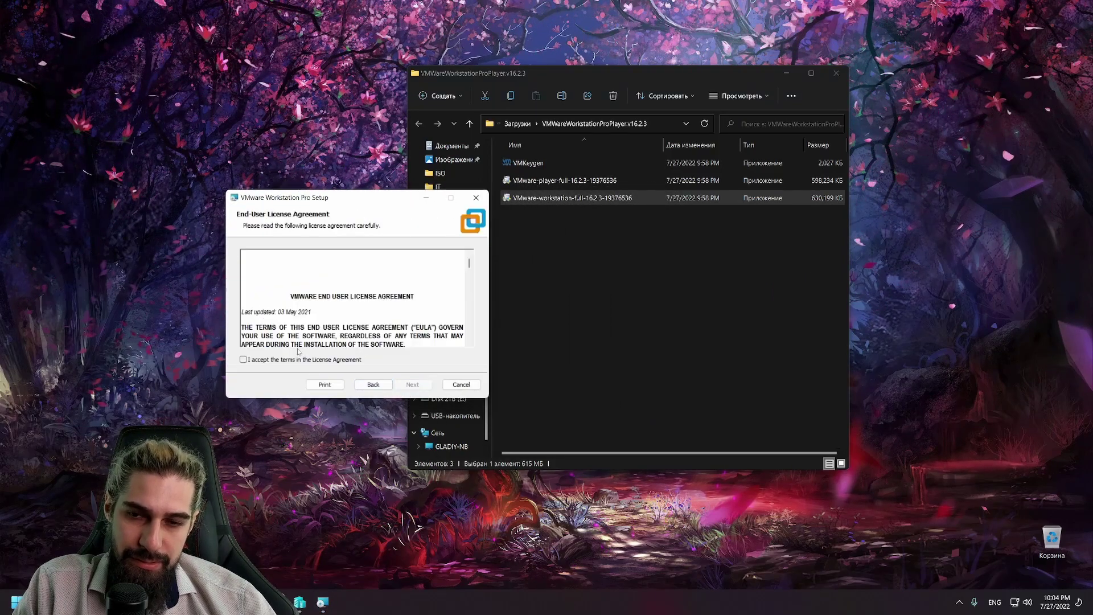
left_click(298, 360)
left_click(410, 383)
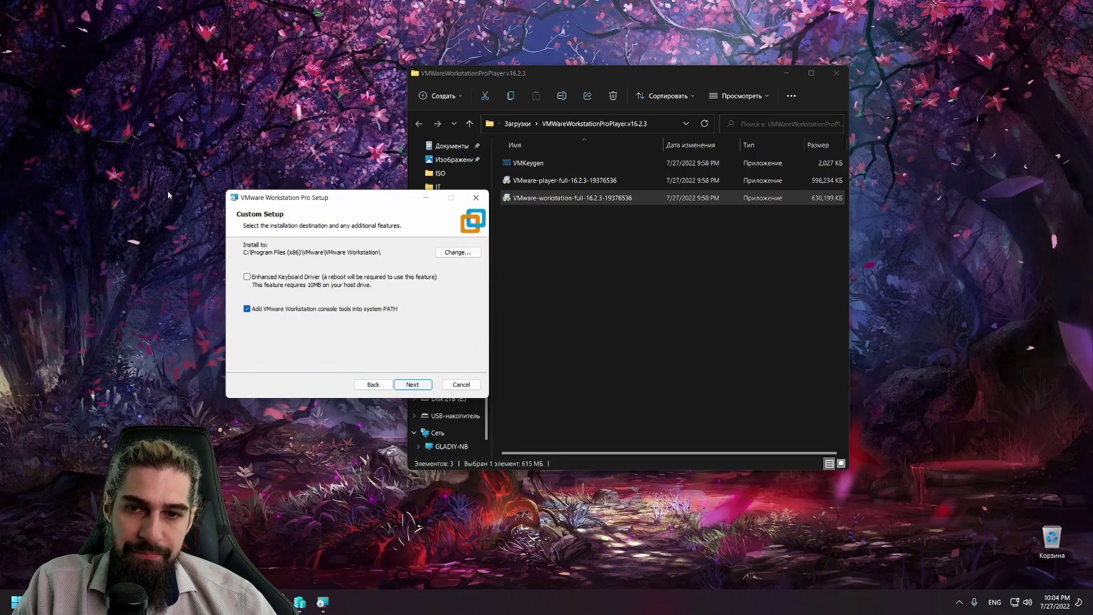
left_click(413, 385)
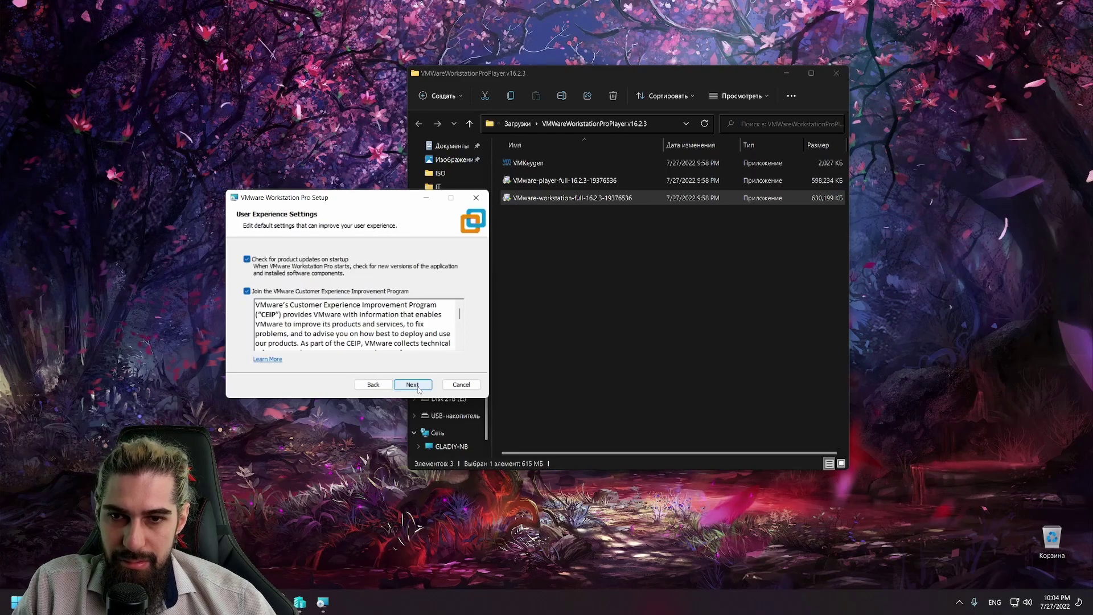
left_click(417, 387)
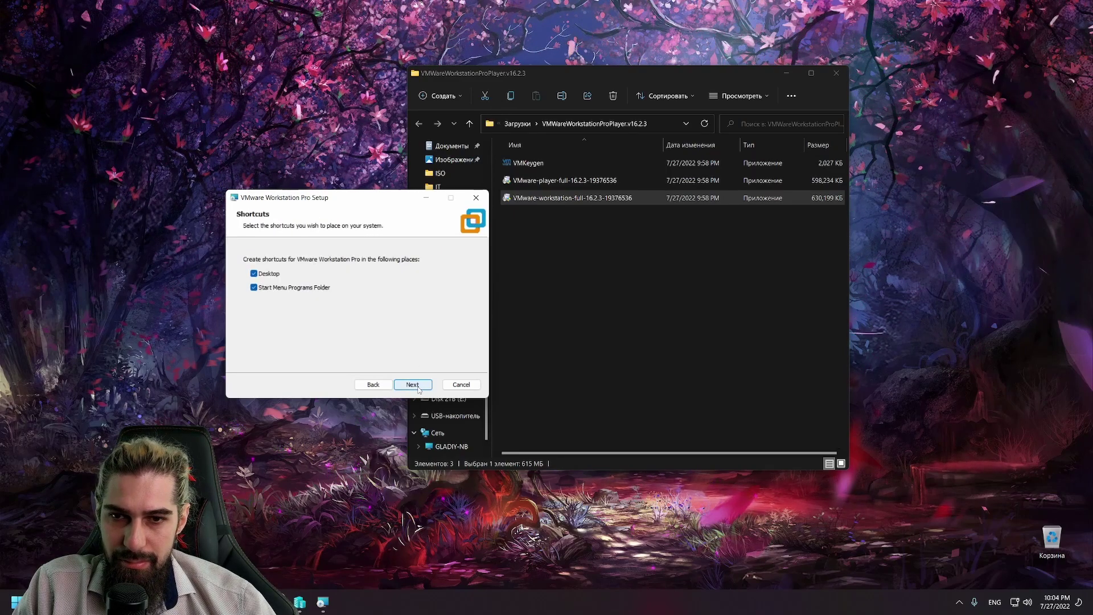
left_click(415, 386)
left_click(415, 385)
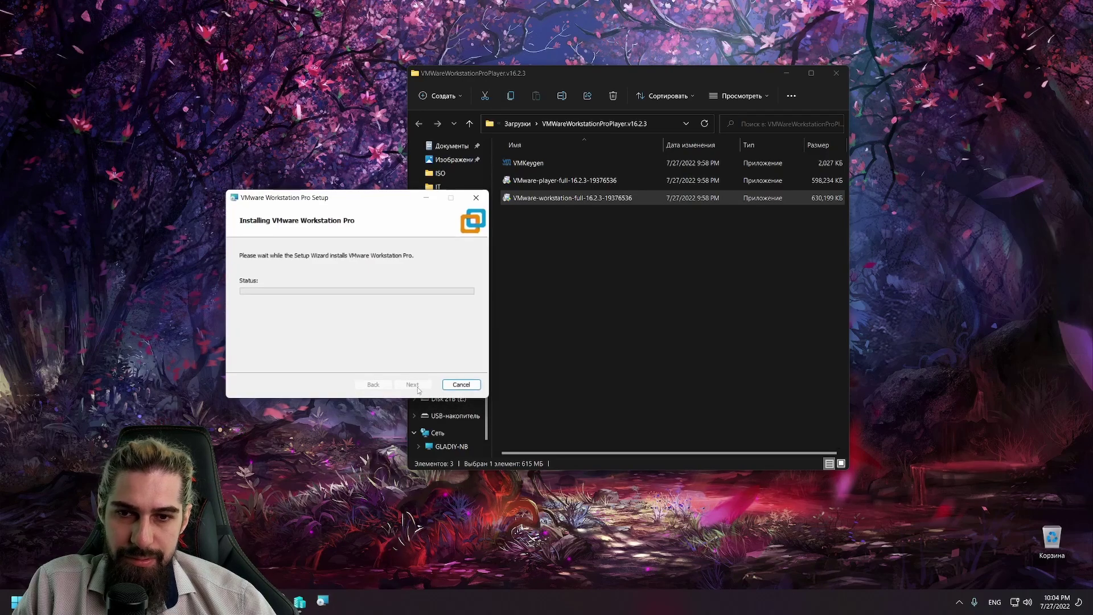
left_click_drag(365, 198, 232, 193)
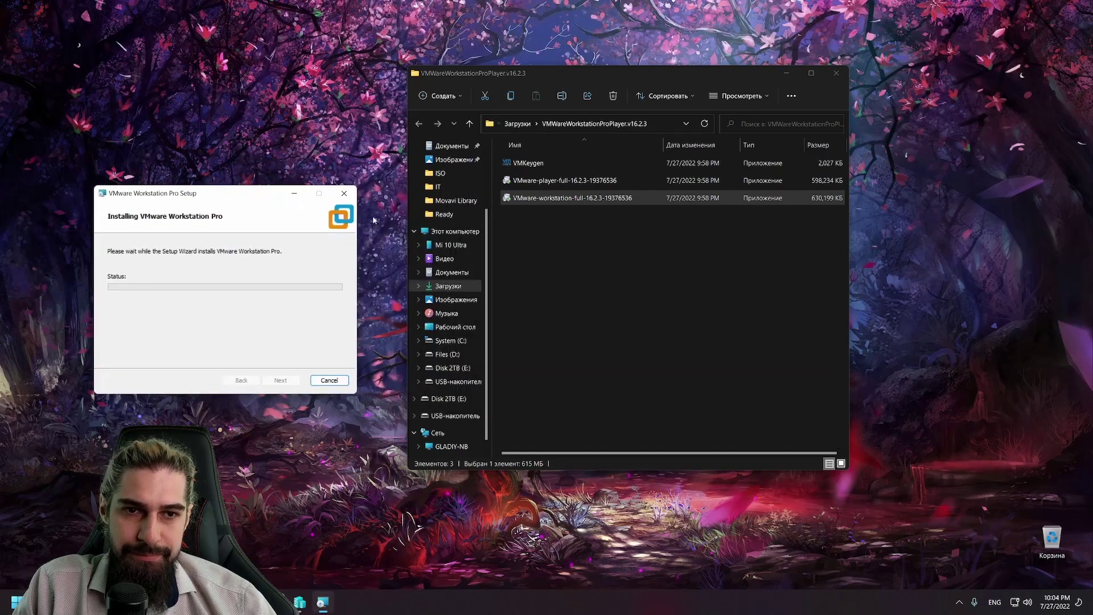
Step: Launch the VMware Workstation Keygen
double_click(519, 164)
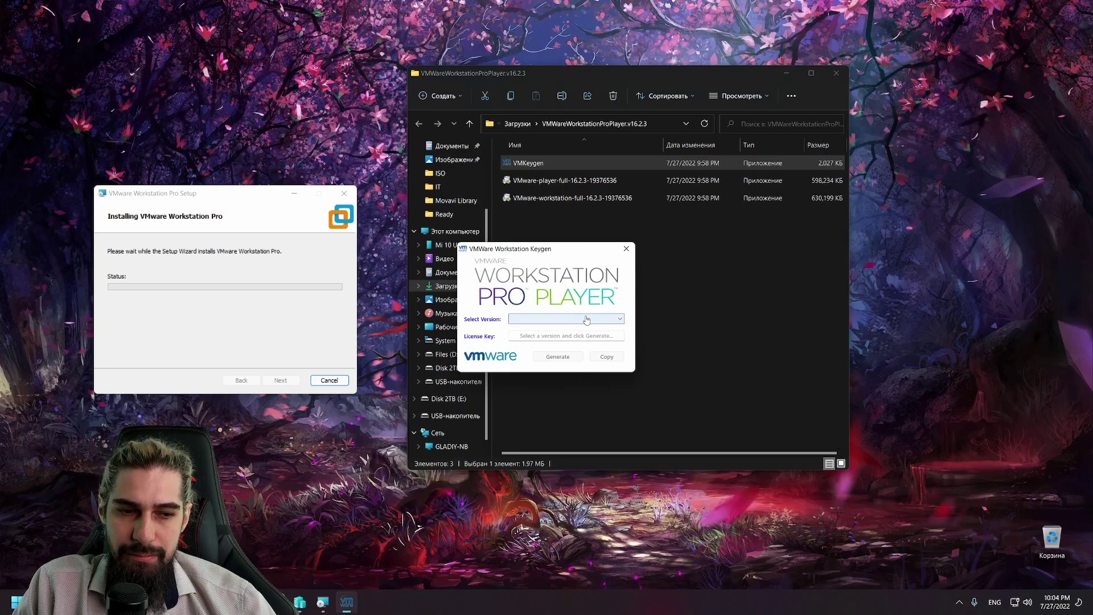
left_click(1027, 601)
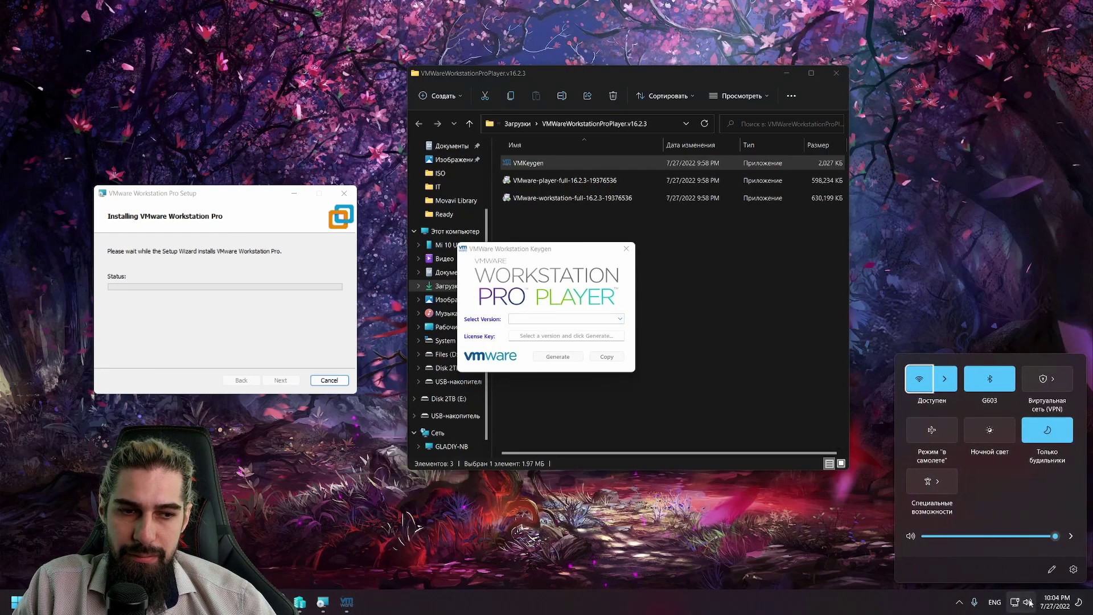
left_click(945, 344)
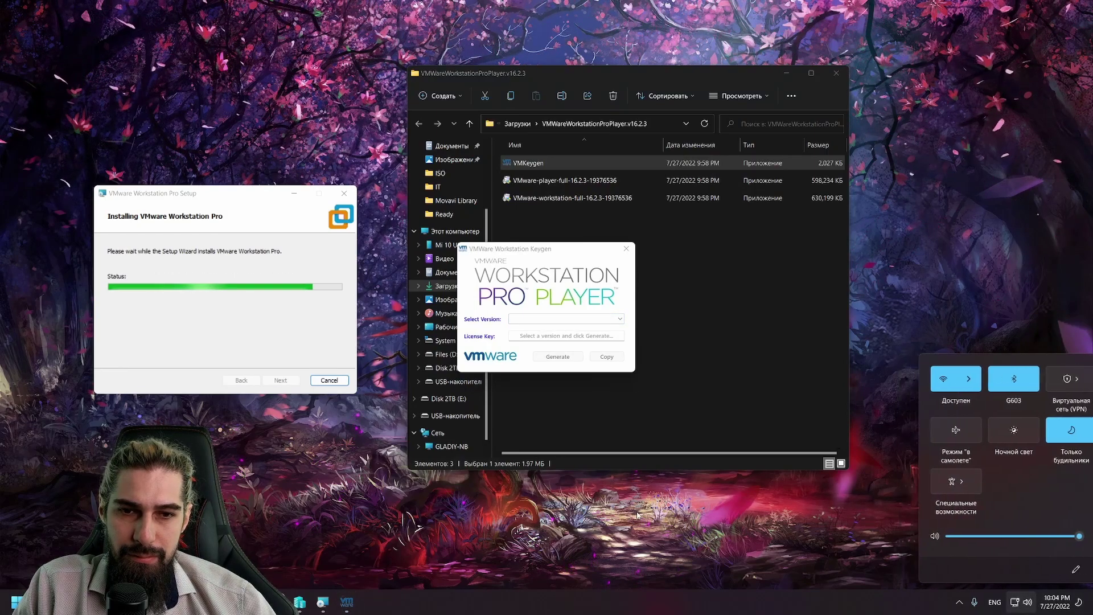
Step: Generate and copy a VMware Workstation Pro 16.x key, then close the keygen
left_click(618, 319)
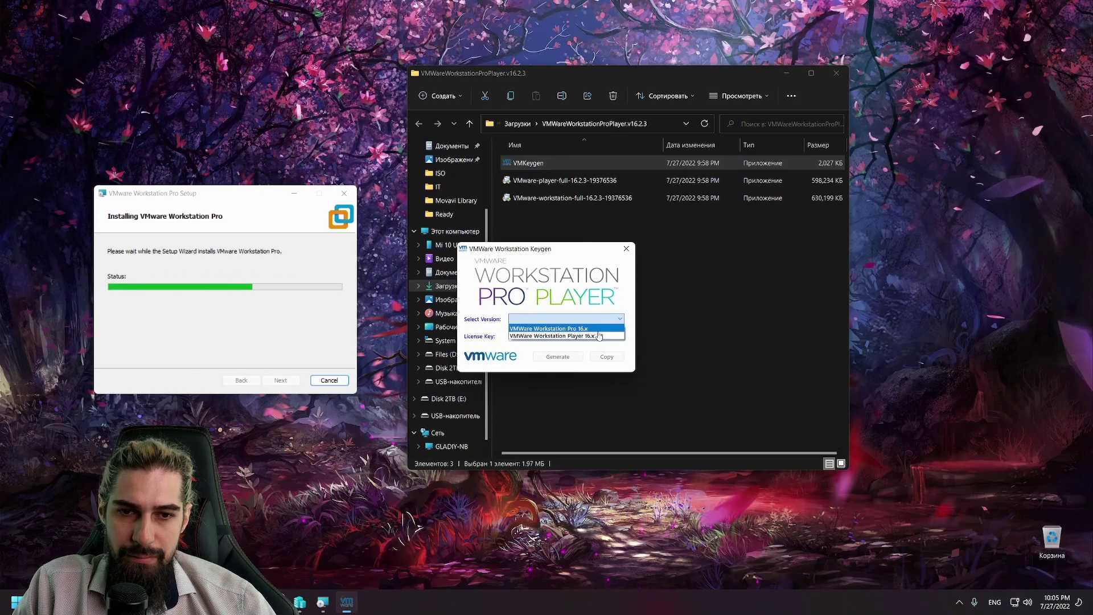
left_click(599, 335)
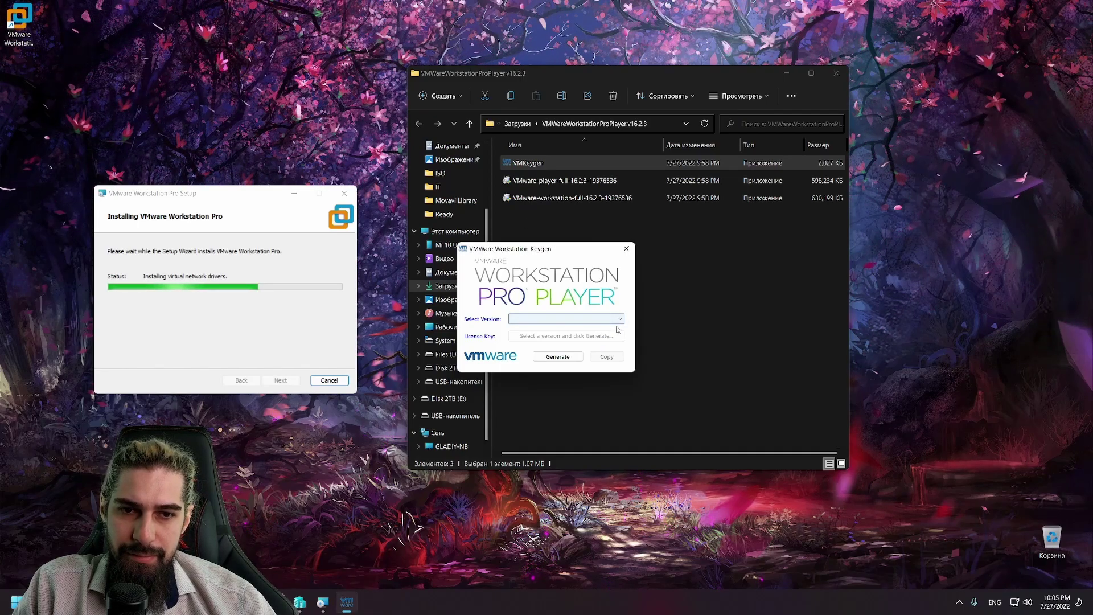
left_click(616, 320)
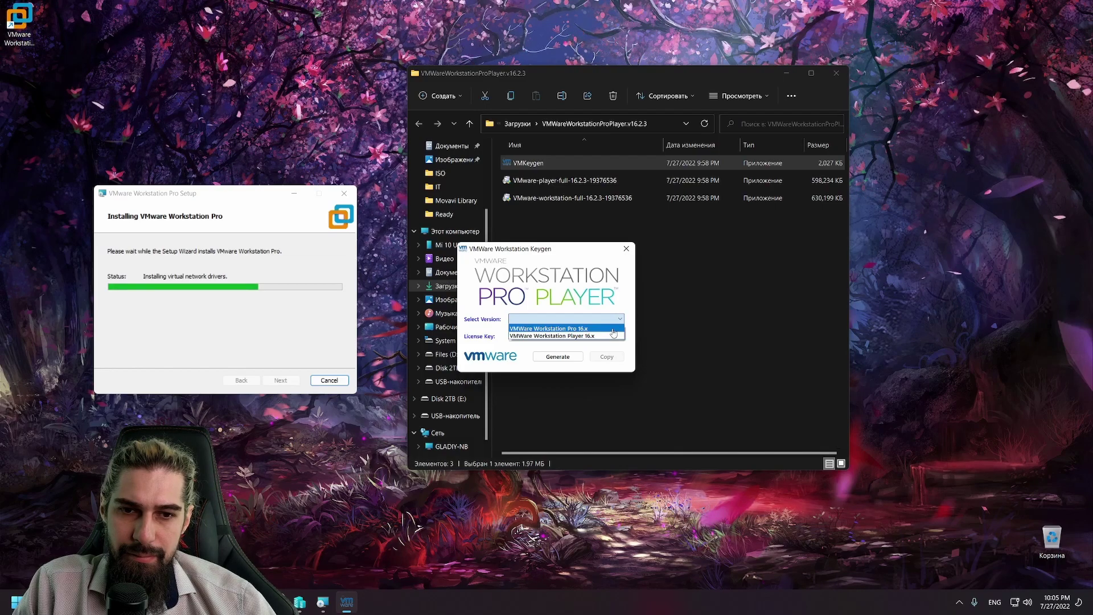
left_click(613, 329)
left_click(558, 356)
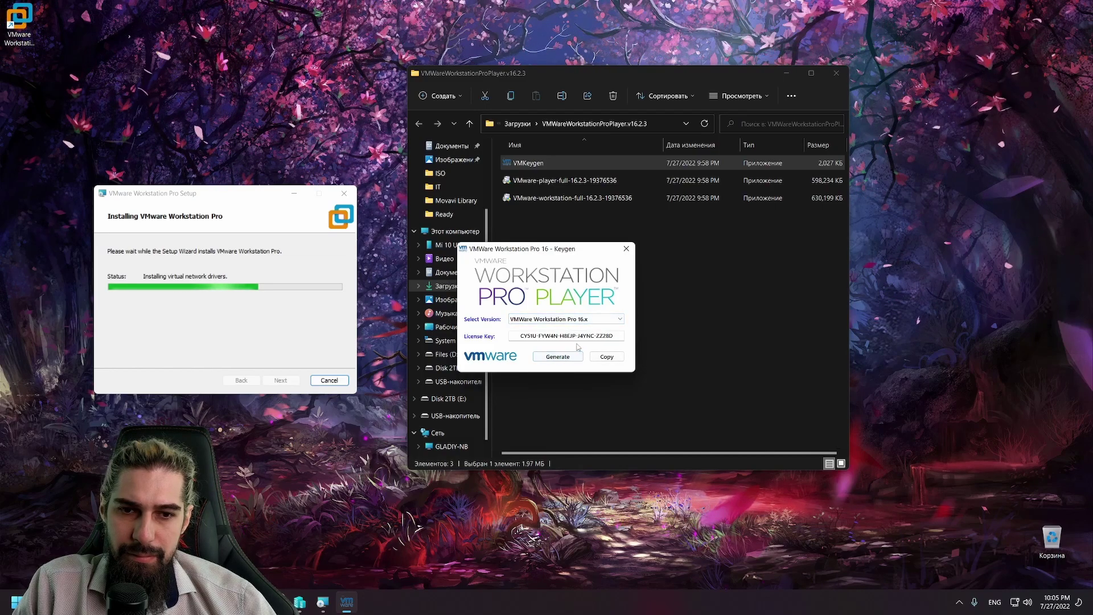
left_click(607, 357)
left_click(626, 249)
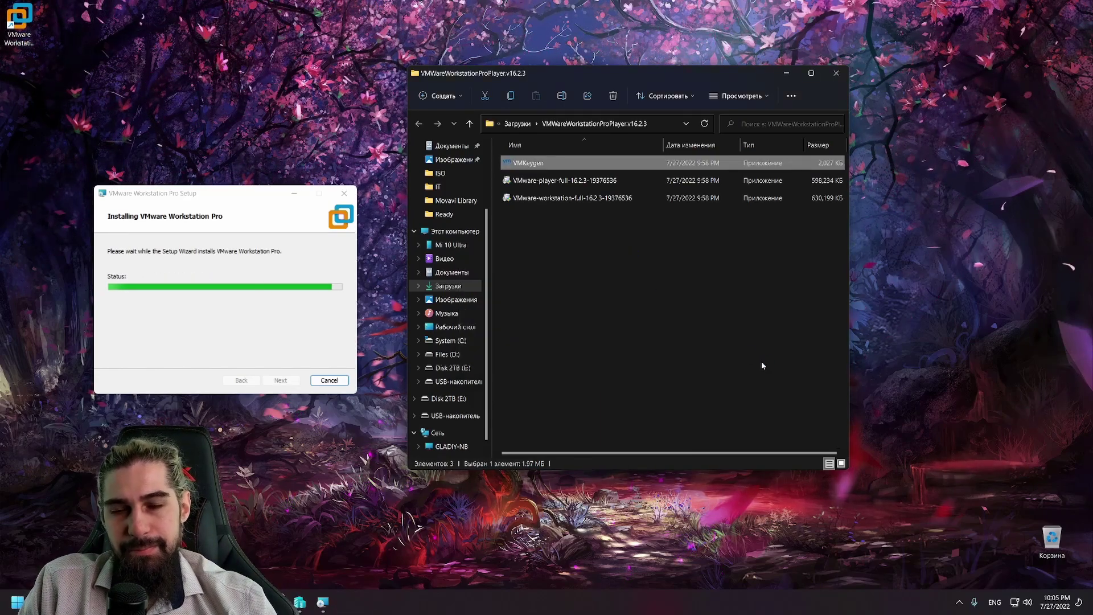
Step: Finish setup, launch Workstation Pro from the desktop, and license it with the pasted key
left_click(322, 376)
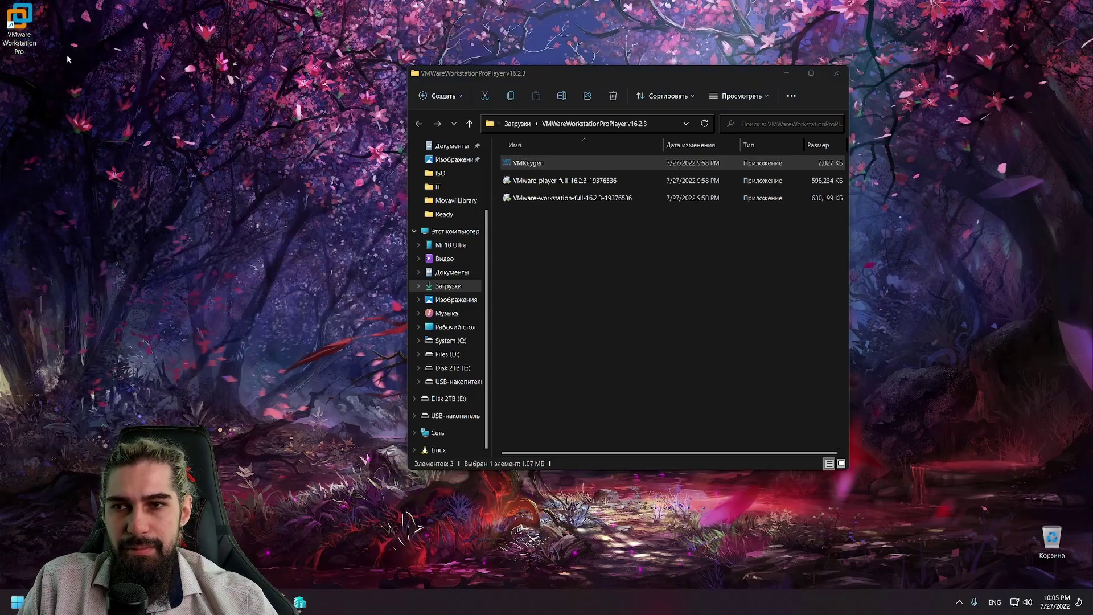
double_click(20, 25)
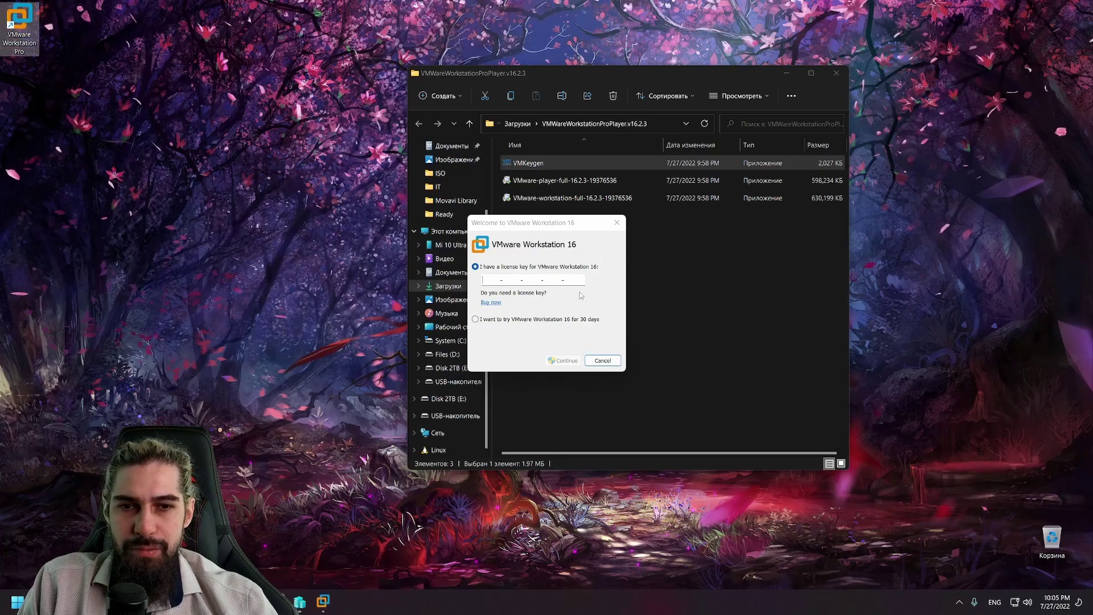
left_click(491, 277)
key("ctrl+v")
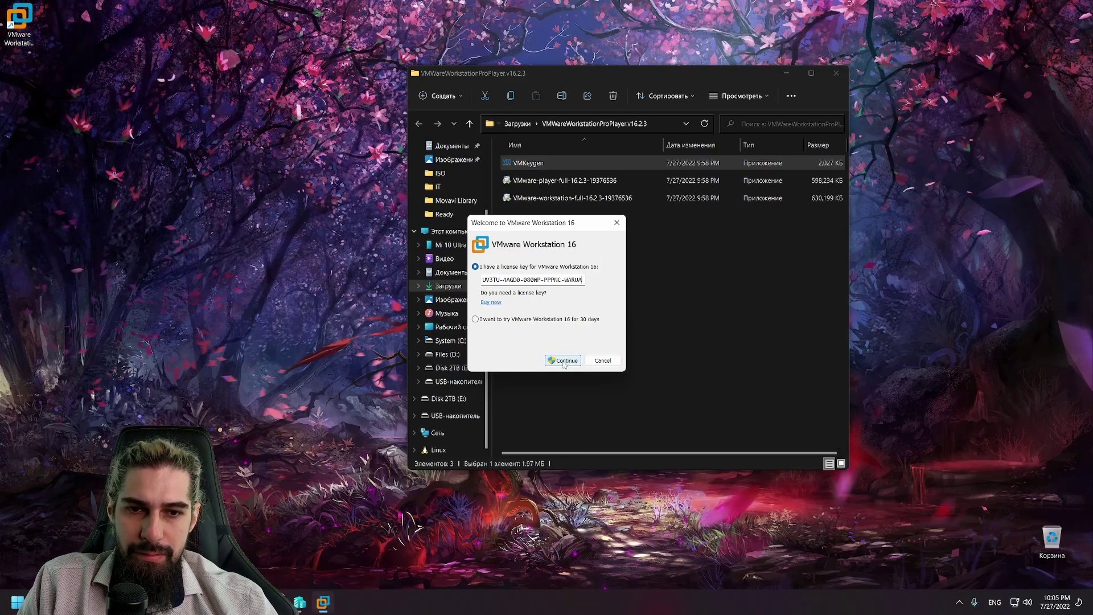
left_click(563, 361)
left_click(562, 362)
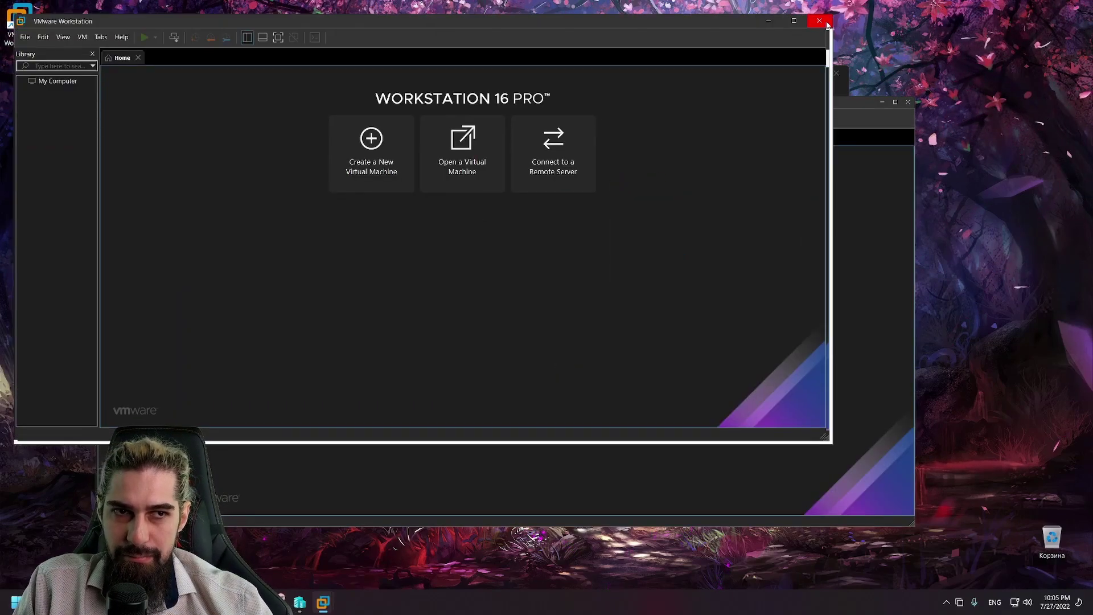
Step: Close the duplicate window and start a Typical new virtual machine using an installer disc image
left_click(819, 21)
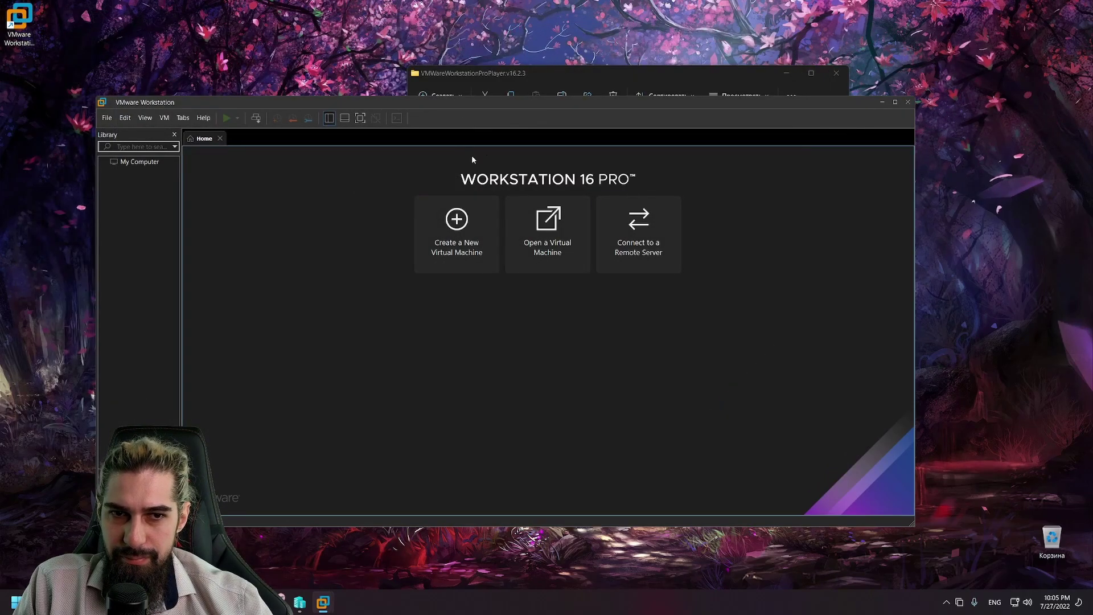
left_click(460, 241)
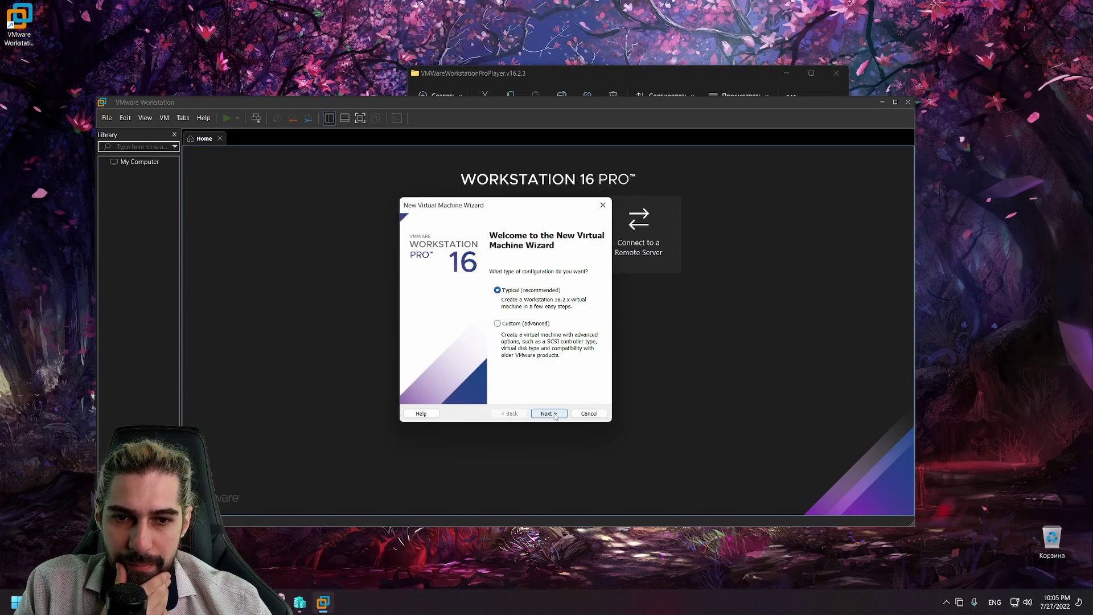
left_click(556, 413)
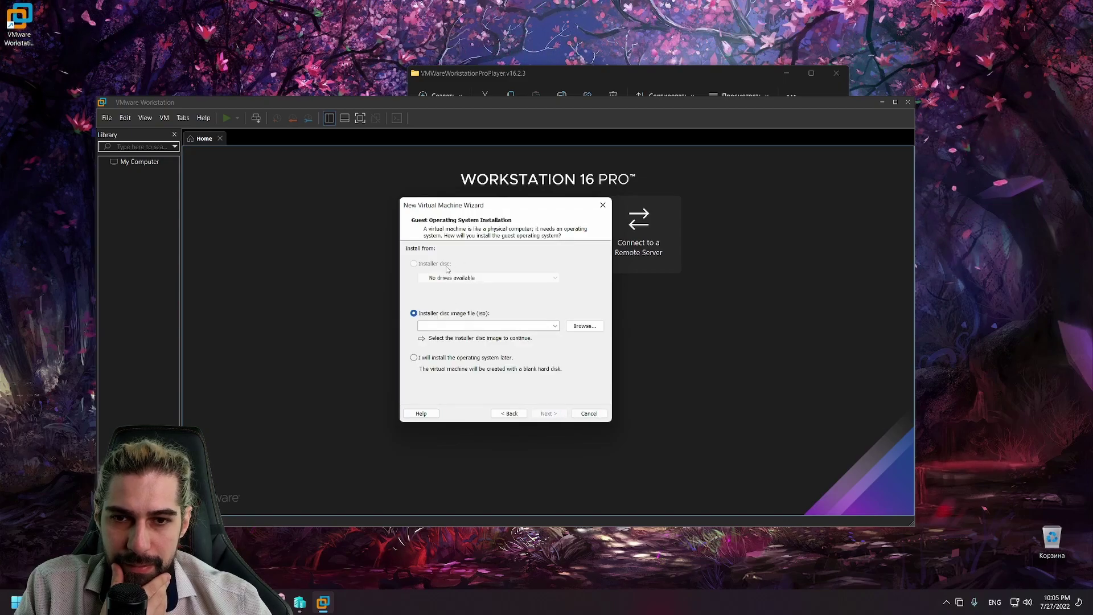
left_click(585, 326)
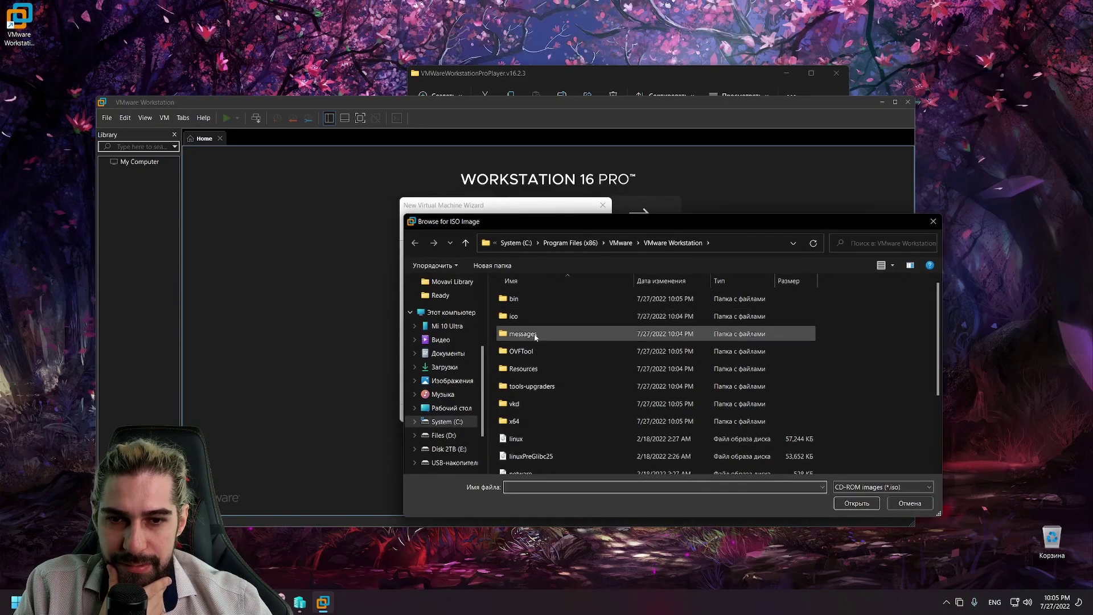
Step: Browse to D:\Blog\IT\ISO and choose the VMware-VMvisor-Installer ISO
left_click(444, 435)
double_click(527, 336)
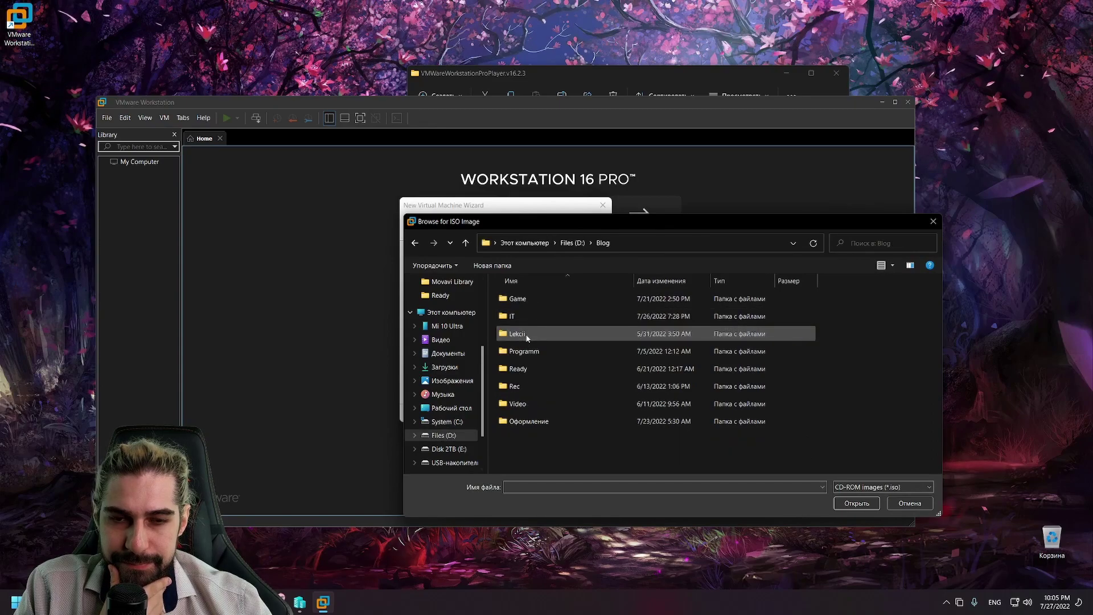
double_click(518, 316)
double_click(531, 333)
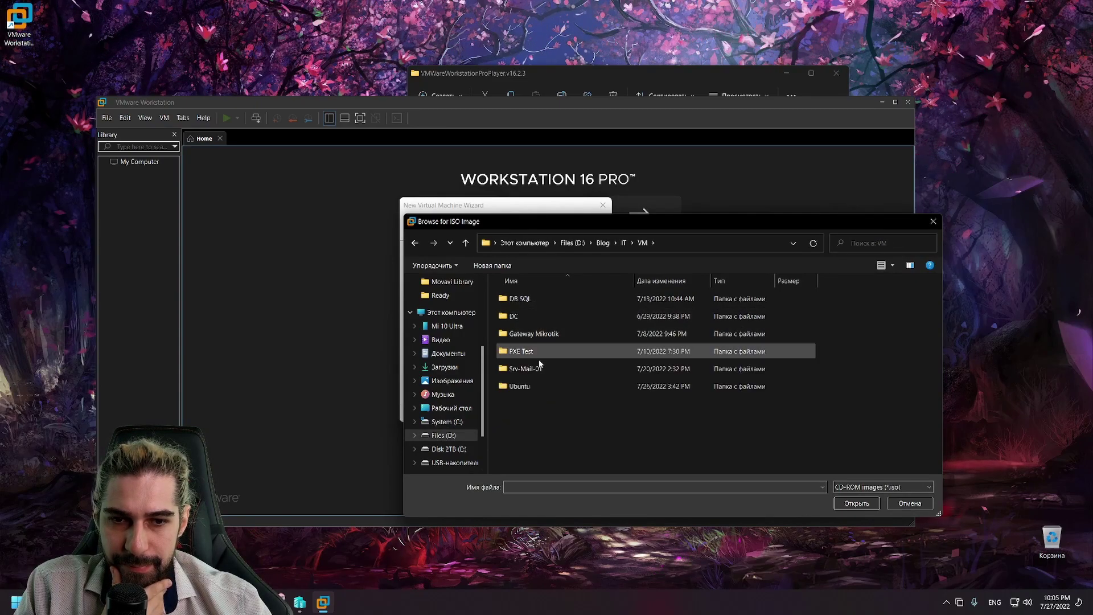
key("alt+Up")
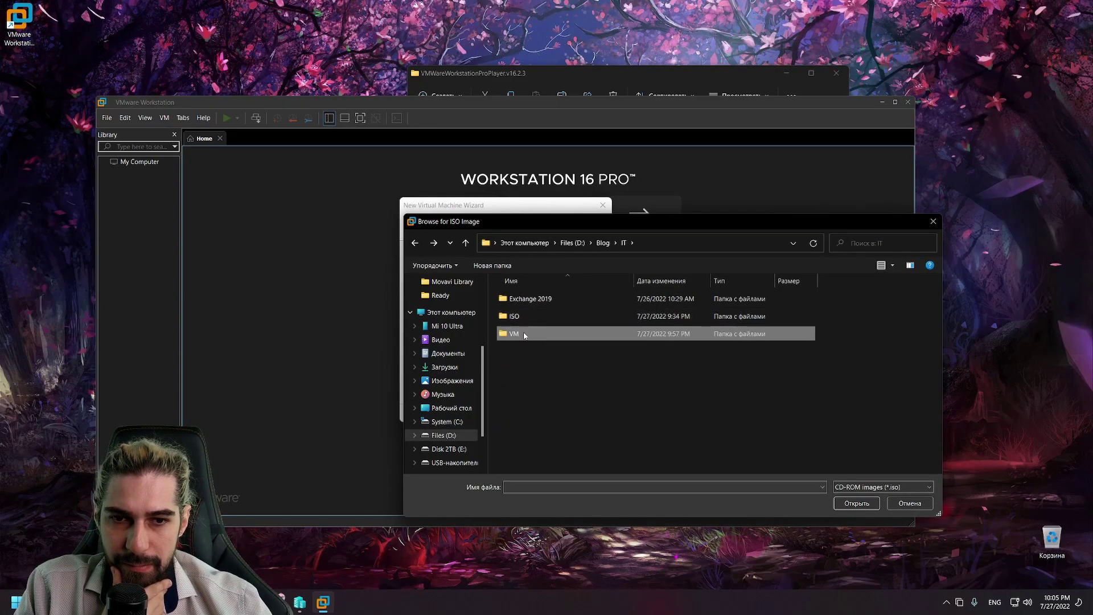
double_click(519, 317)
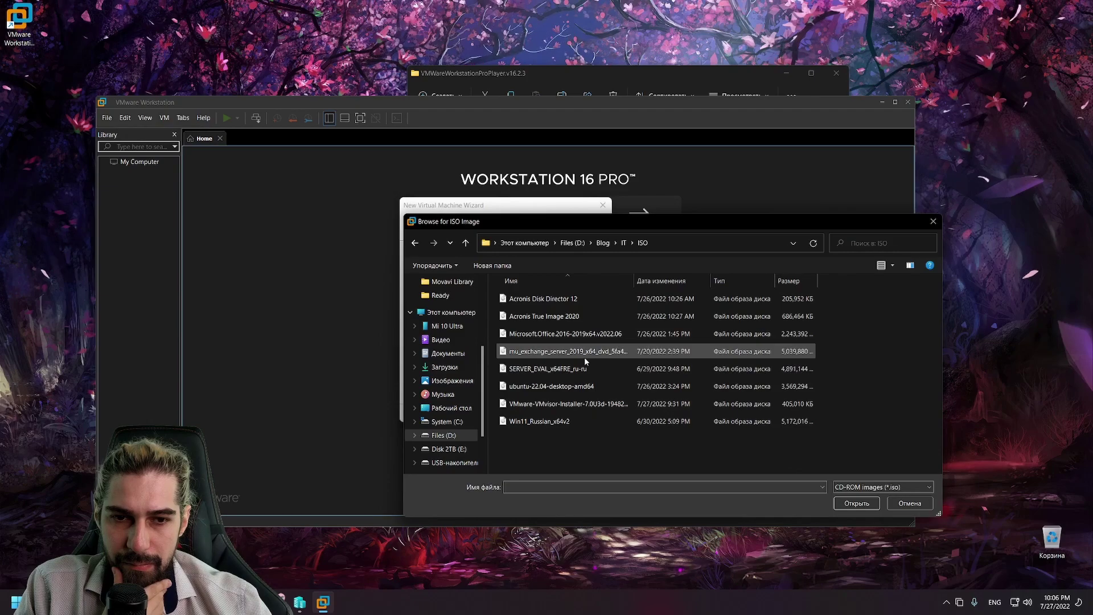
double_click(601, 404)
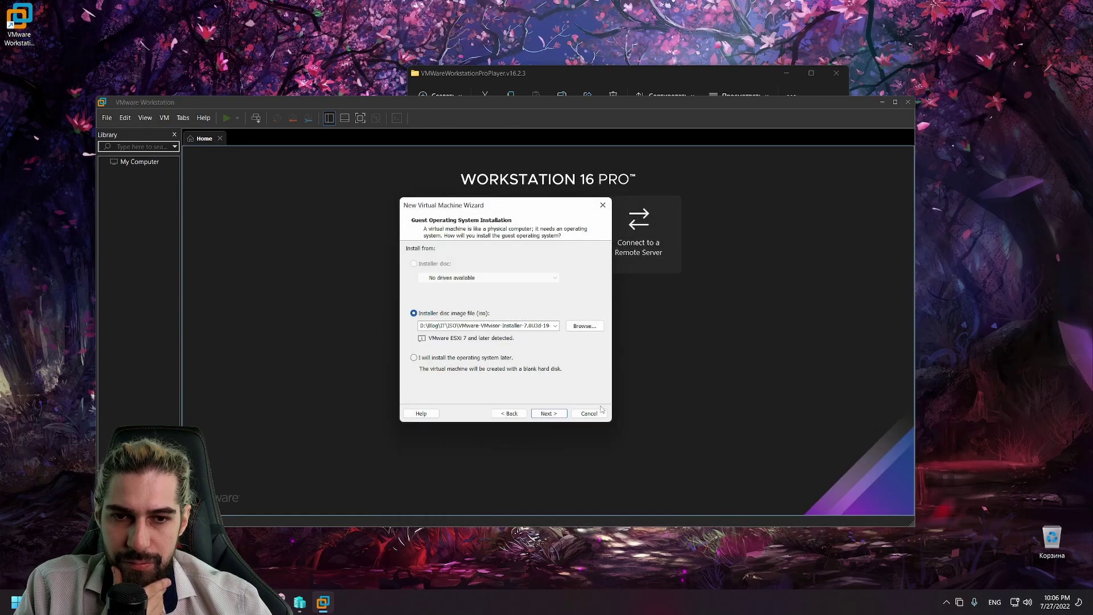
Step: Set the new virtual machine's location to D:\Blog\IT\VM
left_click(548, 413)
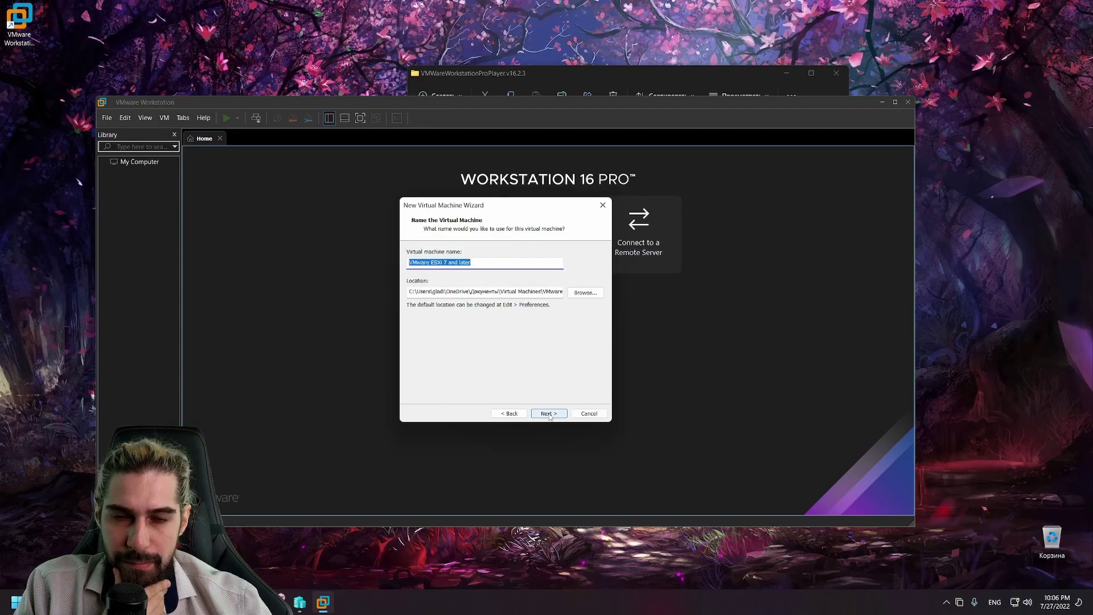
left_click(549, 413)
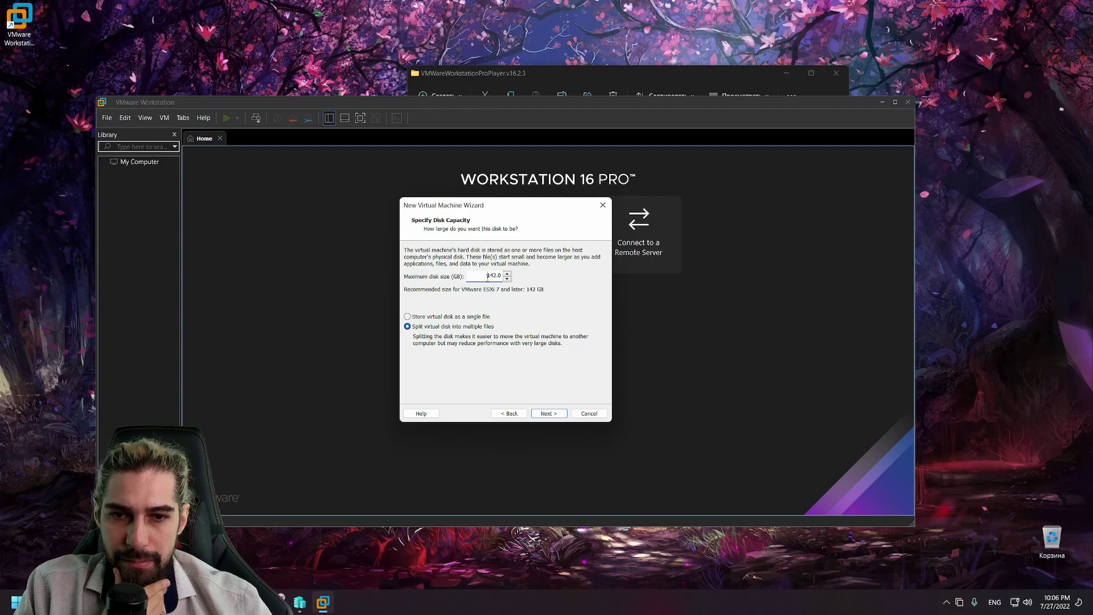
left_click(509, 414)
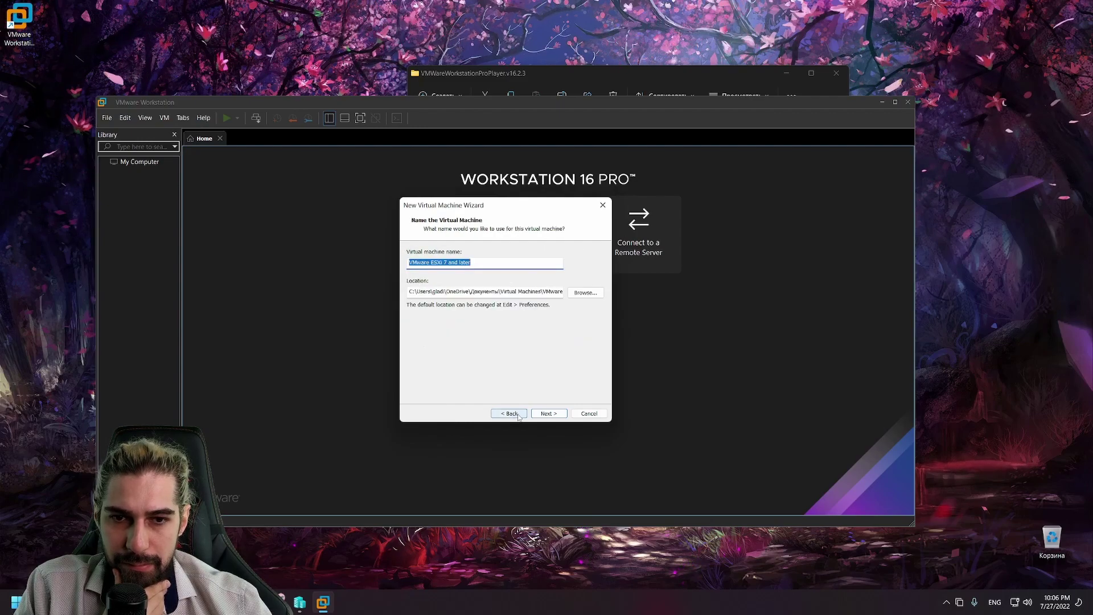
left_click(579, 294)
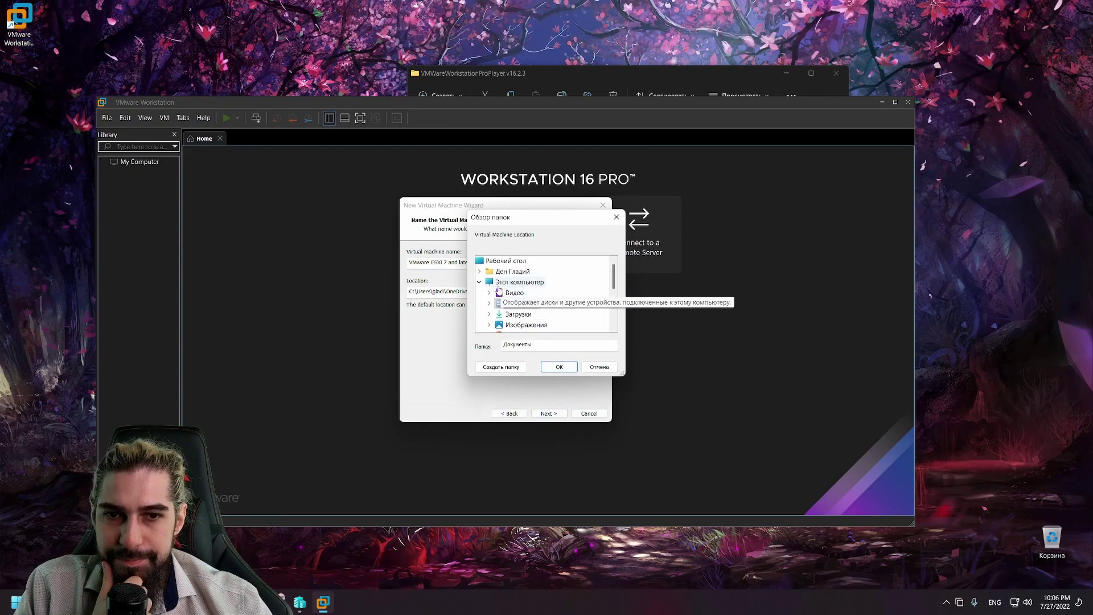
scroll(489, 293, "down", 3)
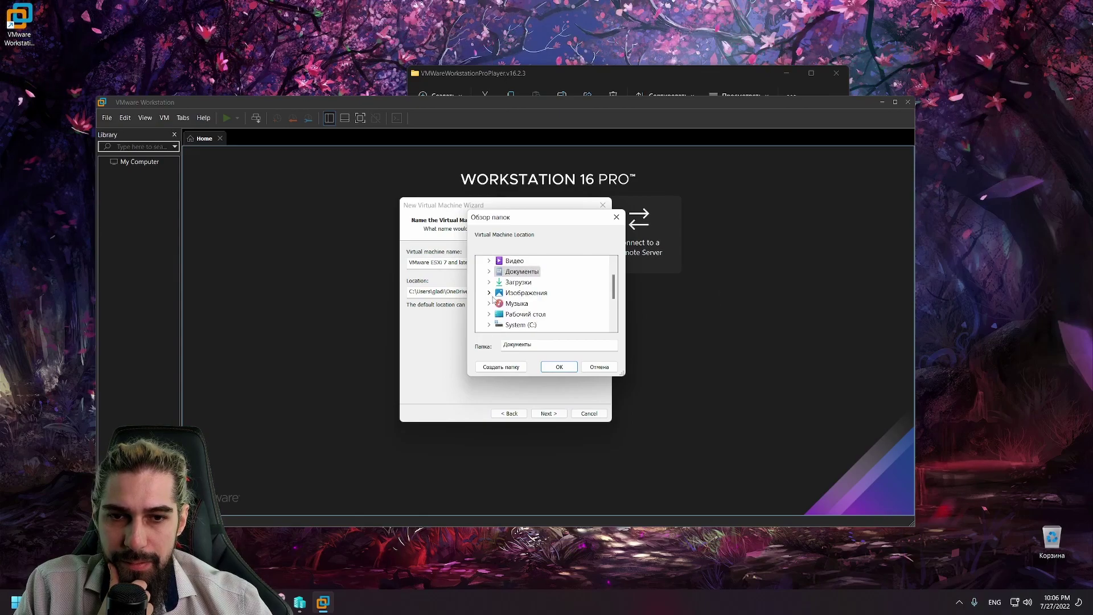
left_click(488, 272)
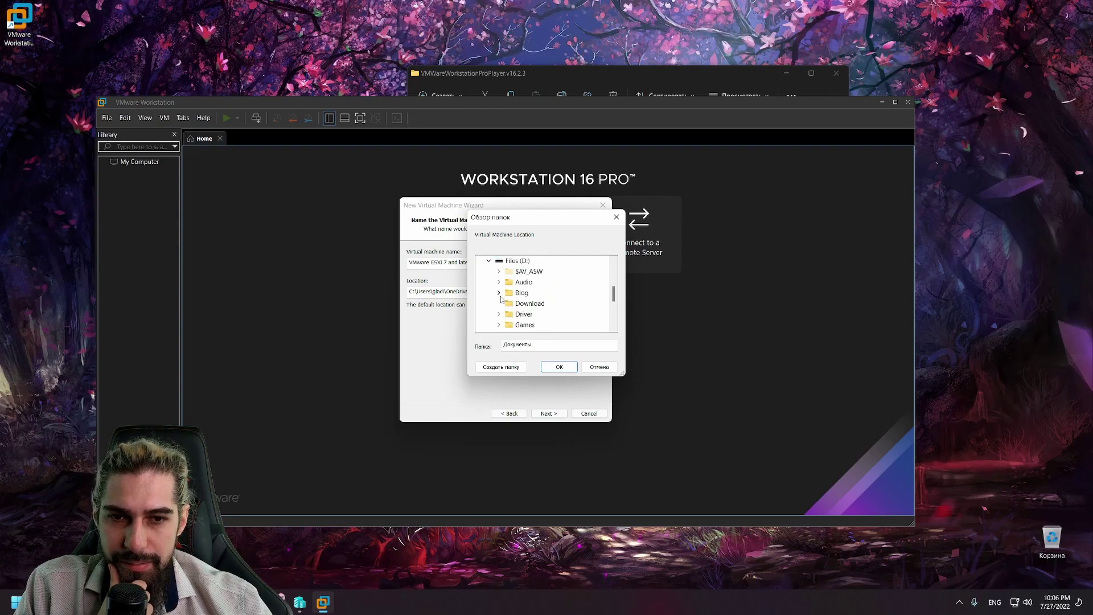
left_click(498, 292)
left_click(508, 282)
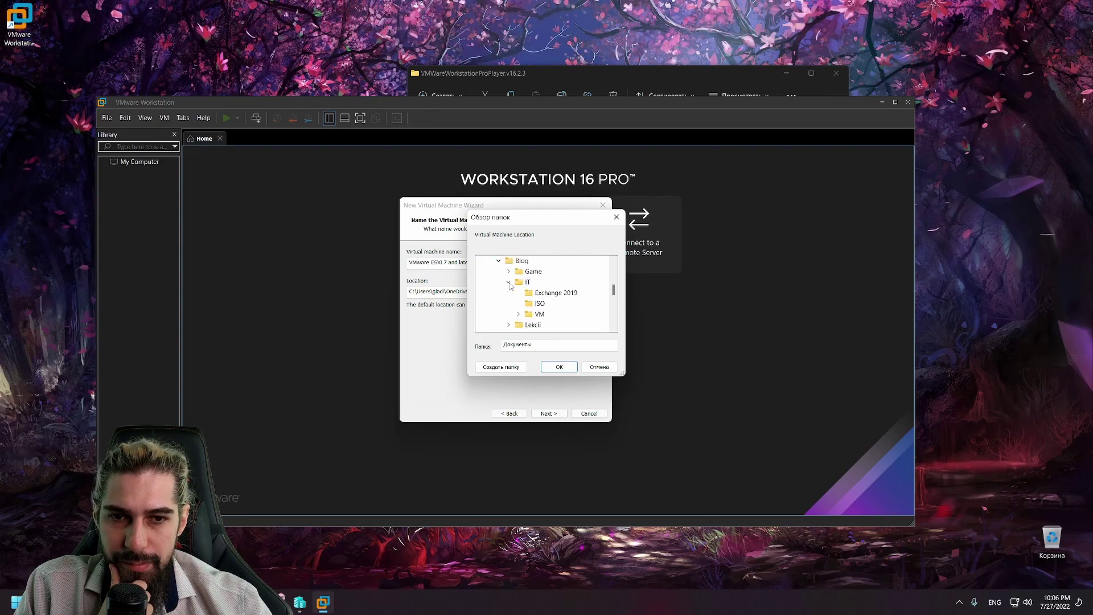
left_click(538, 314)
left_click(559, 367)
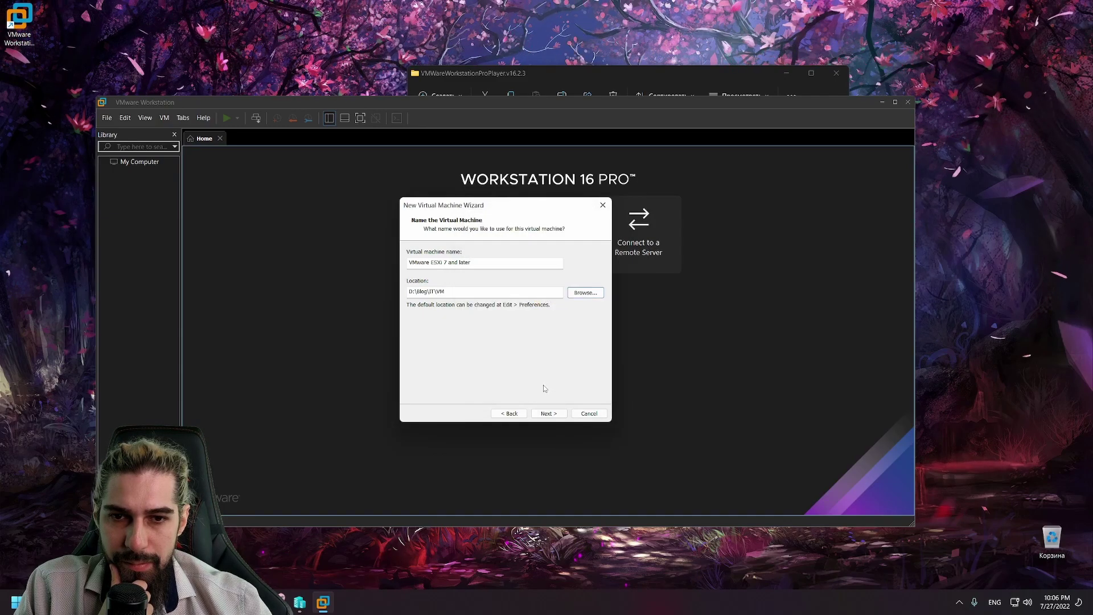
Step: Shorten the machine name to VMware, set a 30 GB maximum disk size, and create it
double_click(460, 263)
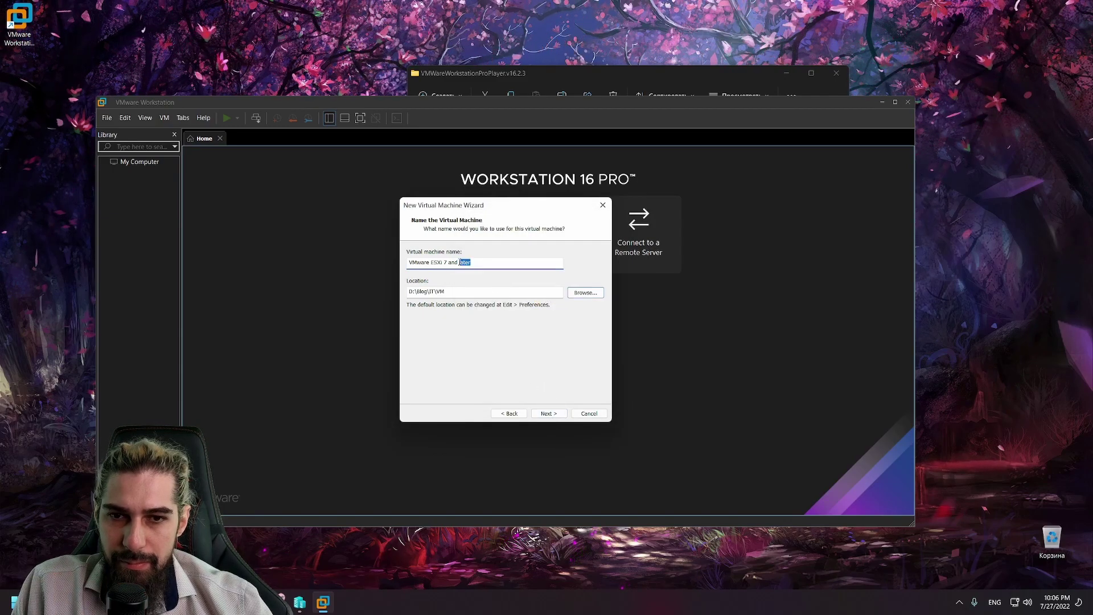
left_click(431, 262, "shift")
key("BackSpace")
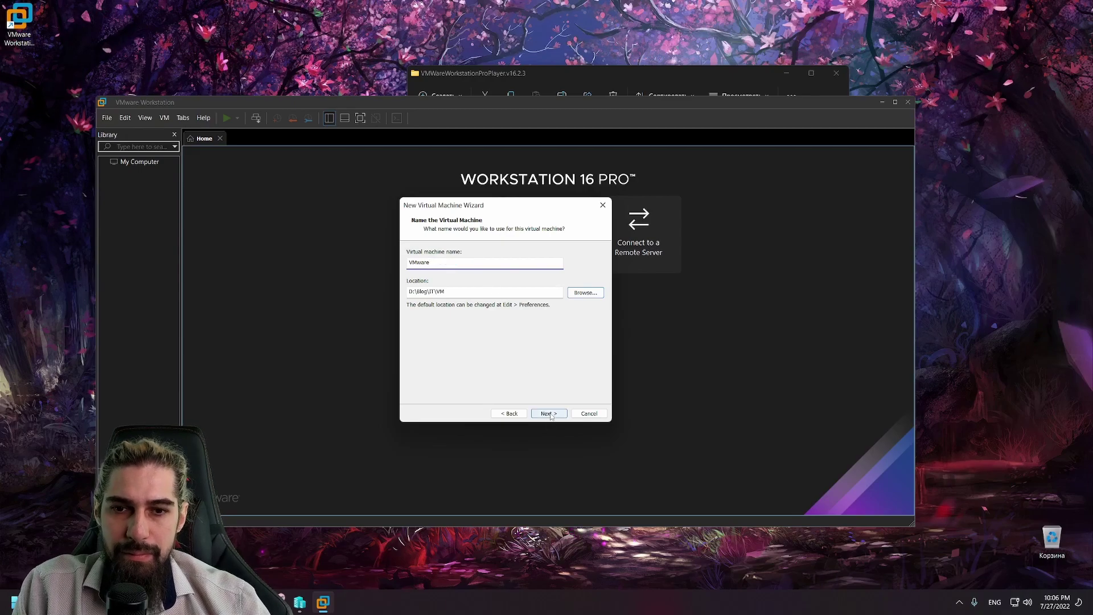
left_click(549, 414)
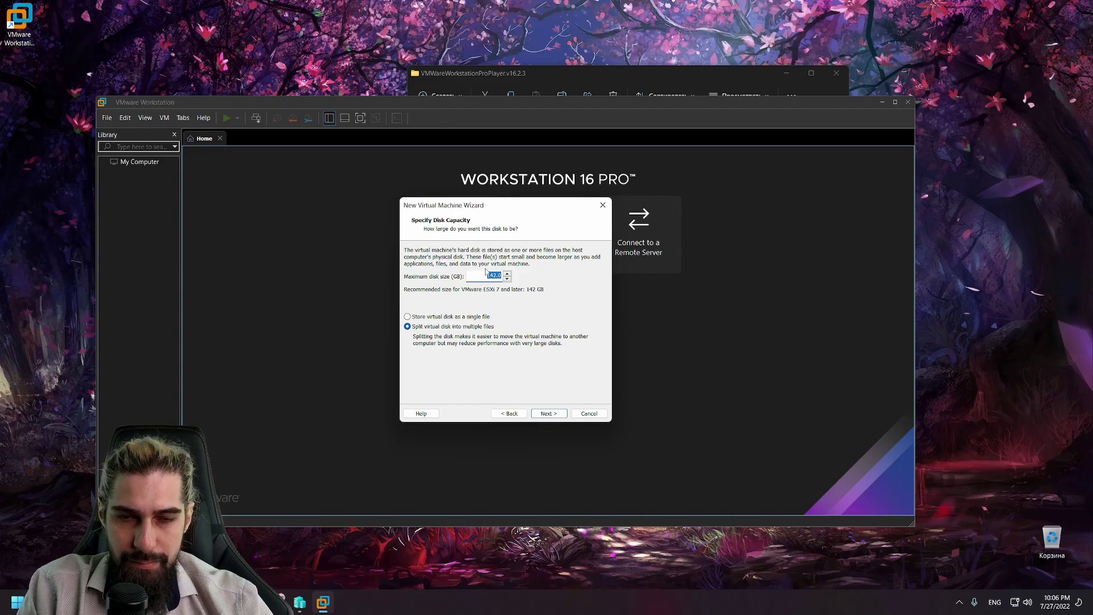
type("30")
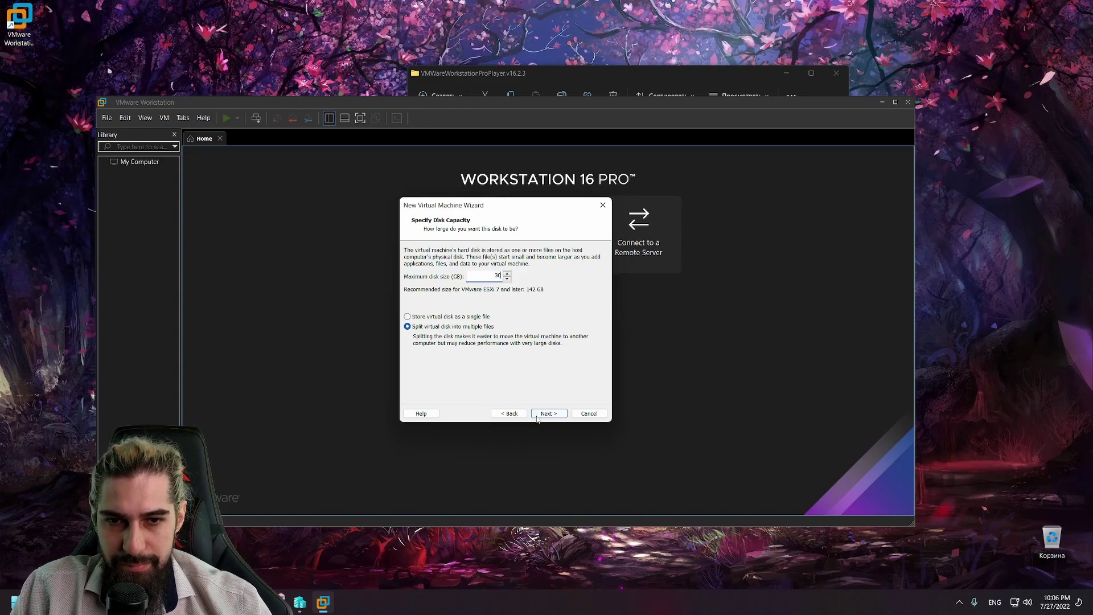
left_click(546, 414)
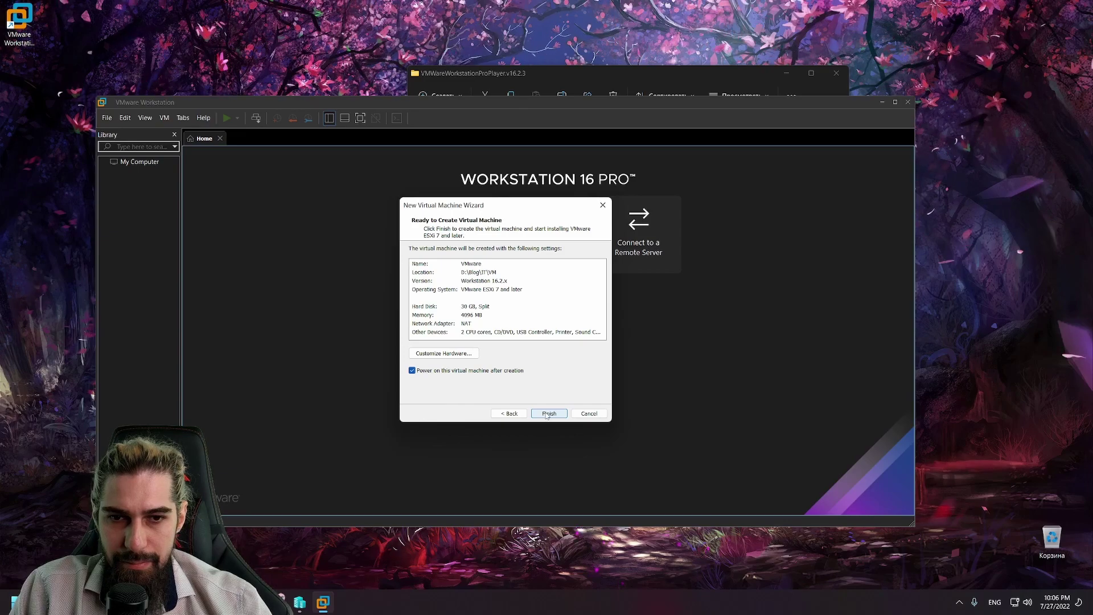
left_click(548, 413)
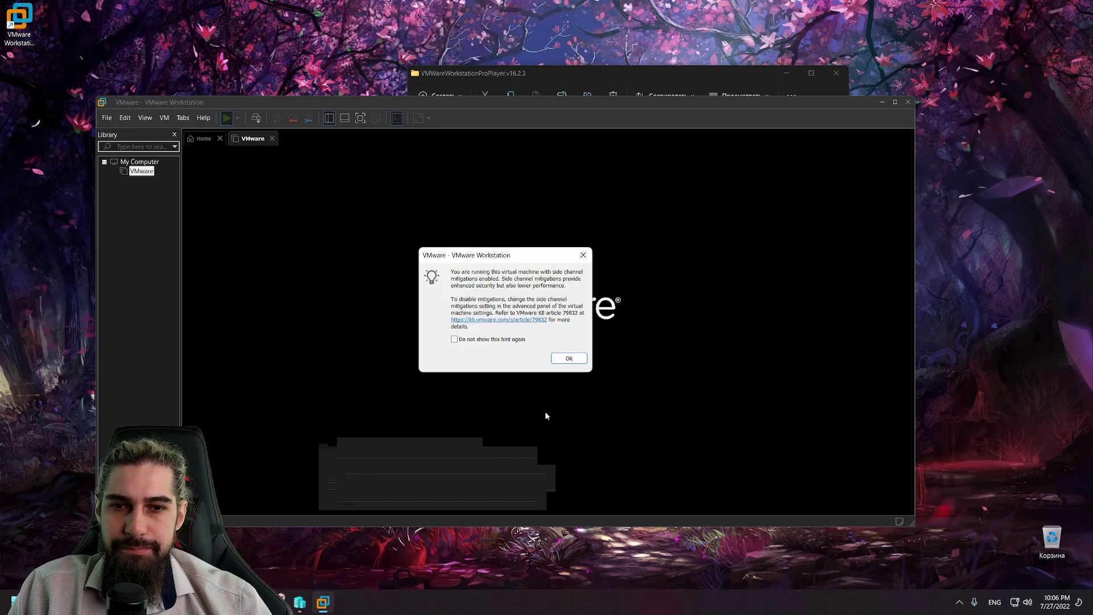
Step: Turn off the side-channel mitigations hint and try powering on without virtualized AMD-V/RVI, which fails
left_click(511, 340)
left_click(566, 359)
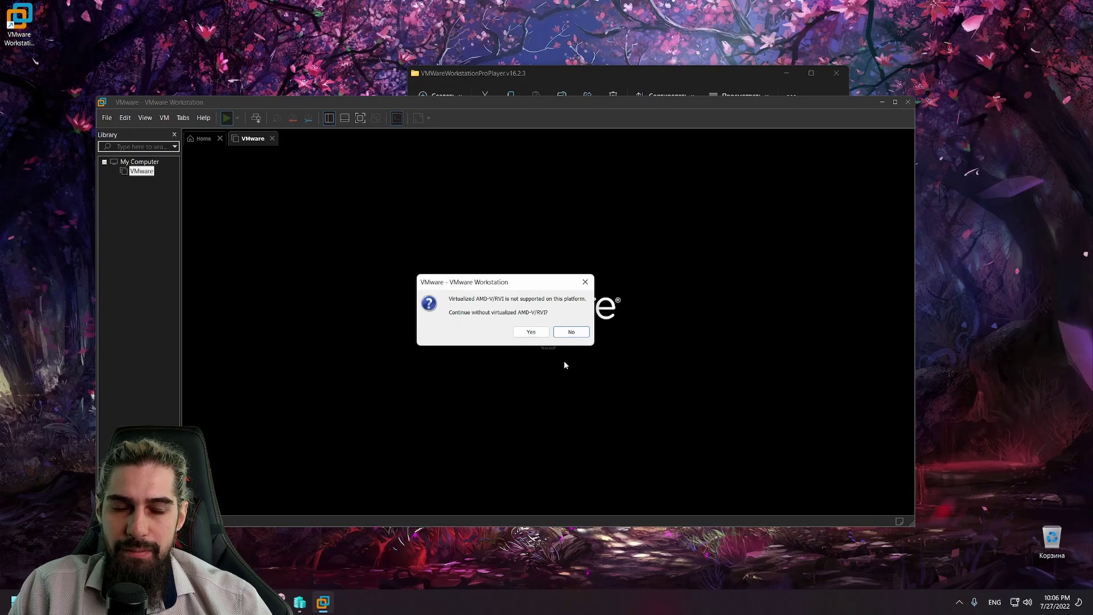
left_click(537, 335)
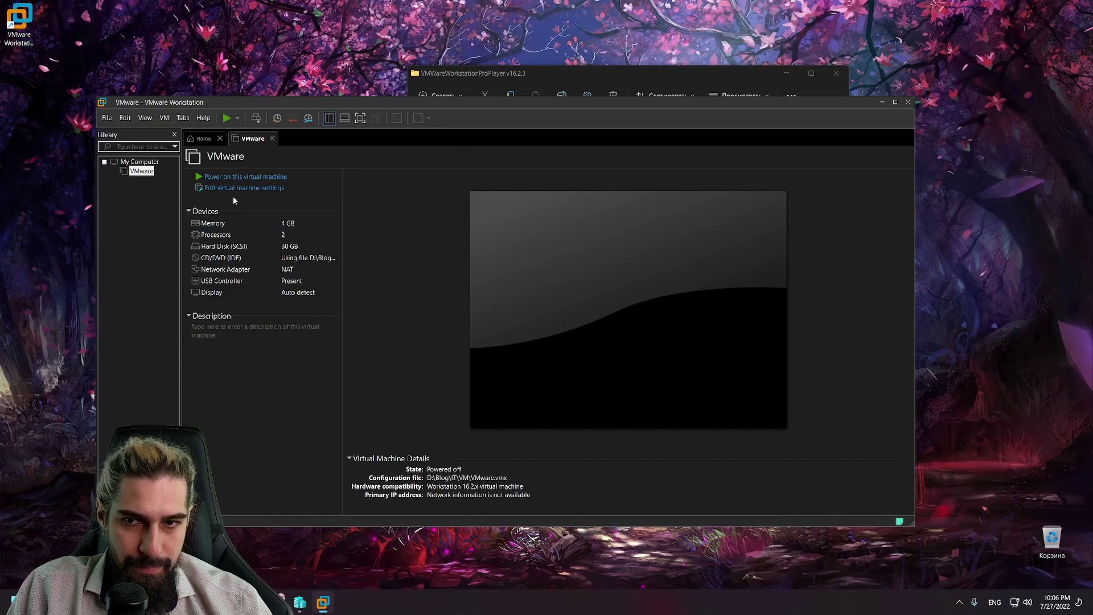
left_click(262, 178)
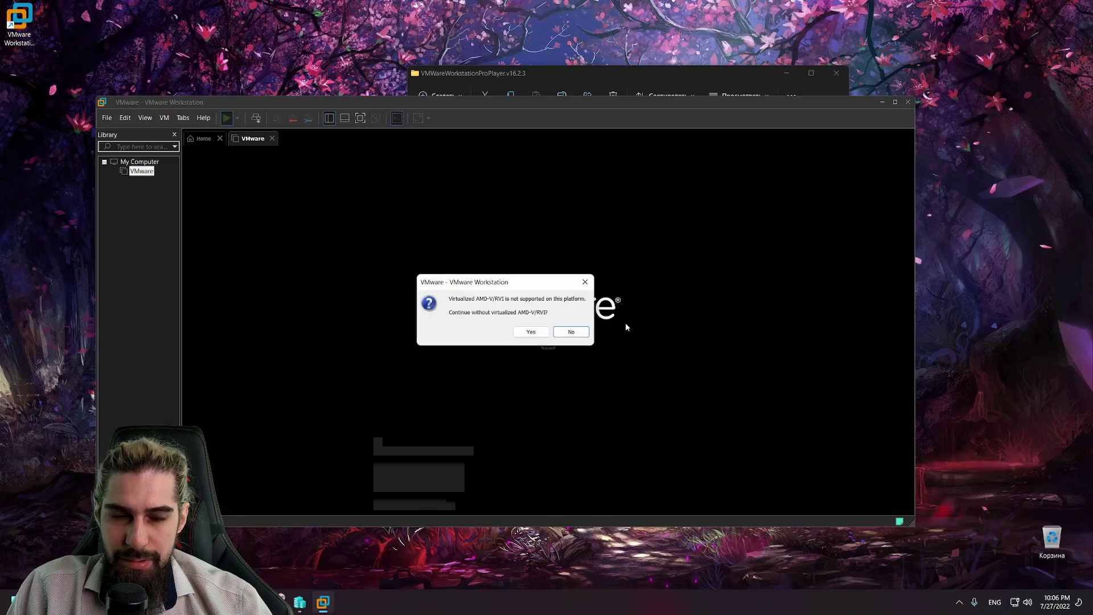
left_click(537, 335)
left_click(555, 351)
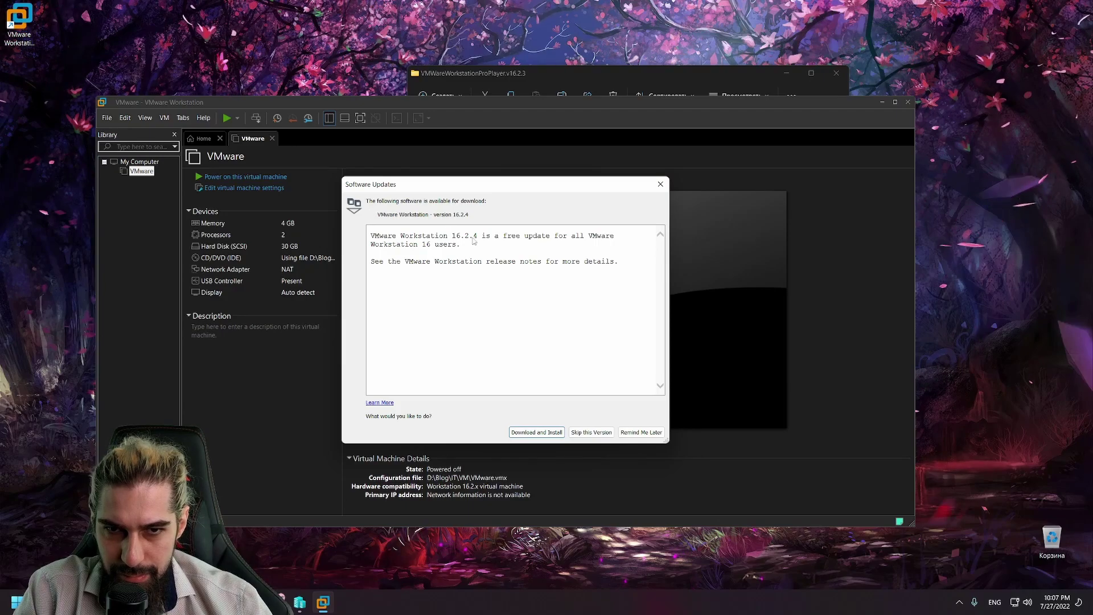
Step: Skip the 16.2.4 update and retry powering on twice; both attempts fail on AMD-V/RVI
left_click(591, 432)
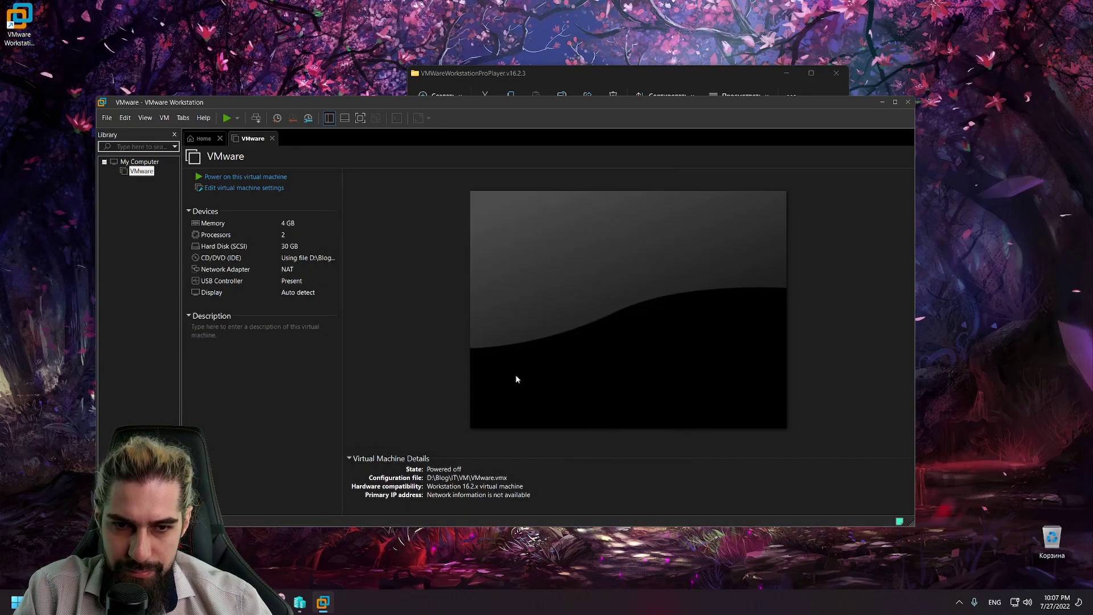
left_click(228, 178)
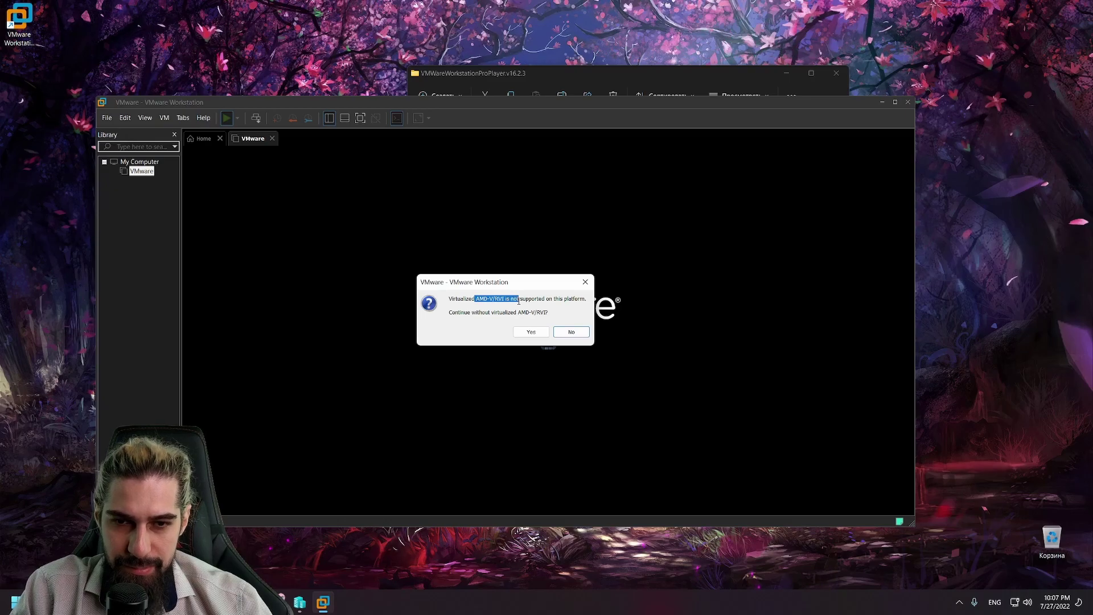
left_click(530, 332)
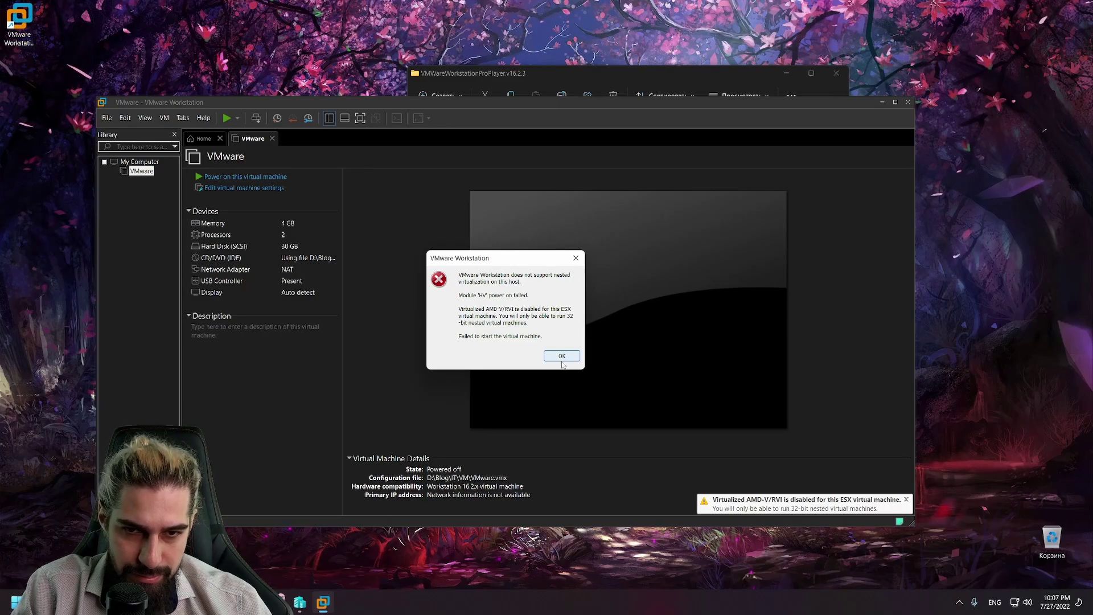
left_click(562, 356)
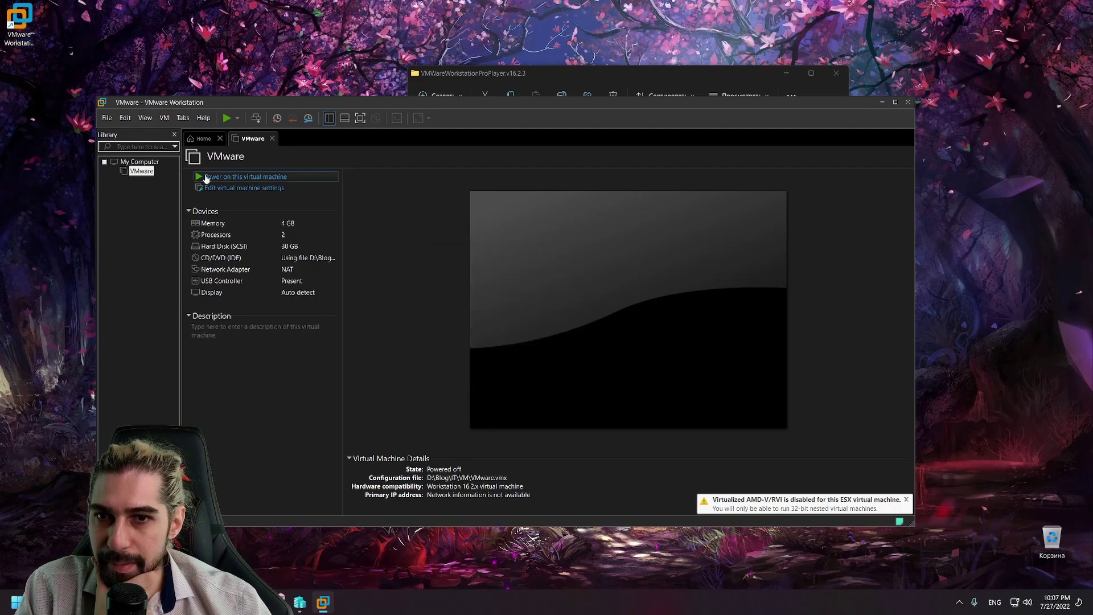
left_click(222, 175)
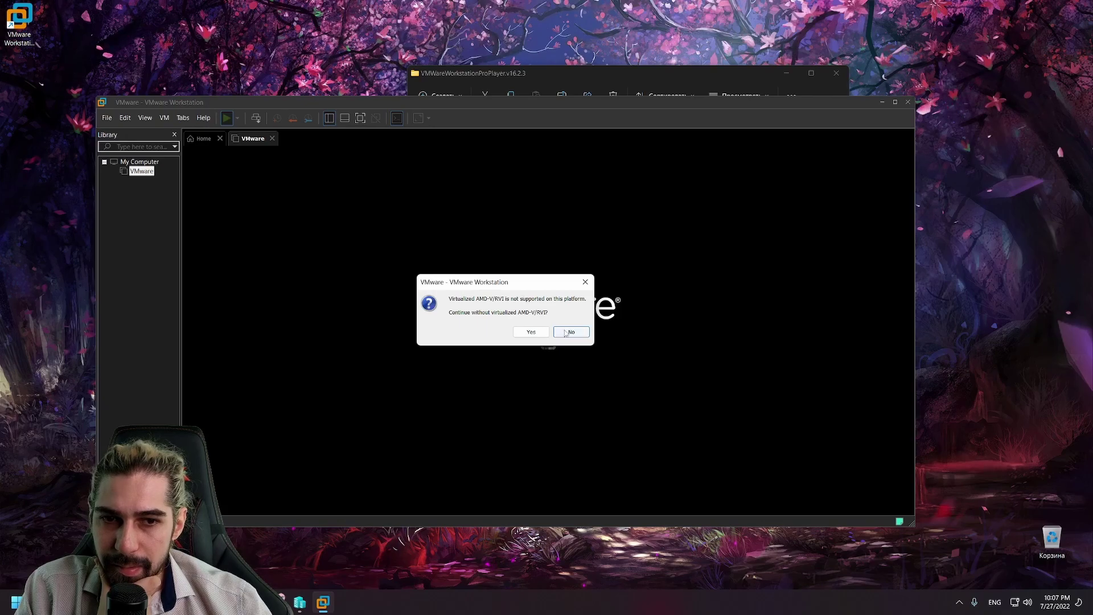
left_click(570, 332)
left_click(562, 332)
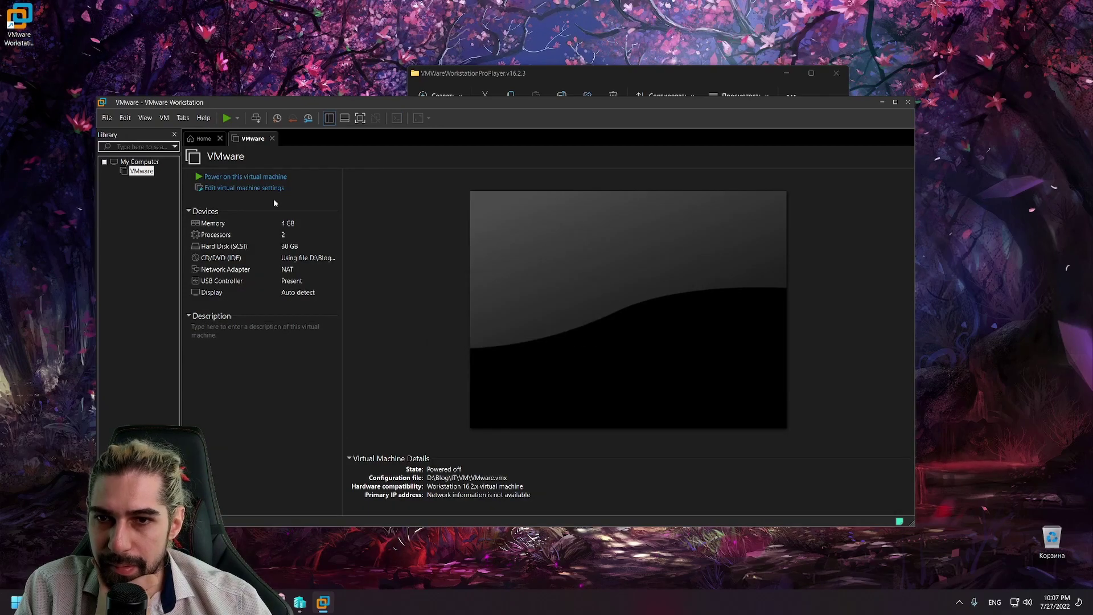
Step: Untick 'Virtualize Intel VT-x/EPT or AMD-V/RVI' in the VMware machine's Processors settings and save
right_click(151, 172)
mouse_move(233, 338)
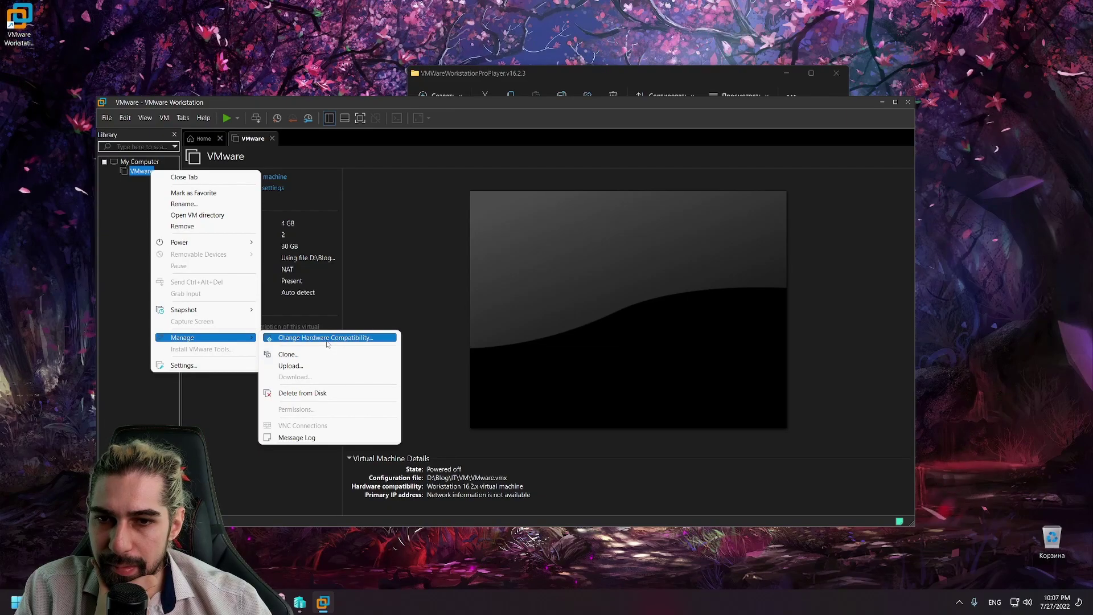
left_click(101, 219)
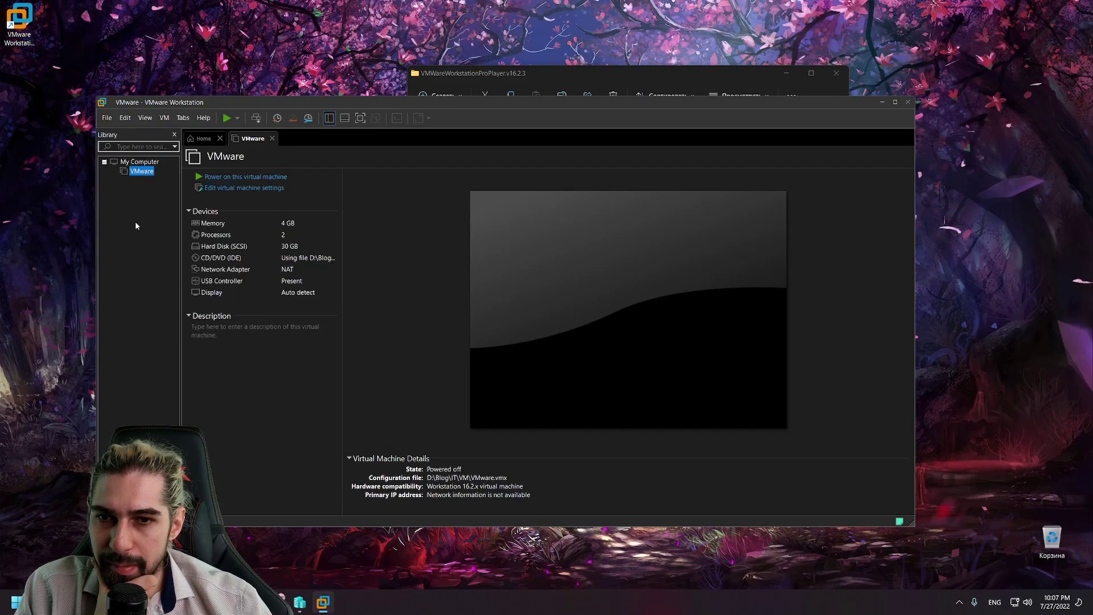
key("Return")
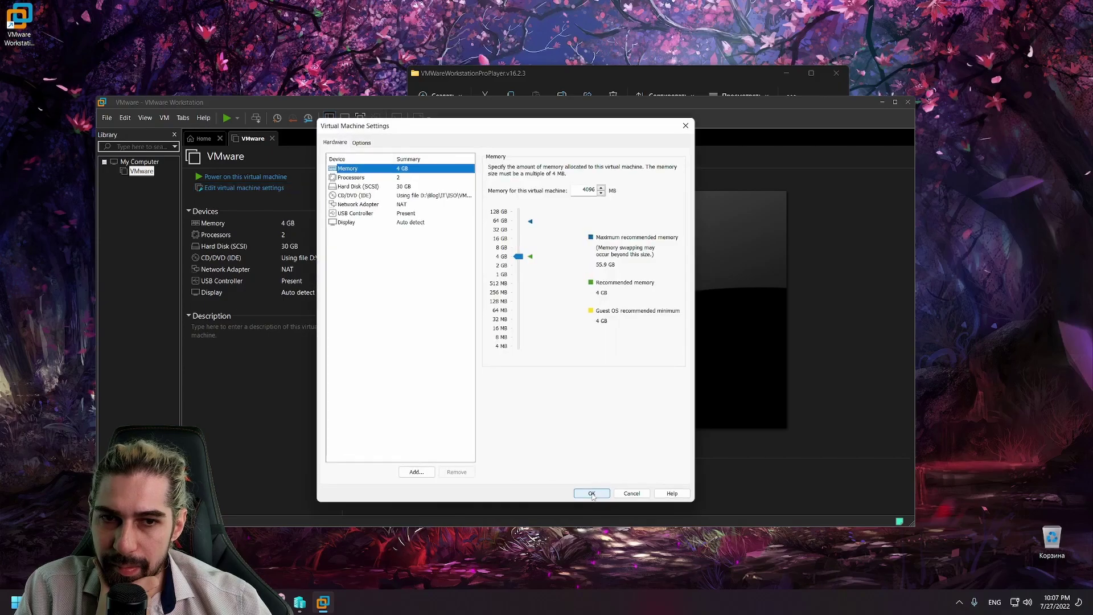
left_click(373, 179)
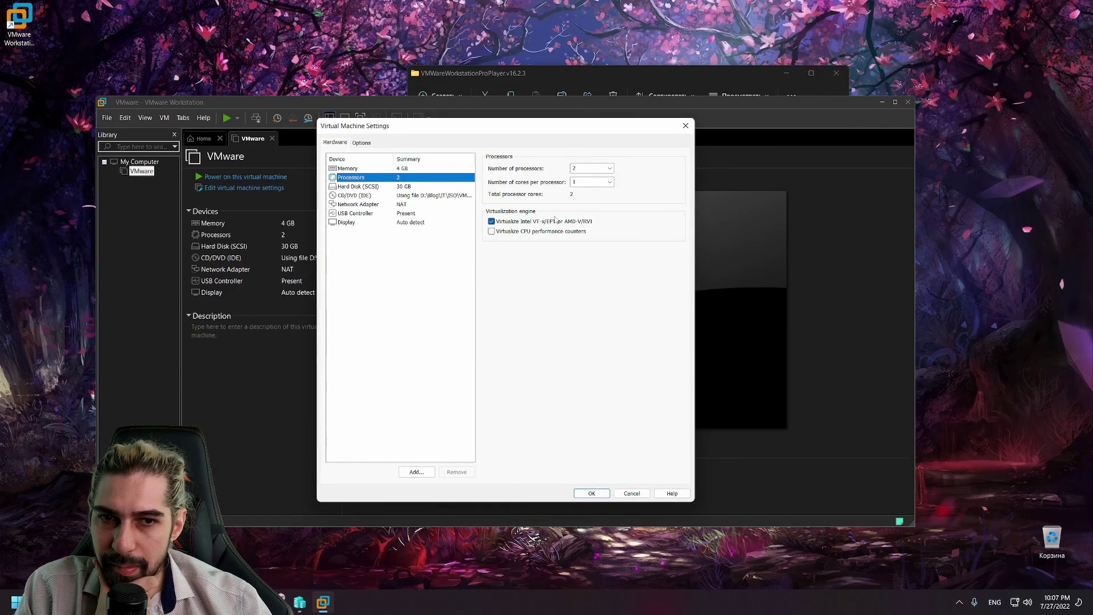
left_click(491, 220)
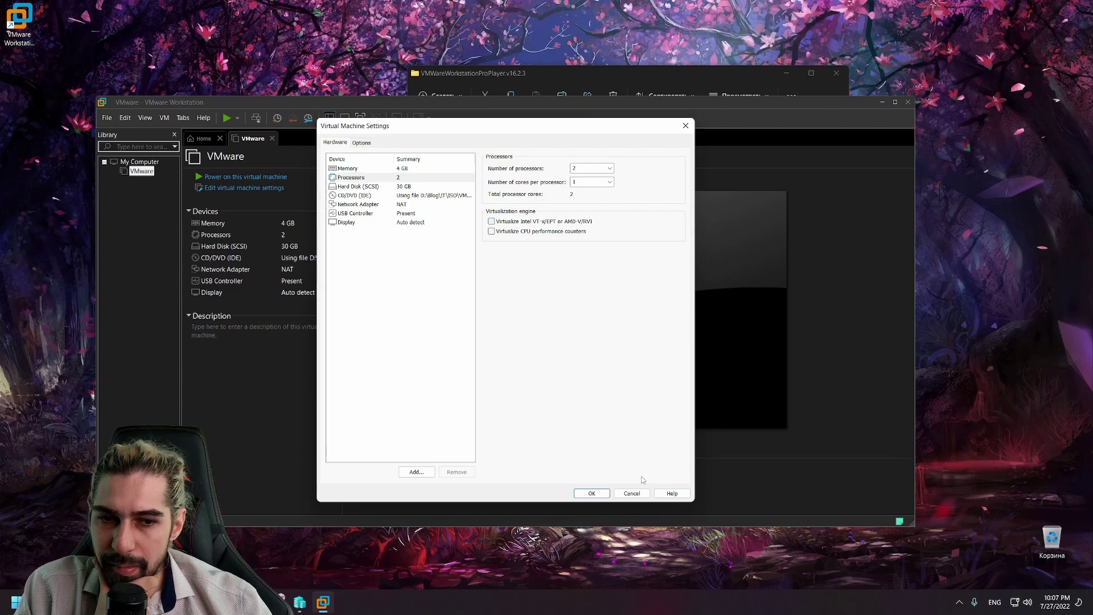
left_click(595, 491)
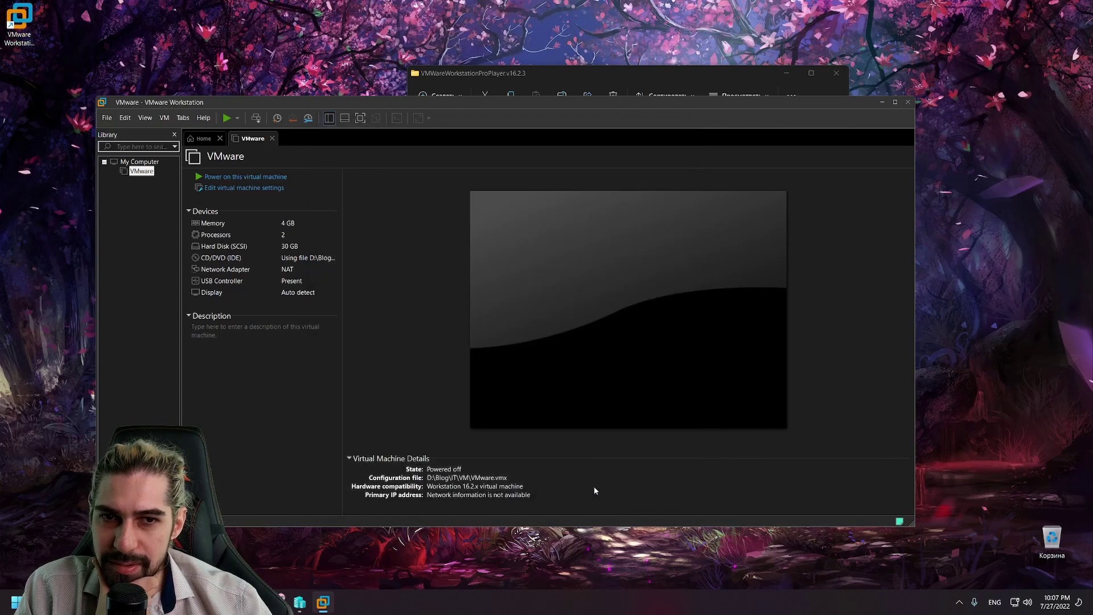
Step: Power on the VMware machine, close the installation hint bar, and maximize the Workstation window
left_click(245, 176)
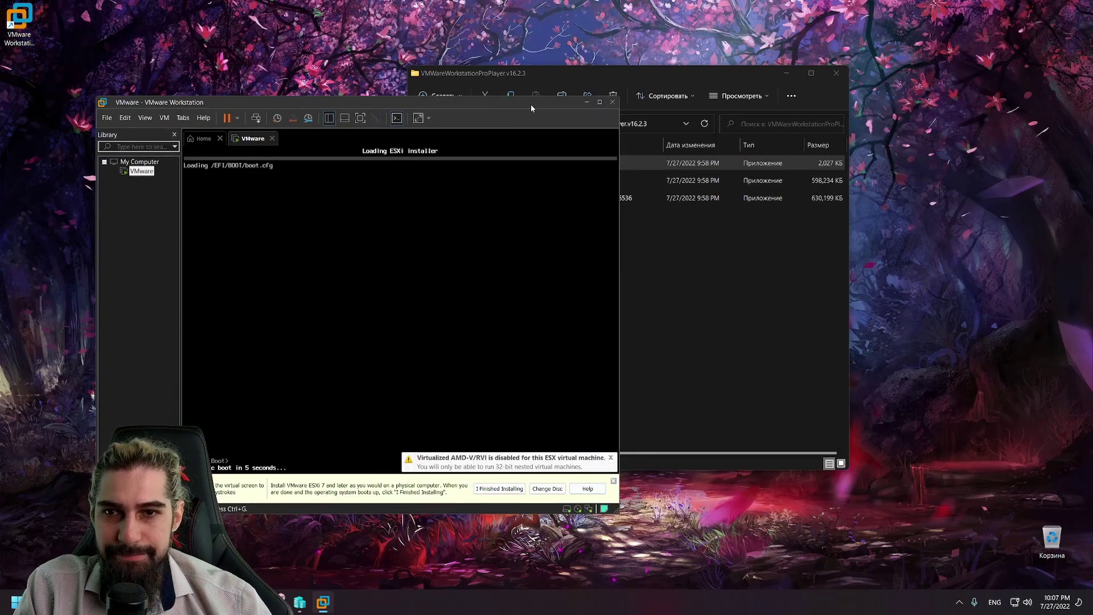
left_click_drag(498, 100, 685, 68)
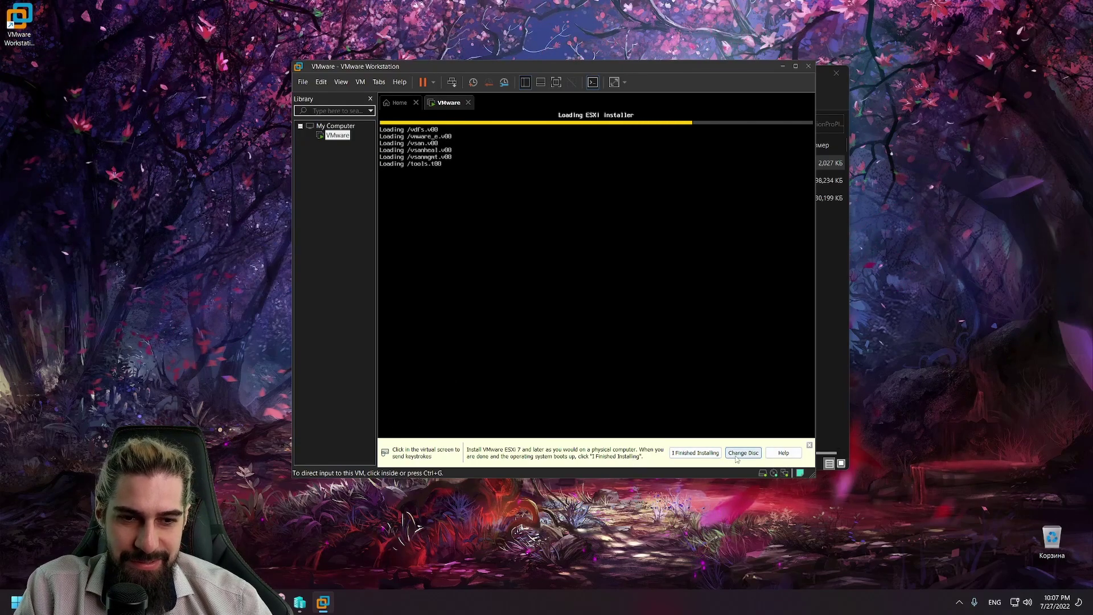
left_click(810, 446)
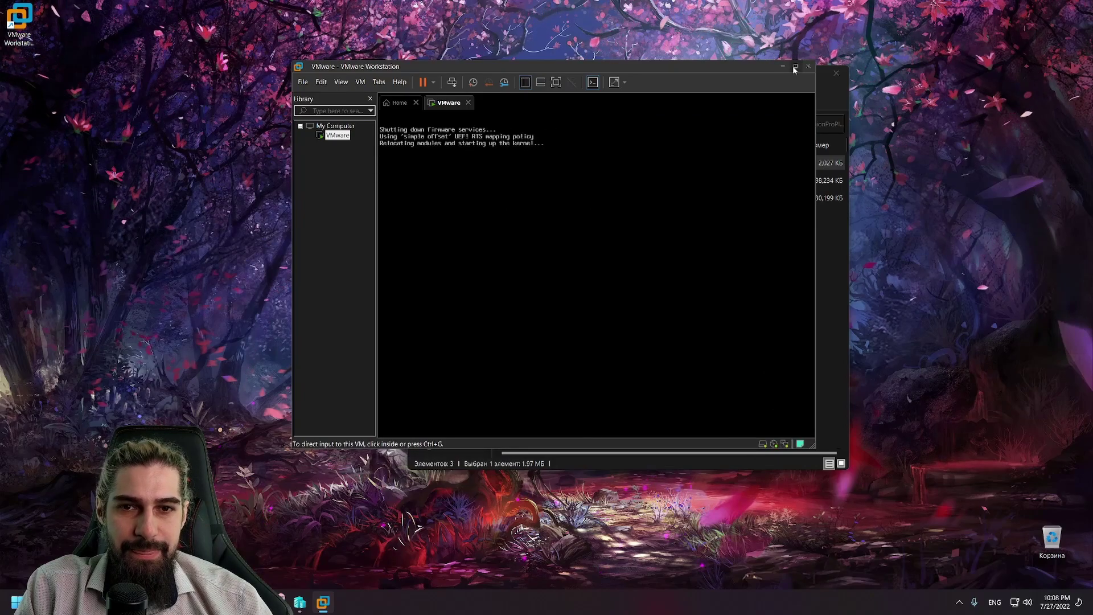
mouse_move(796, 70)
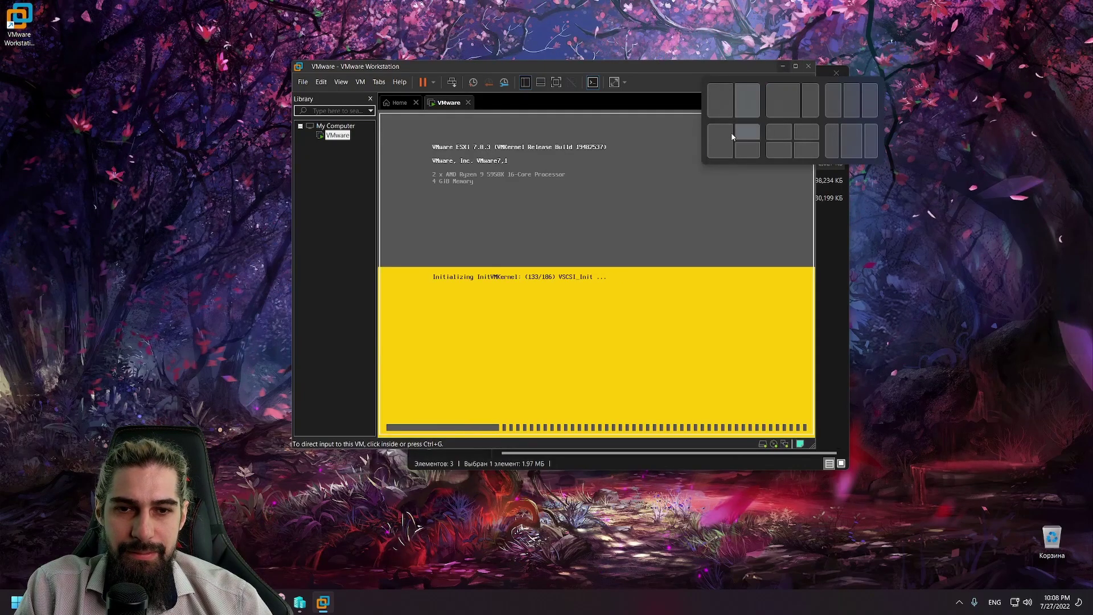
left_click_drag(704, 63, 718, 0)
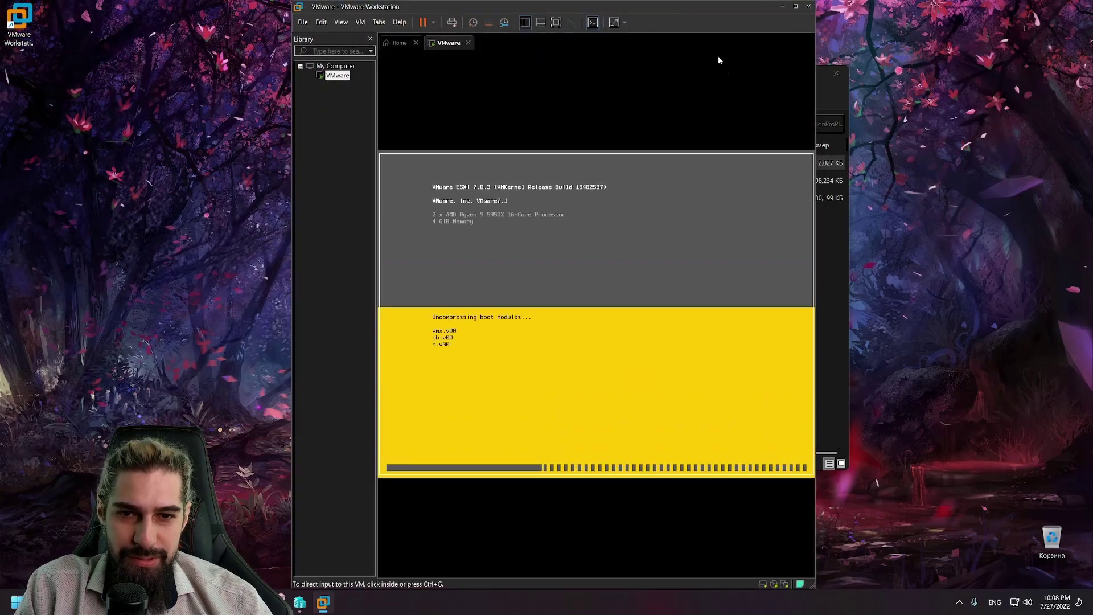
left_click(795, 6)
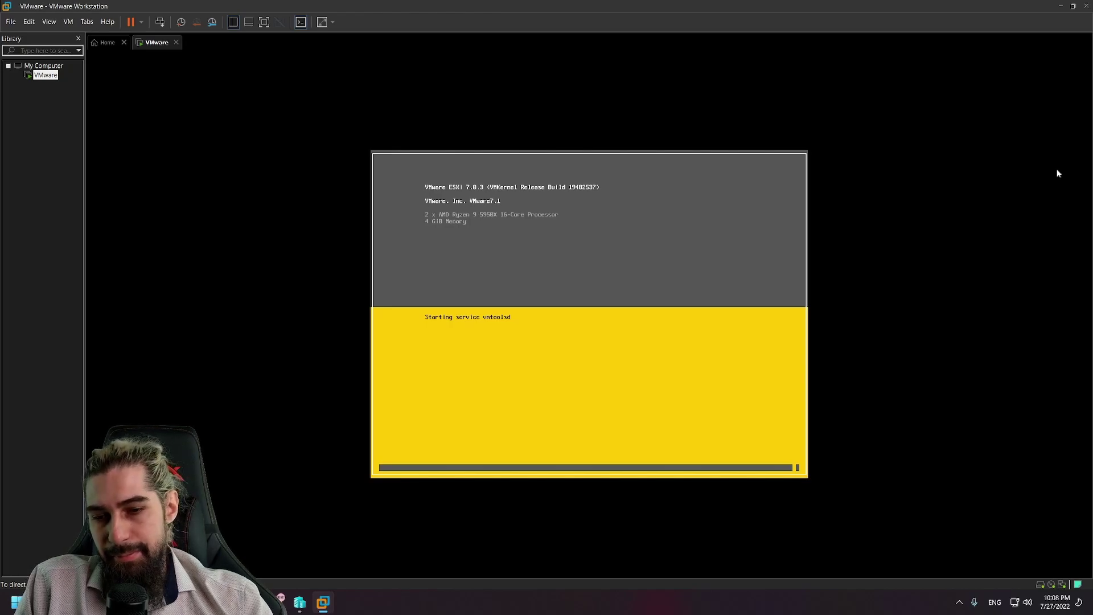
key("alt+Tab")
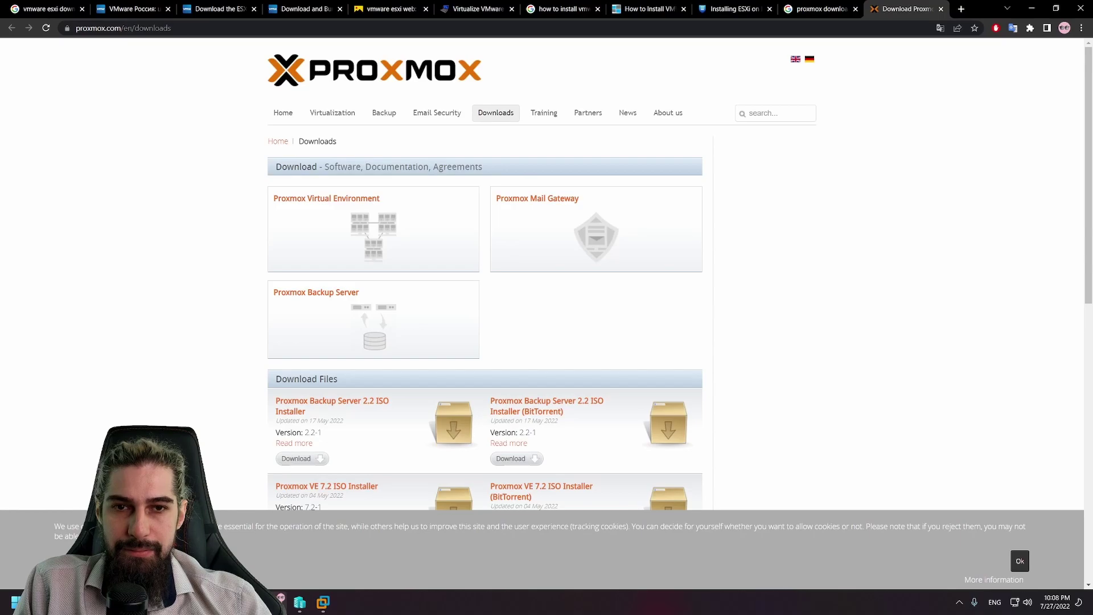
key("alt+Tab")
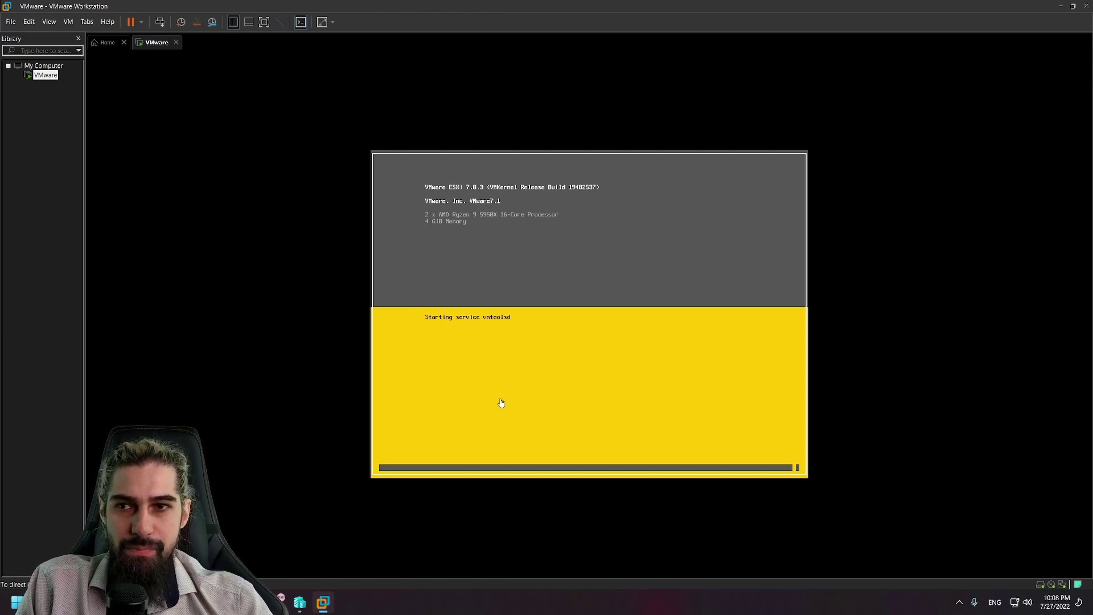
Step: Close the VMware machine's context menu and open the File menu
right_click(43, 78)
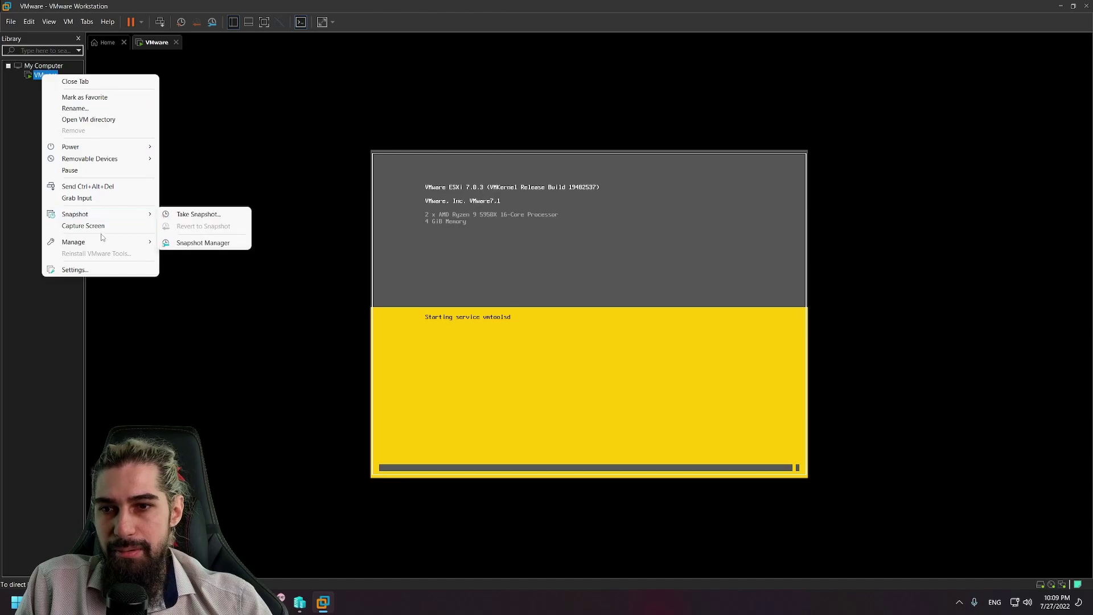
mouse_move(101, 245)
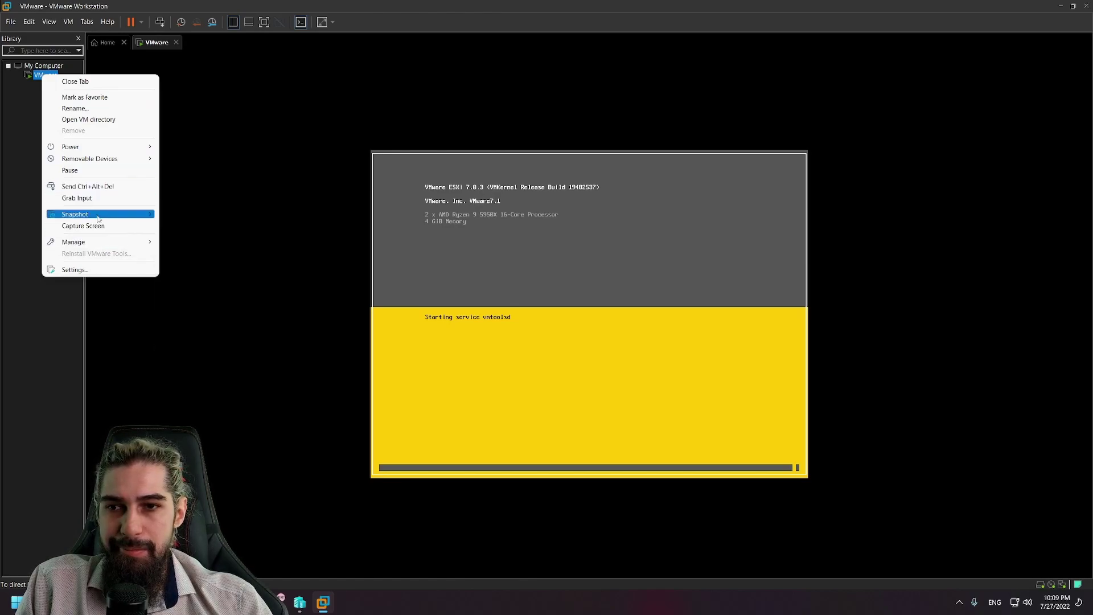
mouse_move(106, 156)
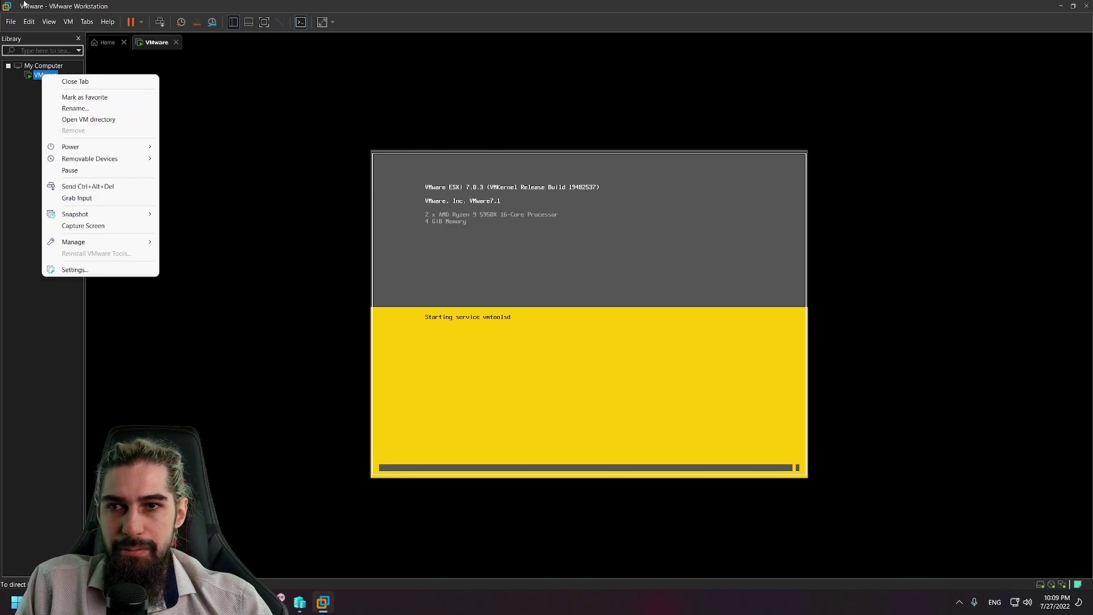
left_click(18, 22)
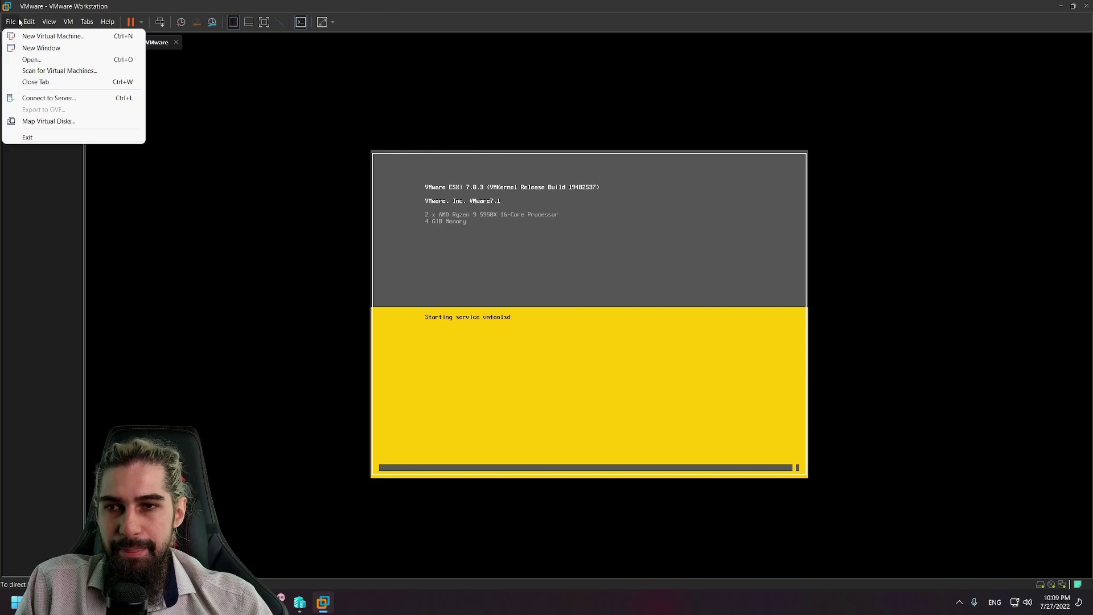
Step: Open Edit > Preferences and keep Workstation 16.2.x as the default hardware compatibility
mouse_move(25, 21)
left_click(57, 86)
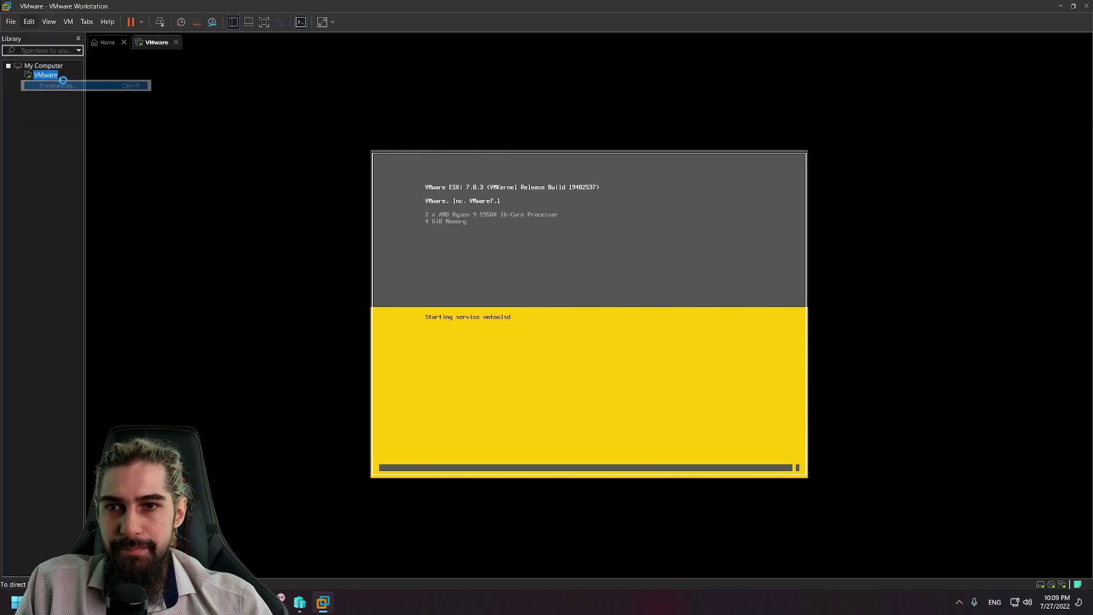
left_click_drag(528, 148, 287, 111)
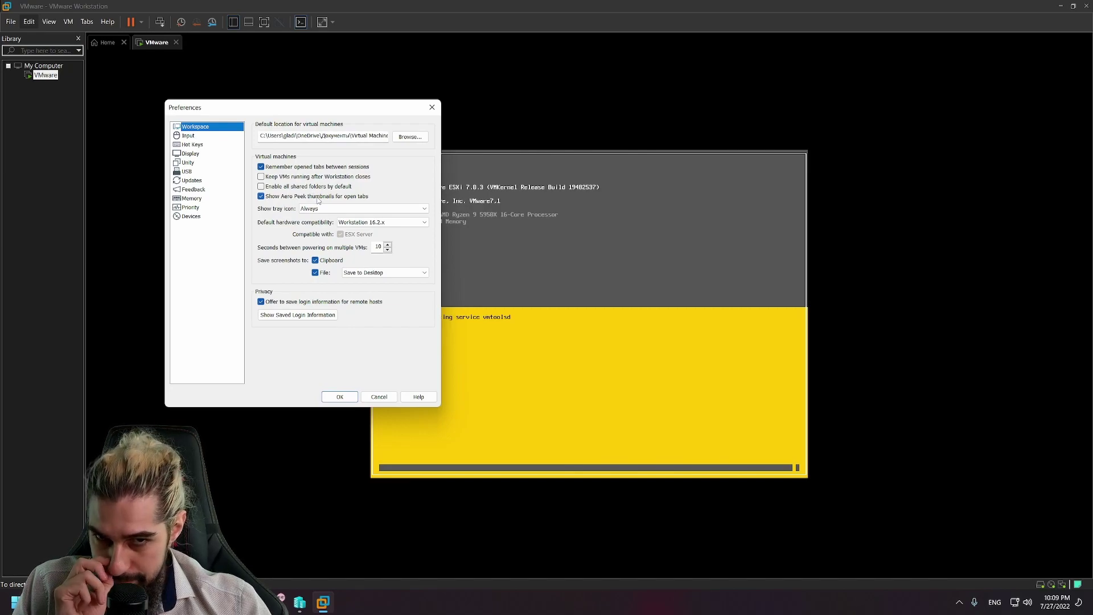
left_click(408, 223)
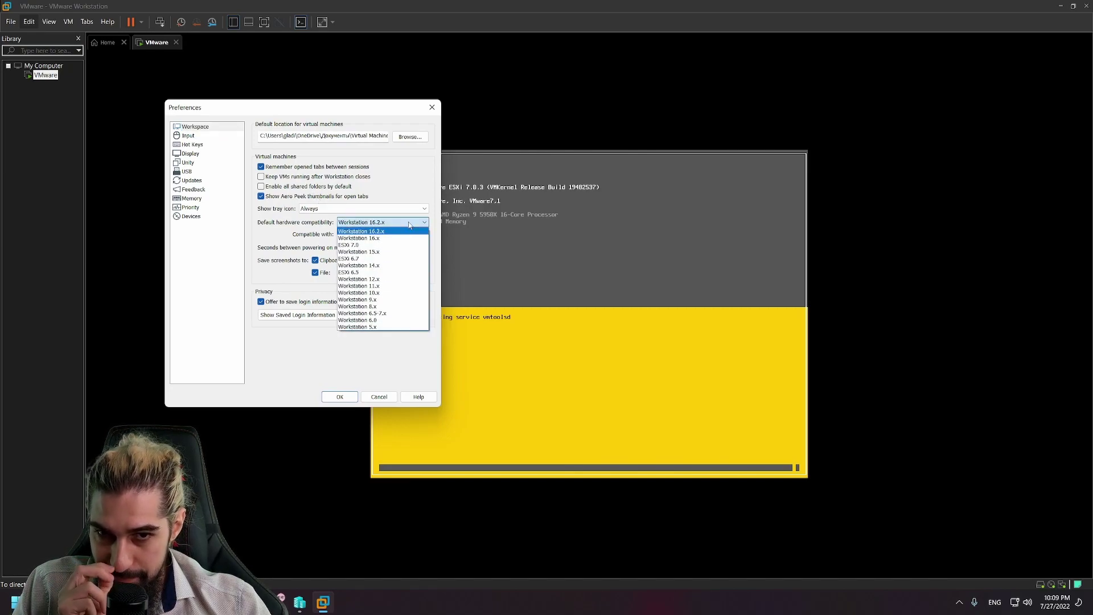
left_click(409, 225)
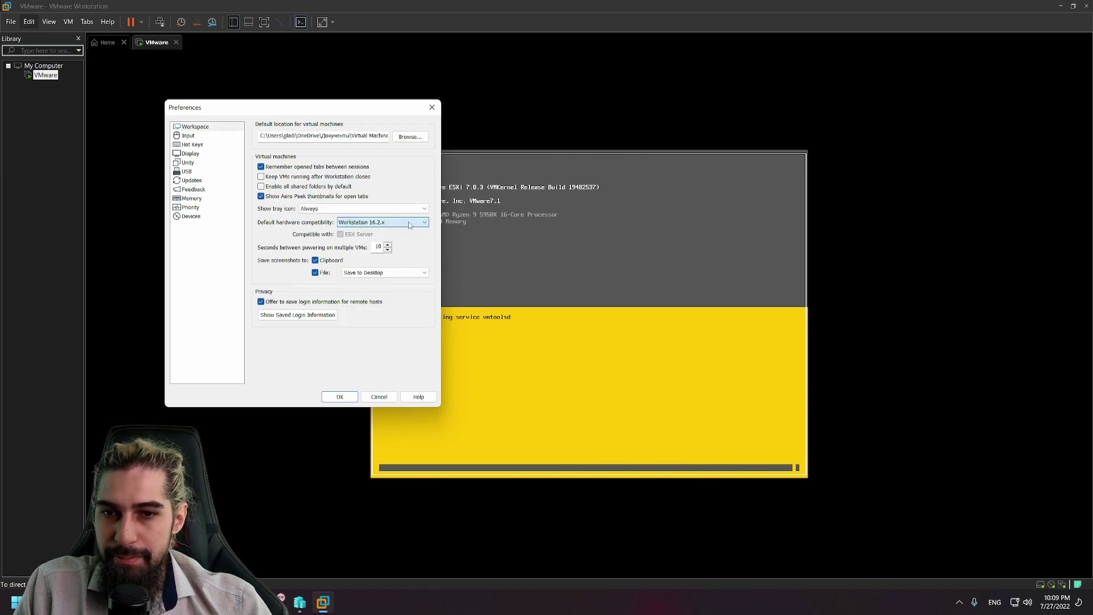
left_click(192, 216)
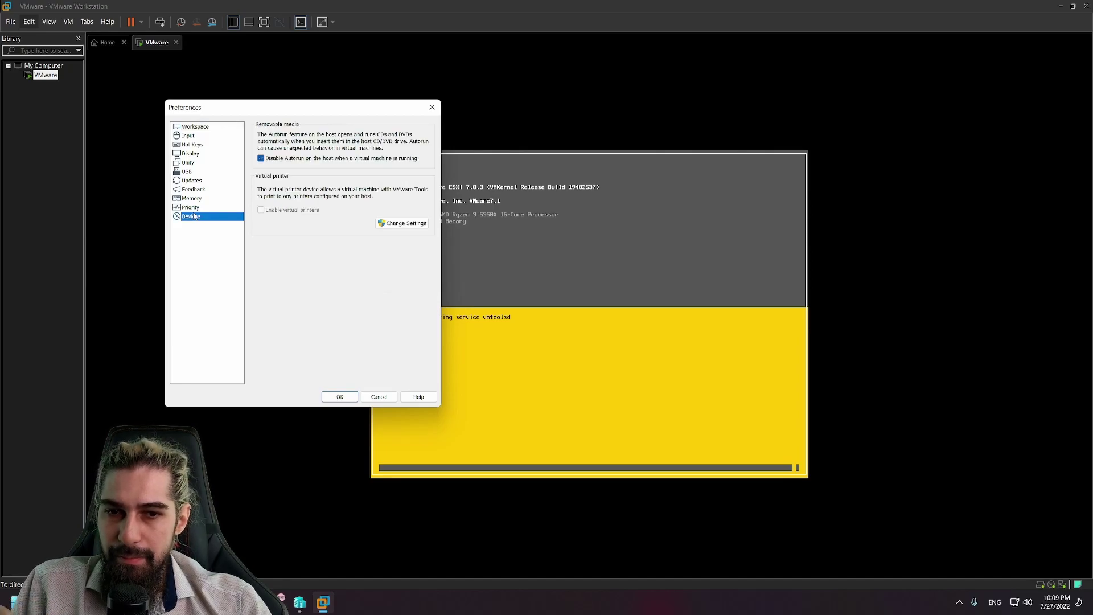
left_click(197, 208)
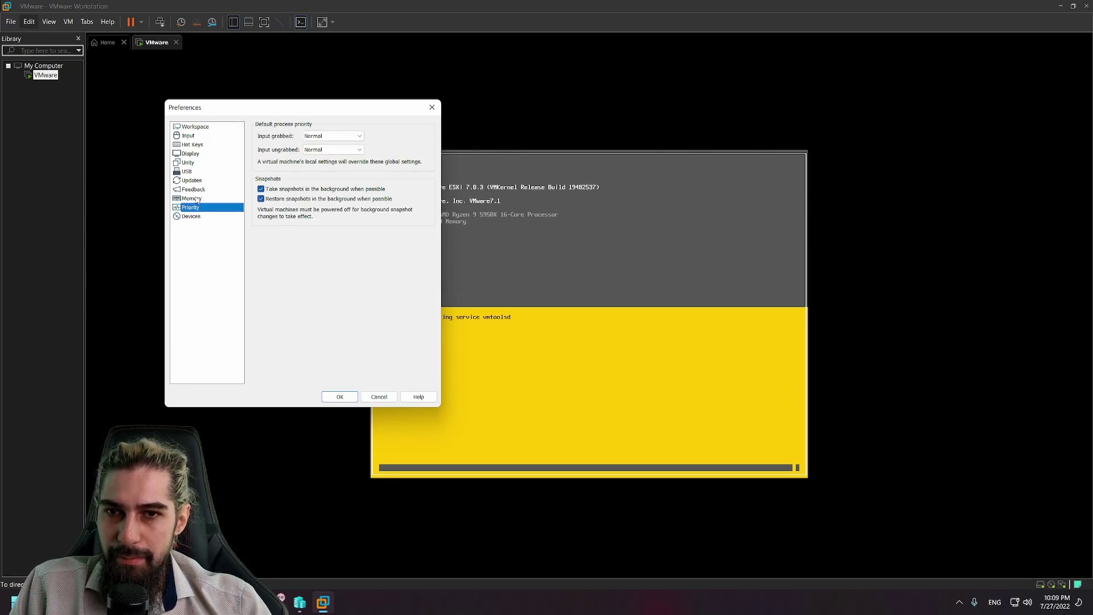
left_click(197, 199)
Step: Go through the Updates, USB, Unity, display, hot key, input and workspace pages, then apply the preferences
left_click(199, 181)
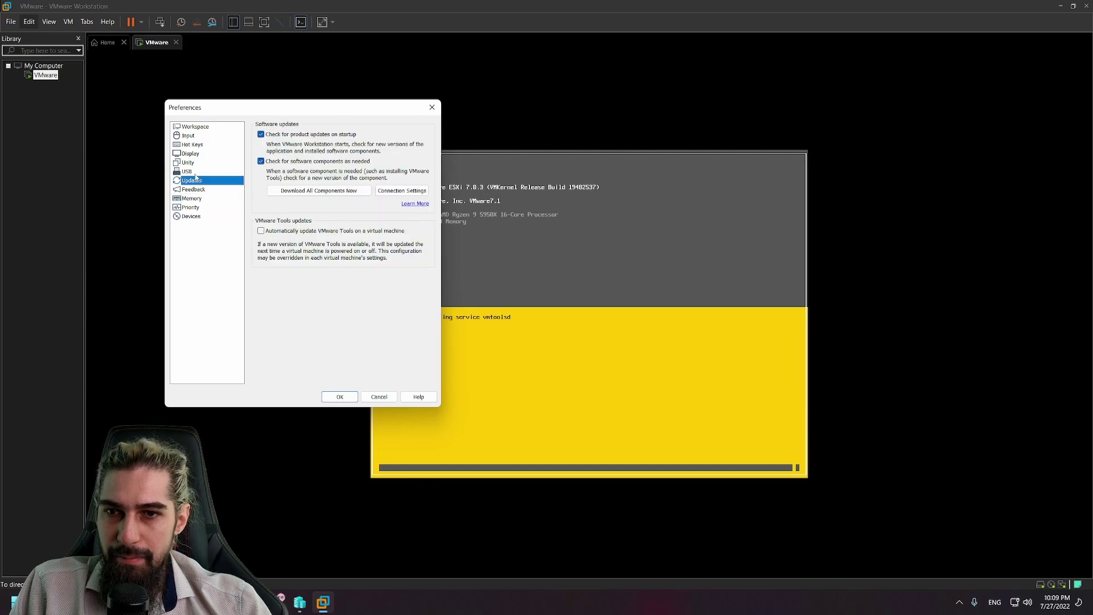
left_click(194, 170)
left_click(195, 180)
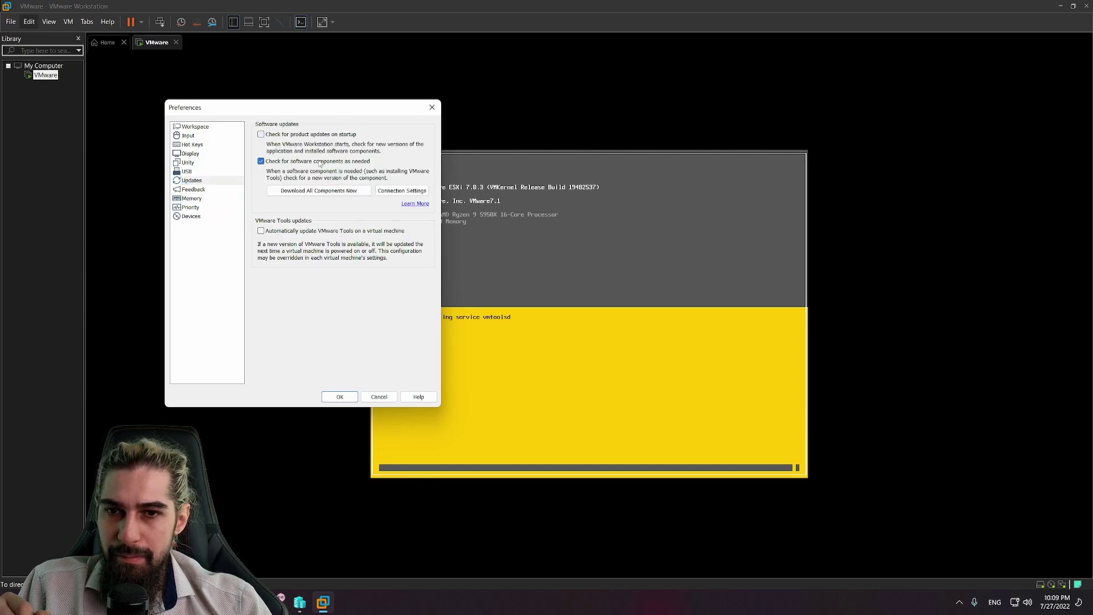
left_click(189, 153)
left_click(188, 162)
left_click(190, 154)
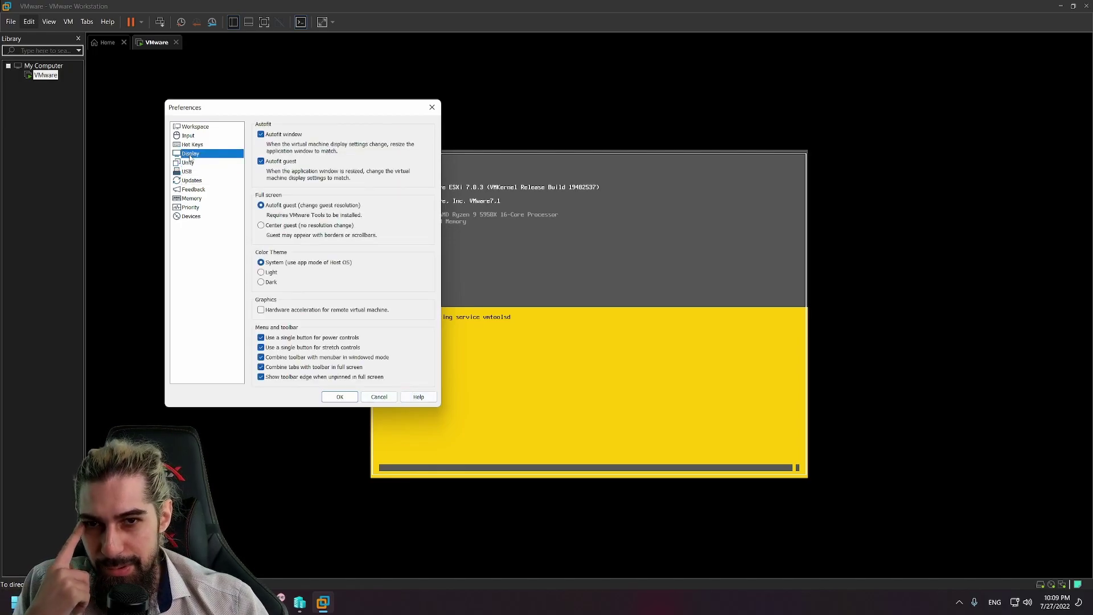
left_click(193, 144)
left_click(187, 136)
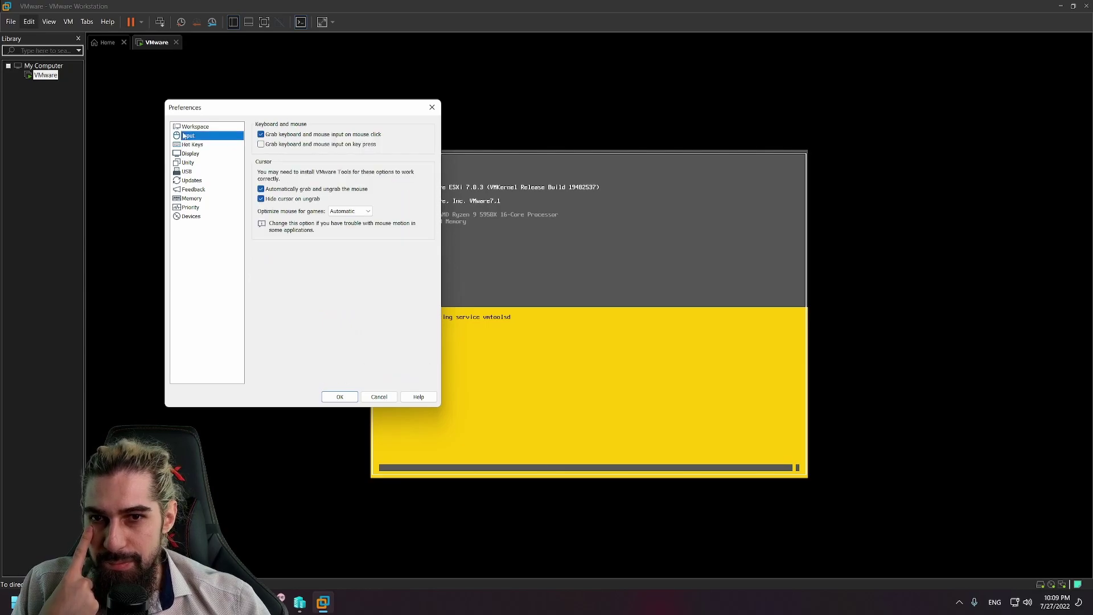
left_click(181, 128)
left_click(340, 397)
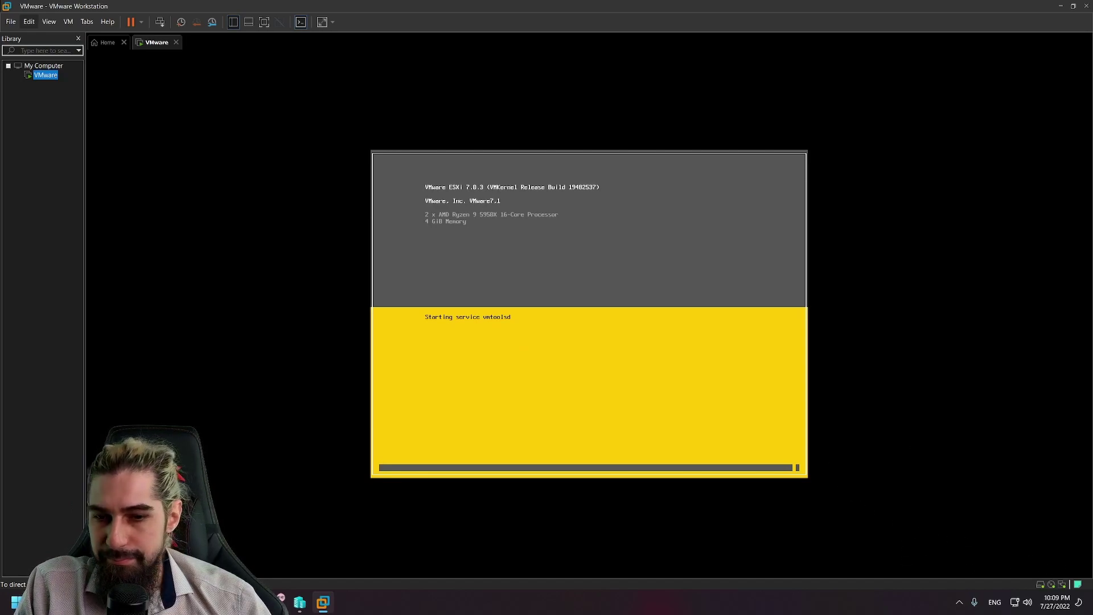
Step: Restore the VMware window from full screen, move it up-left, enlarge it, and close the downloads folder window
mouse_move(256, 602)
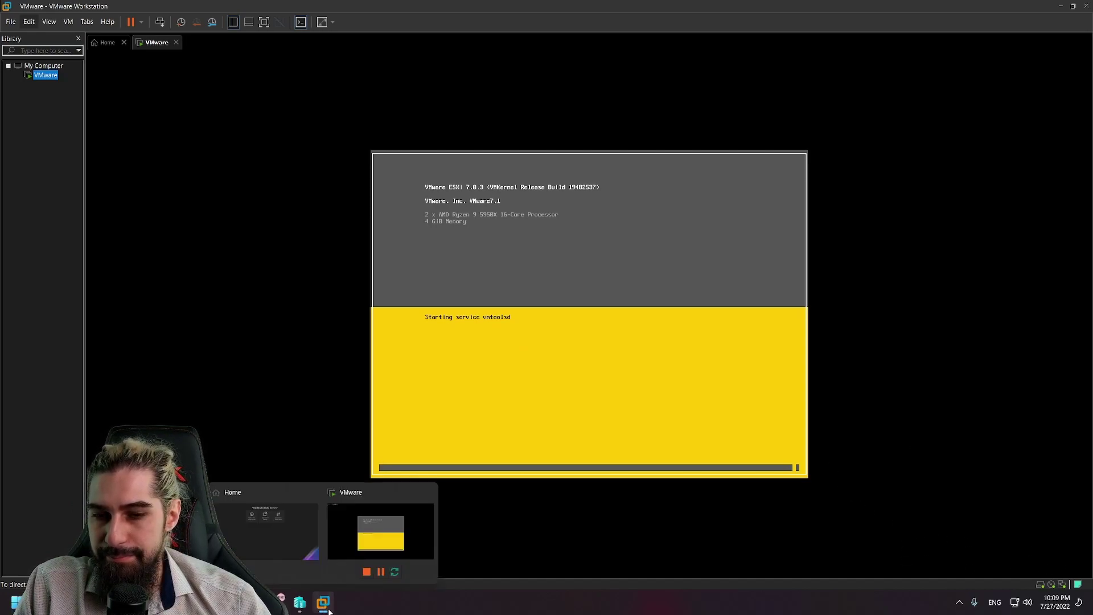
left_click(256, 602)
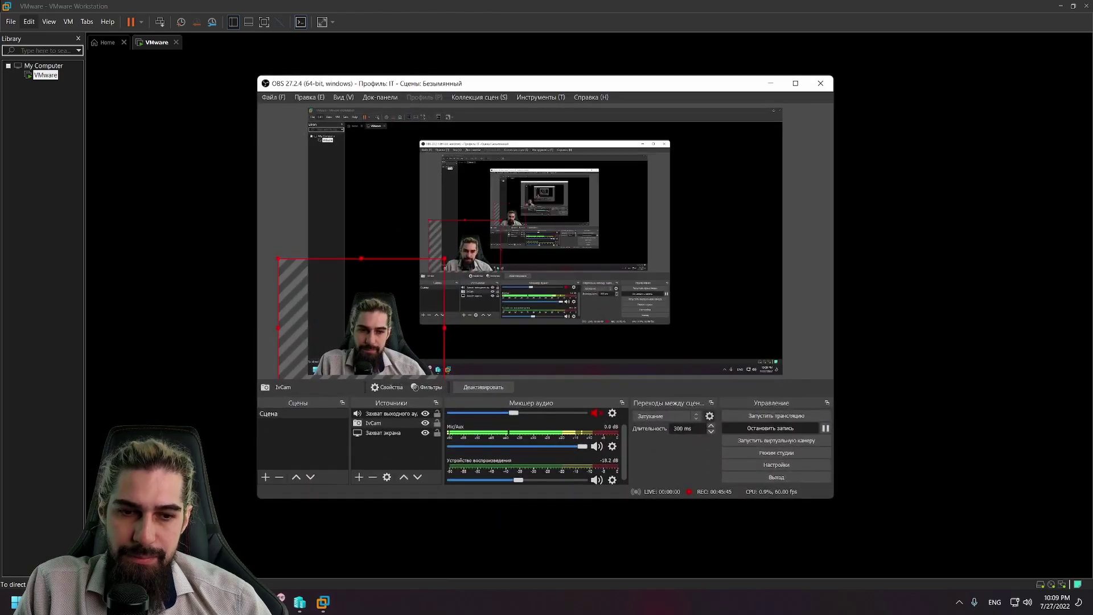
left_click(257, 602)
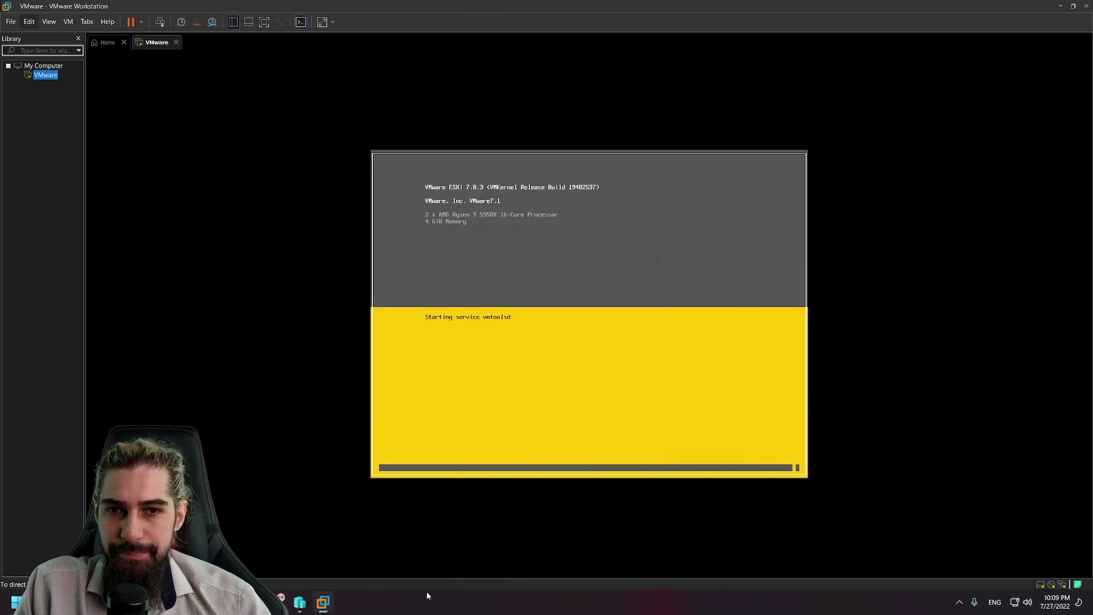
left_click(1072, 8)
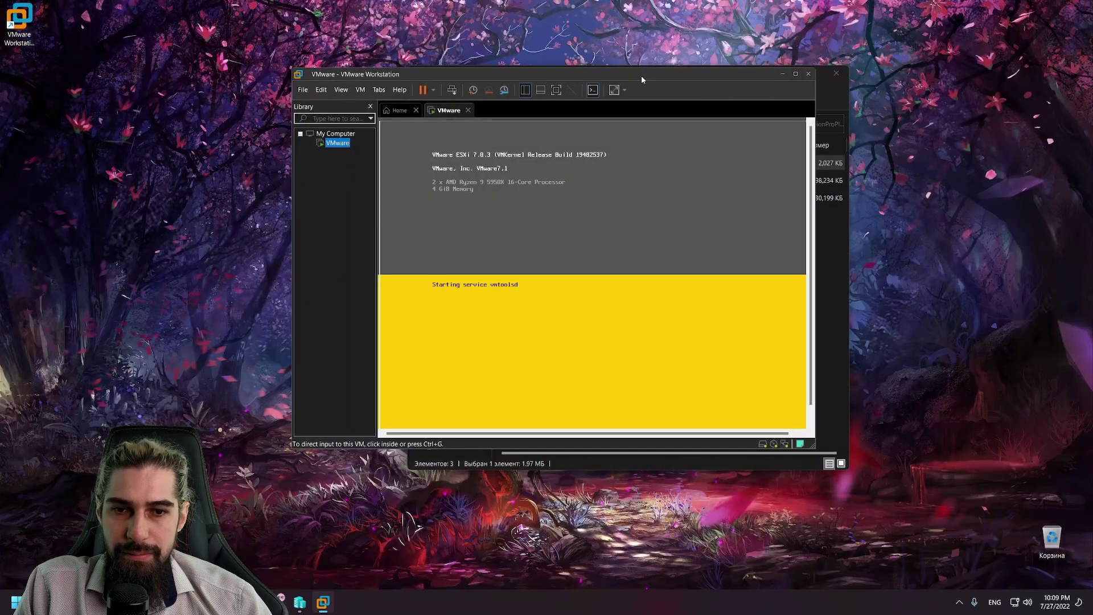
left_click_drag(641, 75, 487, 64)
left_click_drag(659, 433, 735, 526)
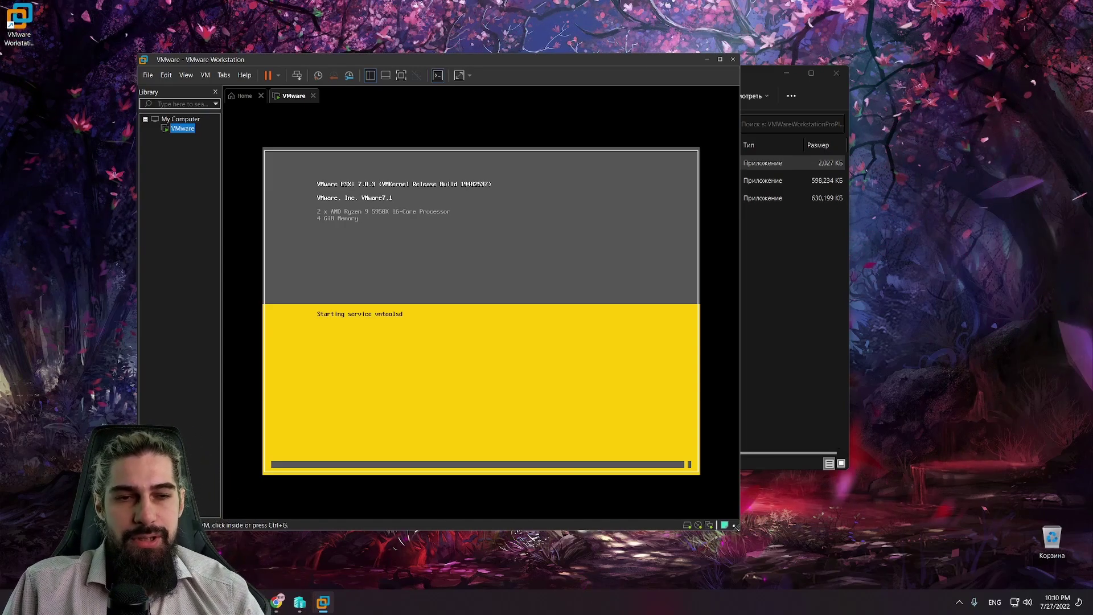
left_click(829, 378)
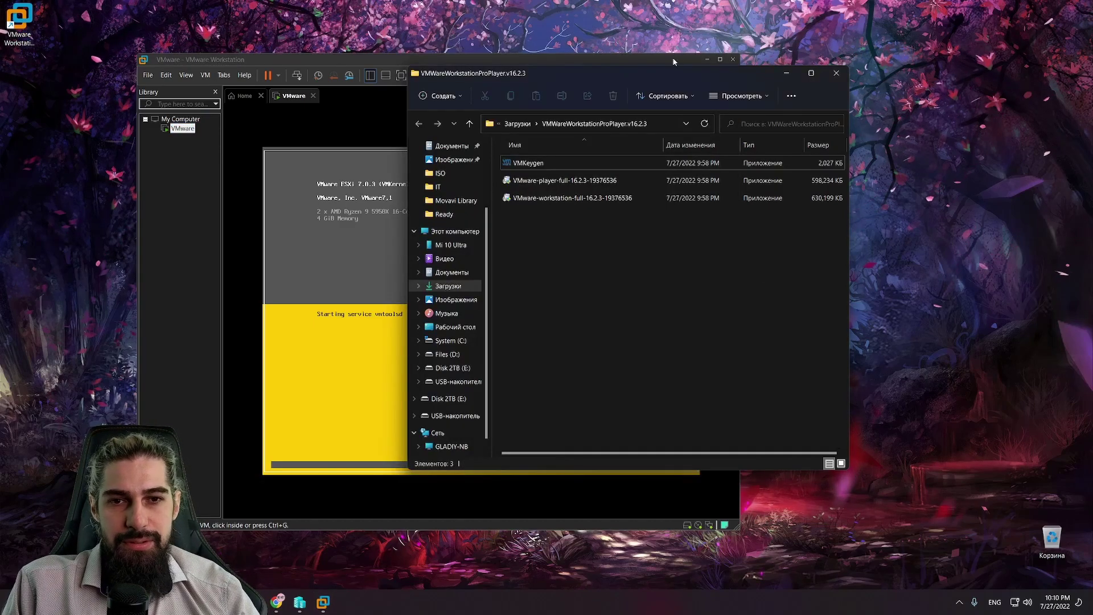
left_click(836, 71)
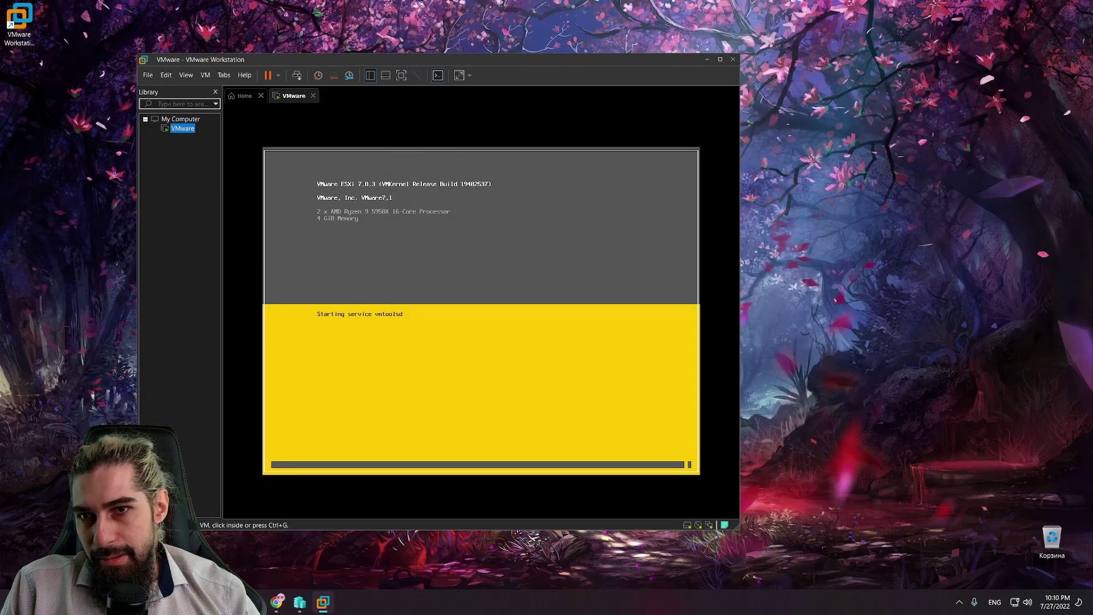
Step: Start a Typical new virtual machine and browse for its installer disc image
left_click(148, 74)
left_click(160, 90)
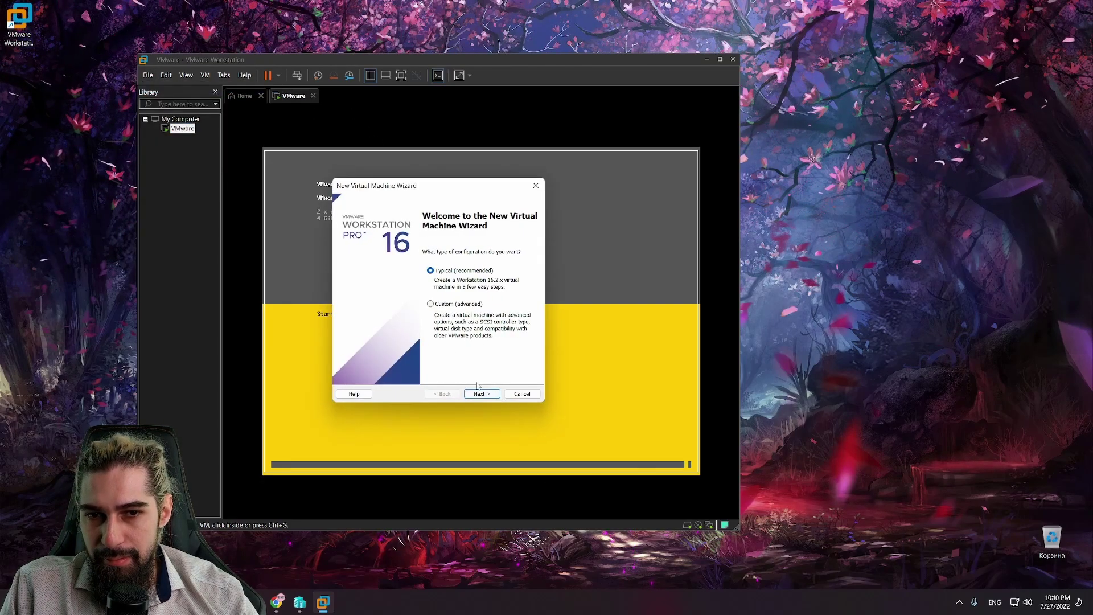
left_click(478, 394)
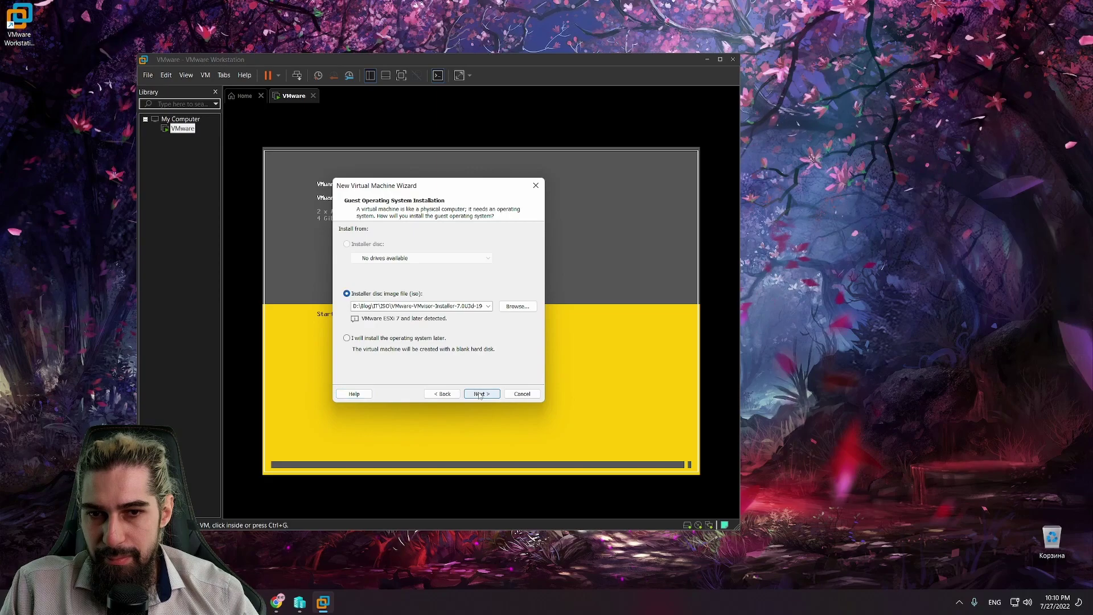
left_click(517, 307)
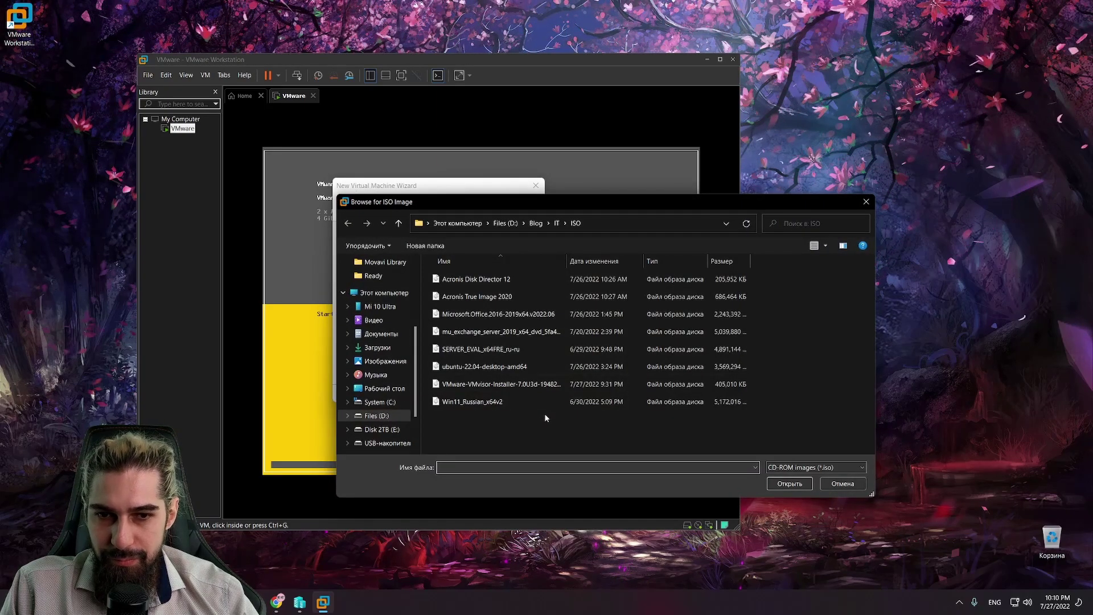
left_click(959, 601)
Step: Open the downloaded proxmox-ve_7.2-1.iso's folder from qBittorrent, then quit qBittorrent
left_click(979, 559)
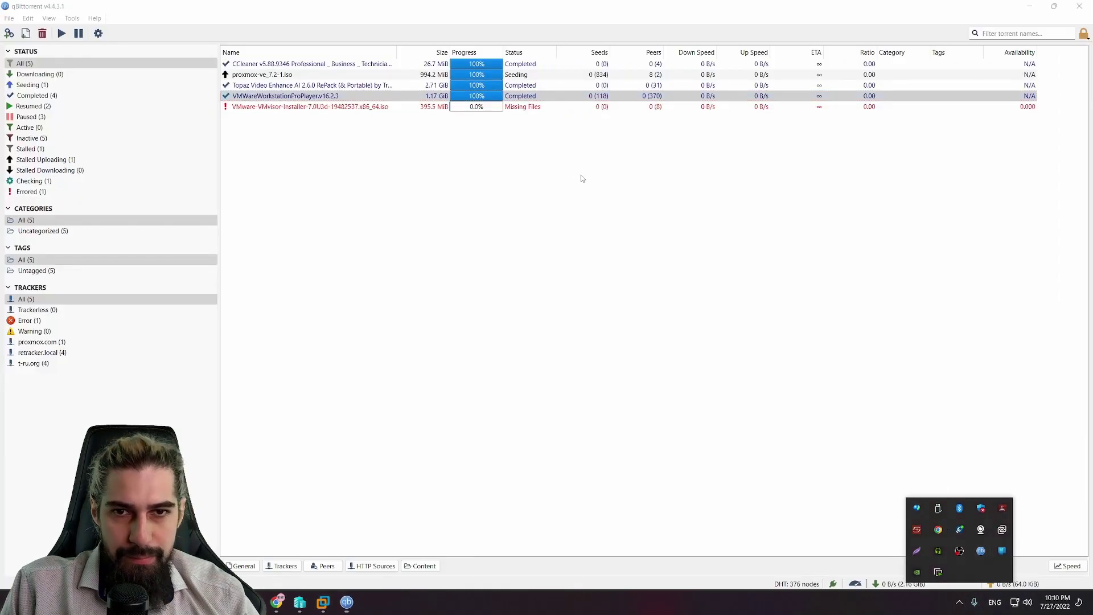
left_click(341, 85)
right_click(342, 77)
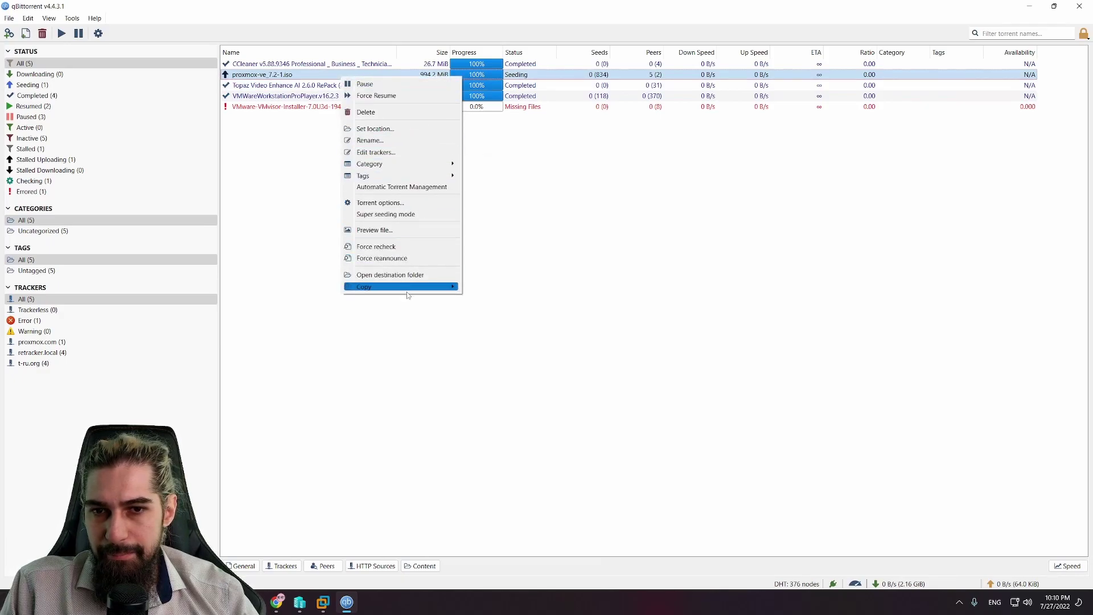
left_click(399, 275)
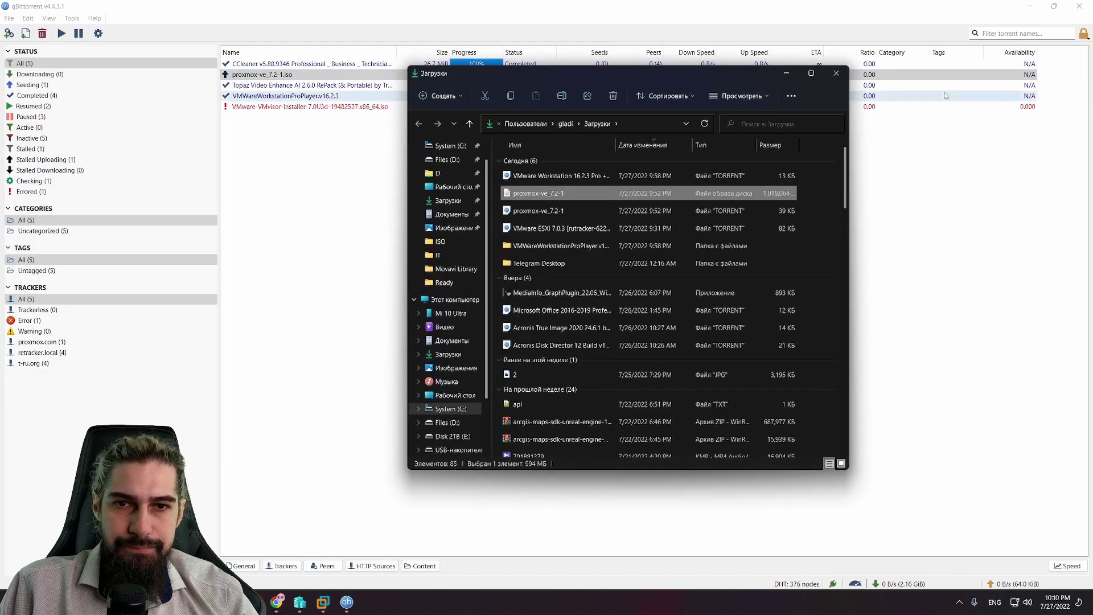
left_click(1079, 6)
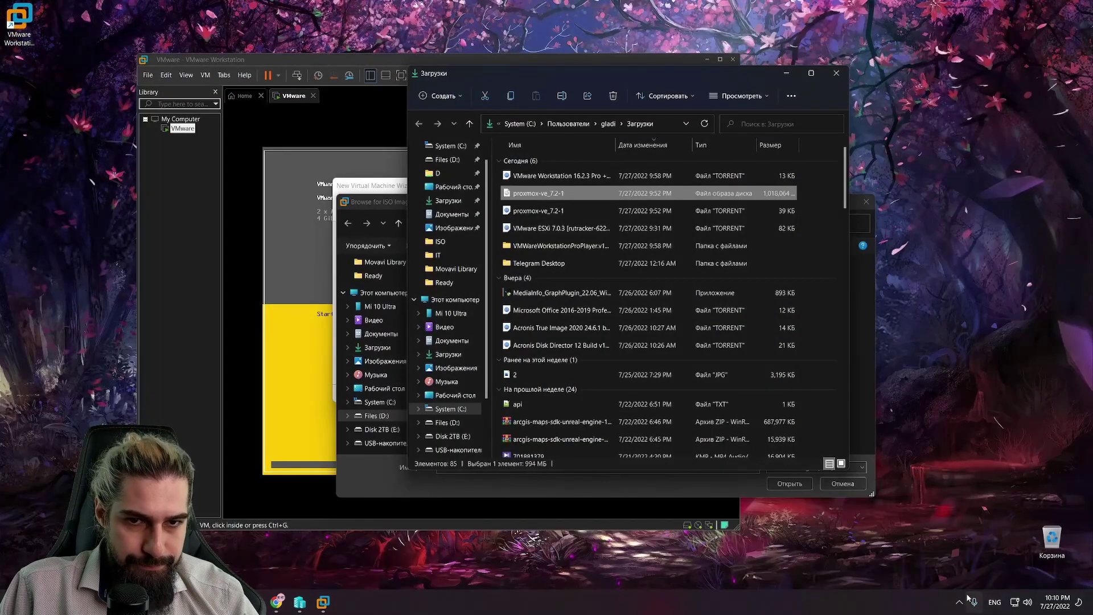
left_click(960, 602)
right_click(982, 557)
left_click(985, 549)
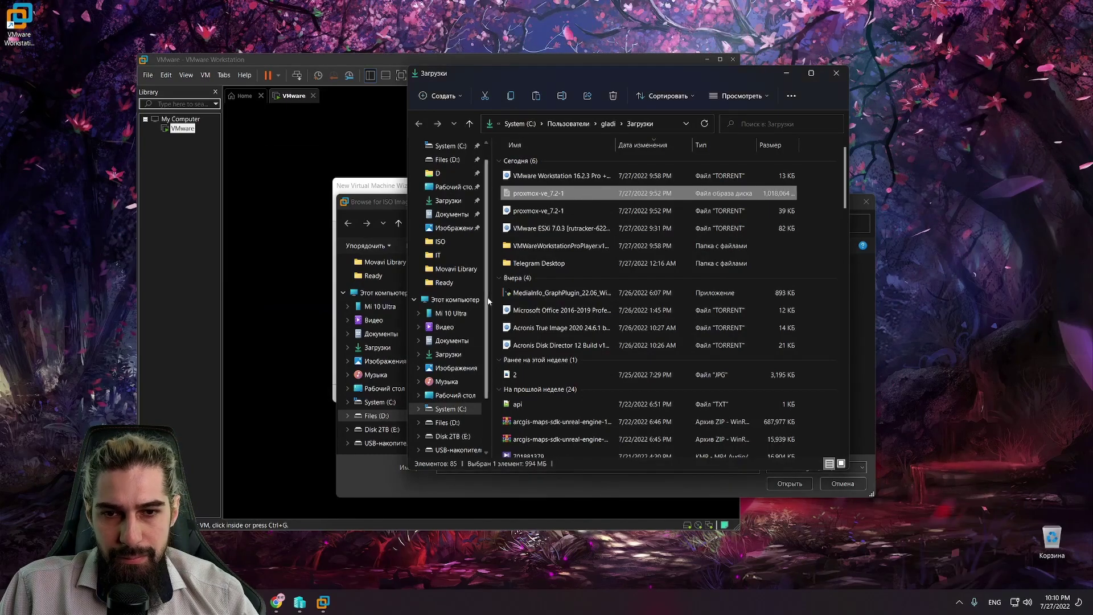
Step: Paste the proxmox-ve_7.2-1 image into D:\Blog\IT\ISO
left_click(440, 241)
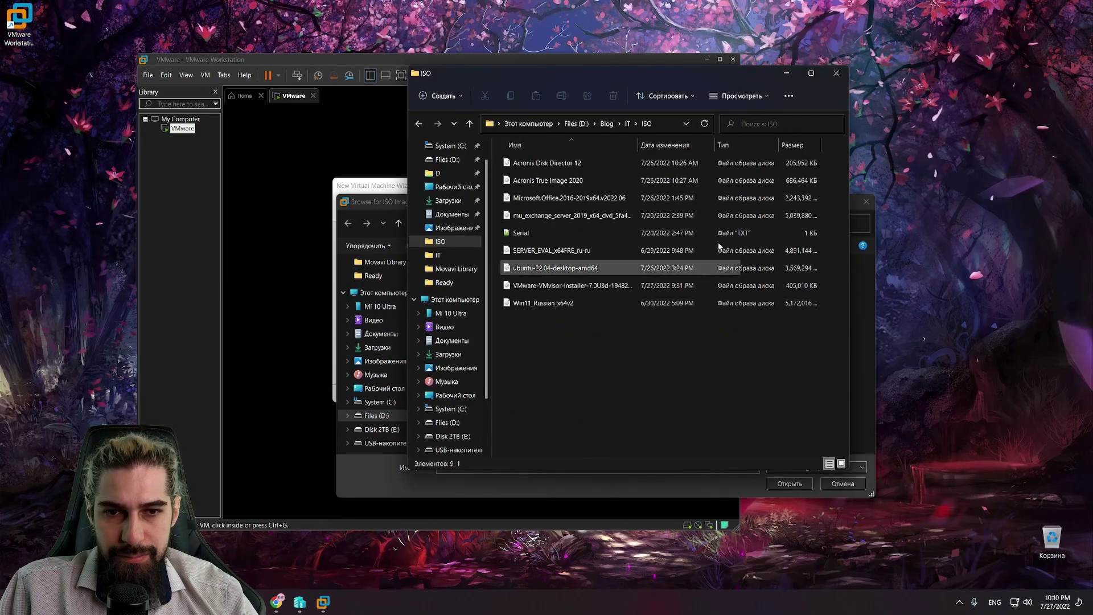
key("ctrl+v")
left_click(836, 72)
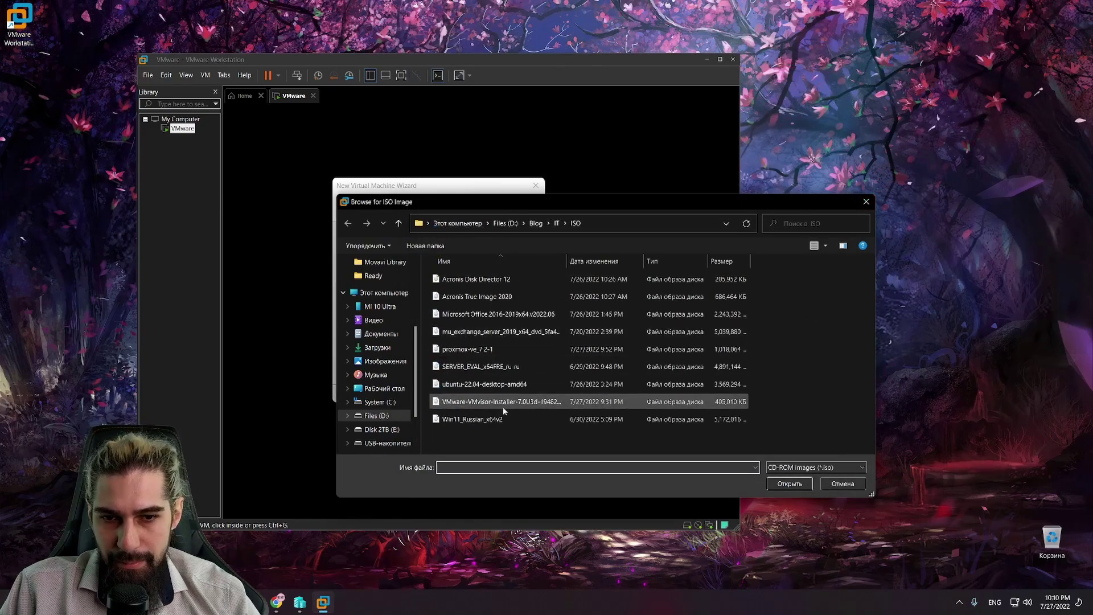
Step: Use the proxmox-ve_7.2-1 image as installer disc and set the guest OS to Linux Ubuntu
double_click(487, 349)
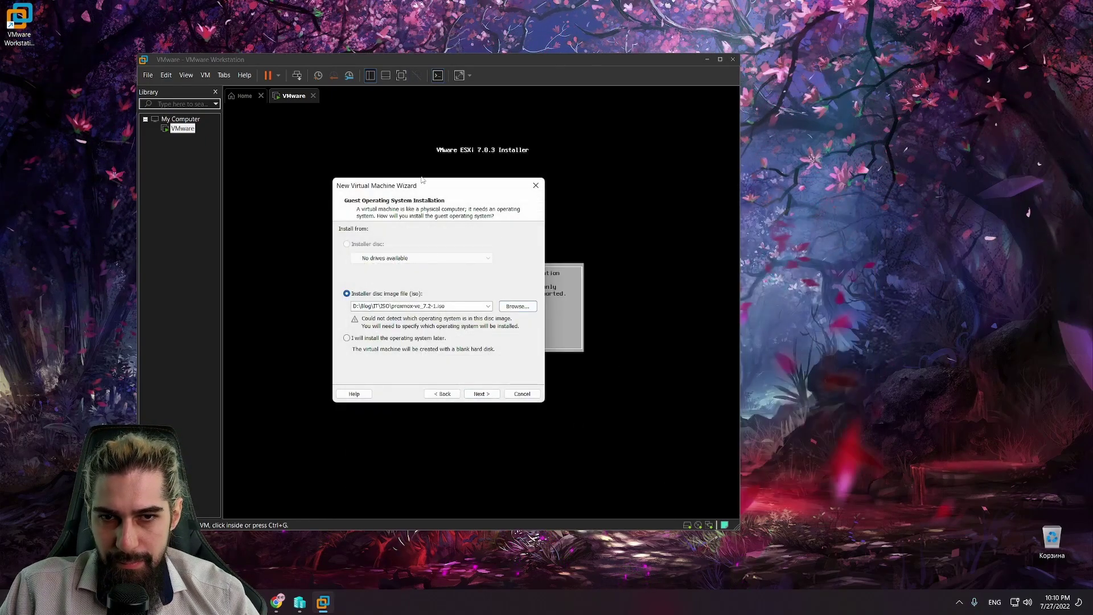
left_click_drag(448, 182, 879, 132)
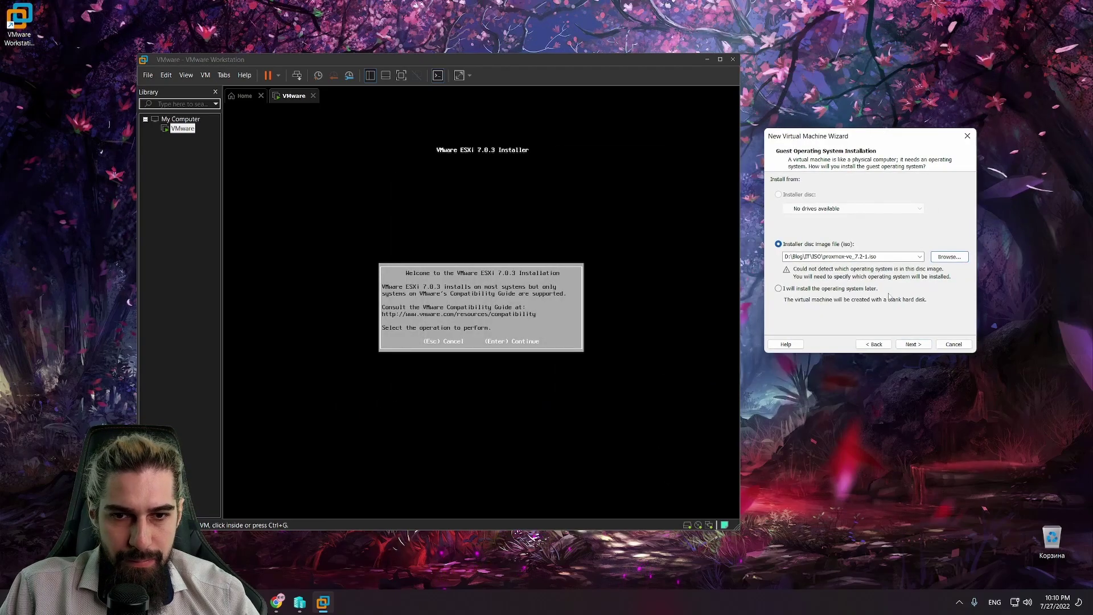
left_click(912, 345)
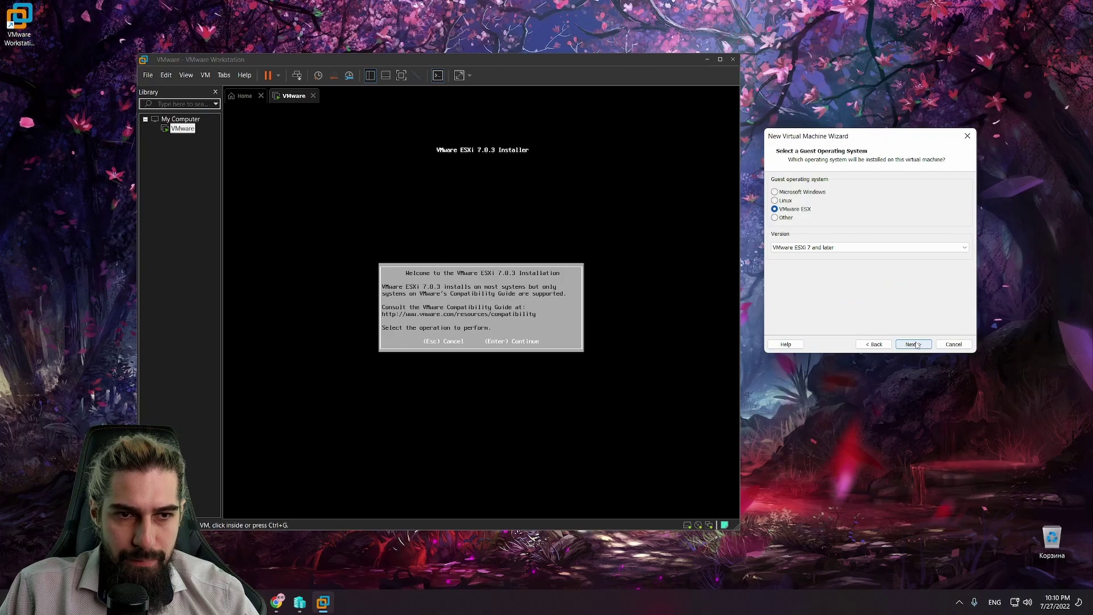
left_click(785, 201)
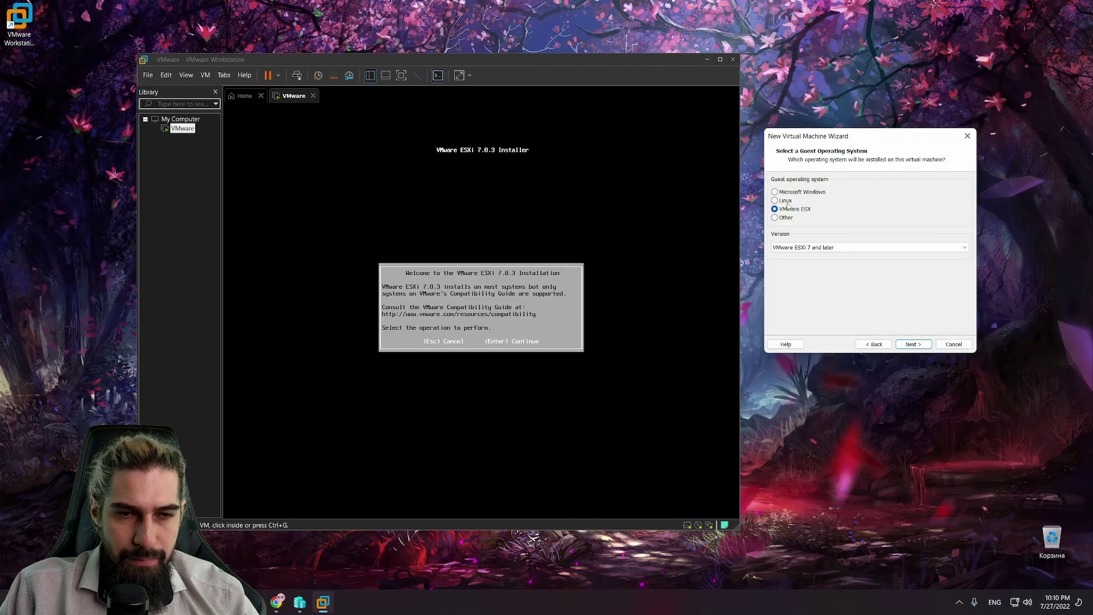
left_click(846, 248)
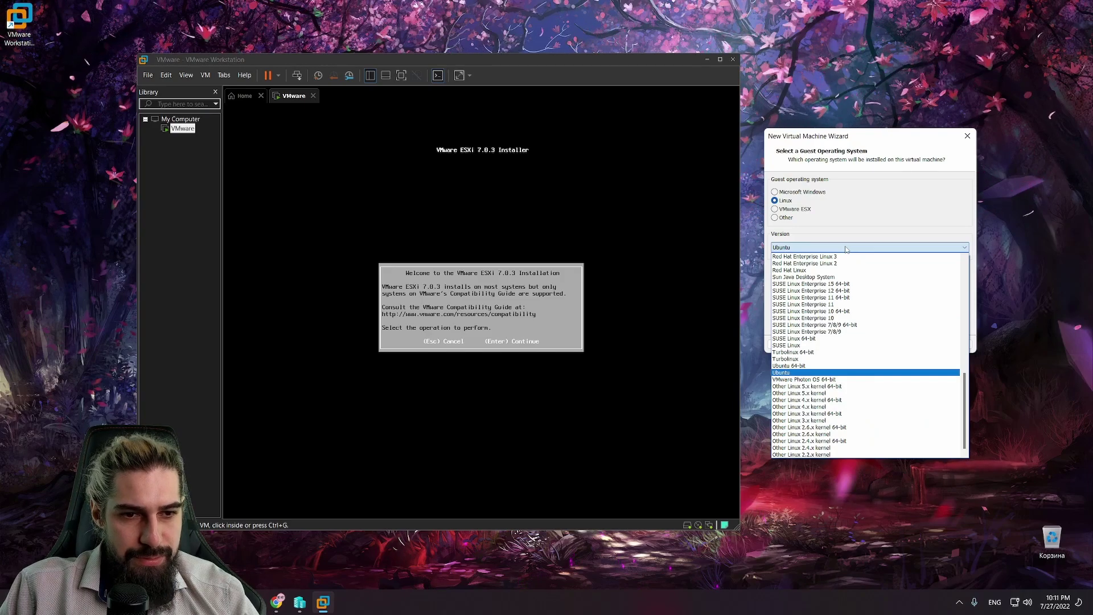
left_click(846, 249)
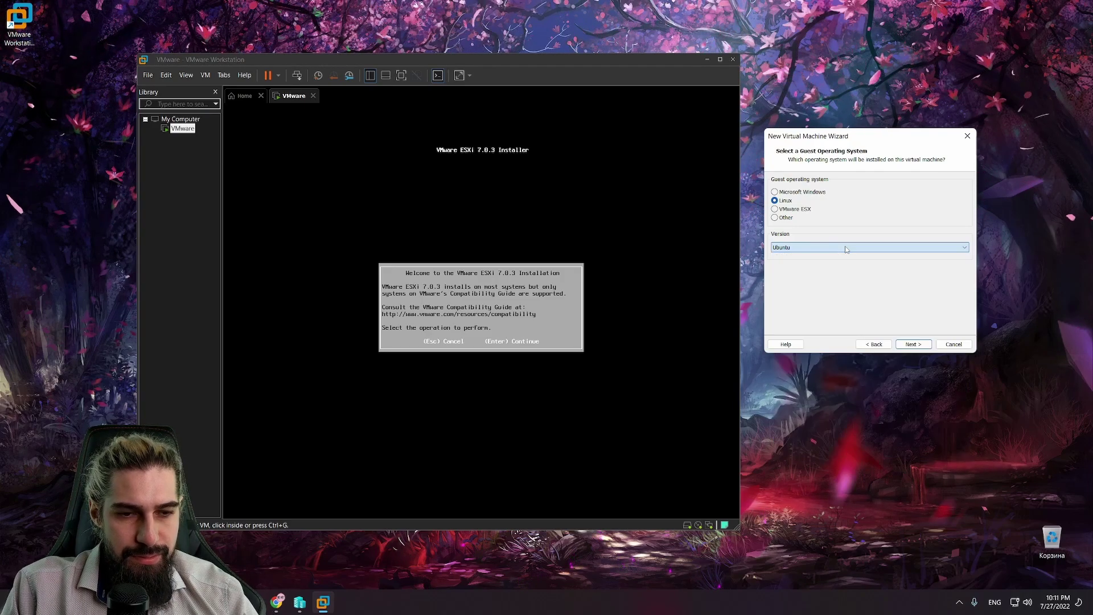
Step: Keep the name Ubuntu, give it a 10 GB disk, create it, then reselect the VMware machine
left_click(913, 345)
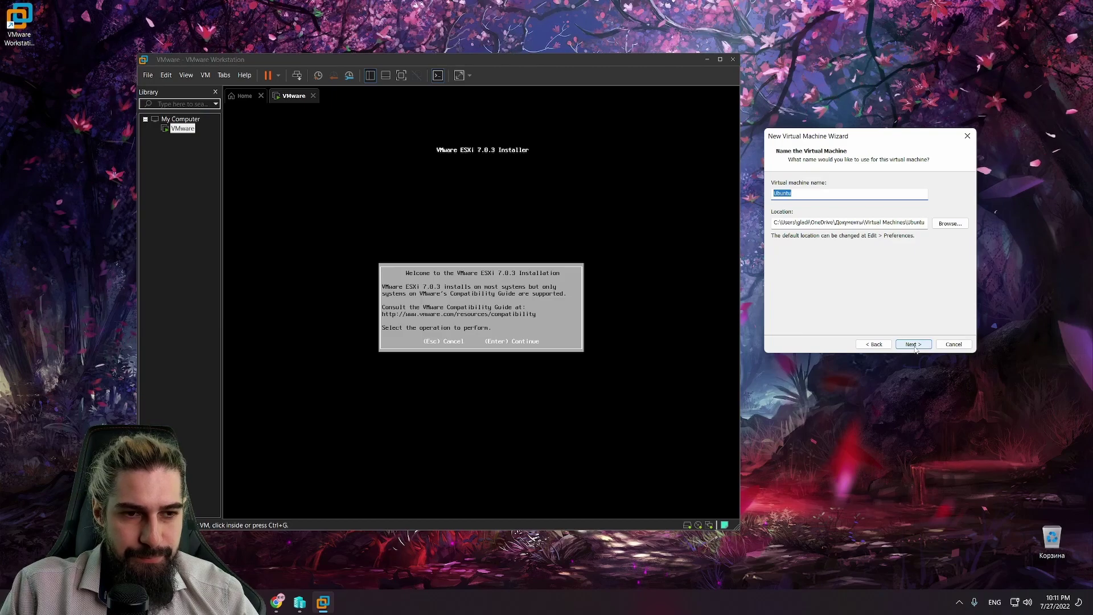
left_click(913, 345)
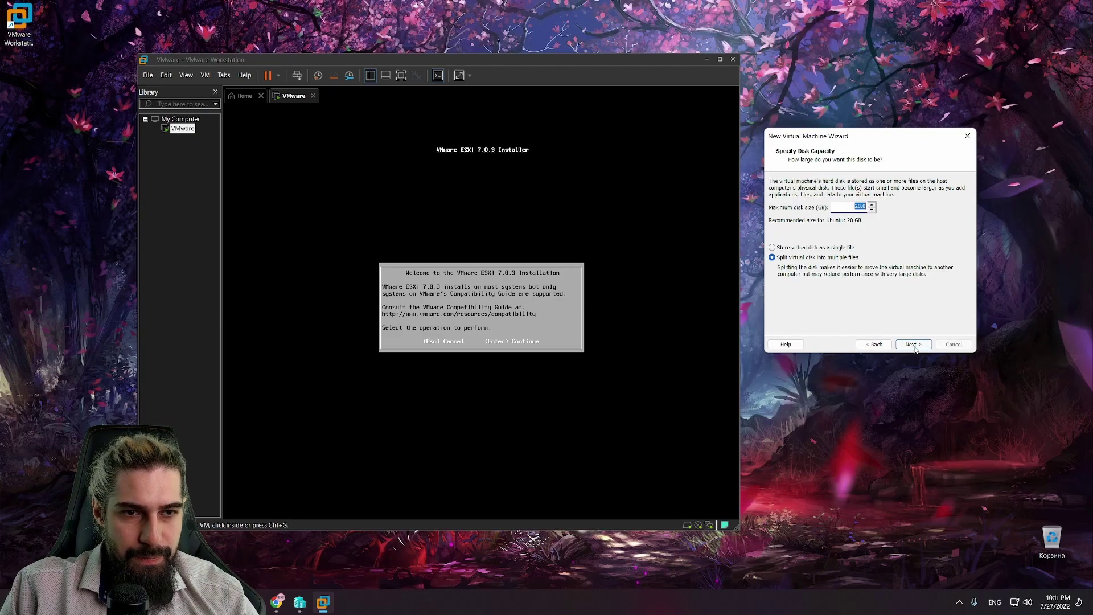
left_click(858, 207)
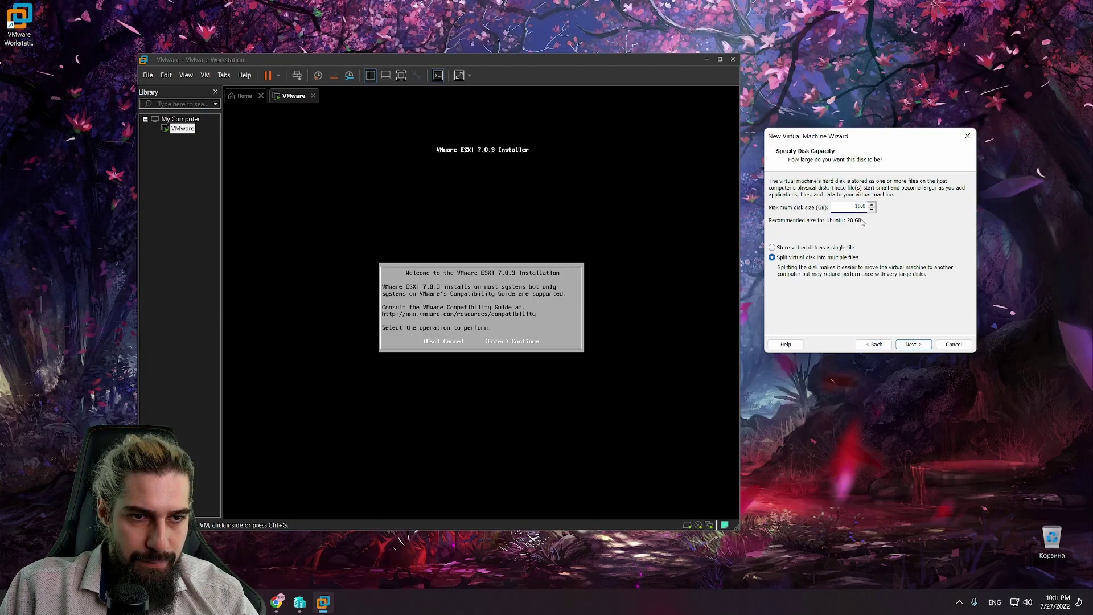
type("1")
left_click(919, 344)
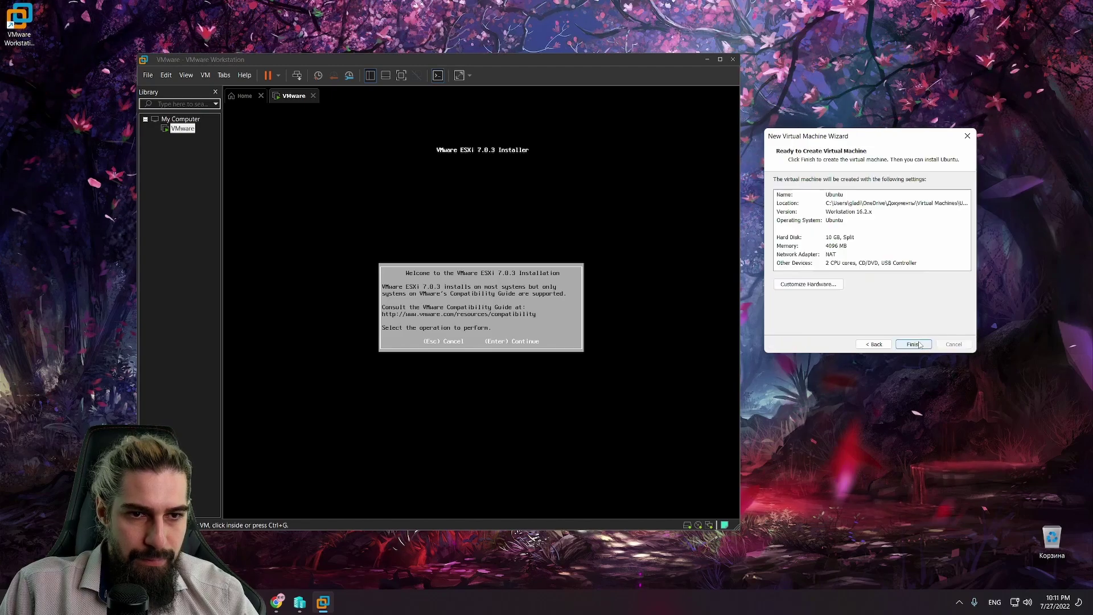
left_click(919, 344)
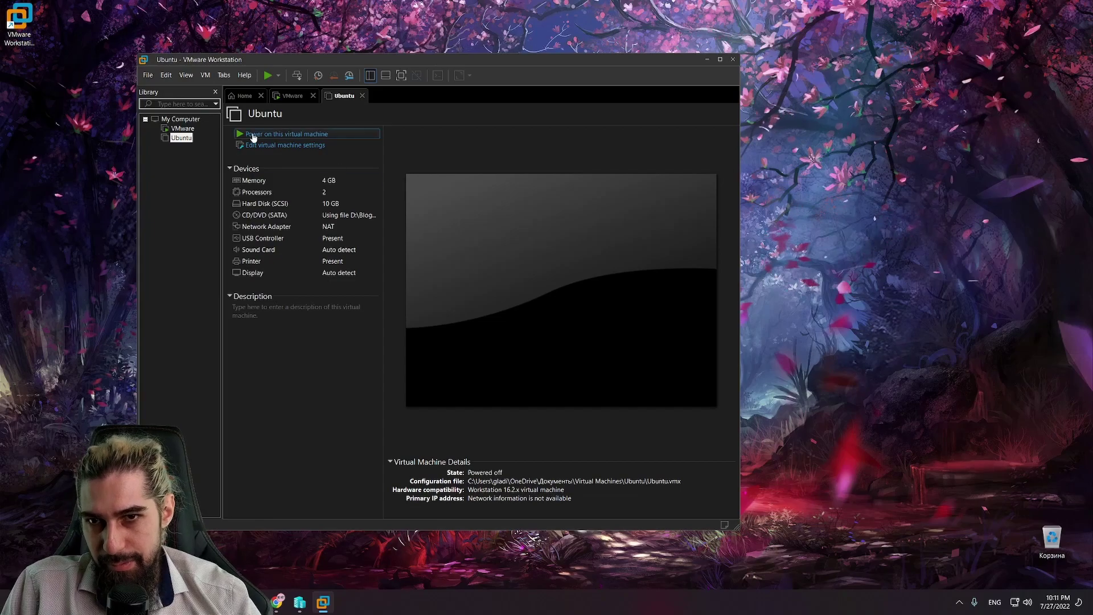
left_click(182, 128)
Step: Accept the ESXi licence, install to the 30 GB virtual disk, and keep the US Default keyboard
left_click(232, 152)
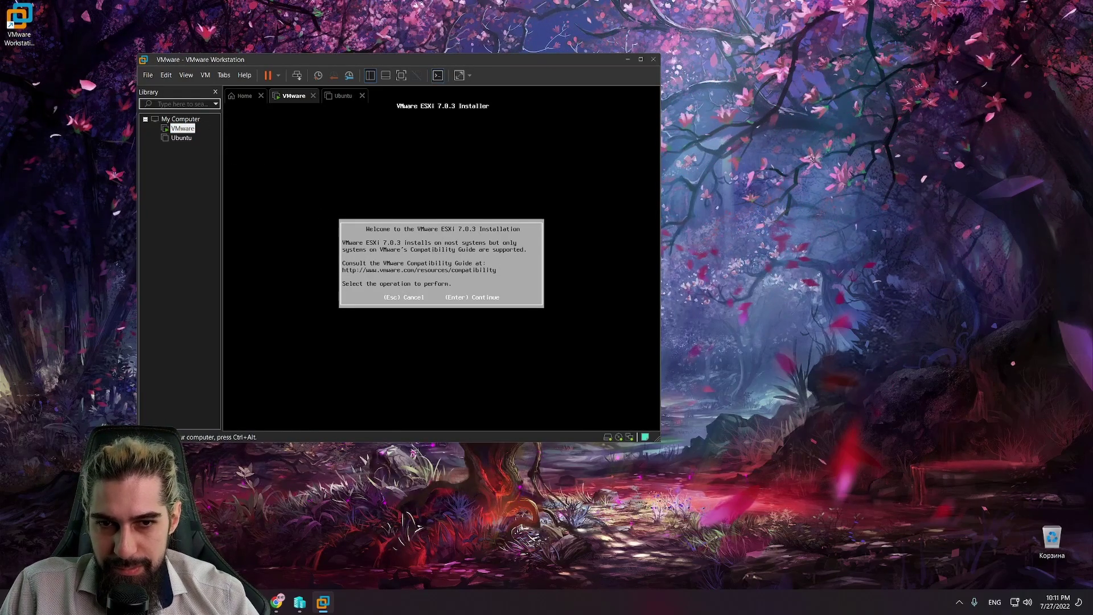
key("Return")
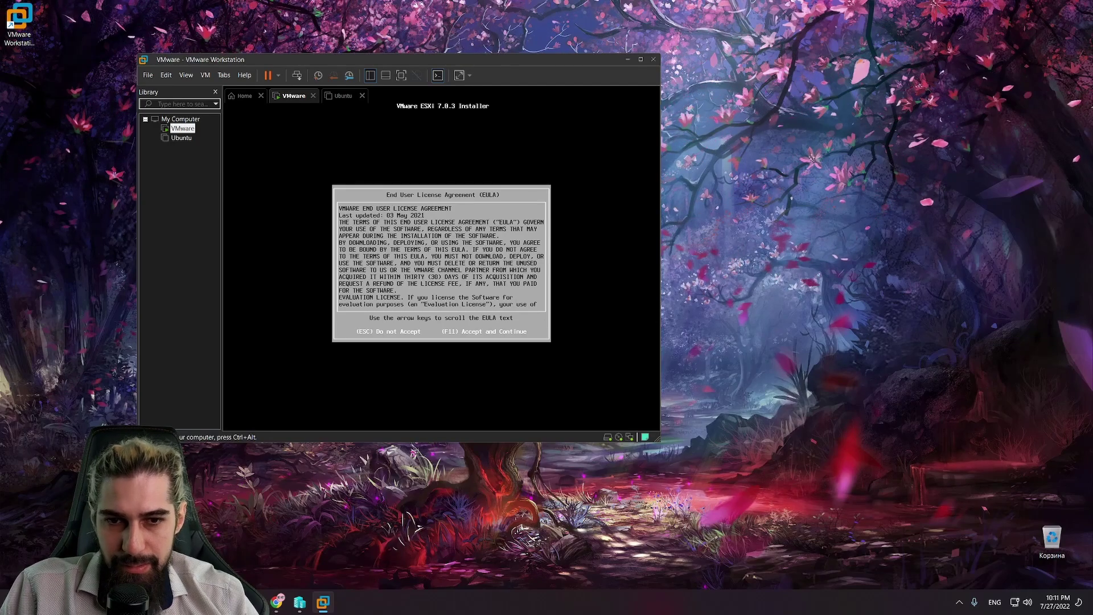
key("F11")
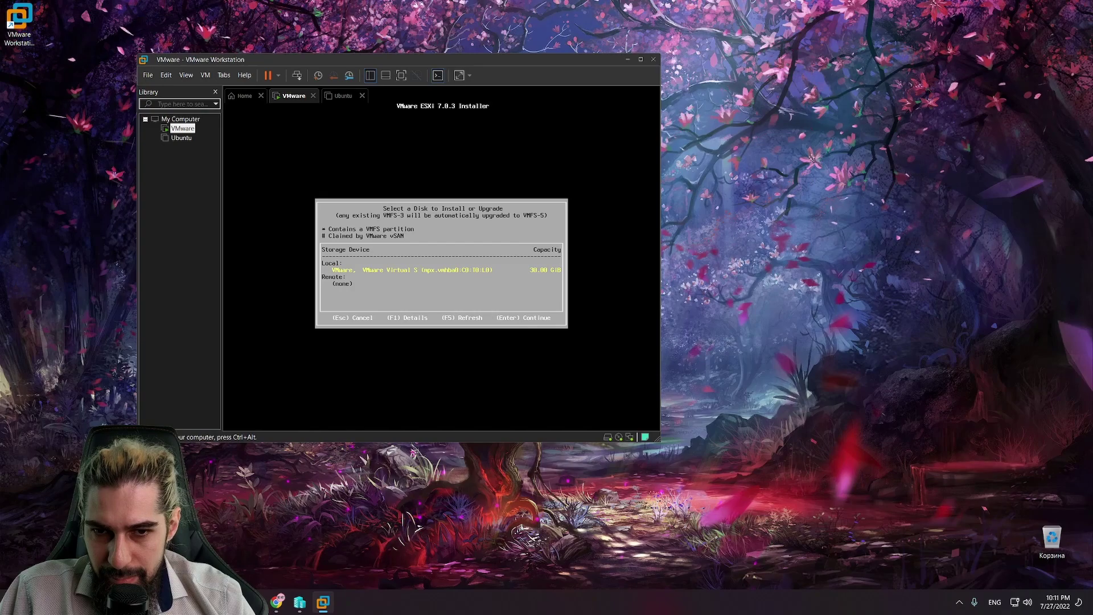
key("Return")
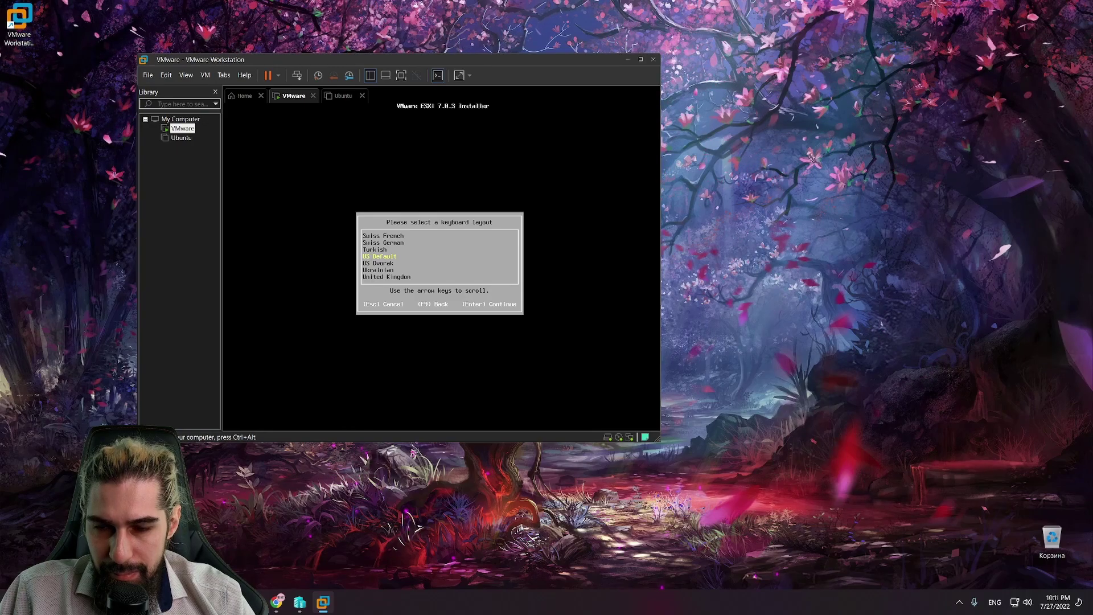
key("Return")
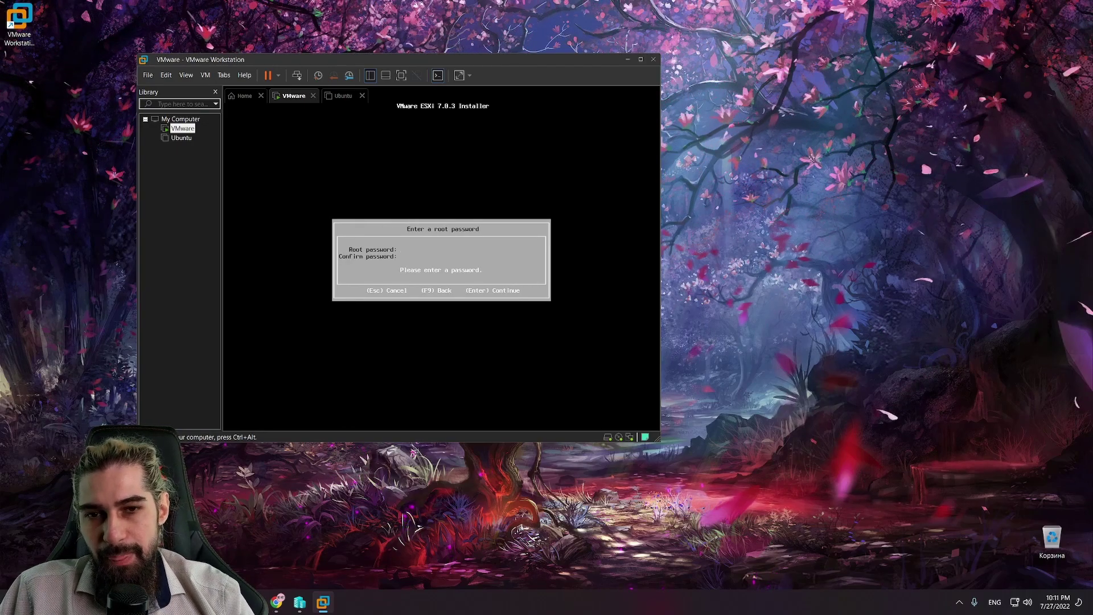
Step: Type the ESXi root password, correct its confirmation, and begin retyping it after a failed submit
type("**")
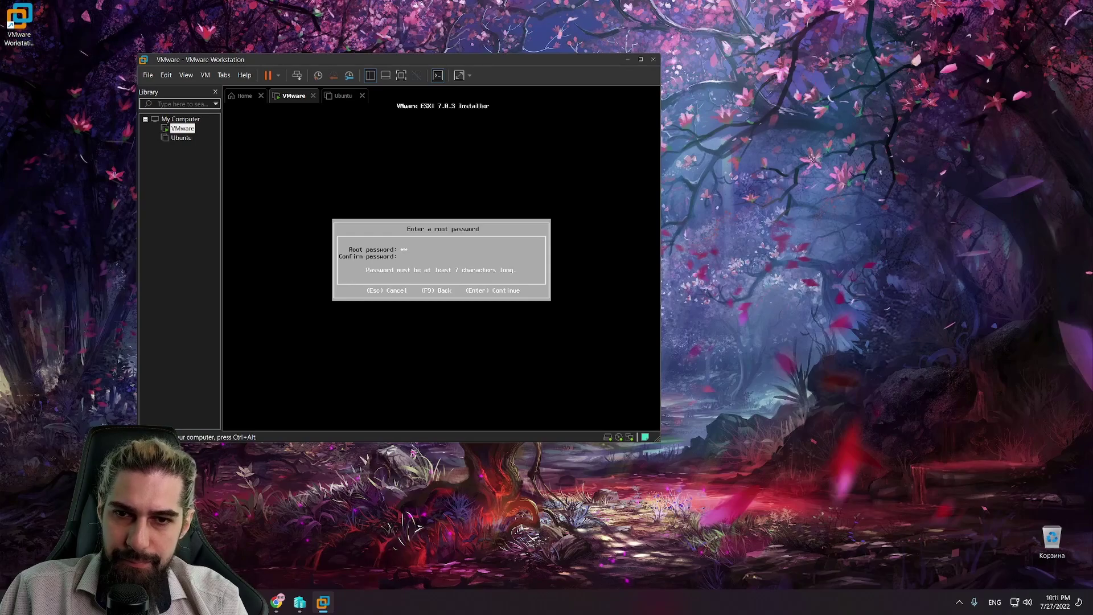
type("******")
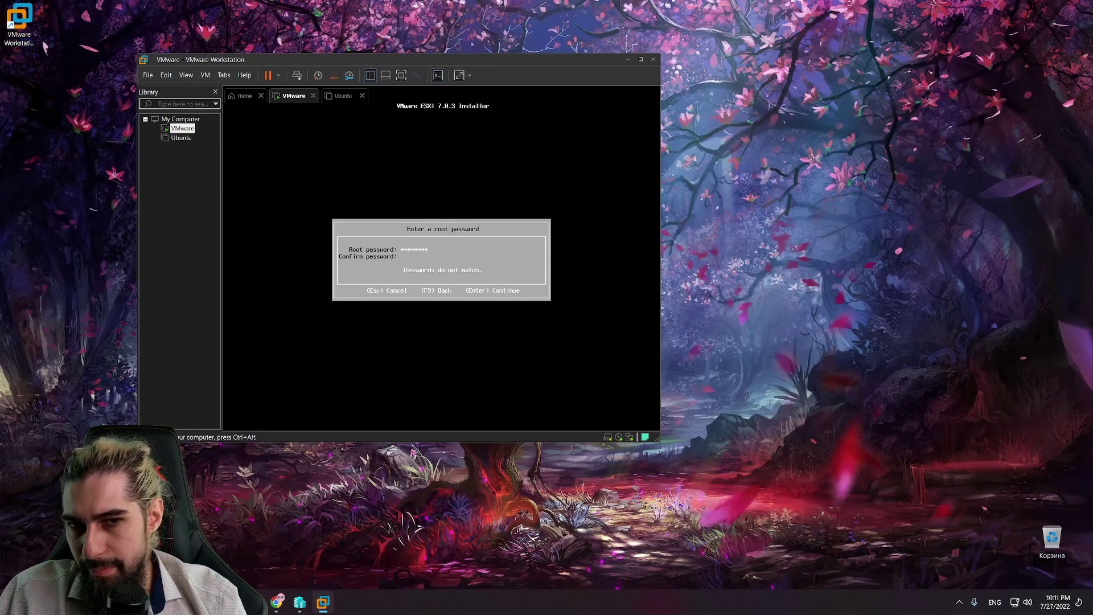
type("****")
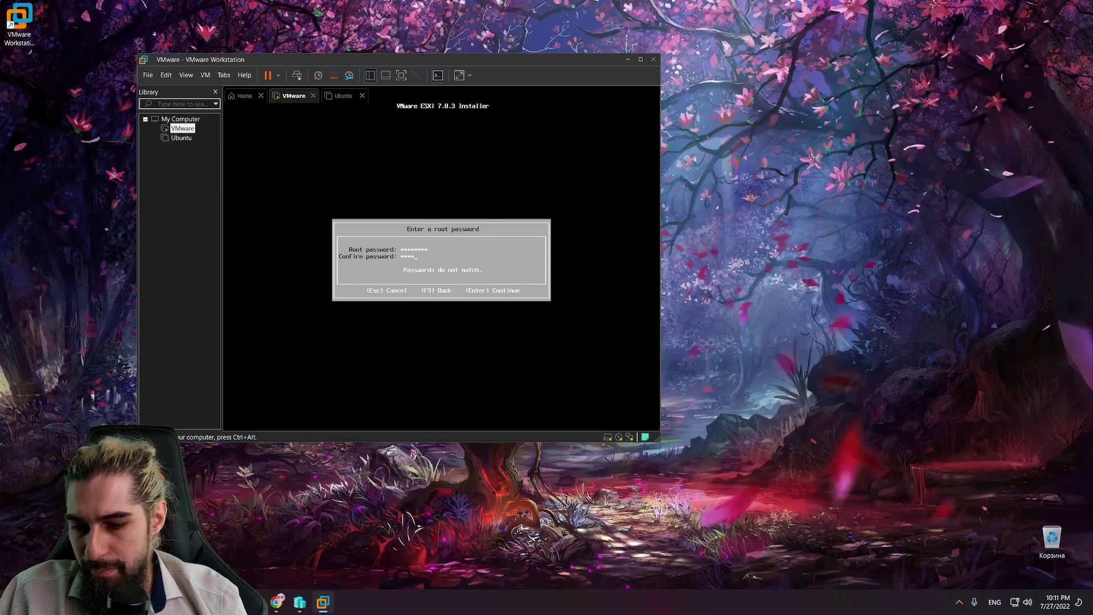
type("***")
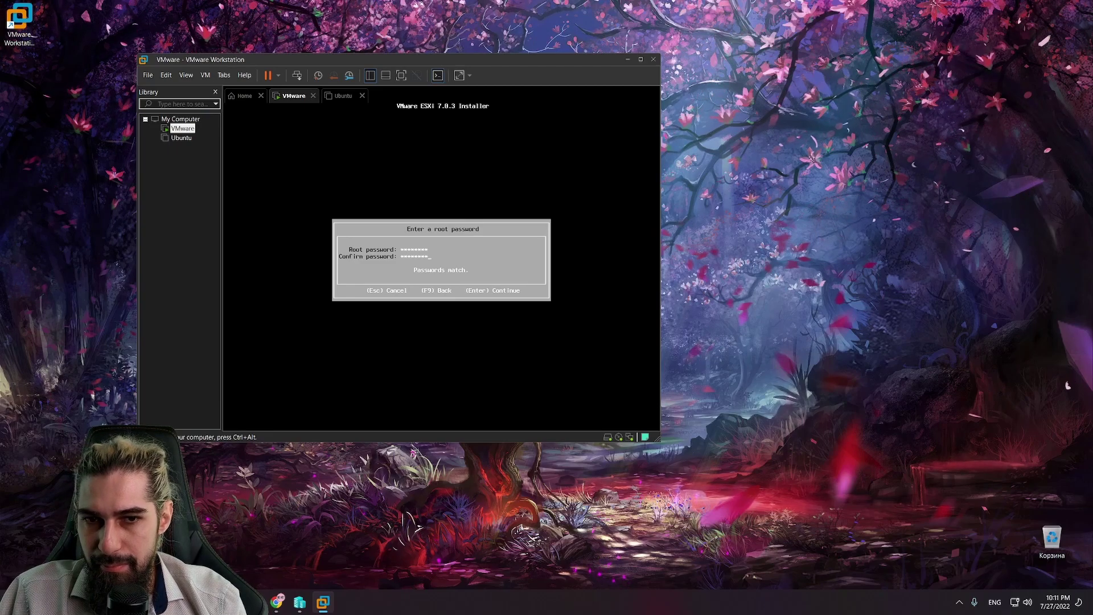
type("*")
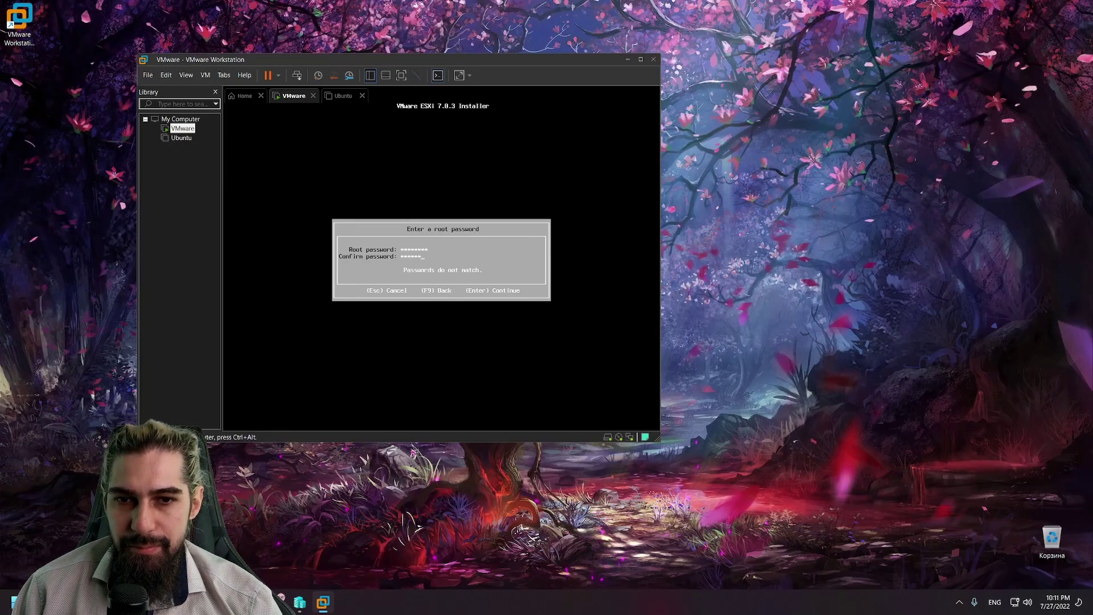
type("*****")
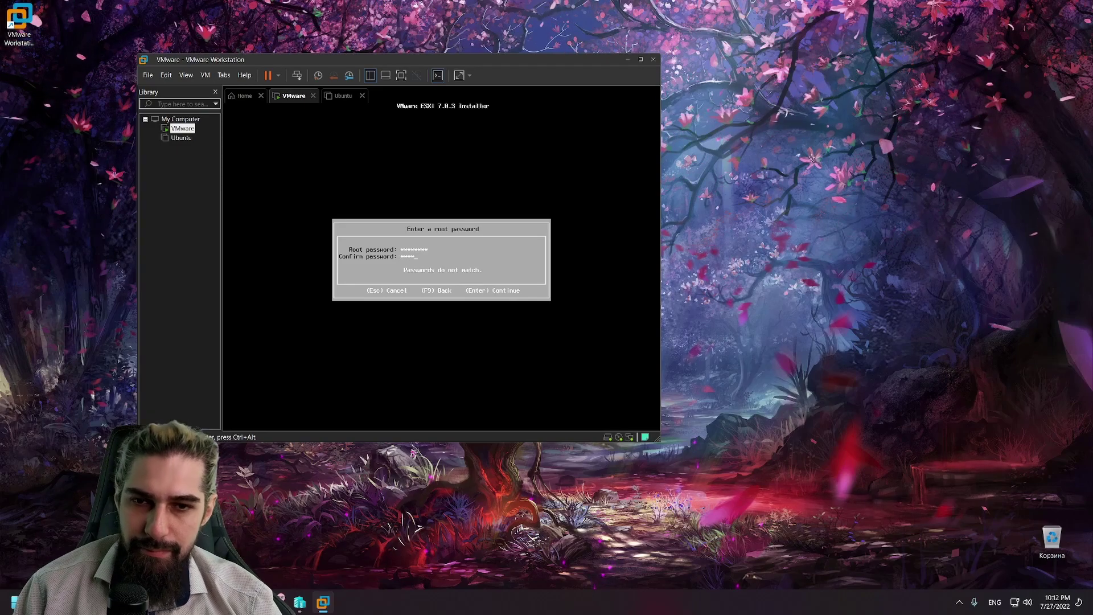
type("***")
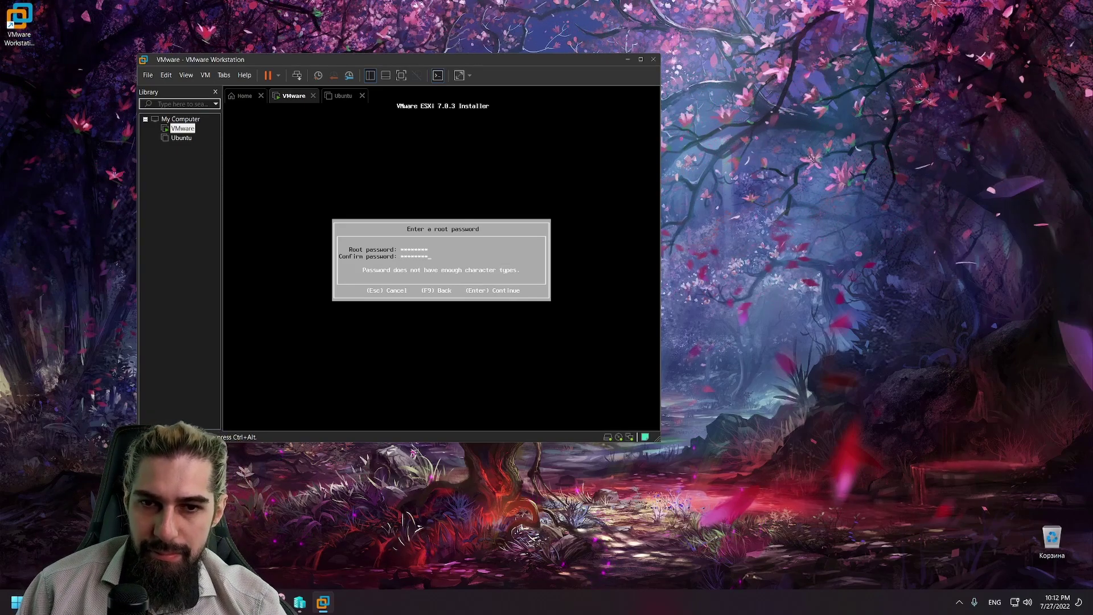
key("BackSpace")
key("BackSpace")
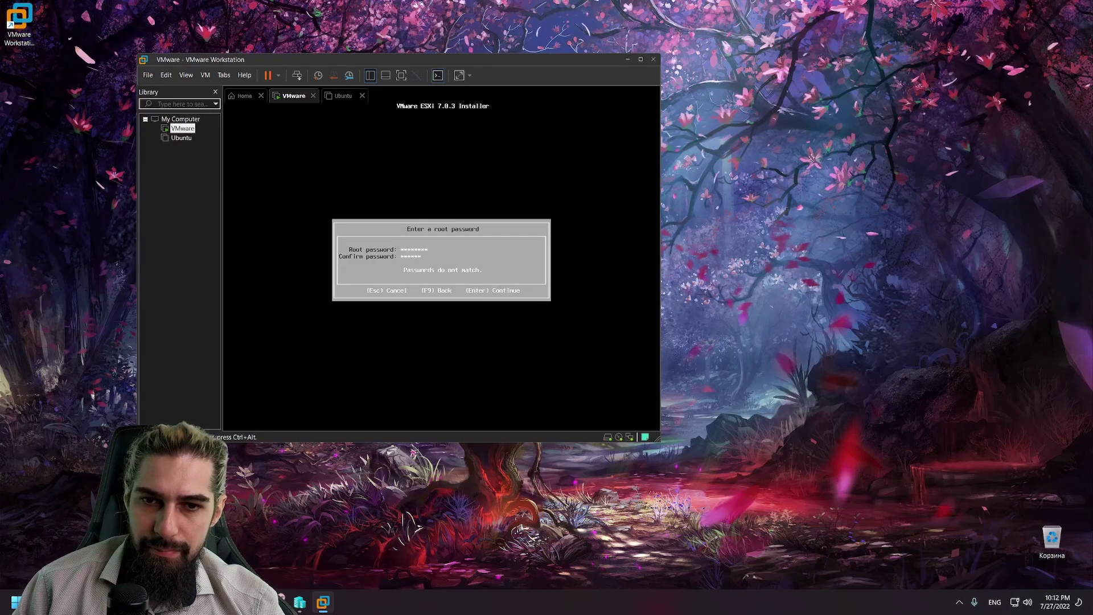
type("**")
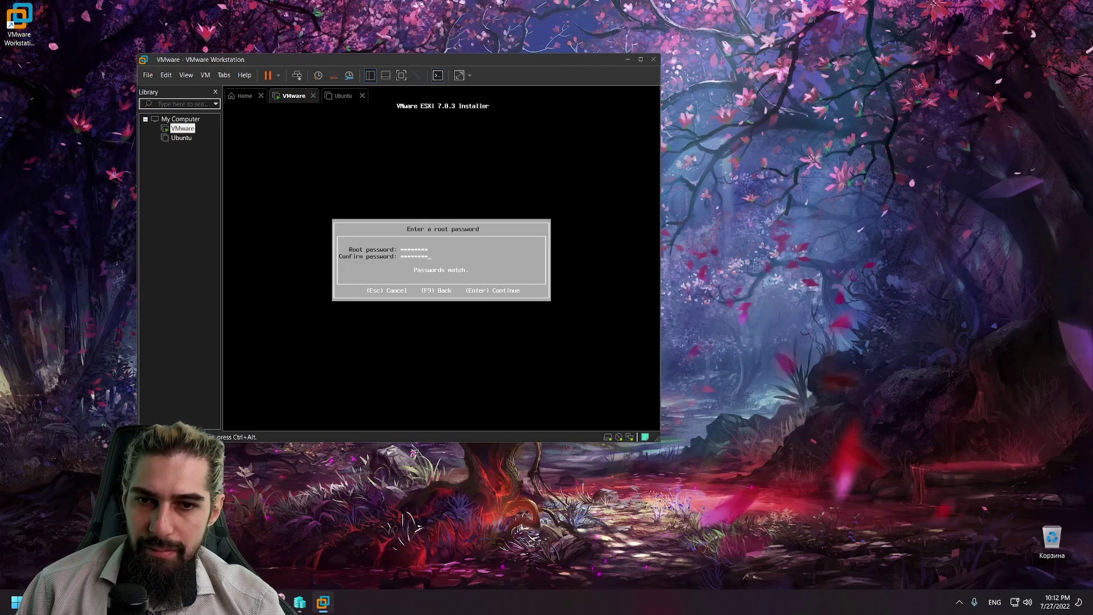
key("Return")
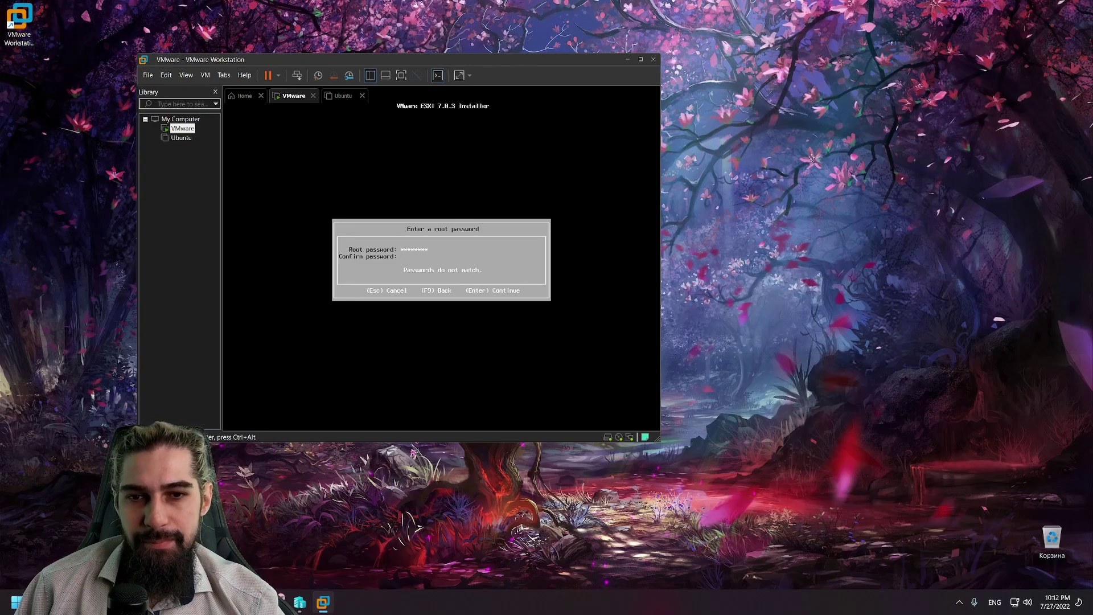
key("BackSpace")
key("BackSpace")
key("BackSpace")
key("BackSpace")
key("BackSpace")
key("BackSpace")
key("BackSpace")
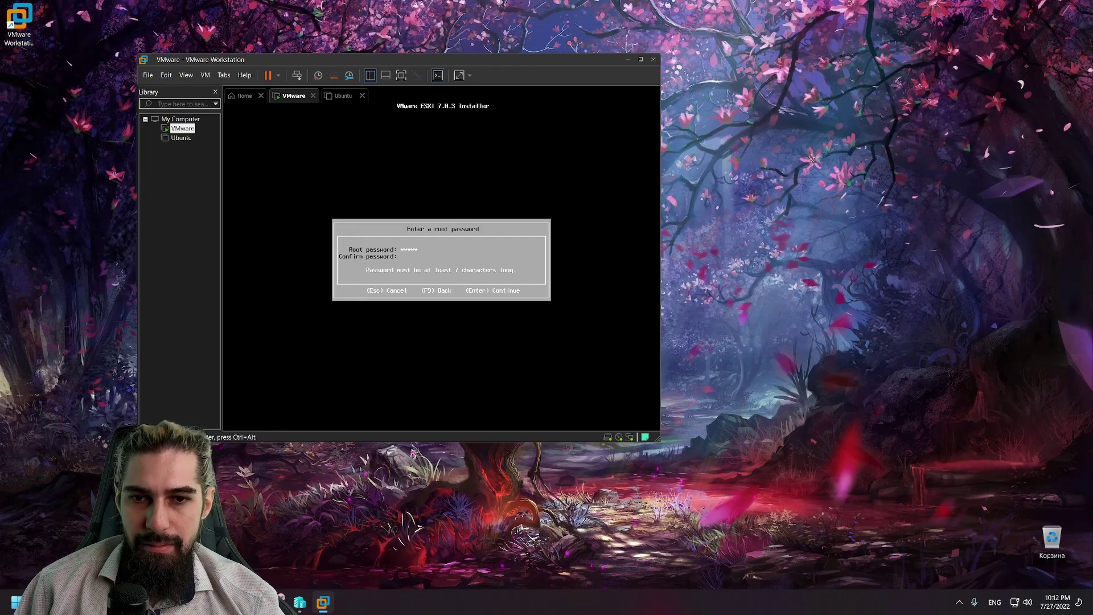
type("*")
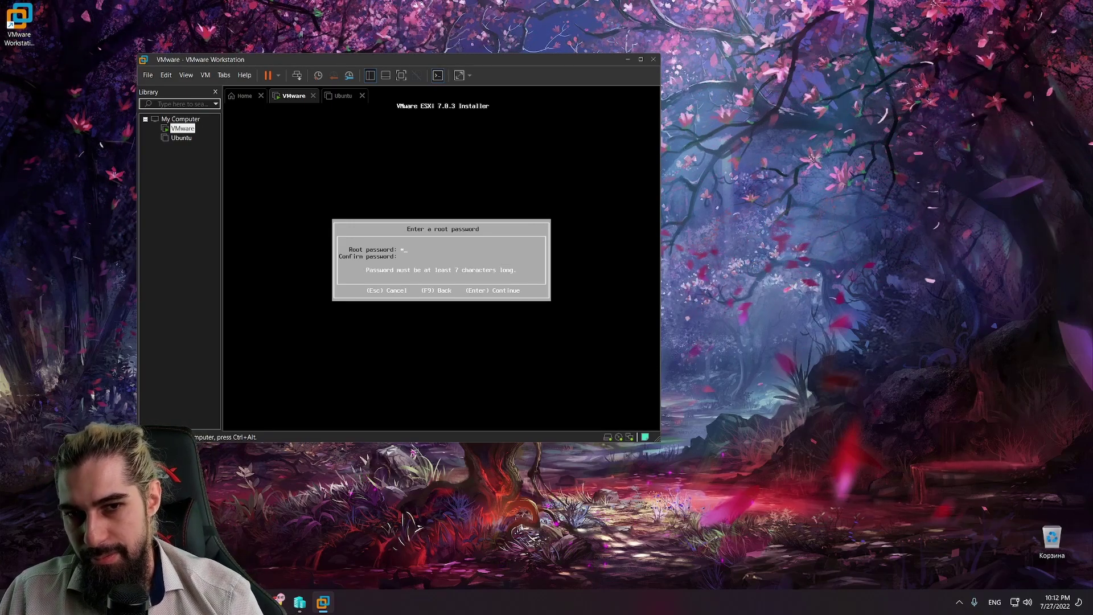
type("*******")
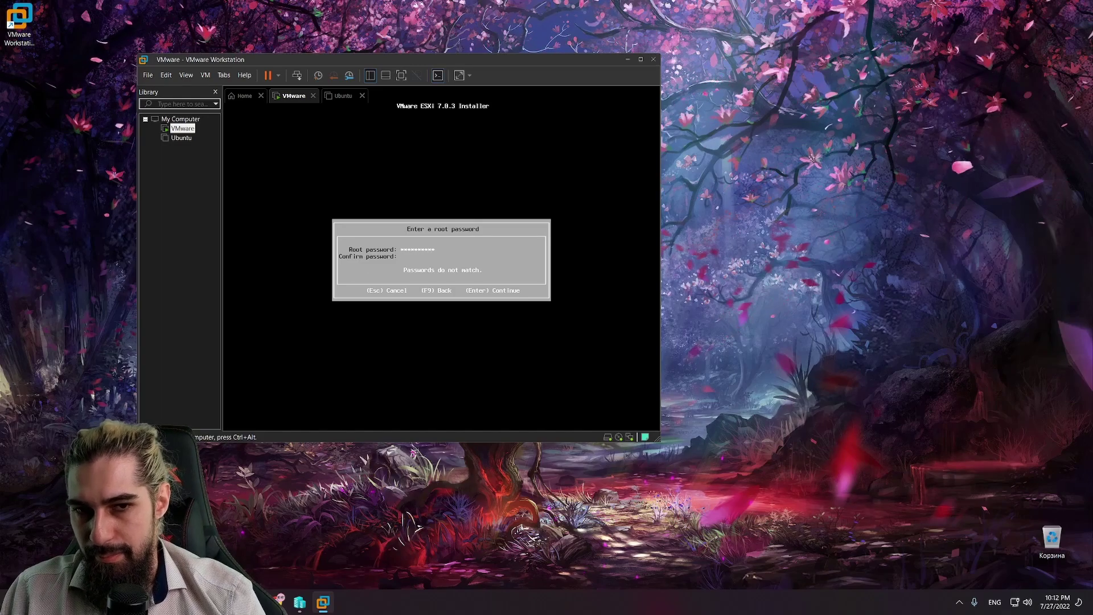
type("****")
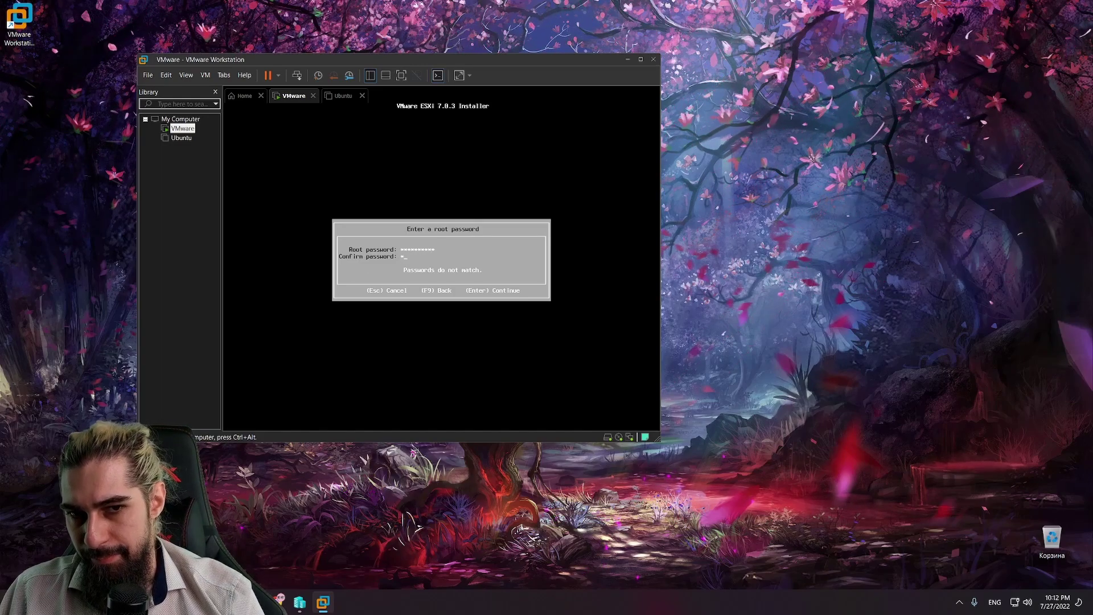
type("**")
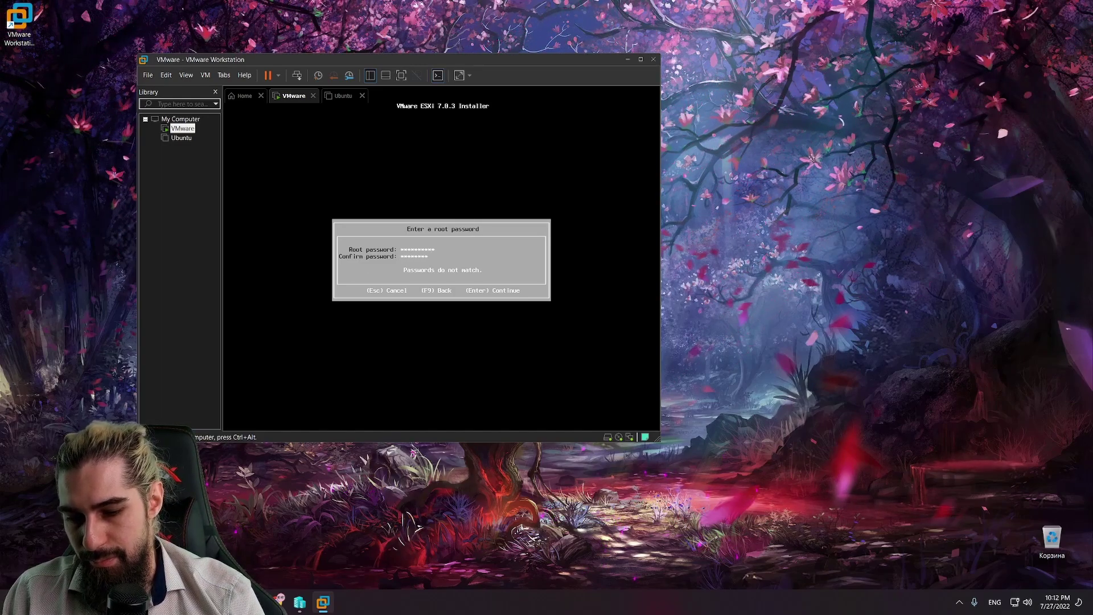
Step: Resubmit the root password, then clear and retype the Root password field after the mismatch
key("Return")
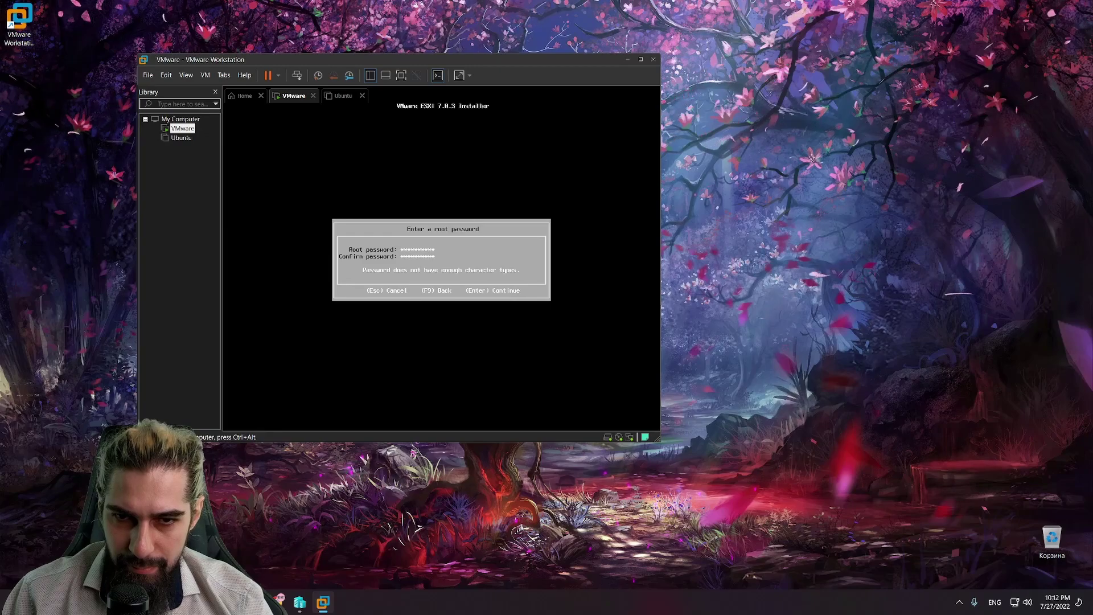
key("BackSpace")
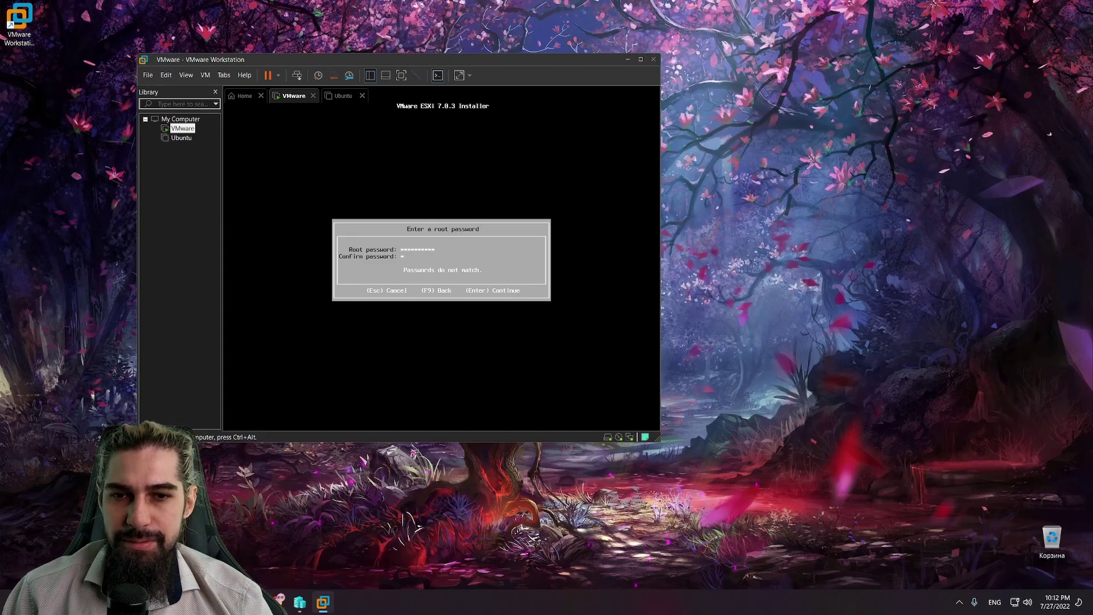
key("Up")
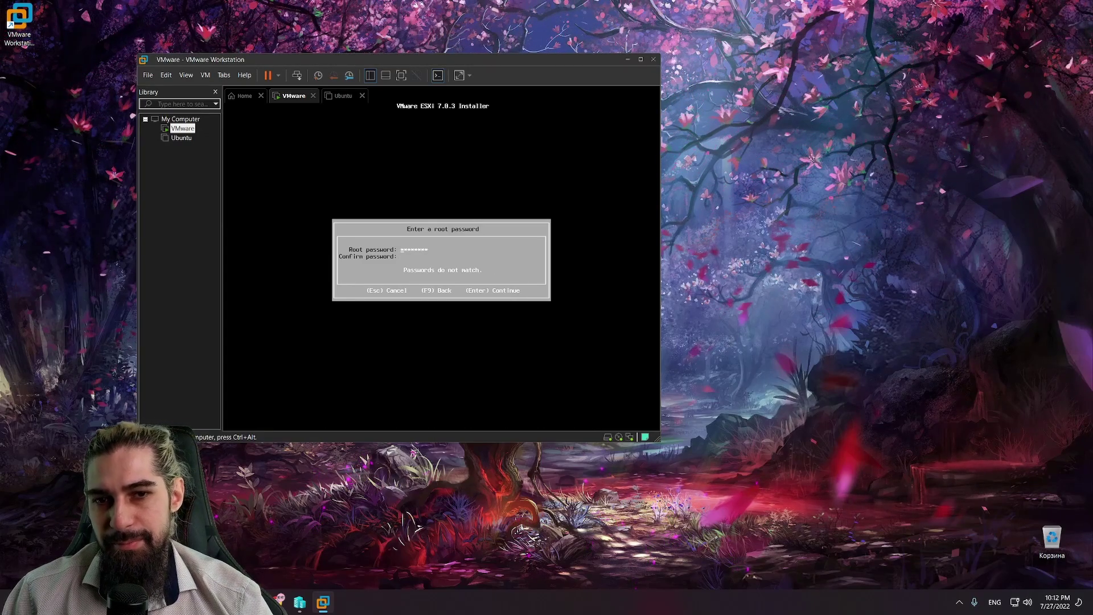
key("BackSpace")
key("BackSpace")
key("BackSpace")
key("BackSpace")
key("BackSpace")
key("BackSpace")
key("BackSpace")
key("BackSpace")
key("BackSpace")
key("BackSpace")
type("*****")
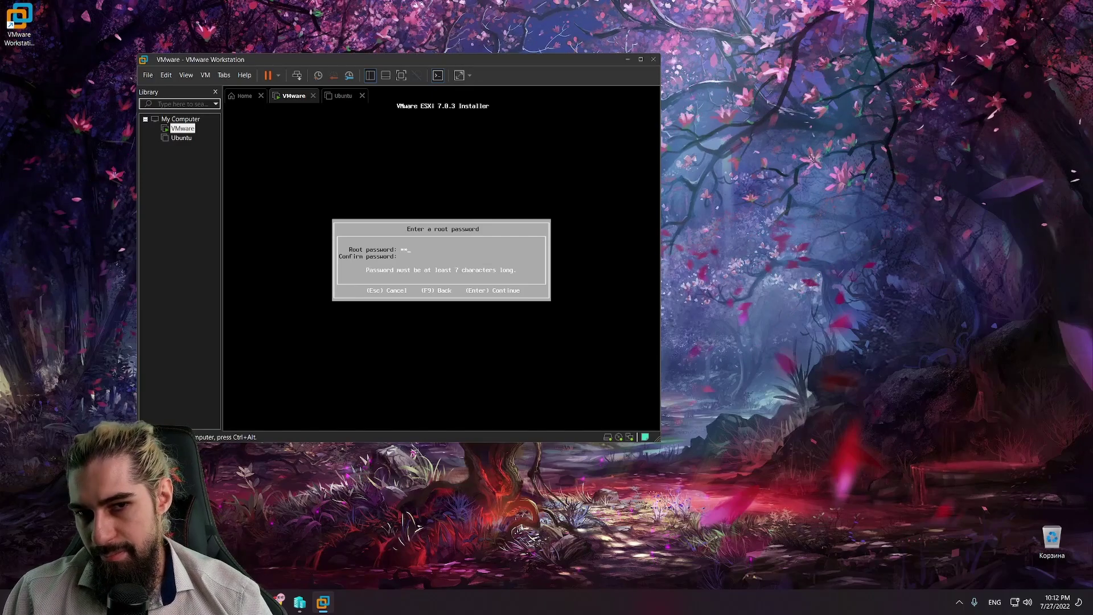
type("***")
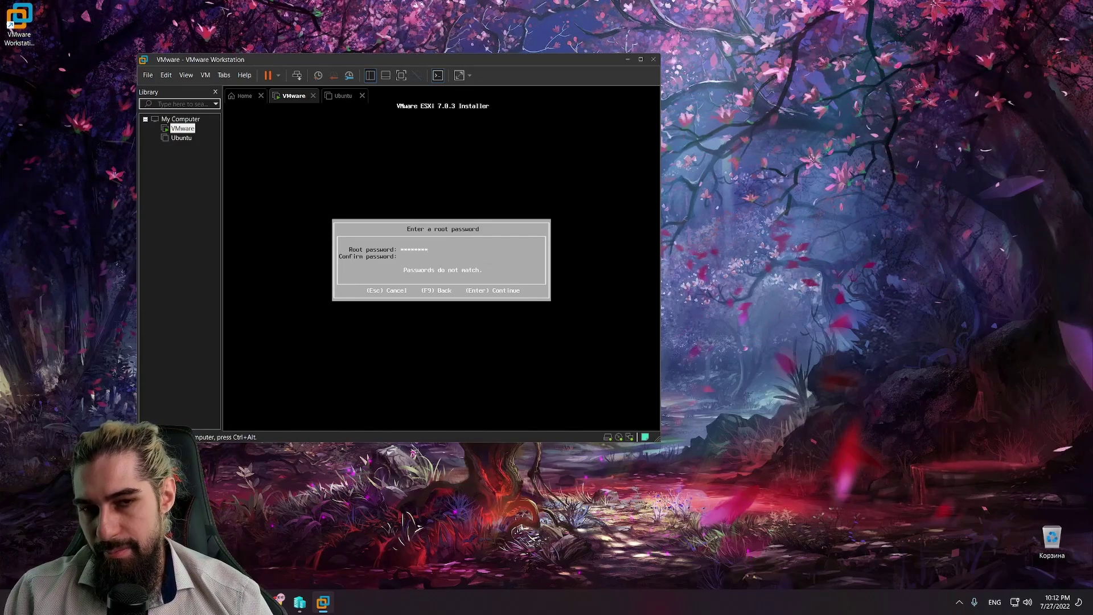
type("****")
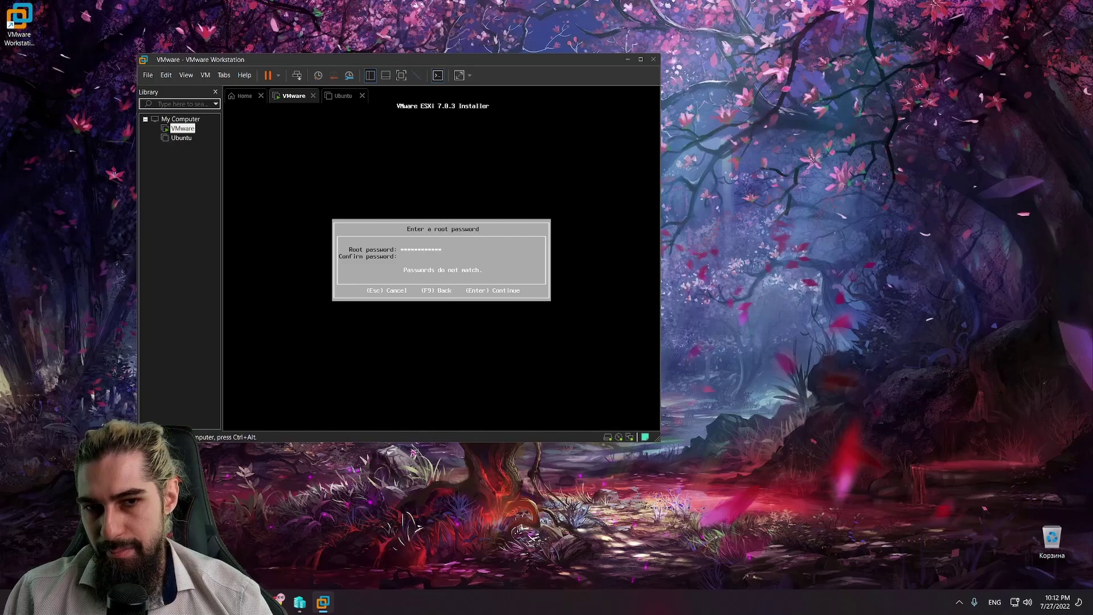
key("BackSpace")
key("BackSpace")
key("BackSpace")
key("BackSpace")
key("BackSpace")
key("BackSpace")
key("BackSpace")
key("BackSpace")
key("BackSpace")
key("BackSpace")
key("BackSpace")
key("BackSpace")
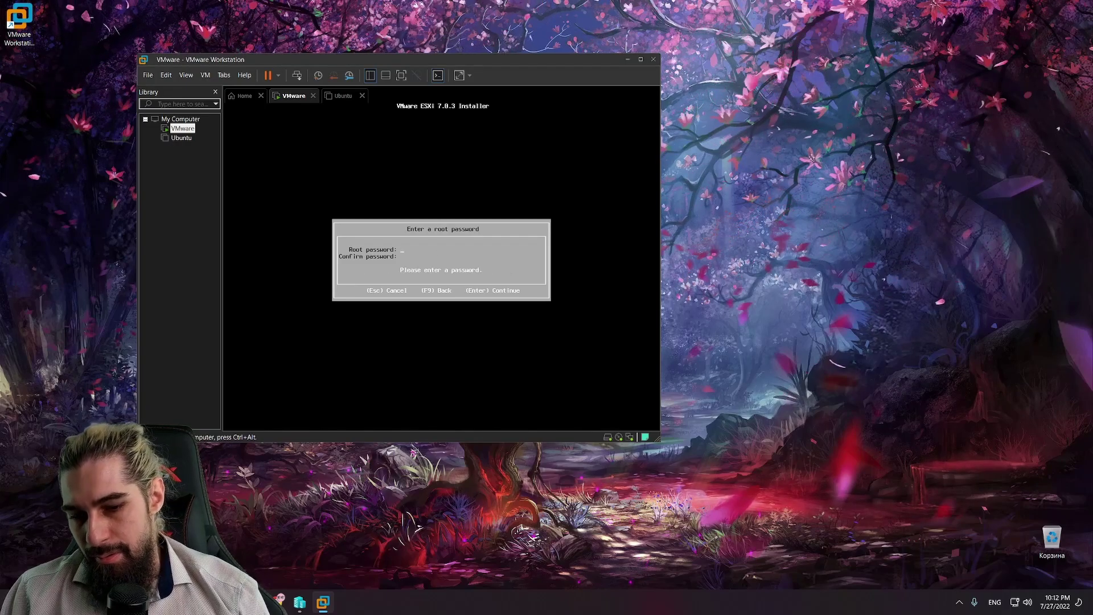
type("*")
key("BackSpace")
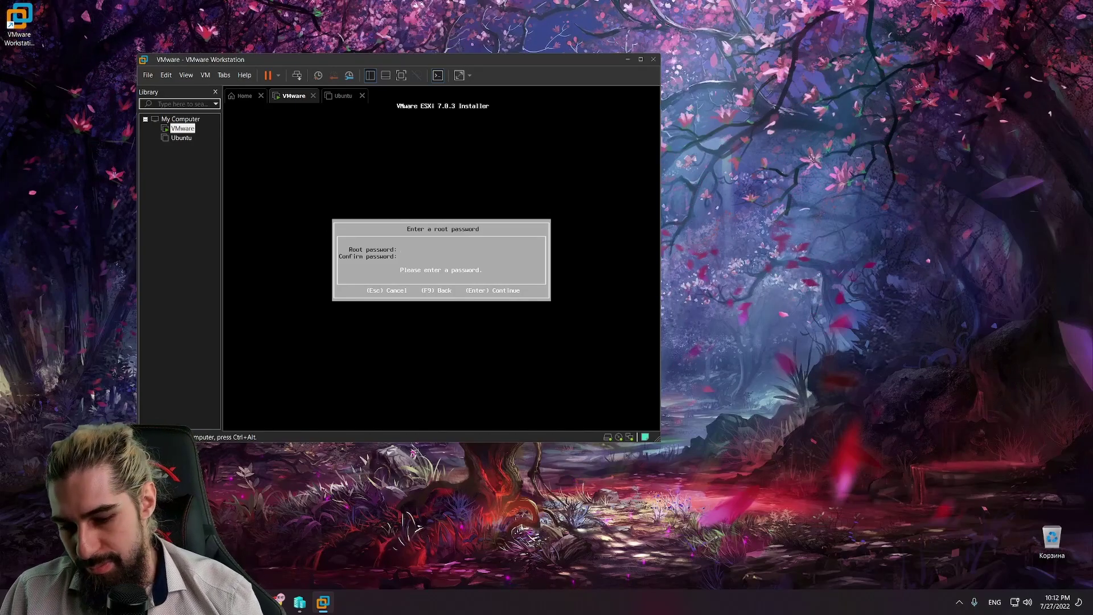
Step: Enter identical root and confirmation passwords and submit them to reach the system scan
type("*******")
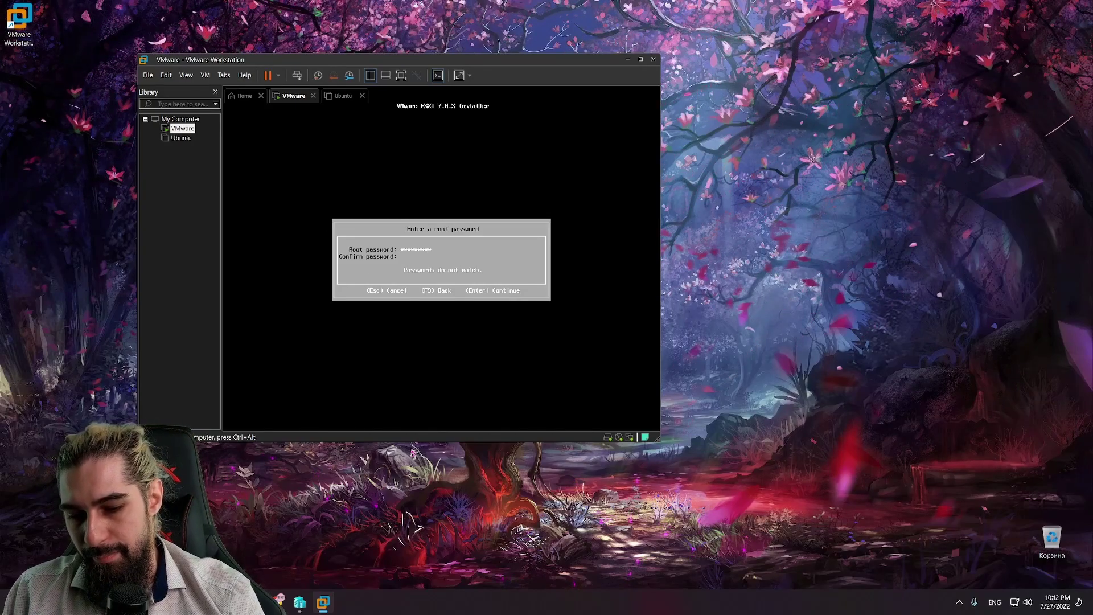
type("******")
key("Down")
type("**")
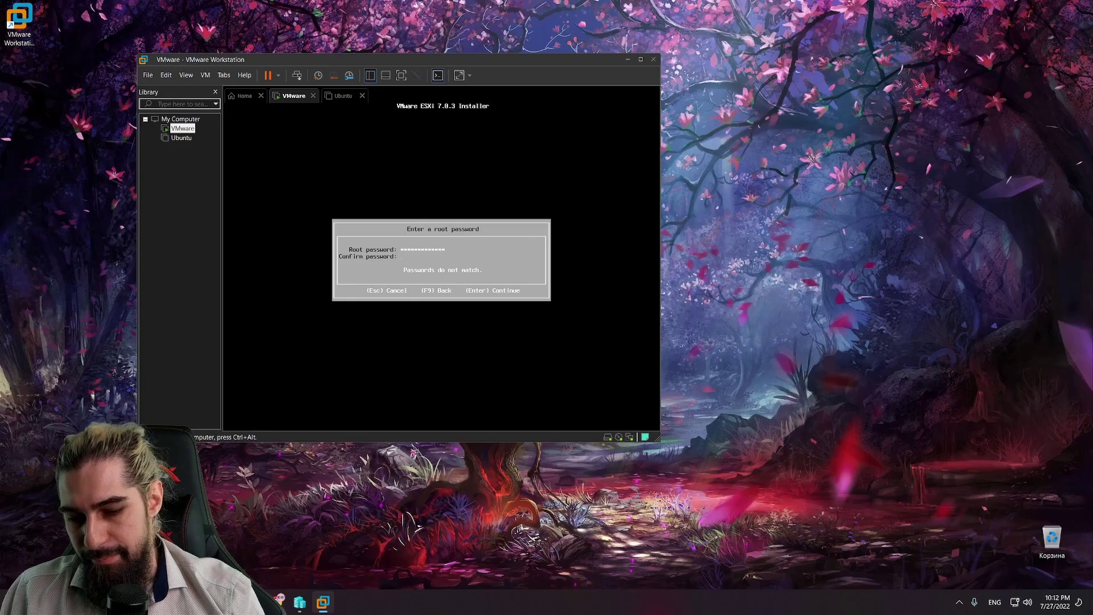
type("********")
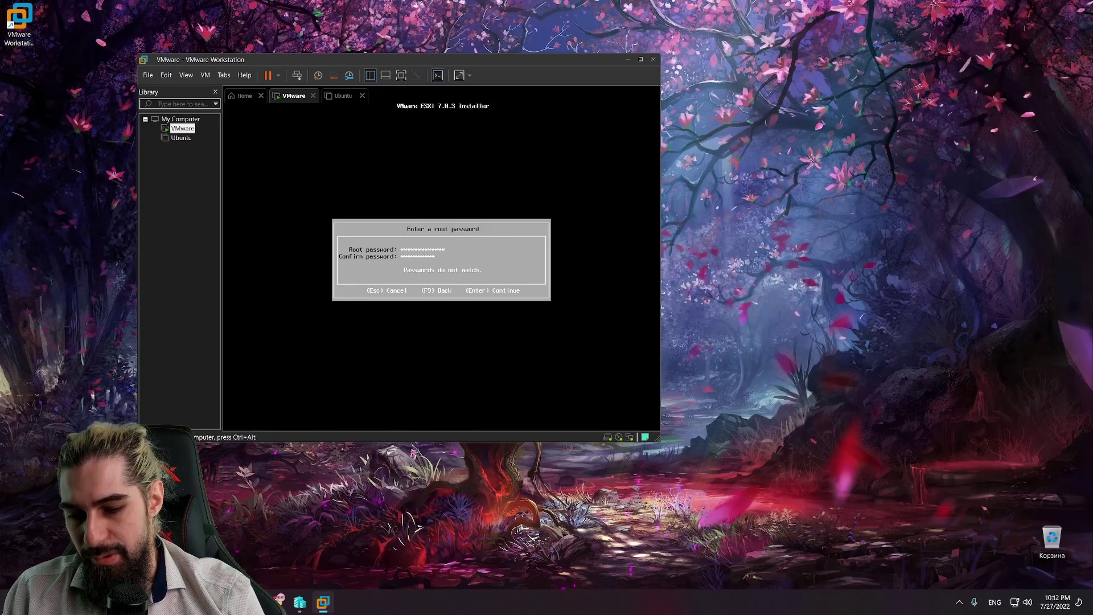
type("*")
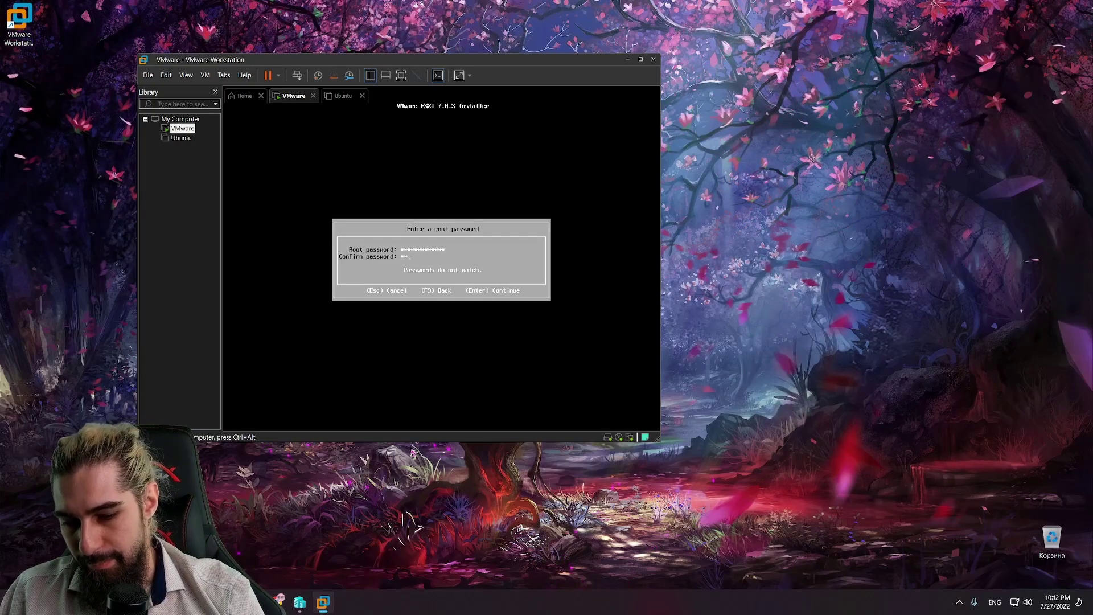
type("****")
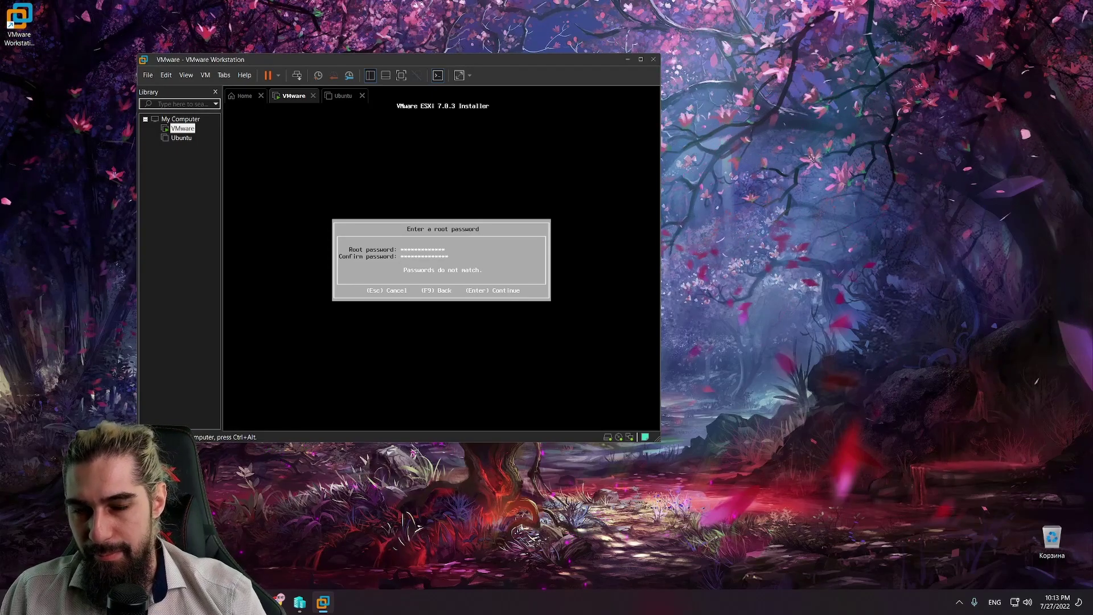
key("Up")
key("BackSpace")
key("BackSpace")
key("BackSpace")
key("BackSpace")
key("BackSpace")
key("BackSpace")
key("BackSpace")
key("BackSpace")
key("BackSpace")
key("BackSpace")
key("BackSpace")
key("BackSpace")
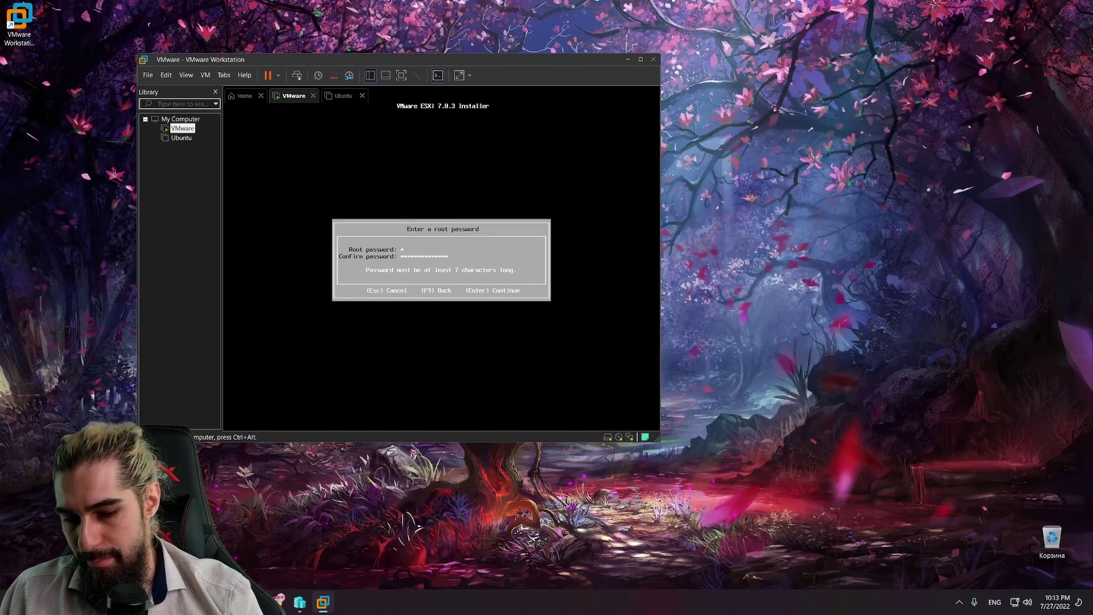
type("**********")
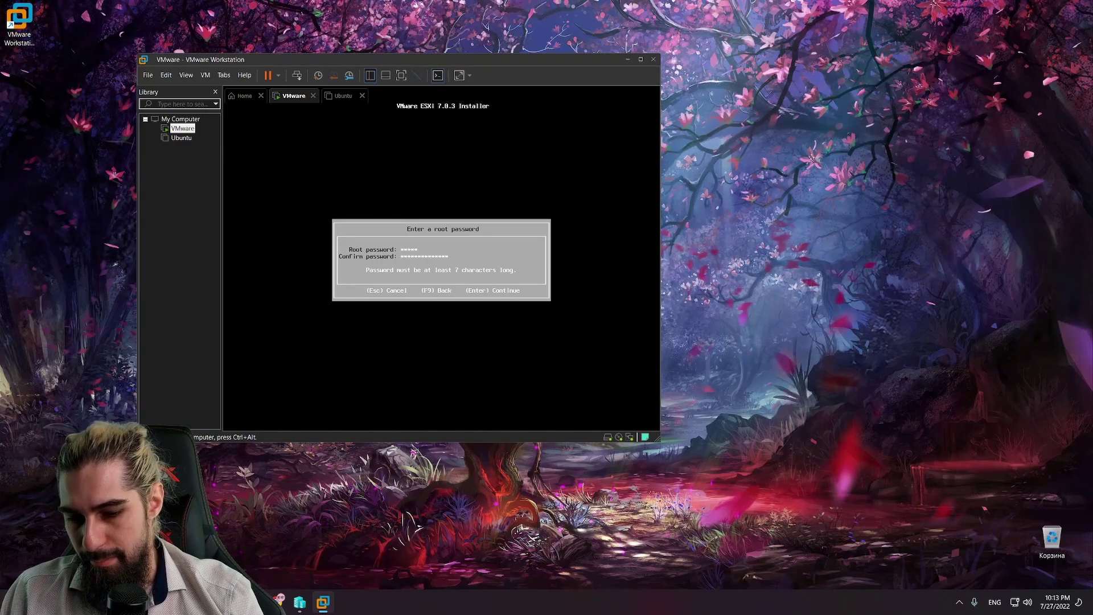
type("****")
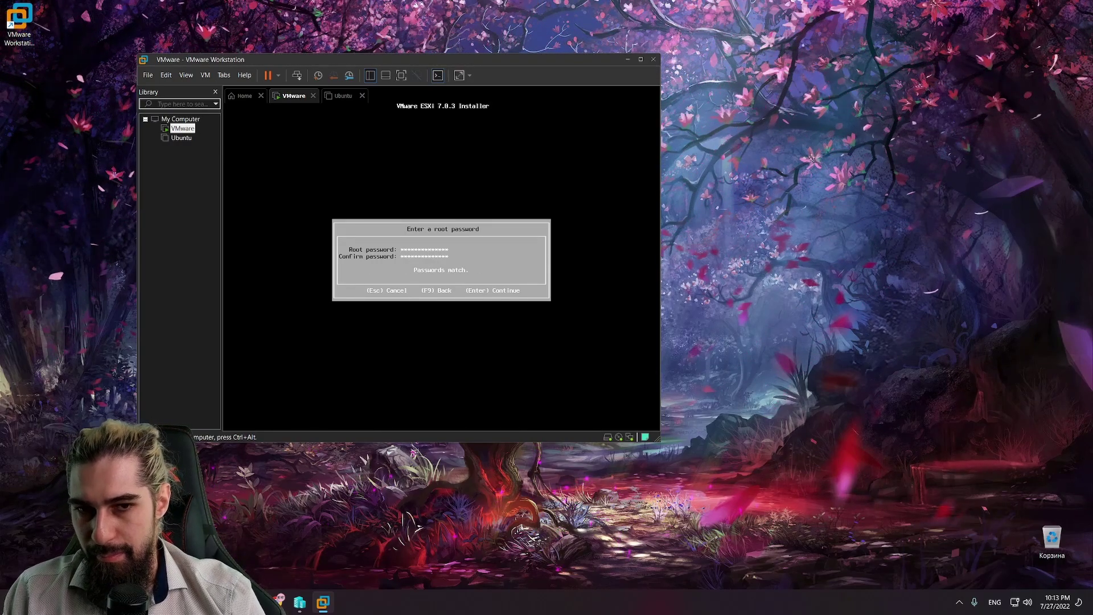
key("Return")
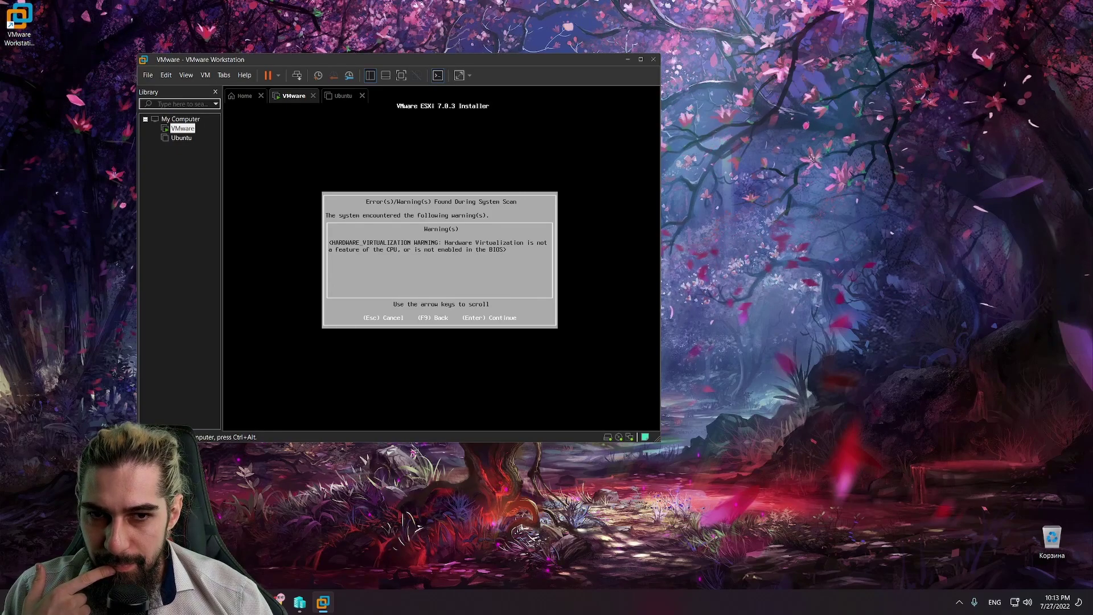
Step: Dismiss the hardware virtualization warning and confirm installing ESXi 7.0.3 onto the virtual disk
key("Return")
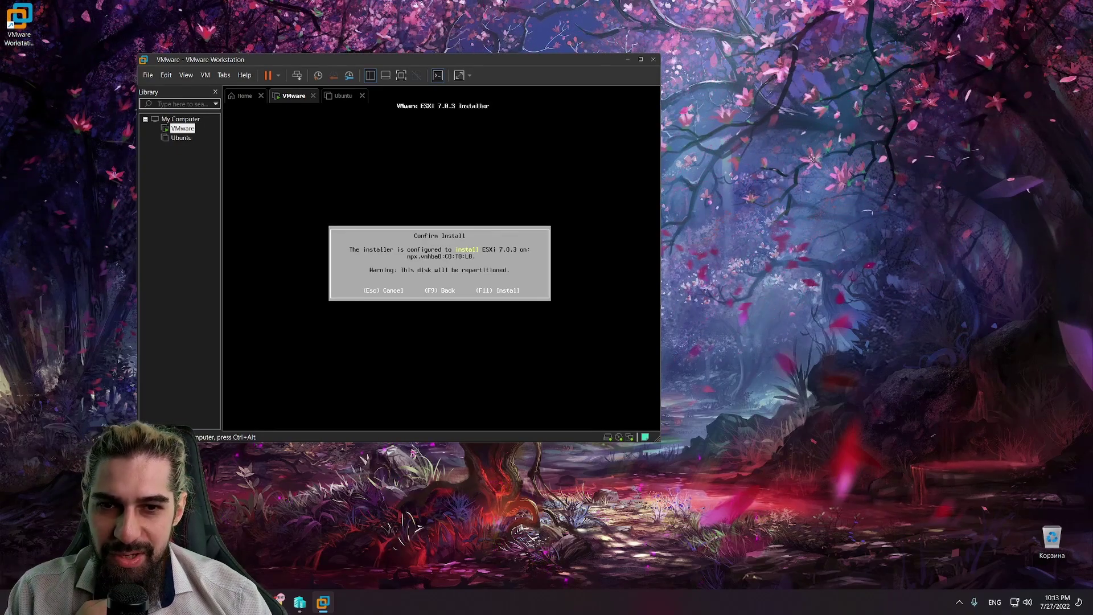
key("F11")
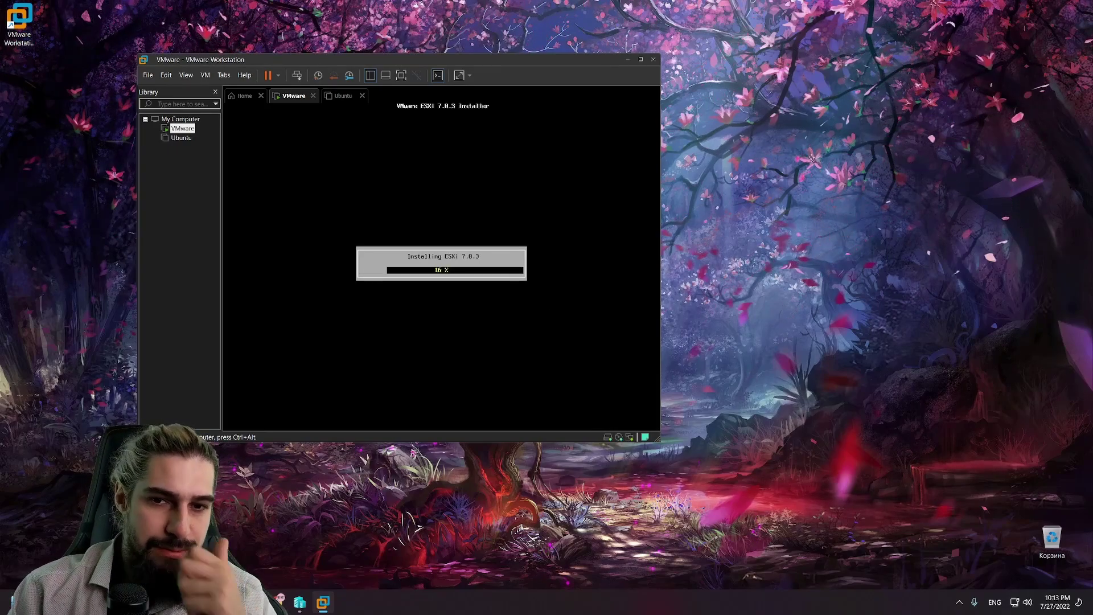
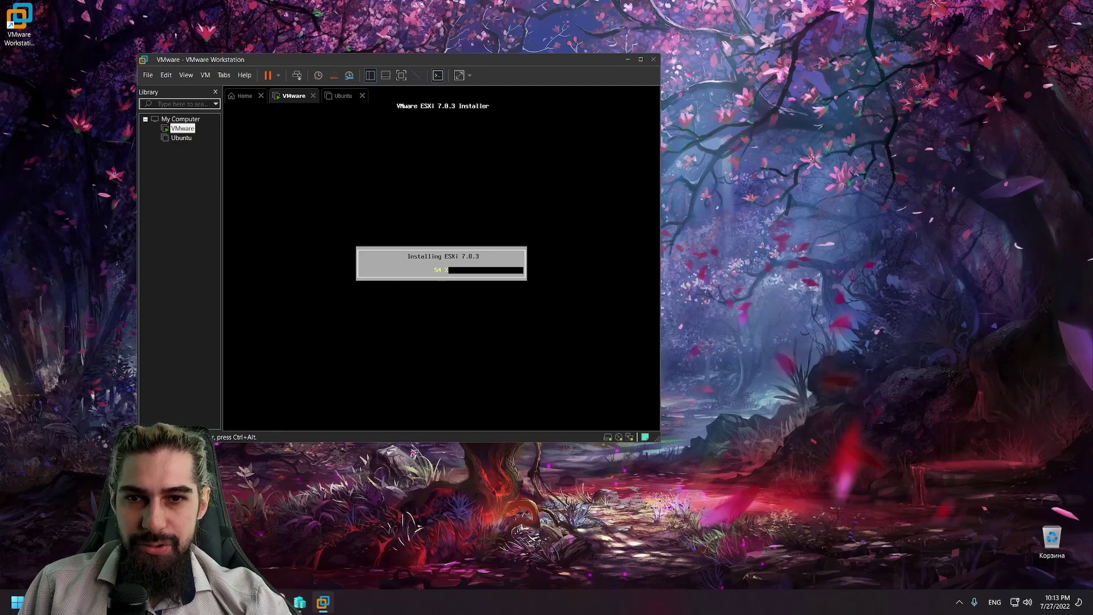
Step: Toggle keyboard and mouse capture in and out of the ESXi virtual machine
key("ctrl+alt")
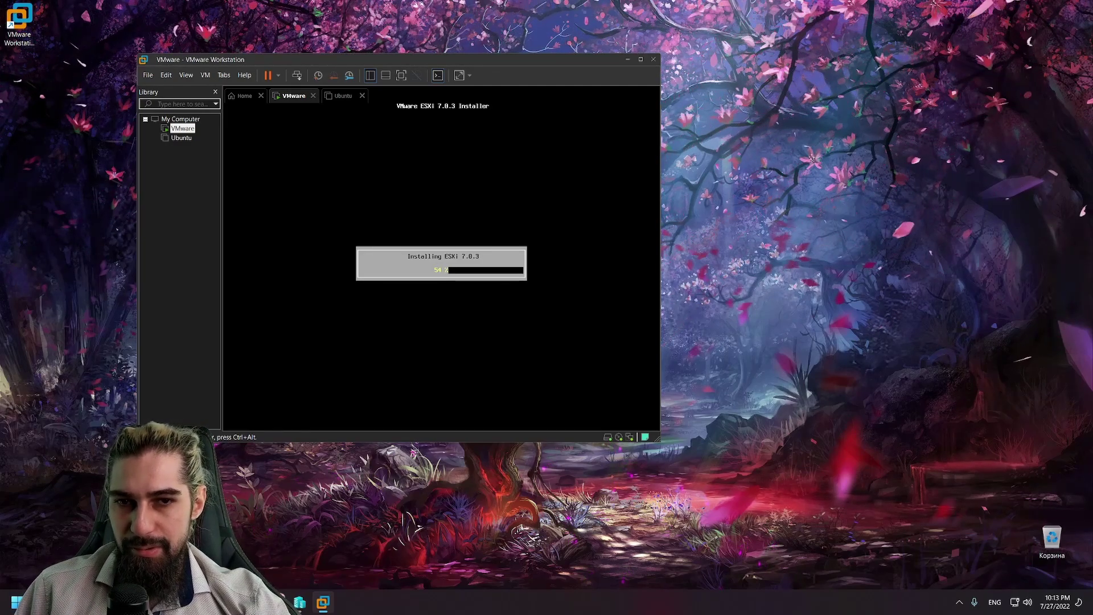
left_click(884, 308)
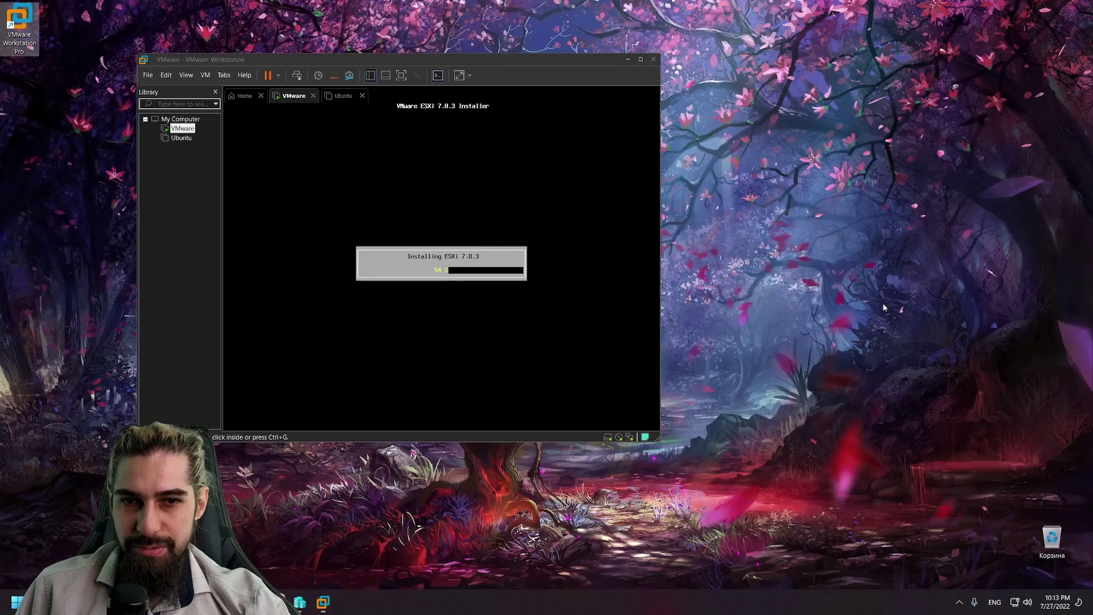
left_click(414, 186)
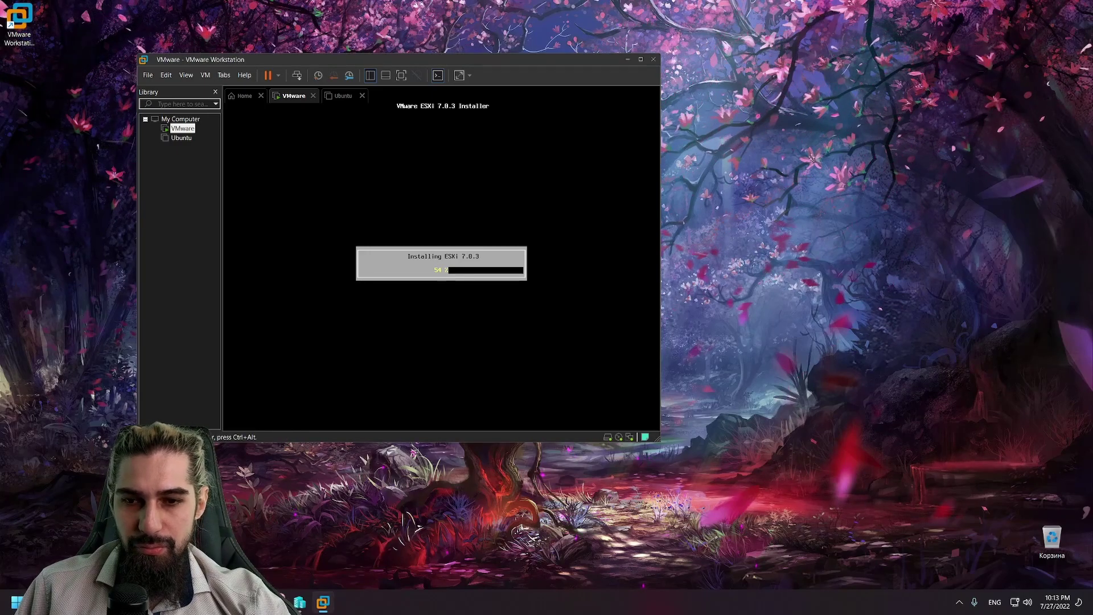
key("ctrl+alt")
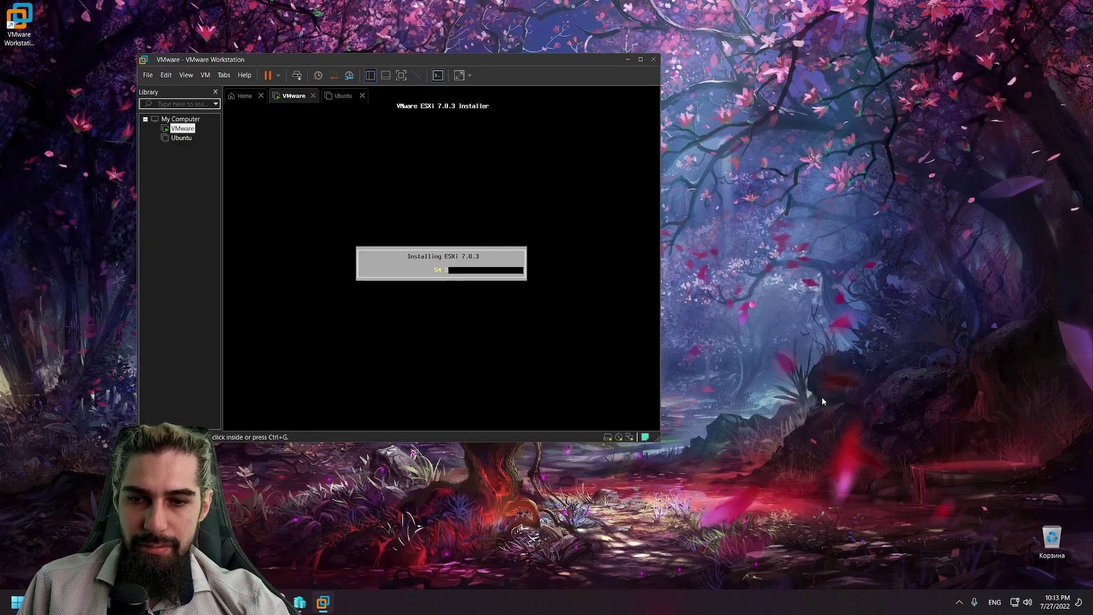
key("ctrl+g")
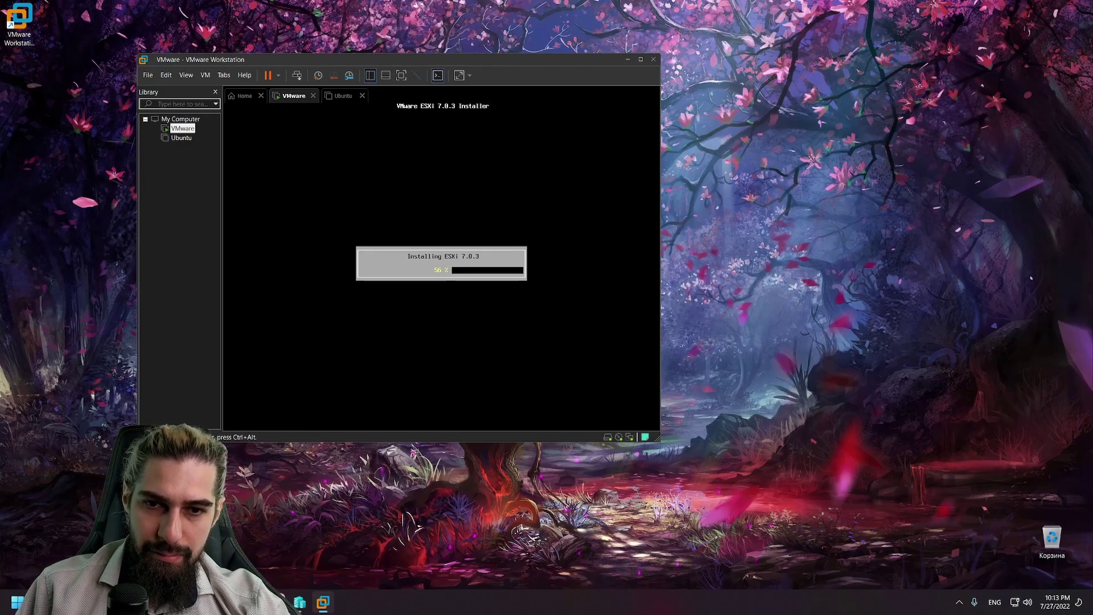
key("ctrl+alt")
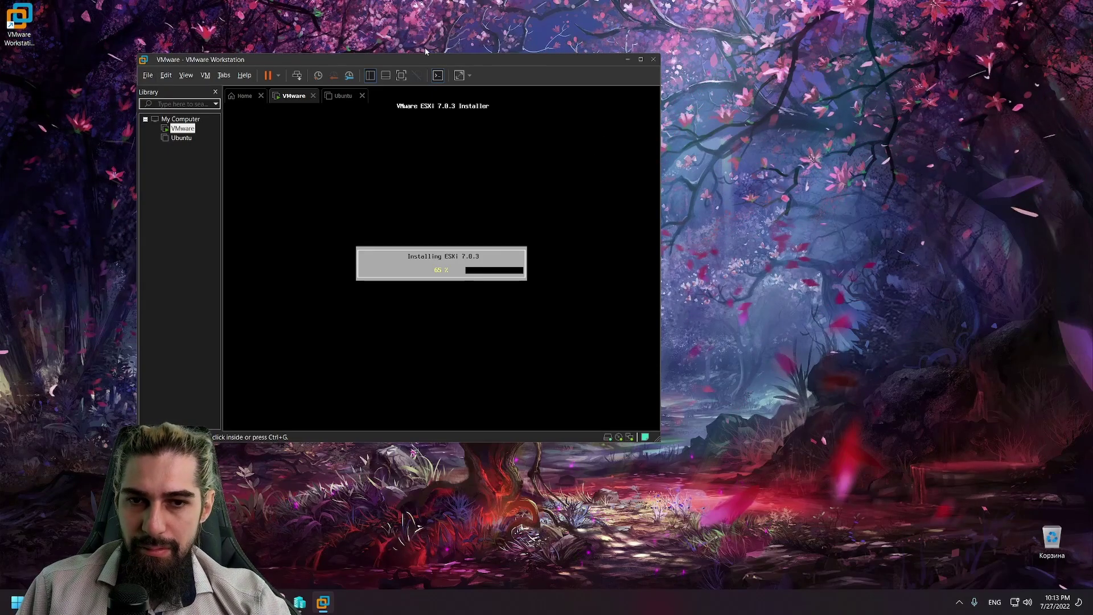
Step: Select the Ubuntu VM in the Library, power it on, and dismiss the notification bars
left_click(181, 138)
left_click(186, 140)
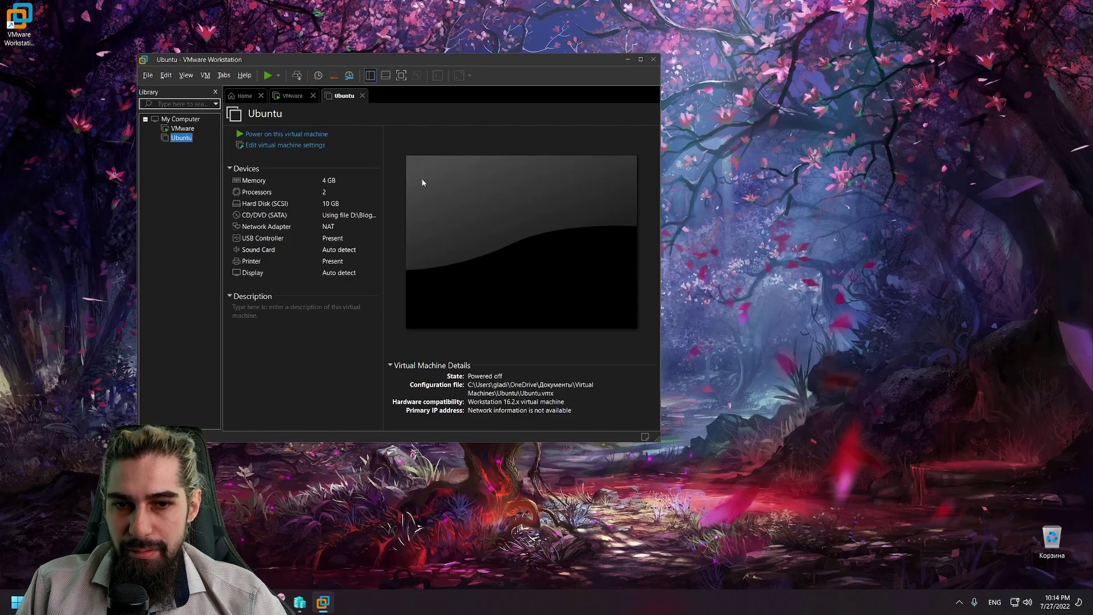
left_click(308, 135)
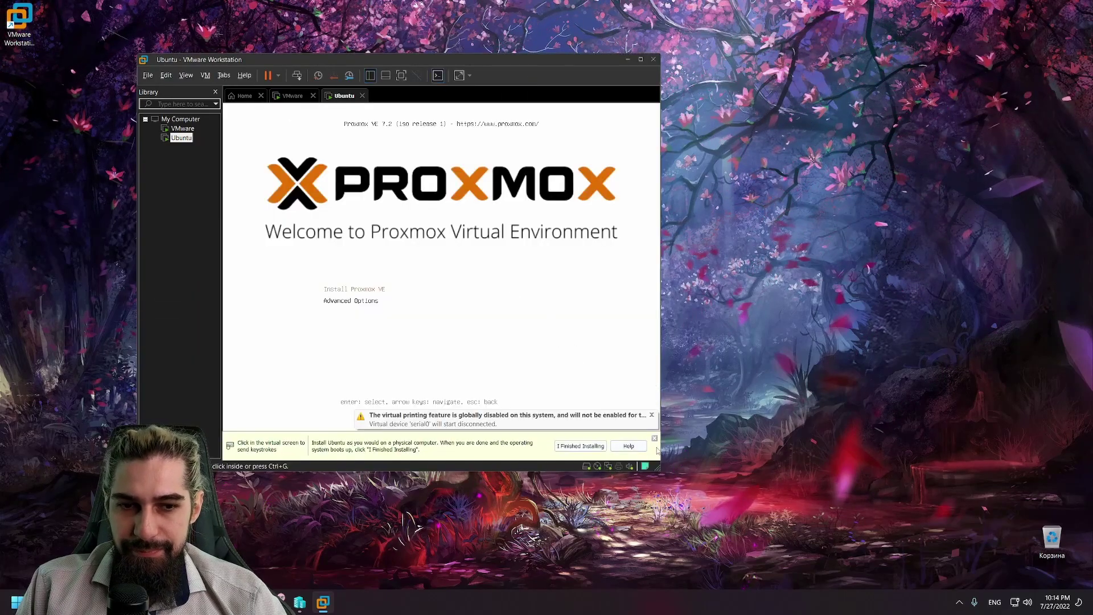
left_click(655, 438)
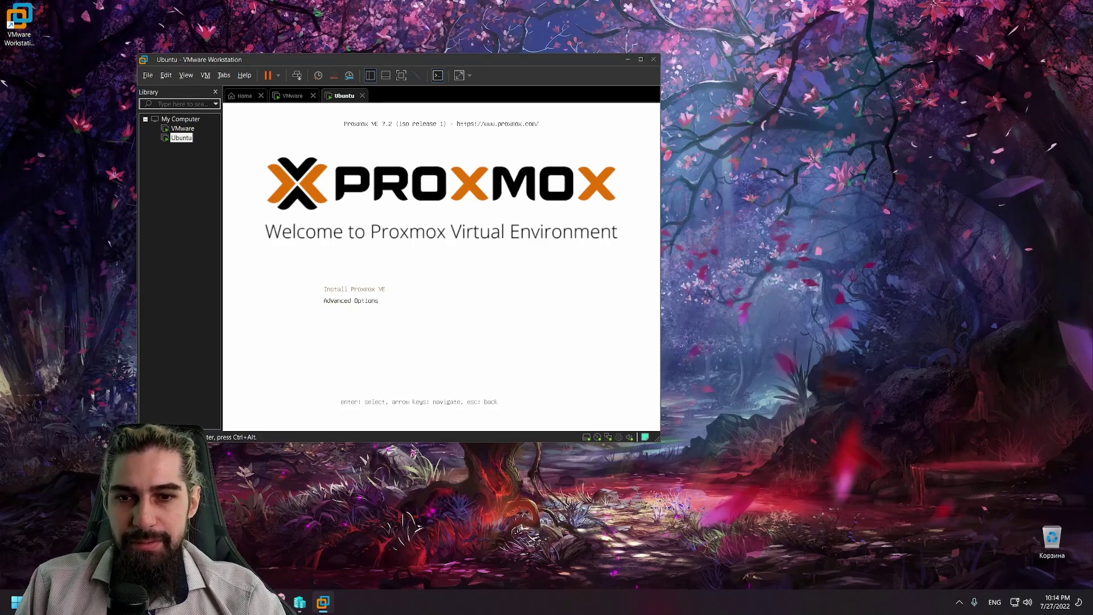
Step: Boot Advanced Options > Install Proxmox VE (Debug mode), then close the Ubuntu tab
key("Down")
key("Return")
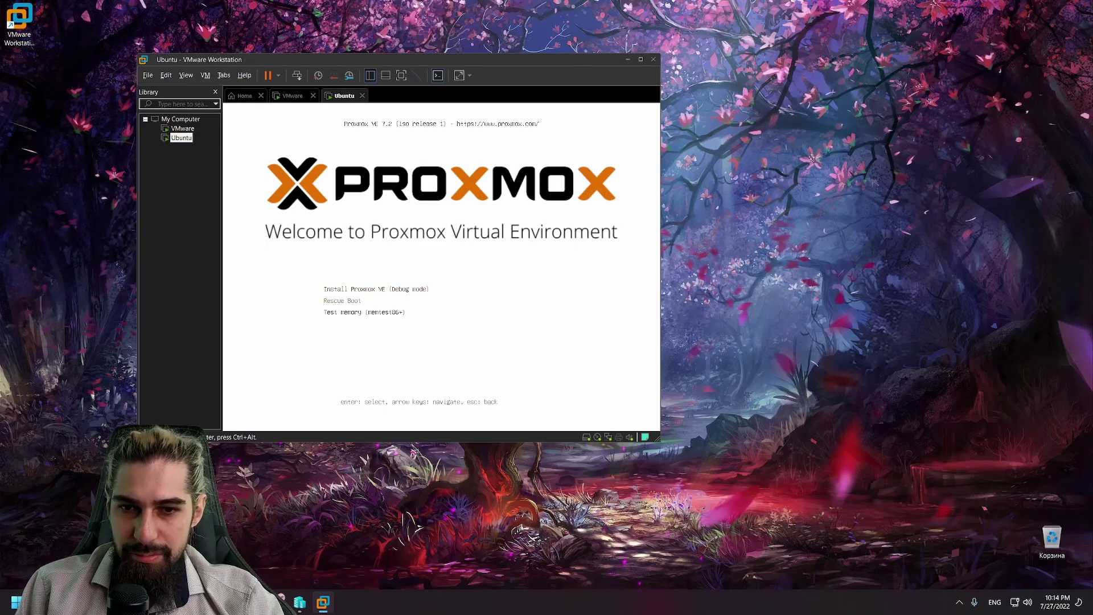
key("Down")
key("Up")
key("Return")
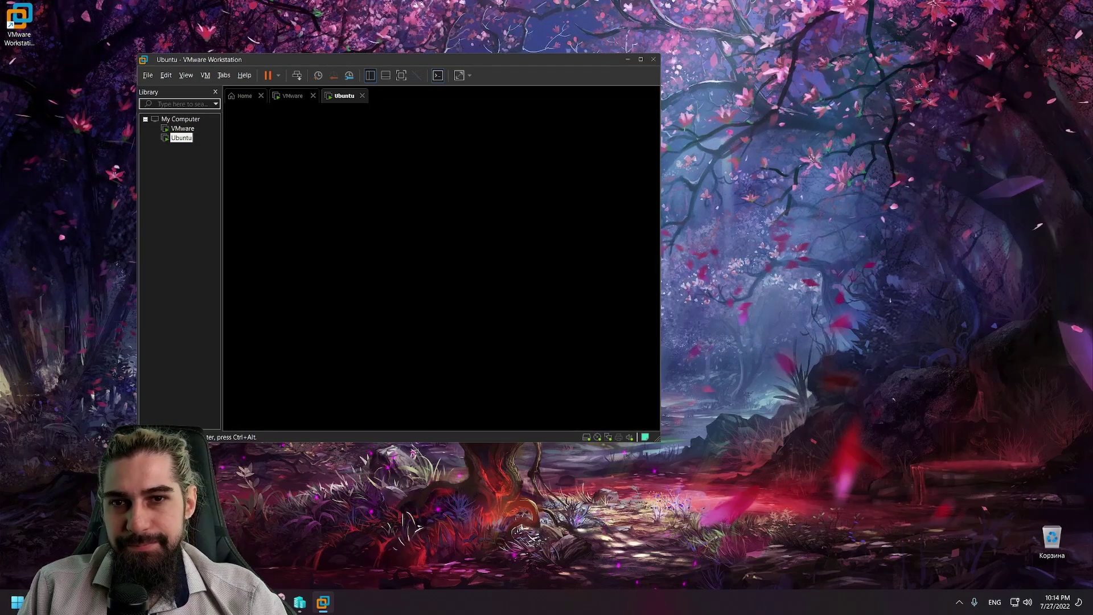
key("ctrl+alt")
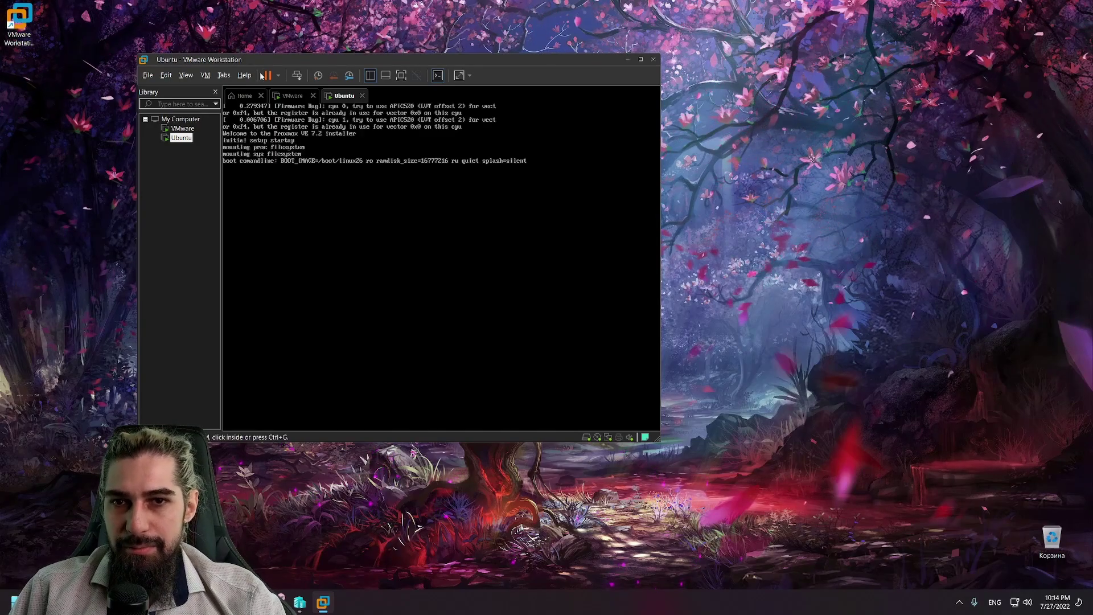
left_click(362, 95)
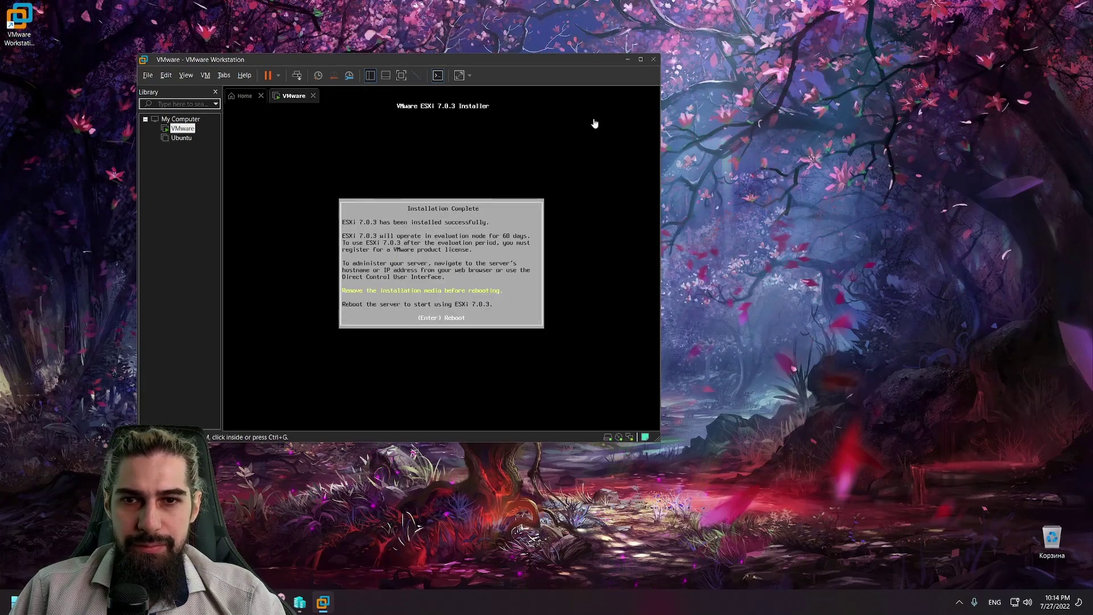
Step: Tile the ESXi and Ubuntu VM windows side by side, then press Enter to reboot ESXi
left_click_drag(419, 58, 346, 62)
left_click(668, 149)
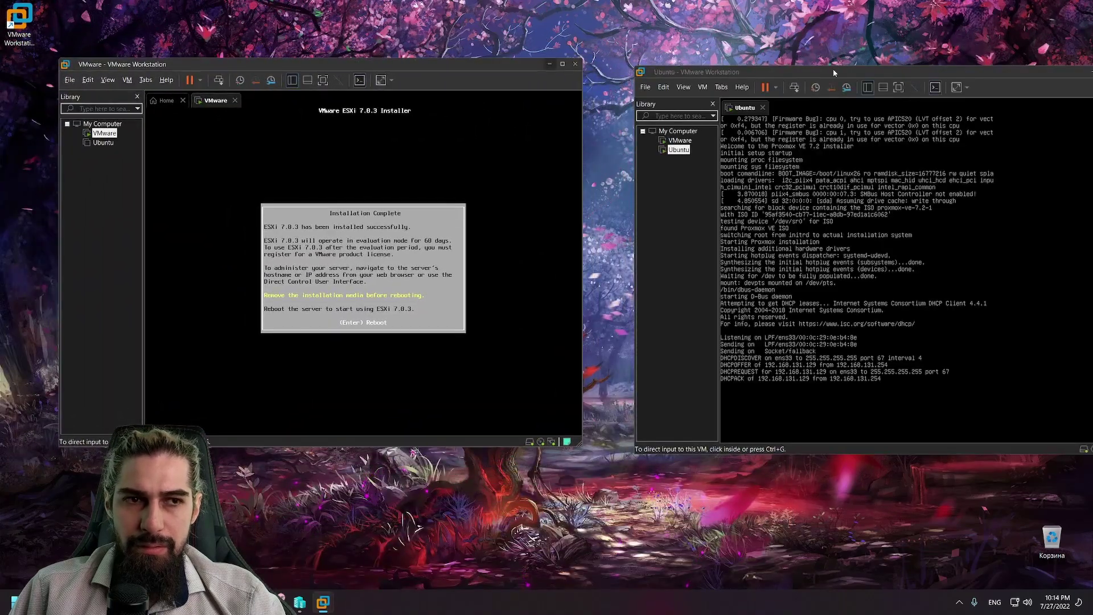
left_click_drag(832, 69, 747, 53)
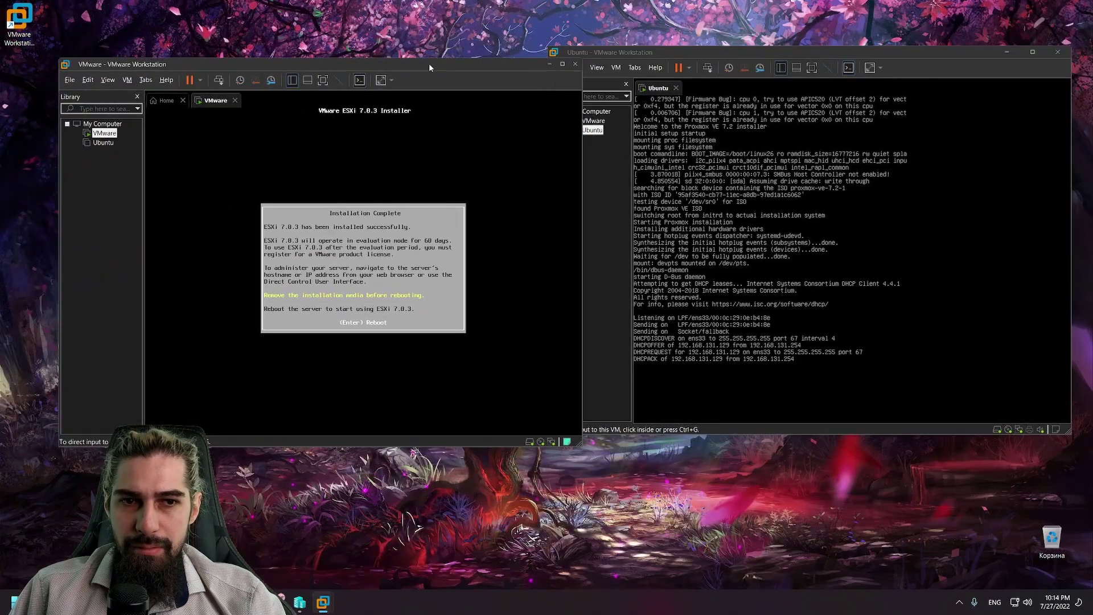
left_click_drag(429, 63, 385, 56)
left_click(385, 142)
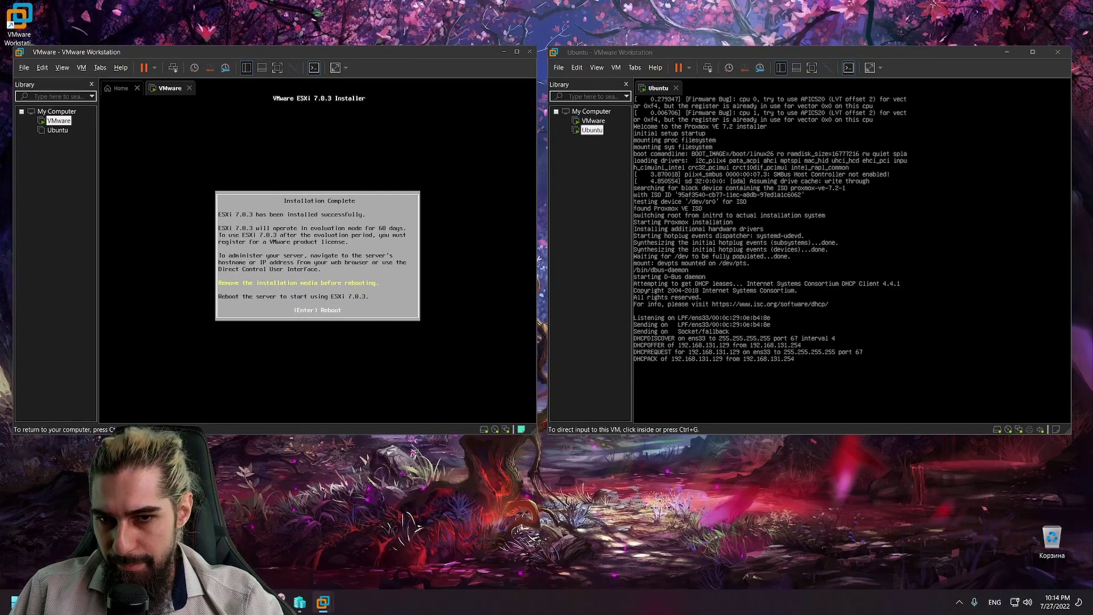
key("Return")
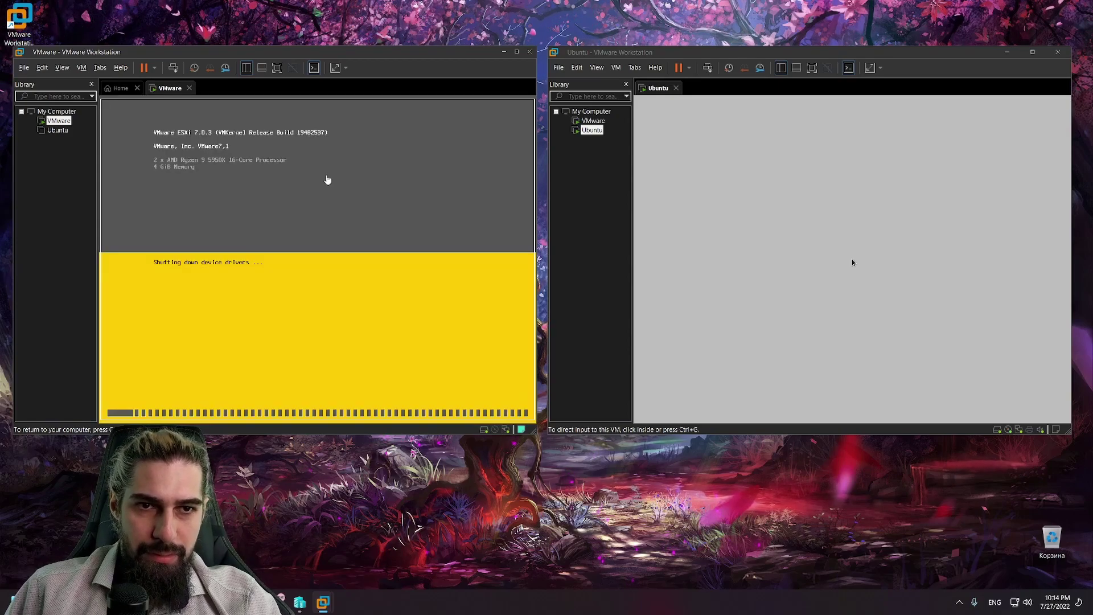
Step: Rename the Ubuntu VM to 'ProxMox' from its Library context menu and click into its console
right_click(591, 130)
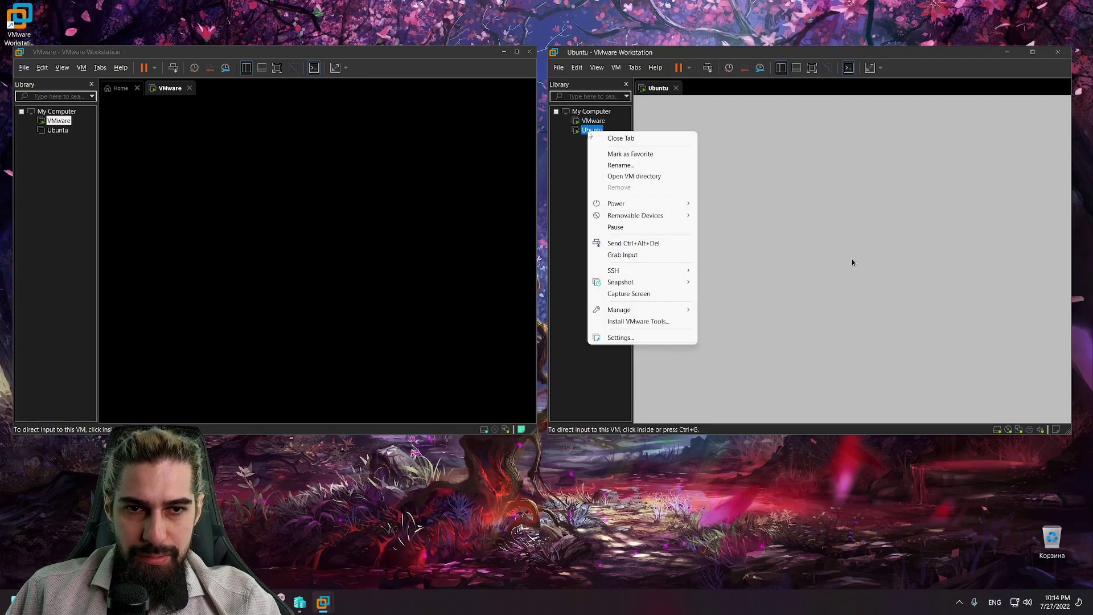
left_click(617, 165)
type("P")
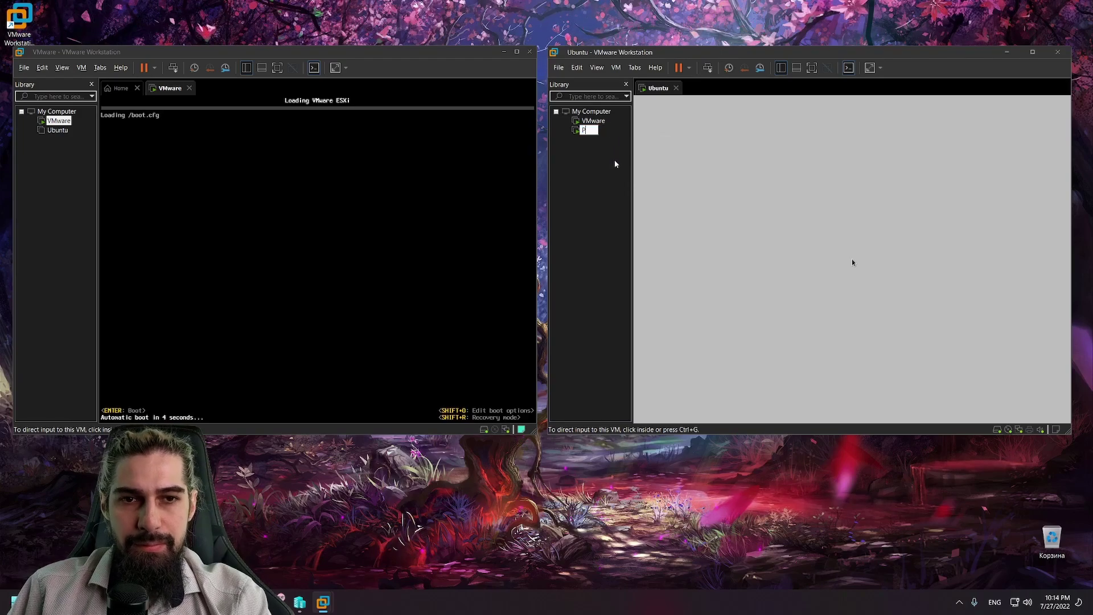
type("roxMox")
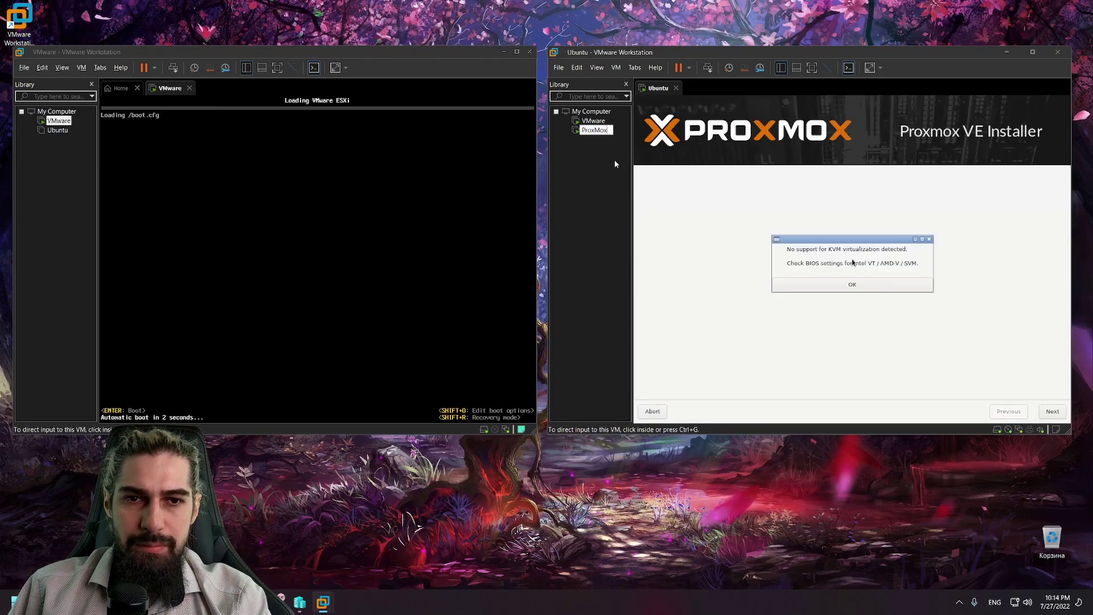
key("Return")
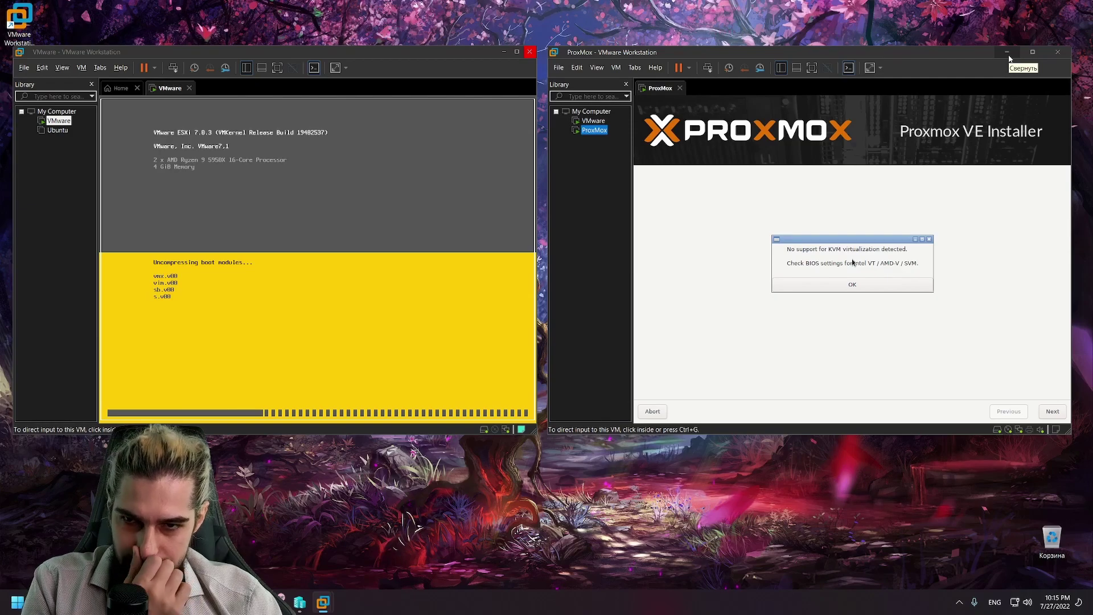
left_click(847, 321)
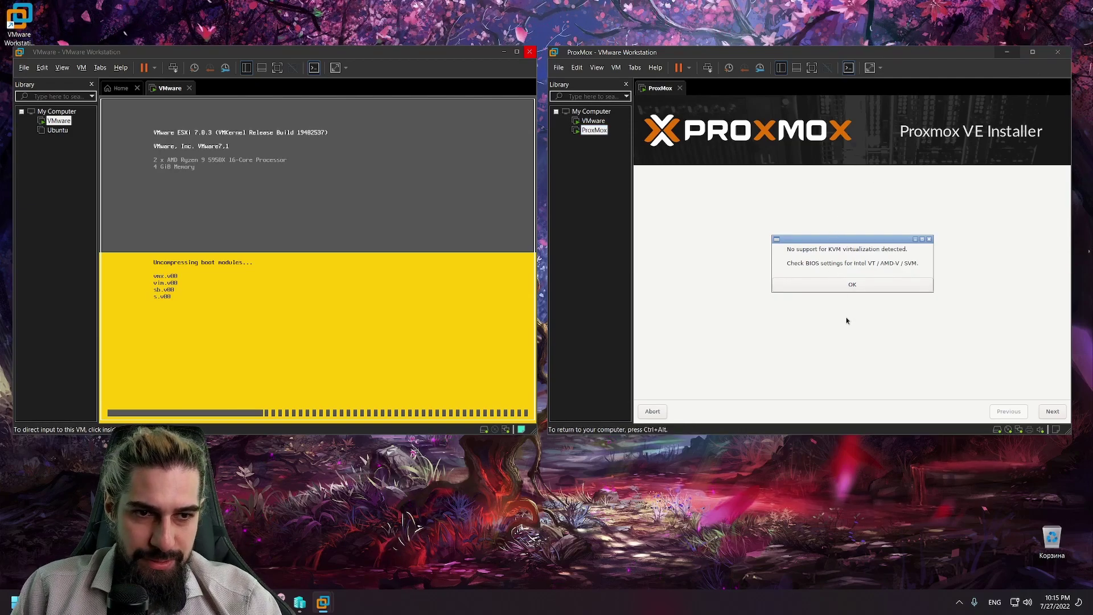
Step: Dismiss the missing KVM support warning and accept the Proxmox license agreement
left_click(864, 285)
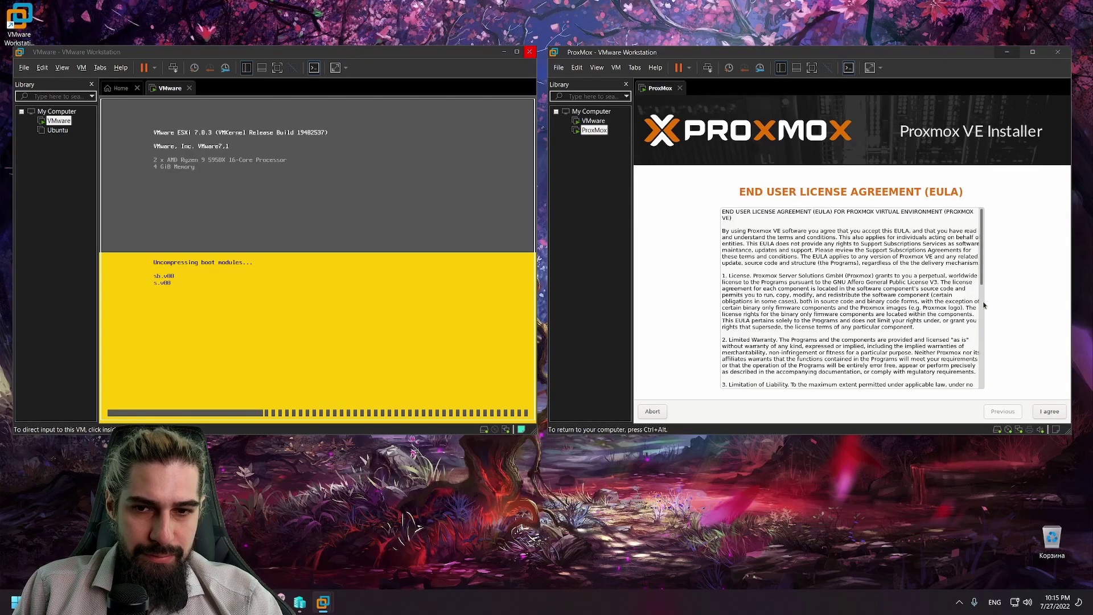
scroll(911, 319, "down", 10)
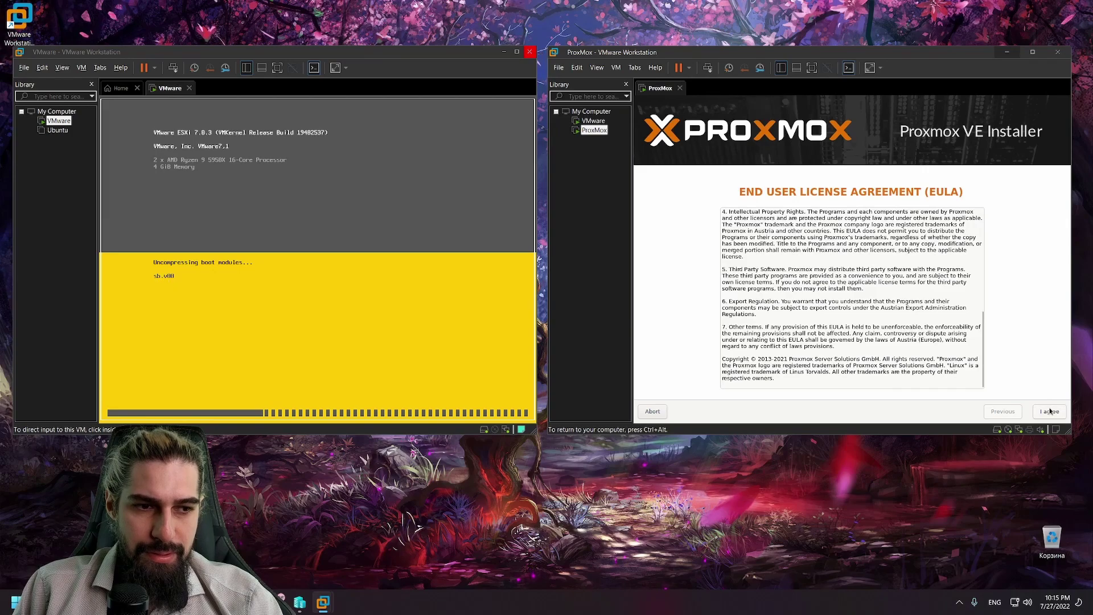
left_click(1051, 412)
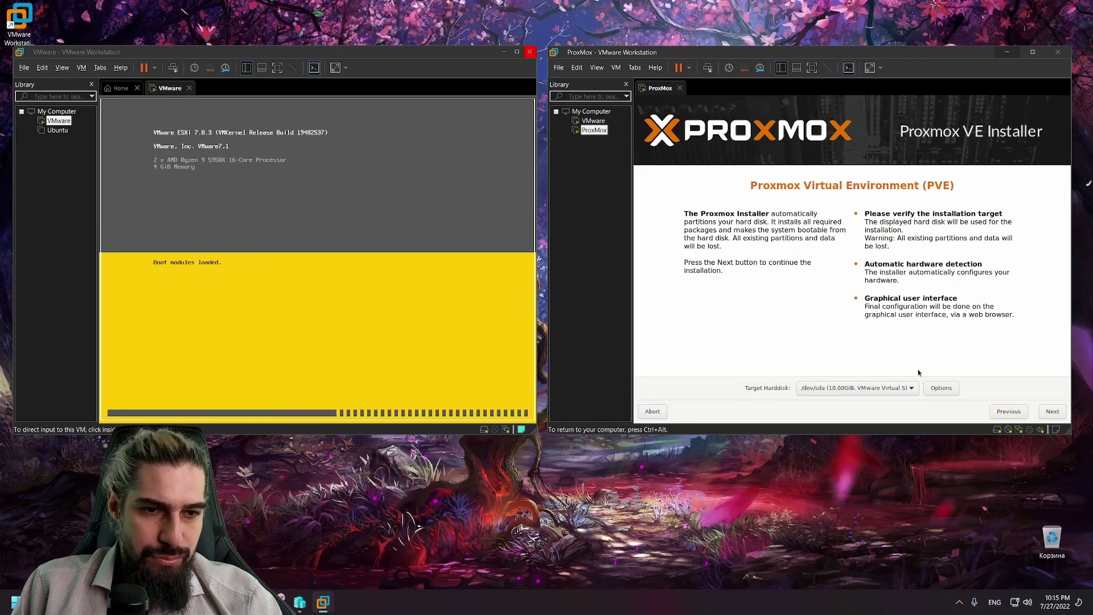
Step: Pass the target disk page and set country to Russian Federation with time zone Asia/Anadyr
left_click(1053, 412)
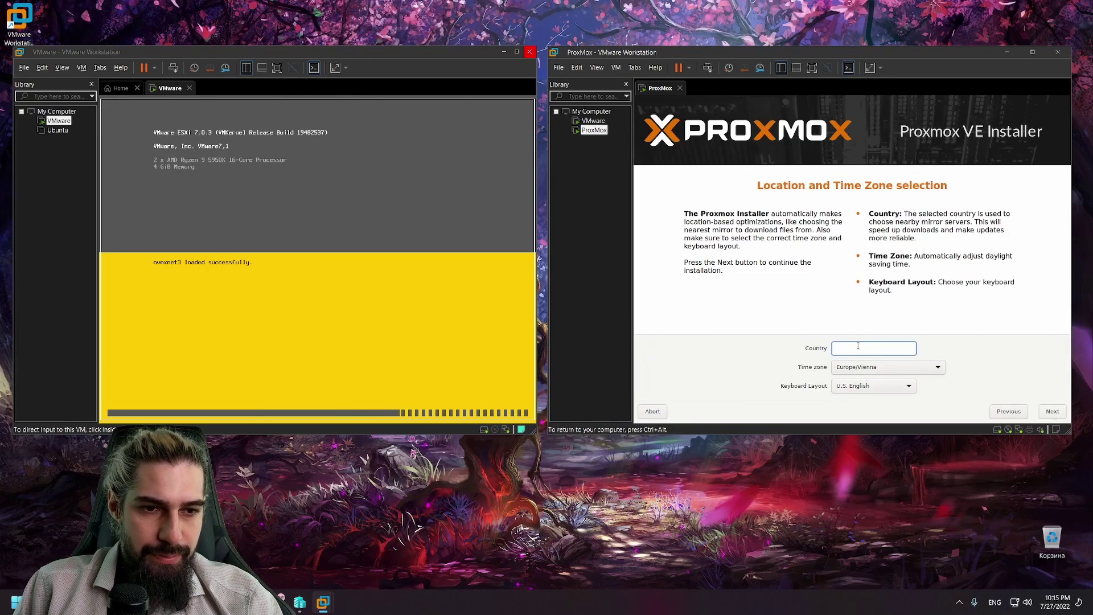
type("rus")
key("Down")
key("Return")
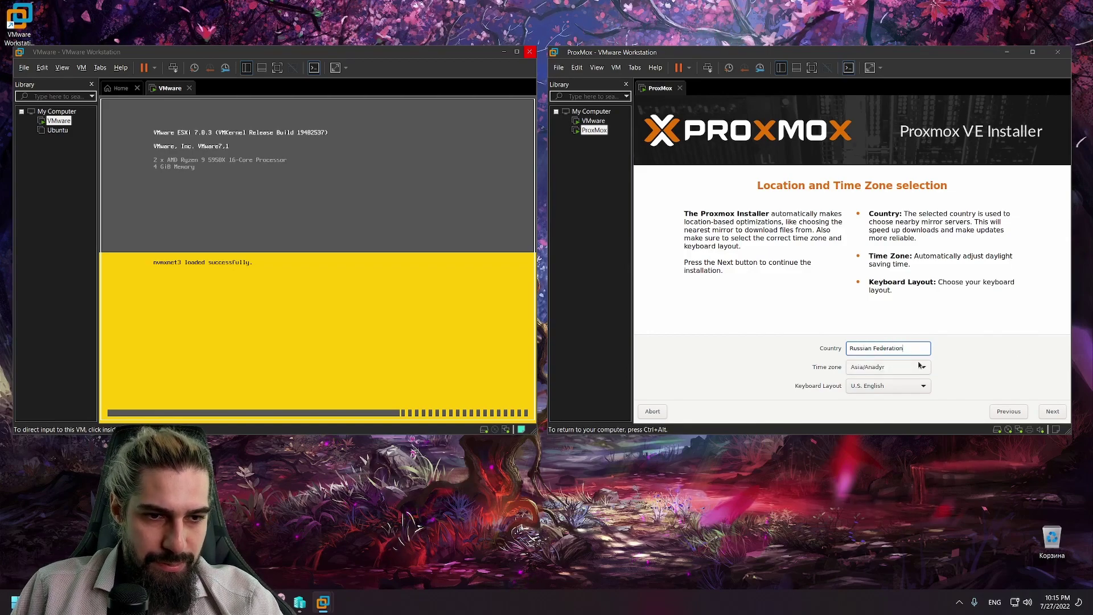
key("ctrl+alt")
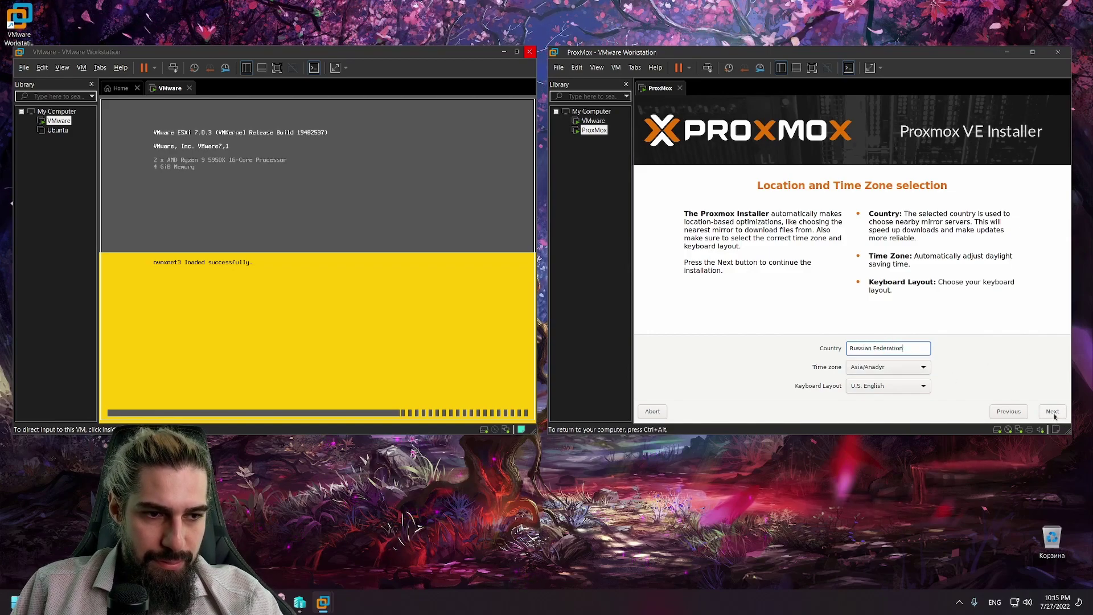
left_click(1053, 412)
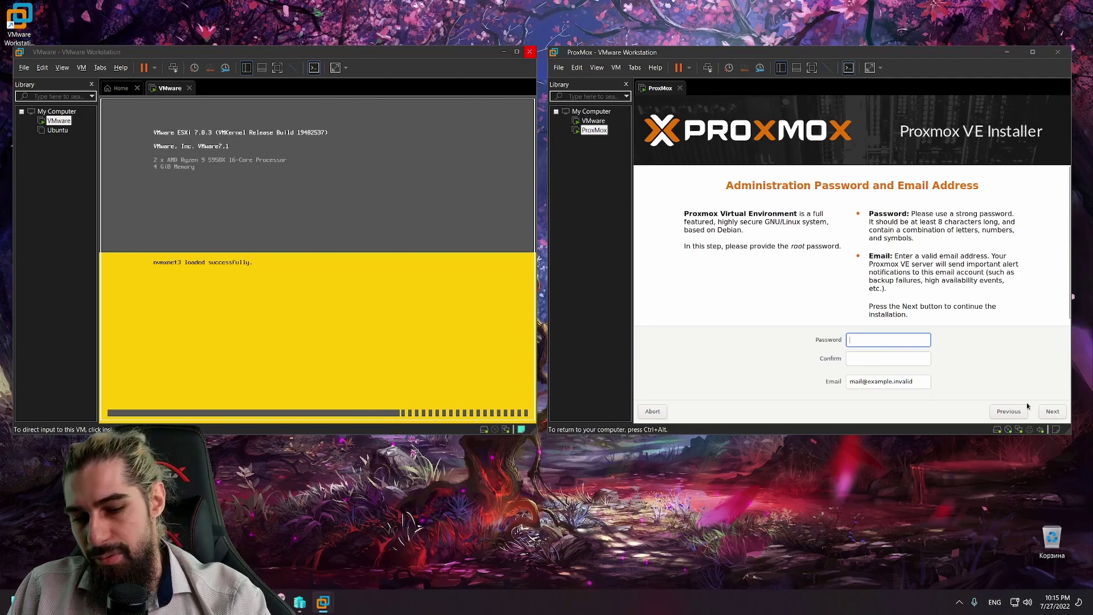
Step: Enter and confirm the root password, fill in the administrator's e-mail, and continue
type("password")
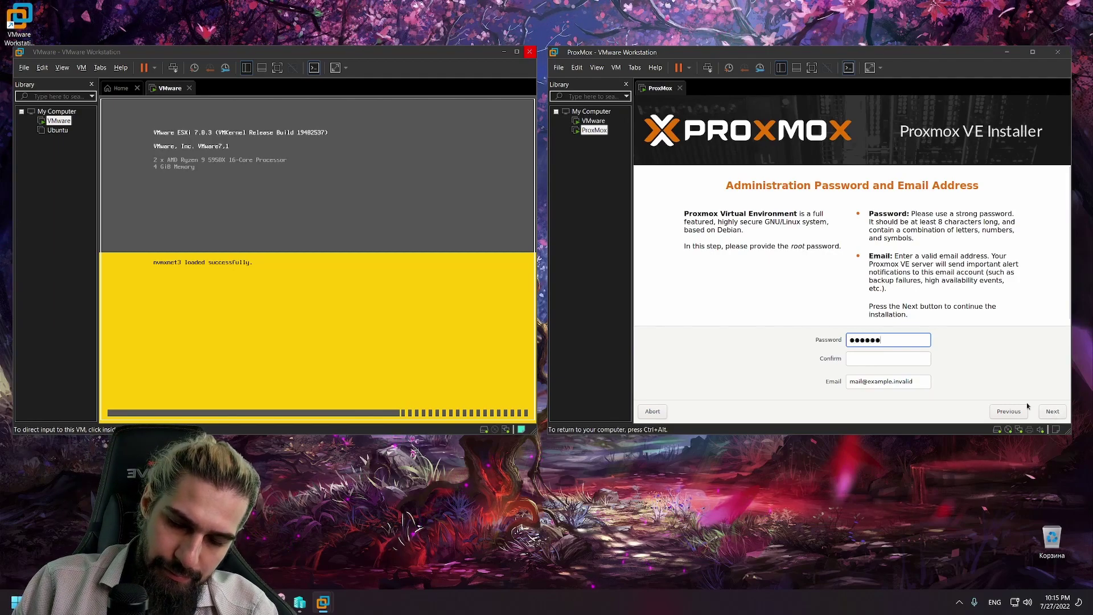
key("Tab")
type("password")
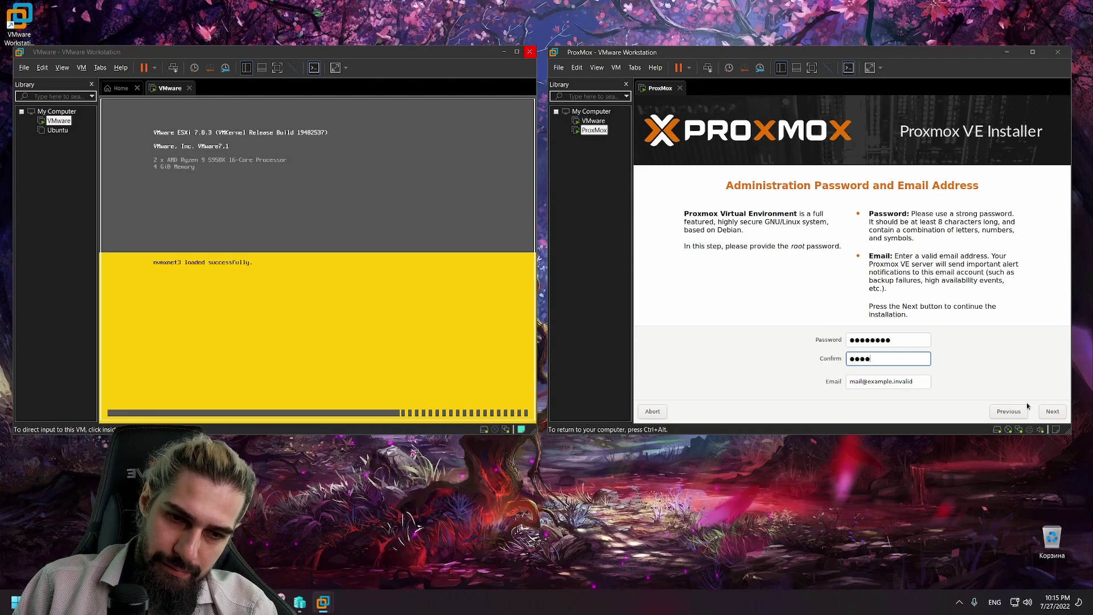
key("Tab")
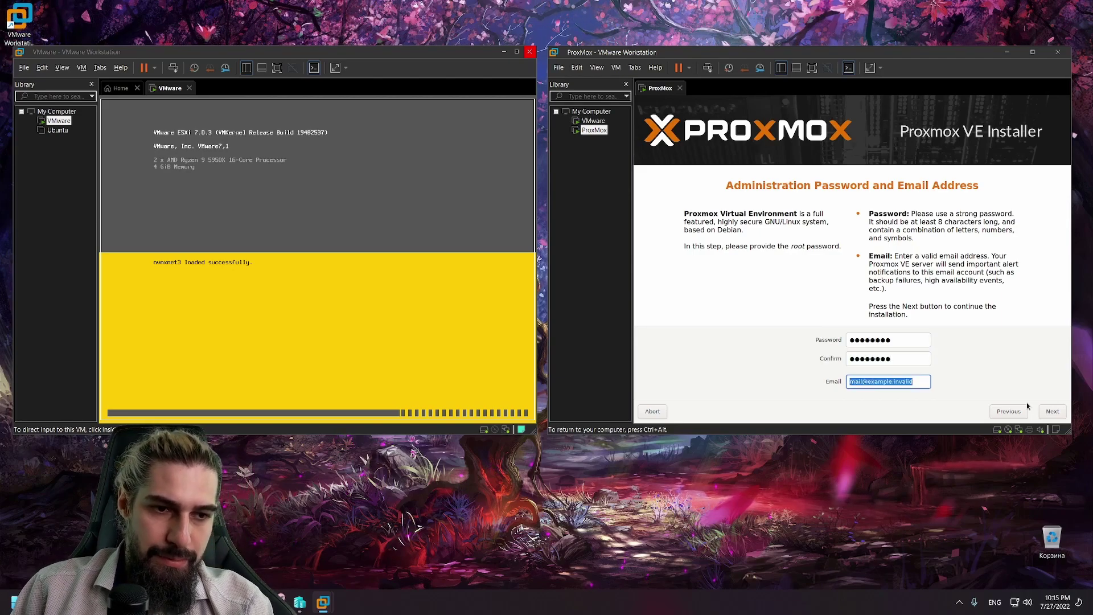
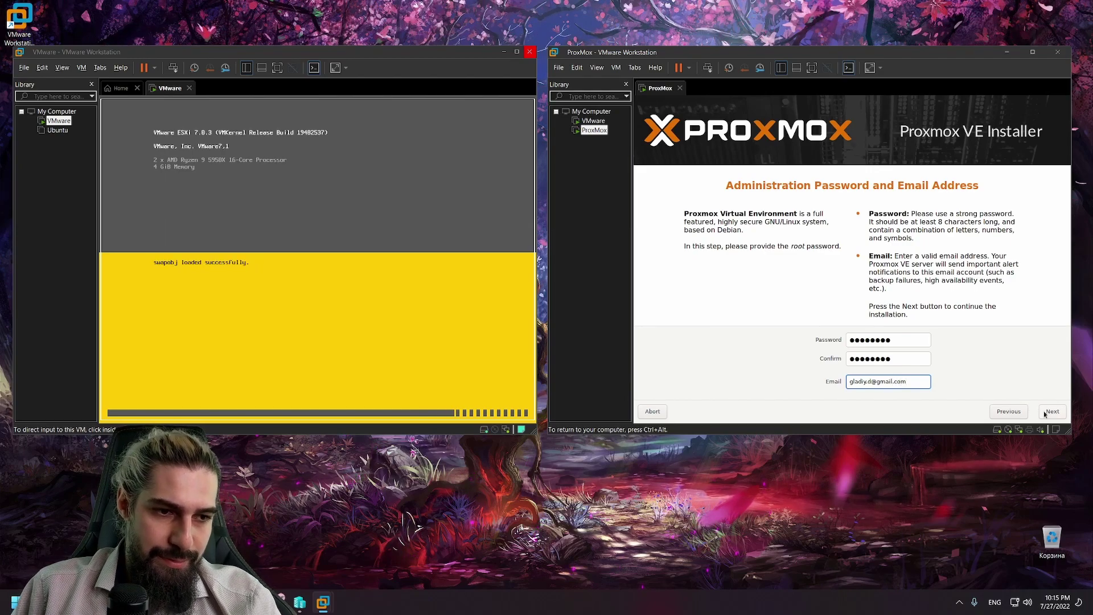
left_click(1050, 412)
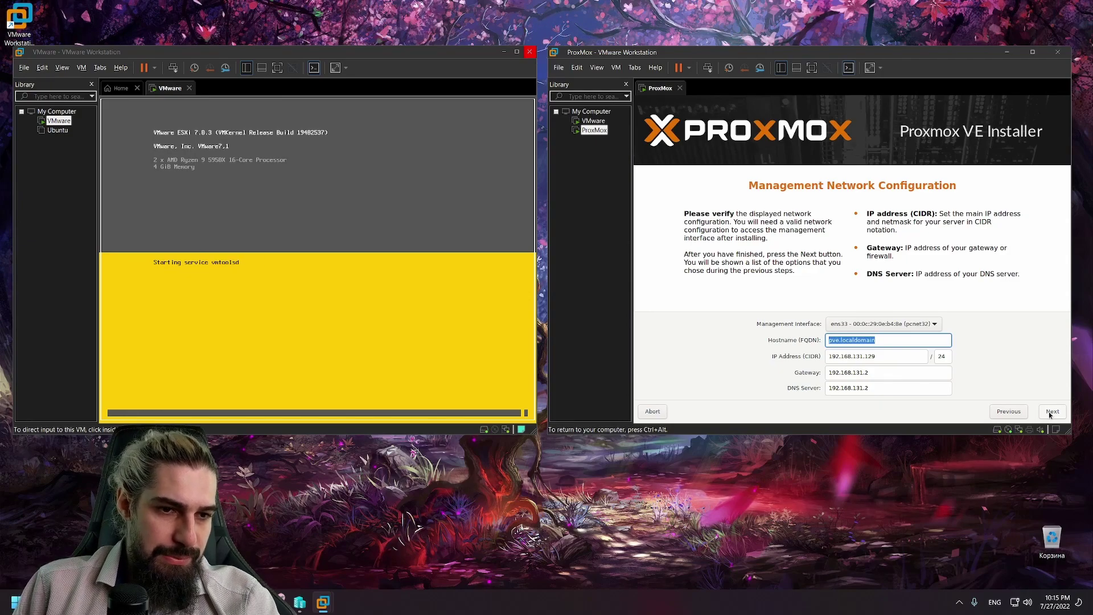
Step: Change the hostname to a new pve. name and the IP address to 192.168.1.210/24
key("End")
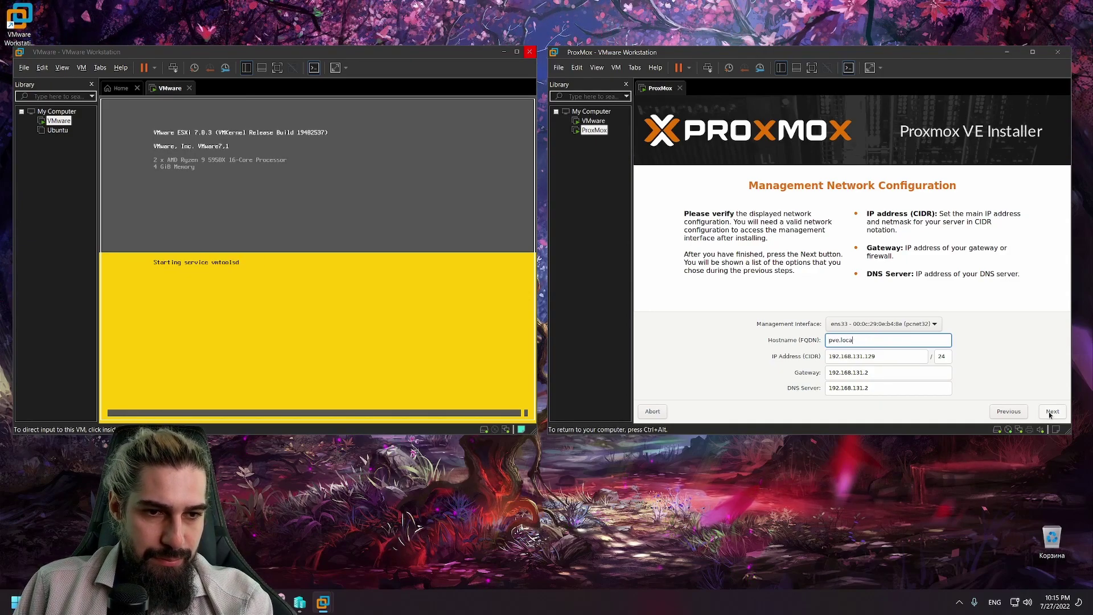
key("BackSpace")
key("BackSpace")
key("BackSpace")
key("BackSpace")
key("BackSpace")
key("BackSpace")
key("BackSpace")
key("BackSpace")
key("BackSpace")
key("BackSpace")
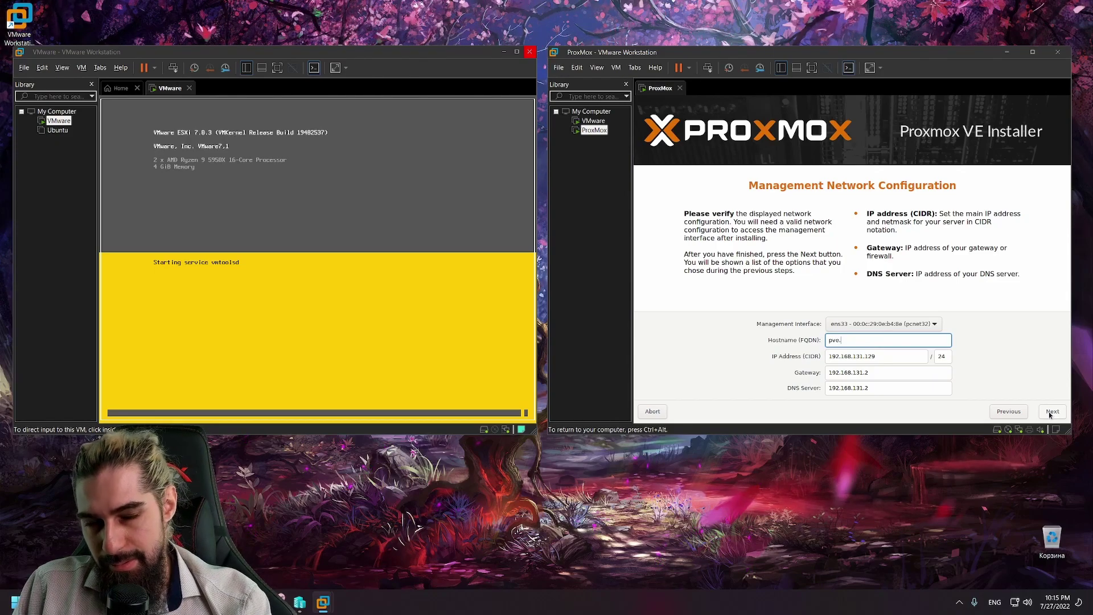
type("gladiy")
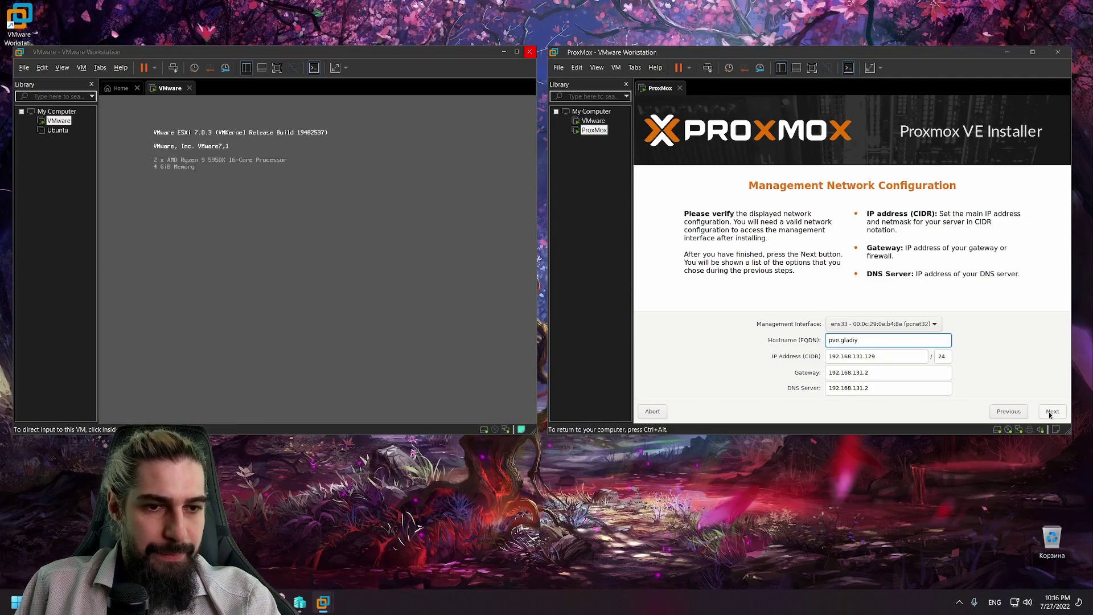
key("Tab")
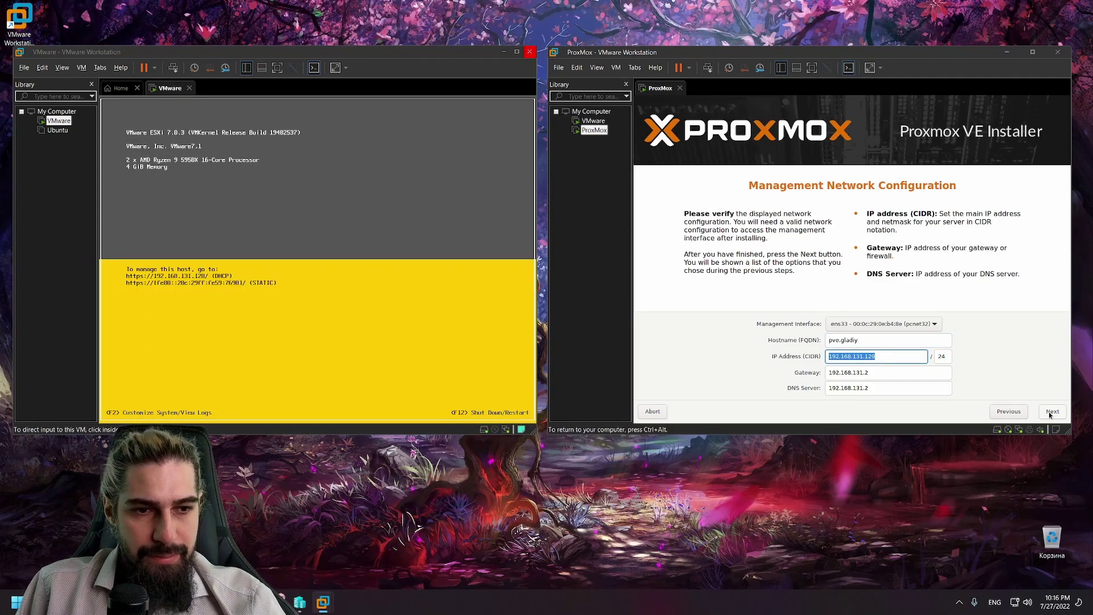
key("Right")
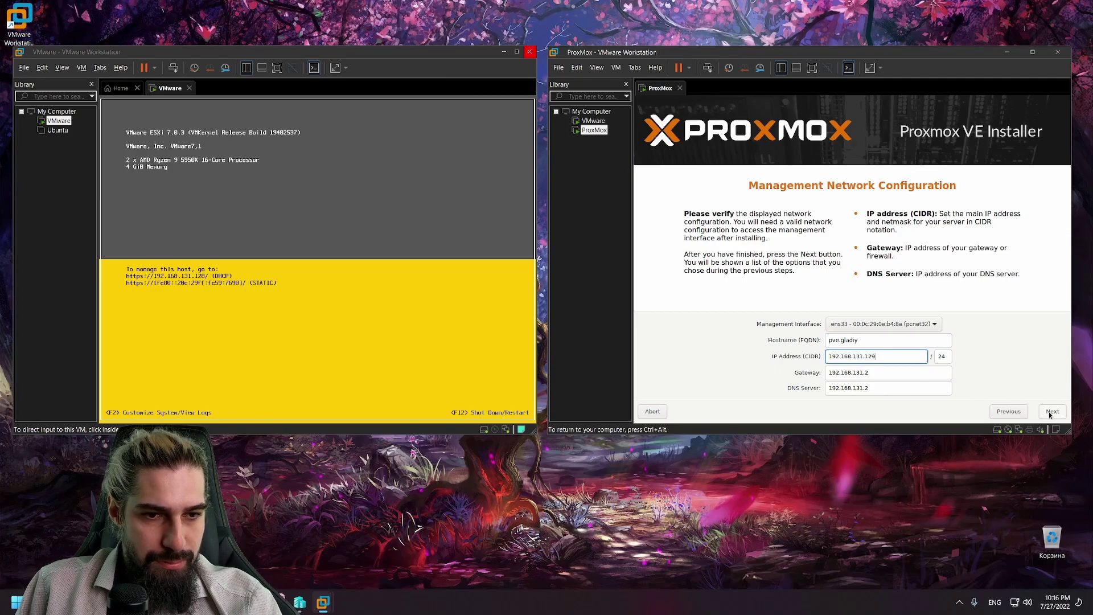
key("Left")
key("Left")
key("Left")
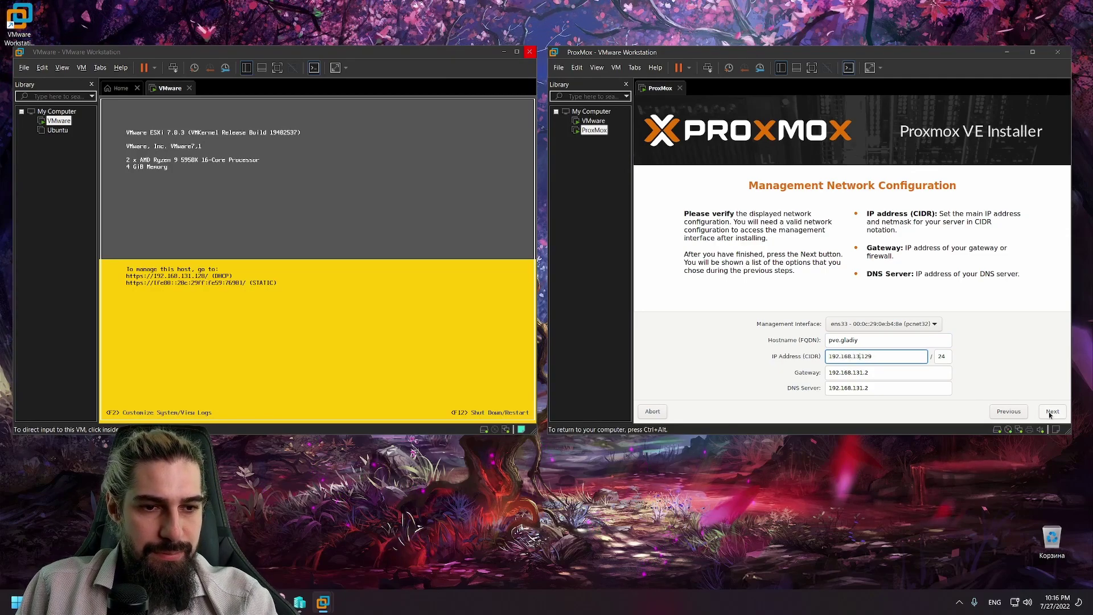
key("BackSpace")
key("BackSpace")
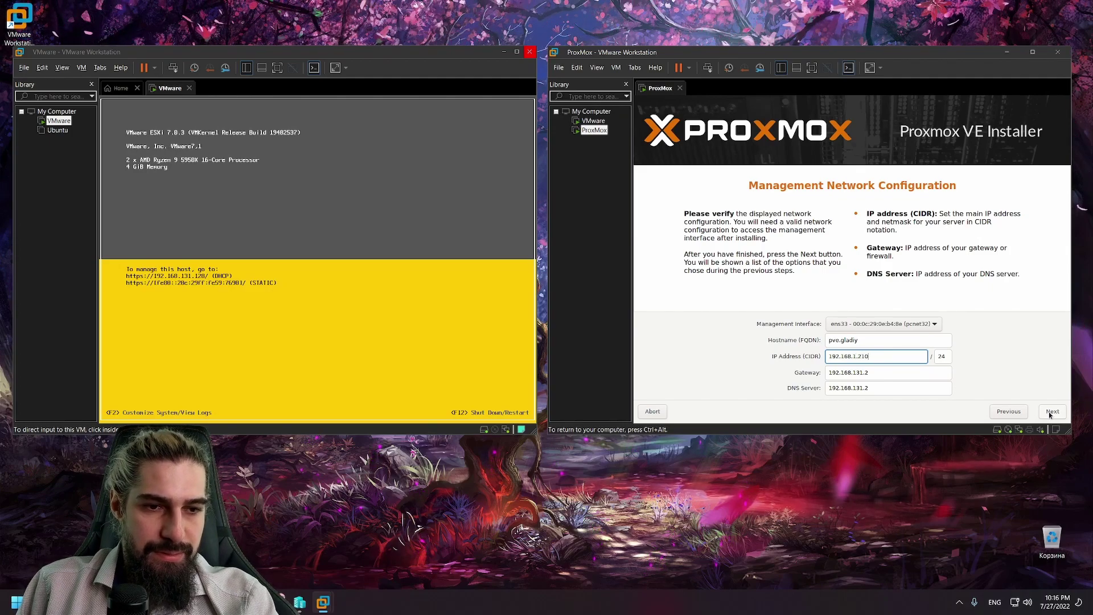
Step: Set gateway 192.168.1.1 and DNS 192.168.1.200, keeping ens33 as management interface
key("Tab")
key("Tab")
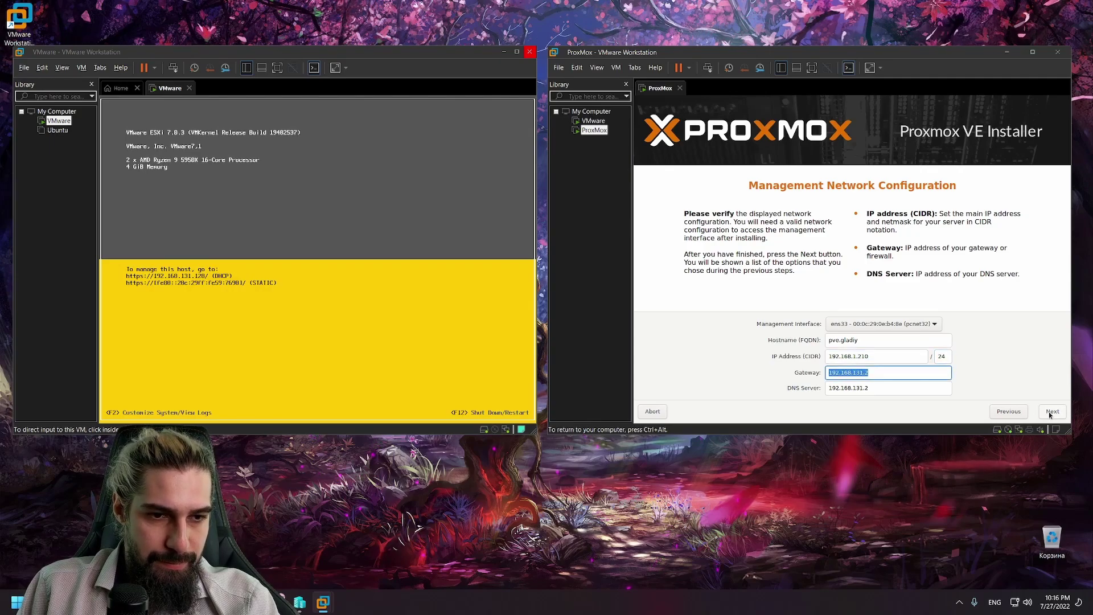
left_click_drag(869, 373, 854, 372)
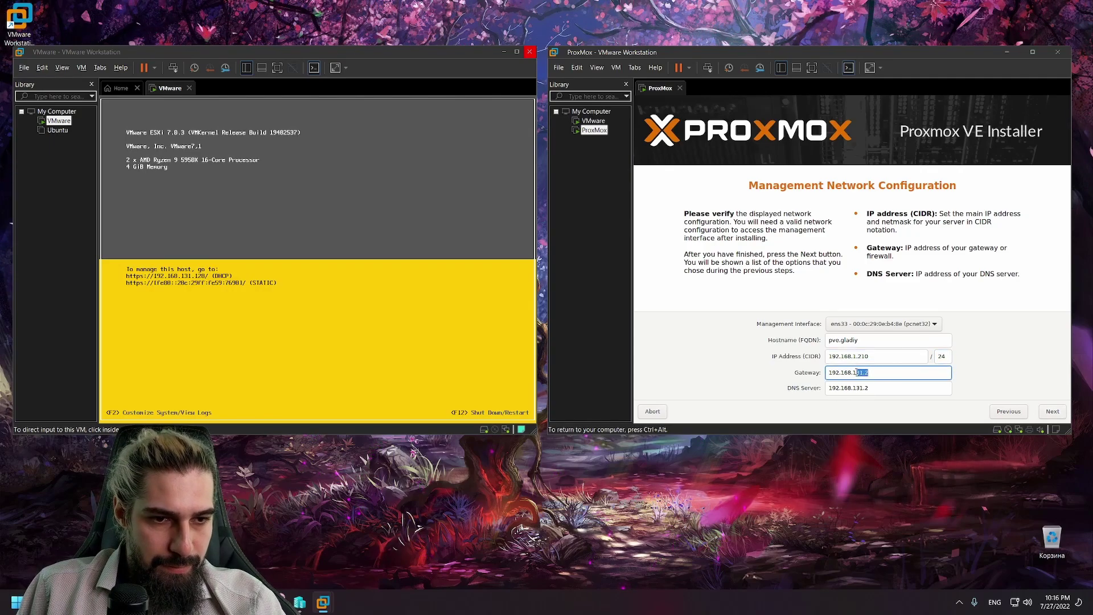
type("1")
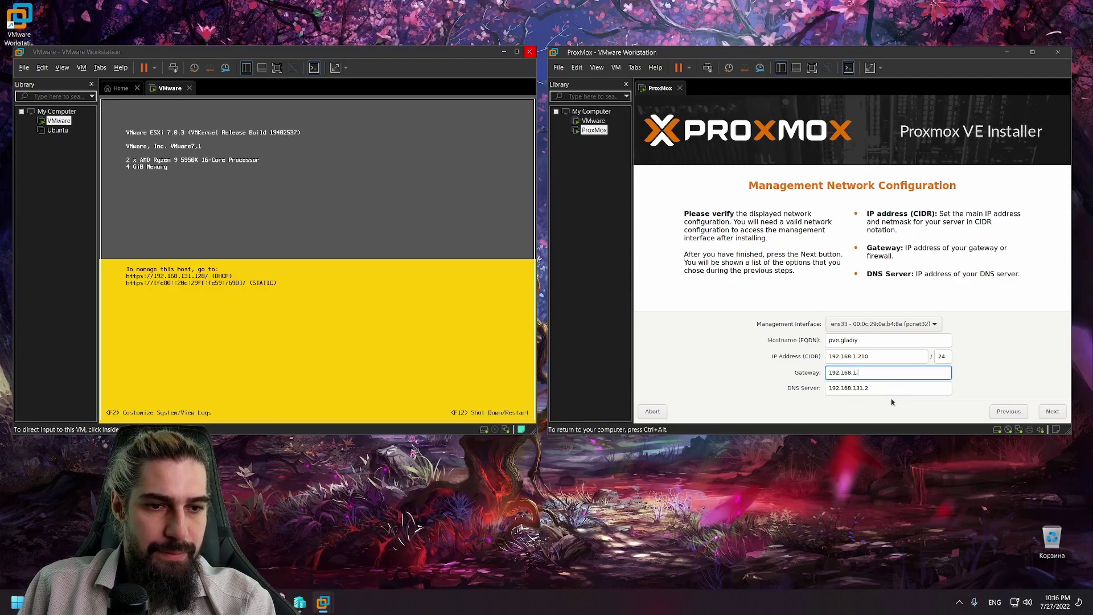
type(".1")
key("Tab")
key("End")
key("BackSpace")
key("BackSpace")
key("BackSpace")
key("BackSpace")
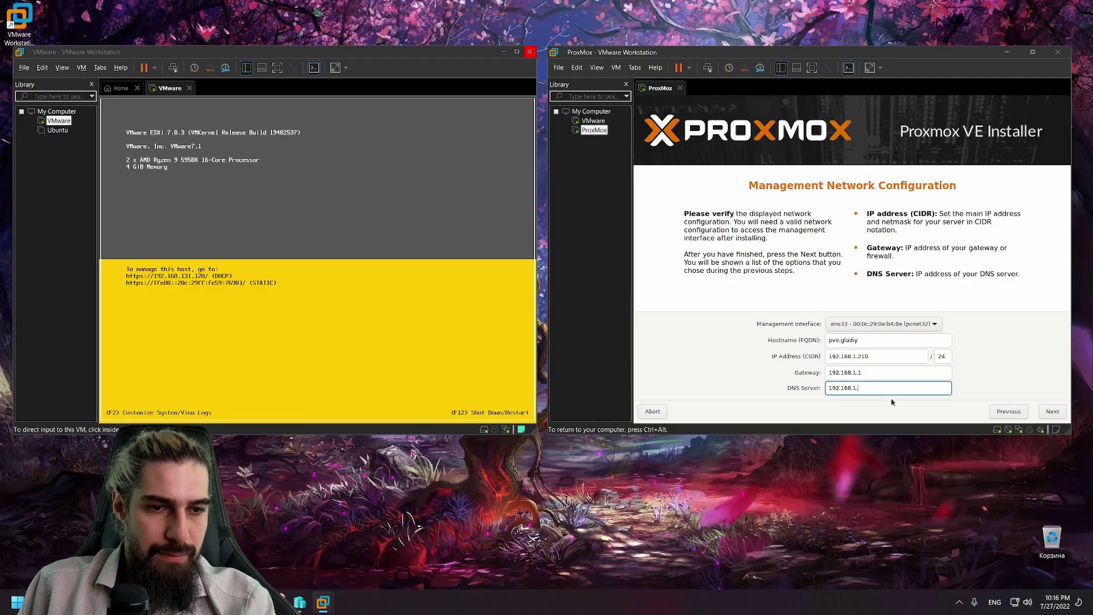
type(".")
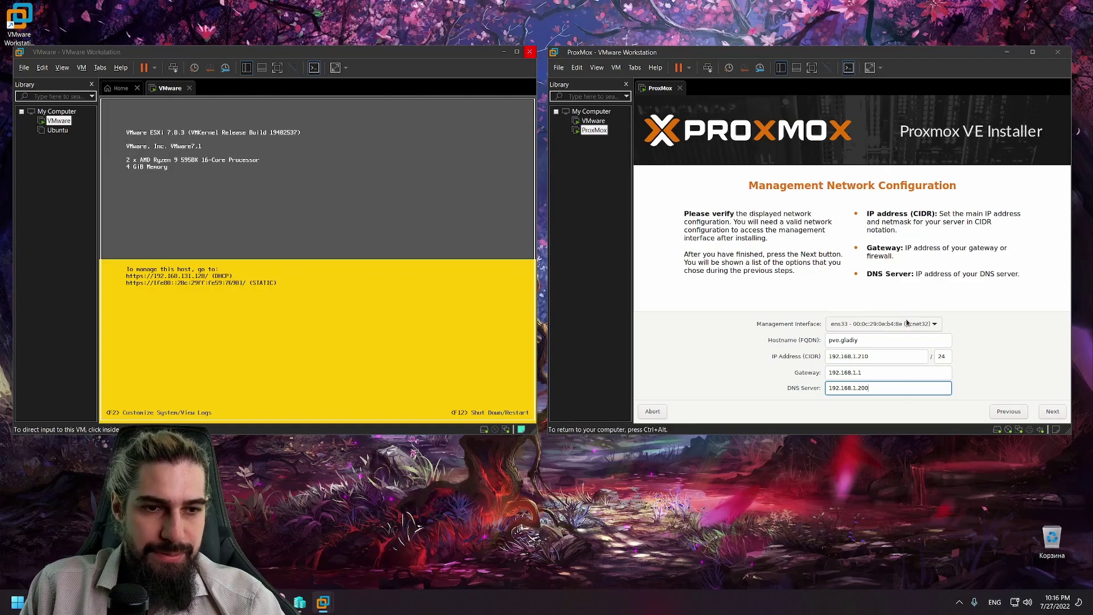
left_click(928, 327)
left_click(928, 331)
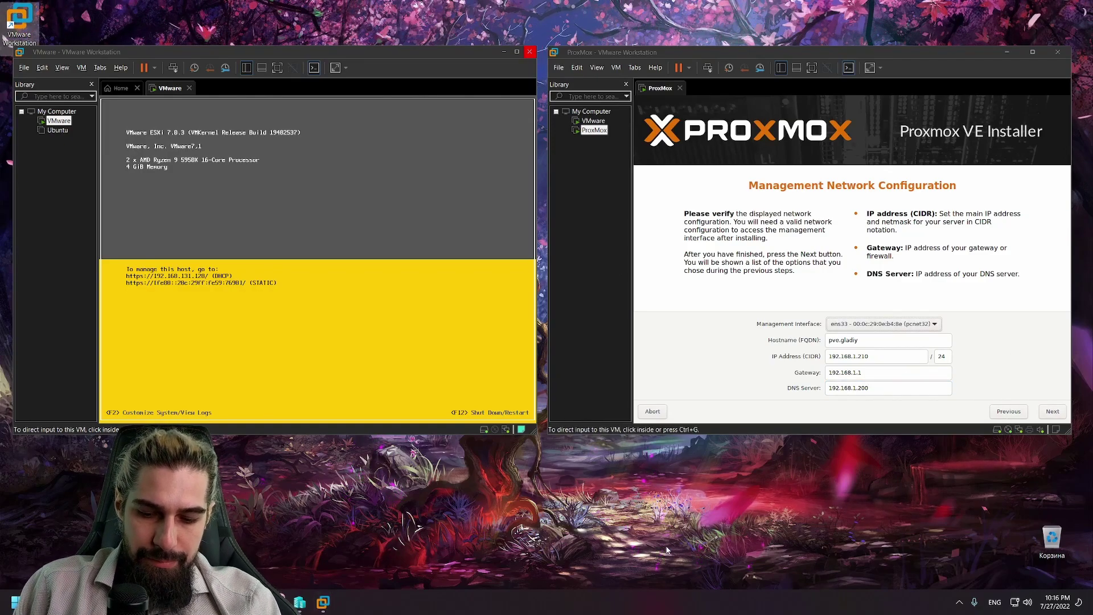
Step: Open a Windows Command Prompt through the Run box
key("super+r")
type("nm")
key("Escape")
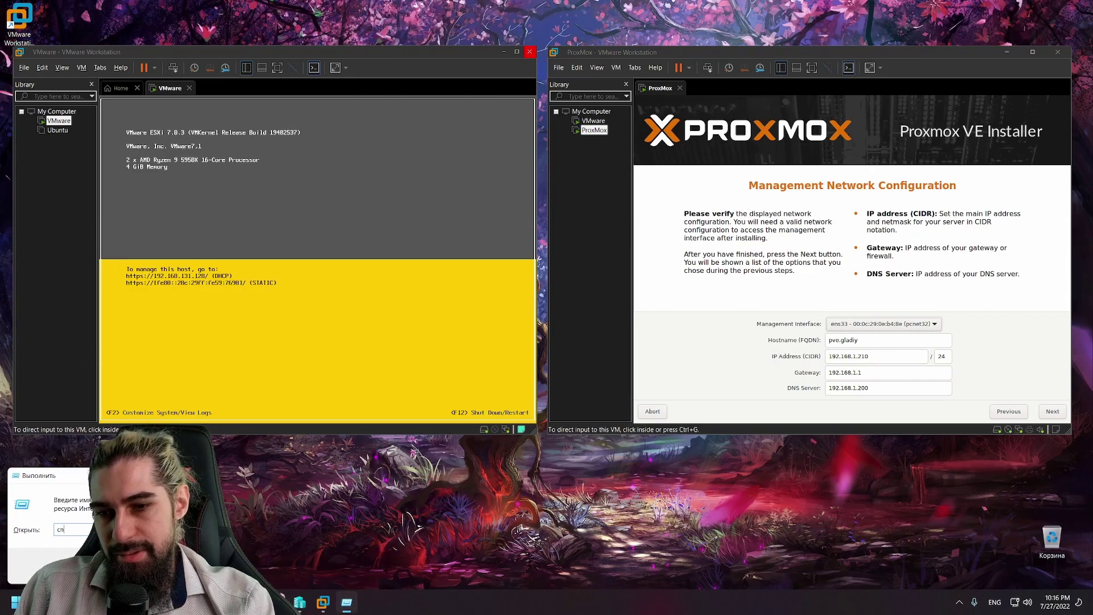
key("Escape")
key("super+r")
key("Return")
Step: Ping 192.168.1.210 to confirm it is unused, then advance the Proxmox installer to Summary
type("ping 1")
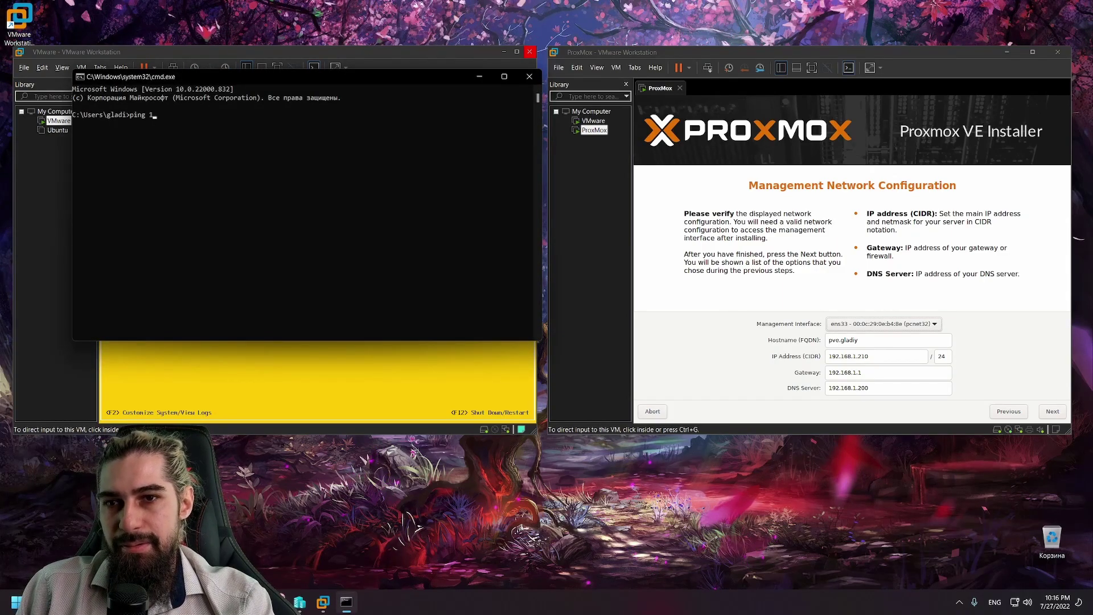
type("92.168.1.20")
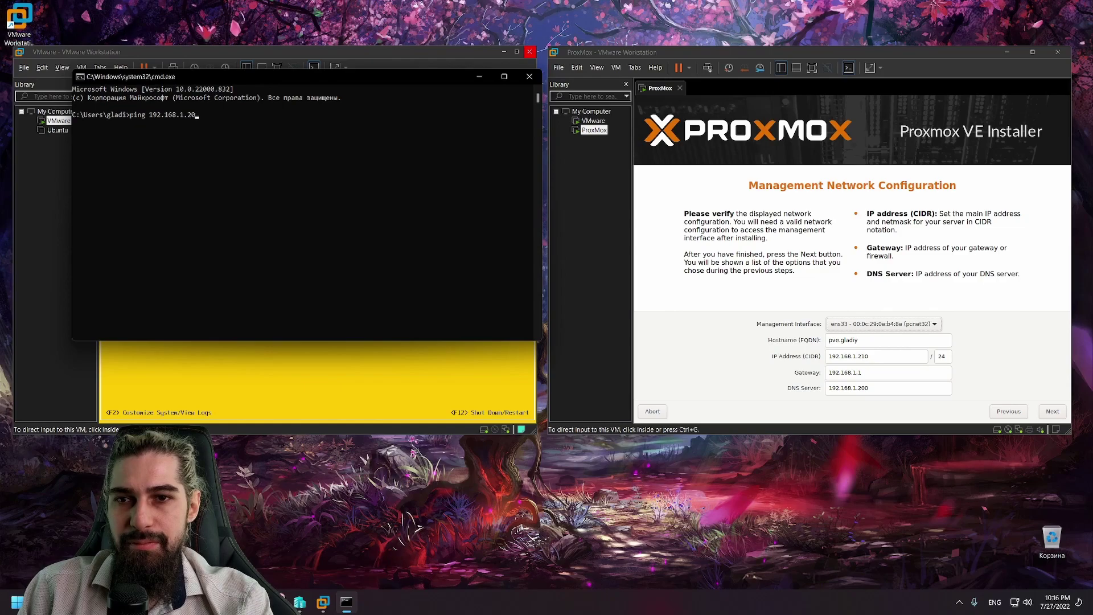
type("1")
key("BackSpace")
key("BackSpace")
type("10")
key("Return")
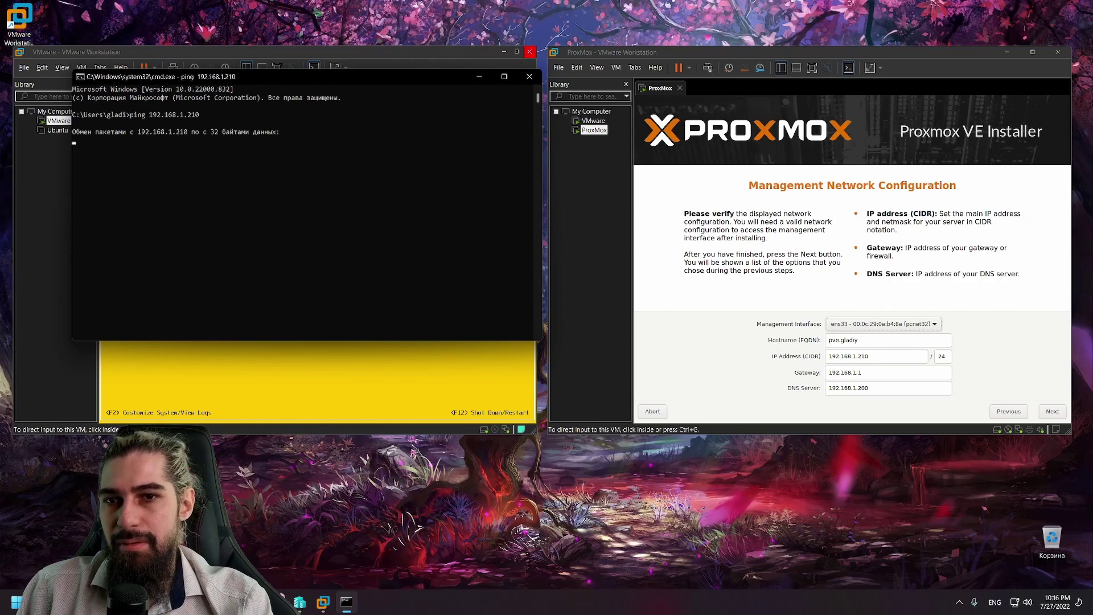
key("ctrl+c")
left_click(937, 387)
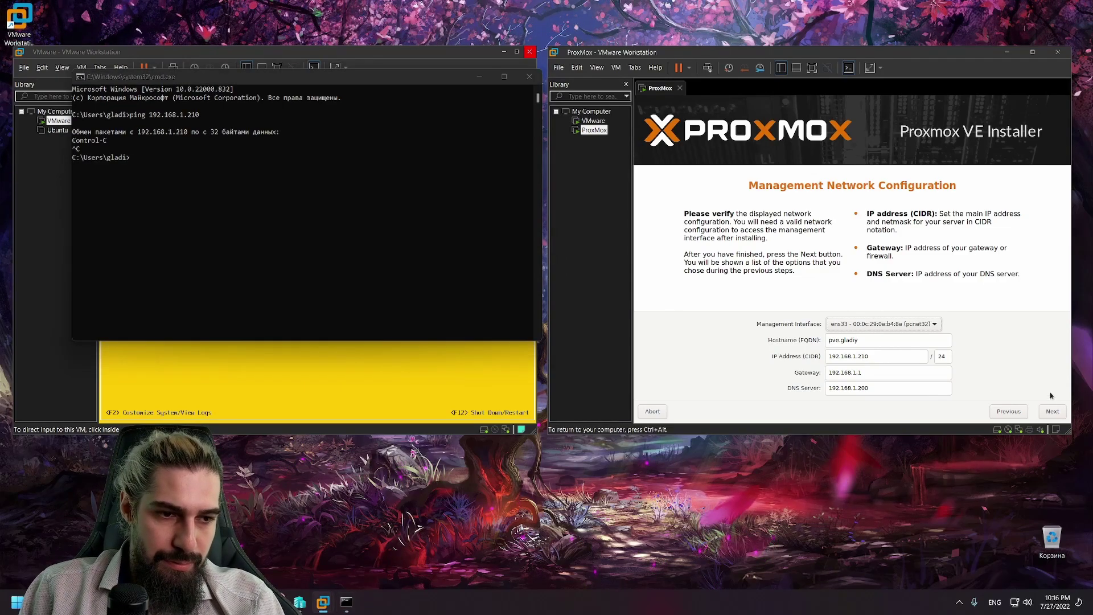
left_click(1052, 411)
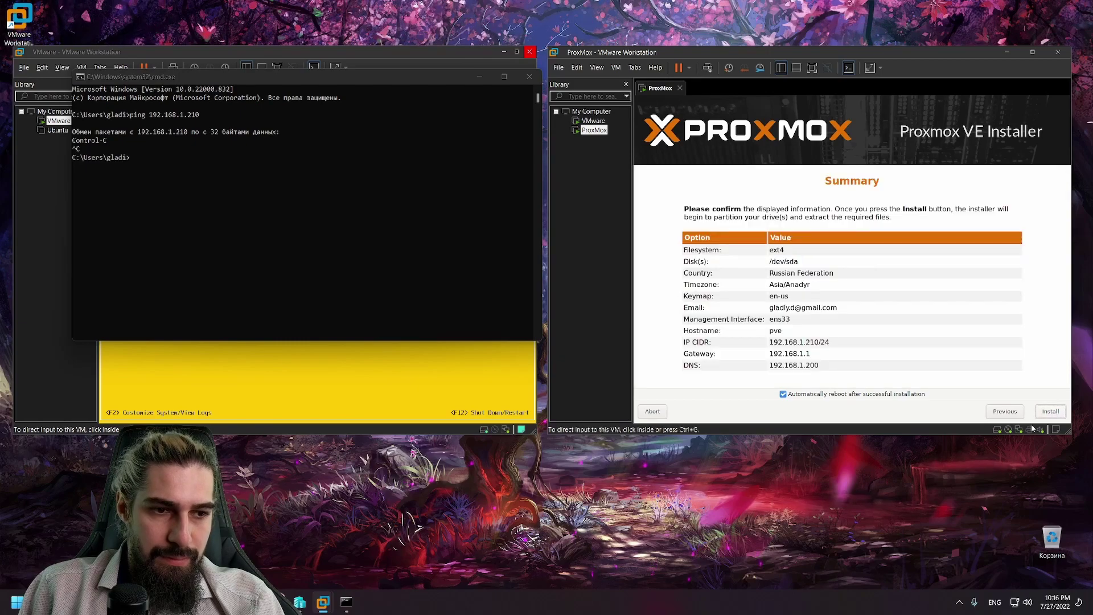
Step: Start the Proxmox installation, then ping 192.168.1.220 and 192.168.1.203 to check them
left_click(1052, 411)
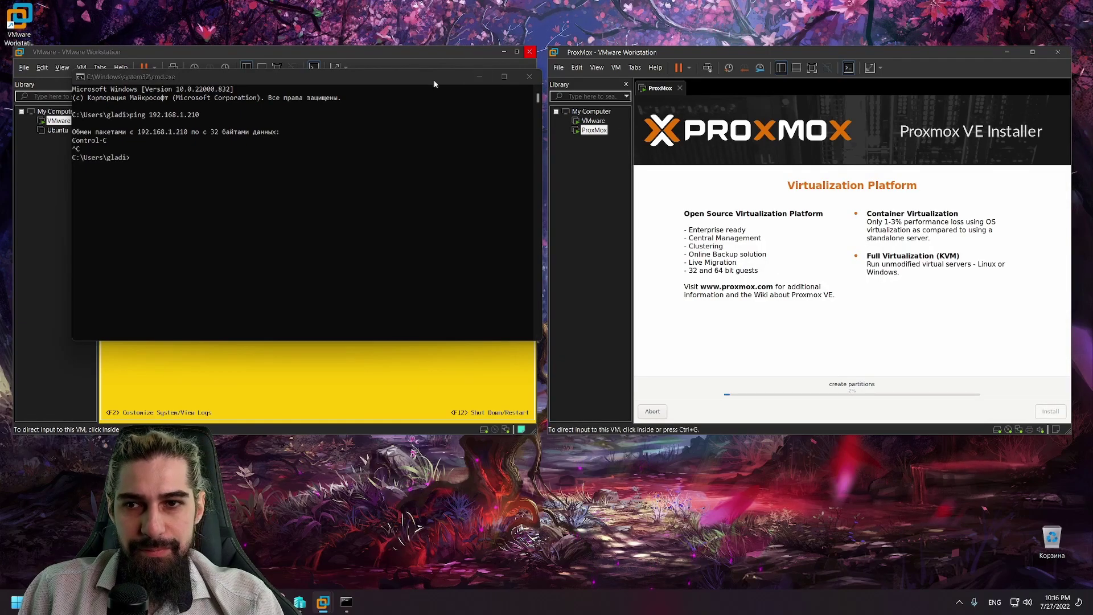
left_click(344, 181)
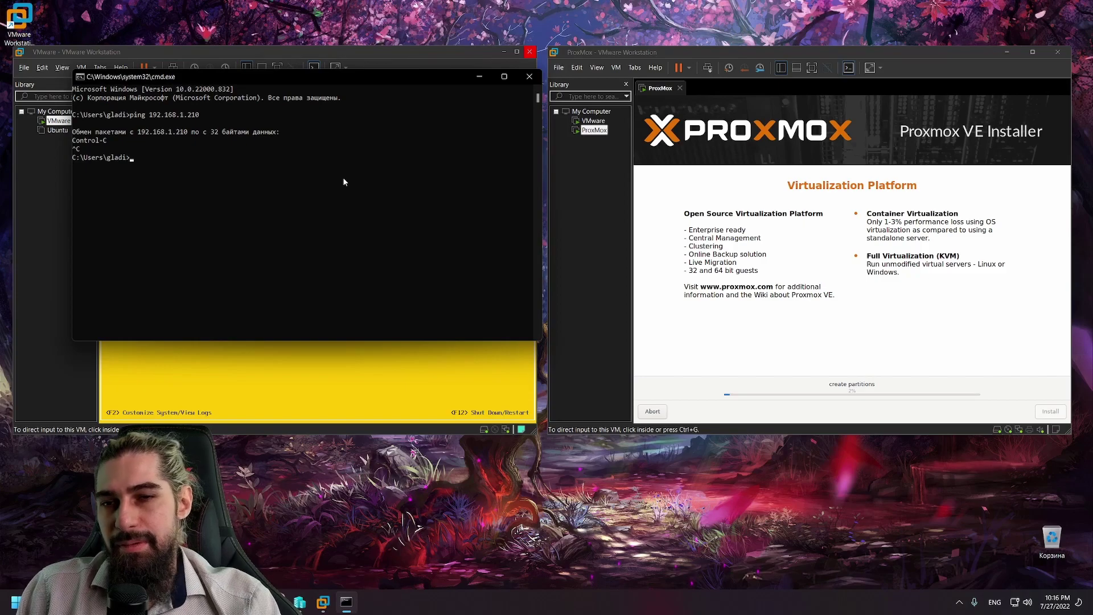
key("Up")
key("BackSpace")
key("BackSpace")
type("20")
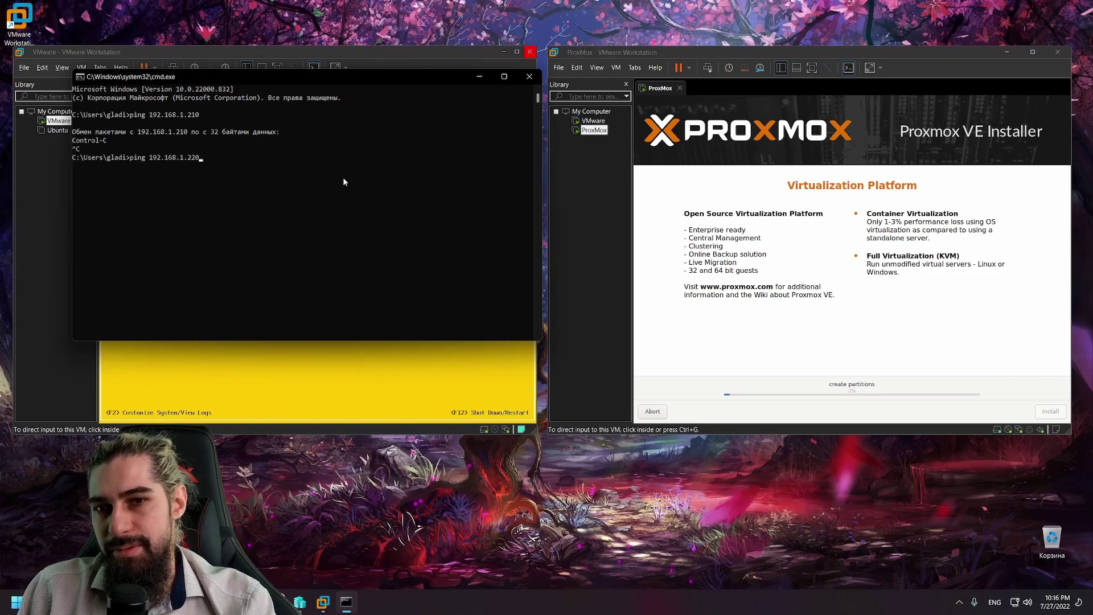
key("Return")
key("ctrl+c")
key("Up")
key("BackSpace")
key("BackSpace")
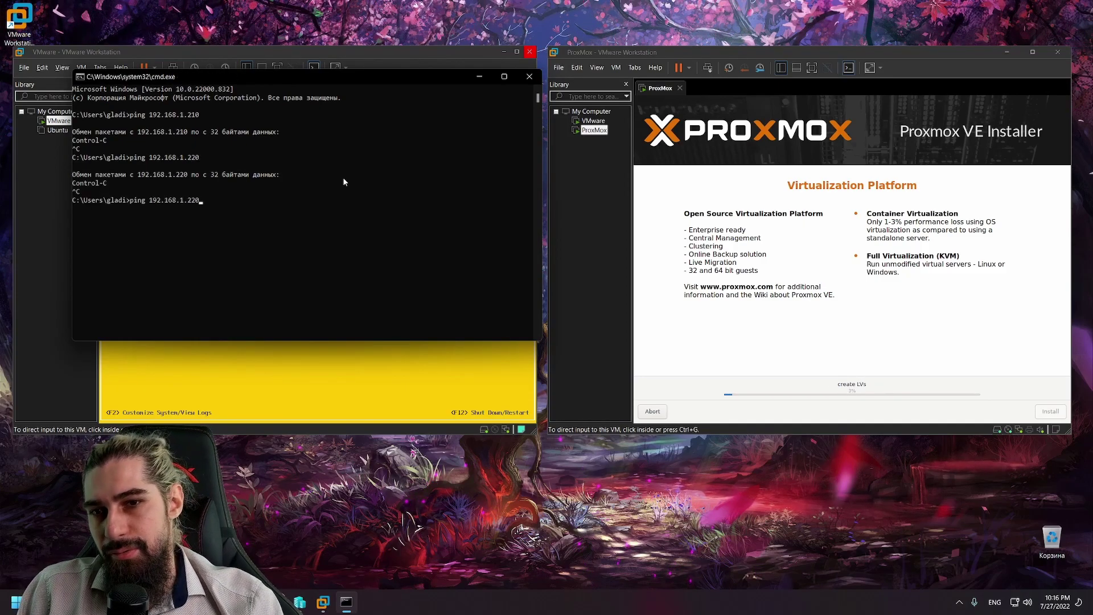
type("0")
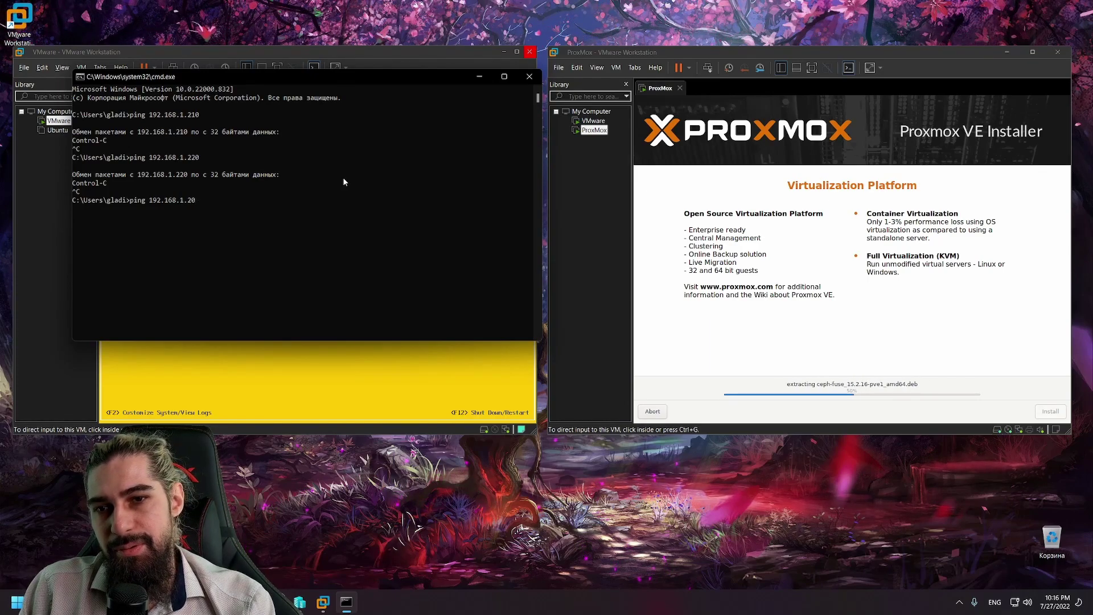
type("3")
key("Return")
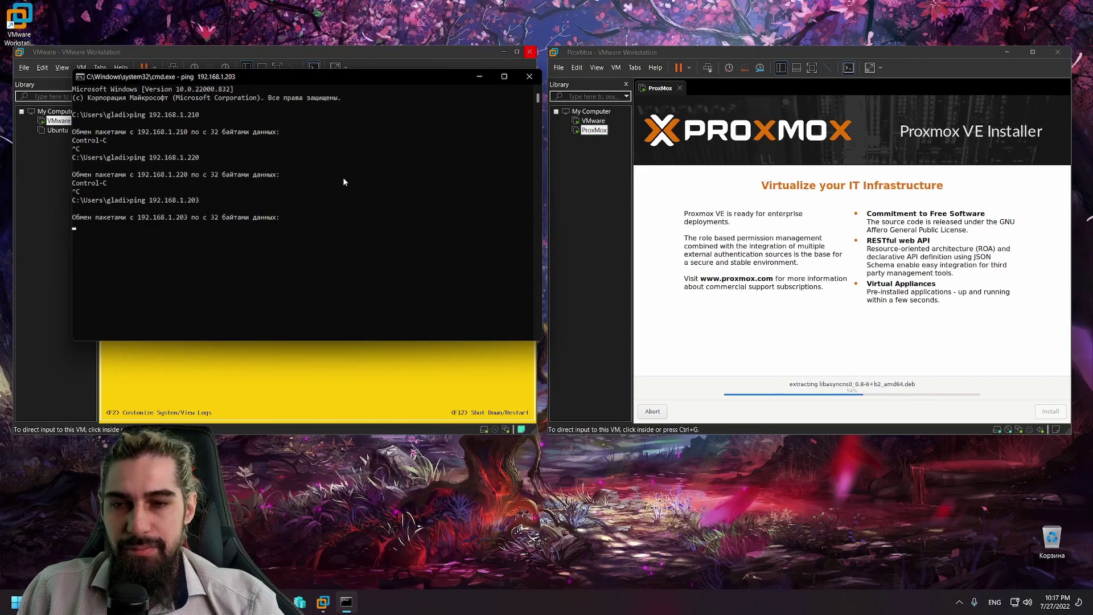
key("ctrl+c")
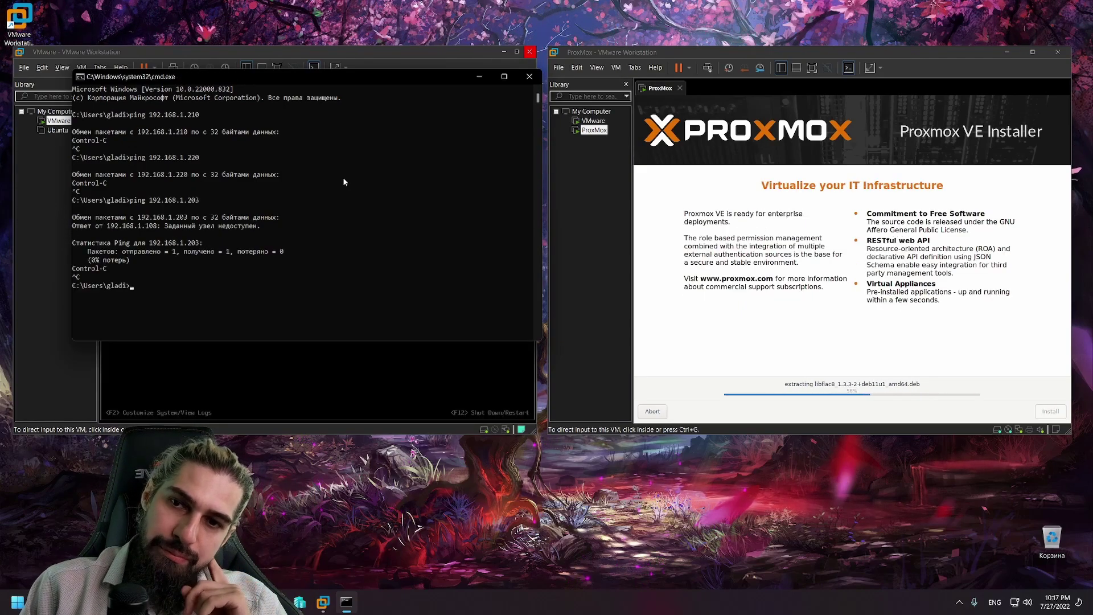
Step: Edit the recalled ping address, minimize the command prompt, and focus the ESXi console
key("Up")
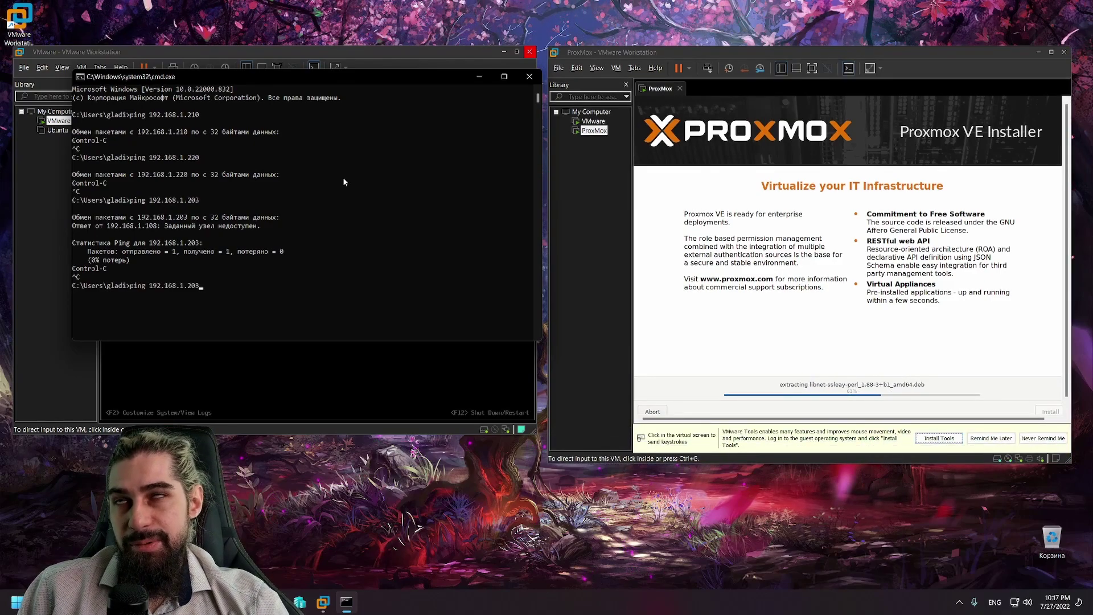
key("BackSpace")
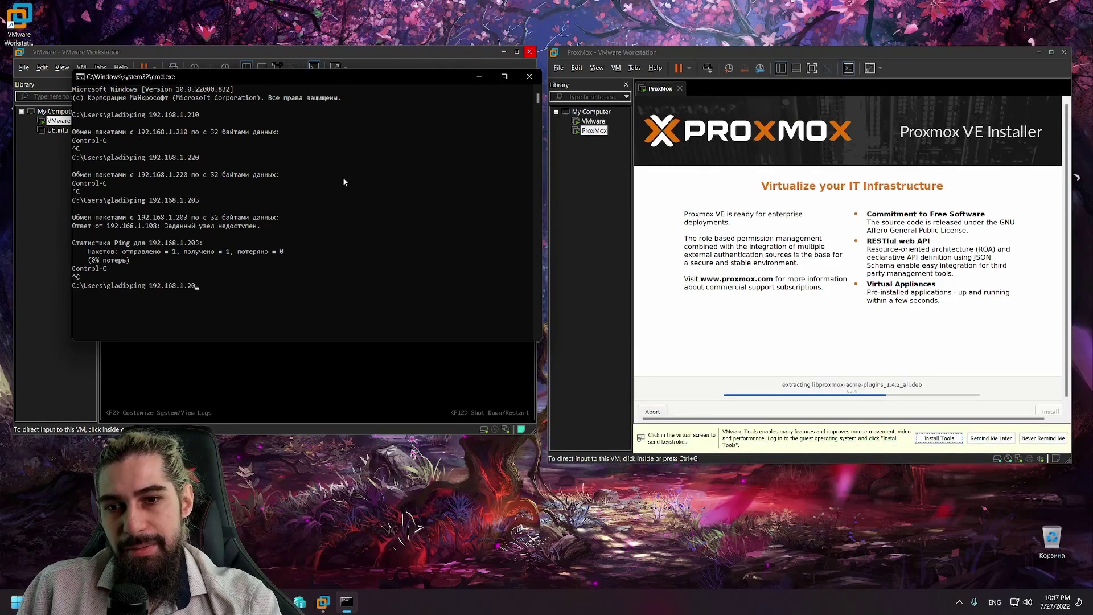
type("3")
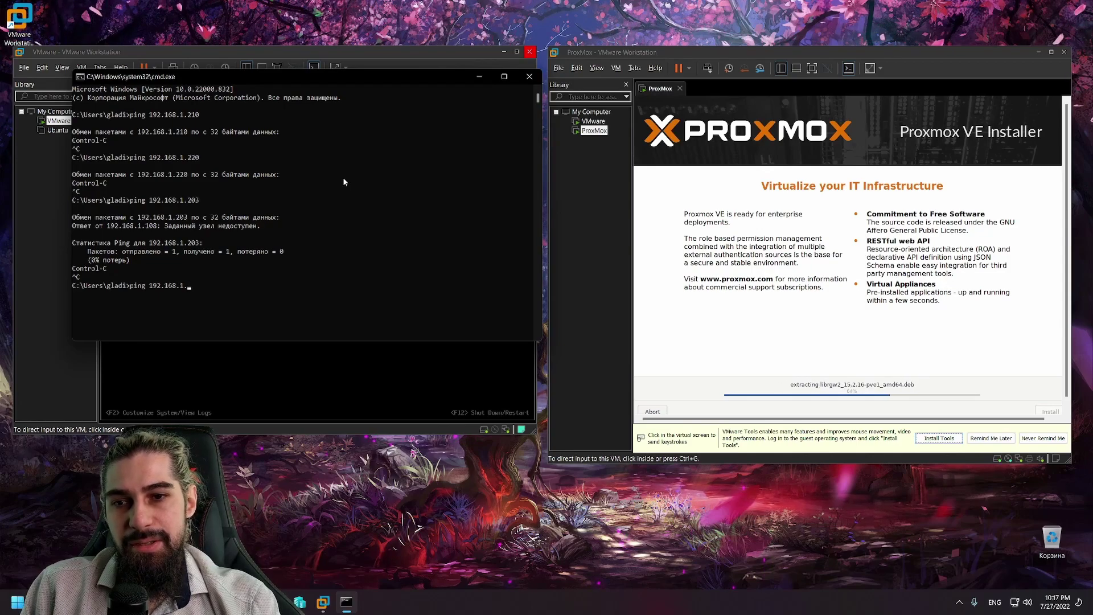
key("BackSpace")
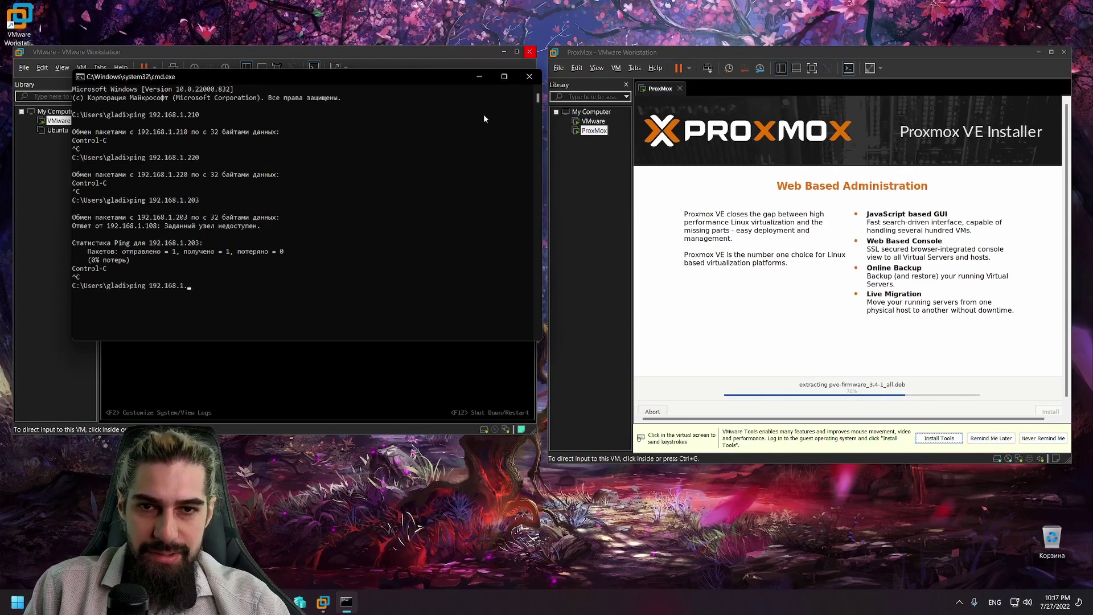
left_click(481, 77)
left_click(304, 260)
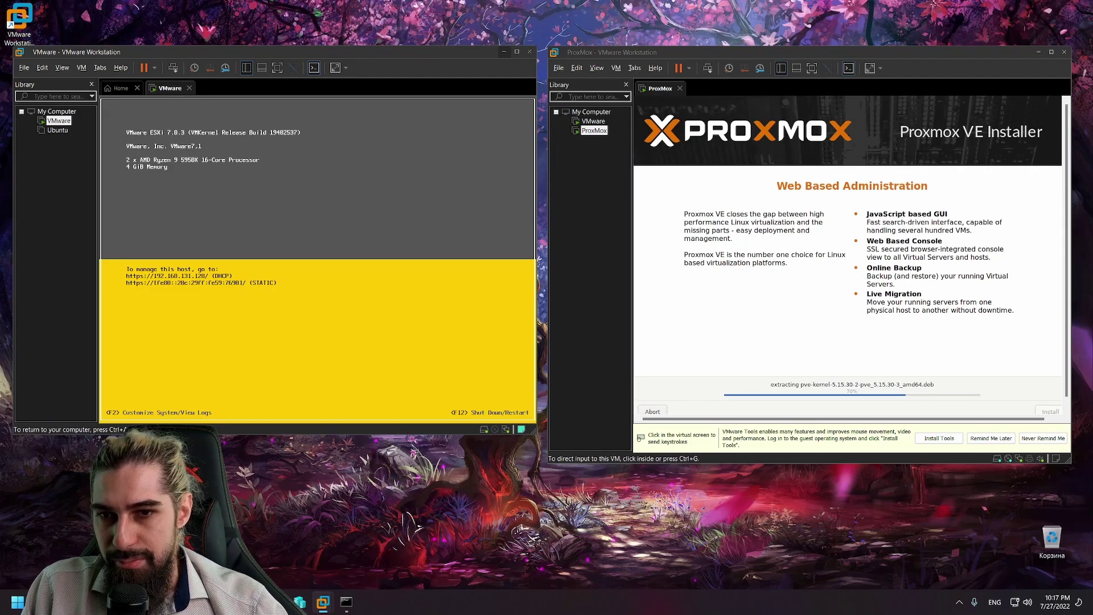
Step: Log in to the ESXi console as root and open Configure Management Network to IPv4 Configuration
key("F2")
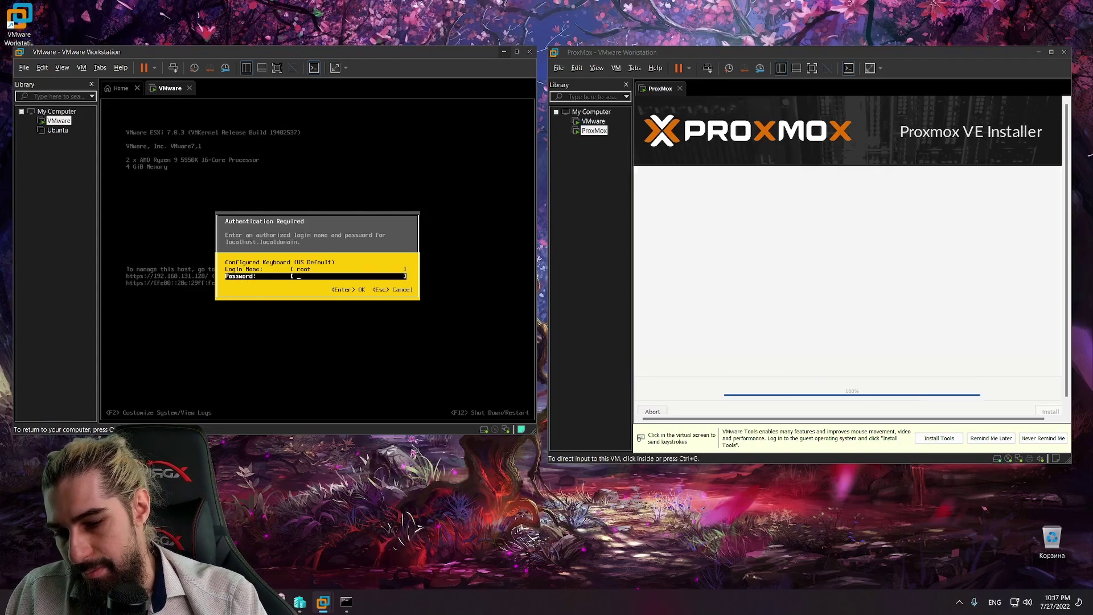
type("******")
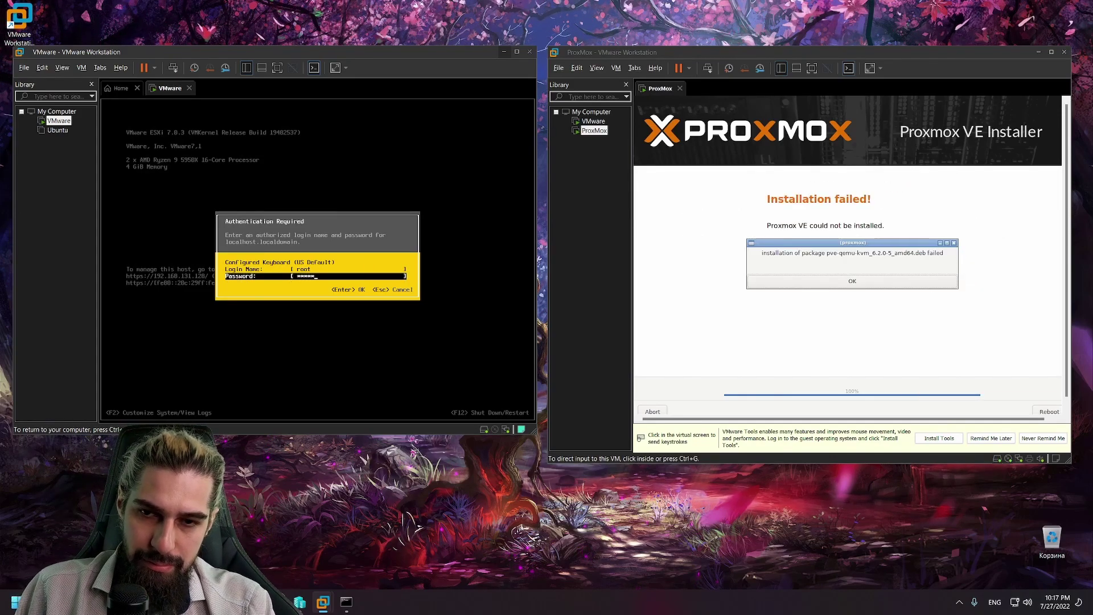
type("*******")
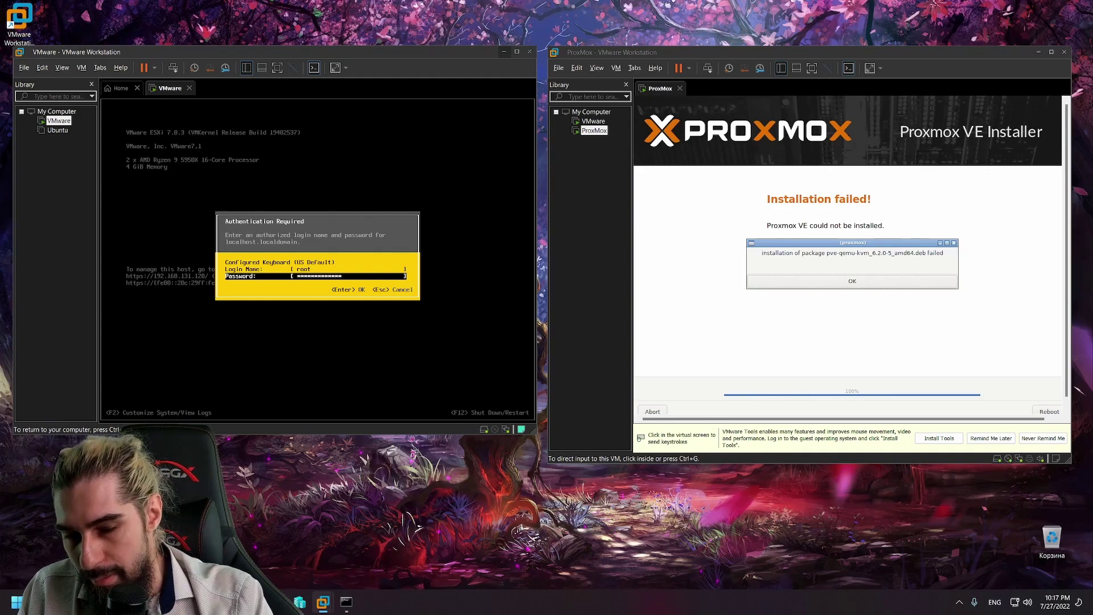
key("Return")
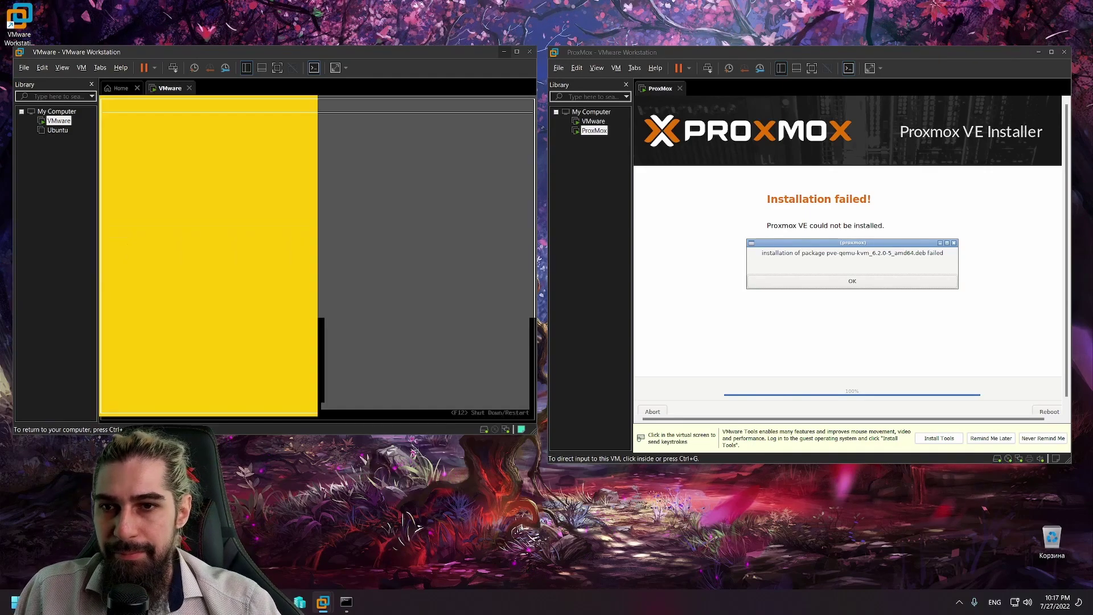
key("Down")
key("Down")
key("Down")
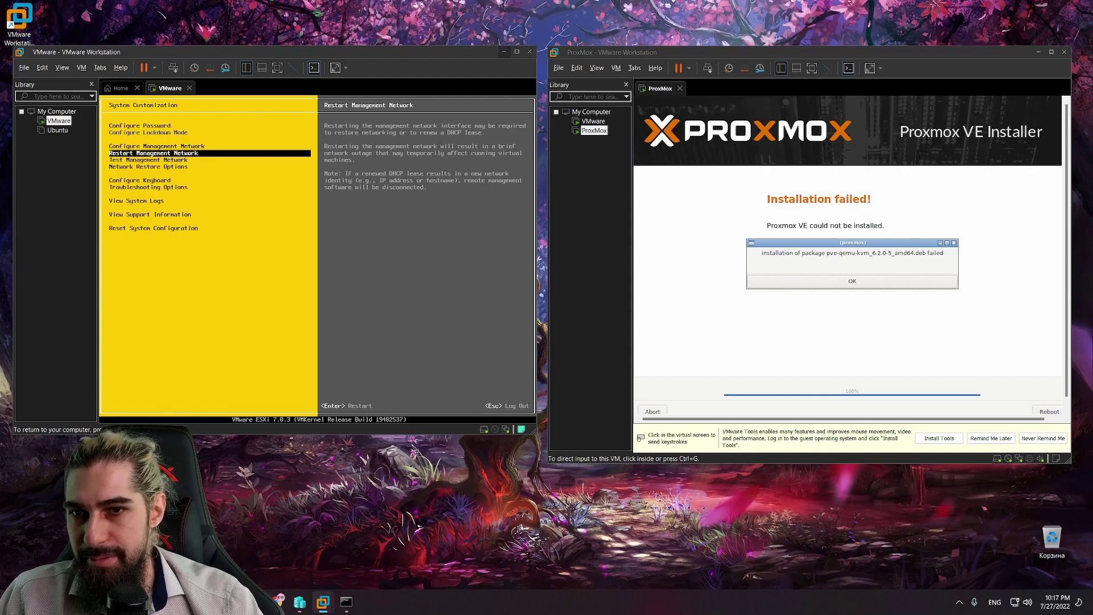
key("Down")
key("Down")
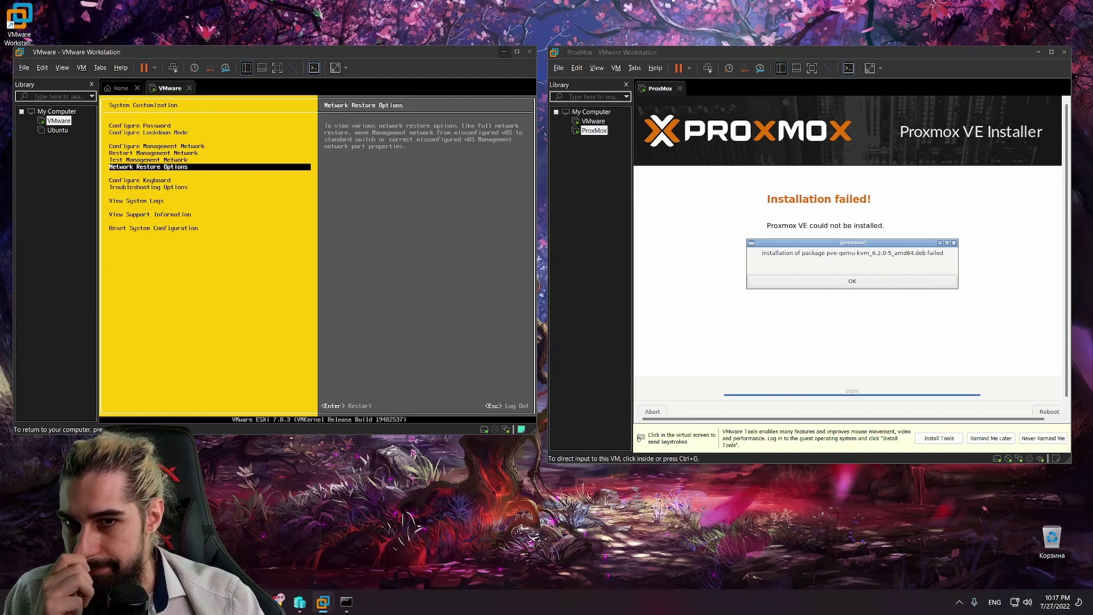
key("Up")
key("Up")
key("Up")
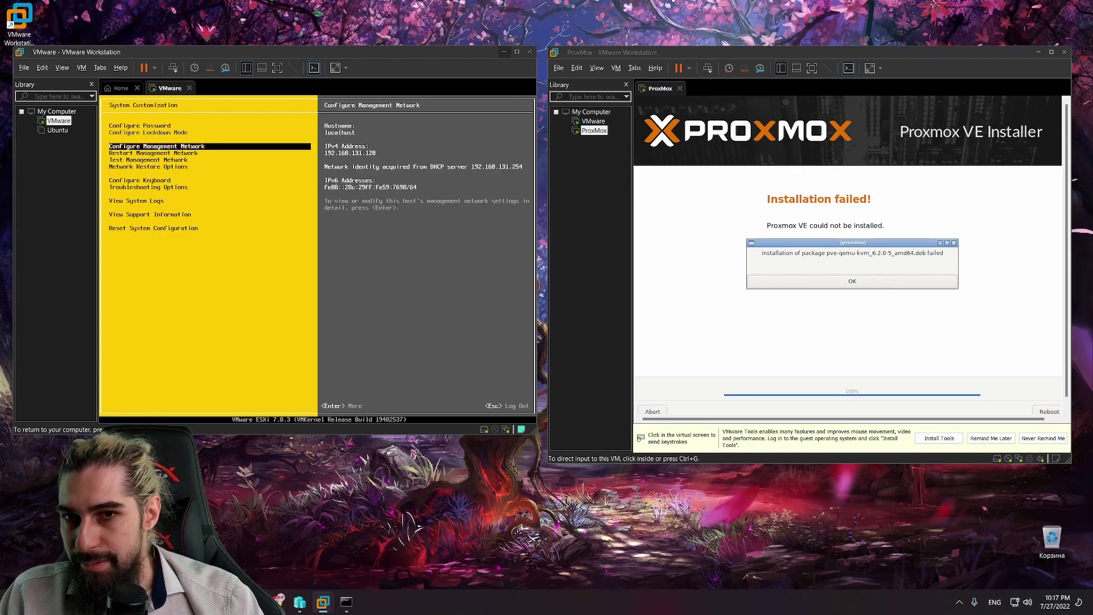
key("Return")
key("Down")
key("Down")
Step: Open ESXi's IPv4 Configuration and choose the static IPv4 address option
key("Return")
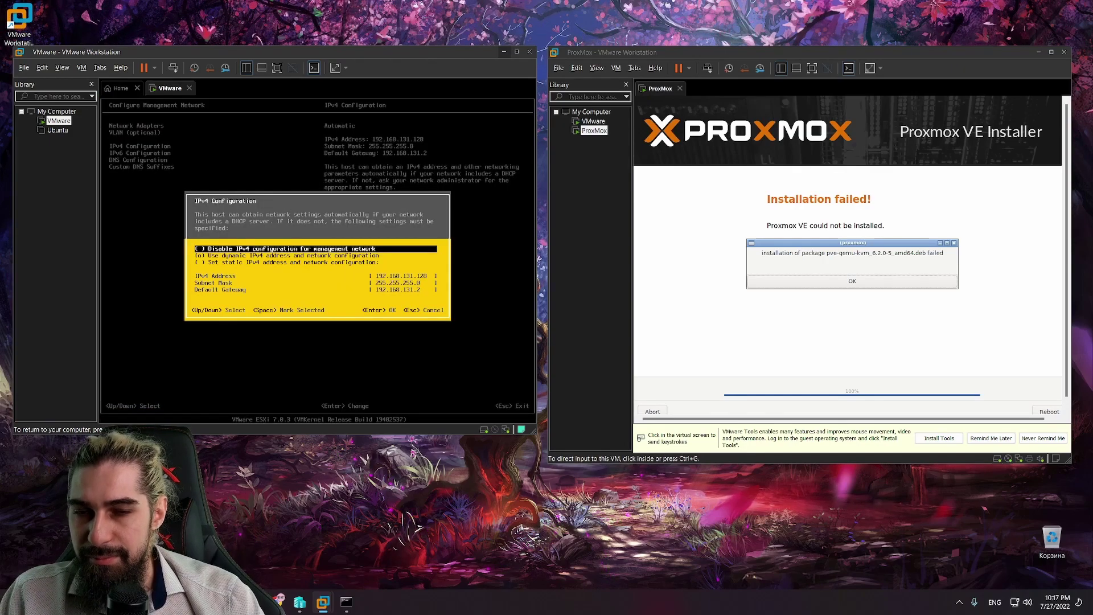
key("Down")
key("Down")
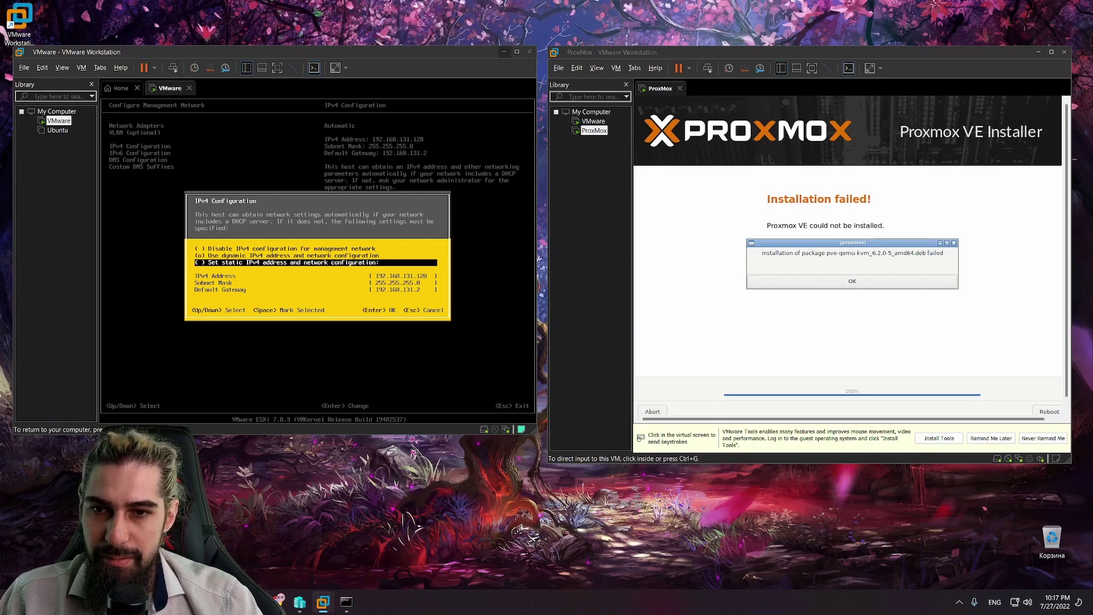
key("Escape")
key("Up")
key("Down")
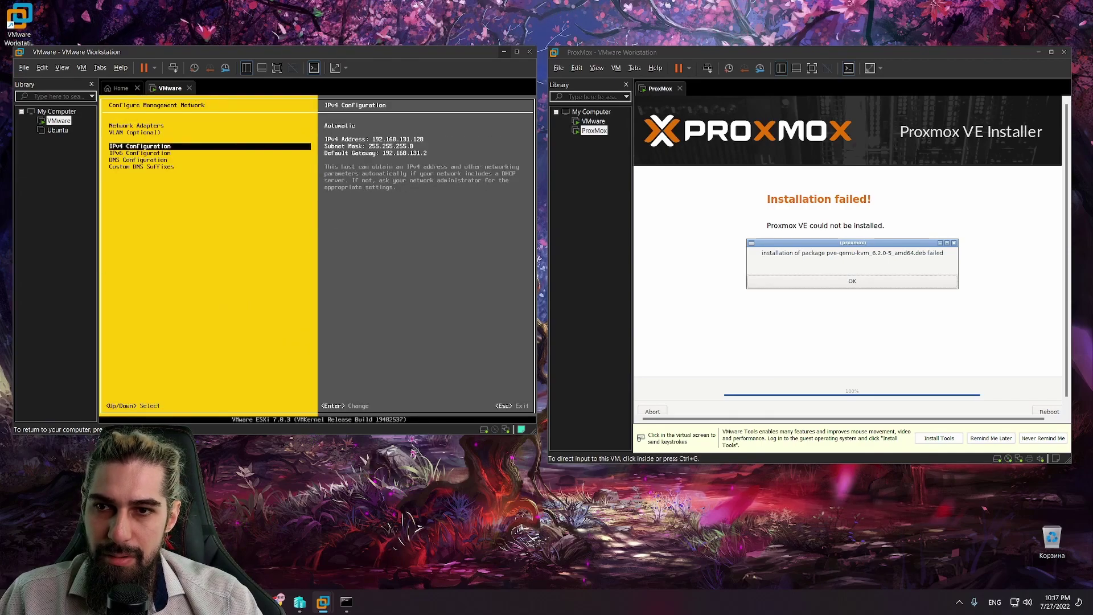
key("Return")
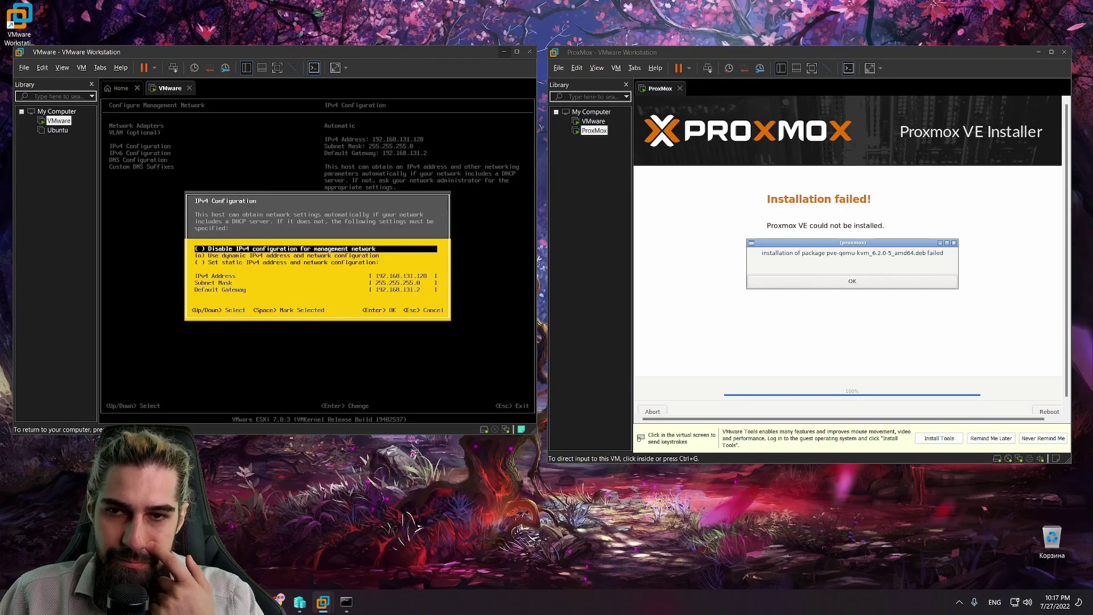
key("Down")
key("Down")
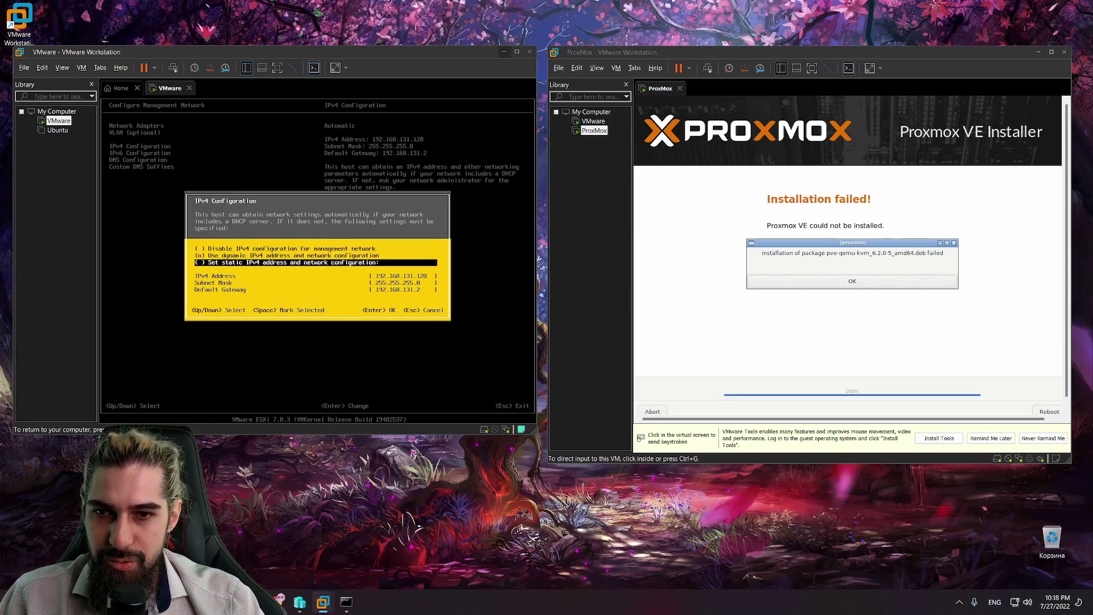
key("Up")
key("Up")
key("Down")
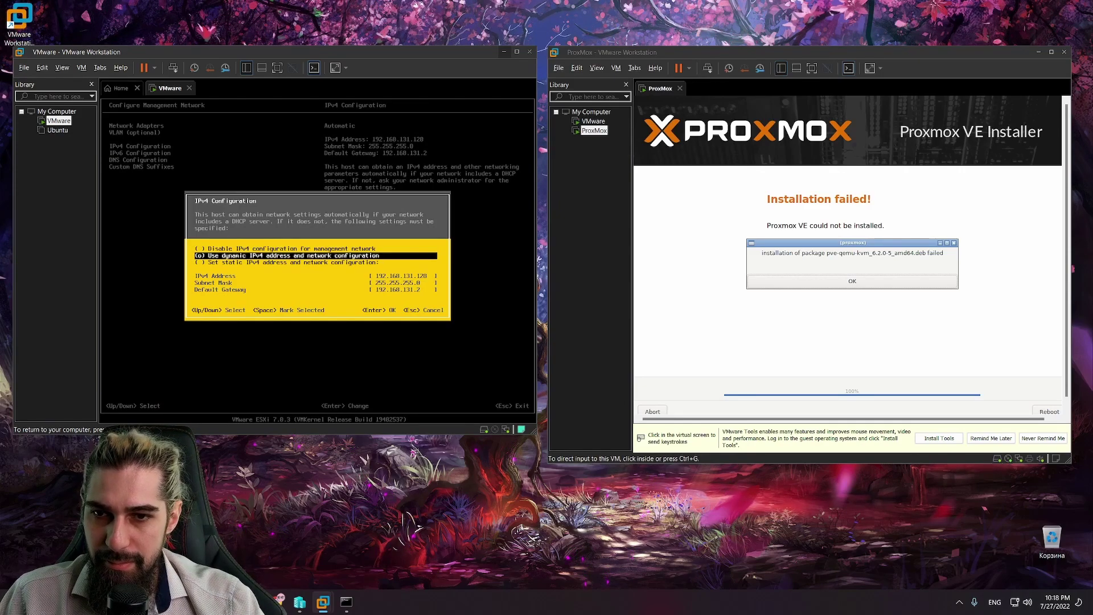
key("Down")
key("Escape")
key("Return")
key("Down")
key("Down")
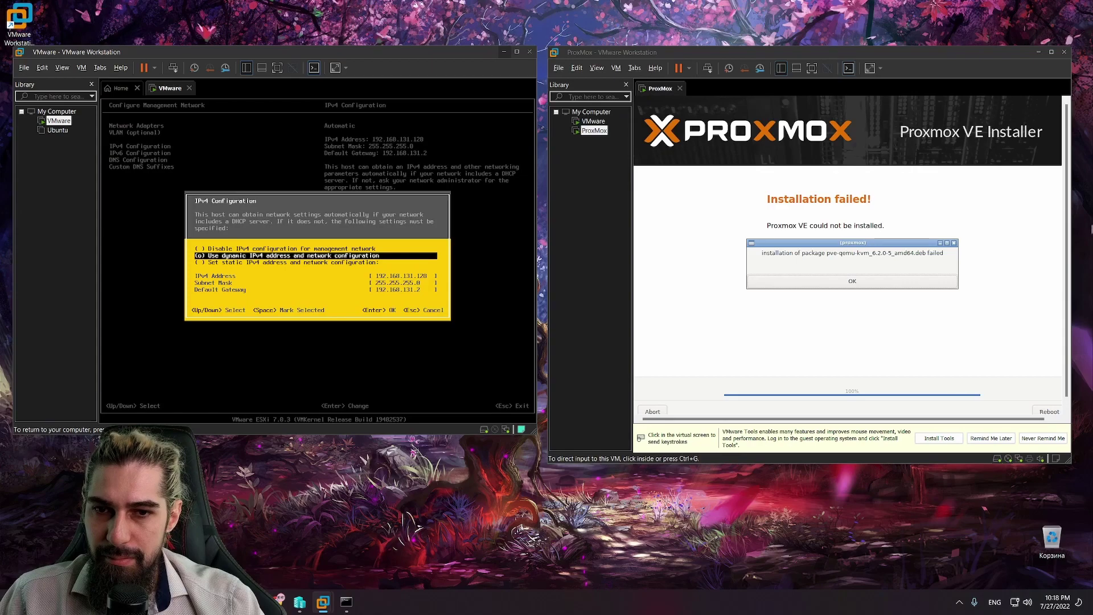
key("space")
Step: Set IPv4 address 192.168.1.203, mask 255.255.255.0, gateway 192.168.1.1, and save
key("Down")
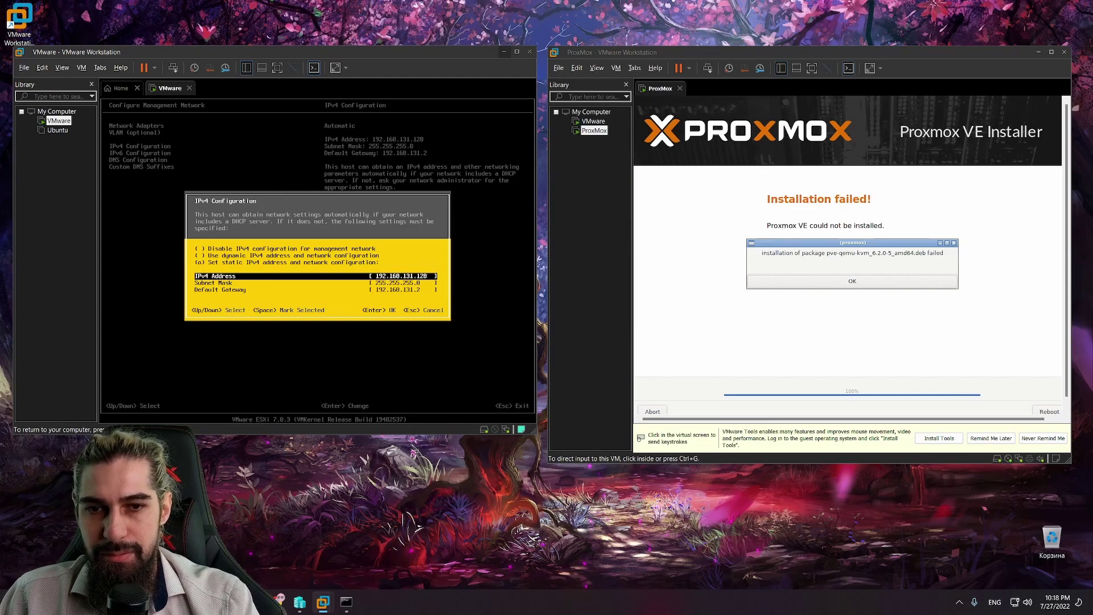
key("BackSpace")
key("BackSpace")
key("BackSpace")
key("BackSpace")
key("BackSpace")
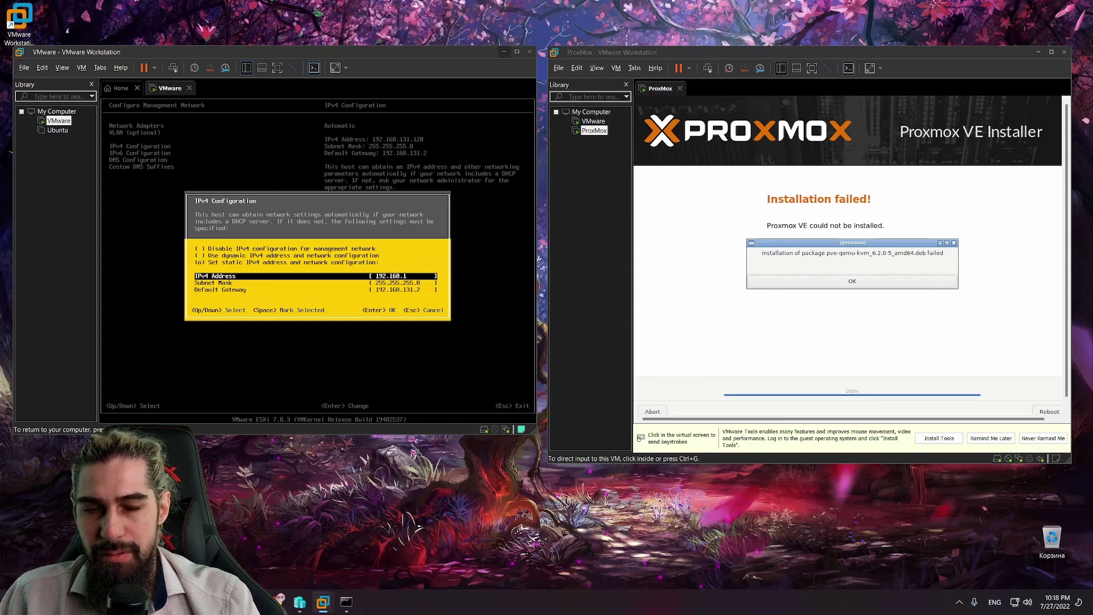
key("Return")
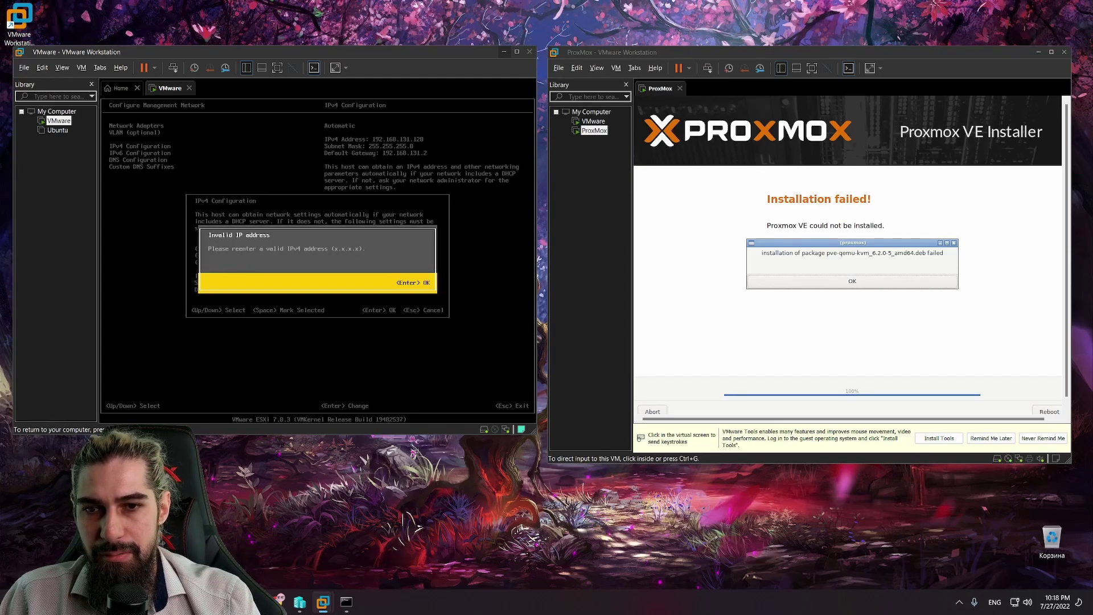
key("Return")
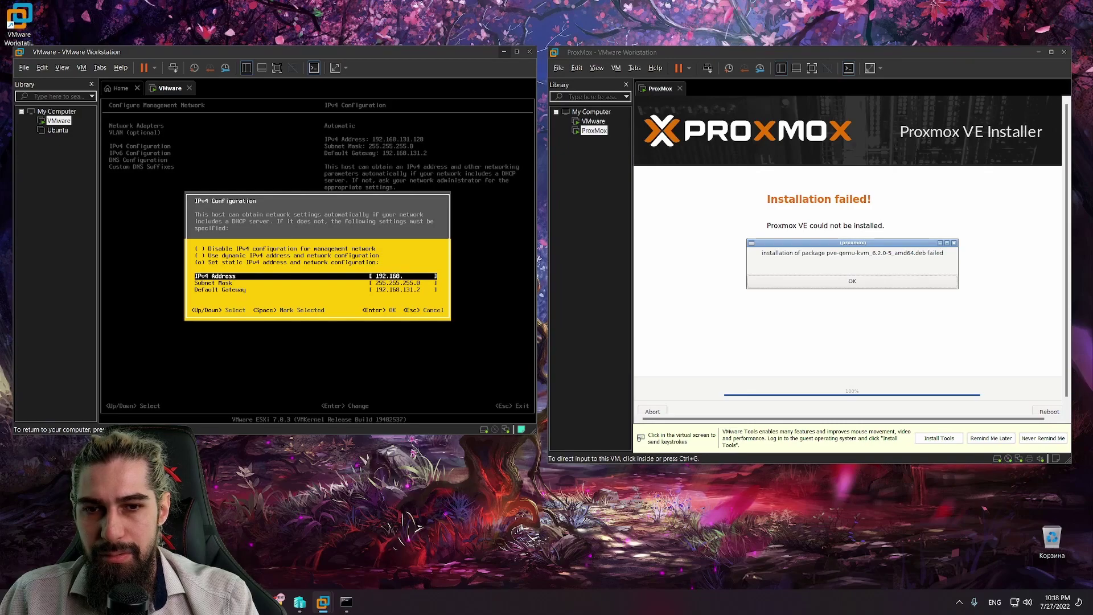
type("1.203")
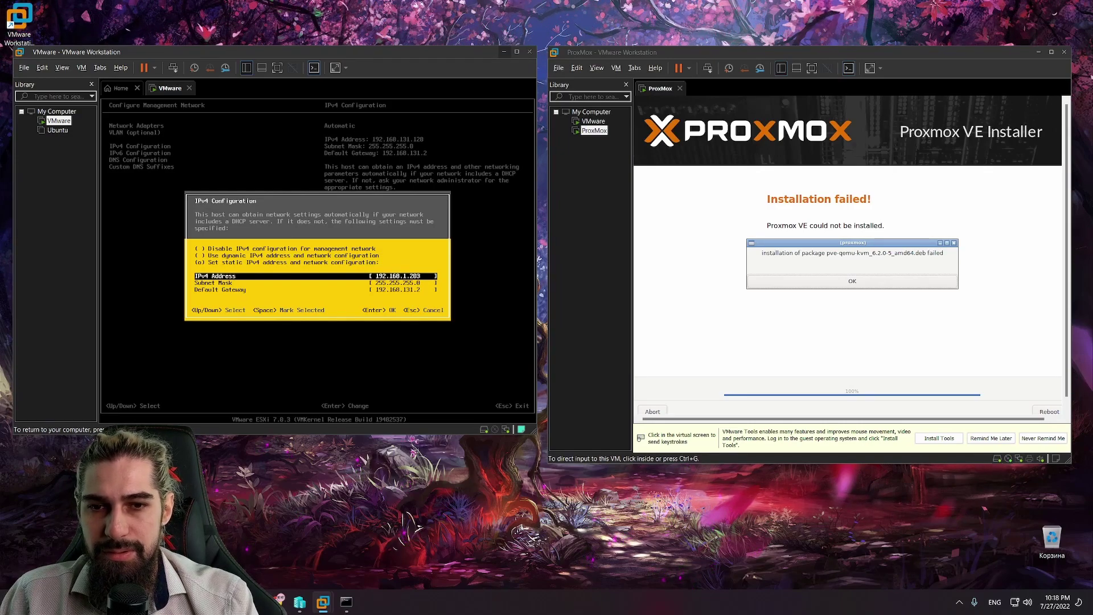
key("Down")
key("Down")
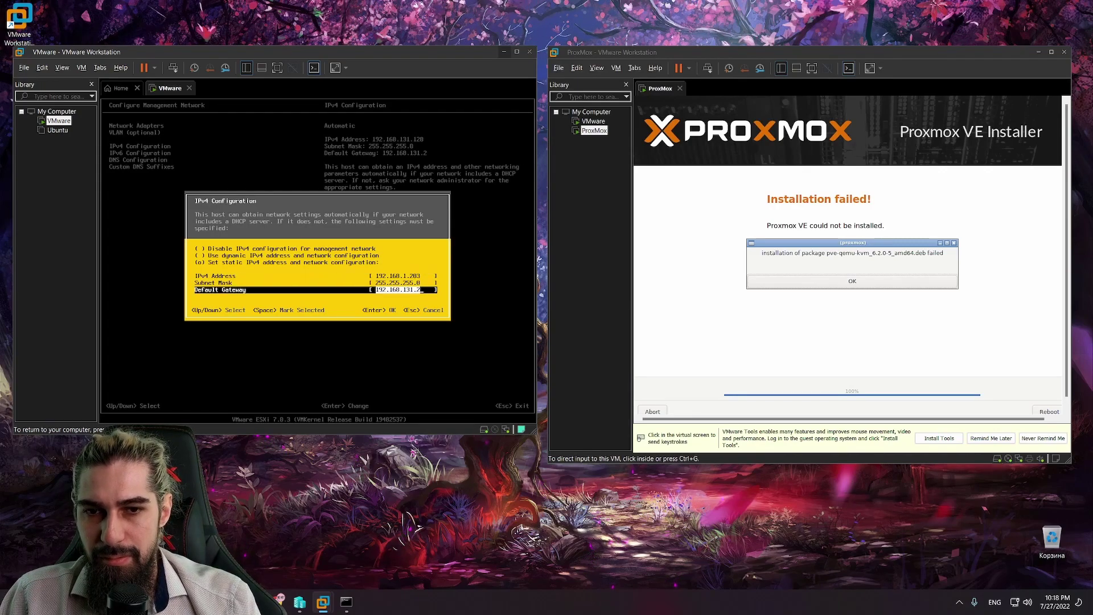
type("192.168.1.")
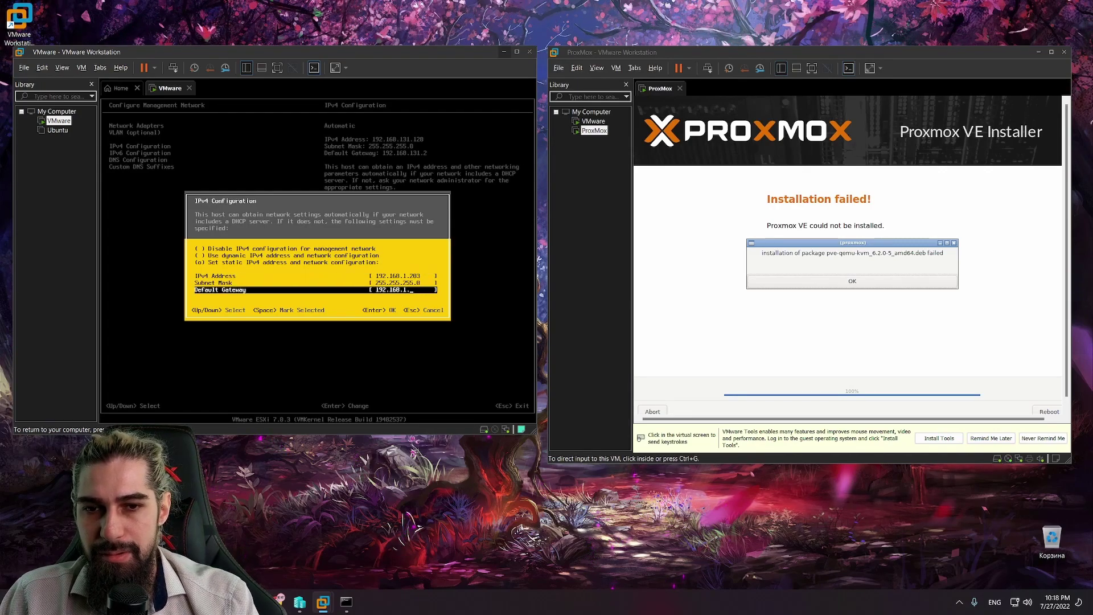
type("1")
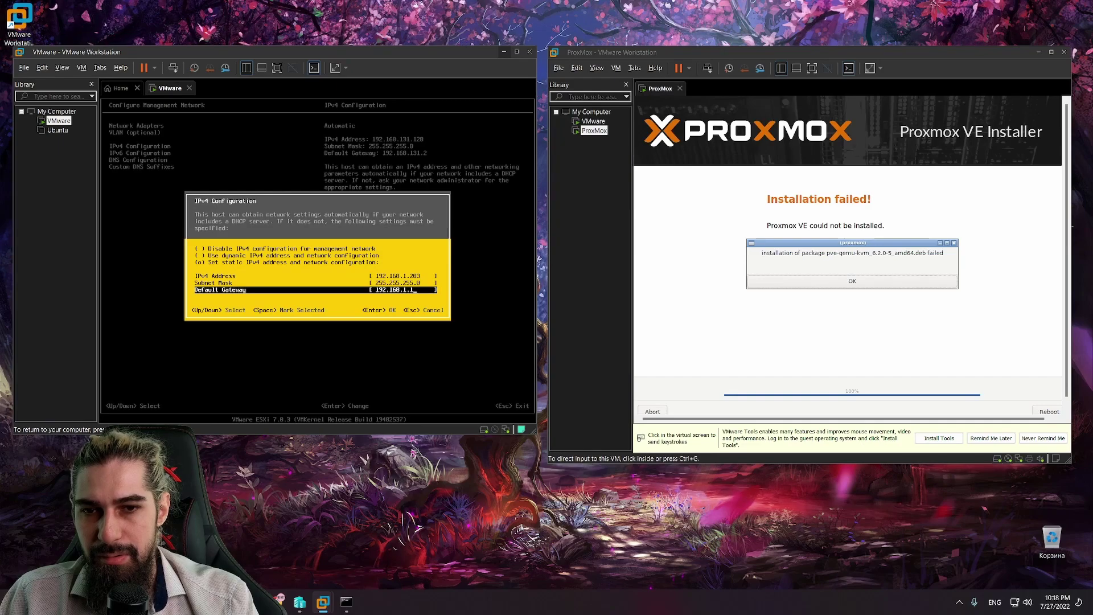
key("Return")
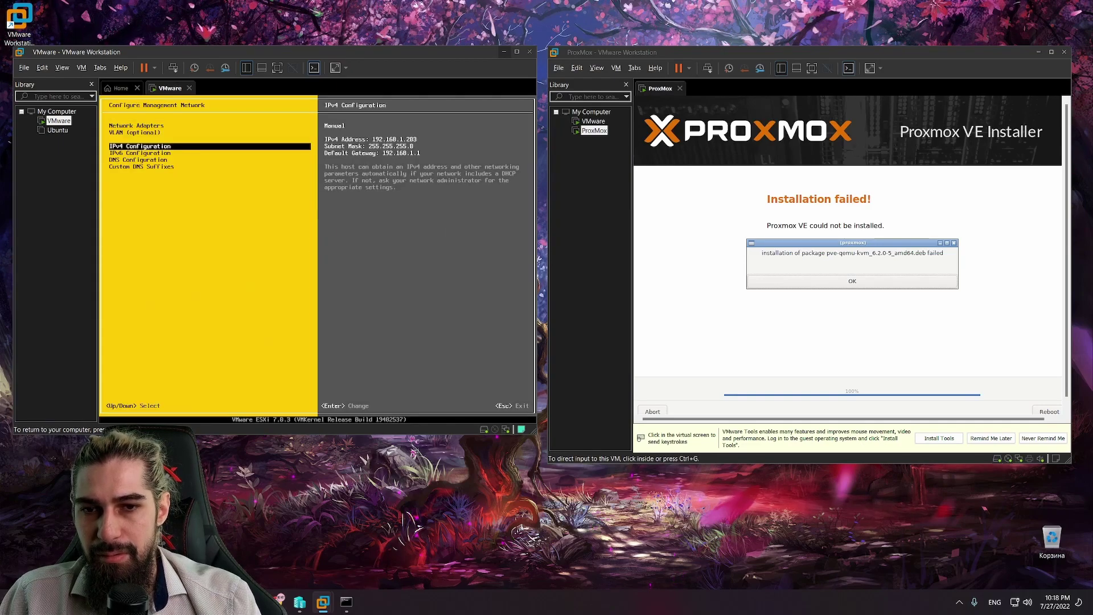
key("Down")
key("Down")
Step: Set the ESXi DNS servers to 192.168.1.200 and 192.168.1.1 with hostname vmware
key("Return")
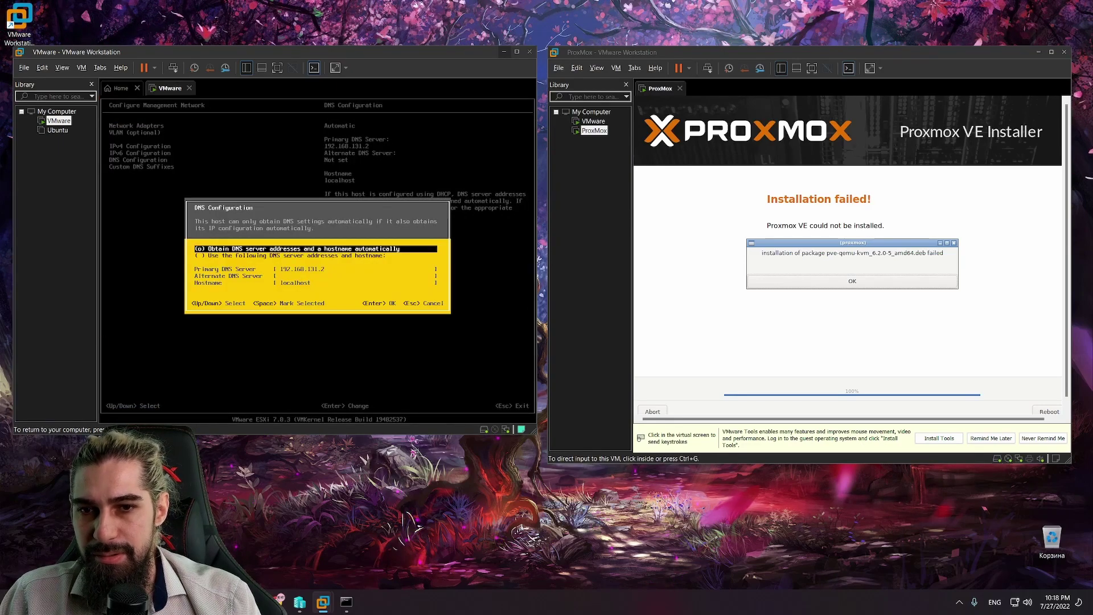
key("Down")
key("space")
key("Down")
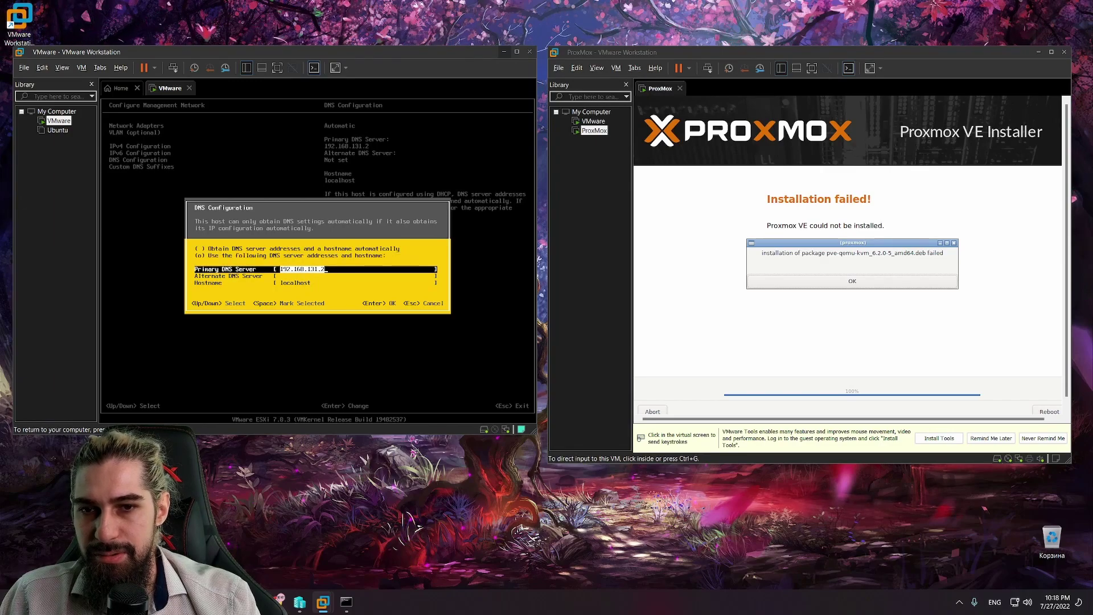
type(".2")
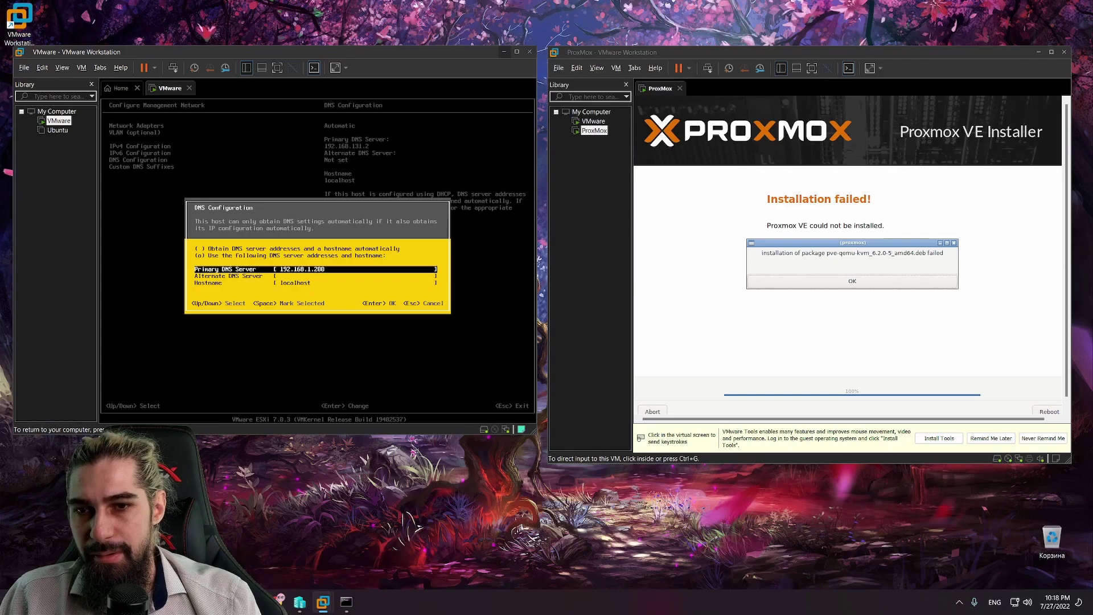
key("Down")
type("1")
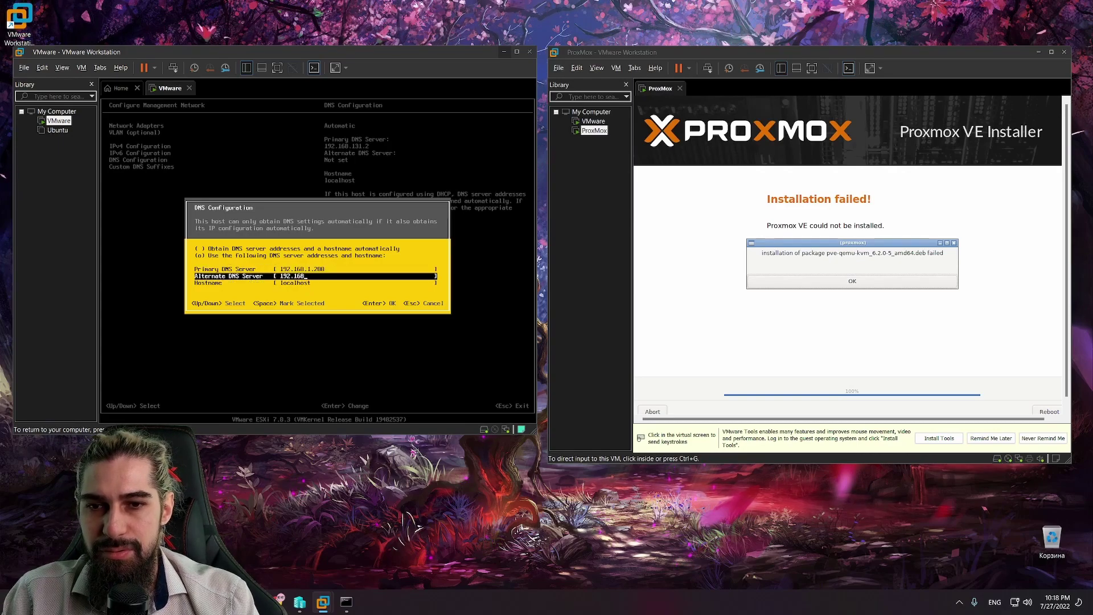
type("92.168.1.1")
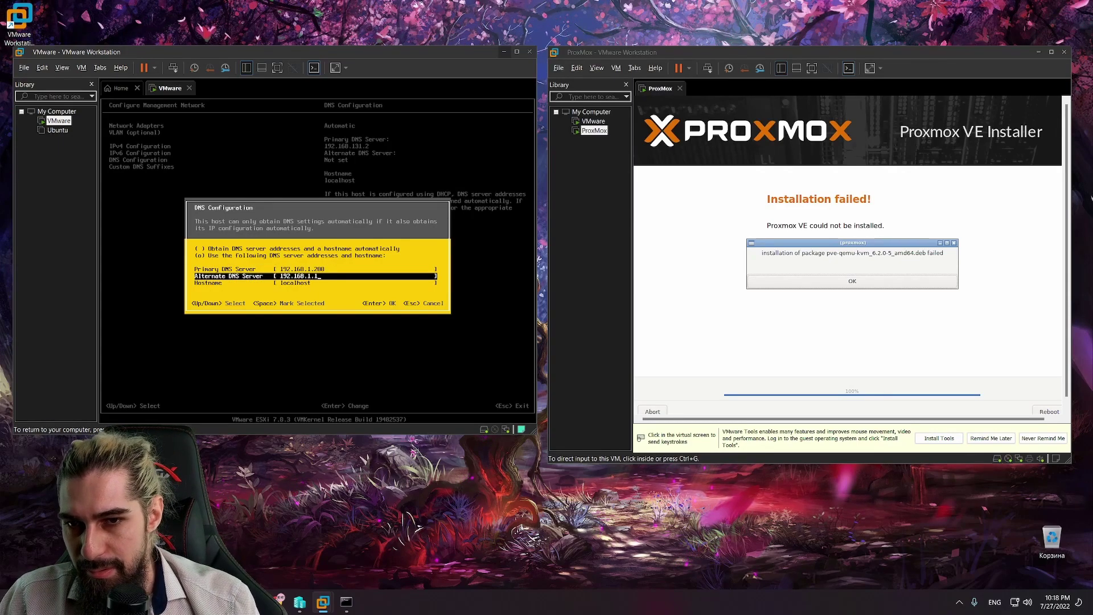
key("Down")
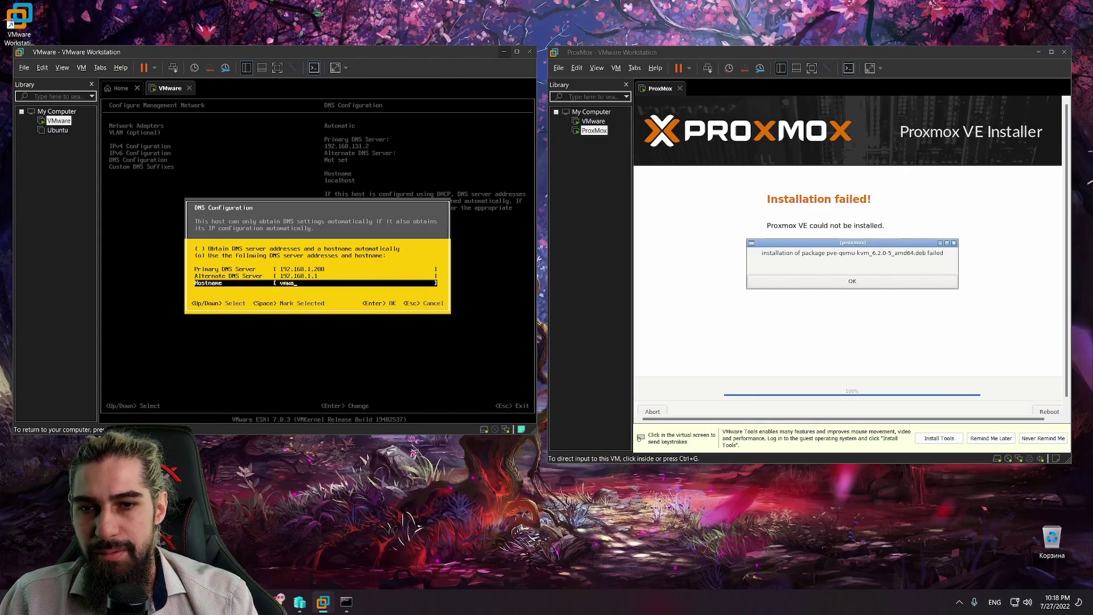
type("vmware")
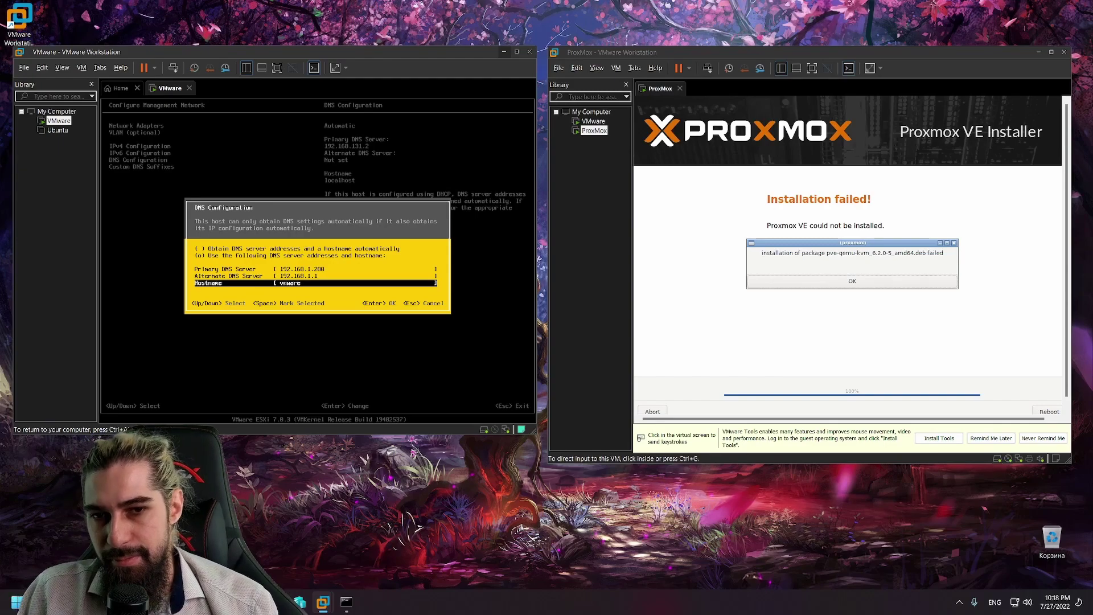
key("Return")
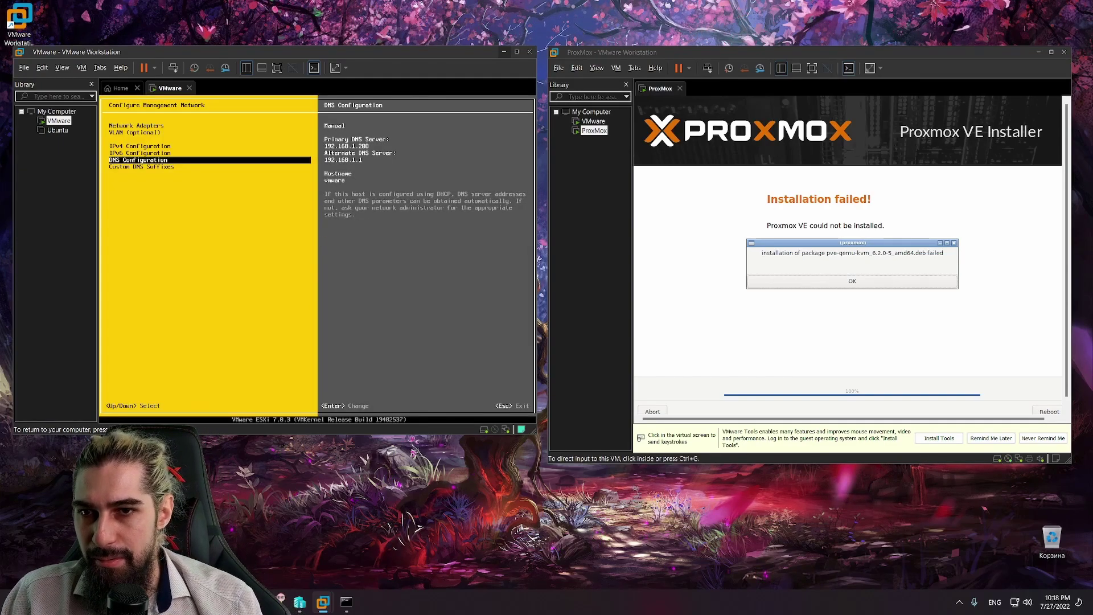
Step: Apply the network changes and restart the ESXi management network
key("Up")
key("Up")
key("Up")
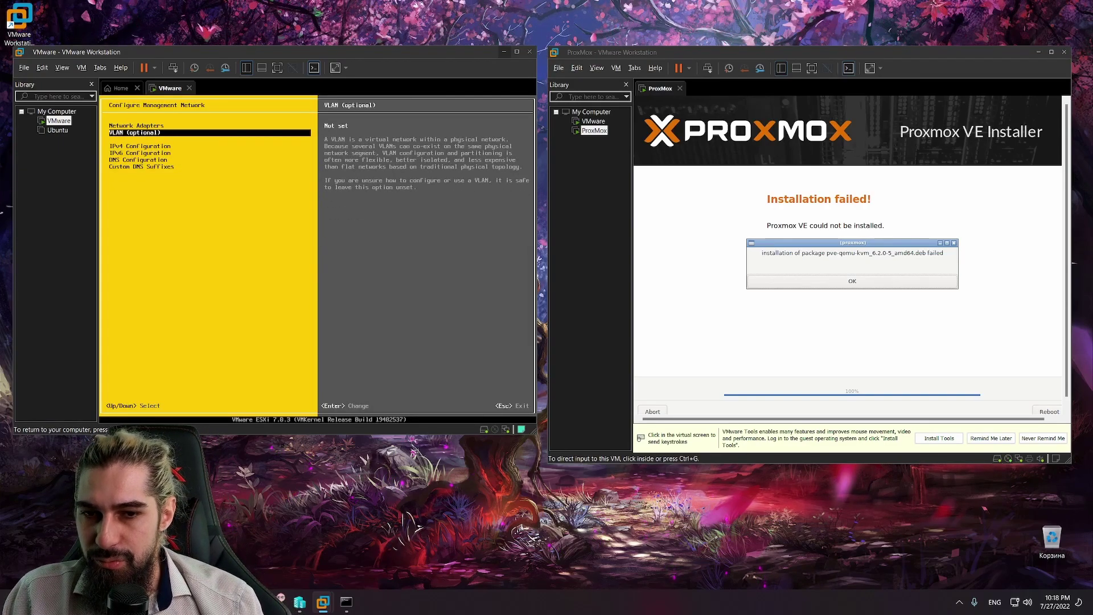
key("Escape")
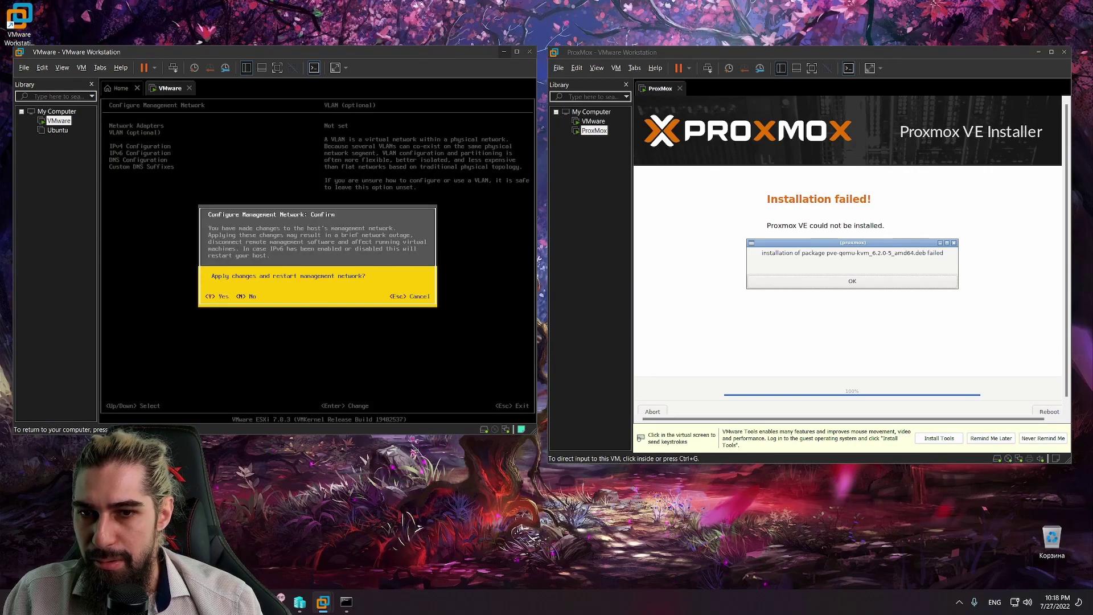
key("Escape")
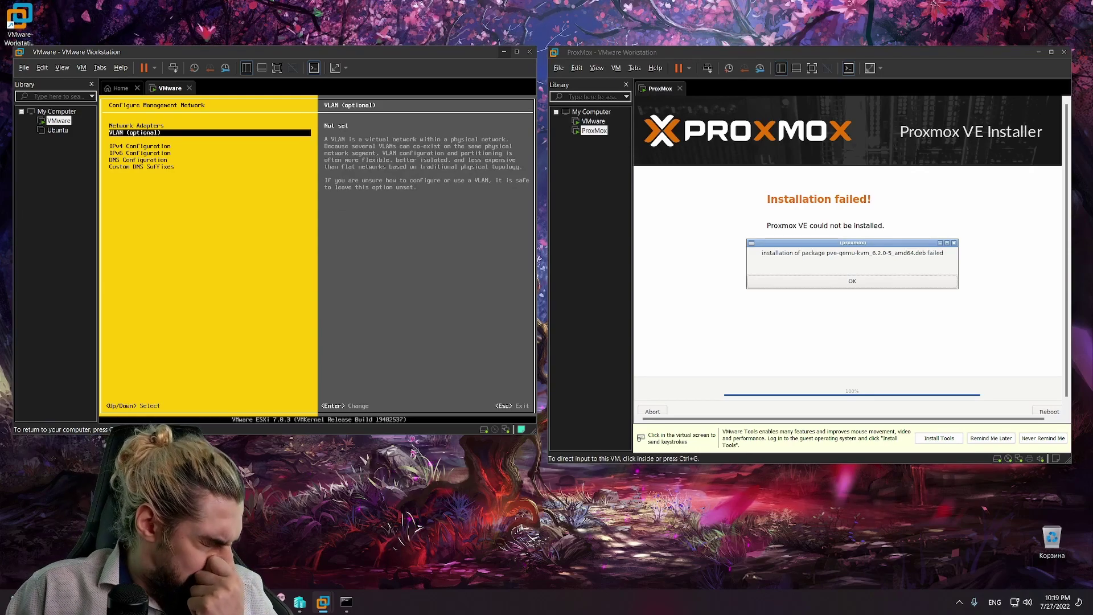
key("Escape")
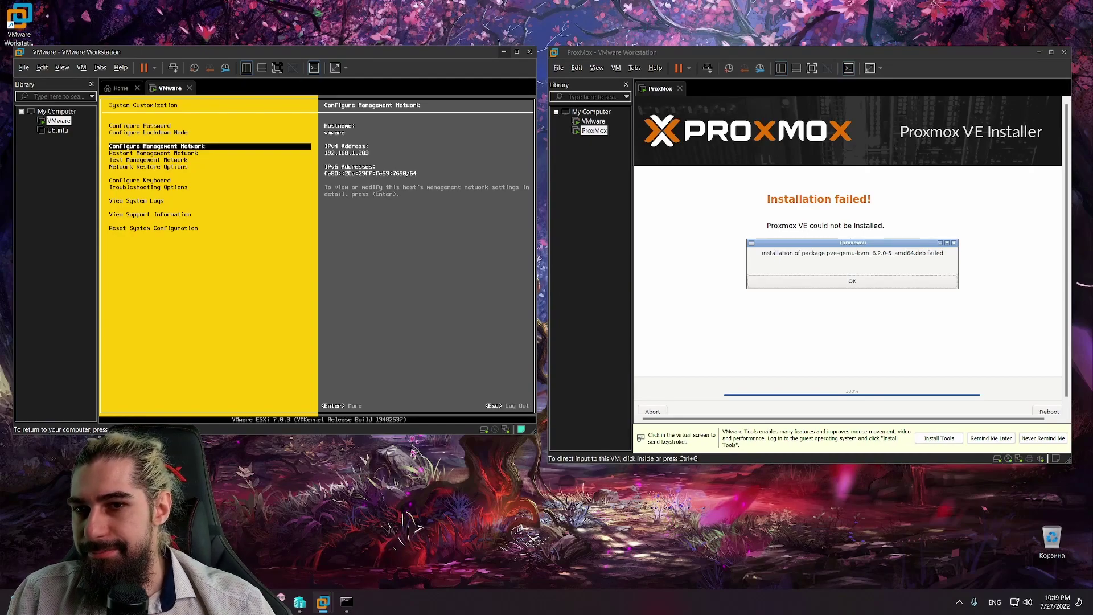
key("Down")
key("Return")
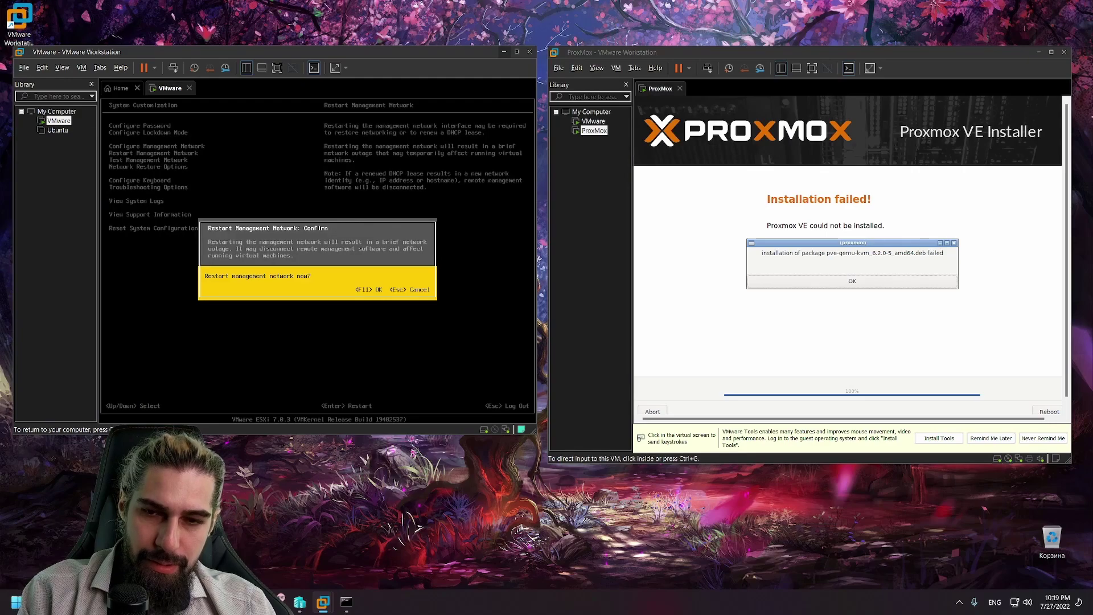
key("F11")
key("Up")
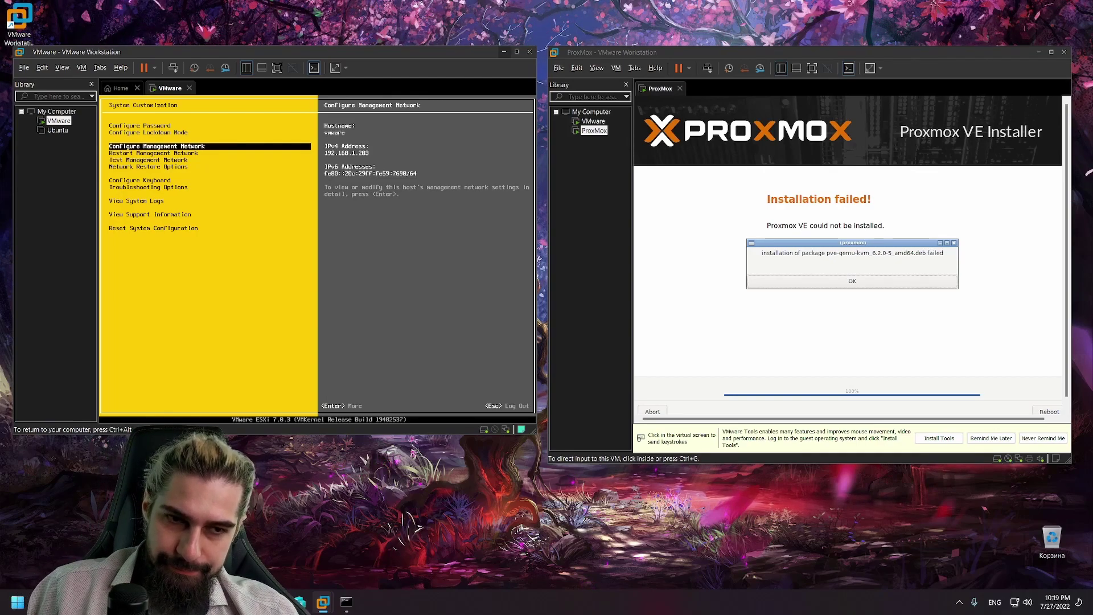
Step: Run 'ping 192.168.1.203 -t' in the Command Prompt
left_click(349, 602)
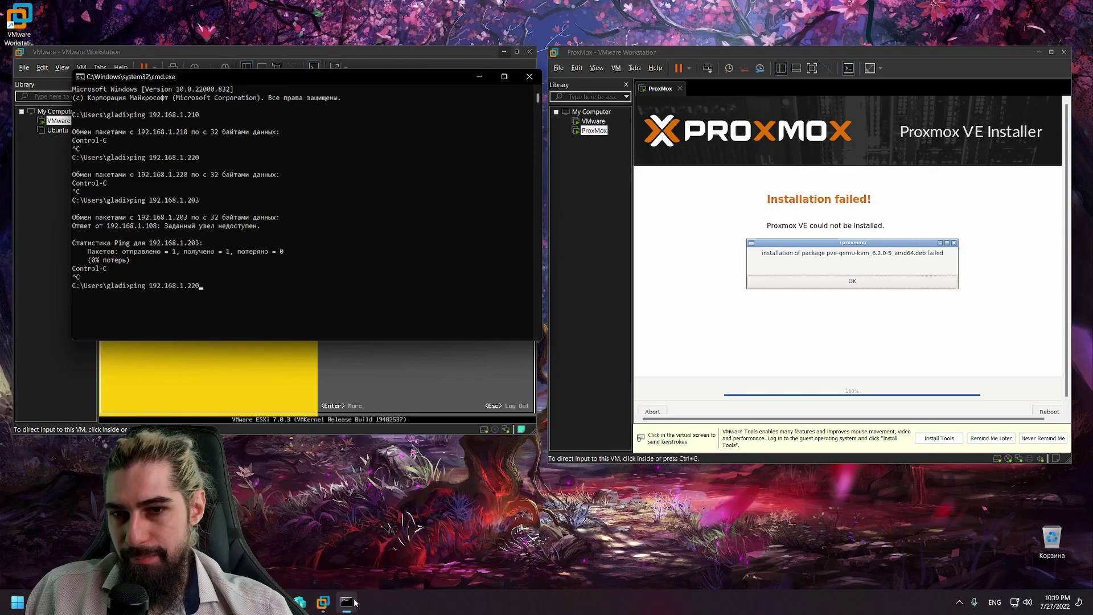
key("BackSpace")
key("BackSpace")
type("03")
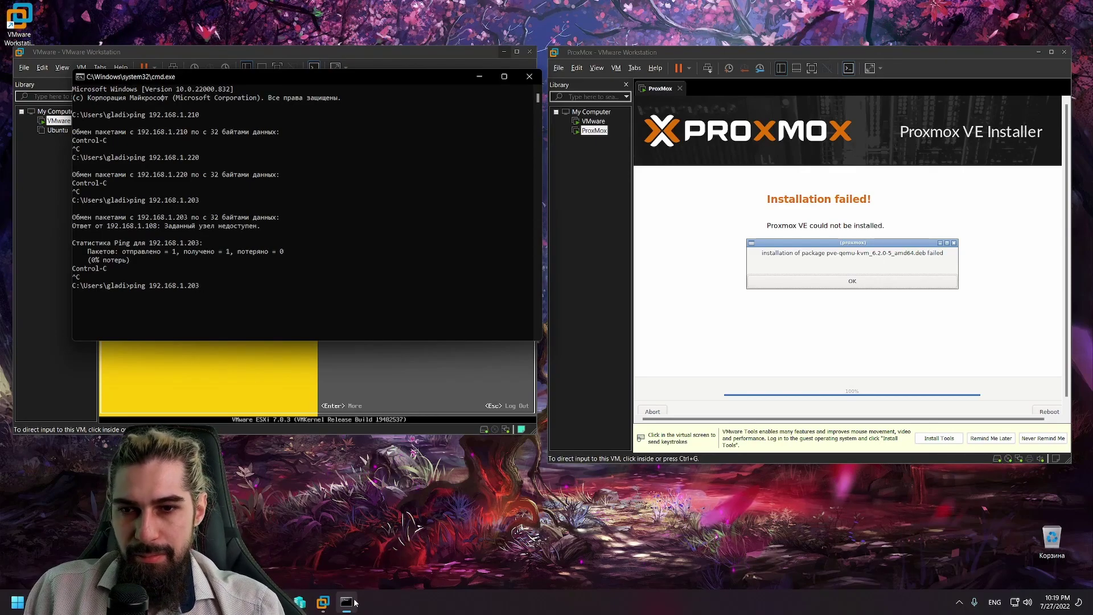
type(" -t")
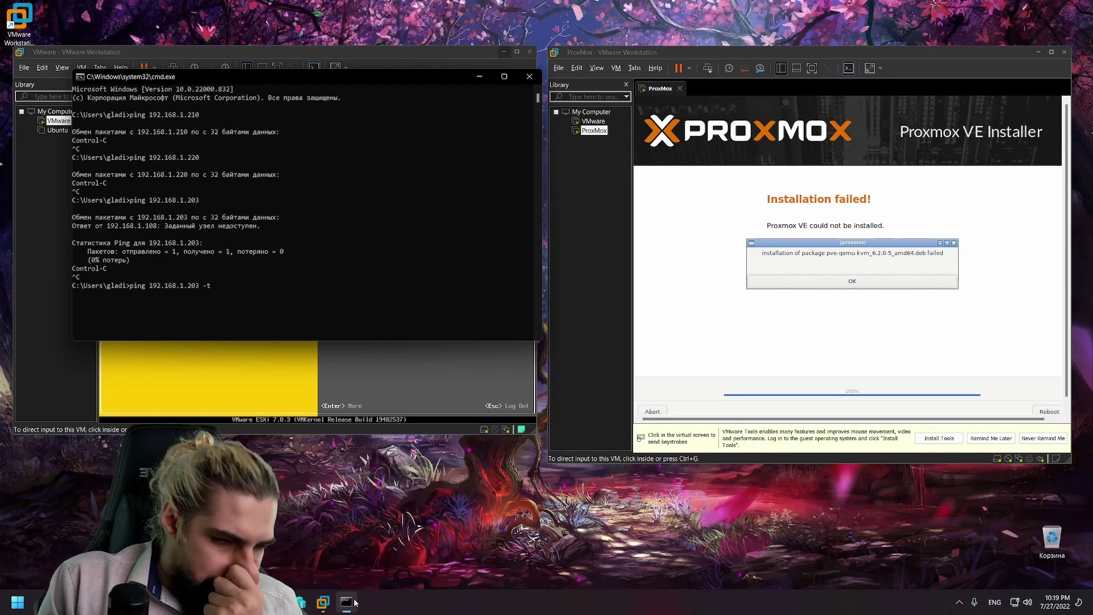
key("Return")
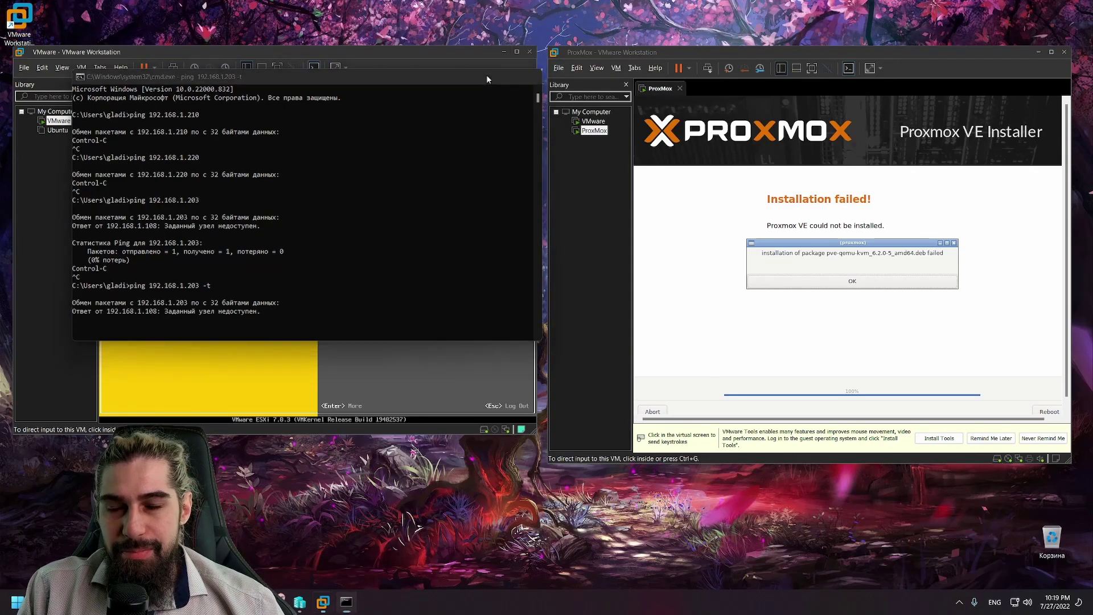
Step: Move the ping window to the right half of the screen
left_click(479, 76)
left_click(346, 601)
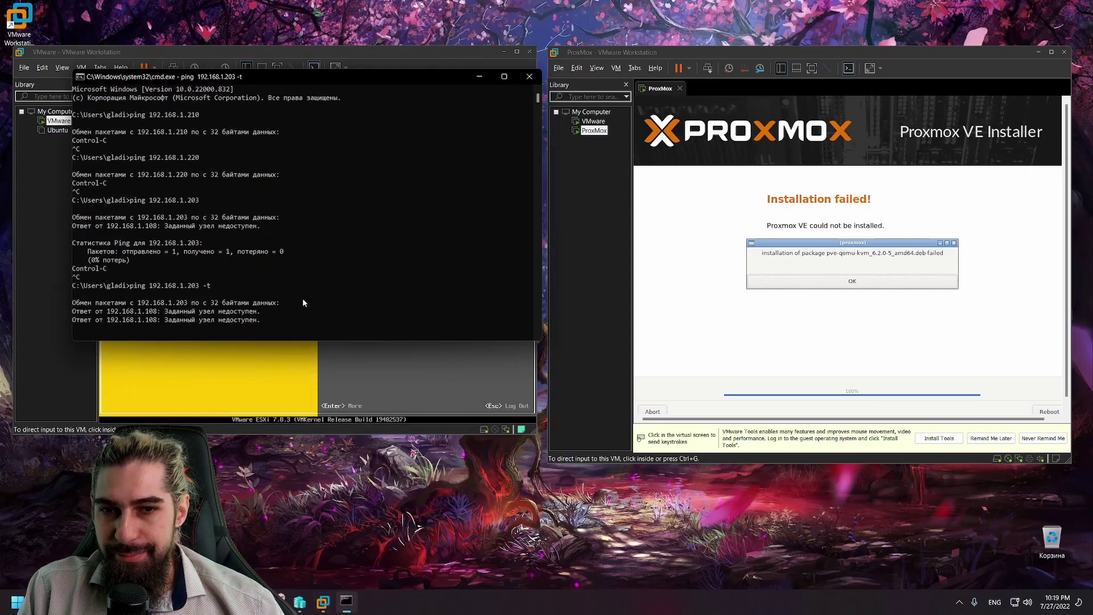
left_click_drag(244, 79, 714, 72)
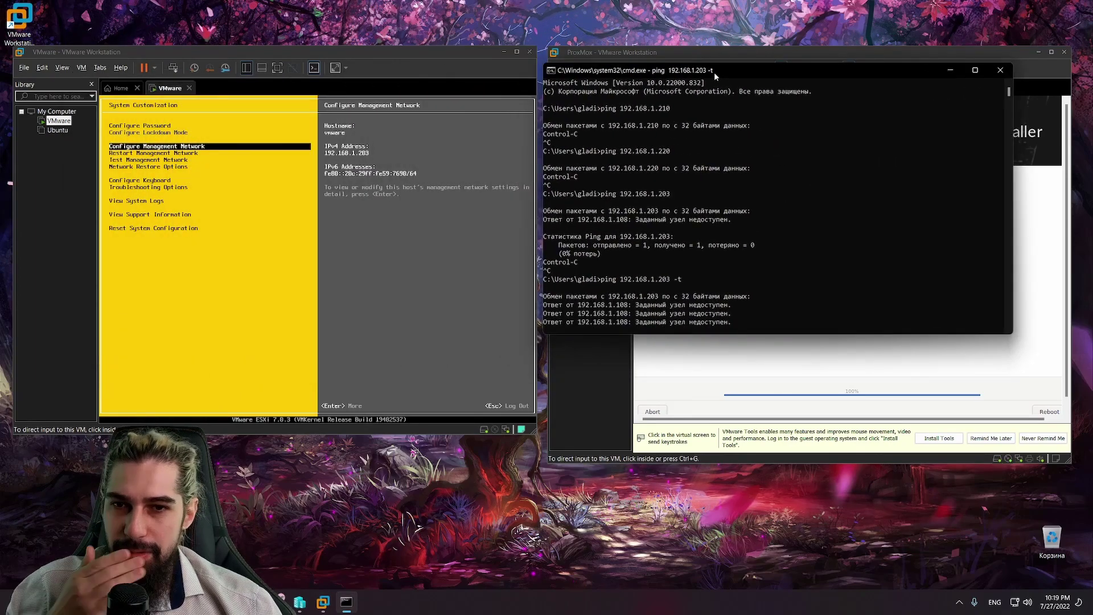
right_click(57, 123)
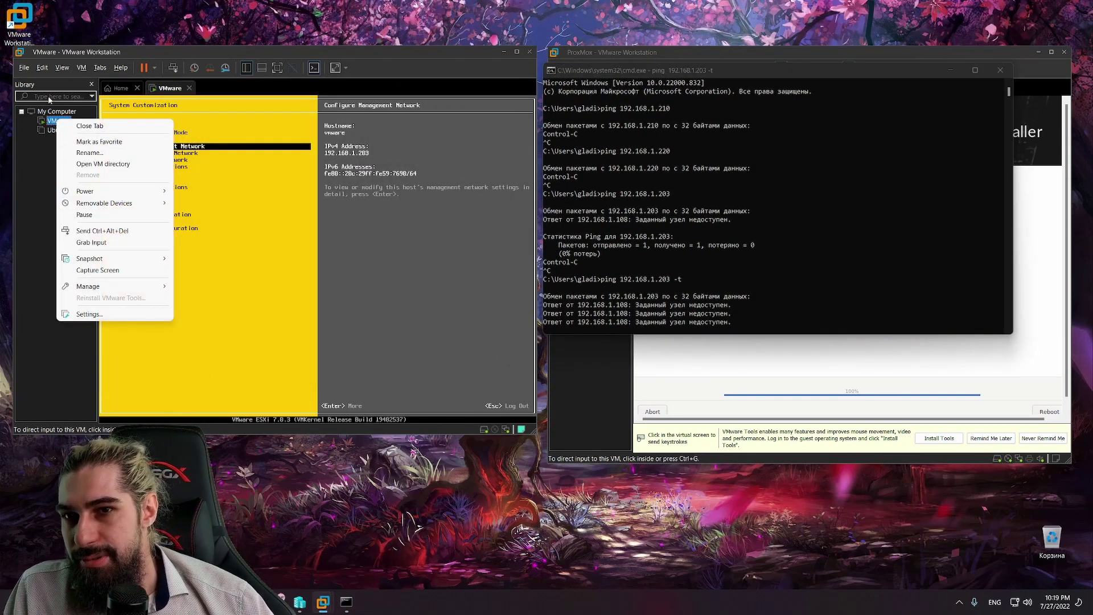
left_click(24, 67)
left_click(24, 67)
left_click(50, 156)
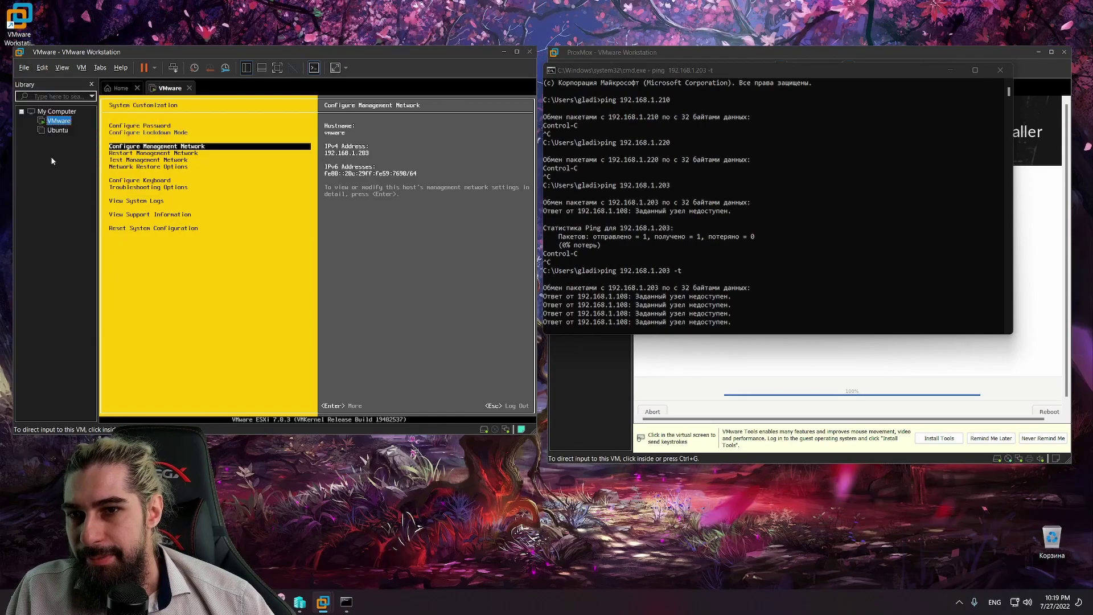
right_click(57, 121)
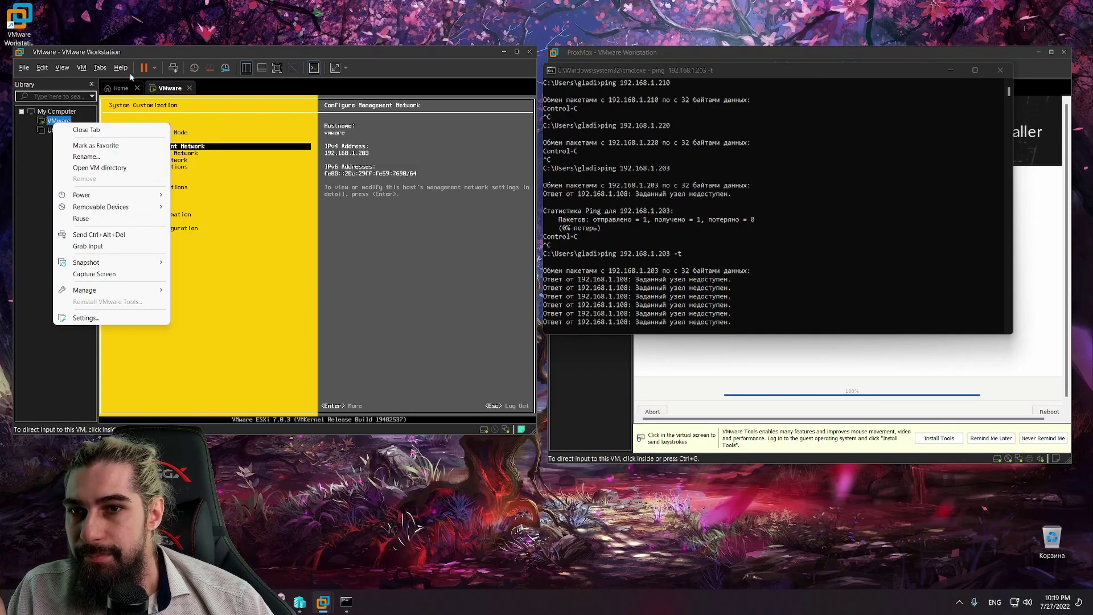
left_click(72, 121)
right_click(72, 122)
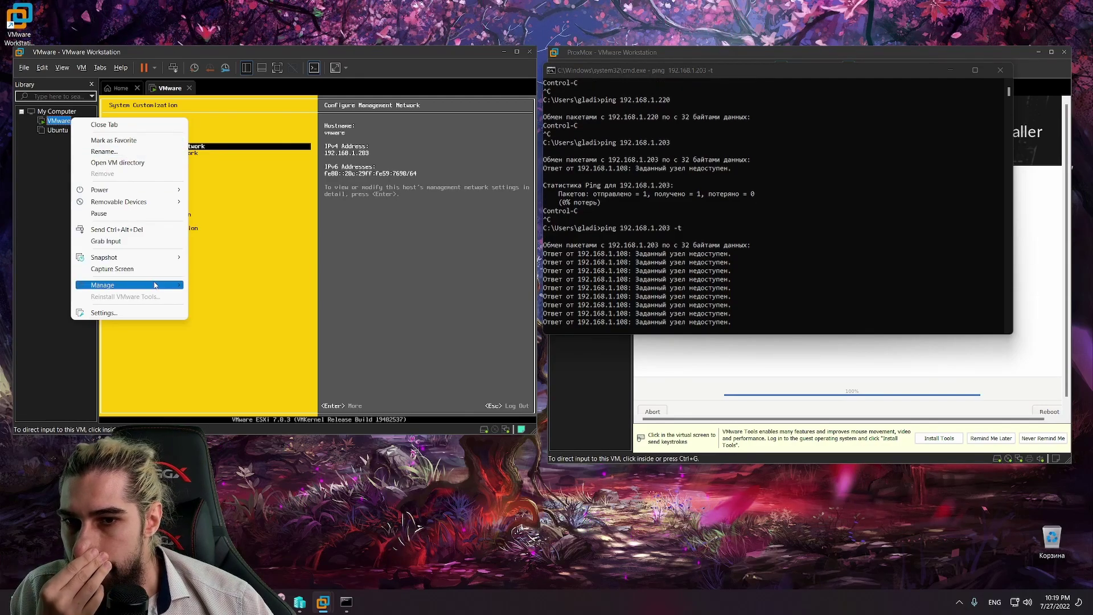
mouse_move(155, 285)
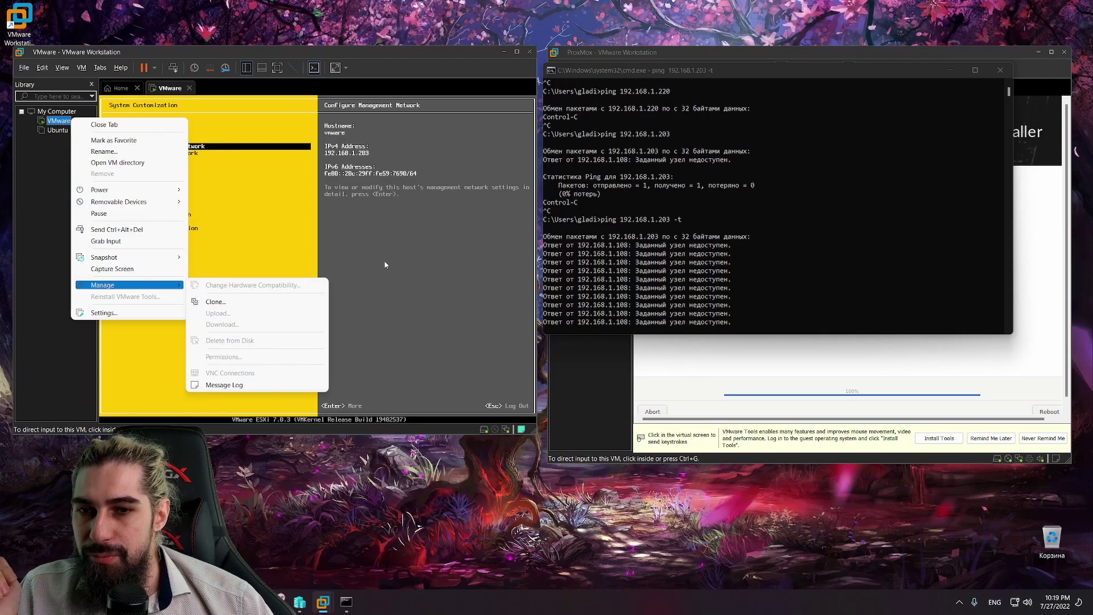
left_click(345, 283)
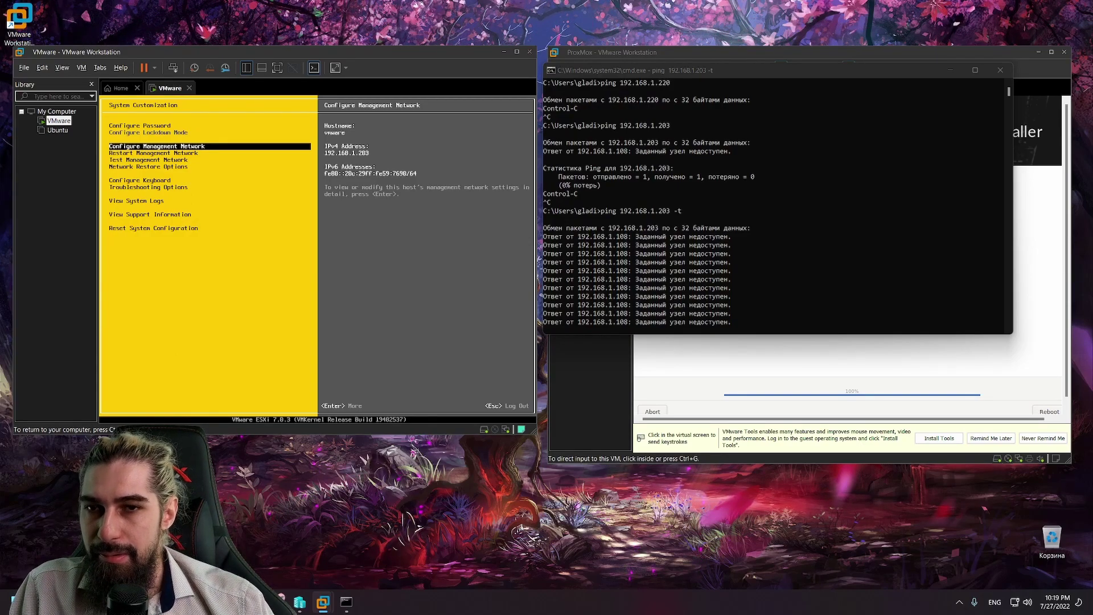
Step: Log in to the ESXi console as root with the account password and shut down the host
key("Escape")
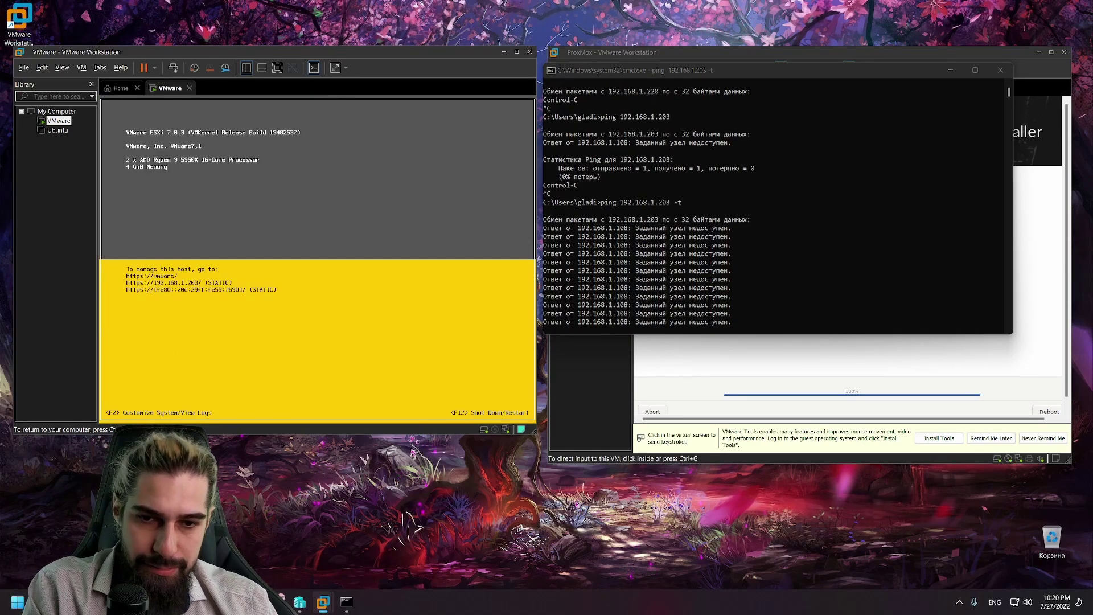
key("F2")
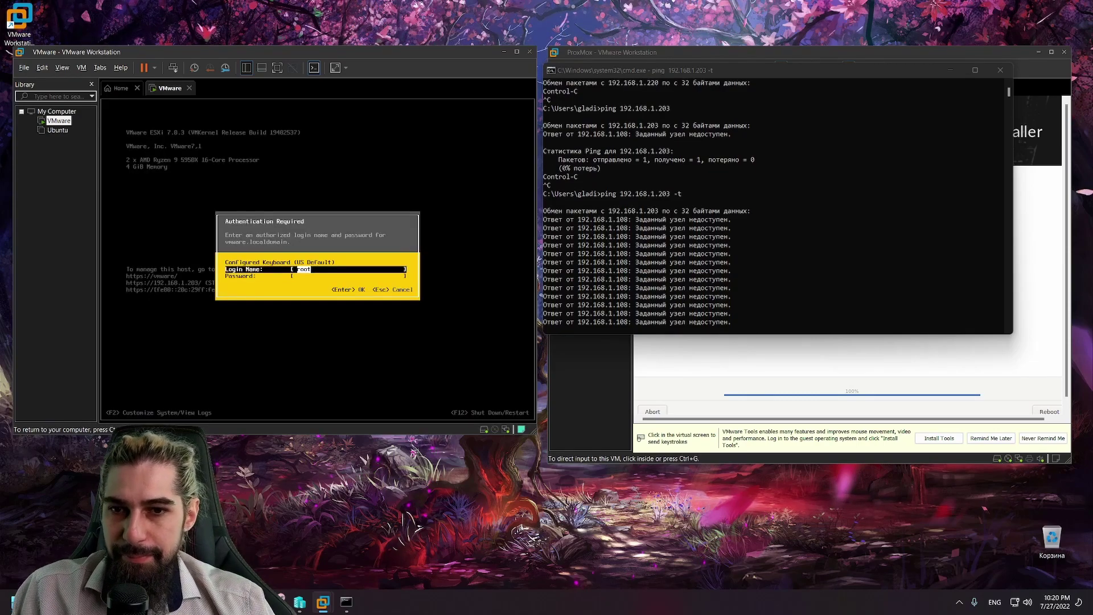
key("Tab")
type("***********")
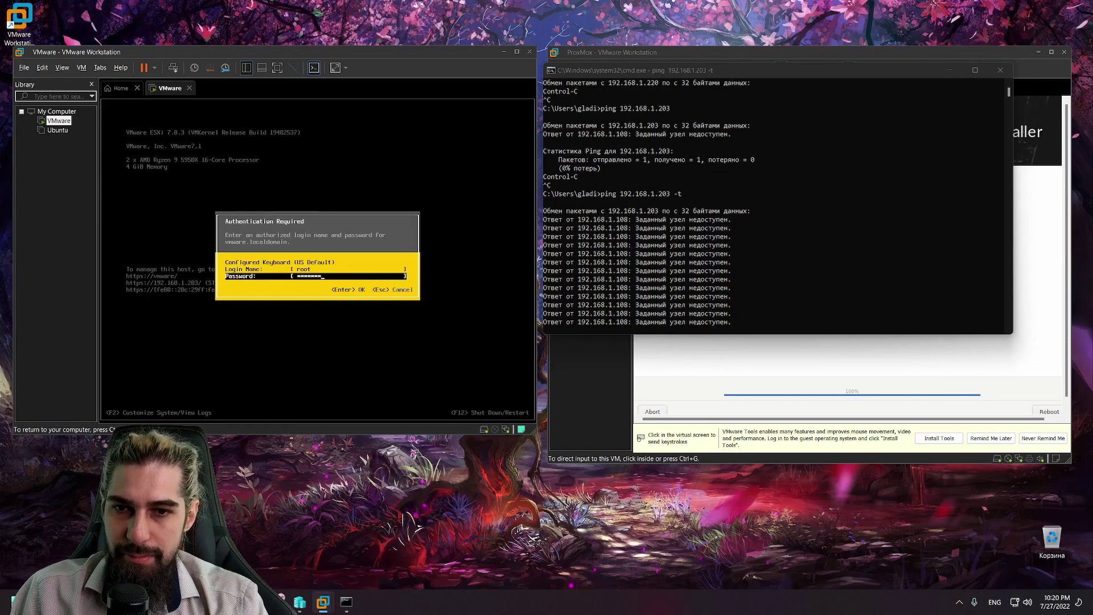
key("Return")
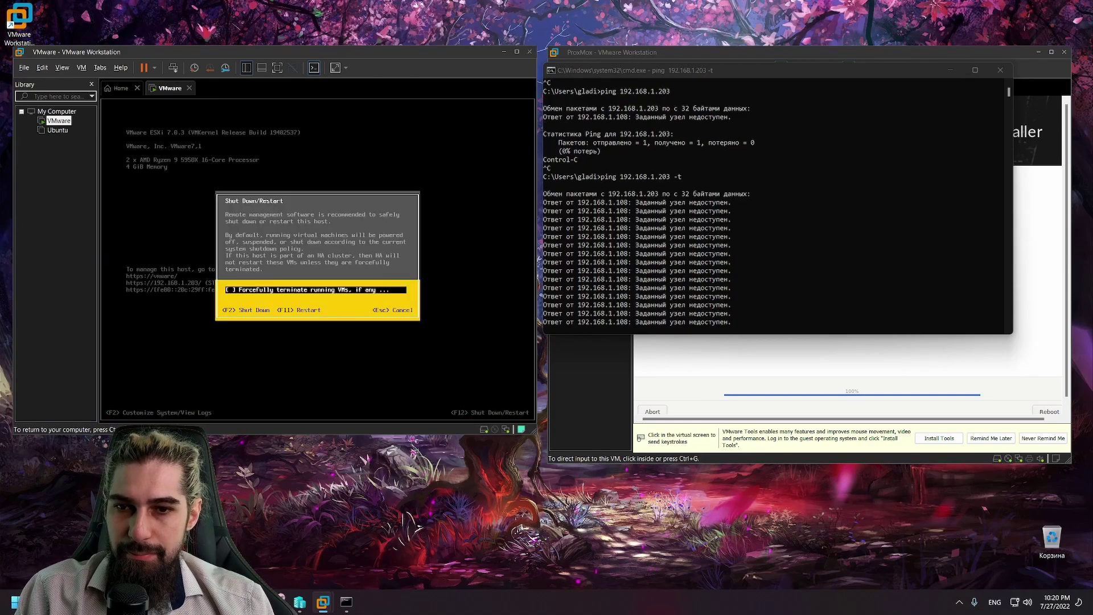
key("F2")
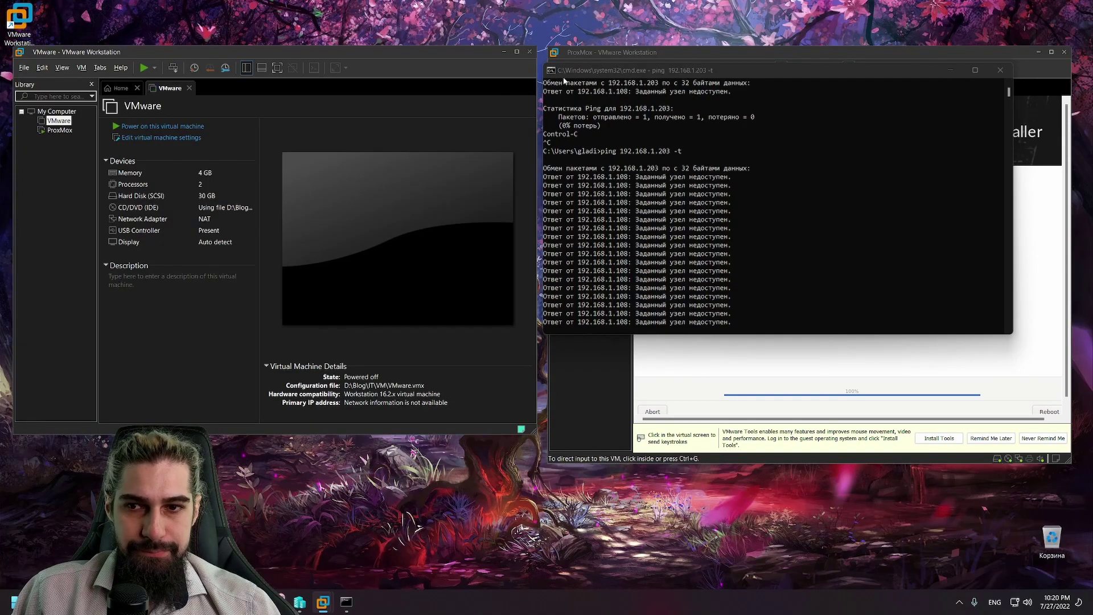
Step: Start the VMware VM's Change Hardware Compatibility wizard, then cancel it
right_click(60, 121)
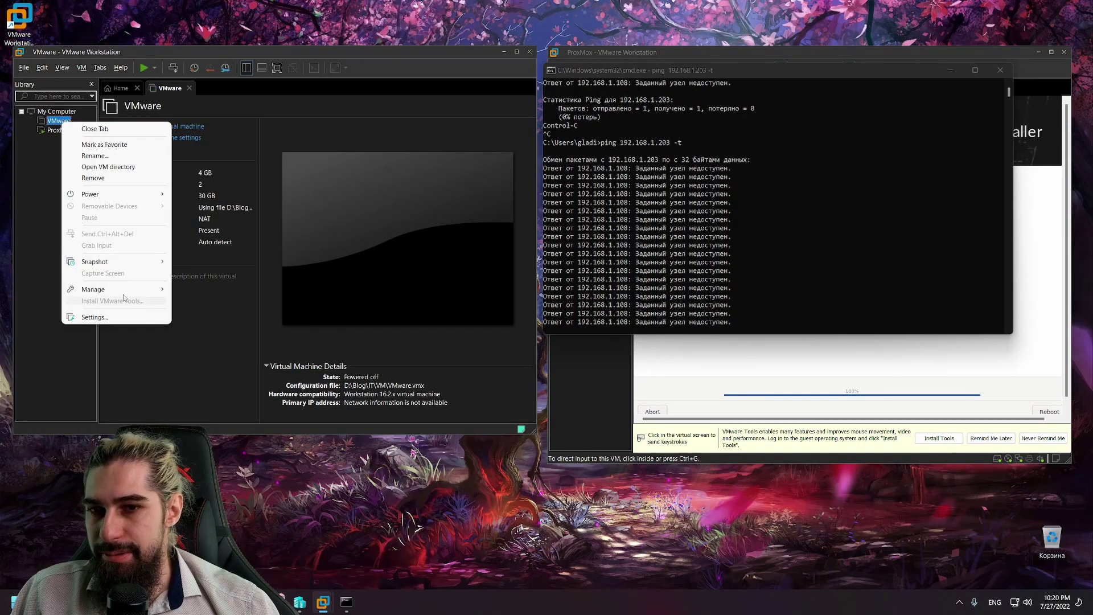
mouse_move(122, 290)
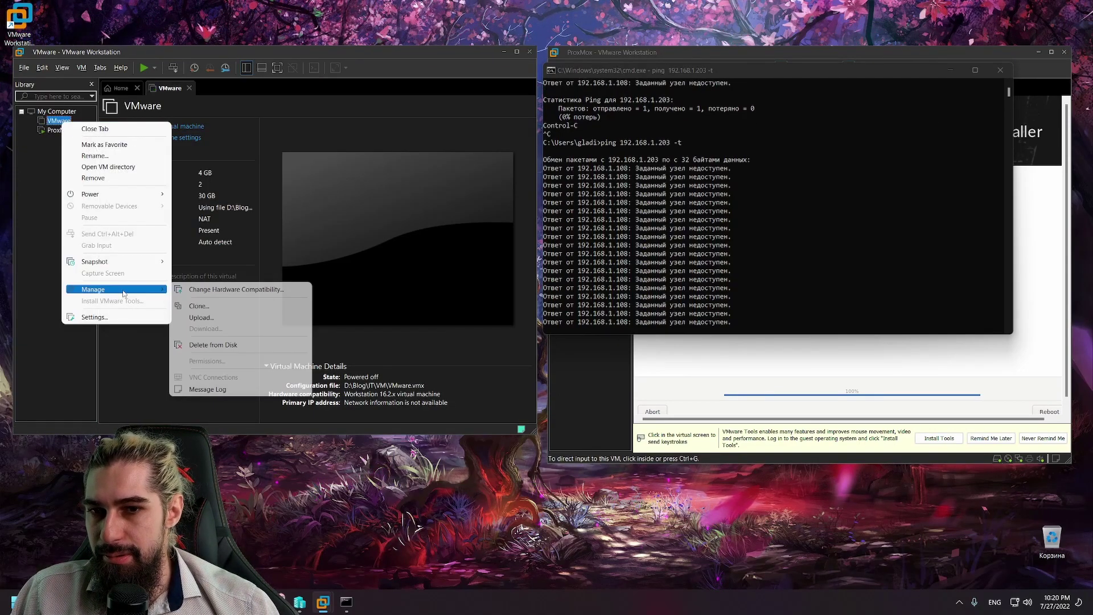
left_click(232, 292)
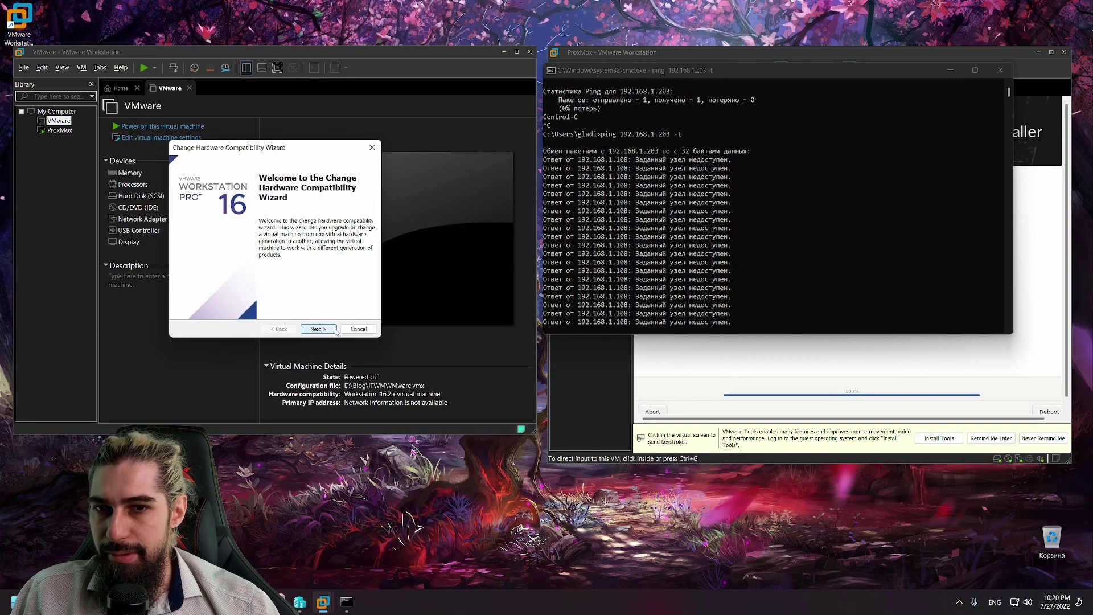
left_click(325, 329)
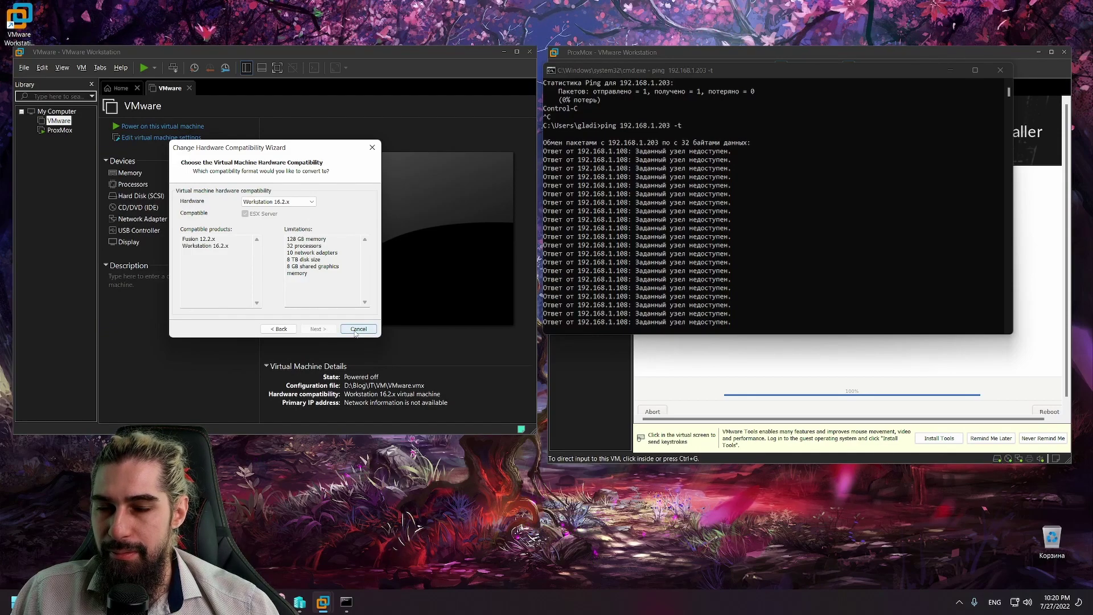
left_click(358, 329)
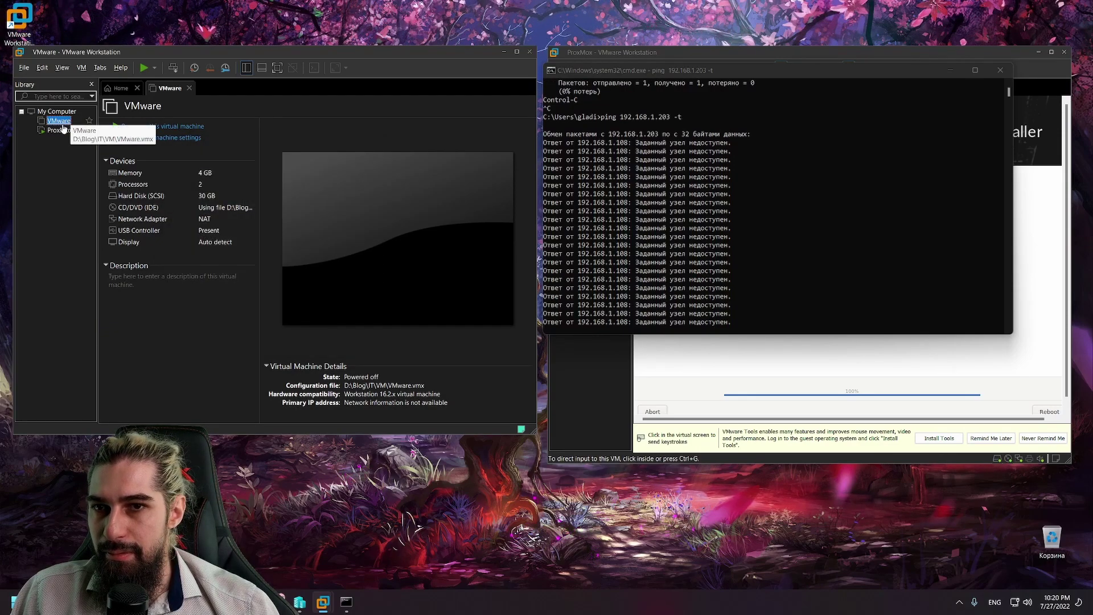
Step: Set the VM's network adapter to Bridged, replicating the physical network connection state
left_click(162, 175)
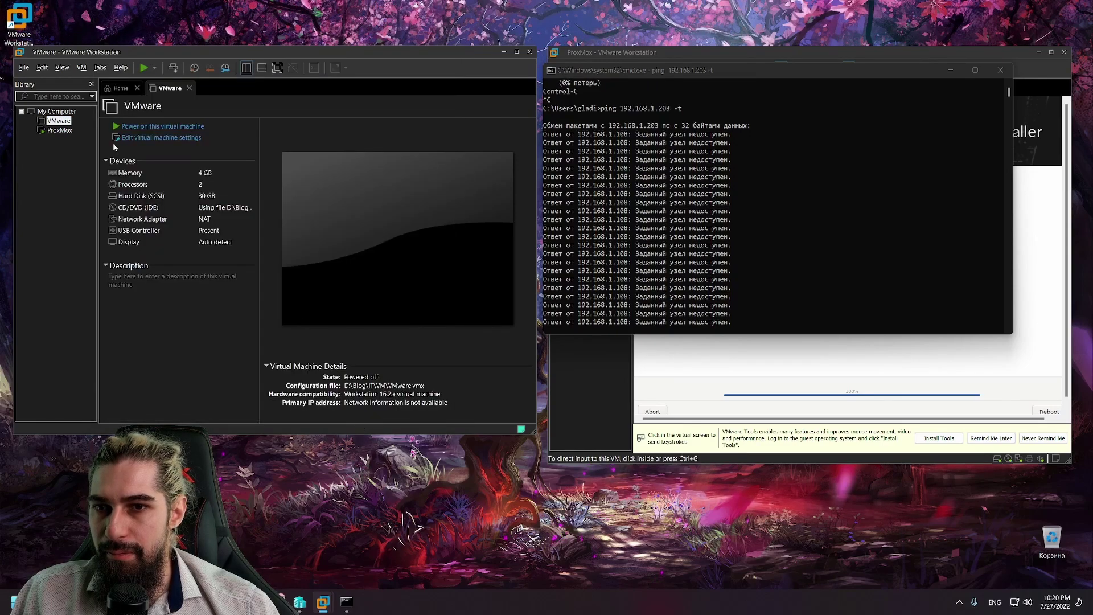
double_click(139, 184)
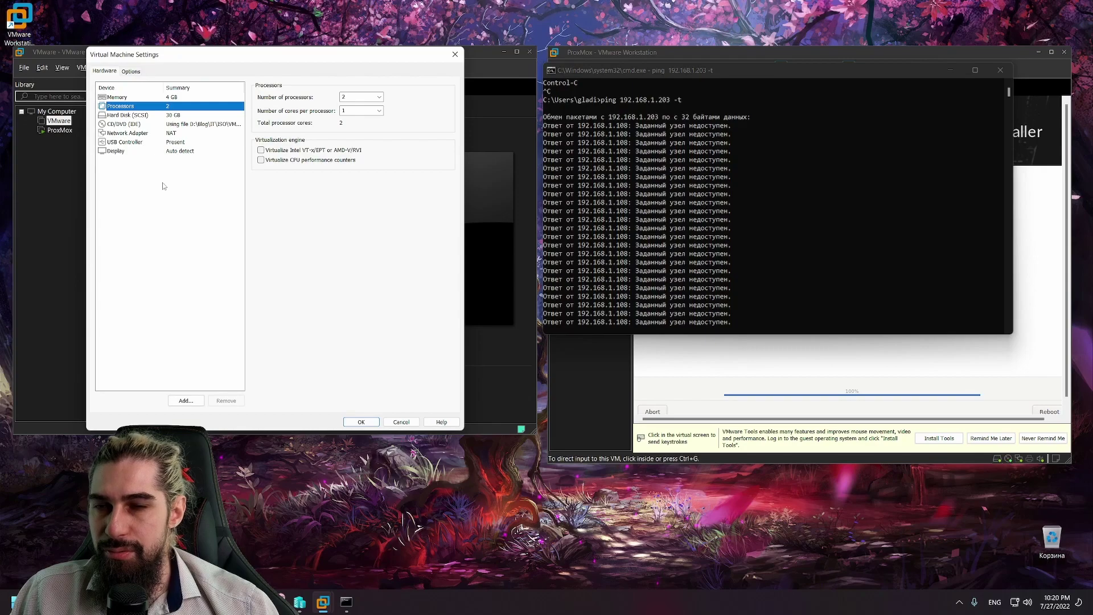
left_click_drag(206, 55, 287, 58)
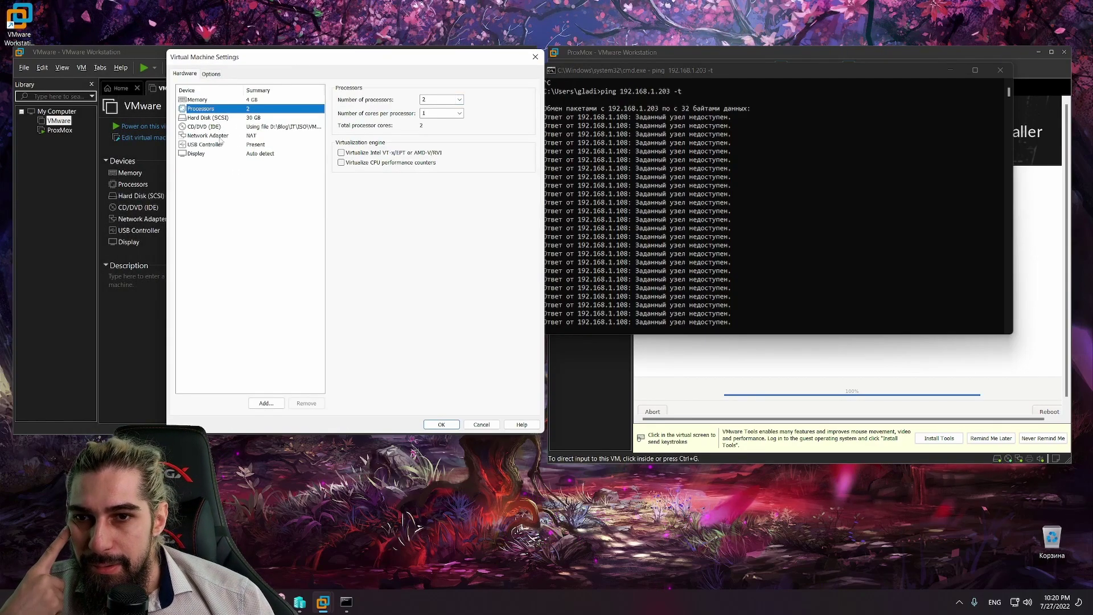
left_click(220, 137)
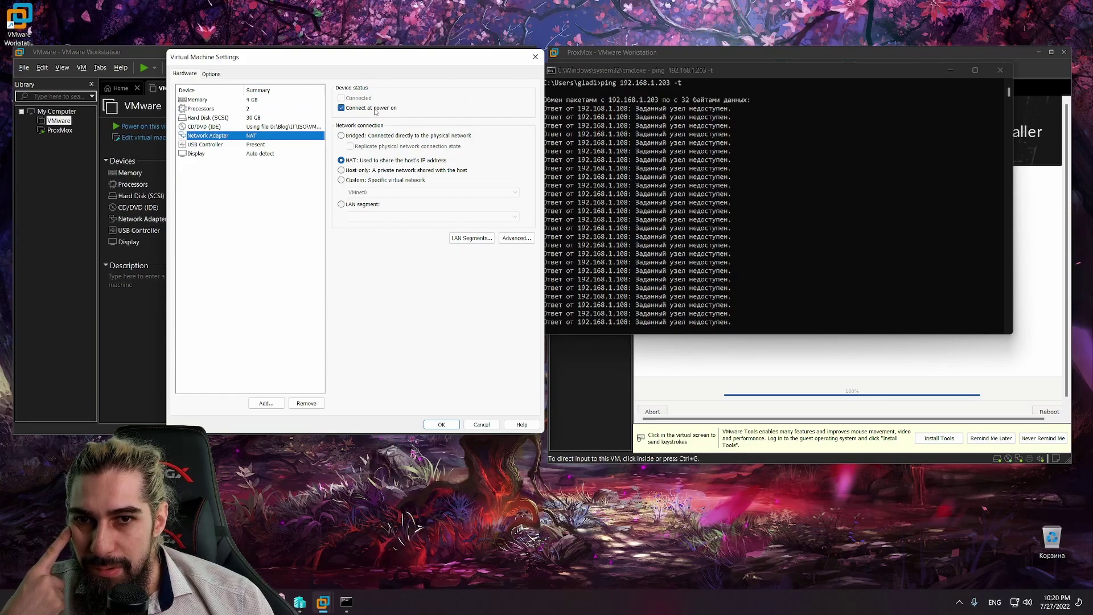
left_click(375, 136)
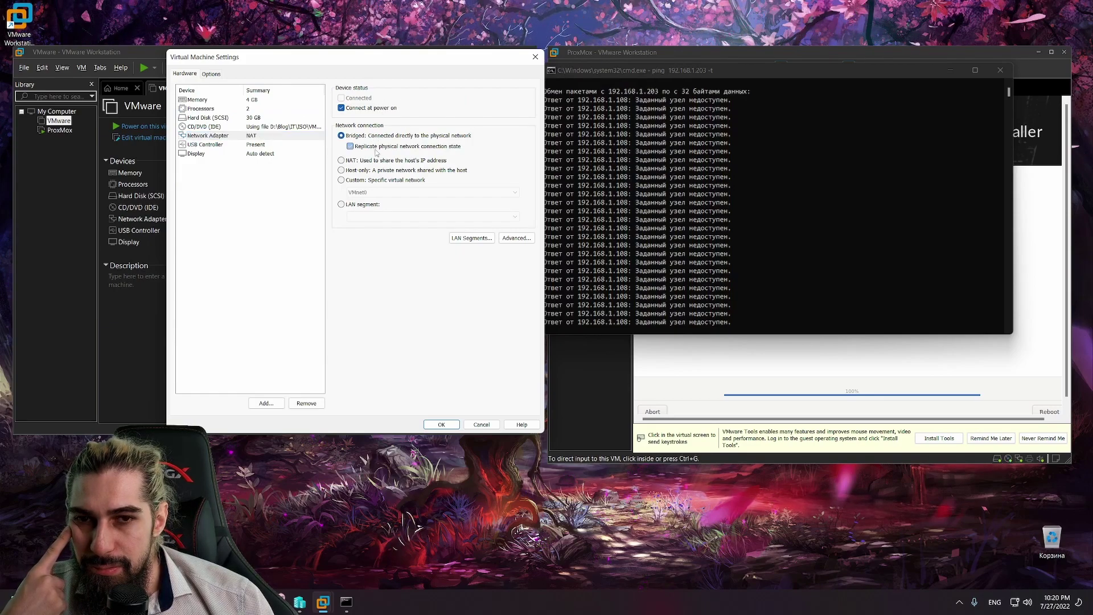
left_click(376, 149)
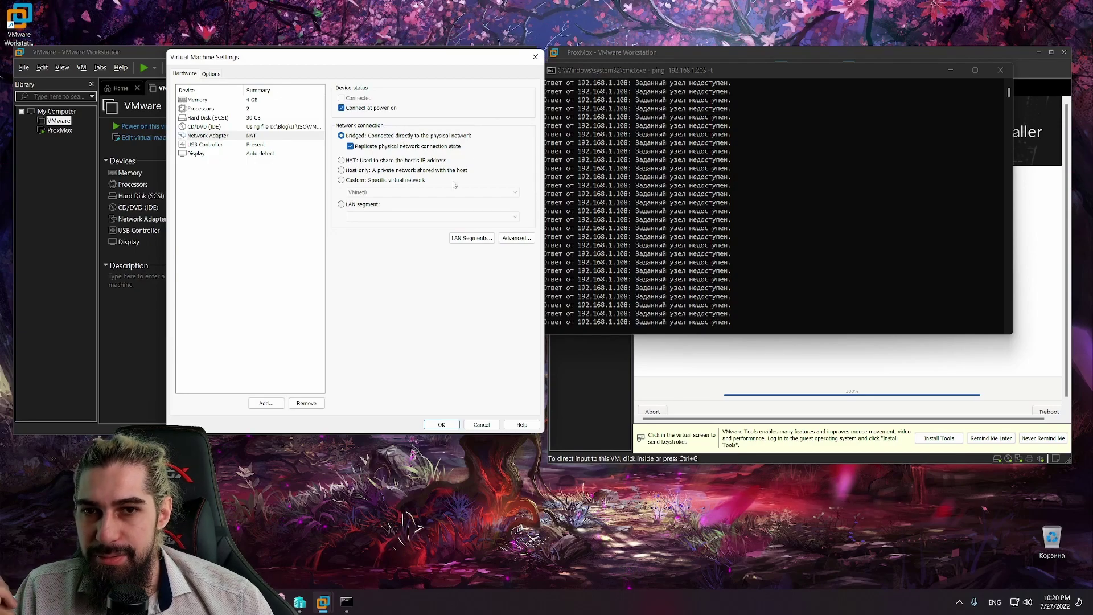
left_click(441, 424)
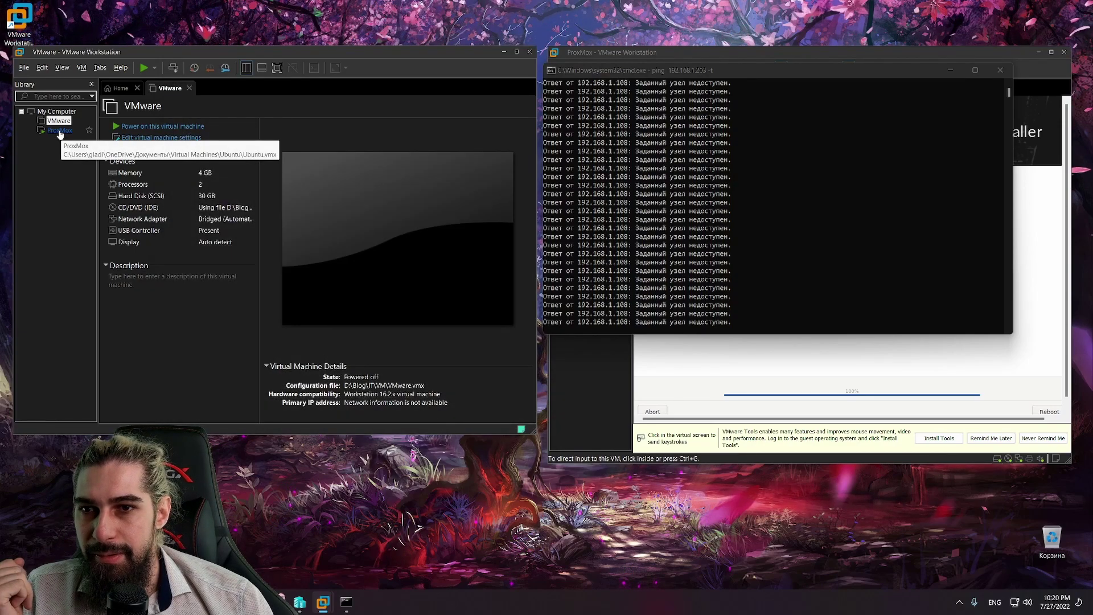
Step: Power on the ESXi VM and move the ping window to the lower left
left_click(165, 126)
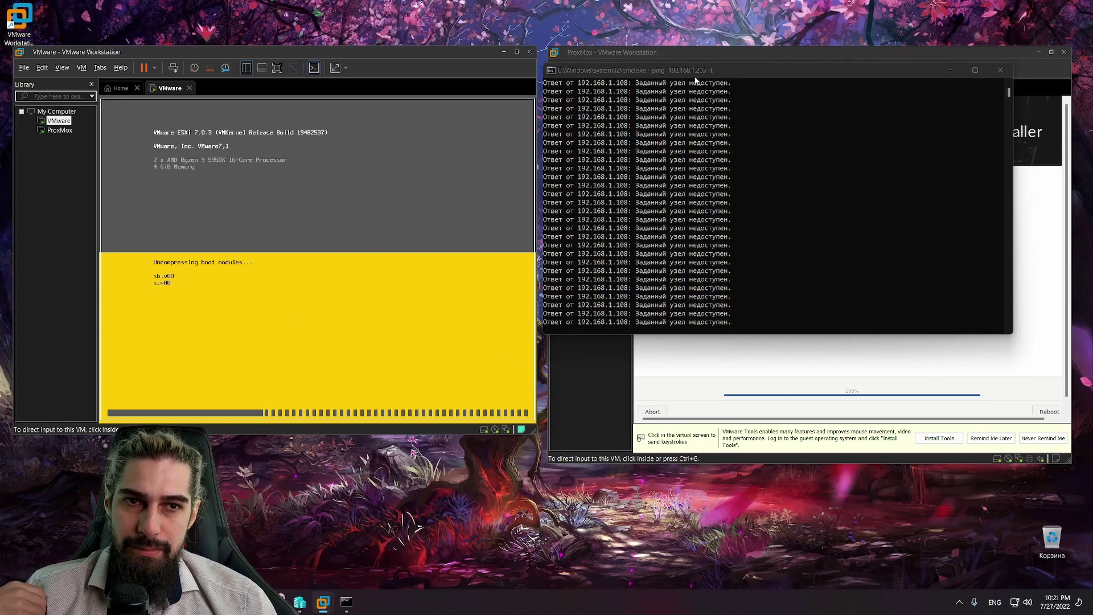
left_click_drag(696, 81, 230, 445)
Step: Dismiss the Proxmox package failure and switch to its Ctrl+Alt+F2 error console
left_click(691, 275)
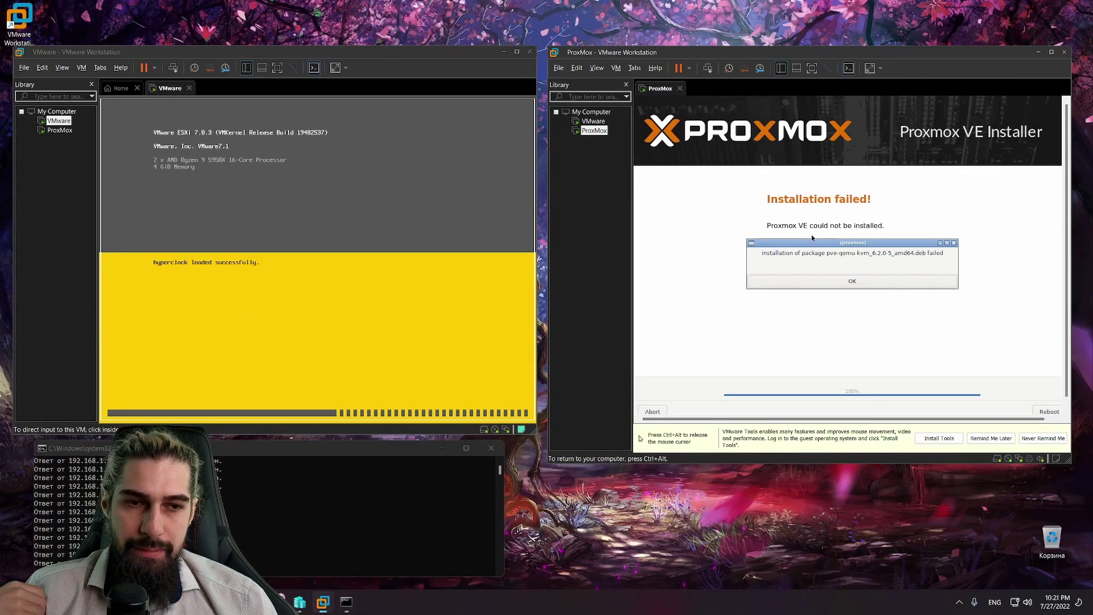
left_click(854, 282)
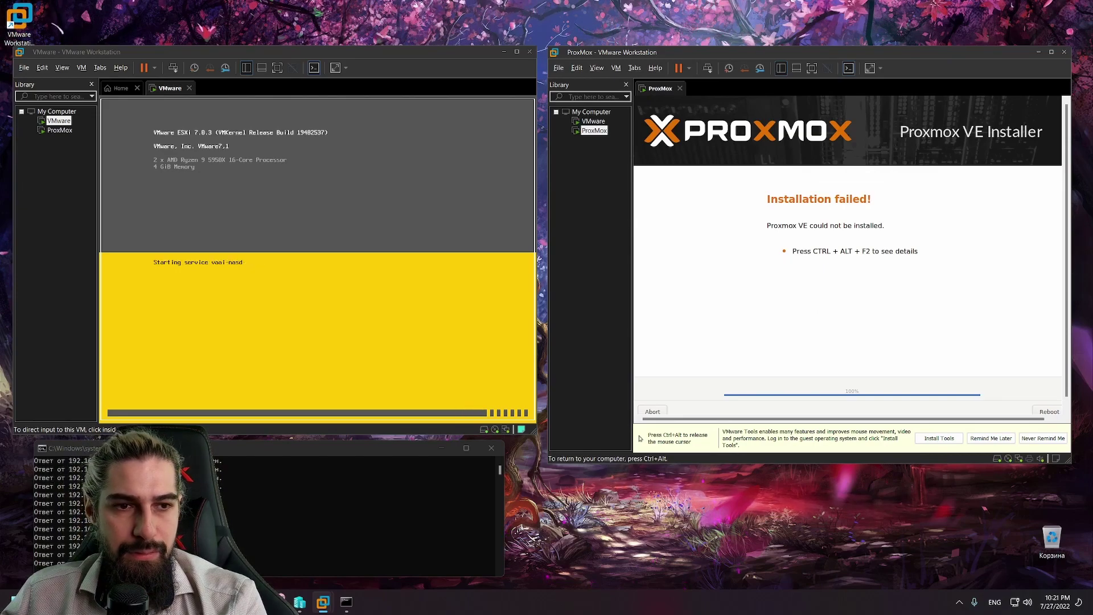
key("ctrl+alt+F2")
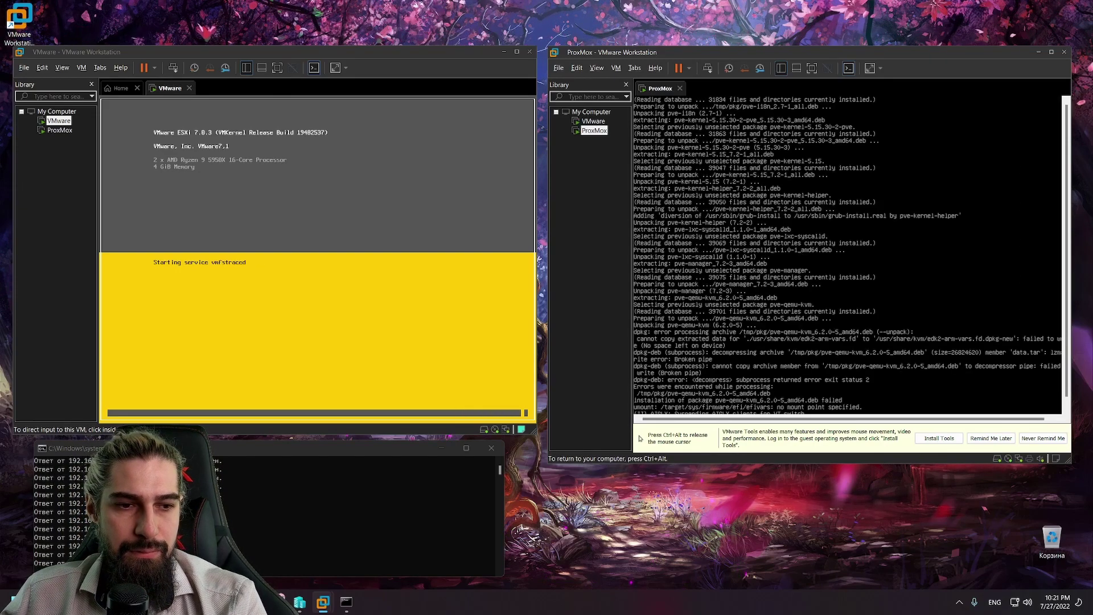
key("ctrl+alt")
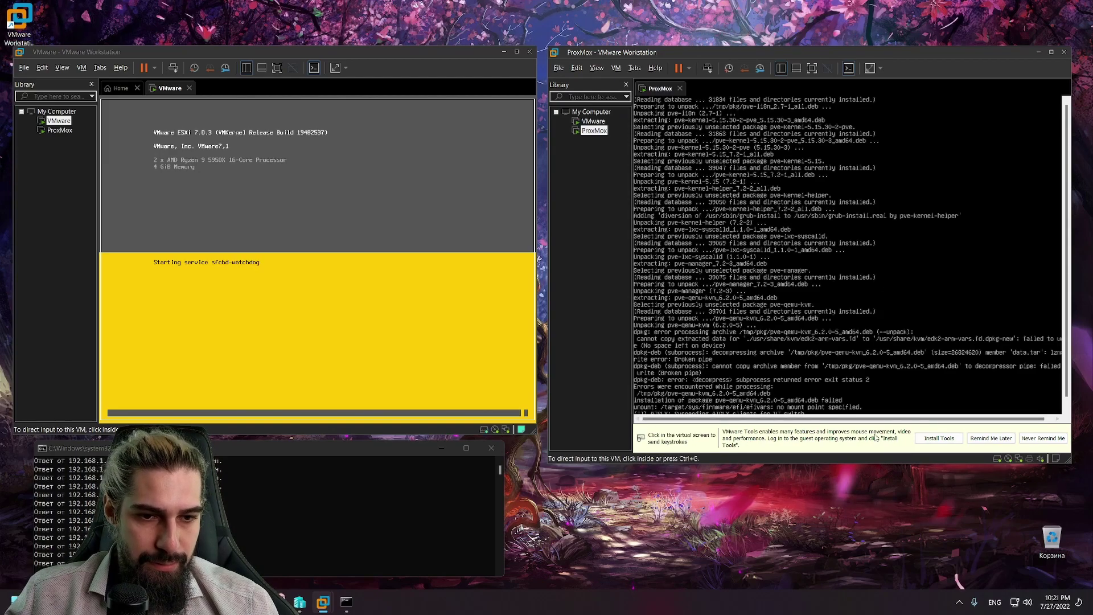
Step: Start VMware Tools installation for Proxmox, confirming the CD-ROM disconnect, and dismiss the hint
left_click(938, 438)
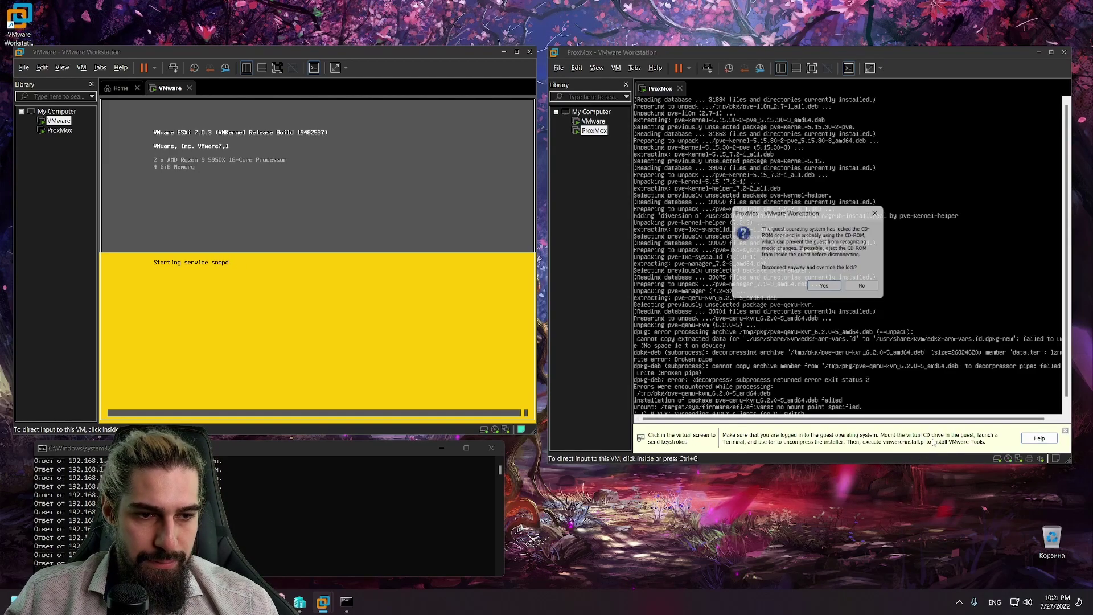
left_click(828, 291)
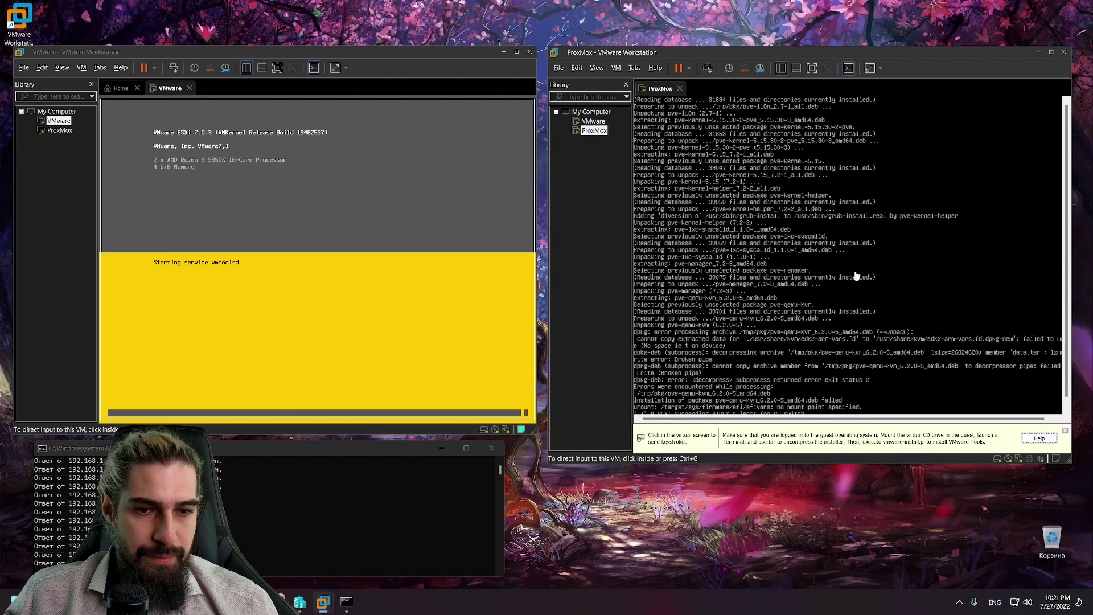
left_click(859, 275)
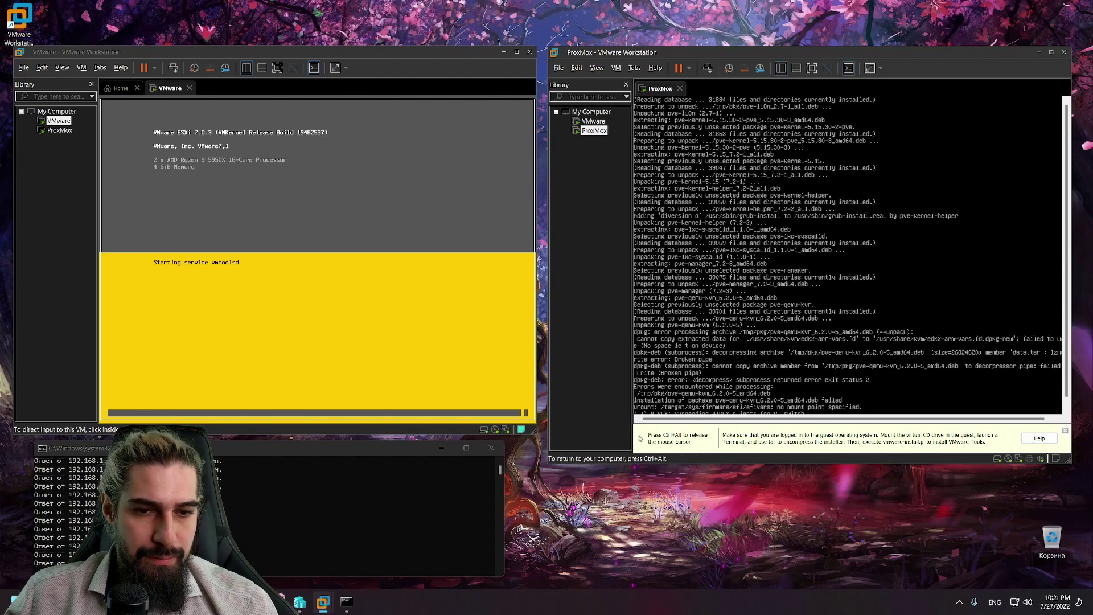
key("ctrl+alt")
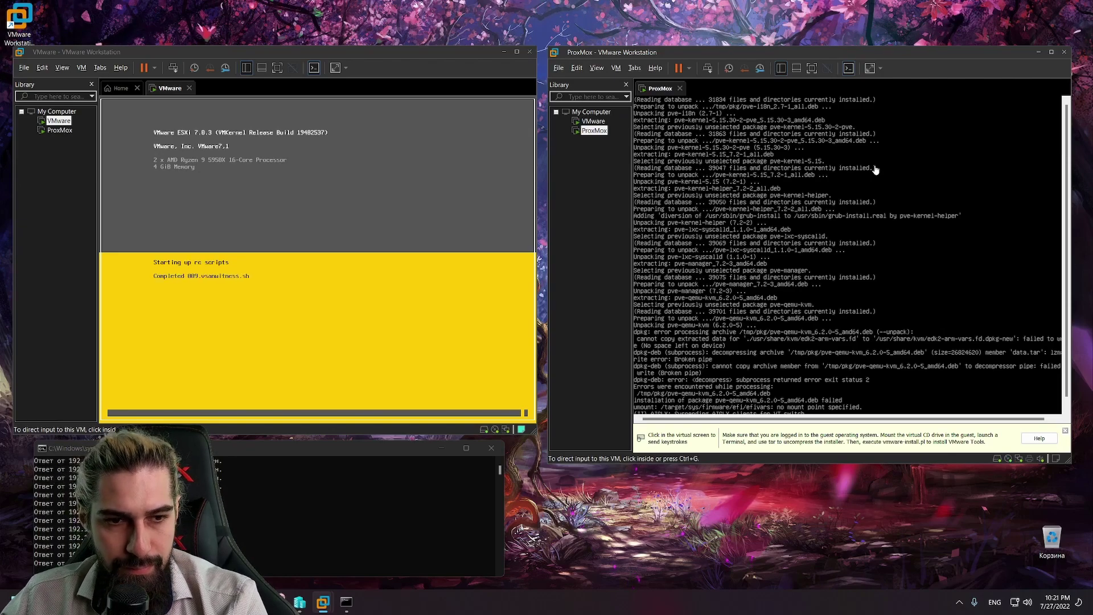
left_click(1065, 432)
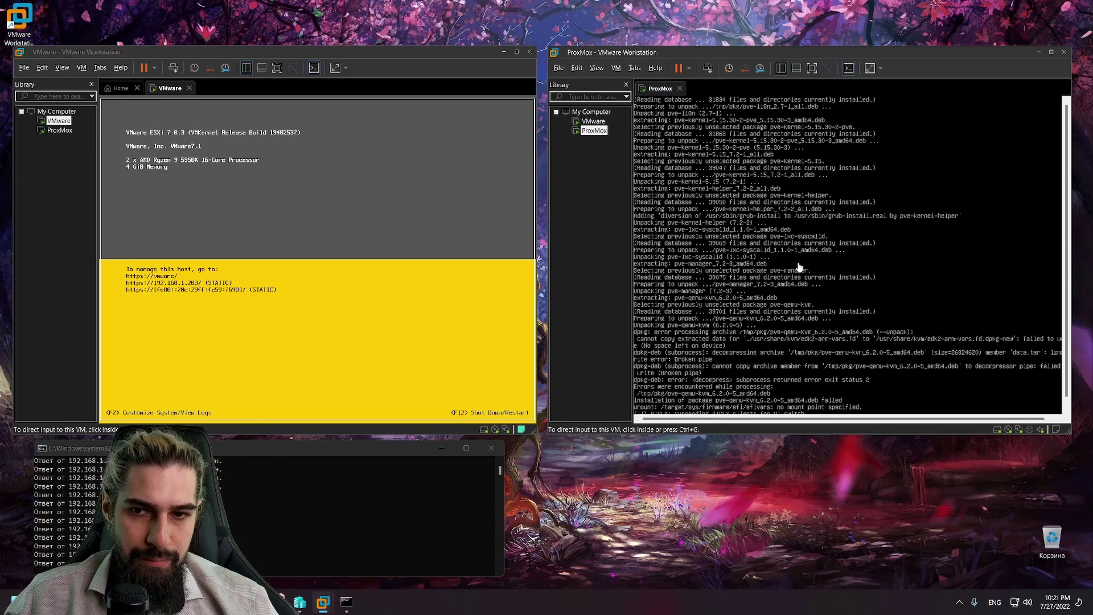
Step: Stop the running ping with Ctrl+C and review the Proxmox console output
left_click(342, 507)
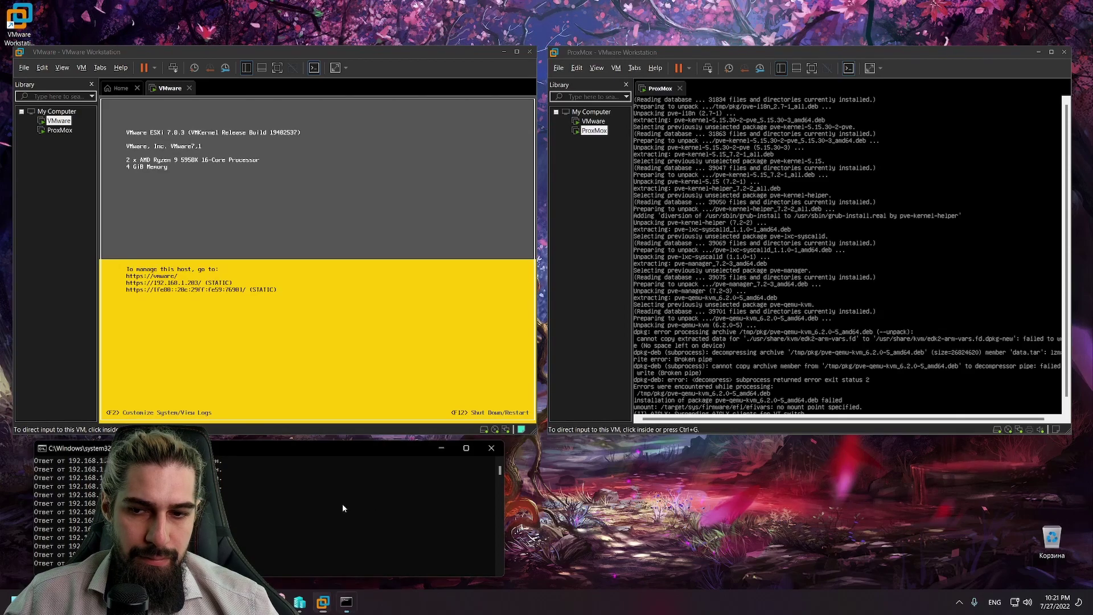
key("ctrl+c")
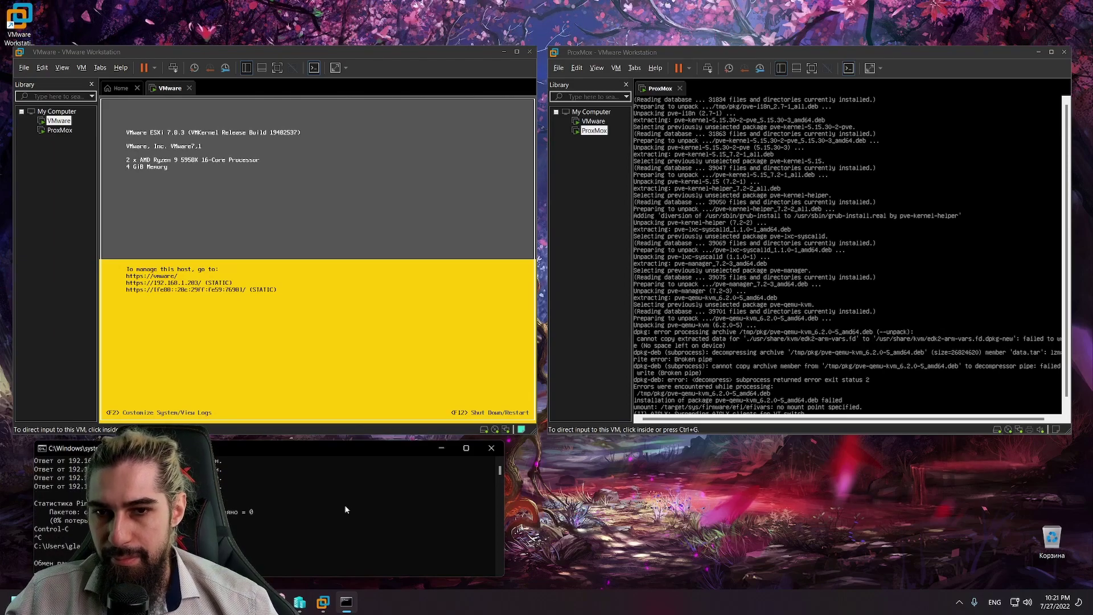
left_click(950, 264)
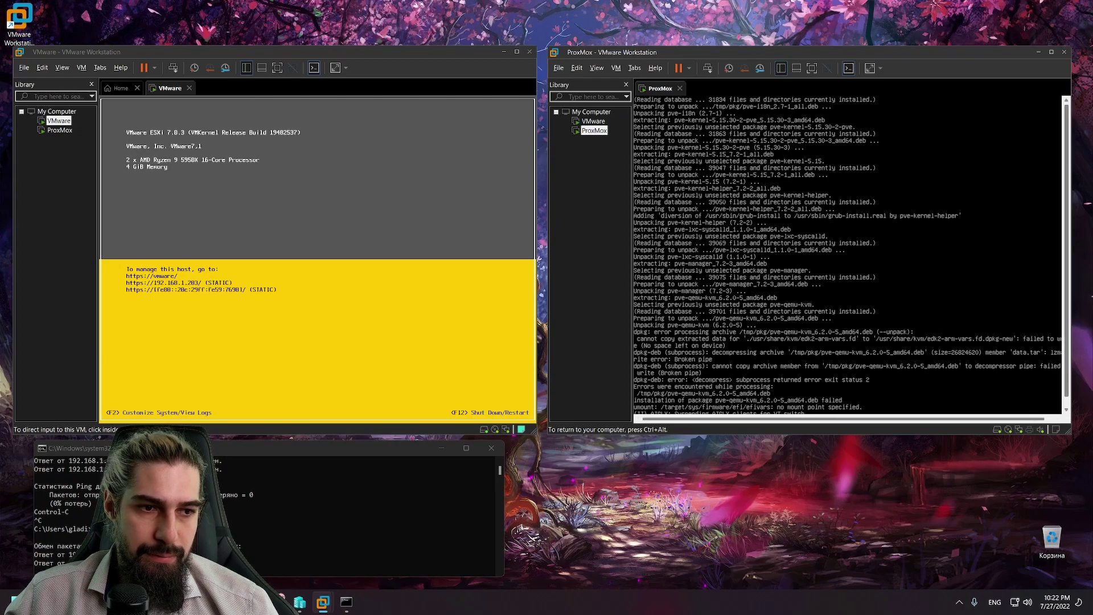
key("ctrl+alt")
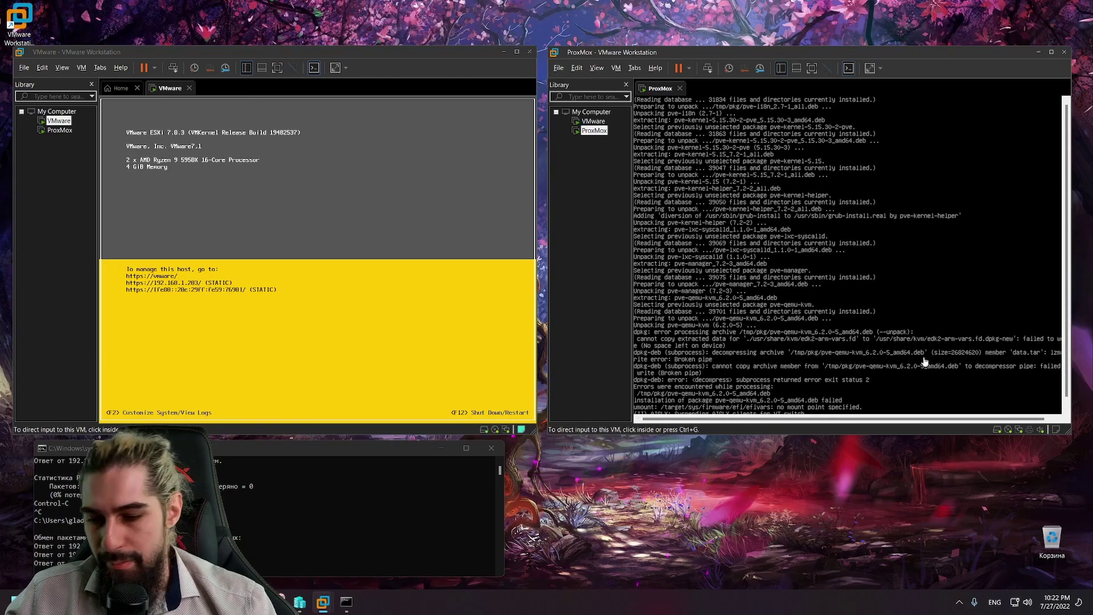
left_click(924, 362)
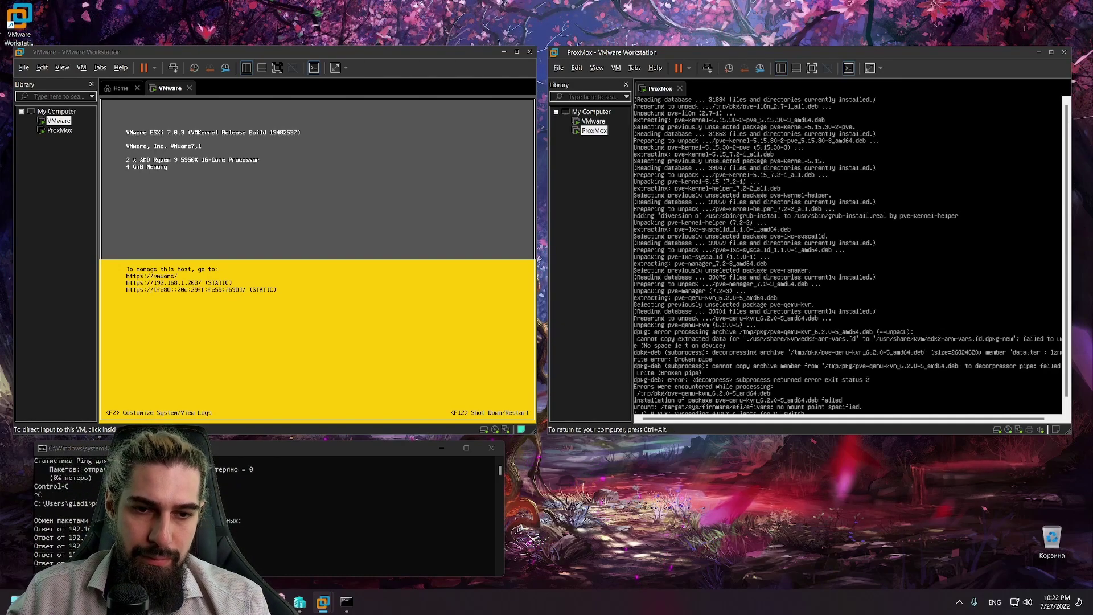
key("ctrl+alt")
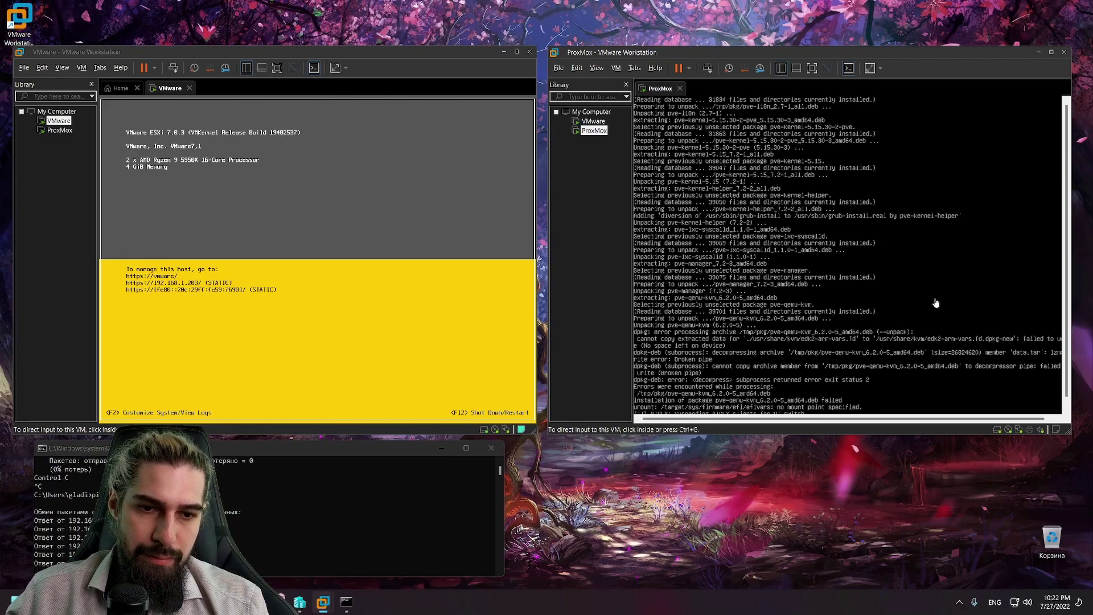
left_click(935, 302)
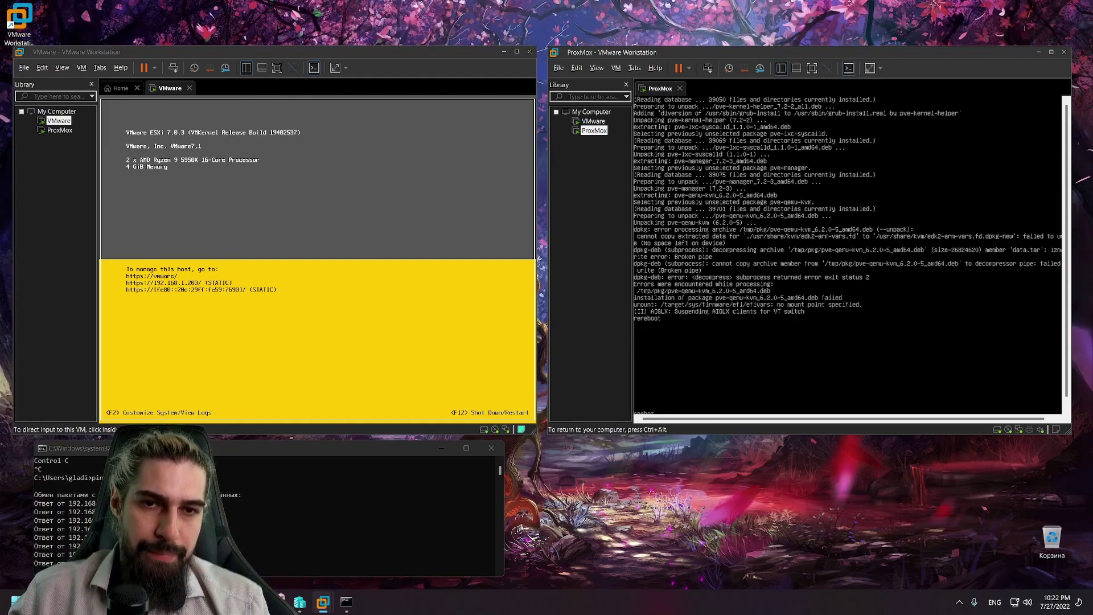
key("ctrl+alt")
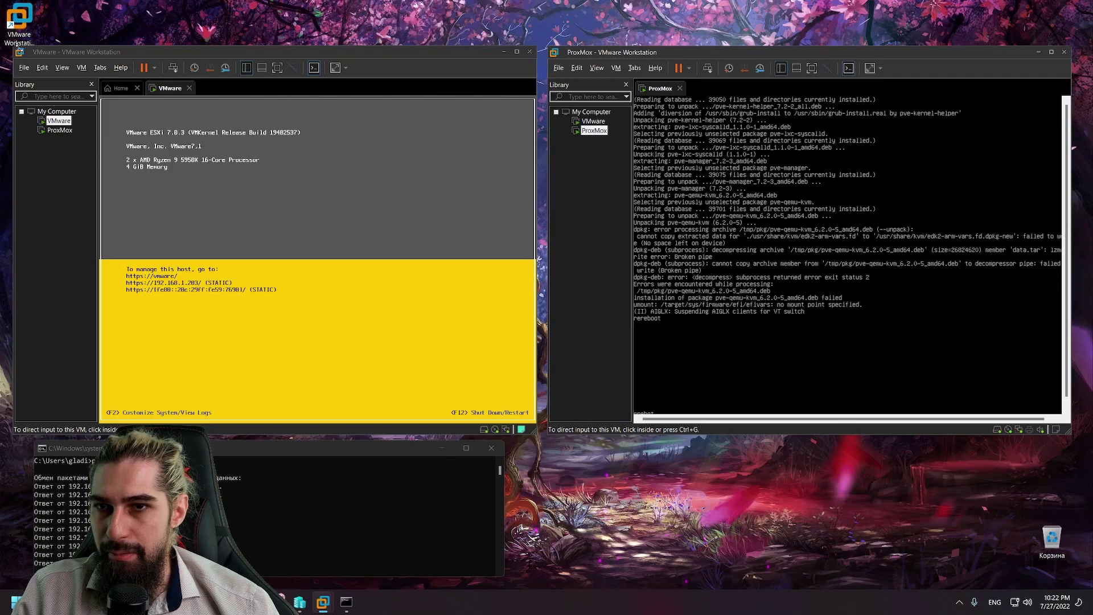
left_click(24, 67)
left_click(171, 171)
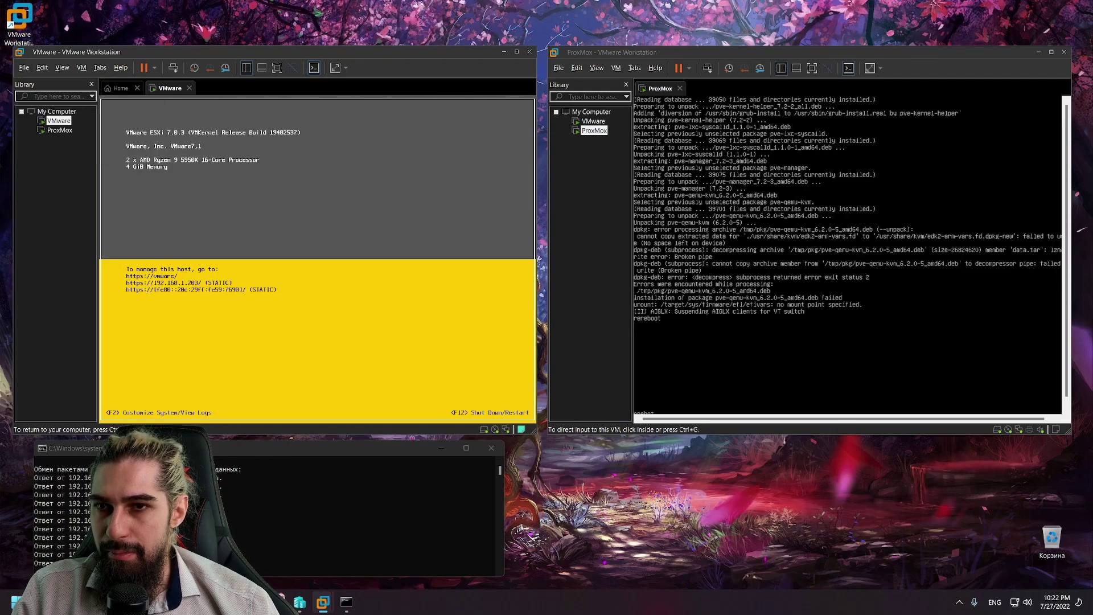
key("ctrl+alt")
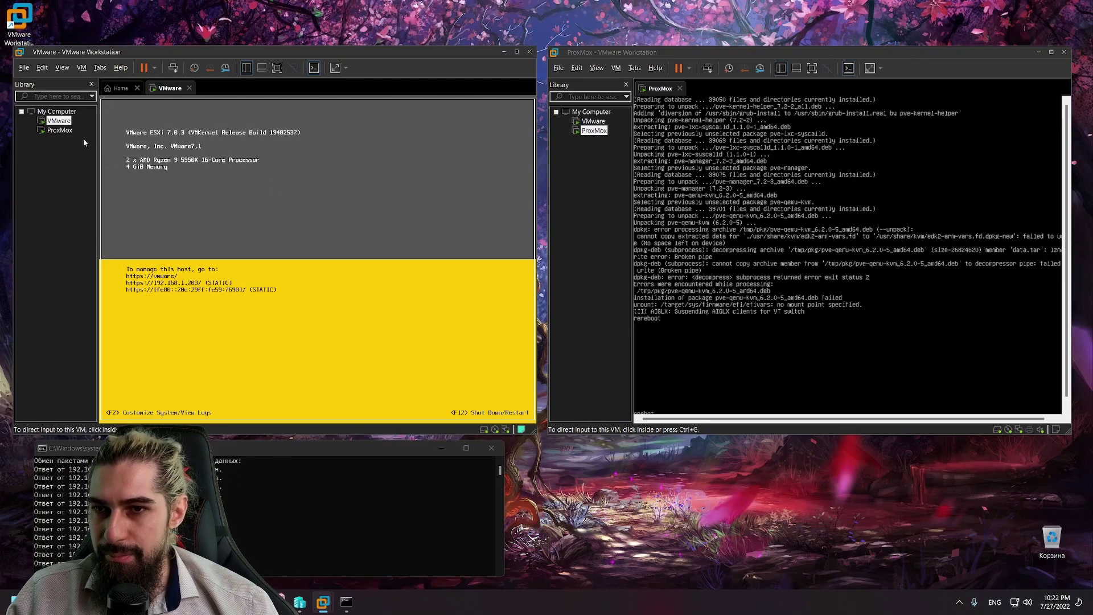
Step: Clear 'Replicate physical network connection state' in the VMware VM's Network Adapter settings
right_click(60, 123)
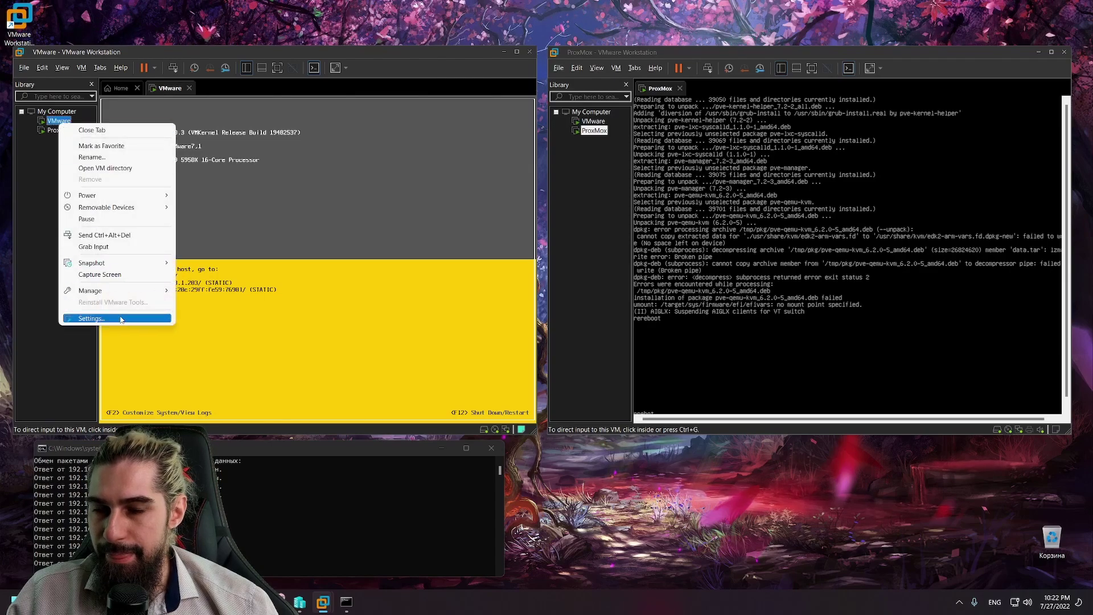
left_click(91, 318)
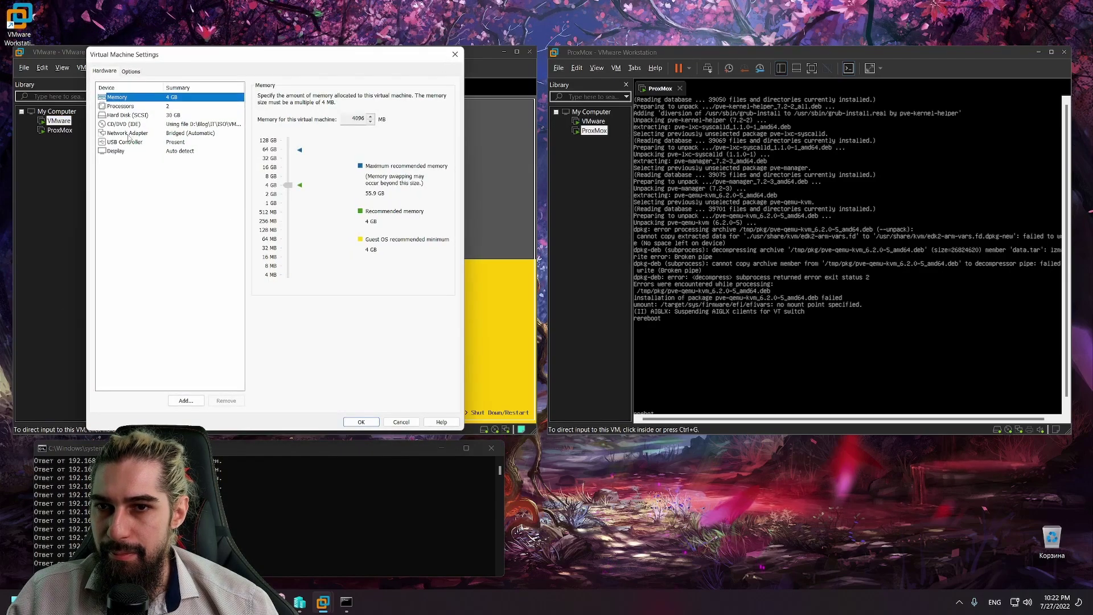
left_click(135, 133)
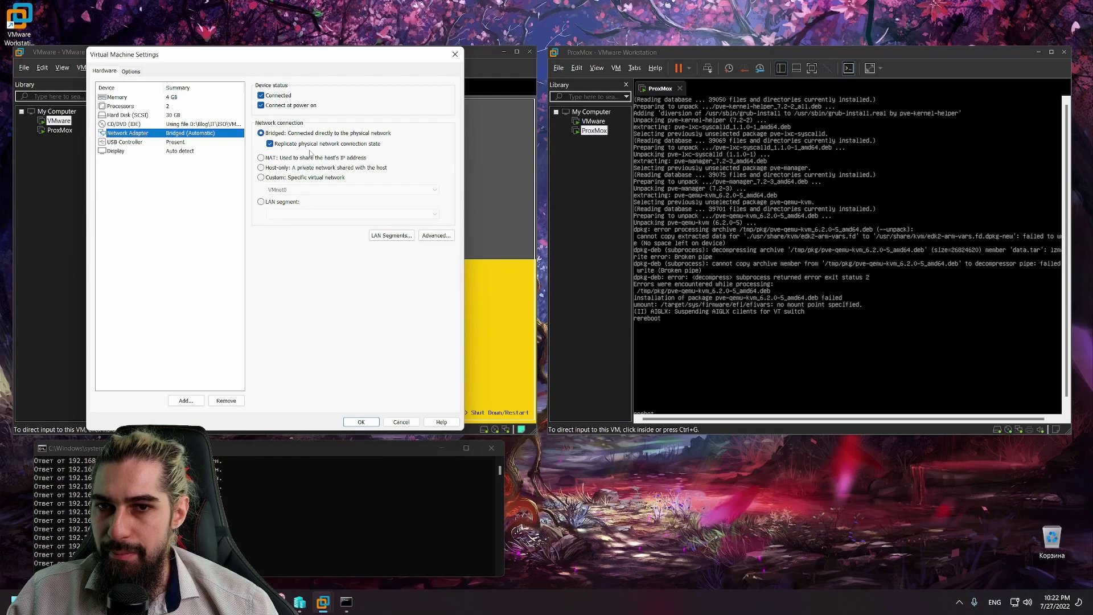
left_click(324, 145)
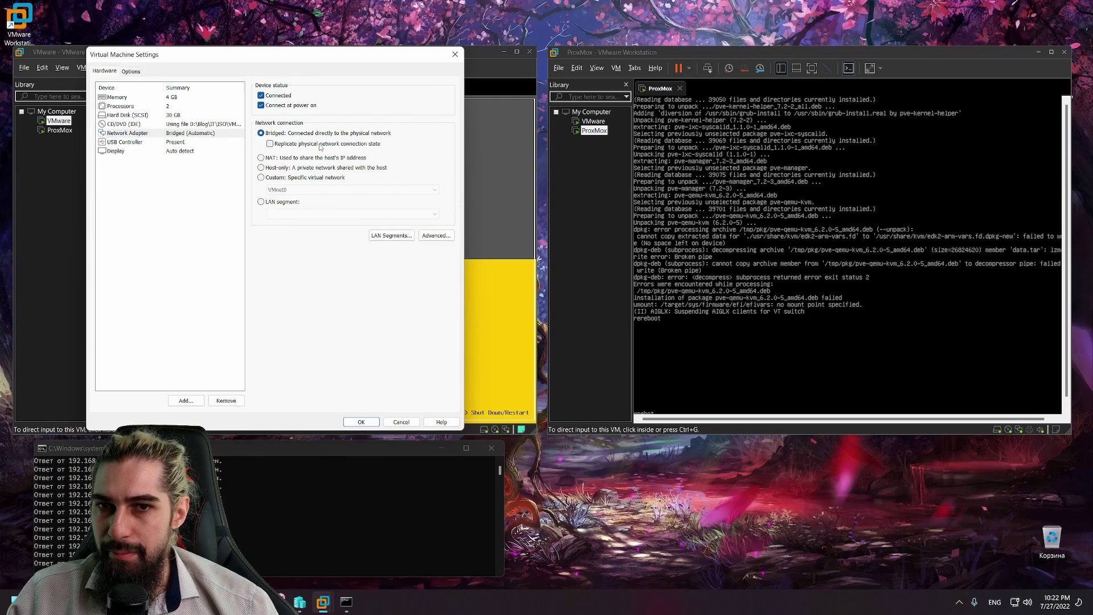
left_click(356, 421)
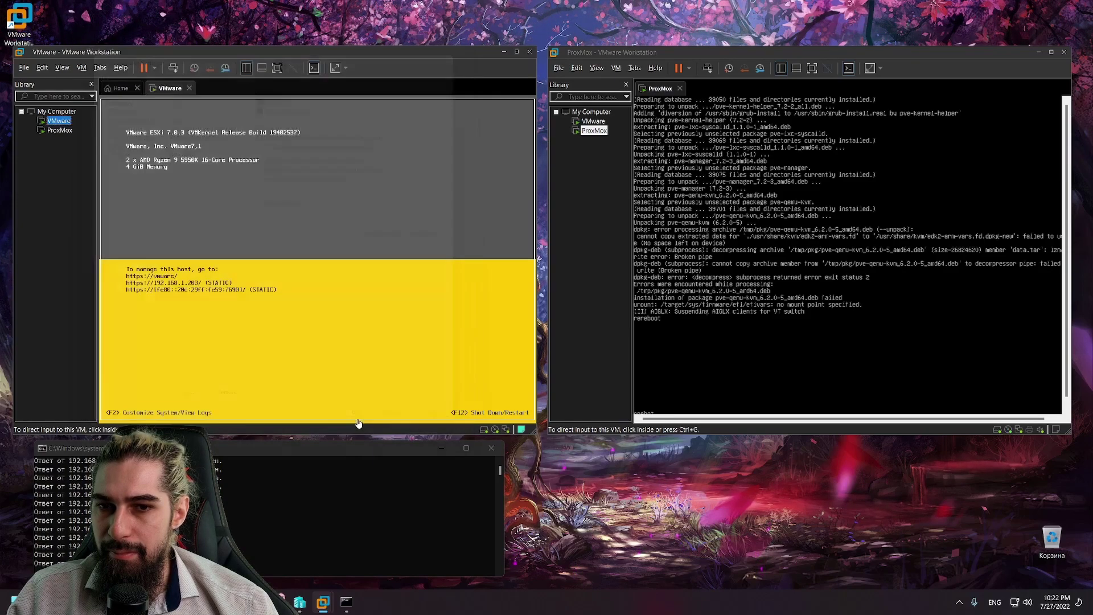
left_click(135, 230)
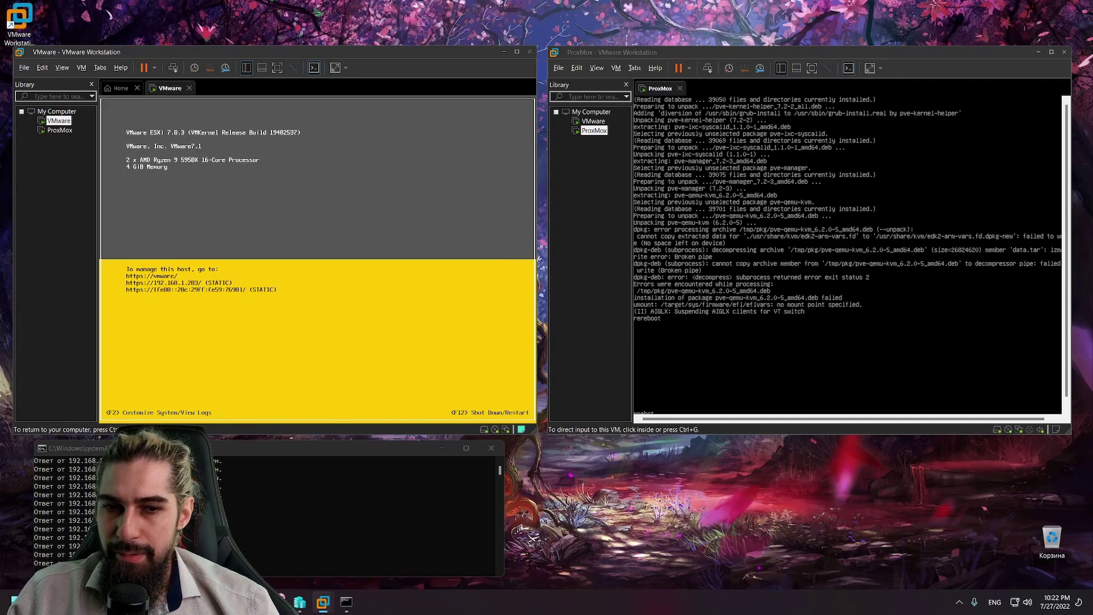
Step: Log in to the ESXi DCUI as root and restart the management network
key("F2")
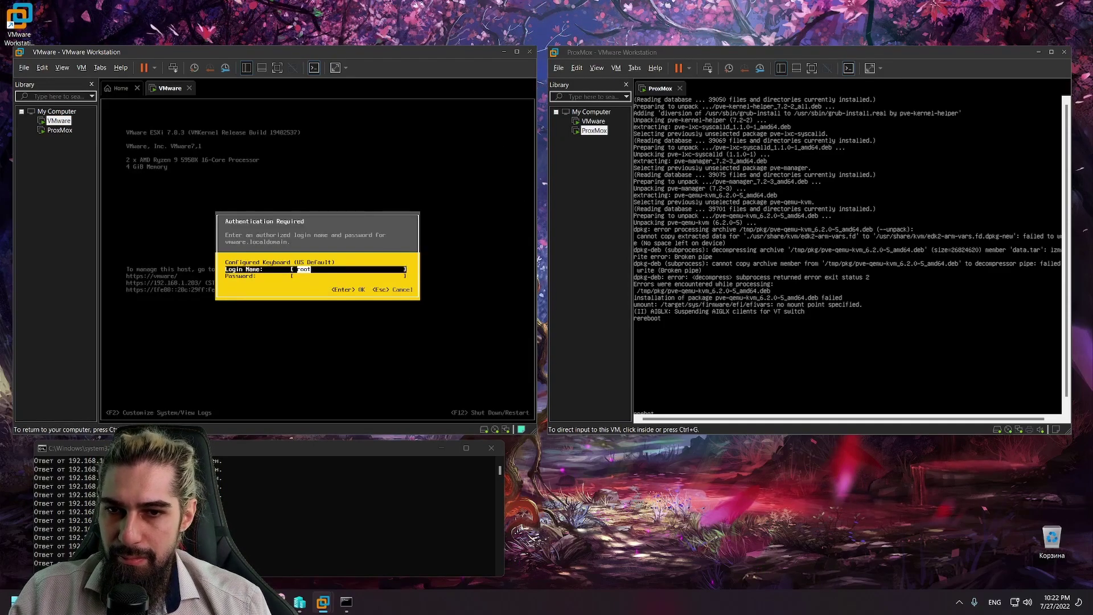
key("Tab")
type("*********")
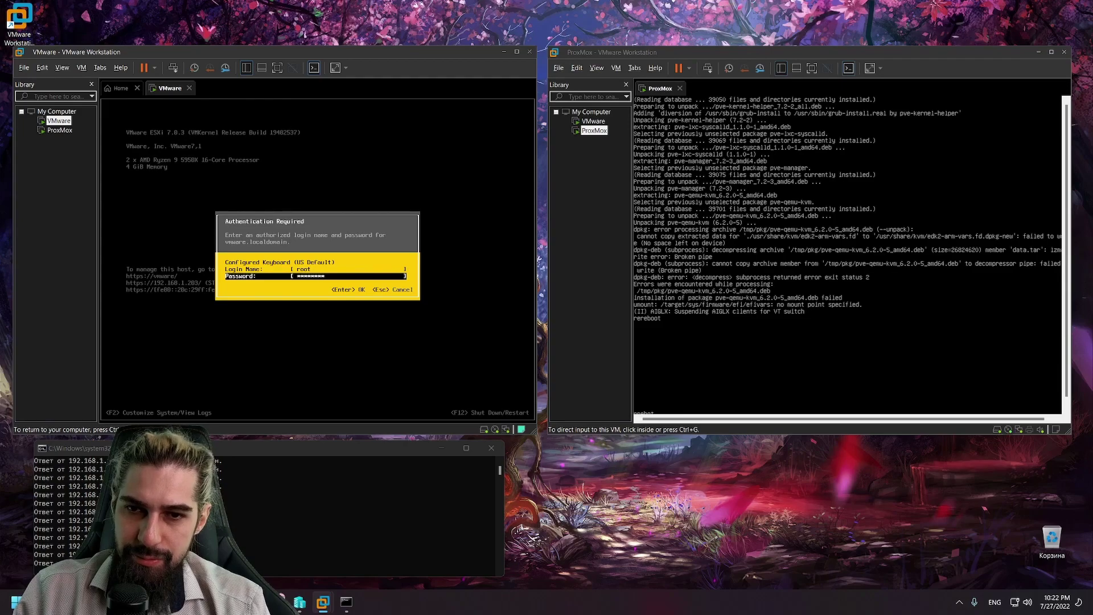
key("Return")
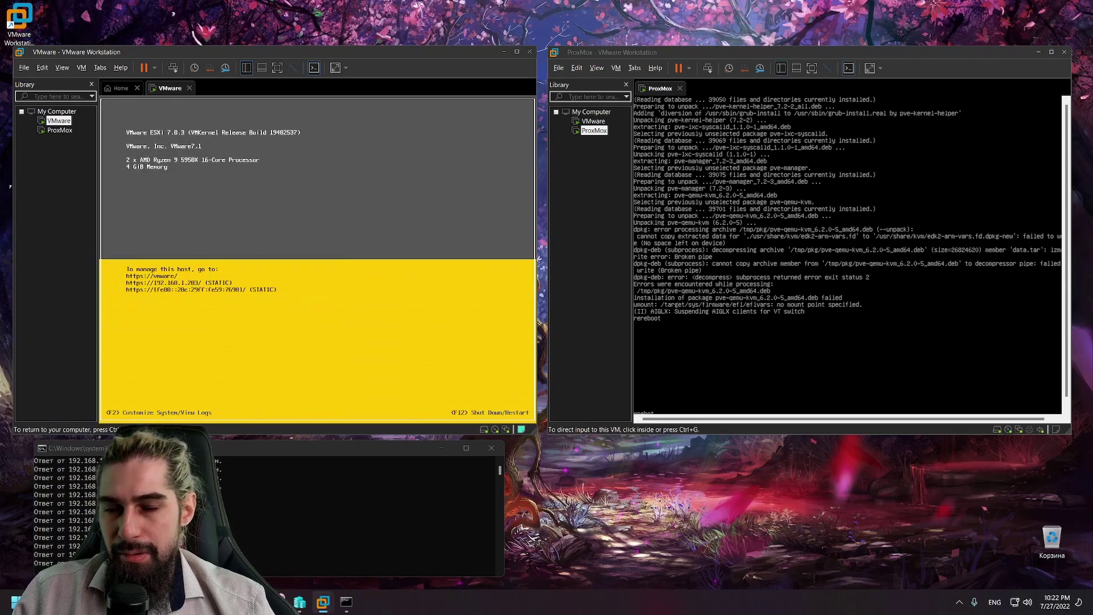
key("Down")
key("Down")
key("Down")
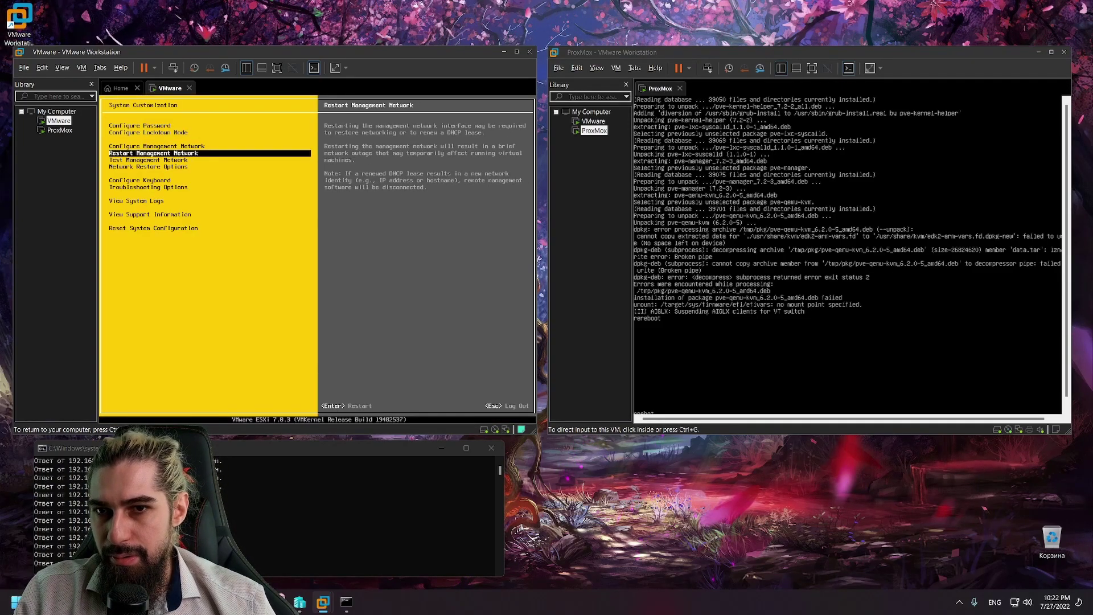
key("Return")
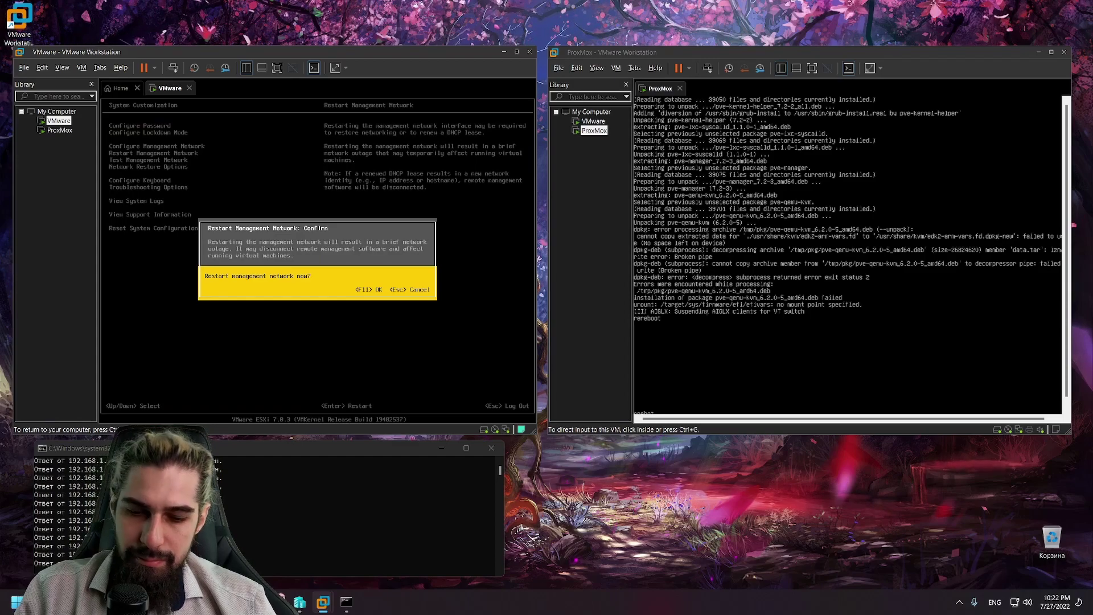
key("F11")
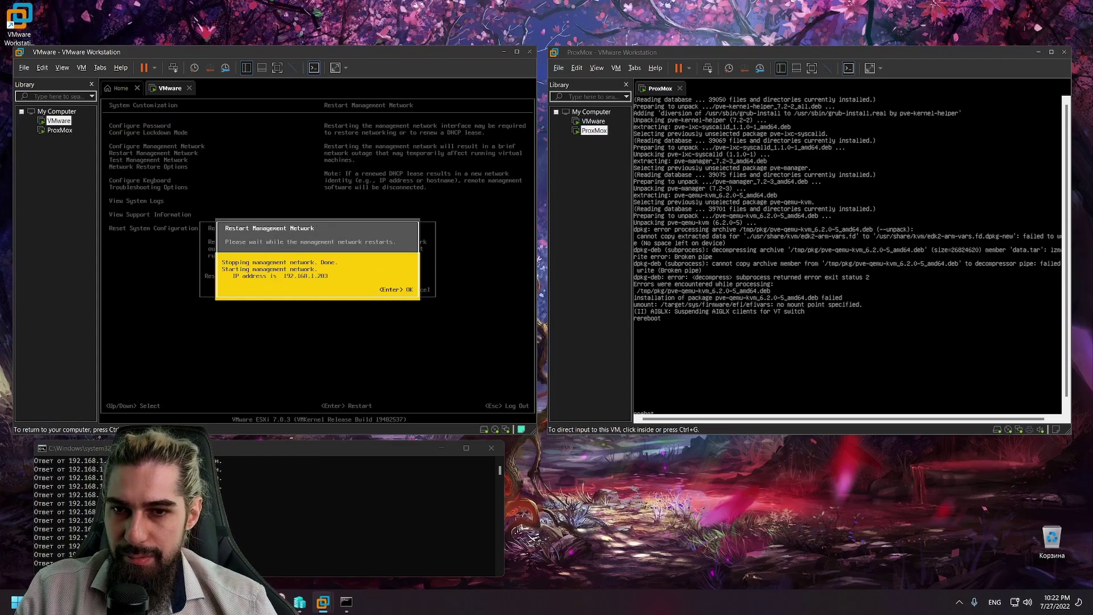
key("Return")
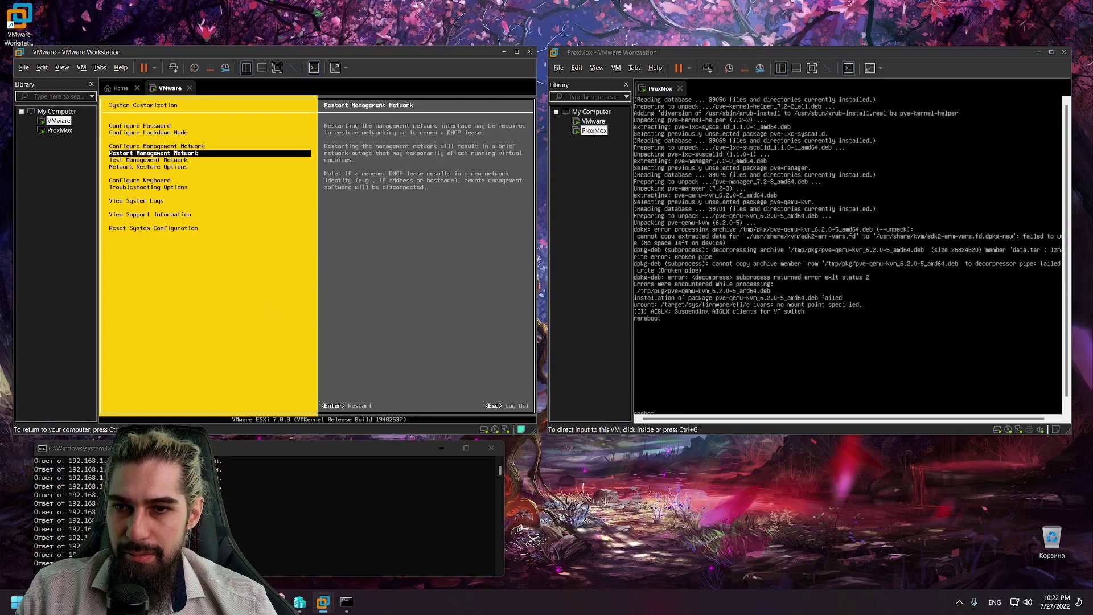
Step: Review the IPv4 and IPv6 management configuration, then log out of the console
key("Down")
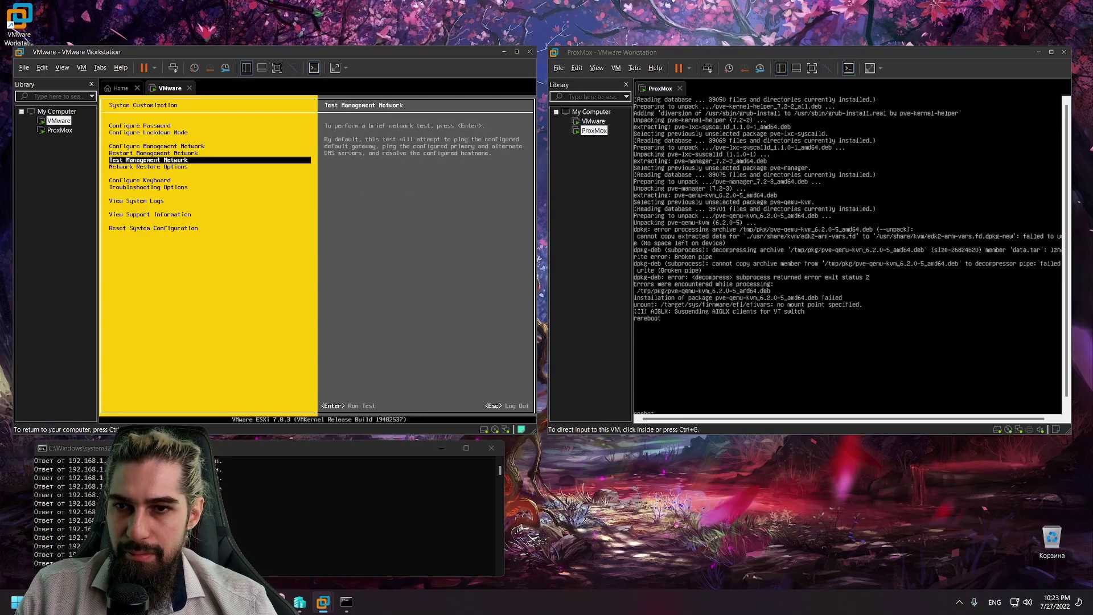
key("Up")
key("Up")
key("Return")
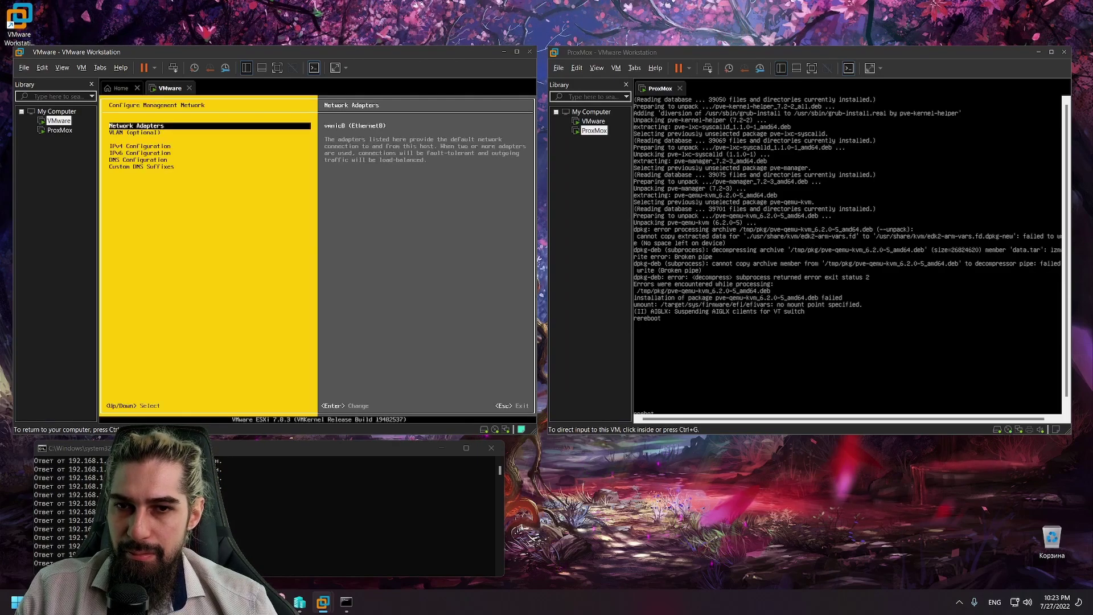
key("Down")
key("Down")
key("Return")
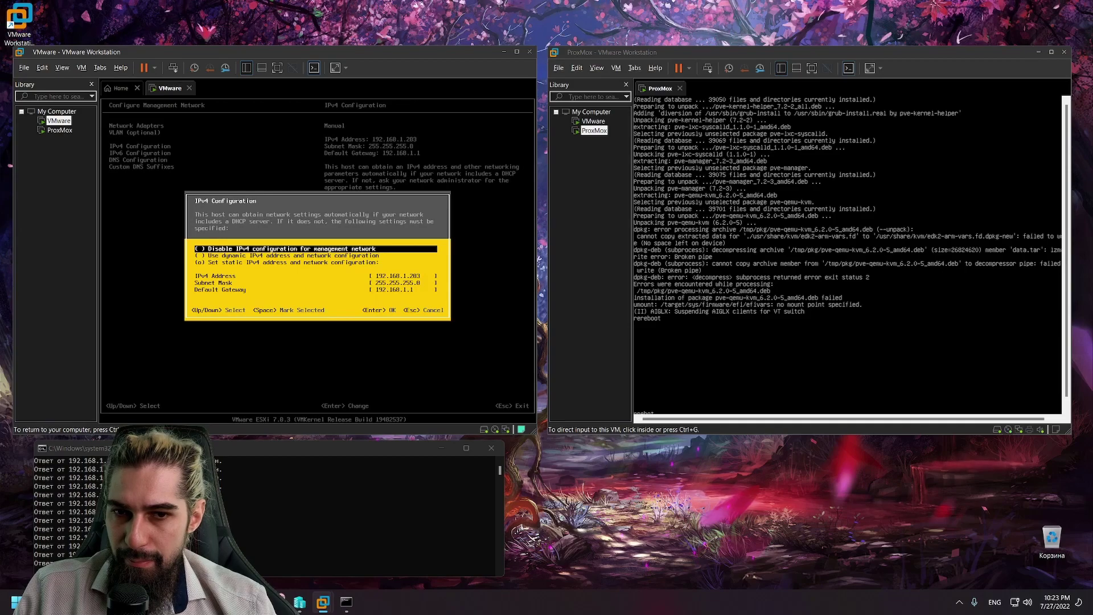
key("Escape")
key("Down")
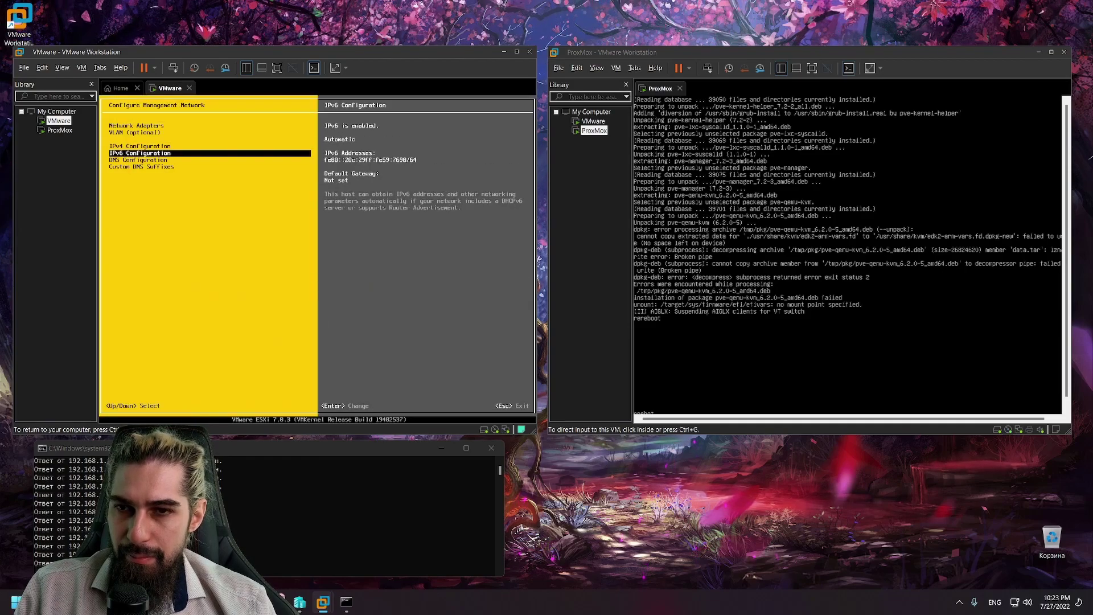
key("Return")
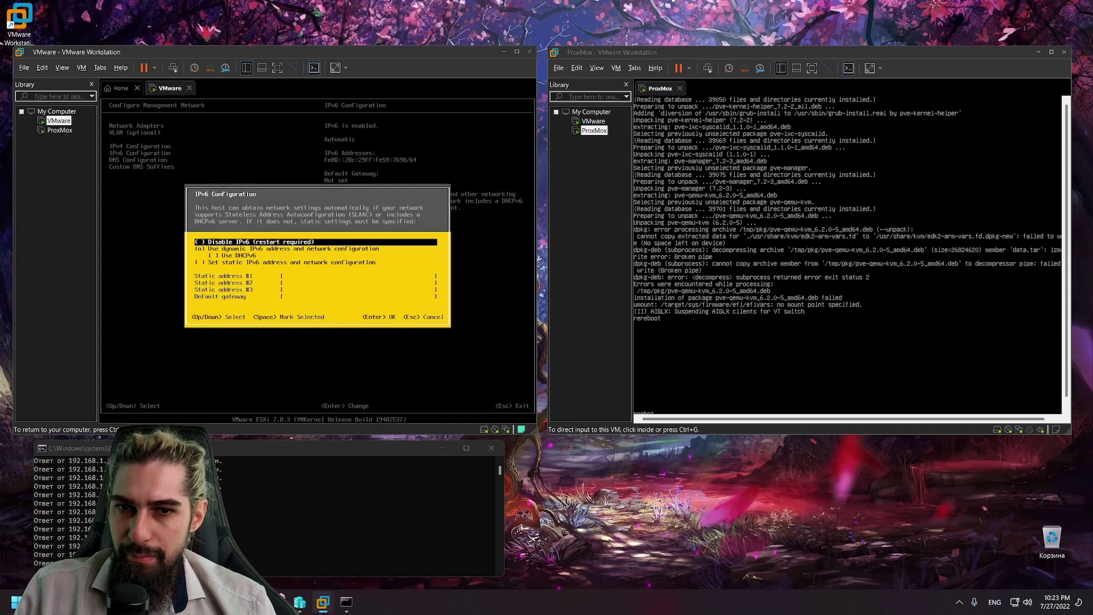
key("Escape")
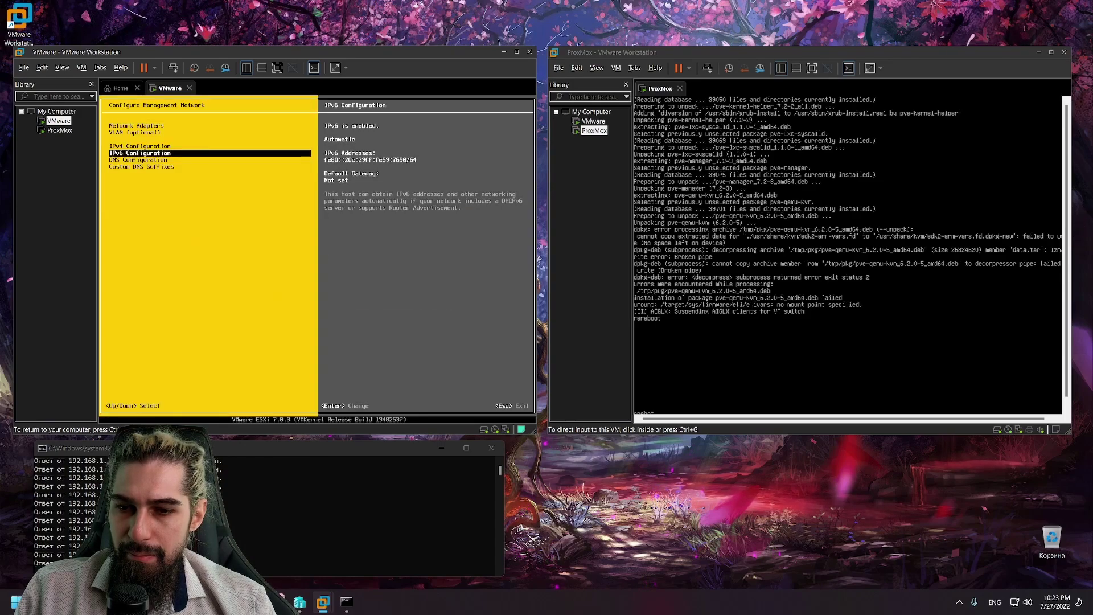
key("Escape")
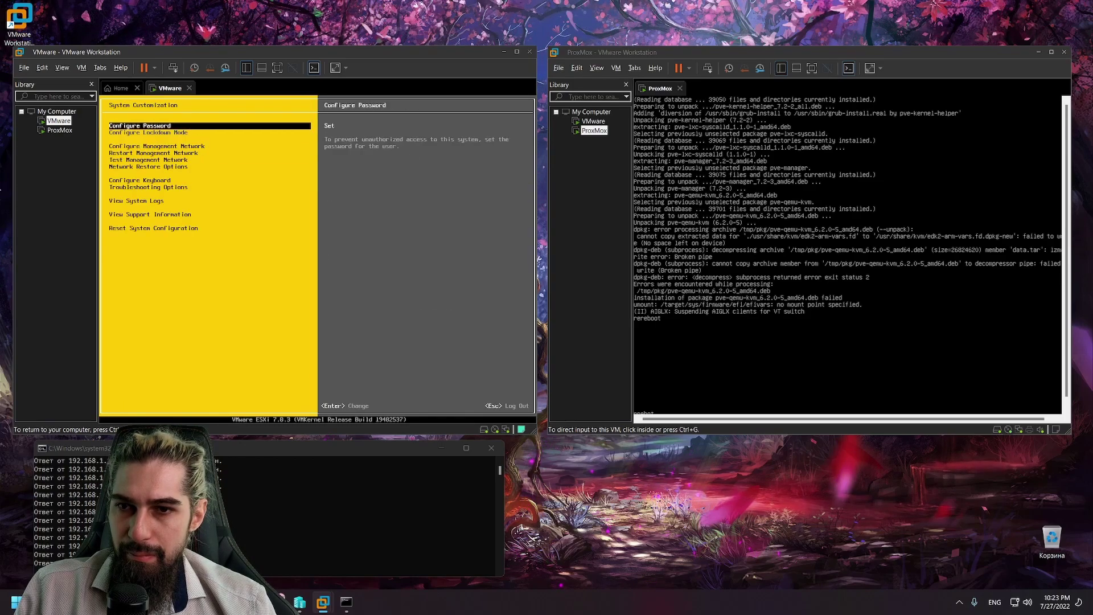
key("Escape")
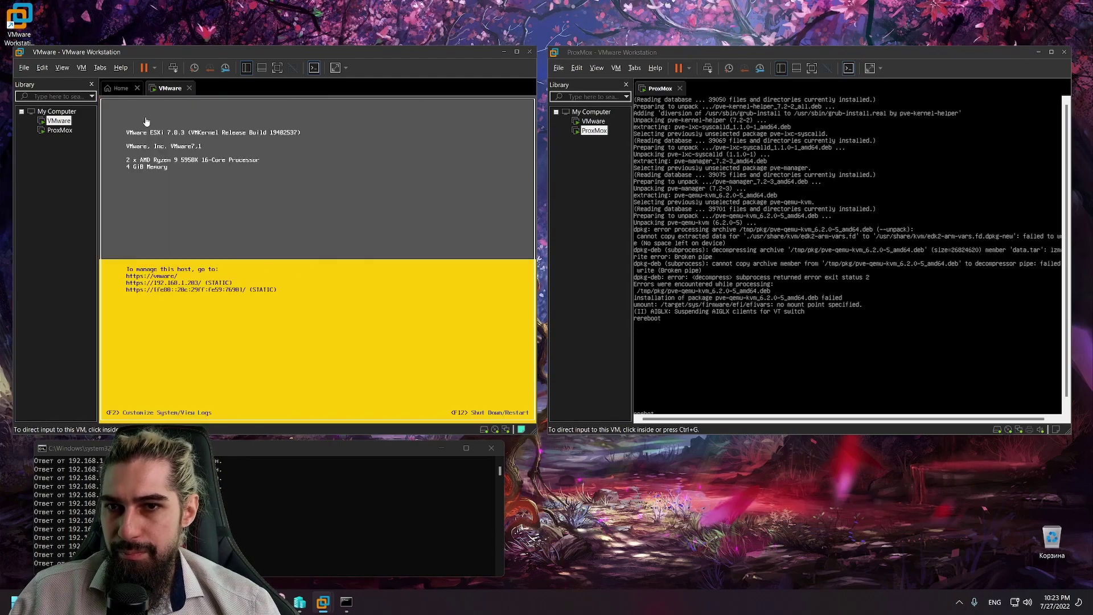
Step: Restart the ESXi guest through Power > Restart Guest
right_click(67, 121)
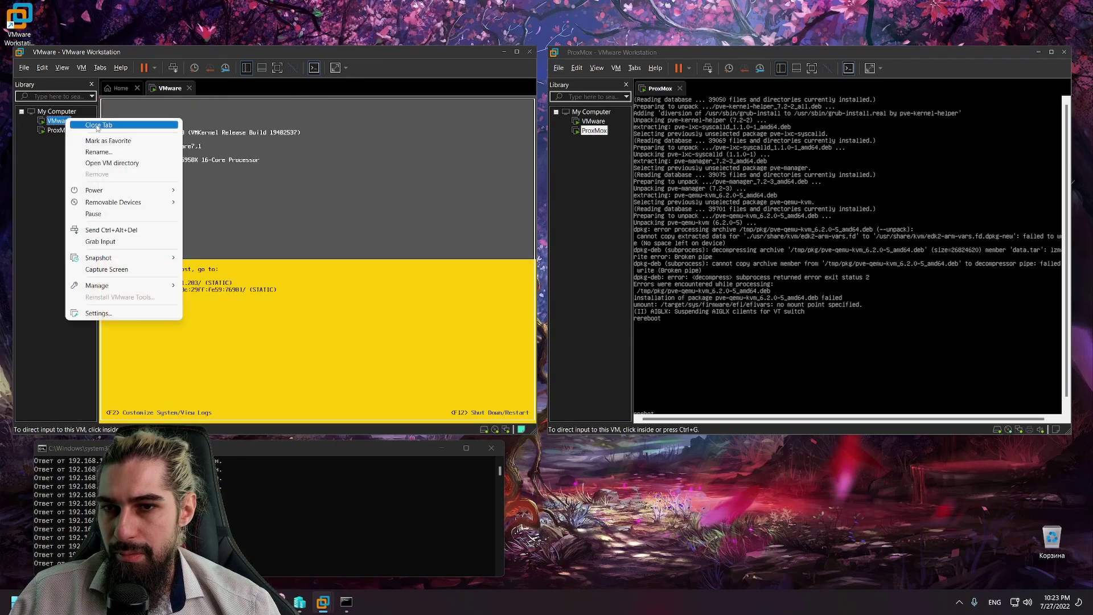
mouse_move(166, 191)
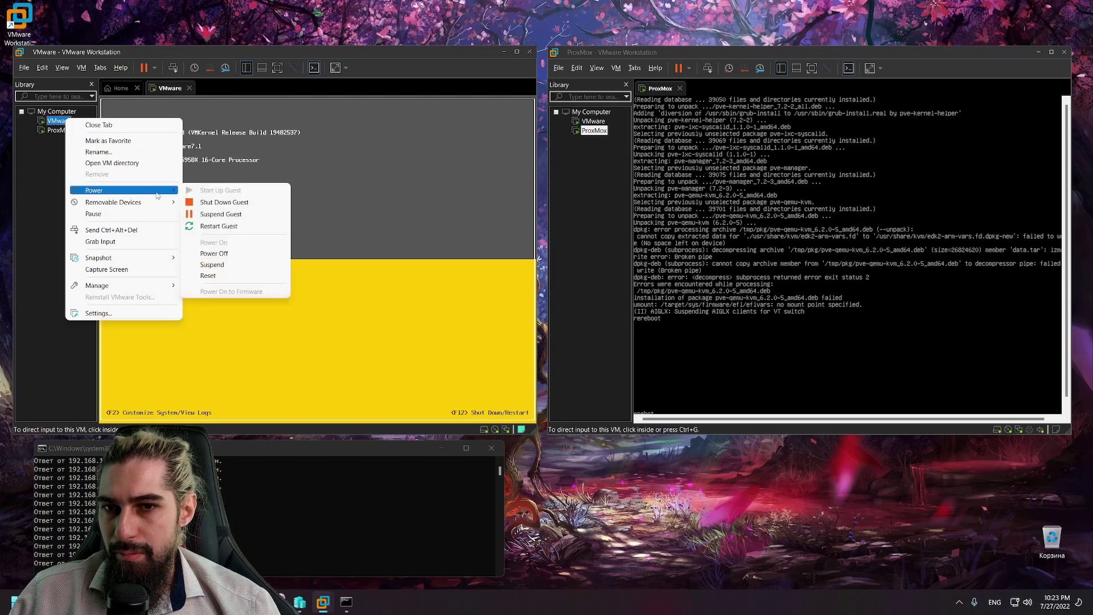
left_click(235, 215)
left_click(293, 264)
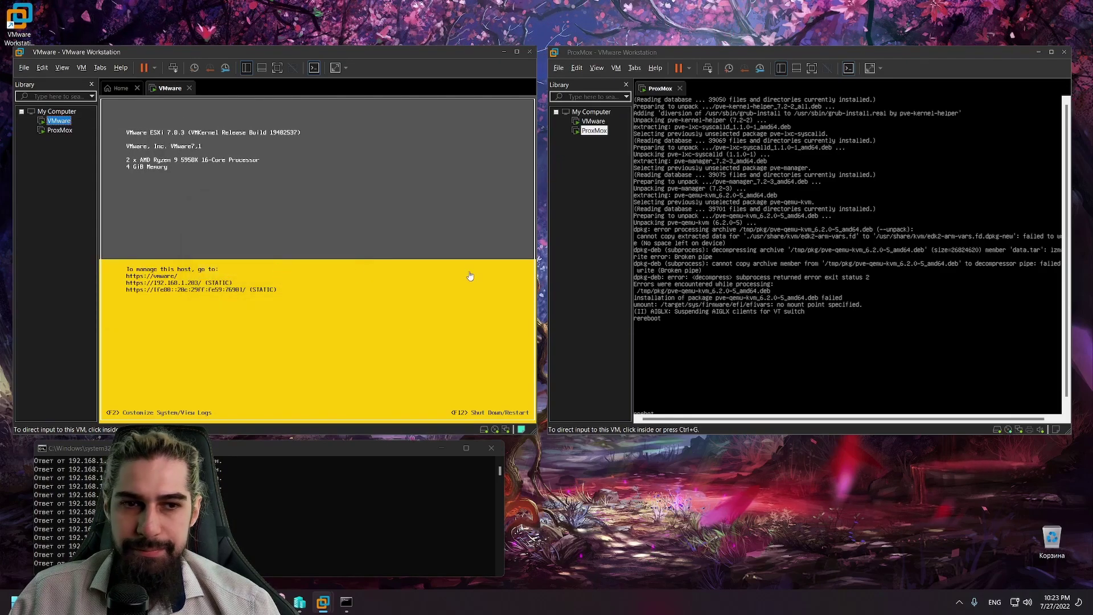
Step: Shut down the ProxMox guest through Power > Shut Down Guest
left_click(911, 353)
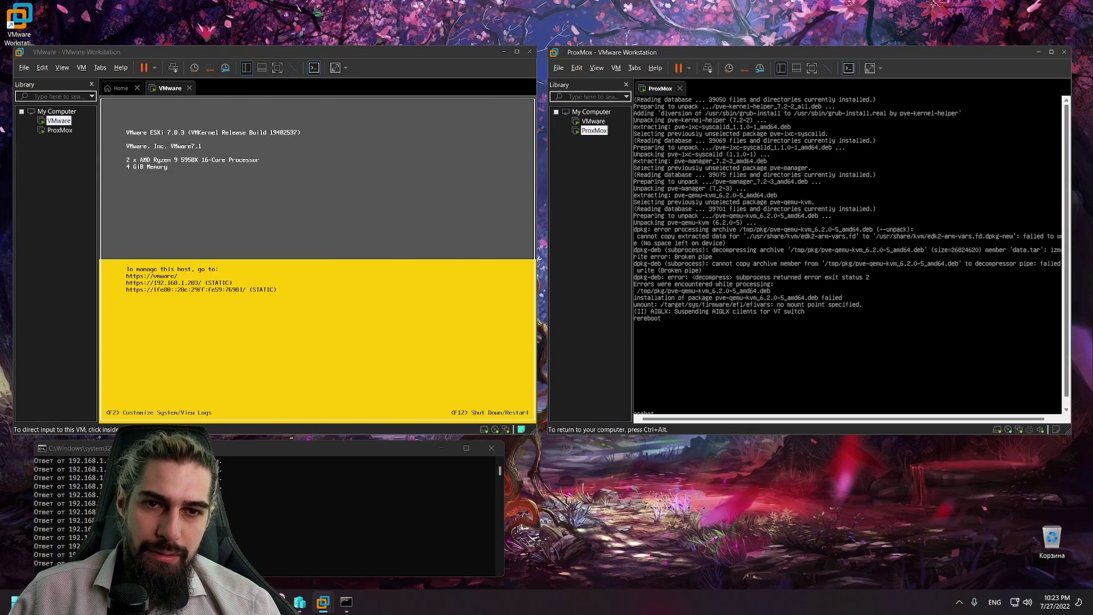
key("ctrl+alt")
right_click(585, 135)
right_click(597, 132)
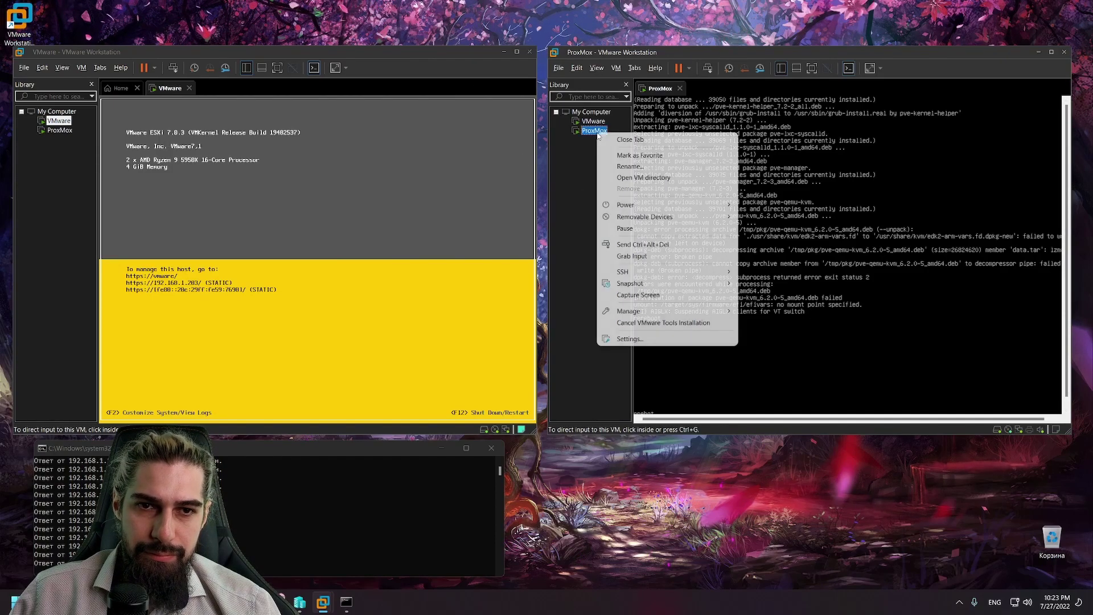
mouse_move(655, 205)
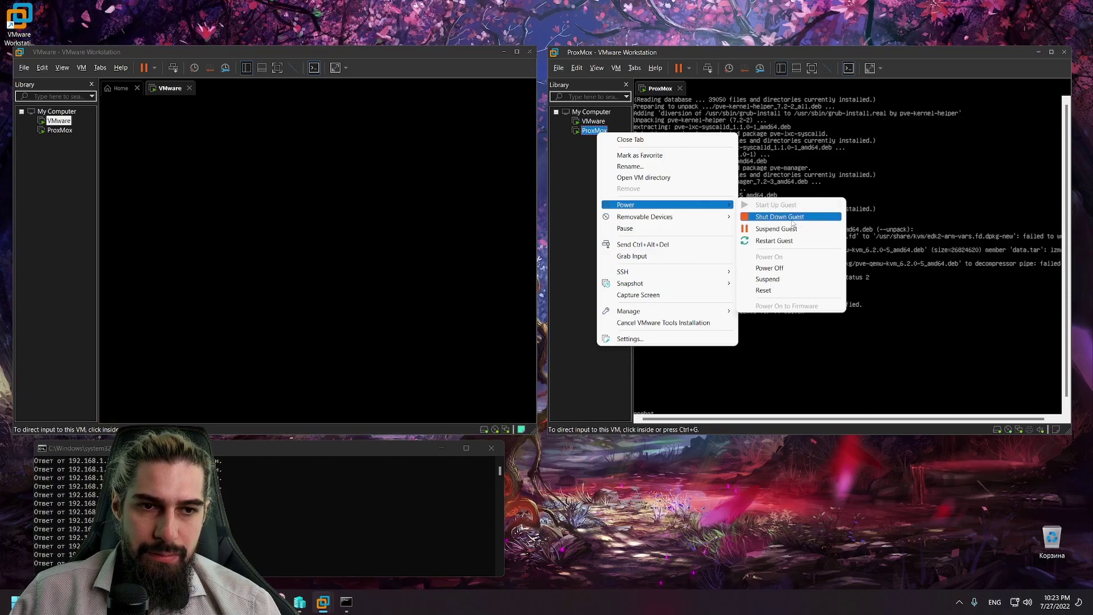
left_click(792, 218)
left_click(823, 265)
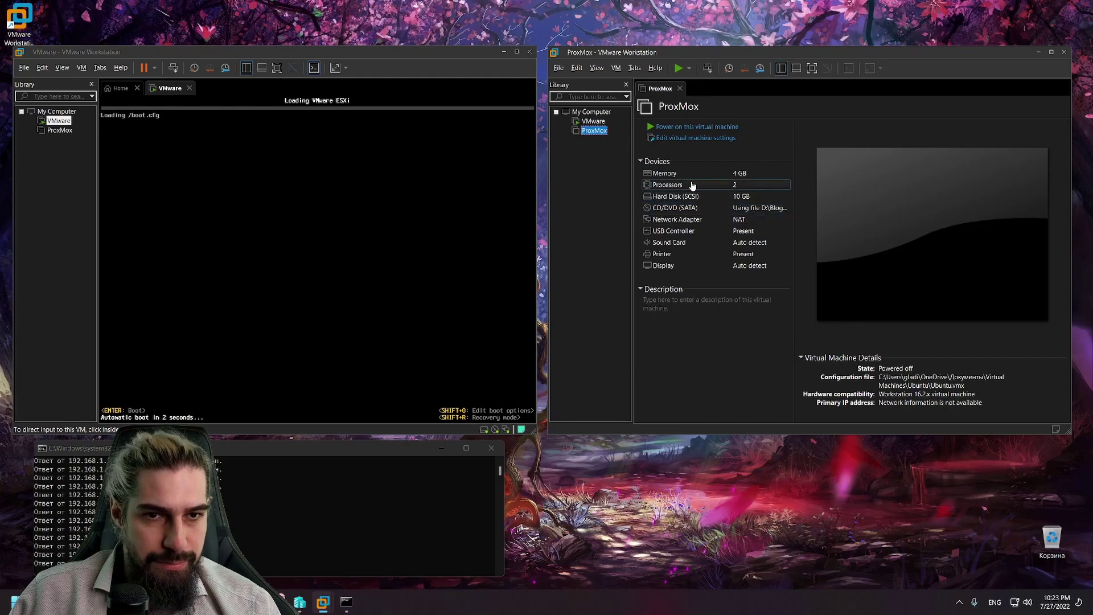
Step: Set ProxMox's network adapter to Bridged after briefly checking custom VMnet0 and LAN segments
left_click(695, 223)
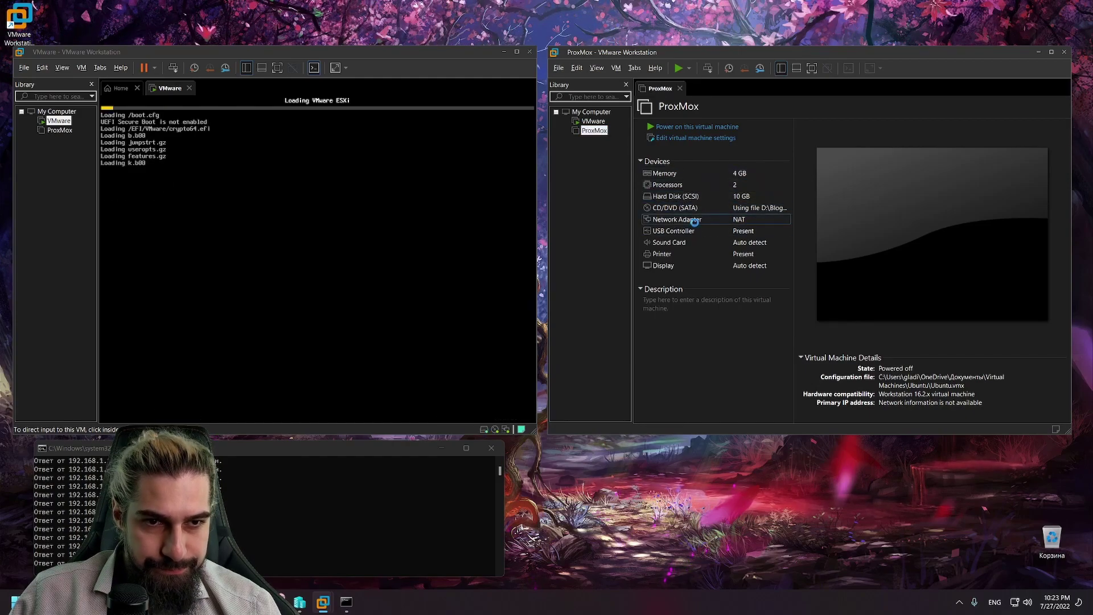
double_click(695, 227)
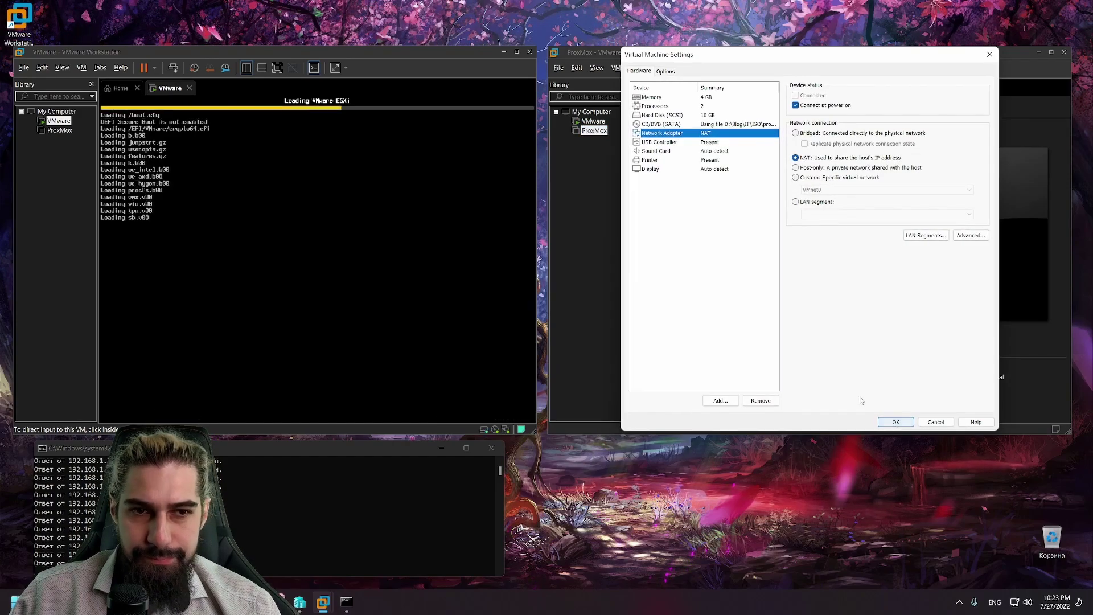
left_click(809, 134)
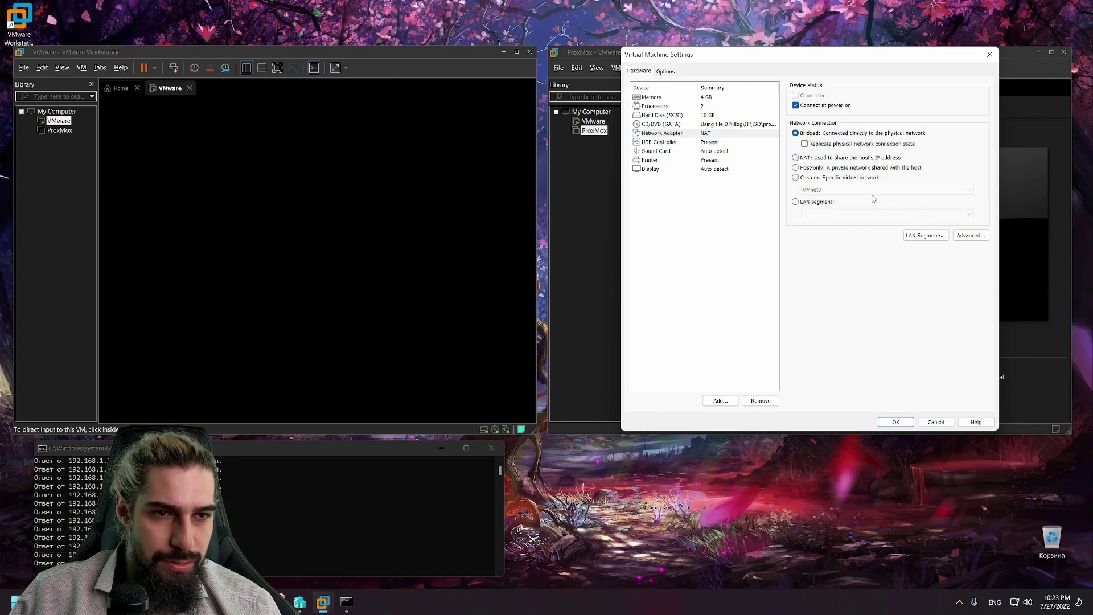
left_click(836, 178)
left_click(844, 190)
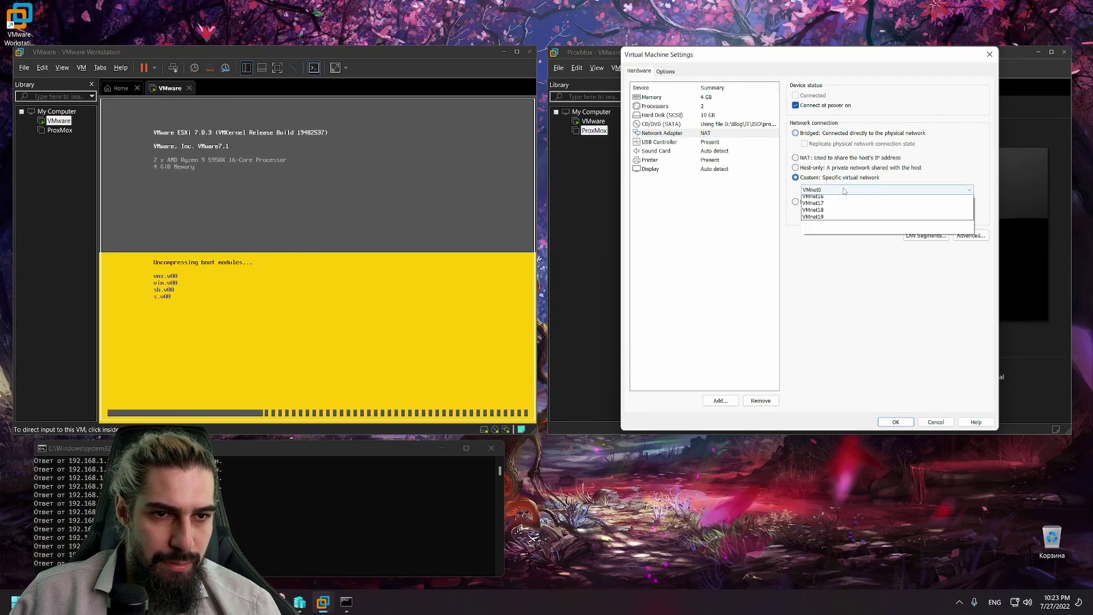
left_click(844, 192)
left_click(846, 202)
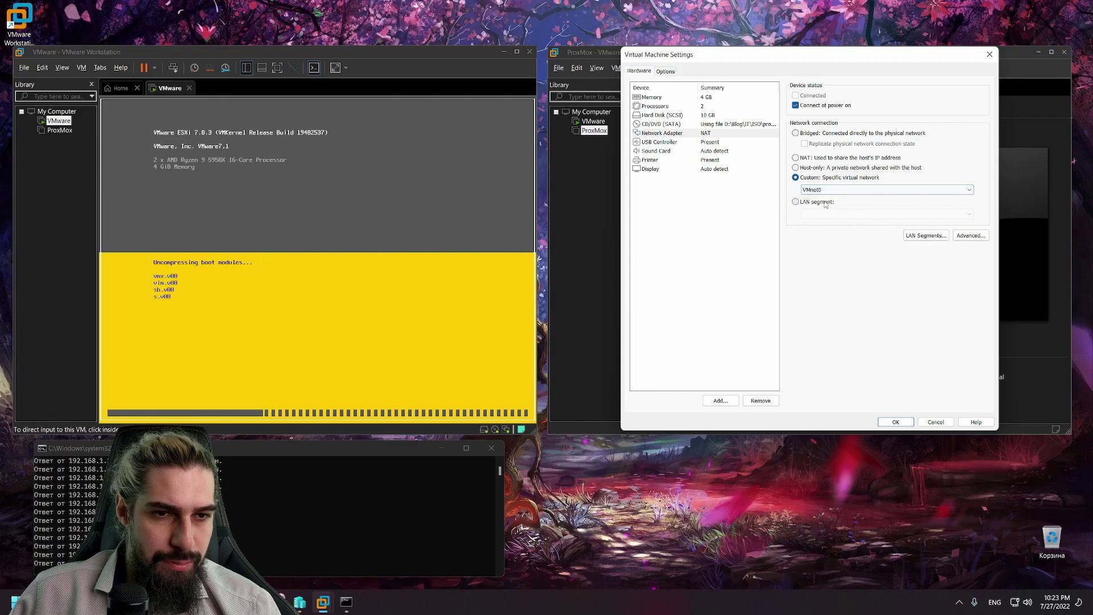
left_click(925, 235)
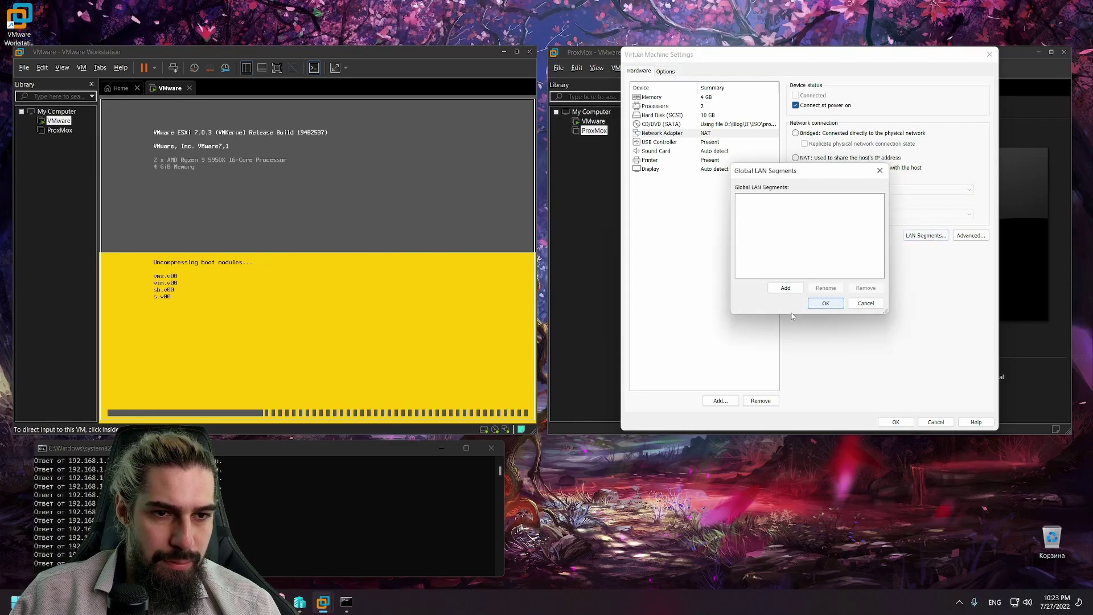
left_click(865, 305)
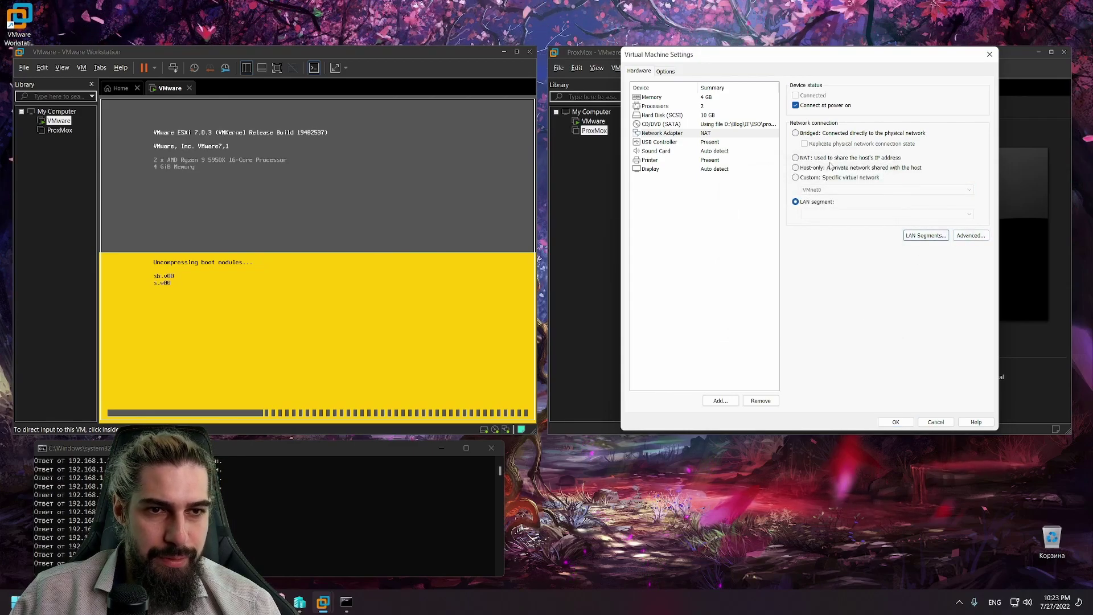
left_click(820, 133)
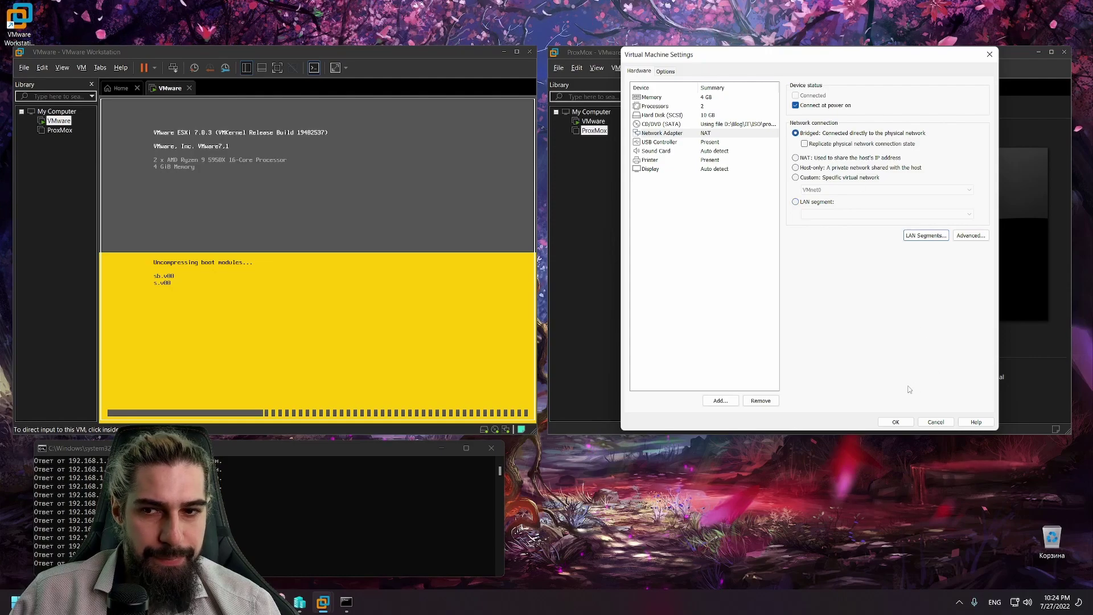
left_click(898, 421)
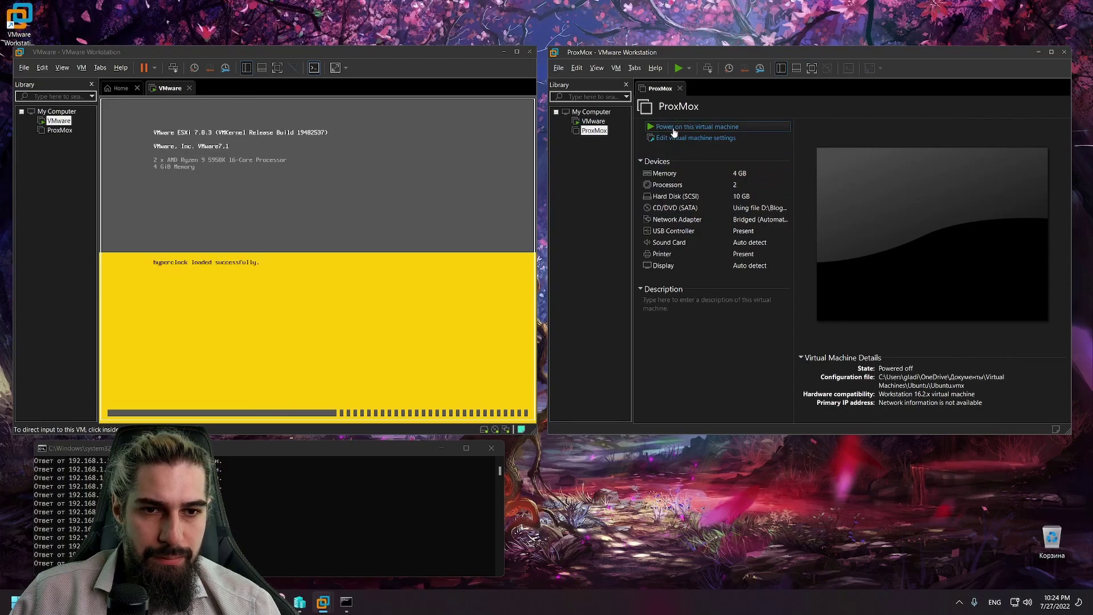
Step: Power on the ProxMox VM, open a new Command Prompt with cmd, and start typing a ping
left_click(674, 127)
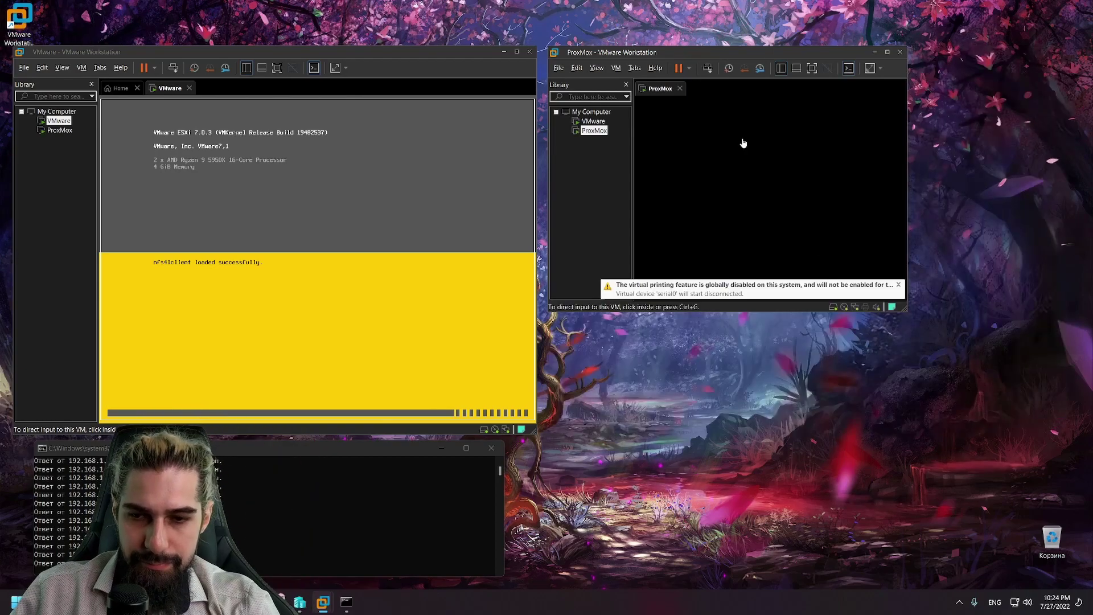
key("super+r")
type("cmd")
key("Return")
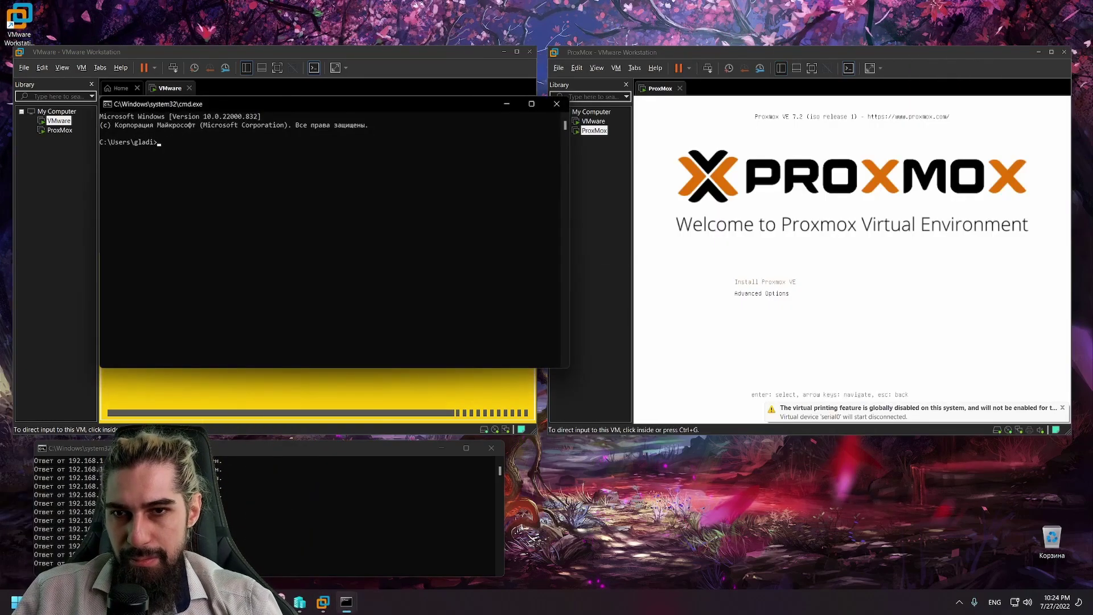
type("pinng")
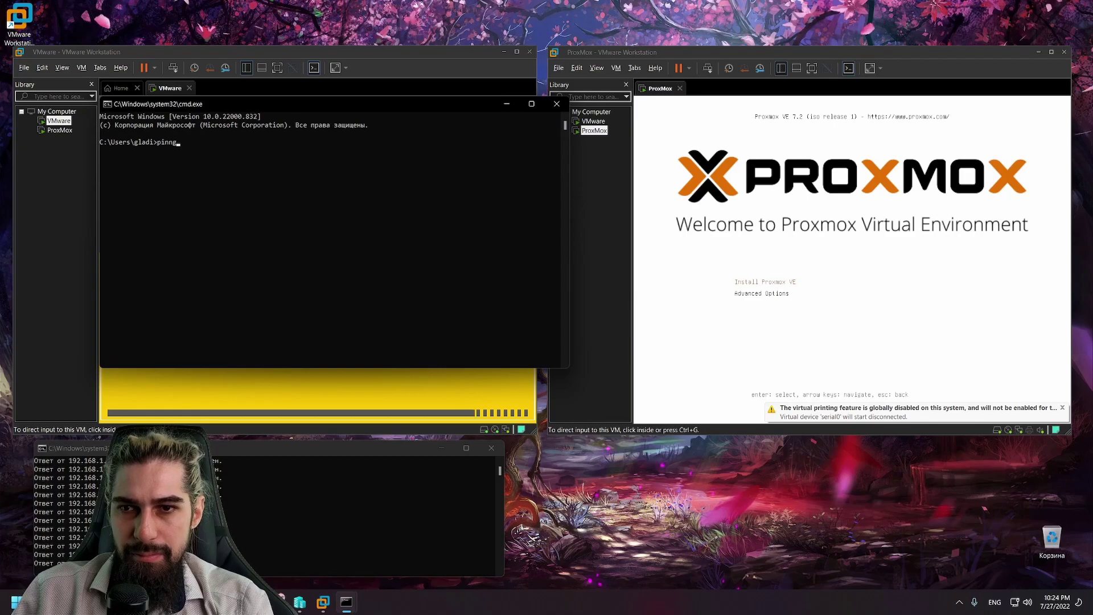
Step: Run a continuous ping with 'ping 192.168.1.220 -t'
key("BackSpace")
key("BackSpace")
type("g")
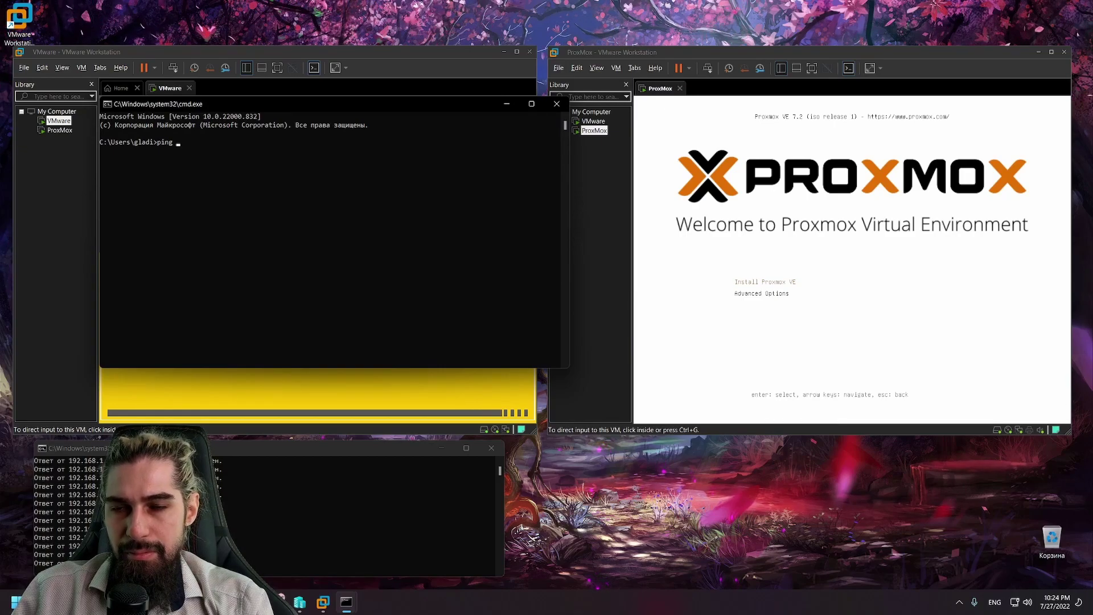
type(" 192.168.1.")
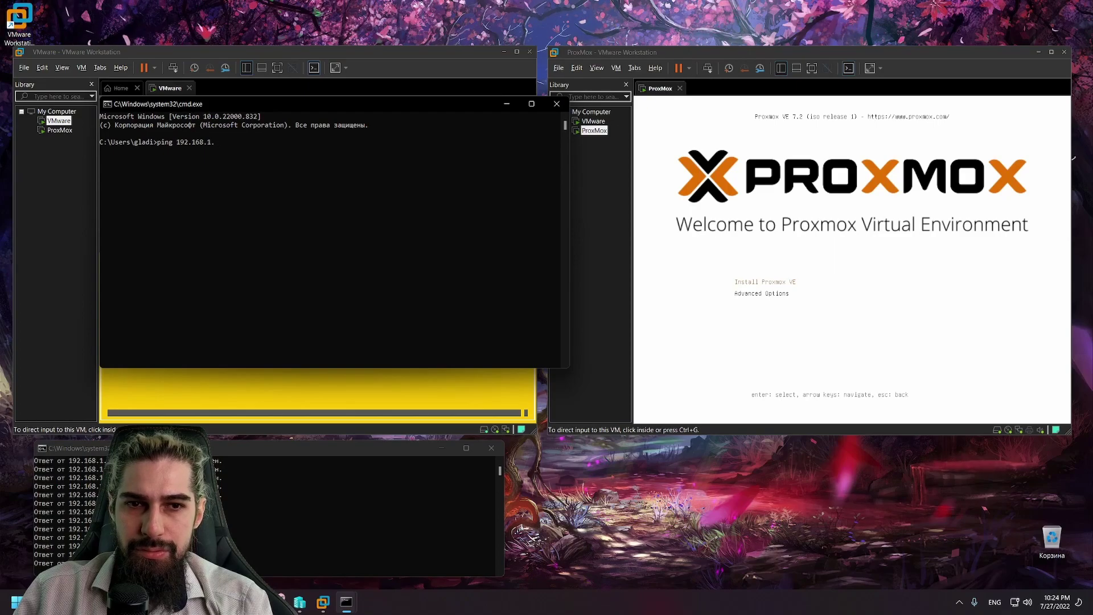
type("220")
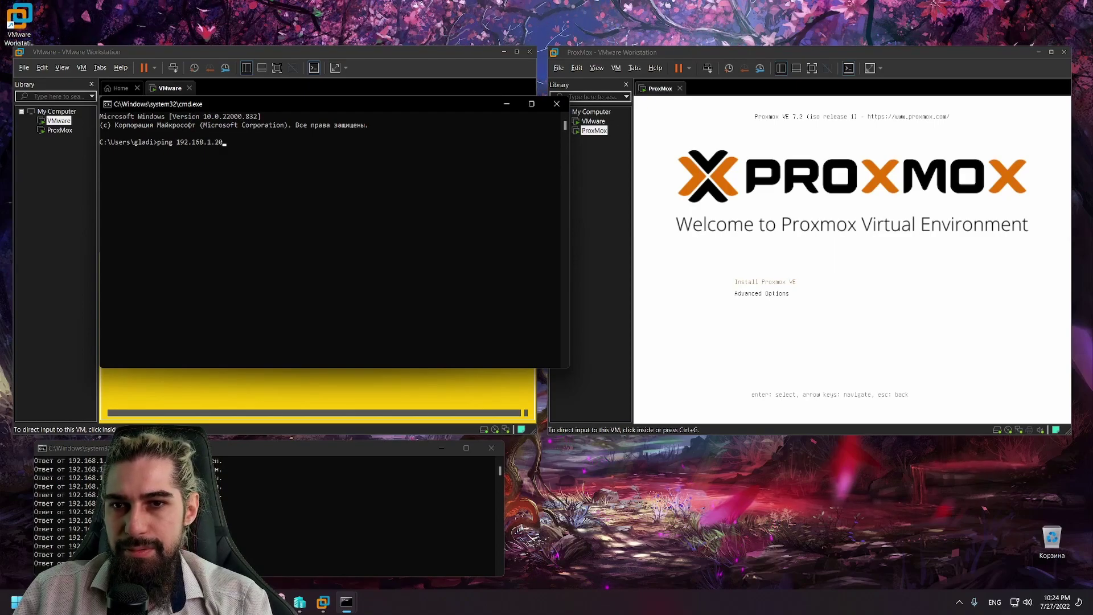
type(" -t")
key("Return")
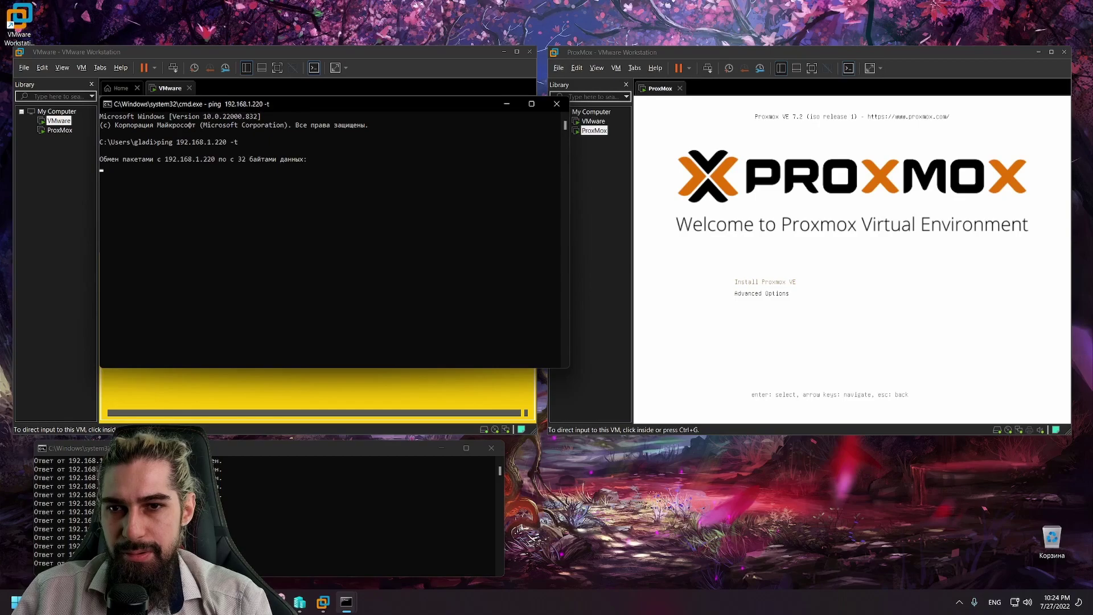
Step: Check on the booting ESXi machine, then move the ping window to the lower right
left_click(256, 91)
left_click(292, 97)
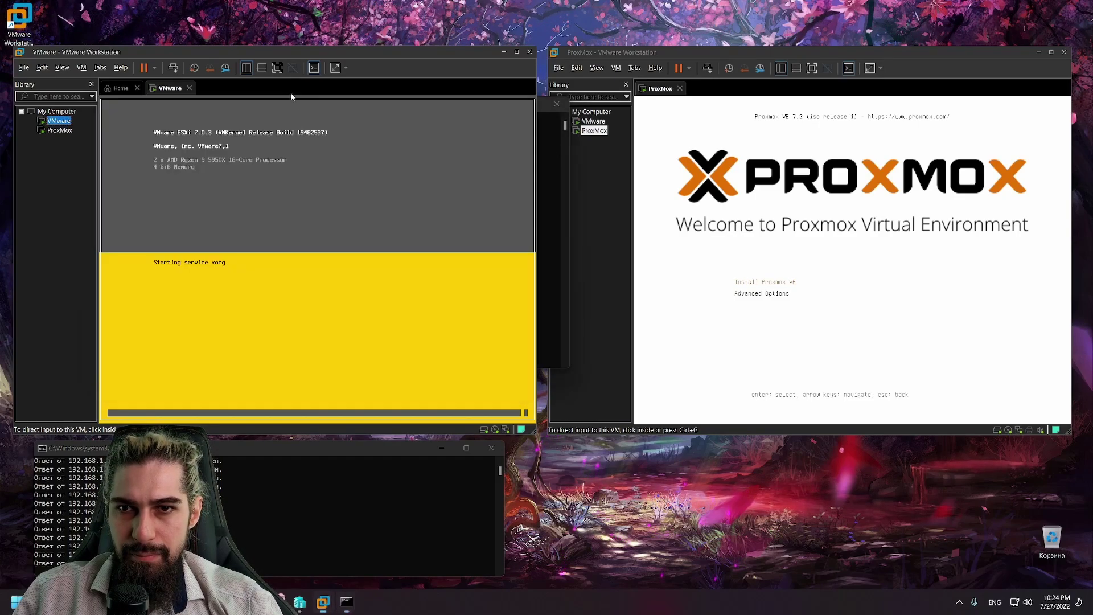
left_click(559, 157)
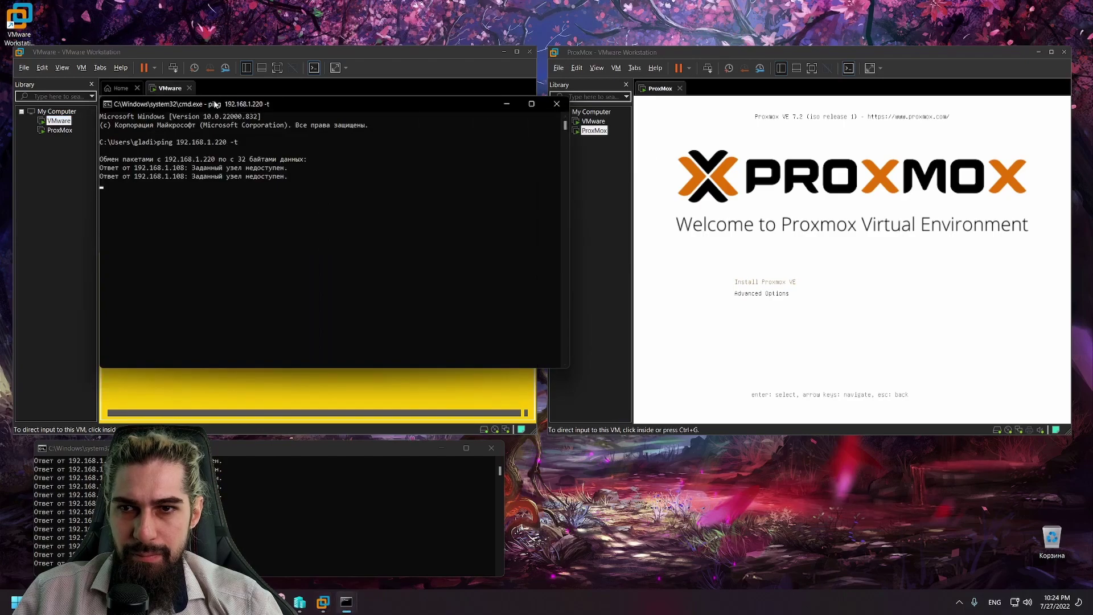
left_click_drag(214, 105, 670, 465)
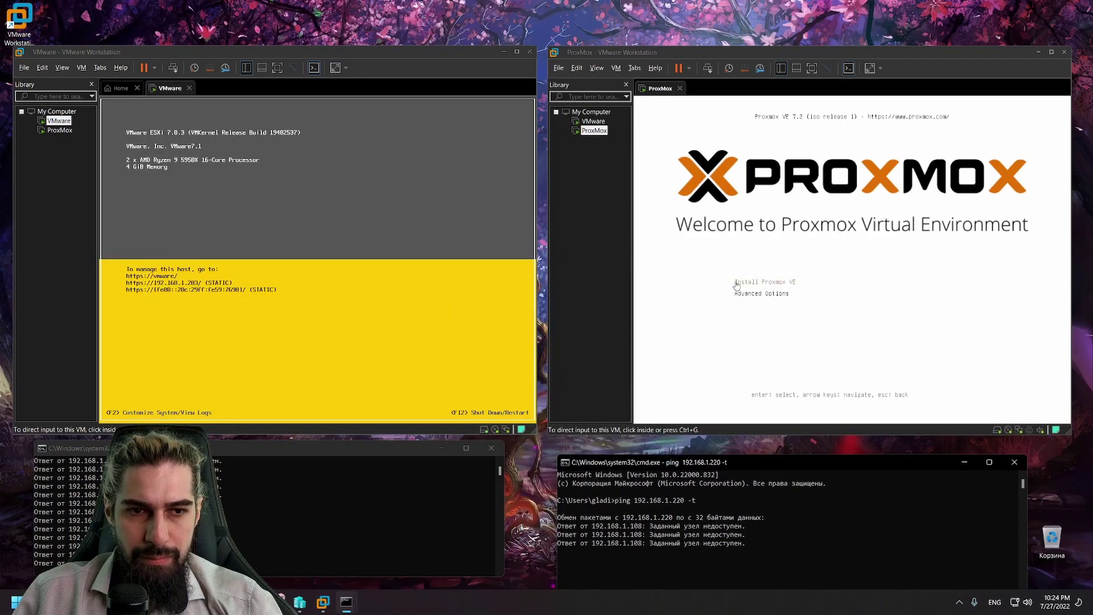
Step: Review the ProxMox VM's CD/DVD (SATA) settings and close the Settings dialog with OK
right_click(595, 130)
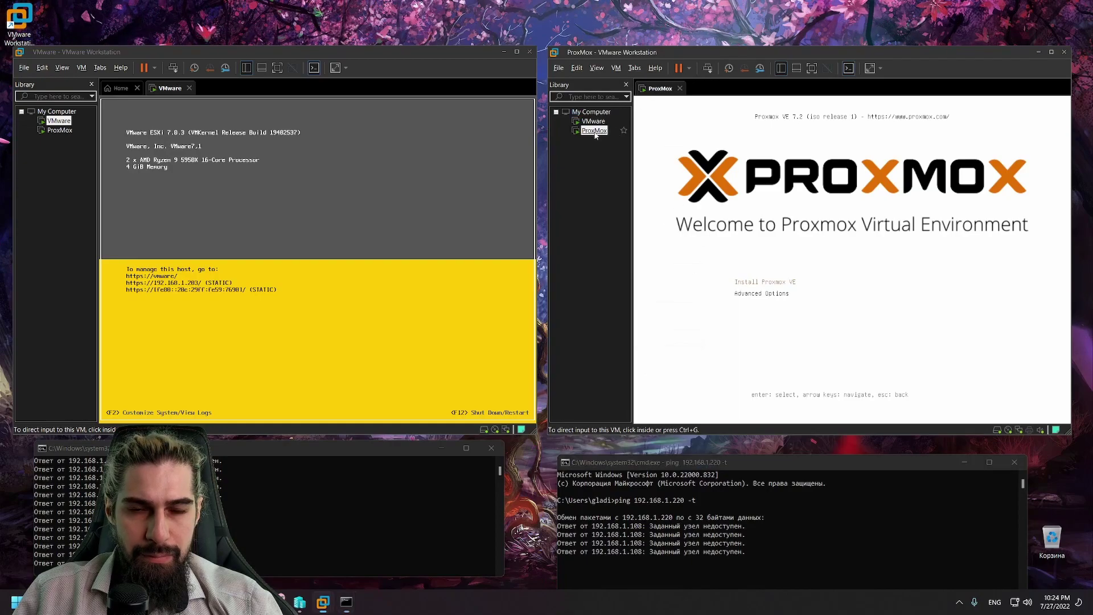
mouse_move(653, 220)
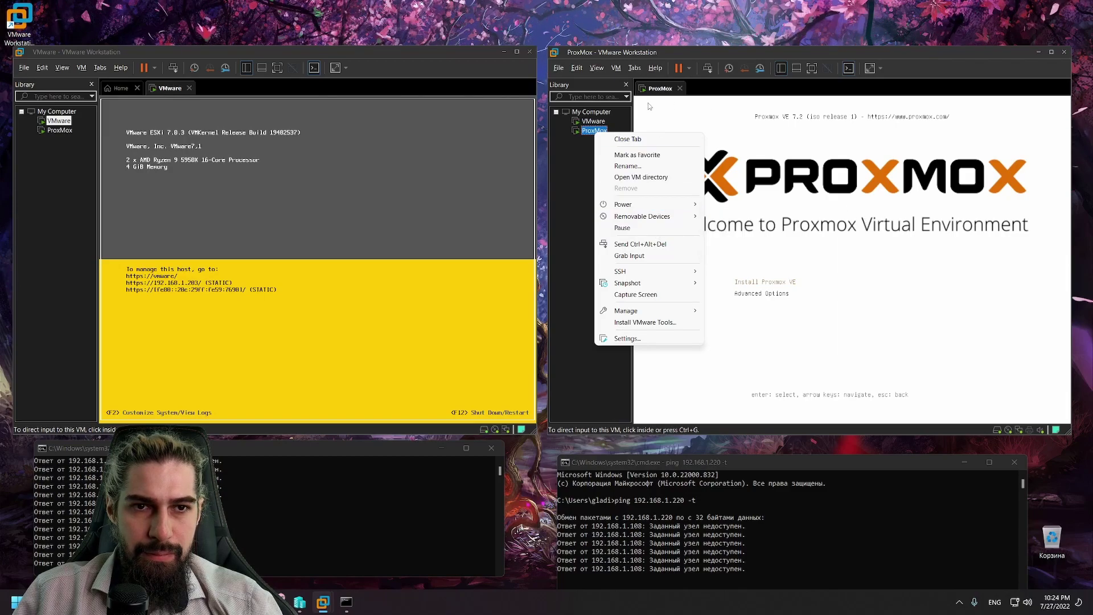
left_click(643, 339)
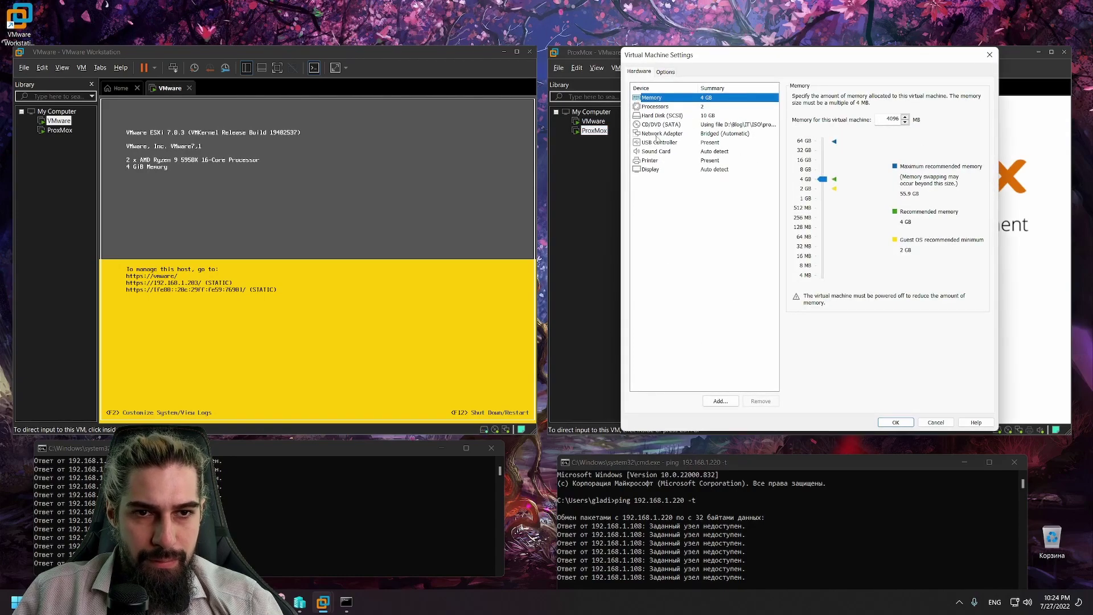
left_click(660, 125)
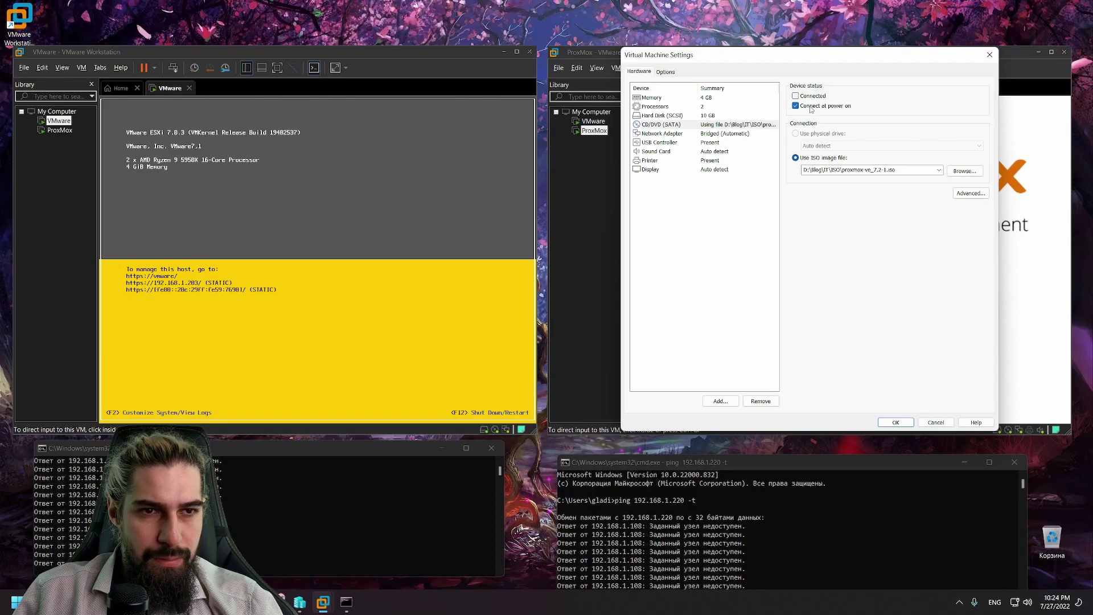
left_click(902, 422)
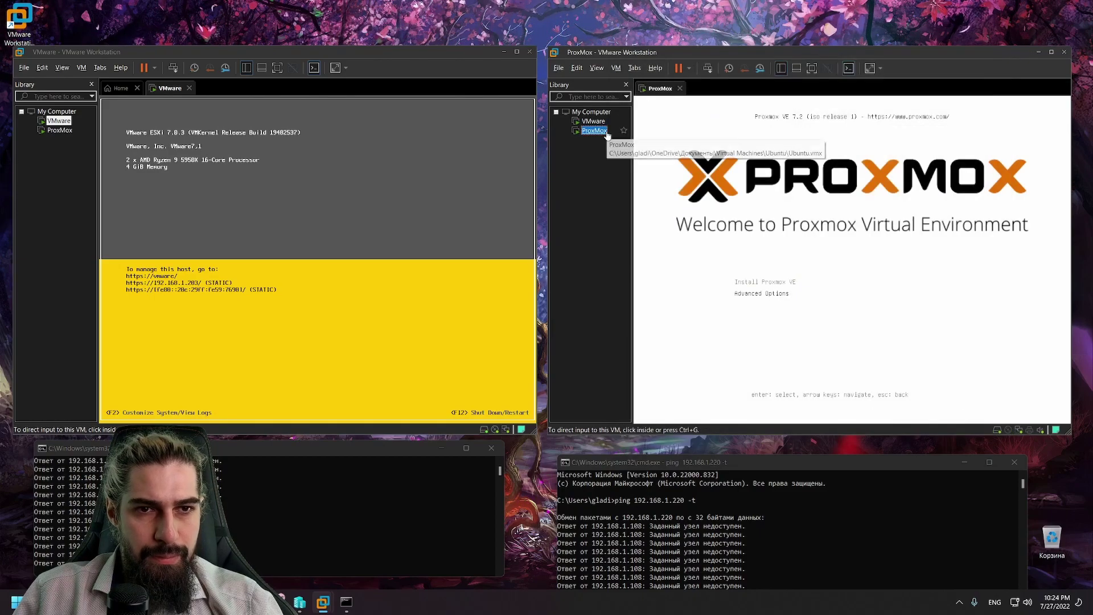
Step: Restart the ProxMox guest via Power > Restart Guest and confirm the restart
right_click(607, 131)
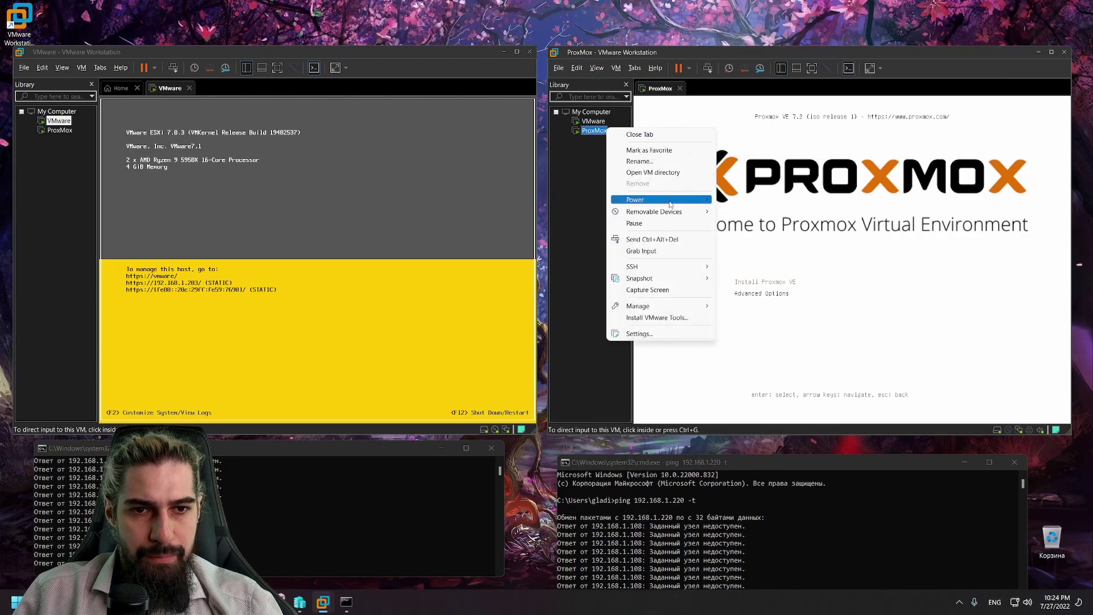
mouse_move(655, 199)
left_click(763, 235)
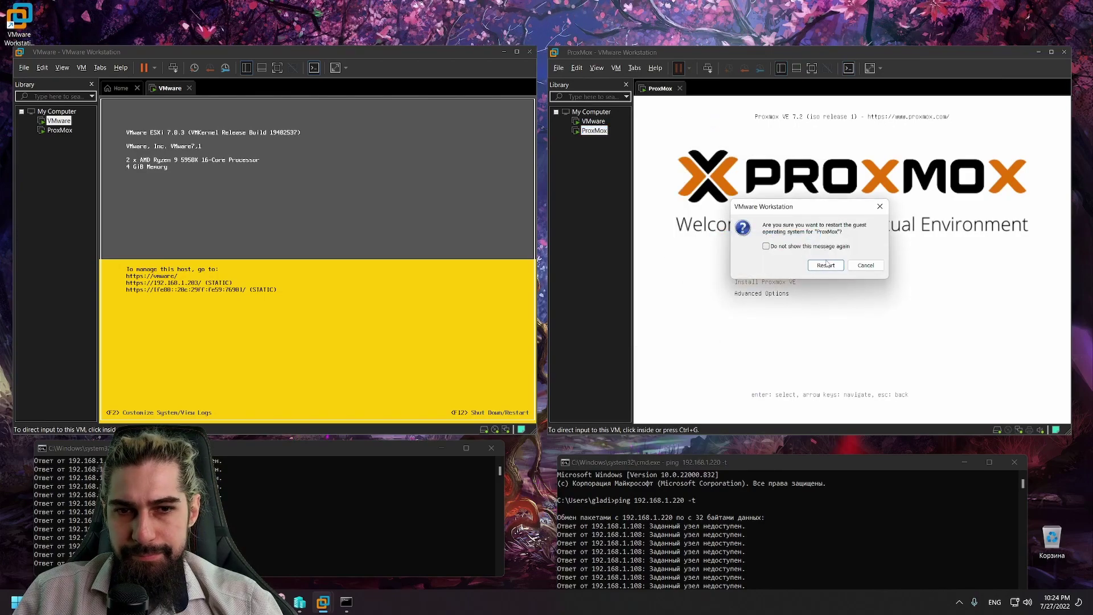
left_click(826, 265)
Step: Stop the running ping and rerun the same ping command
key("ctrl+c")
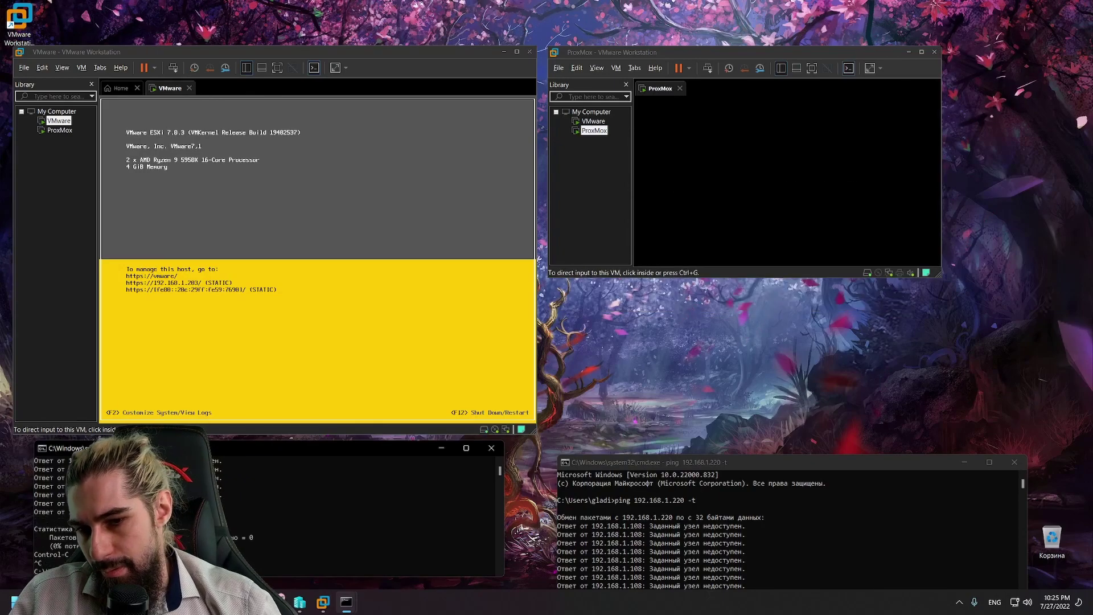
key("Up")
key("Return")
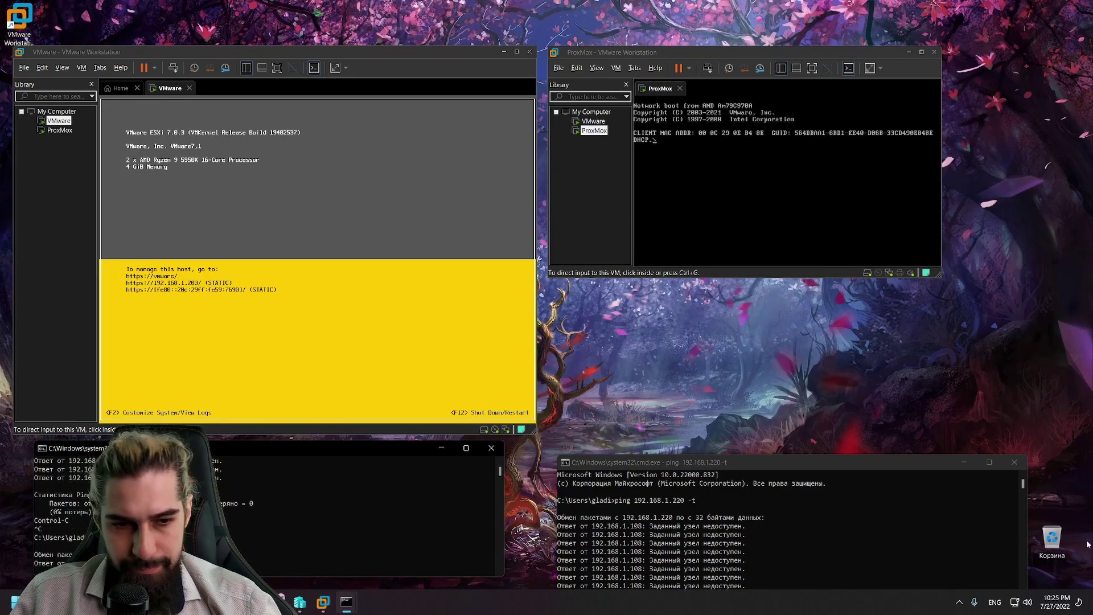
Step: Open Control Panel by searching 'панель управления' with the Russian keyboard layout
key("super")
type("gf")
key("BackSpace")
key("super+space")
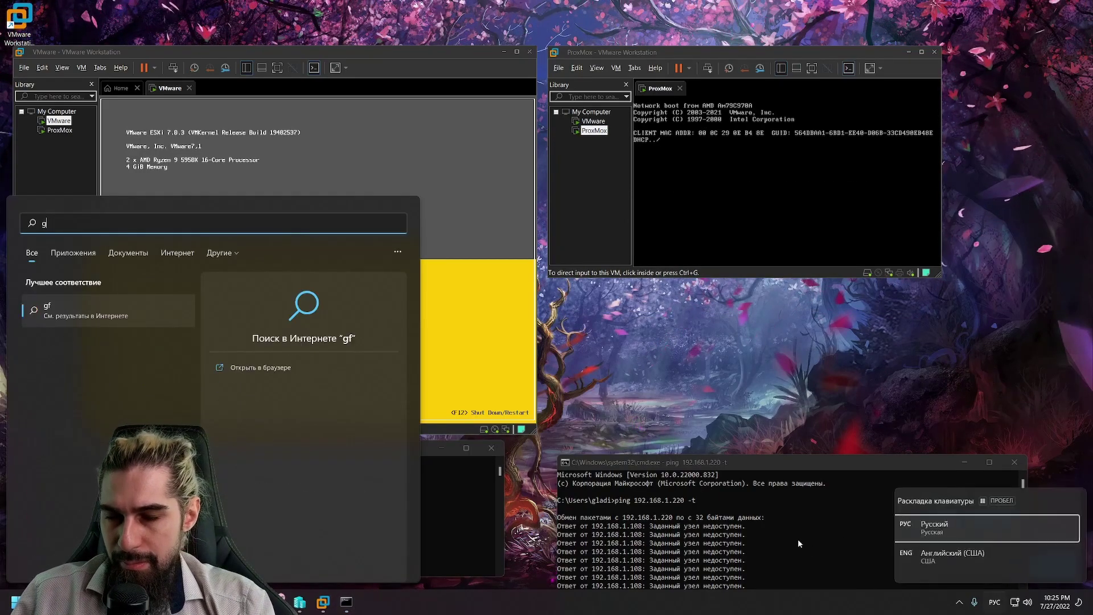
key("BackSpace")
type("панель управления")
key("Return")
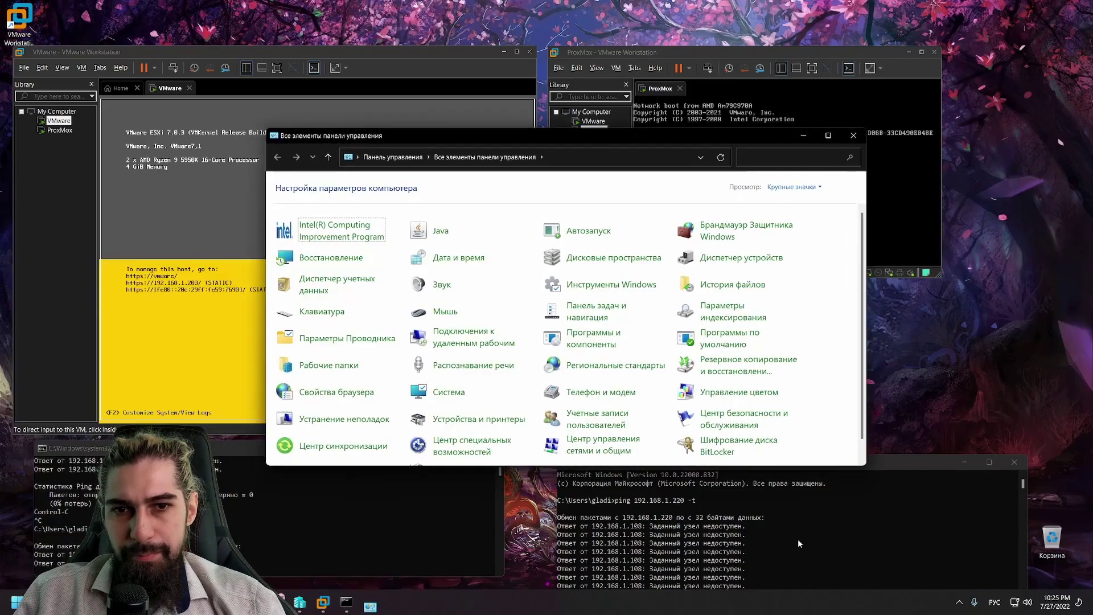
Step: Open the adapter list from Network and Sharing Center, close the Sharing Center, and move the list right
scroll(740, 410, "down", 2)
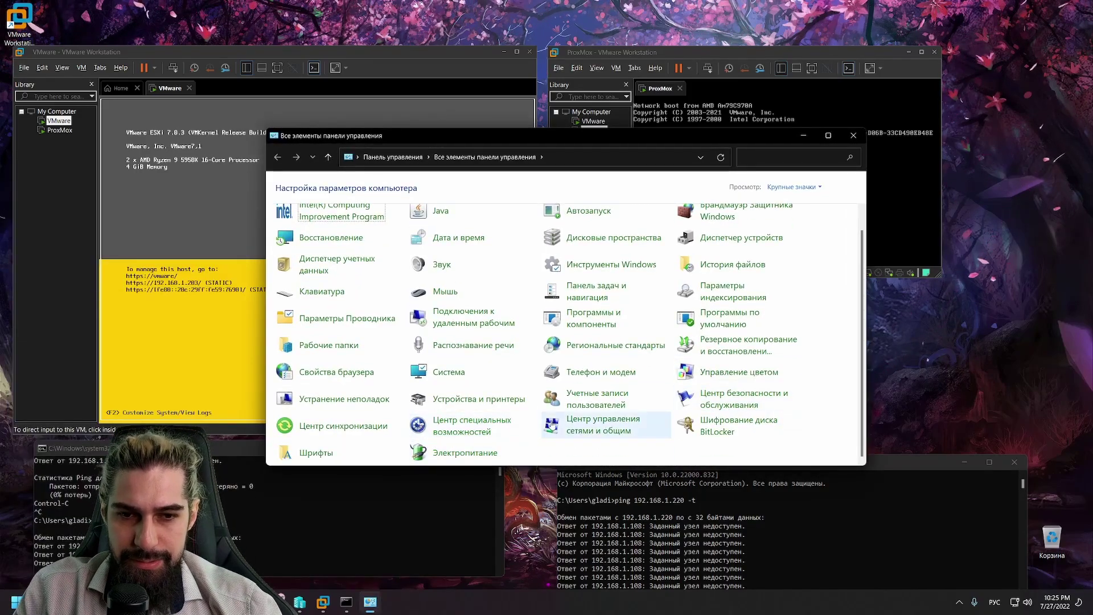
left_click(551, 425)
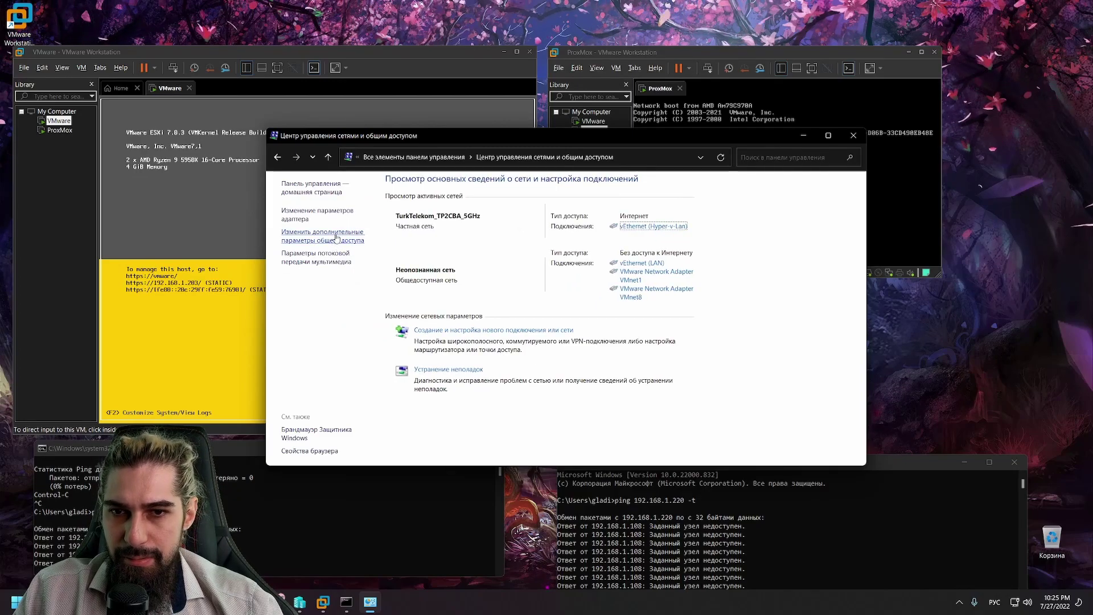
left_click(317, 211)
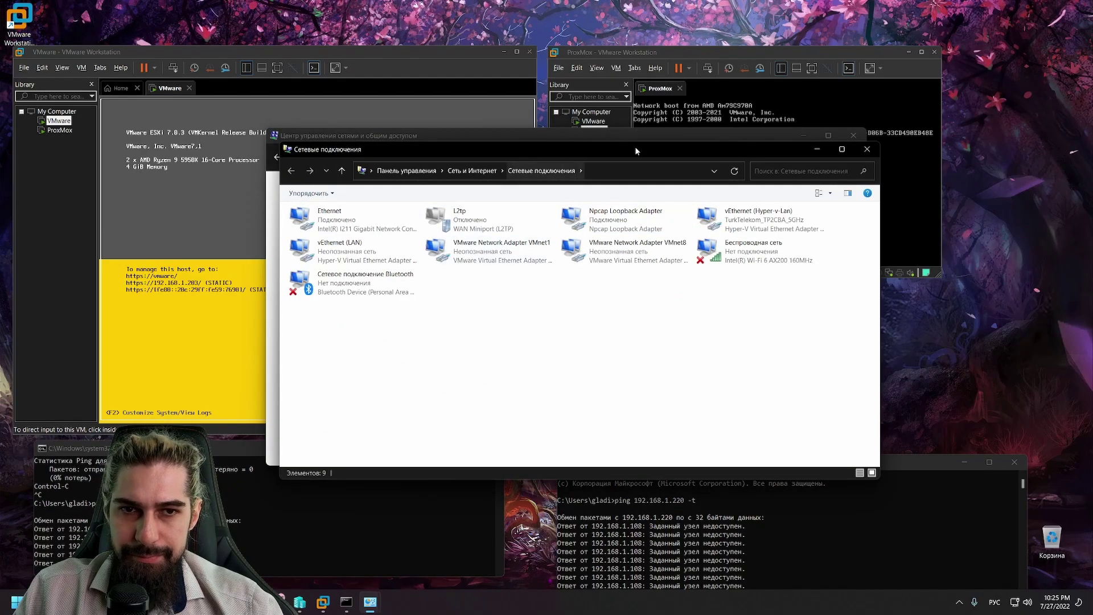
left_click(853, 136)
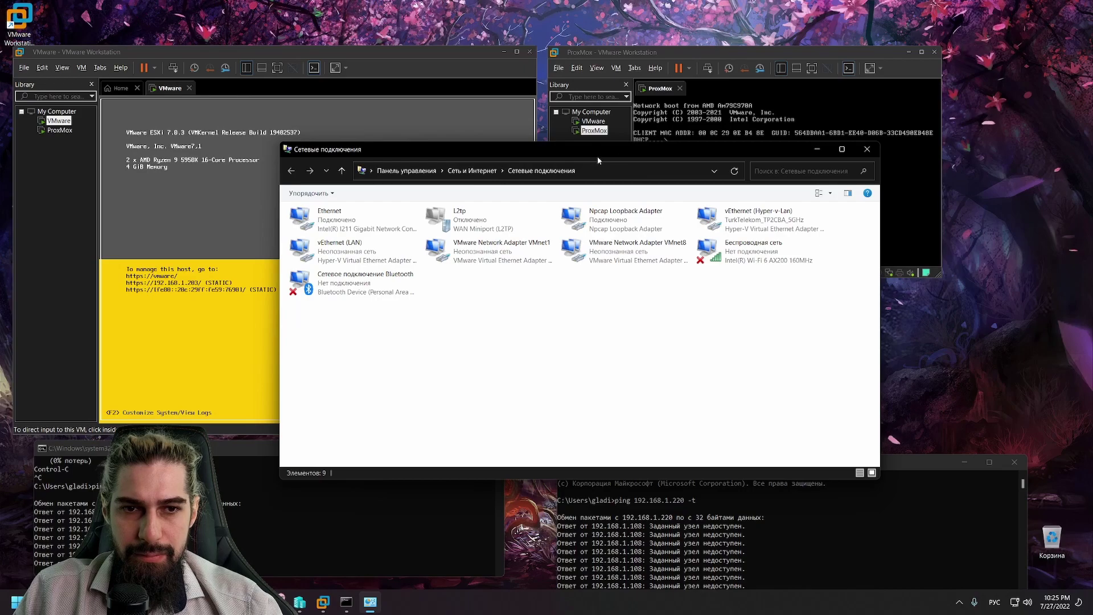
left_click_drag(557, 151, 734, 191)
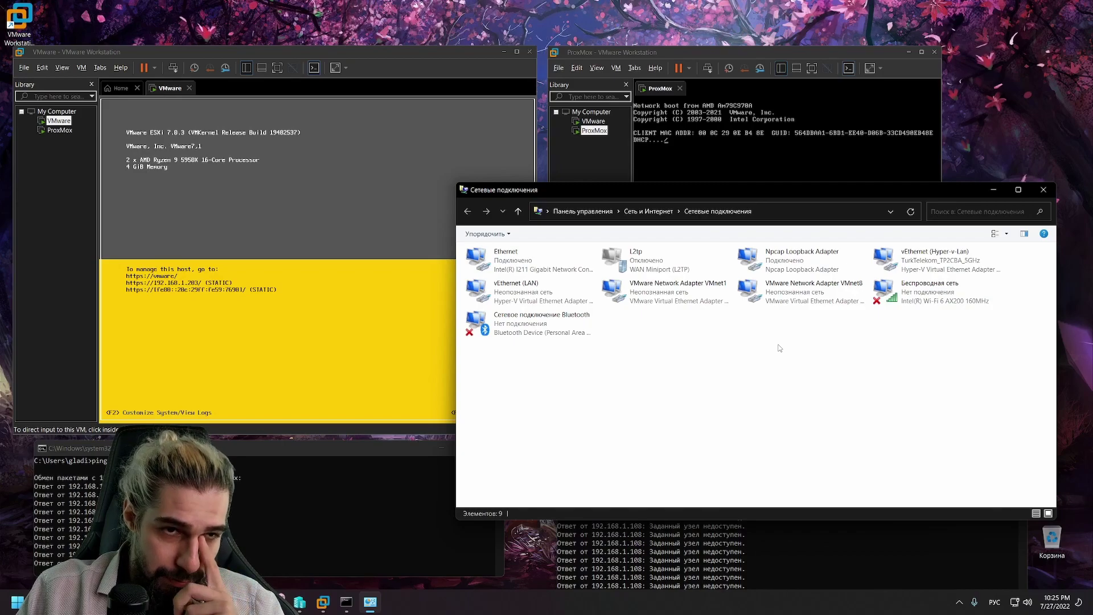
Step: Shut down the ProxMox guest via Power > Shut Down Guest, then close its window
left_click(587, 131)
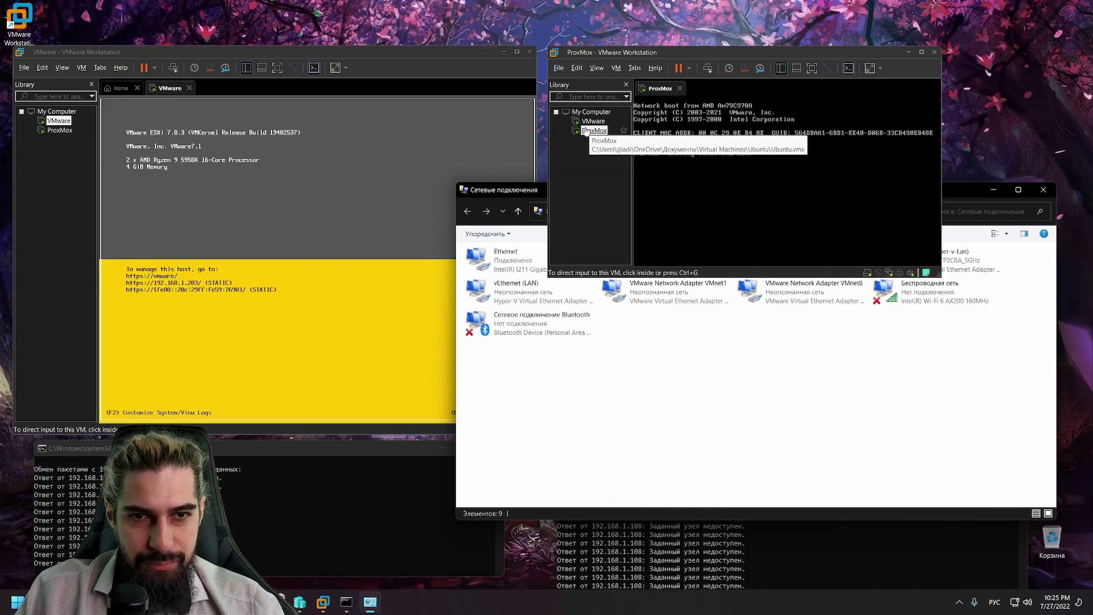
right_click(586, 131)
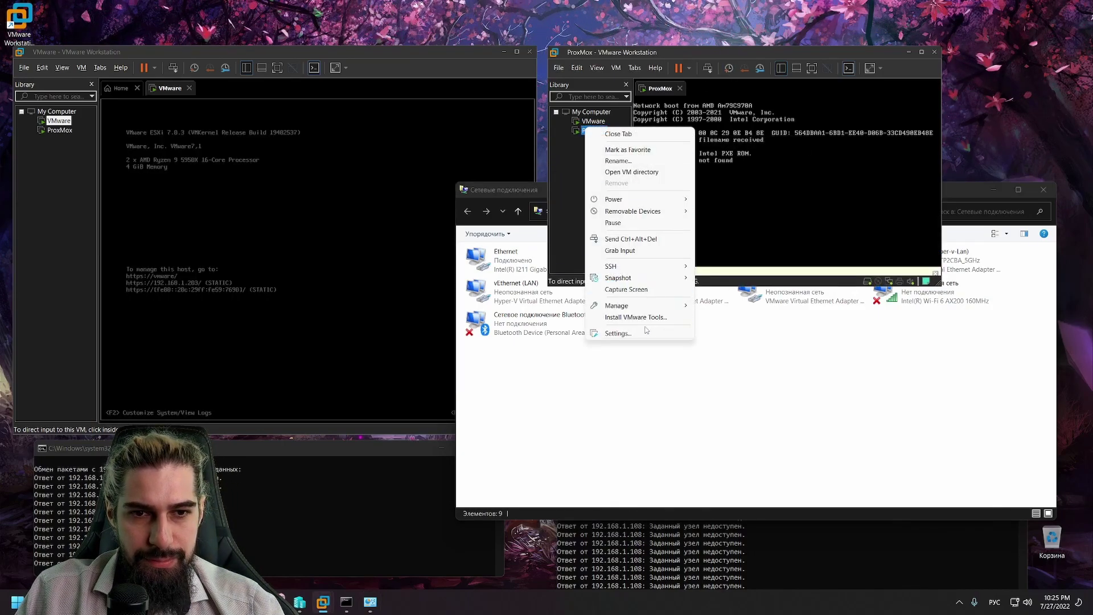
mouse_move(615, 199)
left_click(735, 212)
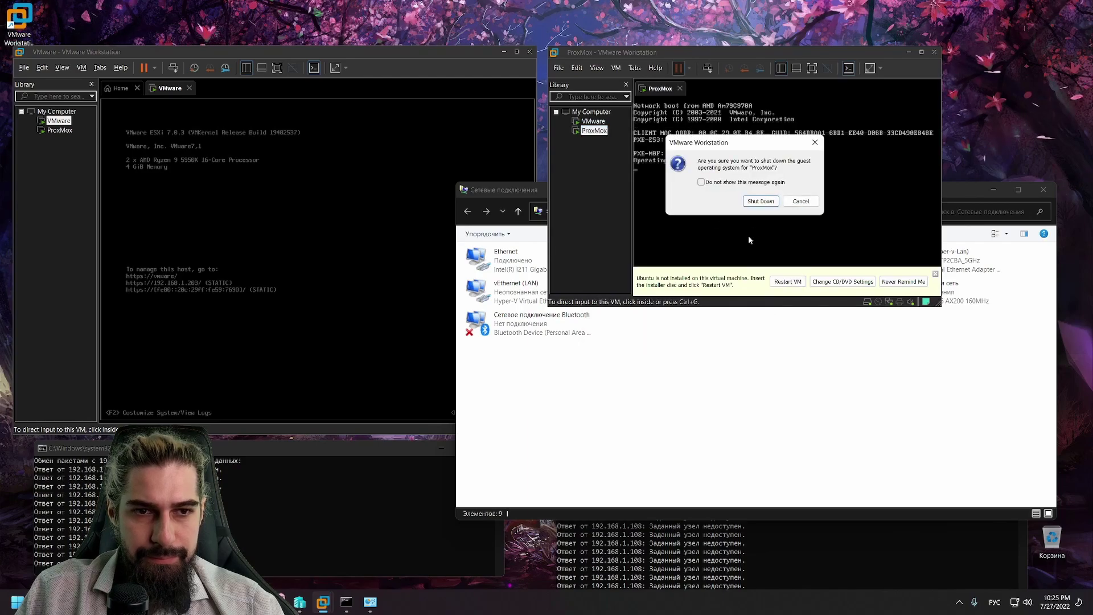
left_click(761, 201)
left_click(931, 52)
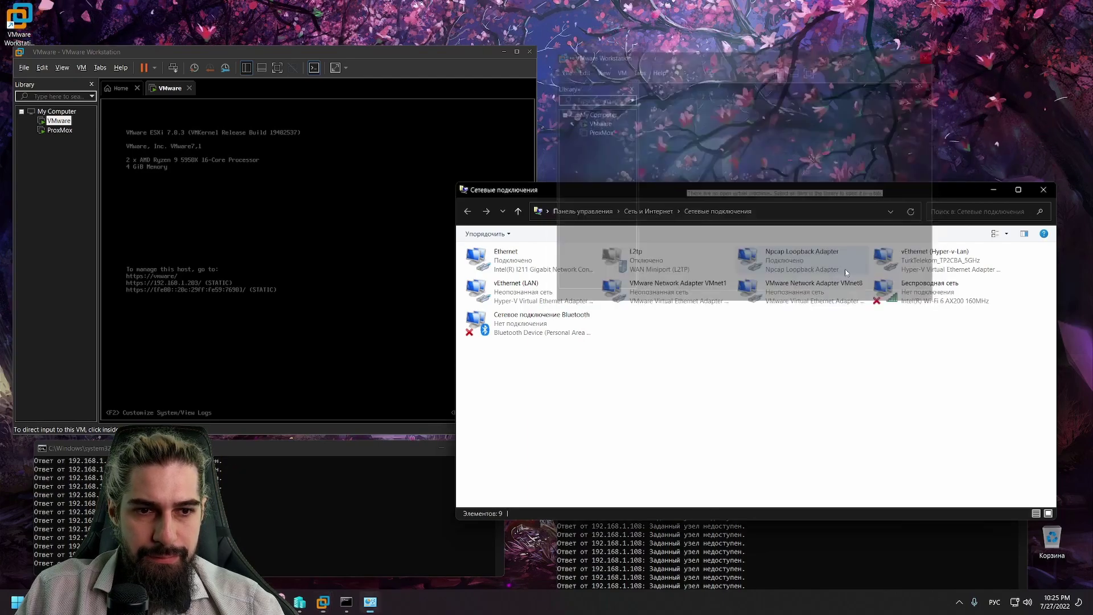
Step: View the VMnet1 adapter's status details showing 192.168.52.1, then close both windows
left_click(652, 299)
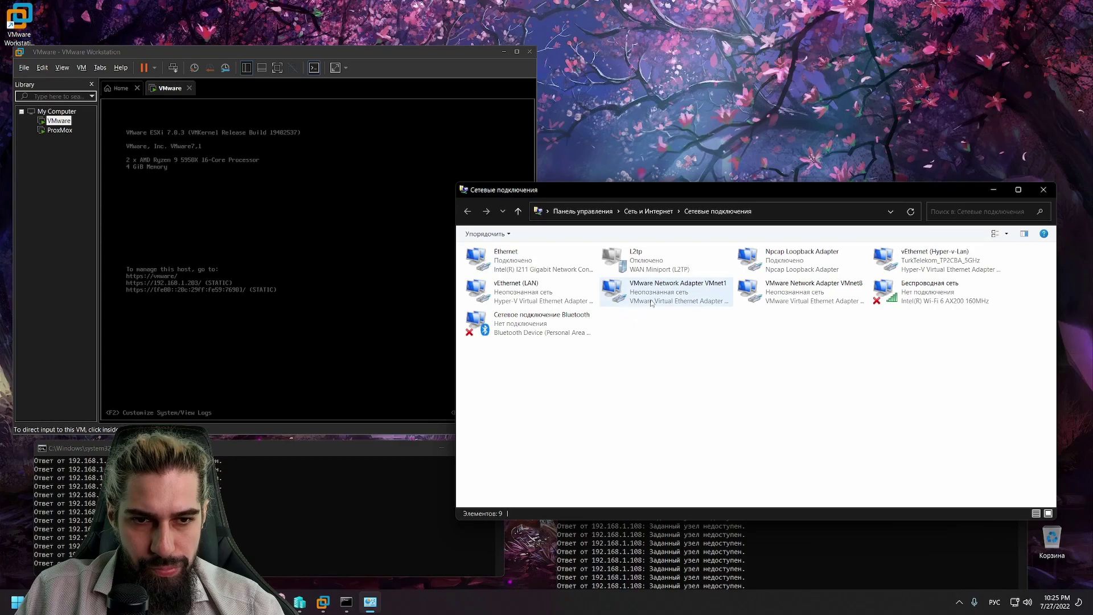
right_click(652, 300)
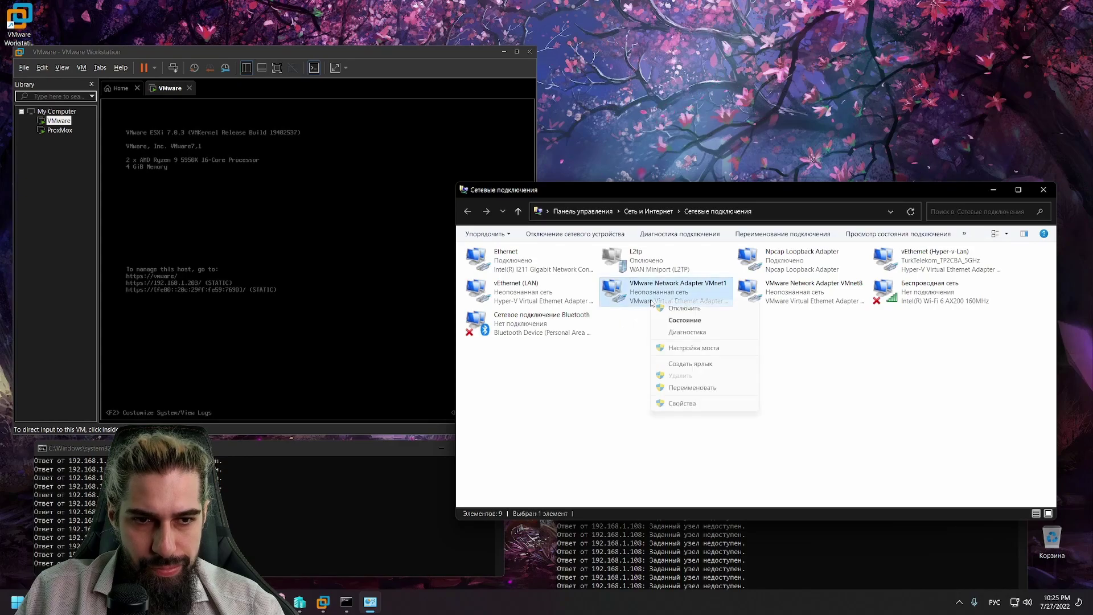
left_click(678, 403)
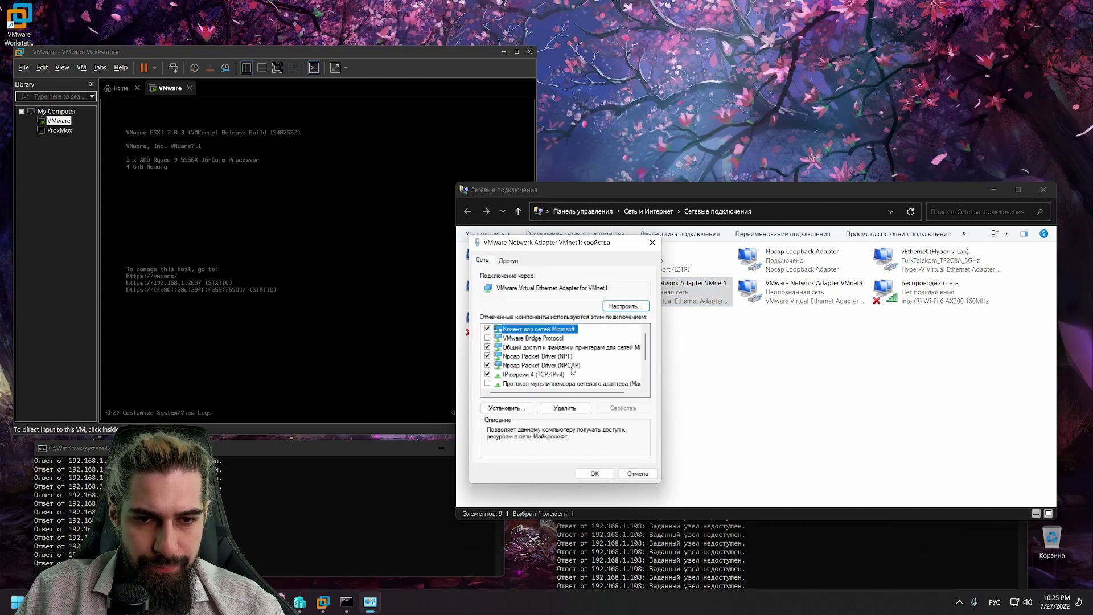
right_click(671, 293)
left_click(686, 304)
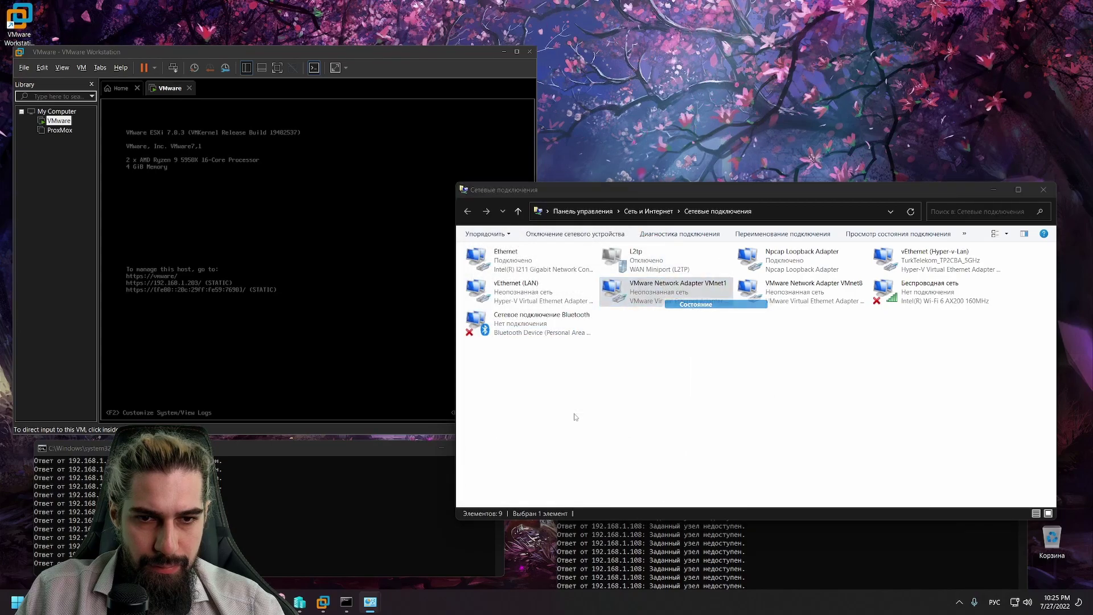
left_click(565, 317)
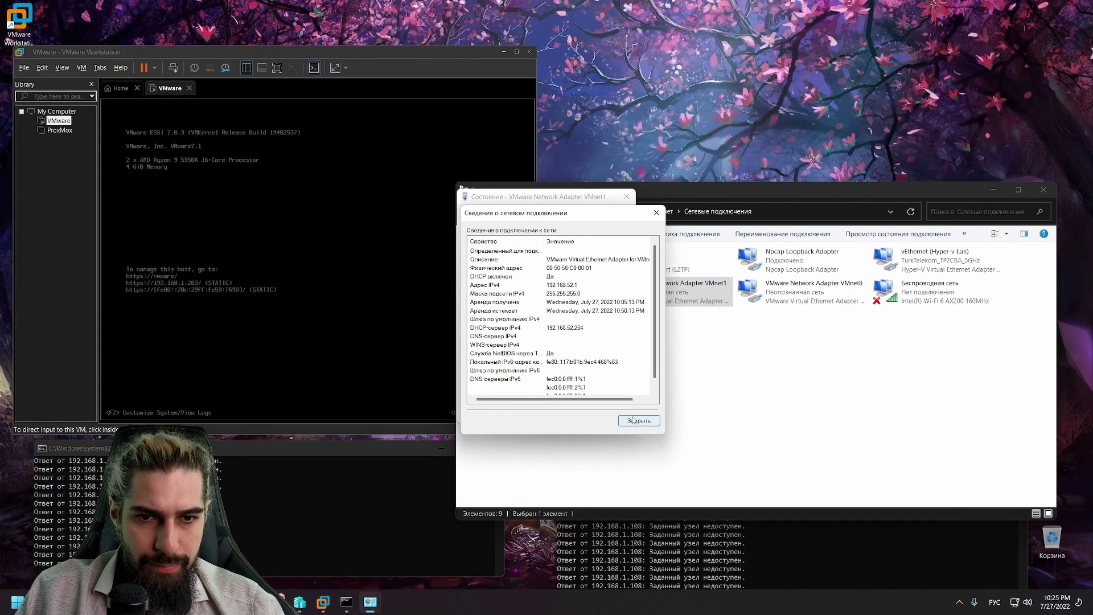
left_click(642, 420)
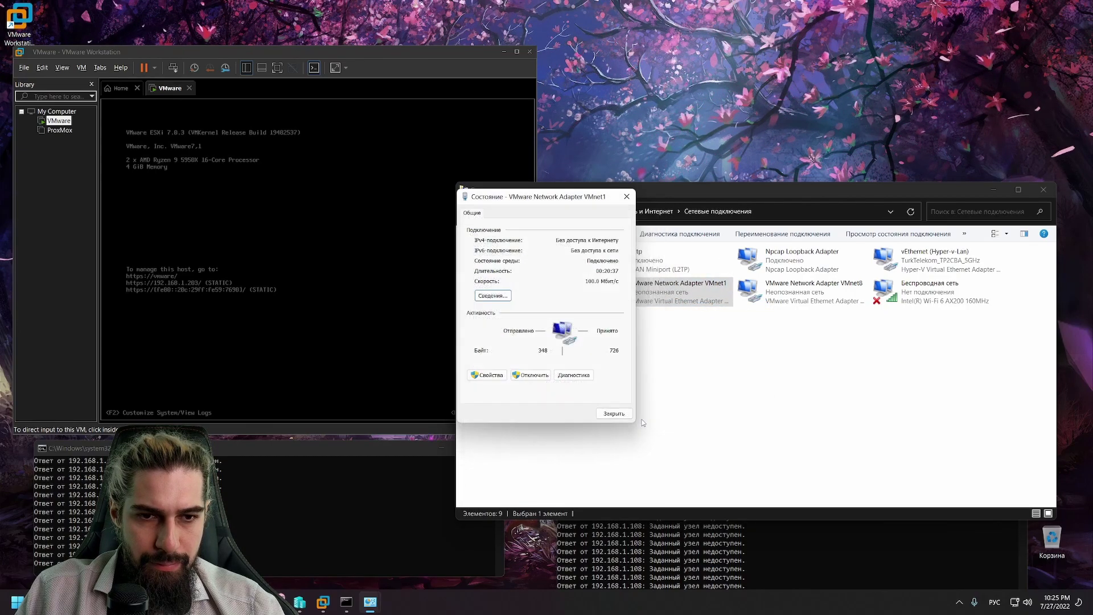
left_click(613, 414)
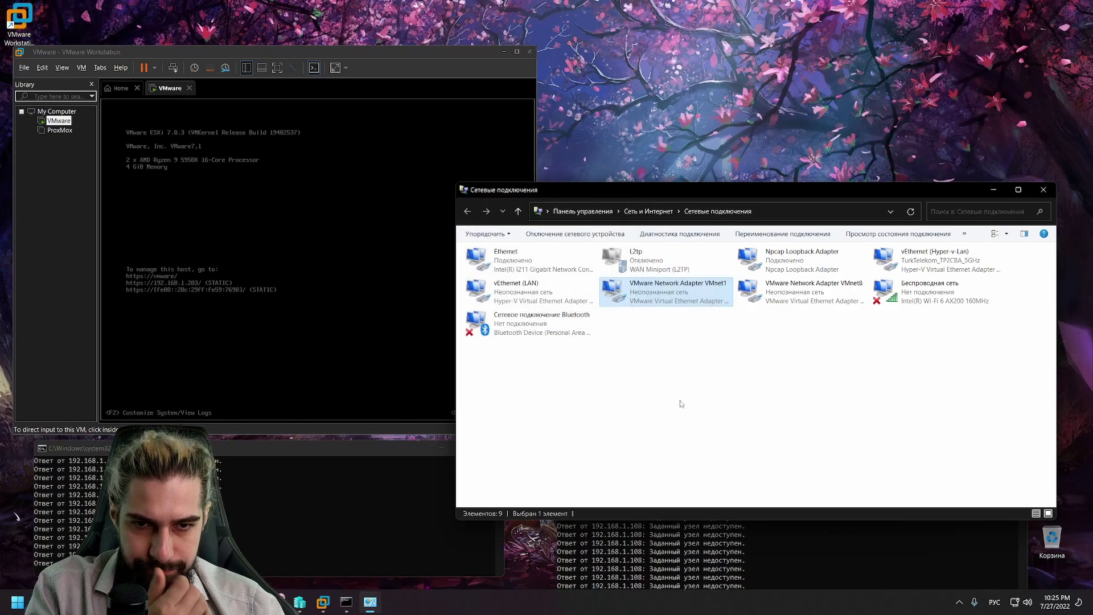
left_click(25, 68)
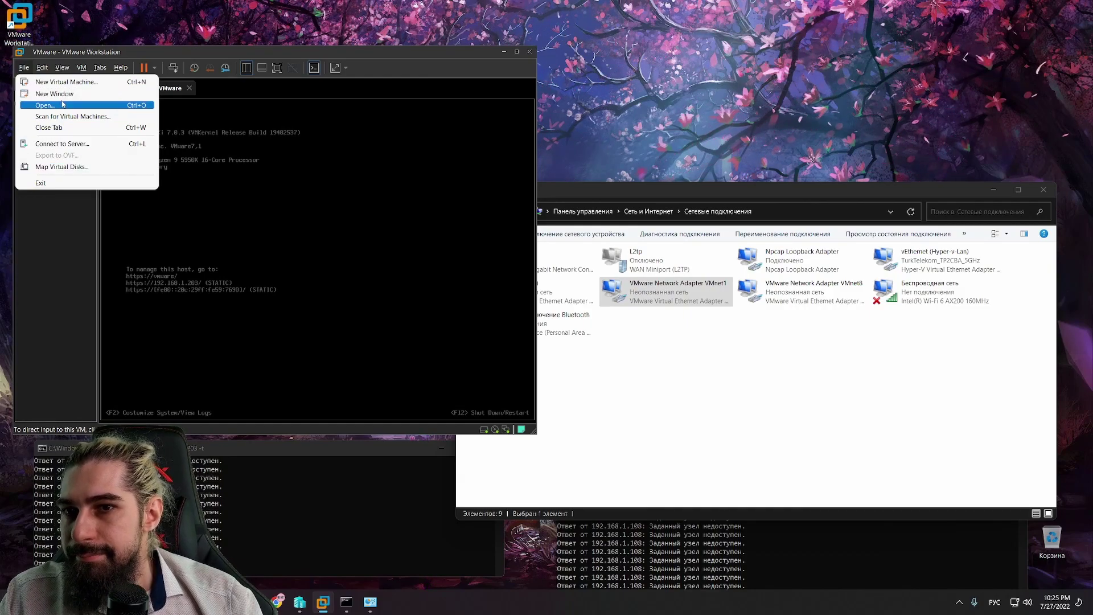
mouse_move(47, 69)
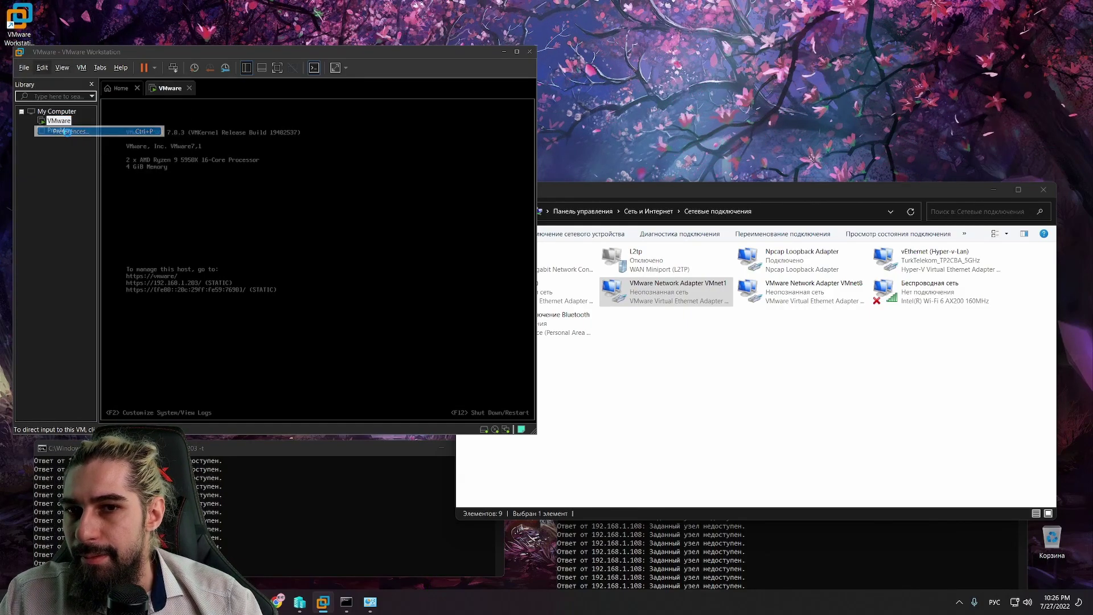
left_click(71, 131)
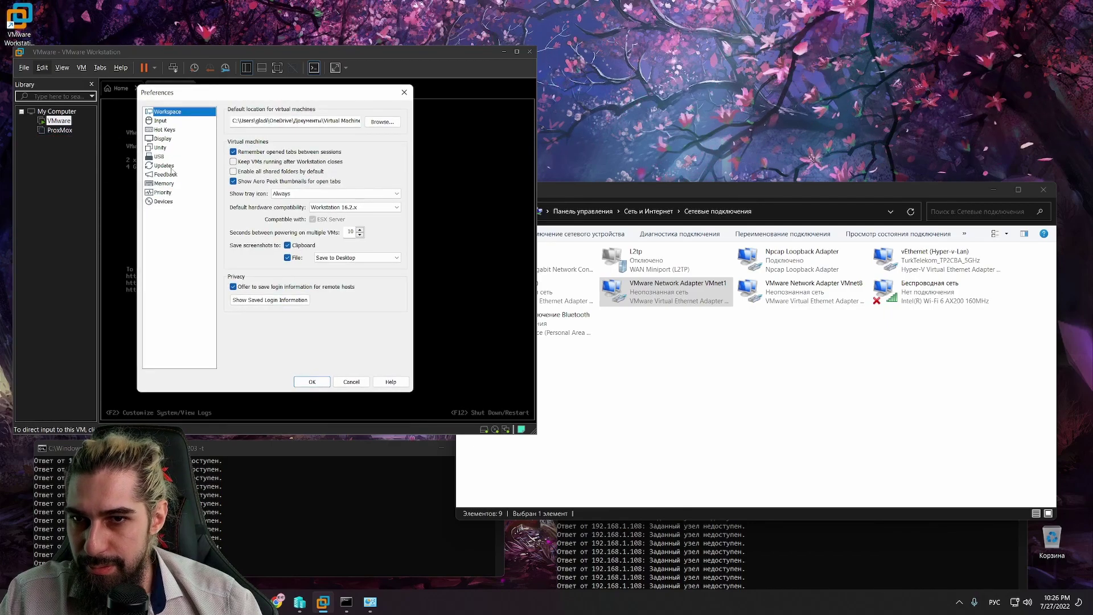
left_click(160, 147)
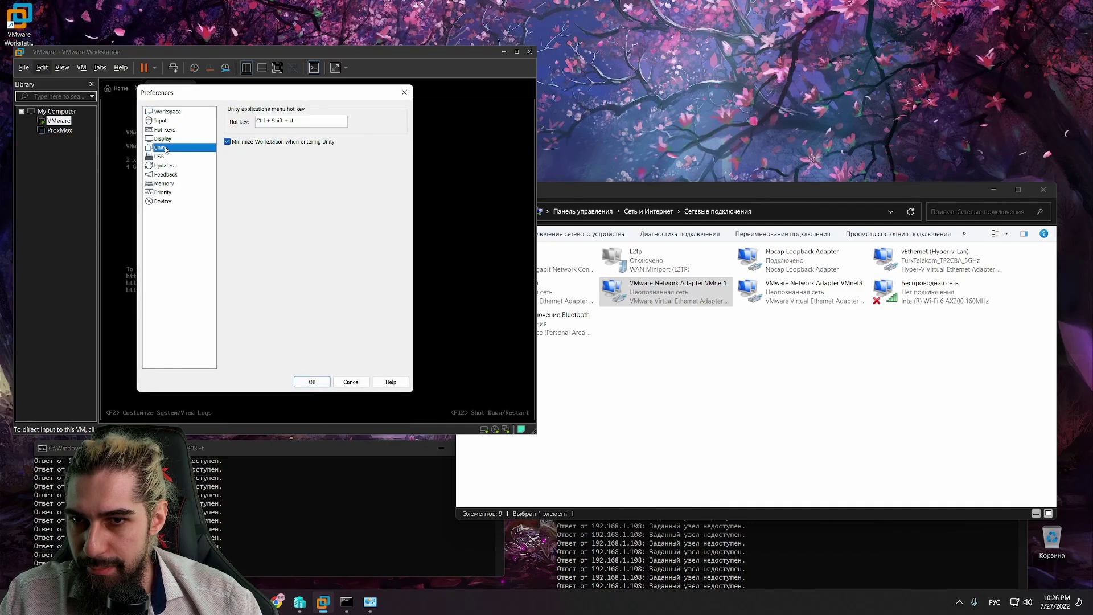
left_click(165, 203)
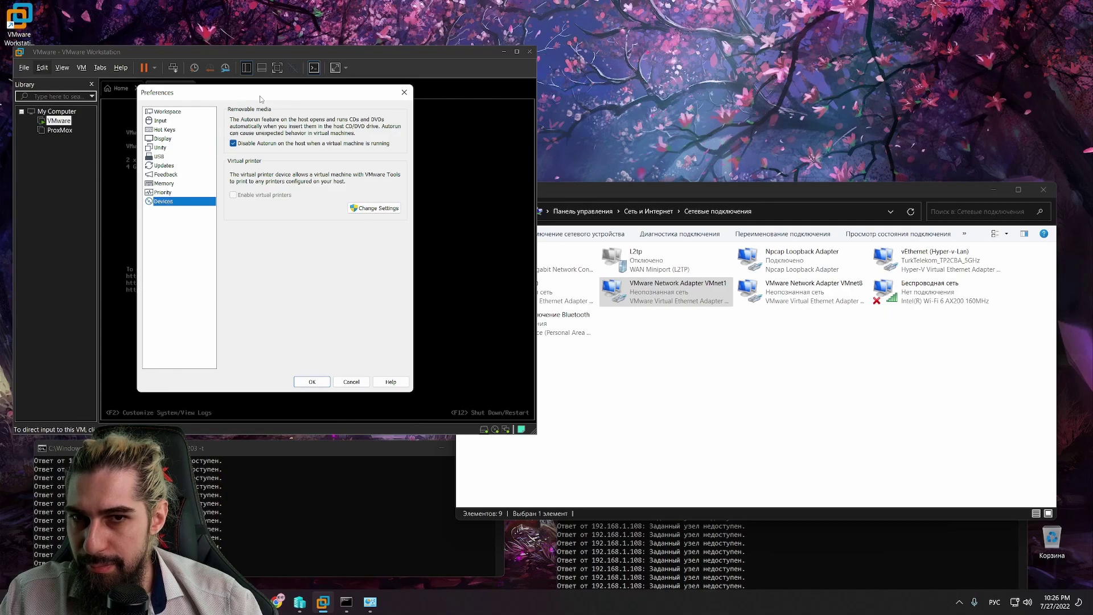
left_click_drag(259, 96, 481, 139)
left_click(398, 155)
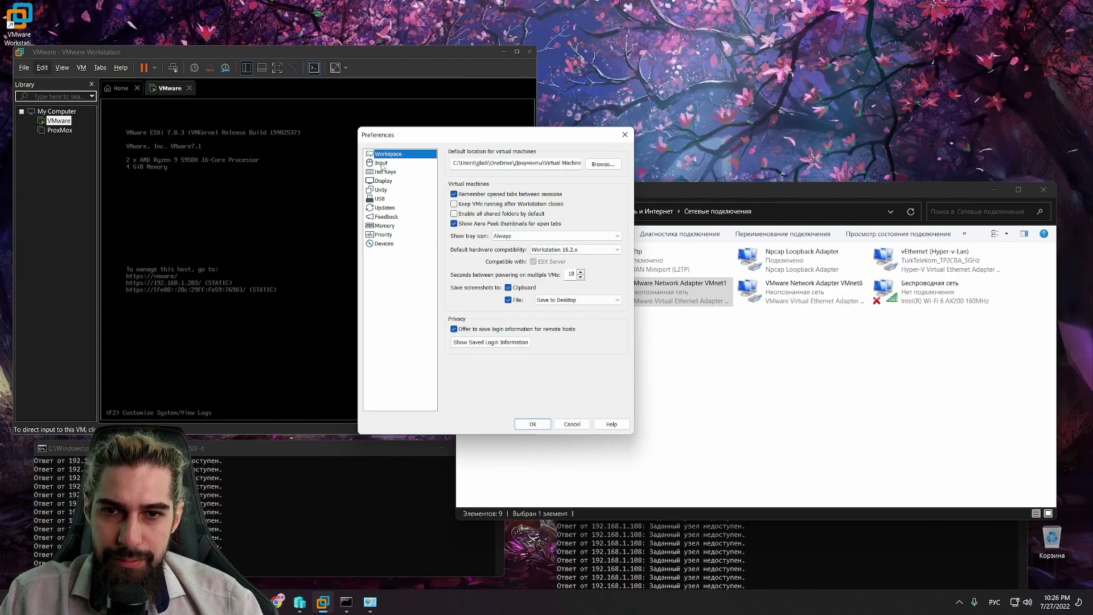
left_click(382, 164)
left_click(385, 172)
left_click(386, 181)
left_click(390, 190)
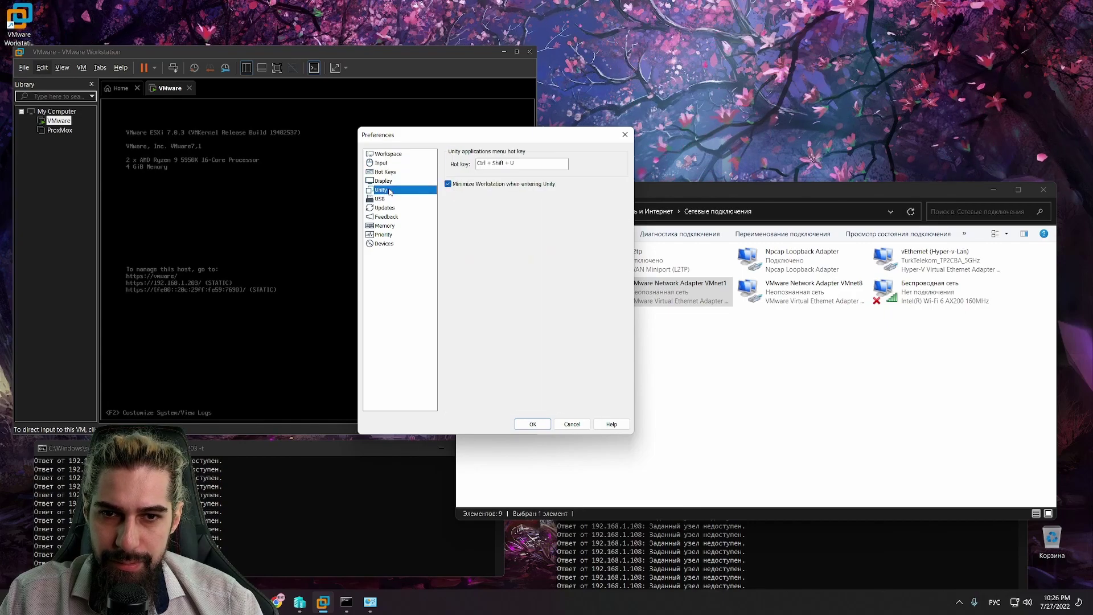
left_click(380, 199)
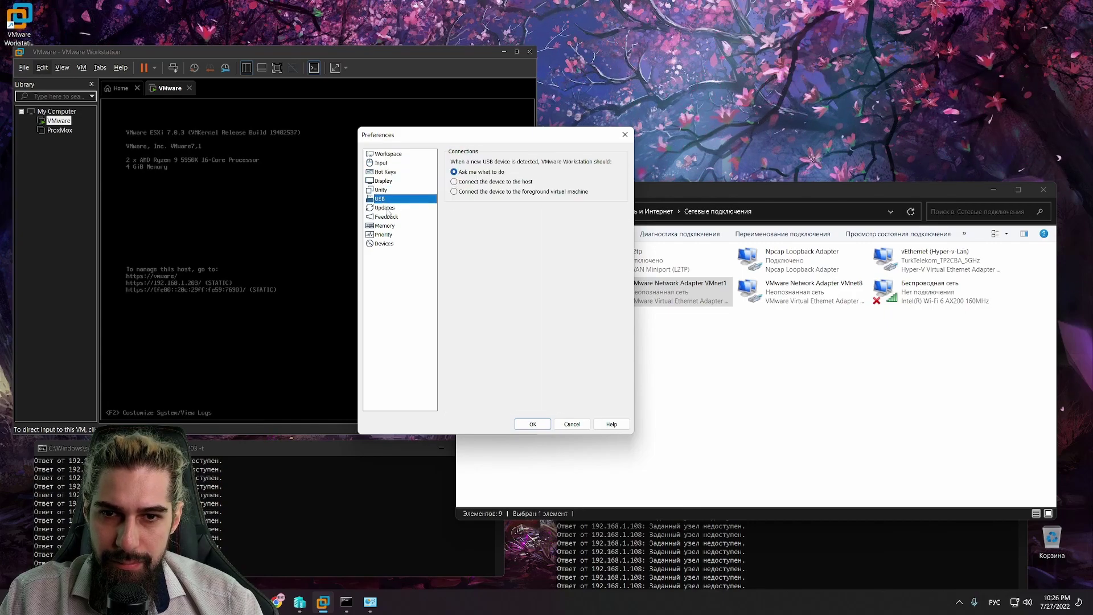
left_click(384, 208)
left_click(387, 217)
left_click(386, 226)
left_click(386, 235)
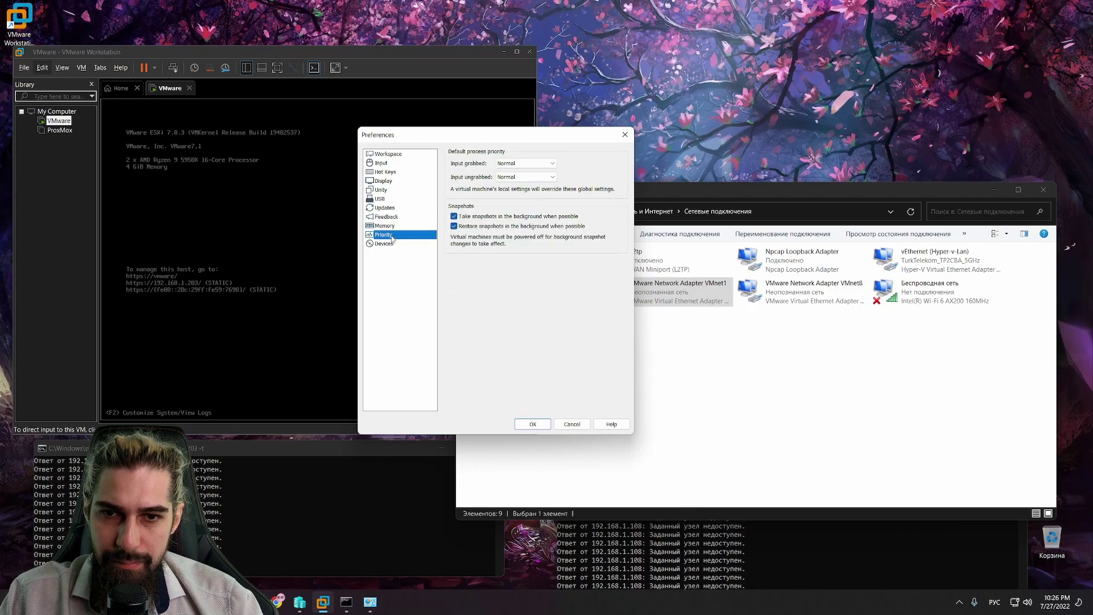
left_click(392, 243)
left_click(545, 427)
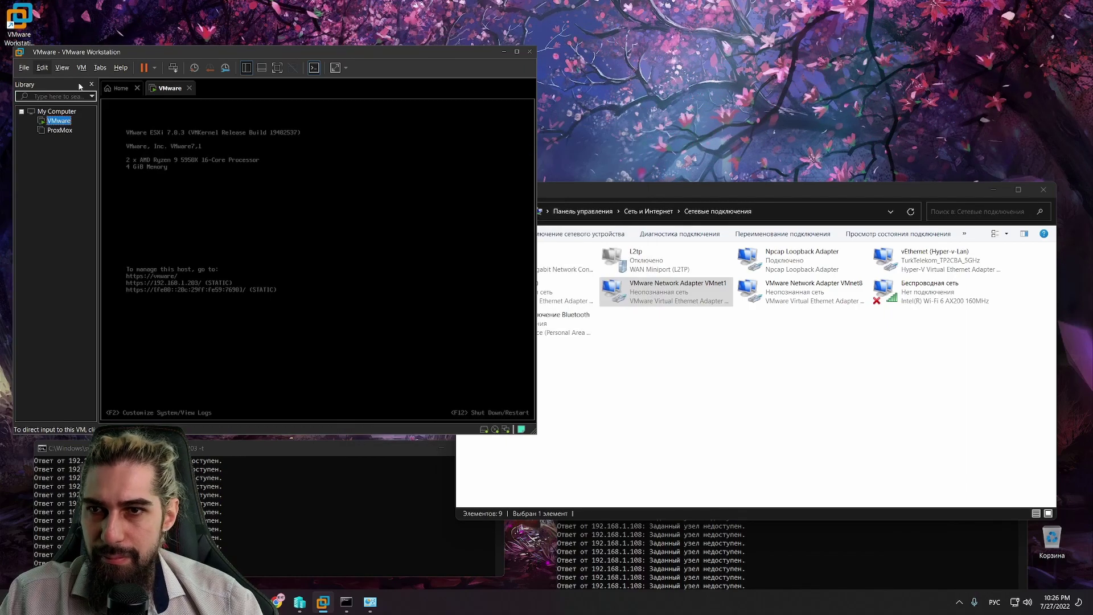
left_click(24, 68)
mouse_move(50, 67)
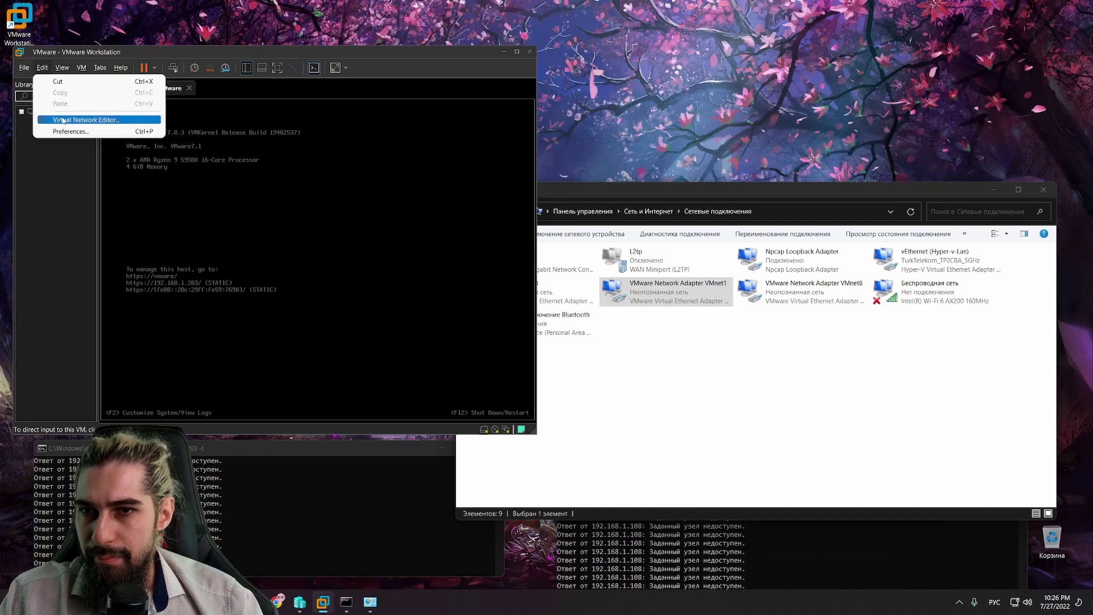
Step: Open Edit > Virtual Network Editor and select VMnet8 to view its NAT subnet 192.168.131.0
left_click(86, 120)
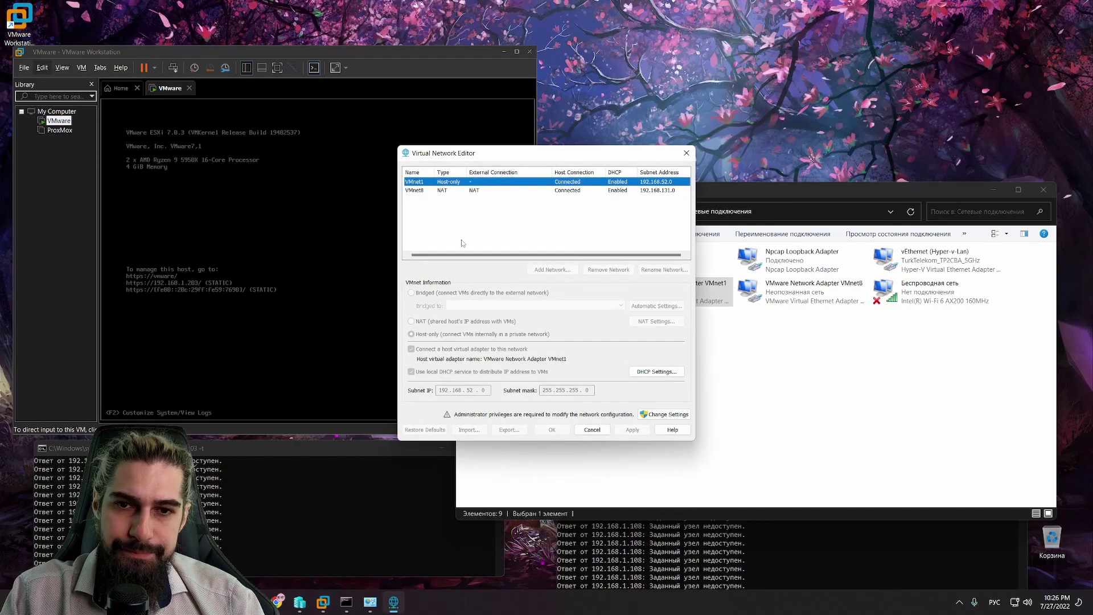
left_click_drag(518, 158, 429, 160)
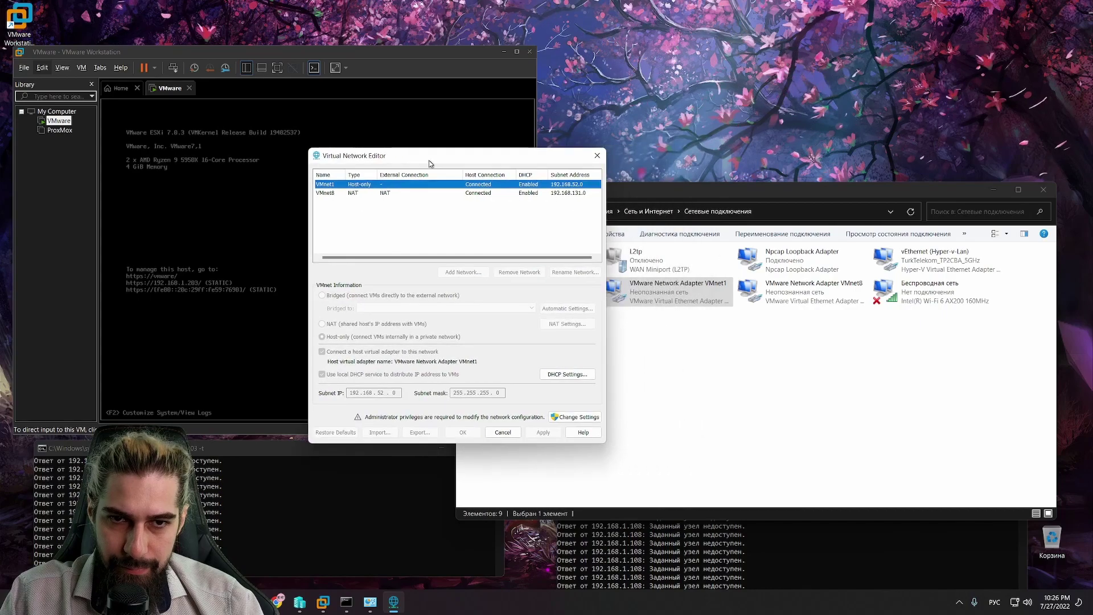
left_click(397, 193)
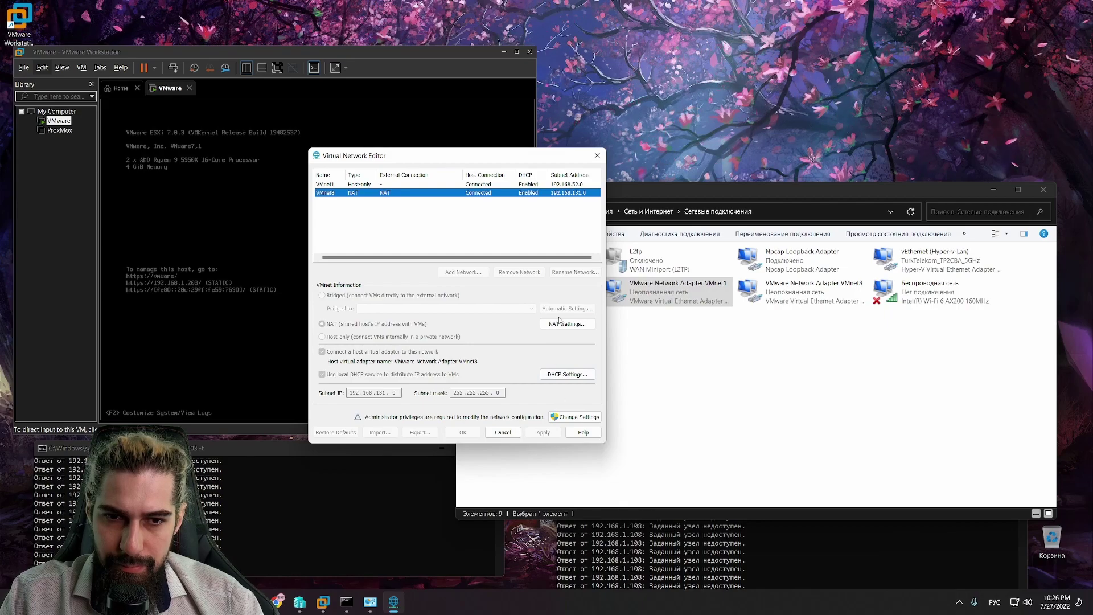
Step: Shut down the ESXi guest from the Library's Power > Shut Down Guest menu and confirm
left_click(404, 185)
right_click(57, 120)
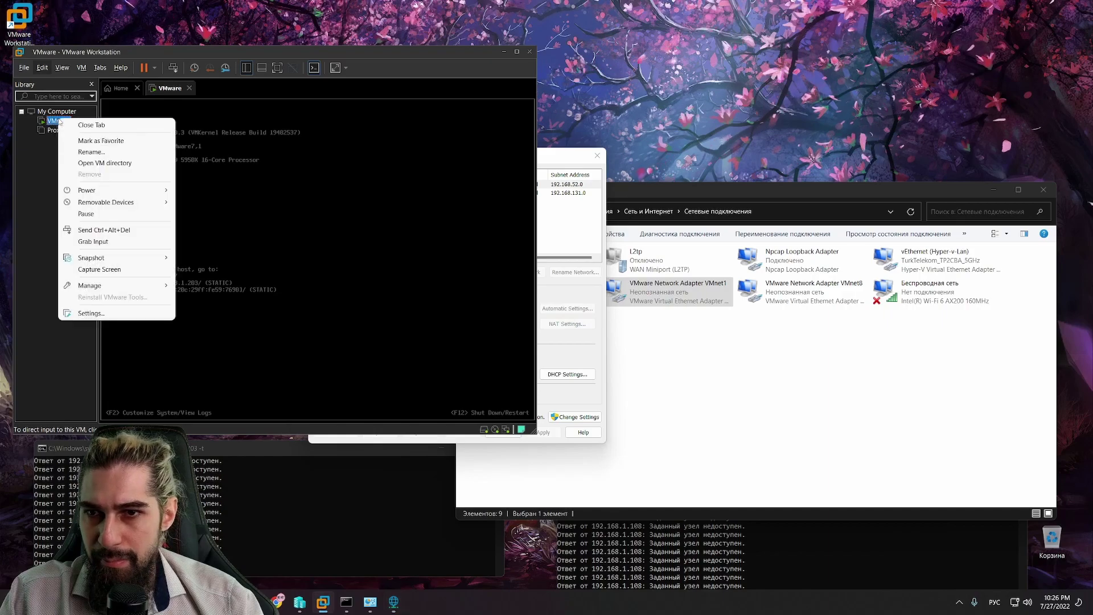
mouse_move(108, 192)
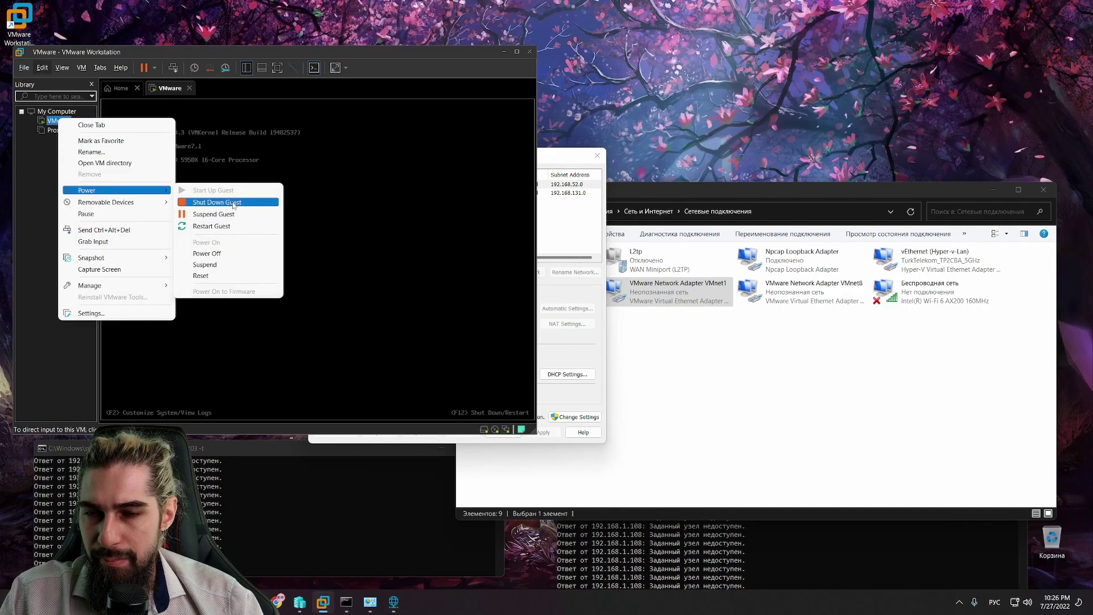
left_click(234, 203)
left_click(291, 265)
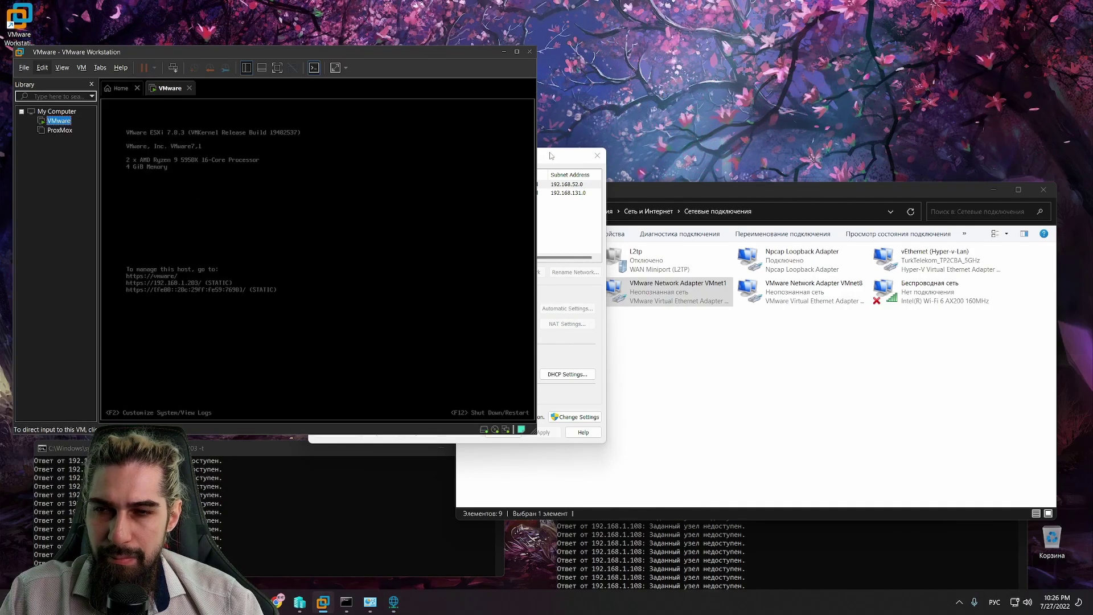
left_click_drag(550, 154, 673, 160)
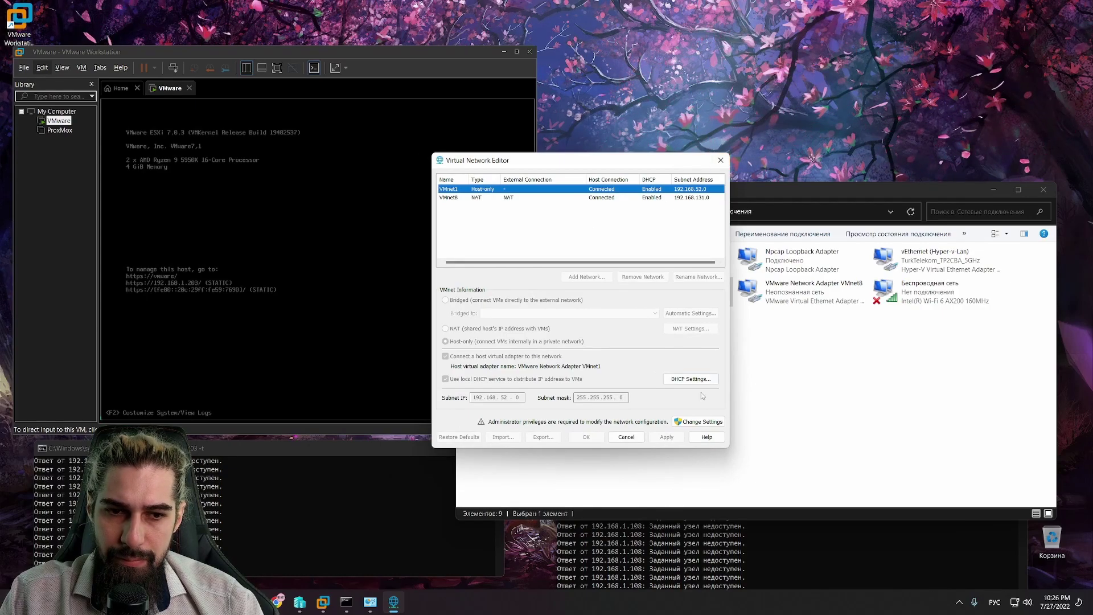
Step: Reload the network editor for changes and review the VMnet0, VMnet1 and VMnet8 settings
left_click(721, 160)
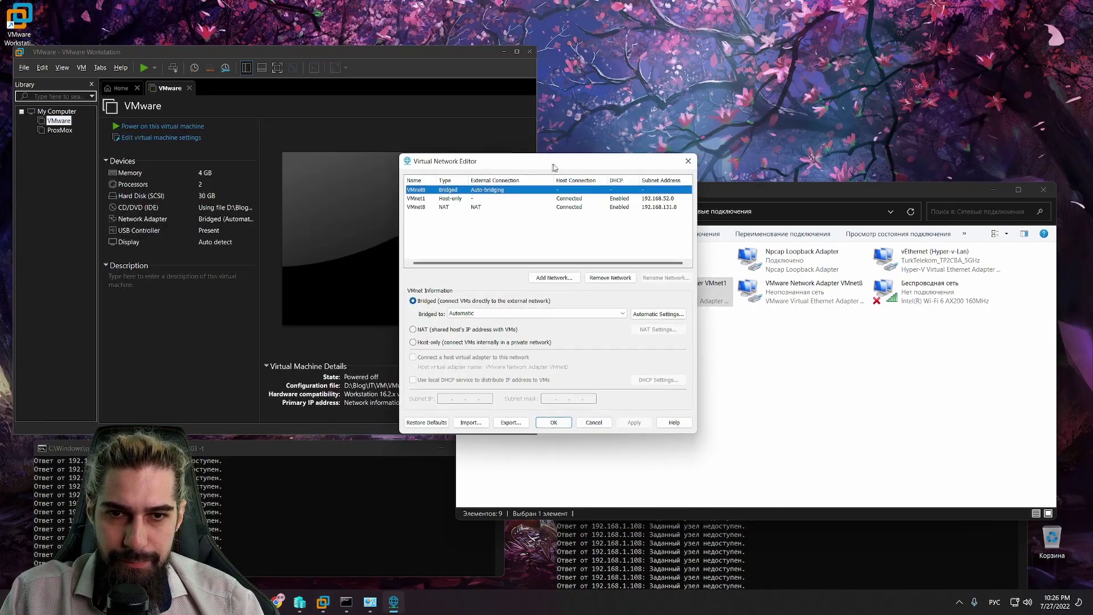
left_click_drag(552, 163, 617, 171)
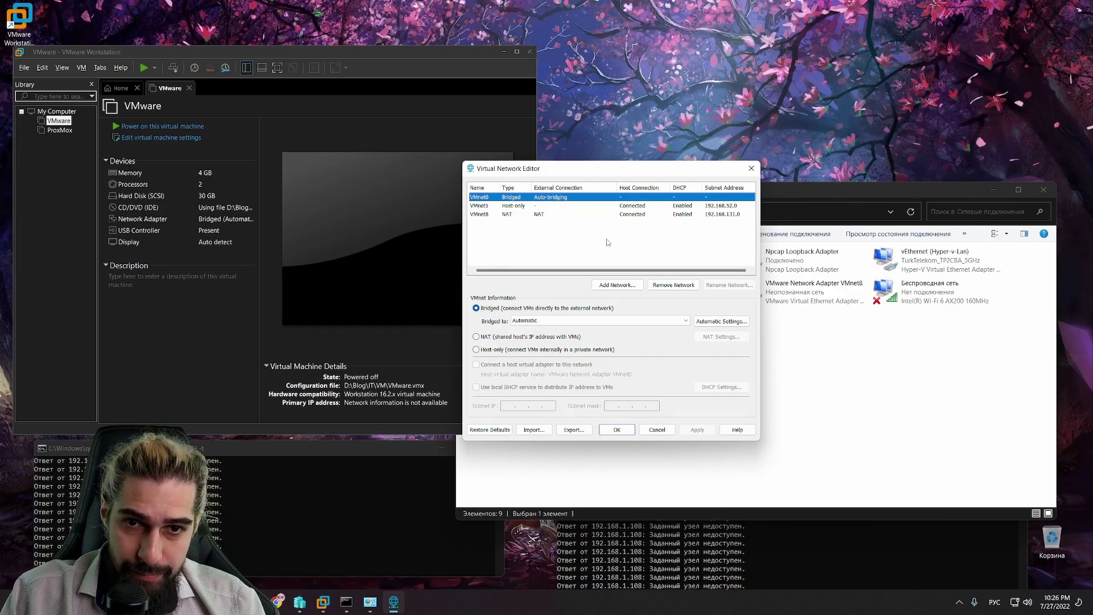
left_click(521, 214)
left_click(523, 199)
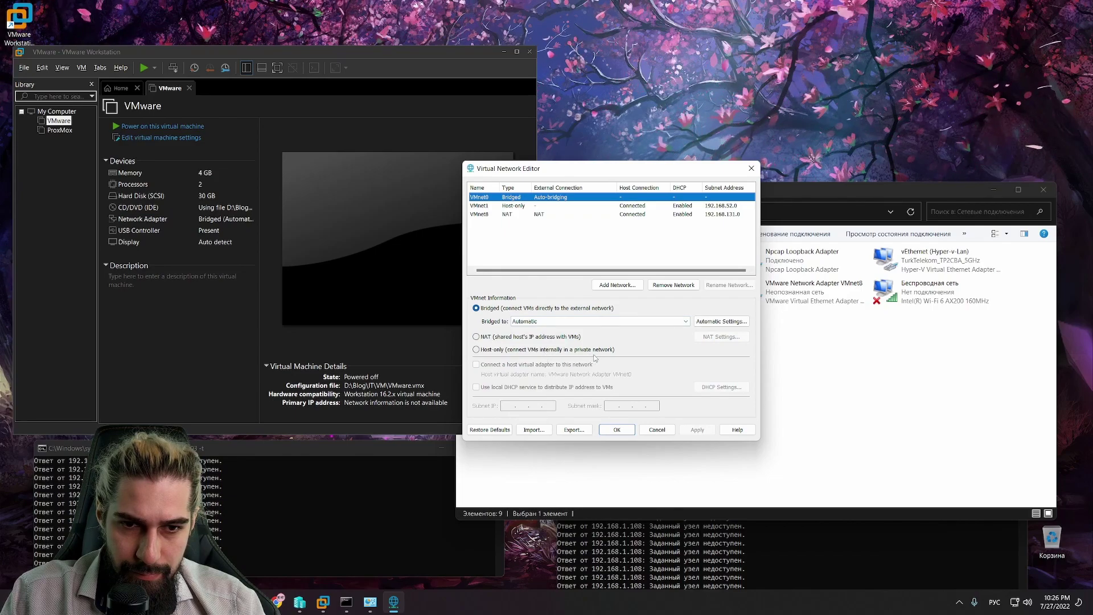
left_click(502, 206)
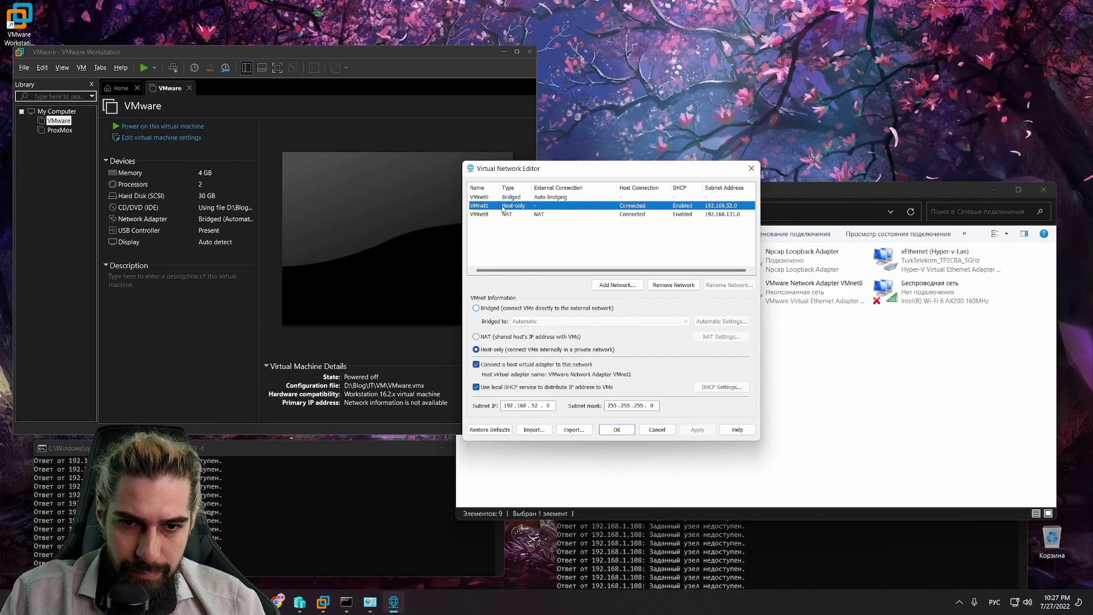
left_click(507, 215)
left_click(513, 206)
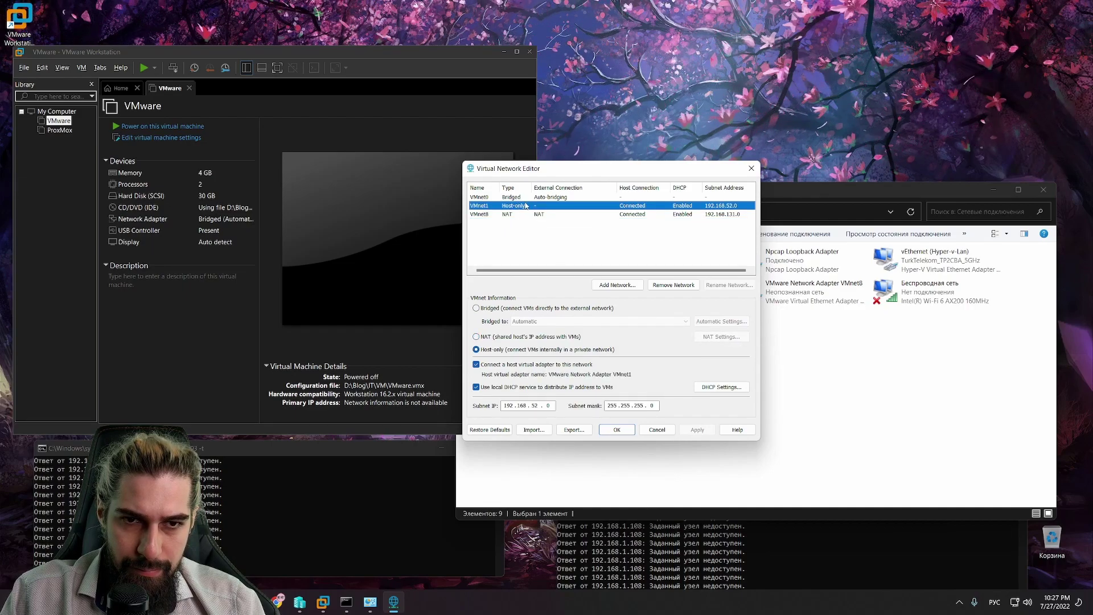
Step: Bridge VMnet0 to Hyper-V Virtual Ethernet Adapter #3 and check the vEthernet (Hyper-v-Lan) status
left_click(575, 198)
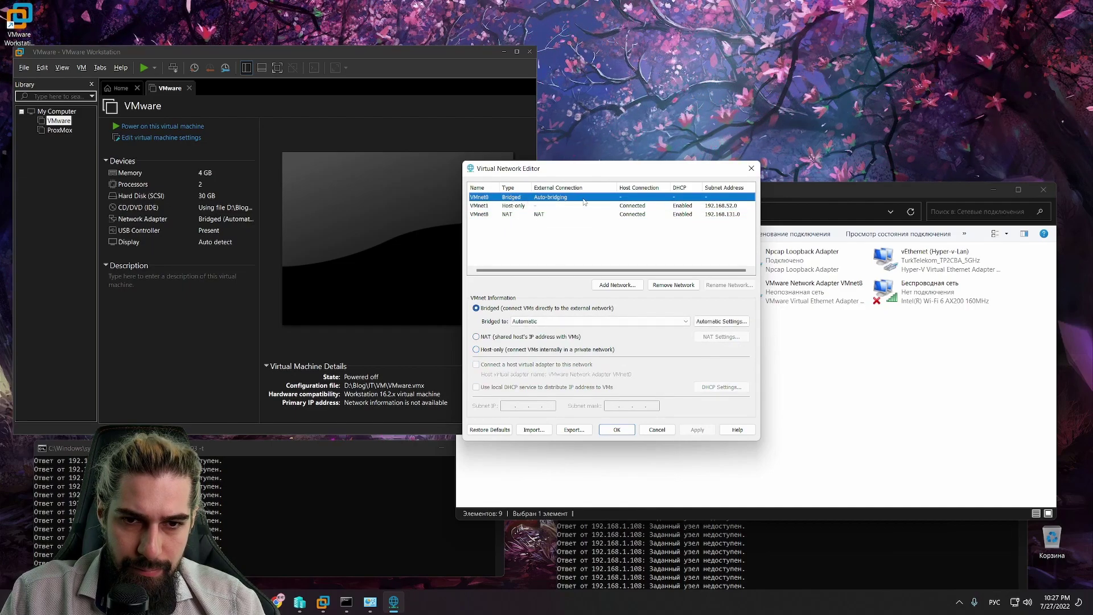
left_click(621, 321)
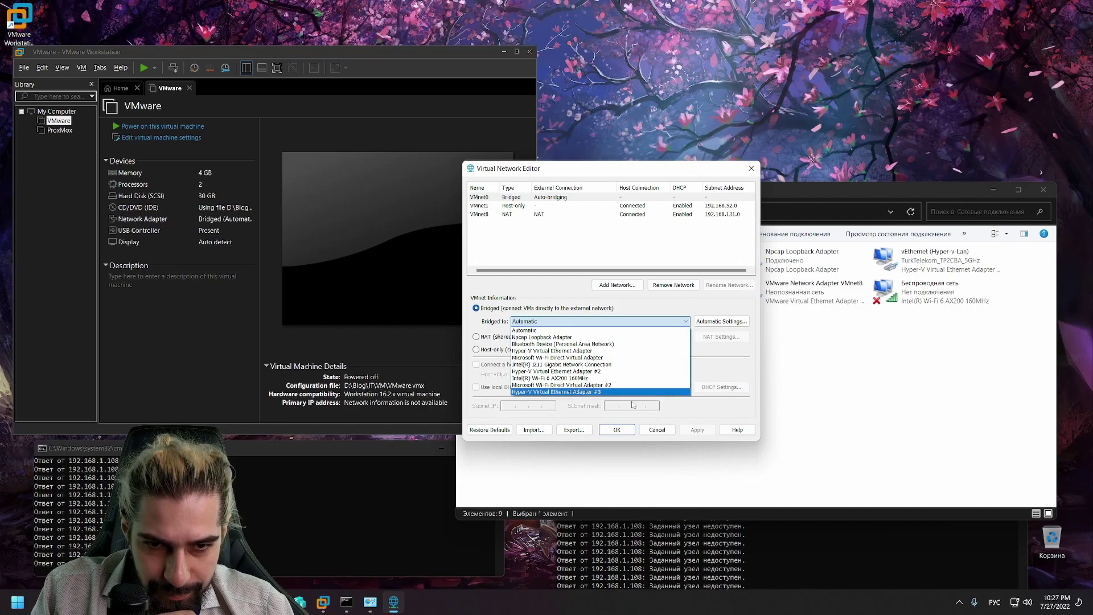
left_click(895, 204)
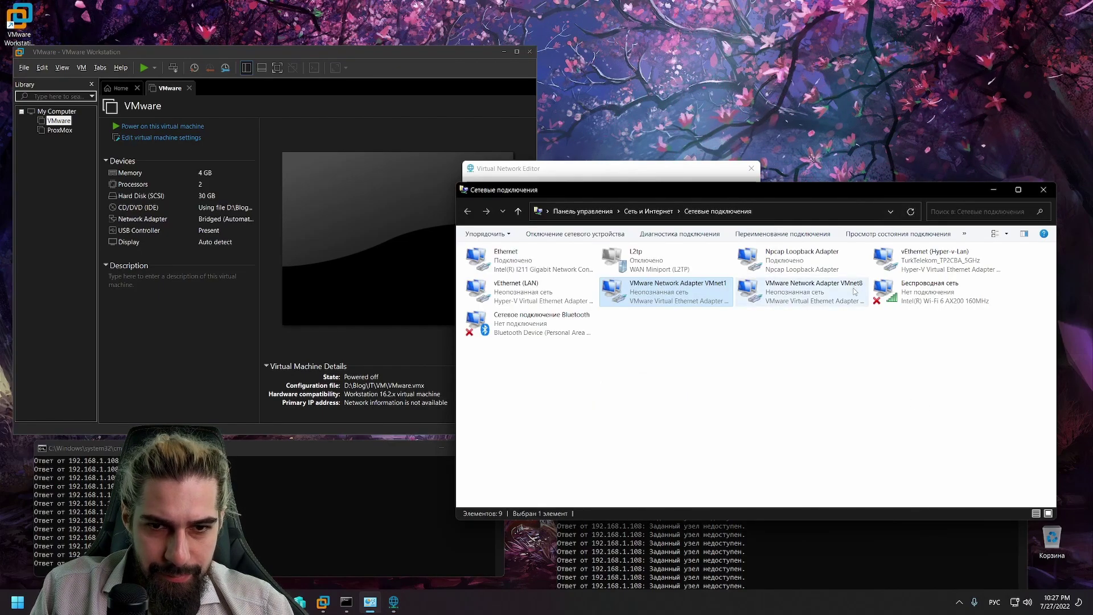
right_click(919, 261)
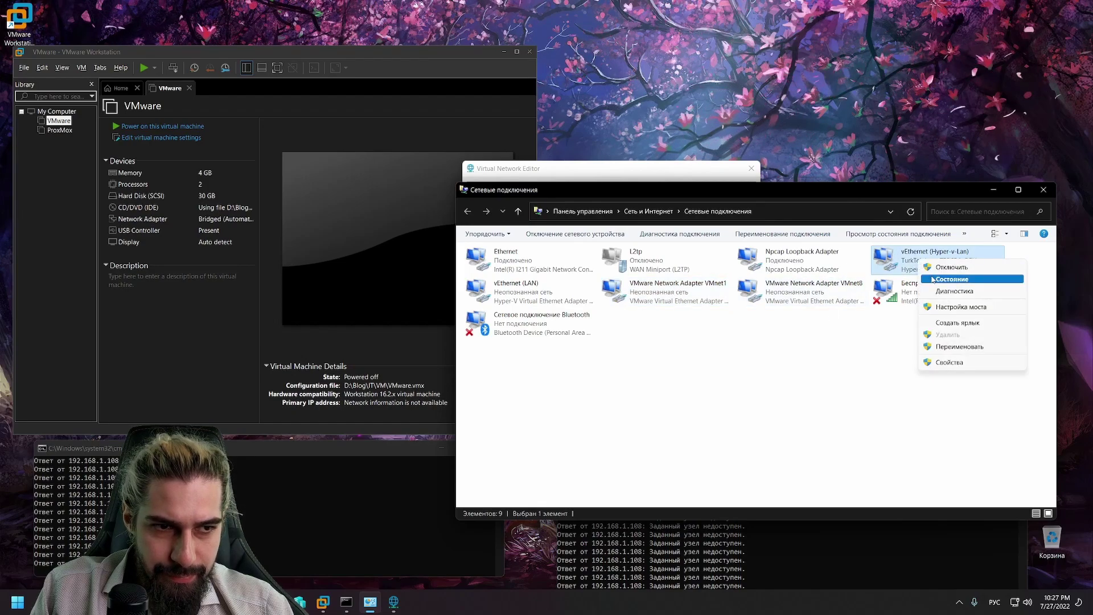
left_click(933, 279)
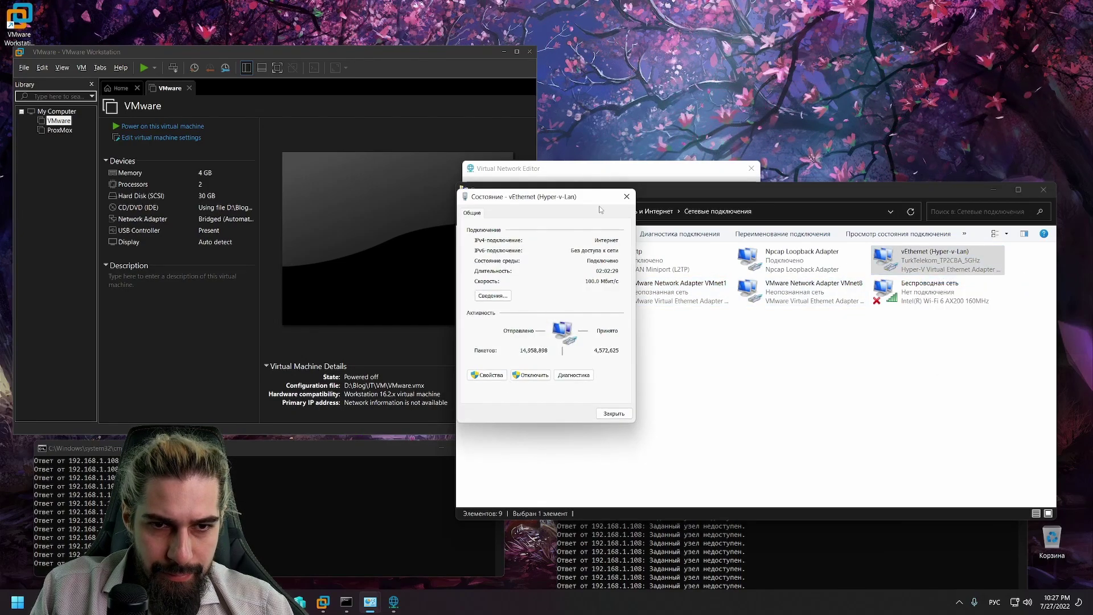
left_click(626, 196)
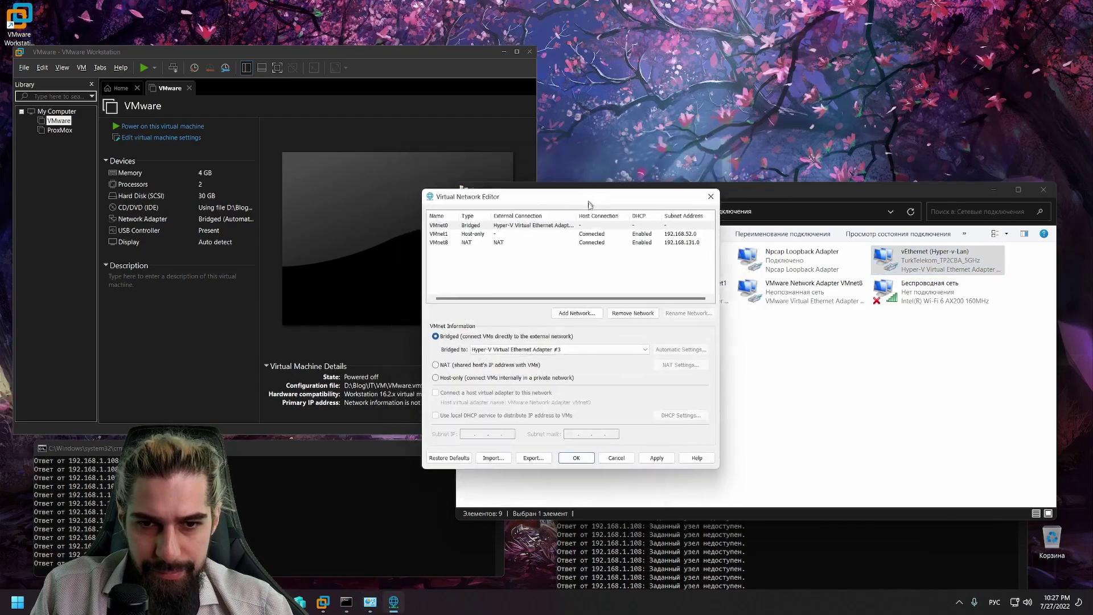
left_click(570, 365)
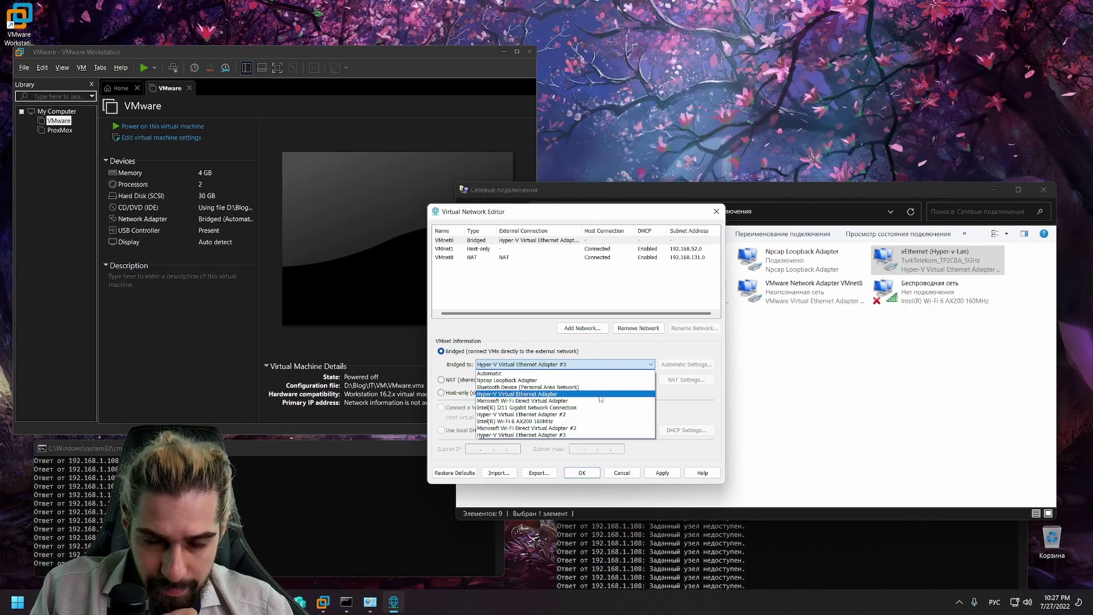
Step: Set VMnet0 to the Hyper-V adapter, remove VMnet1 and VMnet8, apply, and compare with Network Connections
left_click(601, 394)
left_click(522, 248)
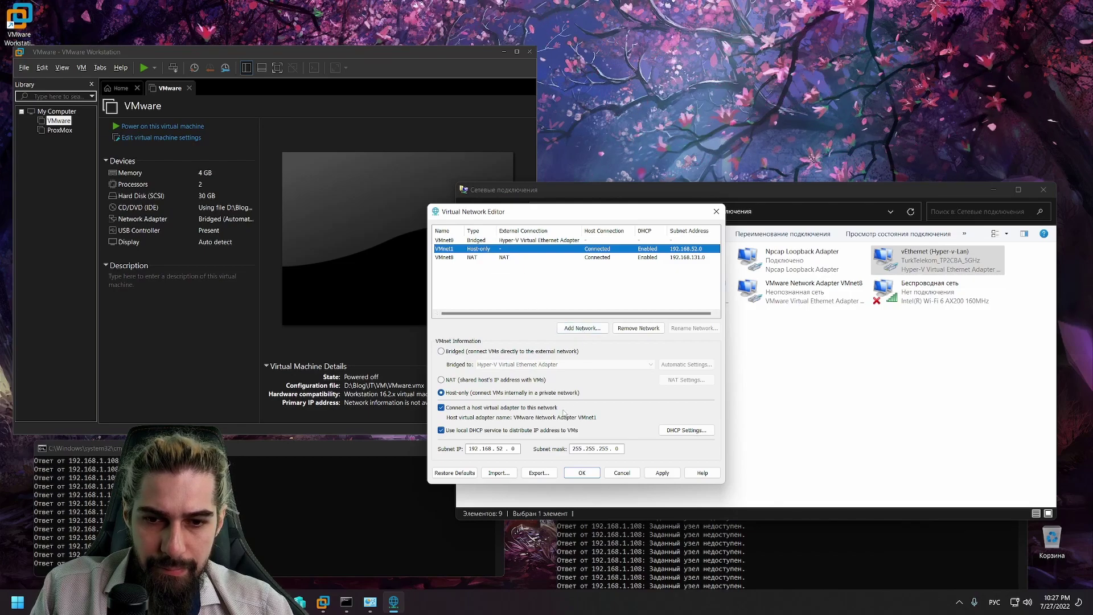
left_click(639, 328)
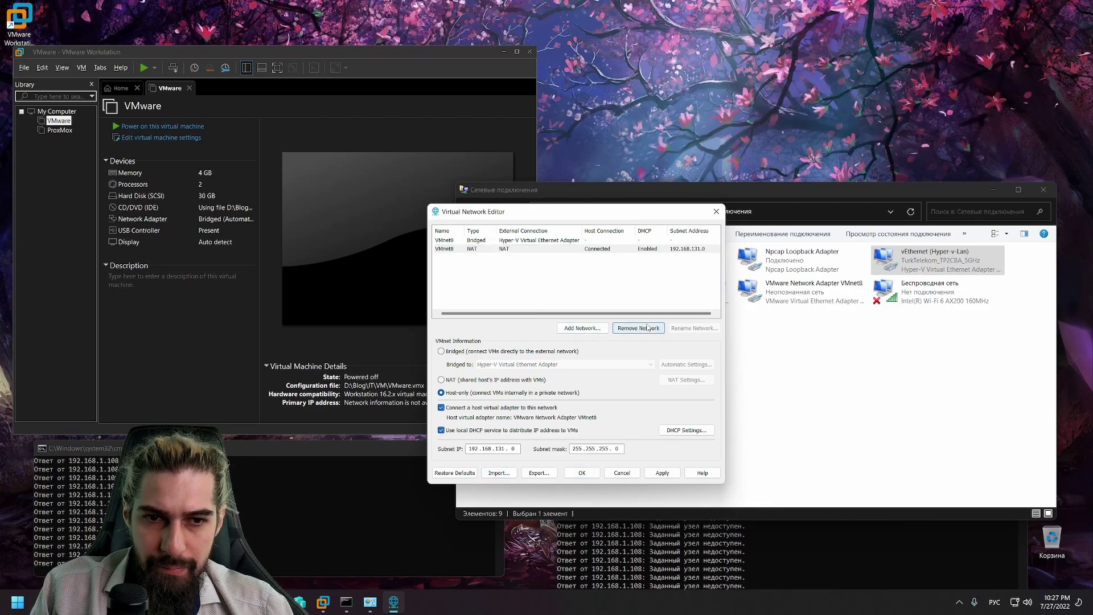
left_click(640, 328)
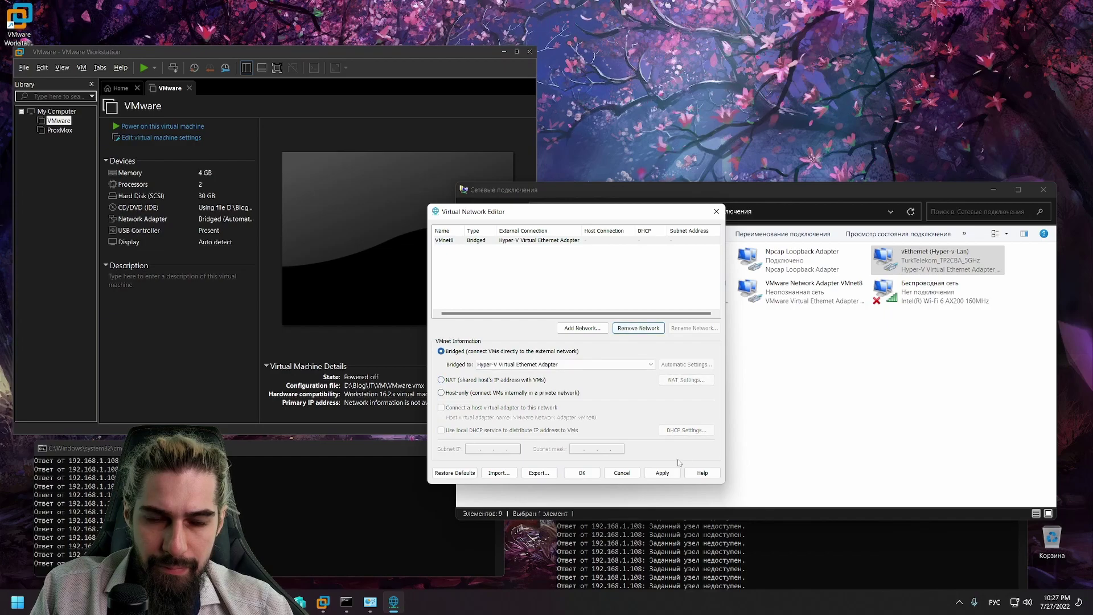
left_click(659, 472)
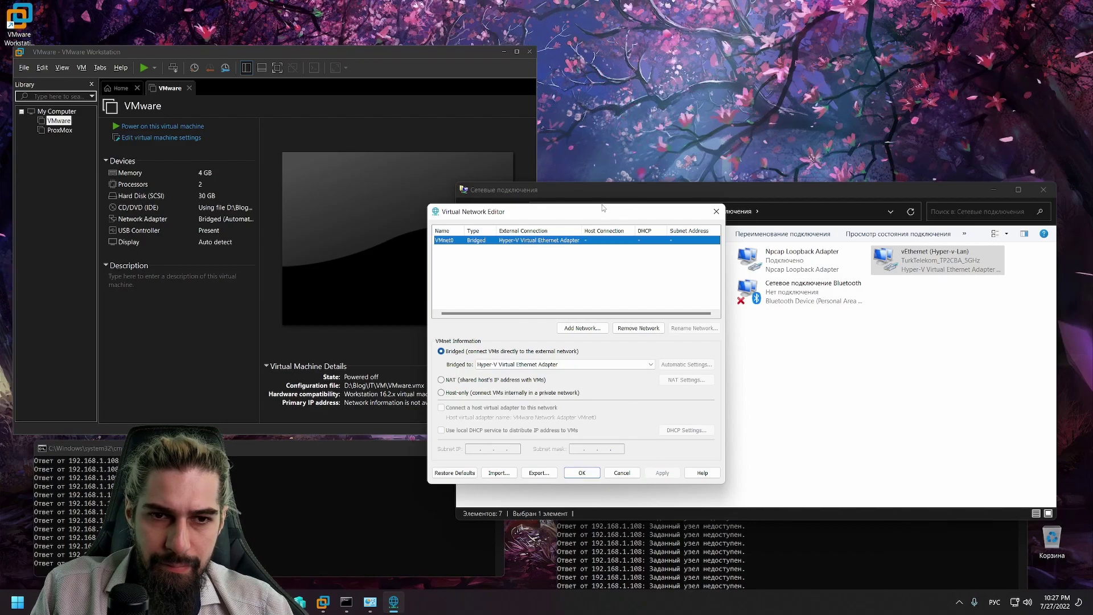
left_click_drag(602, 204, 296, 154)
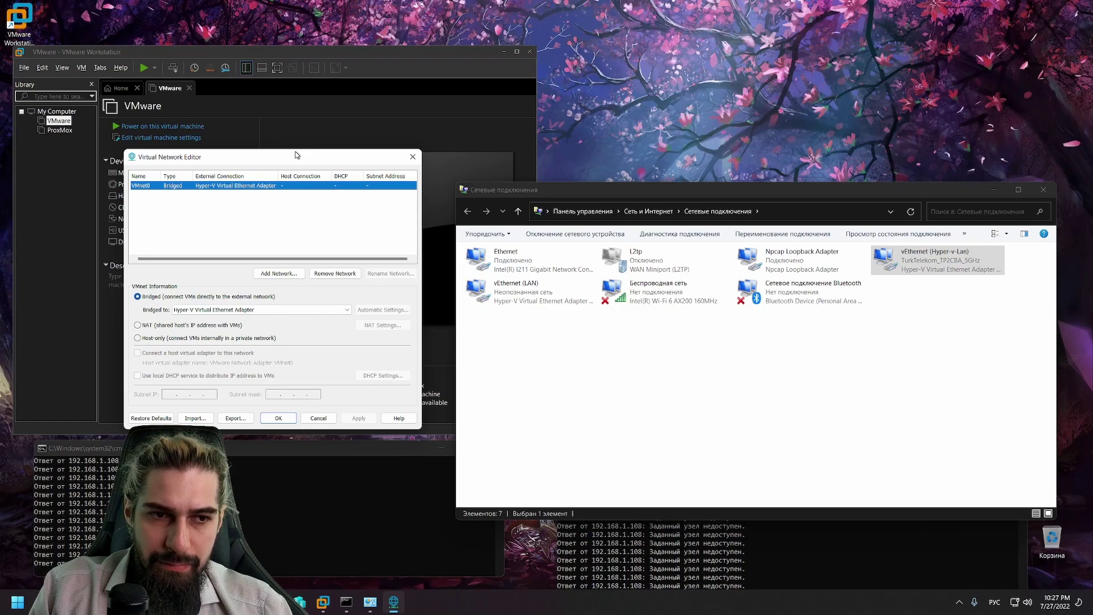
left_click_drag(295, 152, 711, 202)
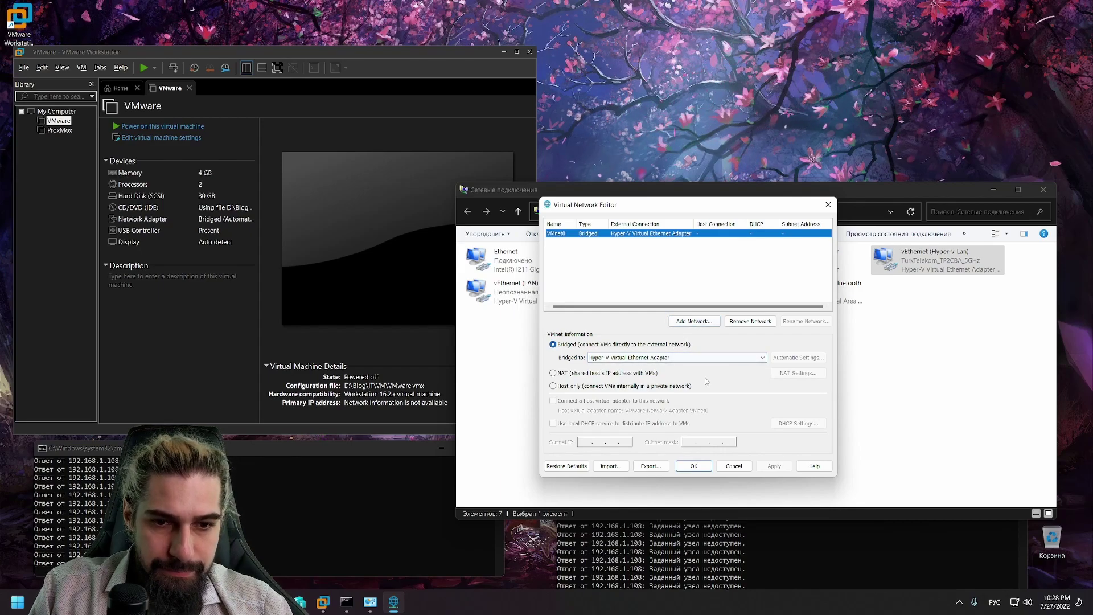
Step: Power on the ESXi VM and confirm in its settings that the network adapter is Bridged
left_click(158, 127)
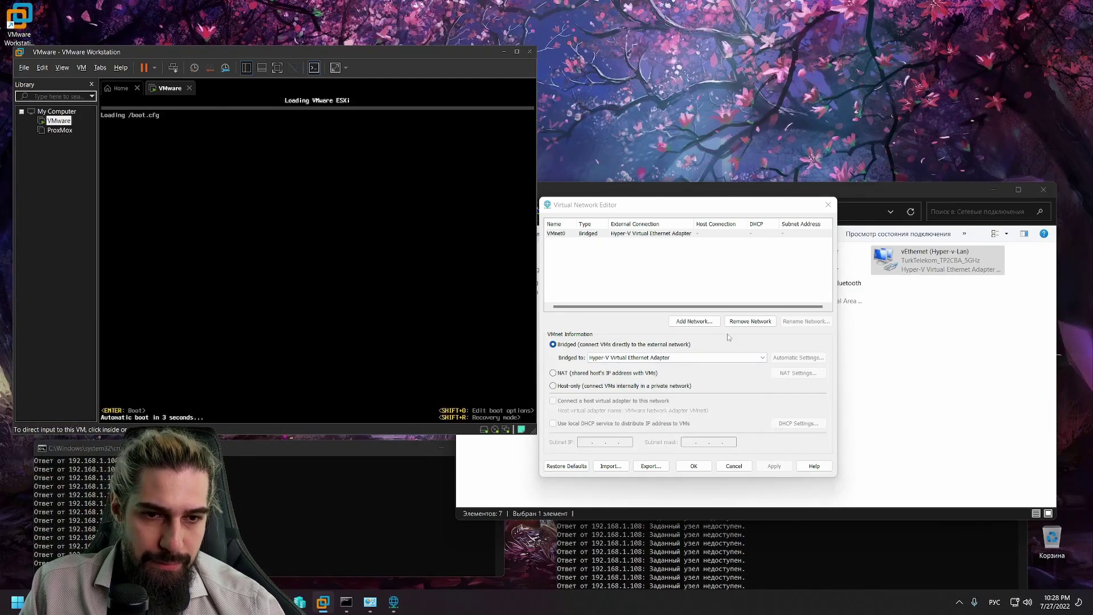
left_click(747, 356)
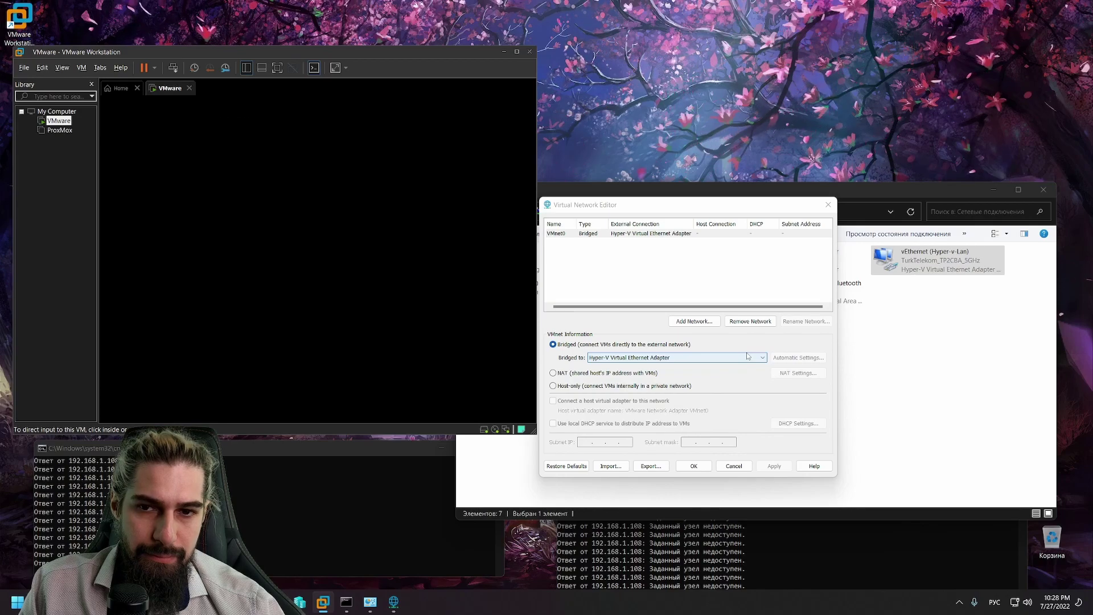
right_click(61, 122)
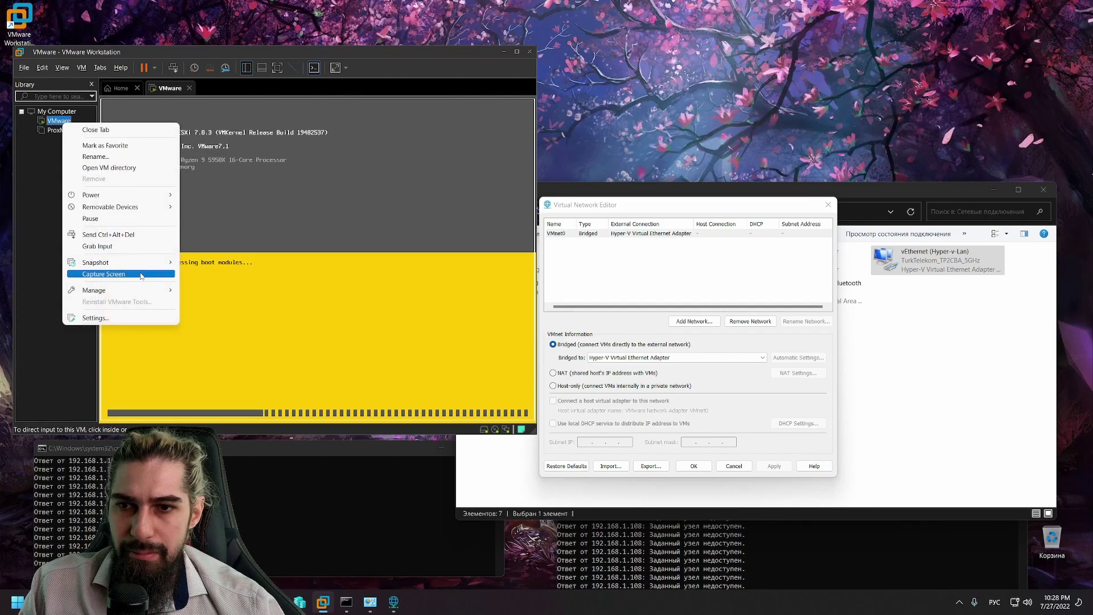
mouse_move(131, 290)
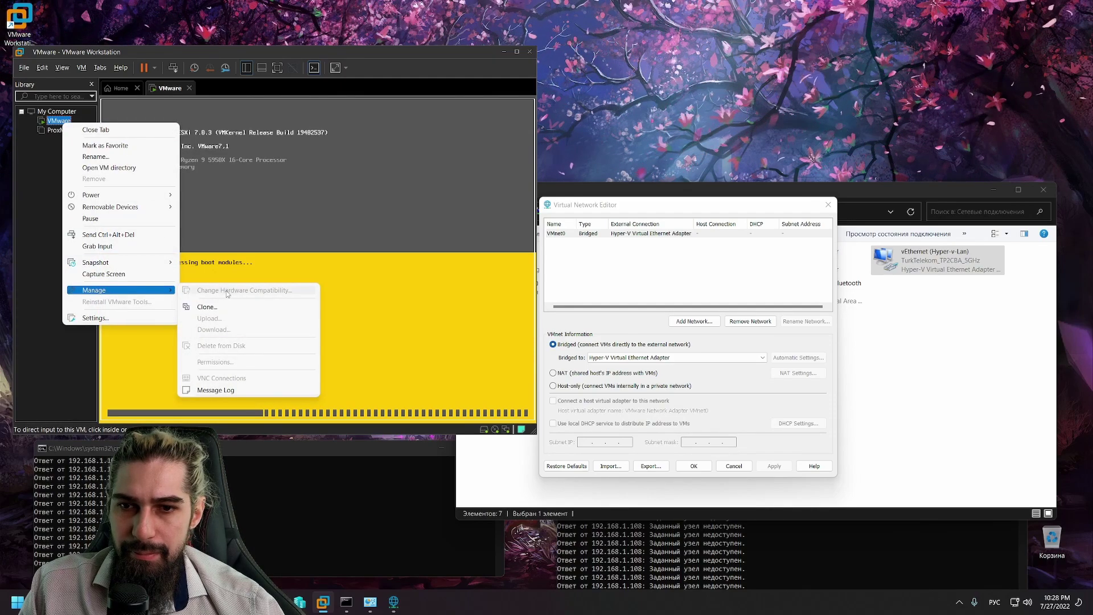
left_click(117, 317)
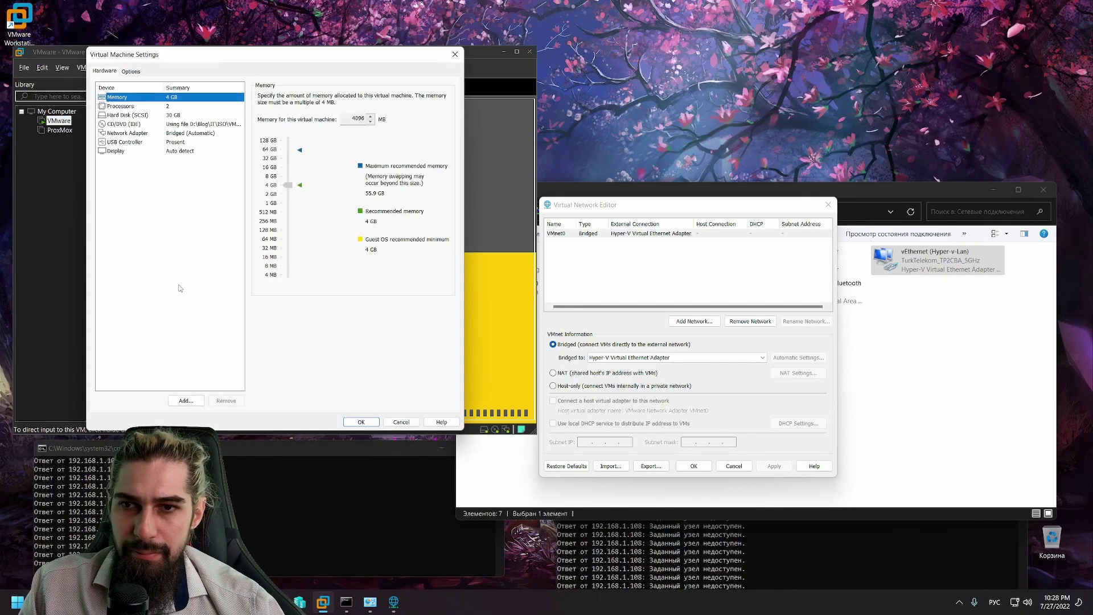
left_click(143, 134)
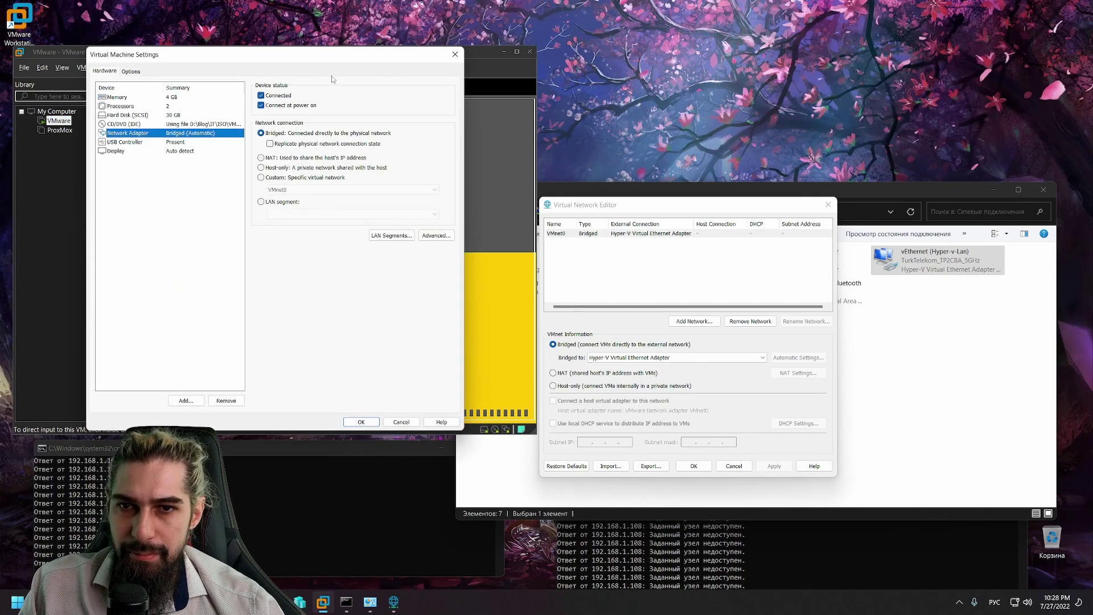
Step: Close the ping output window and stop the CD/DVD drive connecting at power on, keeping the settings
left_click_drag(279, 55, 765, 43)
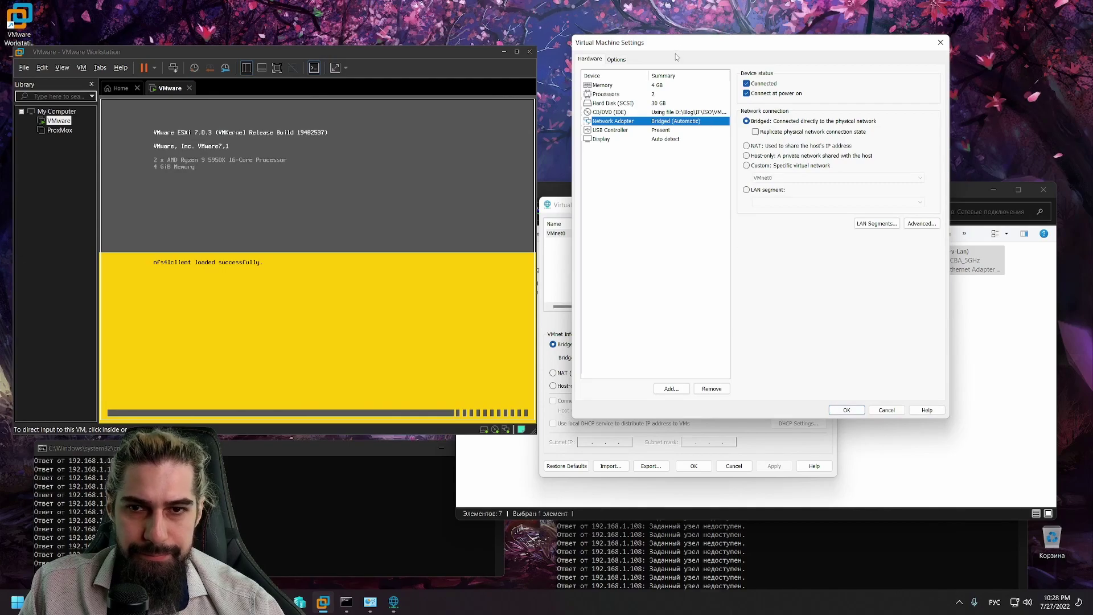
left_click_drag(679, 46, 777, 26)
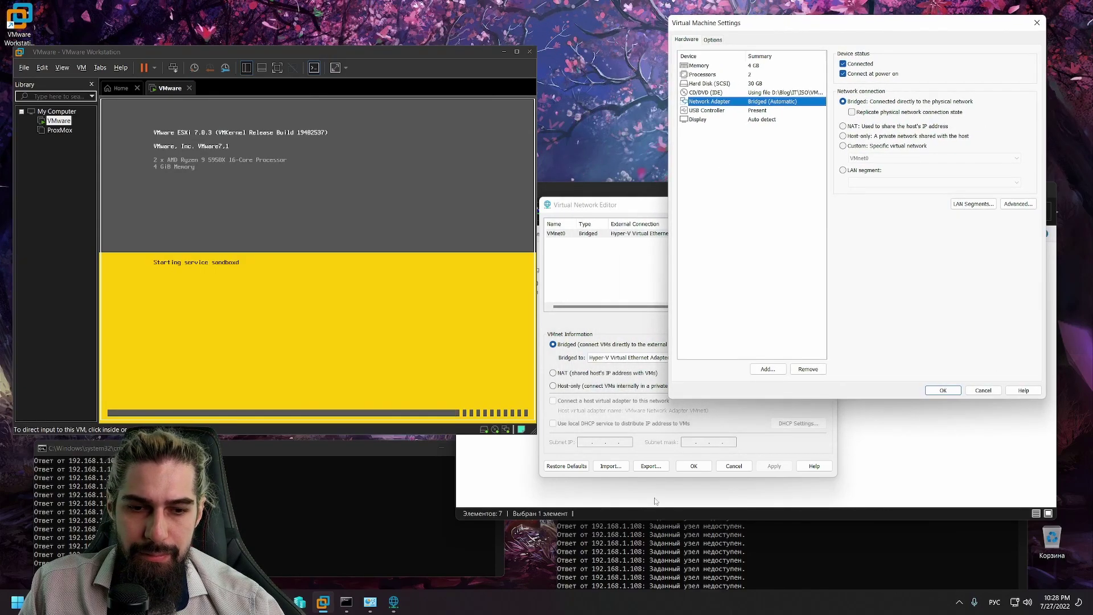
left_click(659, 544)
left_click(1026, 525)
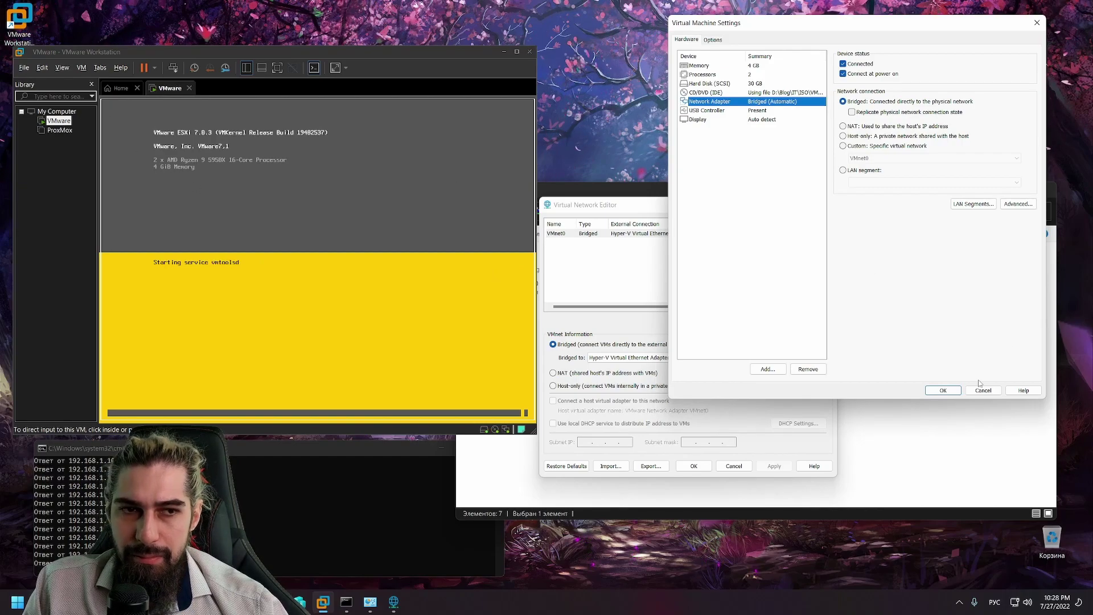
left_click(708, 93)
left_click(875, 74)
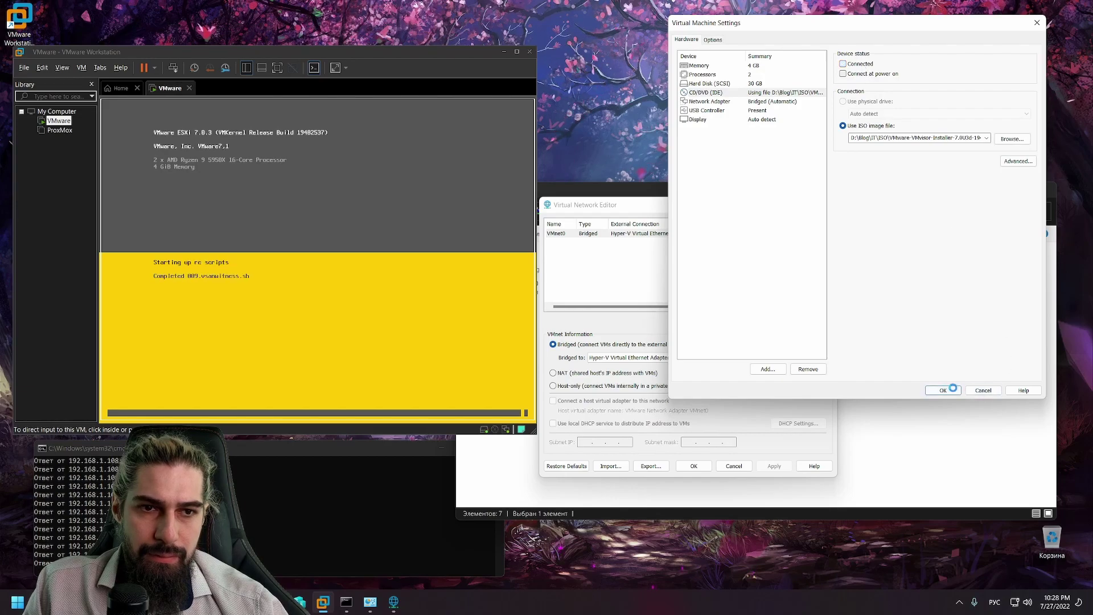
left_click(943, 390)
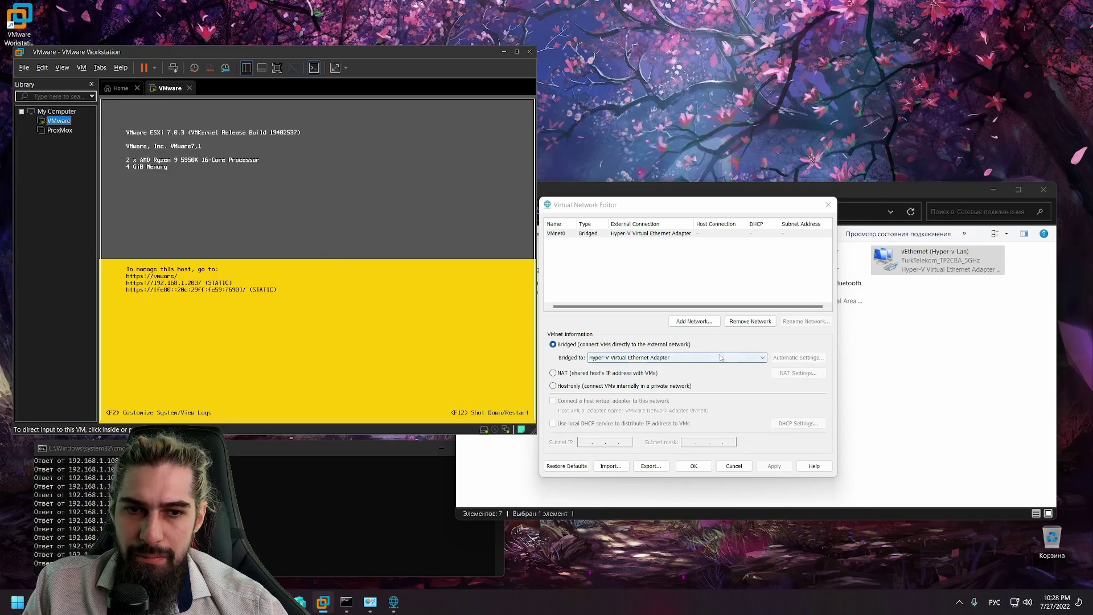
Step: In the ESXi VM's Network Adapter settings, tick Replicate physical network connection state and save
right_click(54, 125)
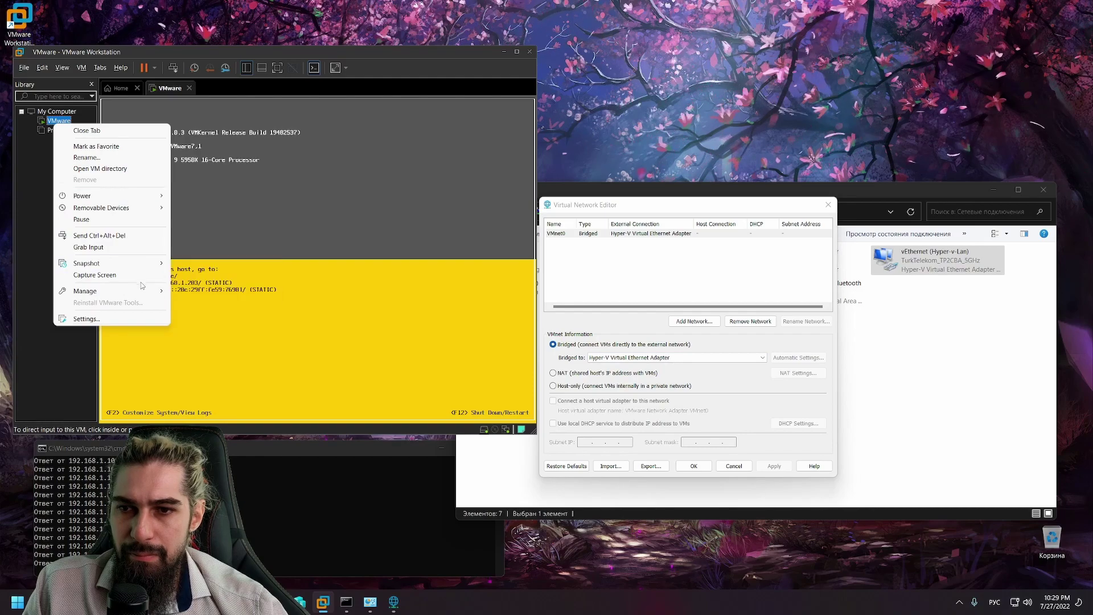
mouse_move(119, 291)
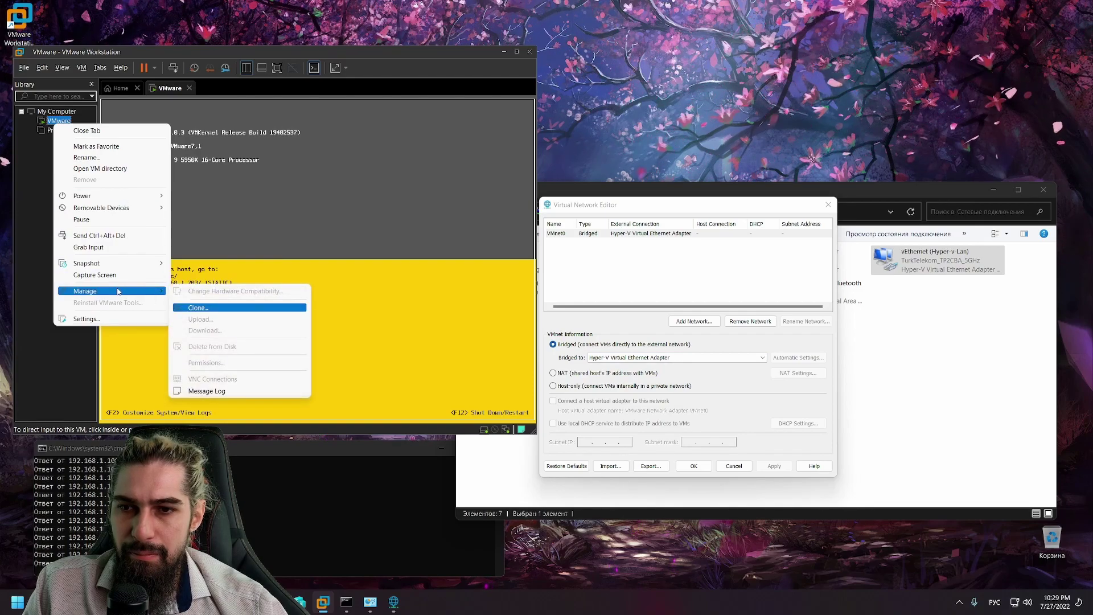
left_click(108, 319)
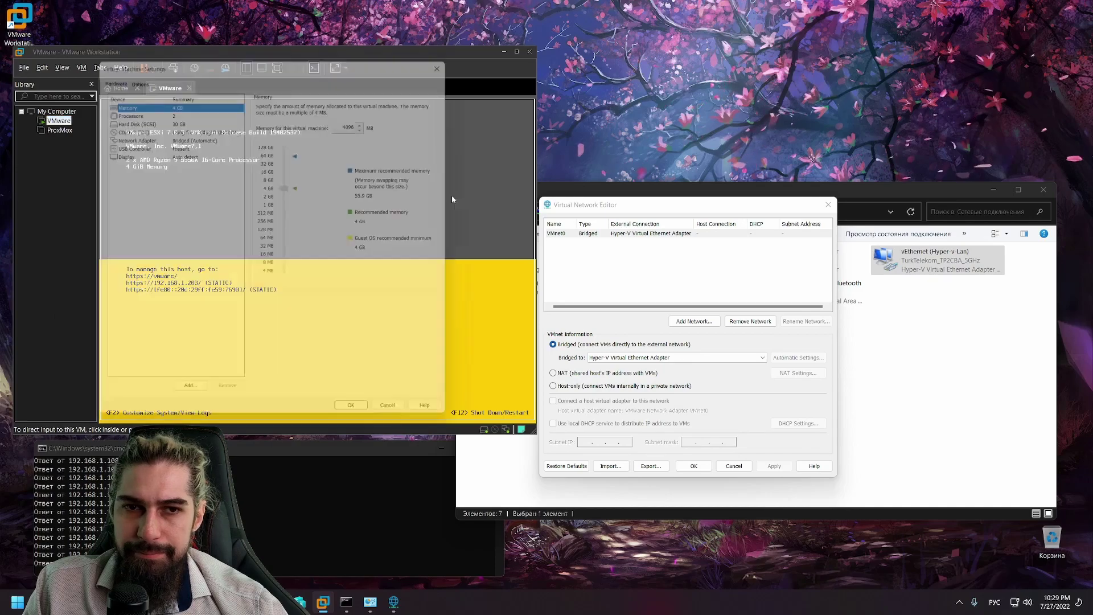
left_click_drag(306, 56, 759, 62)
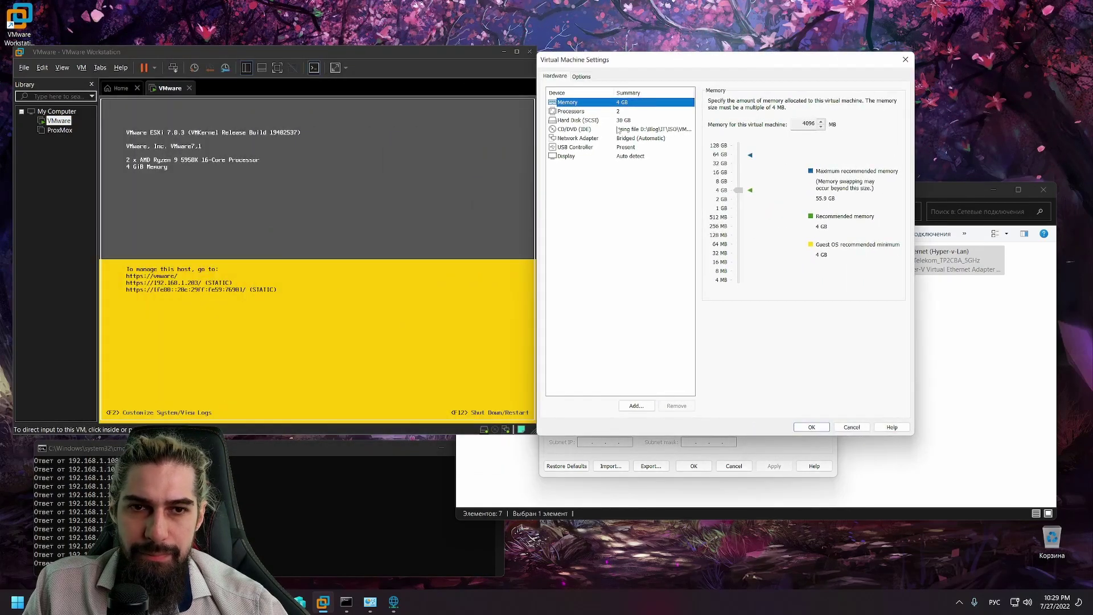
left_click(587, 130)
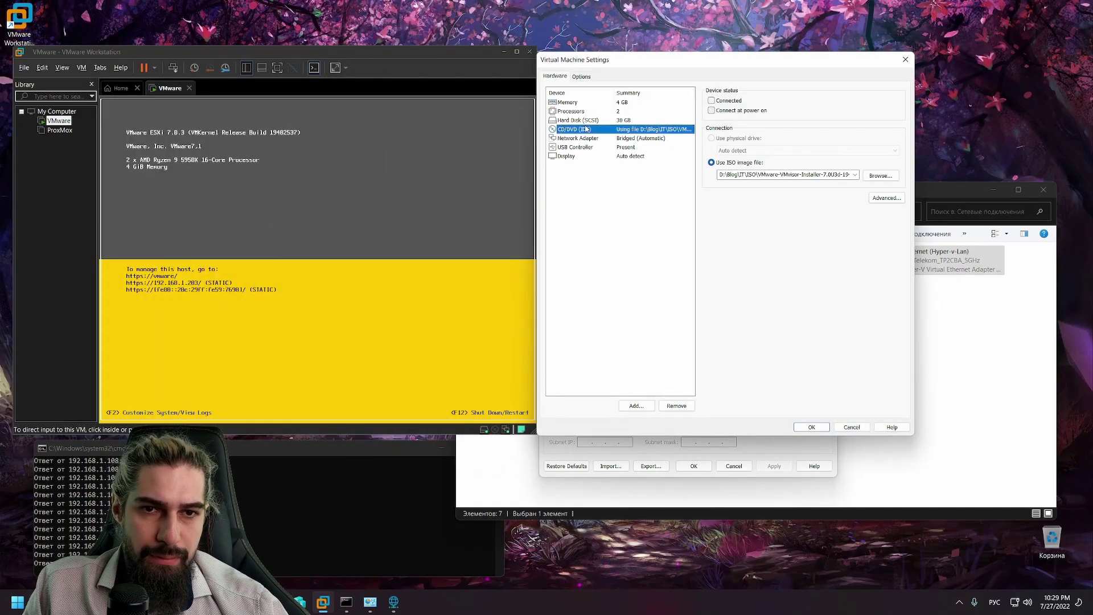
left_click(581, 138)
key("Tab")
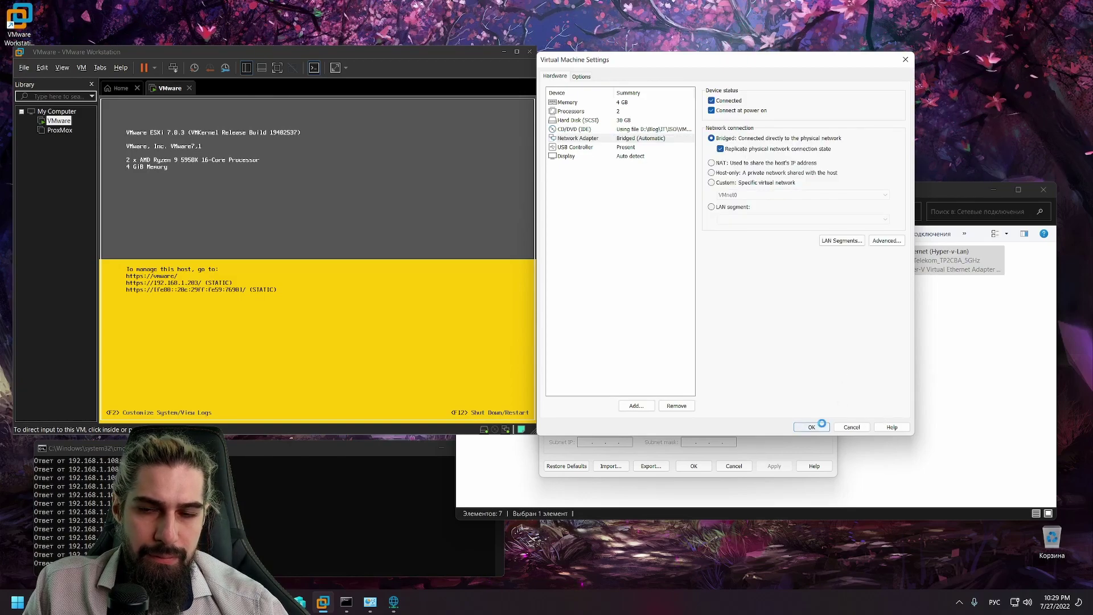
left_click(814, 427)
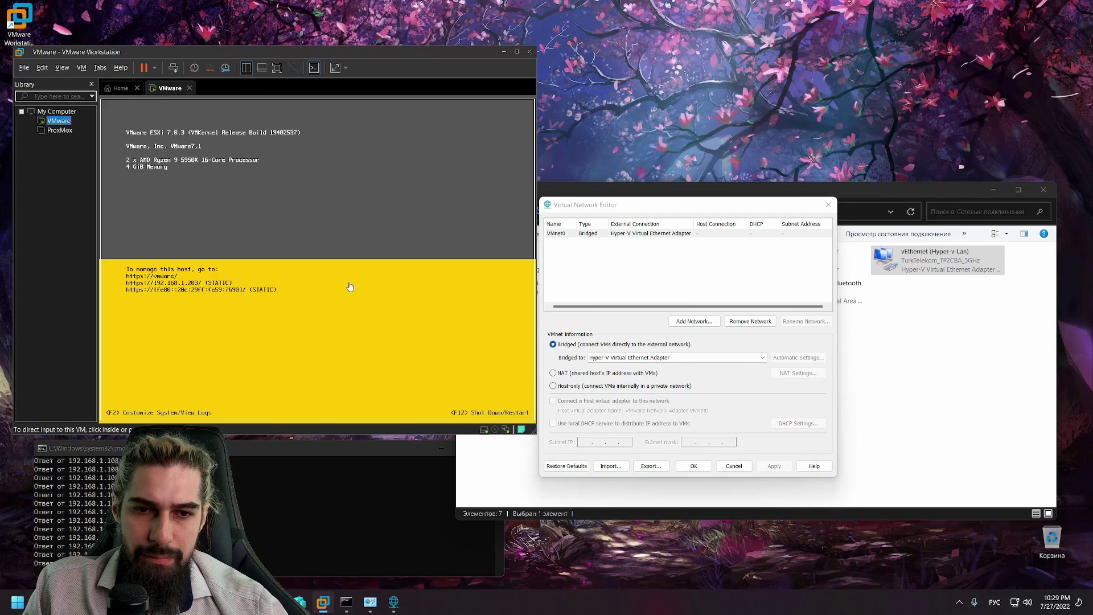
Step: Cancel adding a new virtual network, then show the host adapters VMnet0 can bridge to
left_click(693, 321)
left_click(719, 336)
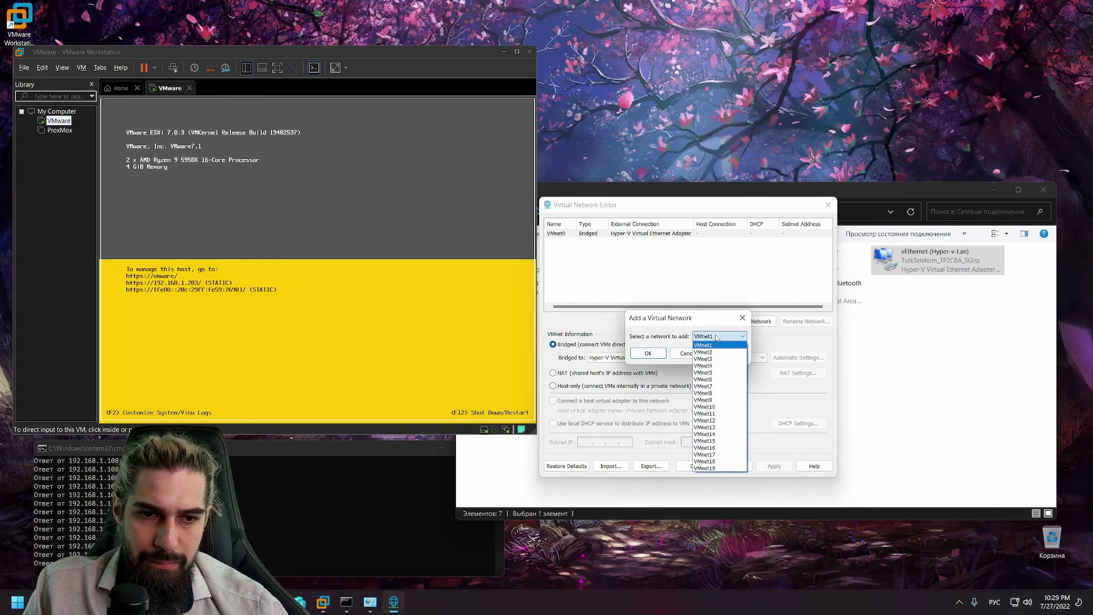
left_click(719, 356)
left_click(647, 353)
left_click(586, 236)
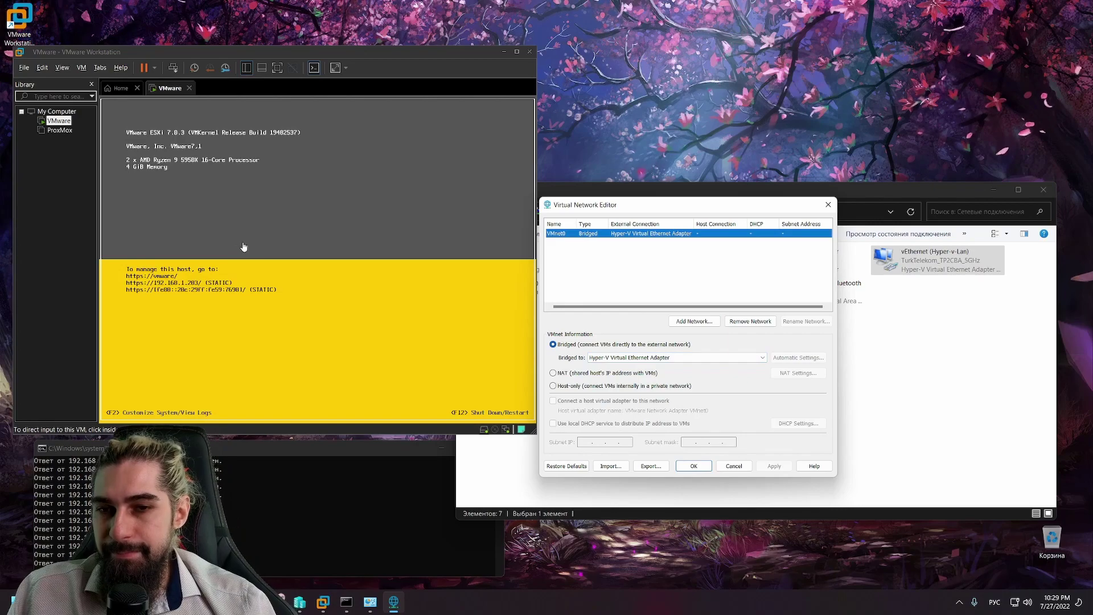
left_click(698, 357)
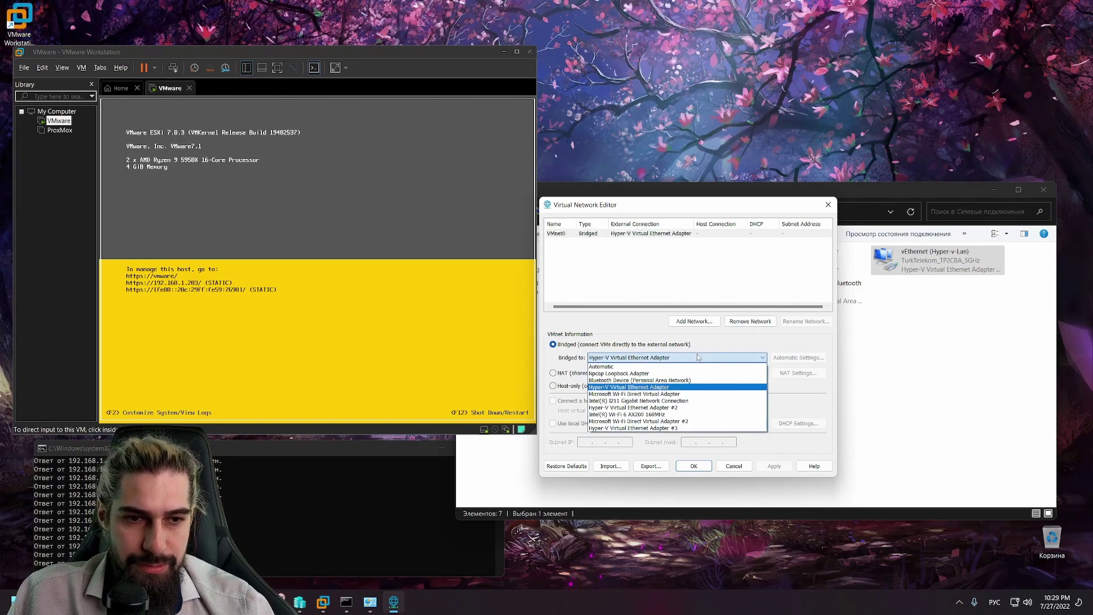
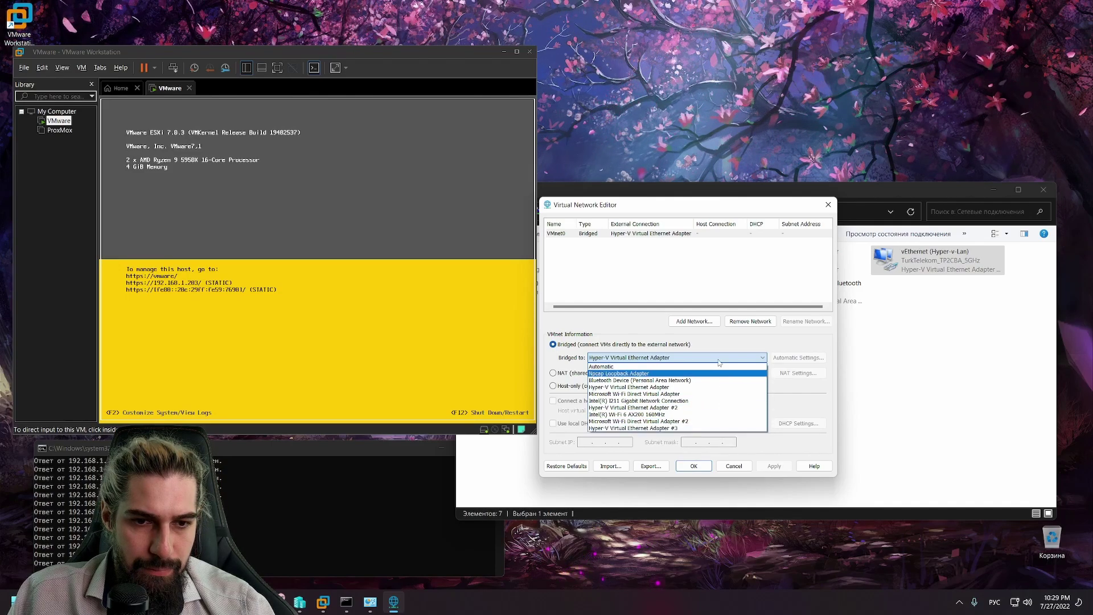
Step: Bridge VMnet0 to the Npcap Loopback Adapter and release input from the ESXi console
left_click(620, 372)
left_click(318, 199)
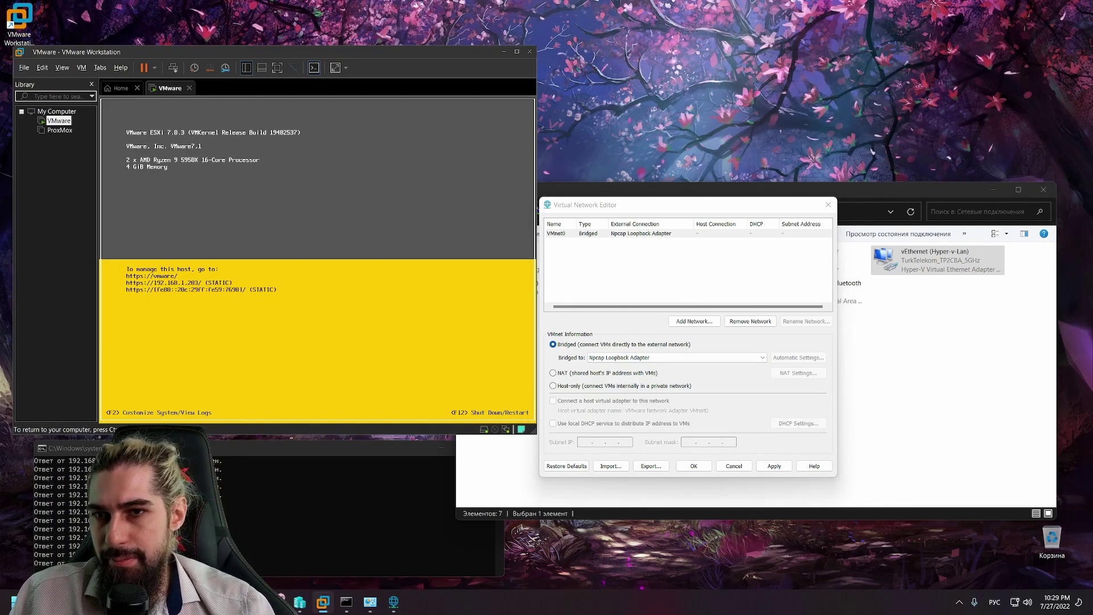
key("ctrl+alt")
Step: Restart the ESXi guest via the VMware machine's Power > Restart Guest
right_click(62, 121)
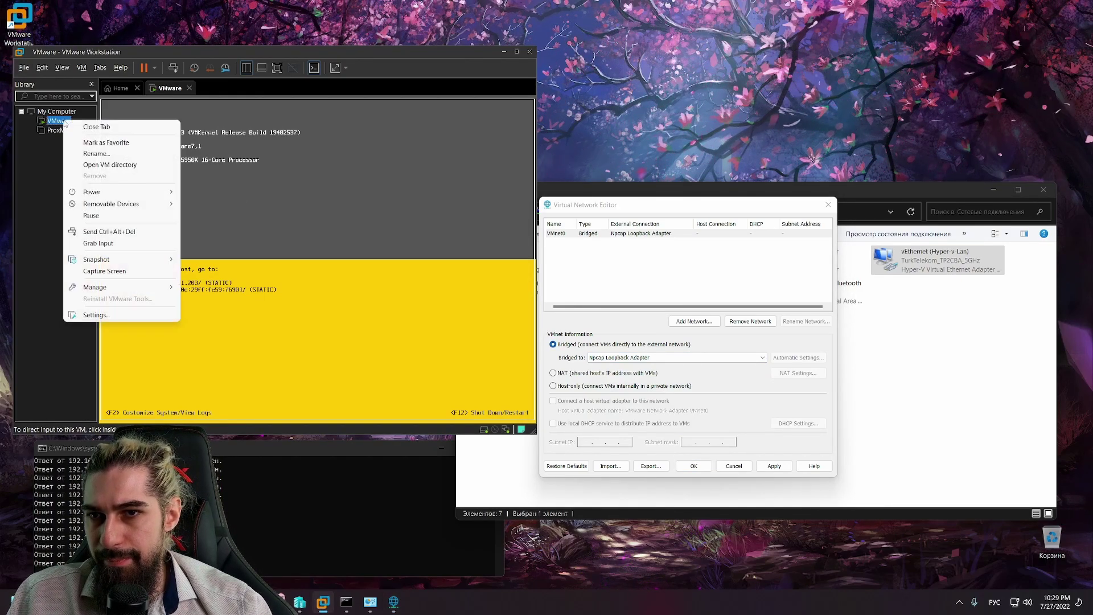
mouse_move(143, 193)
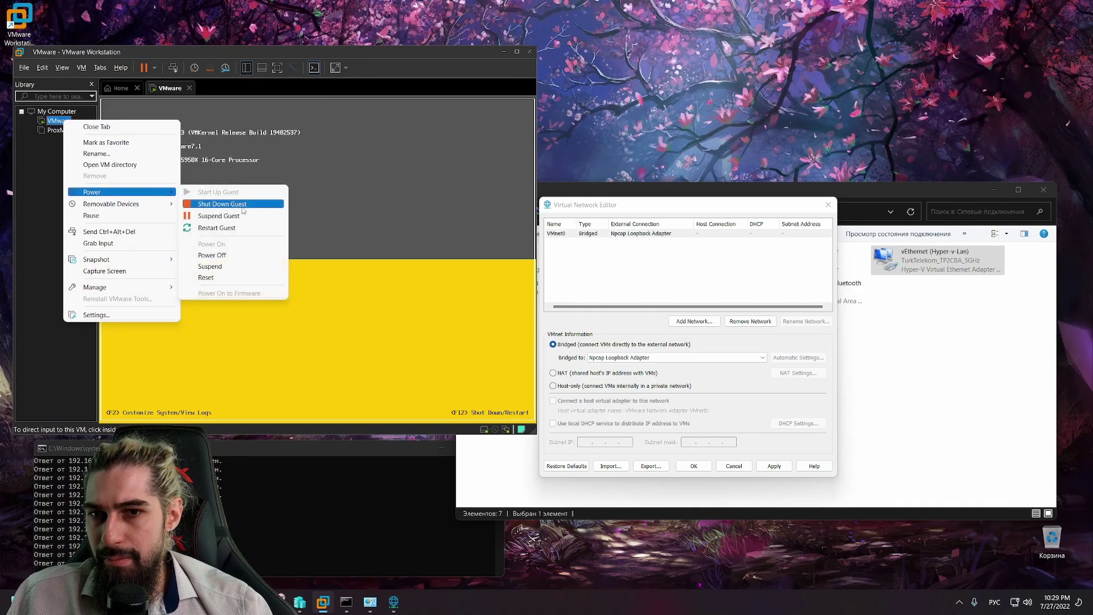
left_click(244, 227)
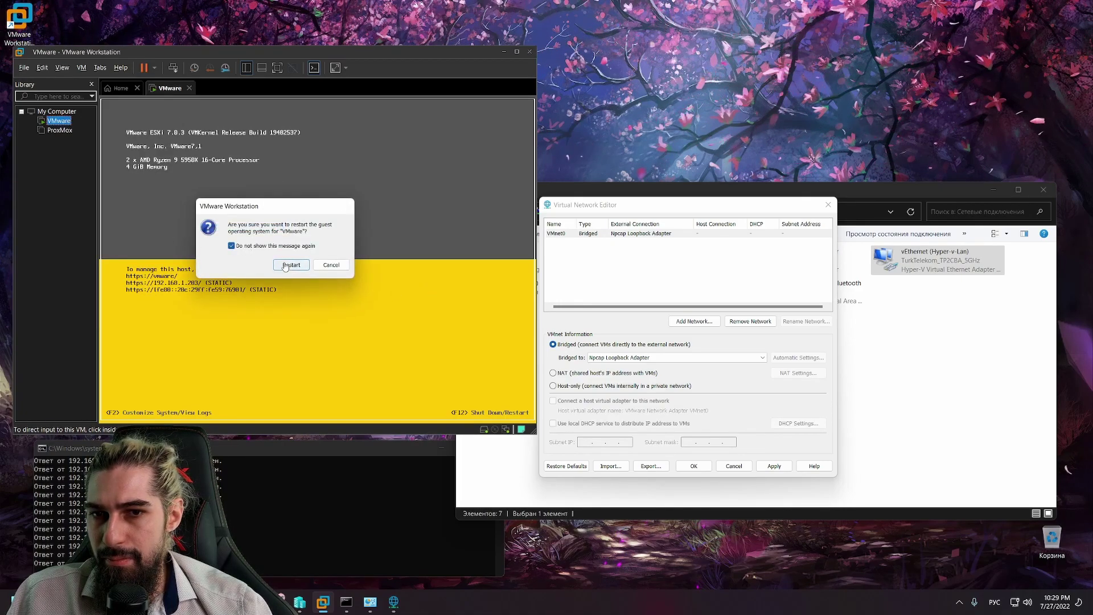
left_click(291, 265)
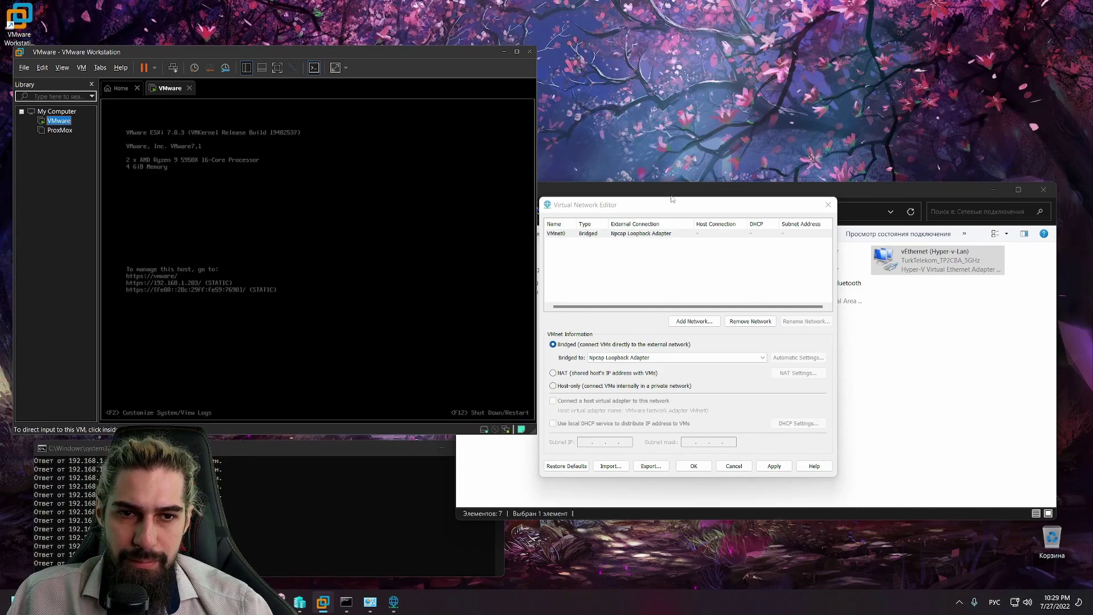
Step: Shut down the ESXi guest running in the VMware machine
right_click(60, 123)
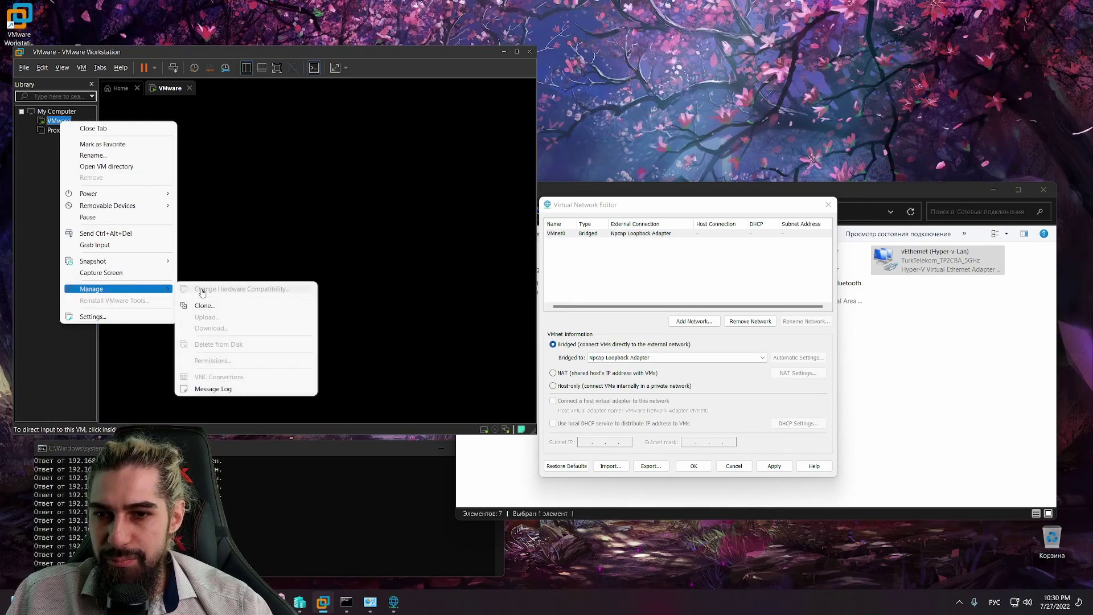
mouse_move(106, 196)
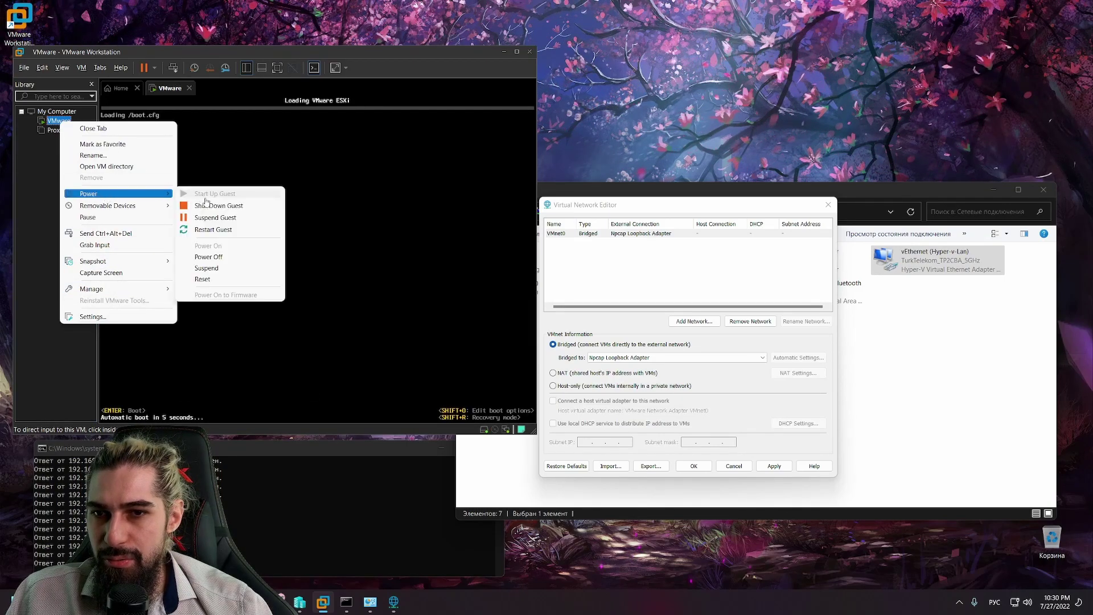
left_click(199, 205)
left_click(290, 264)
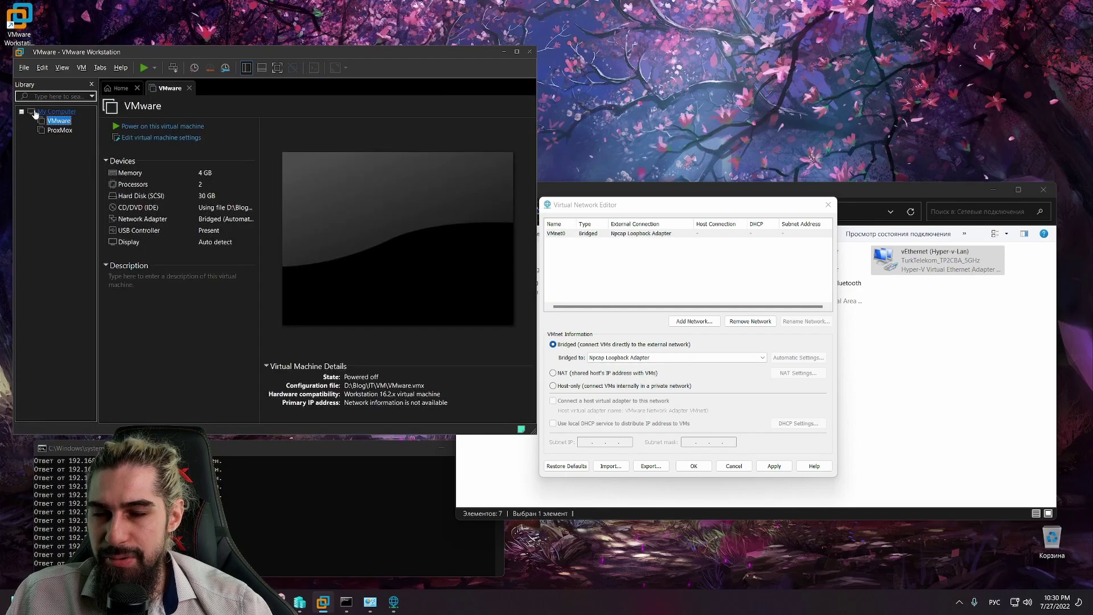
Step: Power the VMware machine back on and skip the boot countdown so ESXi starts
left_click(147, 68)
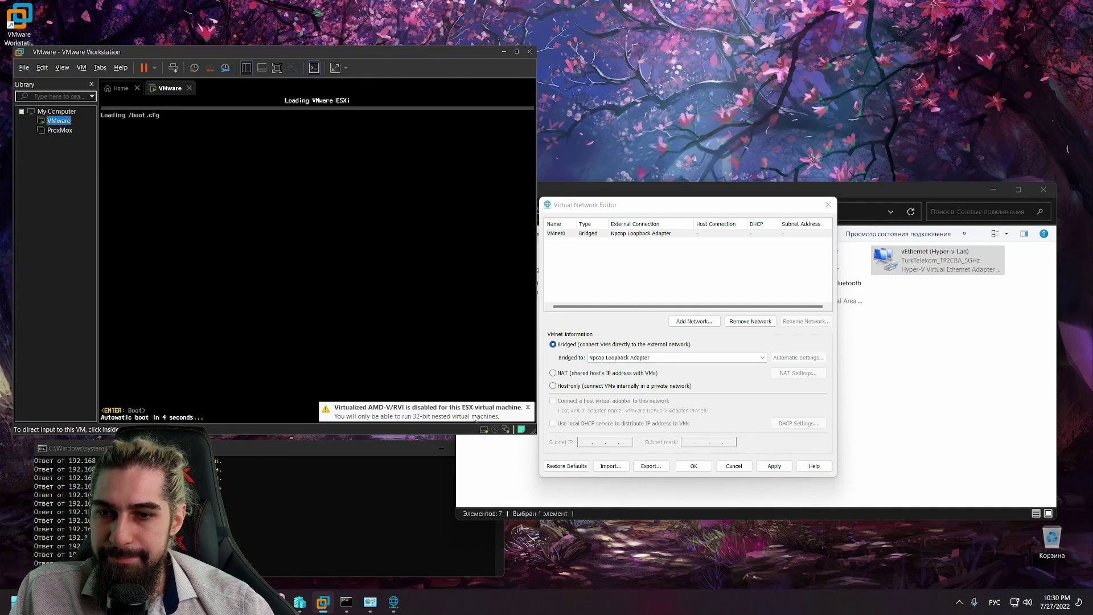
left_click(398, 305)
key("Return")
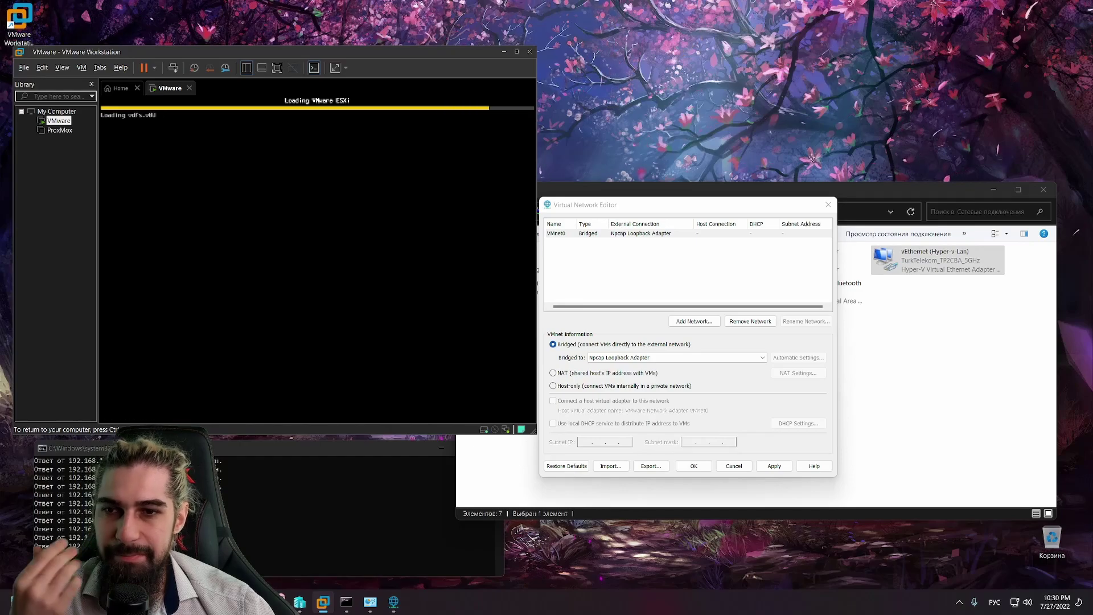
key("ctrl+alt")
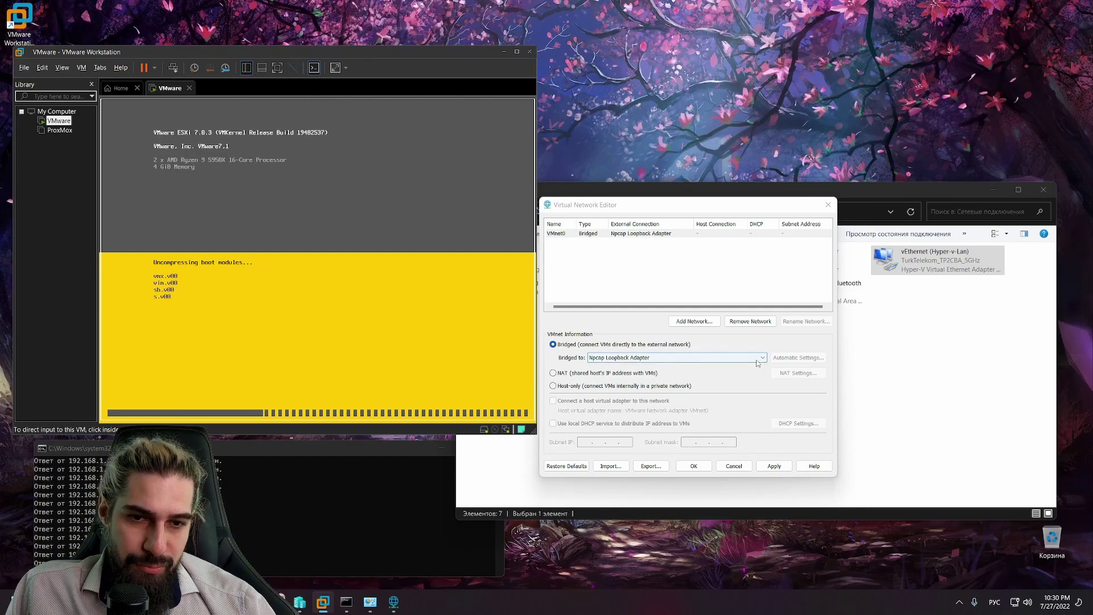
Step: Bridge VMnet0 to the Hyper-V Virtual Ethernet Adapter and close the network editor
left_click(757, 359)
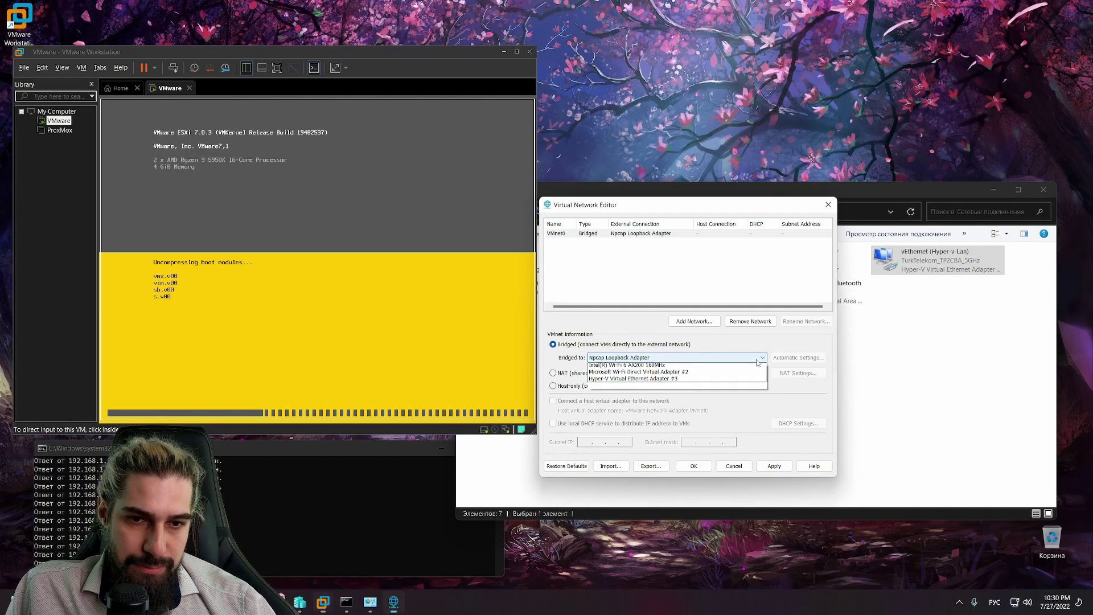
left_click(747, 358)
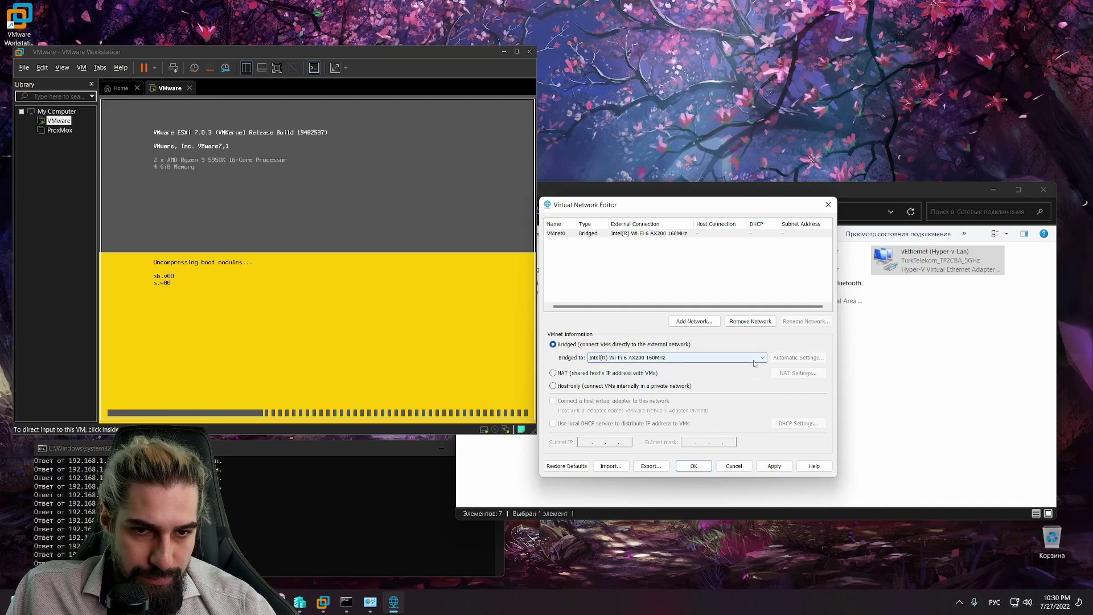
left_click(748, 359)
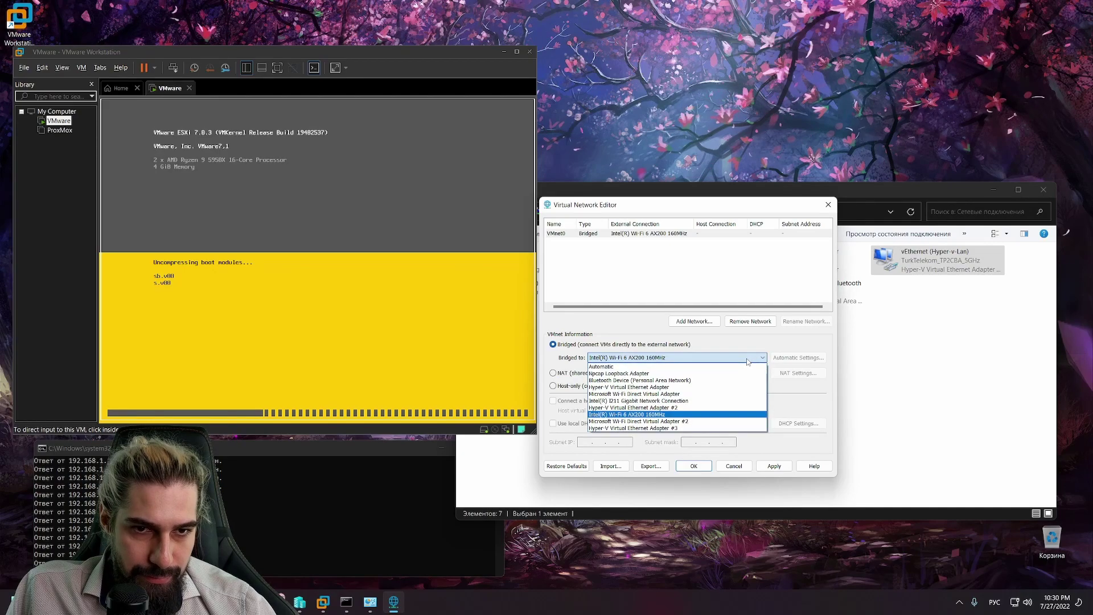
left_click(734, 386)
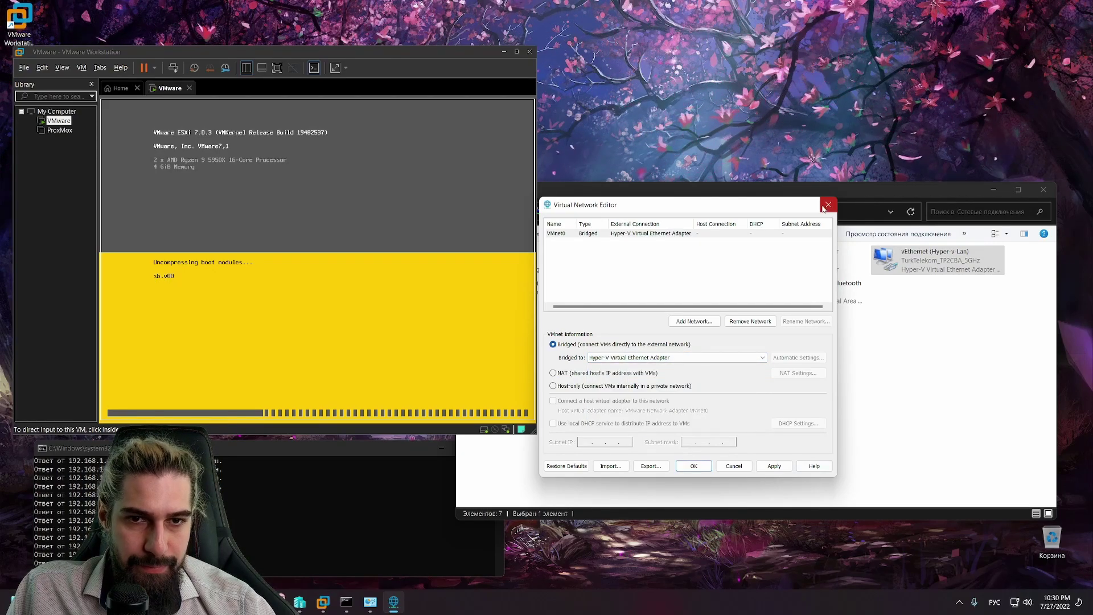
left_click(828, 205)
Step: Open and close the virtual disk mapping window from the File menu
left_click(24, 67)
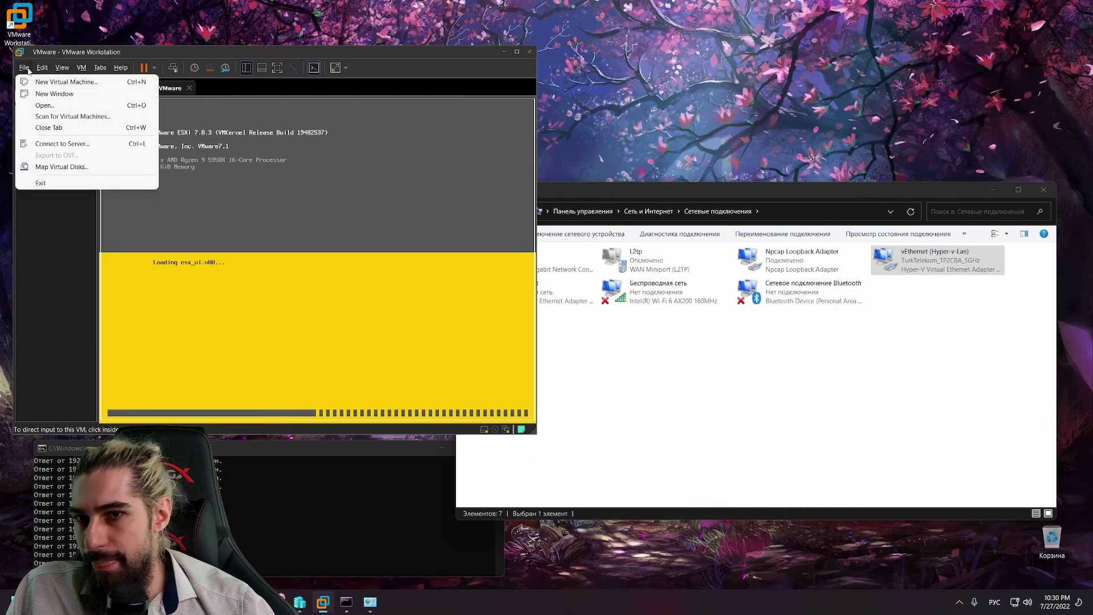
left_click(83, 167)
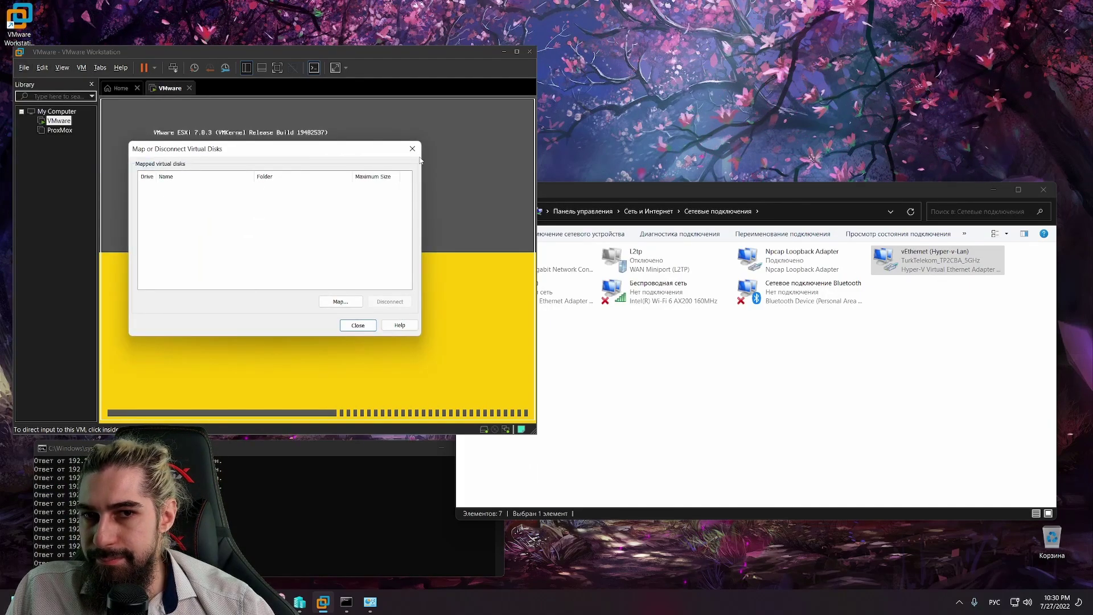
left_click(412, 149)
left_click(24, 67)
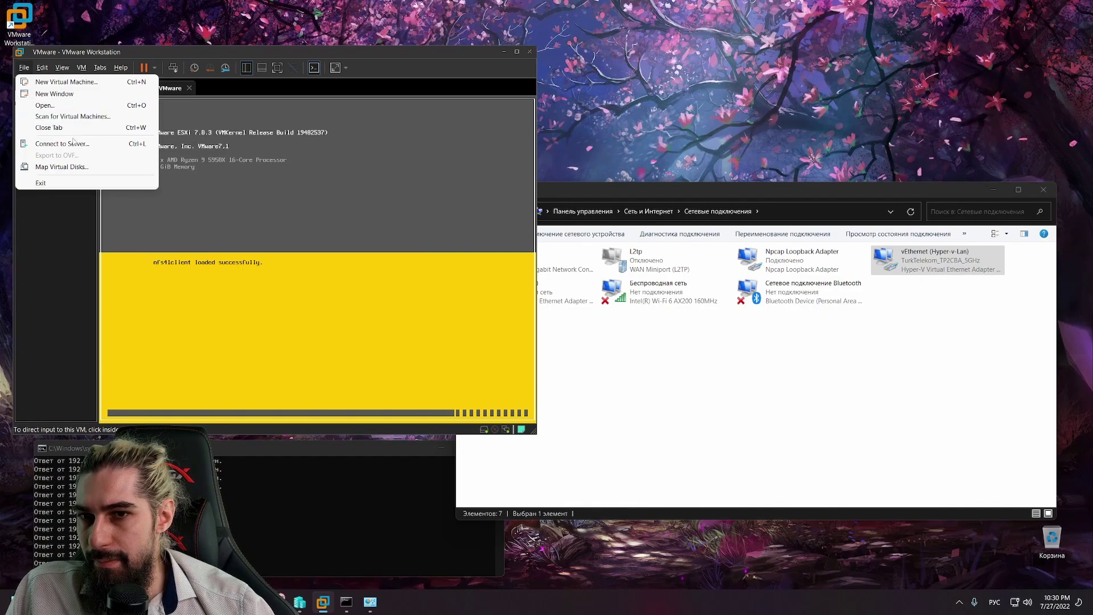
left_click(29, 69)
Step: Reopen the Virtual Network Editor as administrator, add a network, and save the settings
left_click(40, 72)
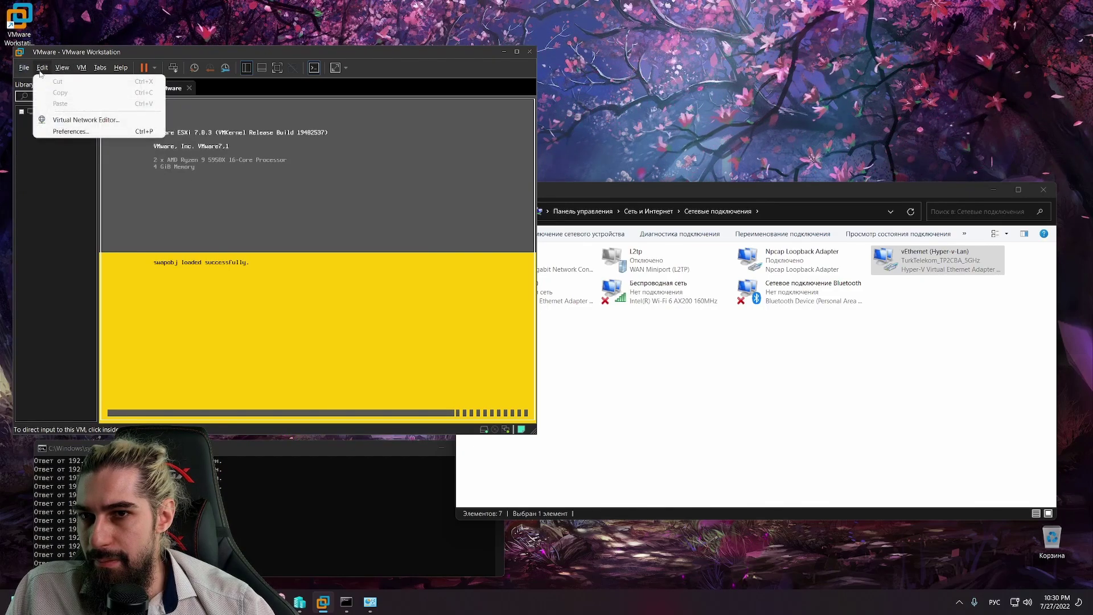
left_click(73, 120)
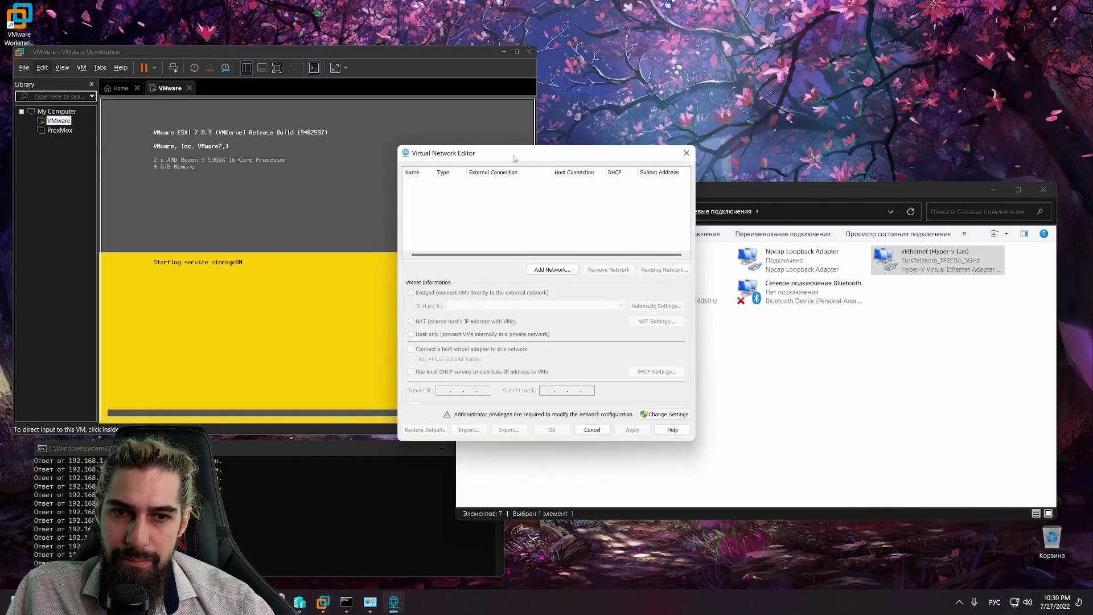
left_click_drag(515, 159, 737, 138)
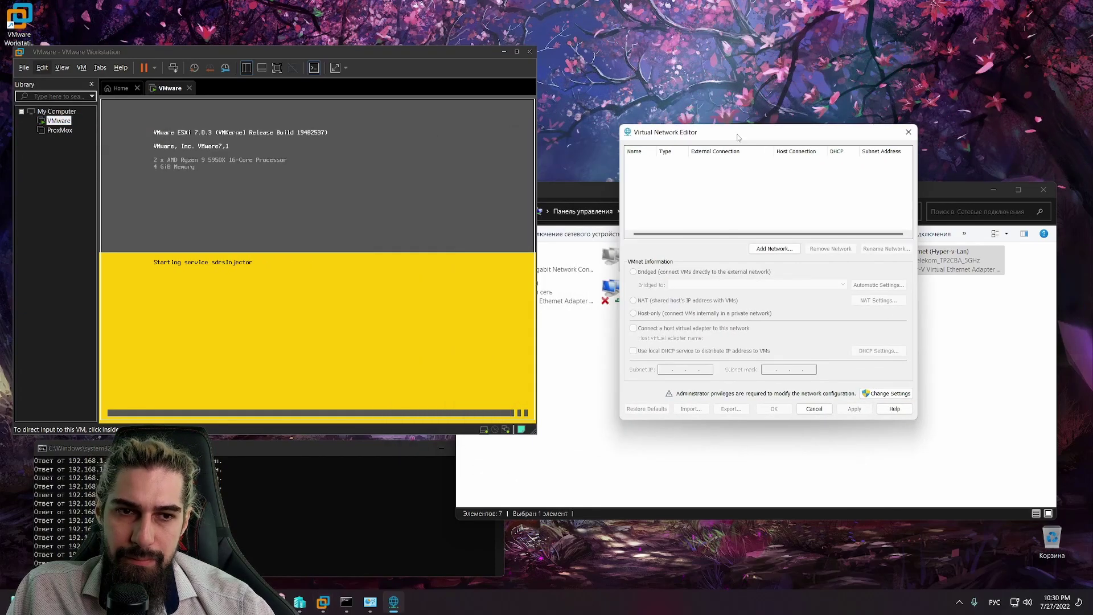
left_click(782, 250)
left_click(735, 286)
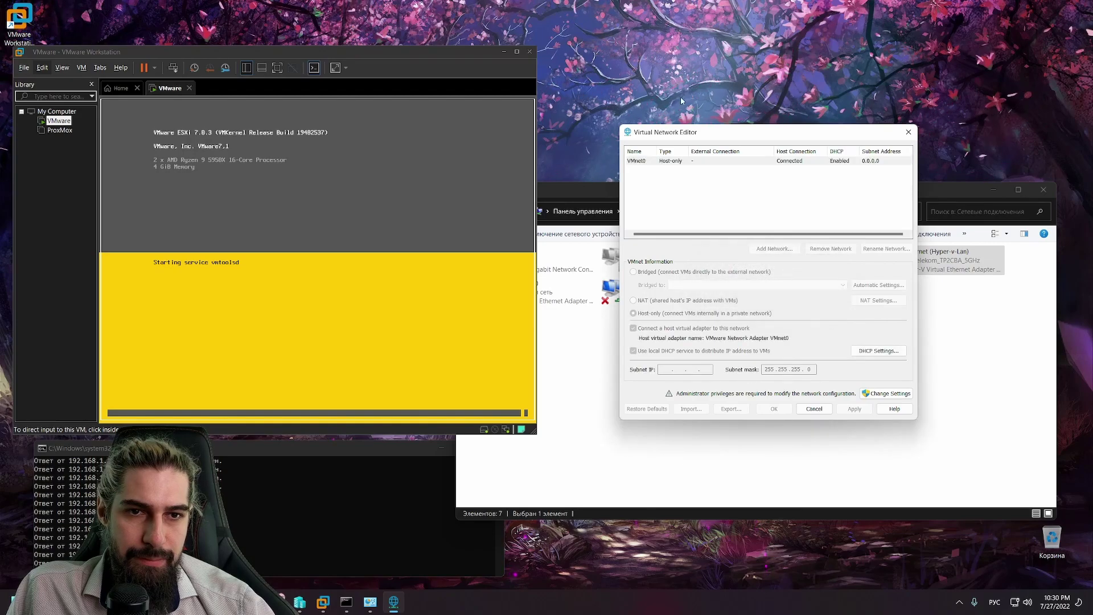
left_click(695, 164)
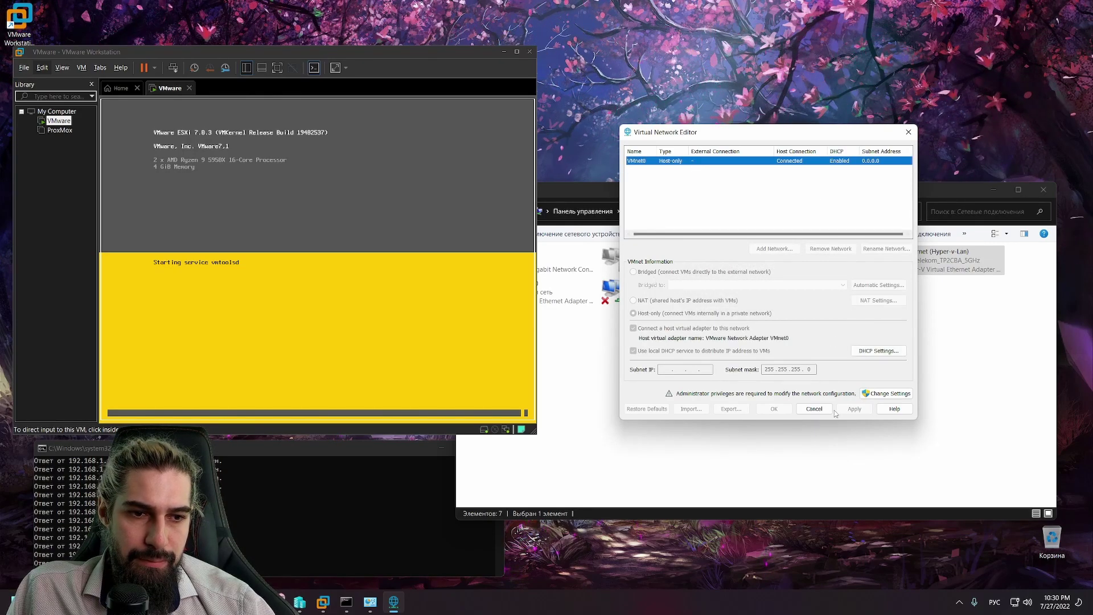
left_click(885, 395)
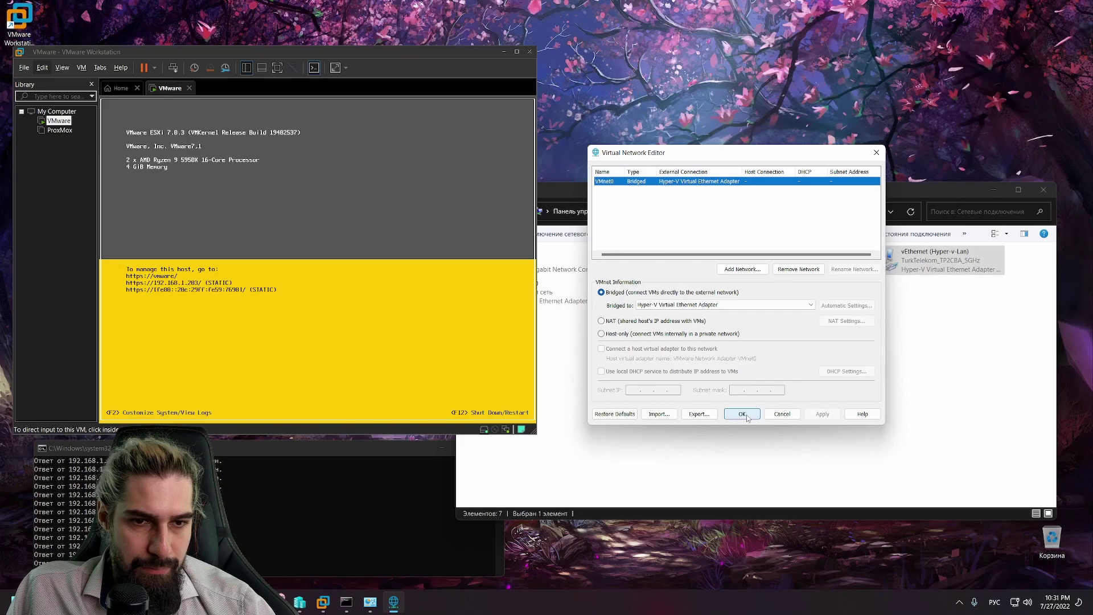
left_click(743, 413)
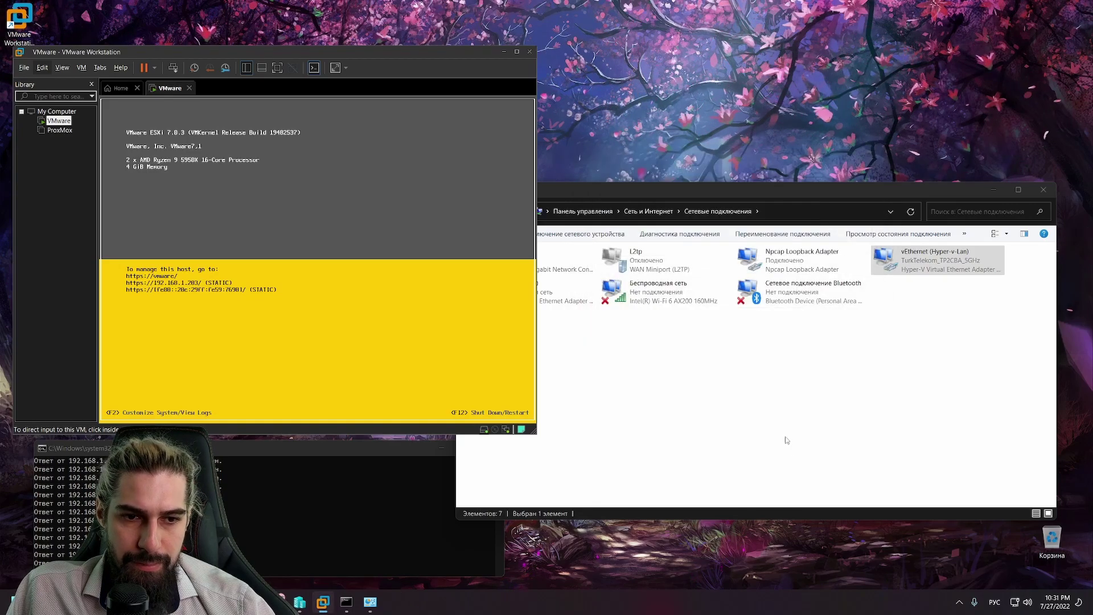
Step: Shut down the ESXi guest of the VMware machine
right_click(60, 121)
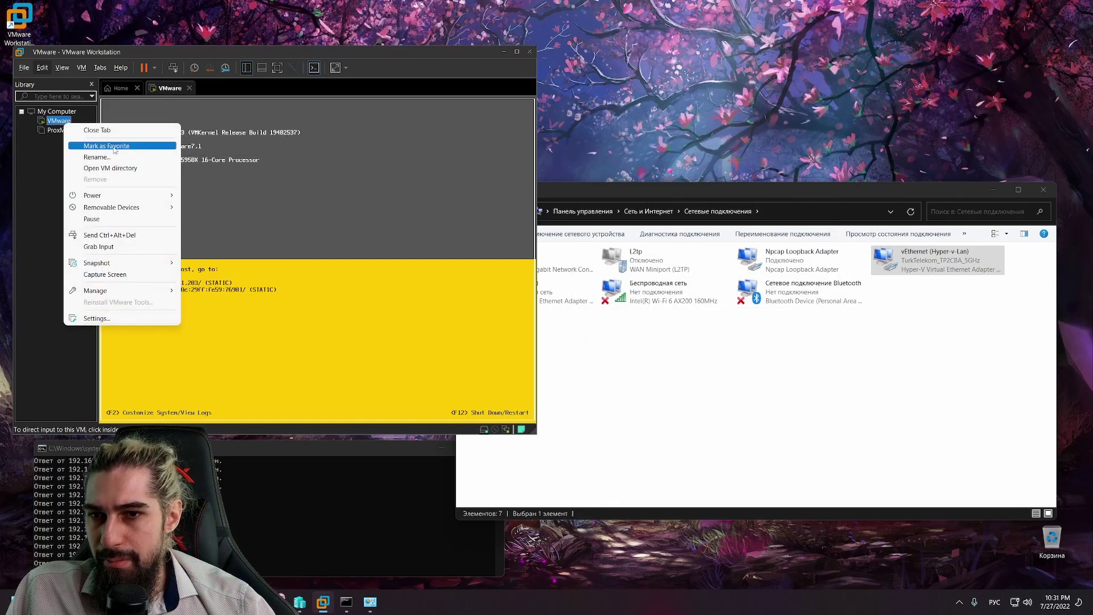
mouse_move(143, 196)
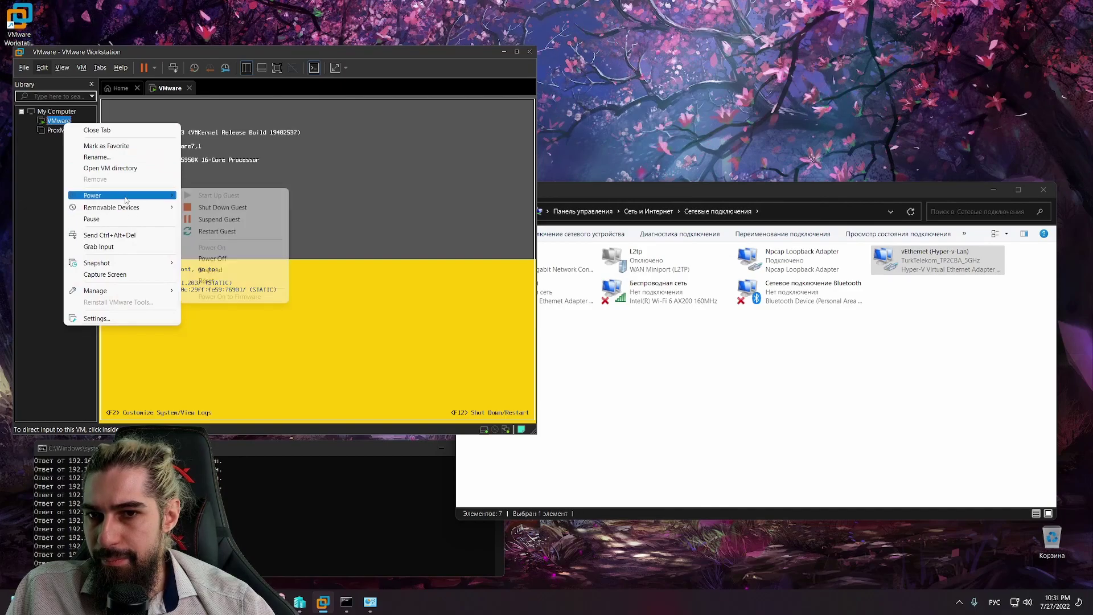
left_click(233, 208)
left_click(291, 265)
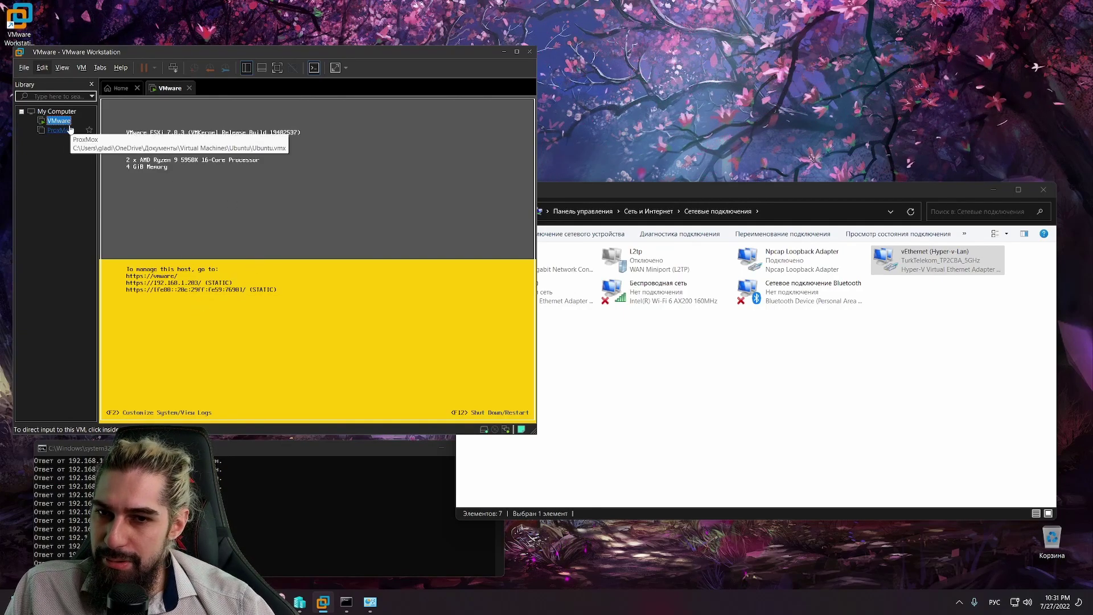
Step: Open the Virtual Network Editor with administrator rights, then power the VMware machine on
right_click(50, 122)
mouse_move(103, 199)
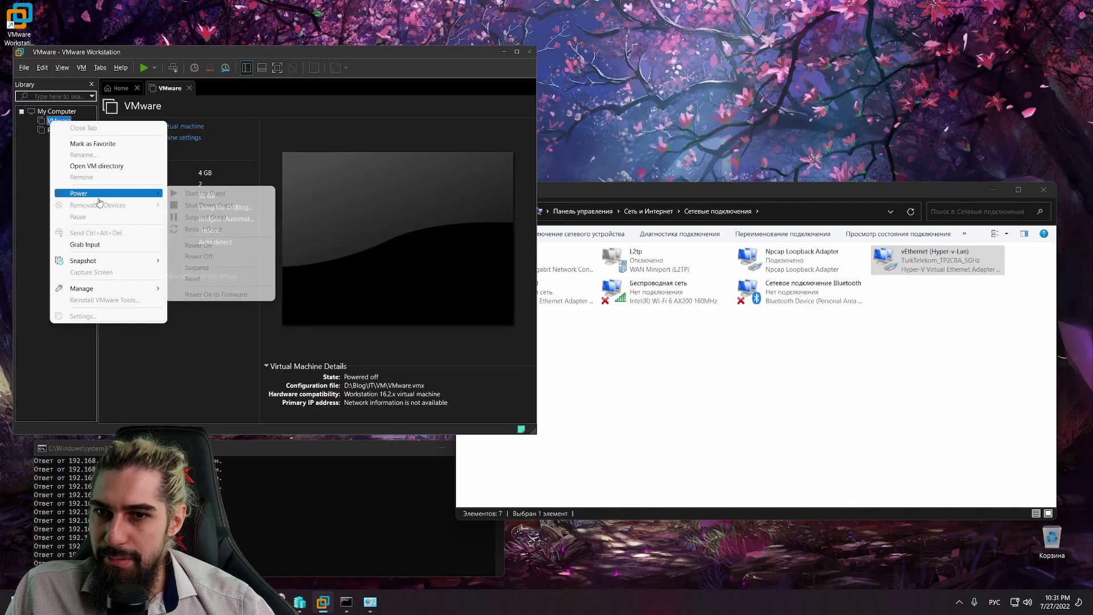
left_click(26, 68)
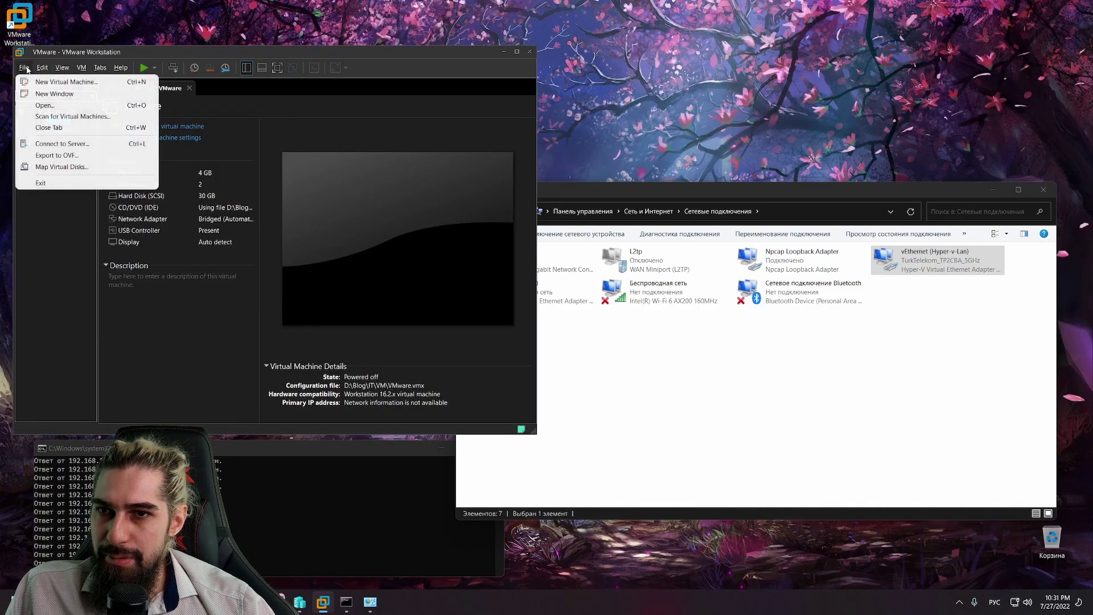
left_click(63, 67)
left_click(43, 67)
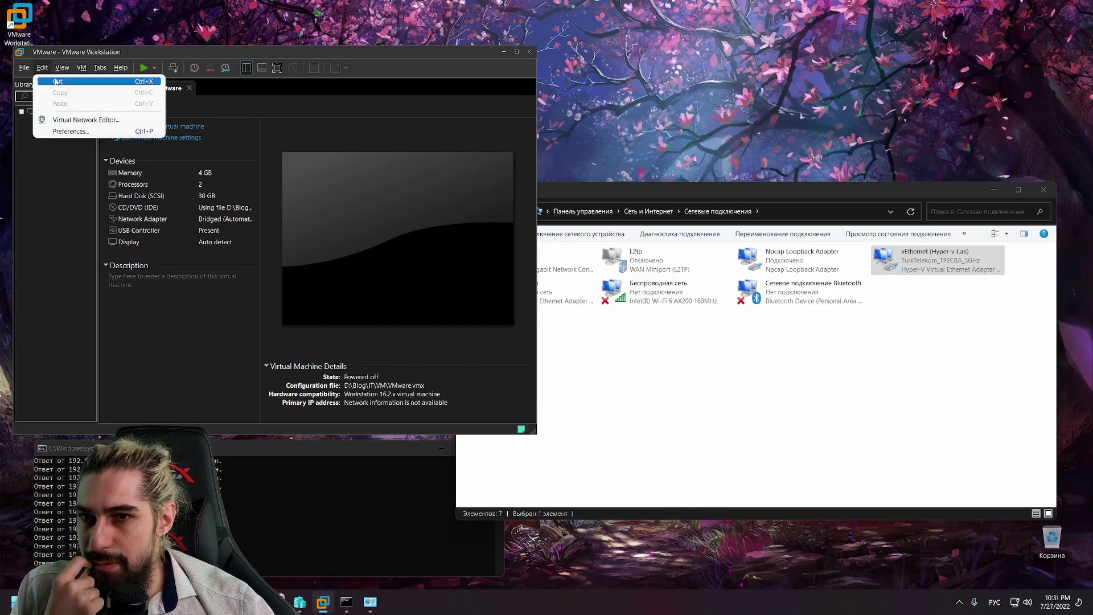
left_click(86, 120)
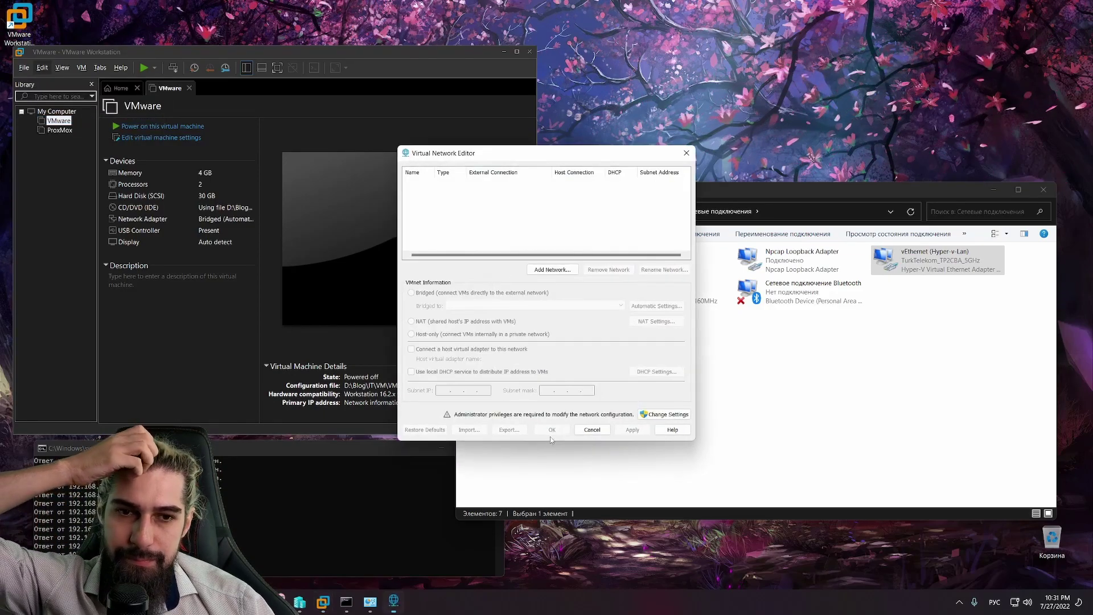
left_click(664, 414)
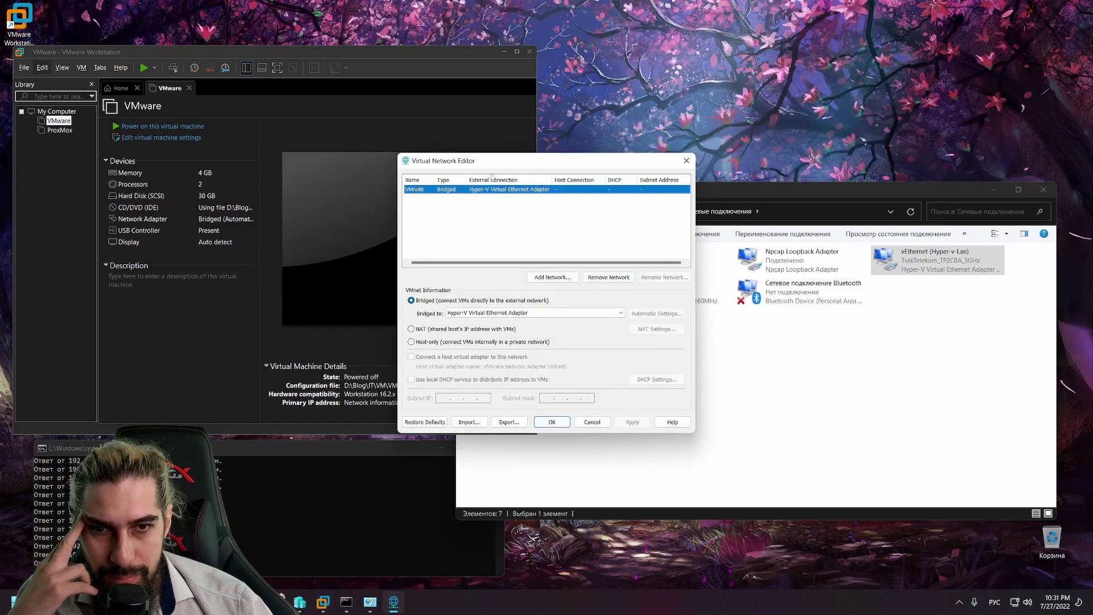
left_click_drag(509, 167, 751, 85)
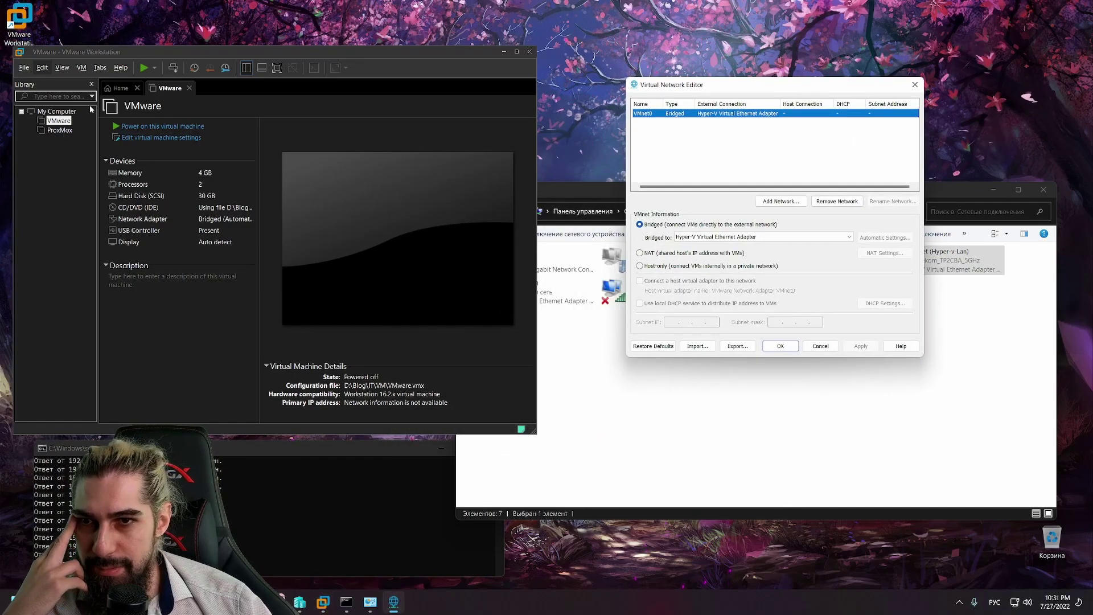
left_click(144, 67)
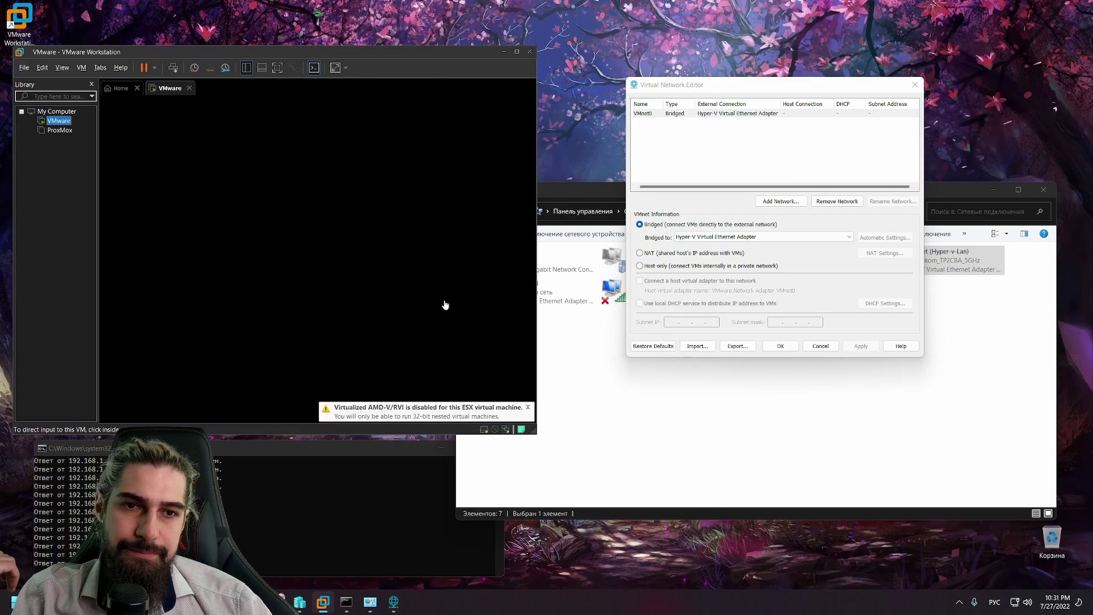
Step: Bridge VMnet0 to Hyper-V Virtual Ethernet Adapter #2 and apply it
left_click(740, 237)
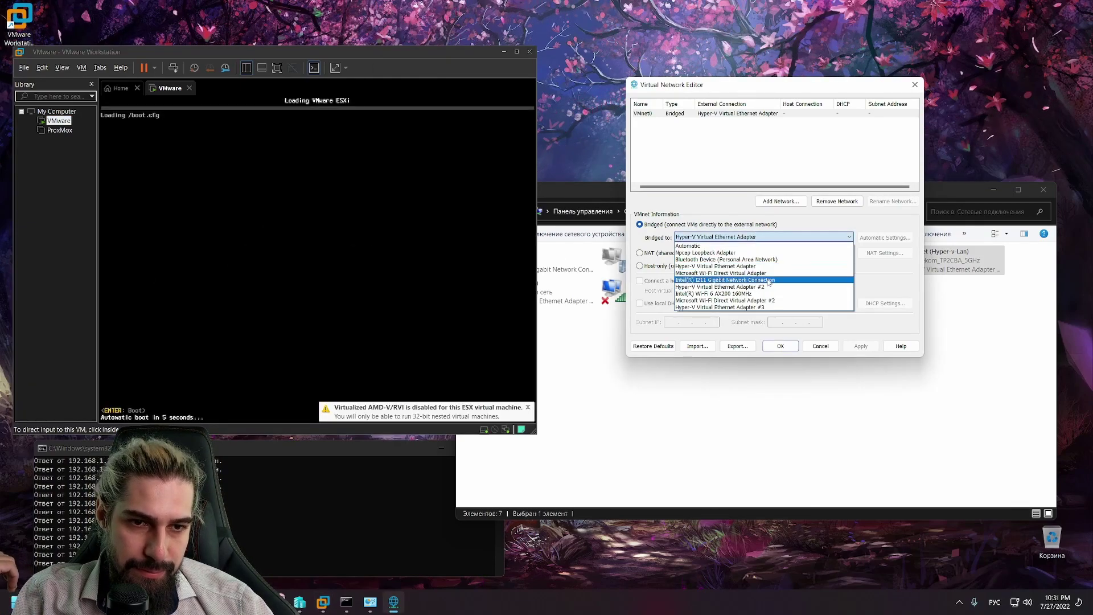
left_click(772, 287)
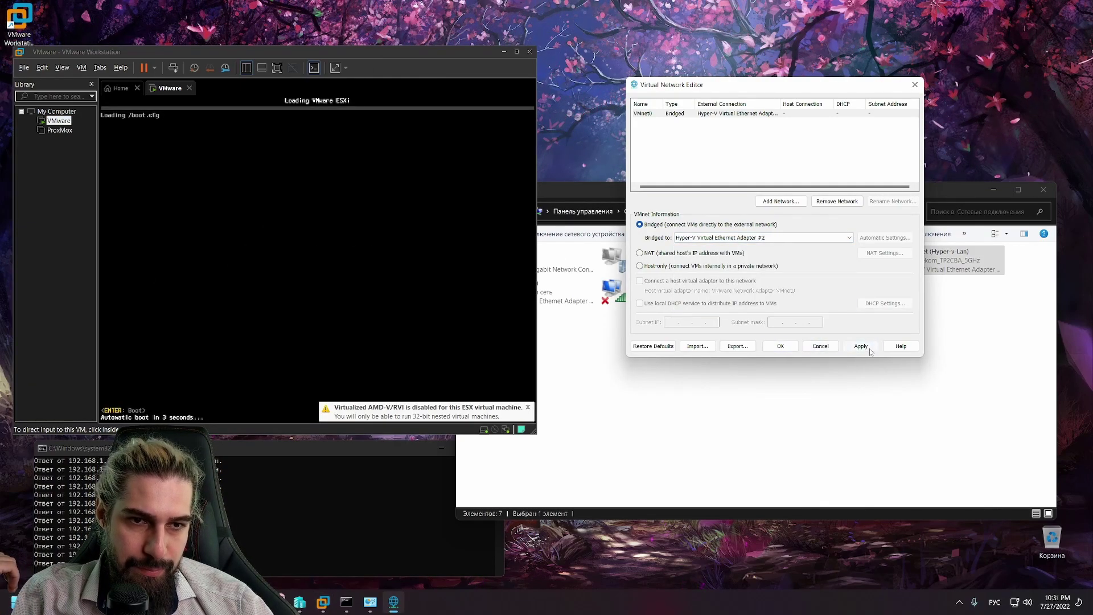
key("Return")
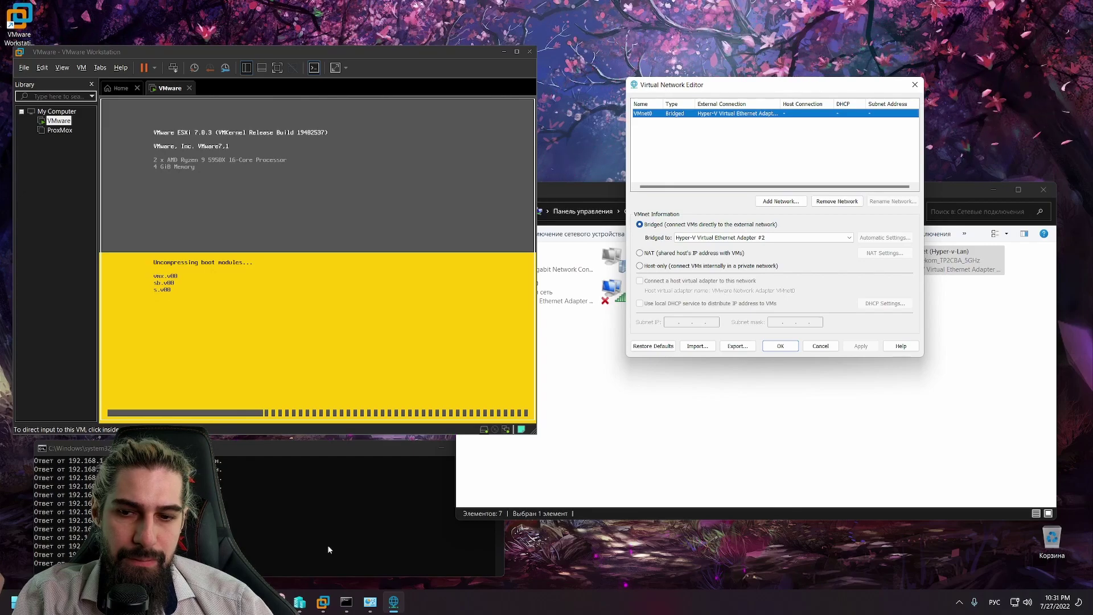
Step: Deselect the vEthernet (Hyper-v-Lan) adapter and minimize the Network Connections window
left_click(603, 465)
left_click(602, 463)
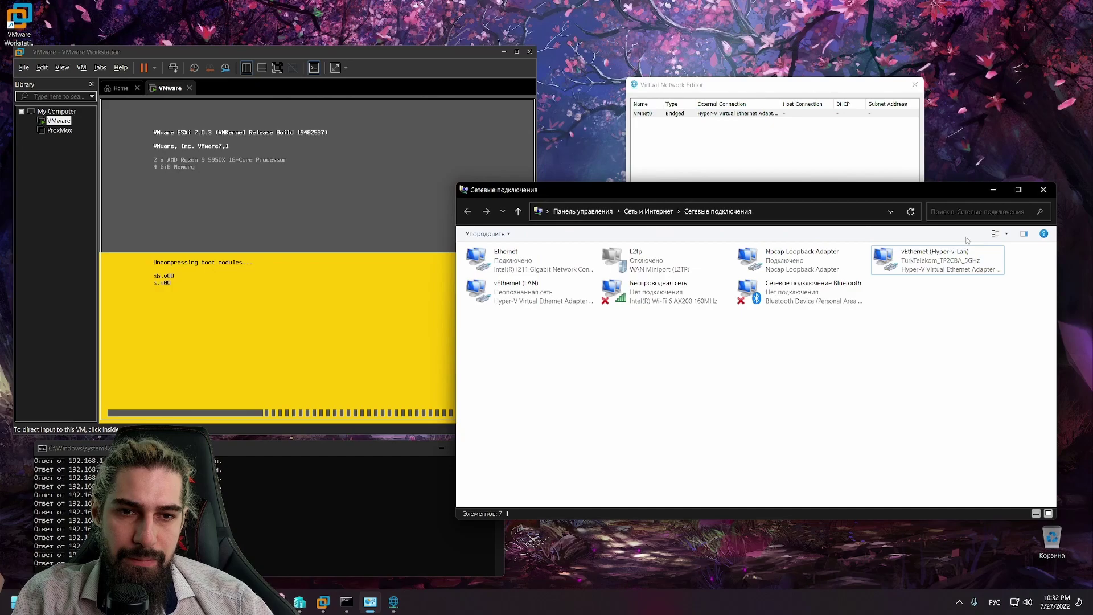
left_click(991, 193)
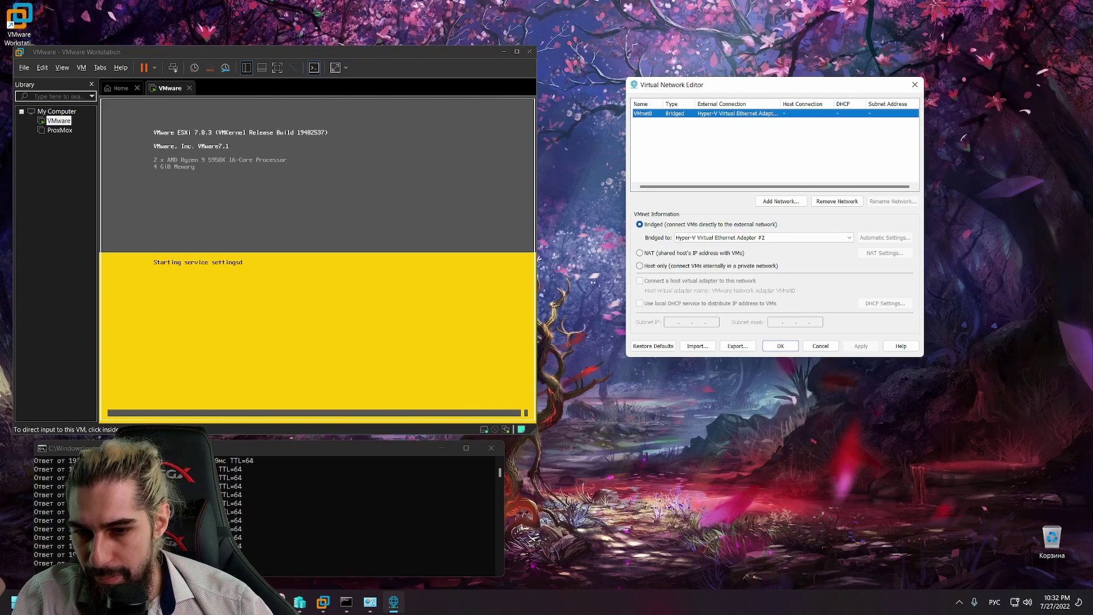
Step: Google 'vmware workstation как настроить локальную сеть' in a new Chrome tab
key("alt+Tab")
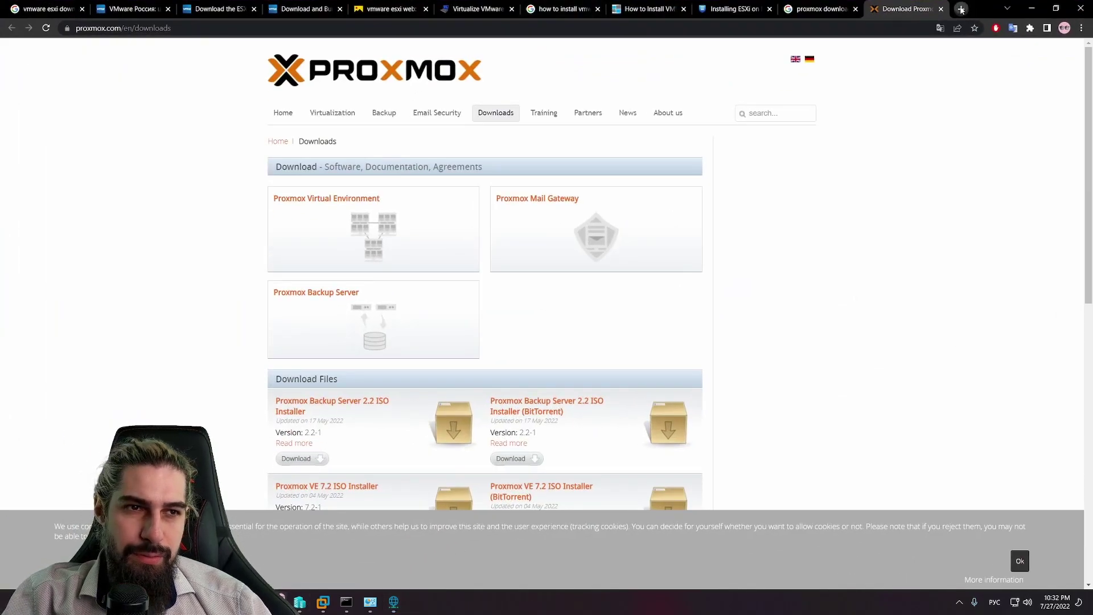
left_click(961, 9)
type("м")
key("alt+shift")
key("BackSpace")
type("vm")
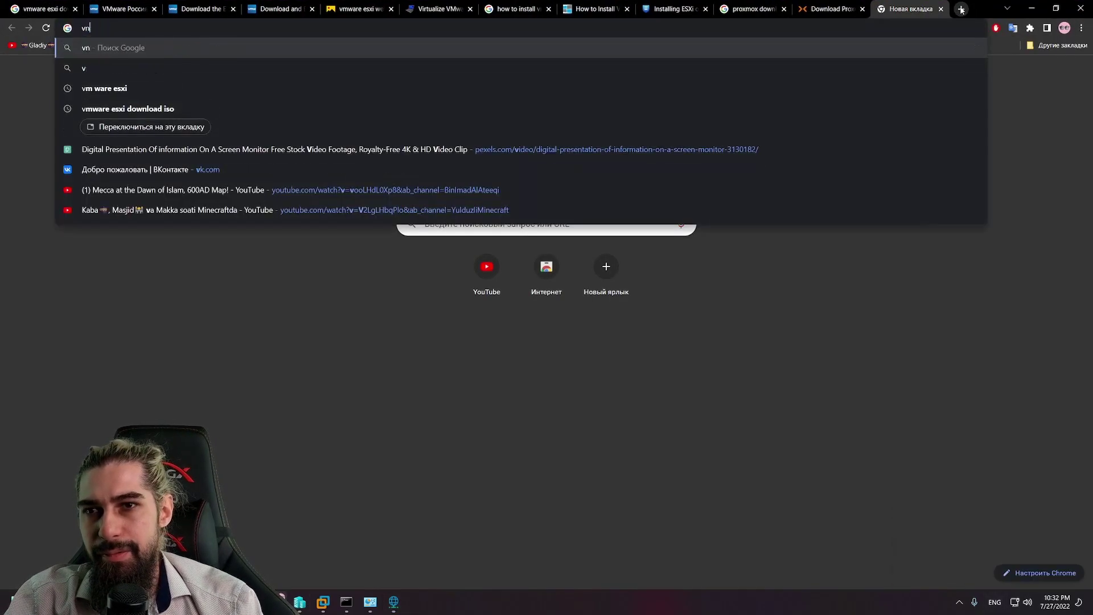
type("war")
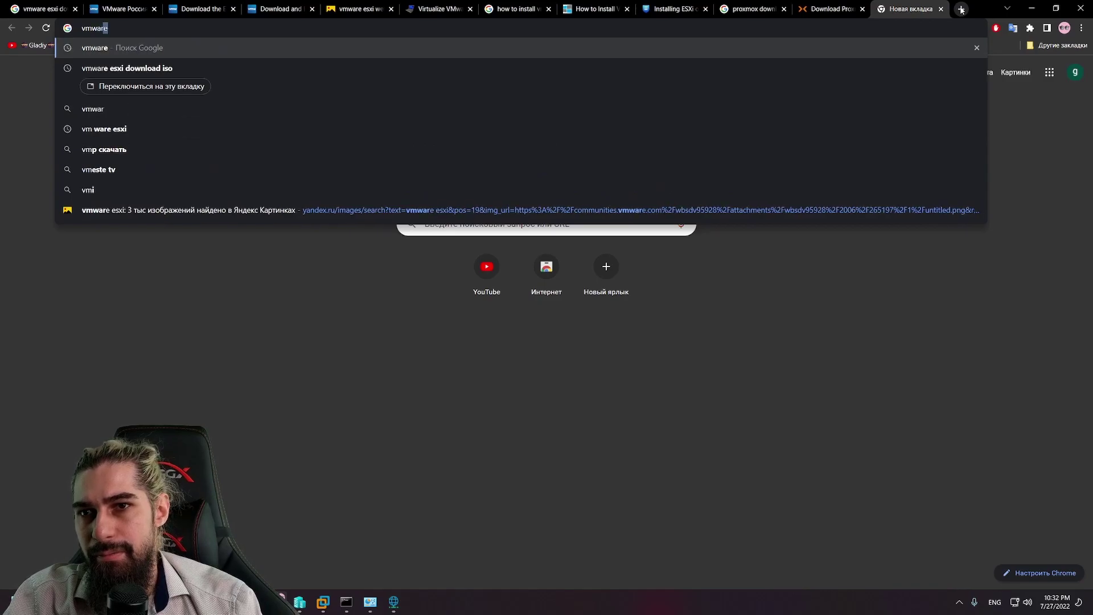
type("e workstation")
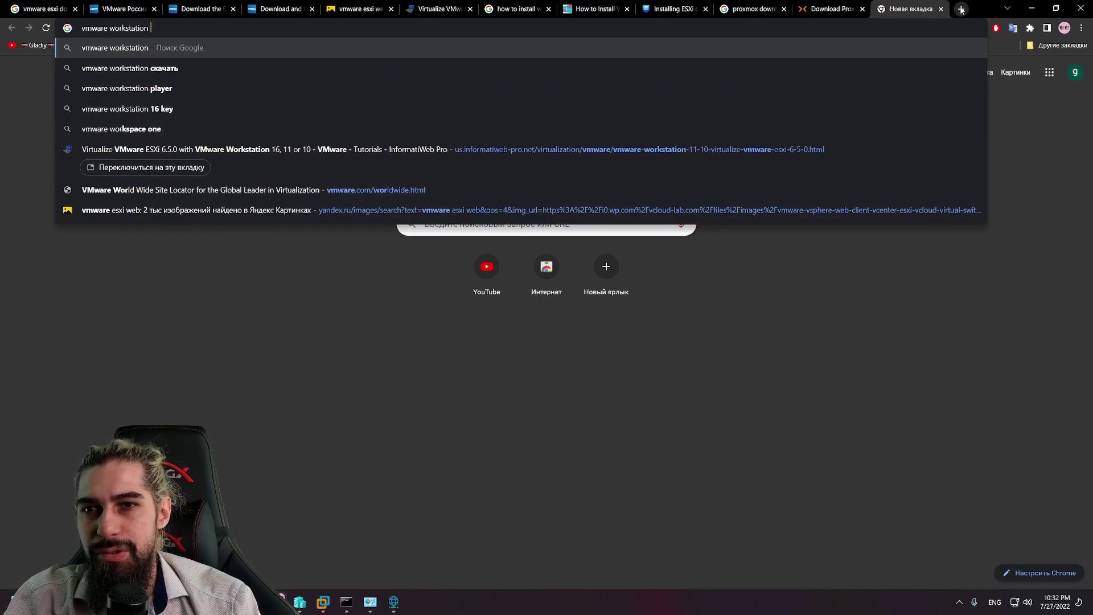
key("alt+shift")
type("как")
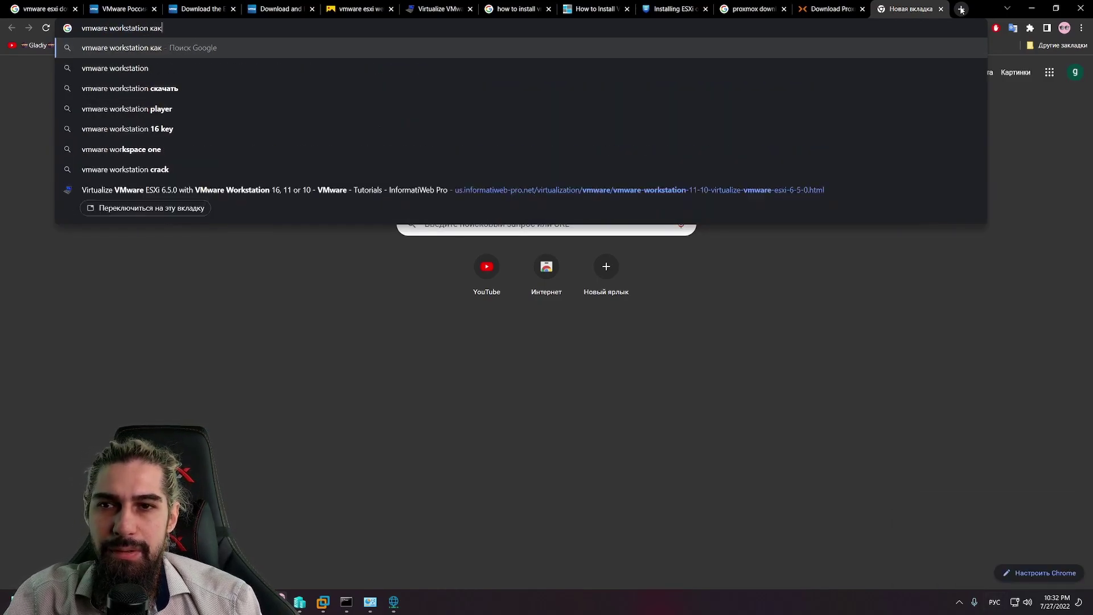
type(" настроить л")
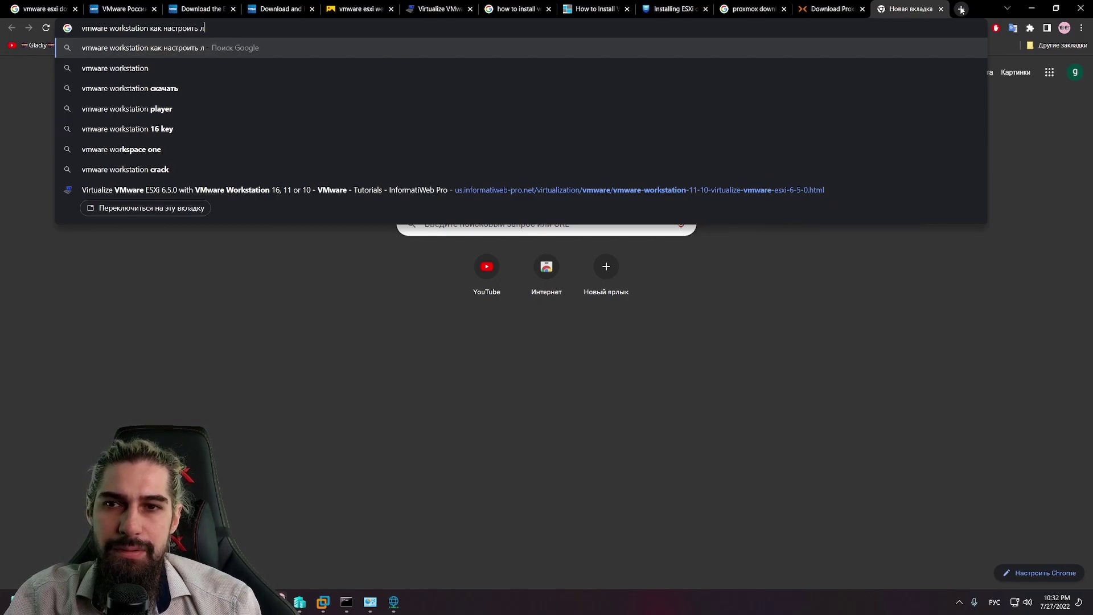
type("окальную сет")
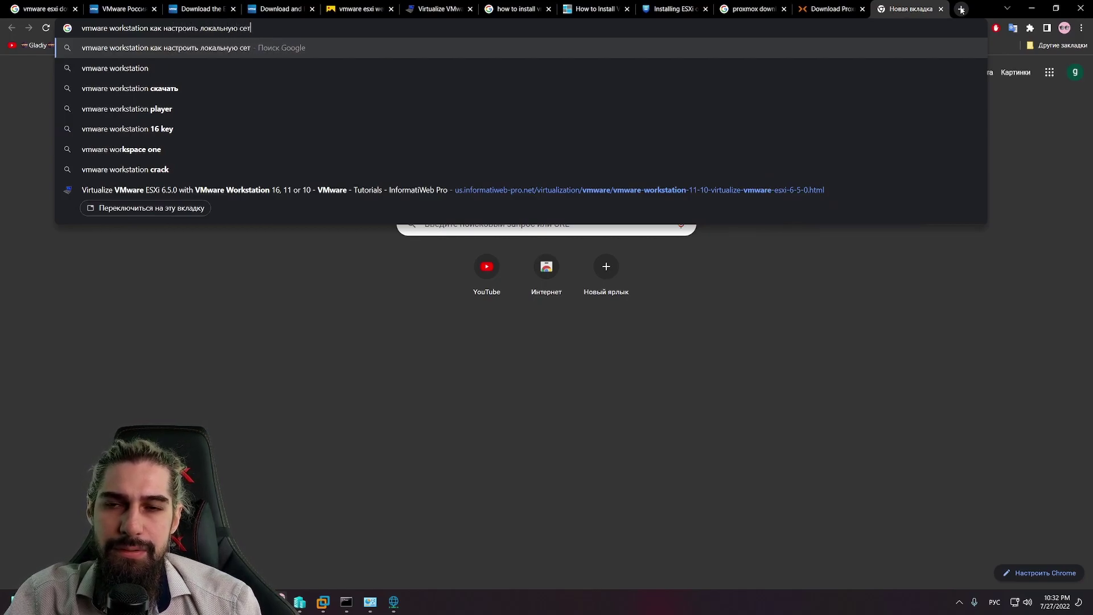
type("ь")
key("Return")
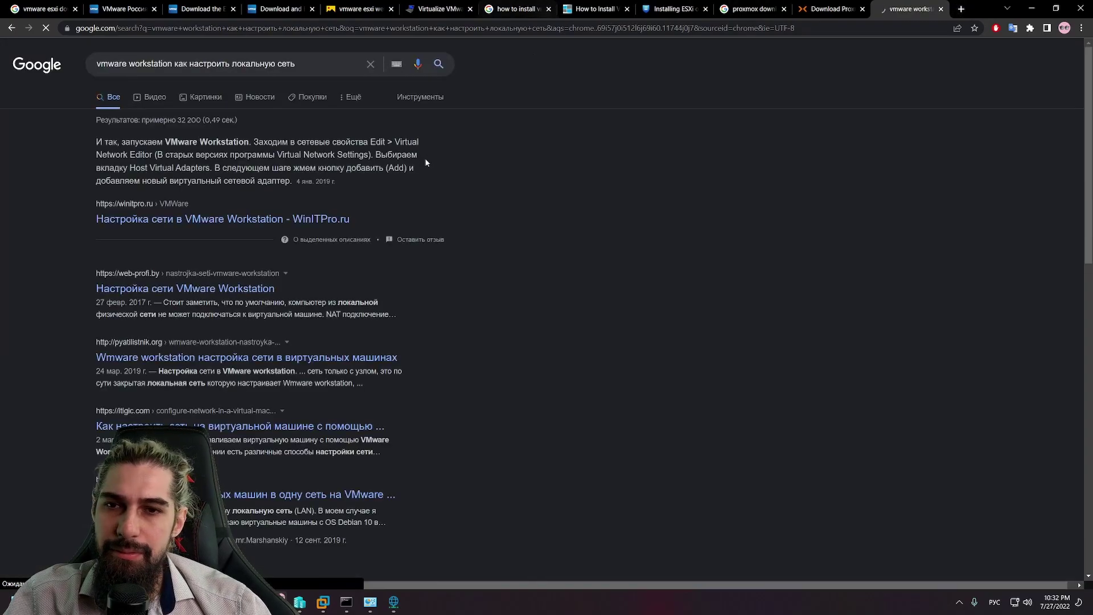
Step: Open the WinITPro networking article in a new tab, then enlarge the ping console window
middle_click(228, 220)
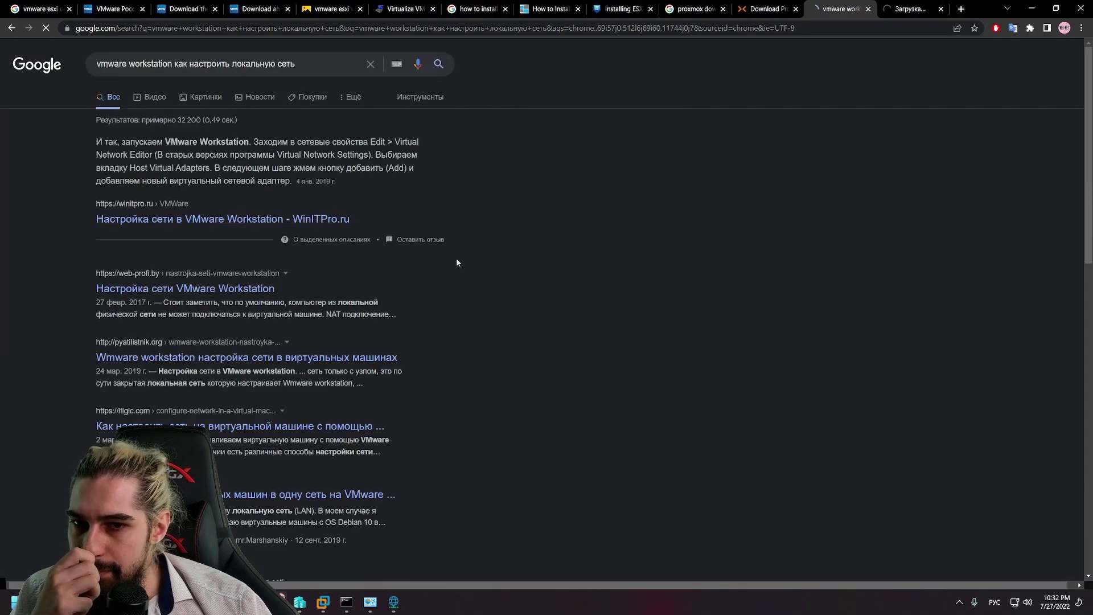
left_click(911, 9)
left_click(1031, 8)
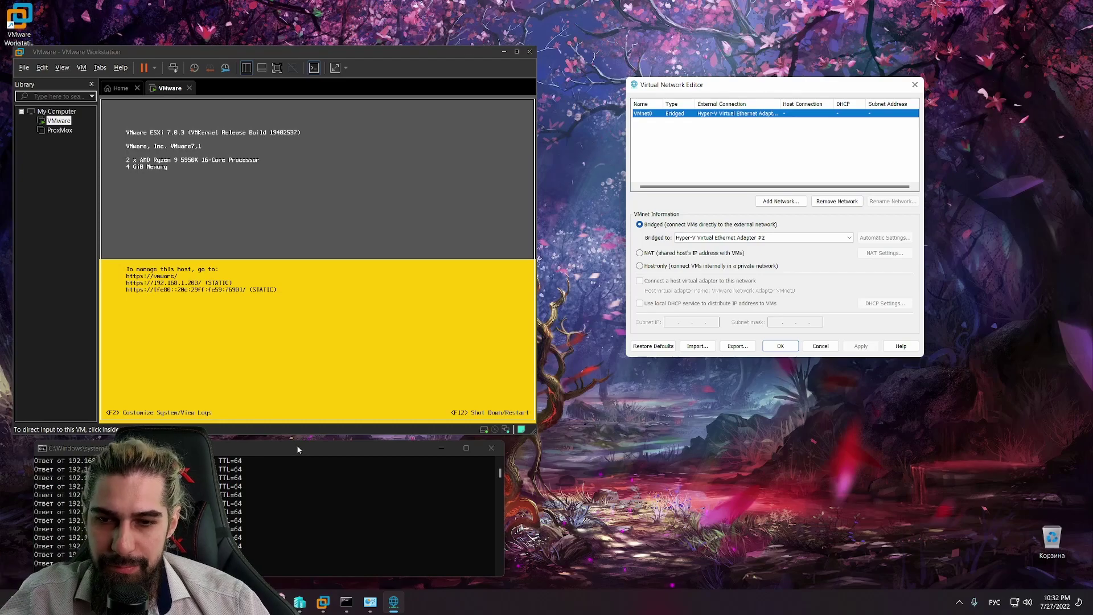
left_click_drag(297, 442, 304, 463)
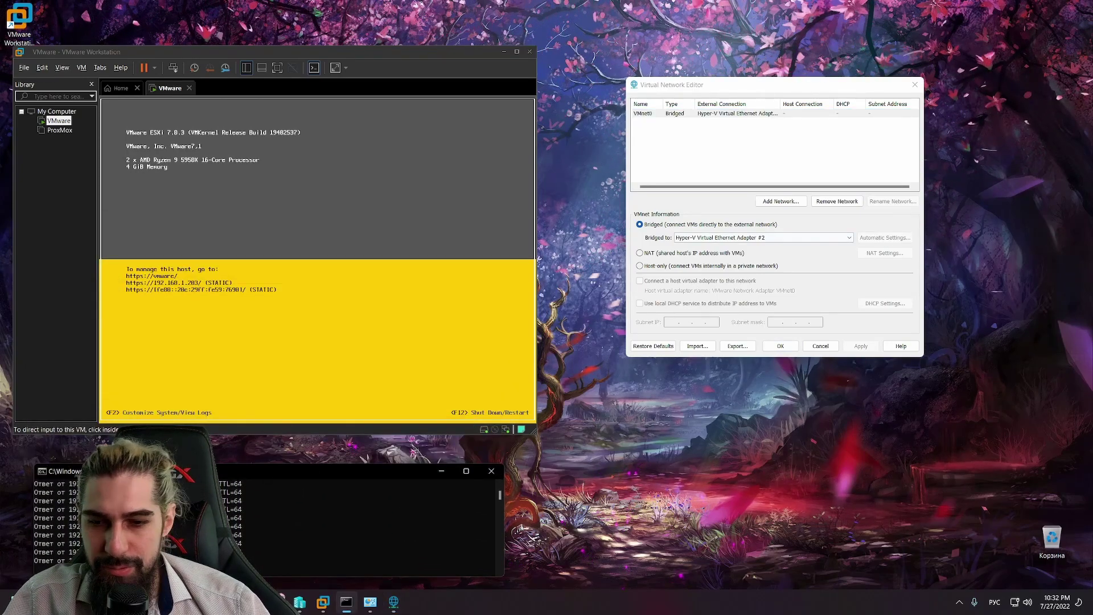
key("alt+Tab")
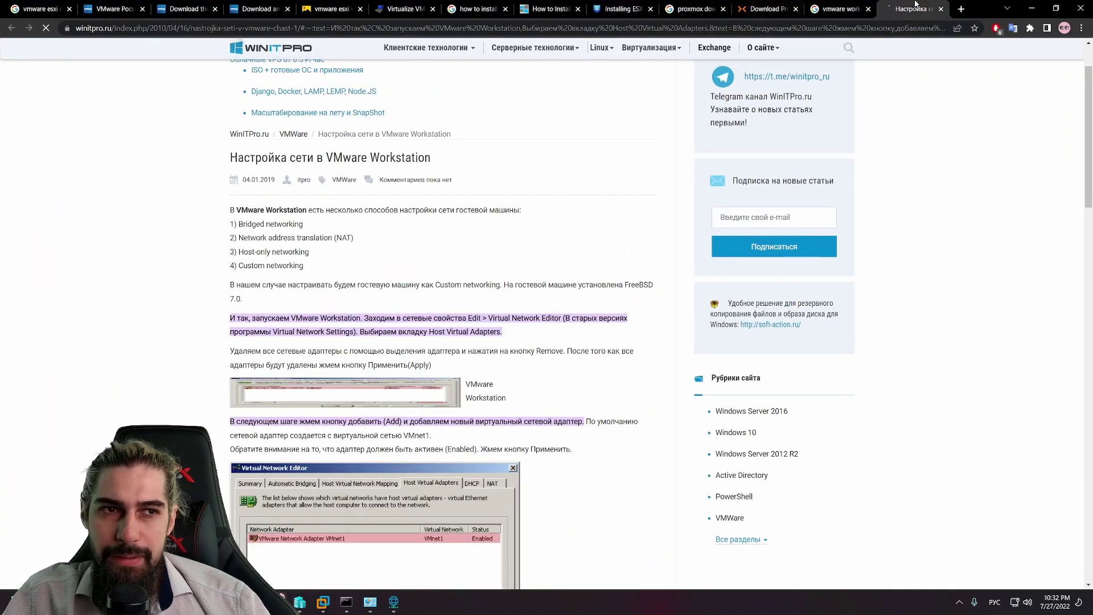
Step: Load 192.168.1.203 in a new tab and proceed past the certificate warning
left_click(959, 8)
type("1")
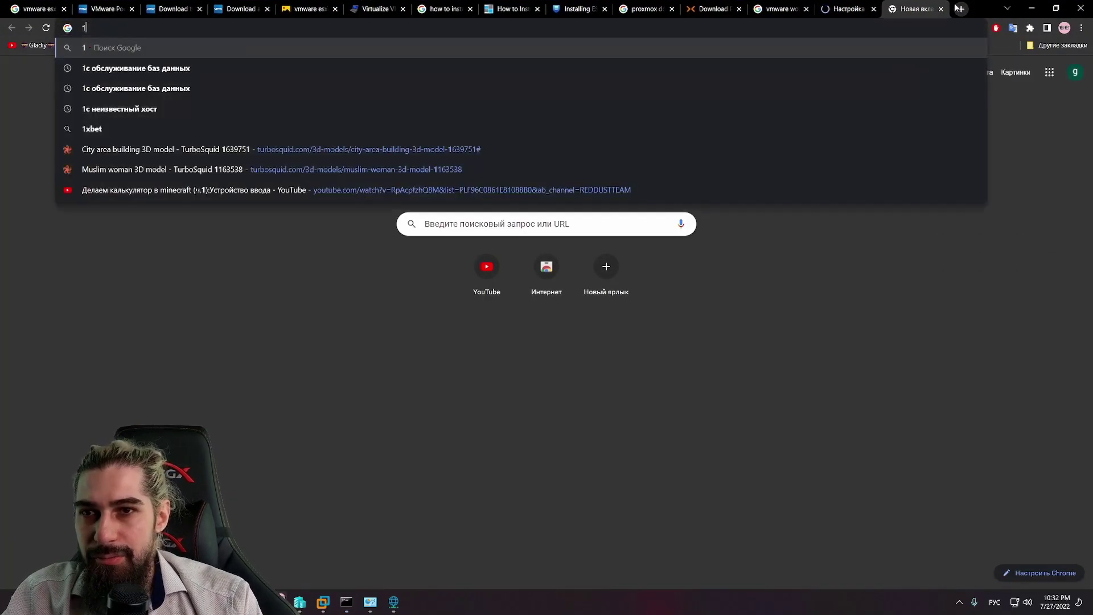
type("92ю1")
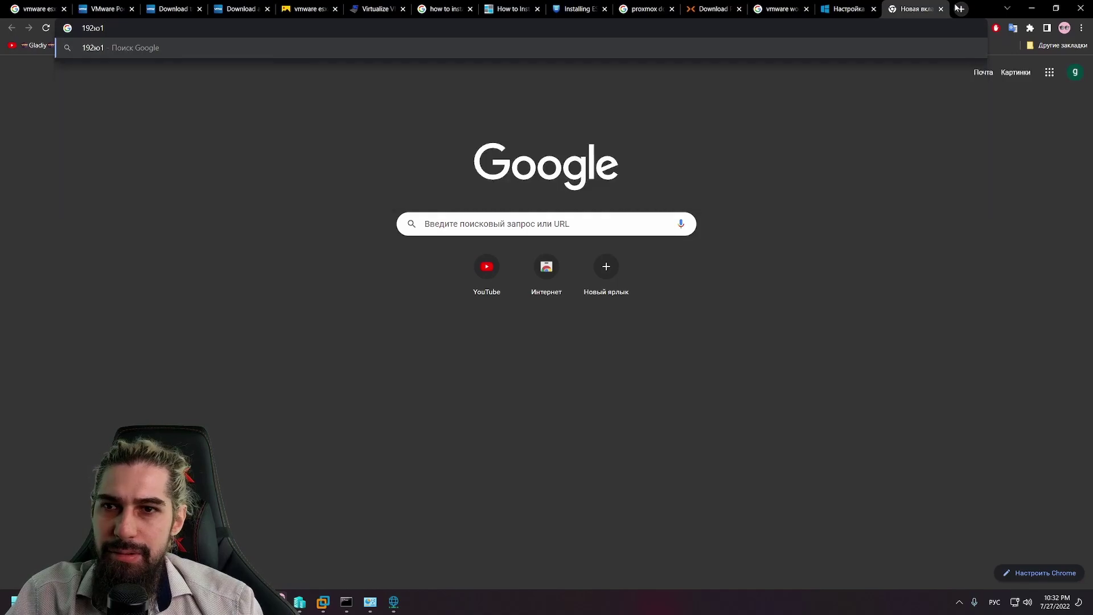
key("BackSpace")
key("BackSpace")
type(".")
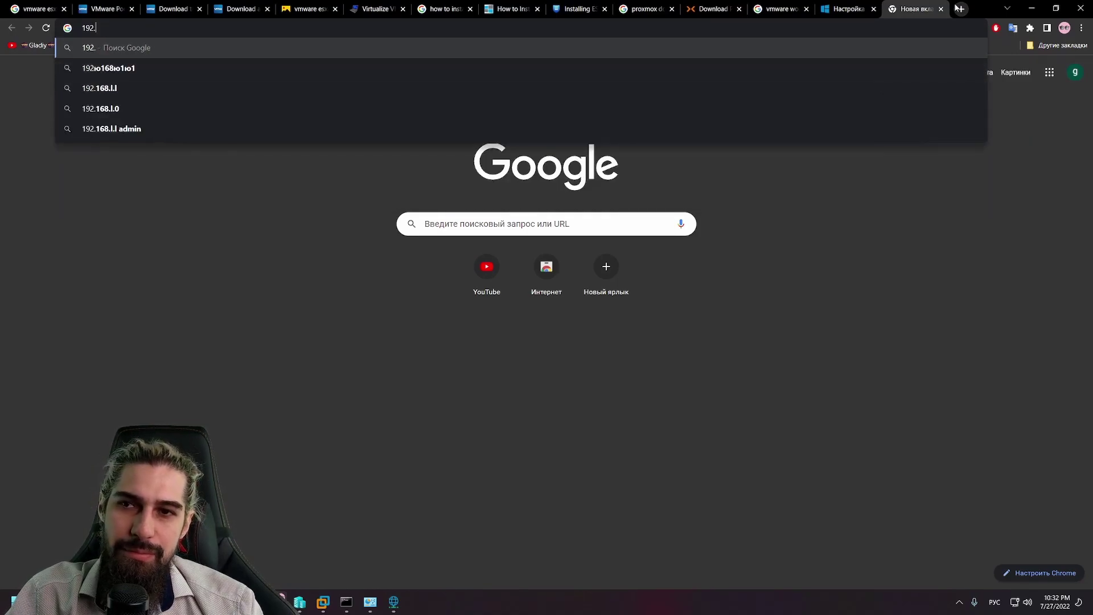
type("6168.1.203")
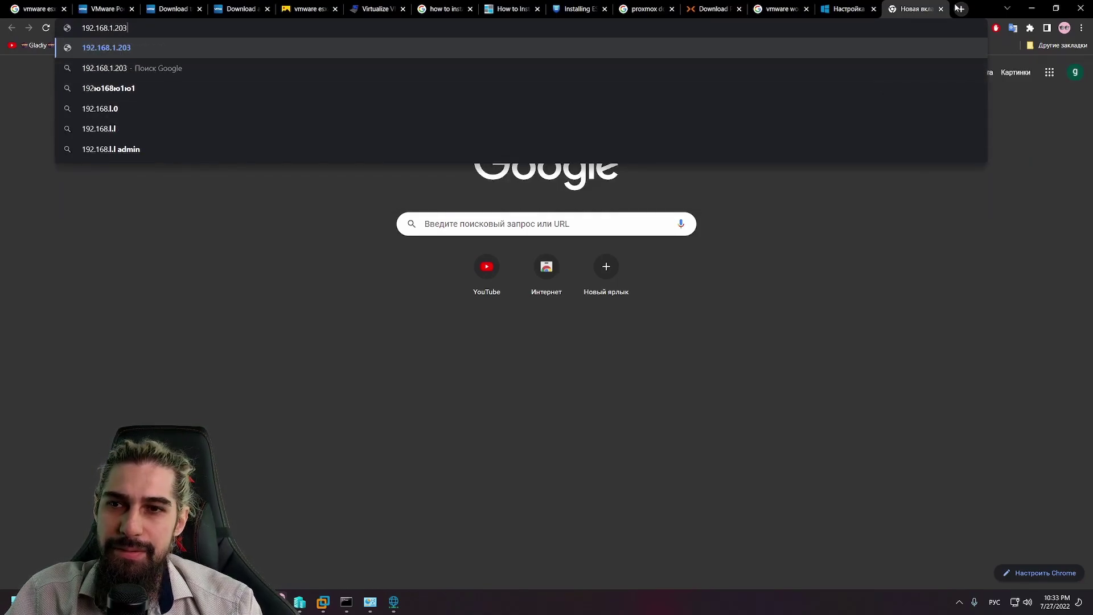
key("Return")
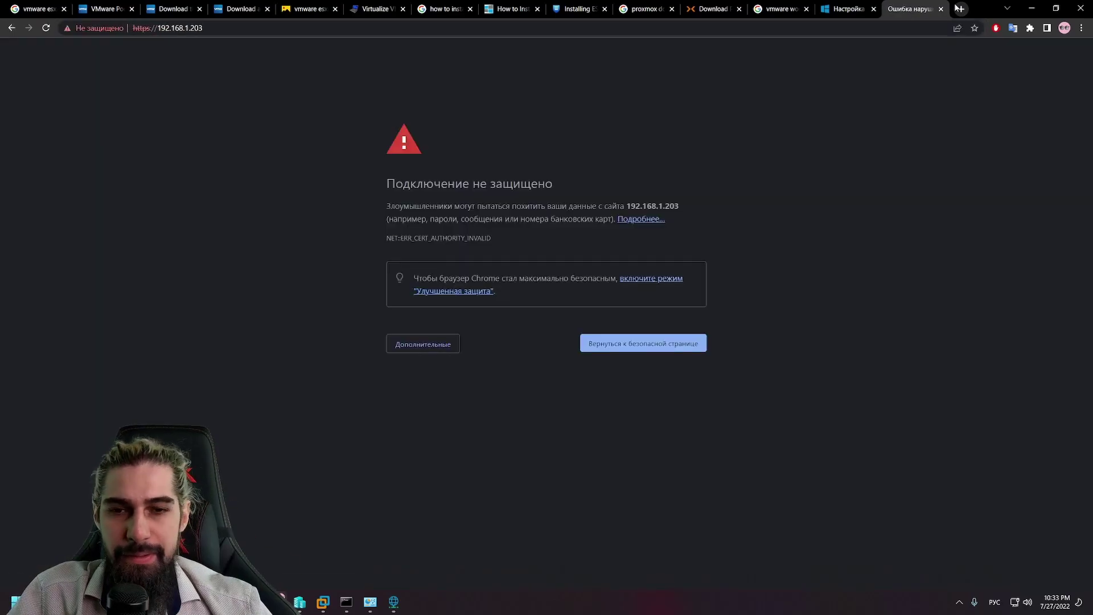
left_click(447, 344)
left_click(476, 426)
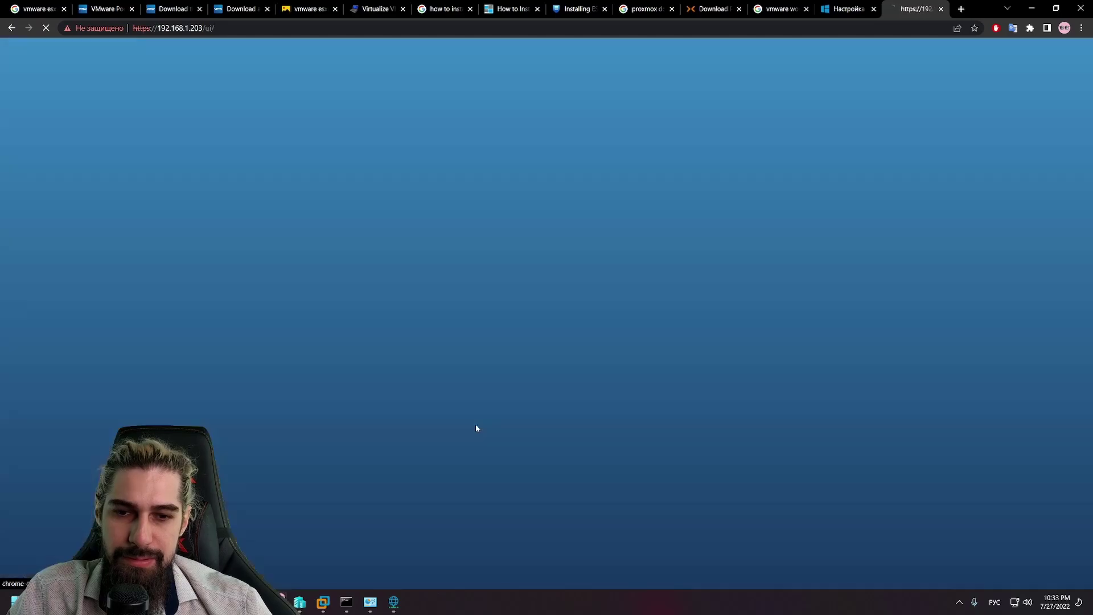
Step: Log in to the ESXi Host Client as root with the account password
left_click(105, 221)
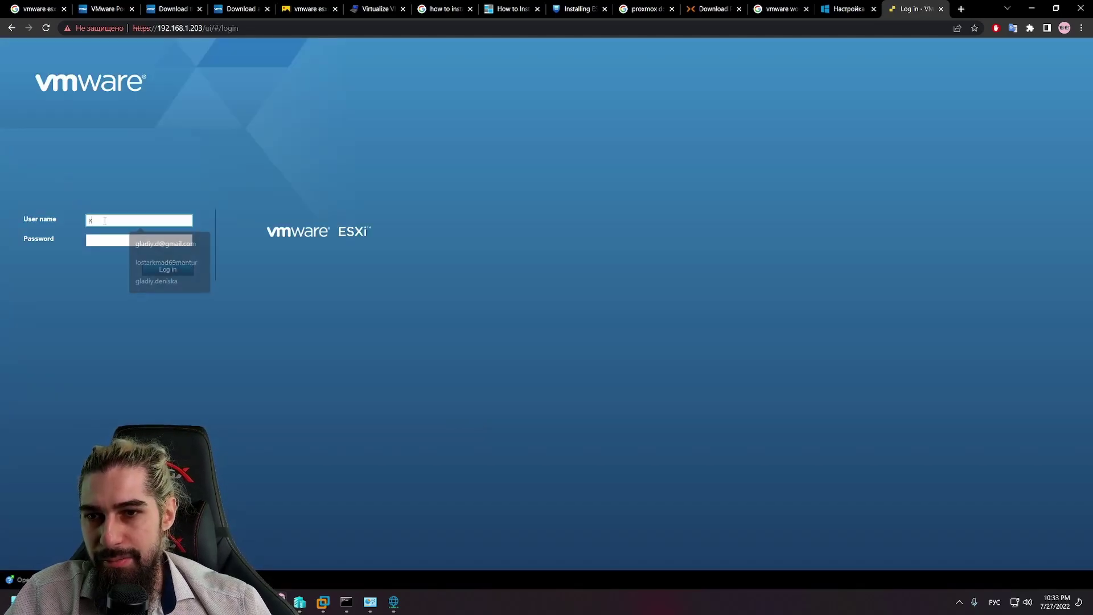
key("super+space")
type("root")
key("Tab")
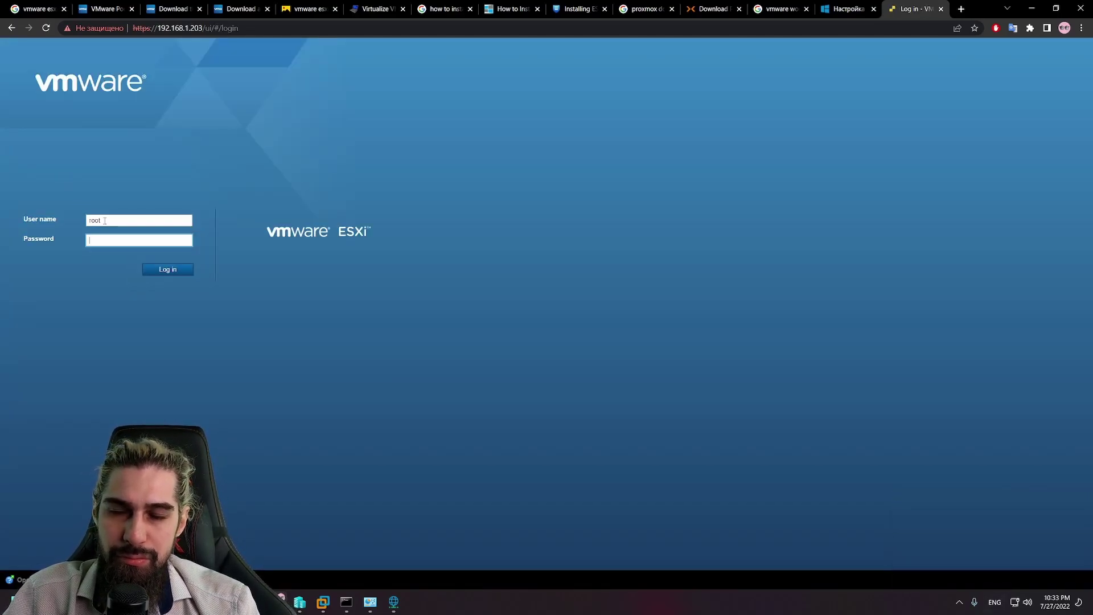
type("••••••")
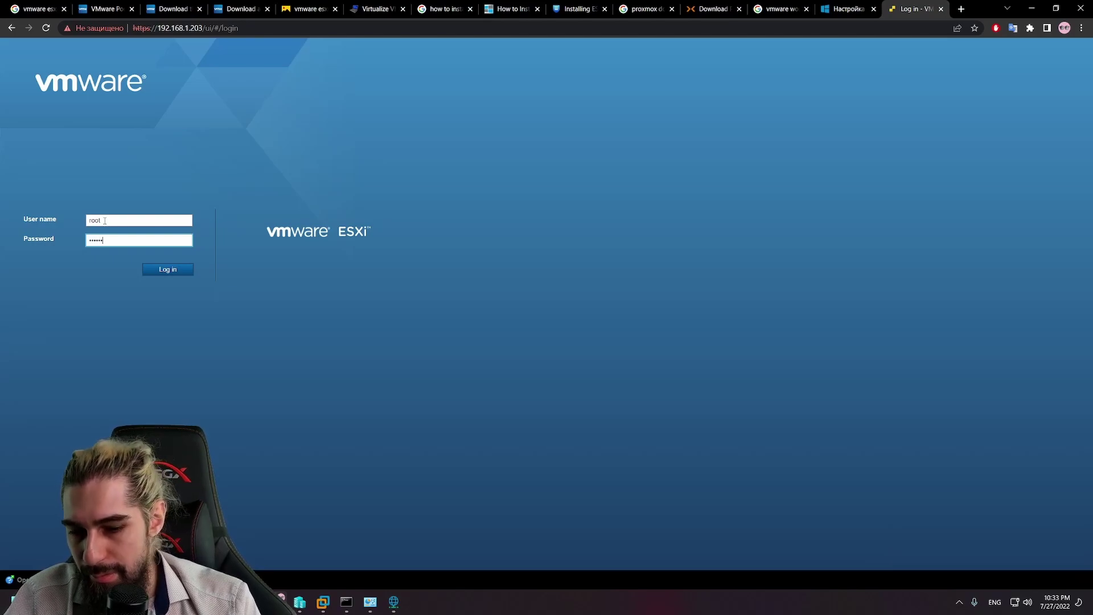
type("••••")
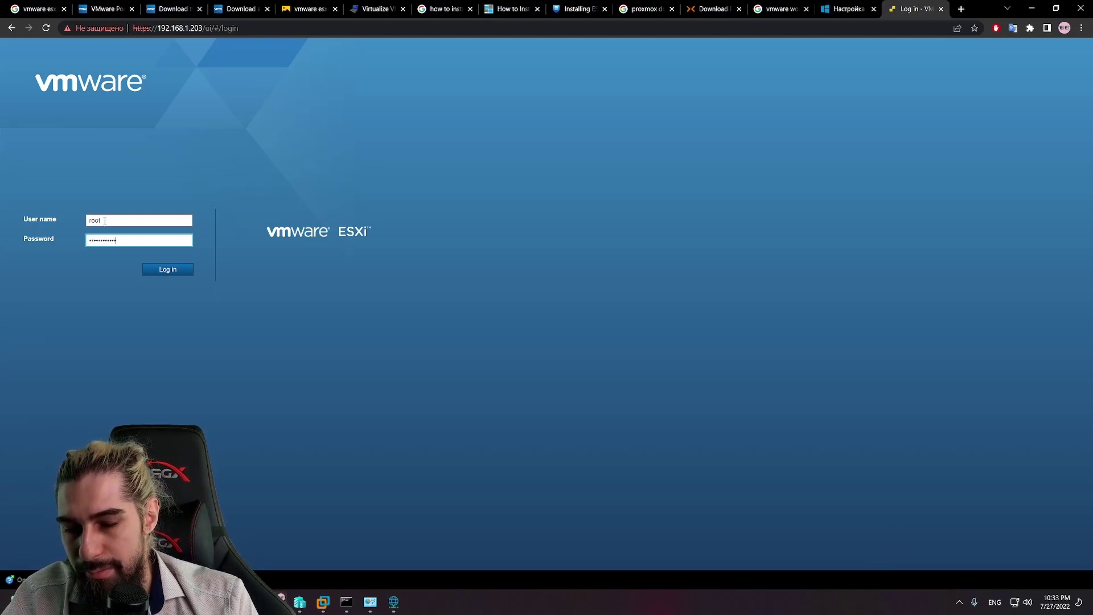
key("Return")
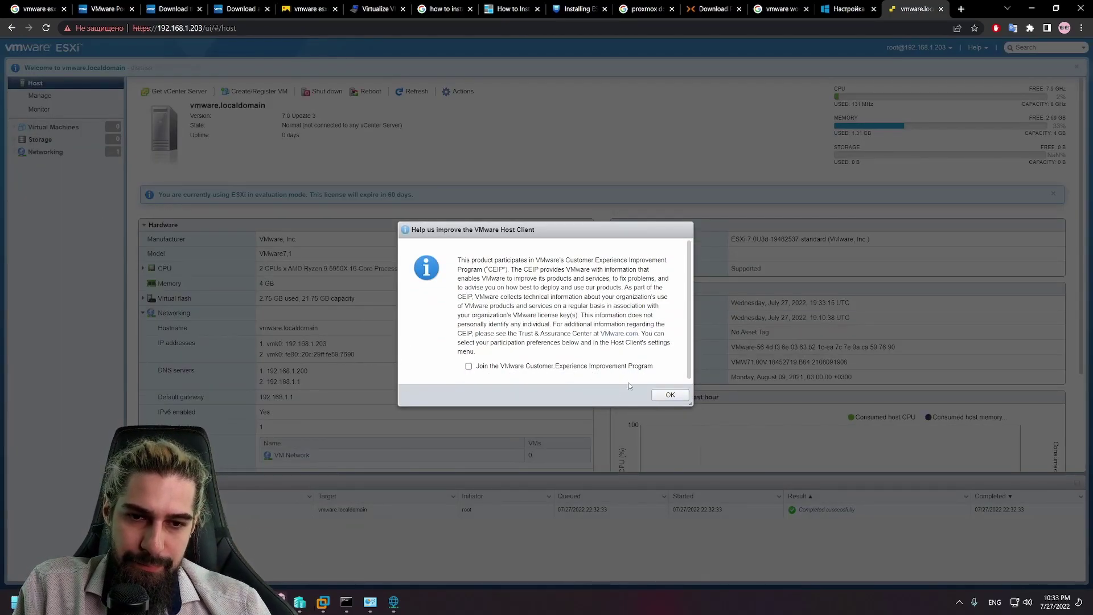
Step: Dismiss the CEIP prompt, glance at the vCenter Server page, then open Storage
left_click(670, 395)
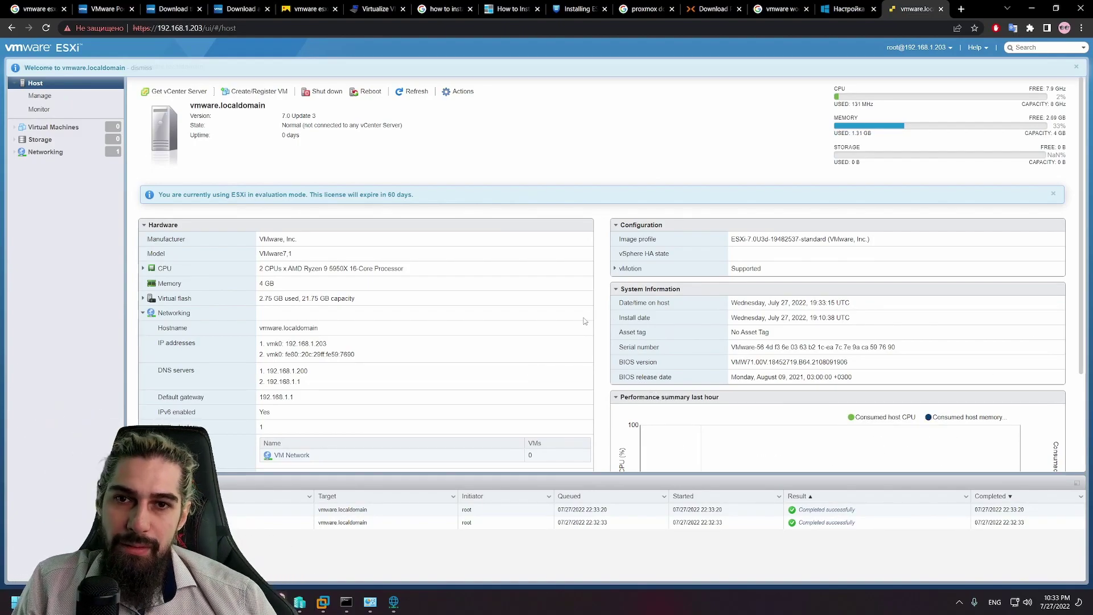
left_click(163, 92)
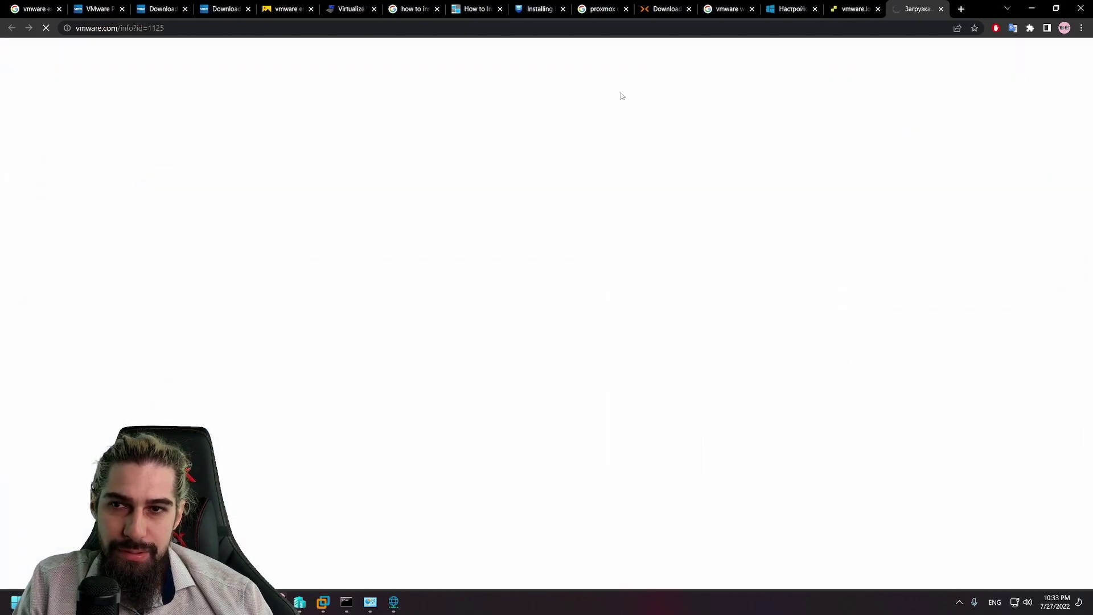
left_click(860, 8)
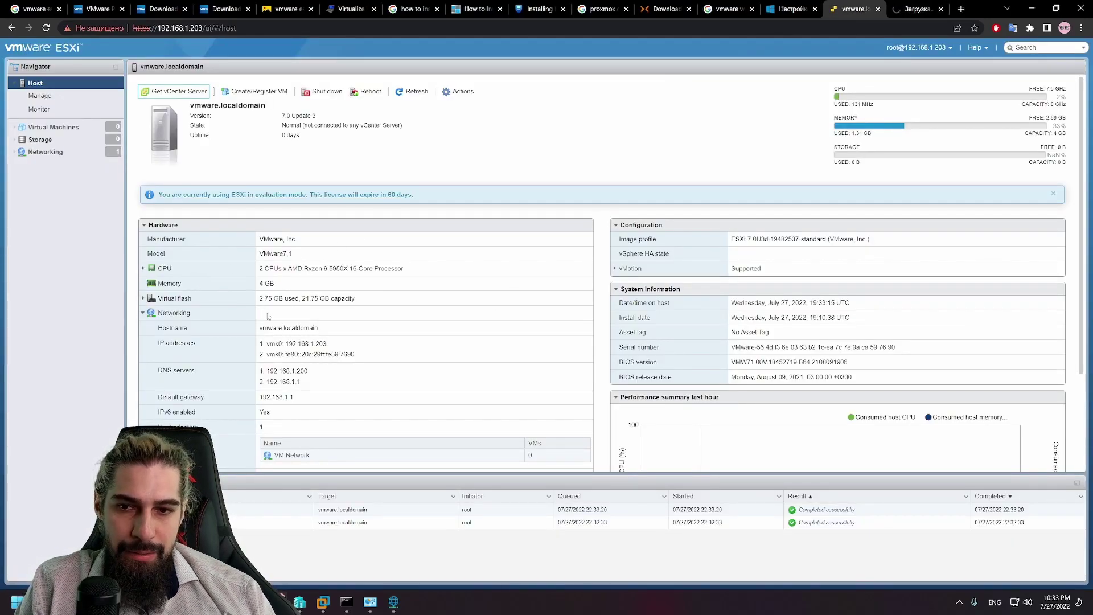
scroll(301, 312, "down", 2)
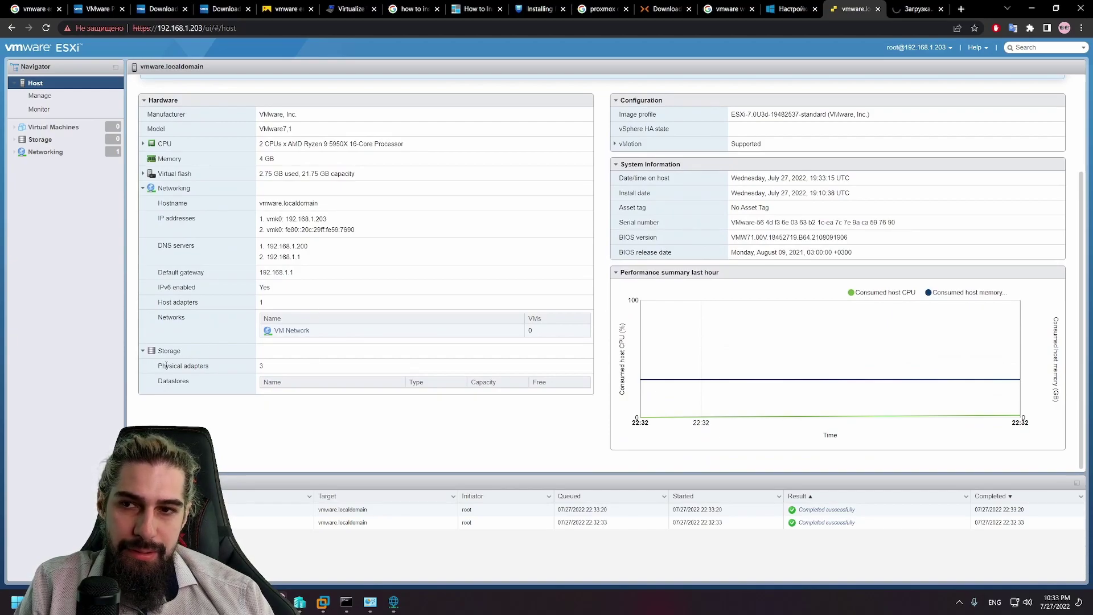
left_click(39, 139)
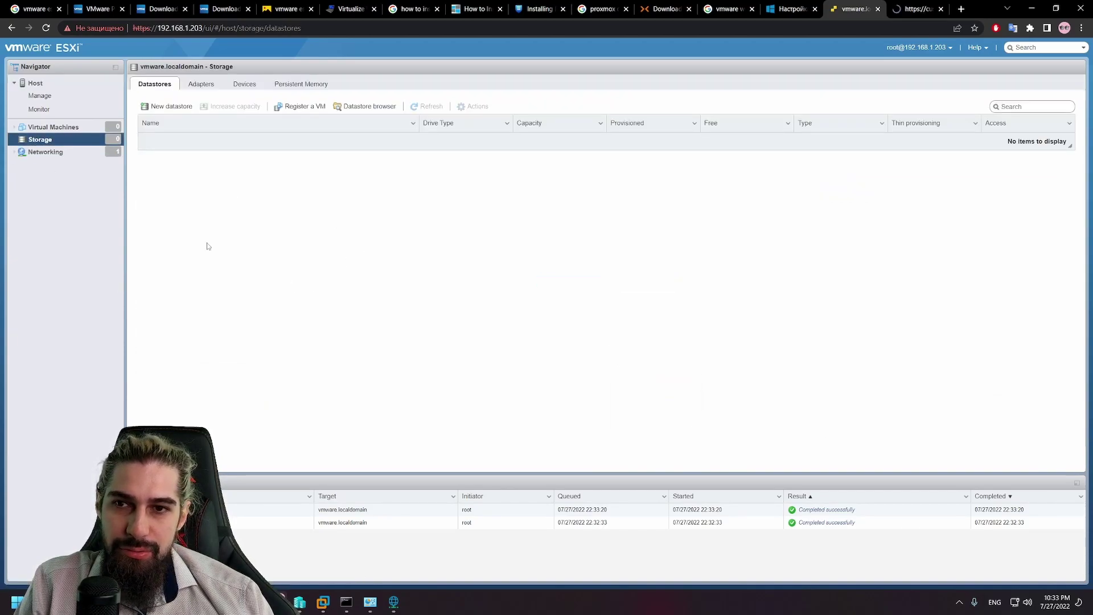
Step: Try creating a VMFS datastore named '11', then cancel when no device has free space
left_click(172, 106)
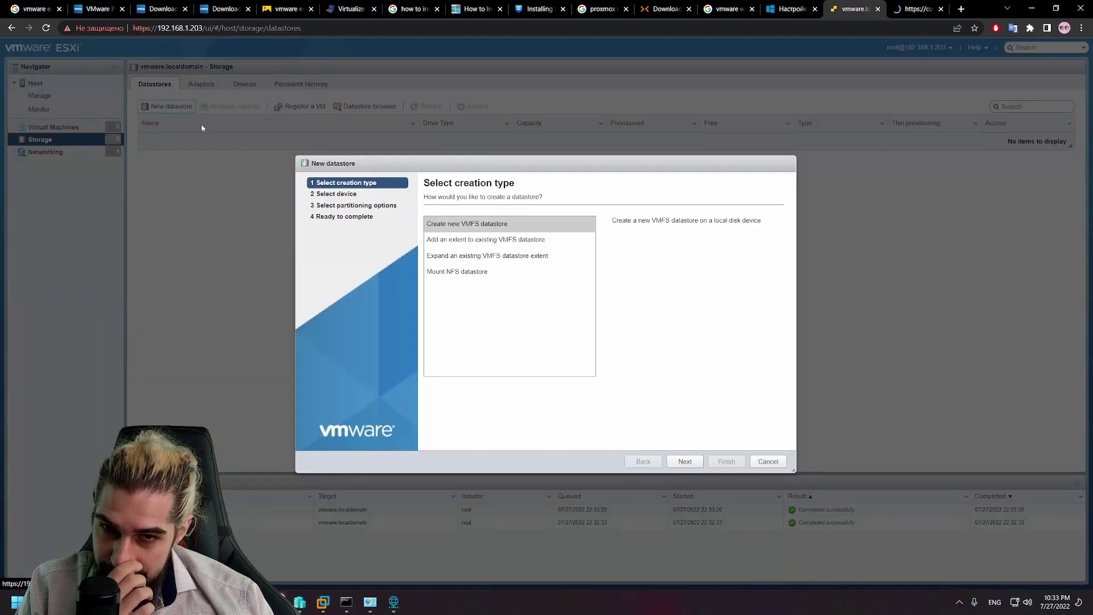
left_click(685, 462)
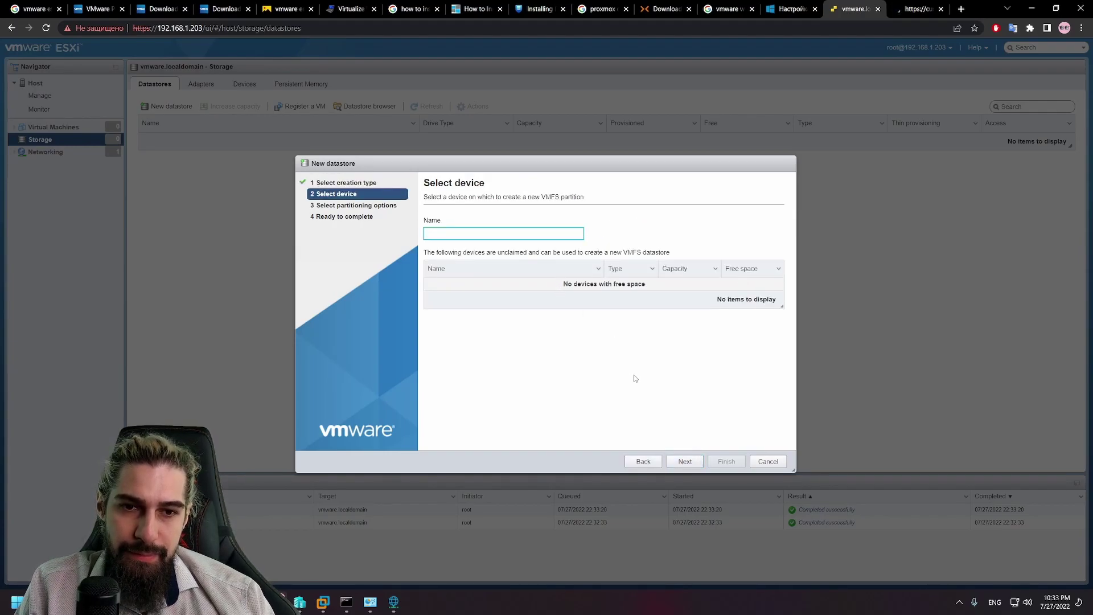
type("11")
left_click(687, 461)
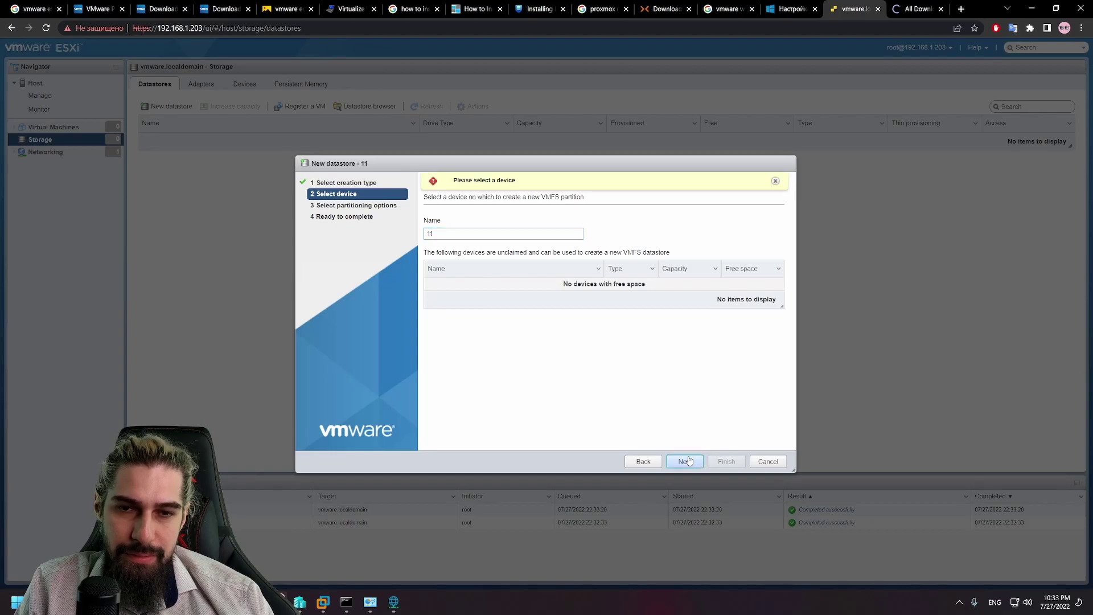
left_click(769, 462)
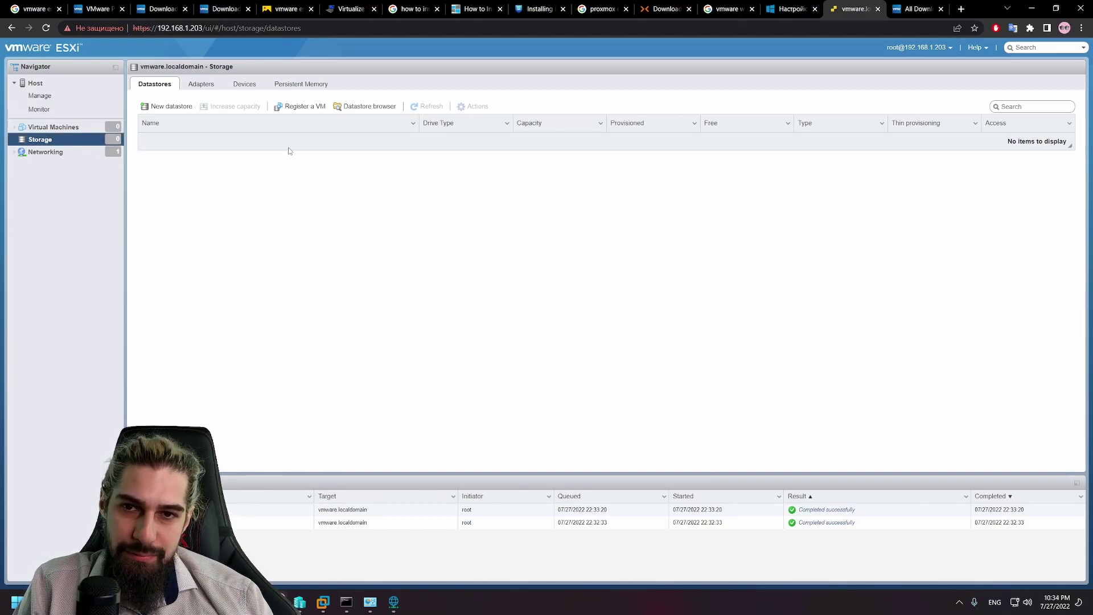
Step: Check the Adapters, Devices and Persistent Memory tabs, then return to the Host page
left_click(221, 85)
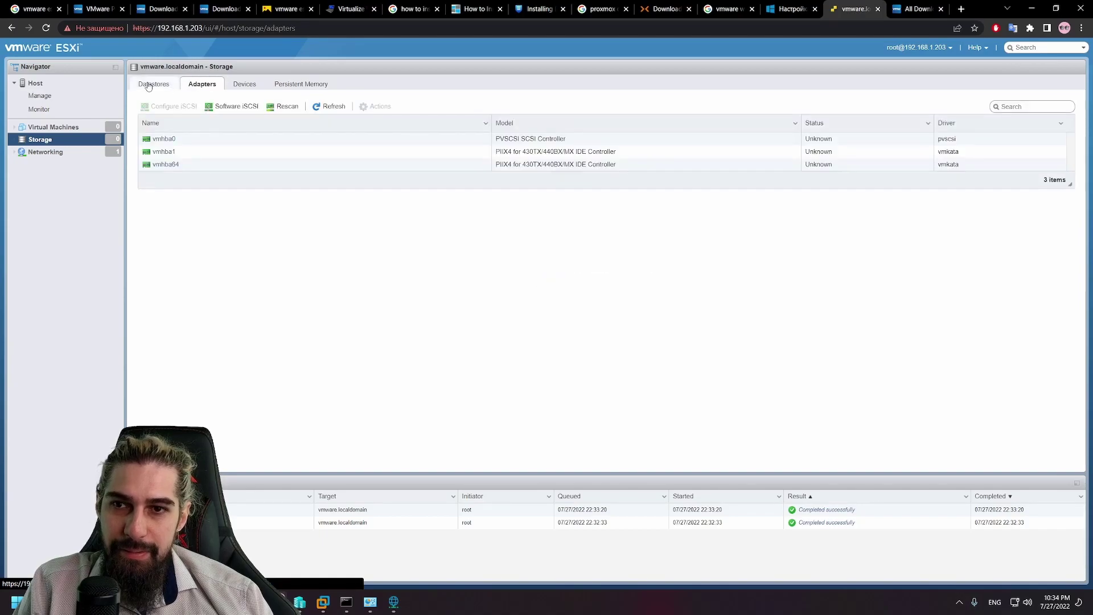
left_click(244, 85)
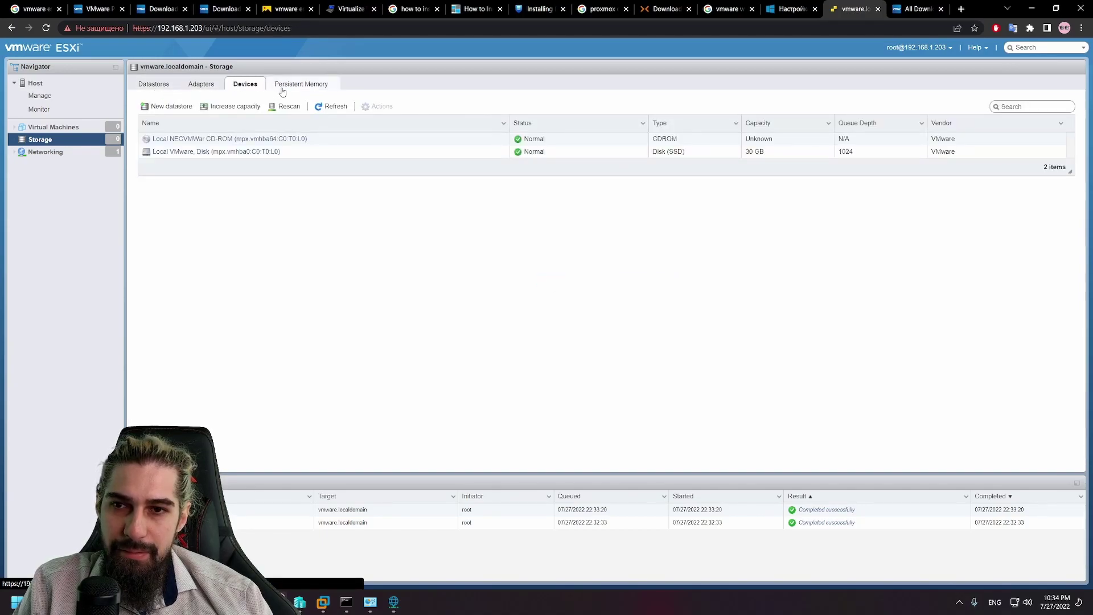
left_click(297, 85)
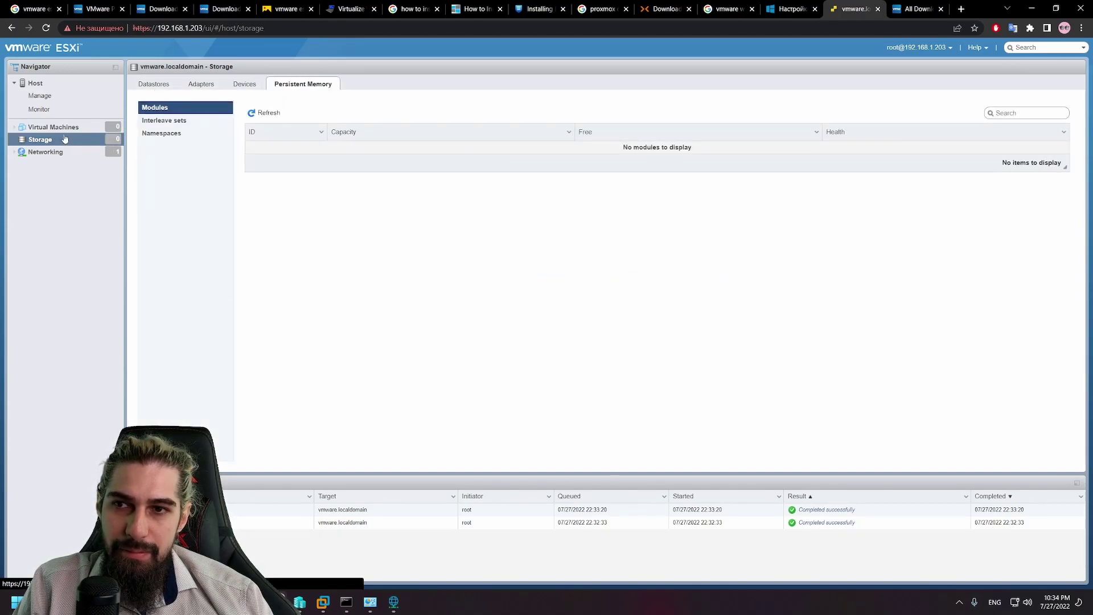
left_click(53, 83)
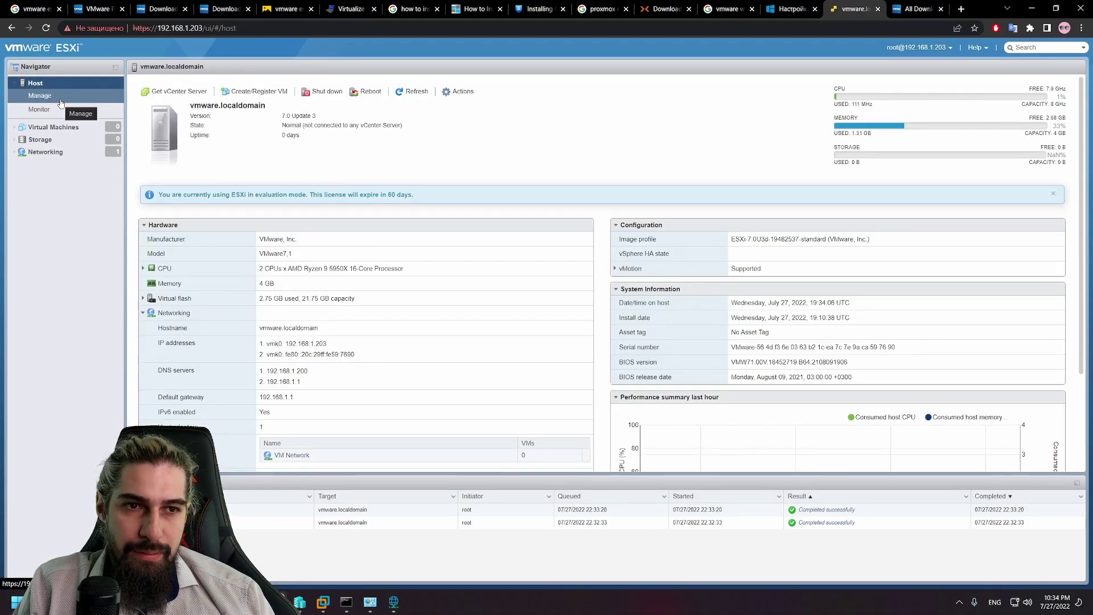
Step: Return to the vmware.localdomain host summary and bring up its Actions menu
left_click(61, 102)
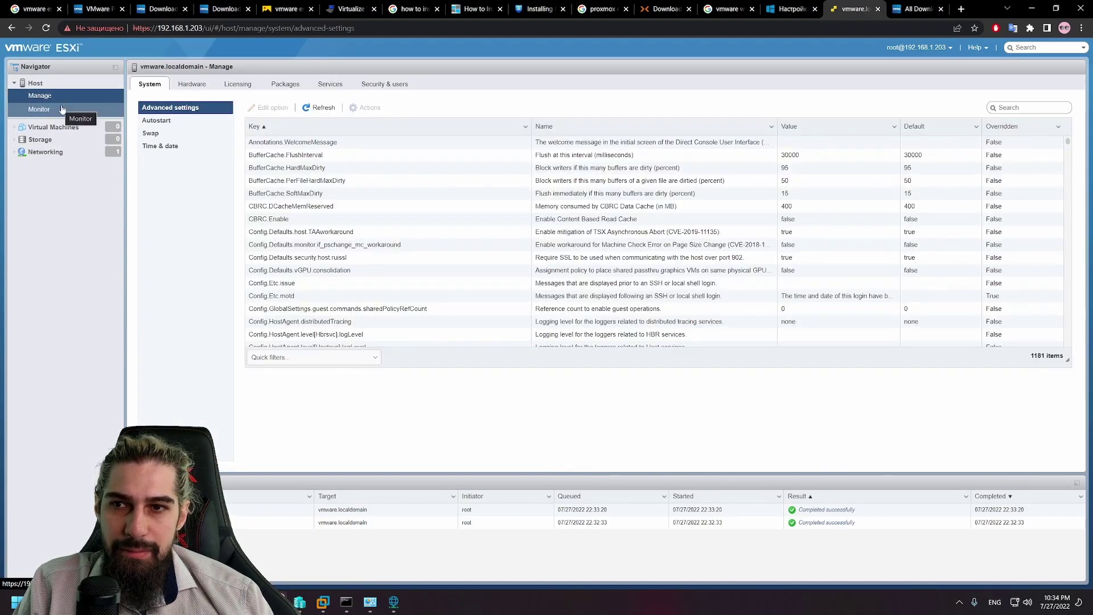
left_click(80, 85)
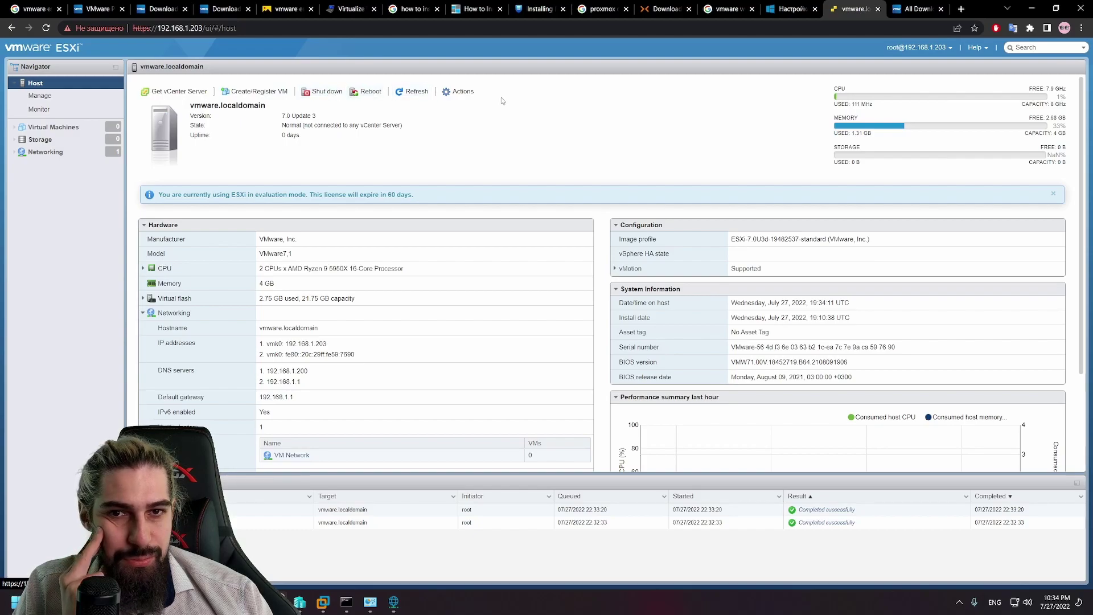
left_click(459, 91)
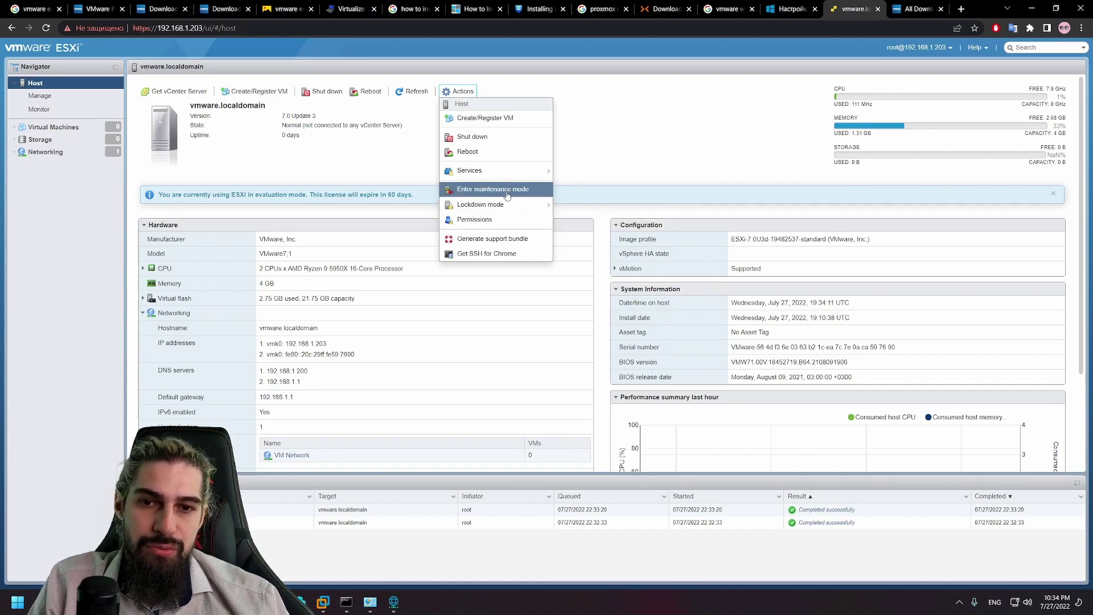
Step: Review the host Permissions (dcui, root, vpxuser as Administrator), select root, and close the window
left_click(500, 221)
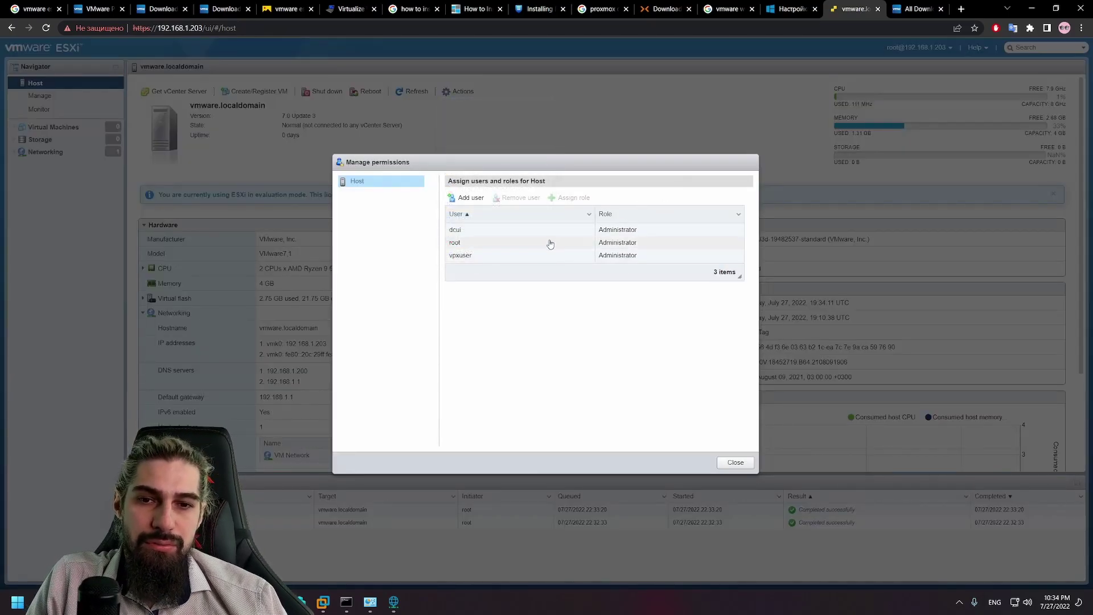
left_click(474, 246)
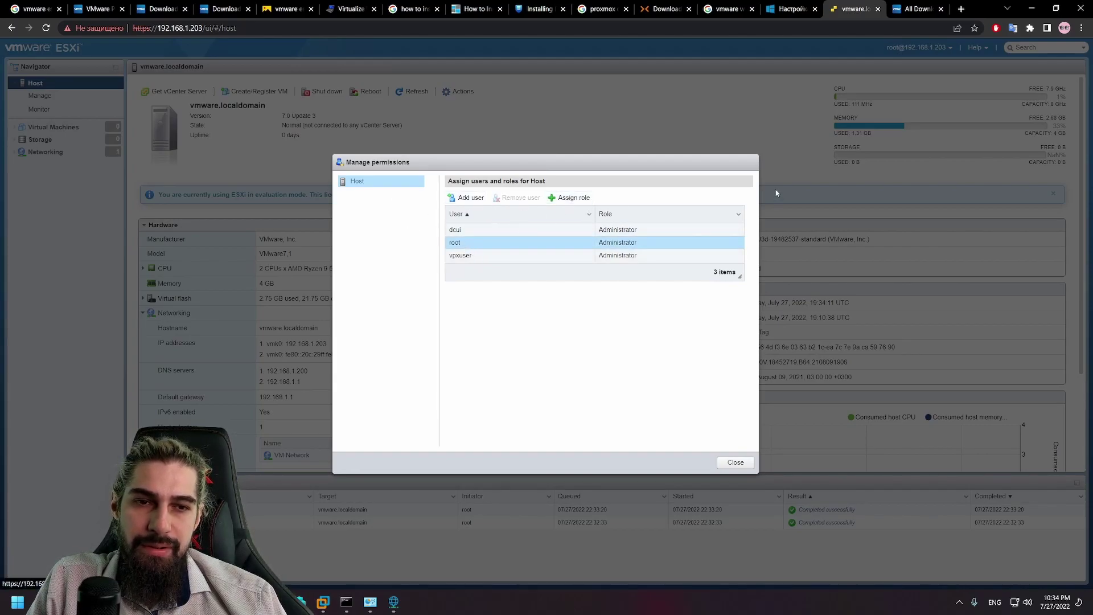
left_click(738, 462)
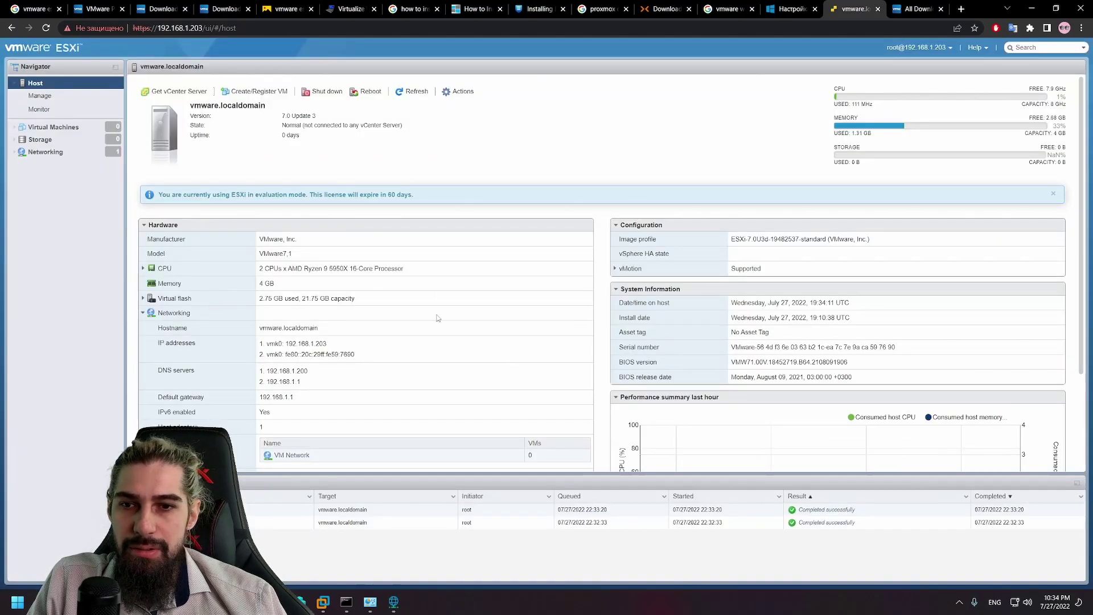
scroll(500, 450, "down", 3)
scroll(551, 359, "up", 3)
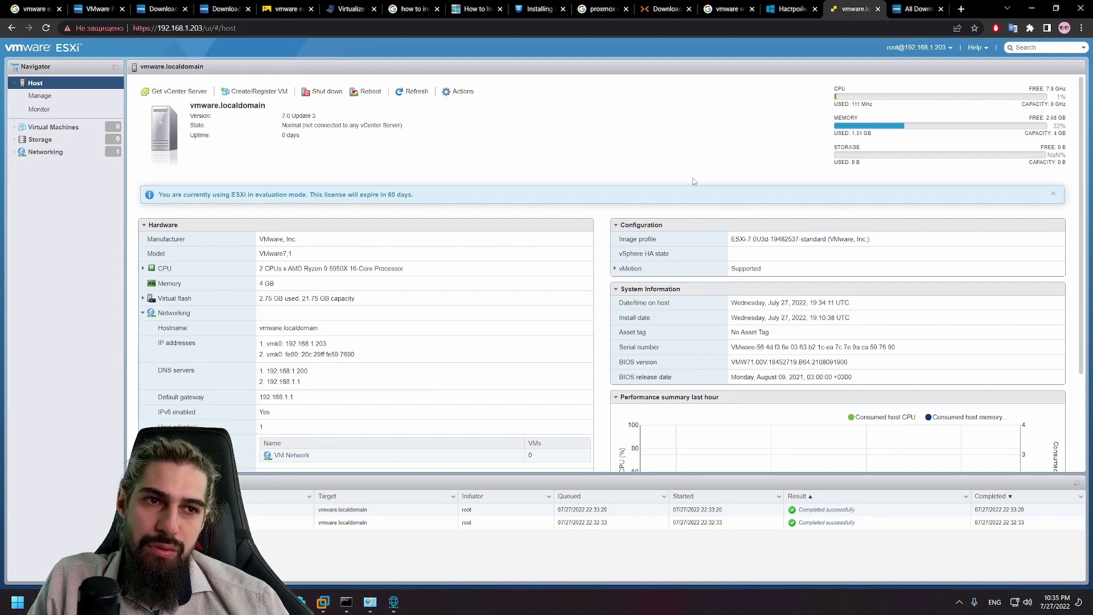
Step: Set Auto-refresh to 30 seconds from the root@host user menu, then recheck the setting
left_click(924, 50)
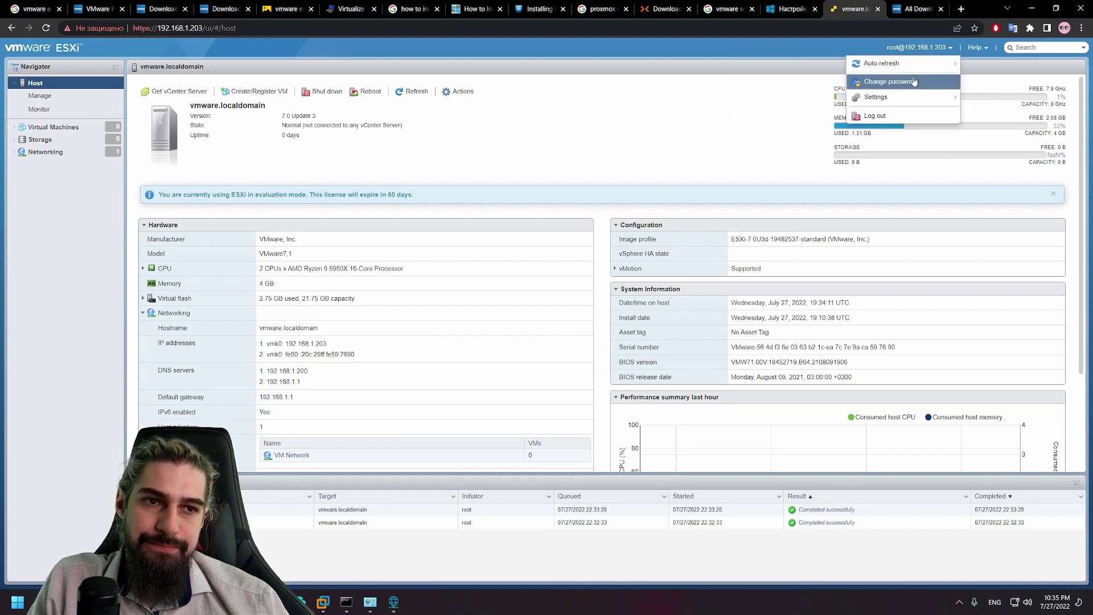
mouse_move(889, 100)
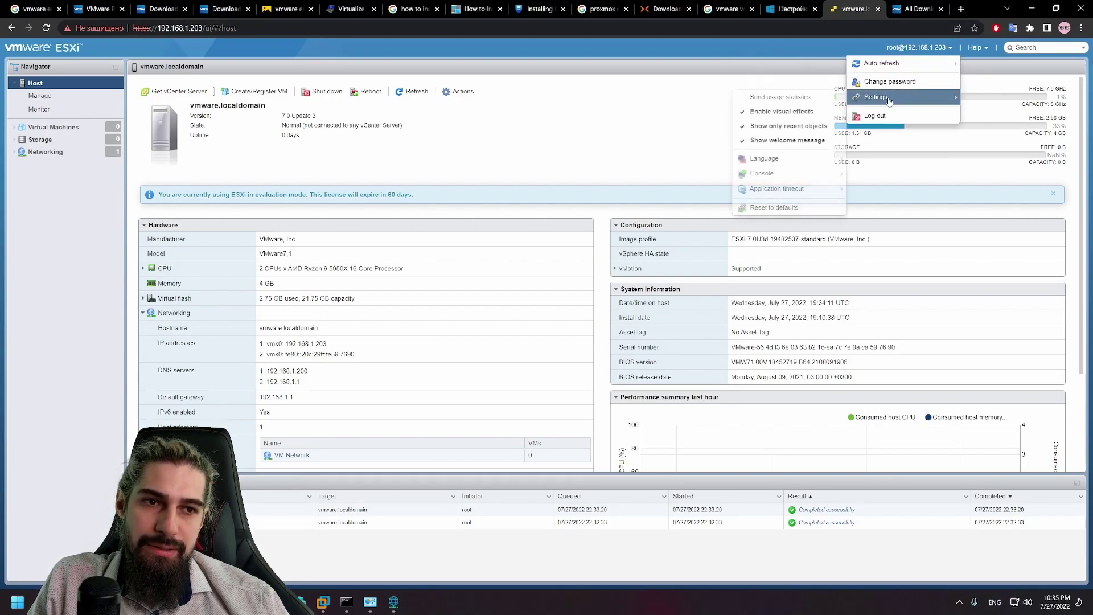
mouse_move(885, 64)
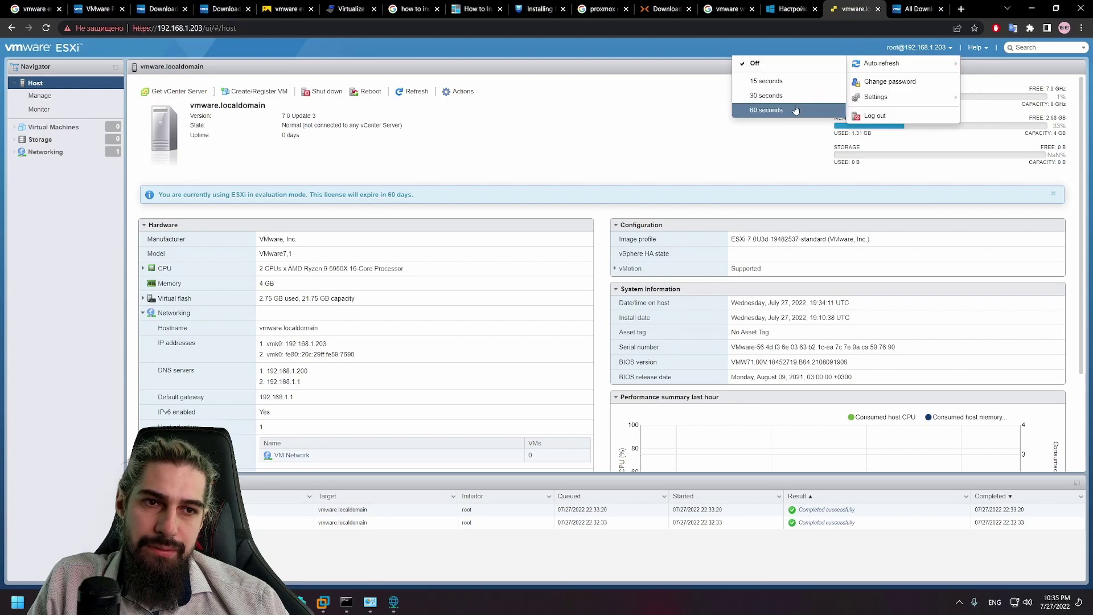
left_click(926, 50)
mouse_move(881, 63)
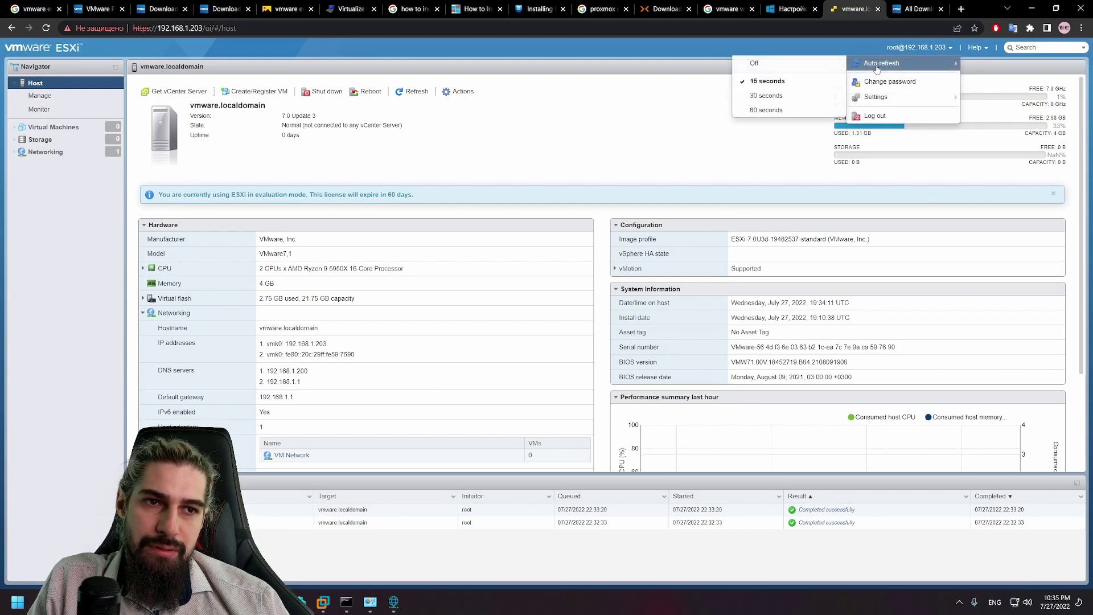
left_click(790, 102)
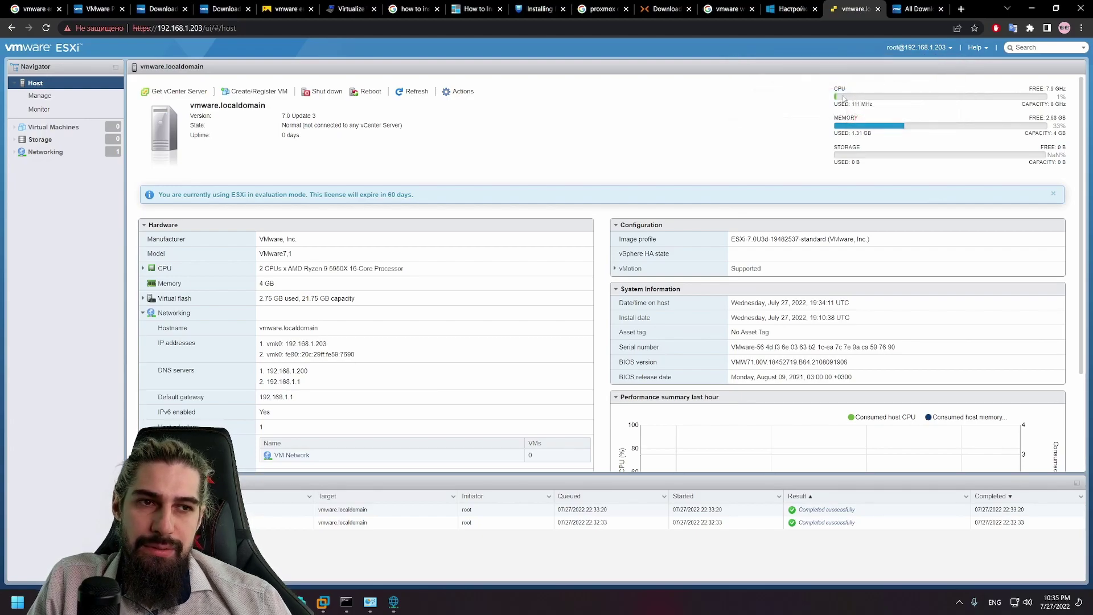
left_click(914, 50)
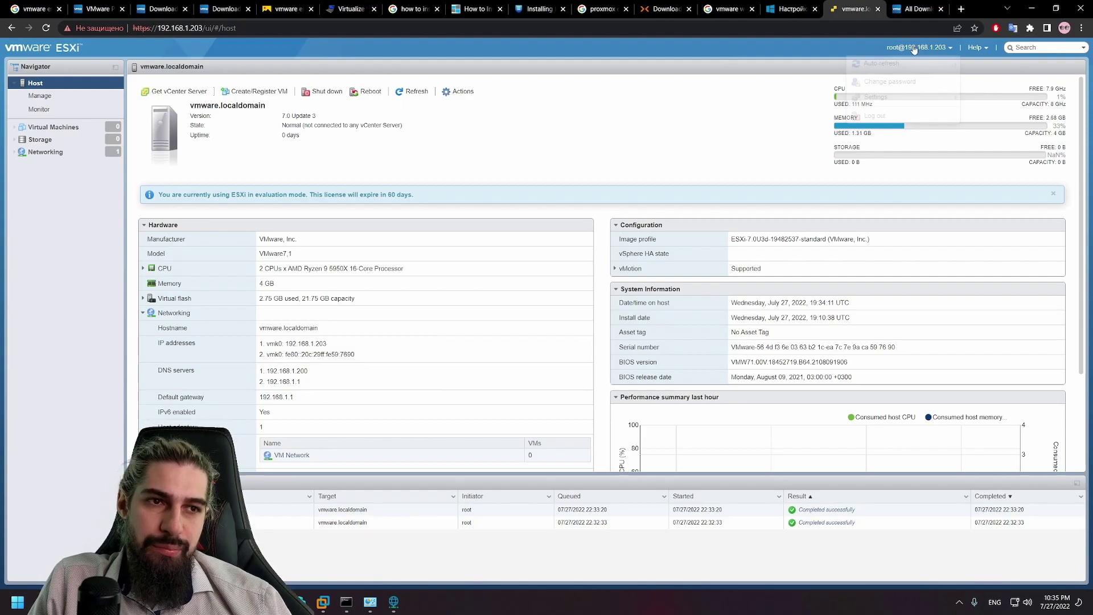
Step: Browse the host's Manage pages: swap settings, PCI devices, licensing and installed packages
left_click(67, 98)
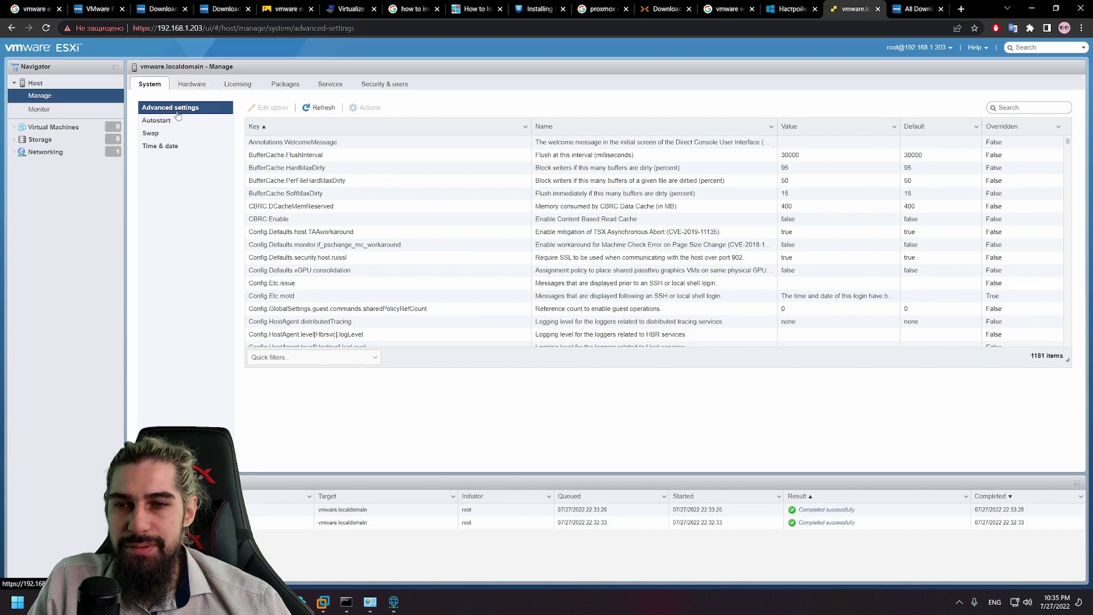
left_click(166, 134)
left_click(191, 85)
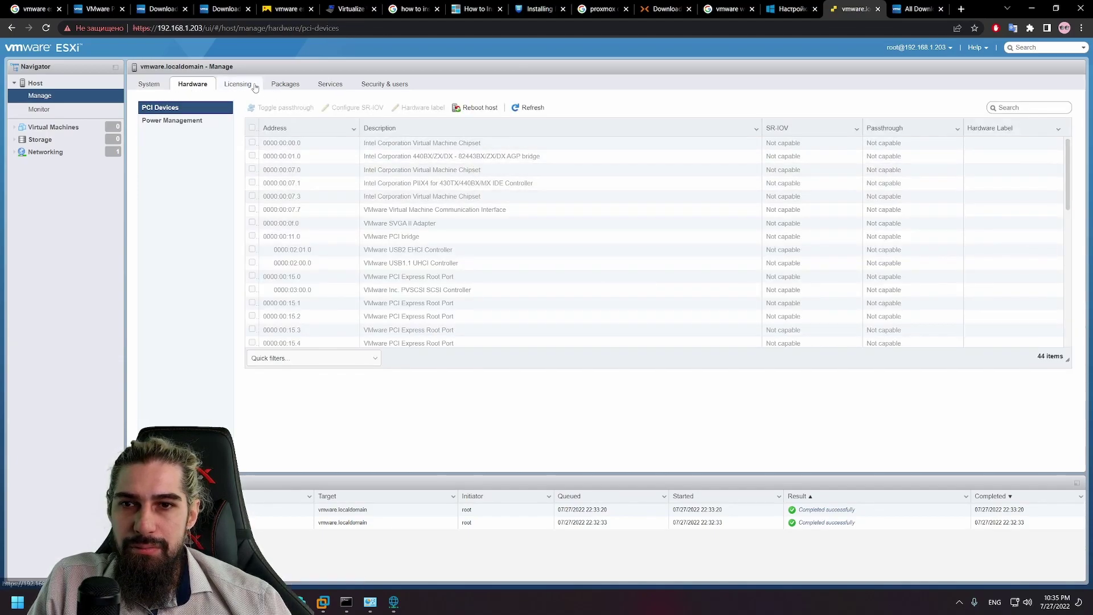
left_click(282, 84)
left_click(237, 84)
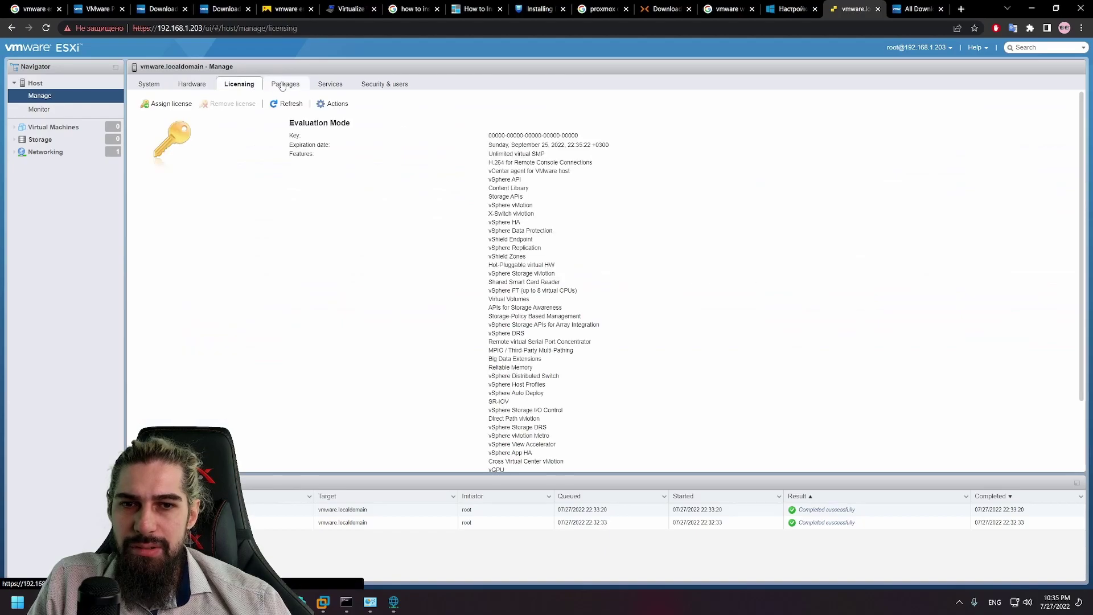
left_click(283, 84)
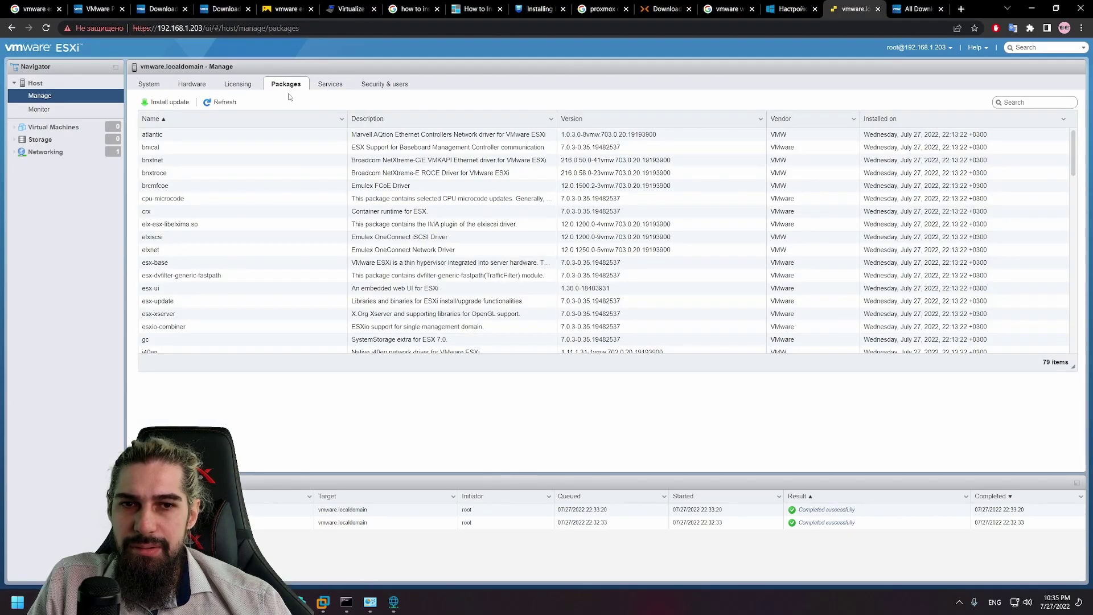
scroll(402, 189, "down", 8)
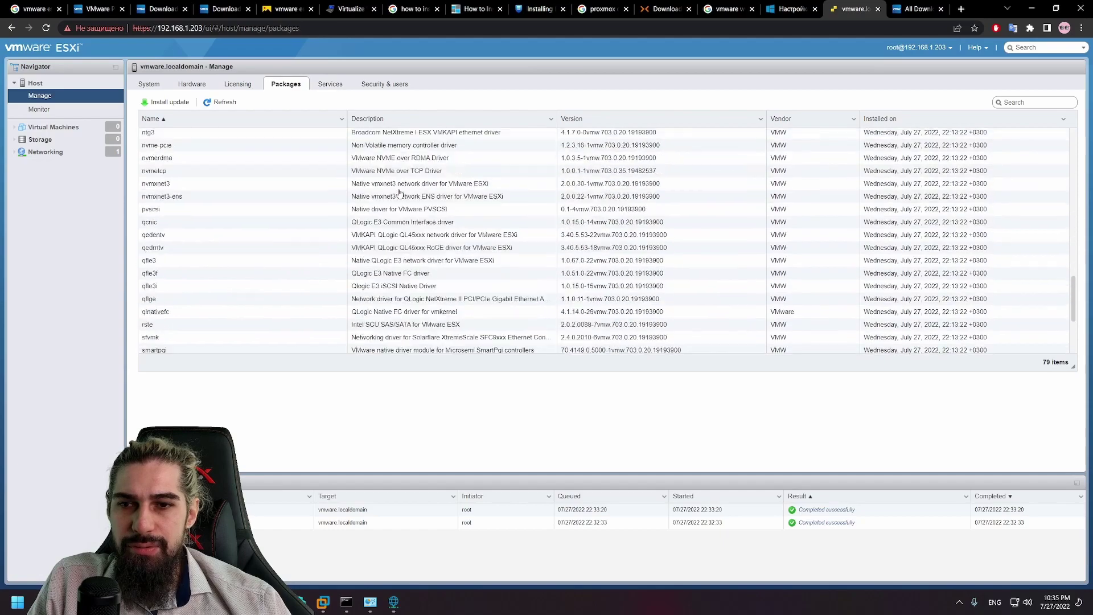
scroll(402, 189, "up", 8)
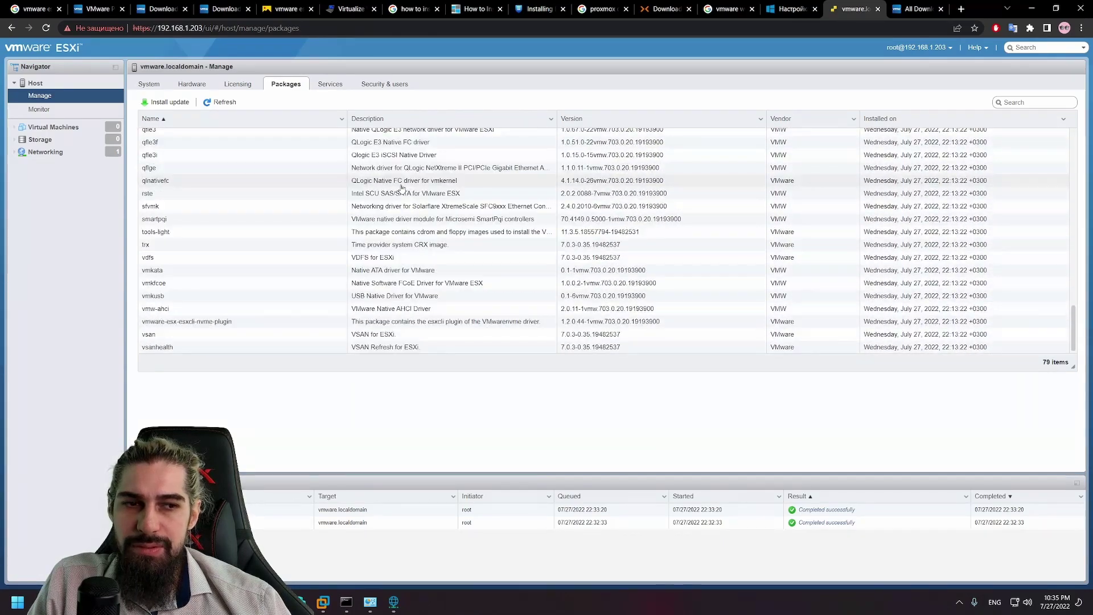
scroll(402, 189, "up", 2)
Step: Scroll through the list of host services
left_click(343, 84)
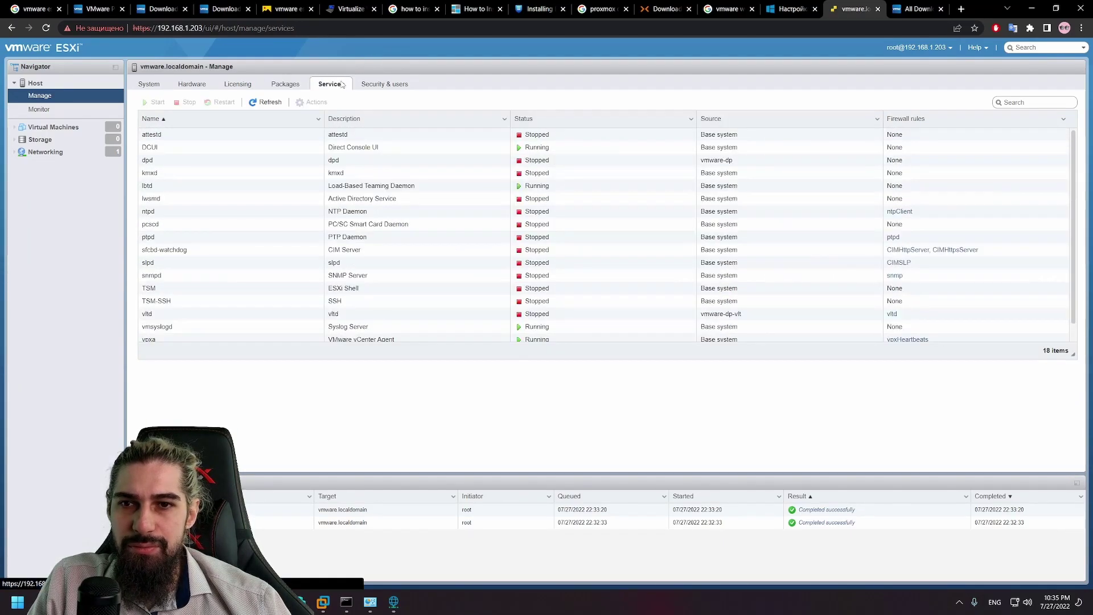
scroll(603, 160, "down", 1)
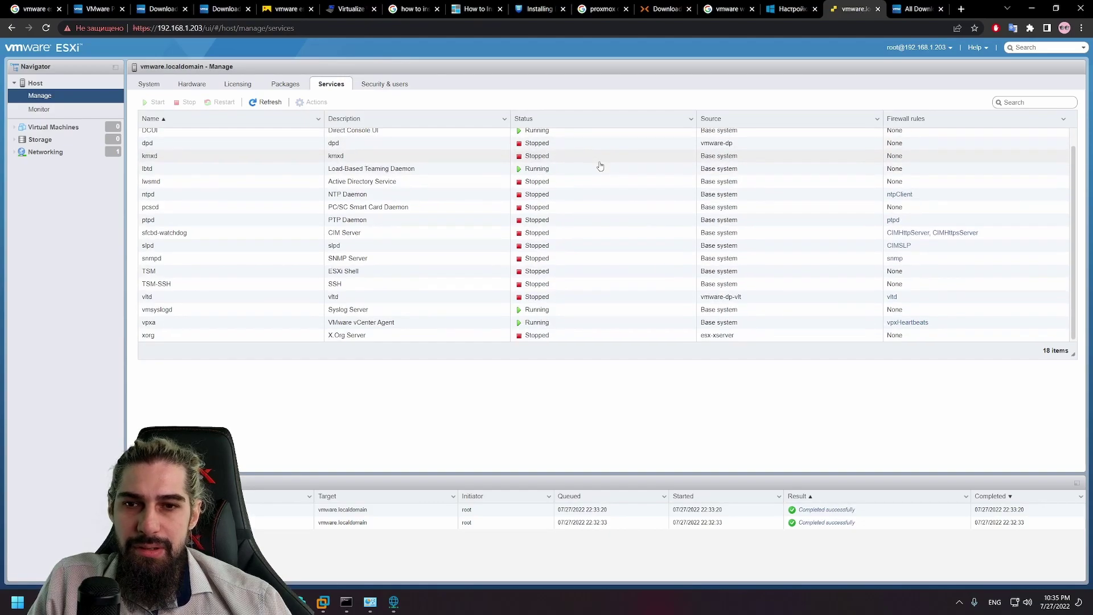
scroll(402, 247, "up", 1)
scroll(307, 230, "down", 1)
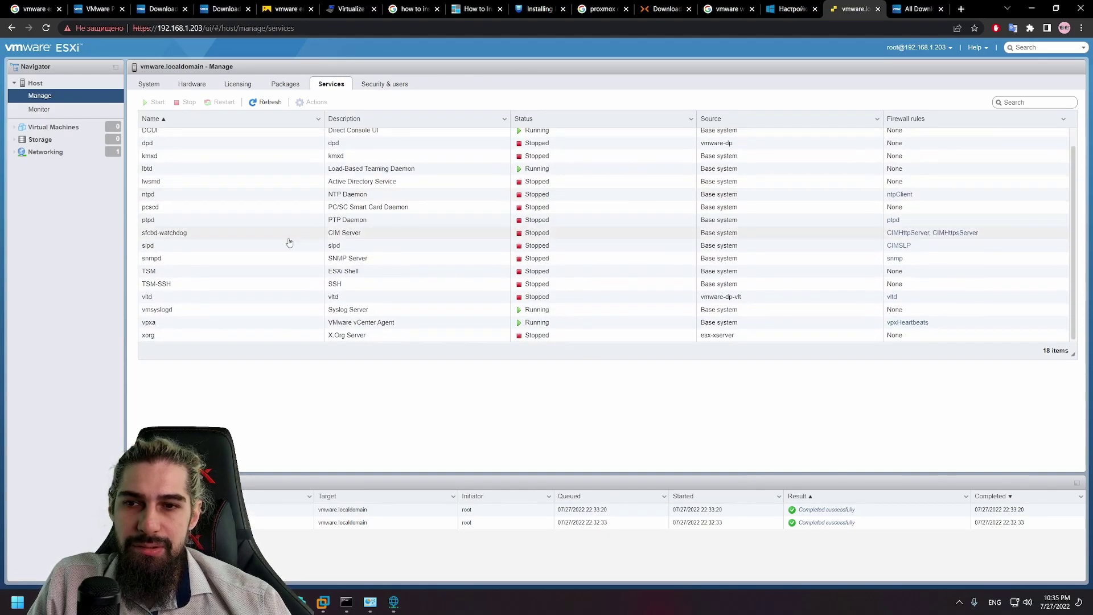
scroll(279, 284, "up", 1)
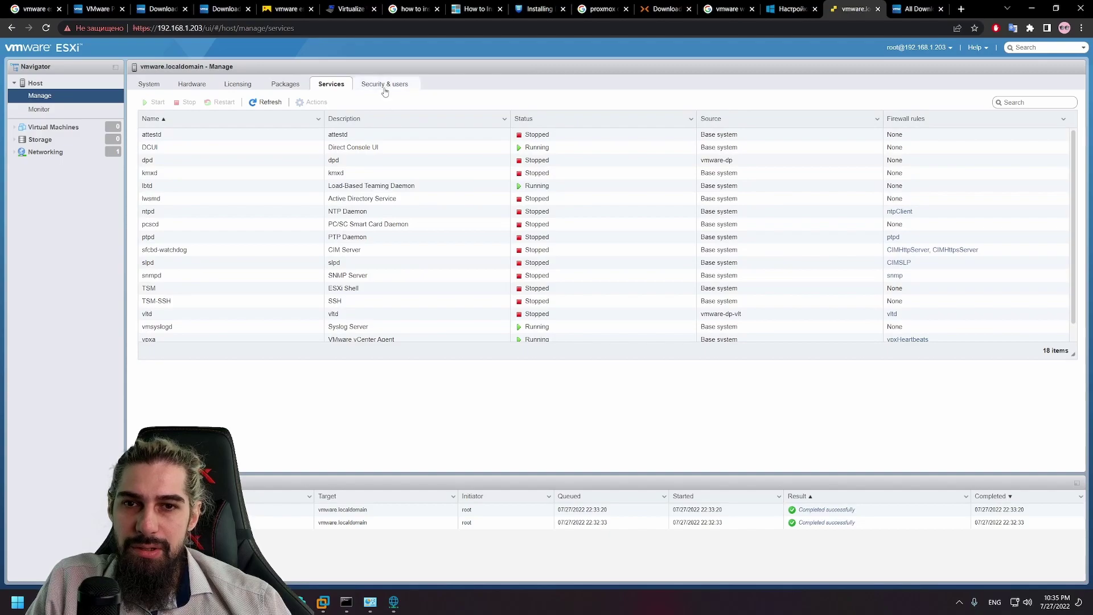
Step: Check Security & users (authentication, certificates, users, roles, lockdown mode), then return to System
left_click(386, 84)
left_click(166, 120)
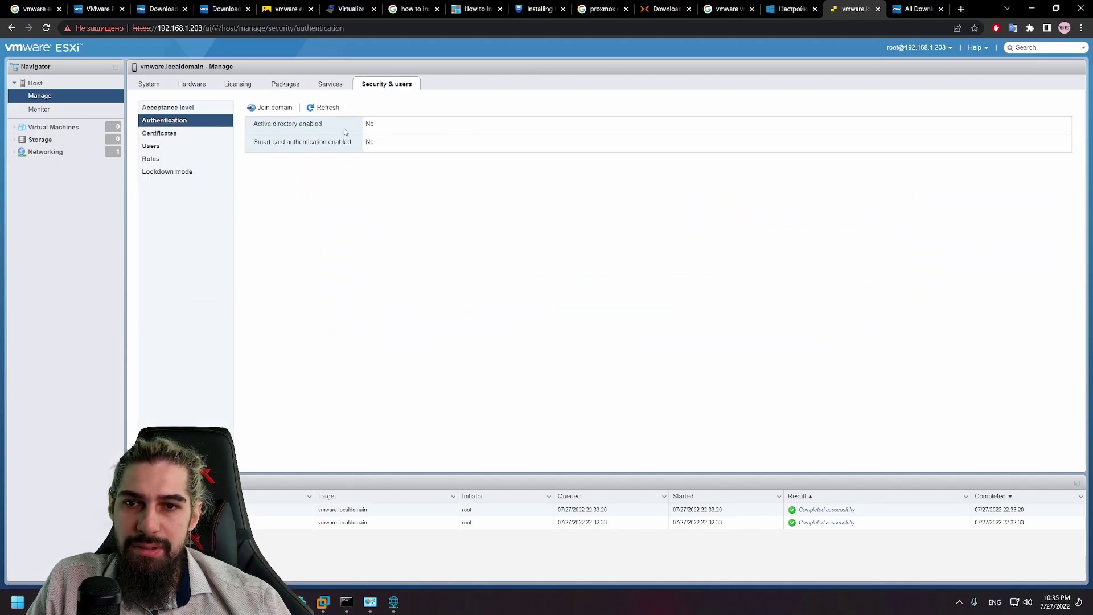
mouse_move(344, 131)
left_mouse_down()
mouse_move(253, 125)
mouse_move(354, 138)
left_mouse_up()
left_click(193, 133)
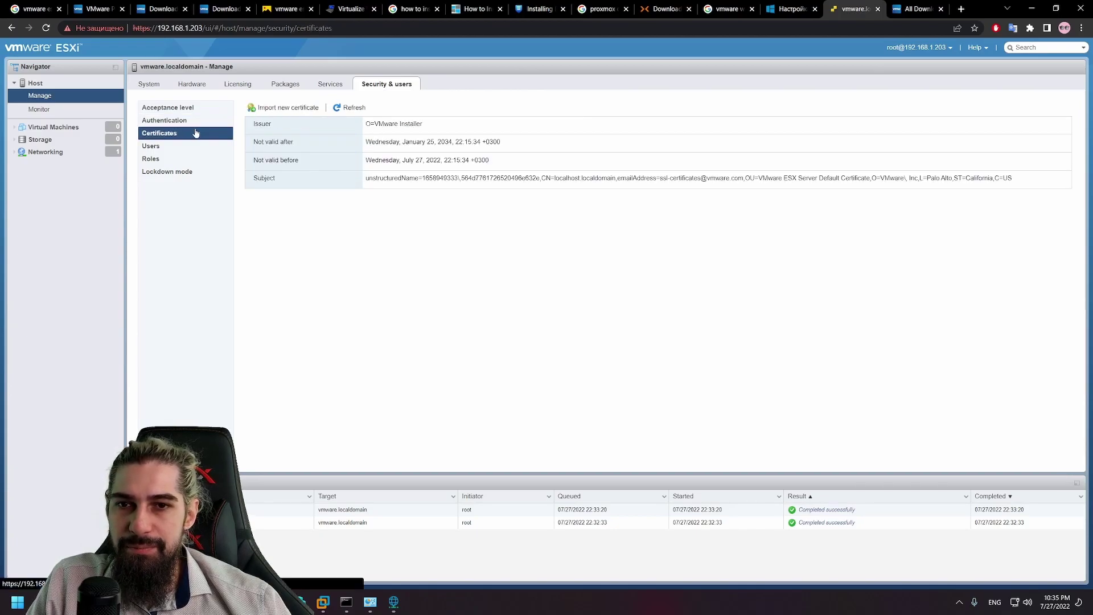
left_click(174, 147)
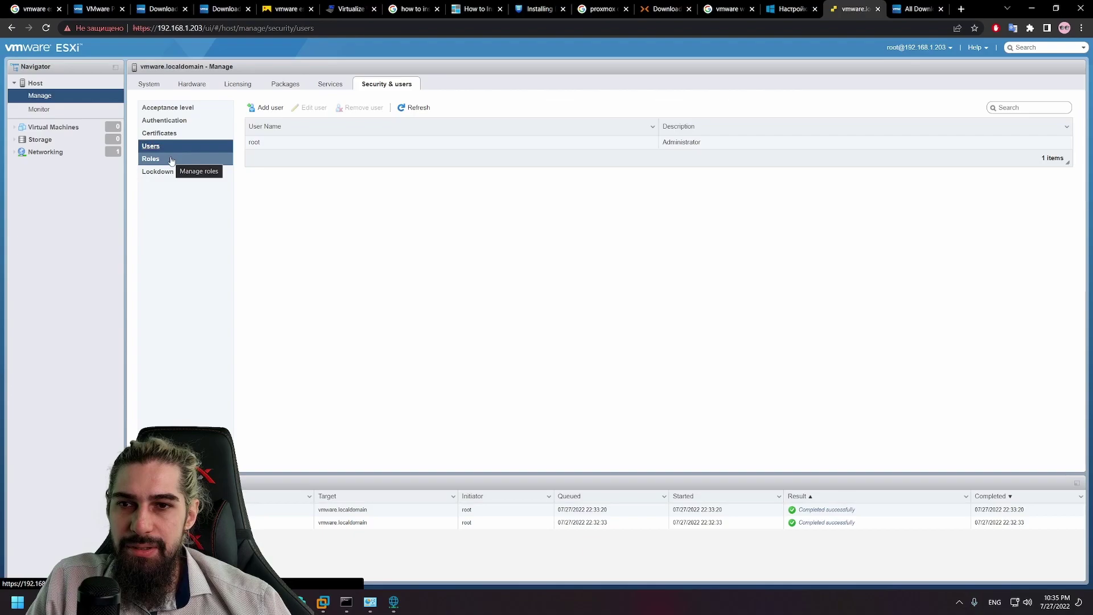
left_click(172, 159)
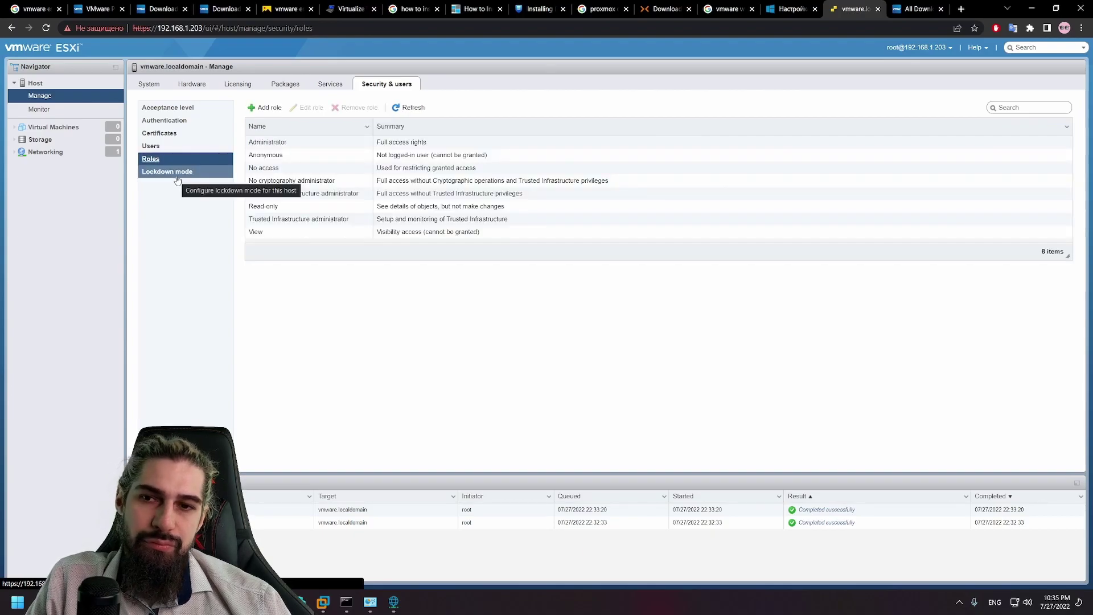
left_click(177, 180)
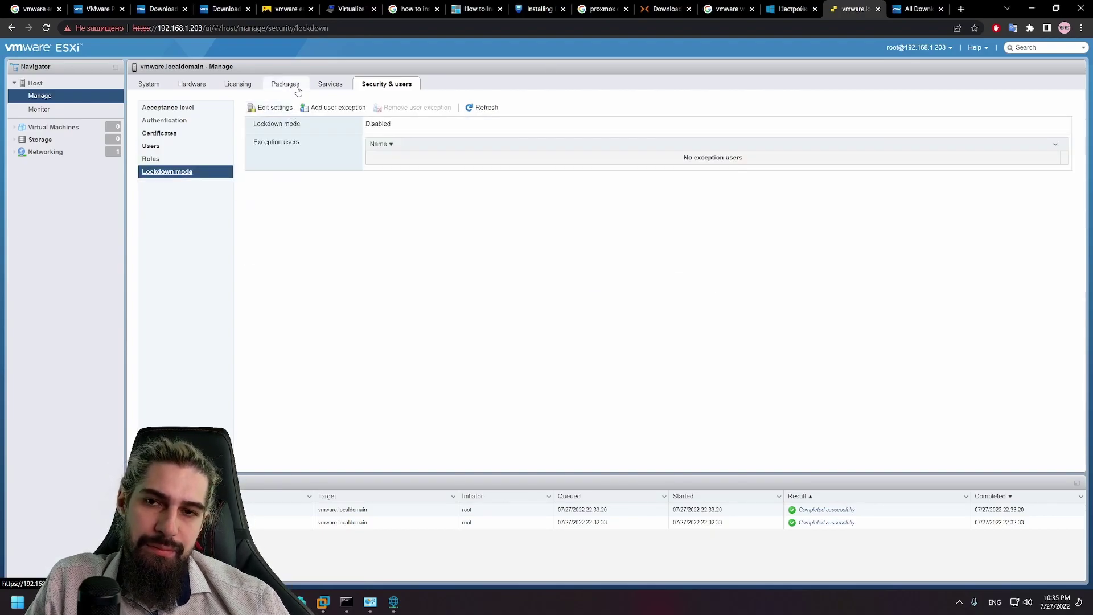
left_click(149, 84)
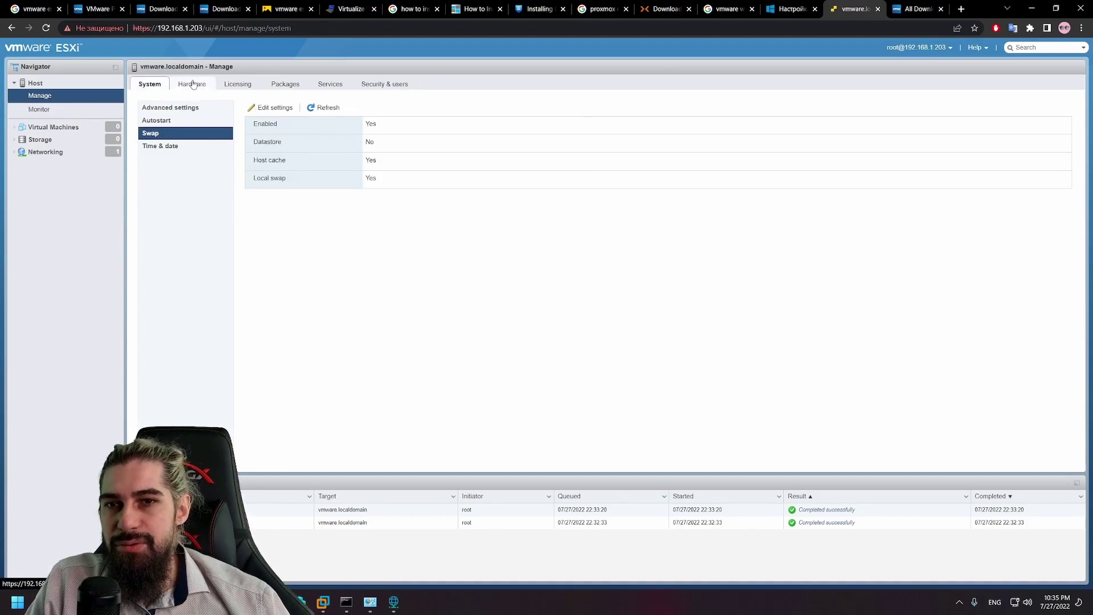
Step: Look through the Monitor and Storage pages, ending on the Virtual Machines list
left_click(50, 110)
left_click(64, 129)
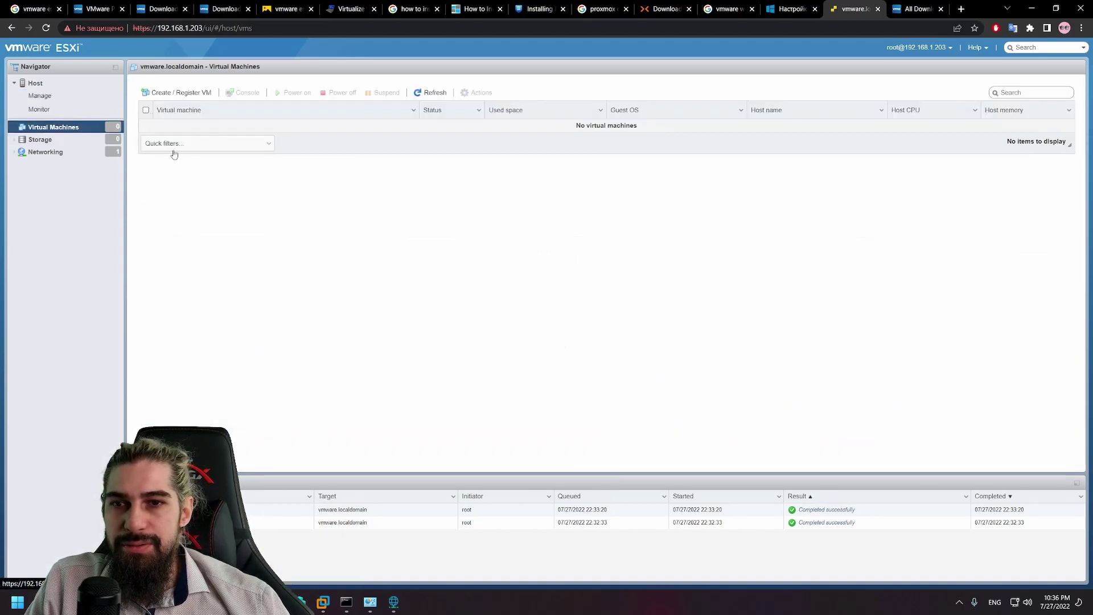
left_click(38, 139)
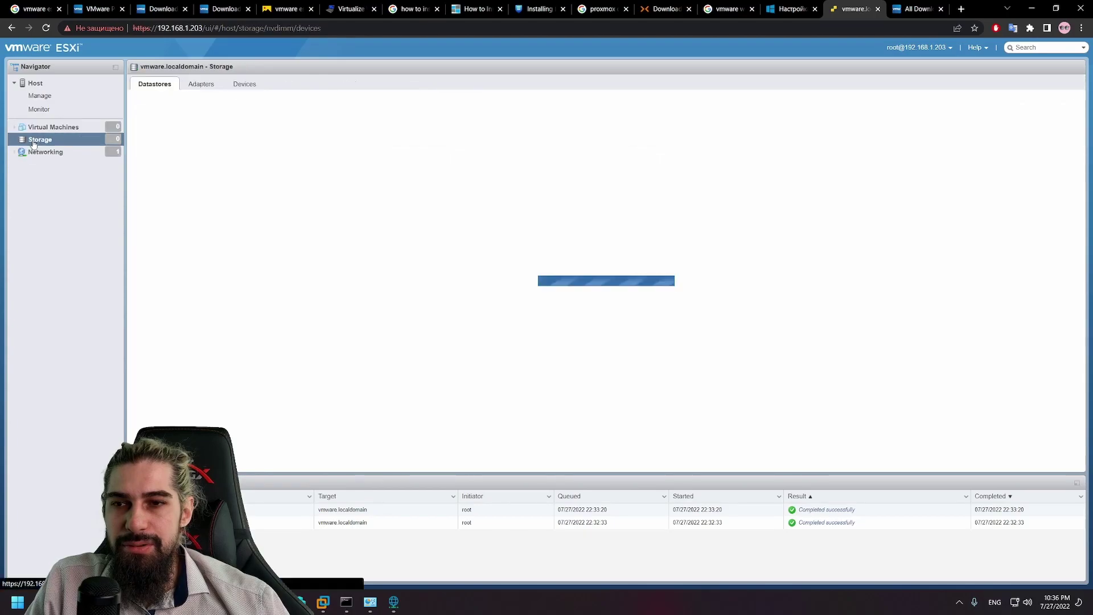
left_click(45, 130)
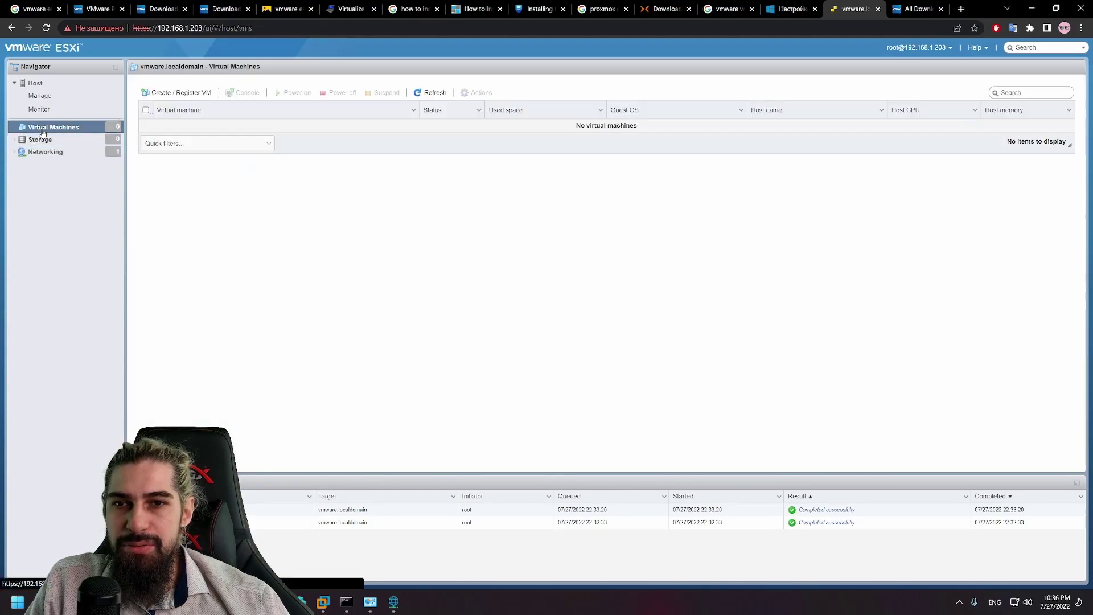
Step: In the Create / Register VM wizard, choose Register an existing virtual machine and browse for VMs
left_click(190, 93)
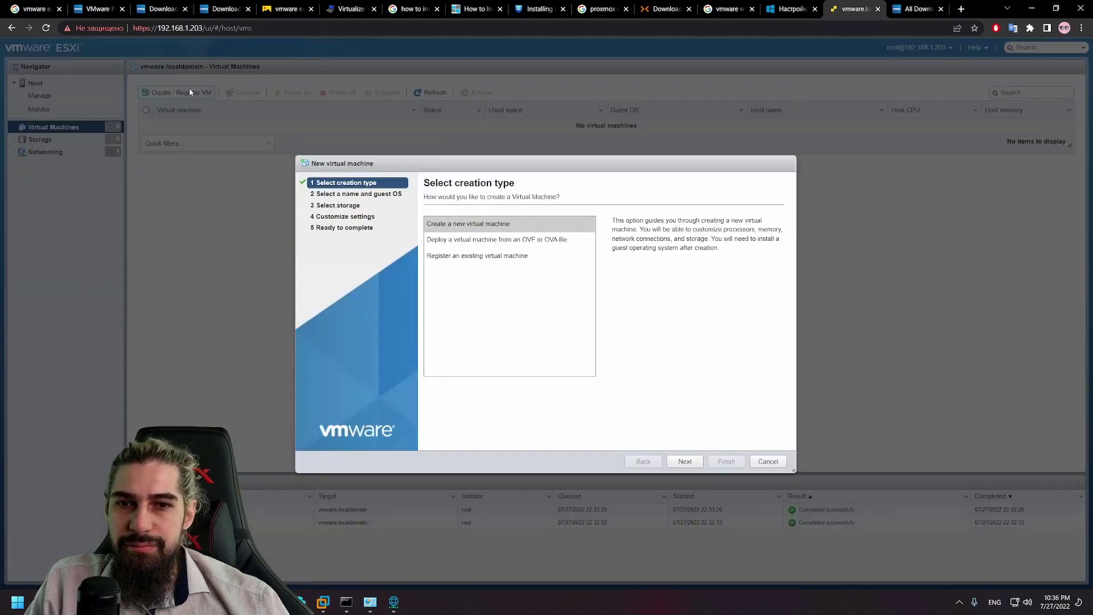
left_click_drag(520, 170, 446, 159)
left_click(444, 219)
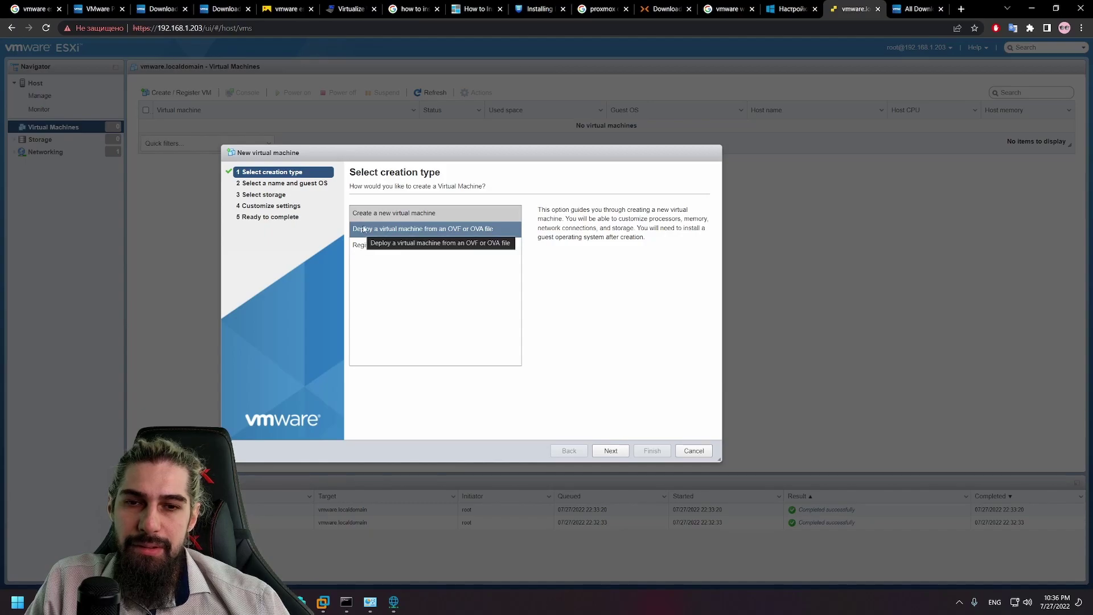
left_click(449, 232)
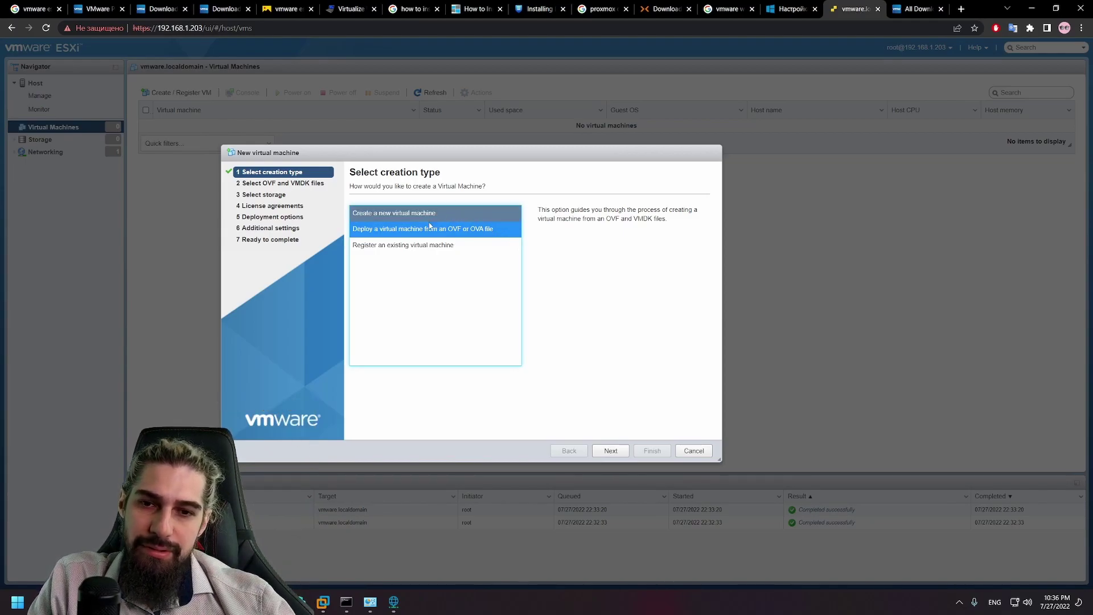
left_click(408, 251)
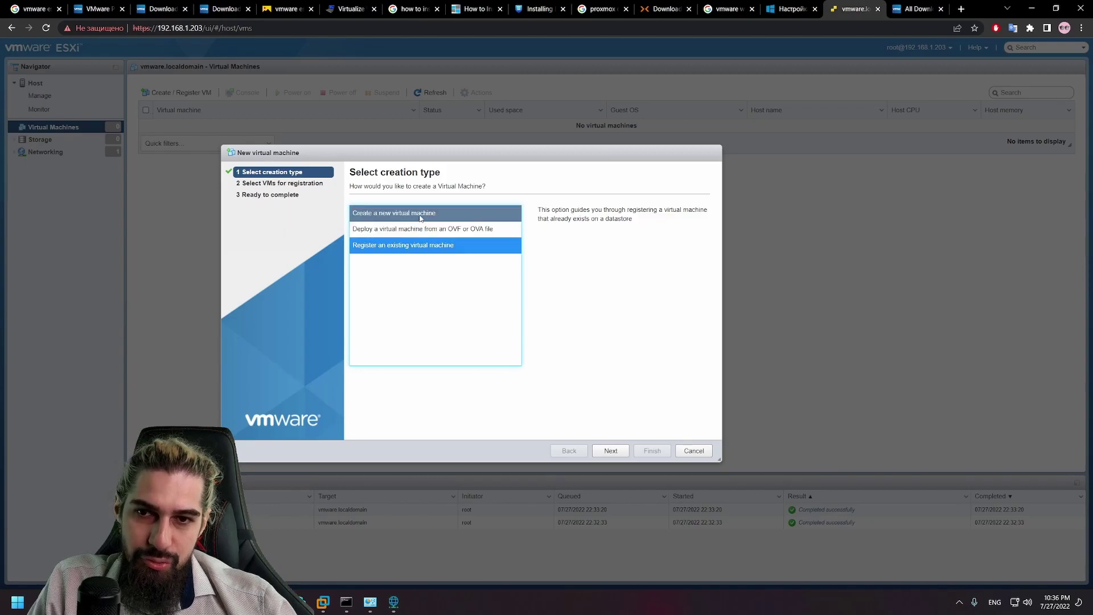
left_click(614, 451)
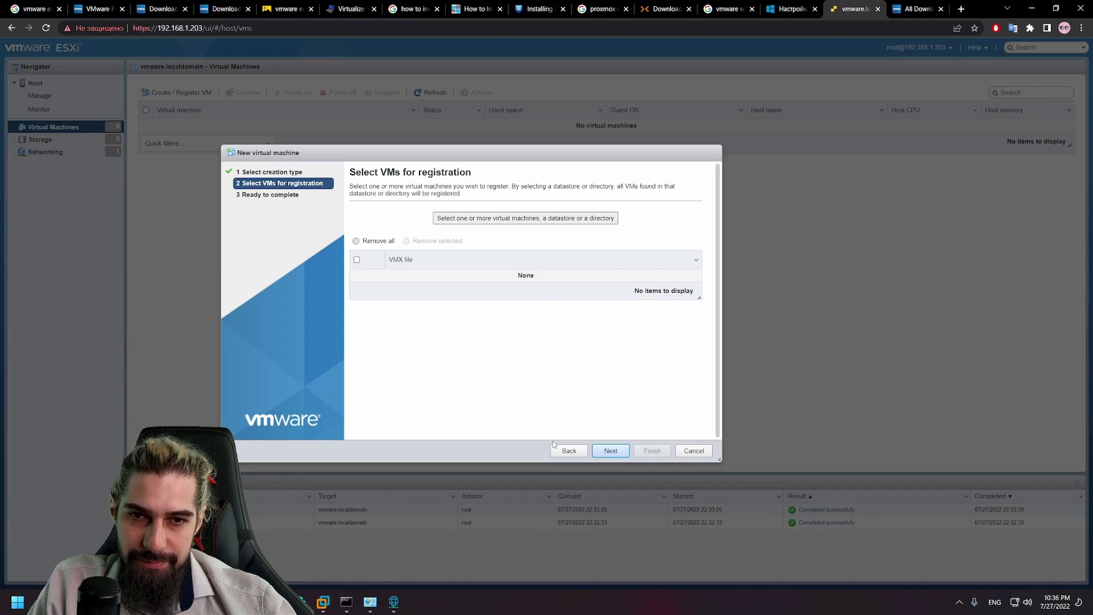
left_click(524, 218)
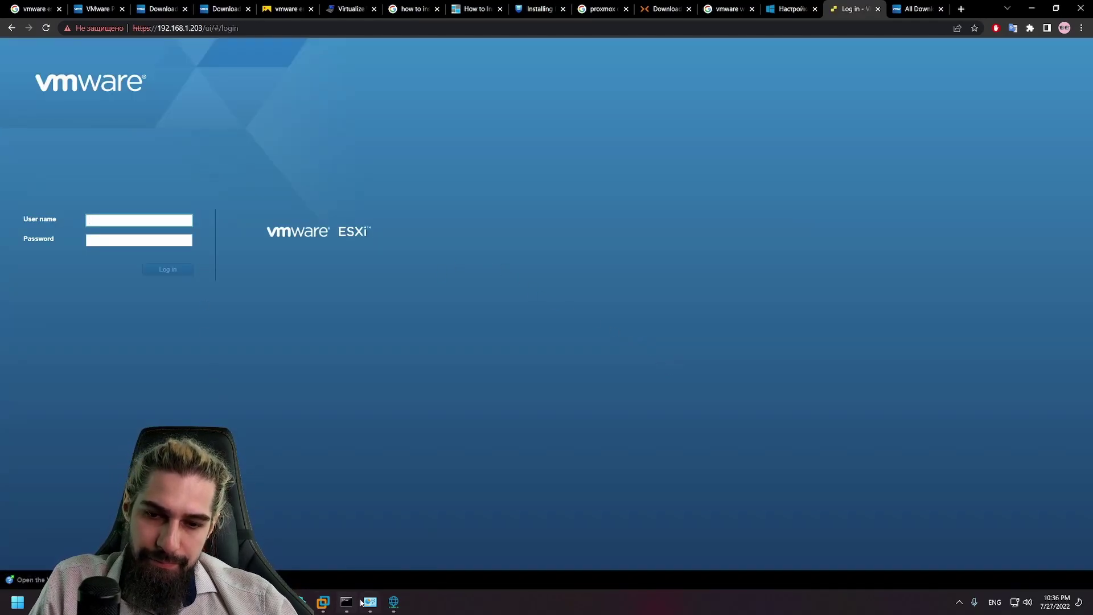
Step: Bring VMware Workstation forward and open the VMware virtual machine's settings
mouse_move(370, 602)
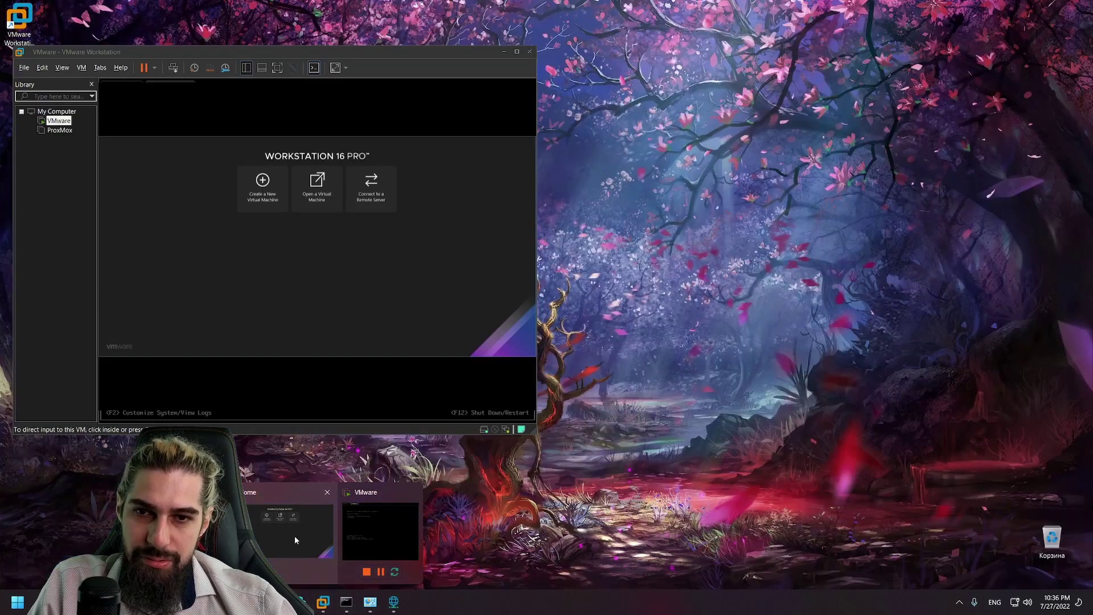
left_click(279, 534)
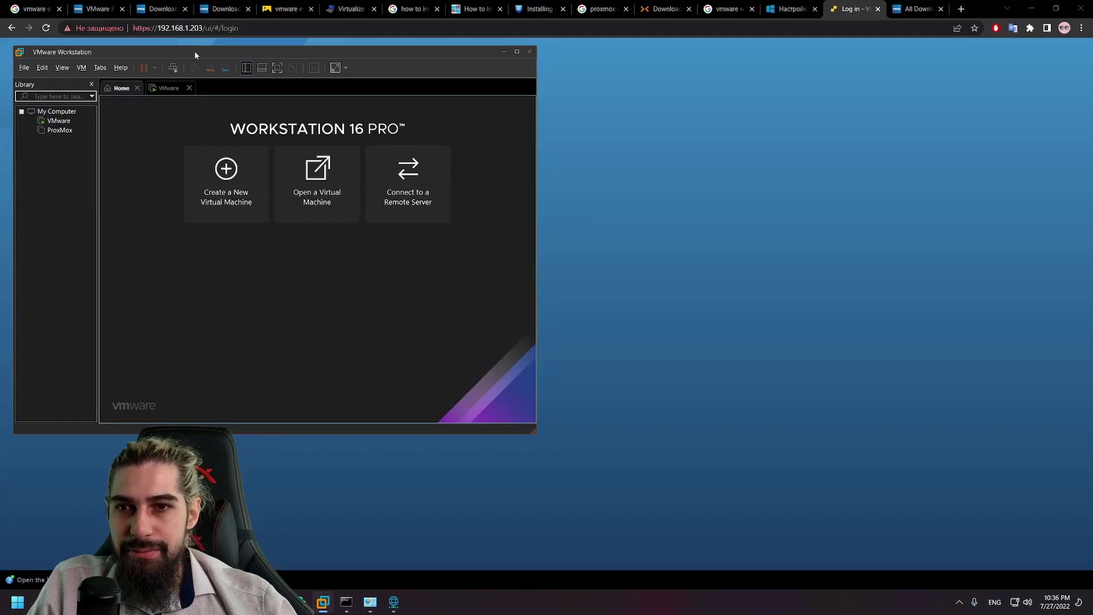
left_click_drag(208, 51, 604, 165)
left_click(452, 236)
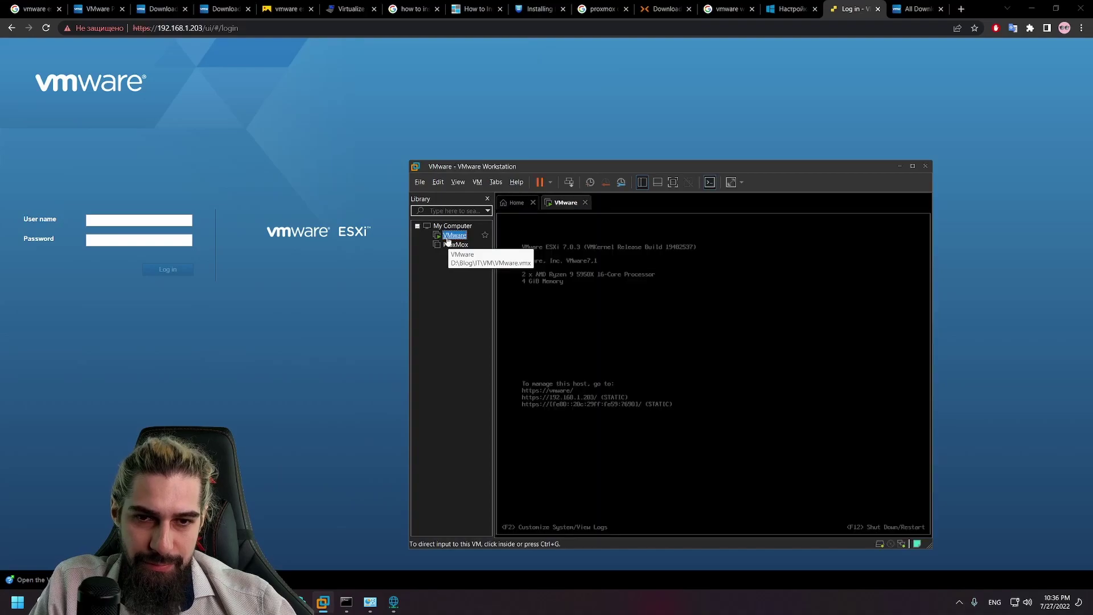
right_click(448, 239)
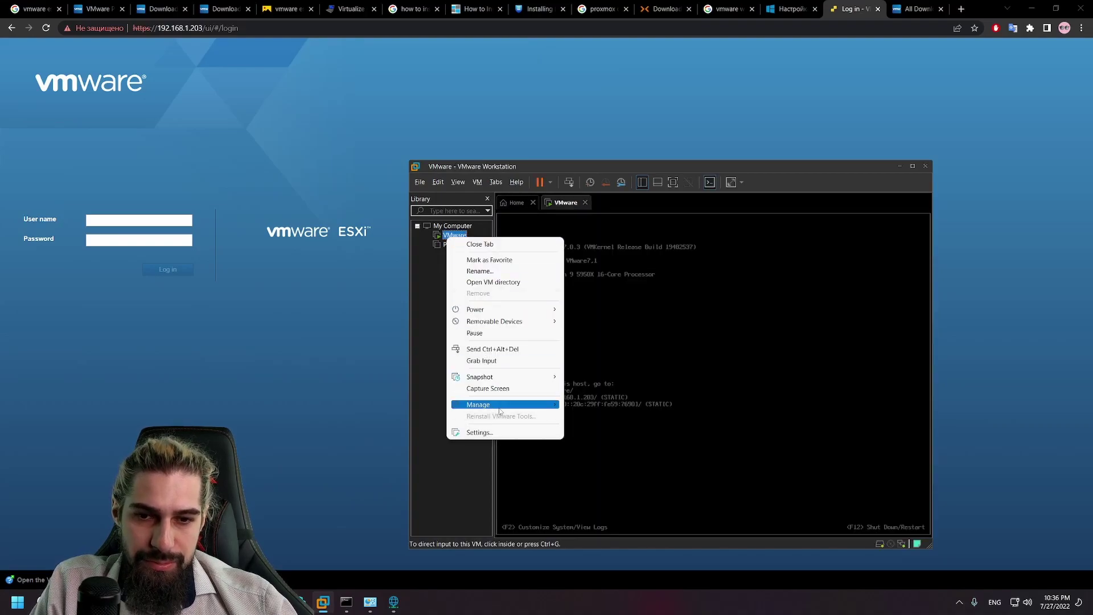
left_click(500, 433)
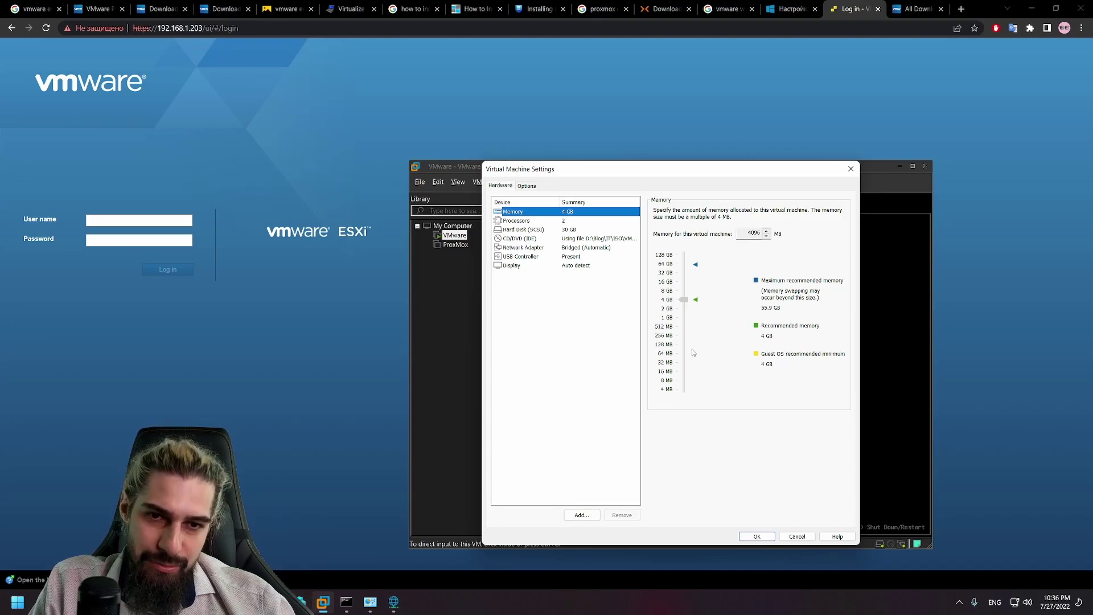
Step: Add a new 10 GB SCSI virtual hard disk to the VMware VM and apply
left_click(550, 231)
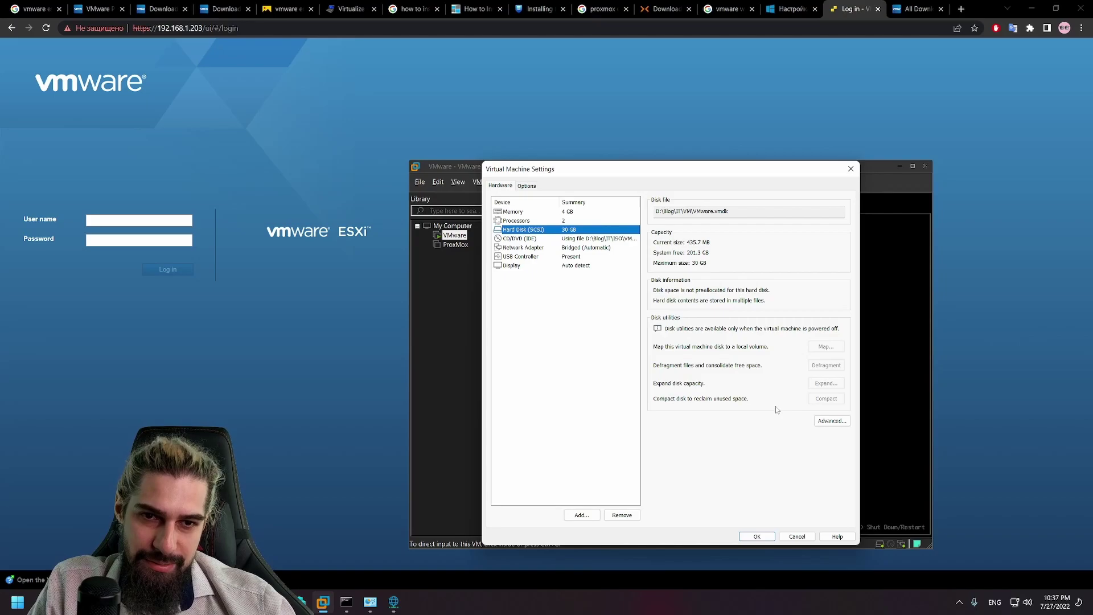
left_click(581, 515)
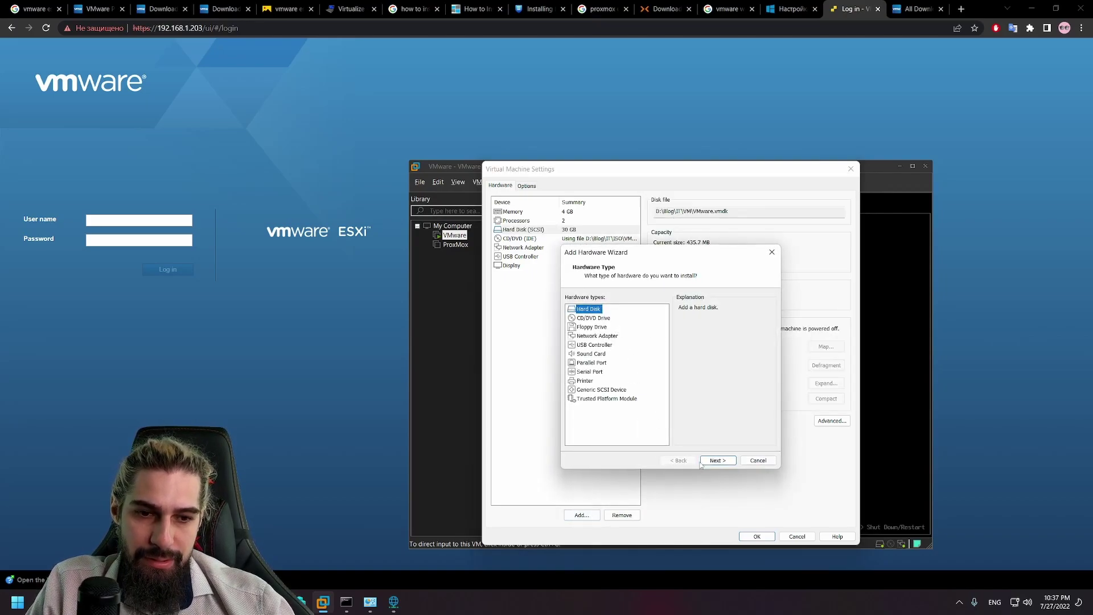
left_click(716, 461)
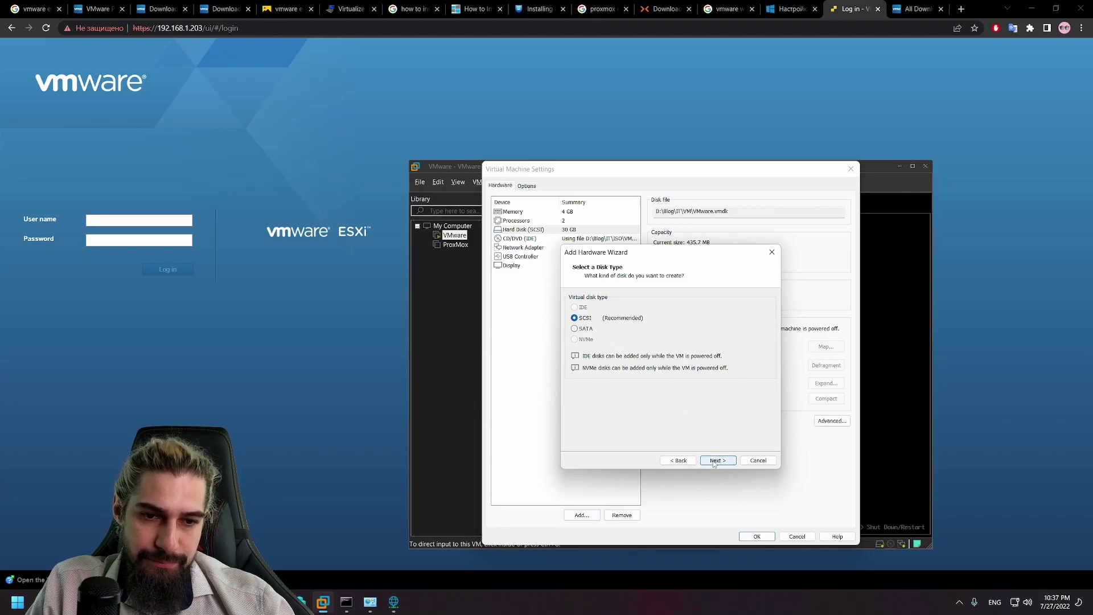
left_click(716, 461)
left_click(716, 461)
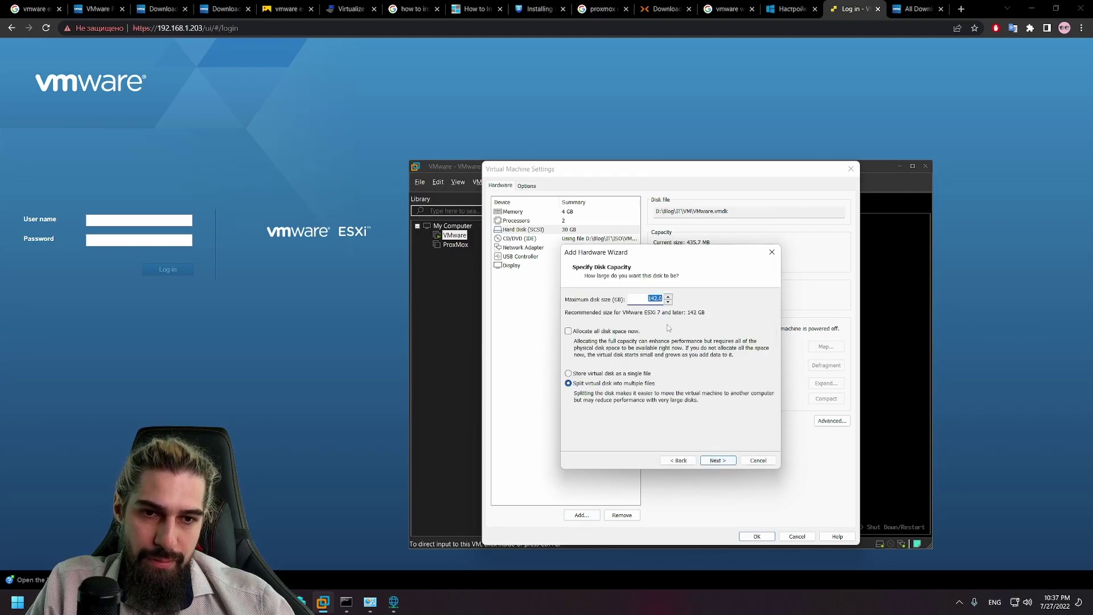
type("10")
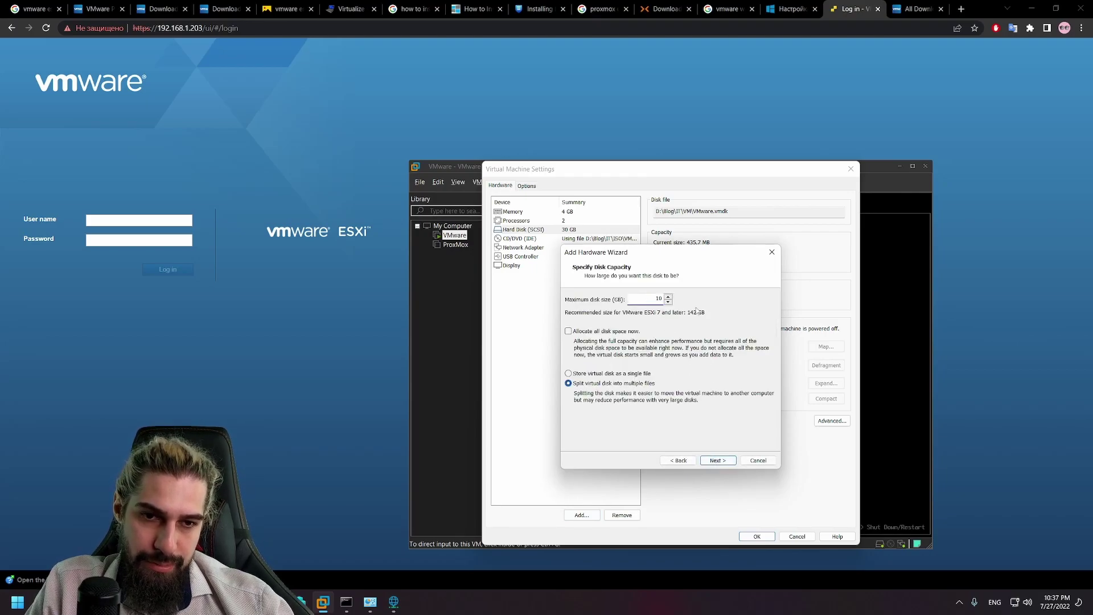
left_click(716, 460)
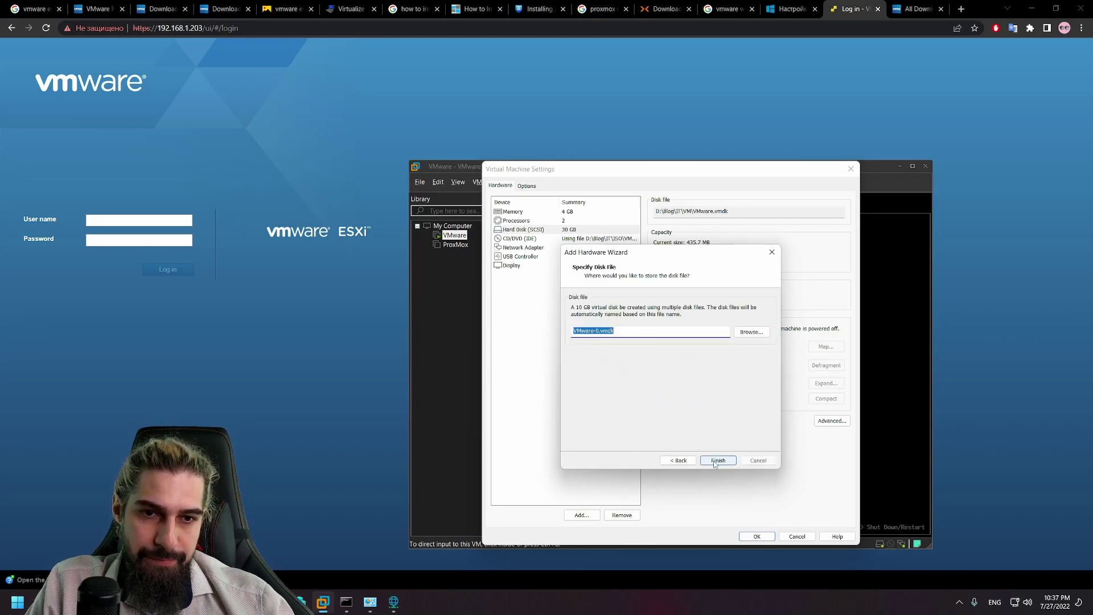
left_click(716, 460)
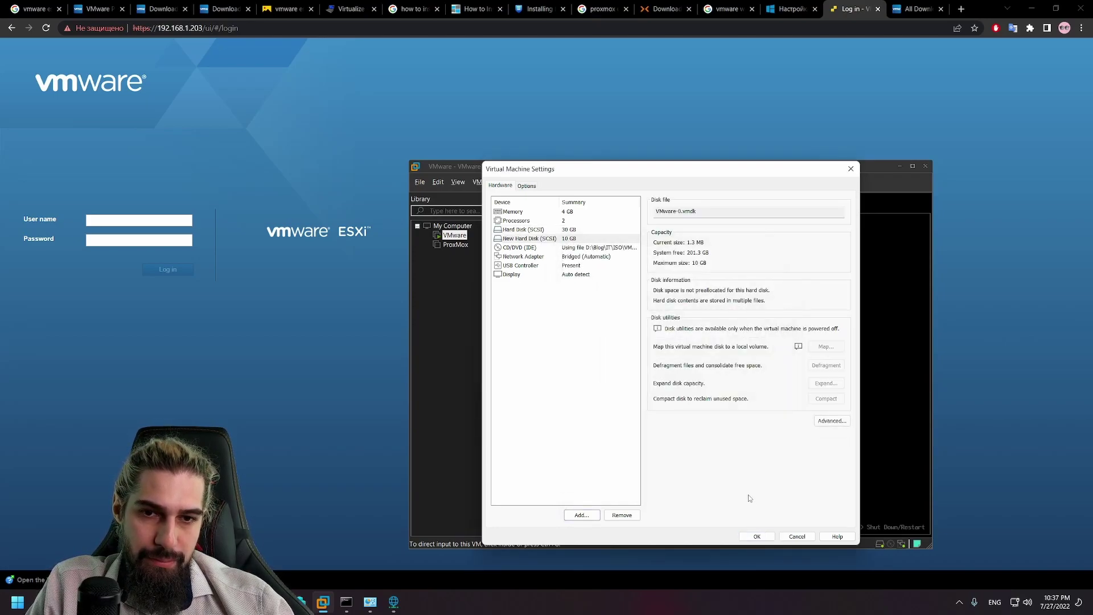
left_click(758, 536)
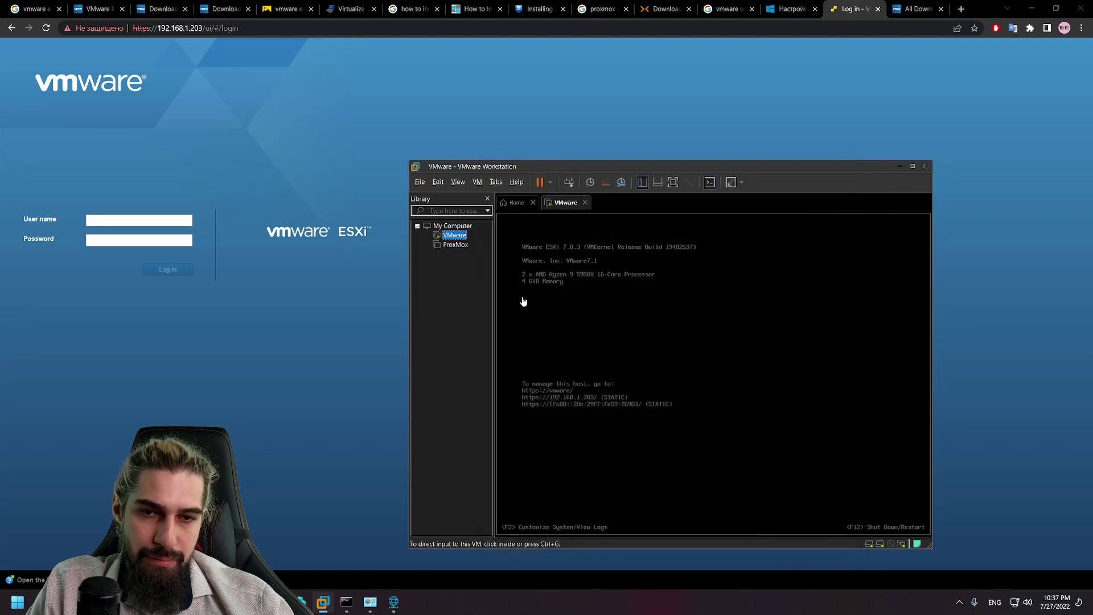
Step: Close the Virtual Network Editor window and switch Workstation to its Home tab
mouse_move(392, 605)
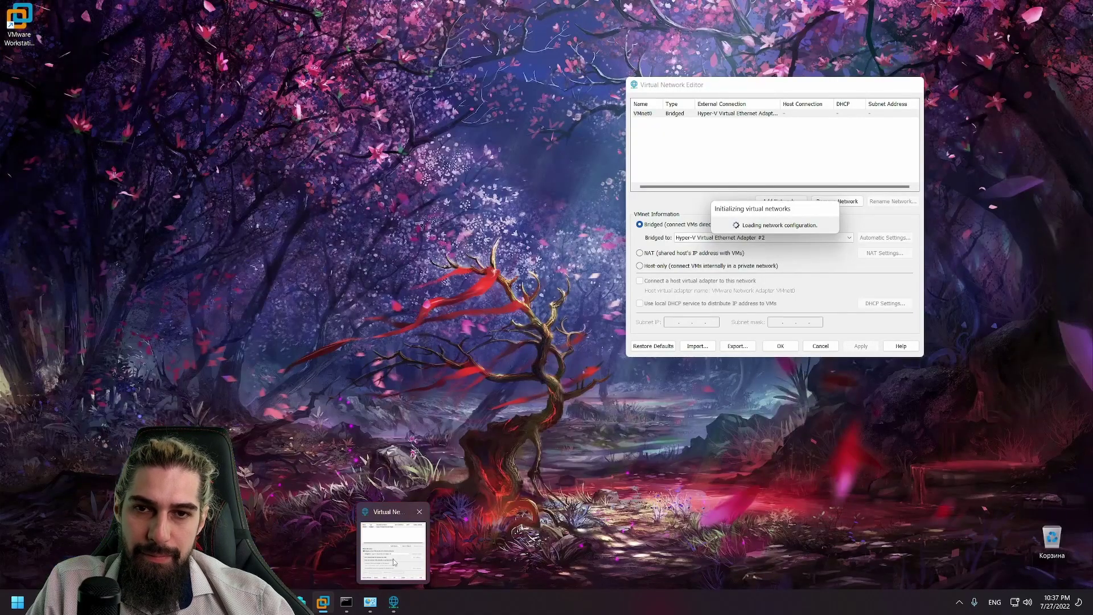
left_click(393, 555)
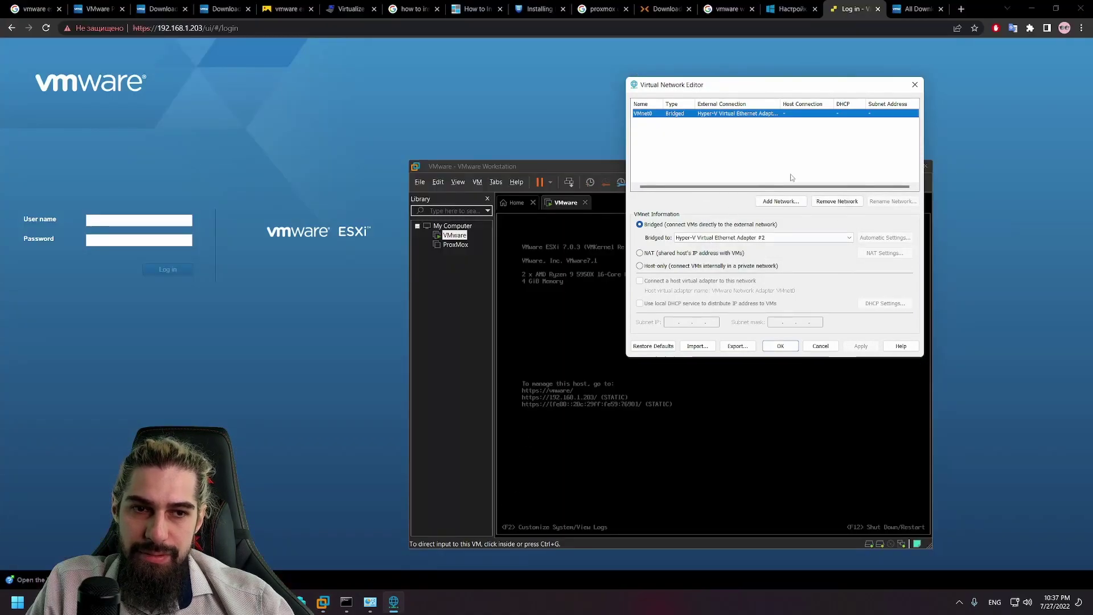
left_click(915, 85)
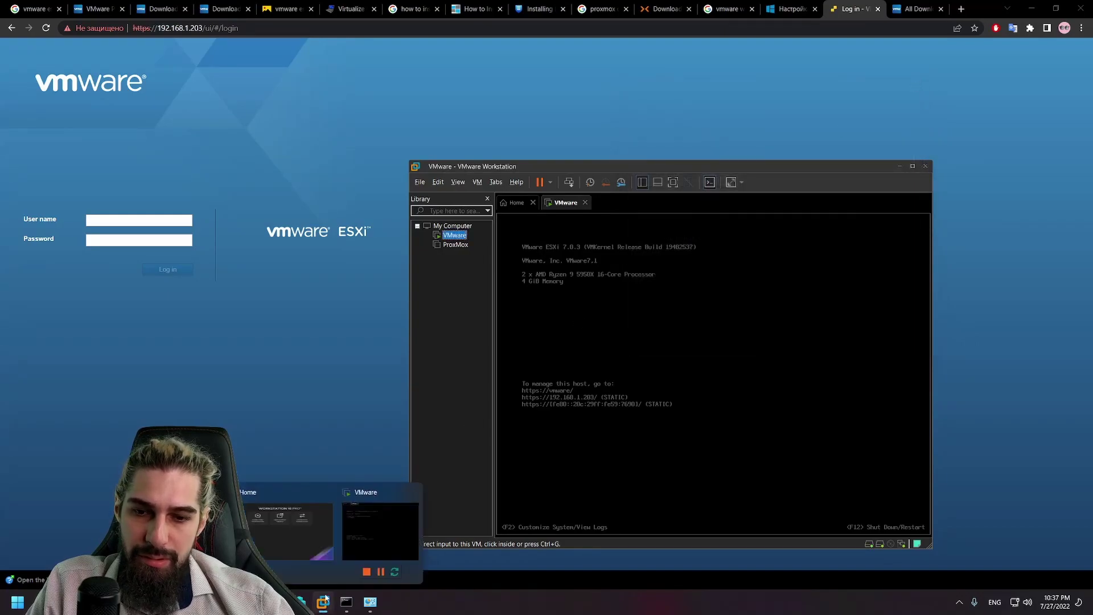
mouse_move(309, 602)
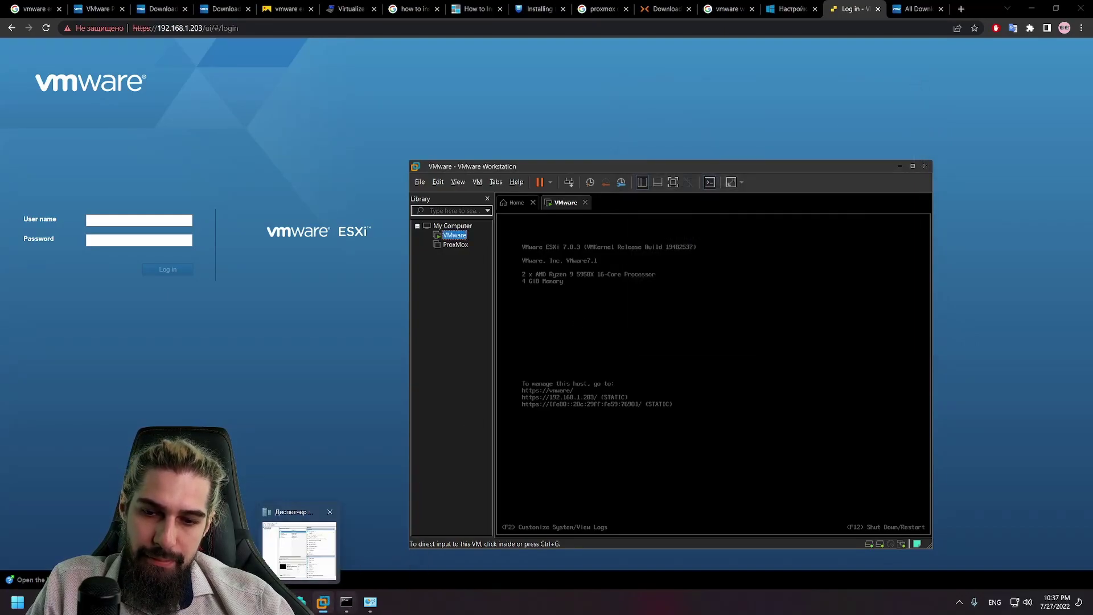
left_click(300, 552)
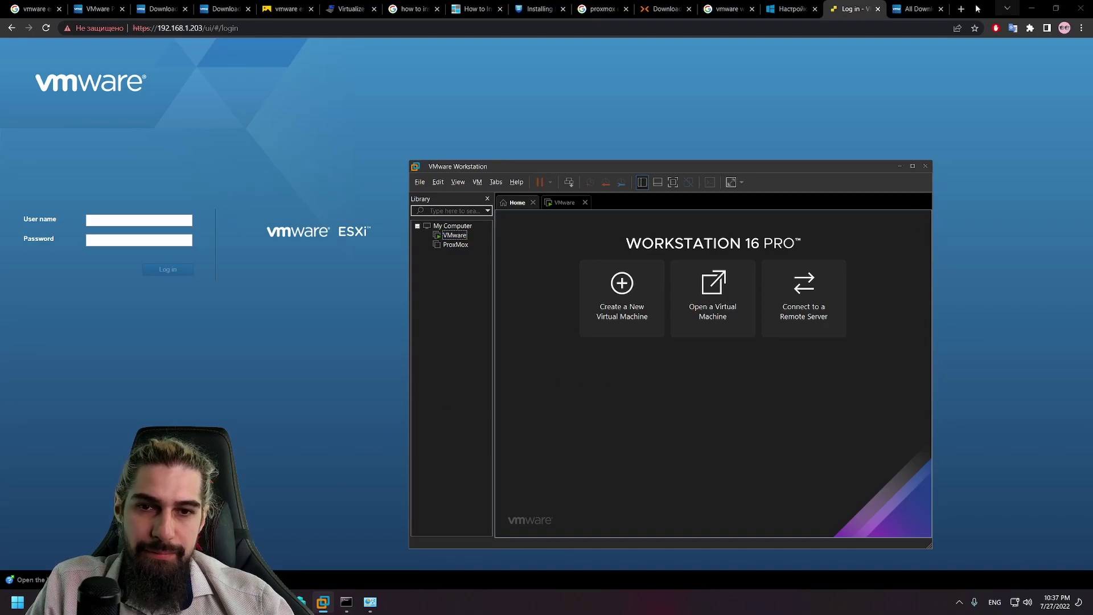
Step: Close the All Downloads tab and log in to the ESXi Host Client as root
left_click(176, 202)
left_click(160, 220)
type("r")
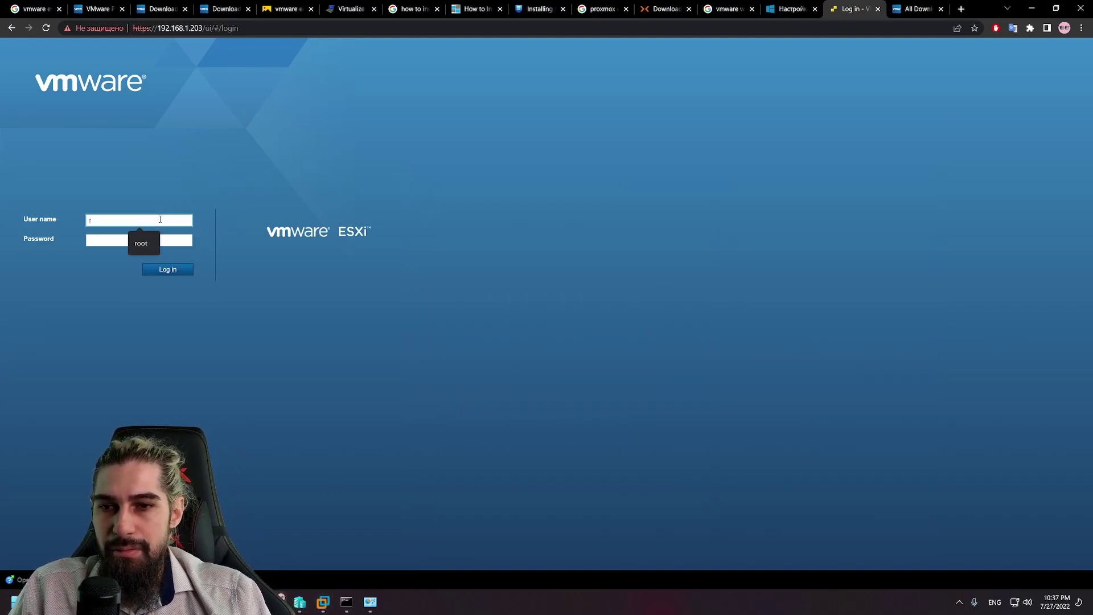
type("oot")
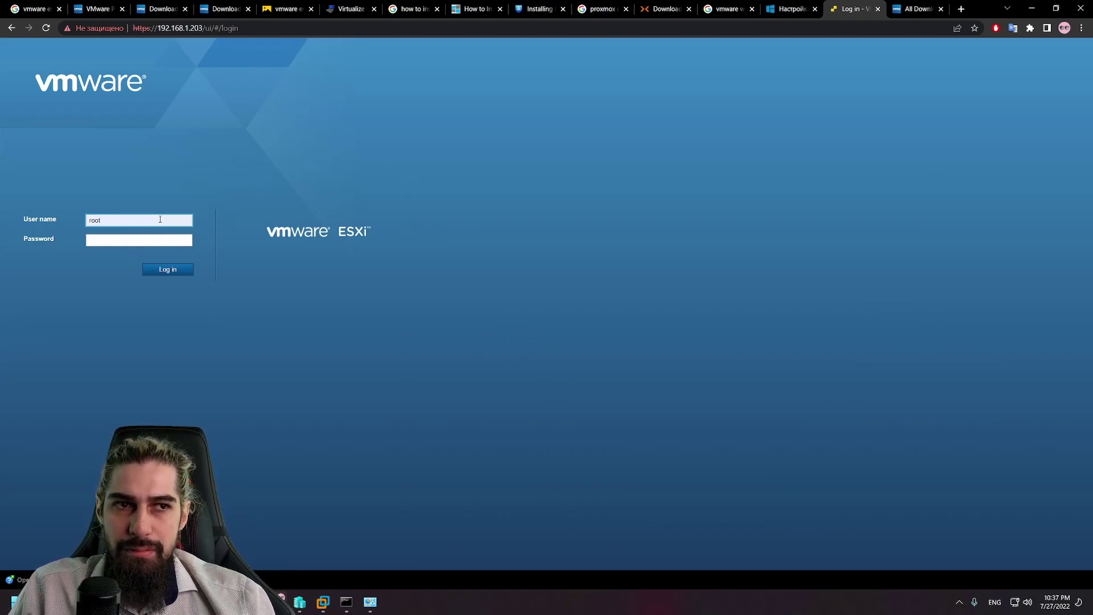
left_click(896, 5)
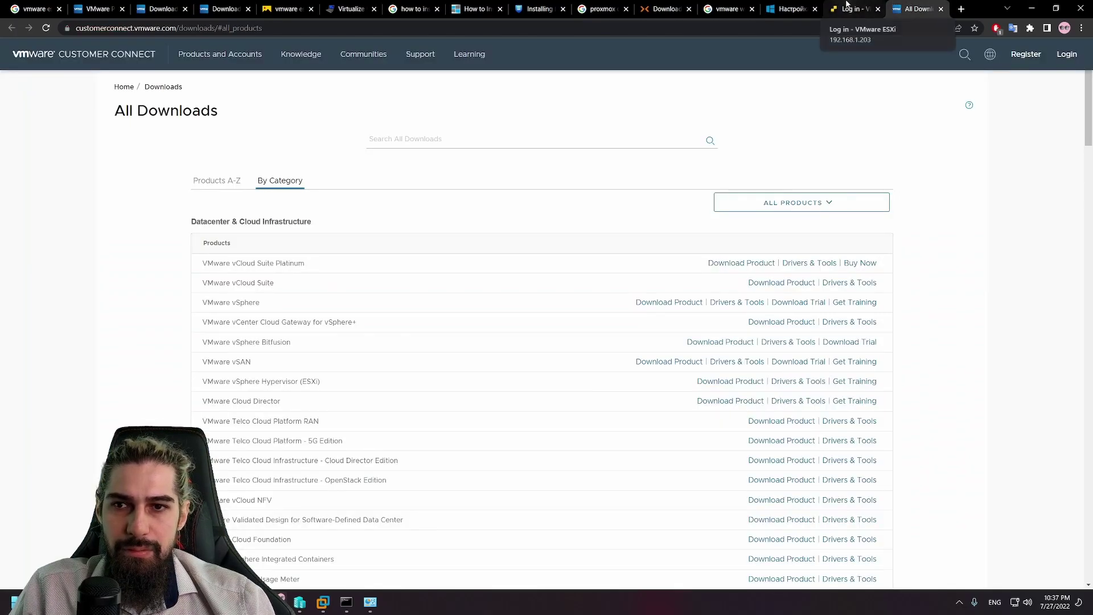
left_click(848, 5)
left_click(940, 8)
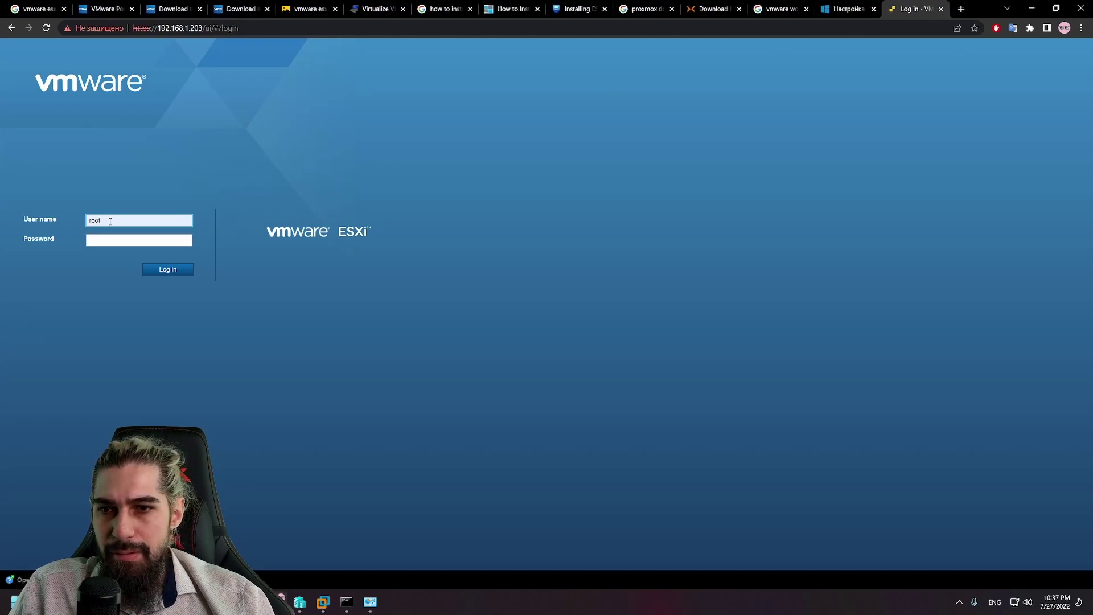
key("Tab")
type("*****")
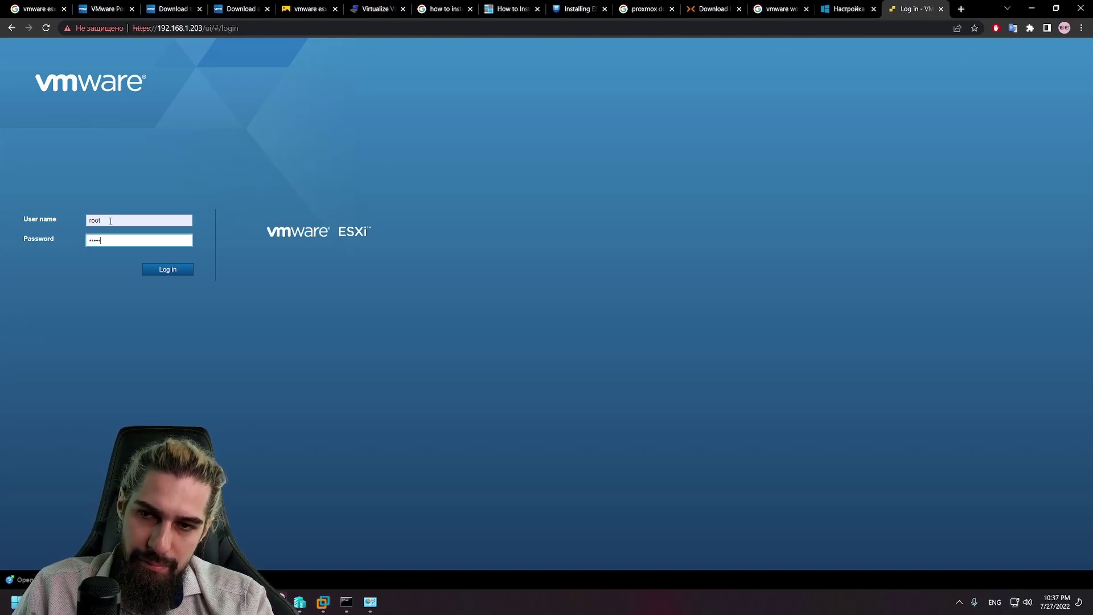
type("**")
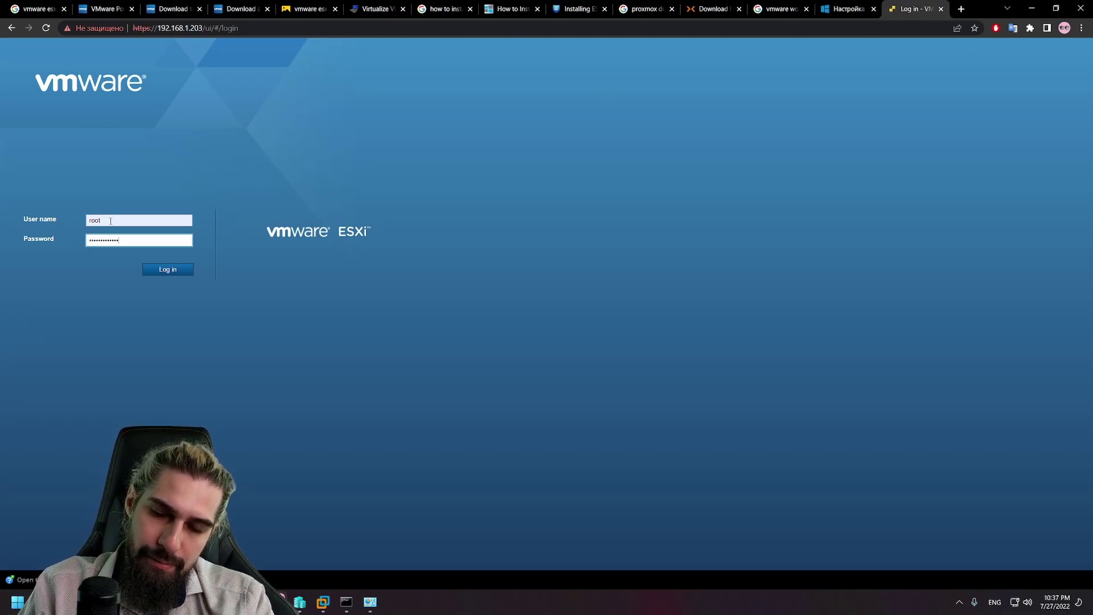
key("Return")
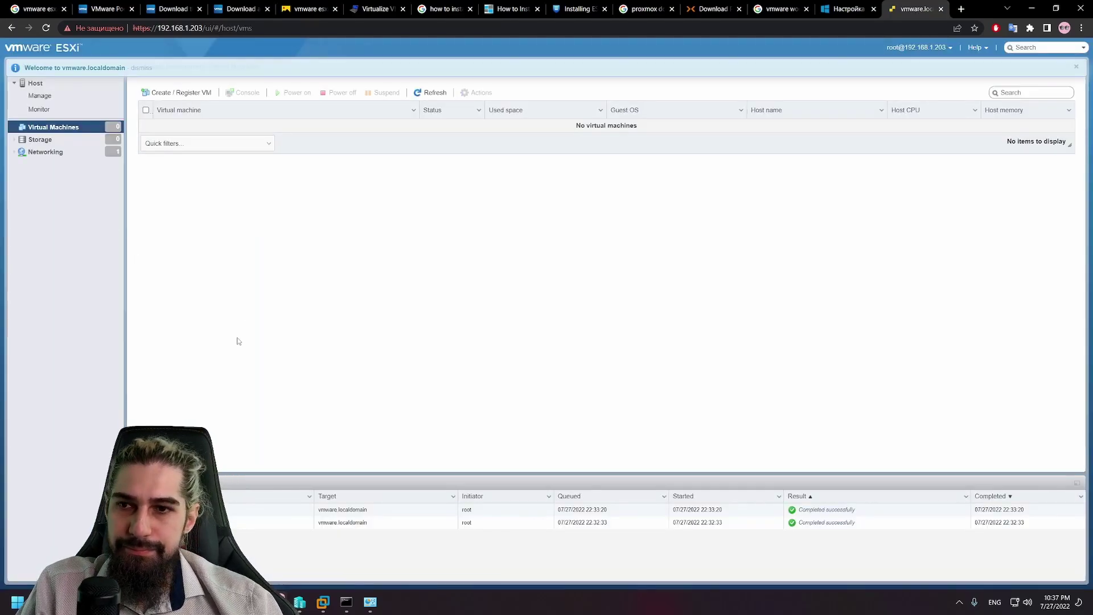
Step: Open the Datastore browser from Storage, inspect the exception details, and reload the page
left_click(40, 139)
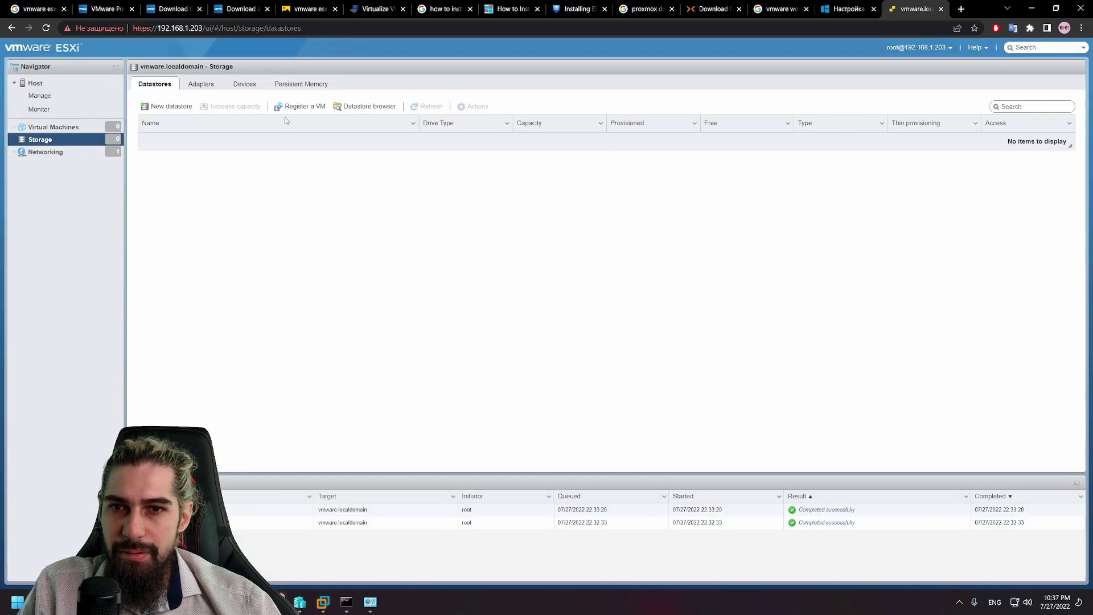
left_click(359, 107)
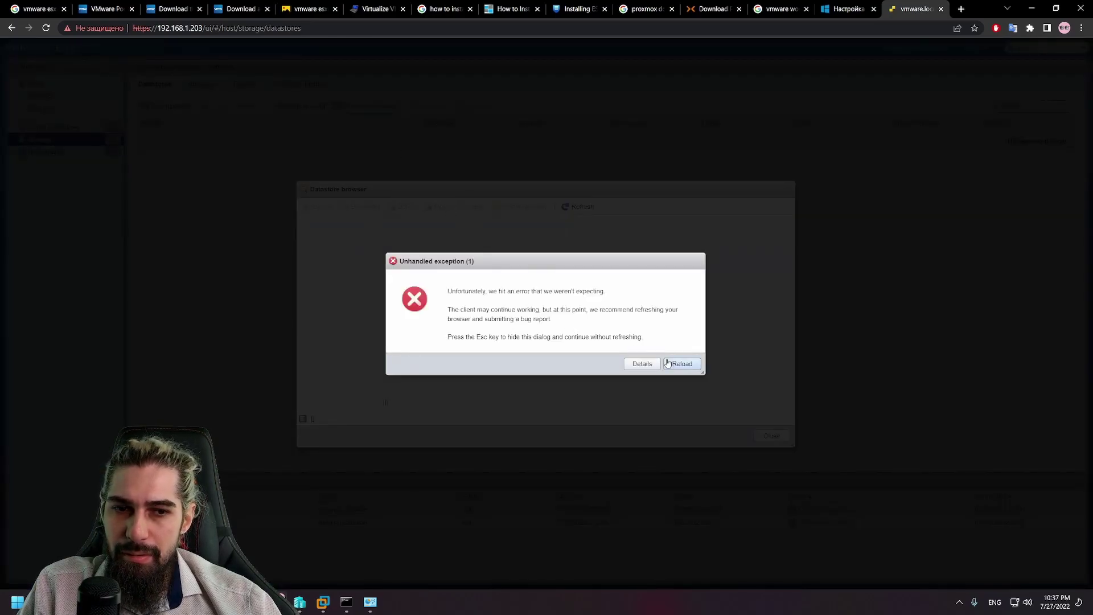
left_click(642, 364)
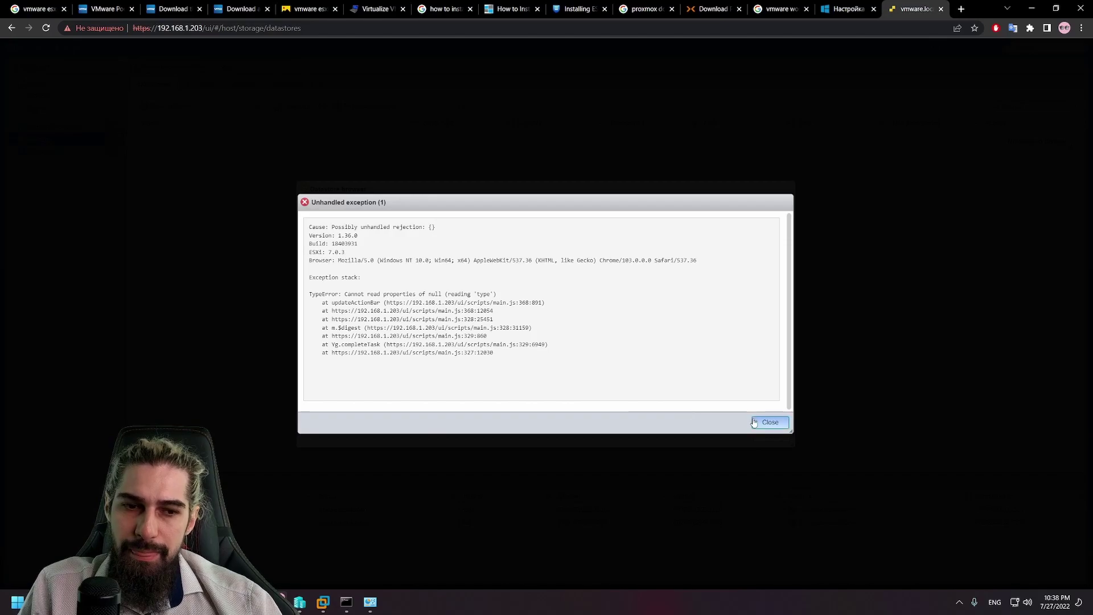
left_click(769, 422)
left_click(676, 367)
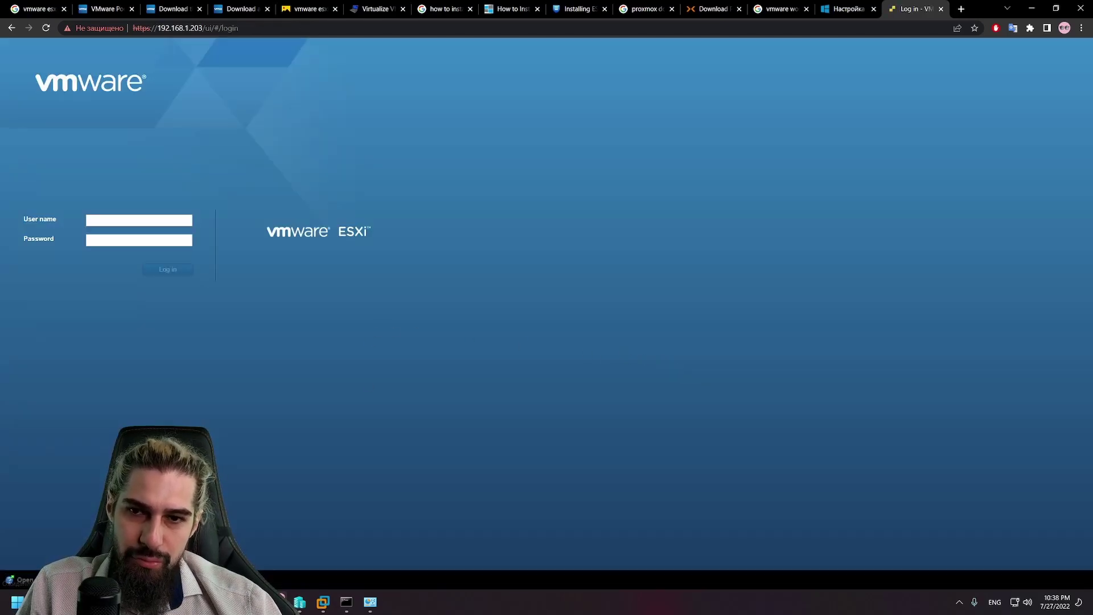
Step: Shut down the VMware guest via Power > Shut Down Guest and confirm
mouse_move(313, 597)
left_click(354, 543)
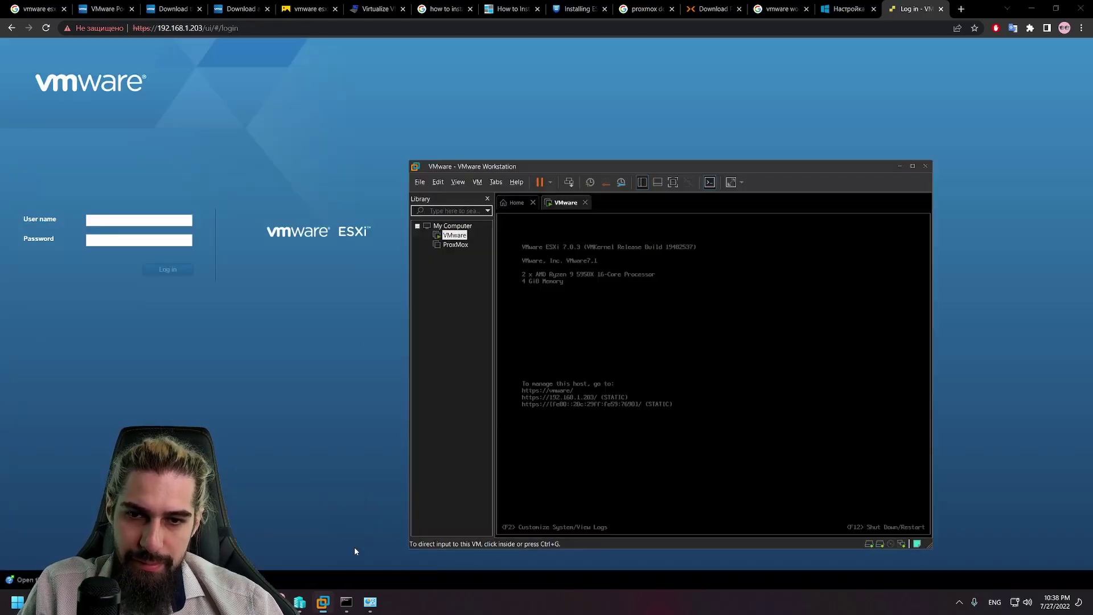
right_click(455, 235)
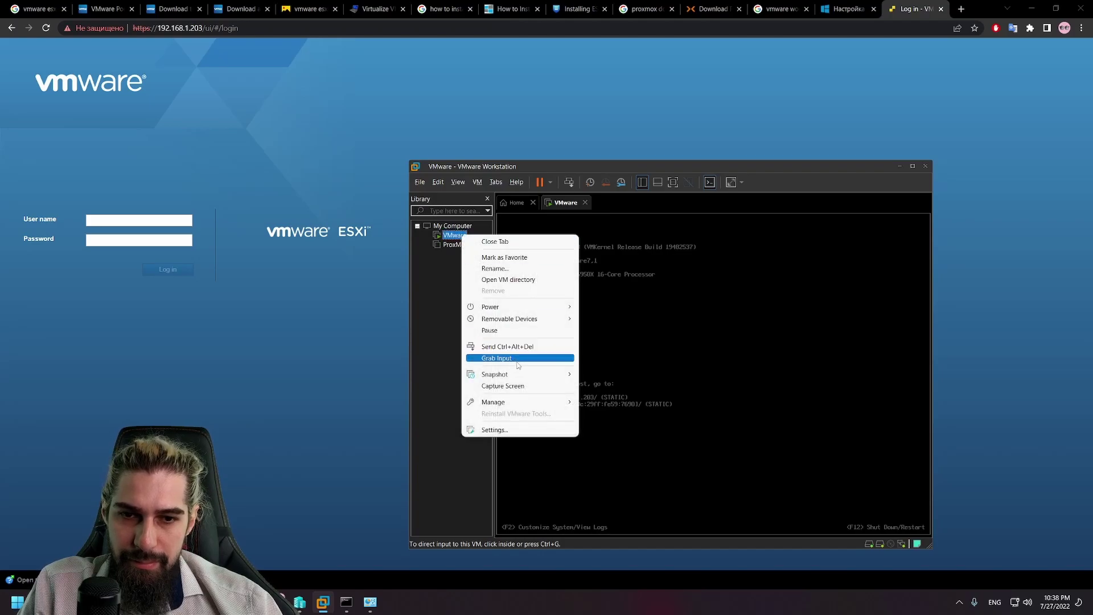
mouse_move(501, 307)
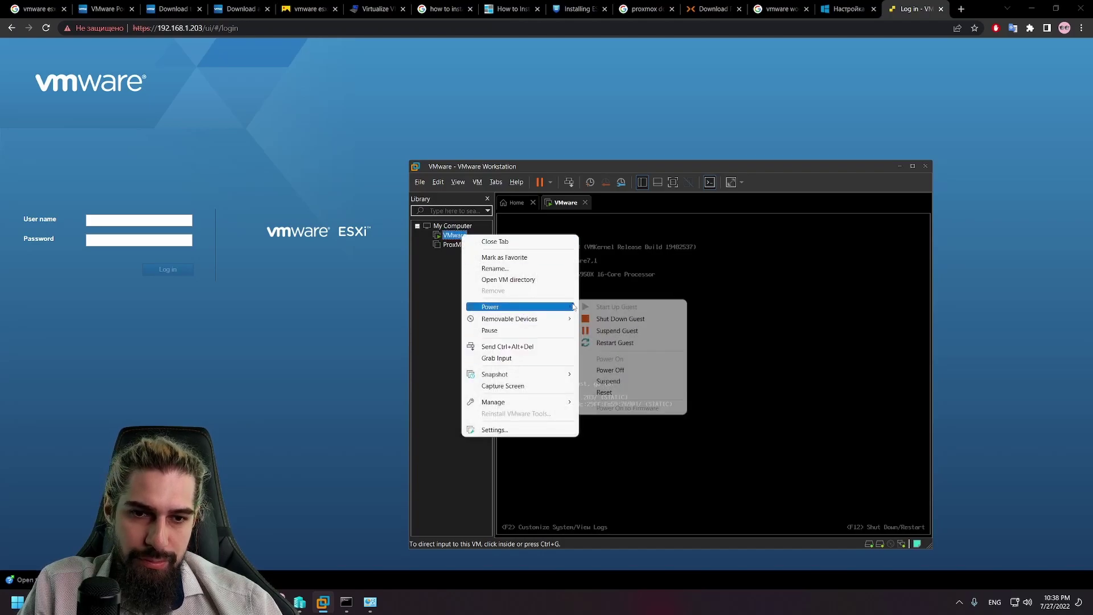
left_click(626, 330)
left_click(688, 380)
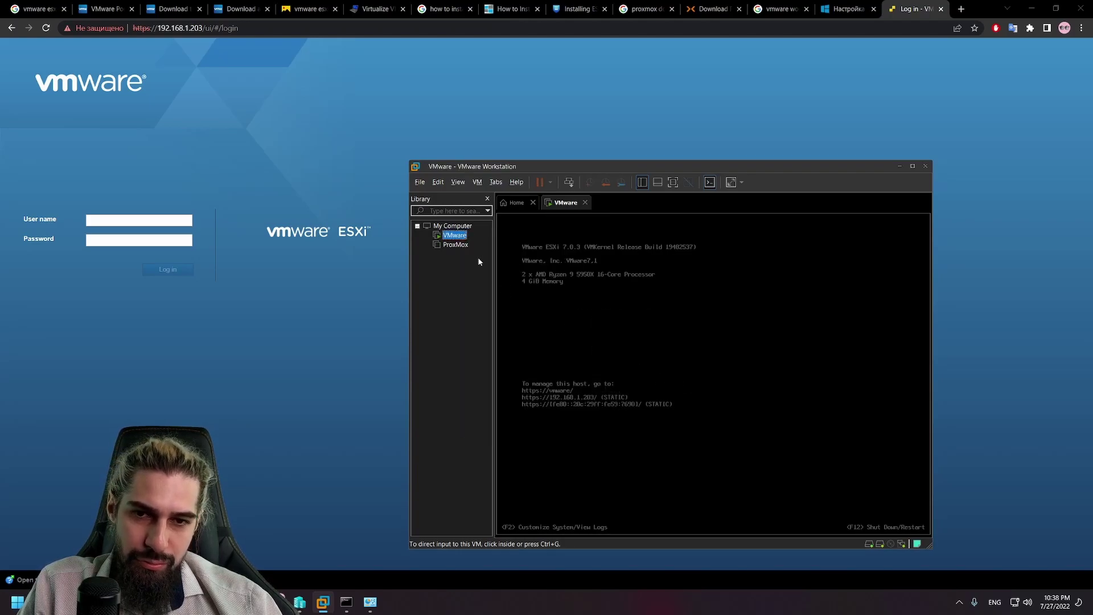
Step: Power the VMware guest back on with Power > Start Up Guest
right_click(457, 237)
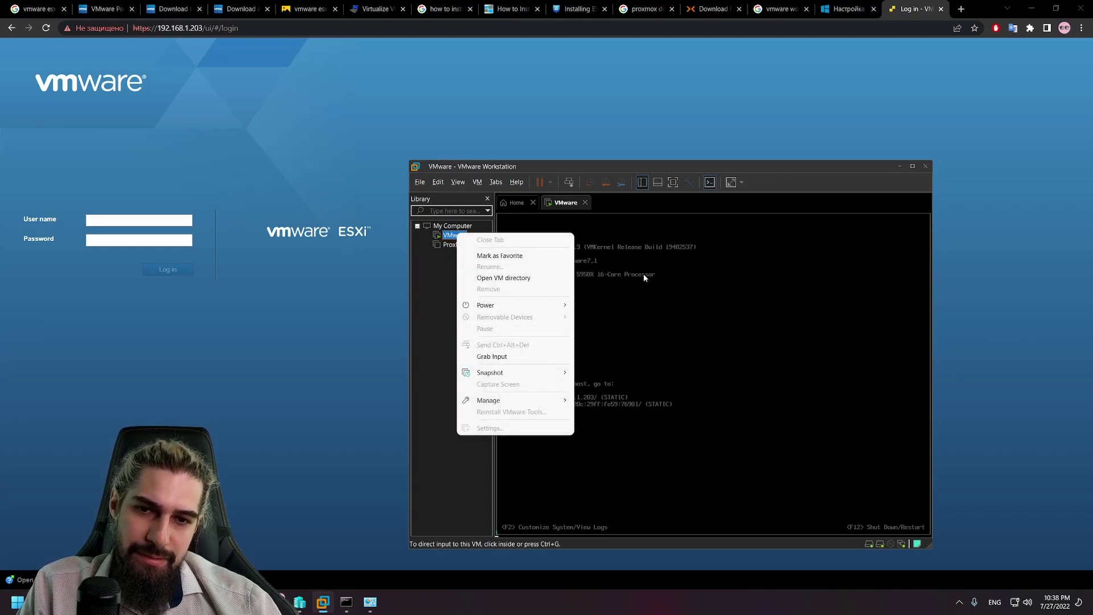
mouse_move(516, 373)
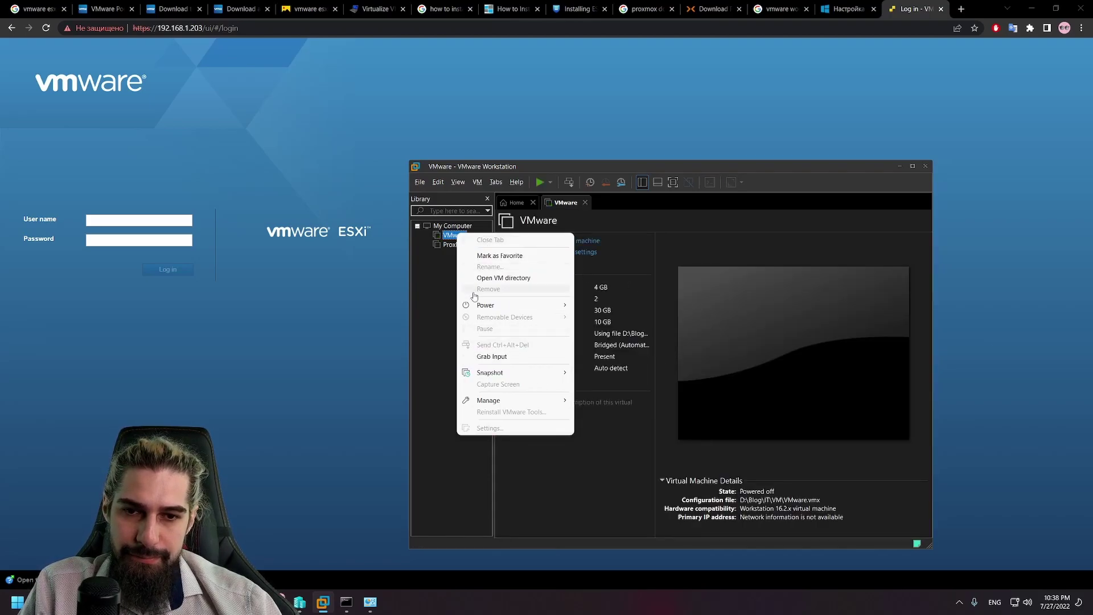
mouse_move(486, 304)
left_click(625, 306)
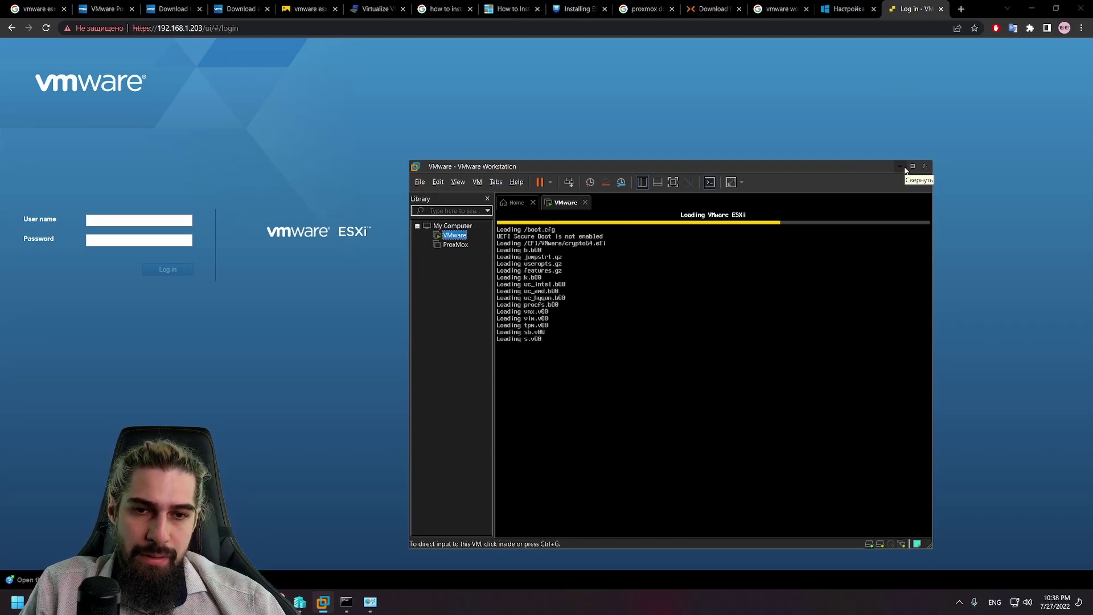
left_click_drag(677, 167, 576, 132)
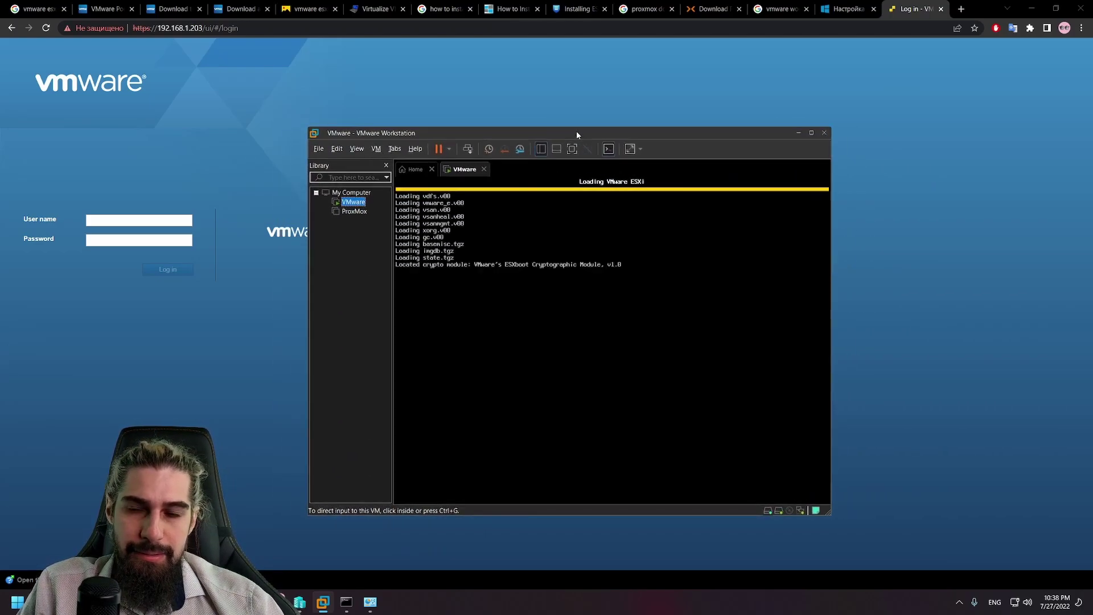
left_click(117, 221)
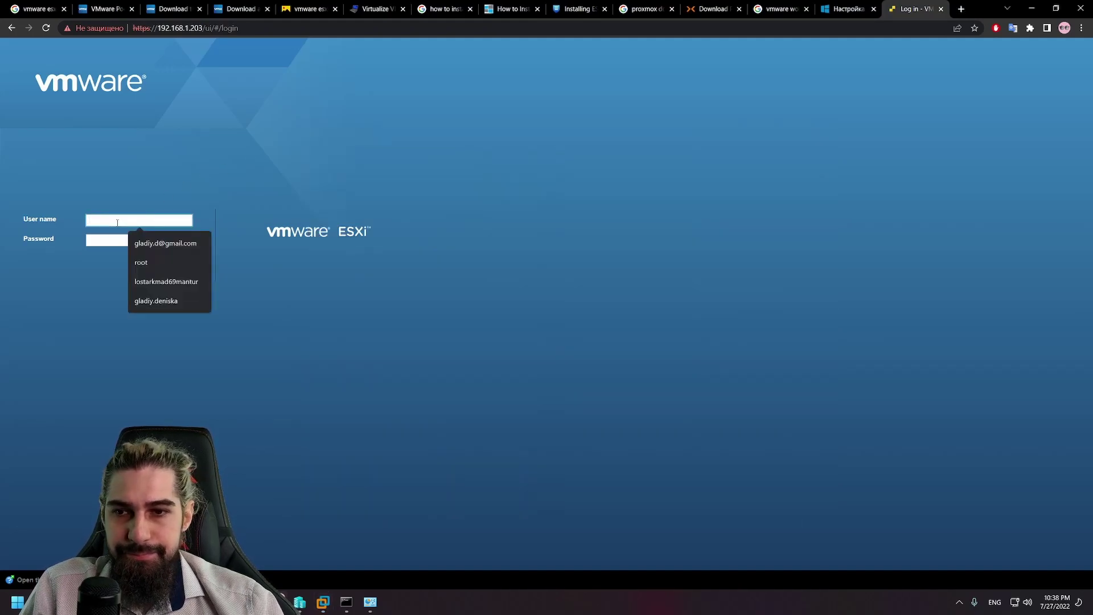
Step: Sign in with the saved user name and password, logging in once the ESXi VM has booted
key("Down")
key("Down")
key("Return")
key("Tab")
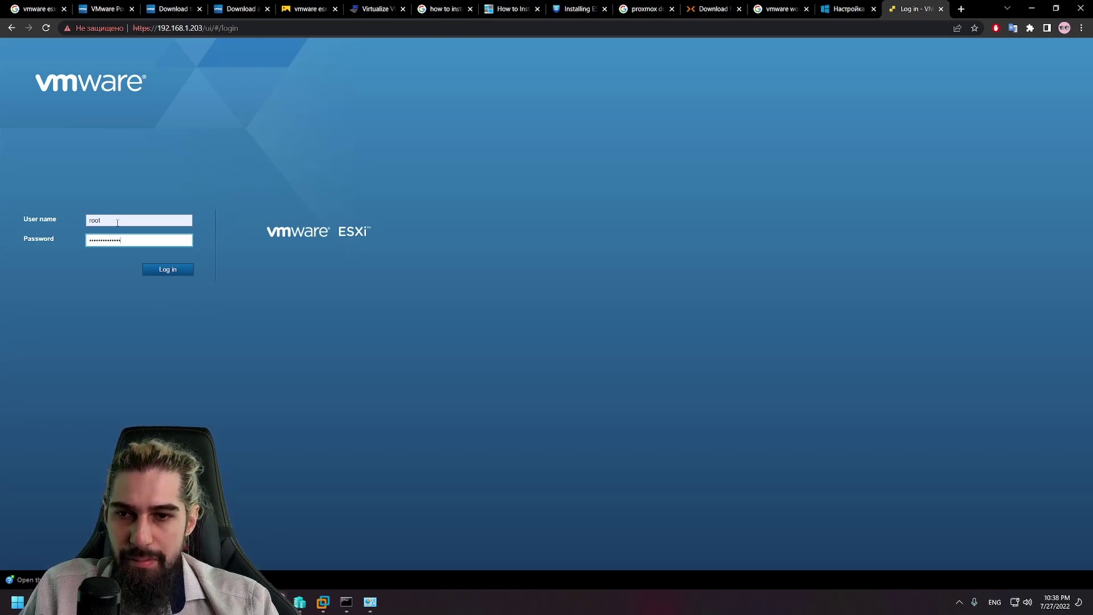
key("Return")
mouse_move(323, 602)
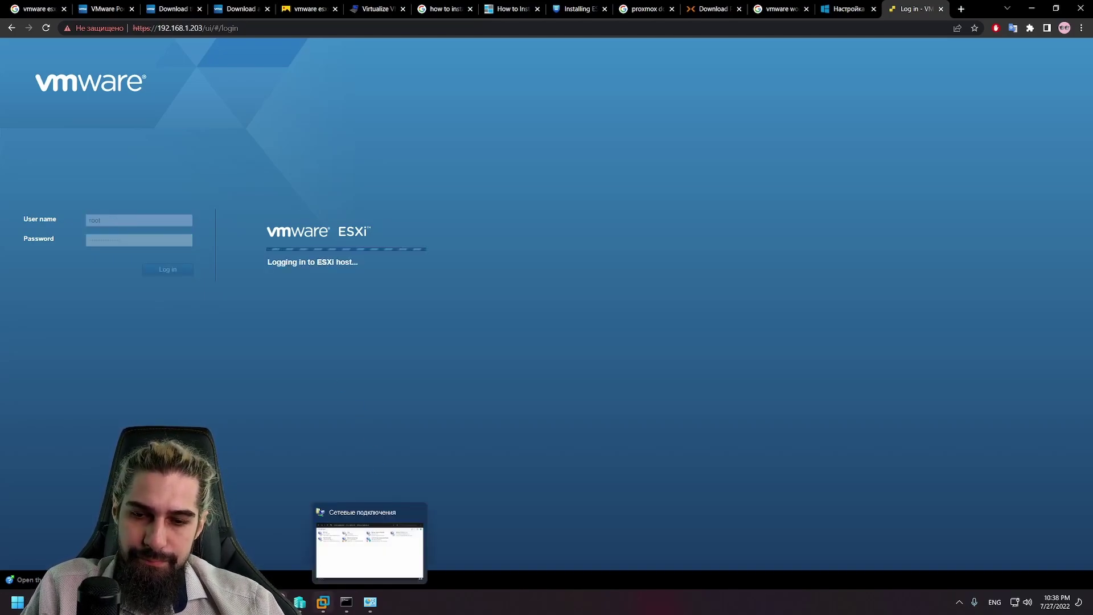
left_click(384, 532)
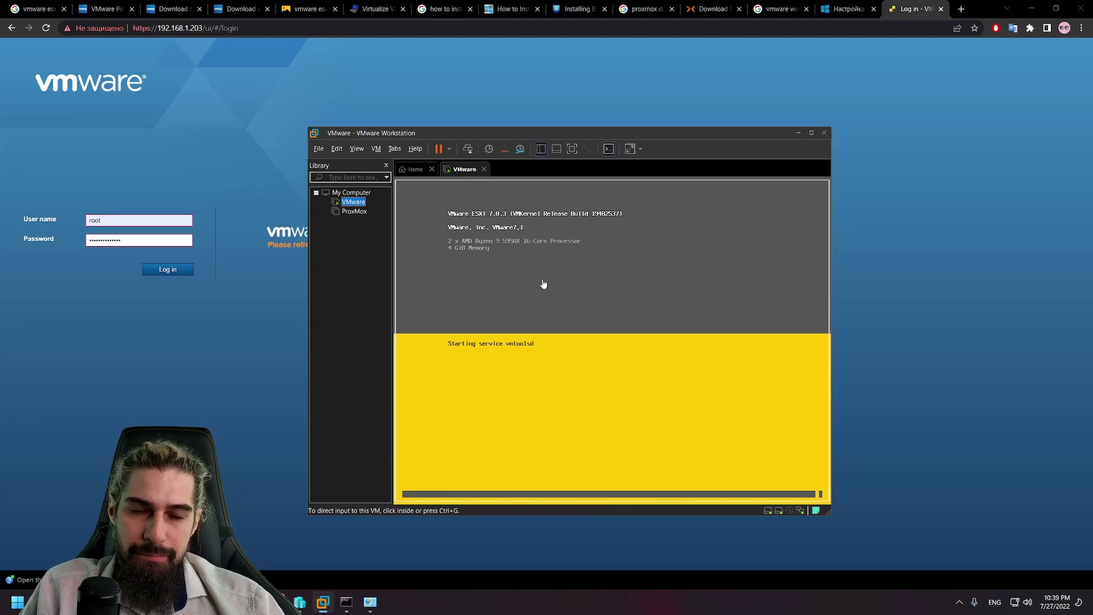
mouse_move(506, 135)
left_mouse_down()
mouse_move(723, 141)
mouse_move(526, 136)
left_mouse_up()
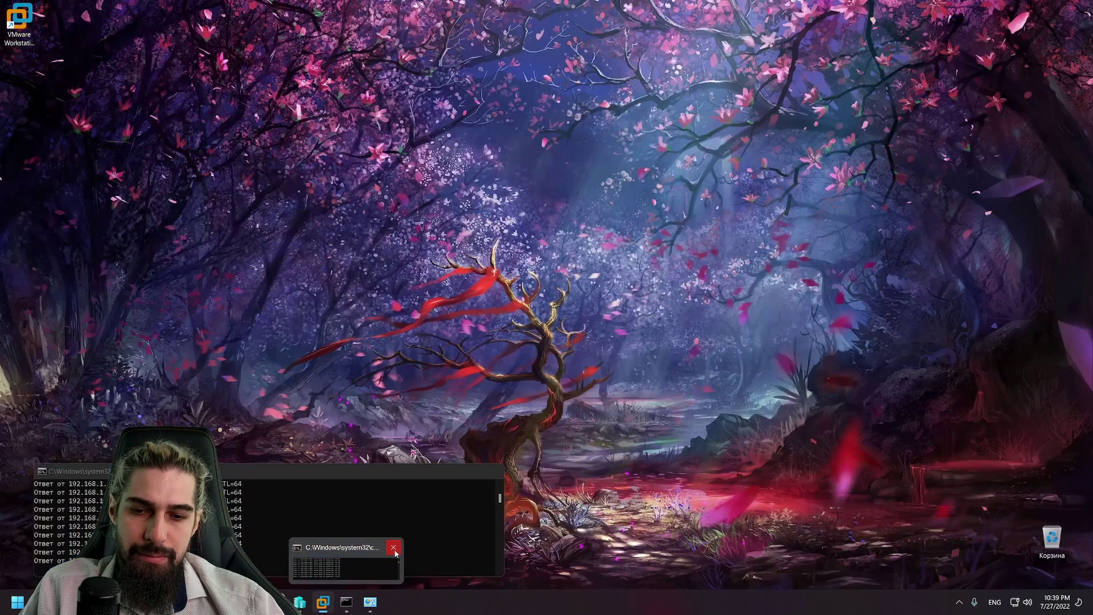
left_click(397, 545)
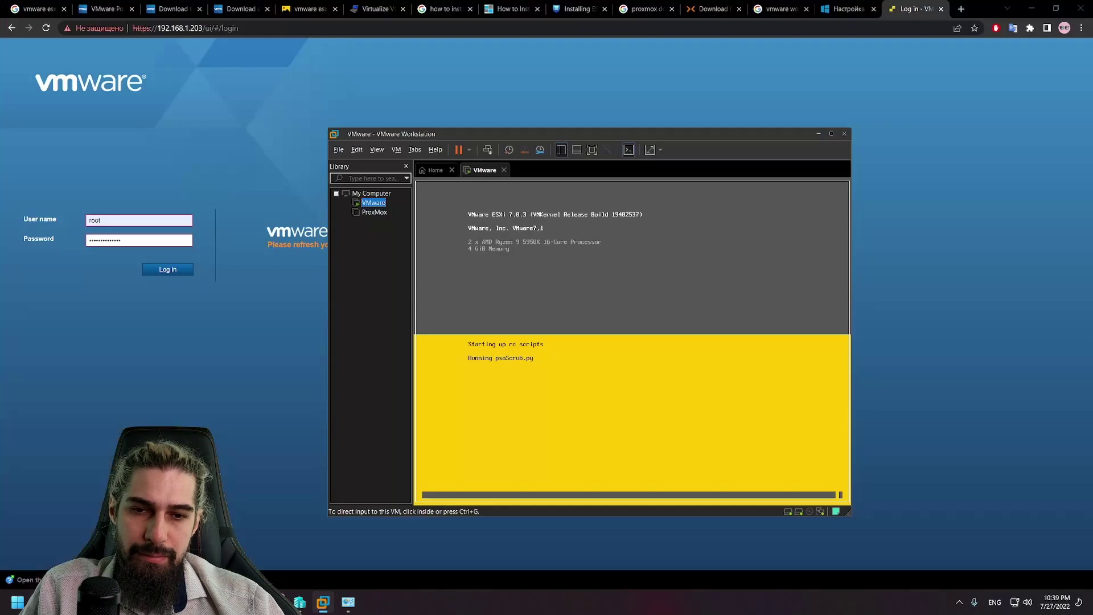
left_click(170, 271)
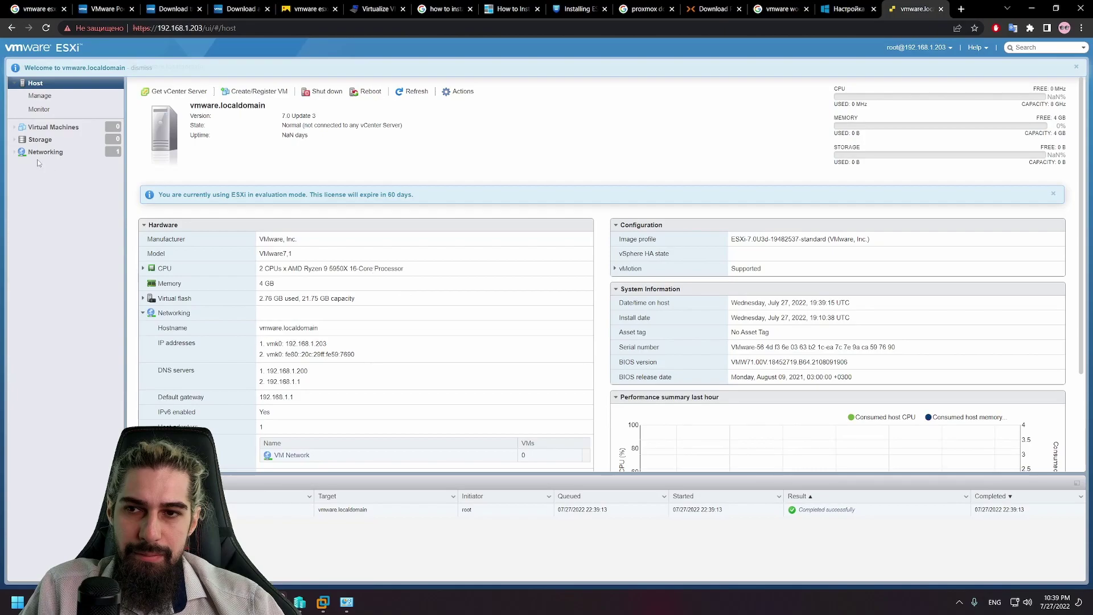
Step: Start a new VMFS datastore from the Storage page and name it ssd
left_click(60, 140)
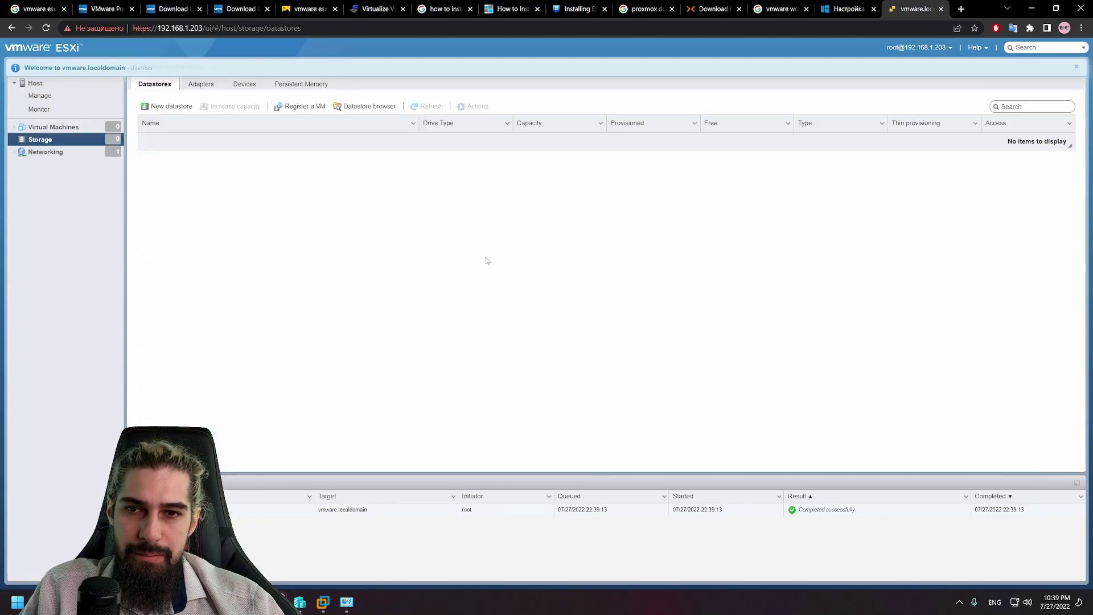
left_click(171, 106)
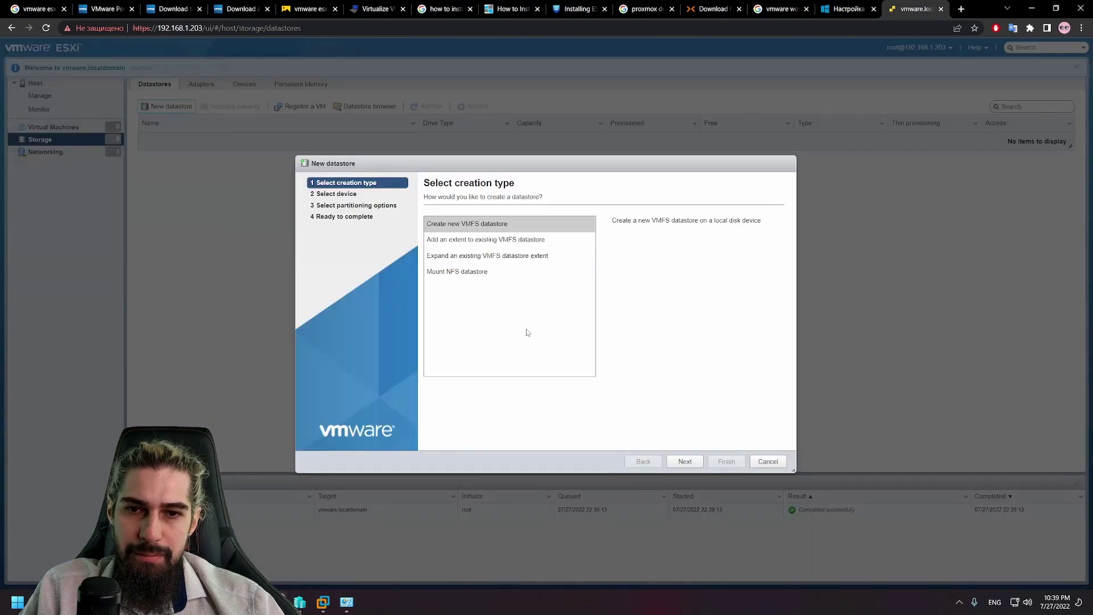
left_click(686, 462)
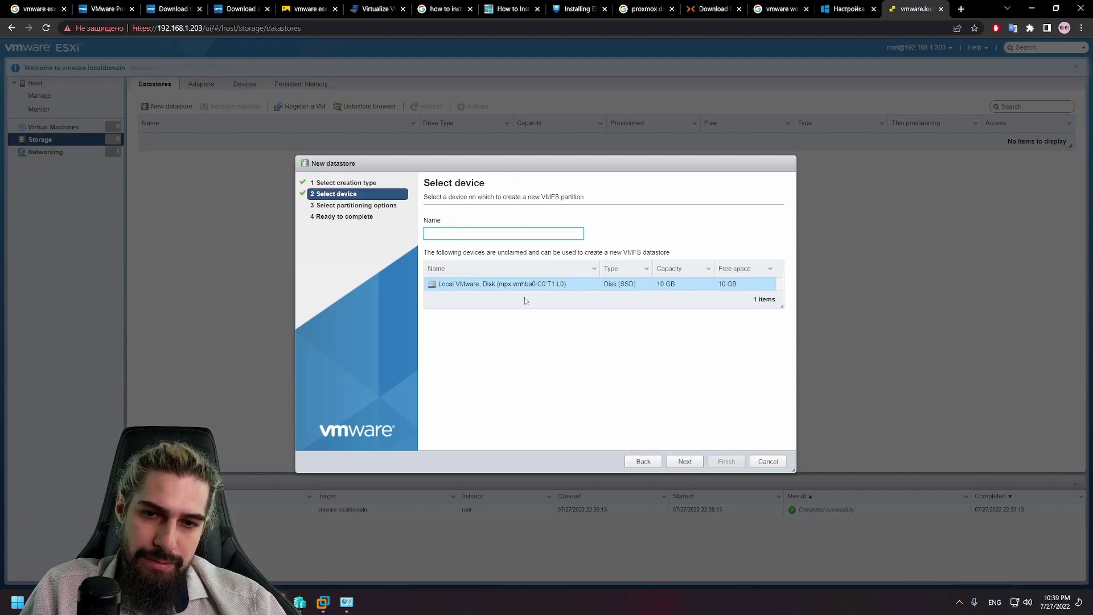
type("d")
key("BackSpace")
type("hdd")
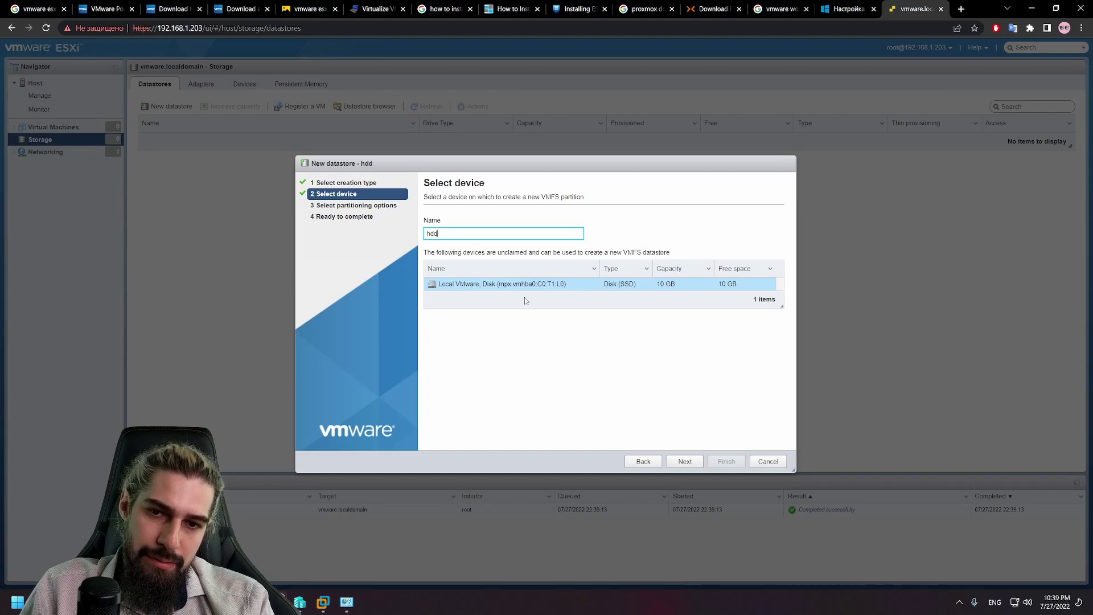
key("ctrl+a")
type("ssd")
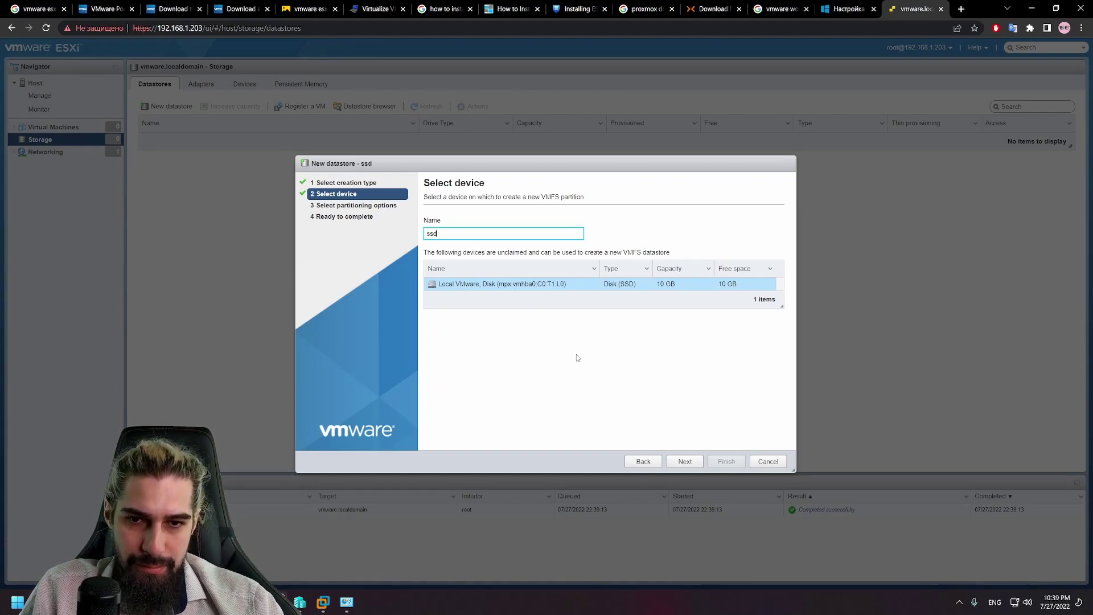
Step: Use the full local disk with VMFS 6, finish, and confirm erasing the disk
left_click(683, 465)
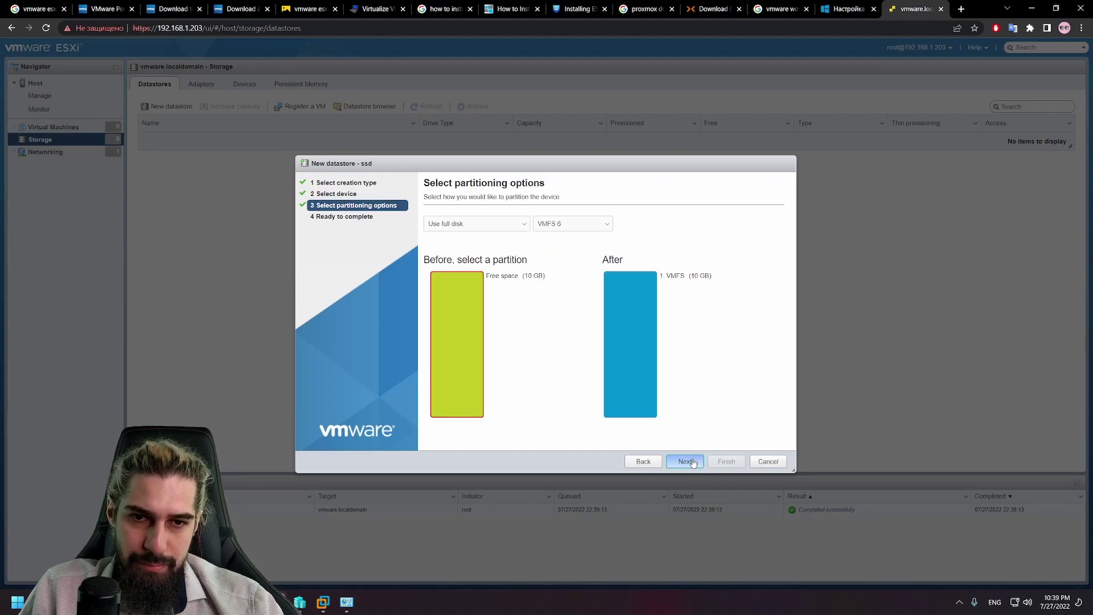
left_click(560, 227)
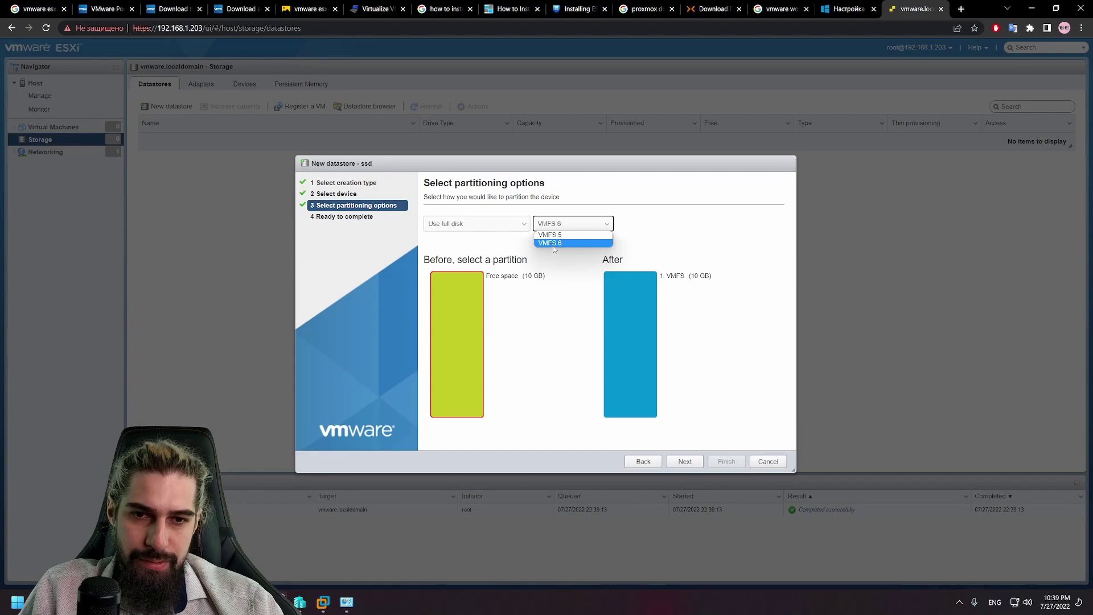
left_click(547, 242)
left_click(685, 462)
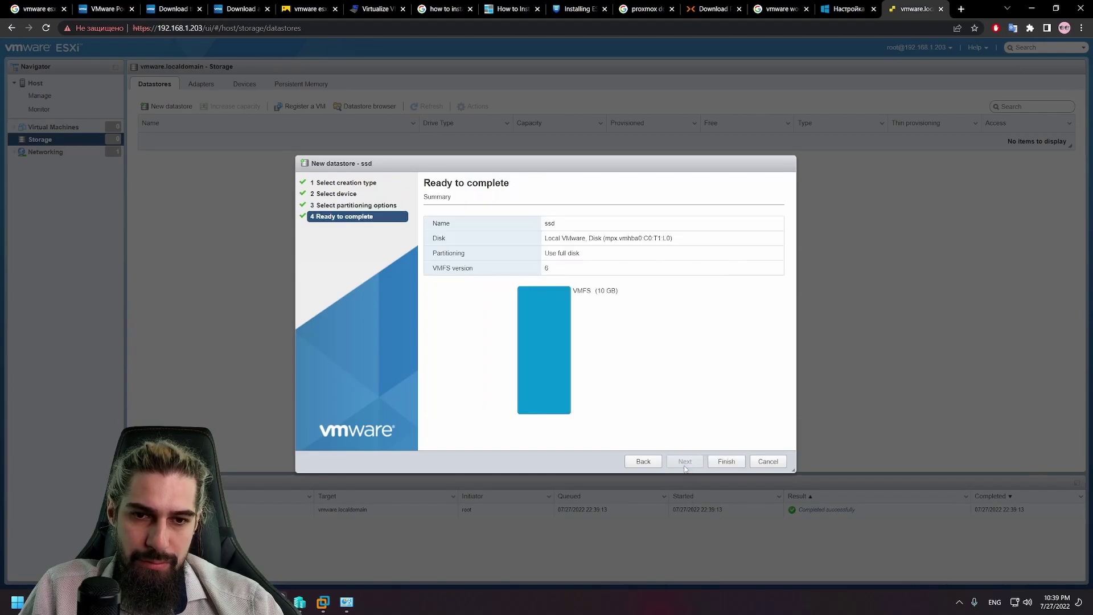
left_click(738, 463)
left_click(632, 357)
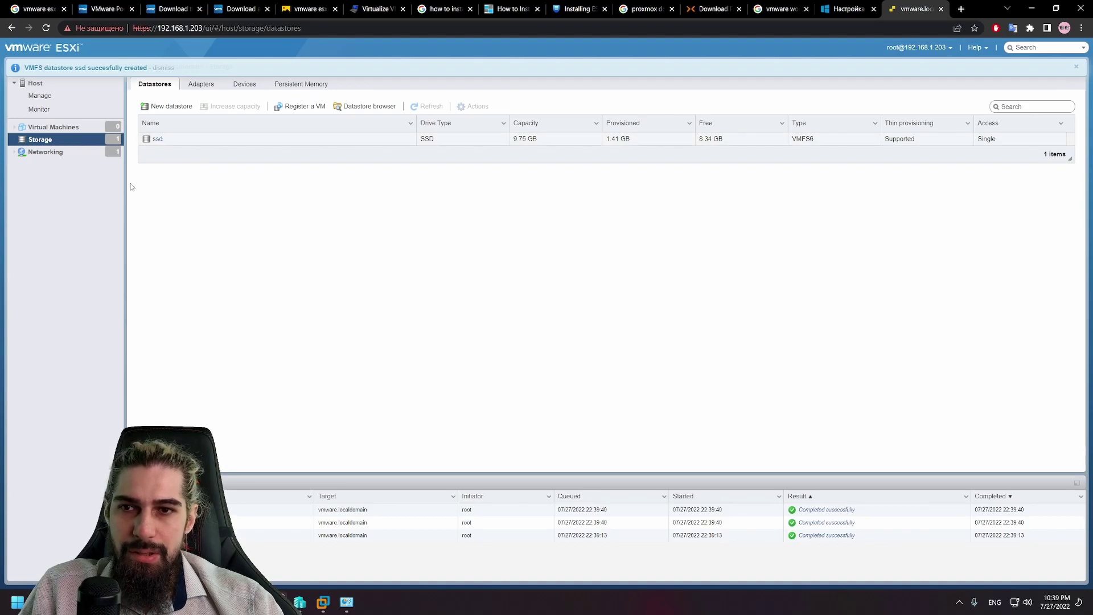
Step: Begin an NFS datastore mount, cancel it, and show the Virtual Machines list
left_click(170, 107)
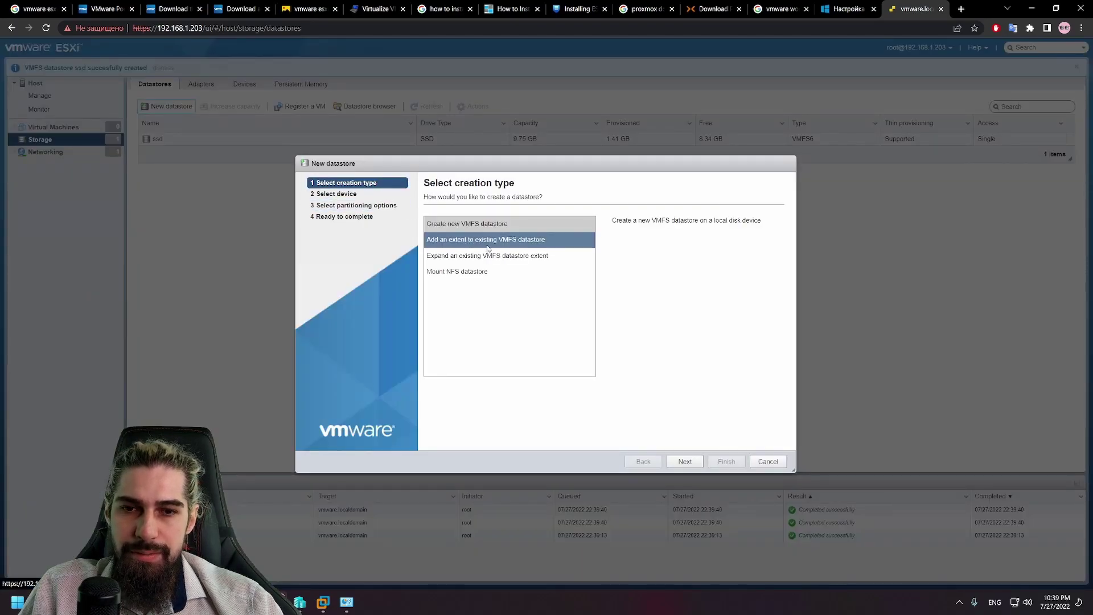
left_click(530, 278)
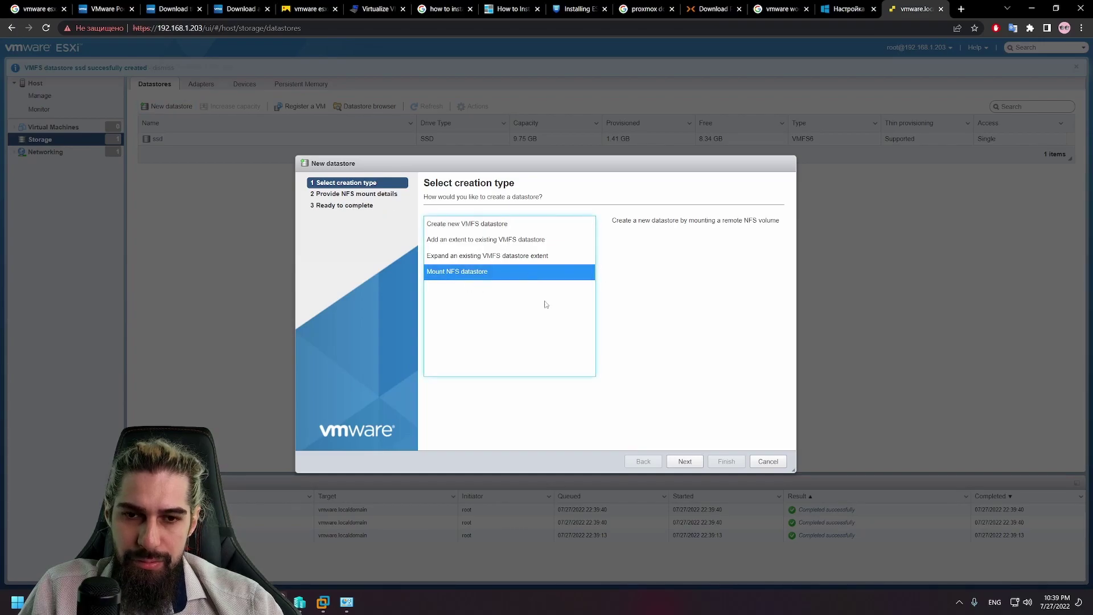
left_click(693, 464)
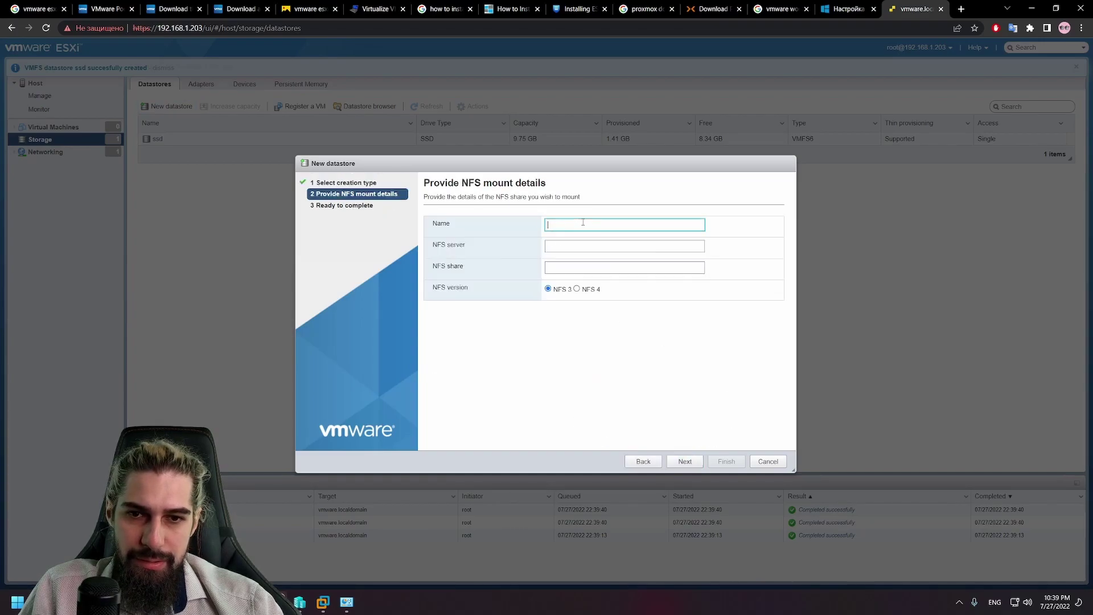
left_click(643, 461)
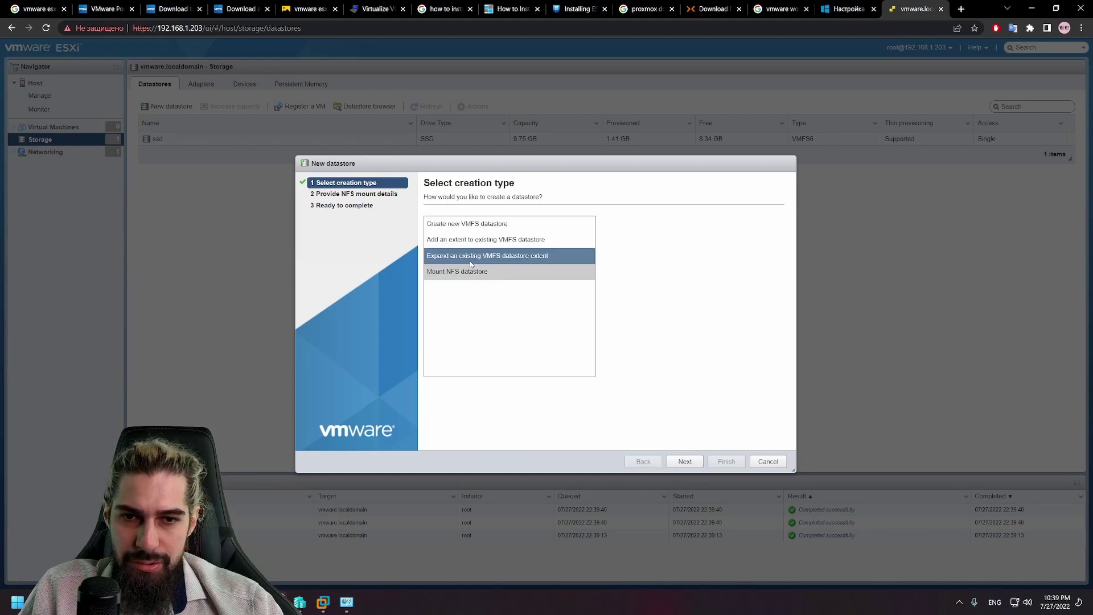
left_click(774, 462)
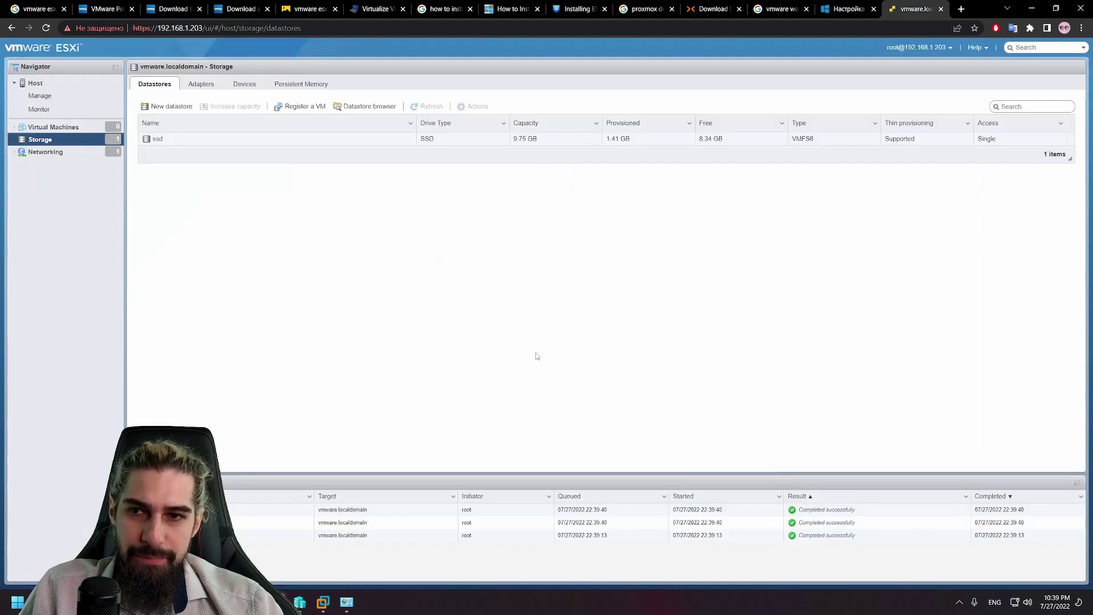
left_click(85, 127)
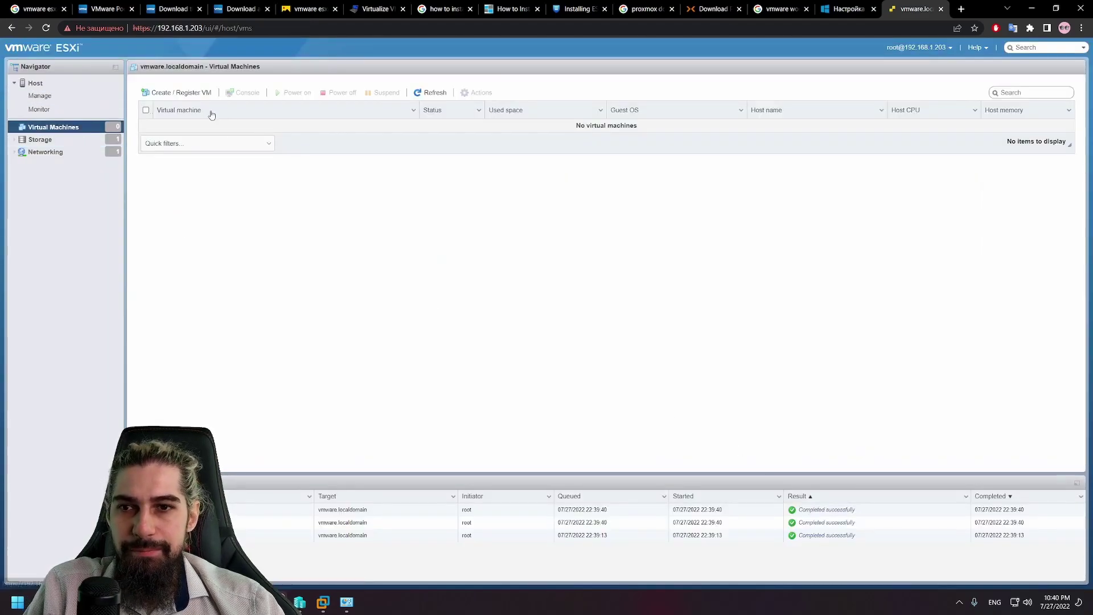
Step: Start a new virtual machine and name it Ubuntu
left_click(188, 93)
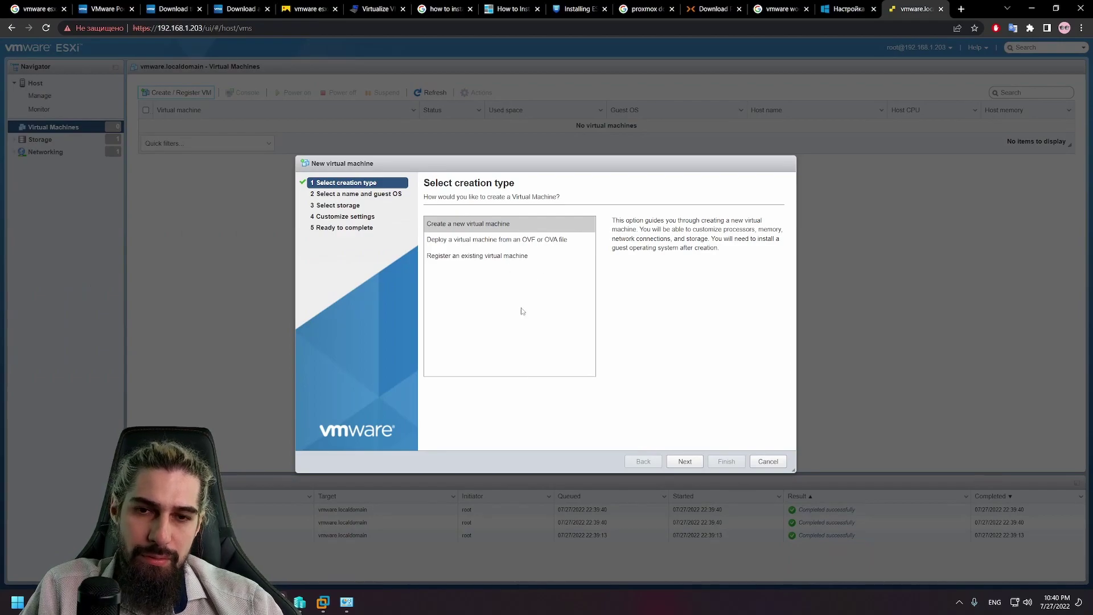
left_click(685, 461)
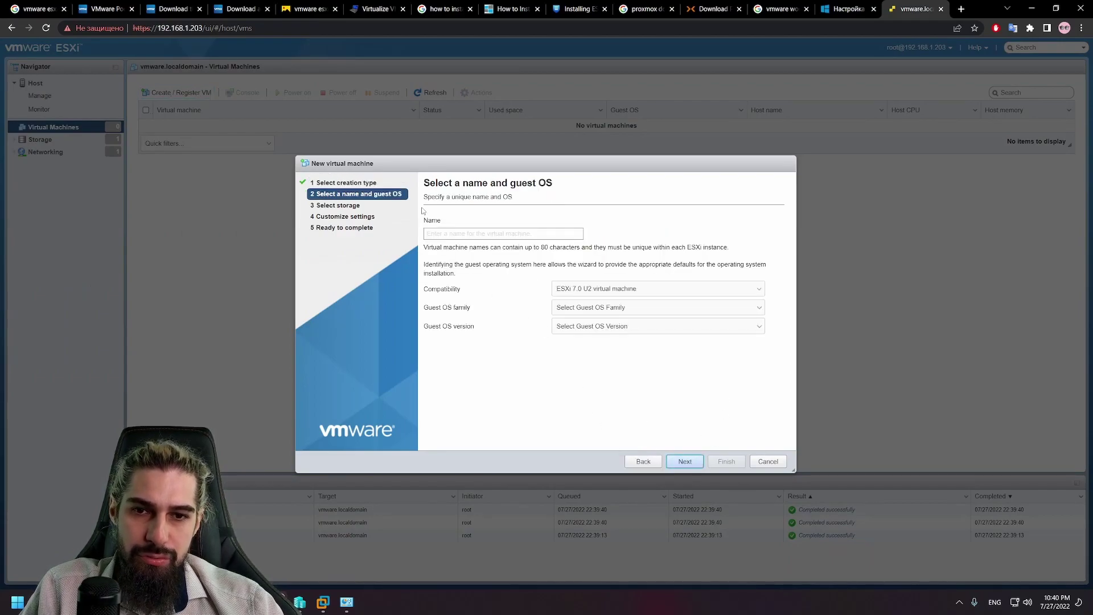
left_click(449, 231)
type("Ubu")
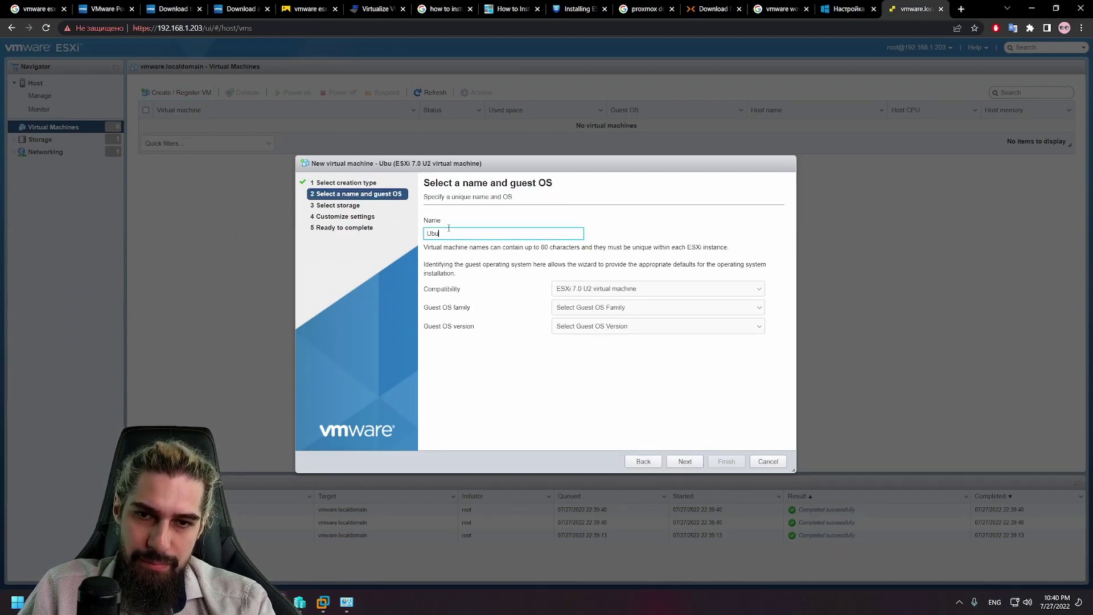
type("ntu")
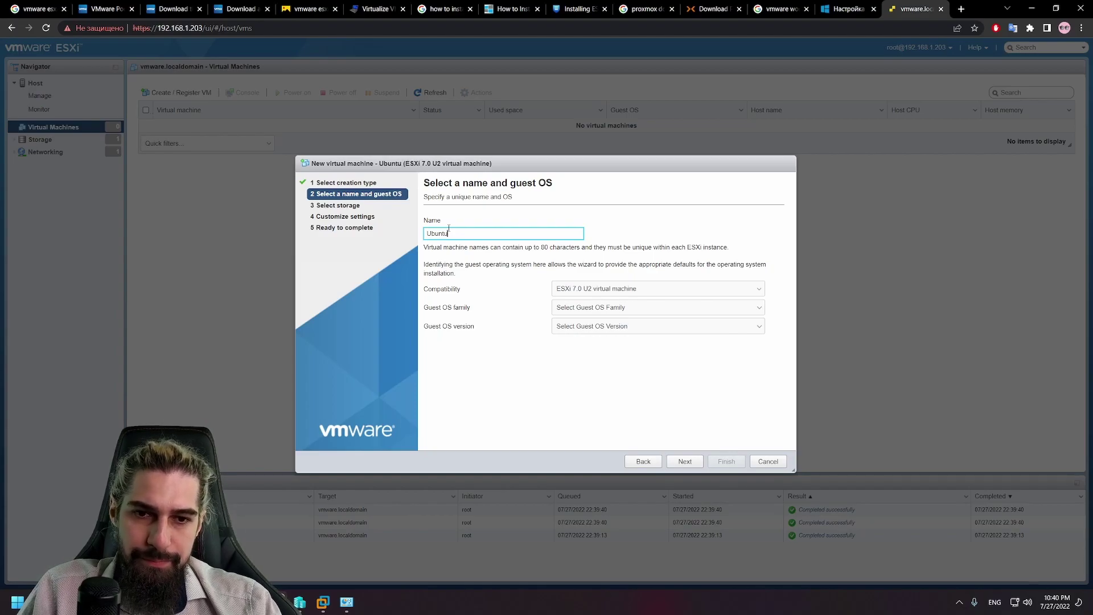
Step: Keep ESXi 7.0 U2 compatibility and set the guest OS to Linux, Ubuntu Linux (64-bit)
left_click(675, 290)
left_click(689, 292)
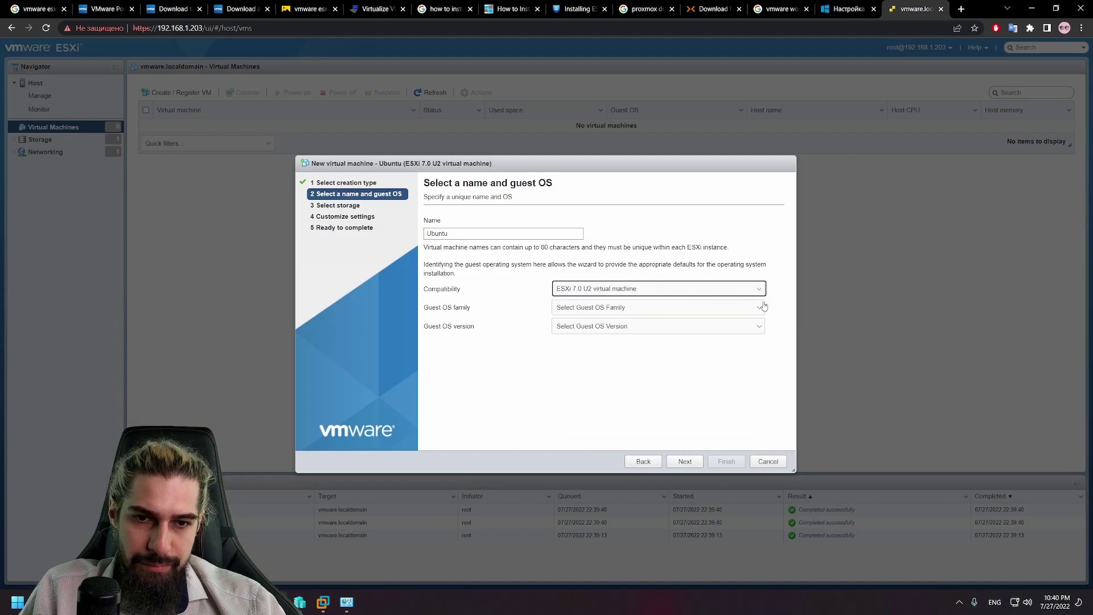
left_click(638, 308)
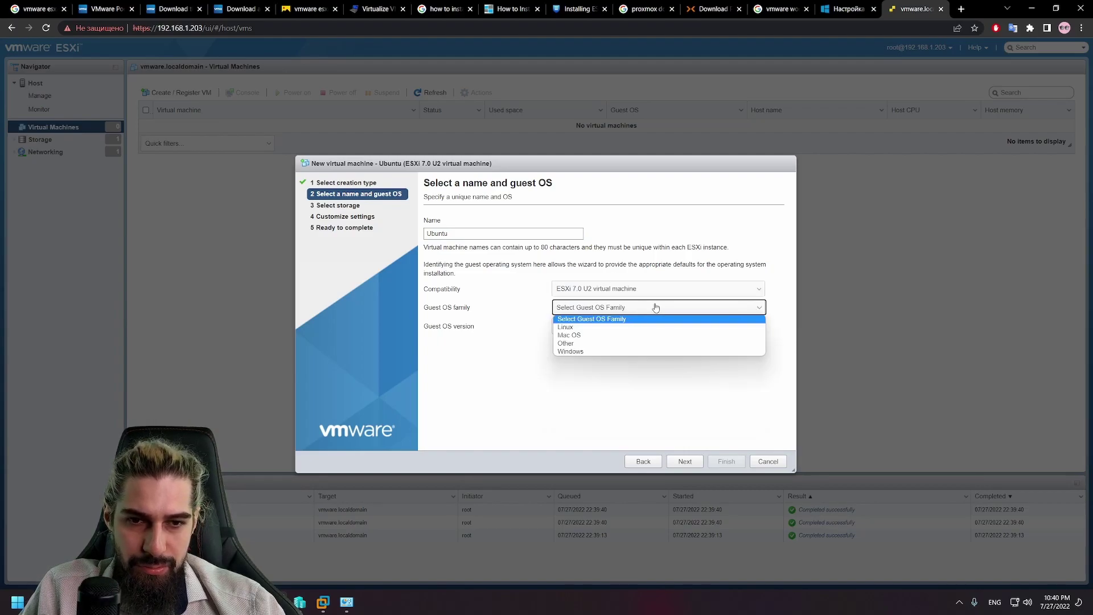
left_click(611, 328)
left_click(610, 327)
scroll(670, 437, "down", 10)
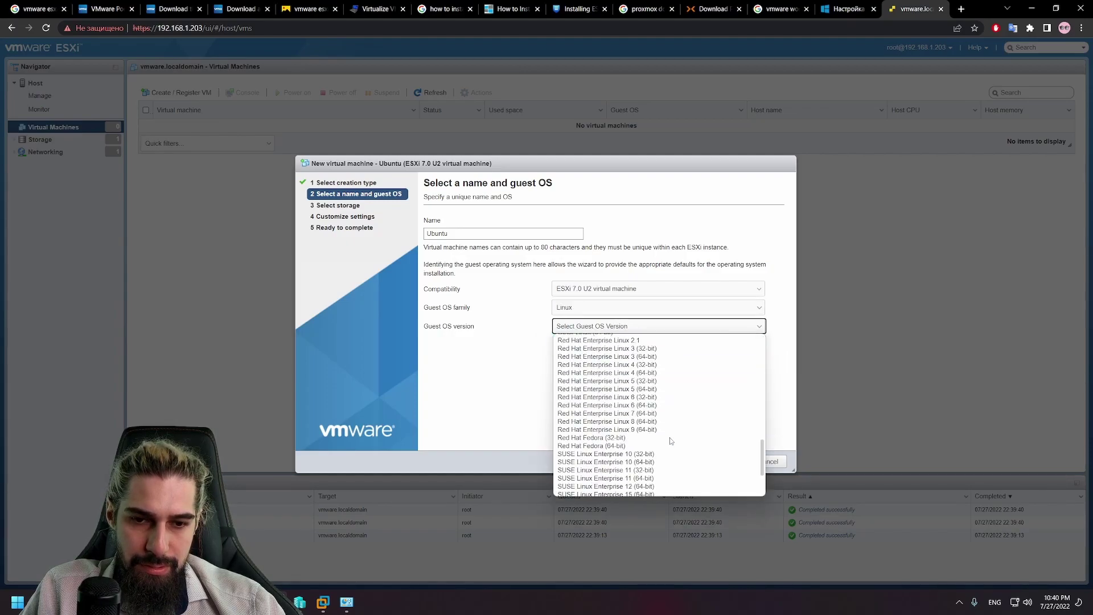
scroll(669, 437, "up", 5)
scroll(667, 434, "down", 5)
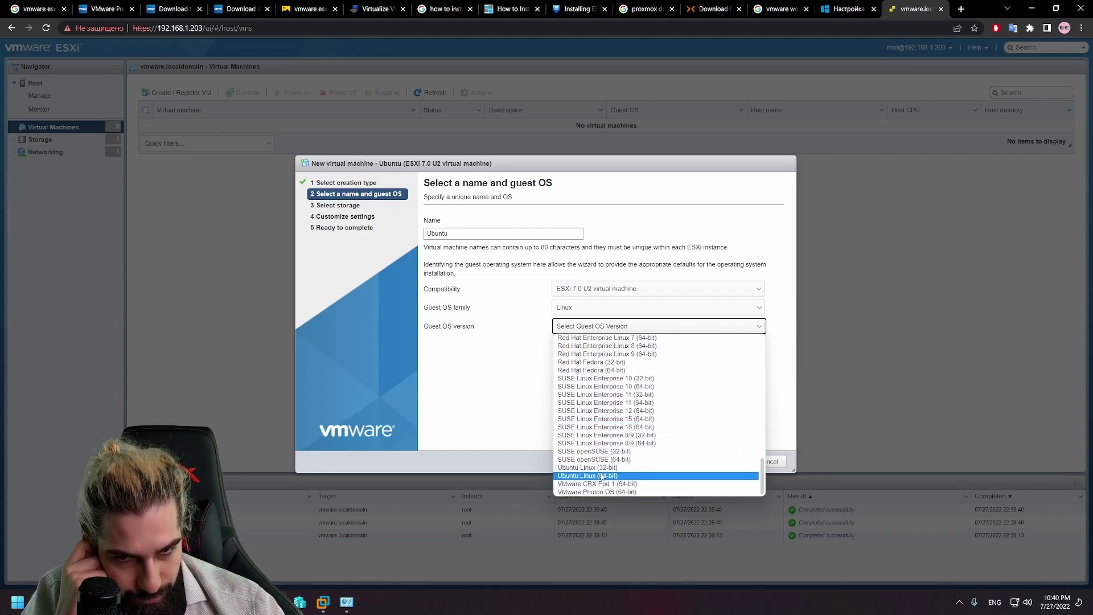
left_click(597, 476)
left_click(693, 464)
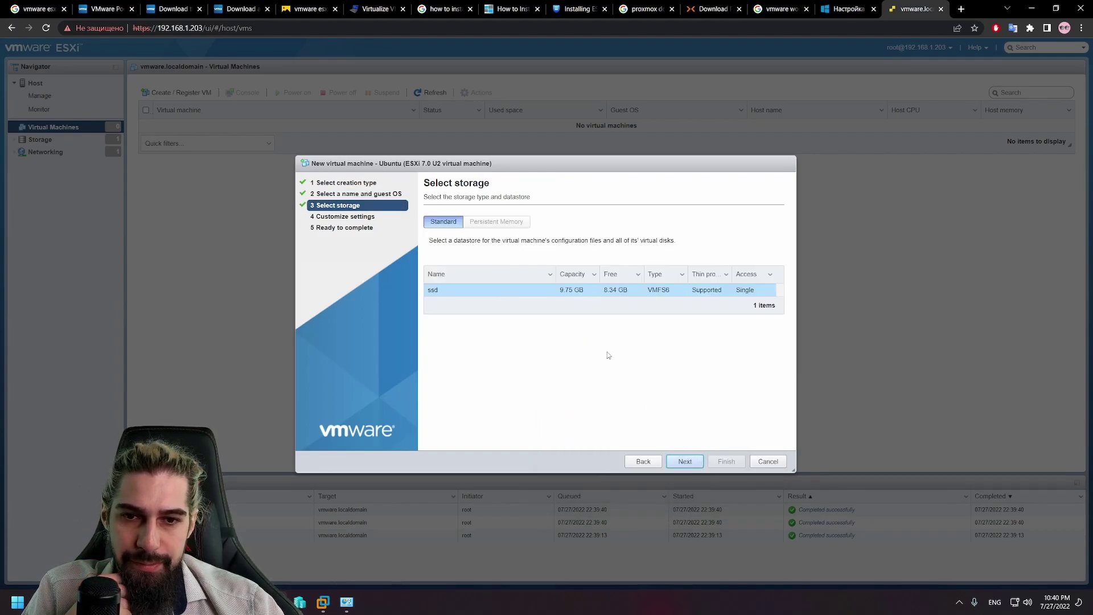
Step: Accept the ssd datastore and set the VM to 2 CPUs and an 8 GB hard disk
left_click(692, 466)
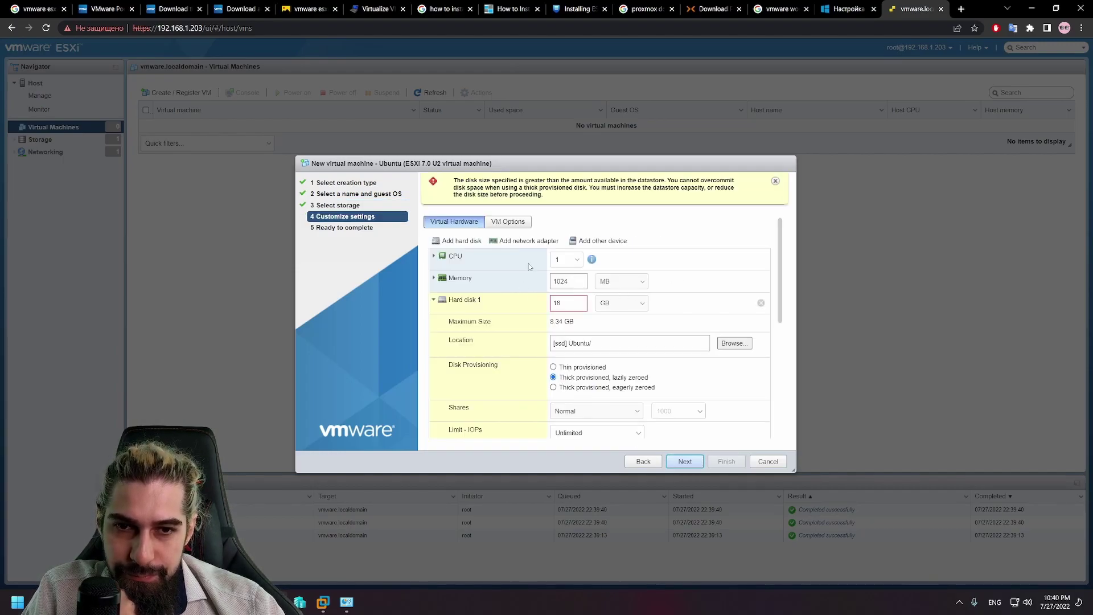
left_click(567, 260)
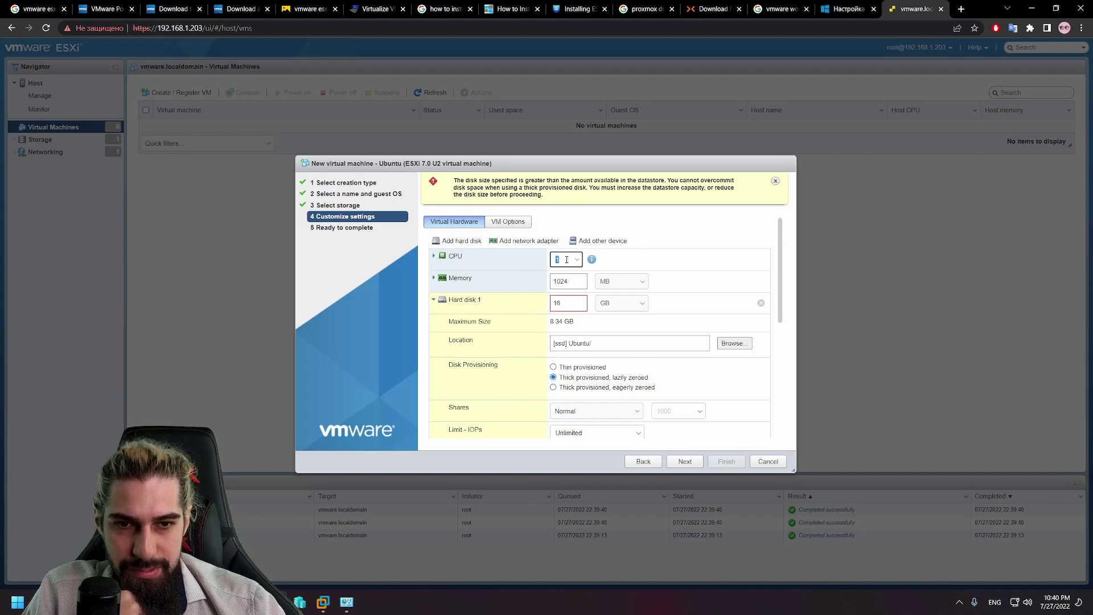
type("4")
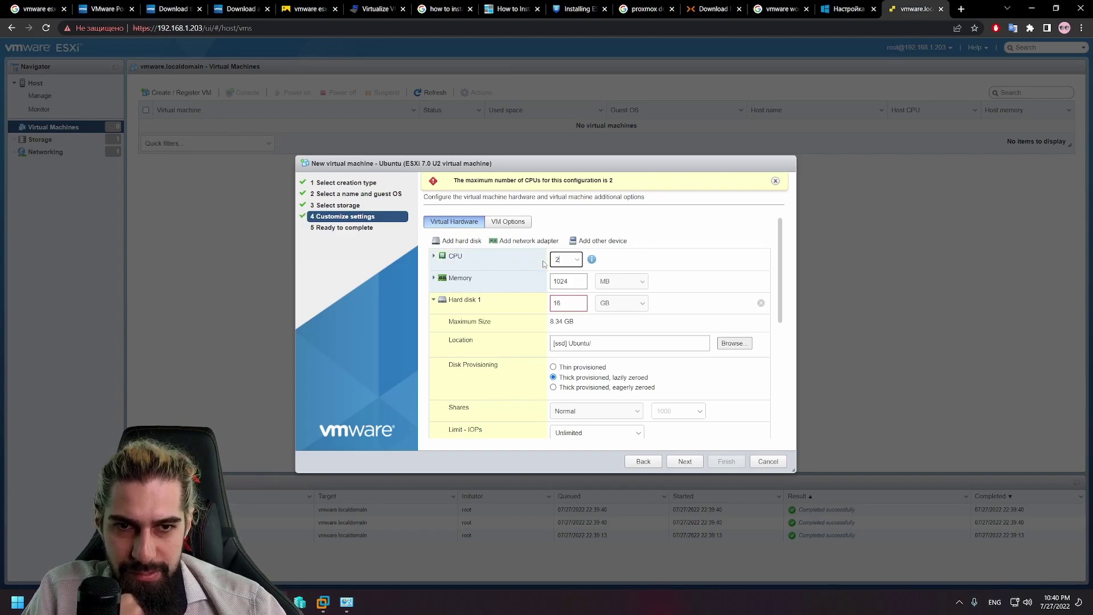
left_click(659, 270)
double_click(579, 302)
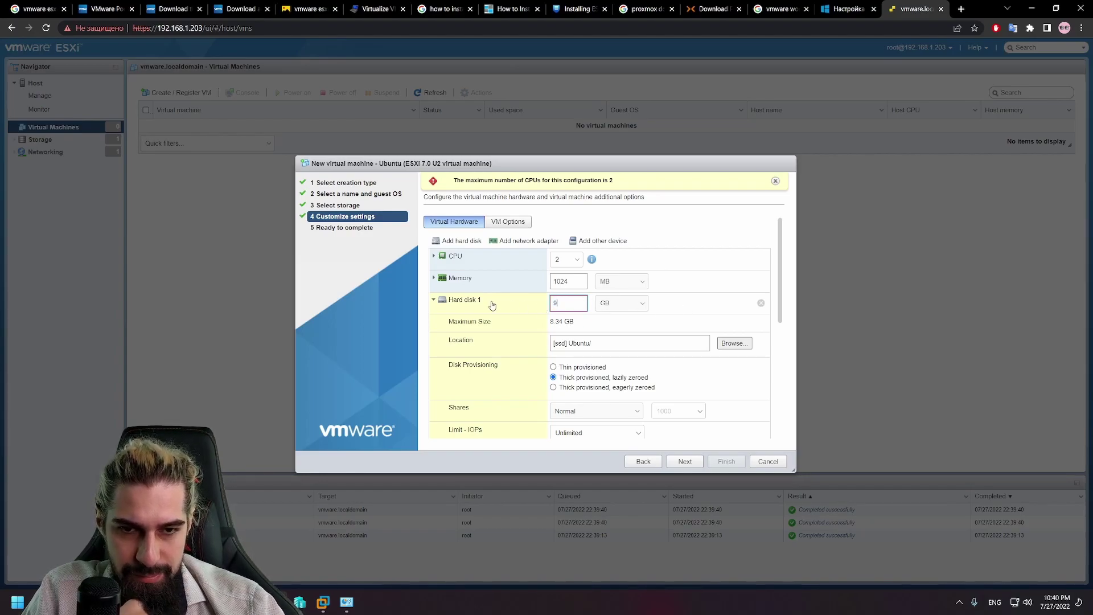
type("9")
left_click(694, 297)
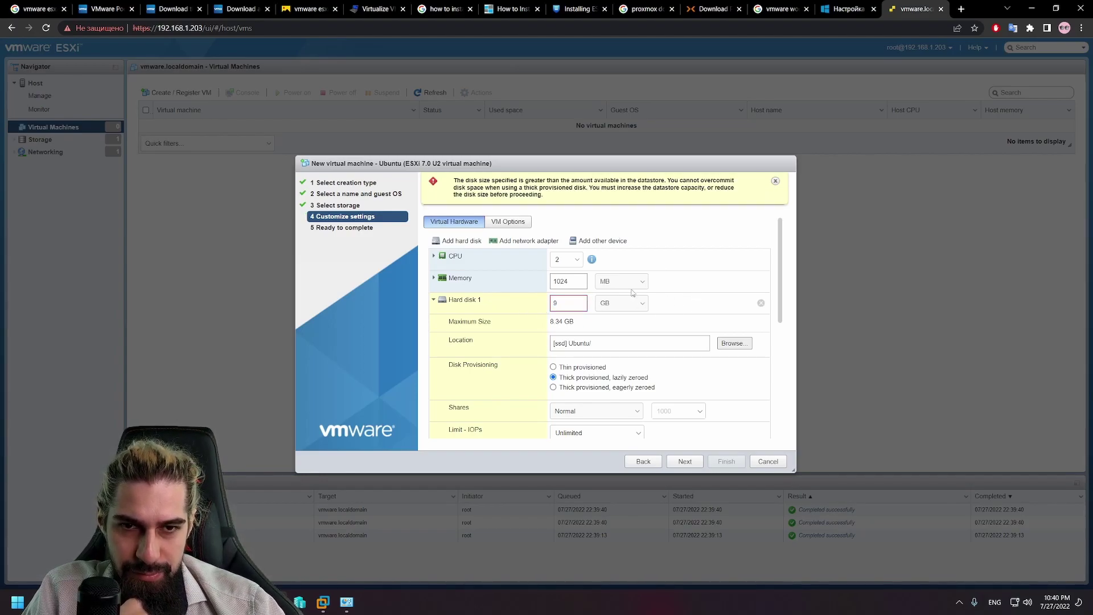
left_click(563, 300)
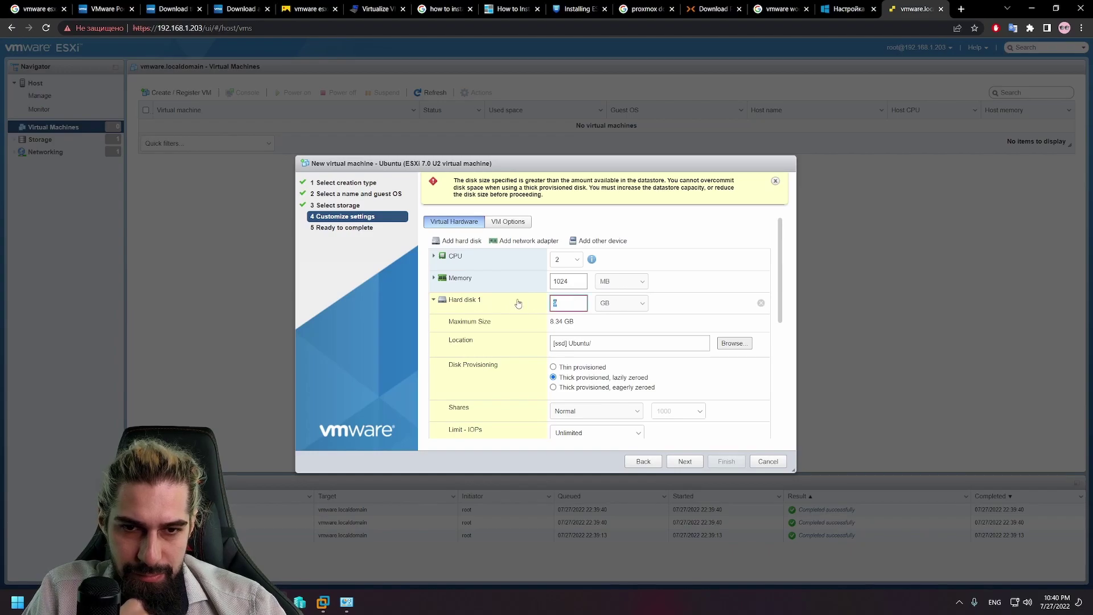
left_click(696, 315)
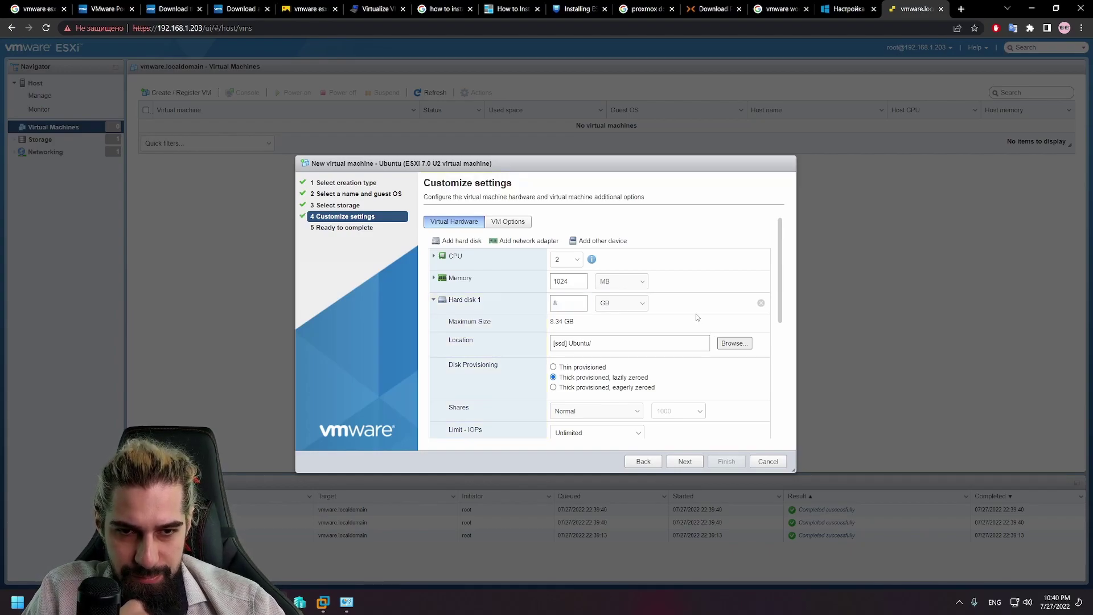
Step: Keep Dependent disk mode and default video settings, and set CD/DVD Drive 1 to Datastore ISO file
scroll(629, 338, "down", 3)
scroll(643, 371, "up", 3)
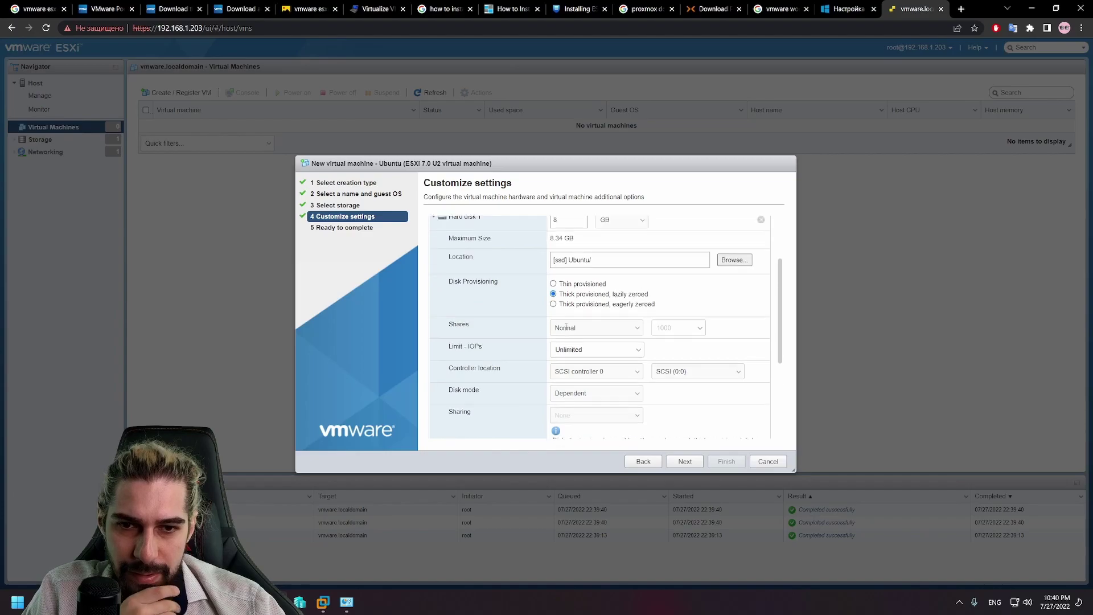
scroll(477, 395, "down", 1)
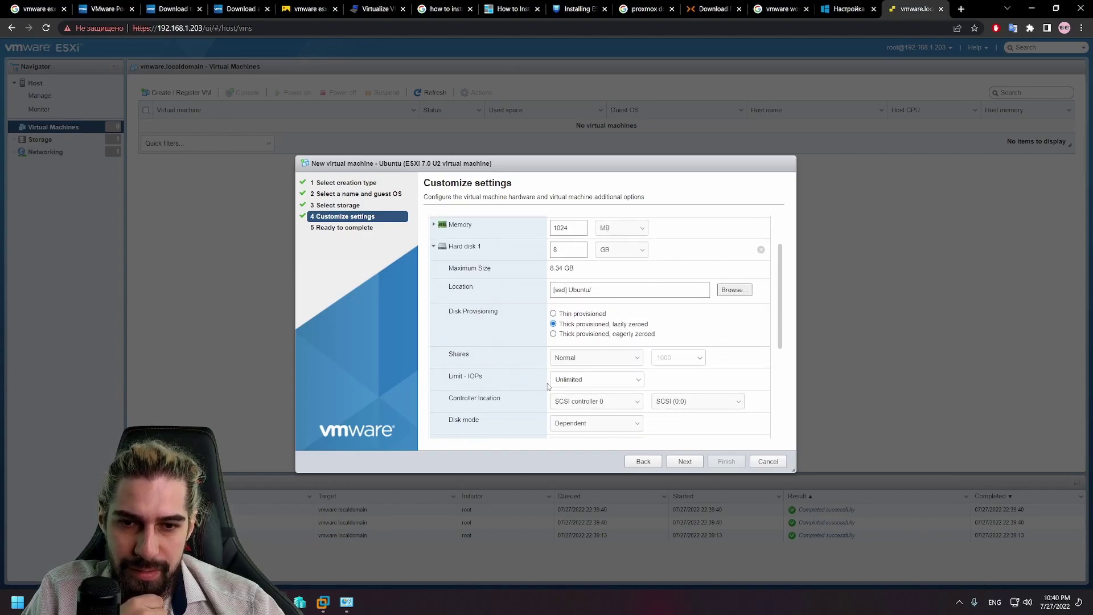
left_click(595, 383)
scroll(596, 336, "down", 2)
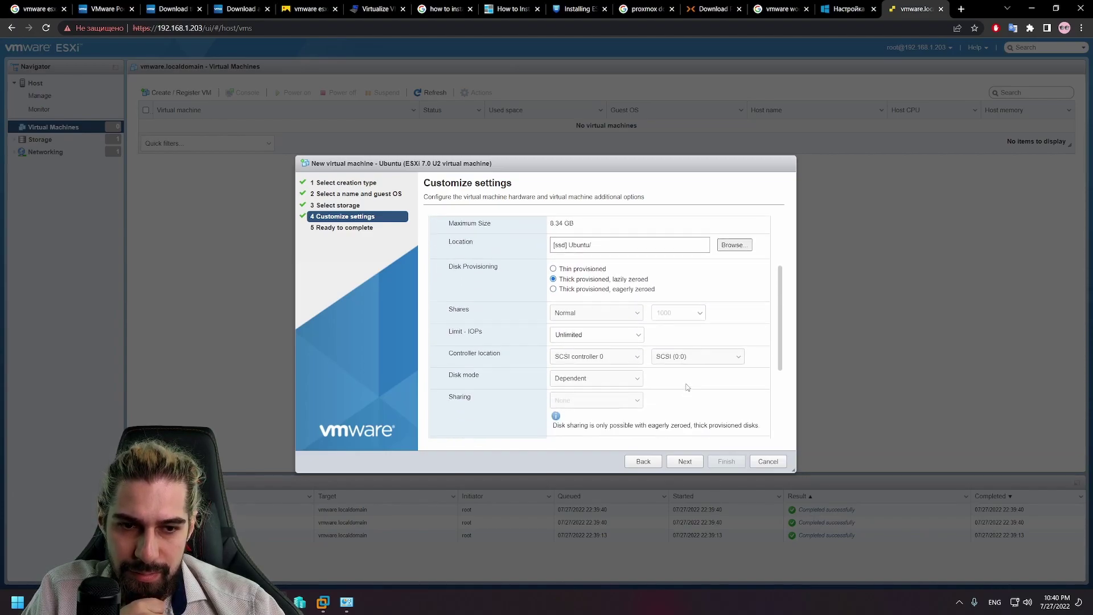
left_click(596, 317)
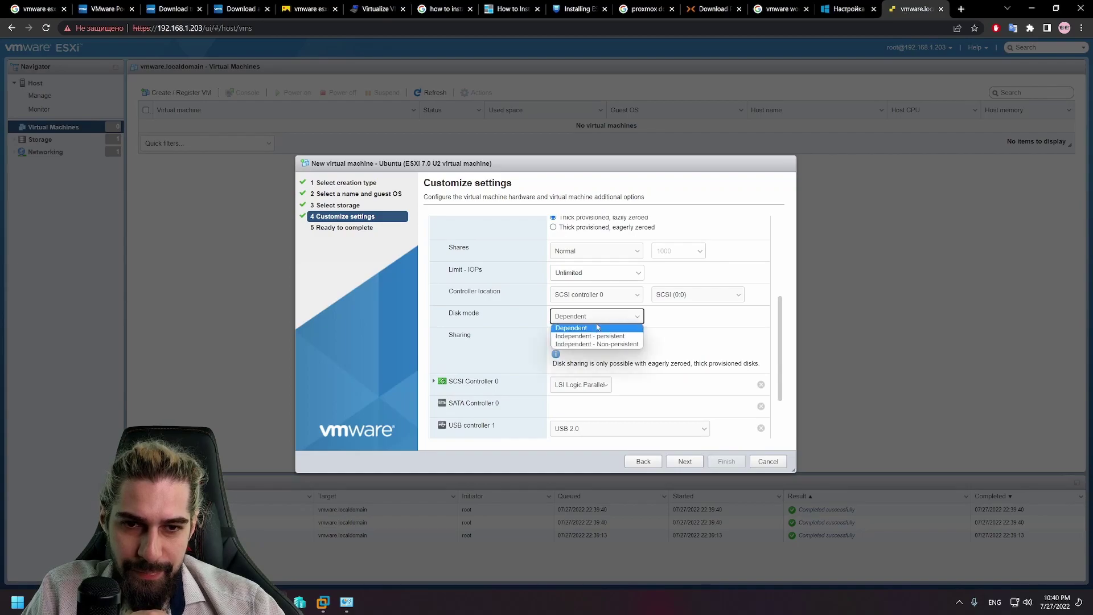
left_click(694, 323)
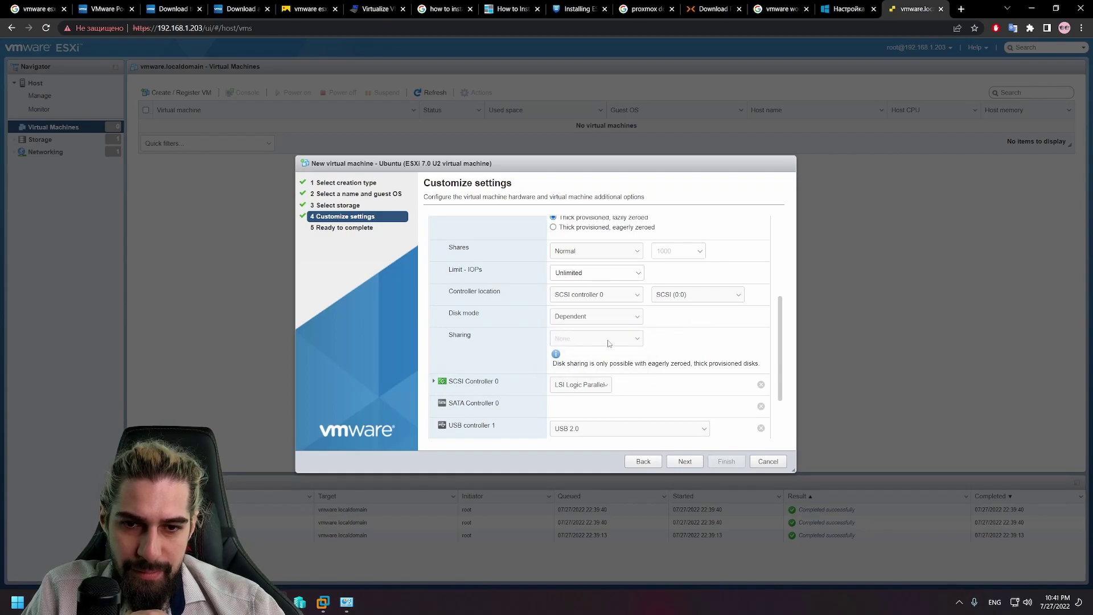
scroll(623, 348, "down", 2)
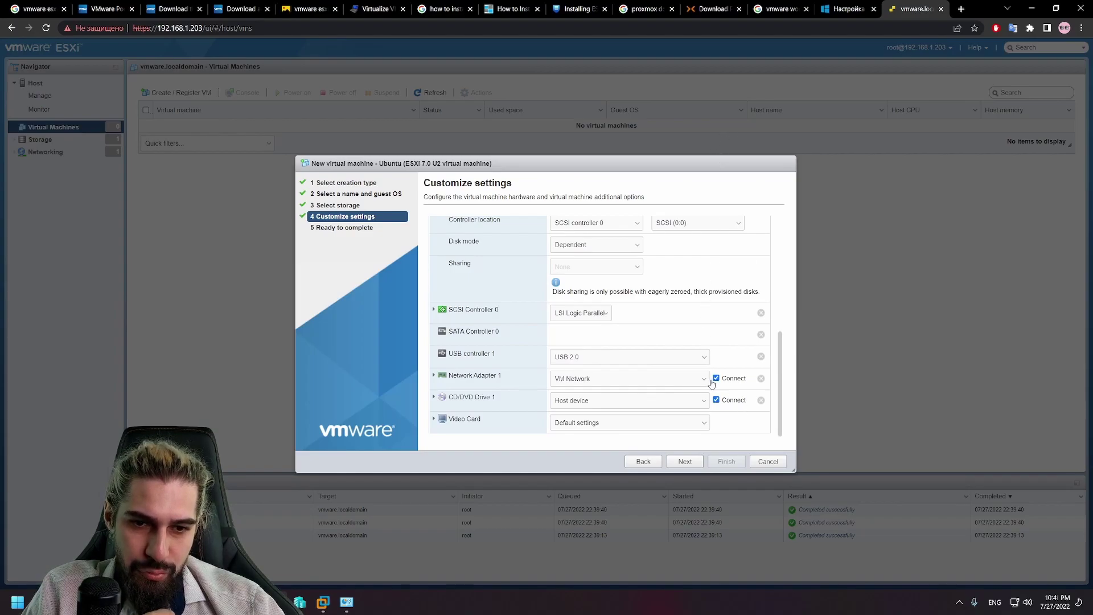
left_click(608, 431)
left_click(685, 434)
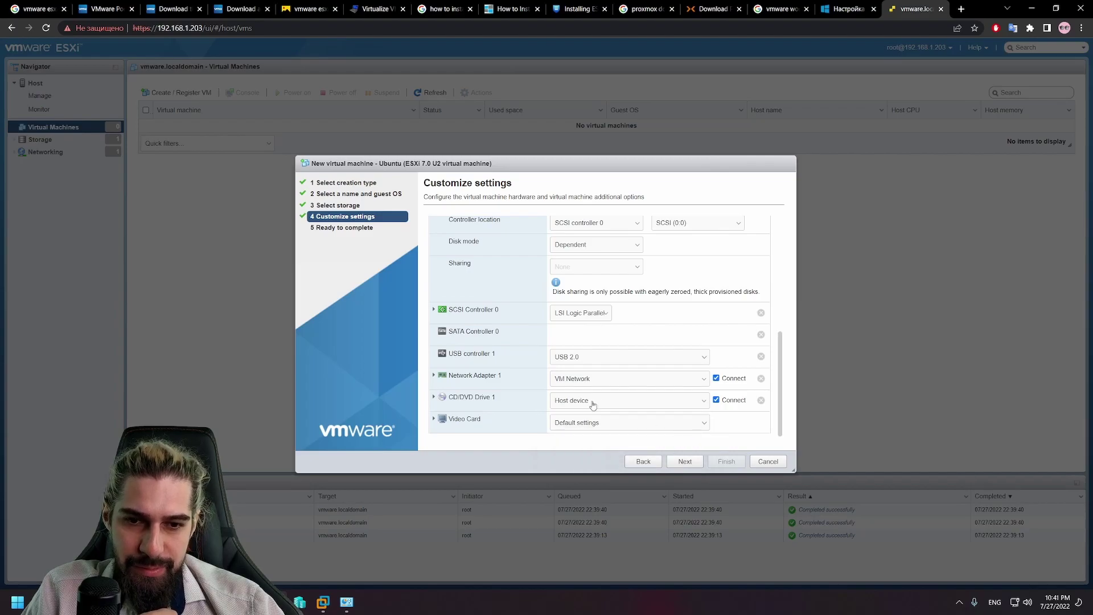
left_click(653, 406)
left_click(638, 419)
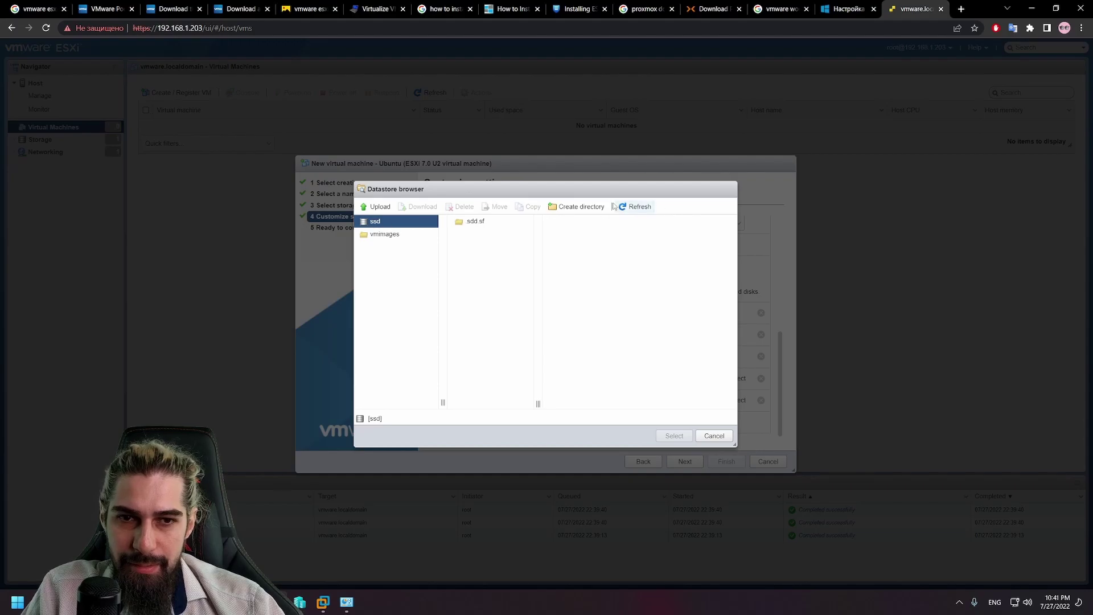
Step: Make an ISO directory on the ssd datastore, open it, and start a file upload
left_click(573, 207)
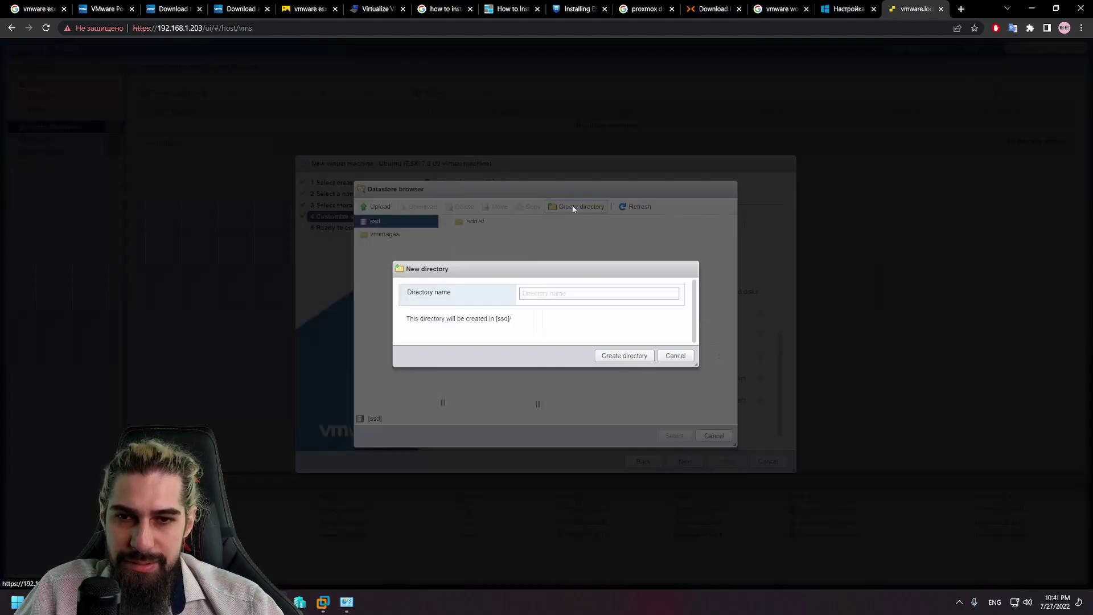
left_click(648, 291)
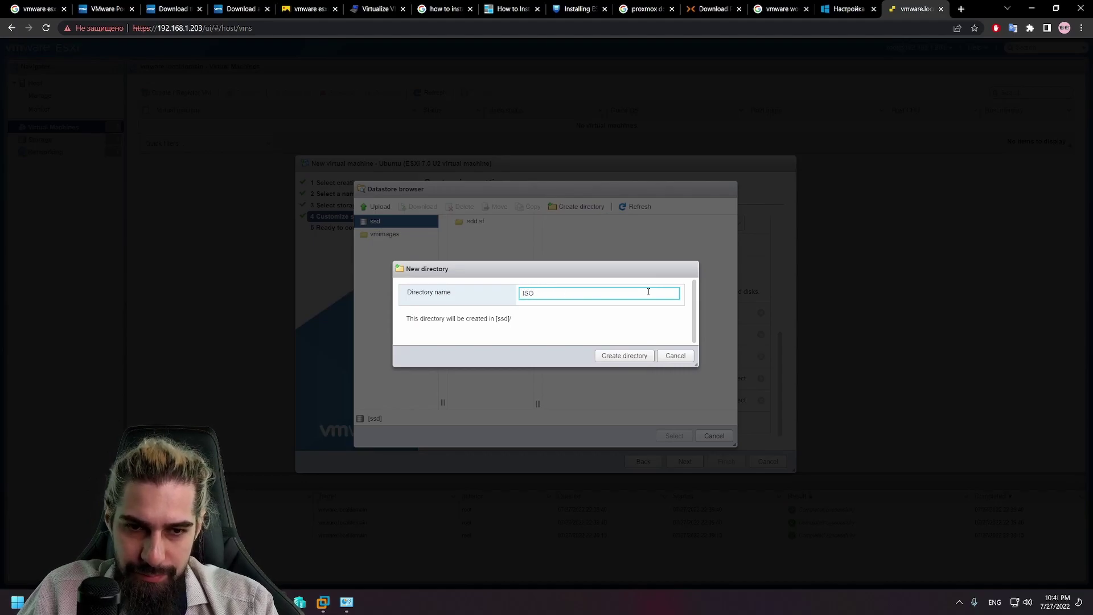
left_click(636, 356)
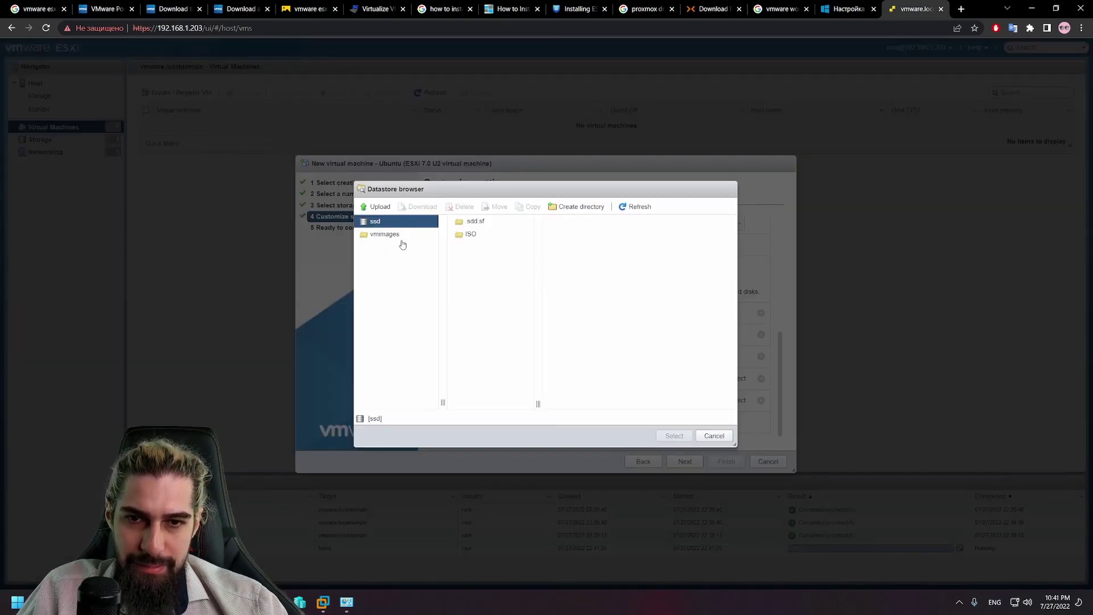
left_click(458, 234)
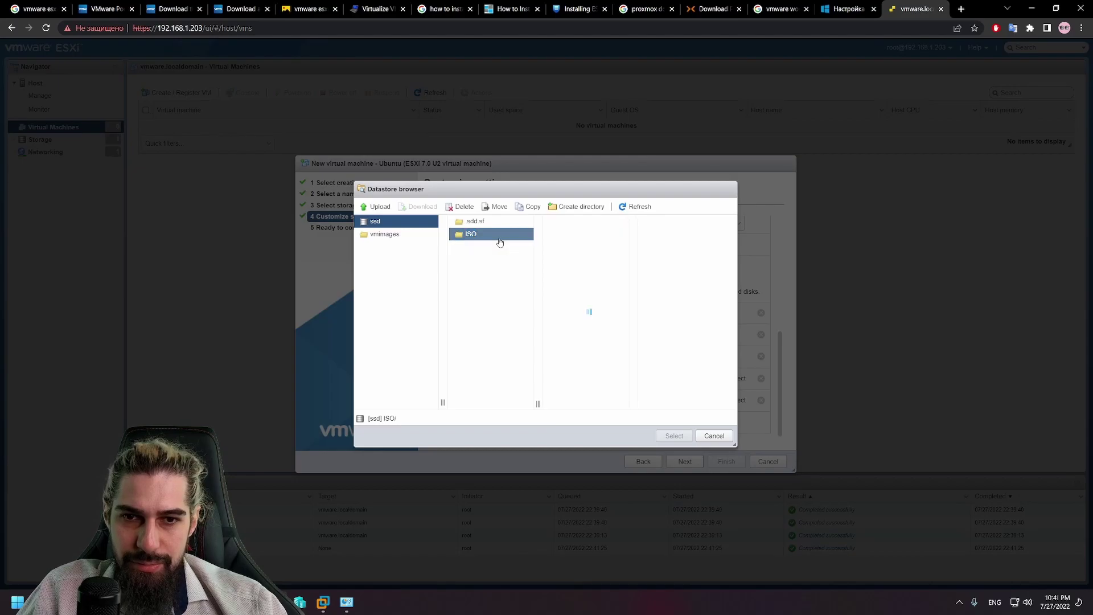
left_click(377, 206)
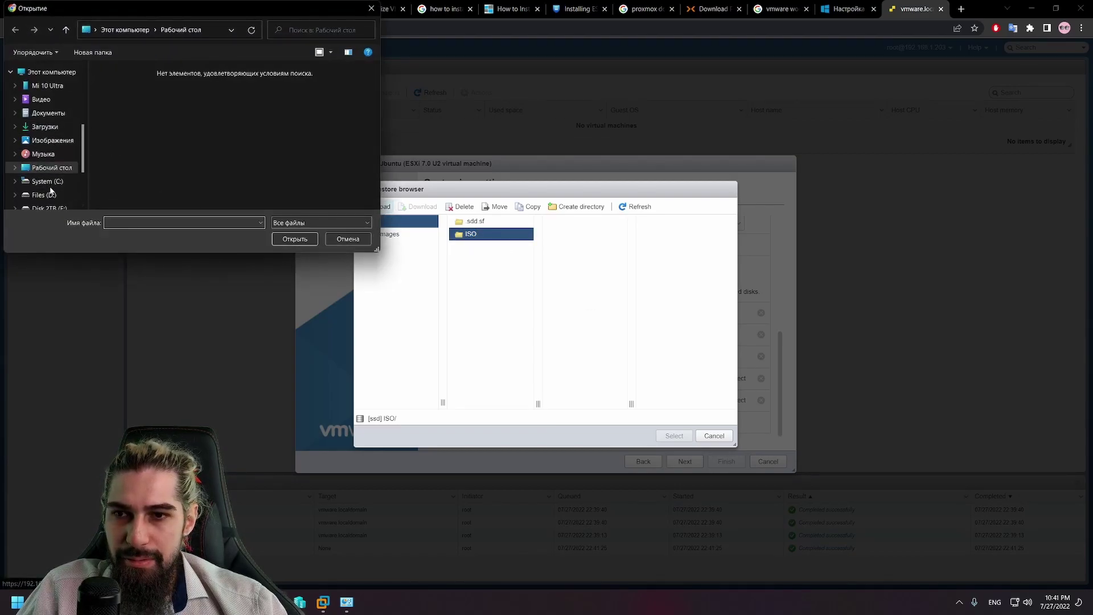
Step: Browse to Files (D:) > Blog > IT > ISO in the Open dialog
scroll(42, 98, "up", 1)
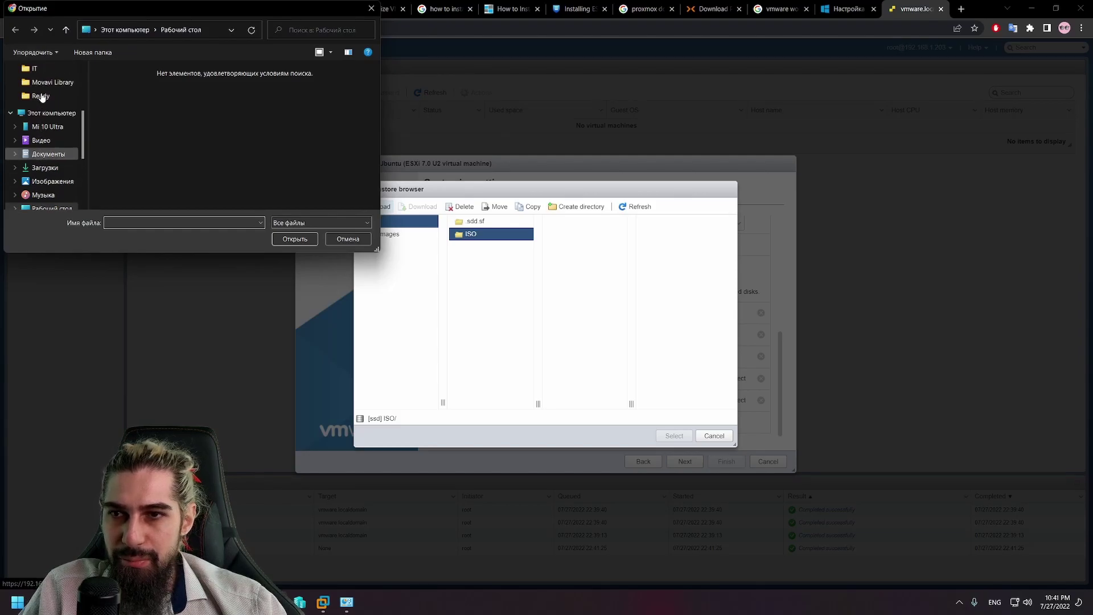
scroll(41, 98, "up", 2)
left_click(49, 166)
scroll(255, 169, "down", 1)
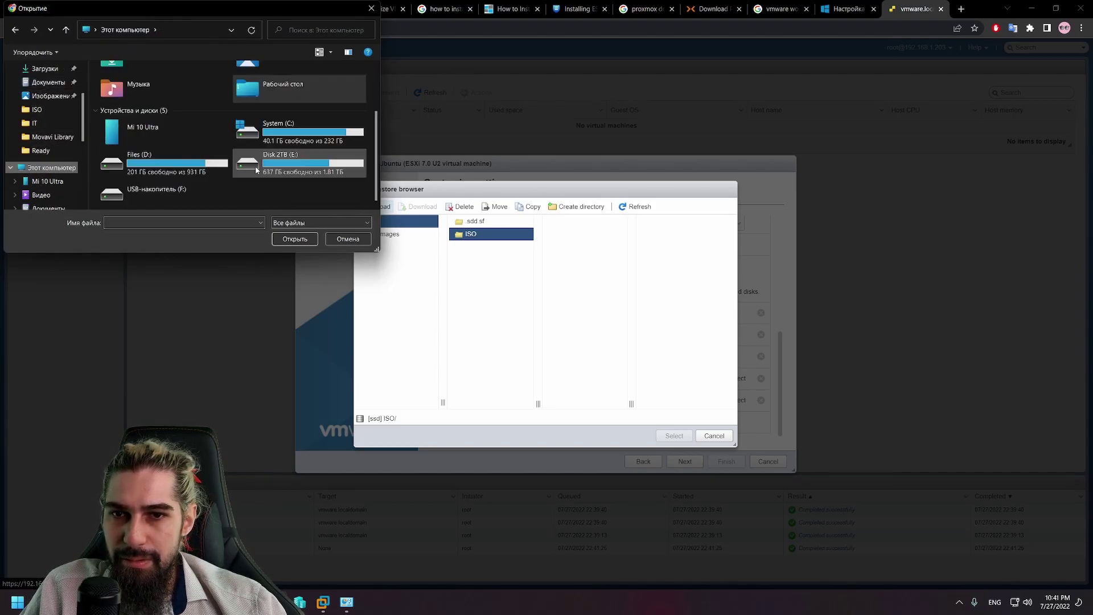
double_click(225, 162)
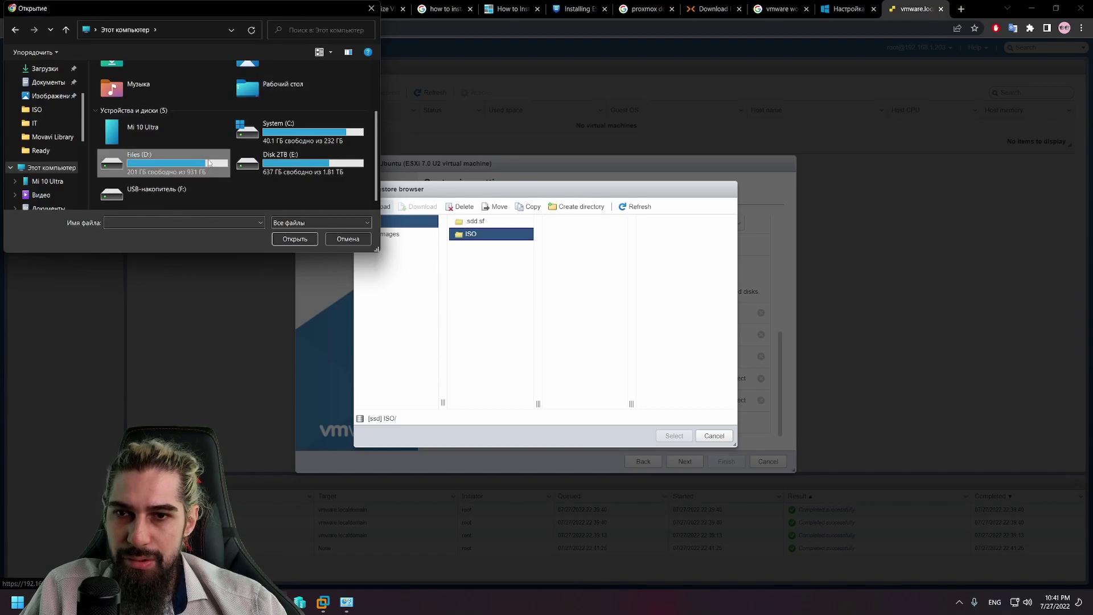
double_click(163, 118)
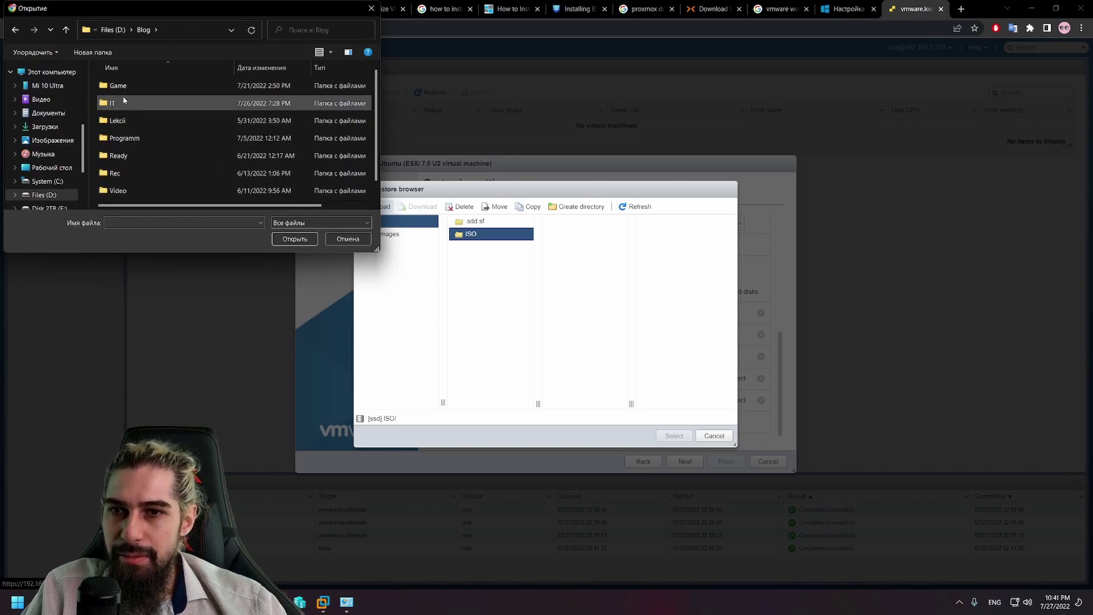
double_click(122, 101)
double_click(141, 104)
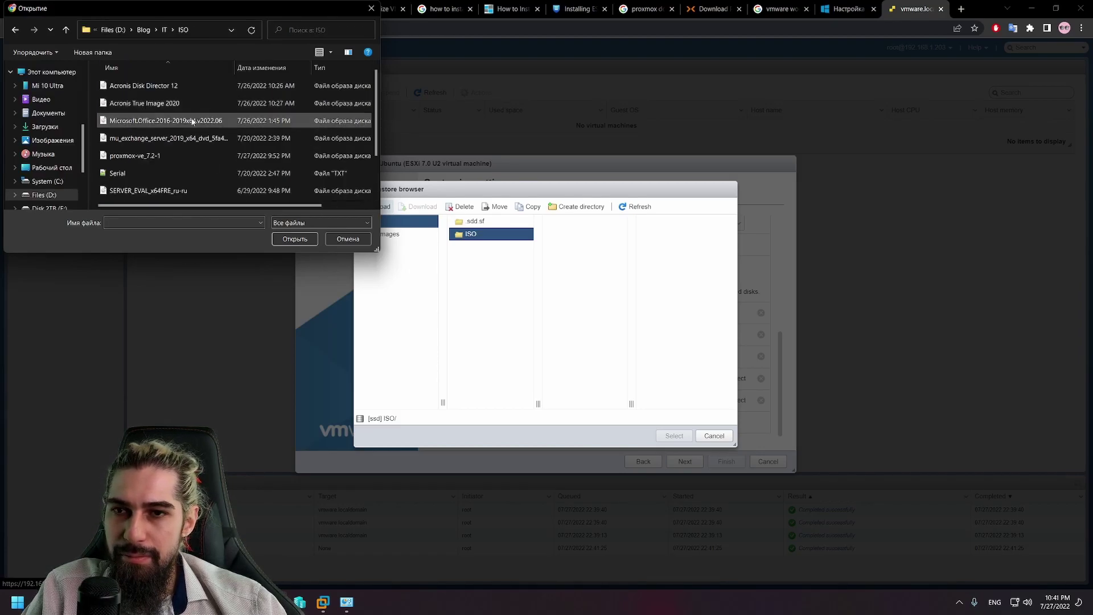
Step: Select the Acronis Disk Director 12 image and upload it to the datastore's ISO folder
scroll(245, 137, "down", 1)
scroll(245, 137, "up", 1)
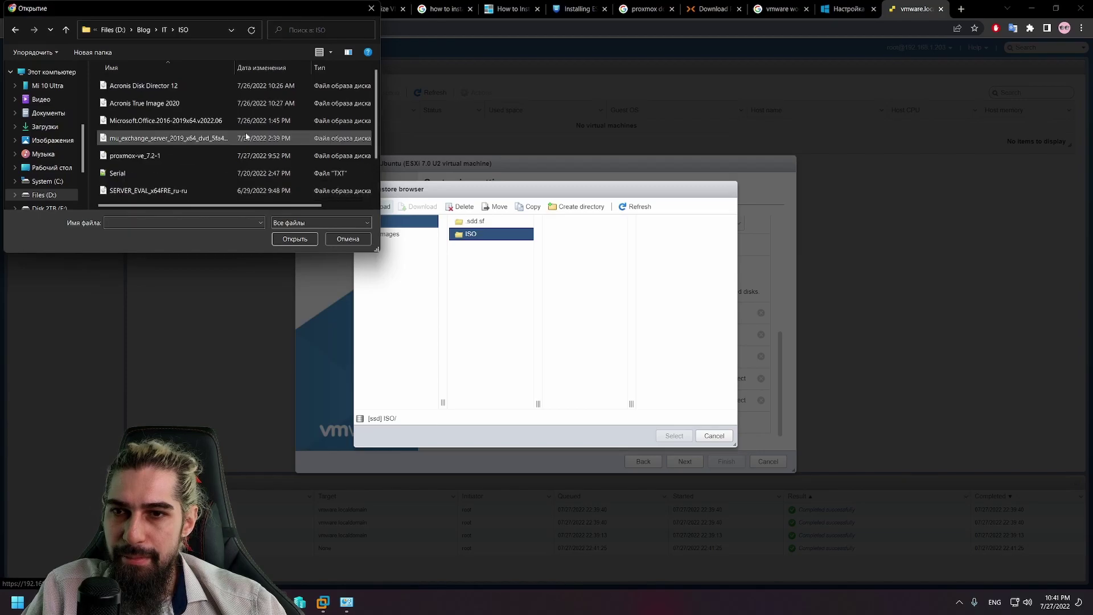
scroll(216, 130, "down", 1)
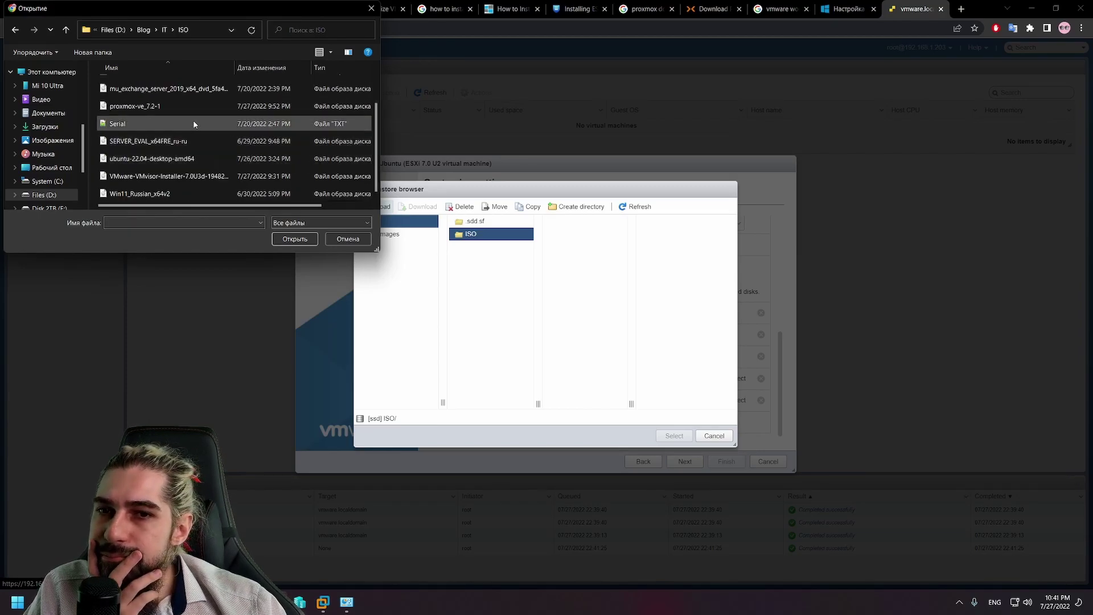
left_click(177, 159)
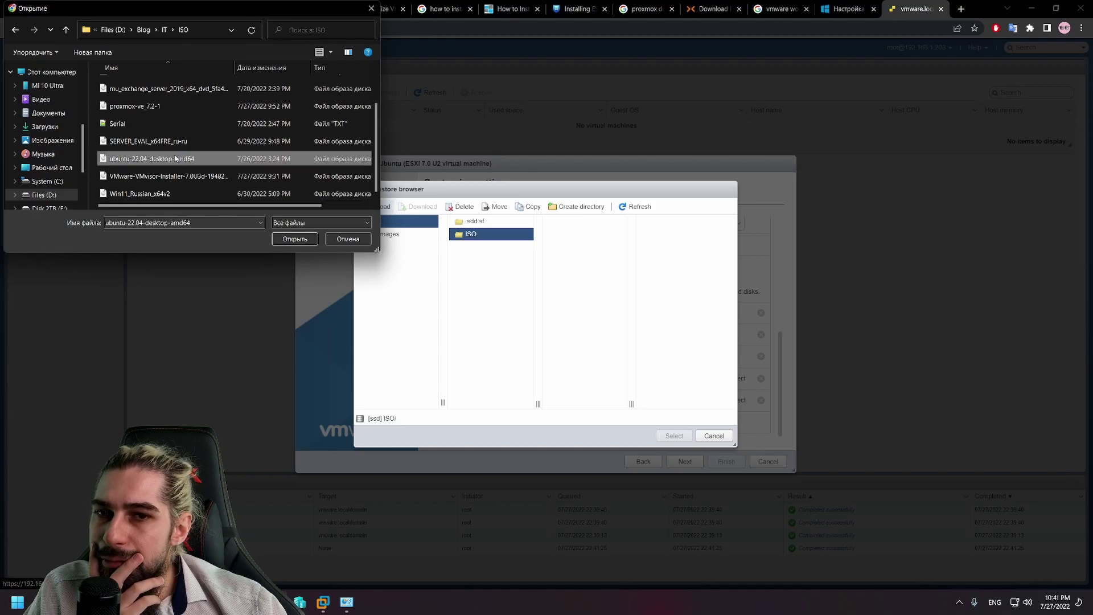
left_click_drag(222, 206, 249, 212)
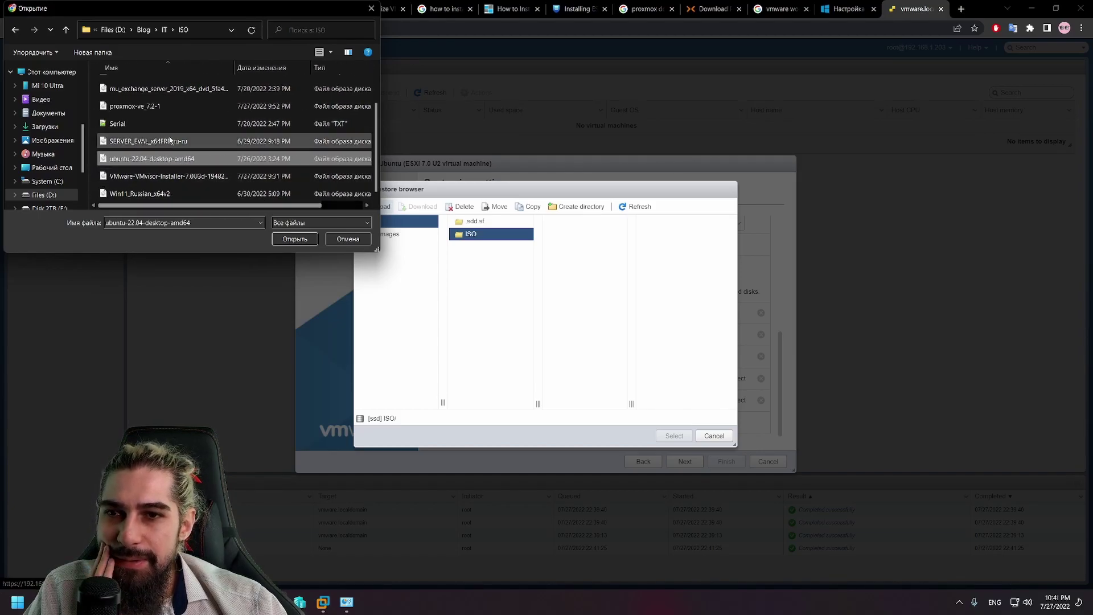
left_click(168, 106)
mouse_move(203, 205)
left_mouse_down()
mouse_move(270, 220)
mouse_move(209, 206)
left_mouse_up()
scroll(192, 161, "up", 1)
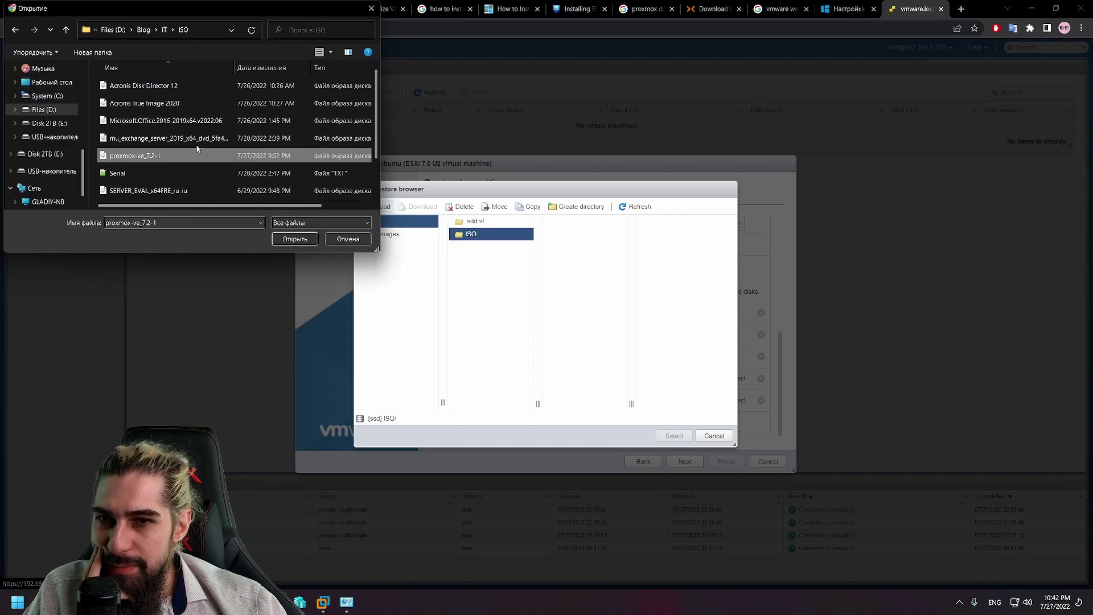
left_click(203, 102)
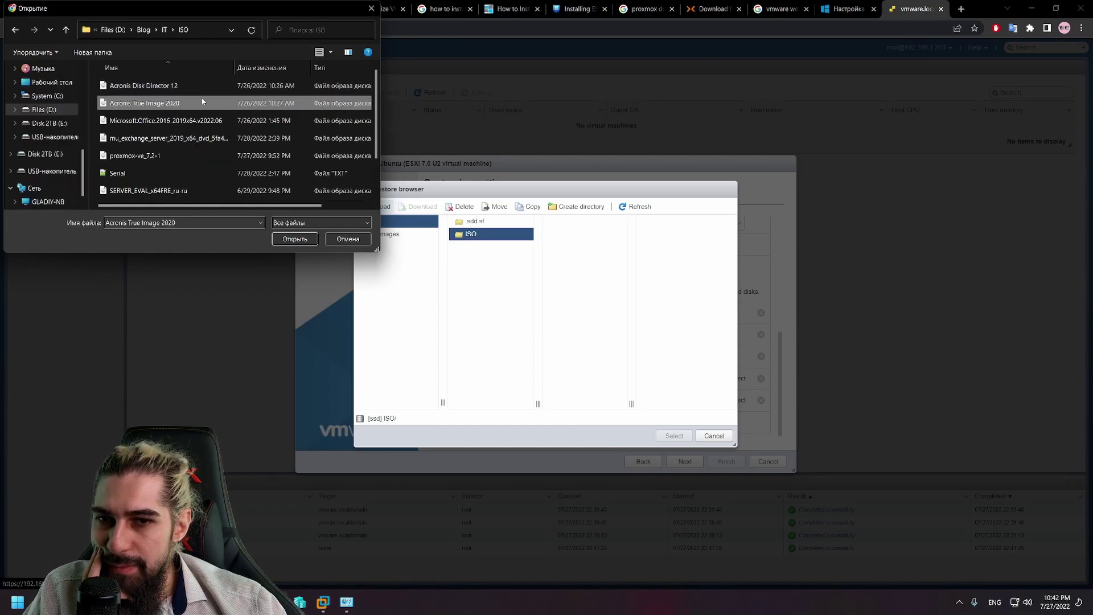
mouse_move(257, 206)
left_mouse_down()
mouse_move(298, 206)
mouse_move(262, 209)
left_mouse_up()
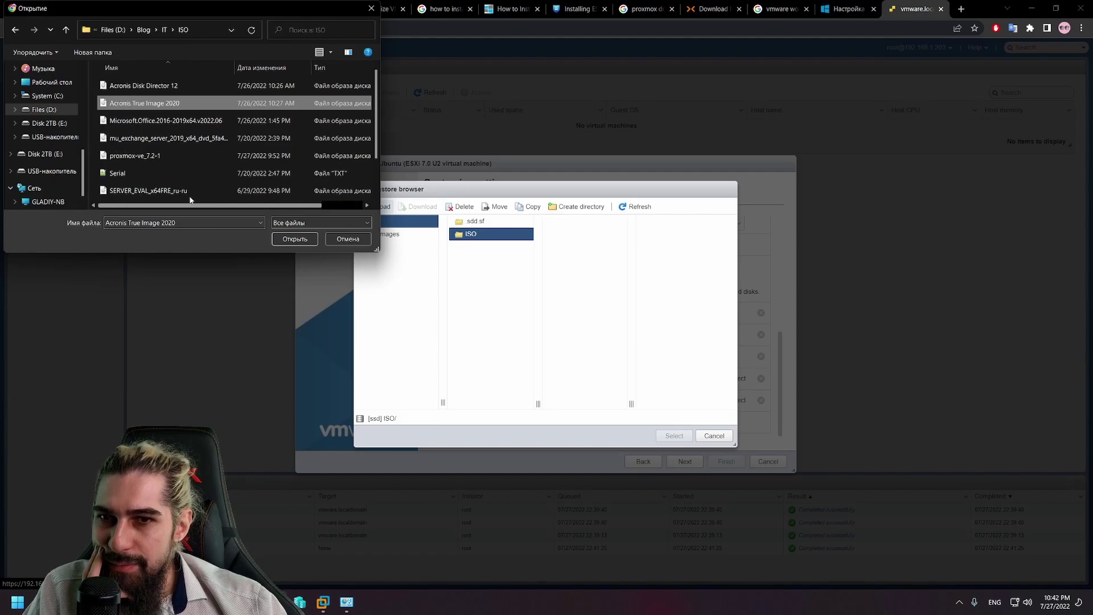
left_click(153, 85)
left_click(290, 239)
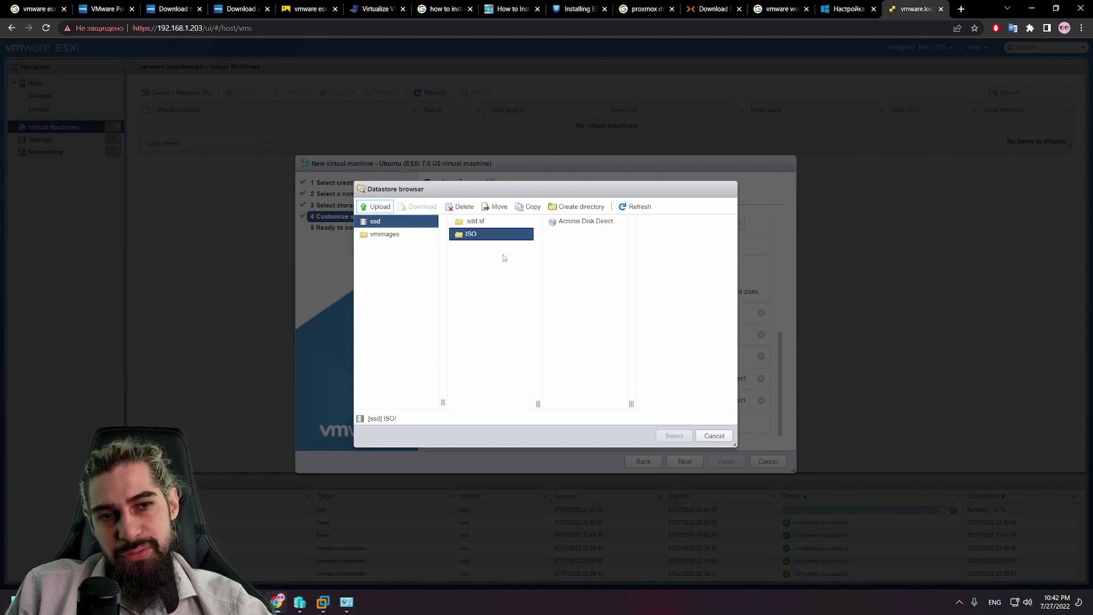
Step: Attach the uploaded Acronis Disk Director 12 image to the CD/DVD drive
left_click(590, 222)
left_click(674, 435)
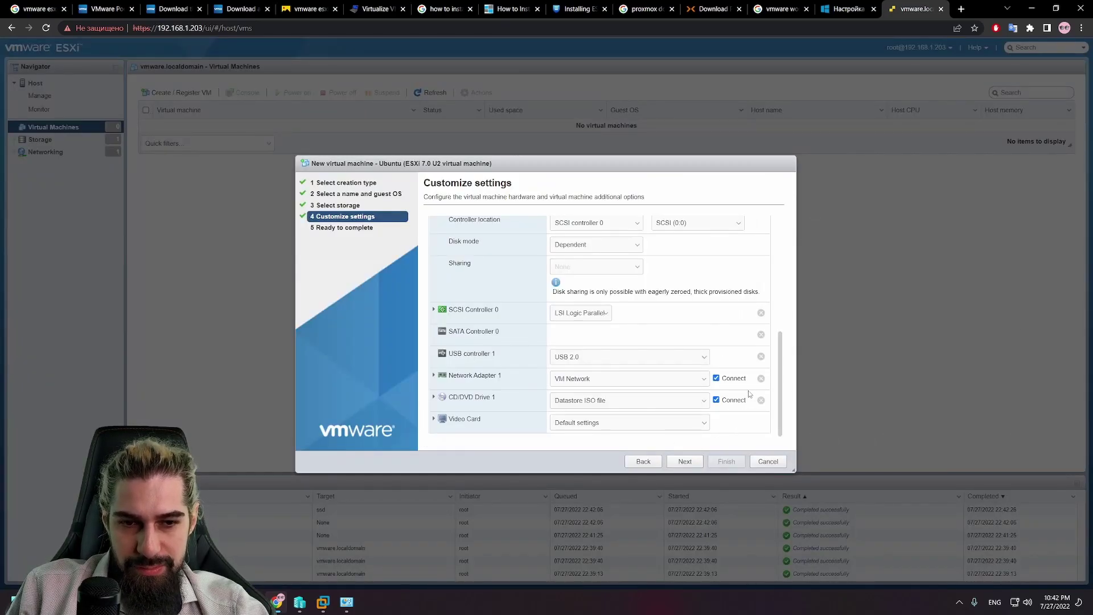
scroll(674, 365, "up", 10)
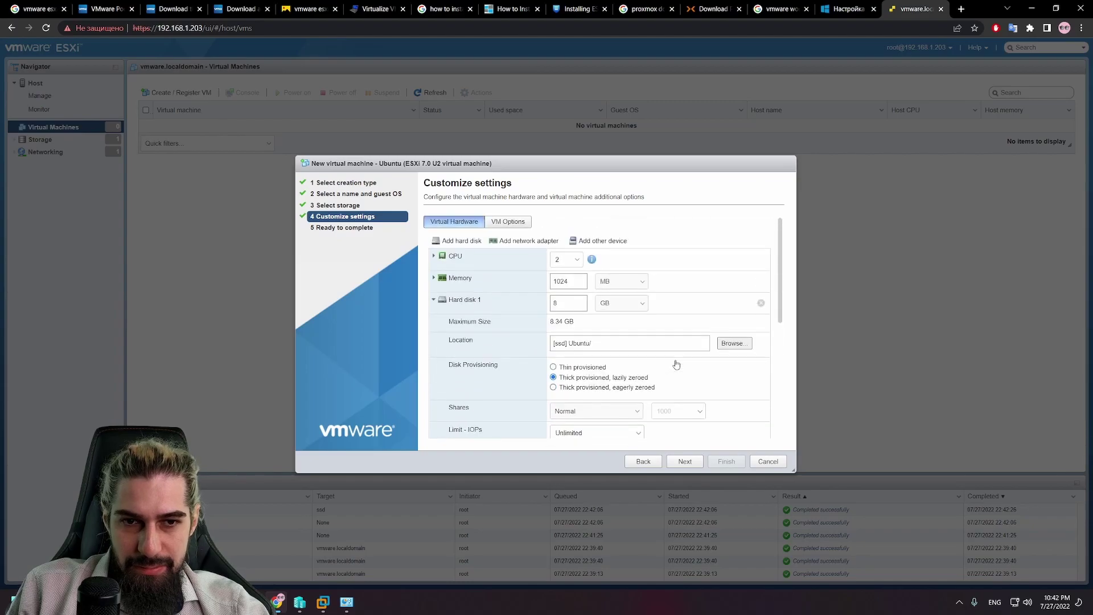
Step: In VM Options, review VMware Tools and power management, and keep BIOS firmware
left_click(504, 223)
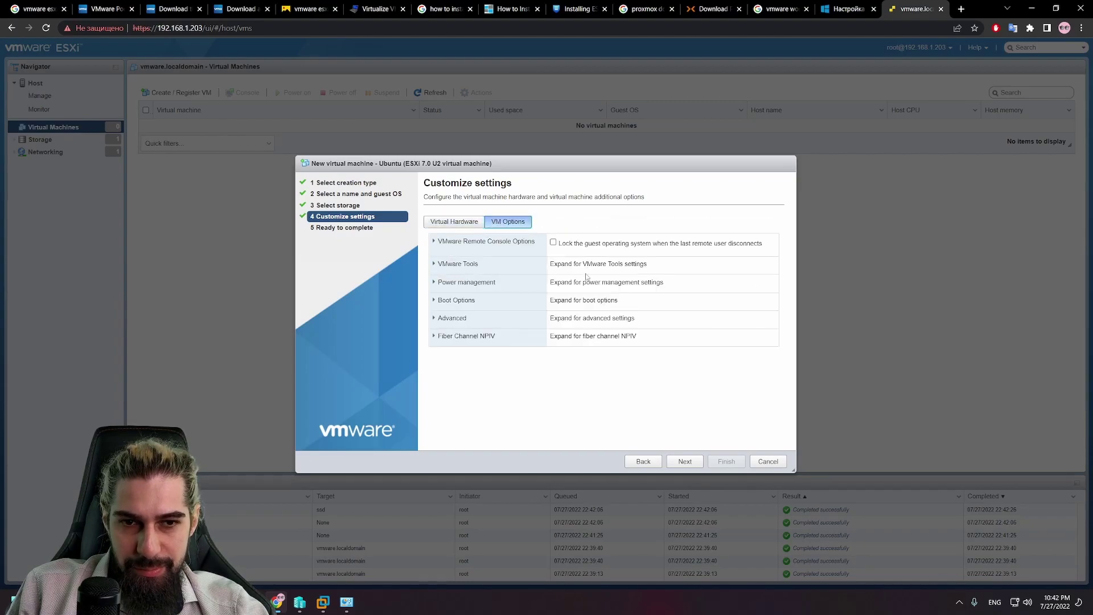
left_click(449, 268)
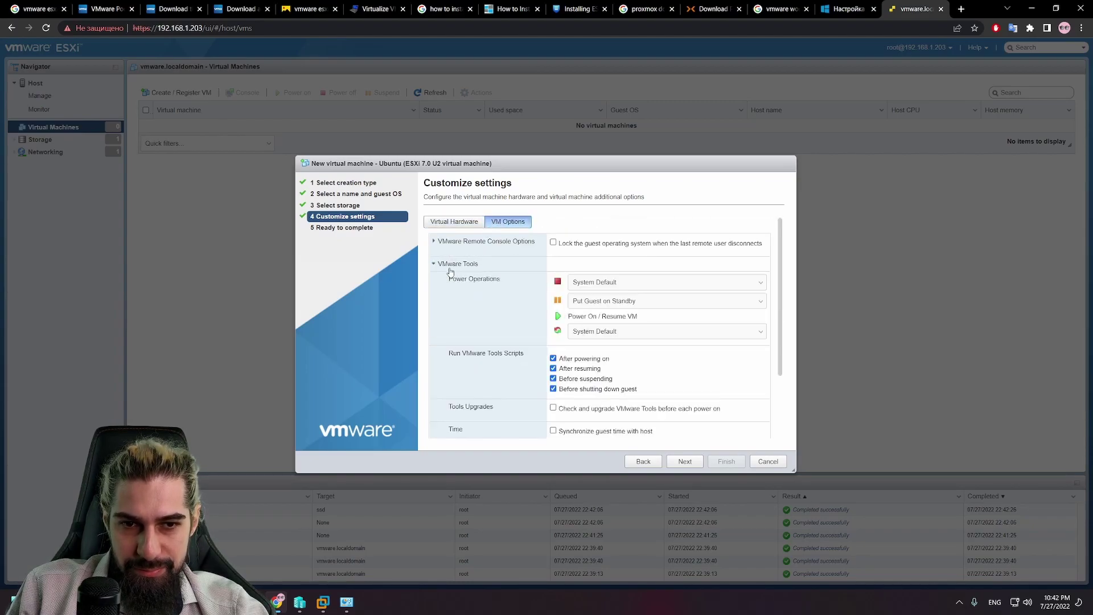
left_click(453, 265)
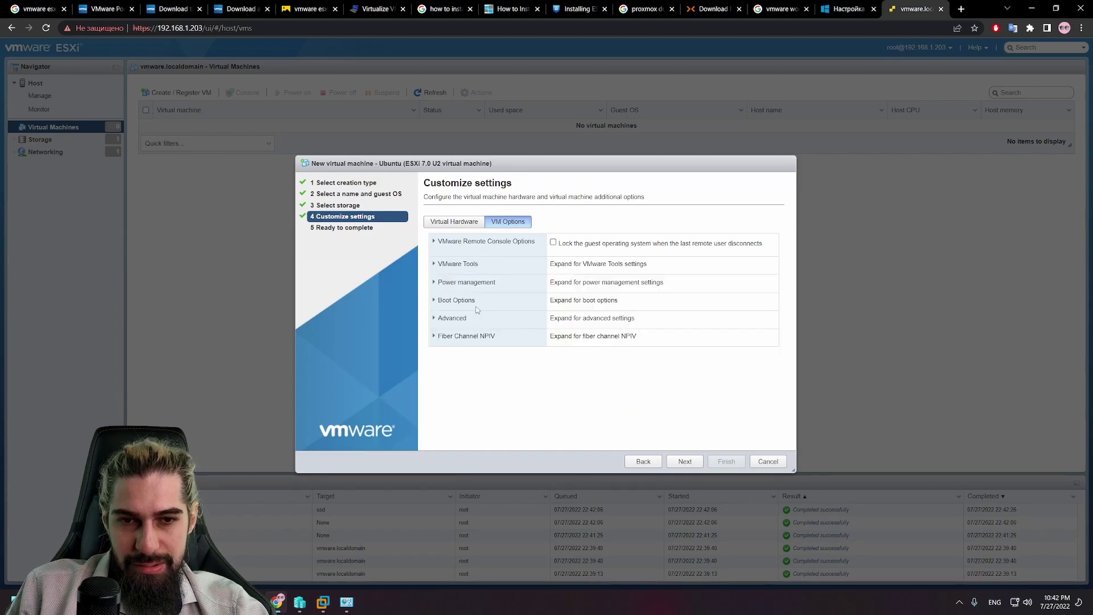
left_click(483, 285)
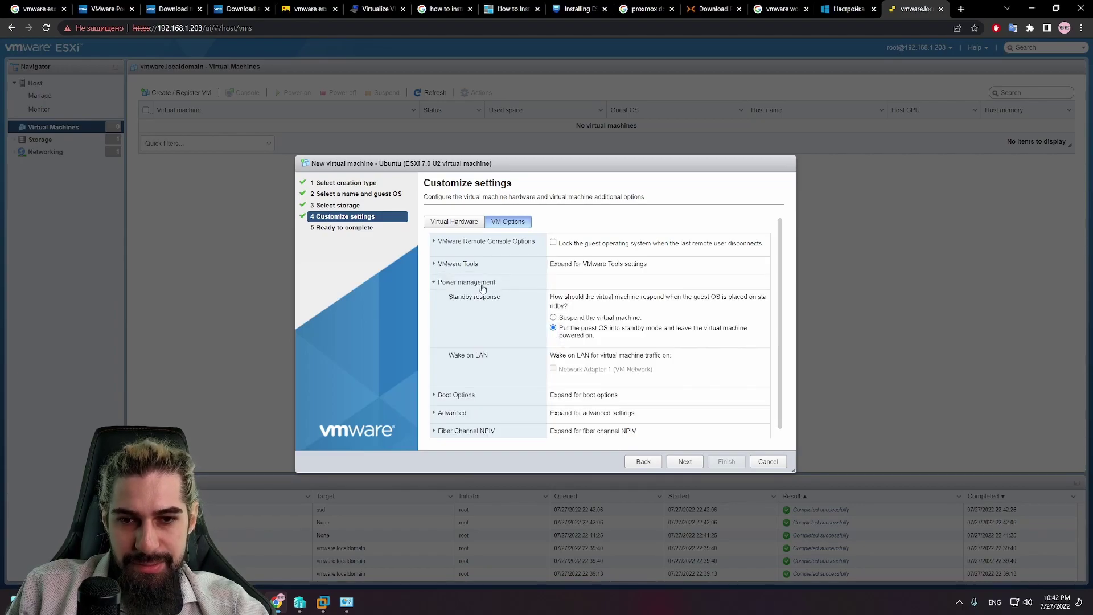
left_click(483, 284)
left_click(487, 309)
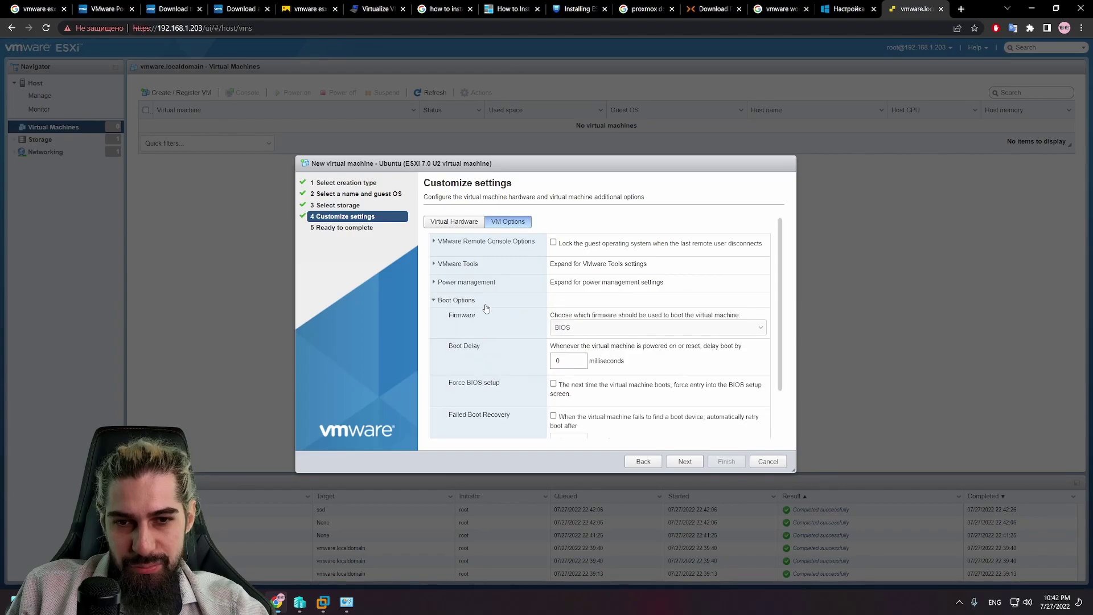
left_click(596, 329)
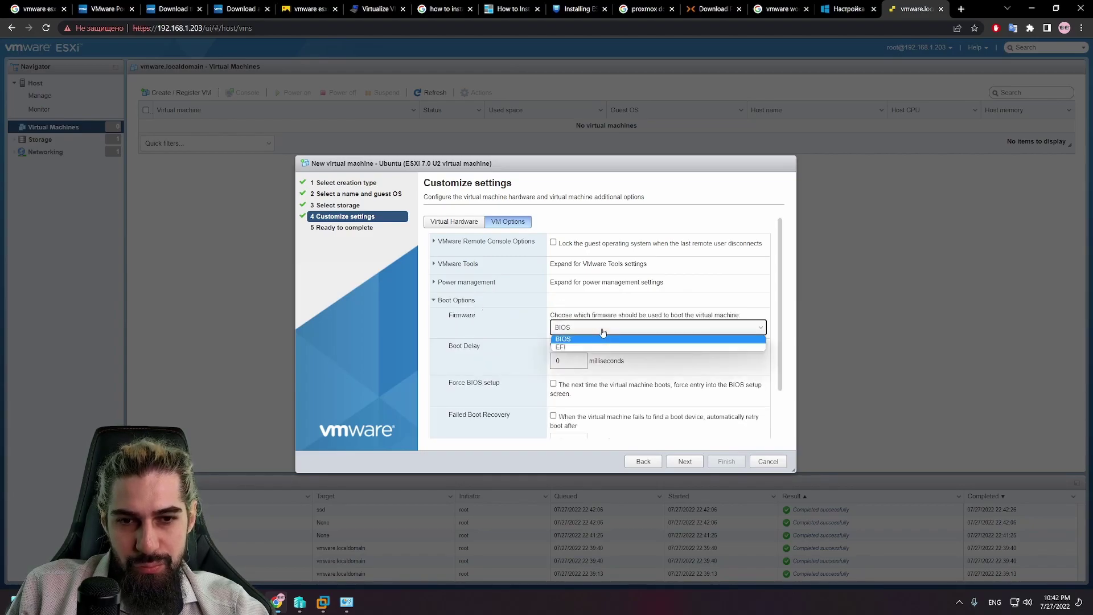
left_click(598, 328)
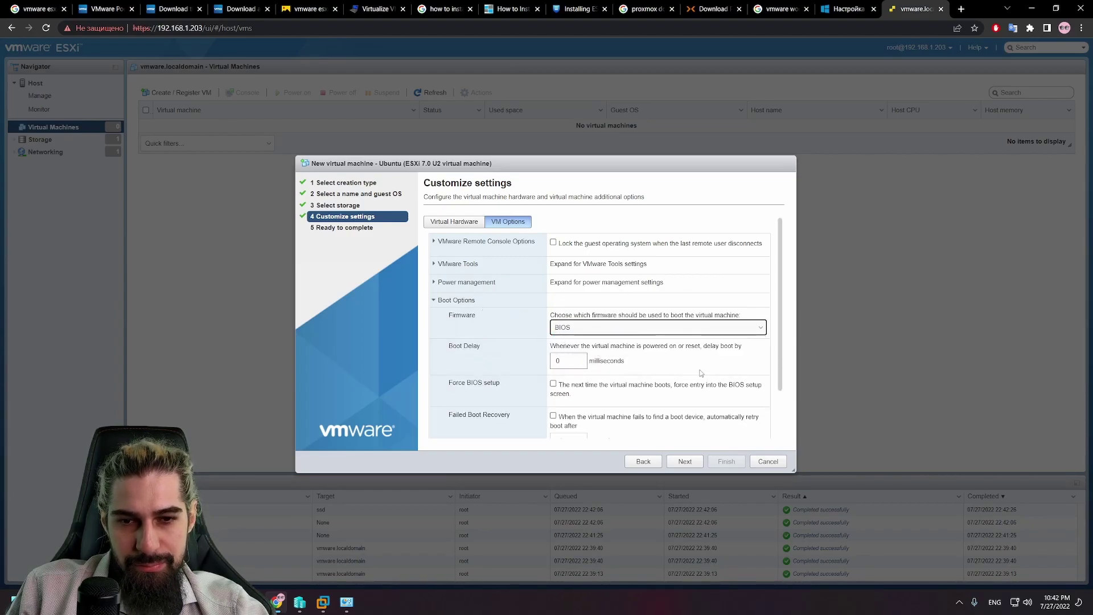
scroll(700, 373, "down", 1)
scroll(481, 300, "up", 1)
left_click(462, 302)
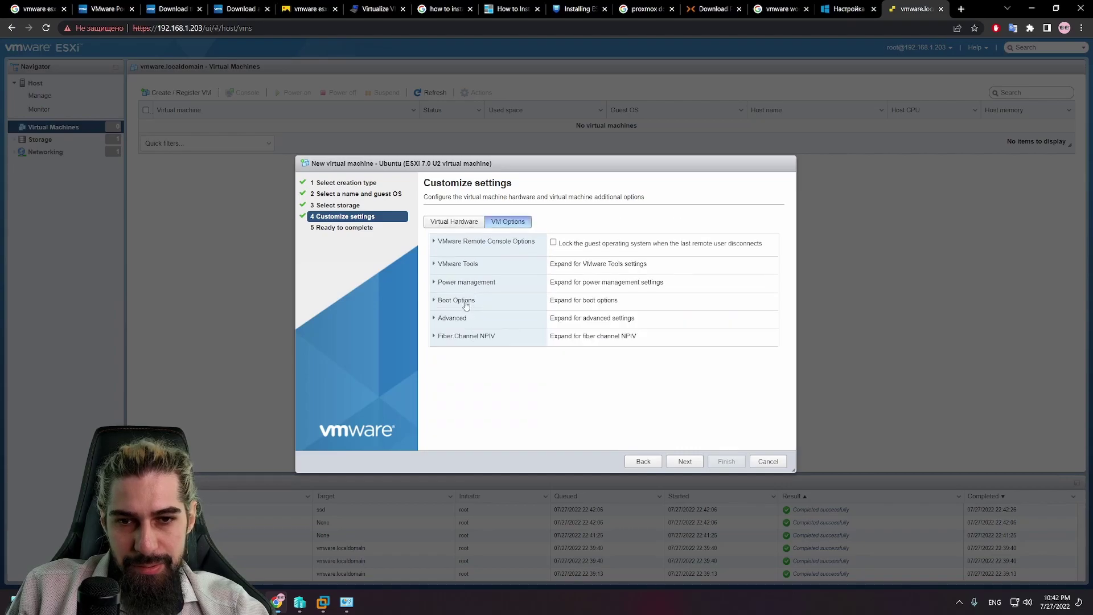
Step: Check the Advanced and Virtual Hardware settings, then advance to Ready to complete
left_click(452, 317)
scroll(652, 336, "down", 2)
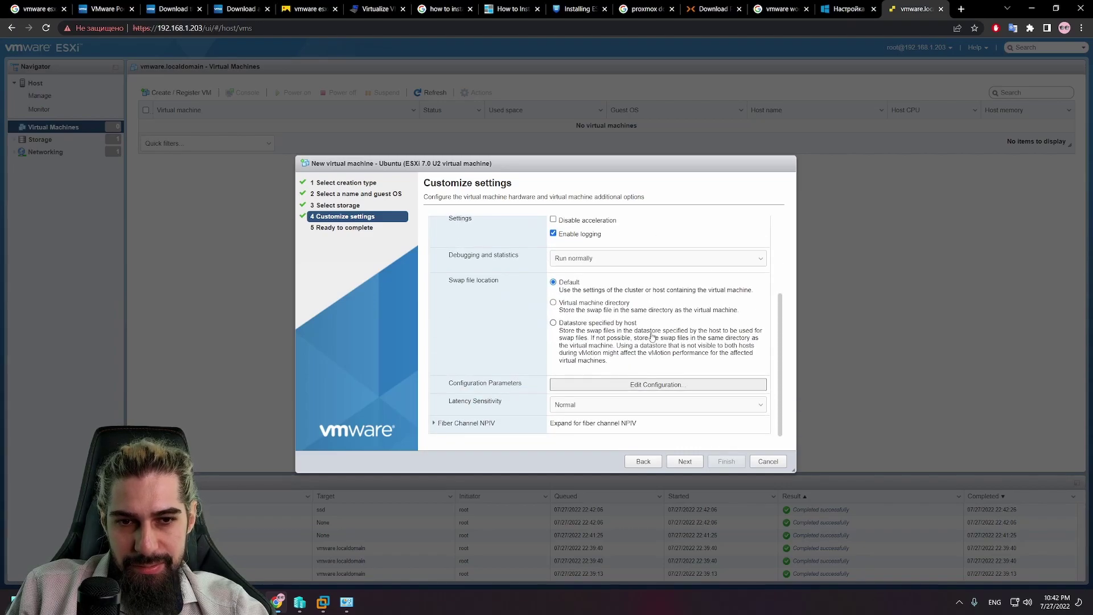
scroll(651, 336, "up", 3)
left_click(484, 225)
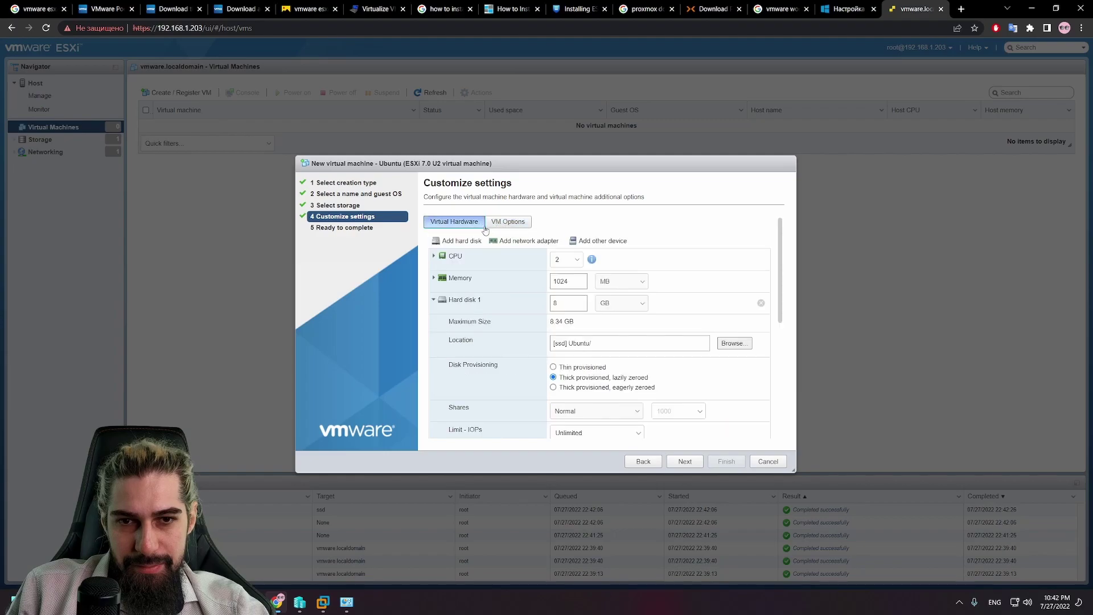
left_click(683, 462)
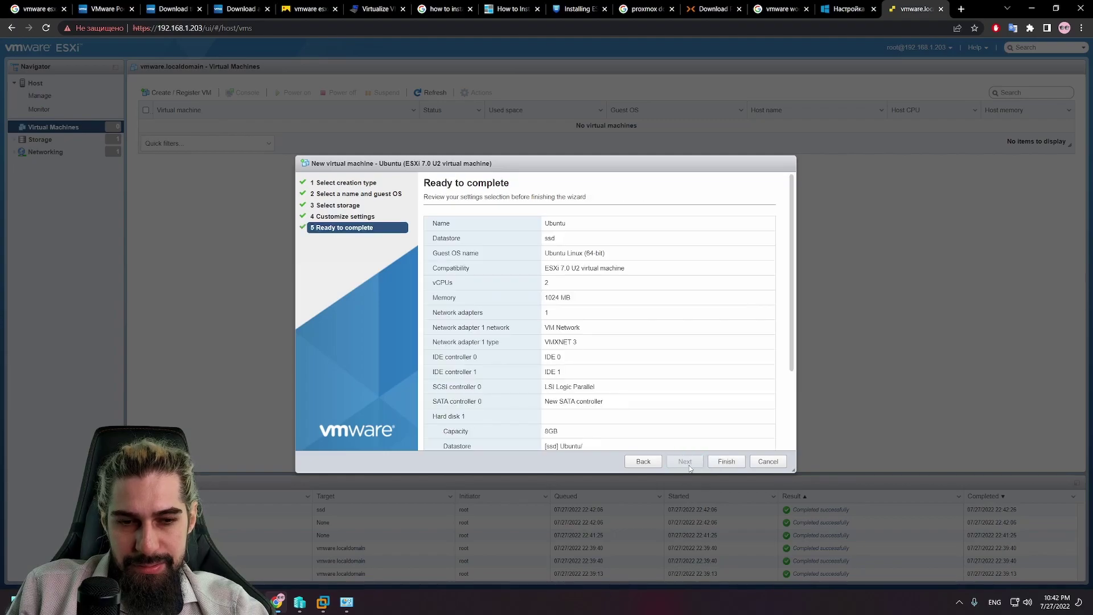
Step: Finish the wizard, open the new Ubuntu VM, and attempt to power it on
left_click(726, 461)
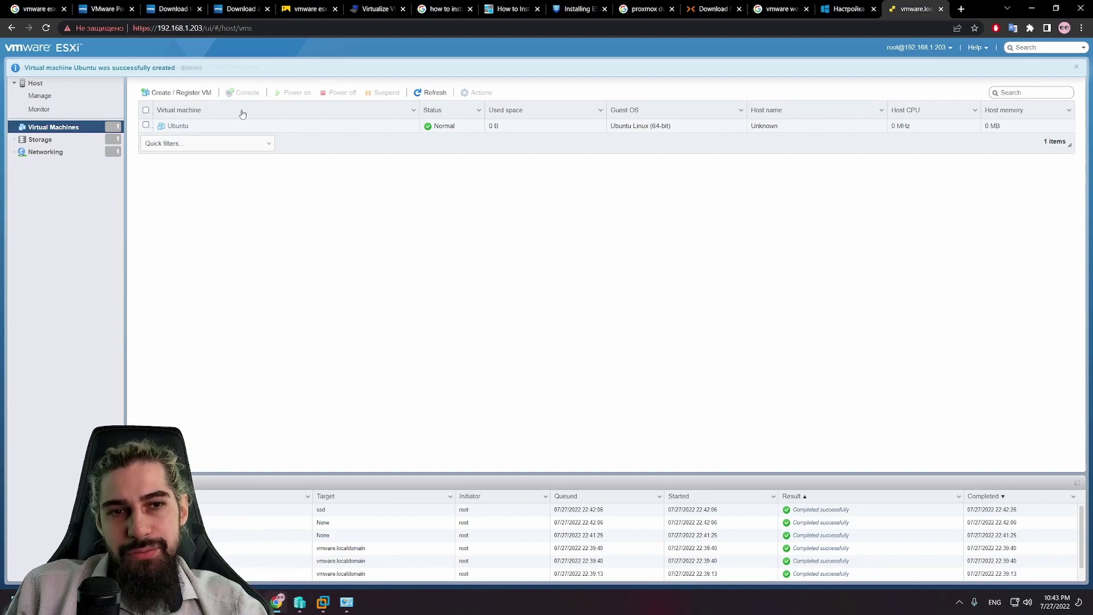
left_click(176, 126)
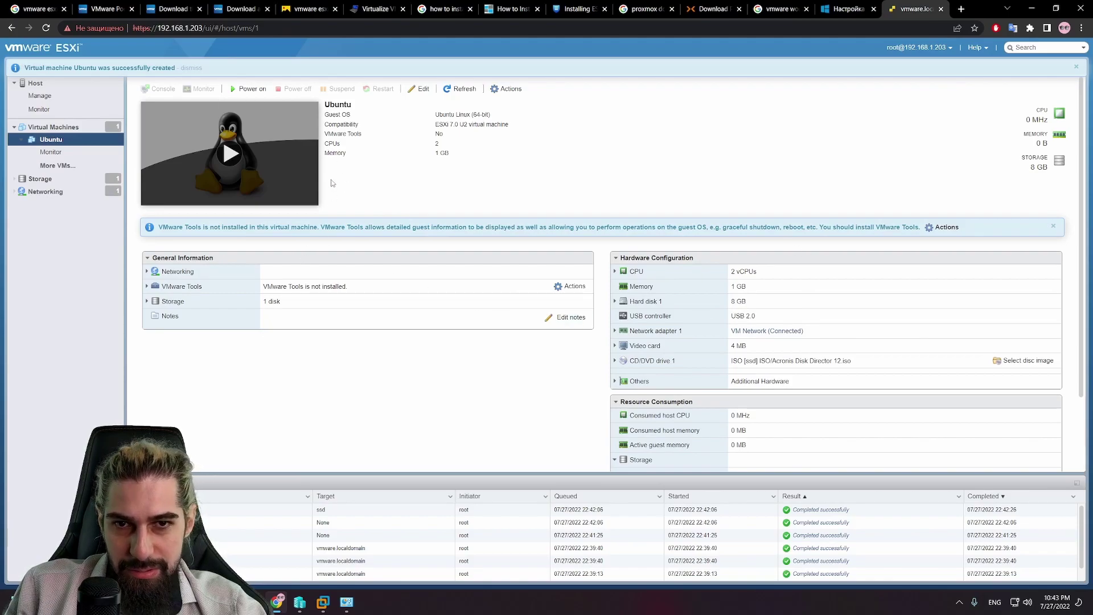
left_click(230, 154)
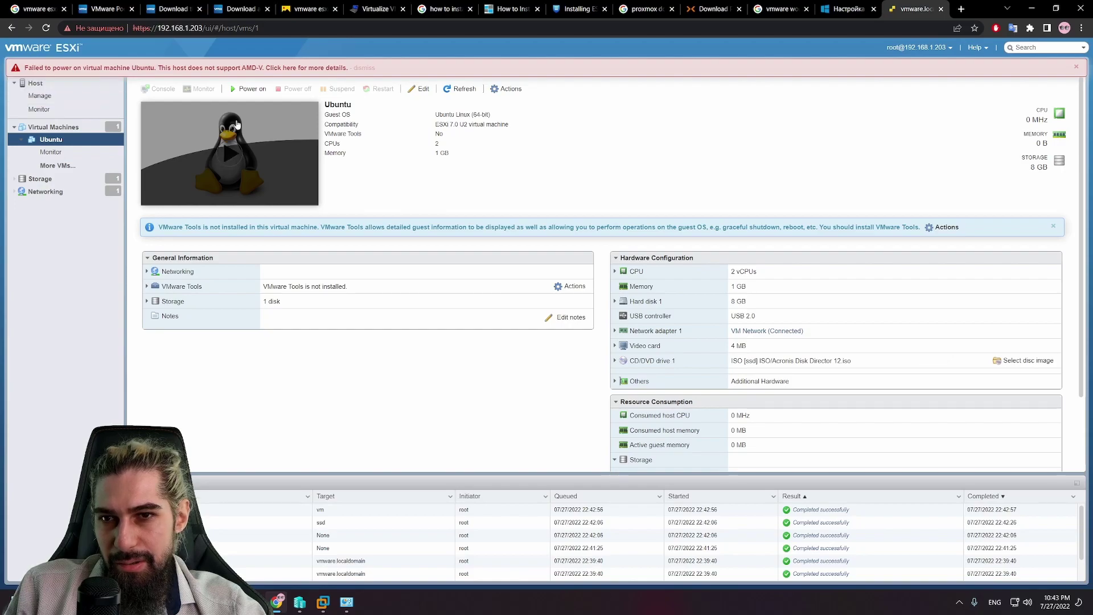
Step: View the power-on failure details, then open and cancel the Ubuntu VM's Edit settings
left_click(230, 69)
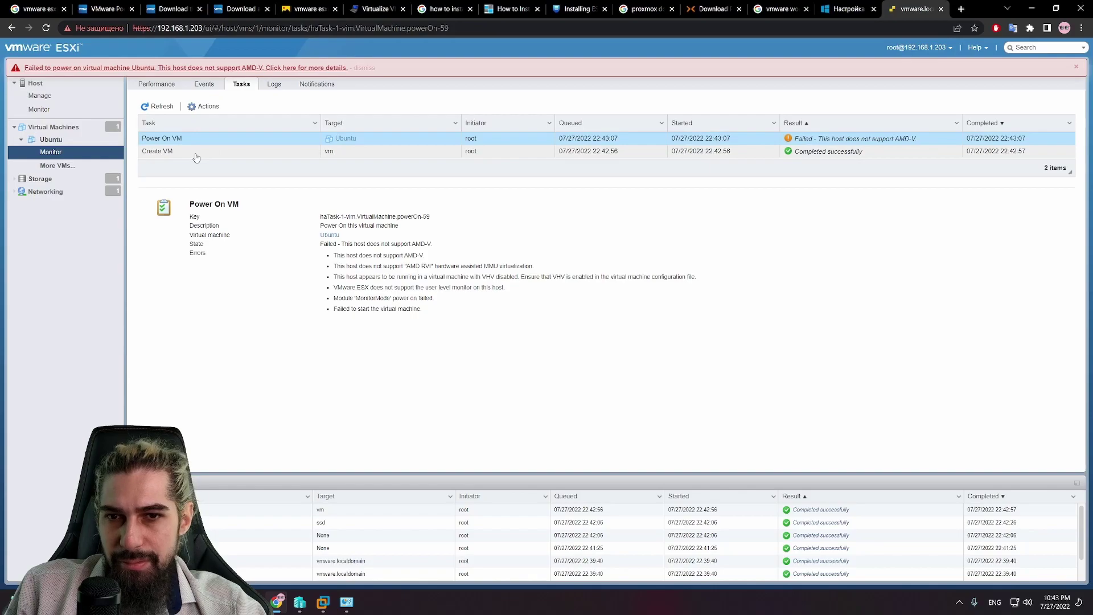
left_click(57, 141)
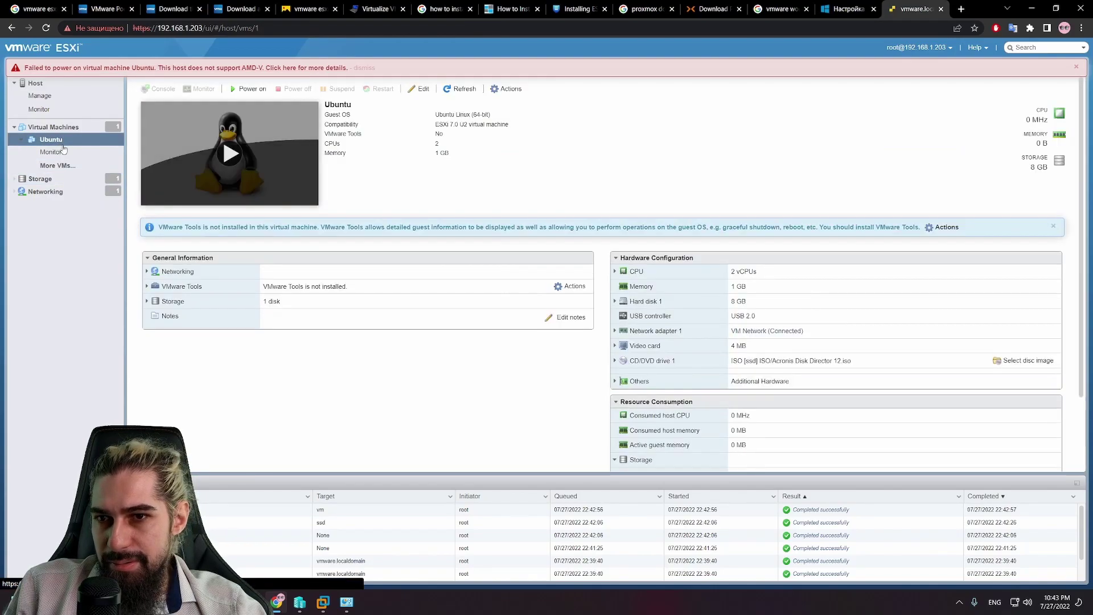
right_click(64, 145)
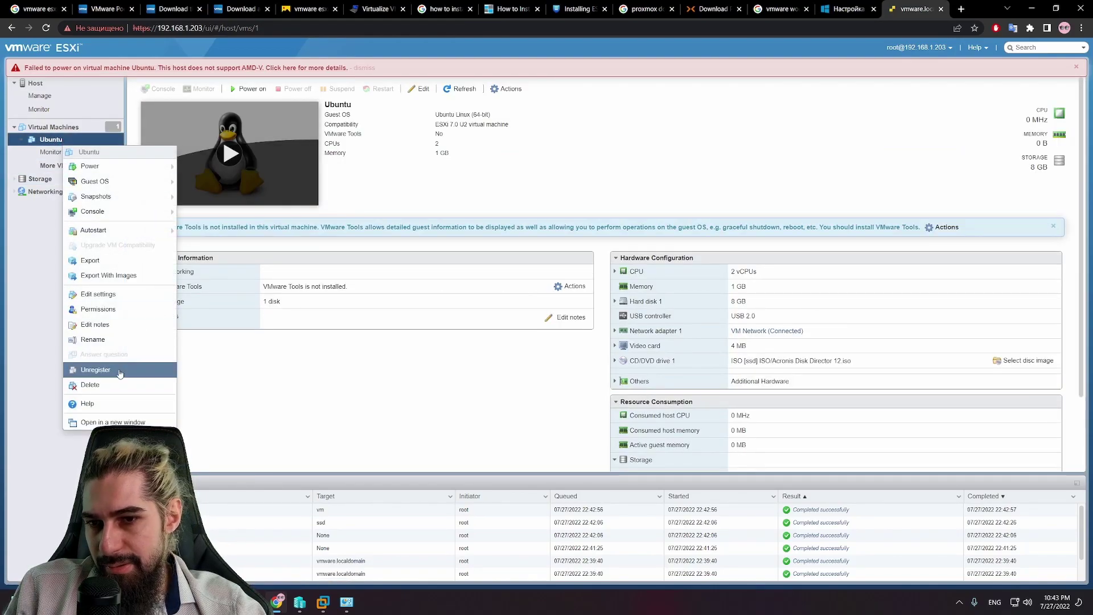
left_click(97, 293)
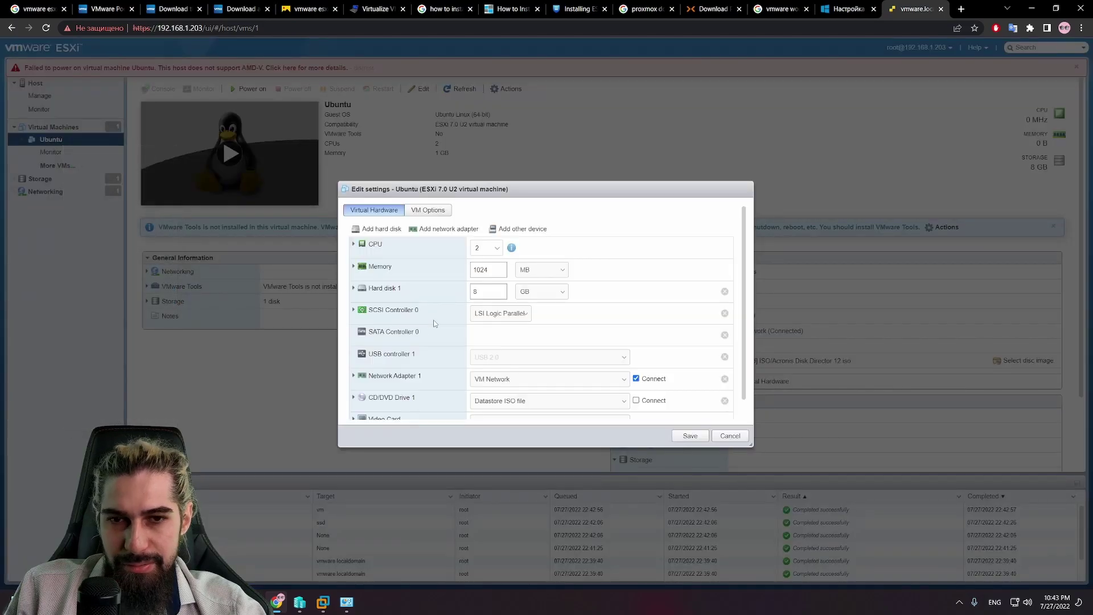
scroll(567, 317, "down", 1)
scroll(590, 321, "up", 1)
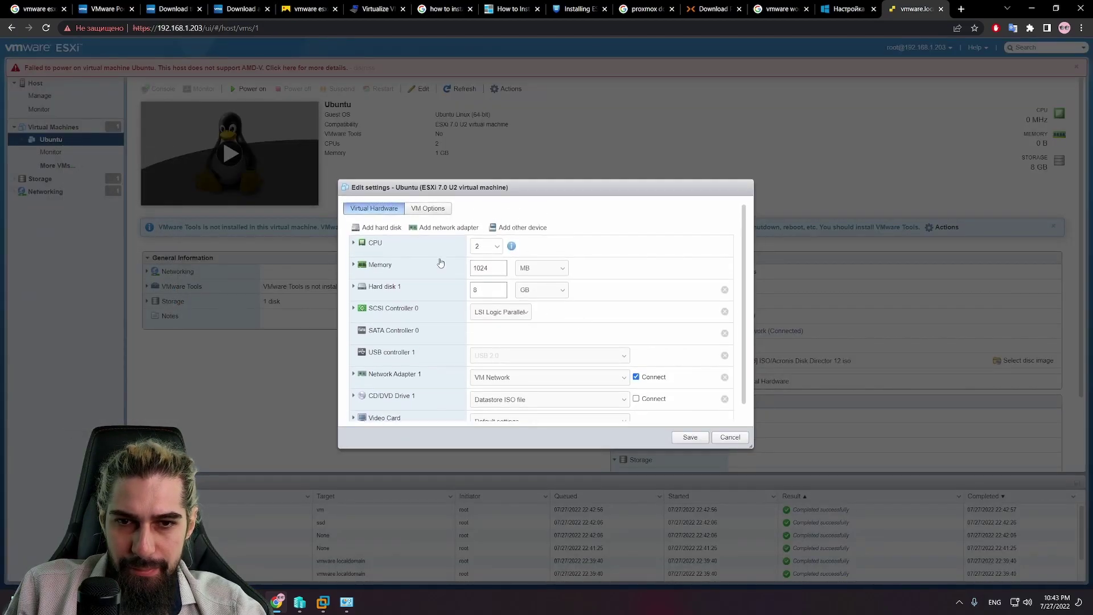
left_click(690, 437)
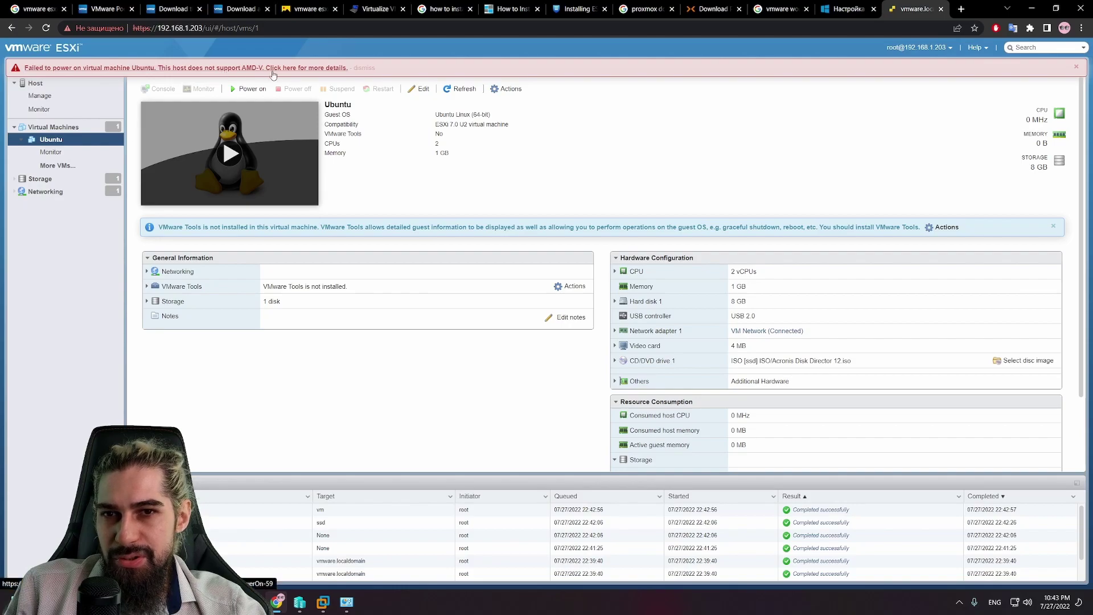
Step: Reopen the failed Power On task details citing missing AMD-V and RVI support
left_click(331, 68)
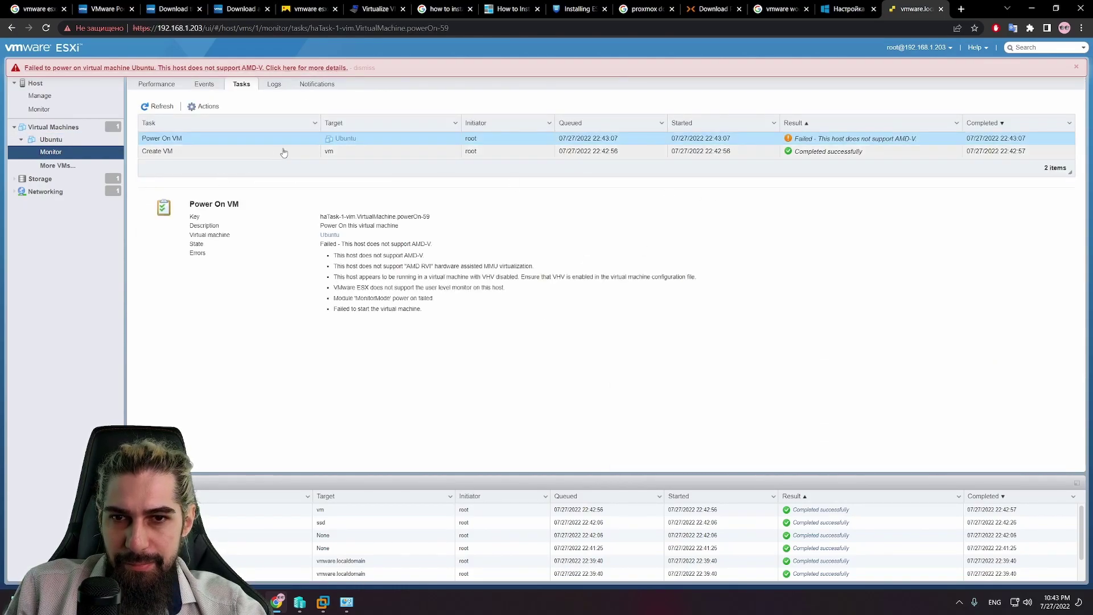
right_click(909, 142)
left_click(519, 274)
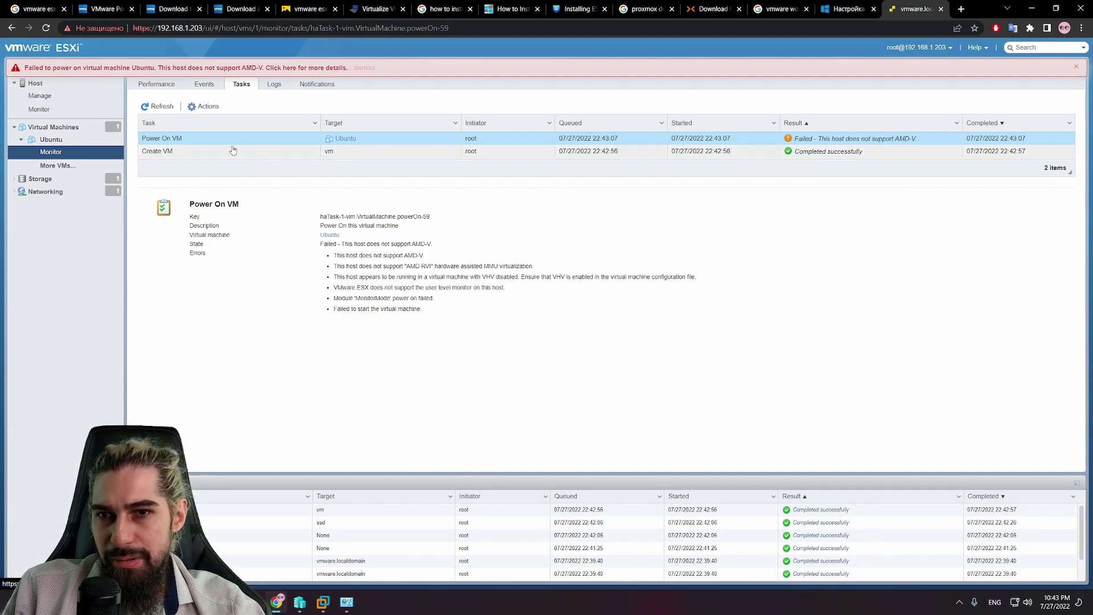
Step: Open Ubuntu's Edit settings, view VM Options > VMware Tools, cancel, and return to its summary
left_click(205, 106)
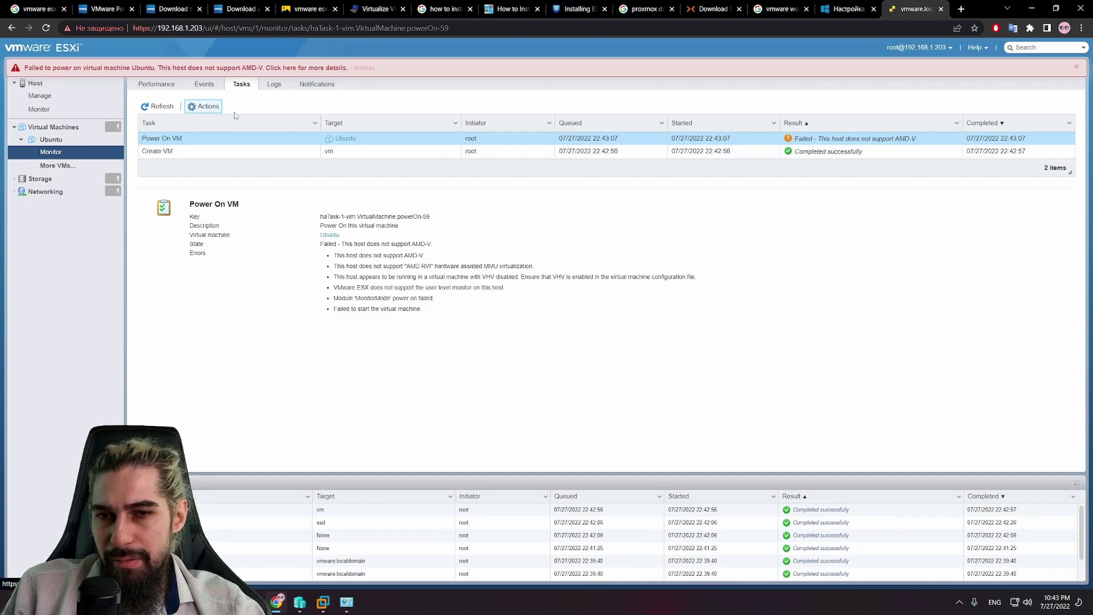
mouse_move(217, 133)
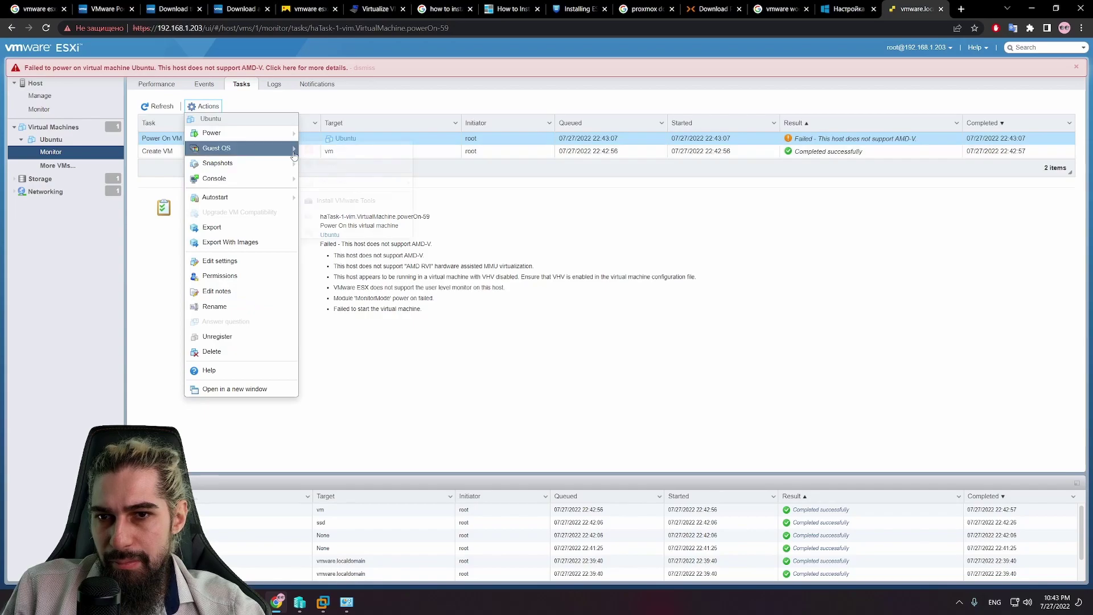
mouse_move(276, 164)
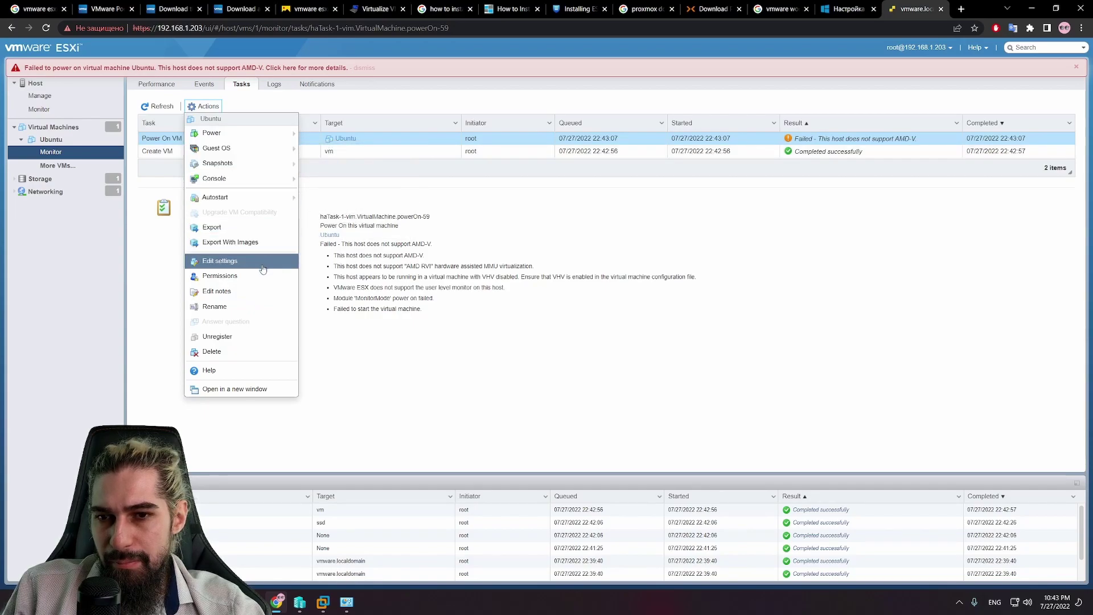
left_click(239, 261)
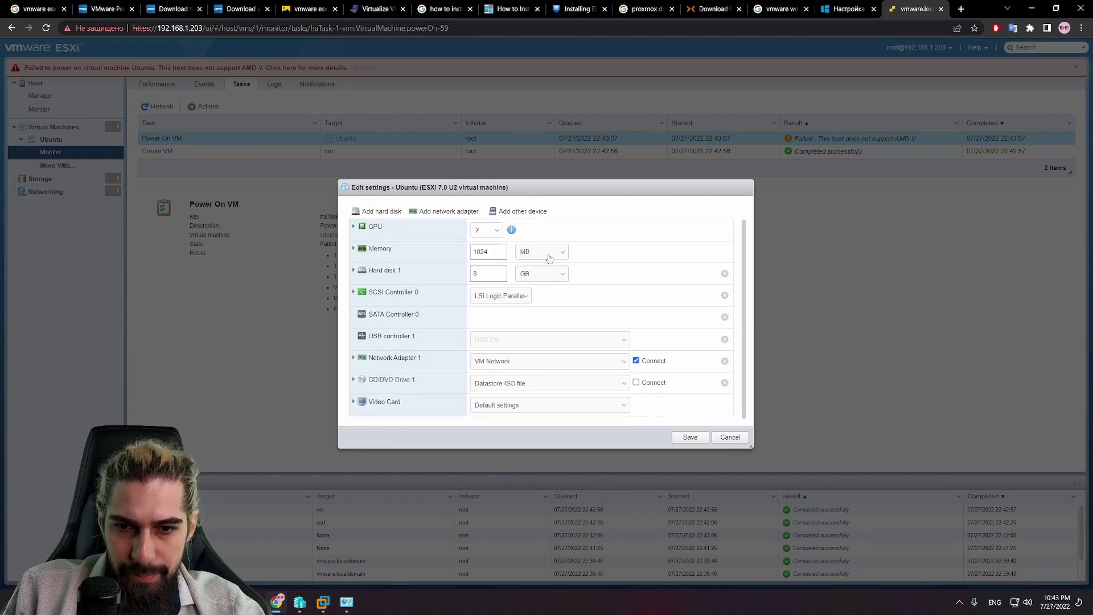
left_click(429, 210)
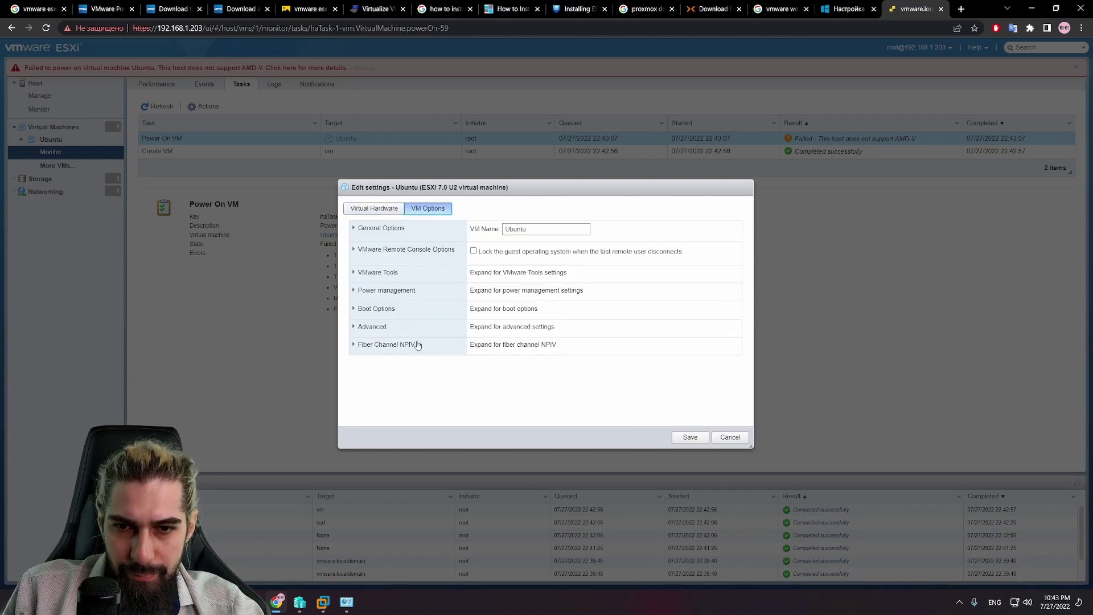
left_click(378, 272)
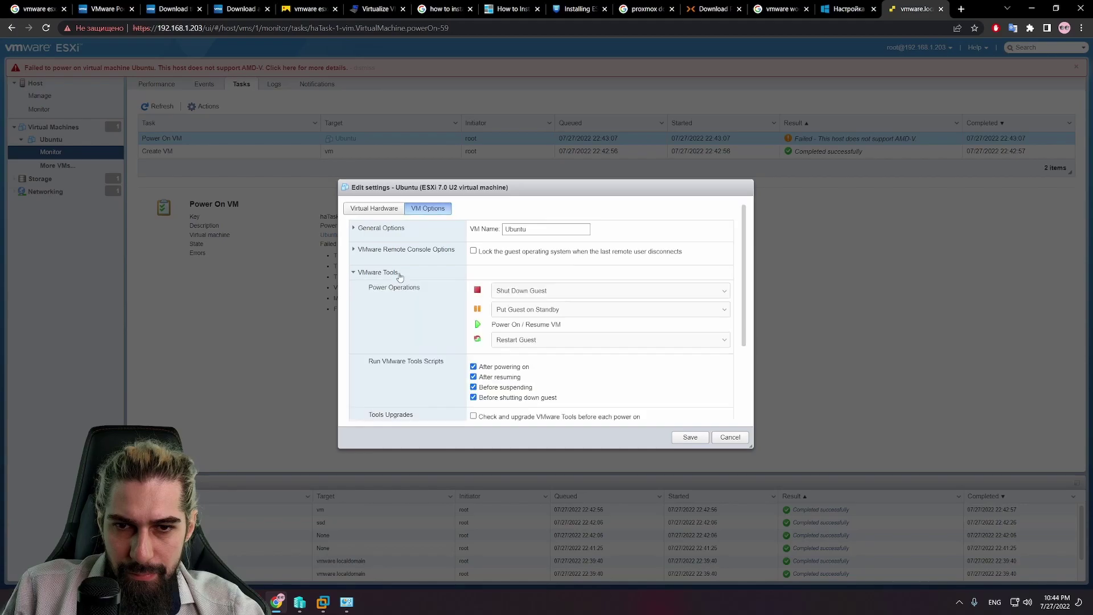
scroll(401, 276, "down", 5)
scroll(401, 276, "up", 5)
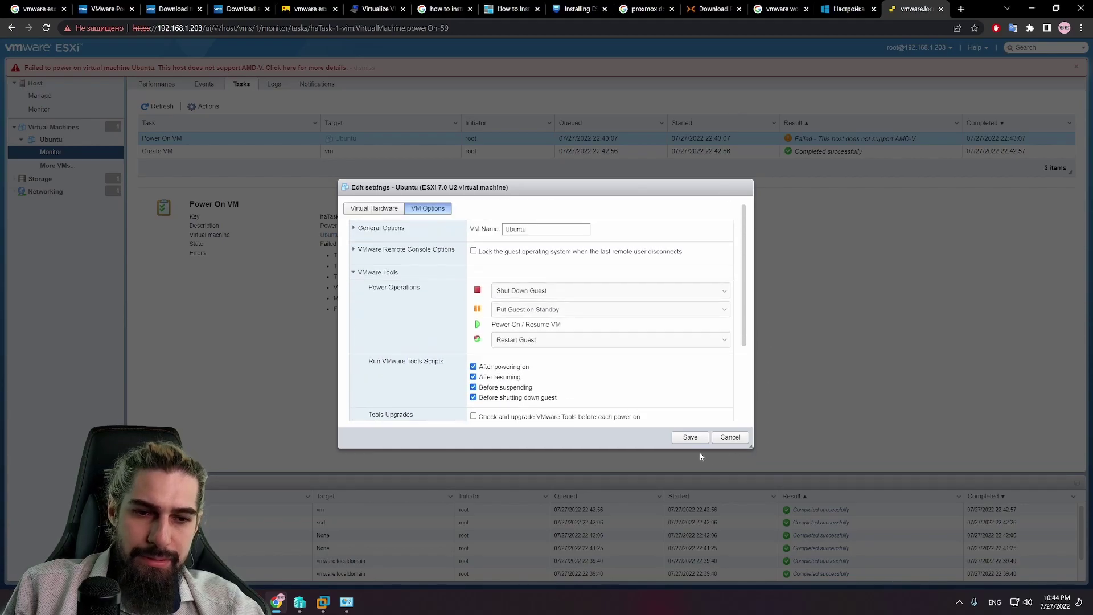
left_click(729, 437)
left_click(51, 141)
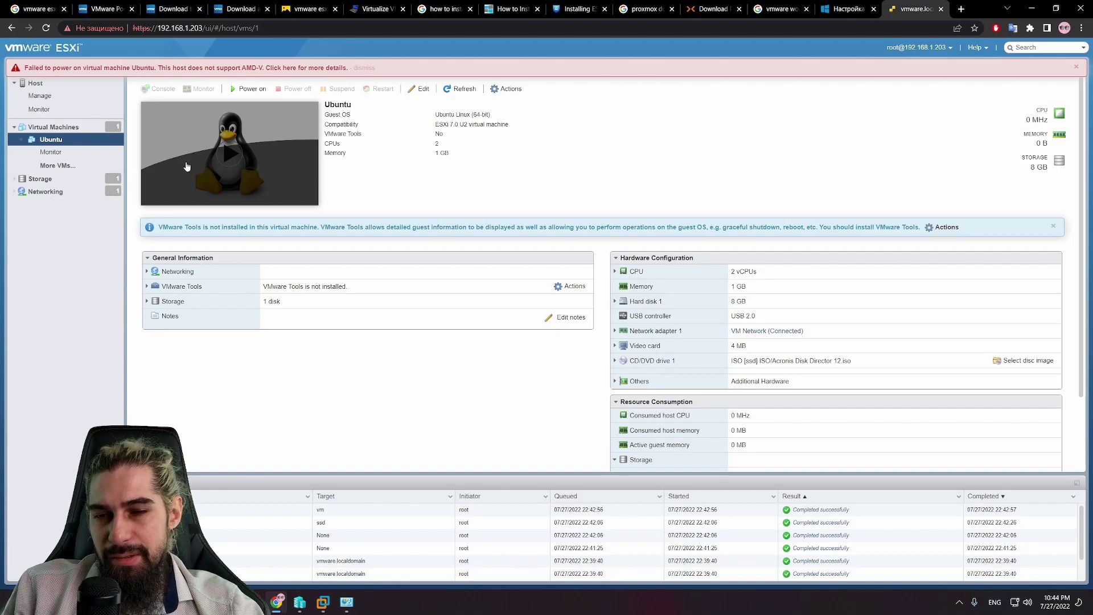
left_click(940, 227)
mouse_move(968, 273)
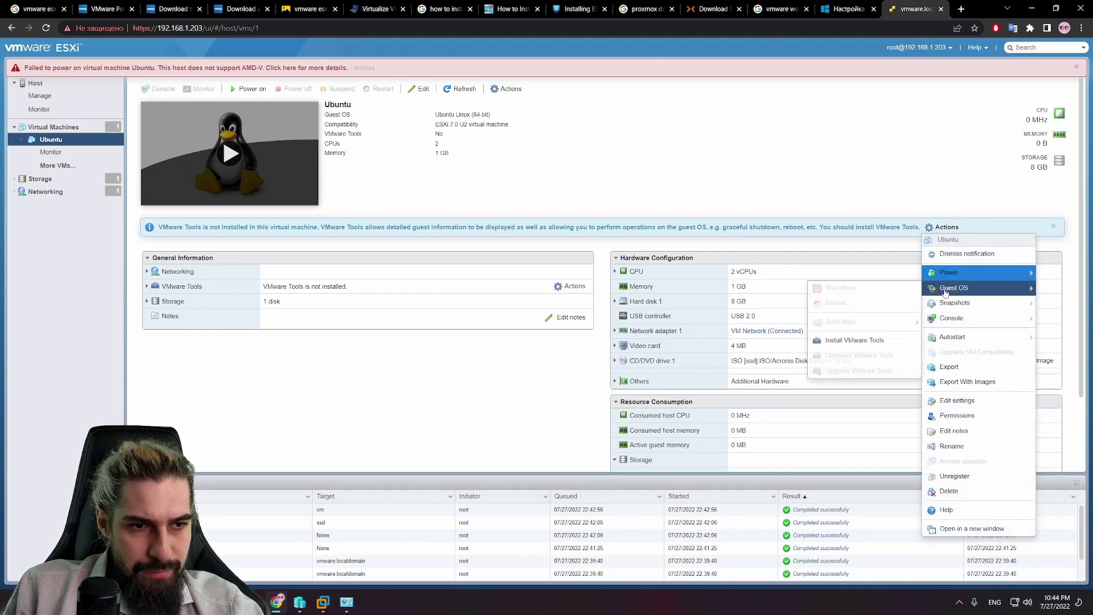
left_click(939, 227)
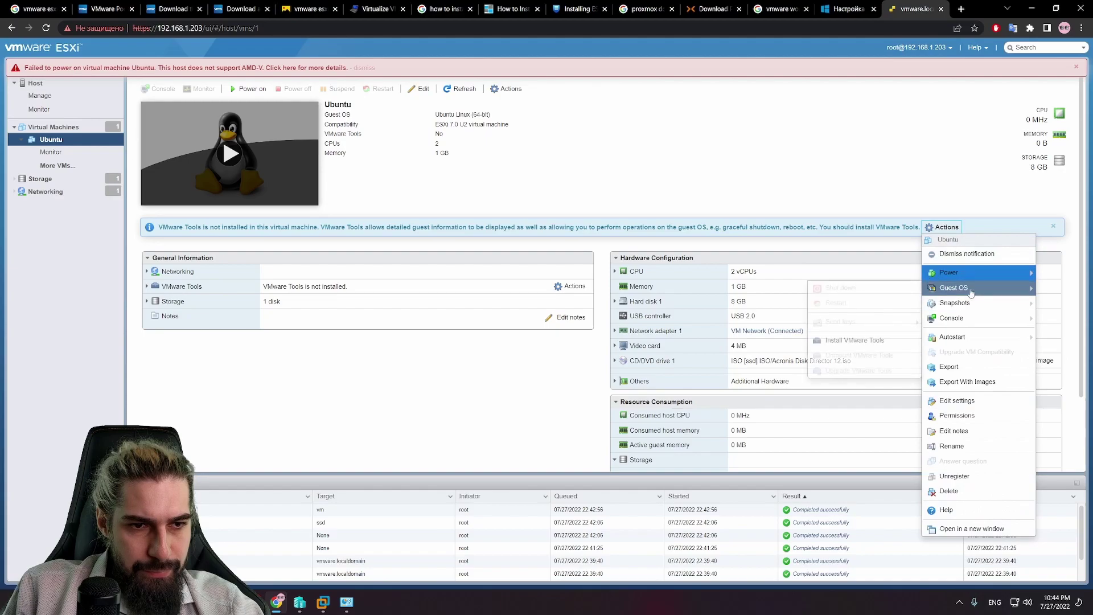
mouse_move(952, 292)
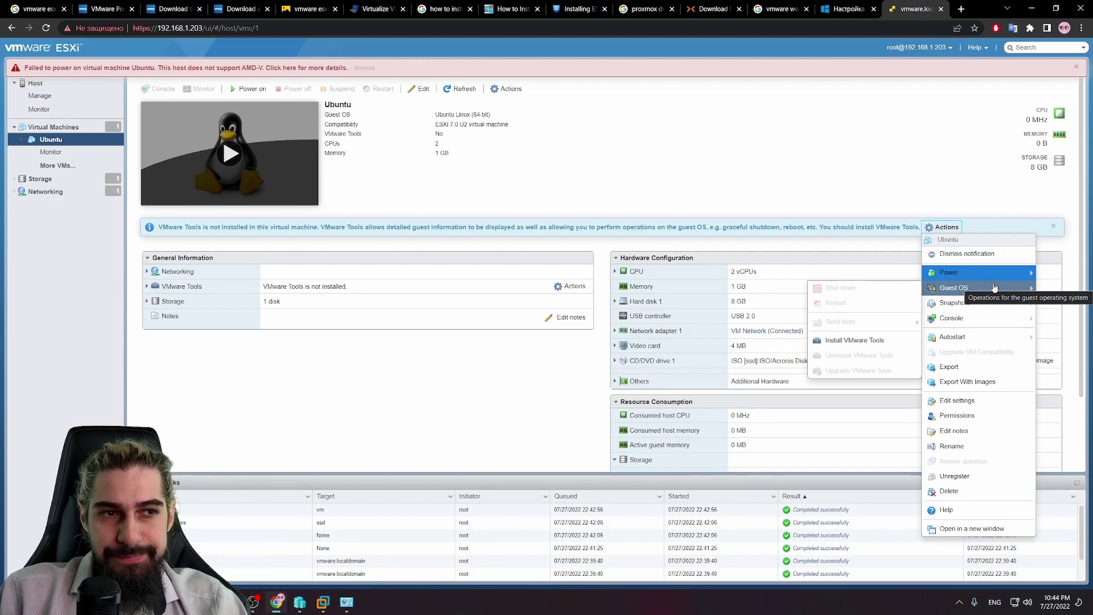
left_click(355, 154)
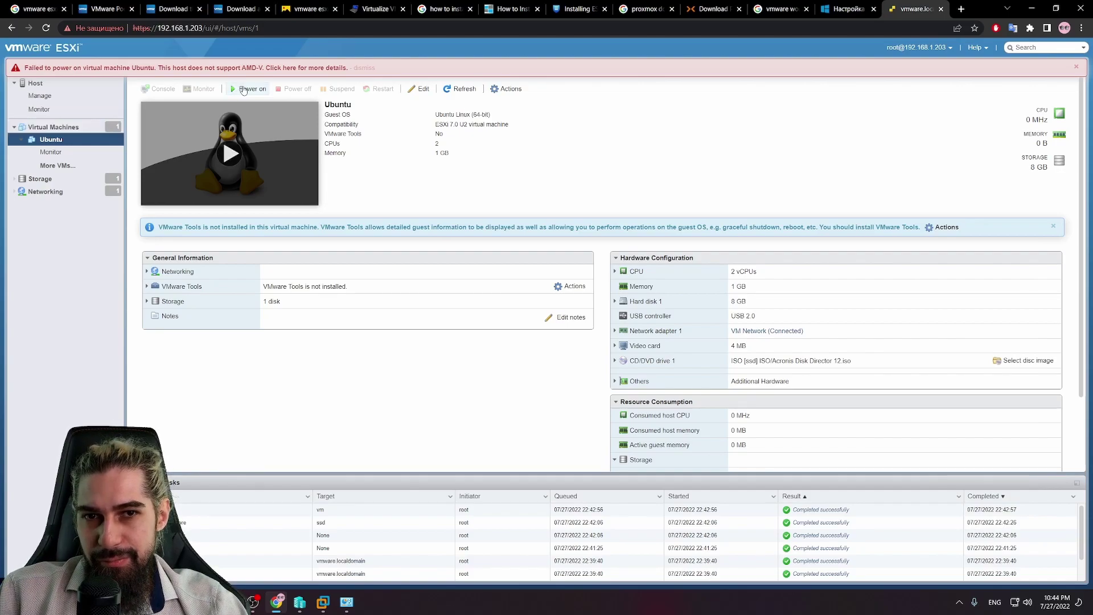
left_click(421, 89)
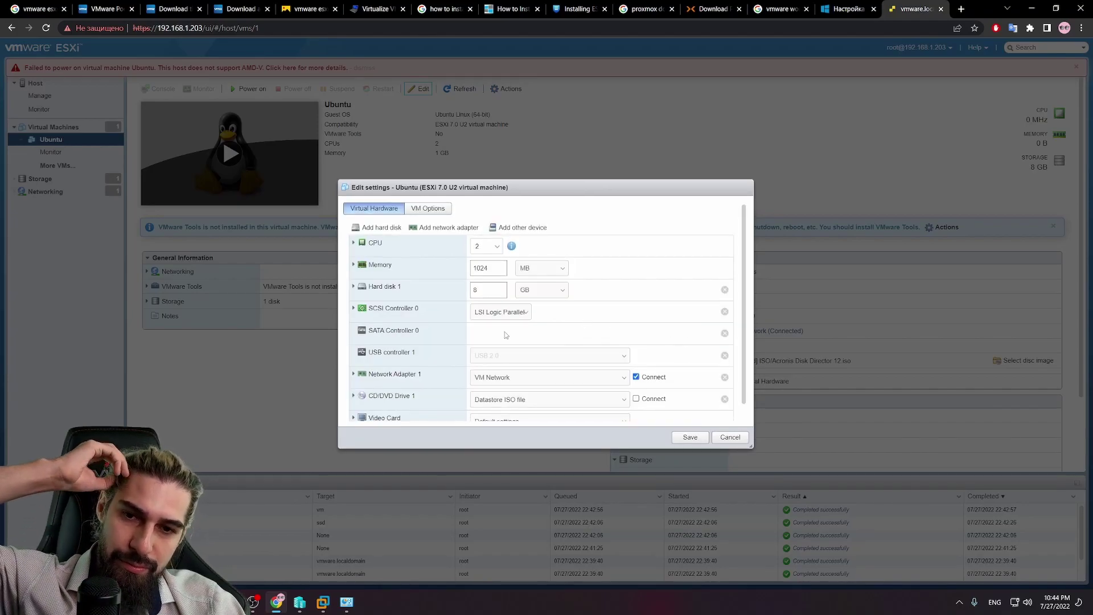
scroll(630, 322, "down", 1)
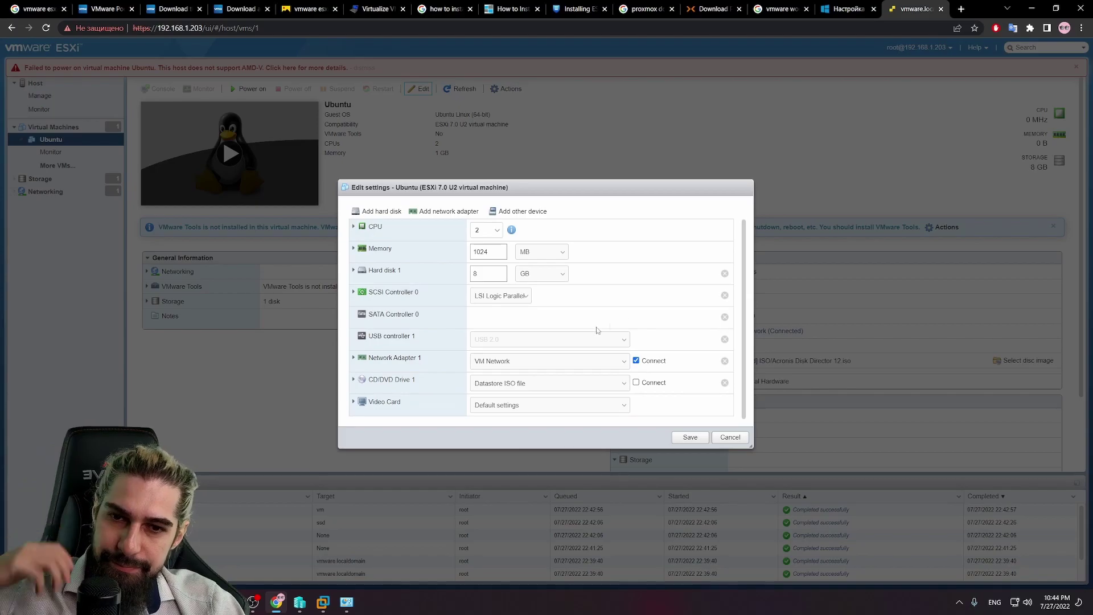
scroll(427, 358, "up", 1)
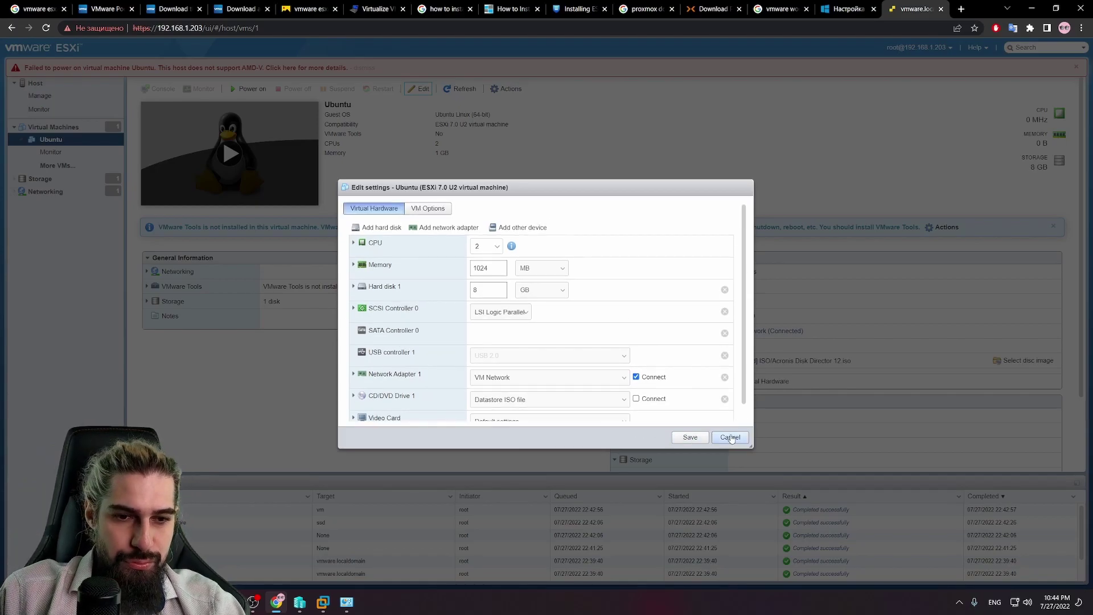
left_click(729, 437)
left_click(51, 152)
left_click(52, 139)
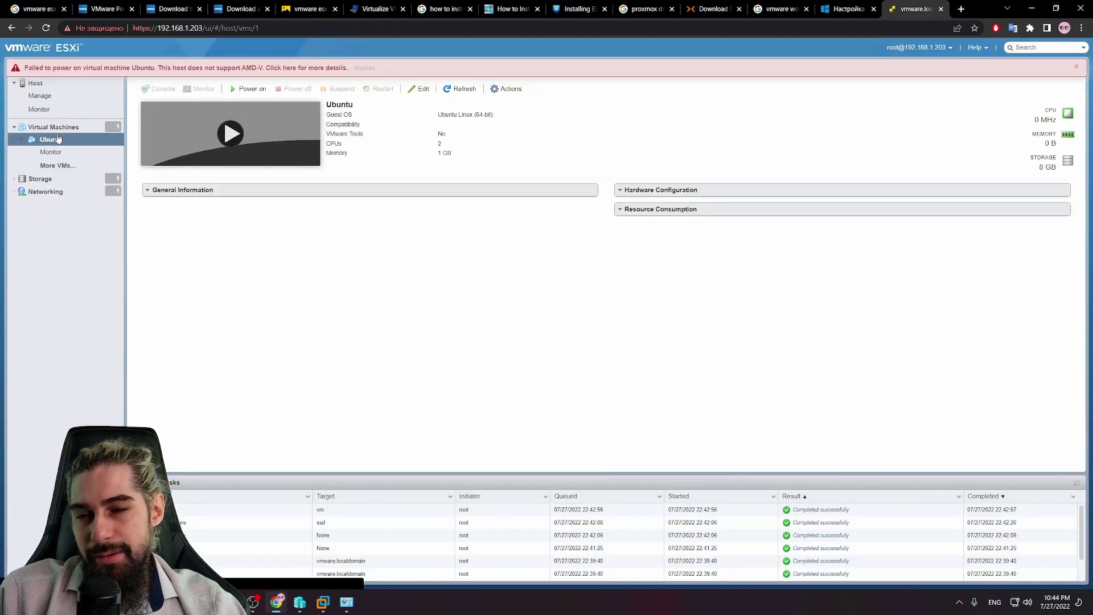
left_click(68, 151)
Step: Open the virtual machines list in a new window, then close that extra tab
left_click(66, 128)
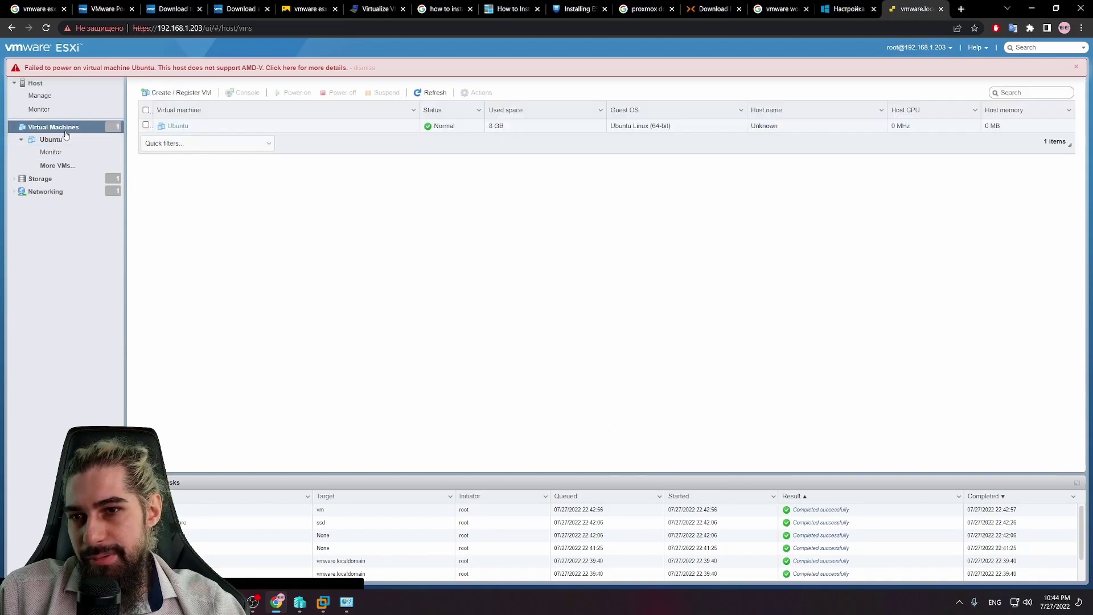
right_click(66, 132)
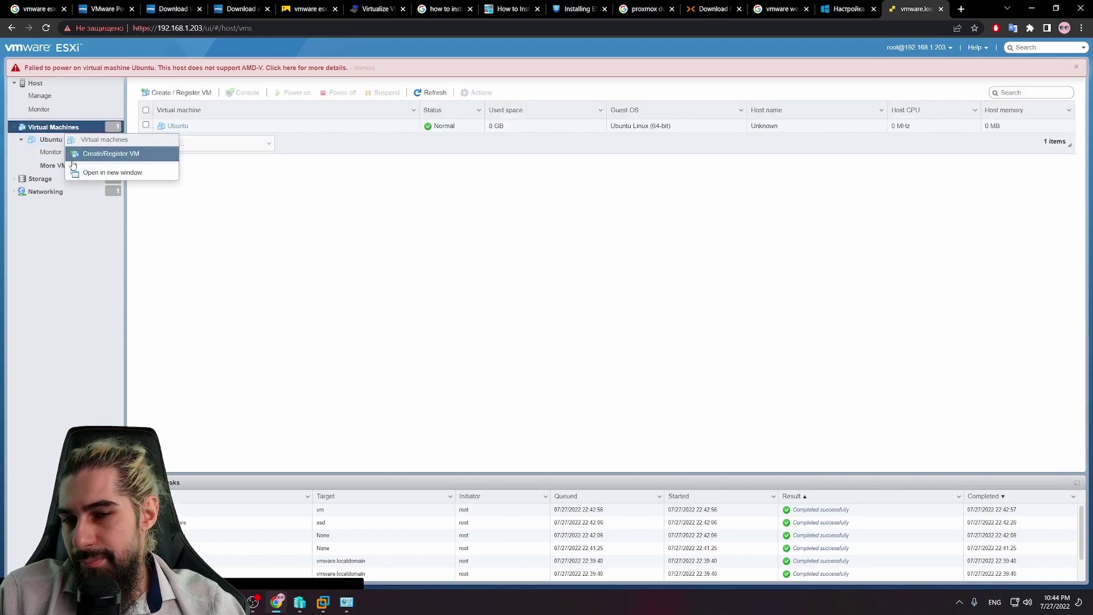
left_click(114, 172)
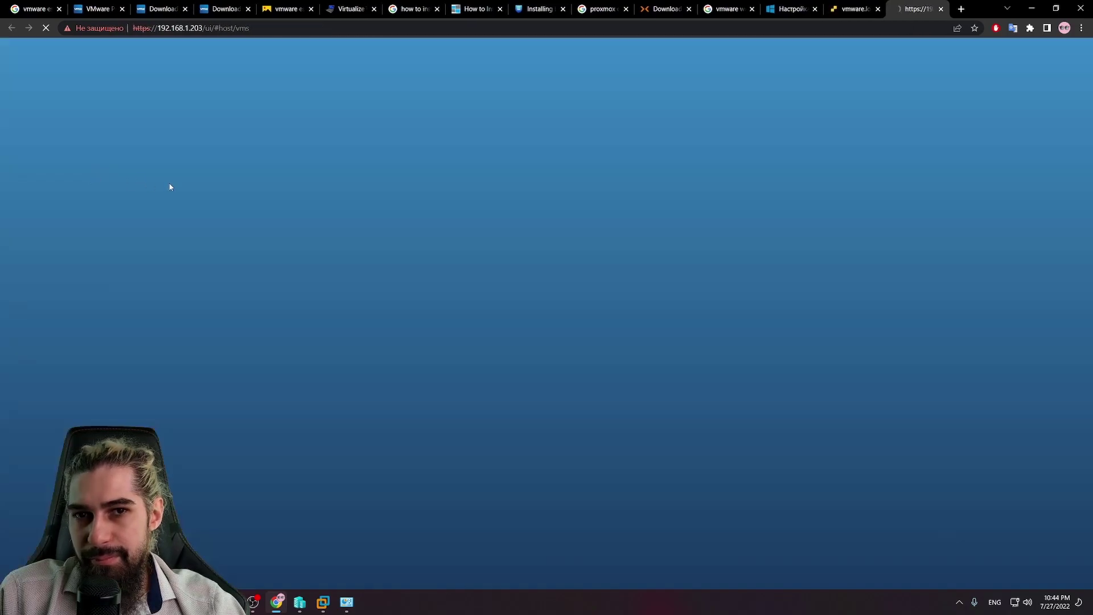
left_click(941, 8)
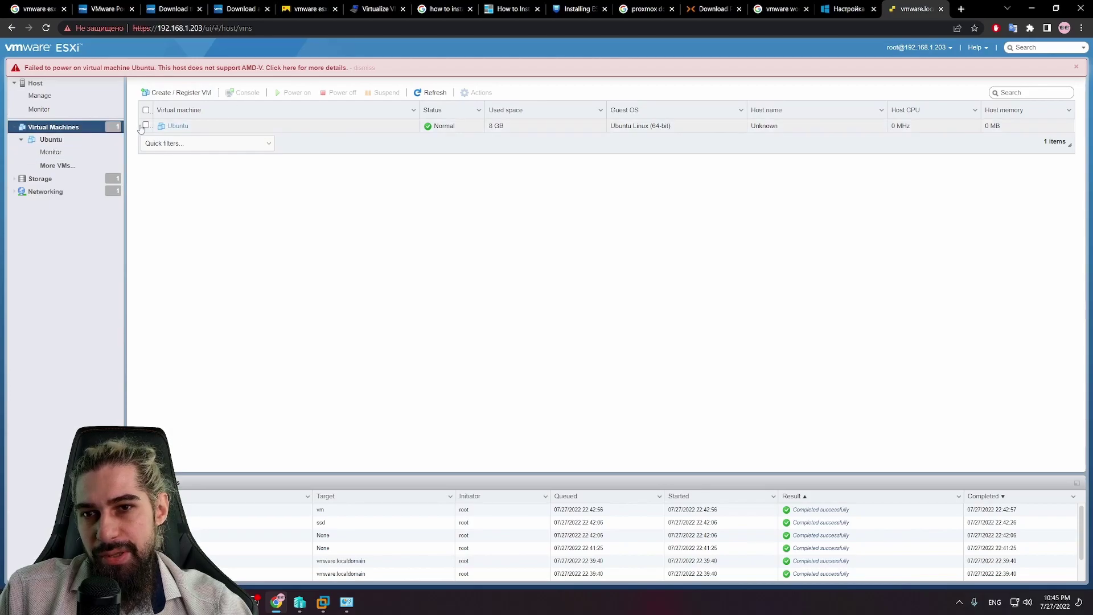
Step: Retry powering on Ubuntu twice, then choose Delete for the Ubuntu VM and confirm
left_click(178, 126)
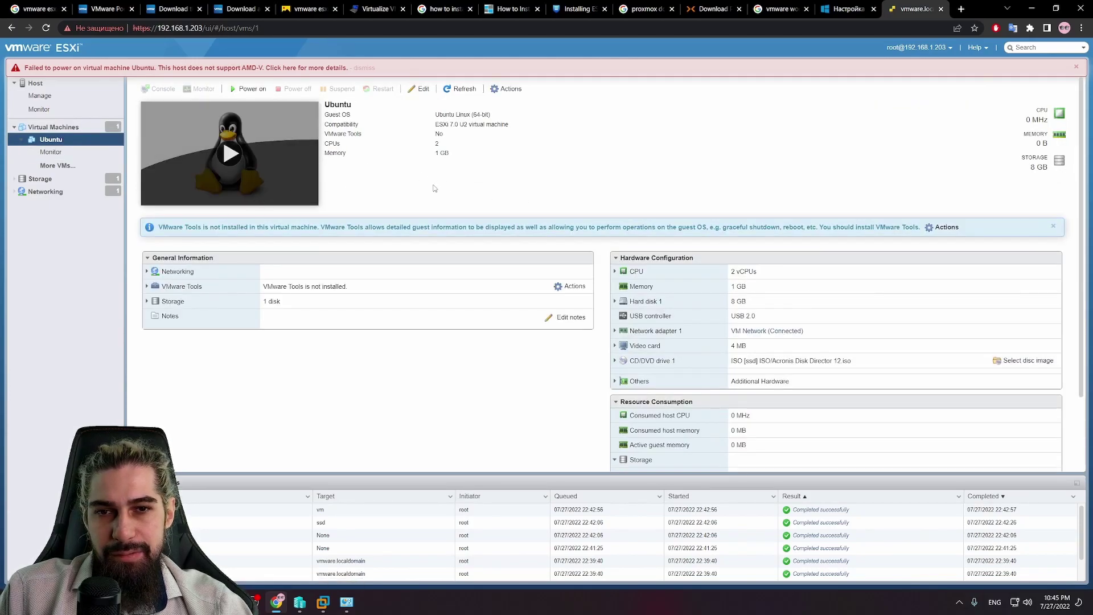
left_click(242, 162)
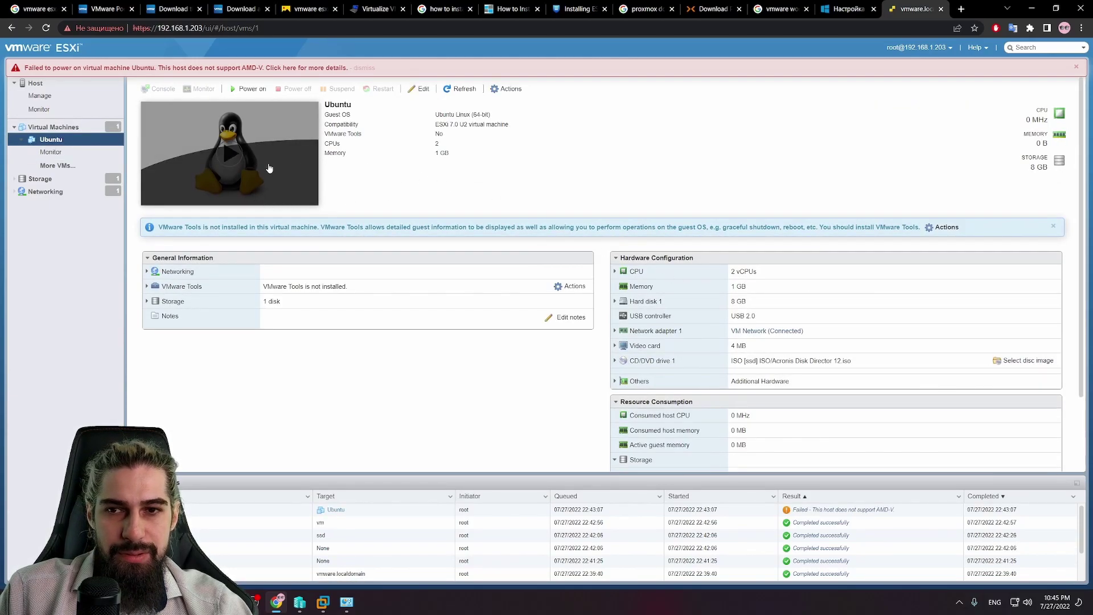
left_click(237, 89)
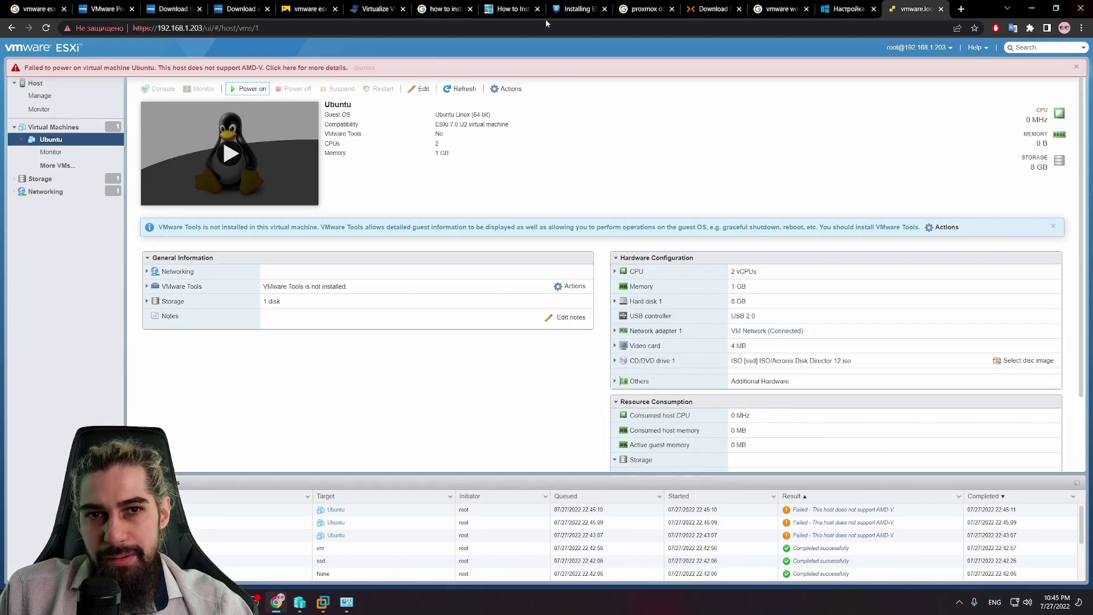
right_click(69, 146)
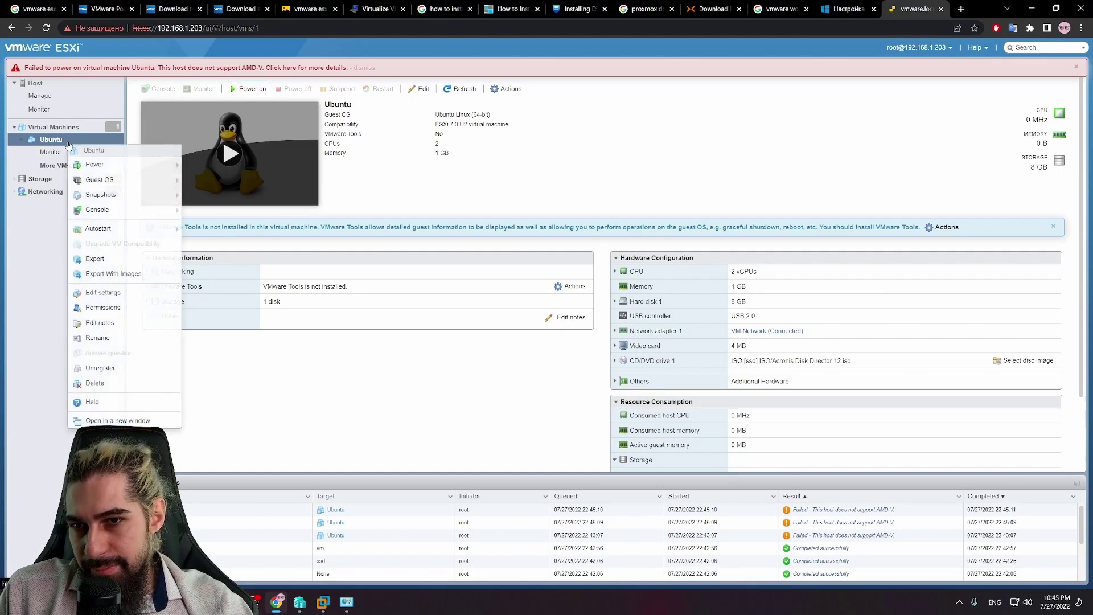
left_click(142, 388)
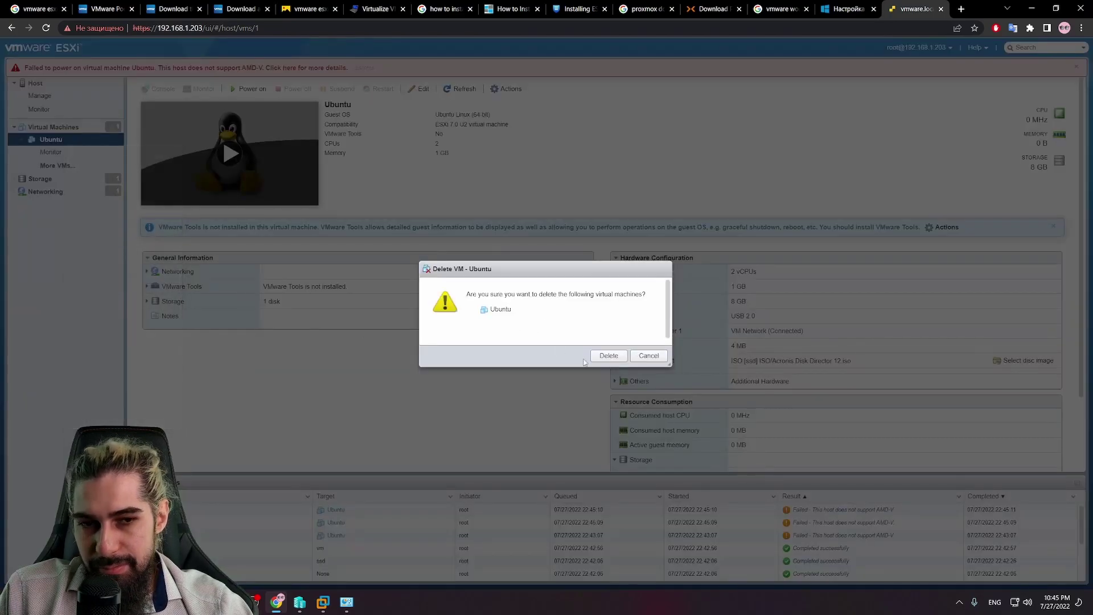
left_click(609, 356)
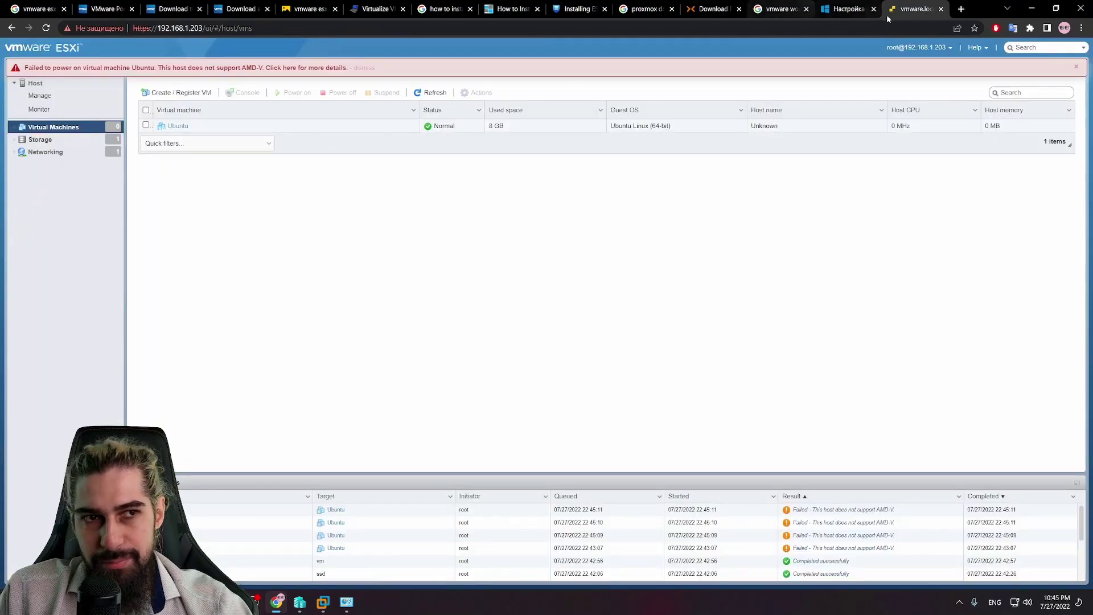
Step: Switch to VMware Workstation and shut down the guest on the VMware VM
left_click(940, 8)
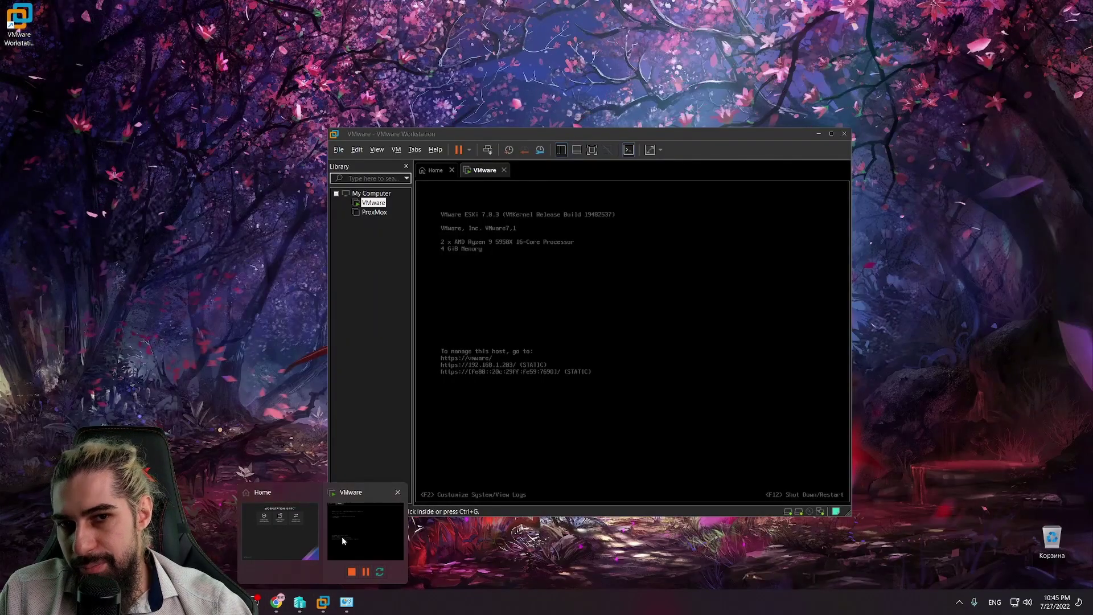
left_click(342, 536)
right_click(366, 206)
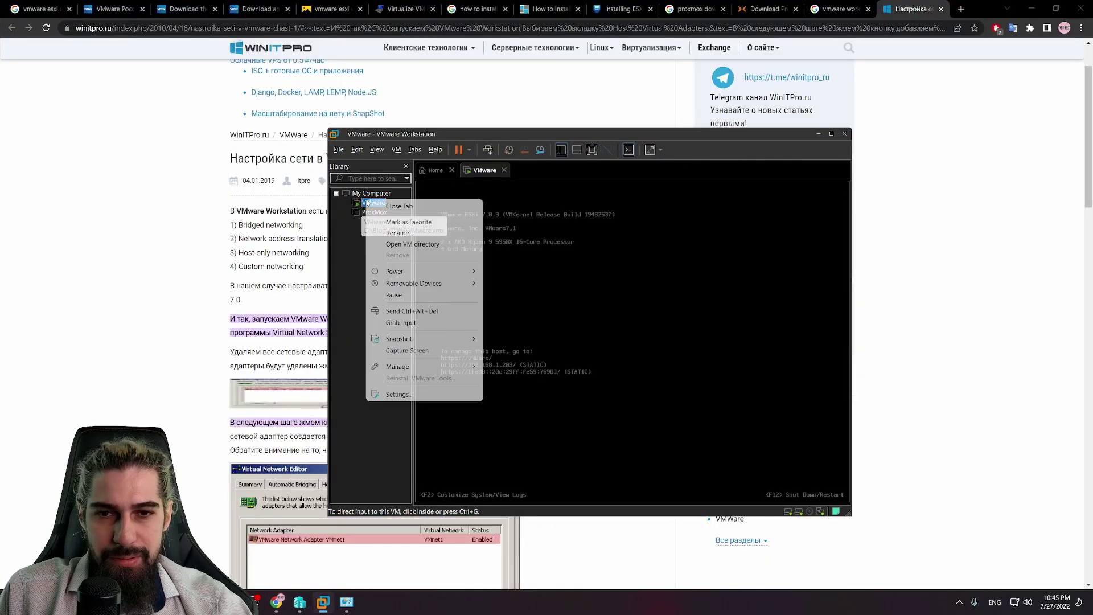
mouse_move(430, 273)
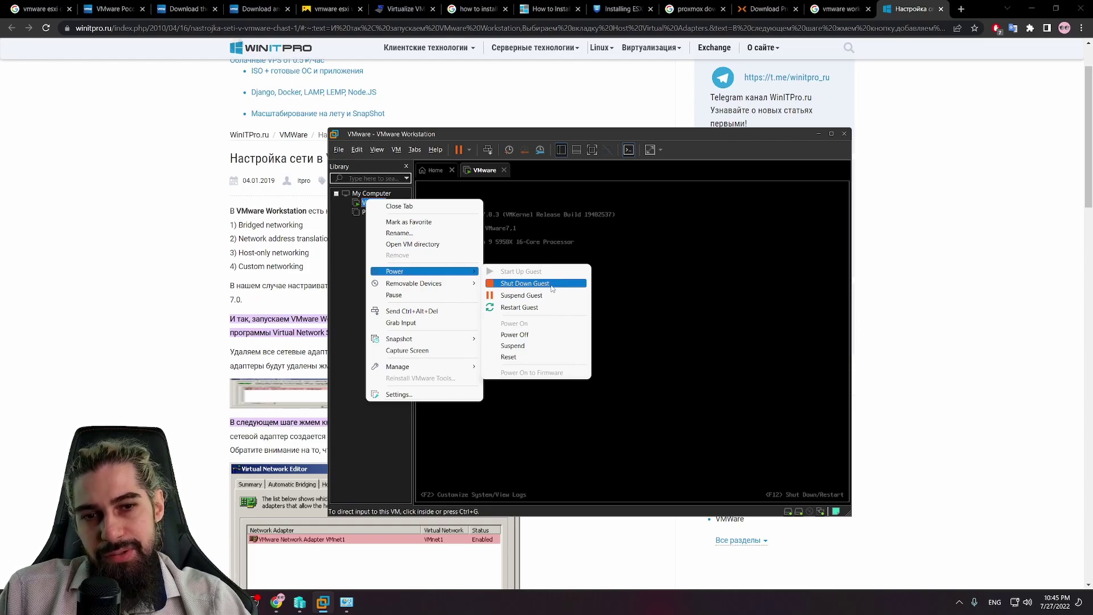
left_click(552, 284)
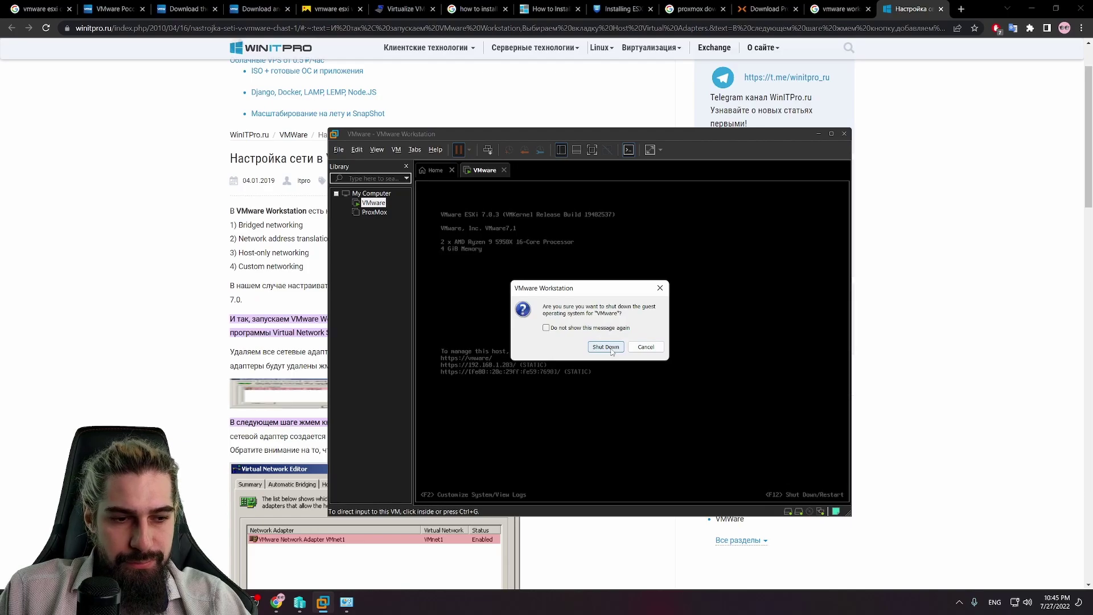
left_click(606, 347)
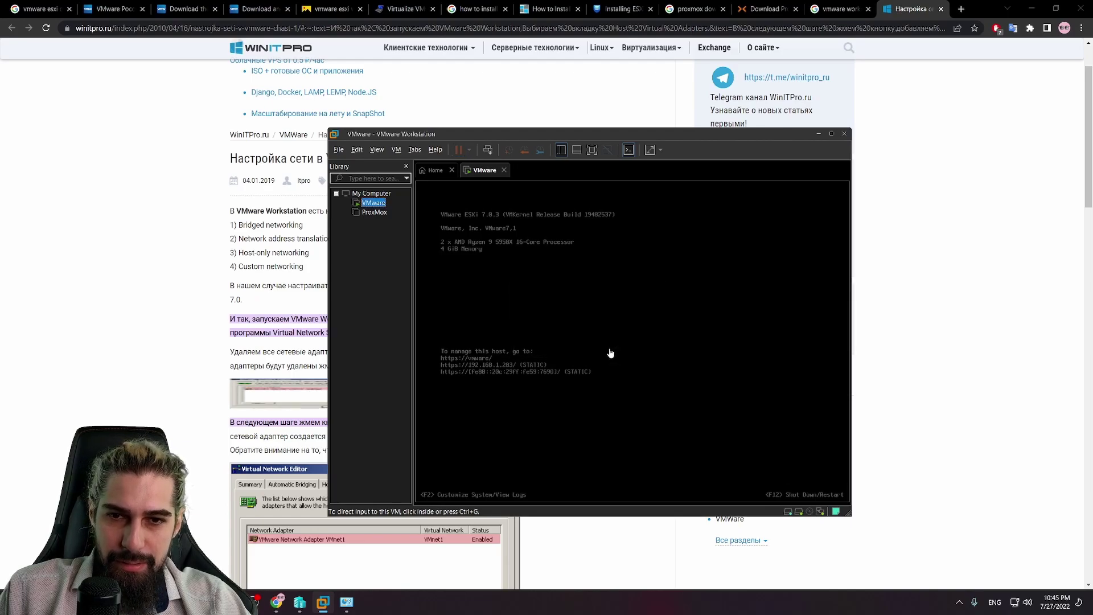
Step: Power off the ESXi virtual machine named VMware
right_click(371, 212)
left_click(370, 204)
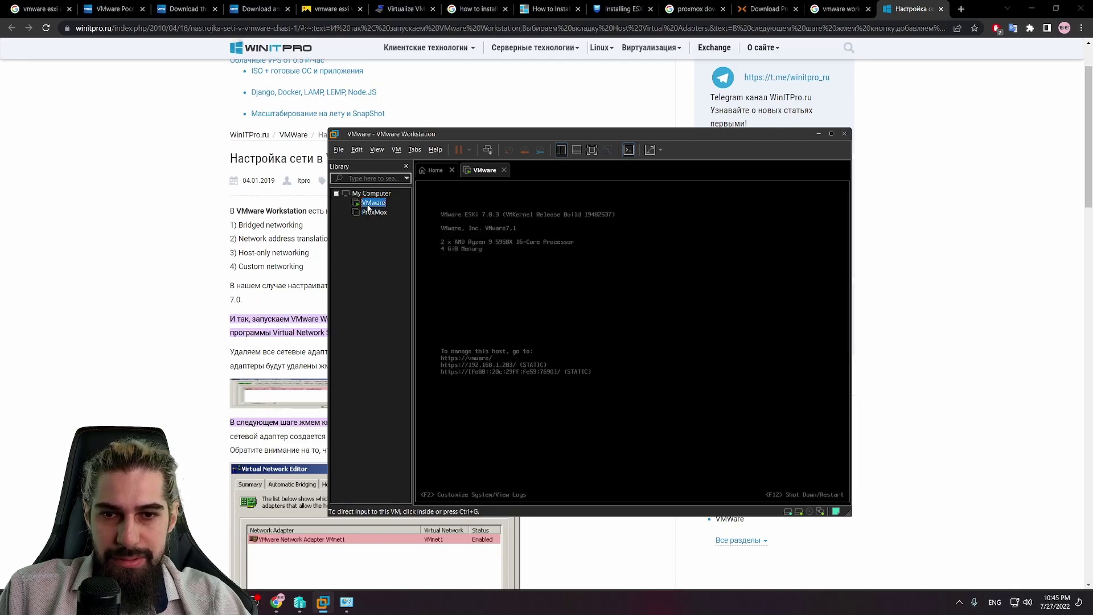
right_click(368, 205)
left_click(569, 299)
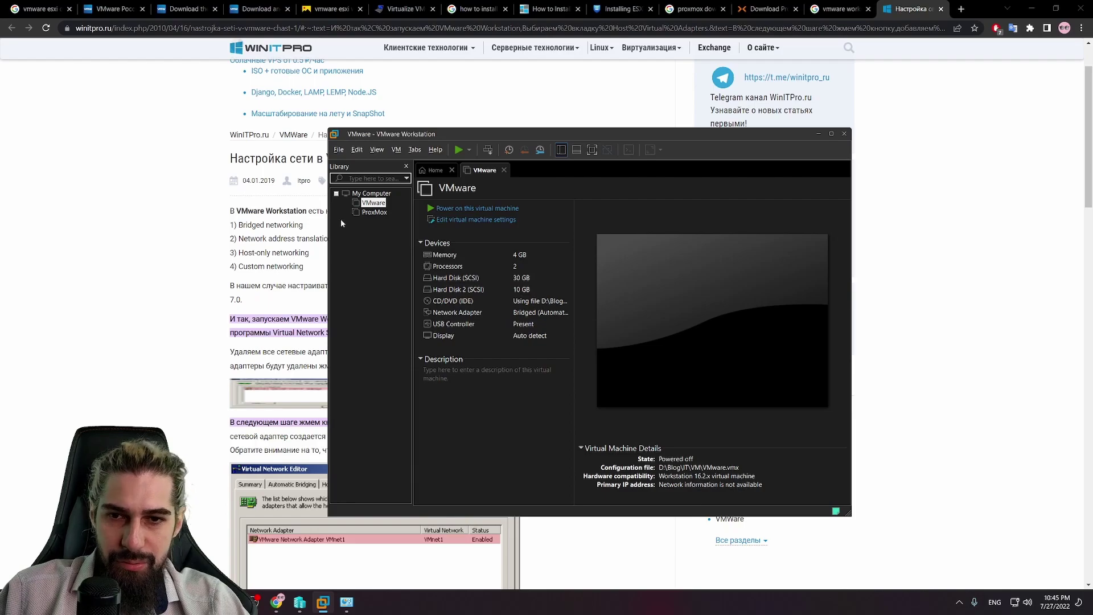
Step: Remove the VMware VM from the library, leaving only ProxMox
right_click(365, 206)
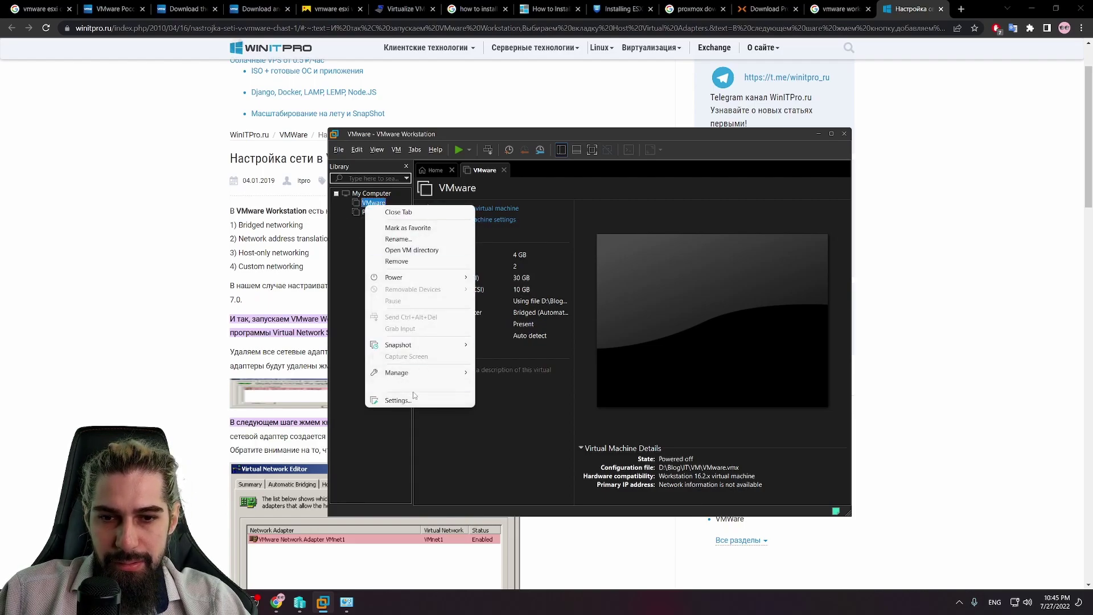
left_click(396, 261)
left_click(598, 343)
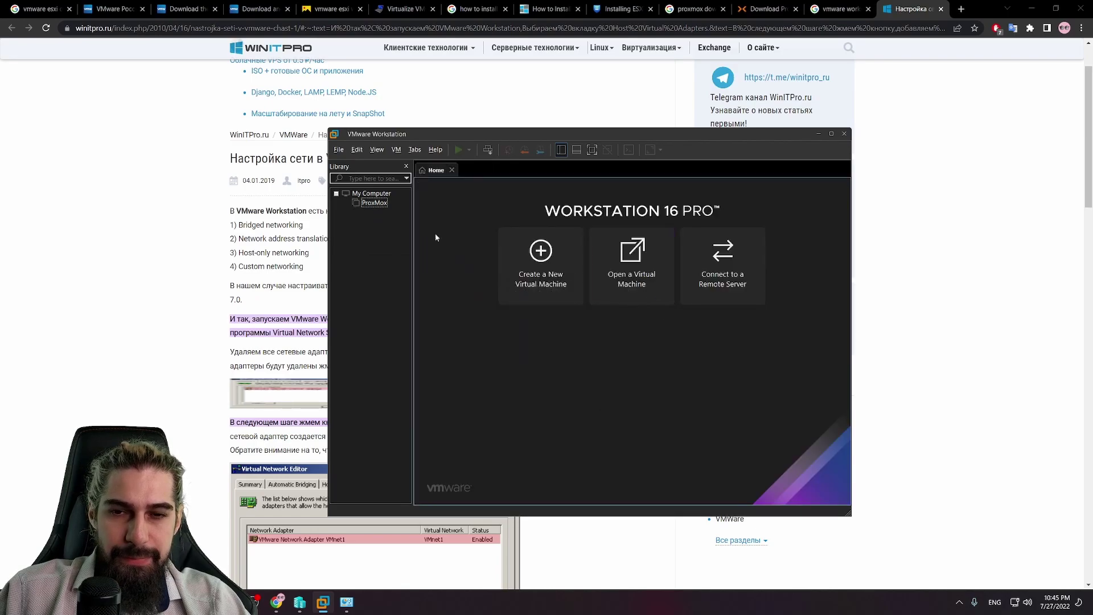
Step: Power on the ProxMox virtual machine
right_click(381, 204)
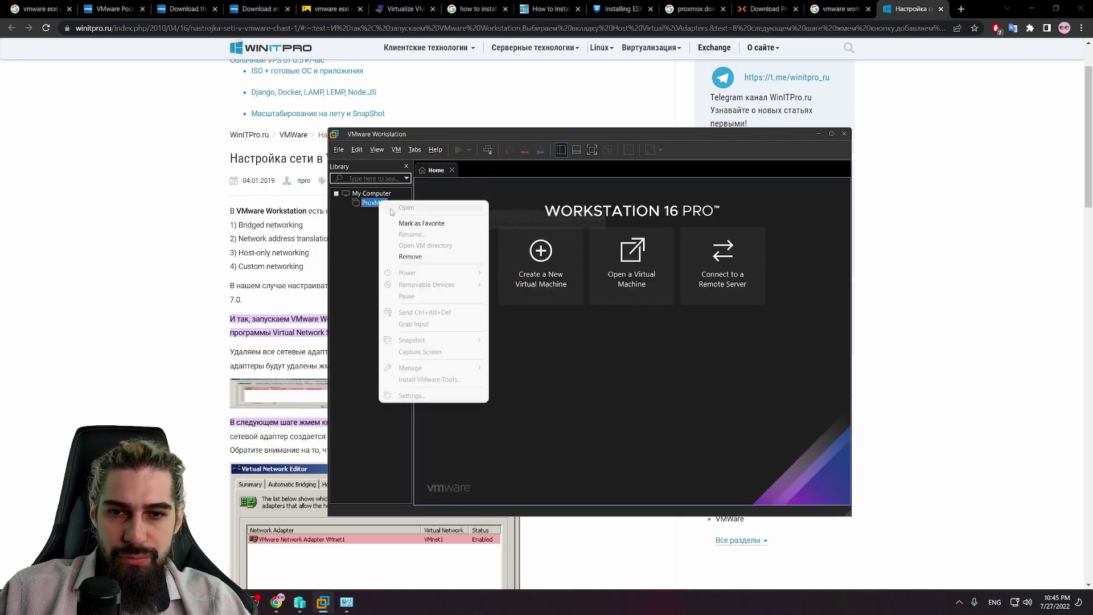
left_click(454, 149)
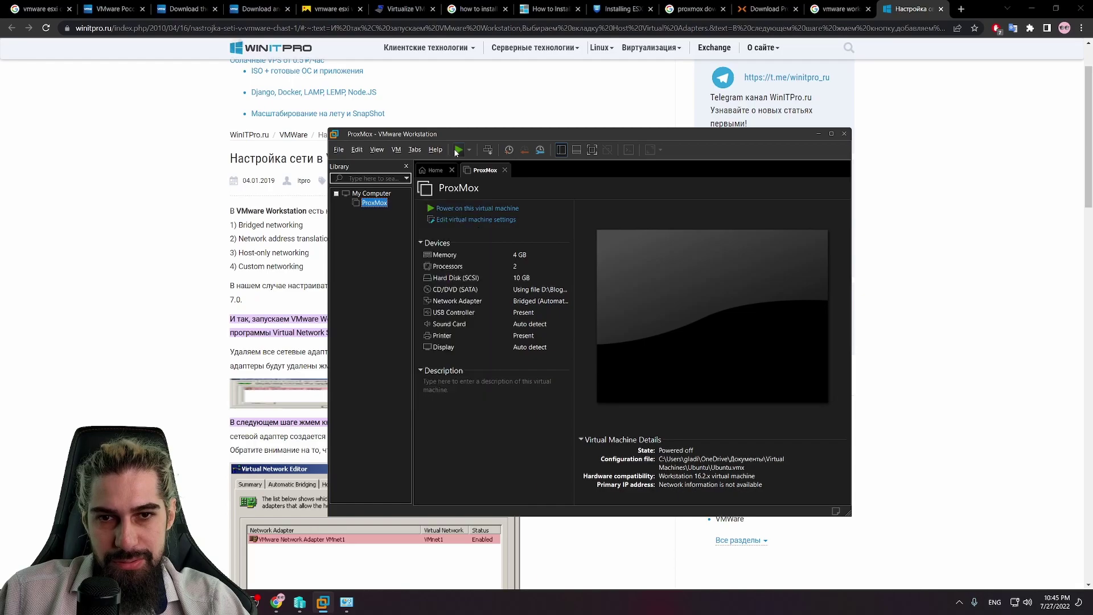
left_click(454, 149)
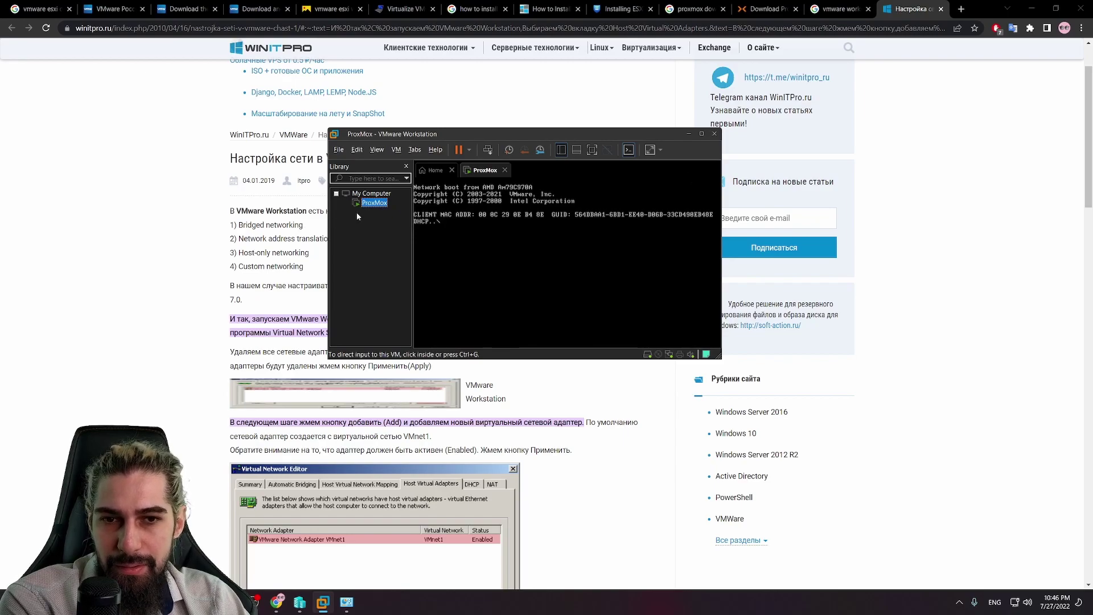
right_click(377, 205)
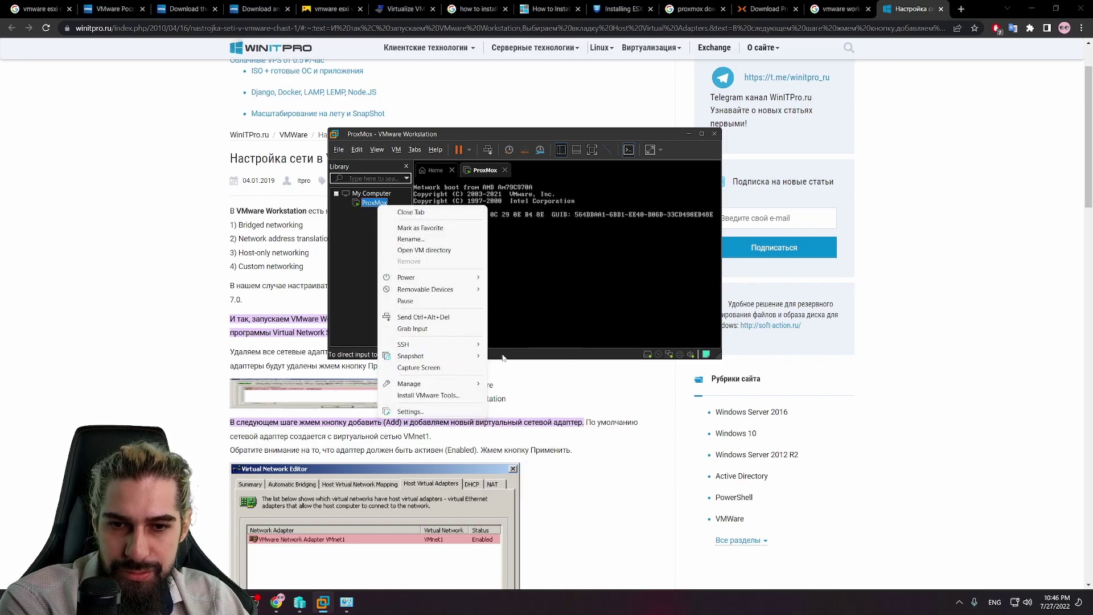
left_click(582, 321)
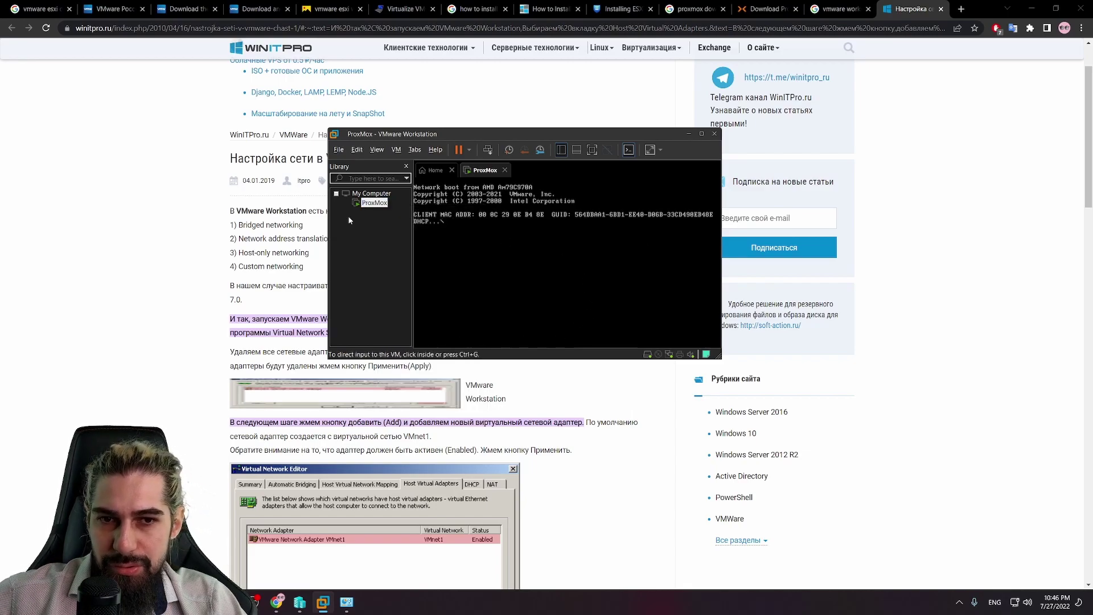
Step: Connect the ProxMox VM's CD/DVD (SATA) drive and restart the guest to boot from disc
right_click(372, 203)
mouse_move(423, 292)
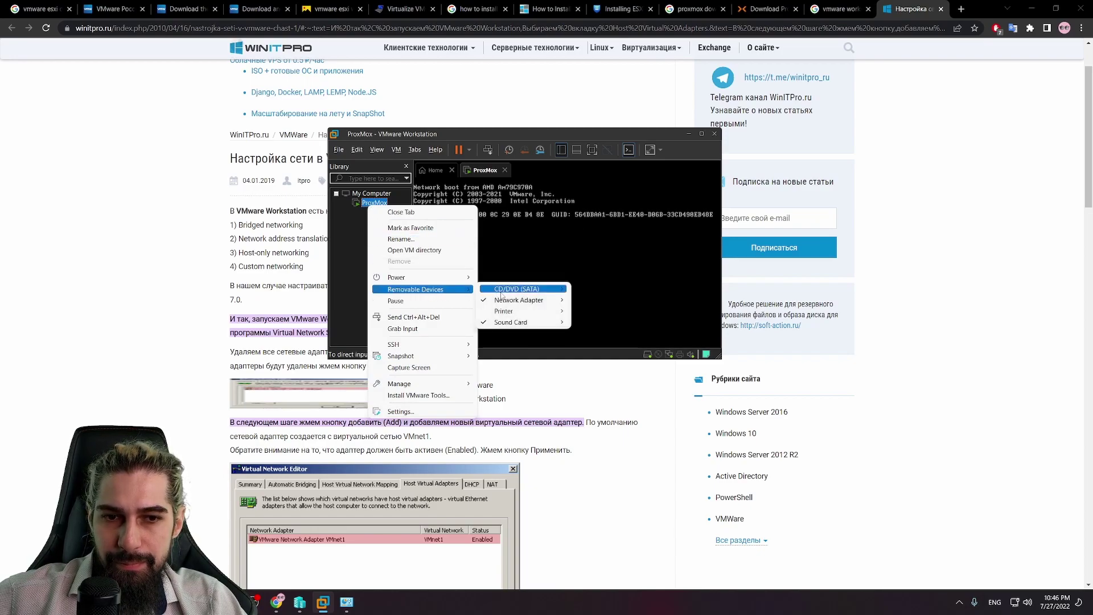
mouse_move(501, 293)
left_click(603, 291)
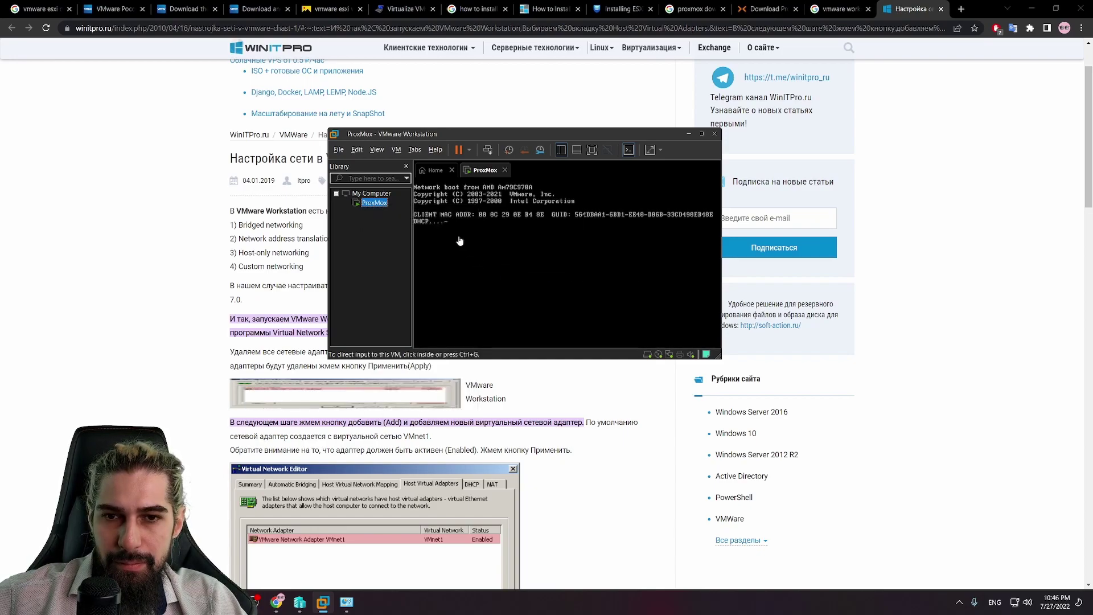
left_click(469, 150)
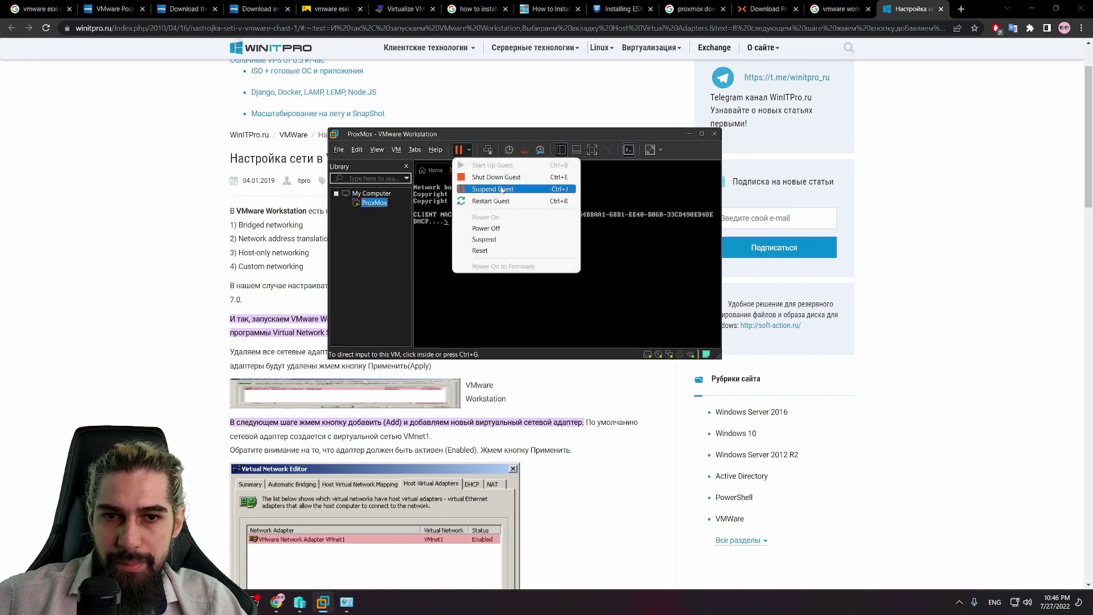
left_click(506, 200)
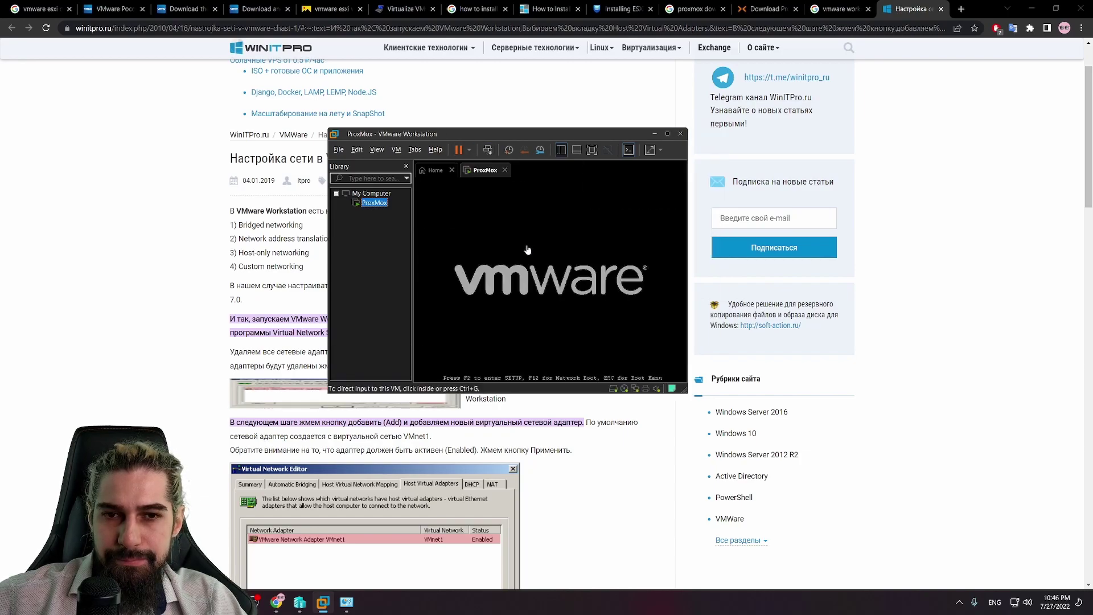
Step: Launch Install Proxmox VE from the boot menu, then minimize Workstation
left_click(589, 292)
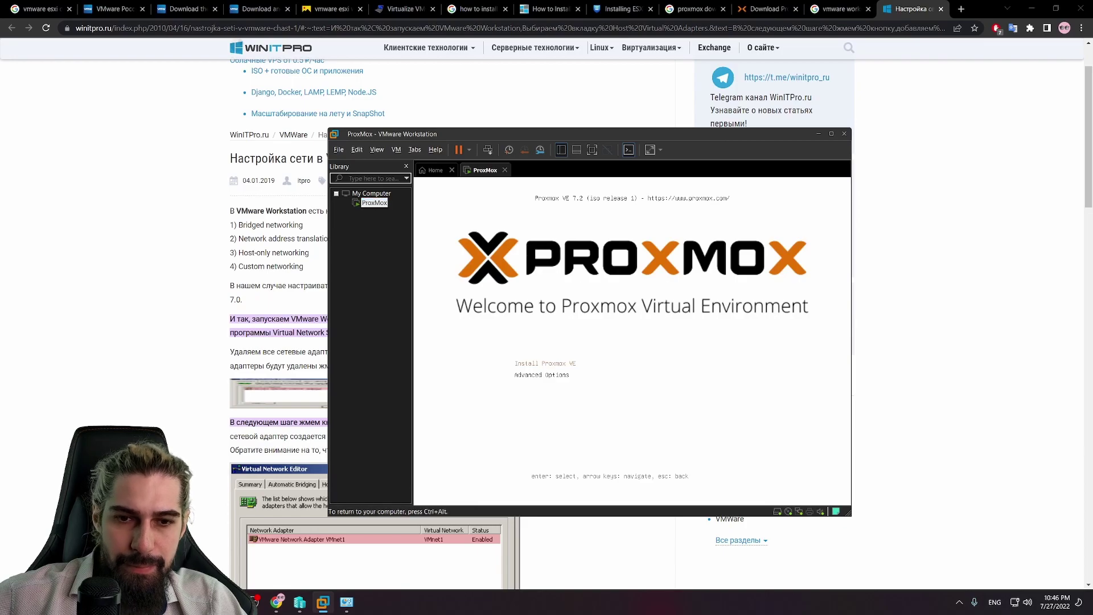
key("Return")
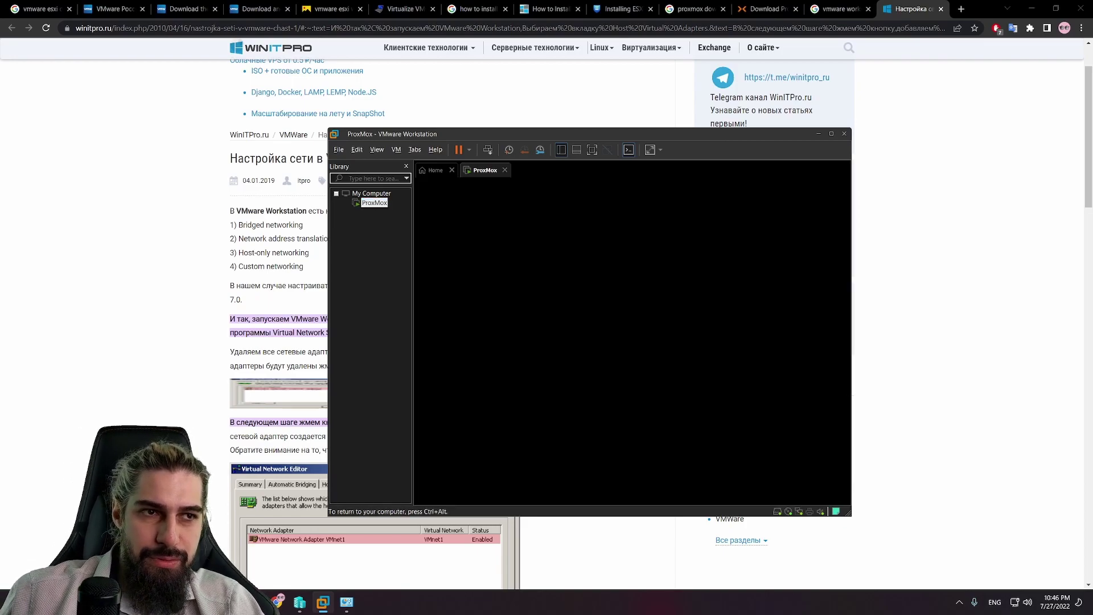
left_click(1030, 4)
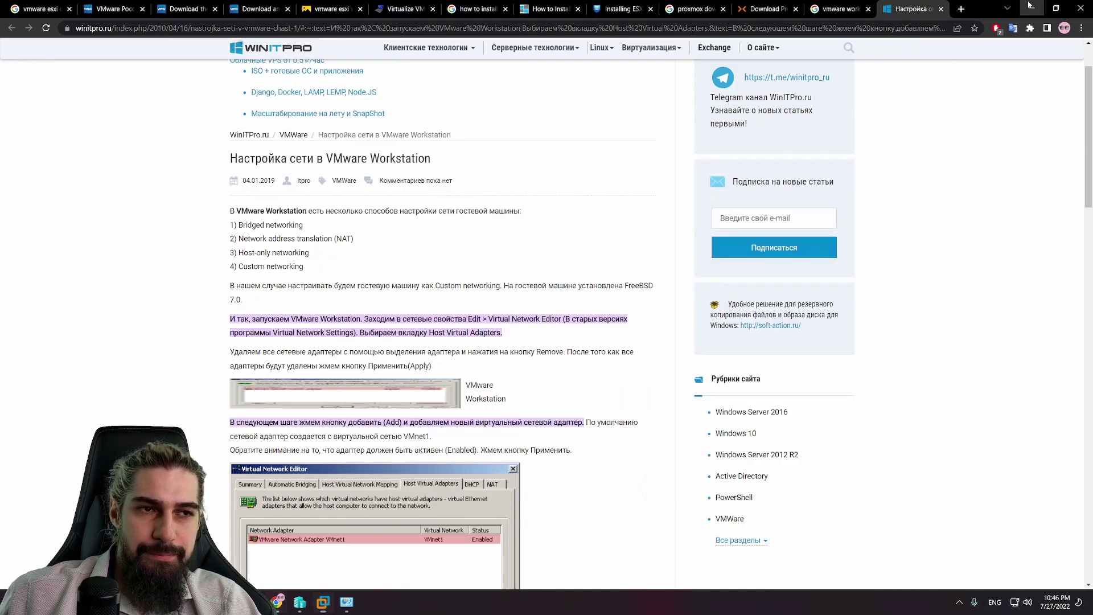
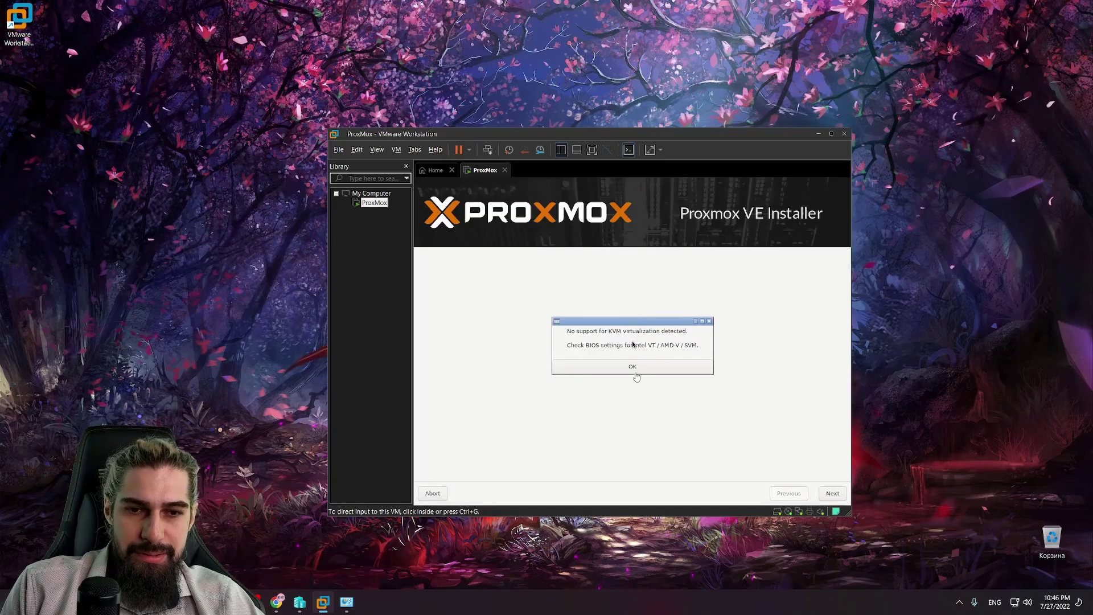
Step: Inside the VM, dismiss the KVM virtualization warning and accept the Proxmox licence agreement
left_click(636, 375)
left_click(633, 368)
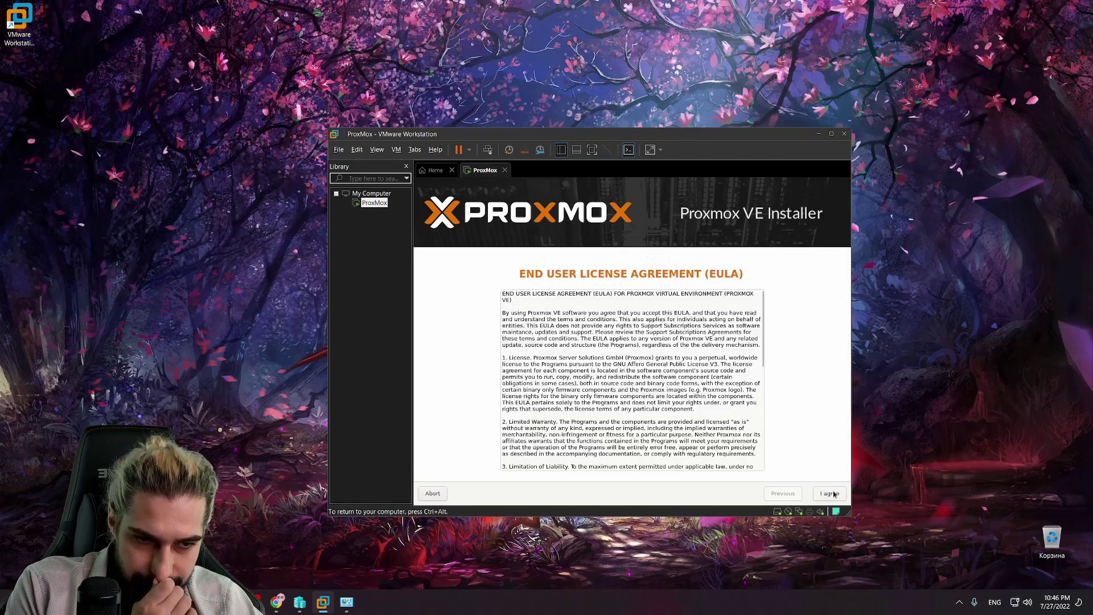
left_click(830, 493)
Step: Release input to the host and open the ProxMox machine's Settings from the Home view
key("ctrl+alt")
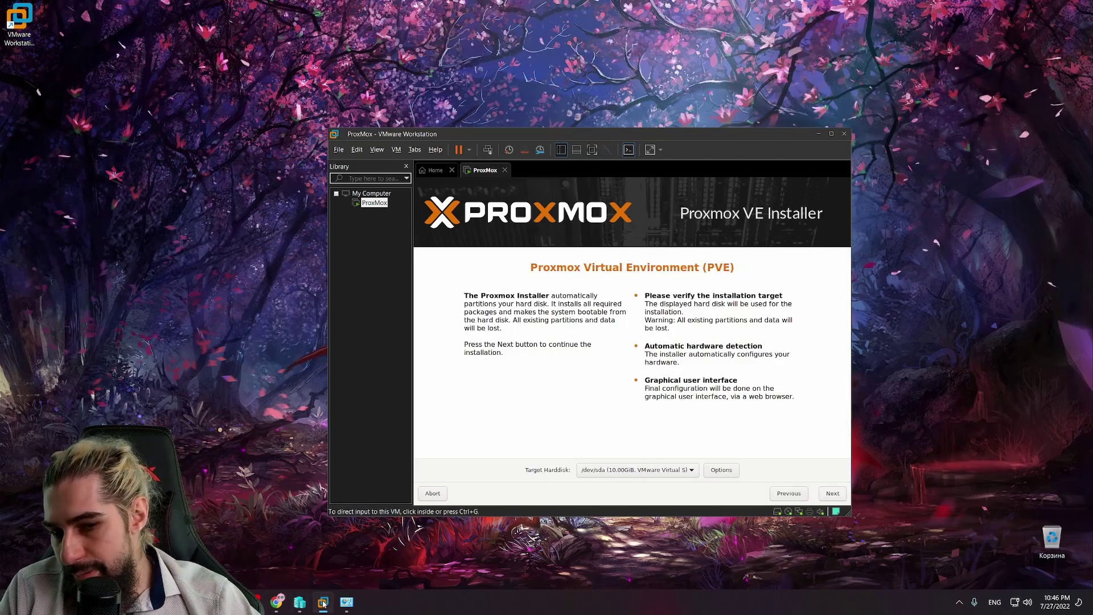
mouse_move(323, 602)
left_click(289, 558)
right_click(375, 193)
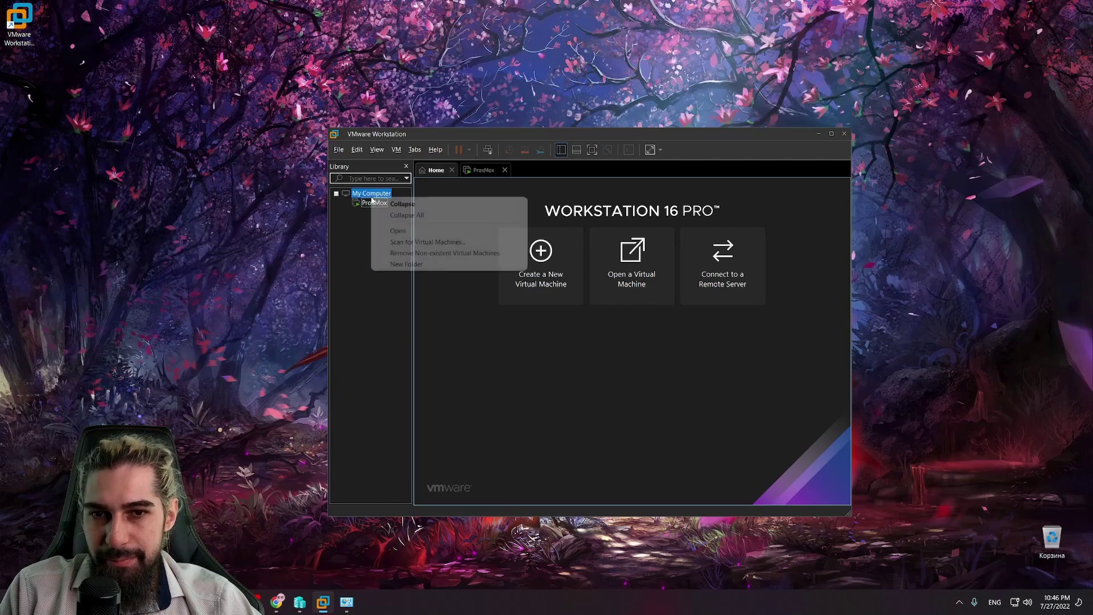
left_click(370, 202)
right_click(365, 202)
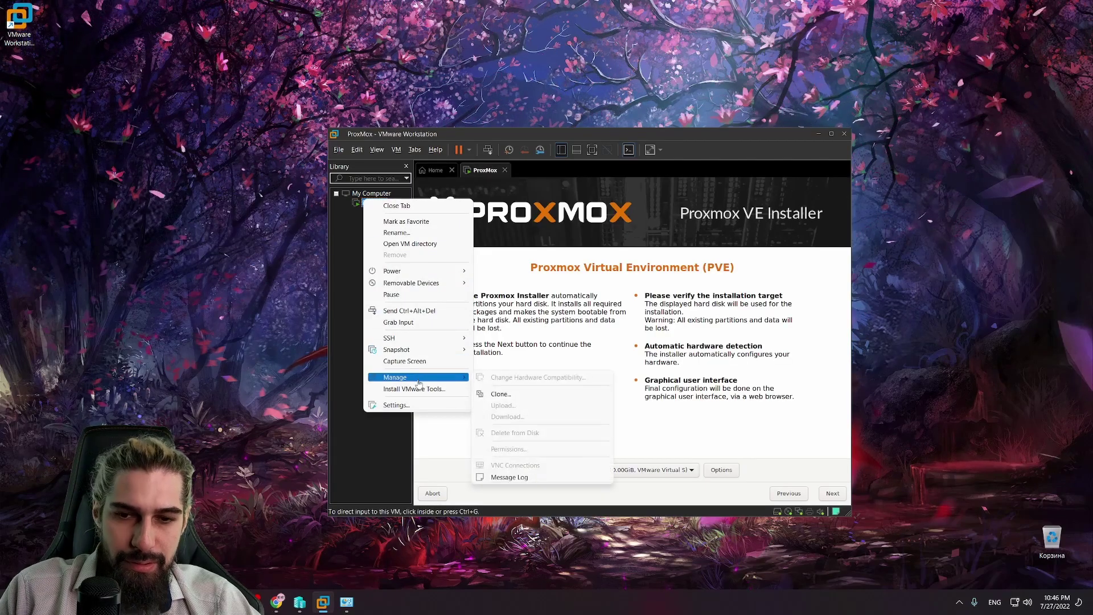
left_click(424, 404)
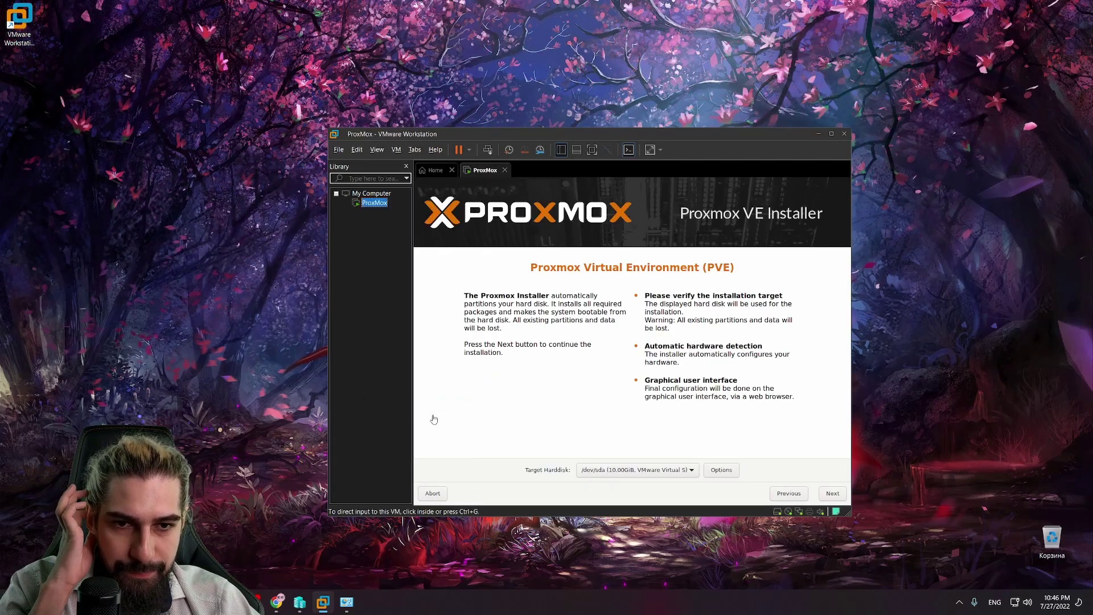
Step: Review the ProxMox VM's processor, hard disk, CD/DVD and memory settings, then close Settings
left_click(447, 189)
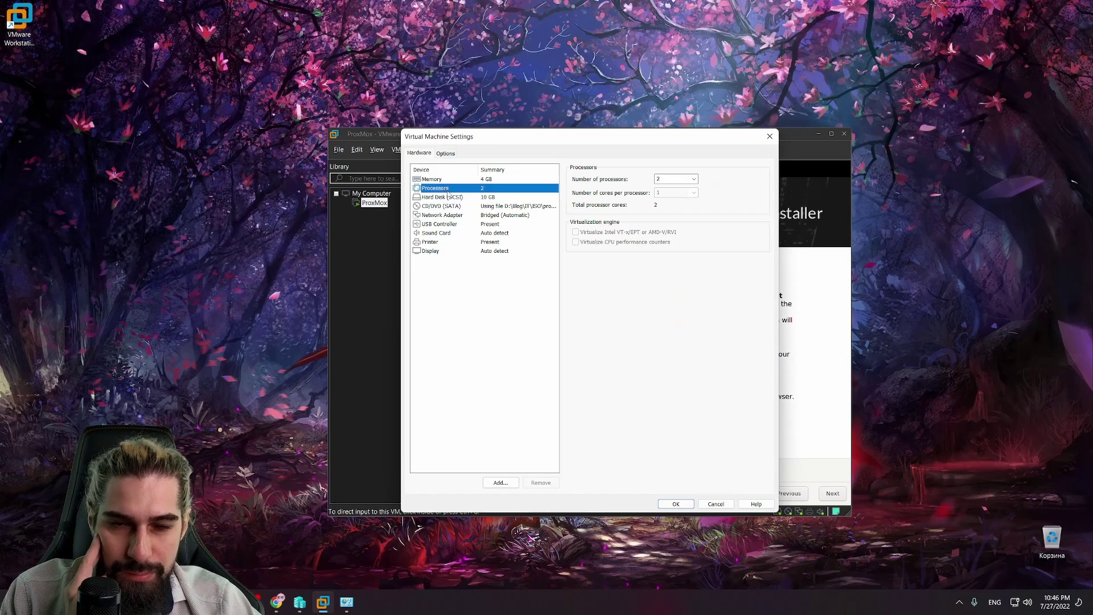
left_click(451, 197)
left_click(455, 207)
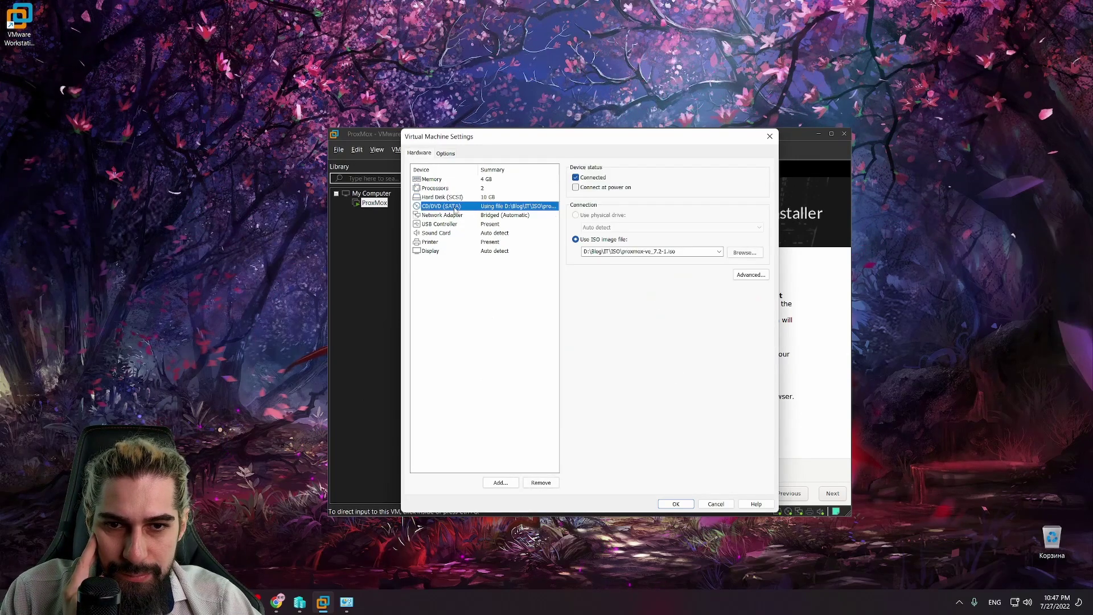
left_click(435, 179)
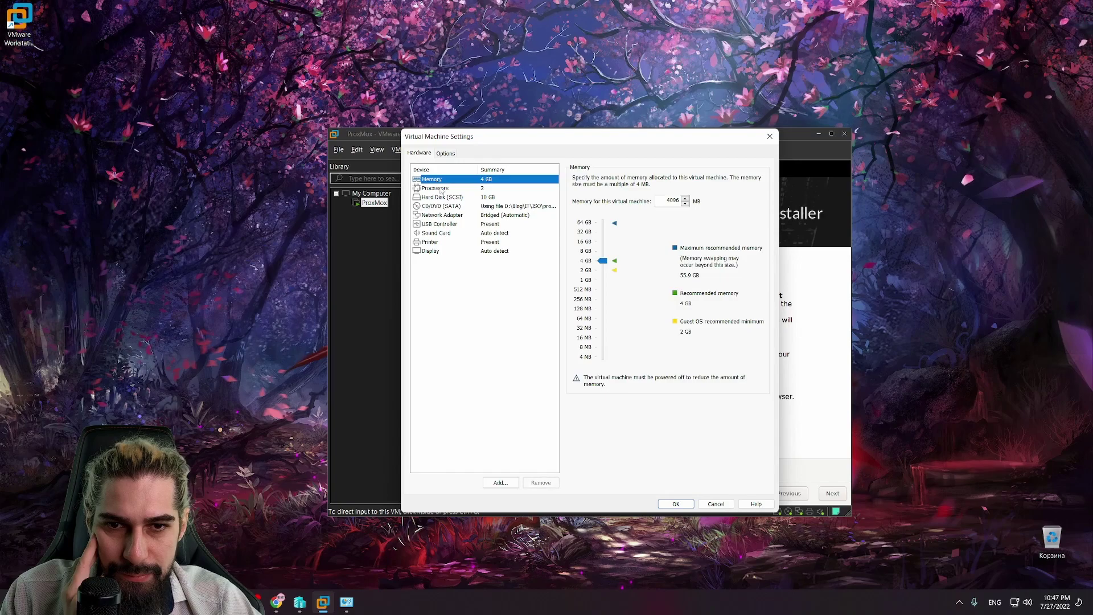
left_click(440, 188)
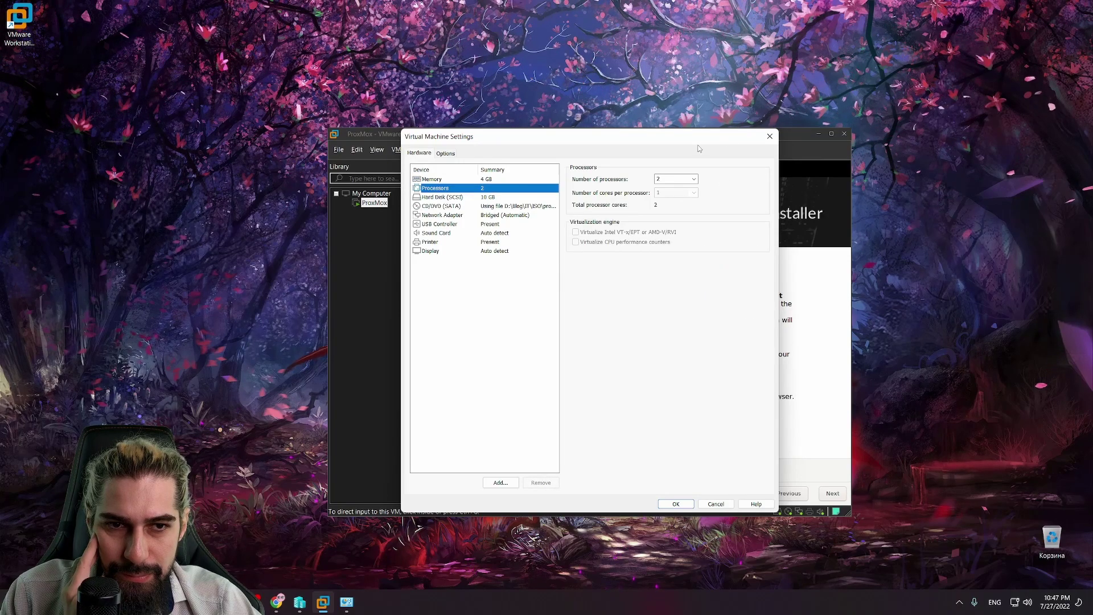
left_click_drag(700, 149, 302, 147)
left_click(390, 141)
Step: Shut down the ProxMox guest and confirm the shutdown
left_click(469, 150)
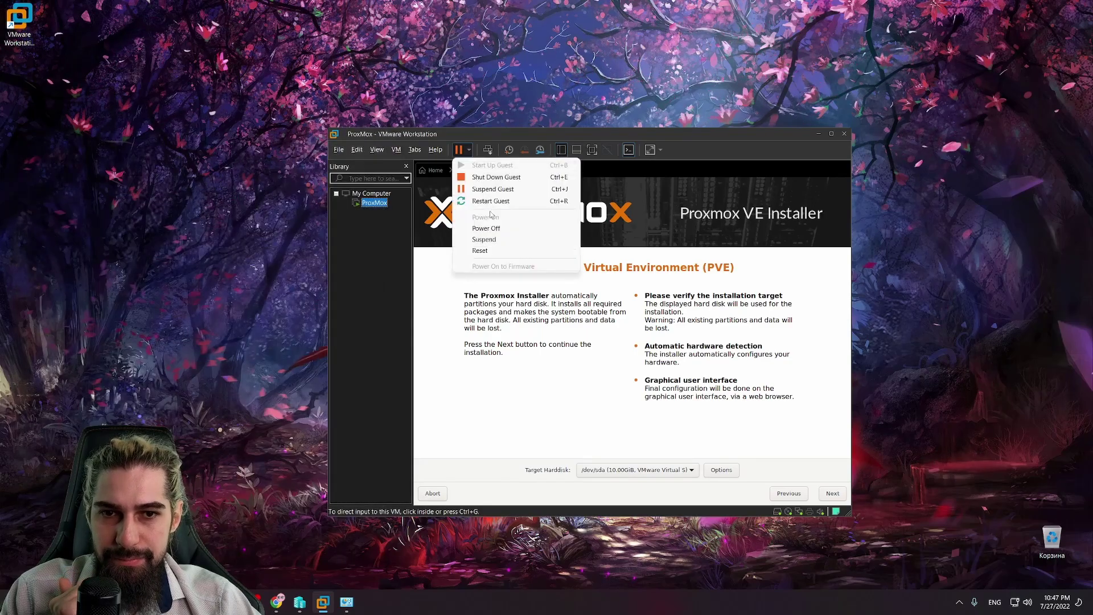
left_click(494, 177)
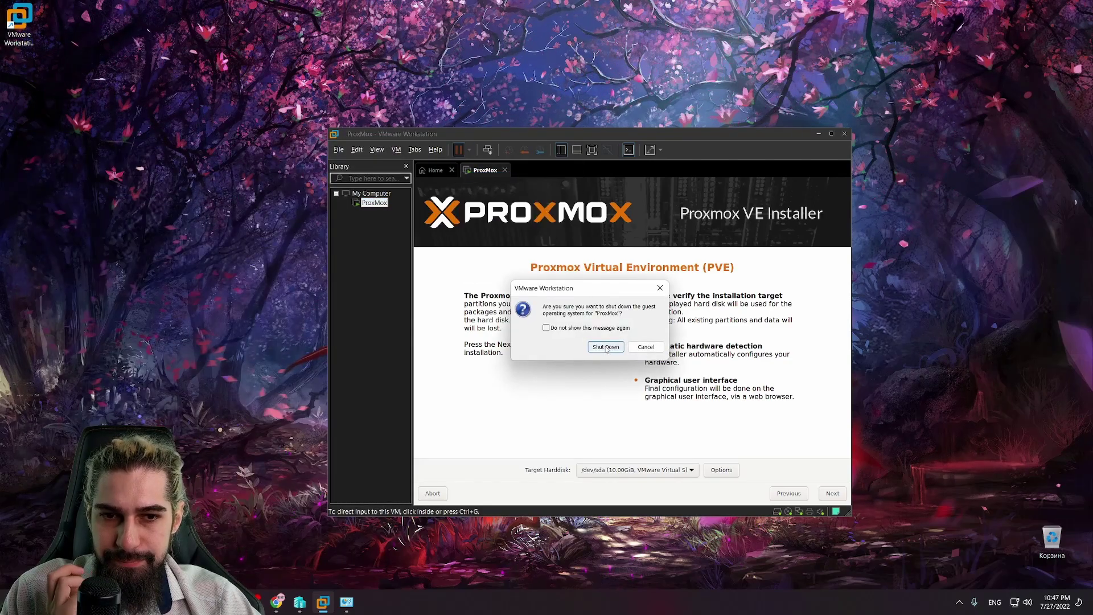
left_click(605, 346)
Step: Recheck the processor settings, save them with OK, and power the ProxMox VM back on
right_click(374, 203)
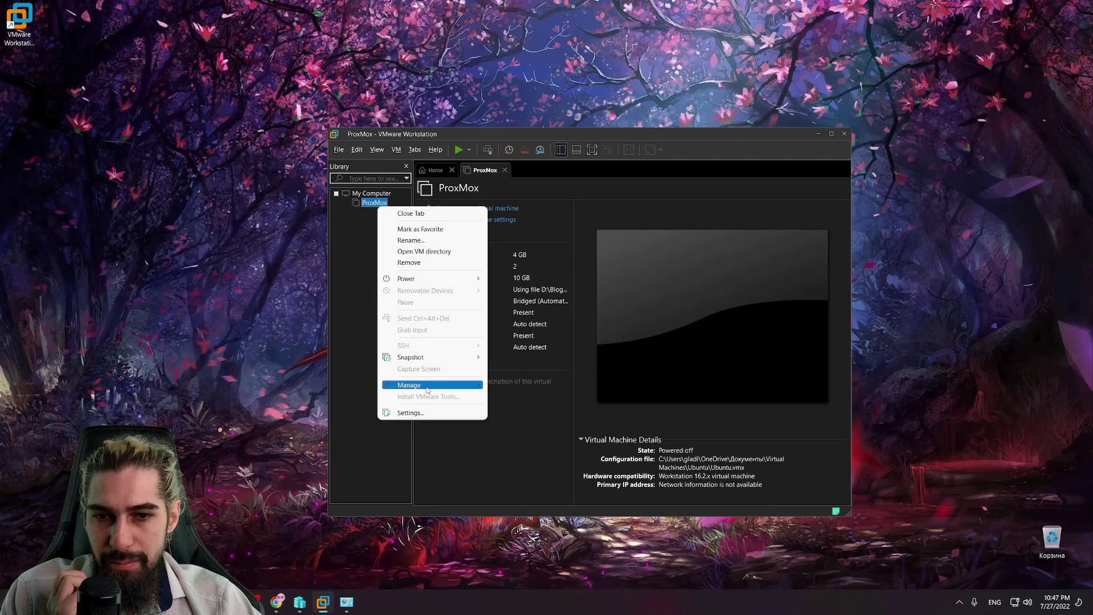
mouse_move(428, 389)
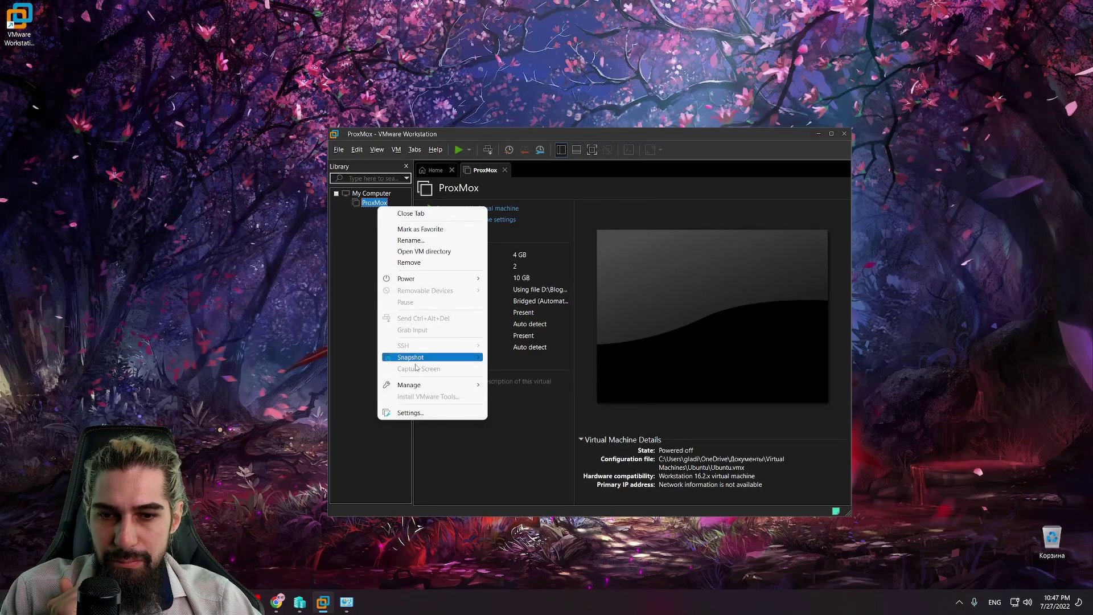
left_click(421, 414)
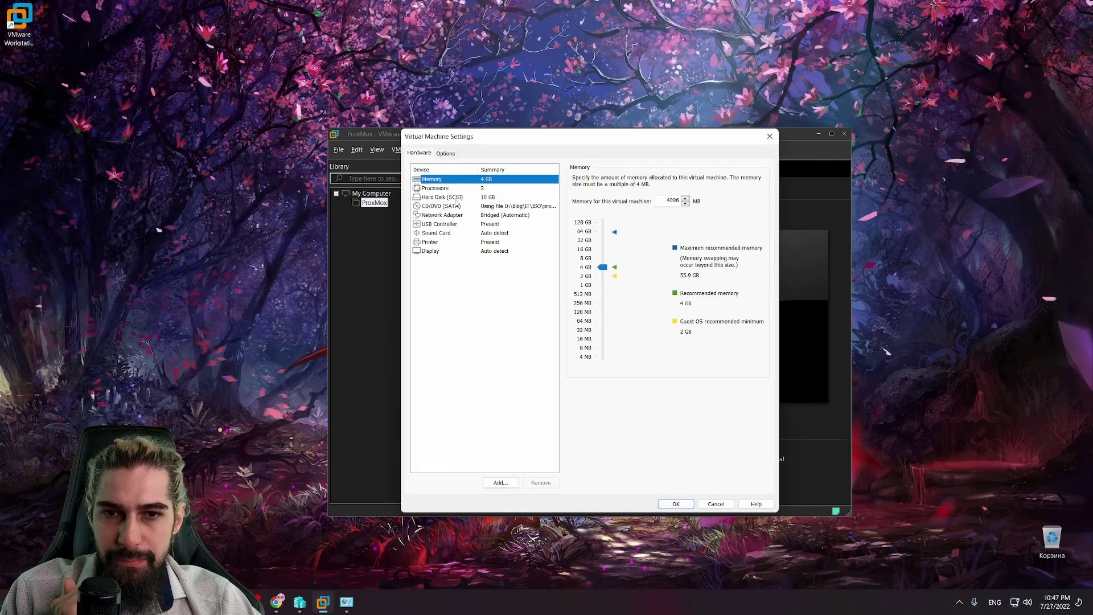
left_click(456, 189)
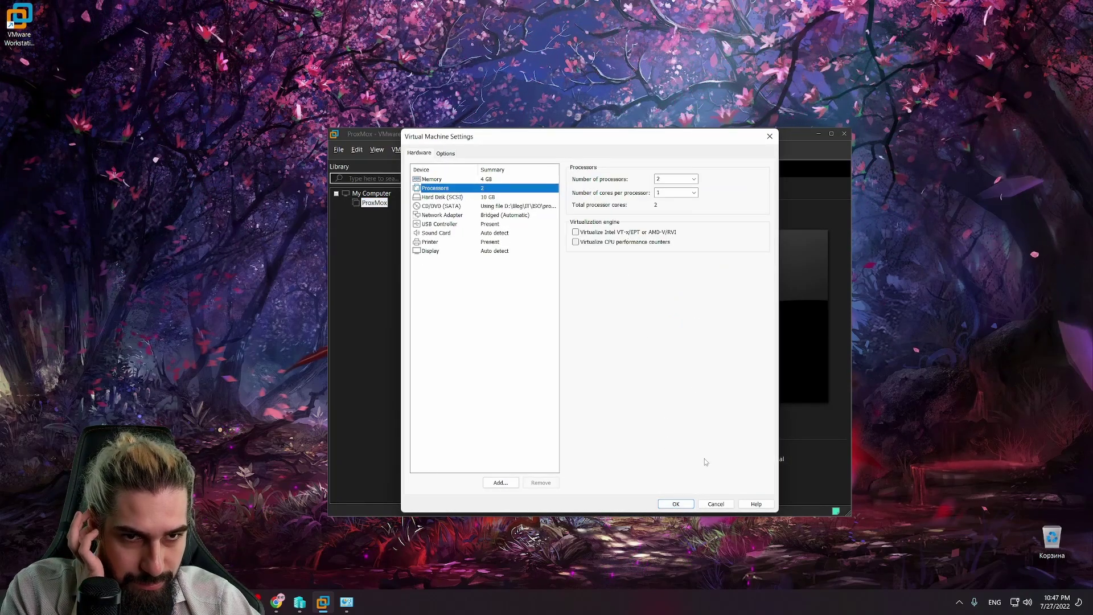
left_click(686, 503)
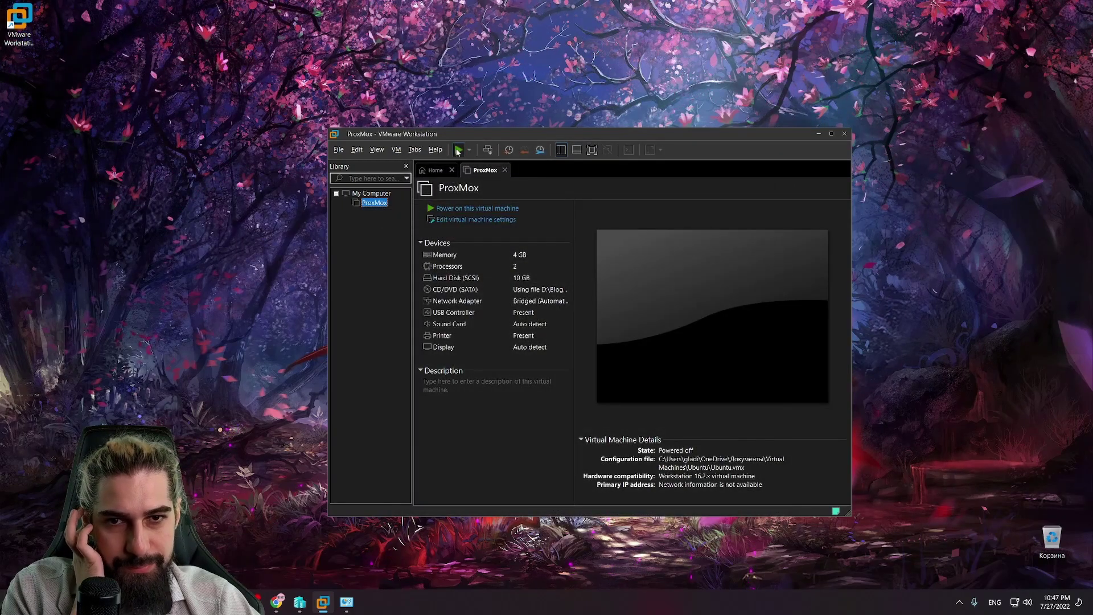
left_click(458, 151)
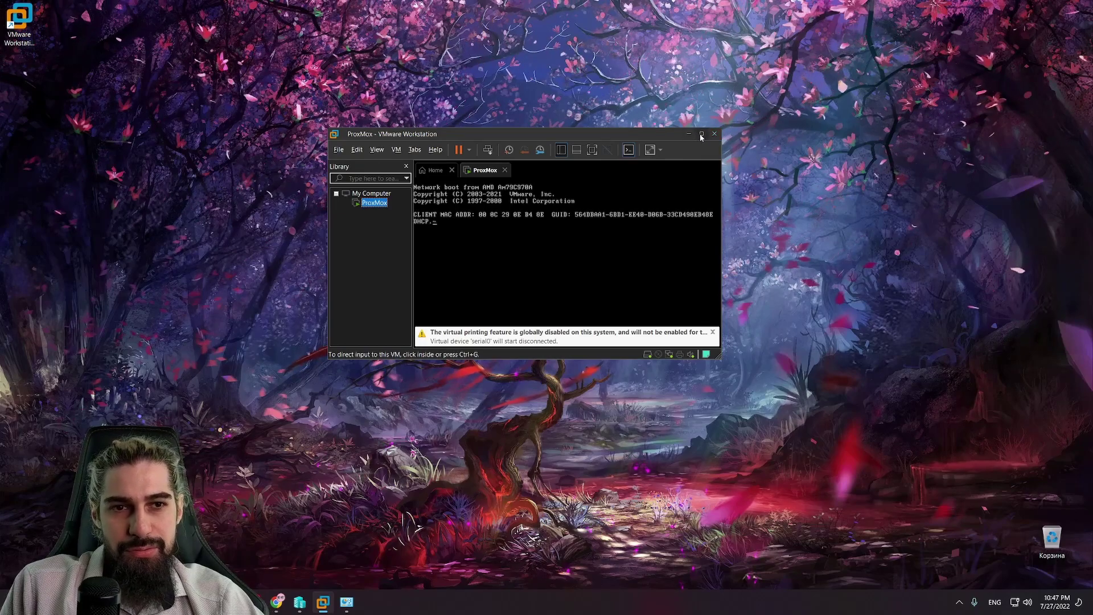
Step: Suspend the running ProxMox VM and then resume it
right_click(374, 203)
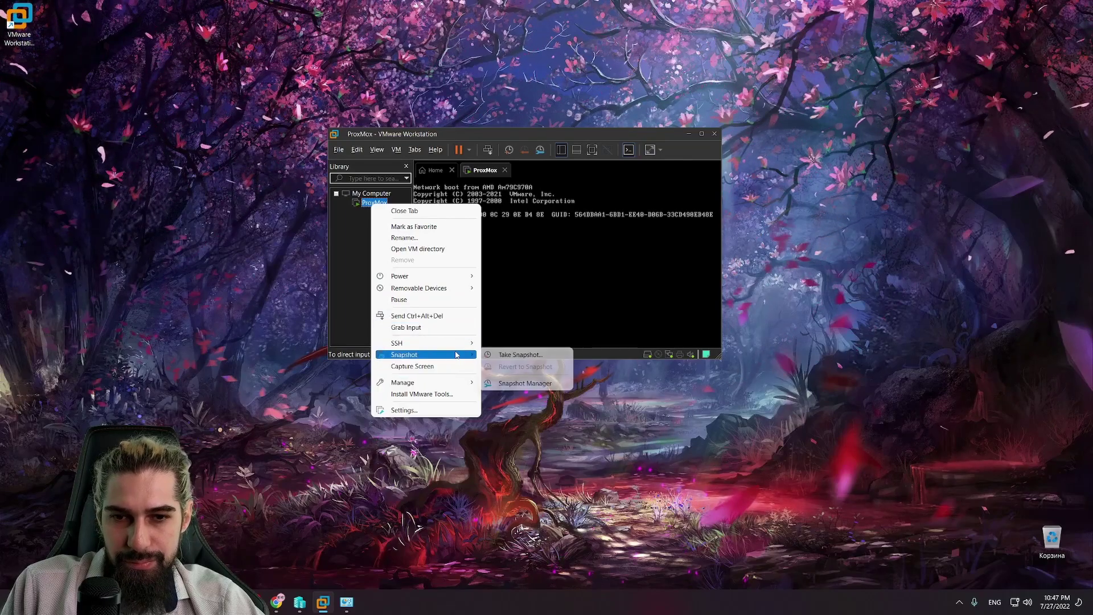
mouse_move(455, 288)
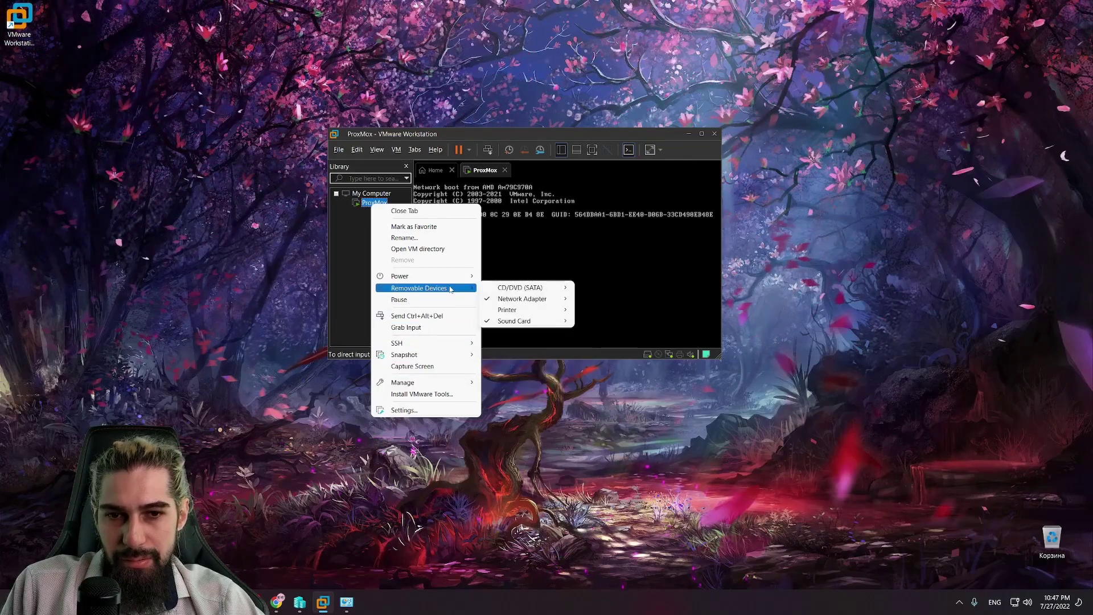
left_click(440, 158)
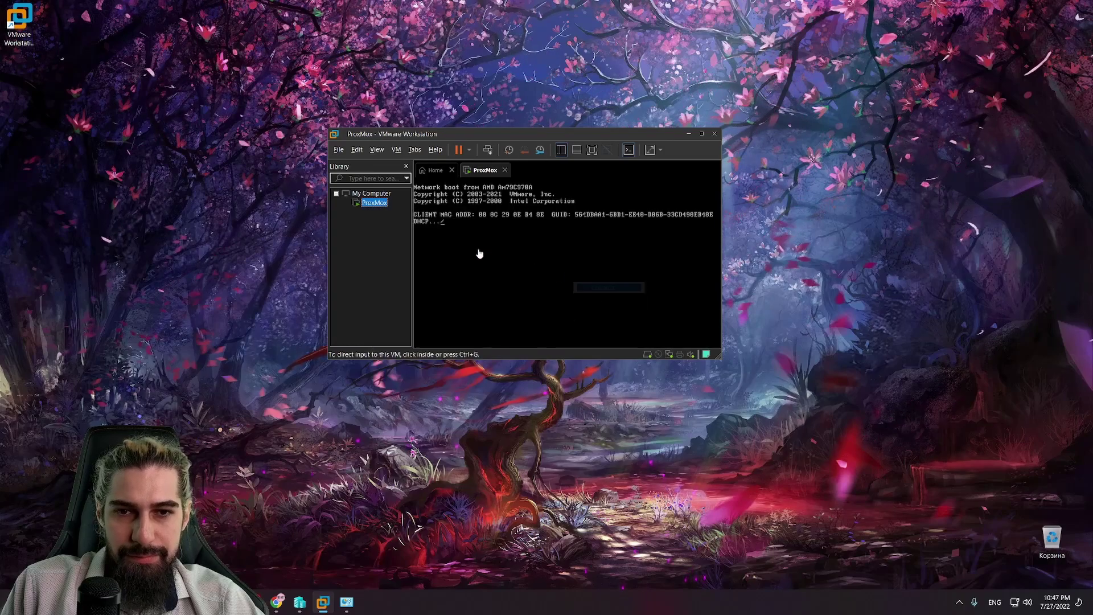
left_click(459, 149)
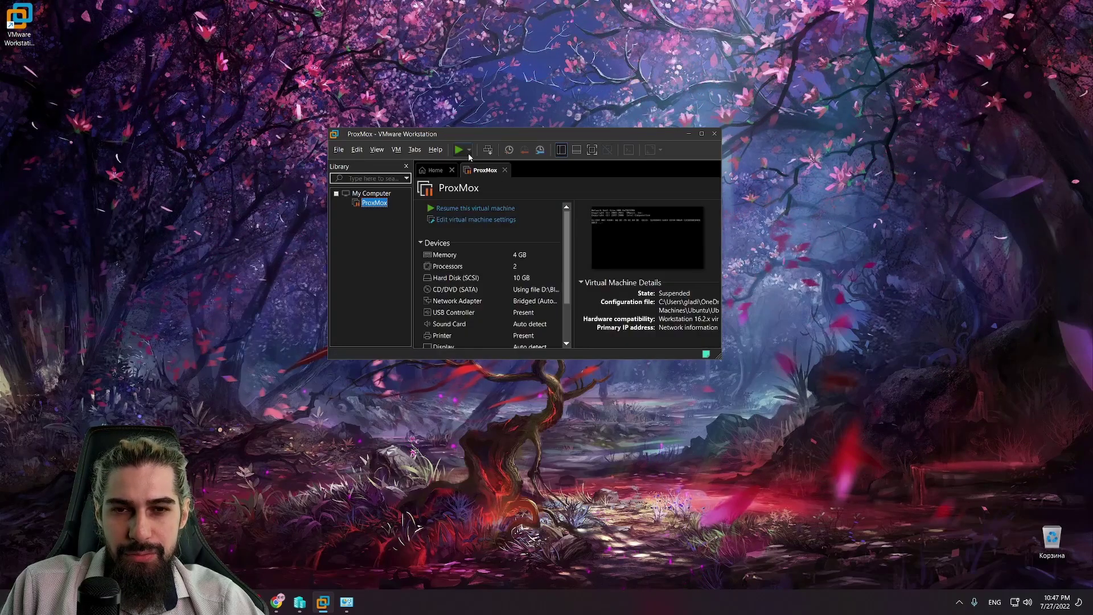
left_click(468, 154)
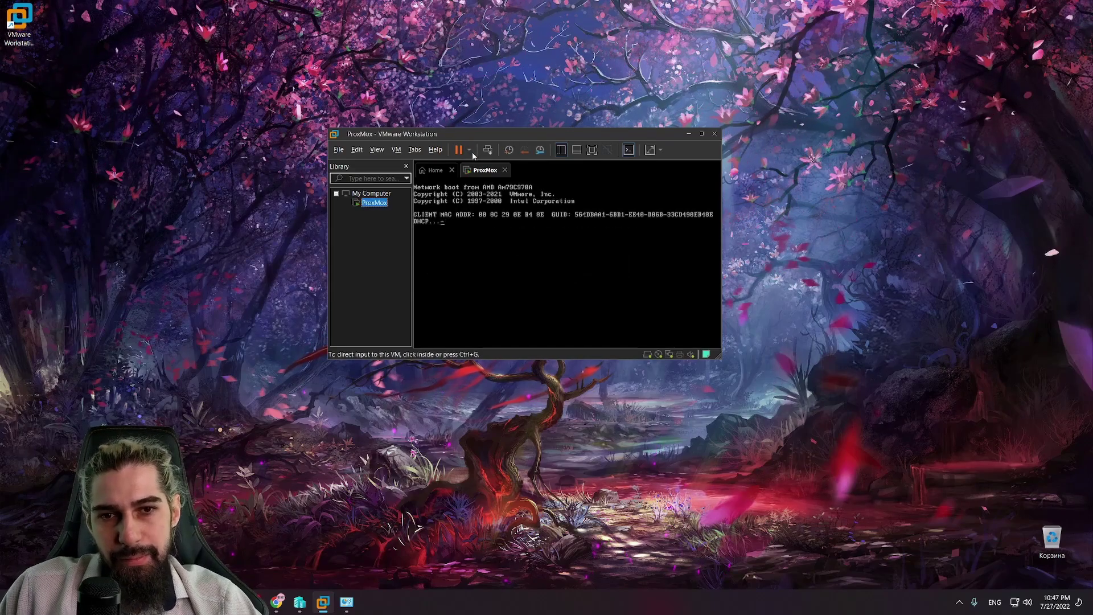
Step: Restart the guest, boot the Proxmox VE installer from the boot menu, and maximize the window
left_click(469, 150)
left_click(494, 203)
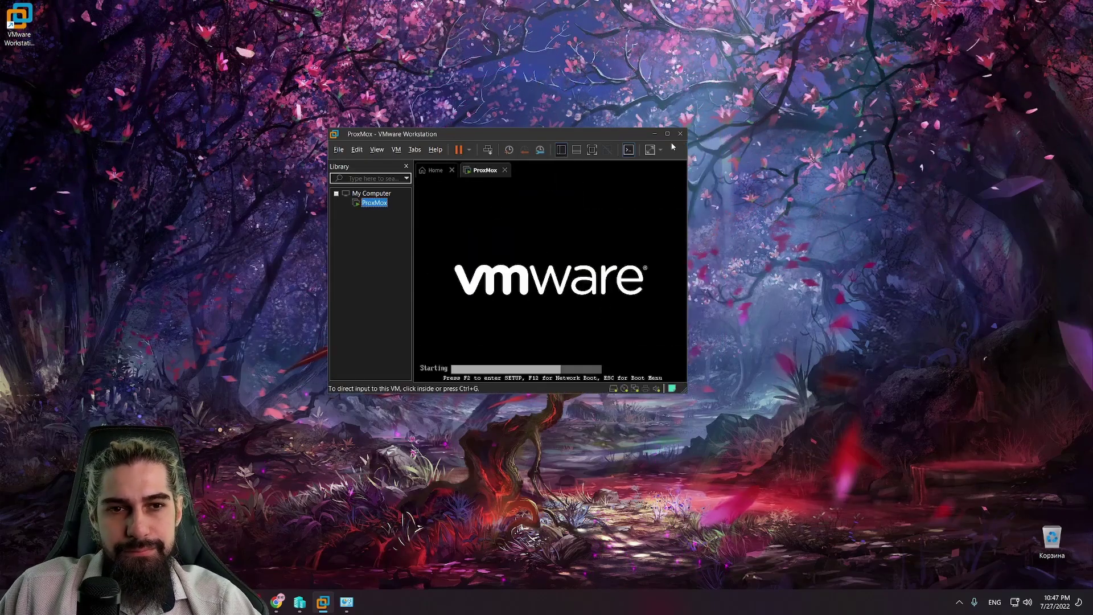
left_click(723, 170)
key("Return")
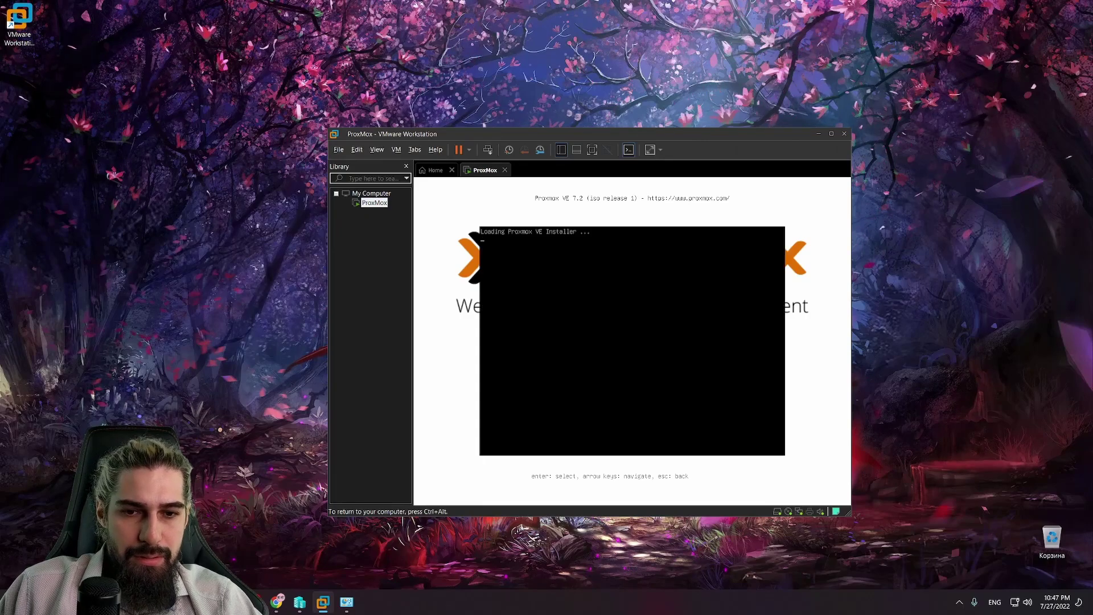
key("ctrl+alt")
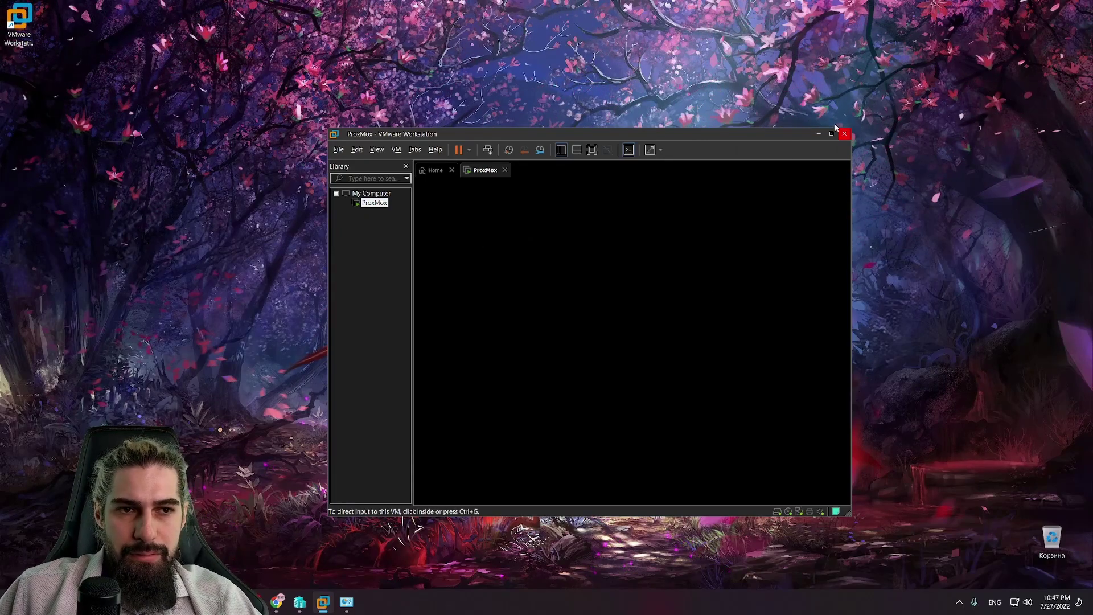
left_click(831, 133)
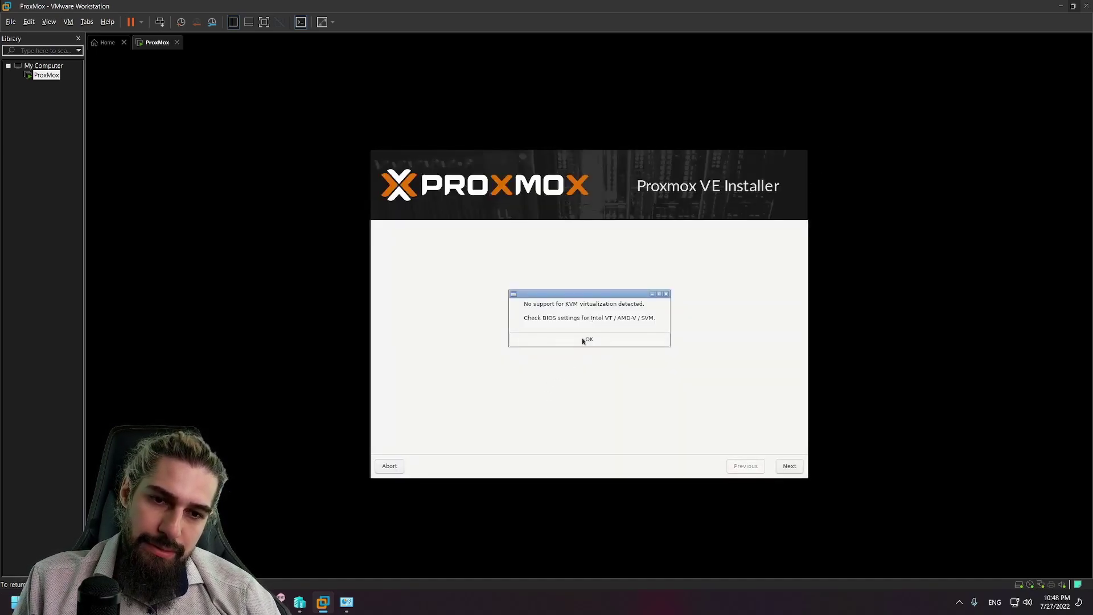
Step: Dismiss the KVM warning, accept the EULA, and type 'ru' to set the country to Russian Federation (Asia/Anadyr)
left_click(583, 340)
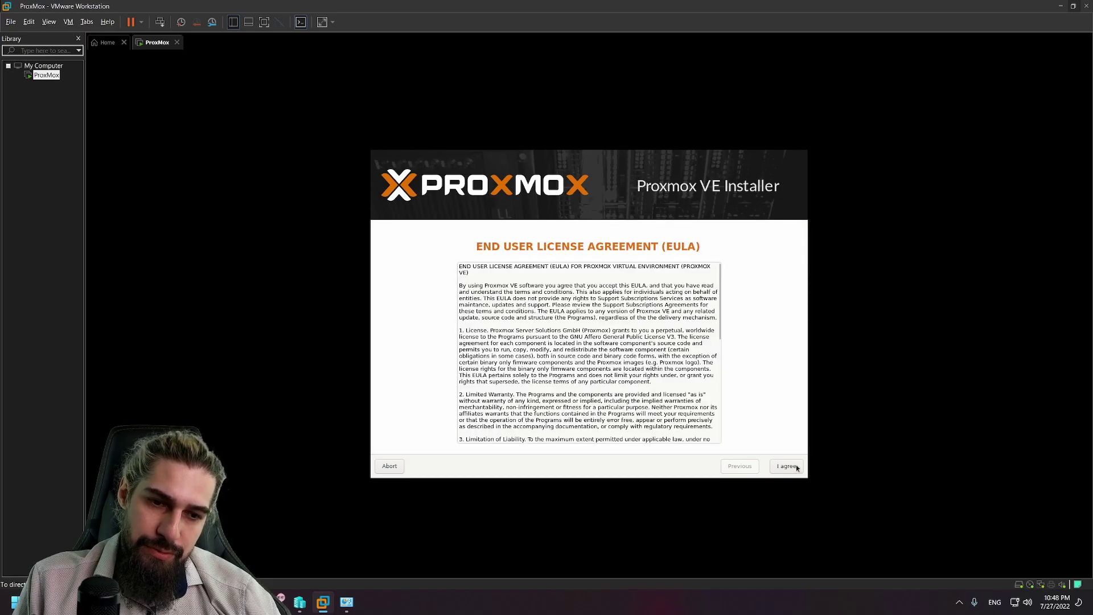
left_click(795, 467)
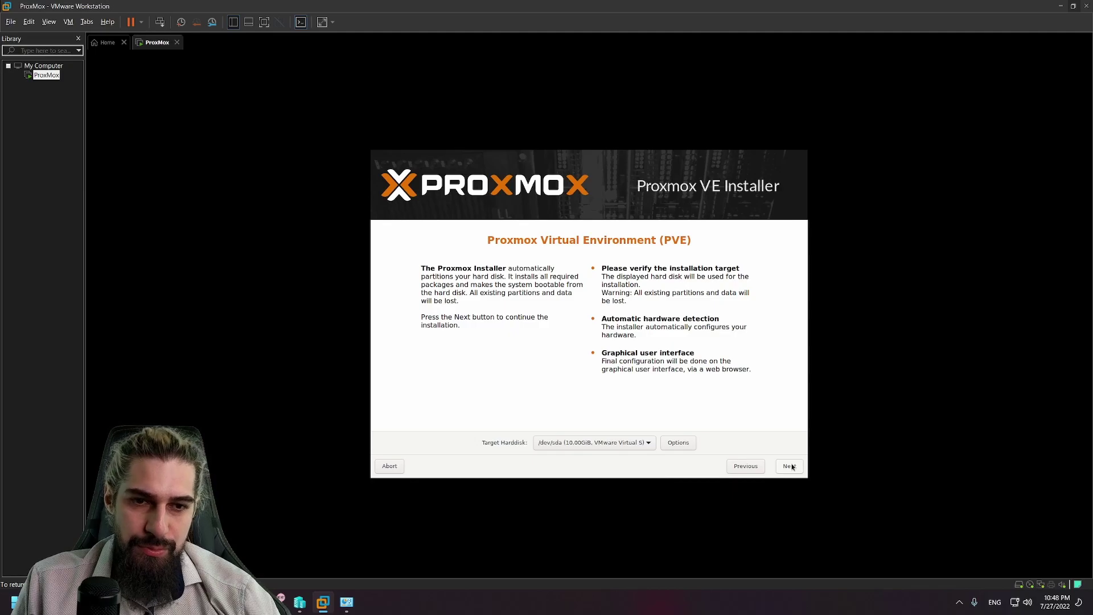
left_click(792, 466)
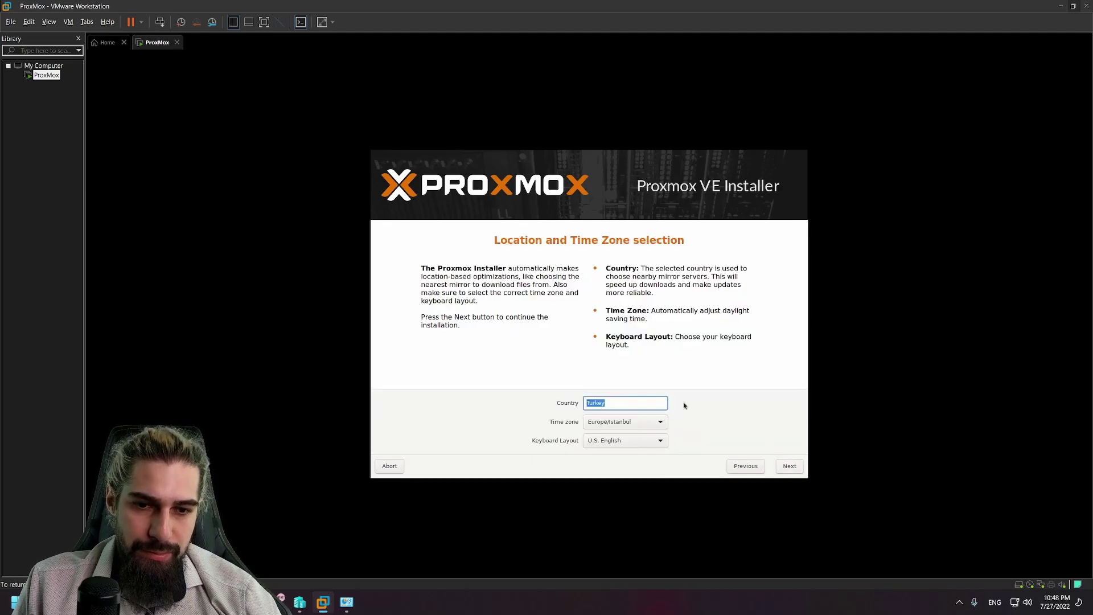
type("ru")
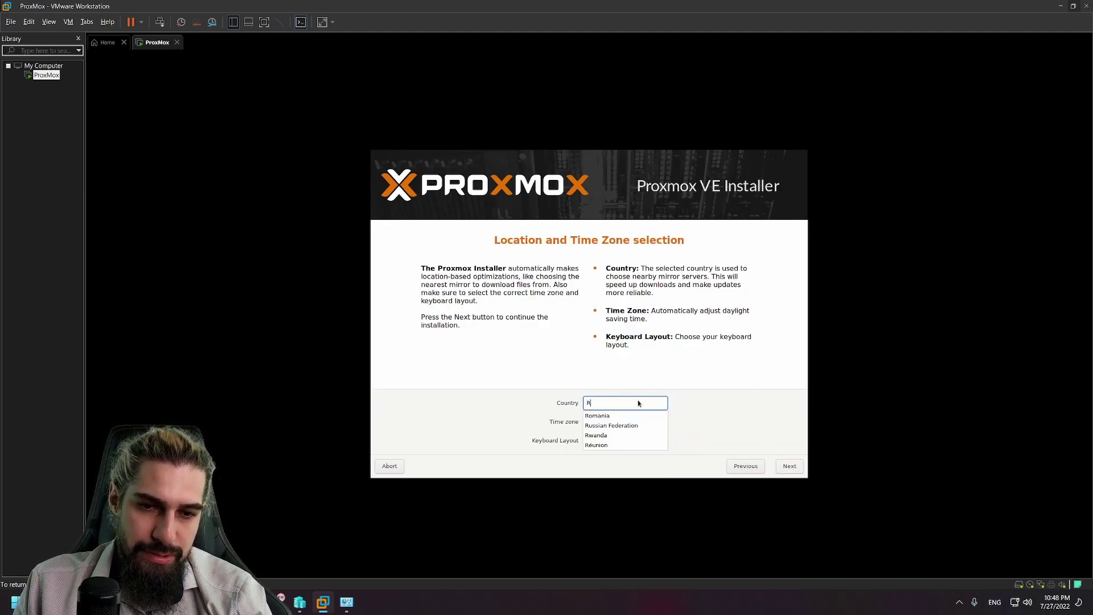
key("Return")
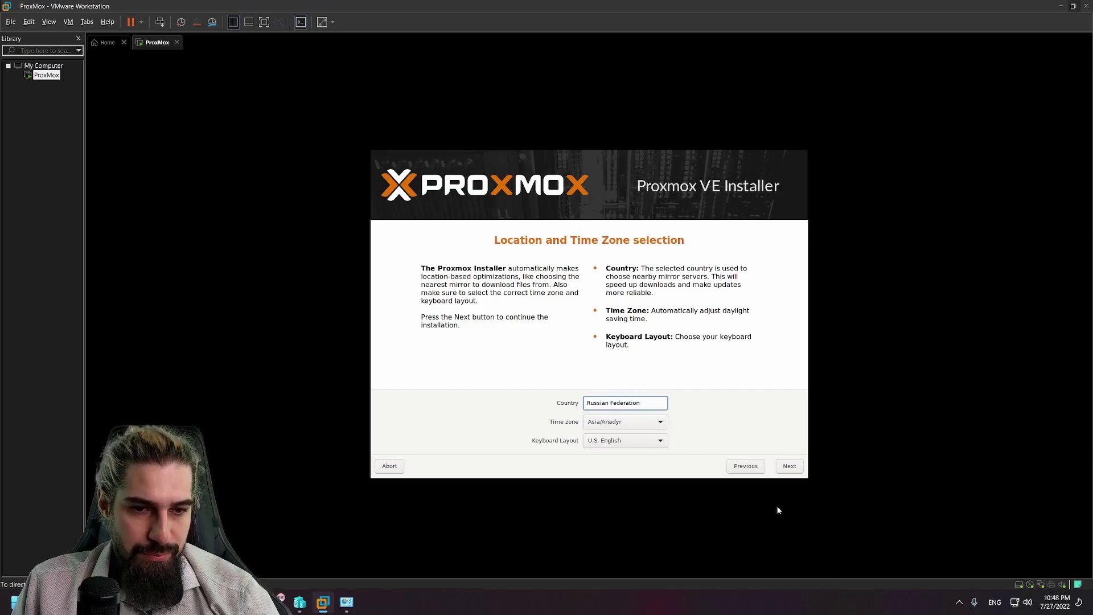
Step: Enter and confirm the root password and fill in the contact e-mail address
left_click(787, 467)
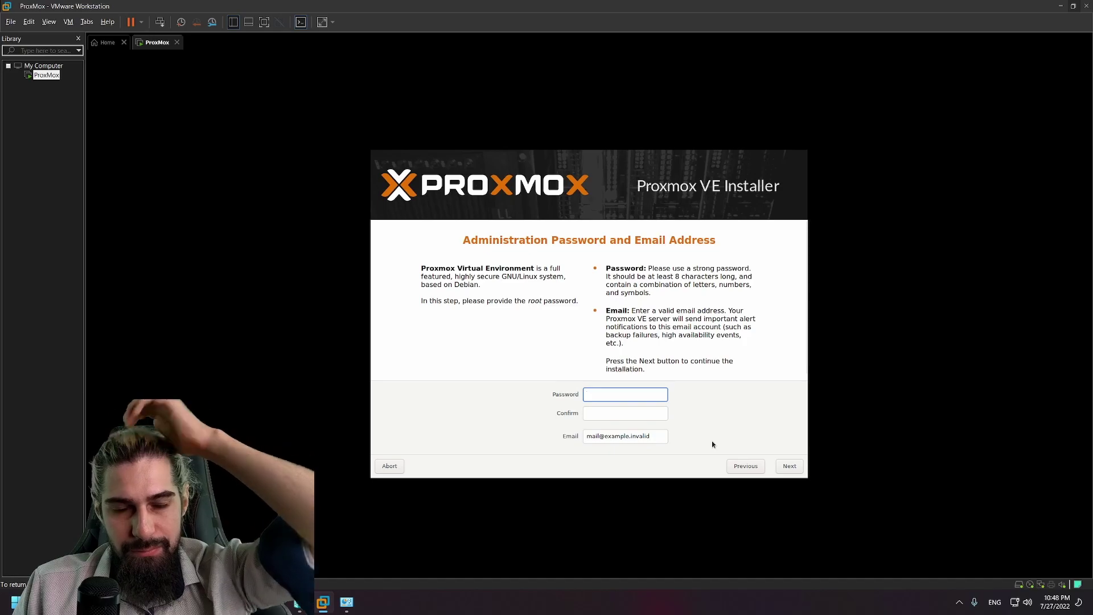
type("•••••••")
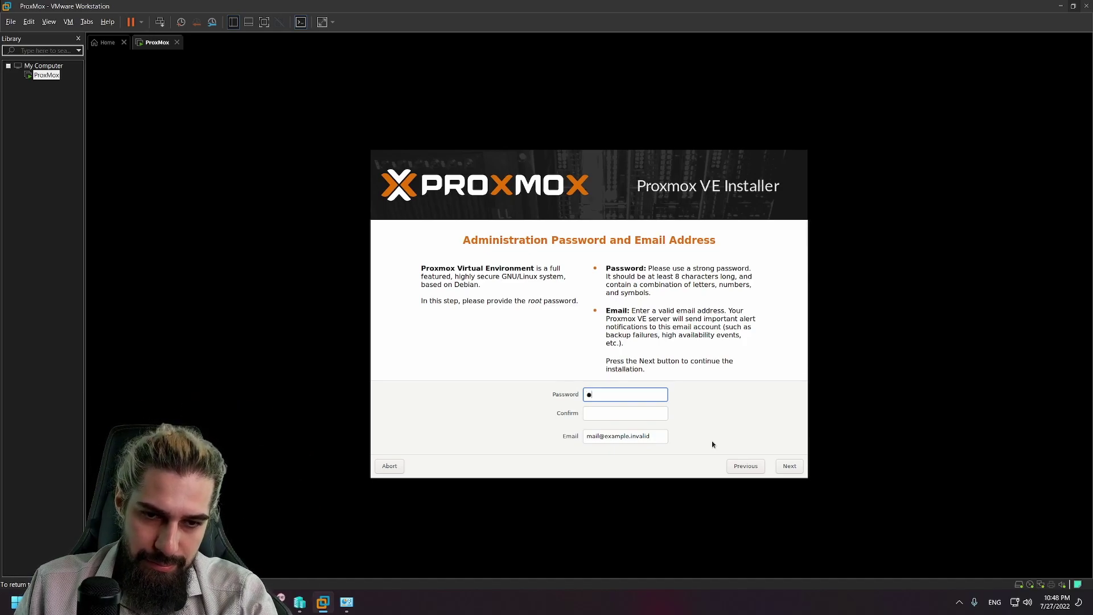
type("•")
key("Tab")
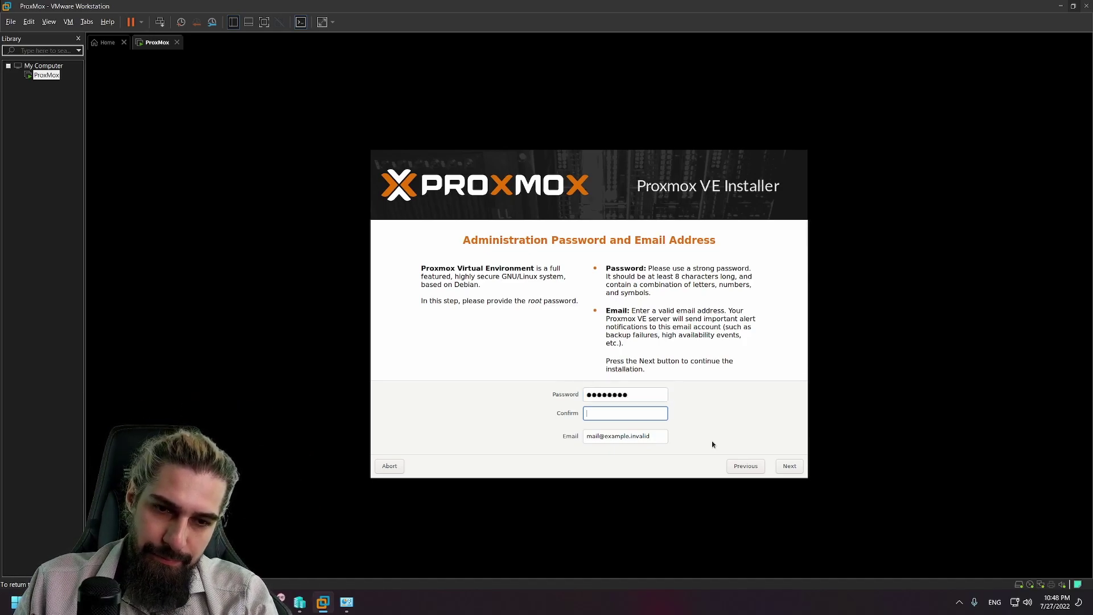
type("••••••••")
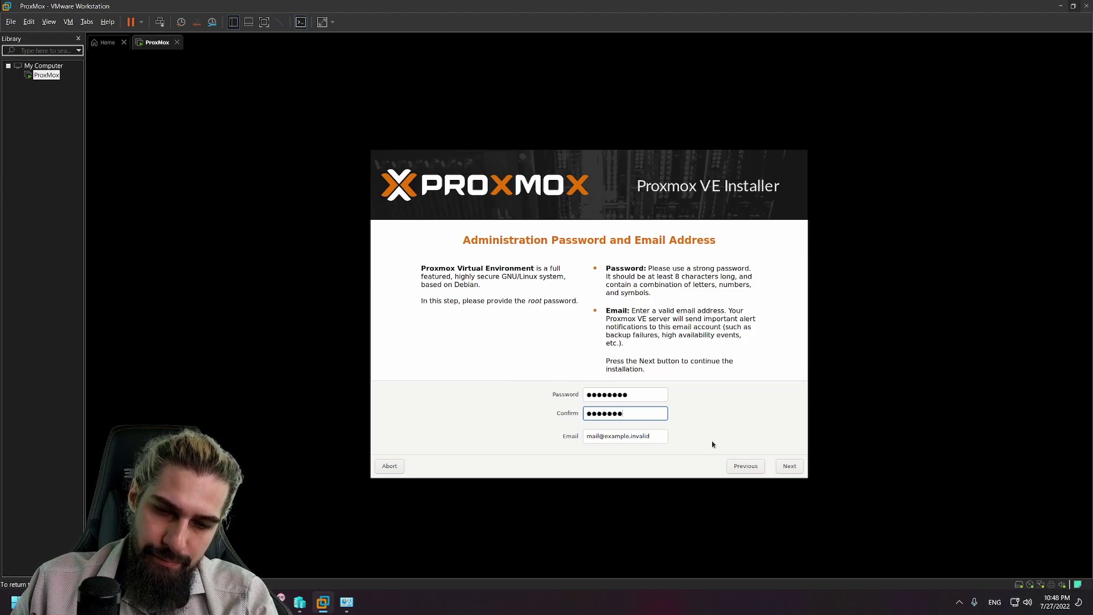
key("Tab")
type("gk")
key("BackSpace")
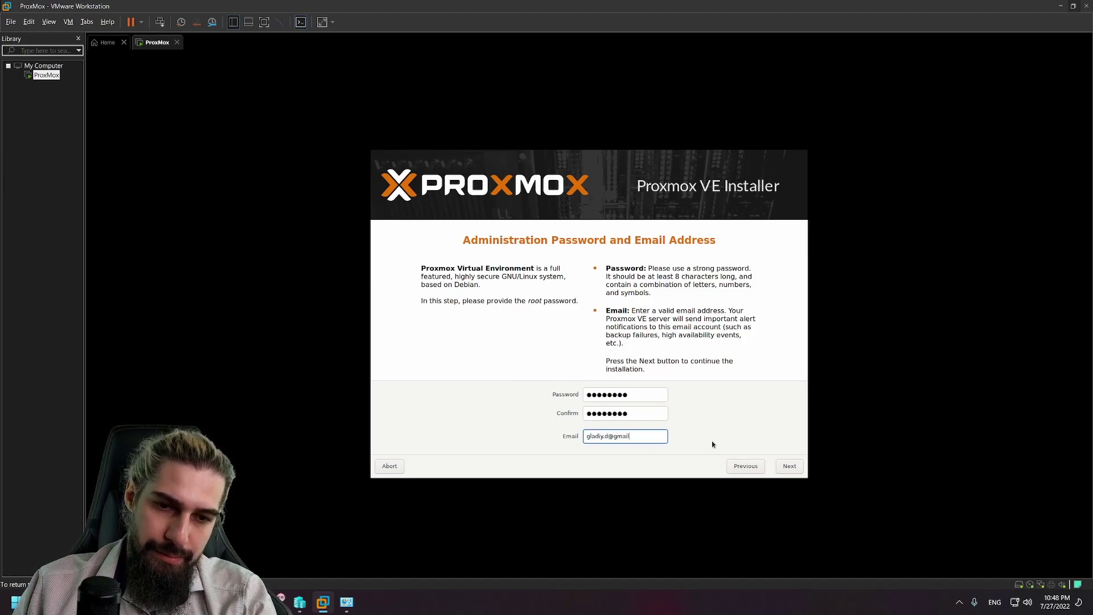
key("Tab")
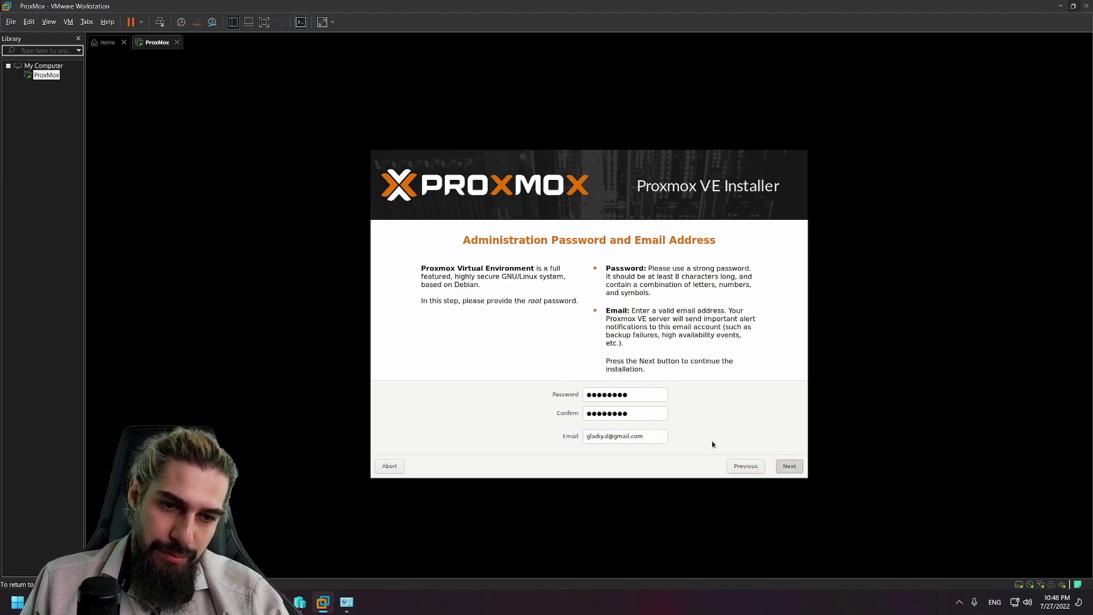
key("Return")
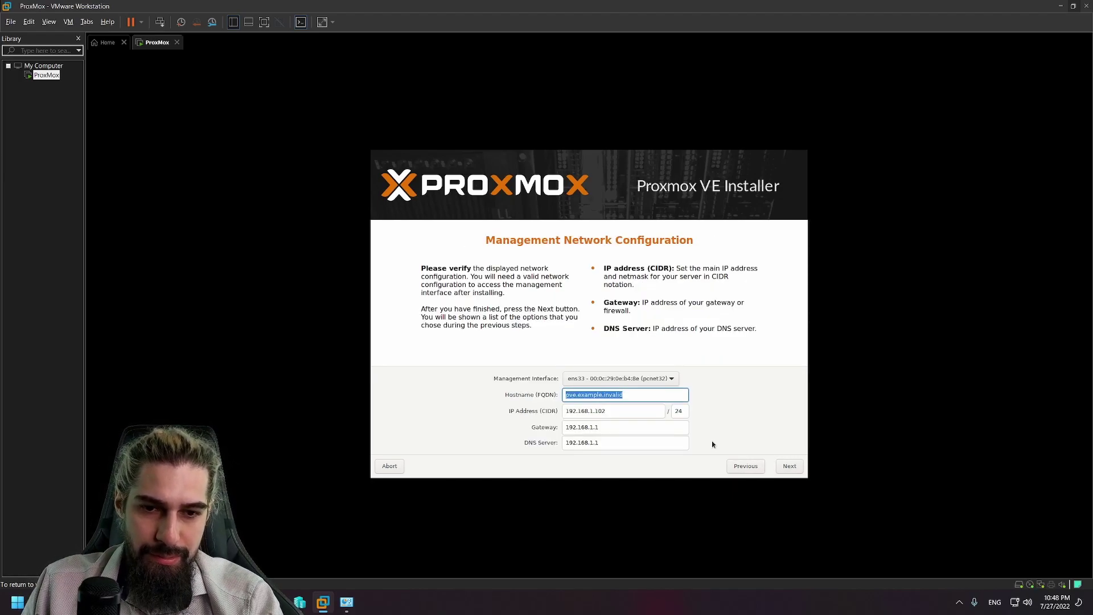
Step: Replace the default hostname with a custom name and edit the last part of the IP address
key("End")
key("BackSpace")
key("BackSpace")
key("BackSpace")
key("BackSpace")
key("BackSpace")
key("BackSpace")
key("BackSpace")
key("BackSpace")
key("BackSpace")
key("BackSpace")
key("BackSpace")
key("BackSpace")
key("BackSpace")
key("BackSpace")
key("BackSpace")
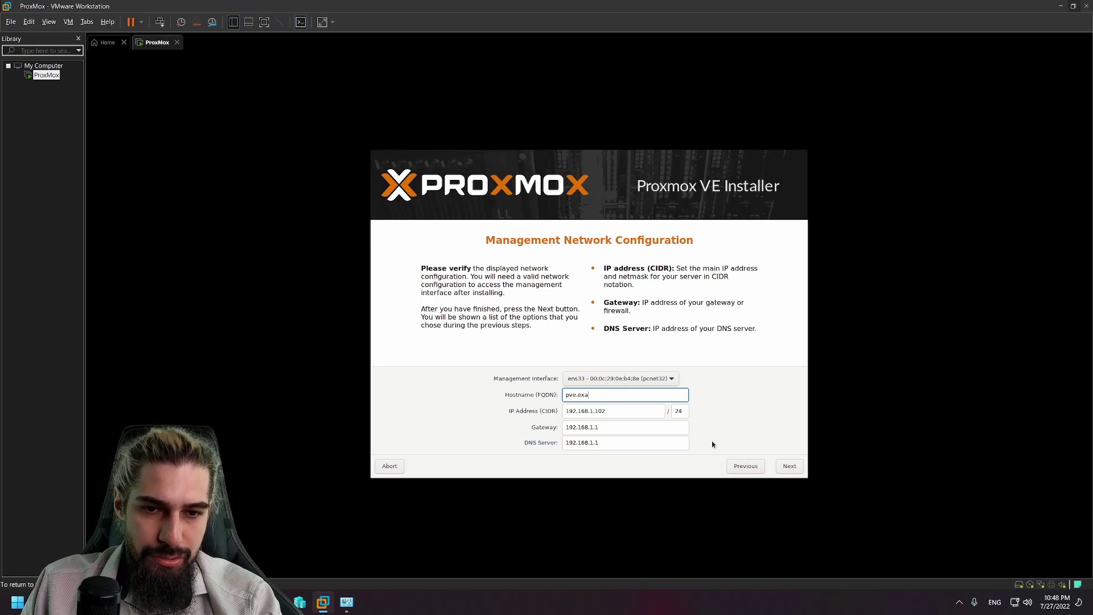
type("glad")
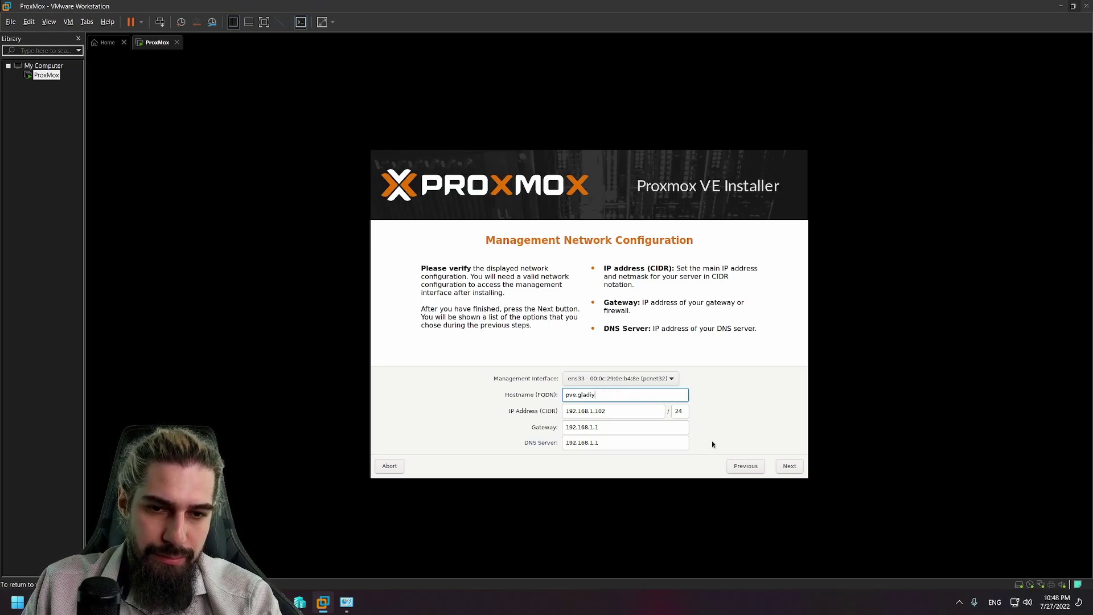
type("iy")
key("Tab")
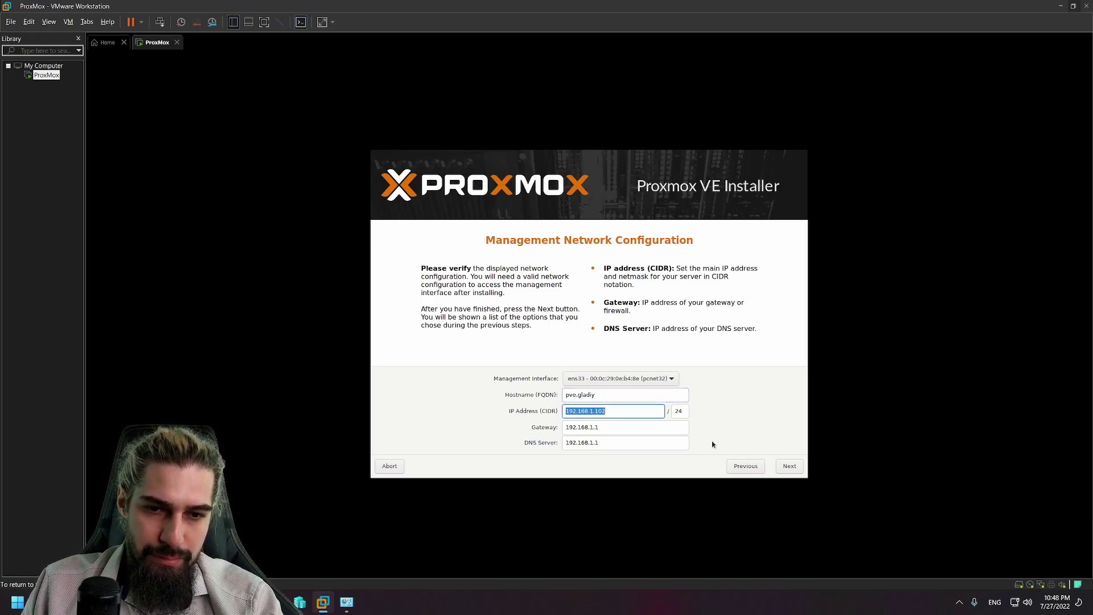
key("End")
key("BackSpace")
key("BackSpace")
key("BackSpace")
type("20")
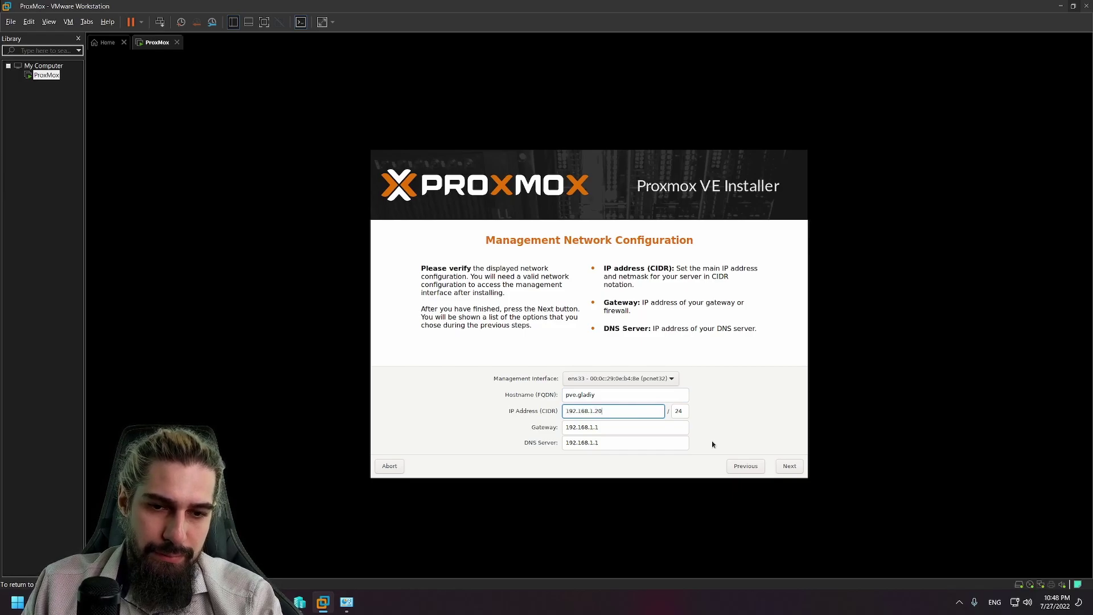
key("BackSpace")
type("20")
key("Tab")
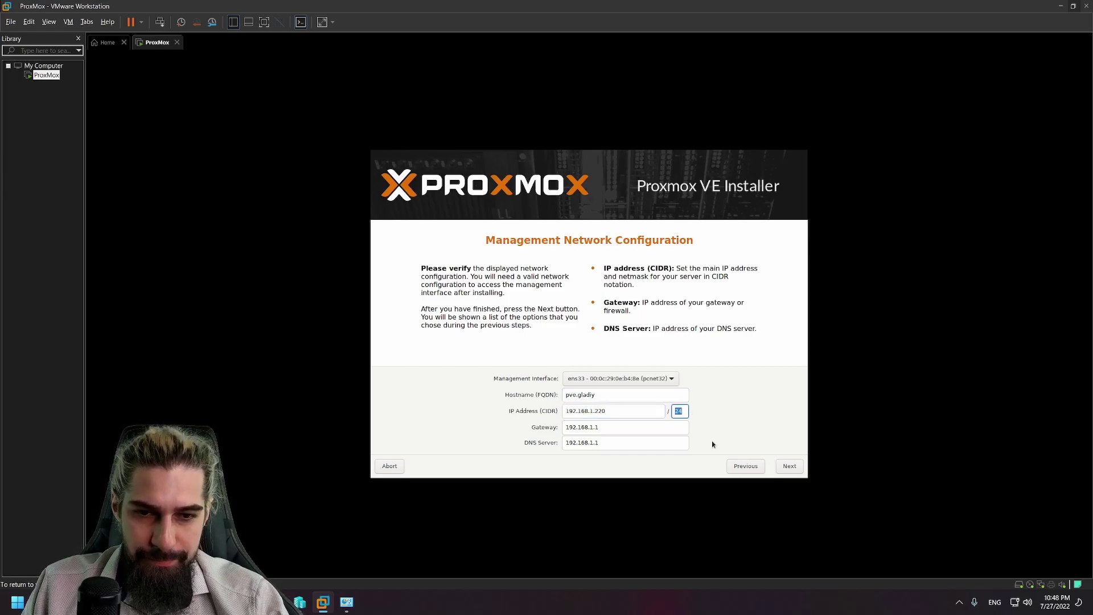
key("Tab")
key("Tab")
key("ctrl+alt")
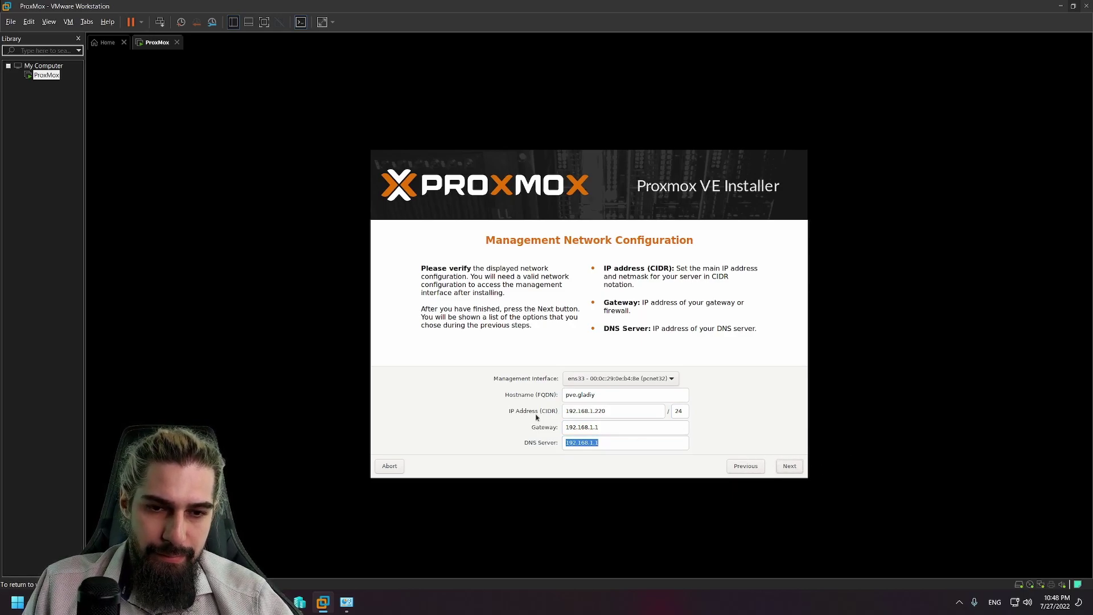
Step: Correct the management IP address to 192.168.1.204
left_click(605, 411)
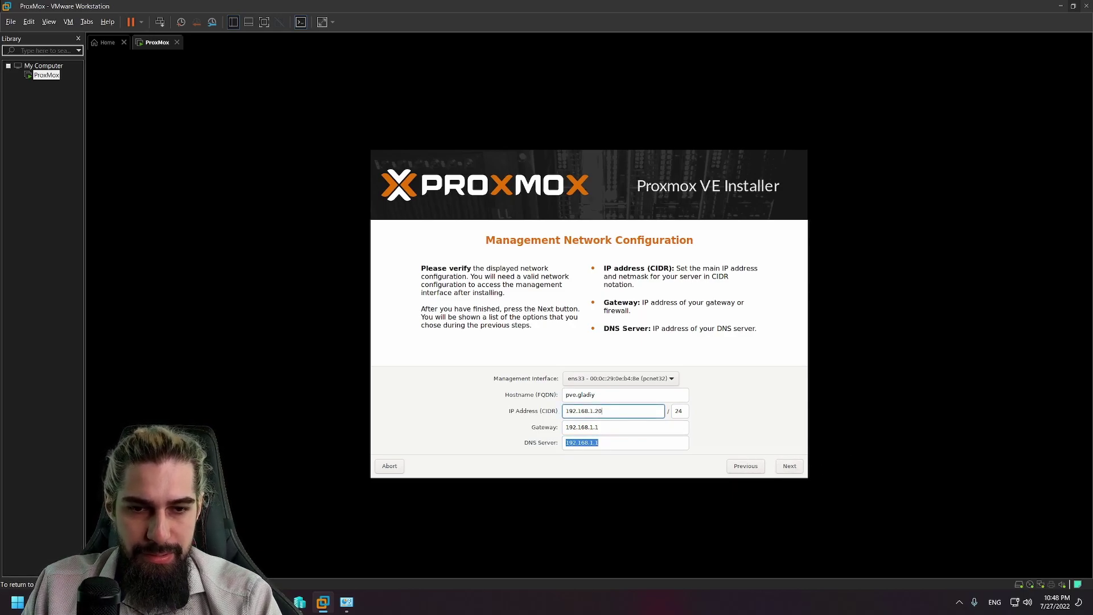
left_click(787, 467)
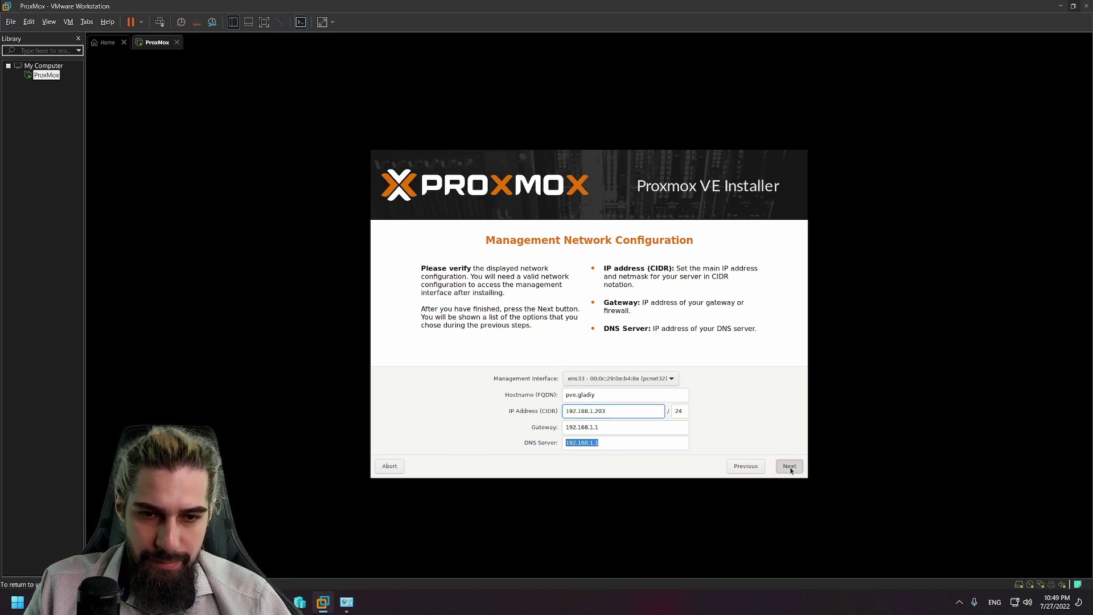
key("shift+Tab")
key("shift+Tab")
key("shift+Tab")
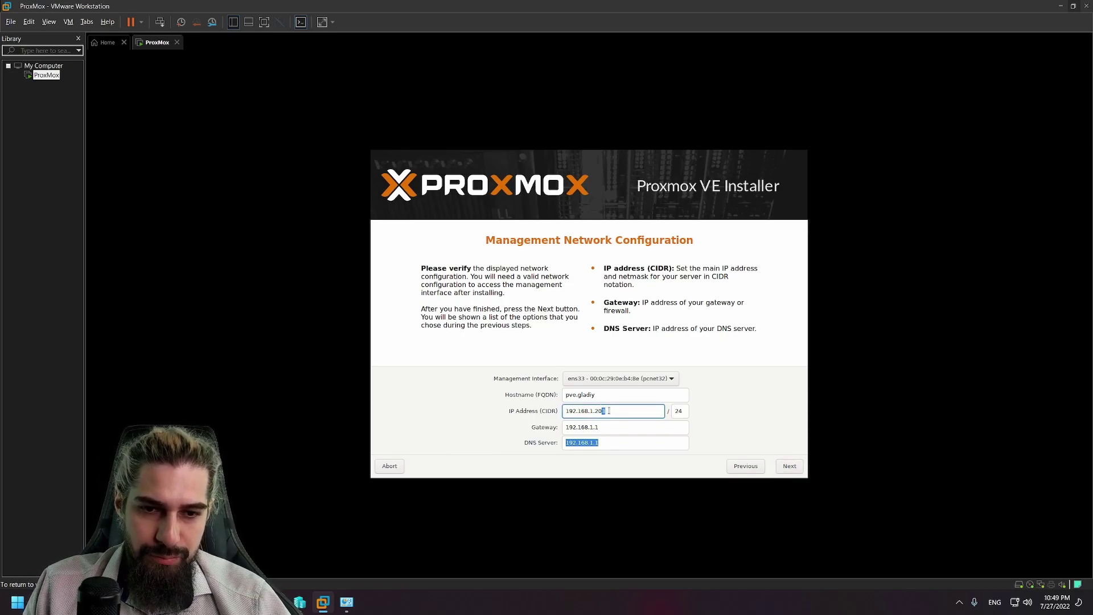
key("BackSpace")
type("4")
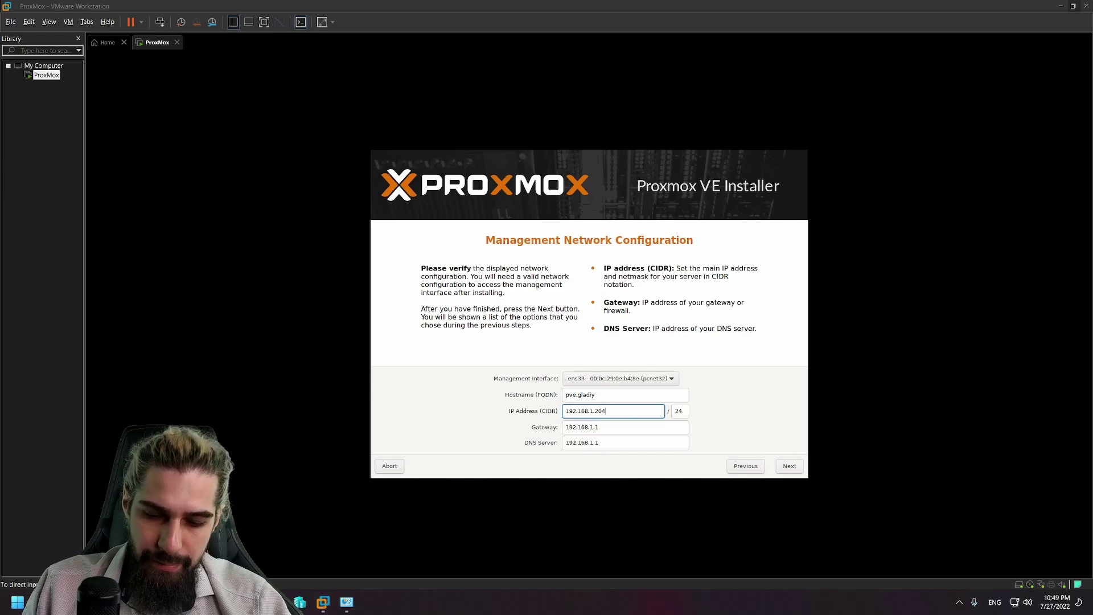
key("super+r")
Step: In cmd, run 'ping 192.168.1.204 -t' continuously, fixing the mistyped option, then return to VMware
type("cm")
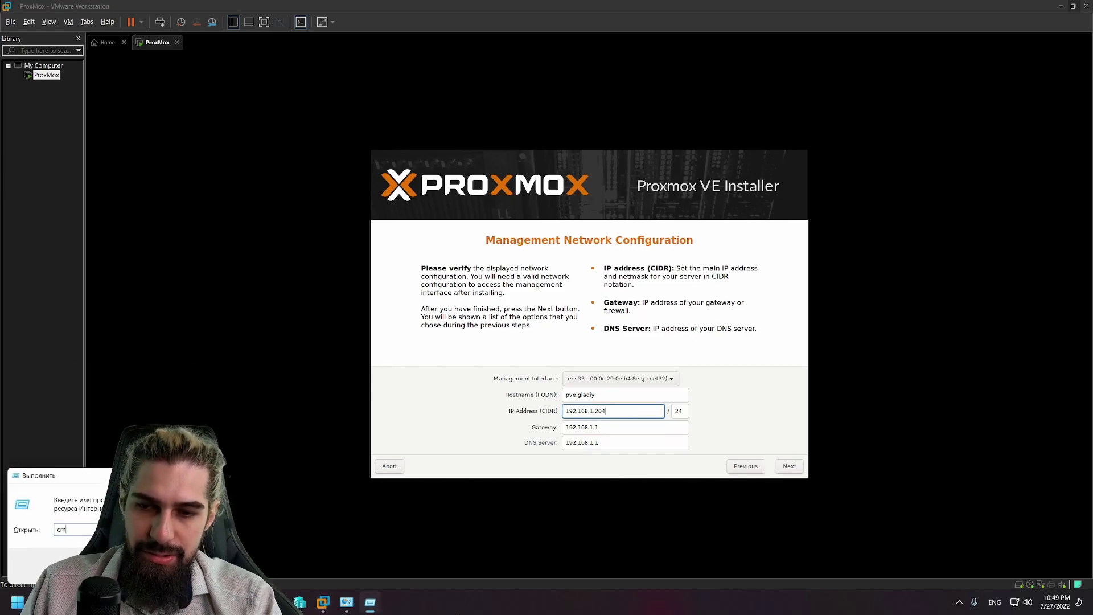
type("d")
key("Return")
type("ping 192.168.1")
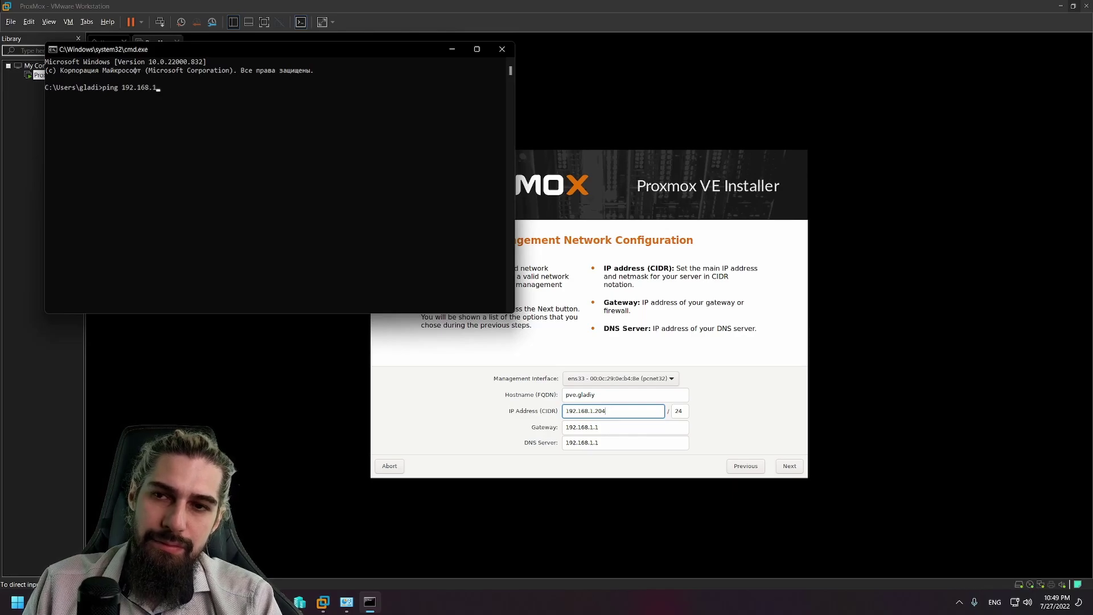
type(".204 -r")
key("Return")
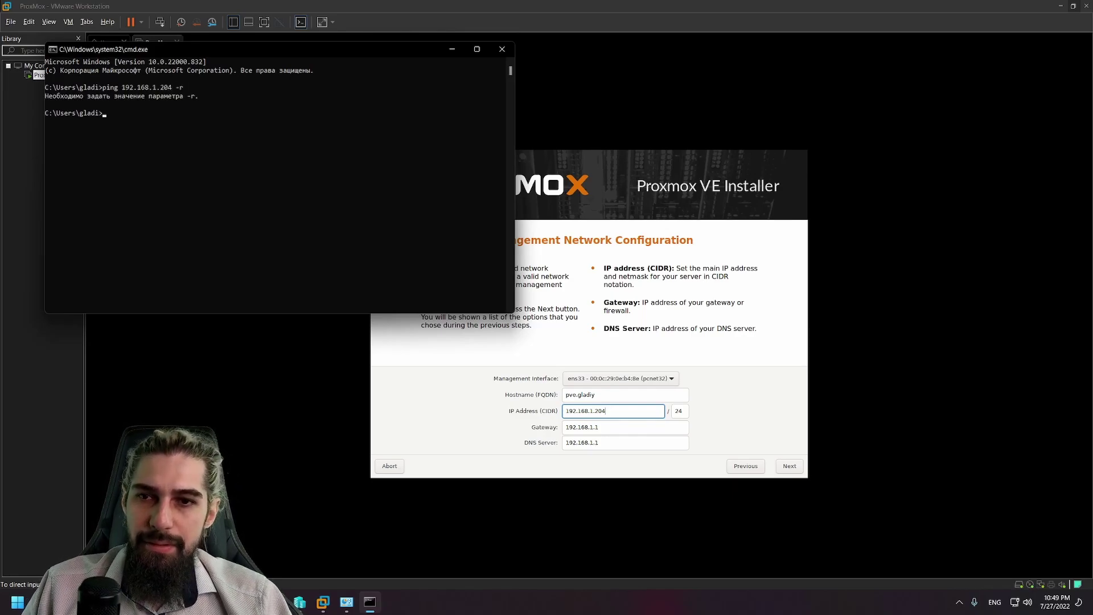
key("Up")
key("BackSpace")
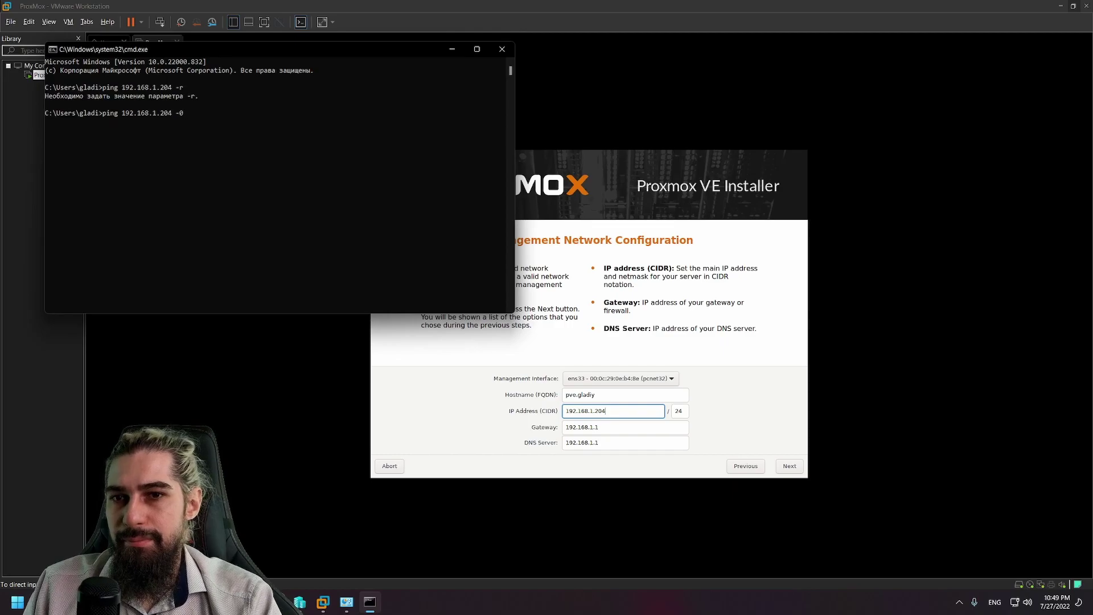
key("Return")
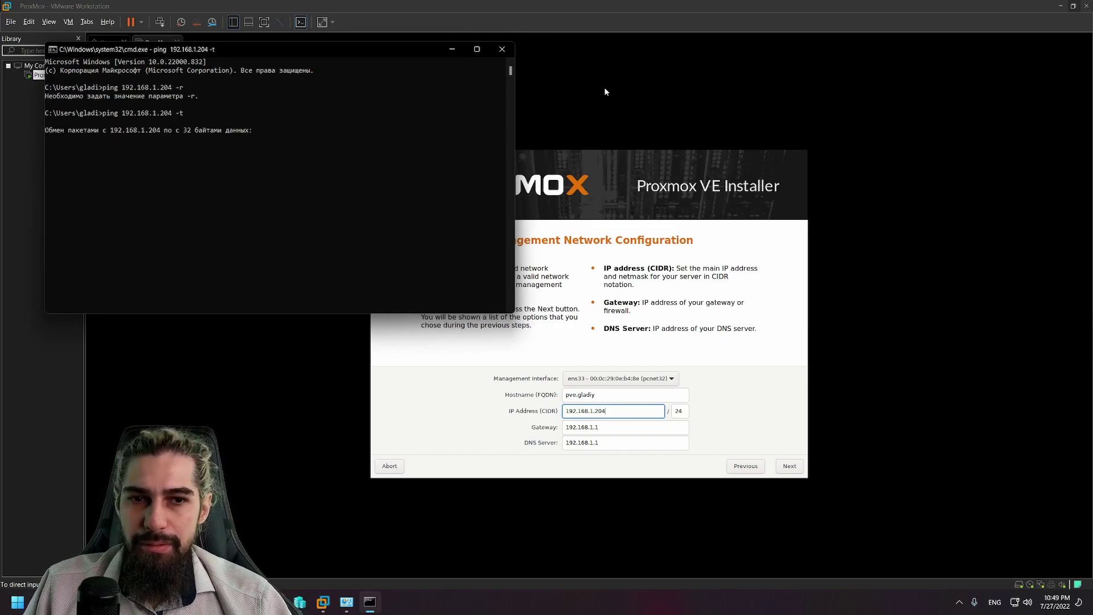
left_click(794, 507)
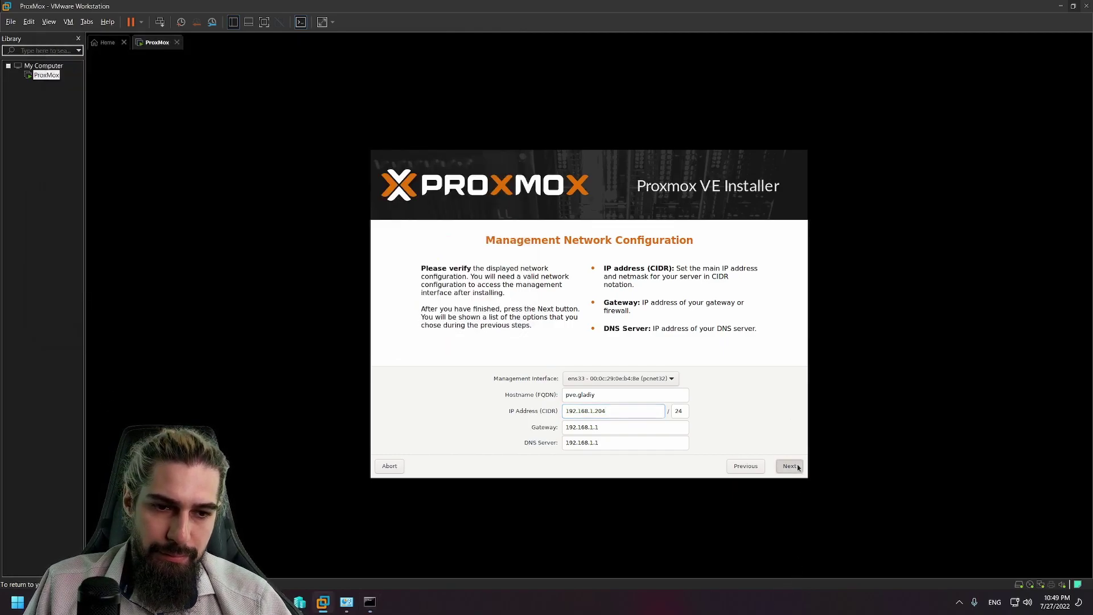
Step: Start the Proxmox VE installation from the summary page and narrow the ping window beside it
left_click(797, 466)
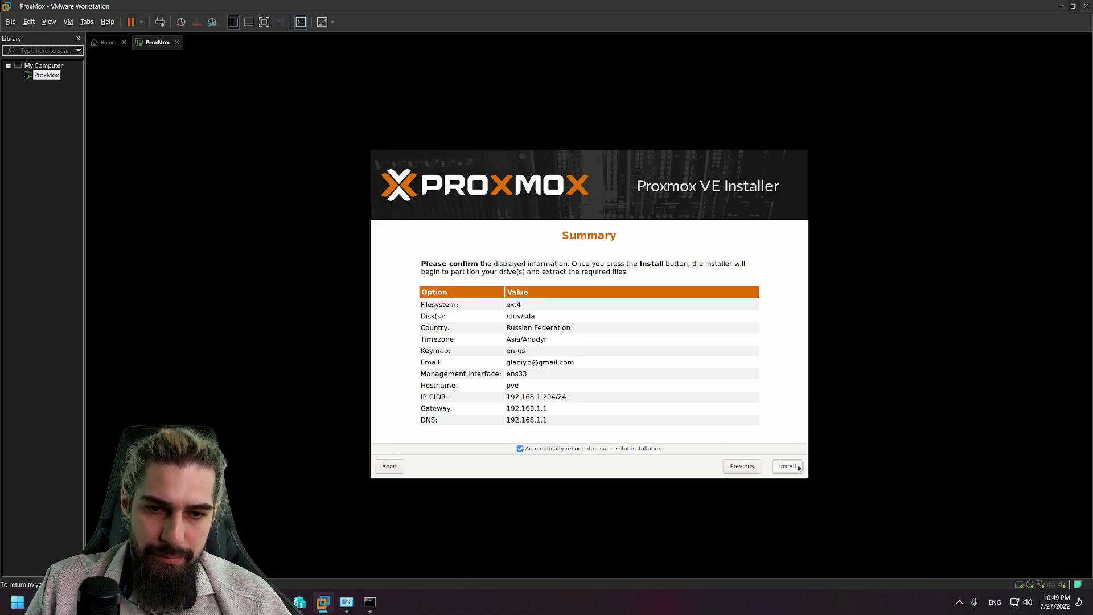
left_click(797, 466)
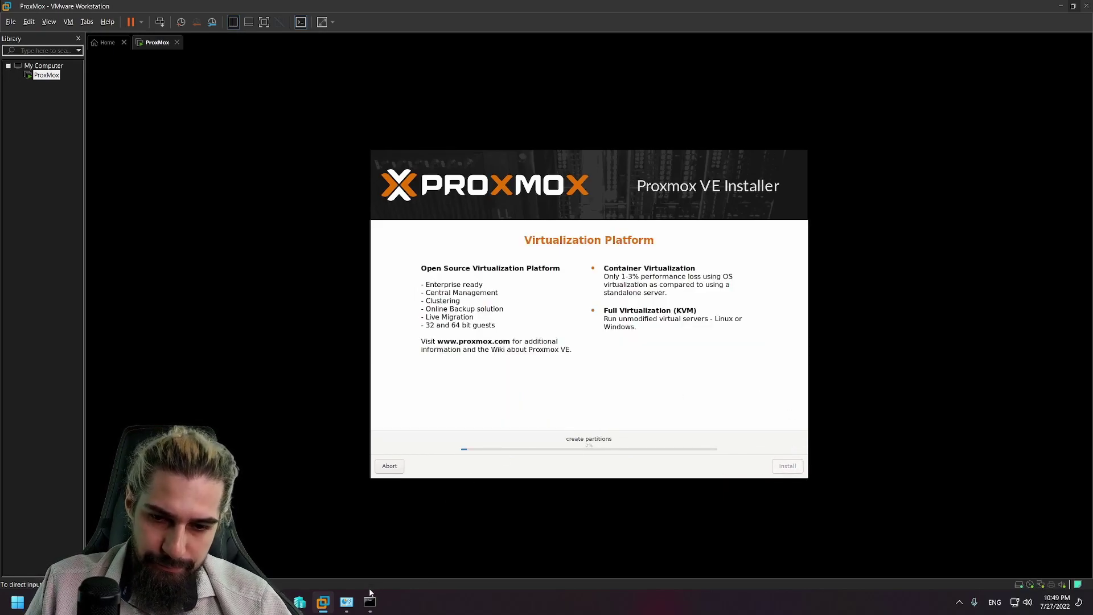
left_click(368, 595)
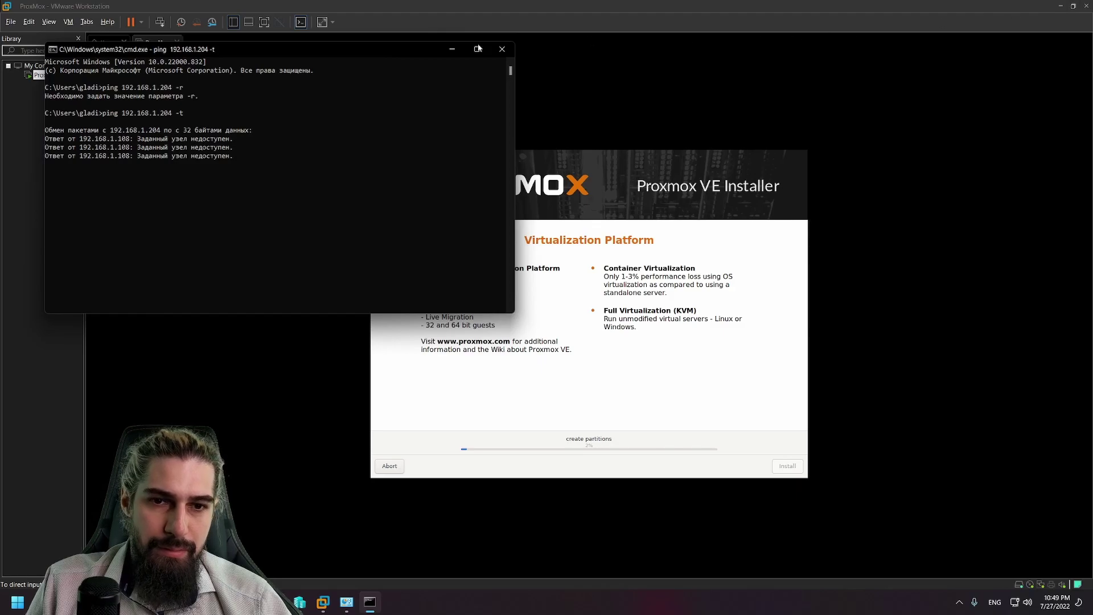
left_click_drag(515, 218, 270, 176)
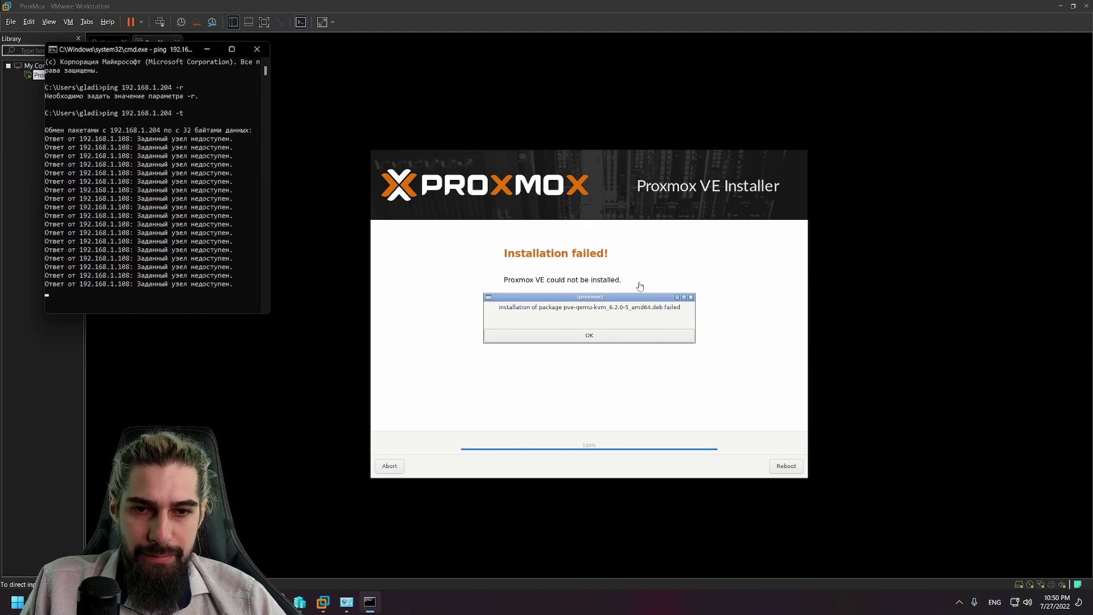
Step: Dismiss the pve-qemu-kvm installation error and reboot the guest
left_click(592, 338)
left_click(591, 339)
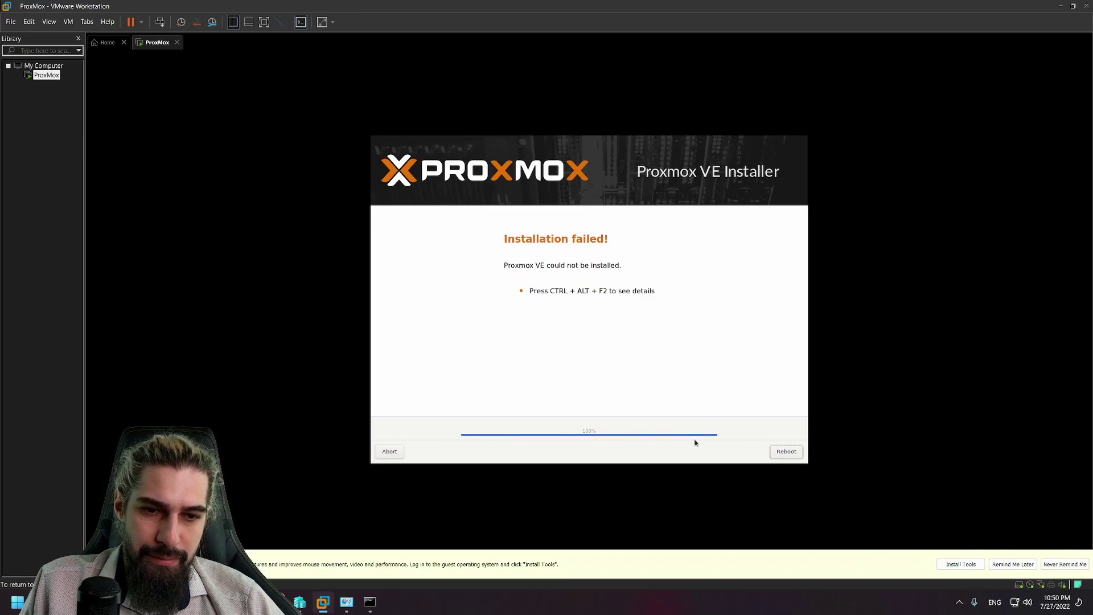
left_click(780, 453)
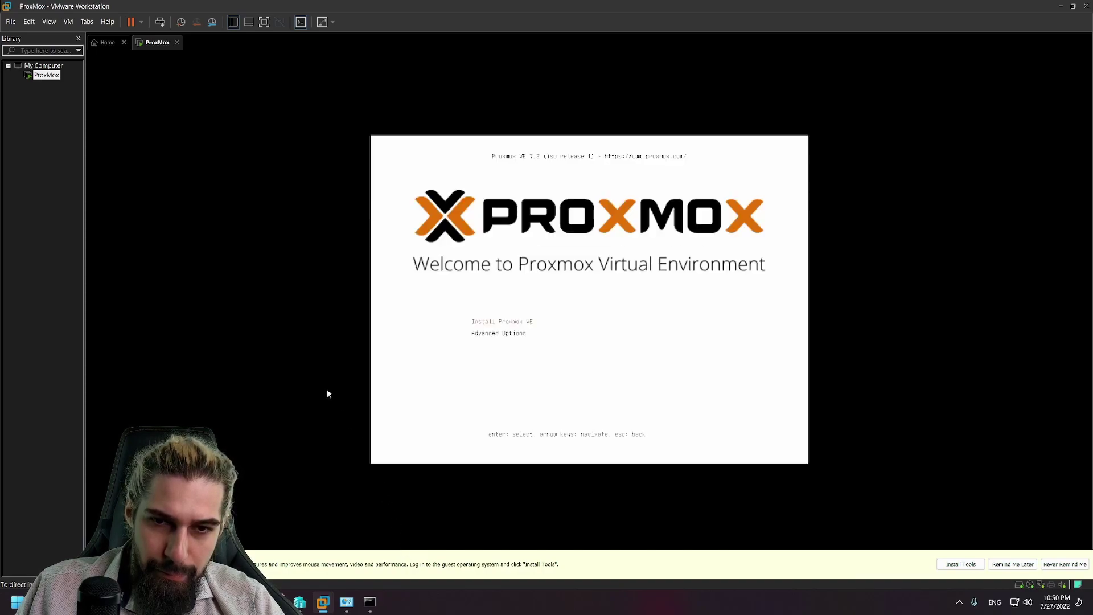
Step: Shut down the ProxMox guest, power it back on, then shut it down again
right_click(51, 74)
mouse_move(114, 144)
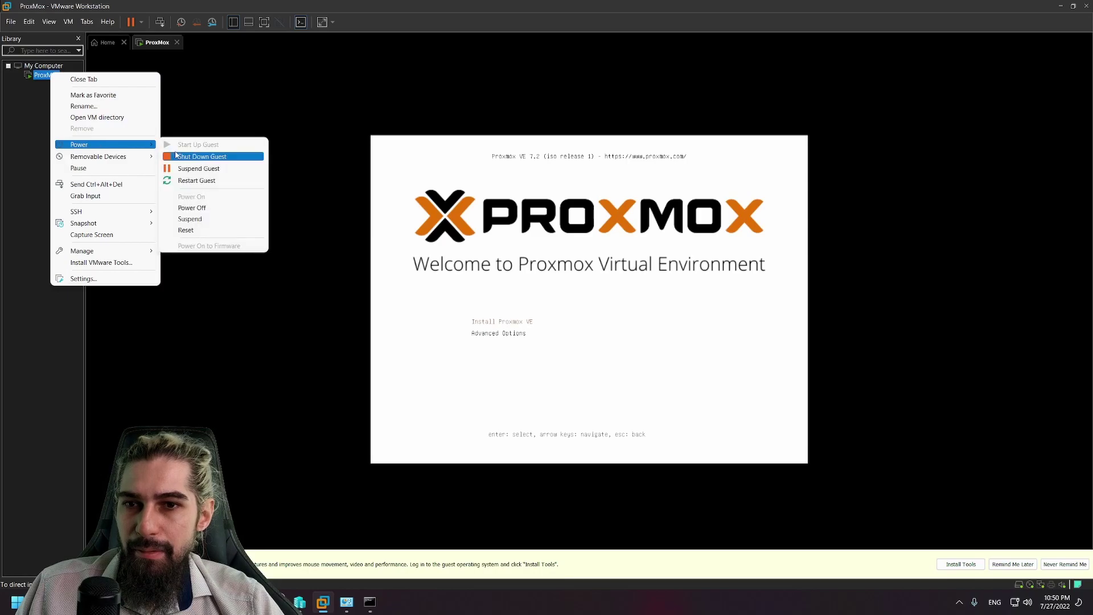
left_click(185, 157)
left_click(561, 319)
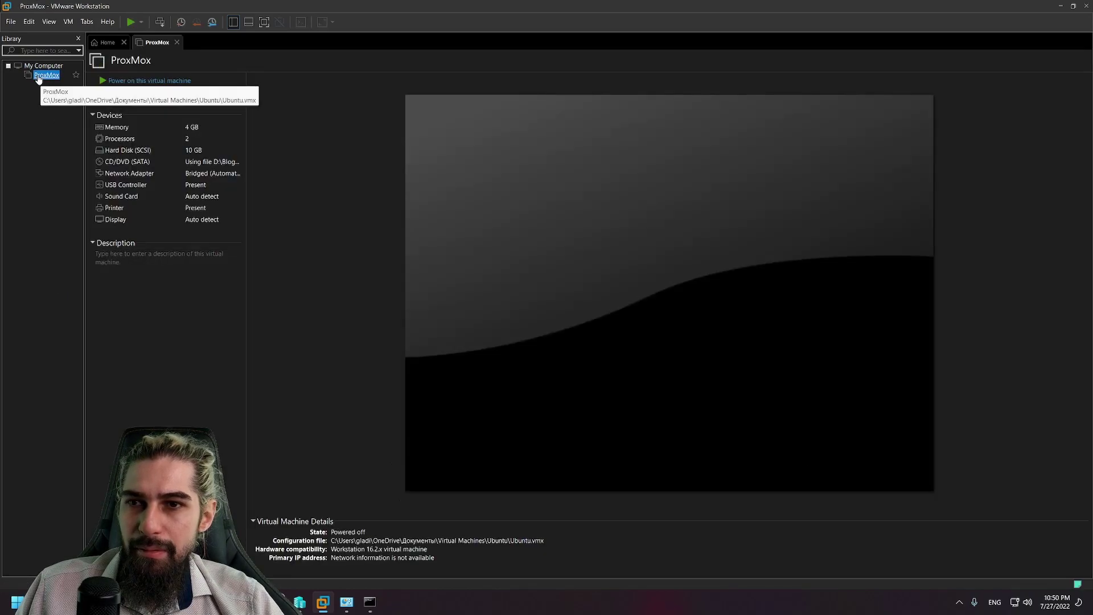
right_click(47, 75)
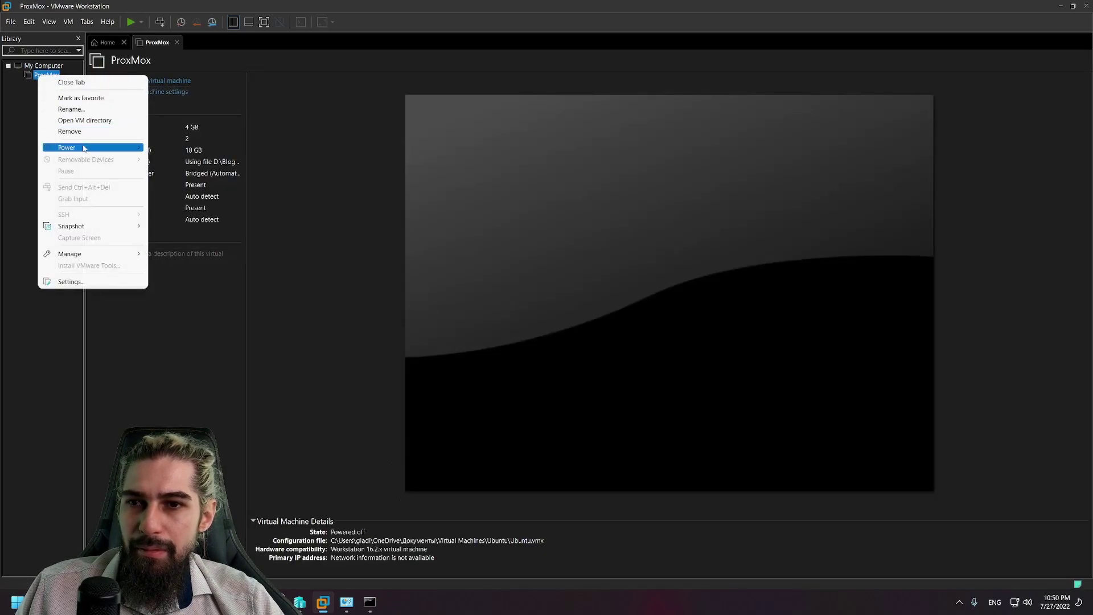
mouse_move(85, 147)
left_click(170, 147)
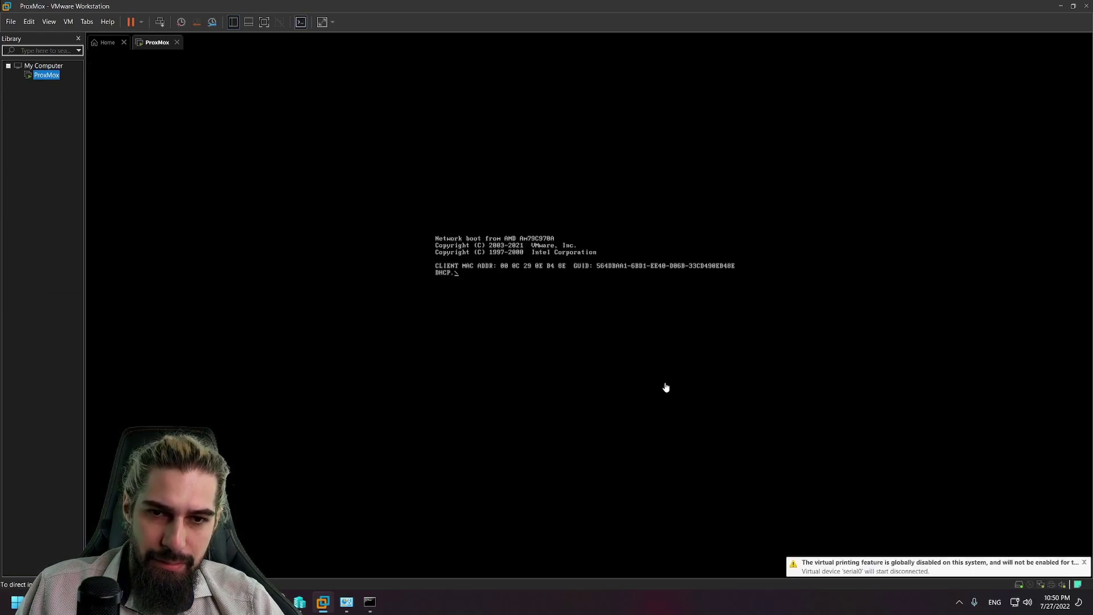
right_click(50, 76)
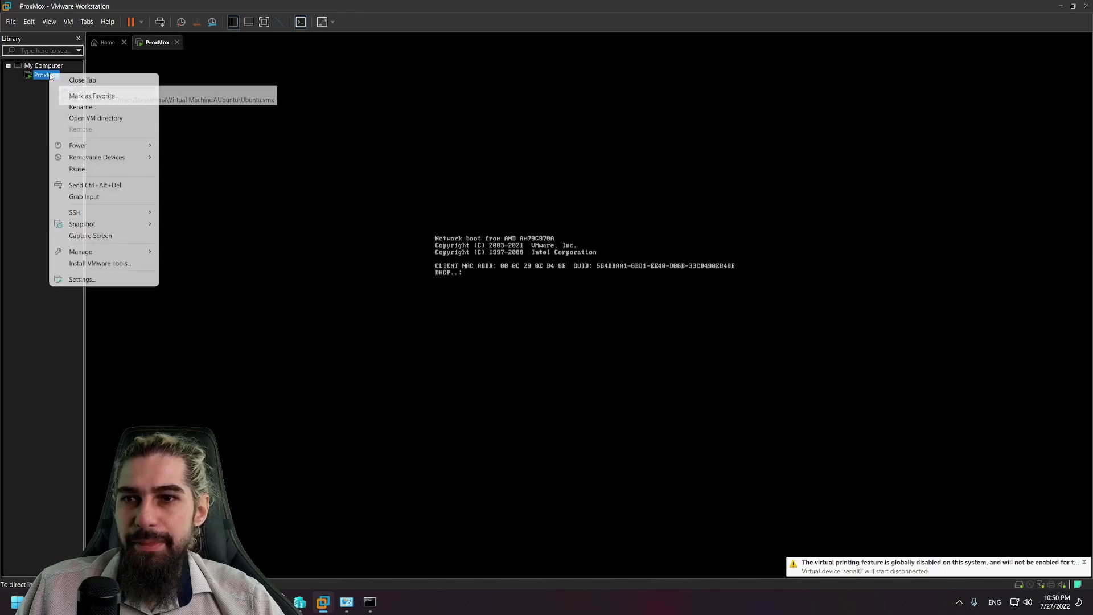
mouse_move(102, 145)
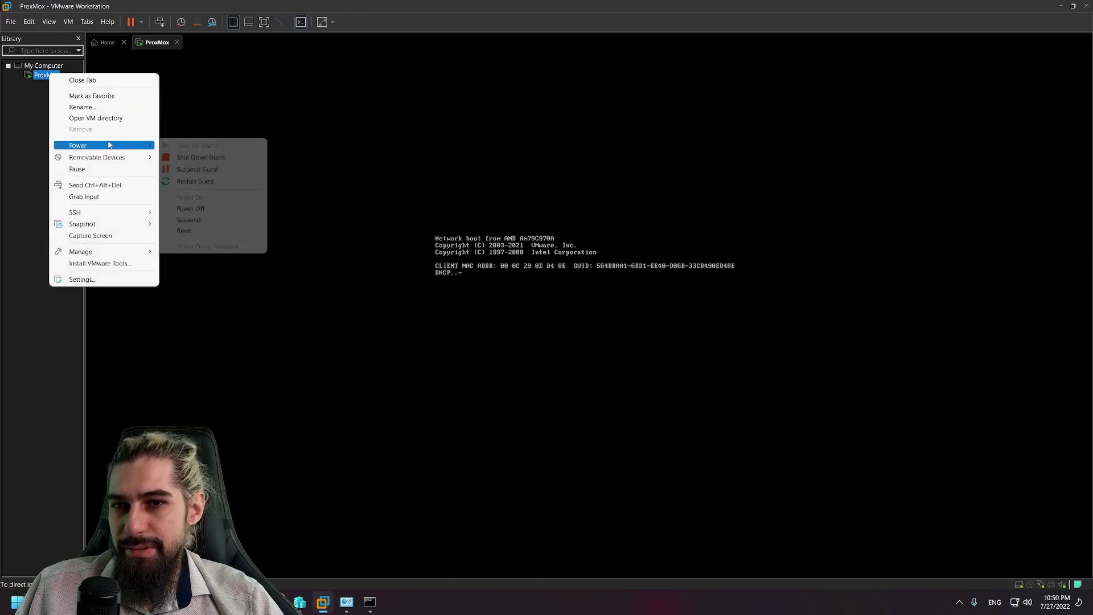
left_click(230, 159)
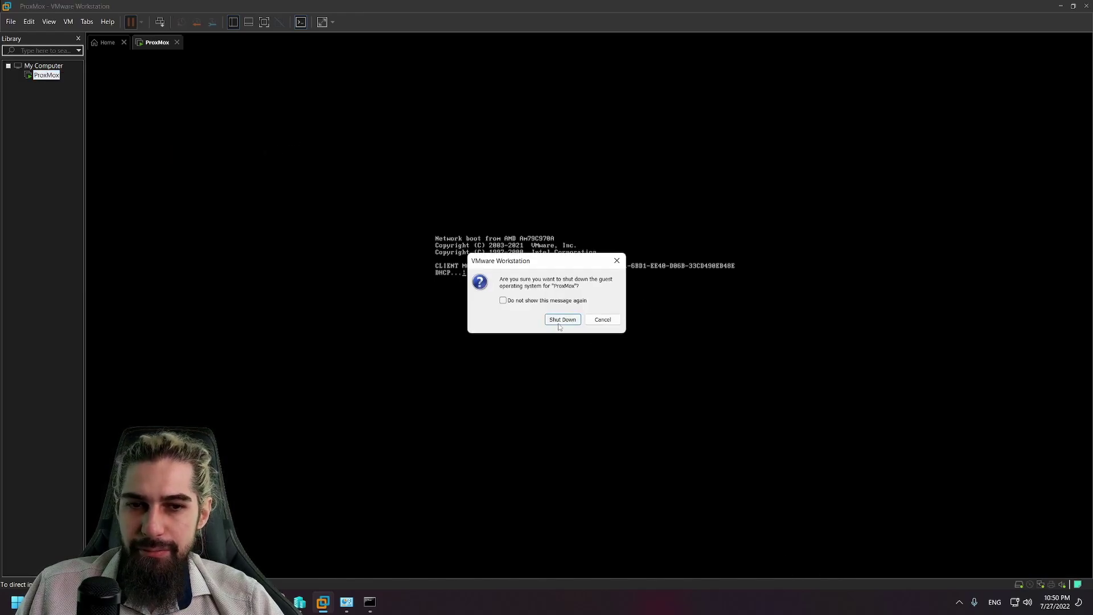
left_click(562, 320)
Step: Remove ProxMox from the library and close VMware Workstation
right_click(45, 75)
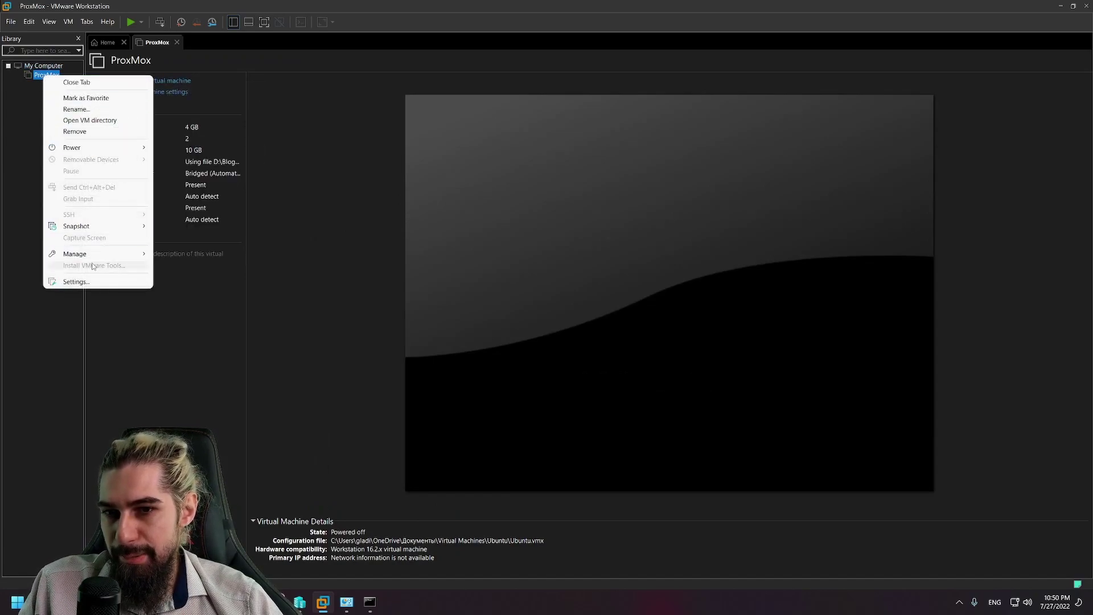
left_click(74, 131)
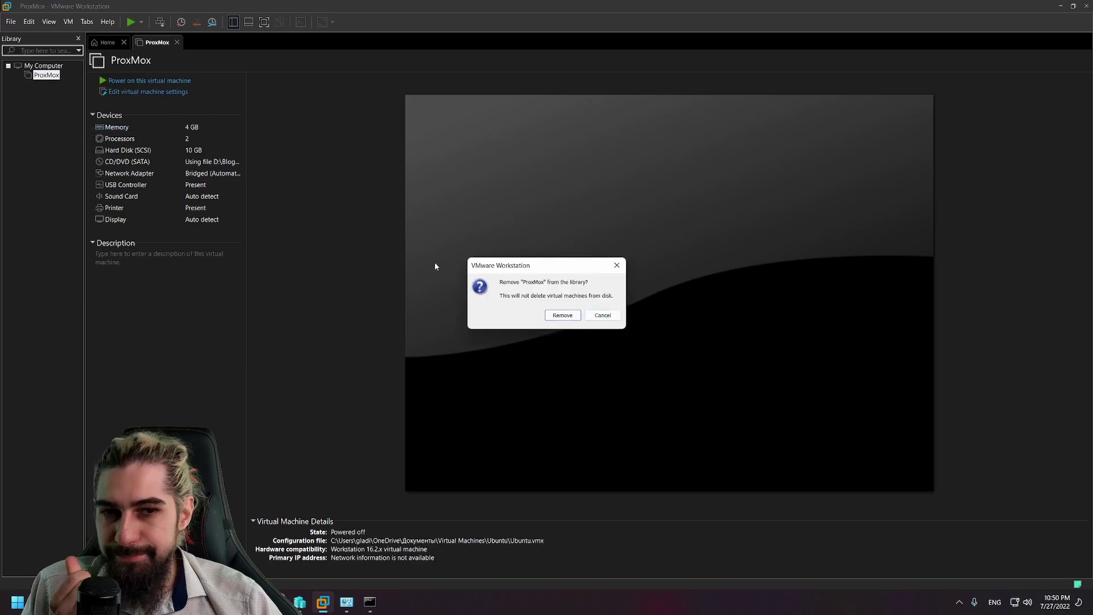
left_click(562, 314)
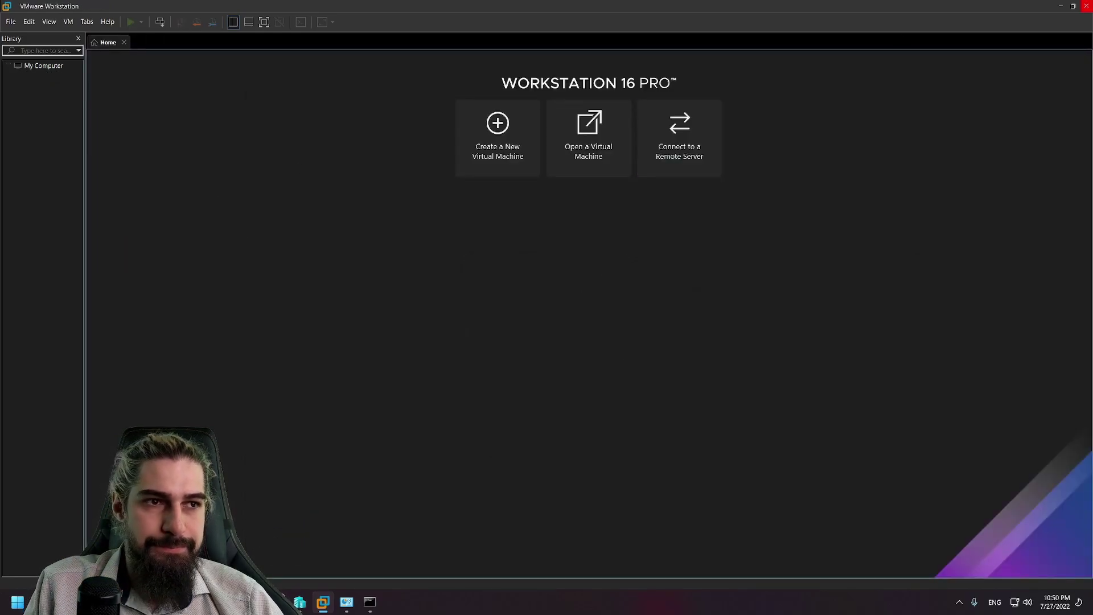
left_click(1086, 6)
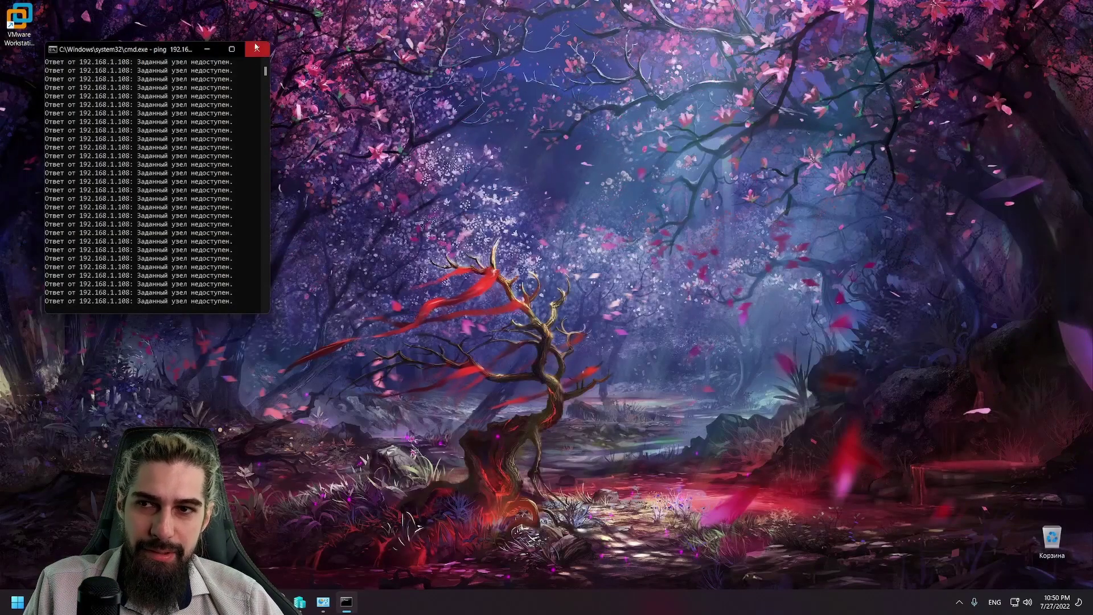
Step: Close the ping window and start the New Virtual Machine wizard in Hyper-V Manager
left_click(256, 48)
left_click(300, 602)
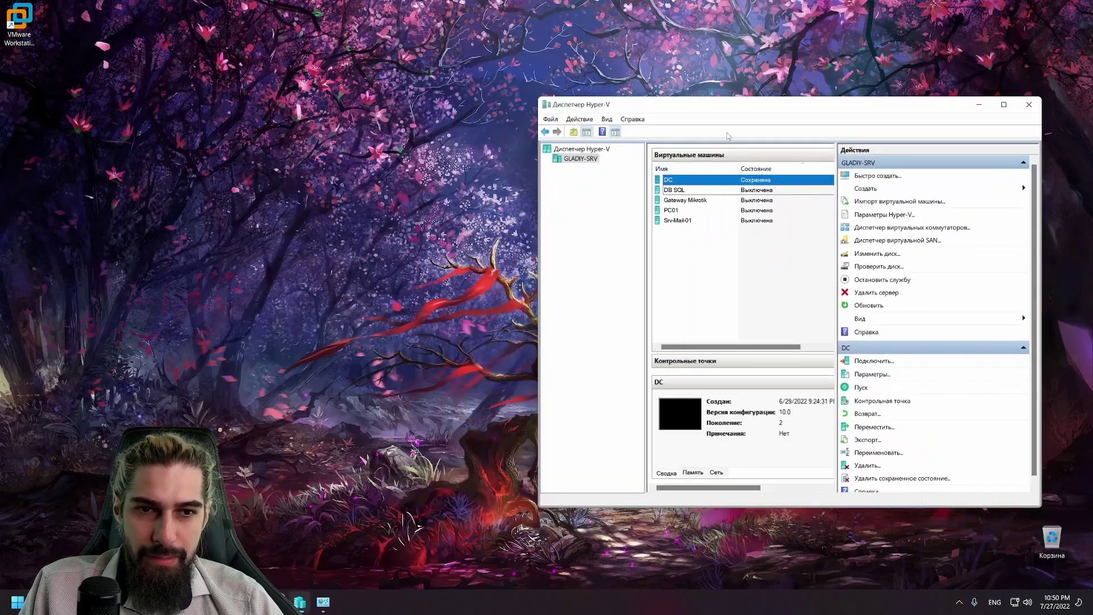
right_click(578, 161)
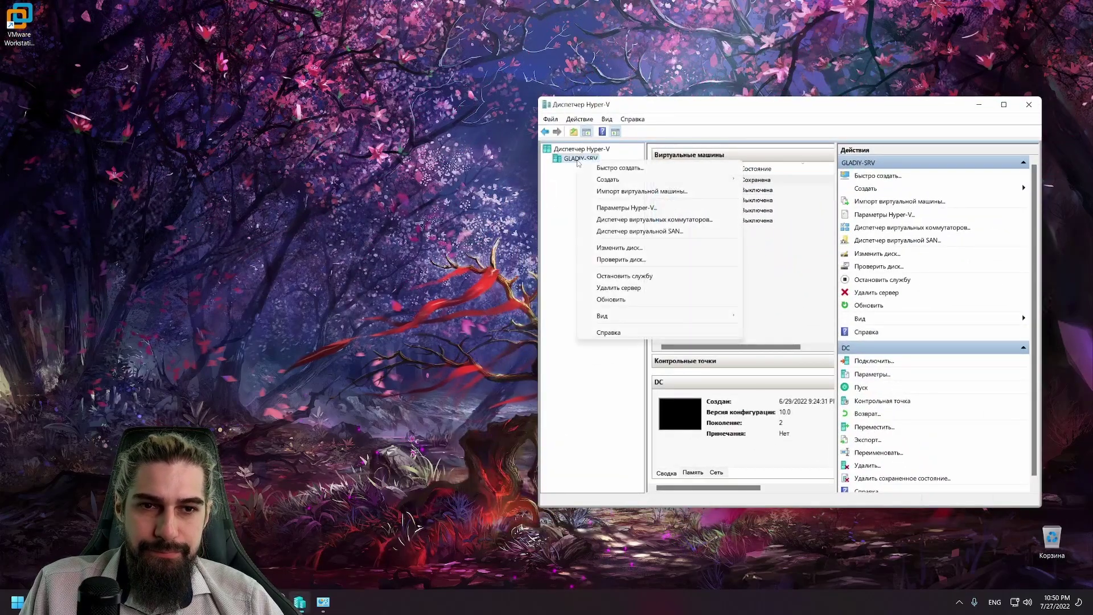
mouse_move(626, 179)
left_click(768, 179)
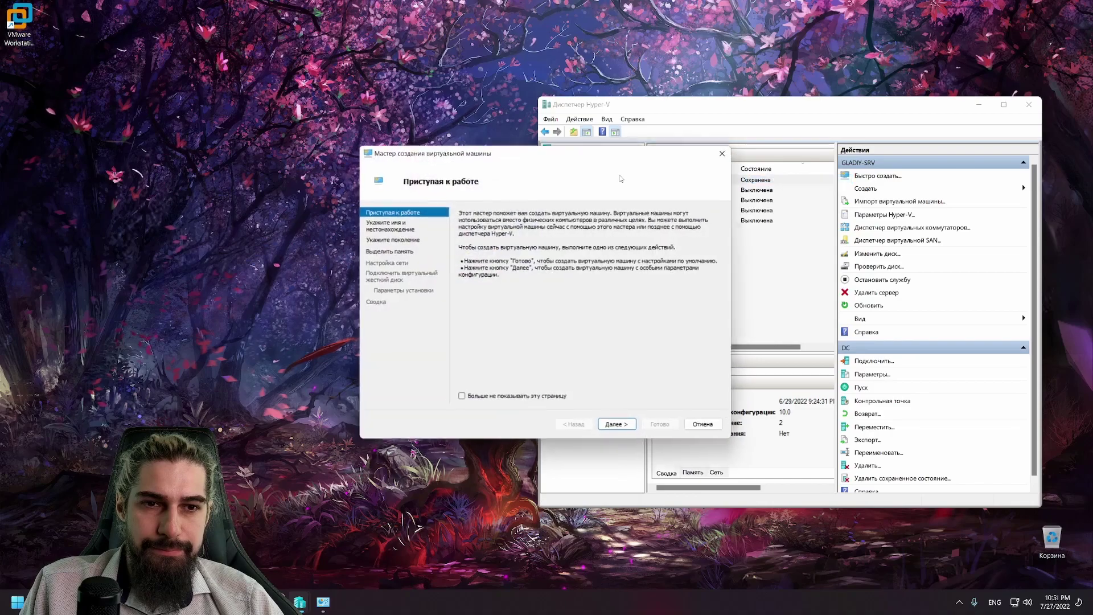
Step: Name the VM 'ProxMox', keep Generation 1, and give it 8096 MB of memory
left_click(613, 426)
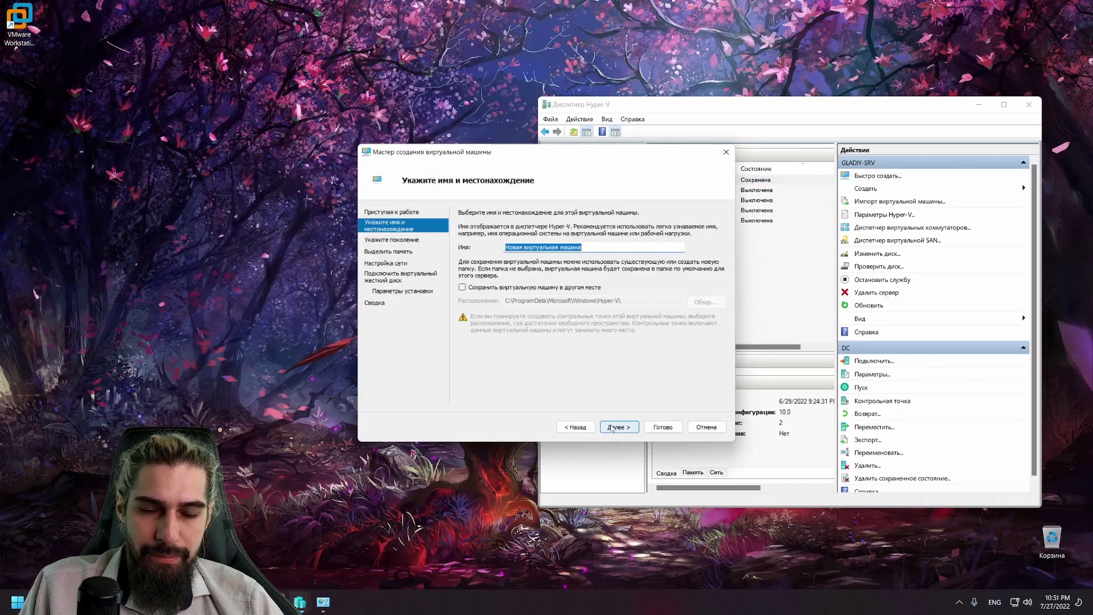
type("ProxMO")
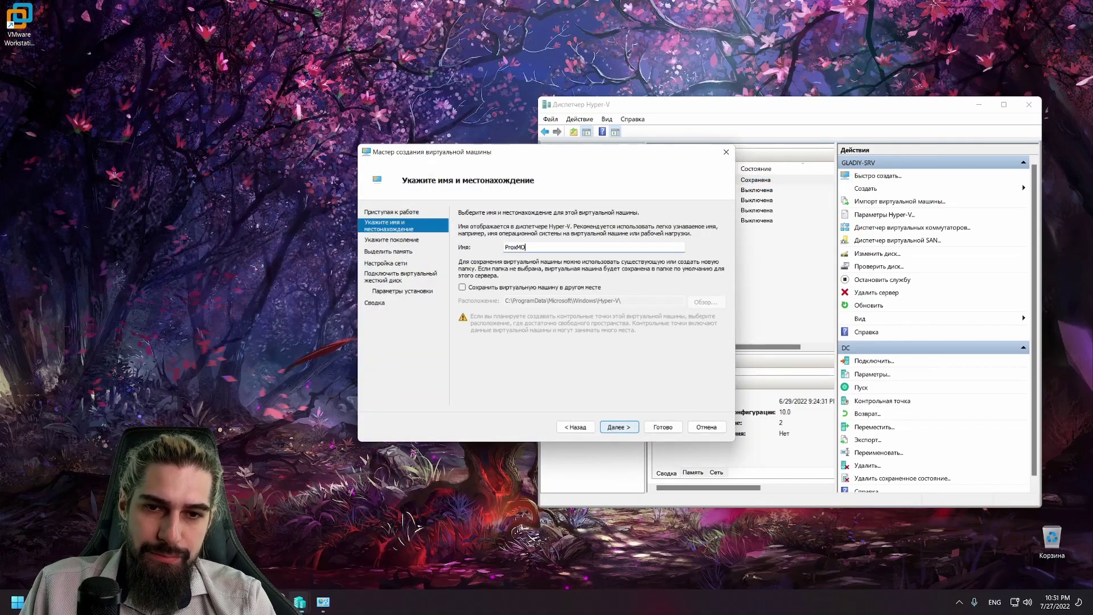
key("BackSpace")
type("ox")
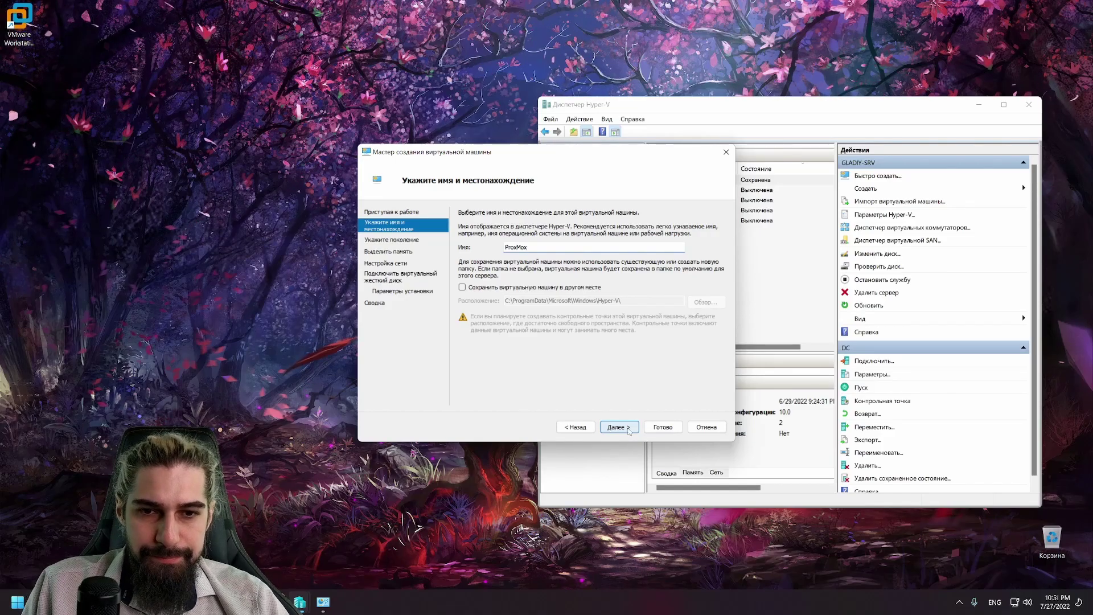
left_click(626, 430)
left_click(624, 429)
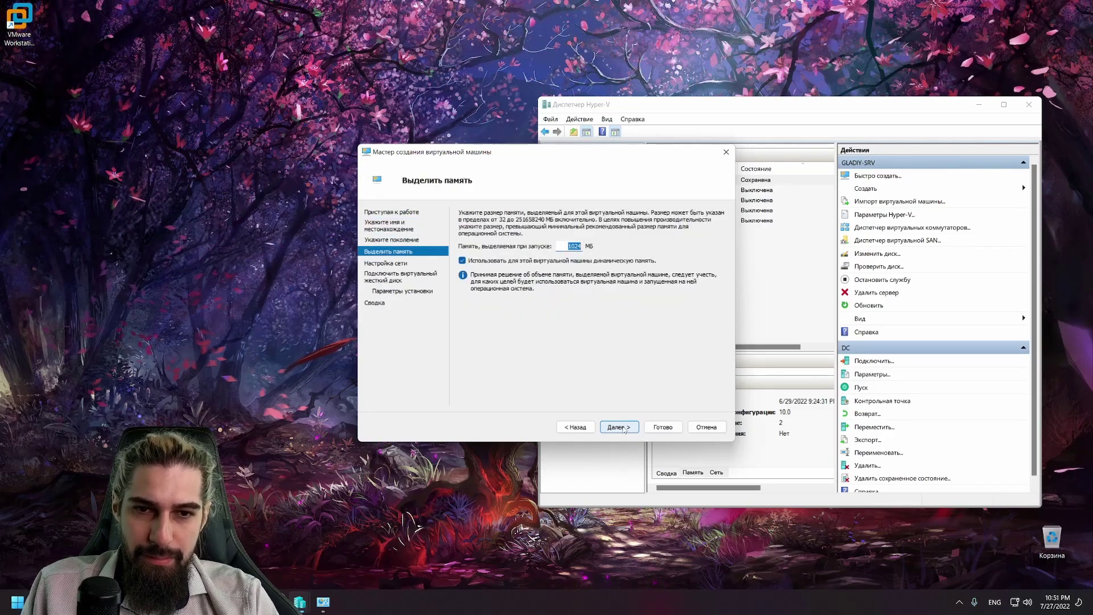
type("20")
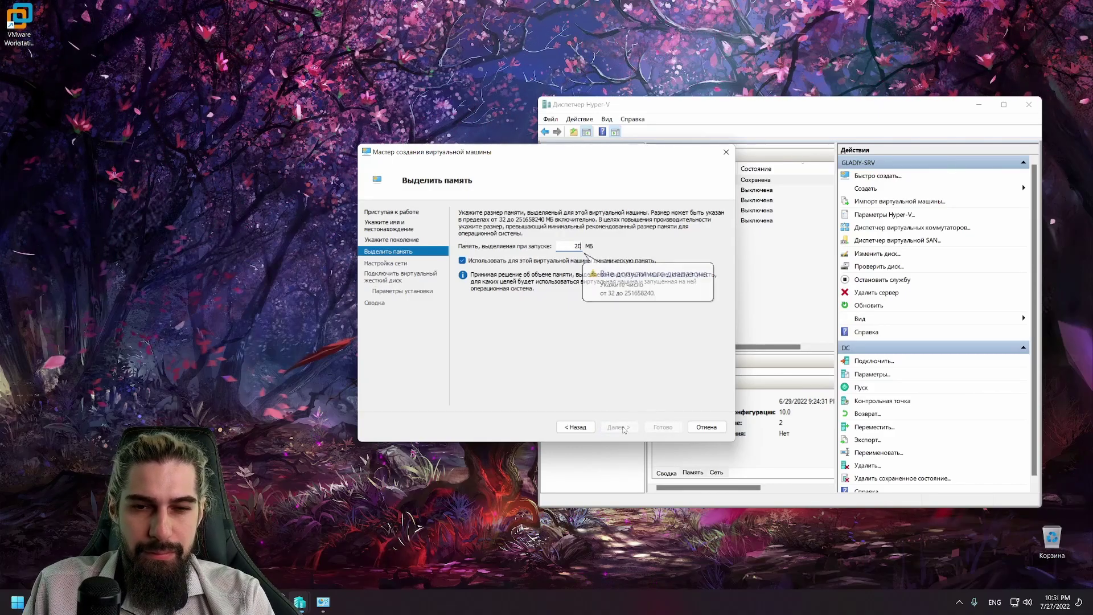
key("BackSpace")
key("BackSpace")
type("8")
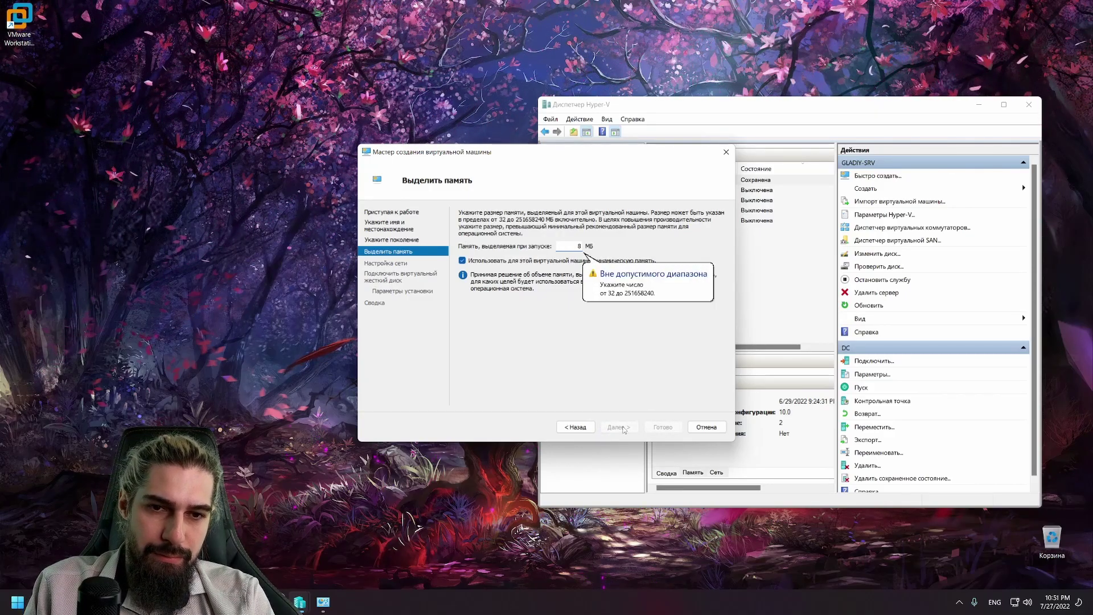
type("096")
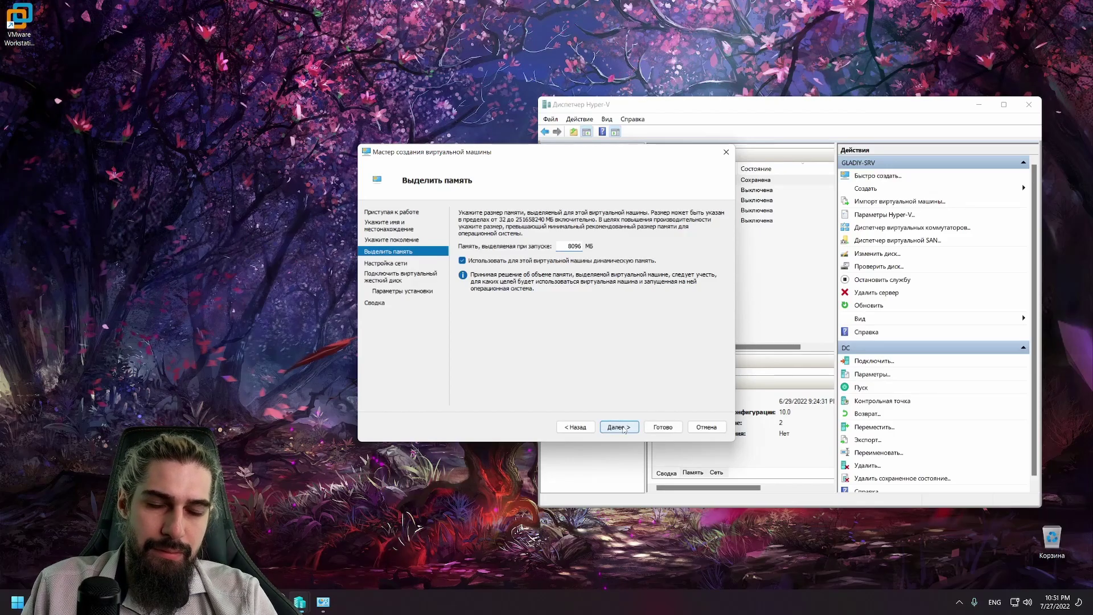
left_click(623, 428)
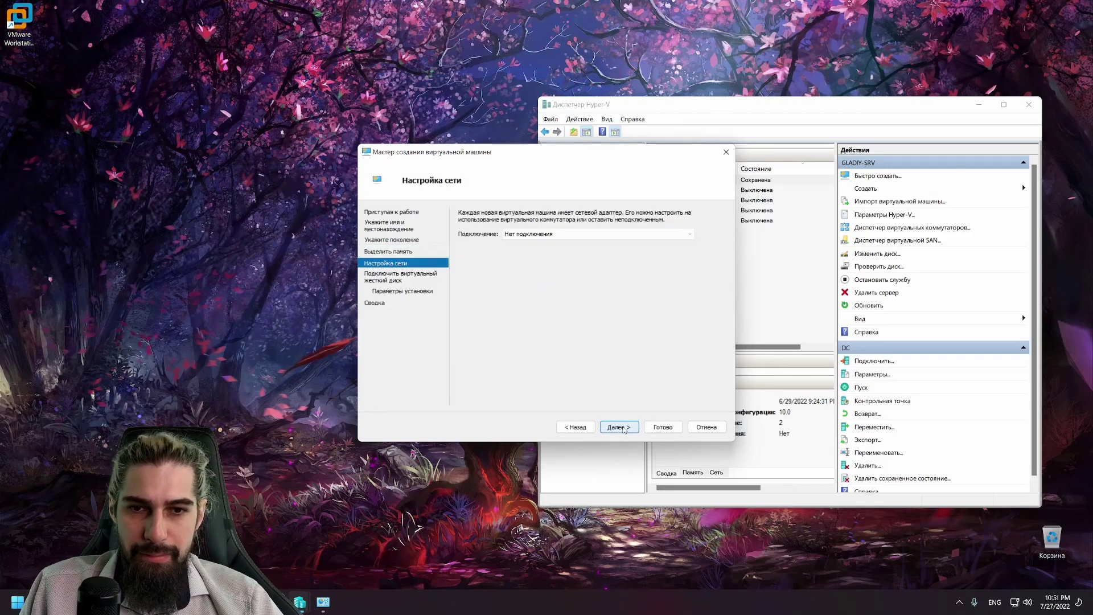
Step: Connect the VM to Hyper-v-Lan and set a 20 GB virtual hard disk
left_click(540, 233)
left_click(519, 251)
left_click(624, 429)
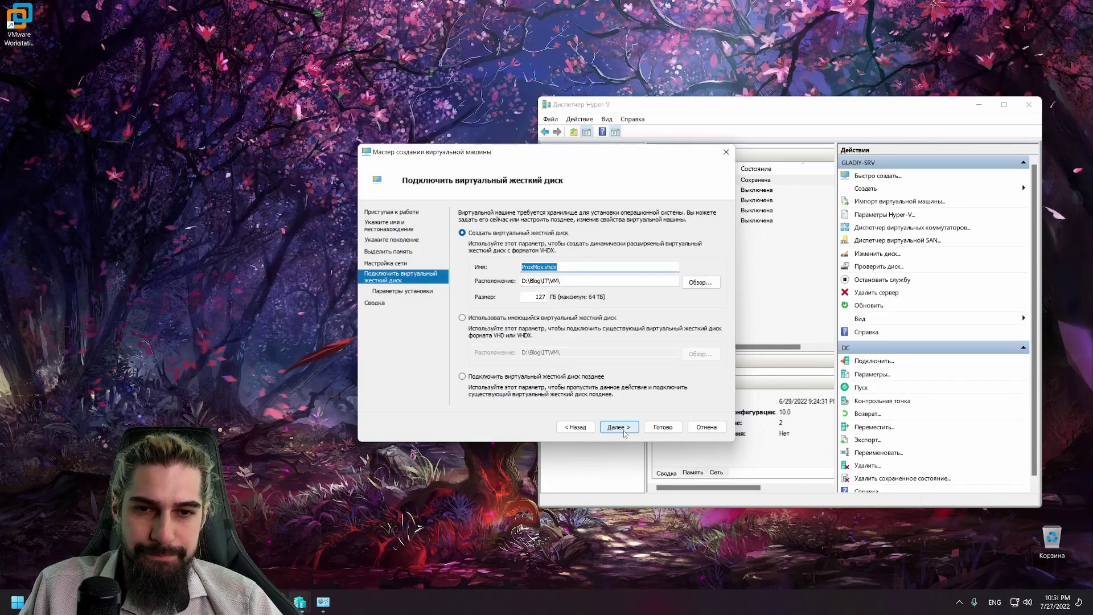
key("Tab")
key("Tab")
key("Tab")
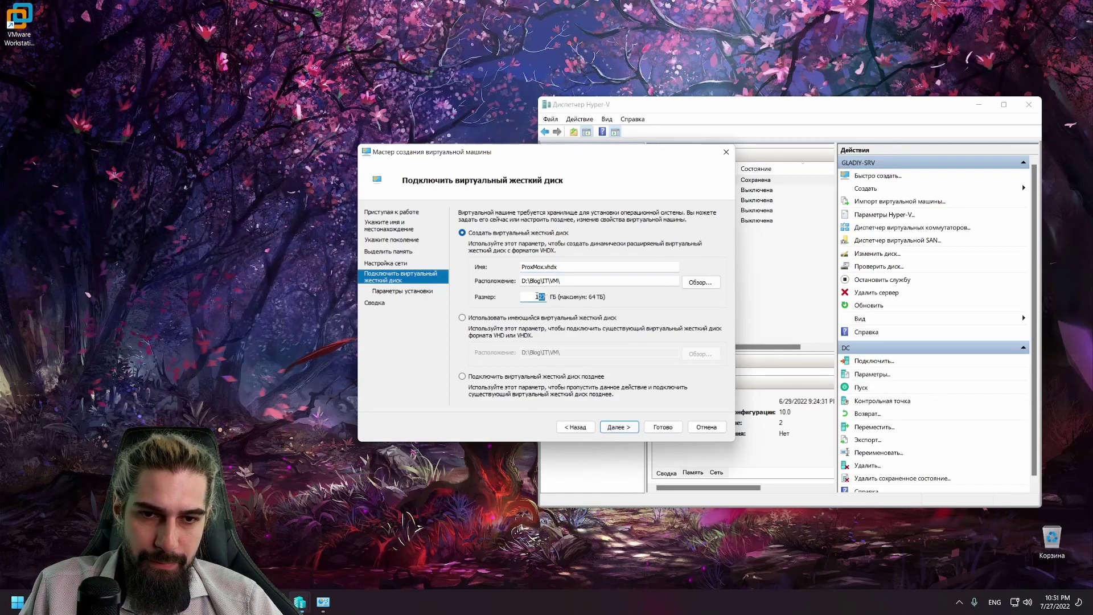
type("20")
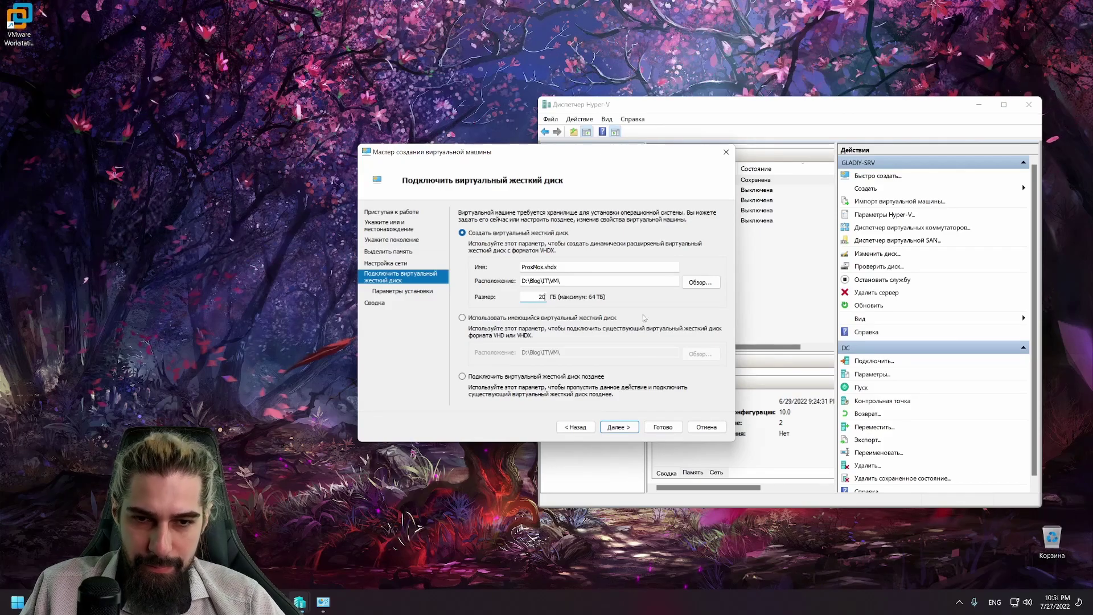
left_click(615, 428)
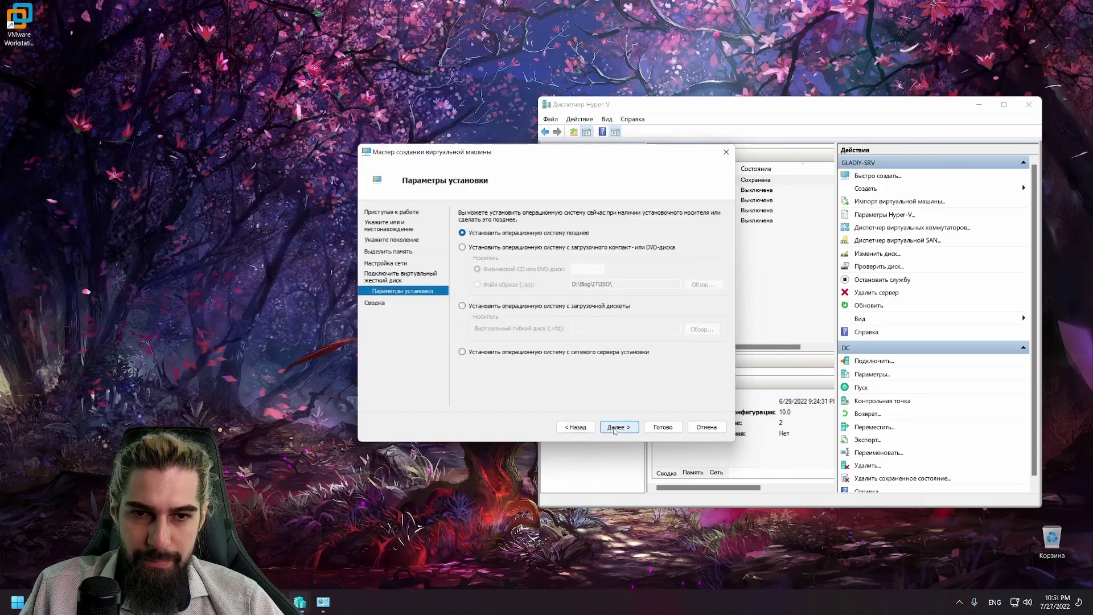
Step: Attach the proxmox-ve_7.2-1 ISO, finish the wizard, and start the ProxMox VM
left_click(521, 248)
left_click(477, 284)
left_click(704, 284)
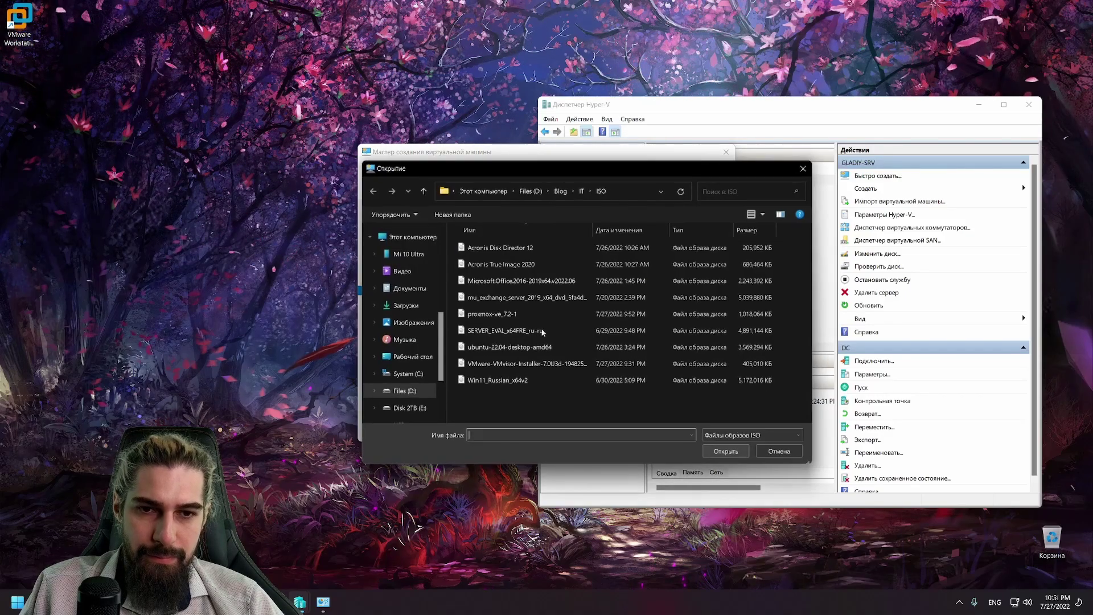
double_click(501, 313)
left_click(619, 427)
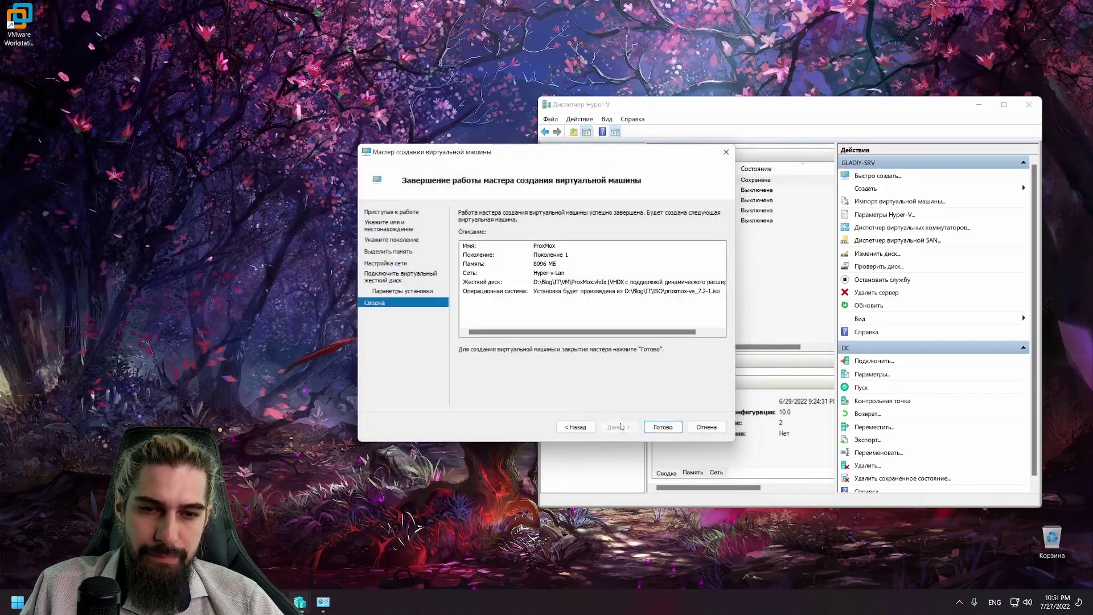
left_click(664, 431)
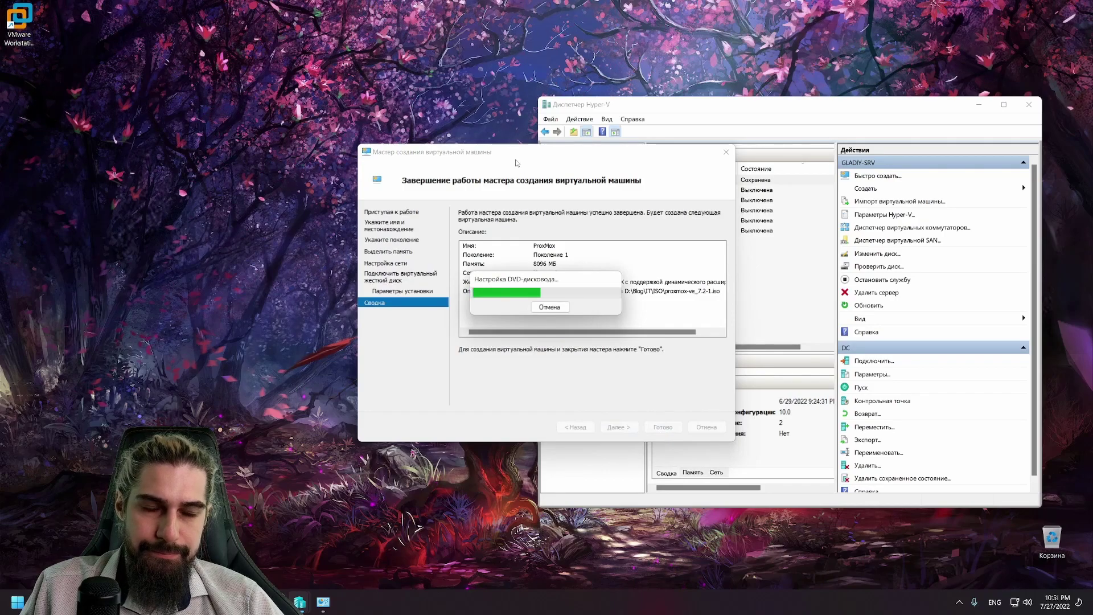
right_click(713, 231)
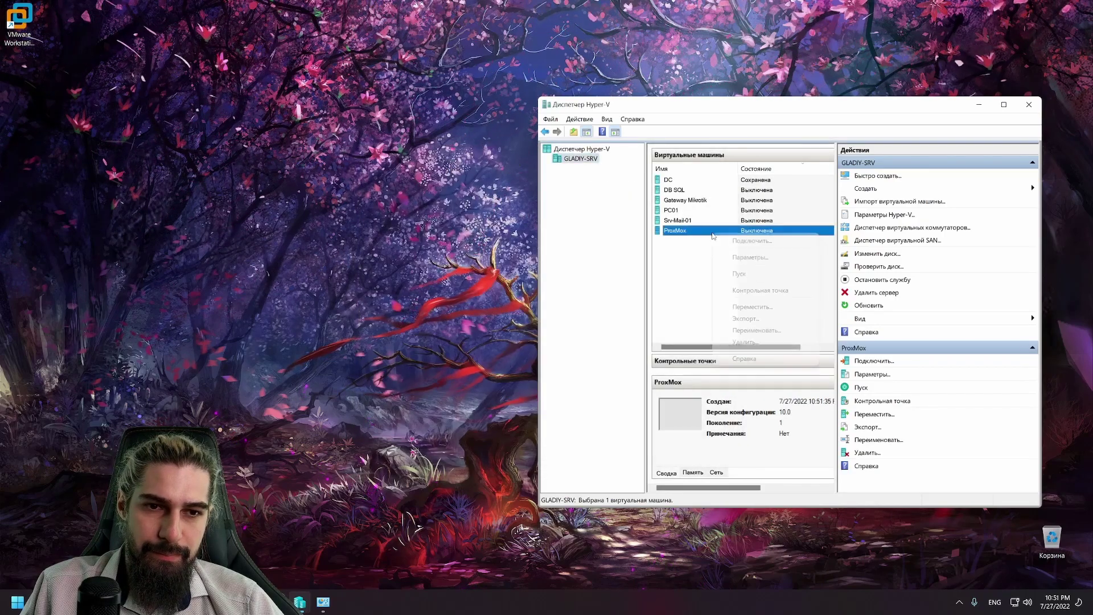
left_click(734, 273)
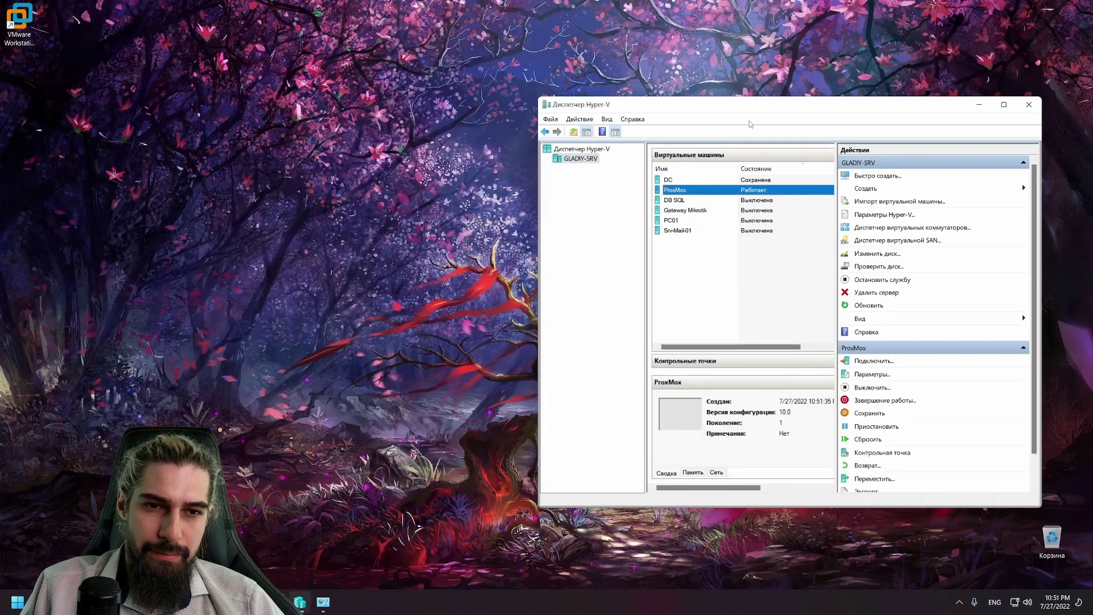
Step: Connect to ProxMox, centre its console, and boot the Install Proxmox VE option
double_click(691, 192)
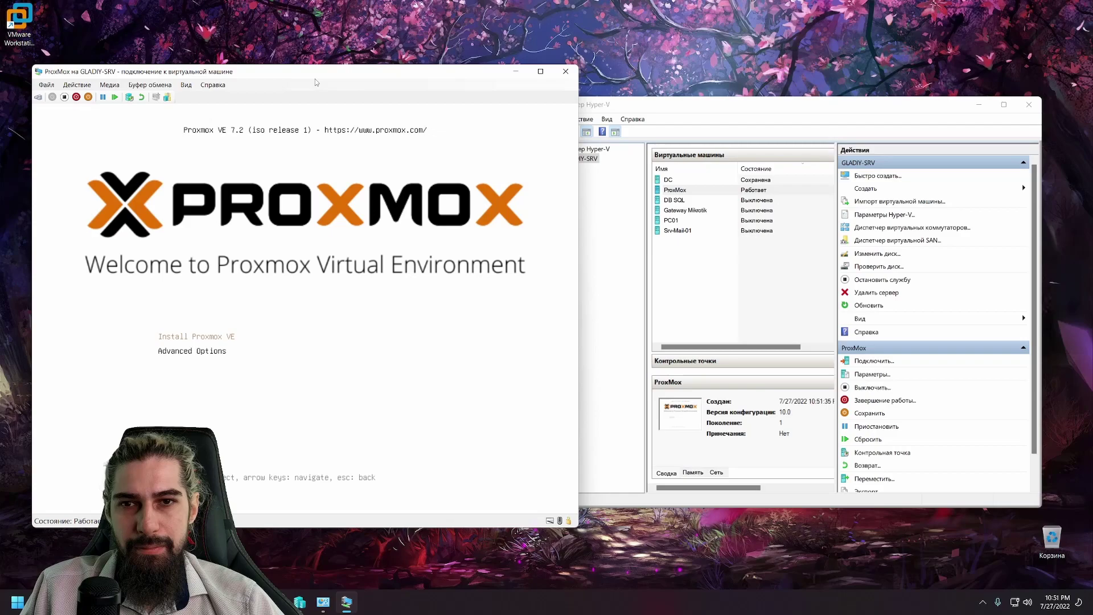
left_click_drag(312, 68, 583, 68)
key("Return")
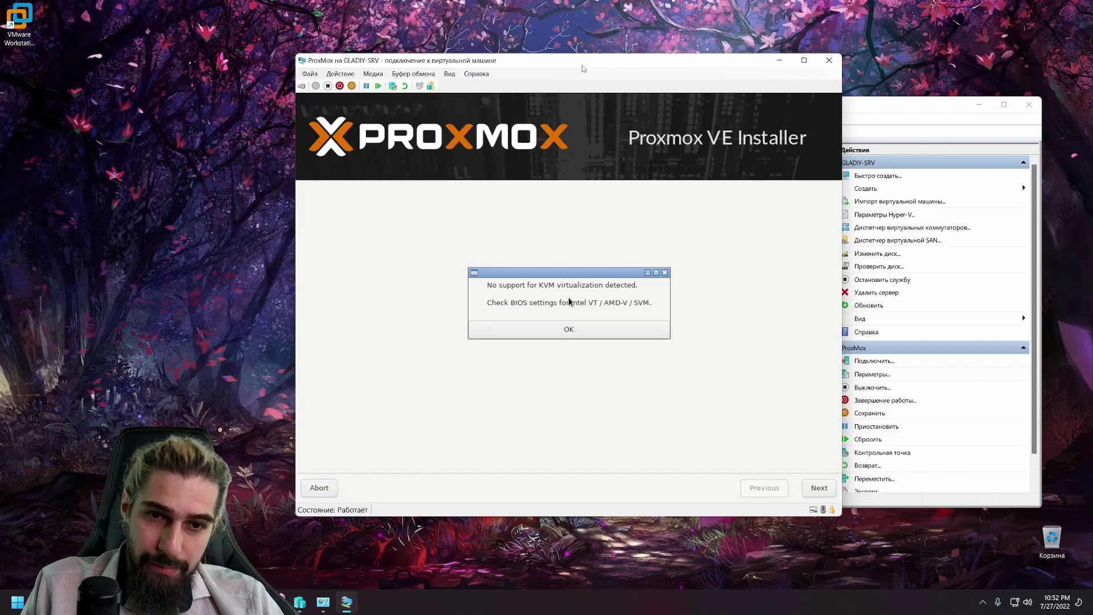
Step: Dismiss the KVM warning, accept the licence, and keep the /dev/sda disk and Turkey location
left_click(569, 334)
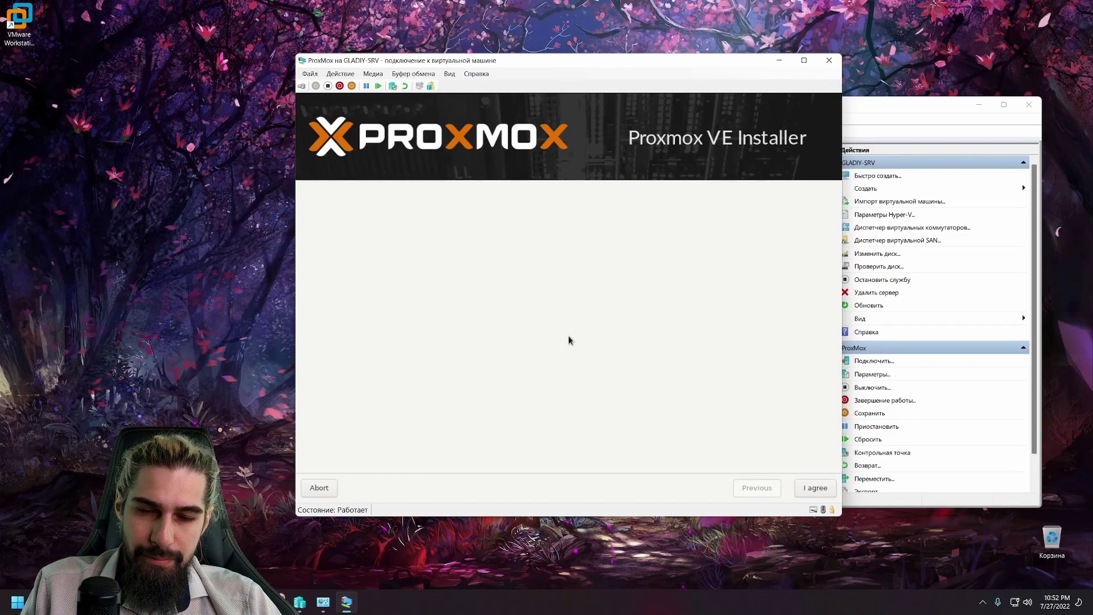
left_click(814, 491)
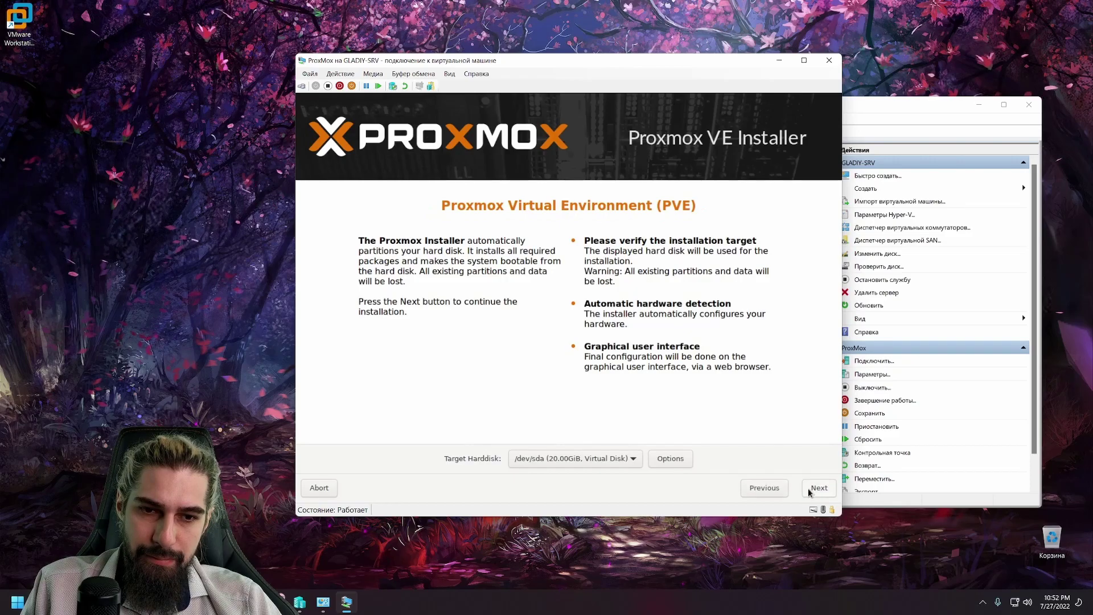
left_click(819, 489)
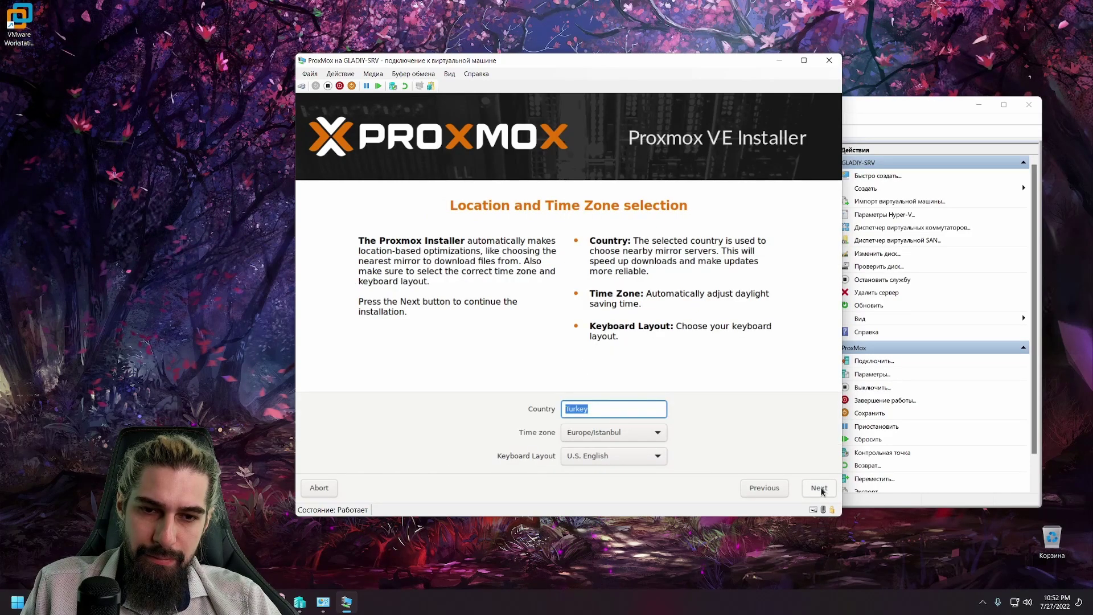
left_click(820, 488)
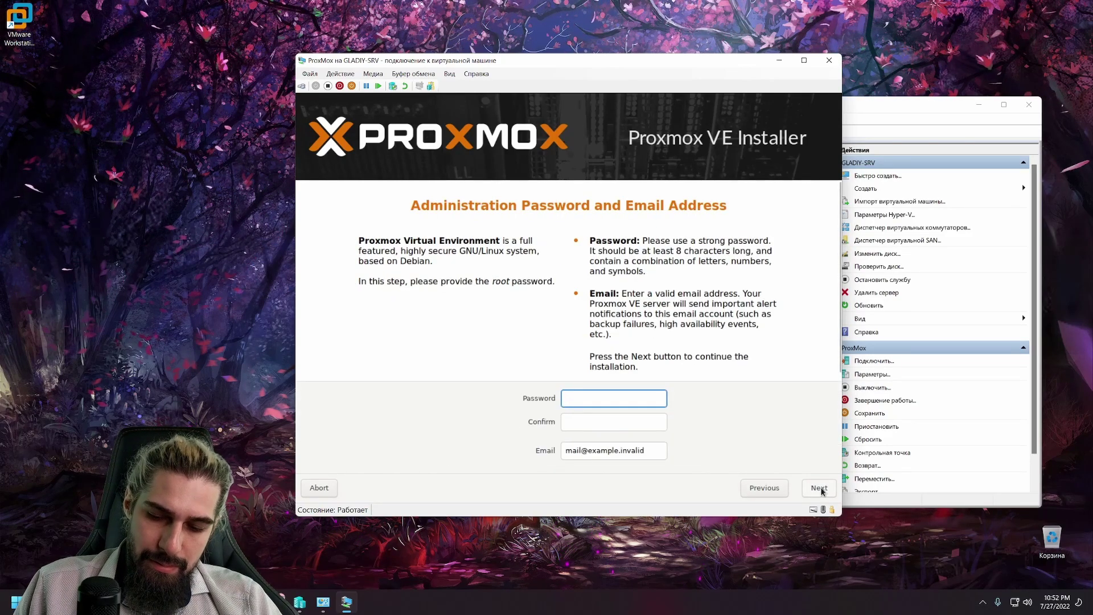
Step: Enter and confirm the root password, then fill in a valid admin e-mail address
type("aaaa")
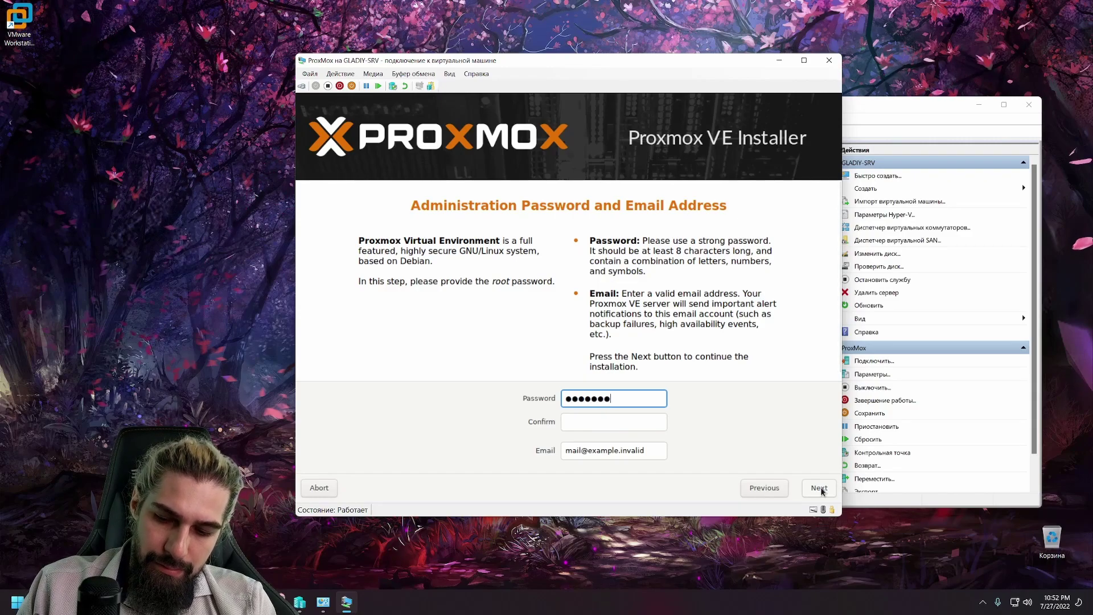
key("Tab")
type("aaaaaaaa")
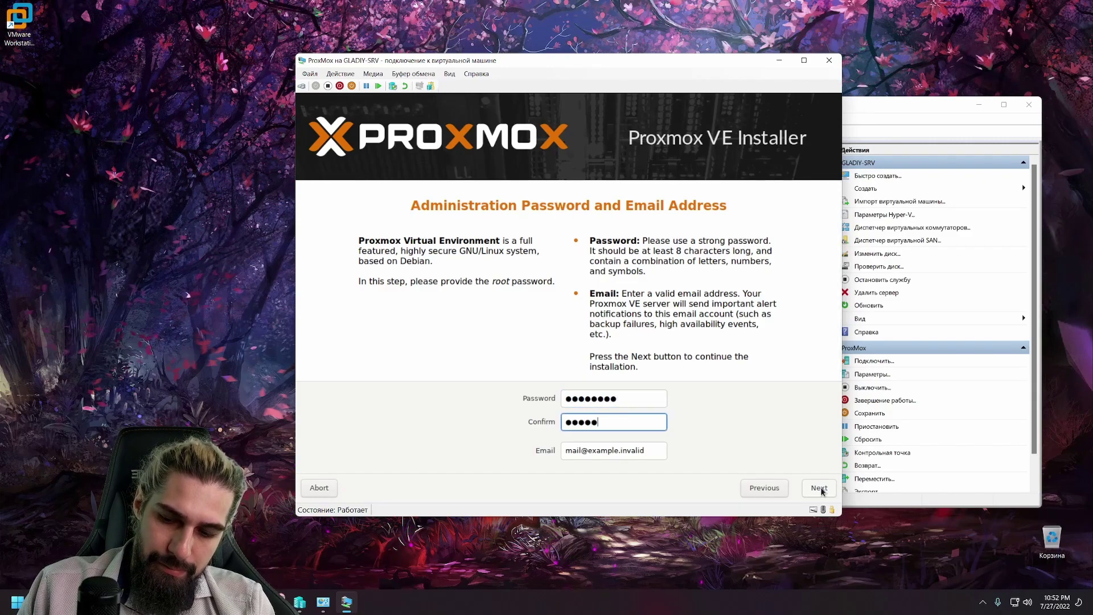
left_click(820, 489)
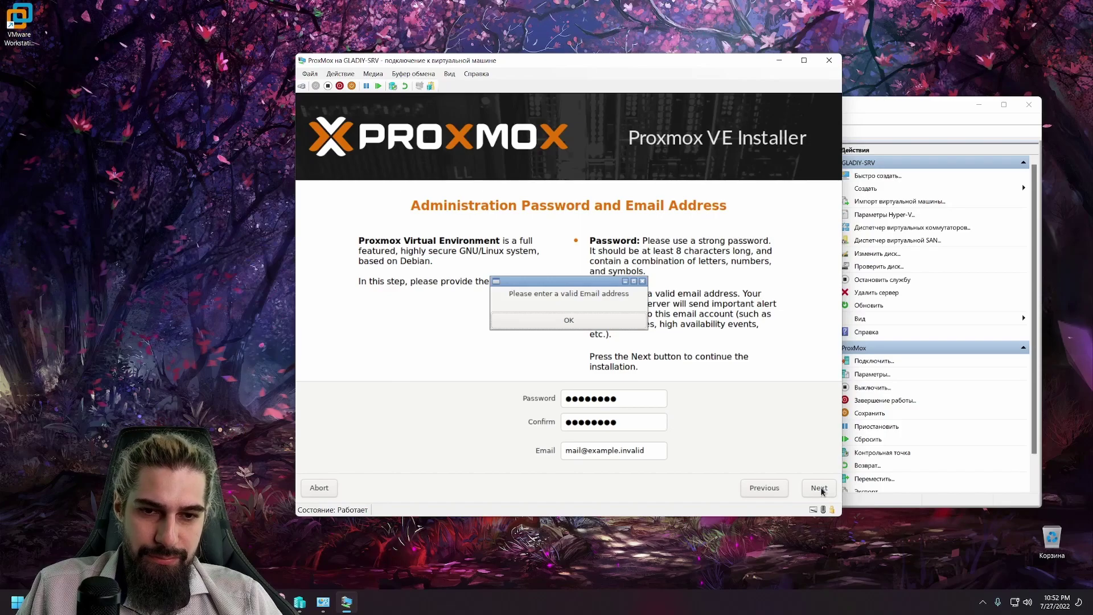
left_click(567, 322)
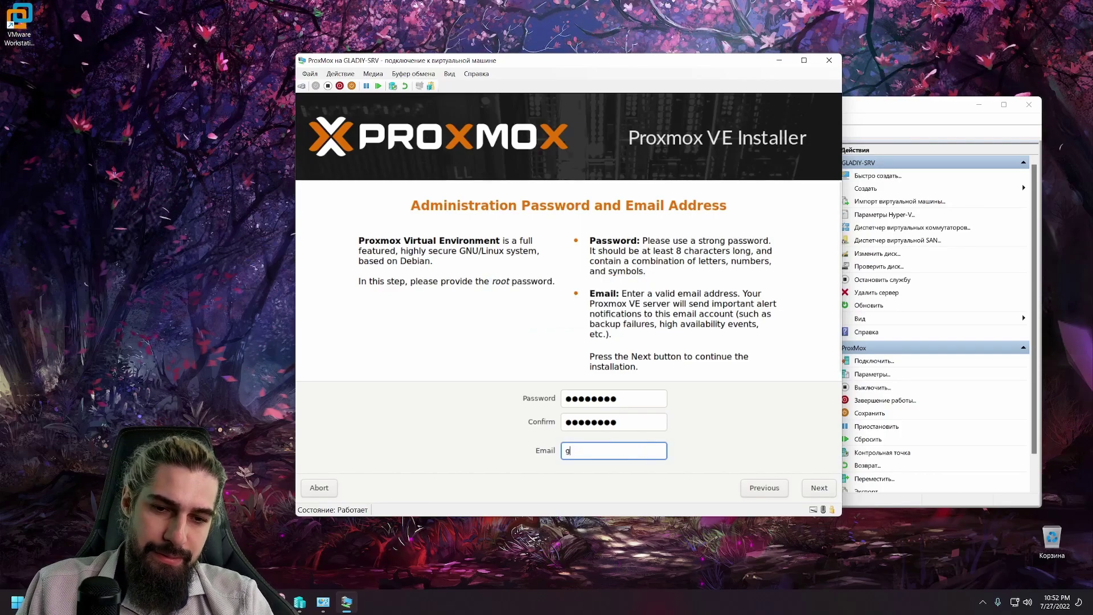
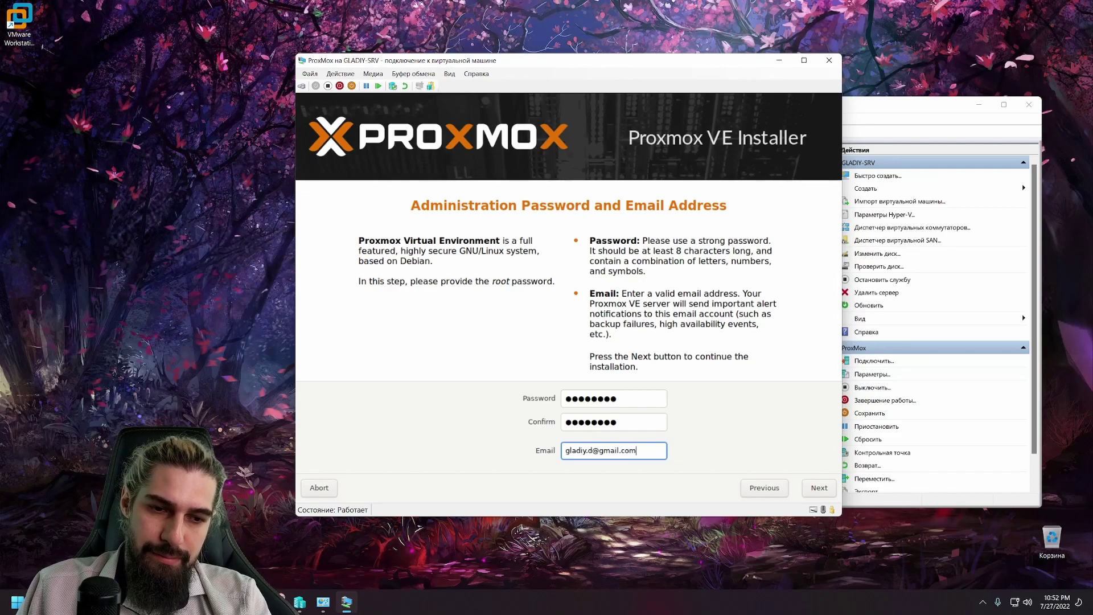
Step: Set the Proxmox host IP address to 192.168.1.204/24
left_click(822, 493)
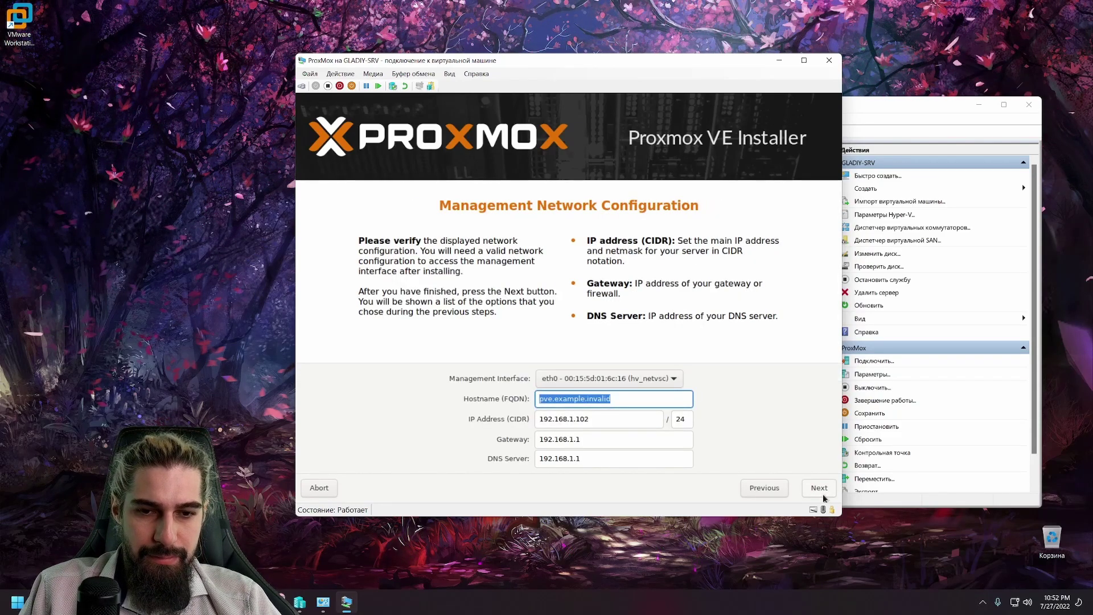
left_click(622, 418)
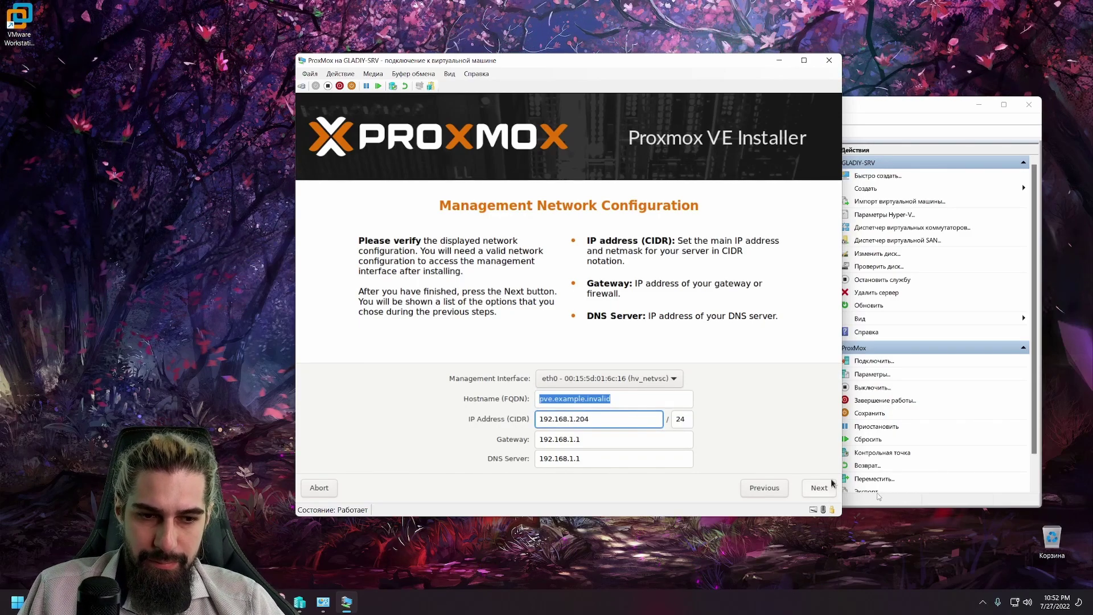
left_click(813, 491)
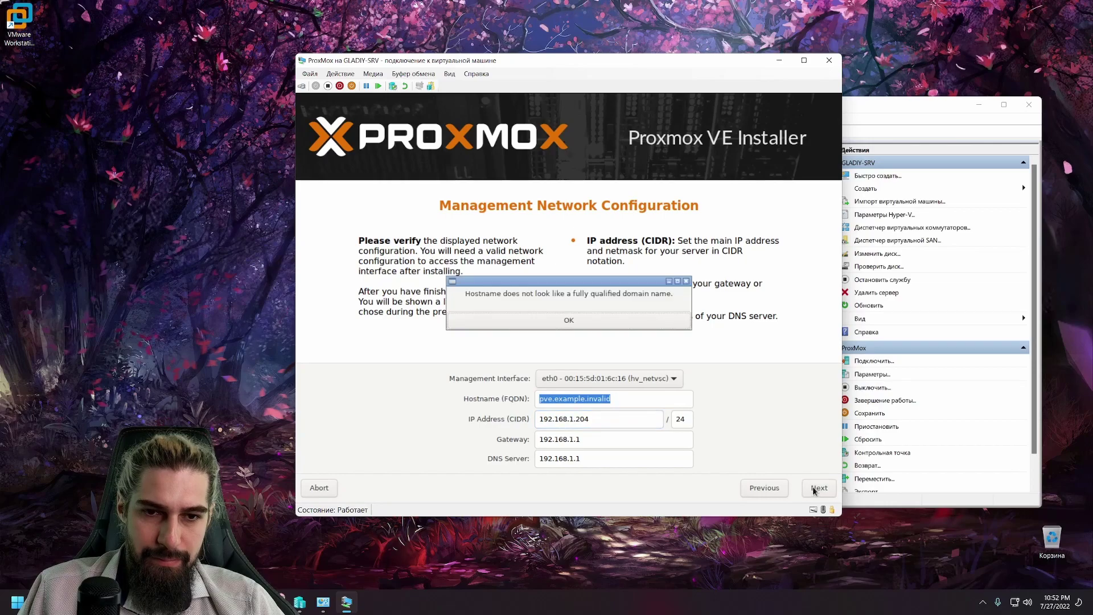
Step: Shorten the hostname to pve and start the Proxmox VE installation
left_click(602, 324)
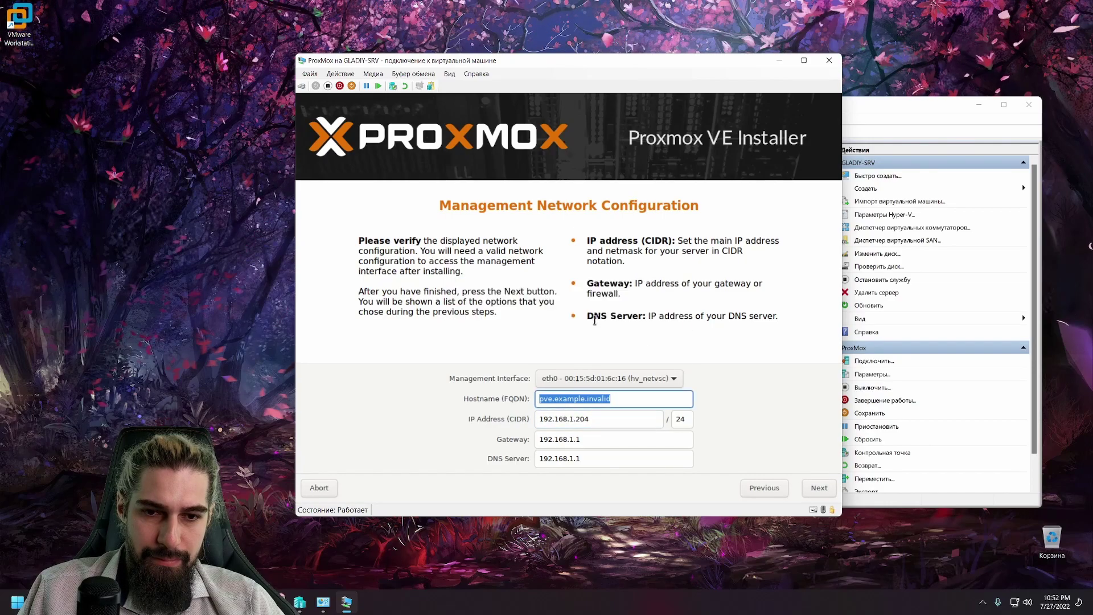
left_click(616, 404)
key("BackSpace")
key("BackSpace")
key("BackSpace")
key("BackSpace")
key("BackSpace")
key("BackSpace")
key("BackSpace")
key("BackSpace")
key("BackSpace")
key("BackSpace")
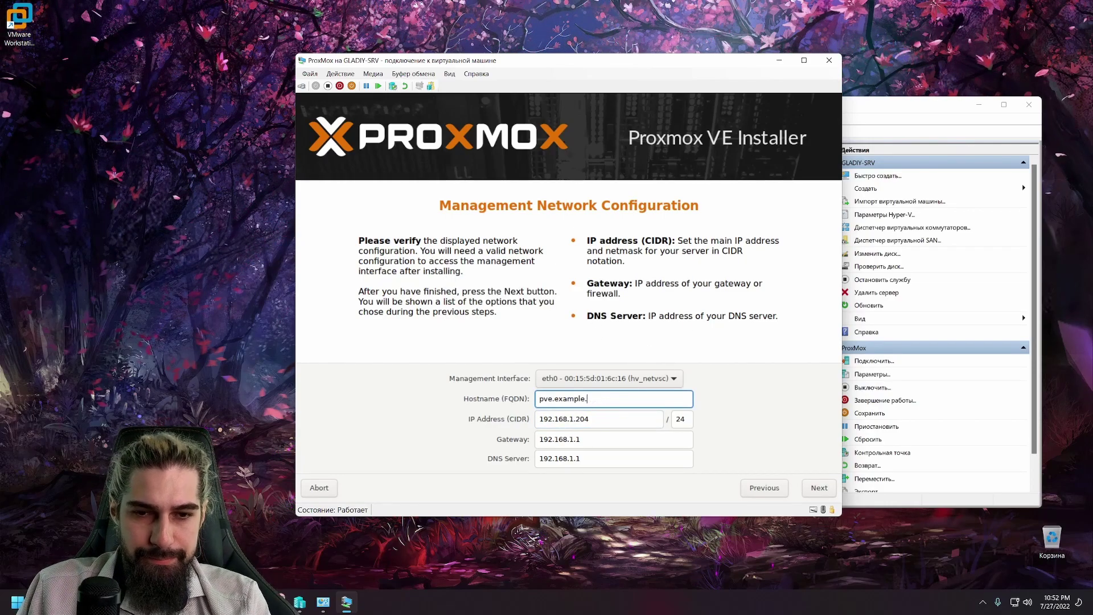
key("BackSpace")
key("BackSpace")
key("BackSpace")
key("BackSpace")
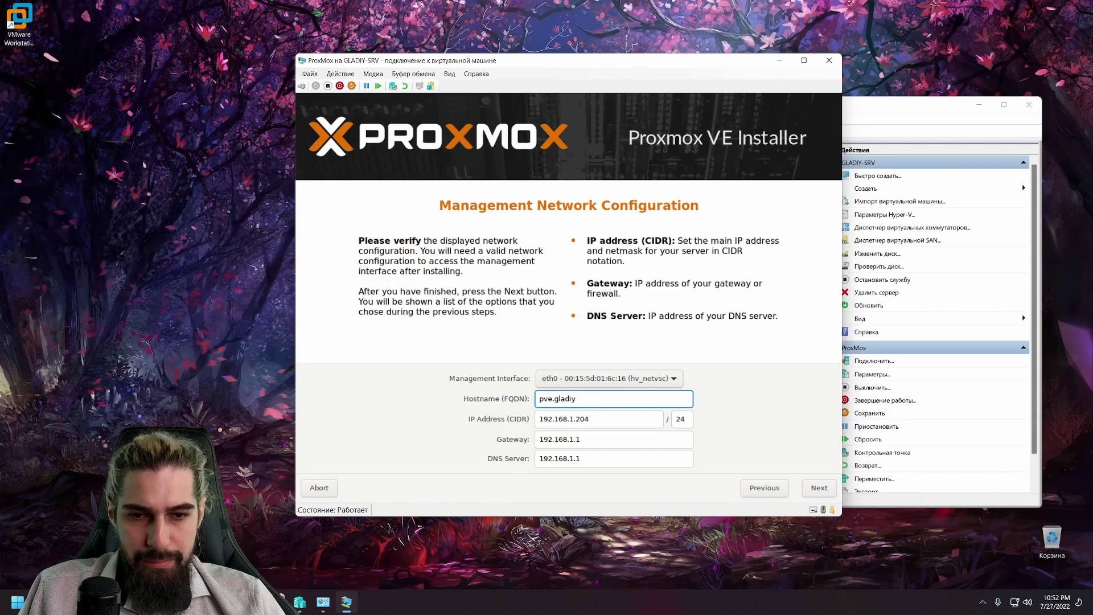
left_click(827, 493)
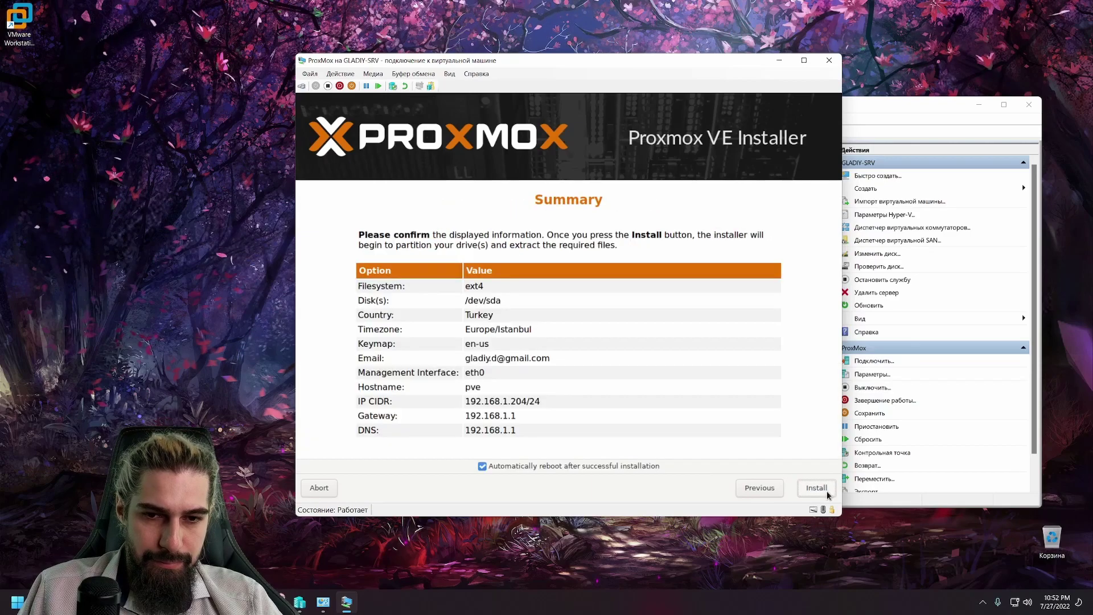
left_click(825, 491)
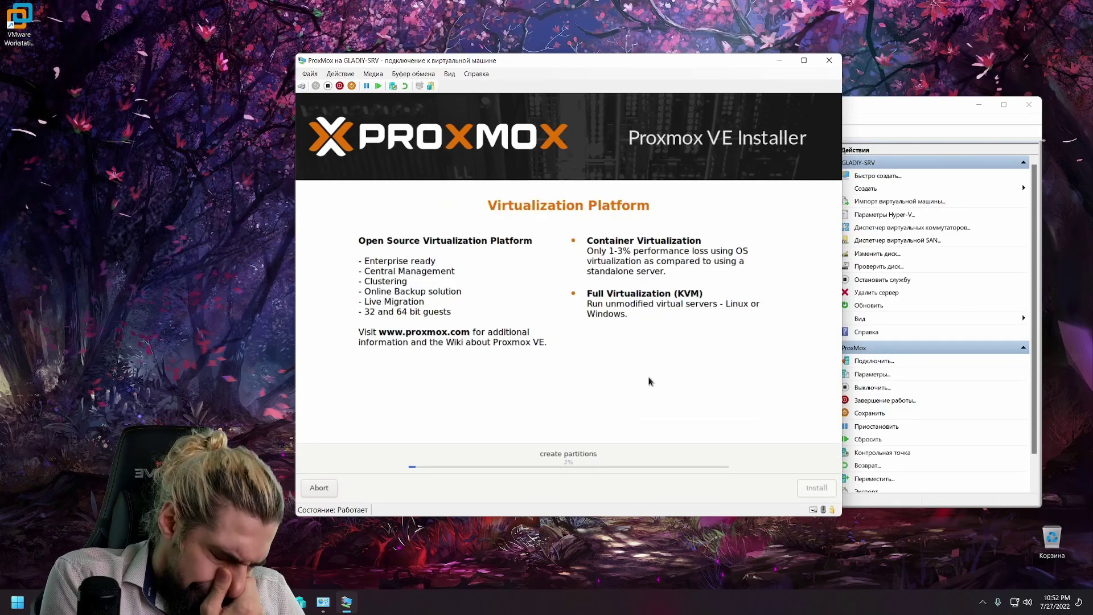
Step: Run 'ping 192.168.1.204 -t' in a new Command Prompt, narrowed and moved to the left
mouse_move(279, 602)
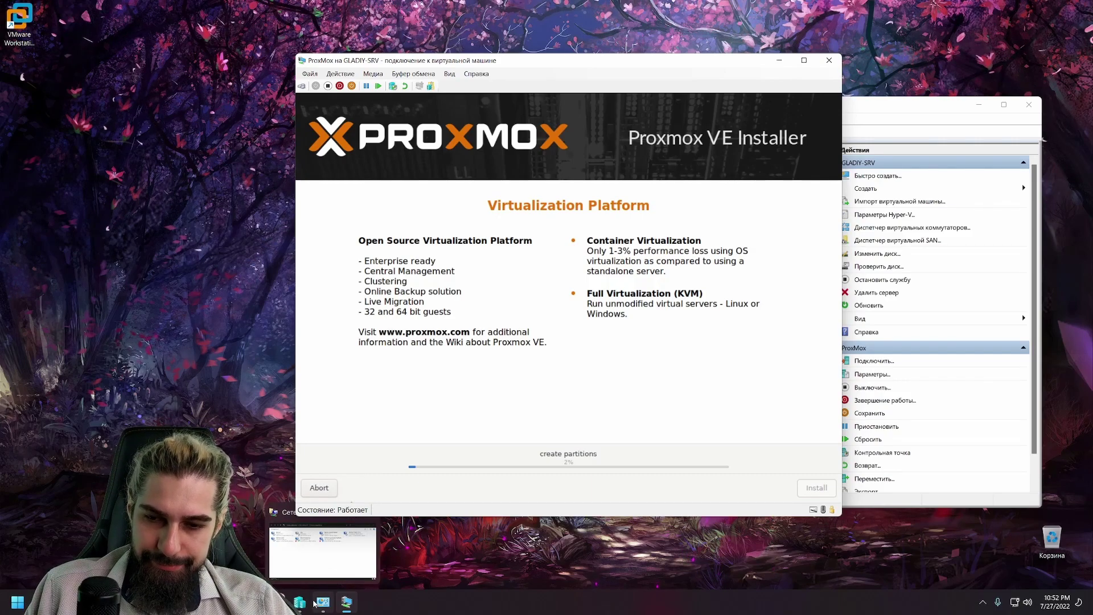
key("super+r")
type("cmd")
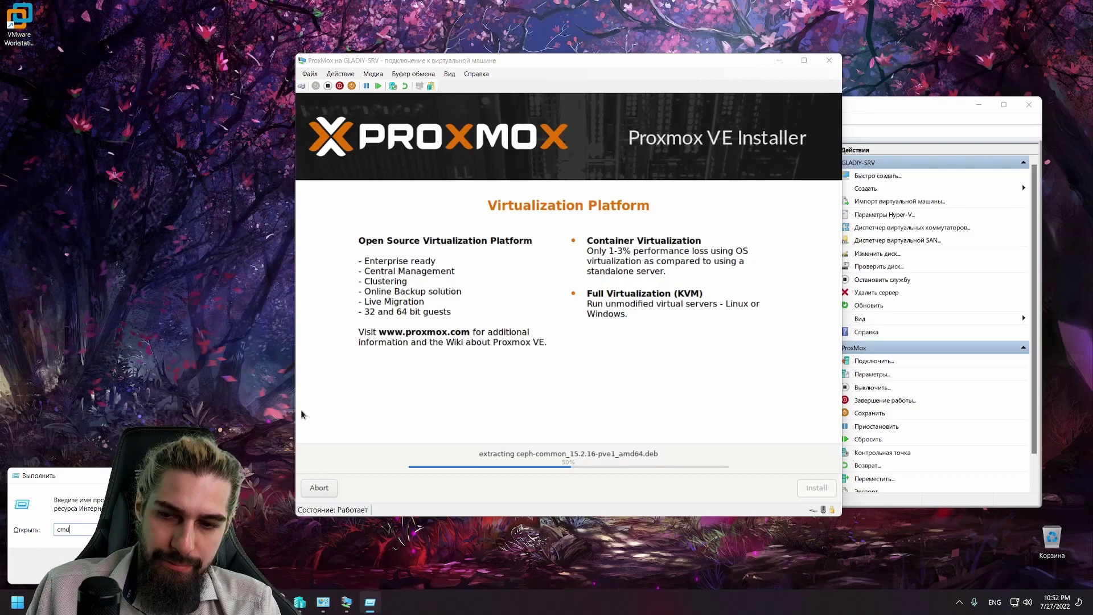
key("Return")
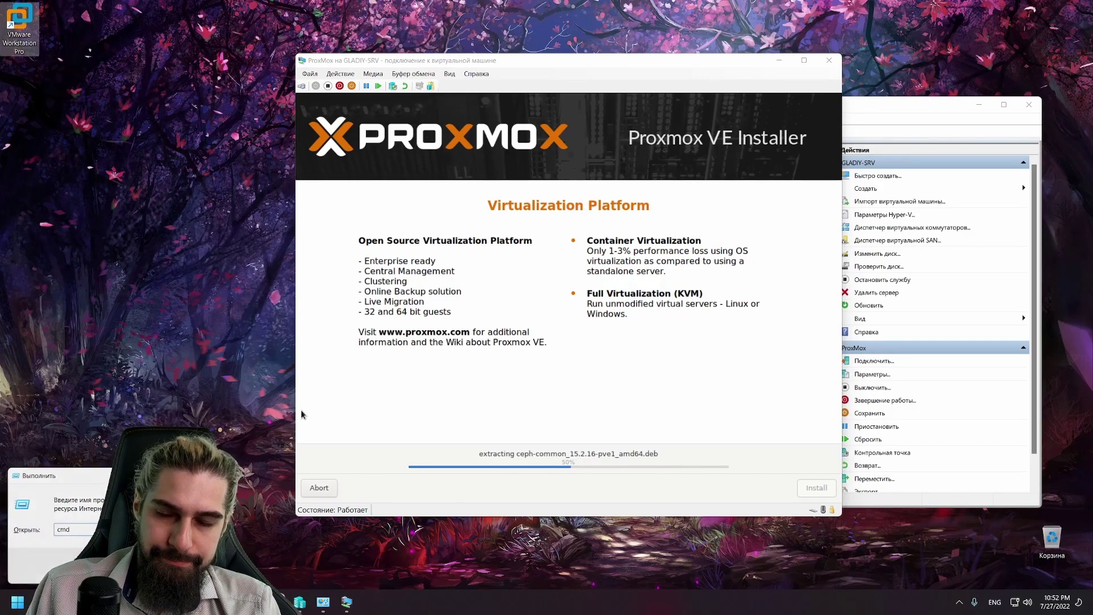
type("ping 192.16")
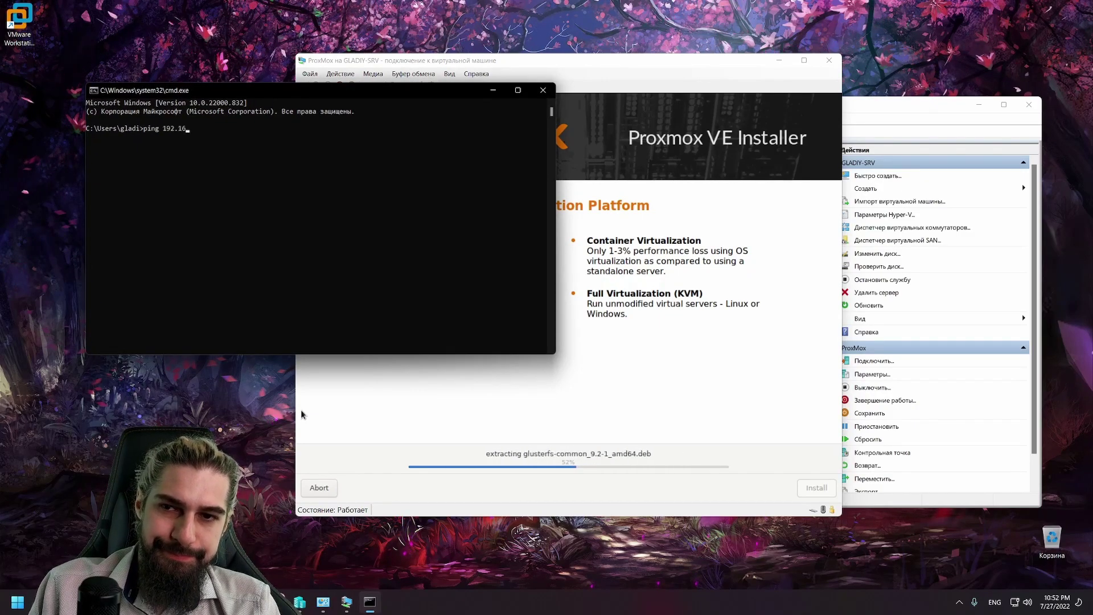
type("8.1.20")
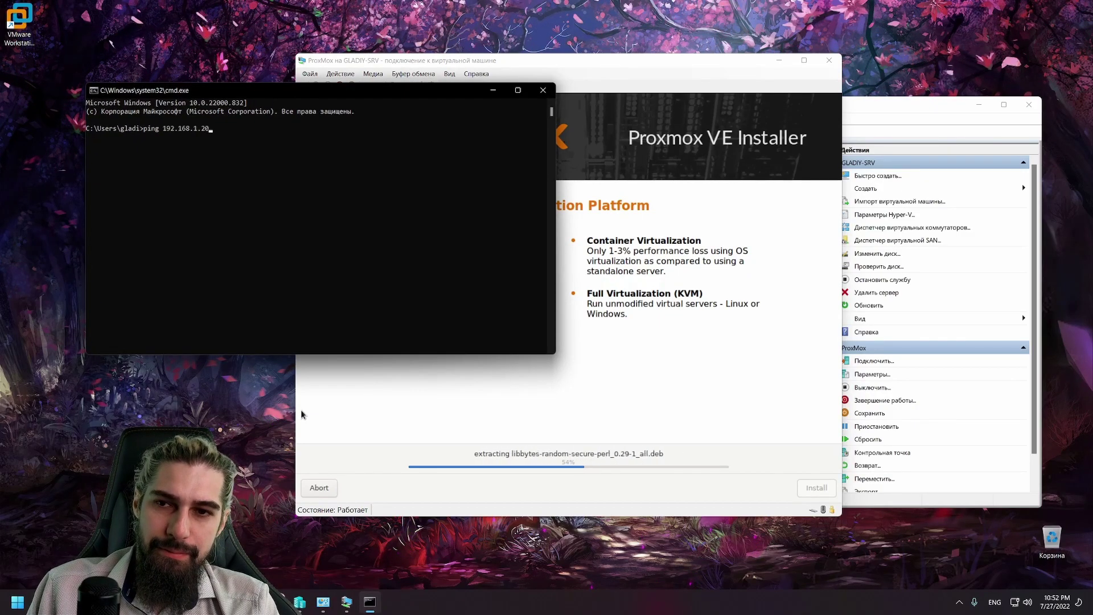
type("4 -t")
key("Return")
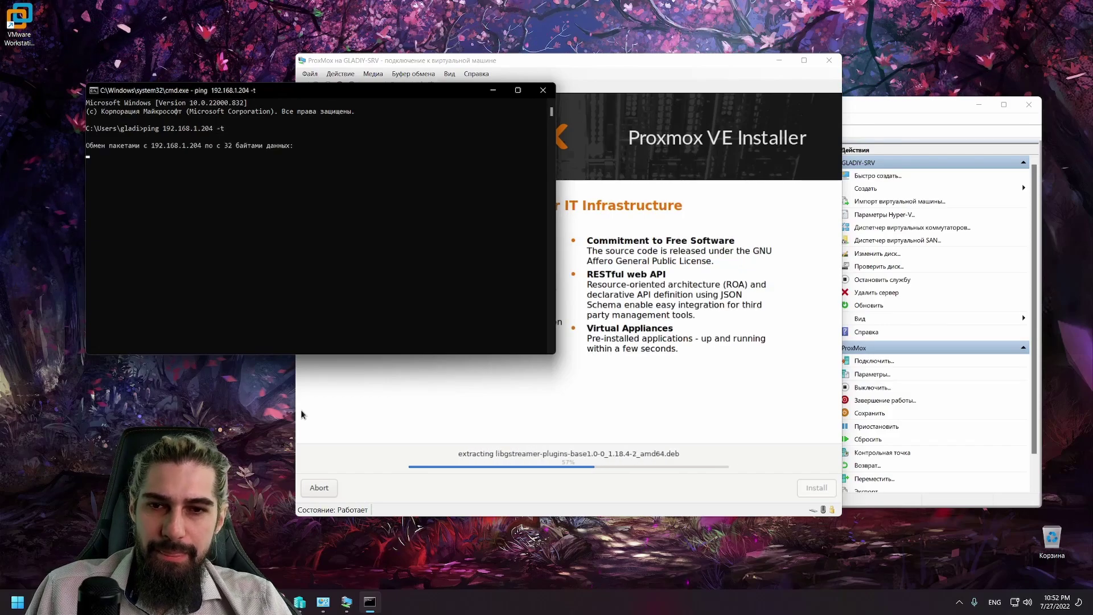
left_click_drag(557, 253, 325, 227)
left_click_drag(194, 91, 140, 196)
Step: Set the command window beside the installer while the installation completes and reboots
left_click(19, 23)
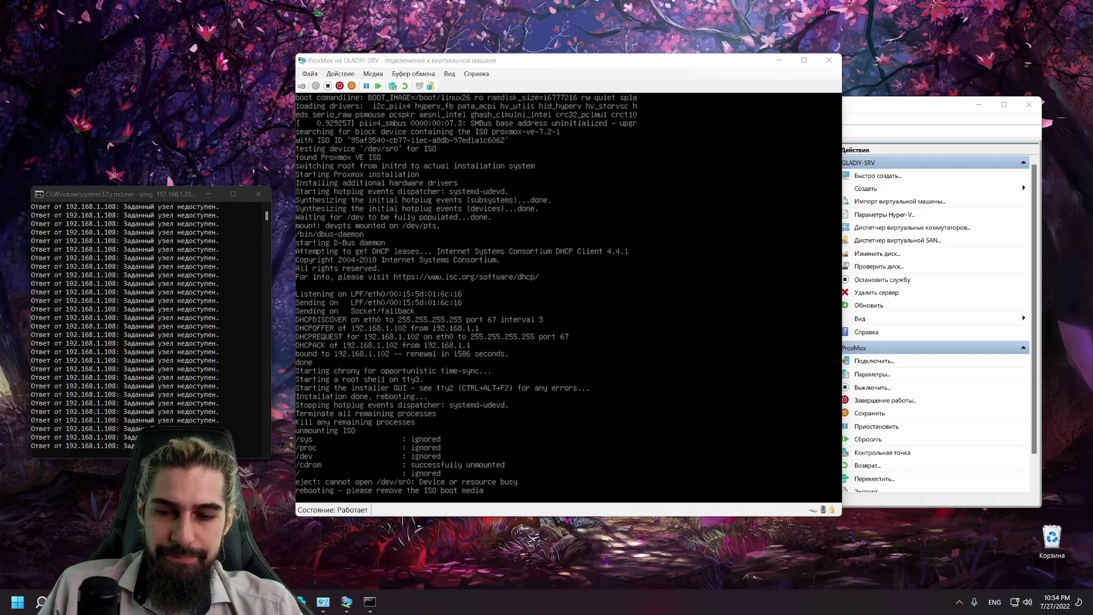
Step: Restore the Chrome window and enter 192.168.1.204:8006 in its address bar
key("super")
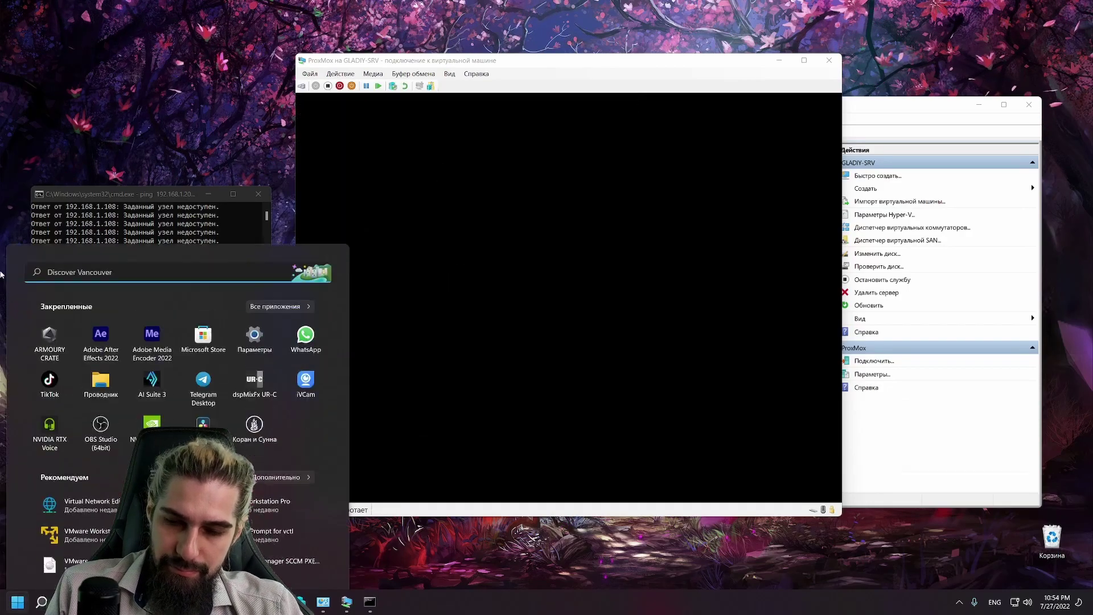
key("alt+Tab")
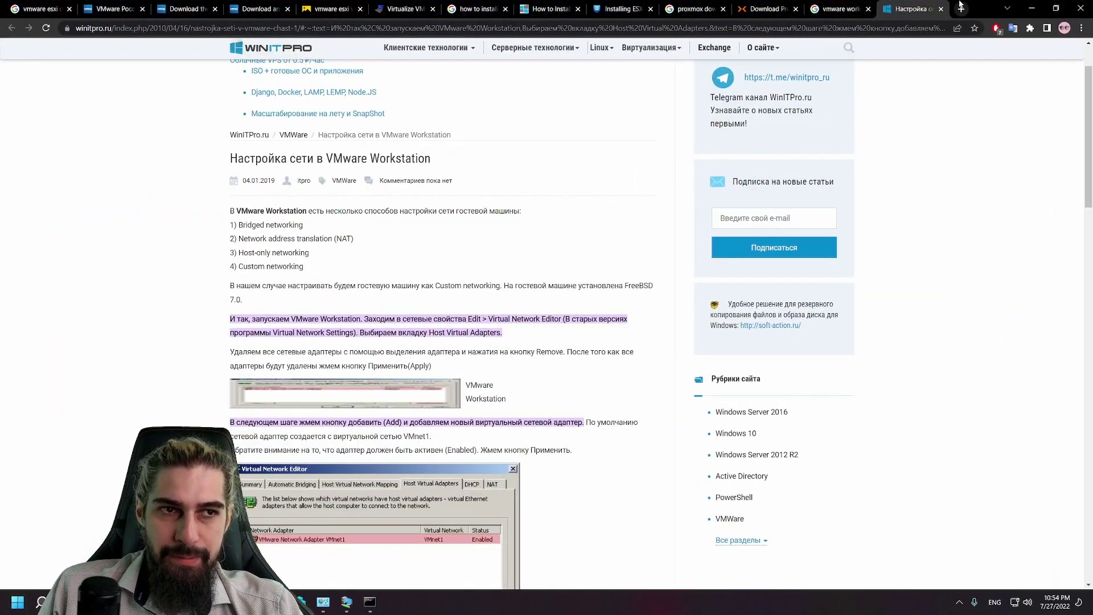
left_click_drag(968, 6, 901, 85)
left_click(774, 115)
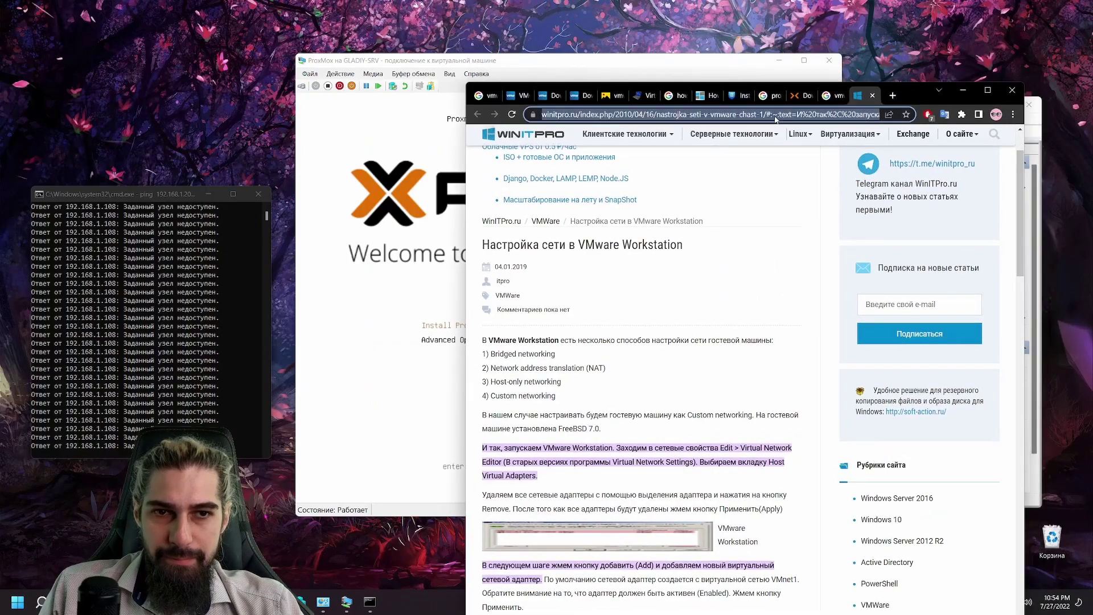
type("192.168.1.204:7")
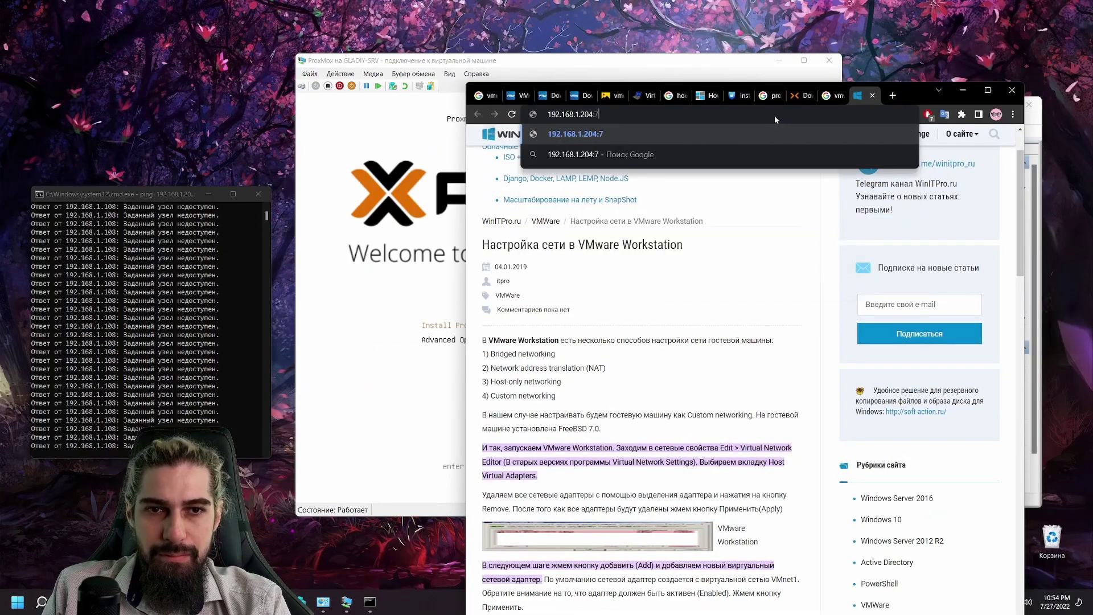
key("BackSpace")
type("80")
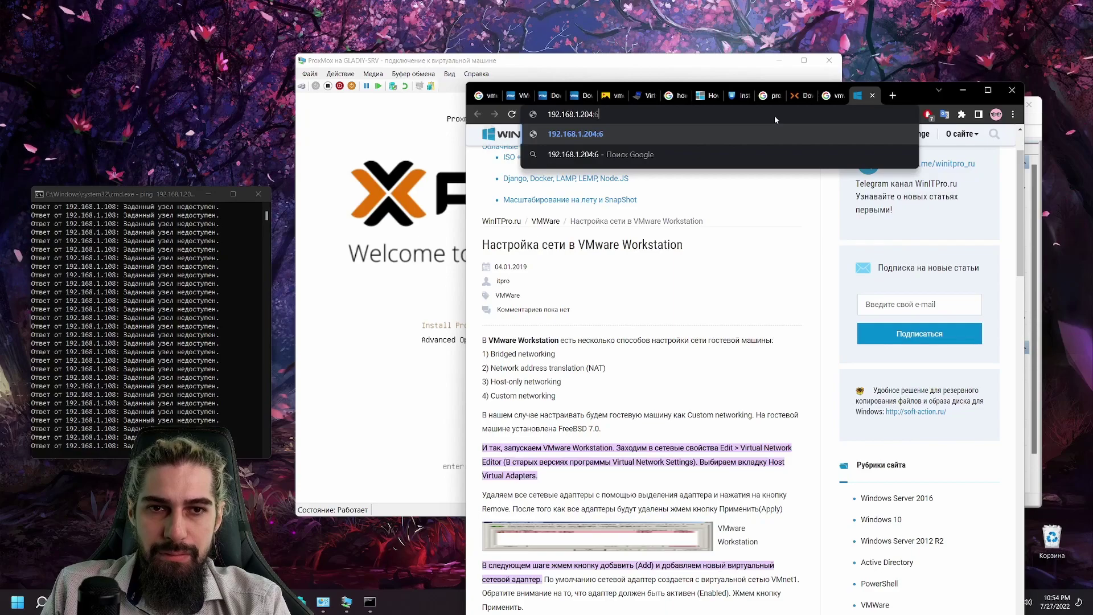
type("06")
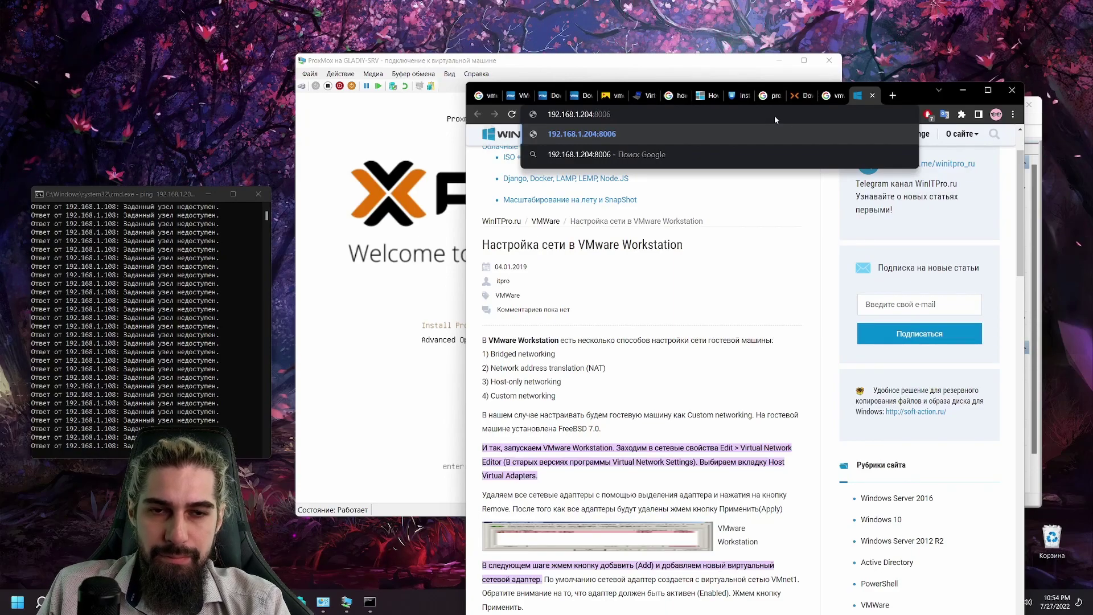
key("ctrl+a")
Step: Eject proxmox-ve_7.2-1.iso from the VM's DVD drive and reset the VM
left_click(534, 65)
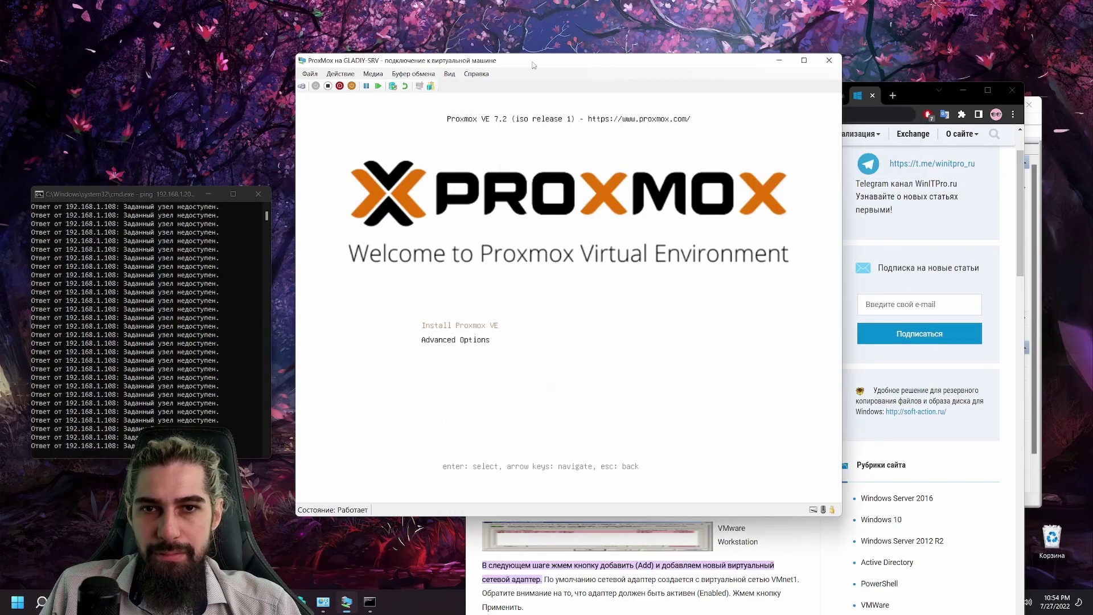
left_click(373, 74)
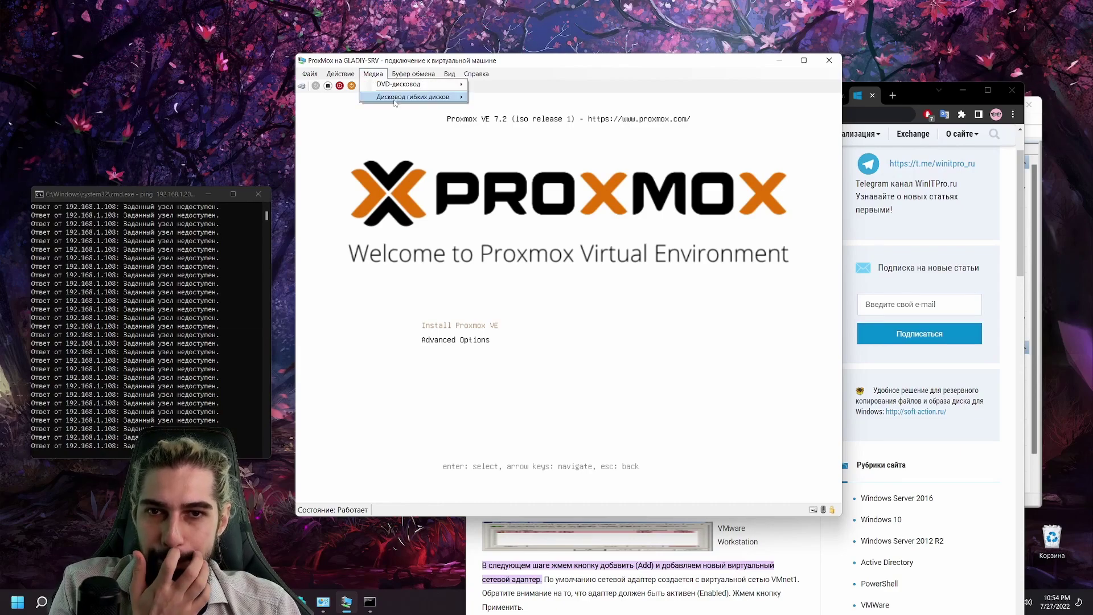
mouse_move(410, 85)
left_click(519, 86)
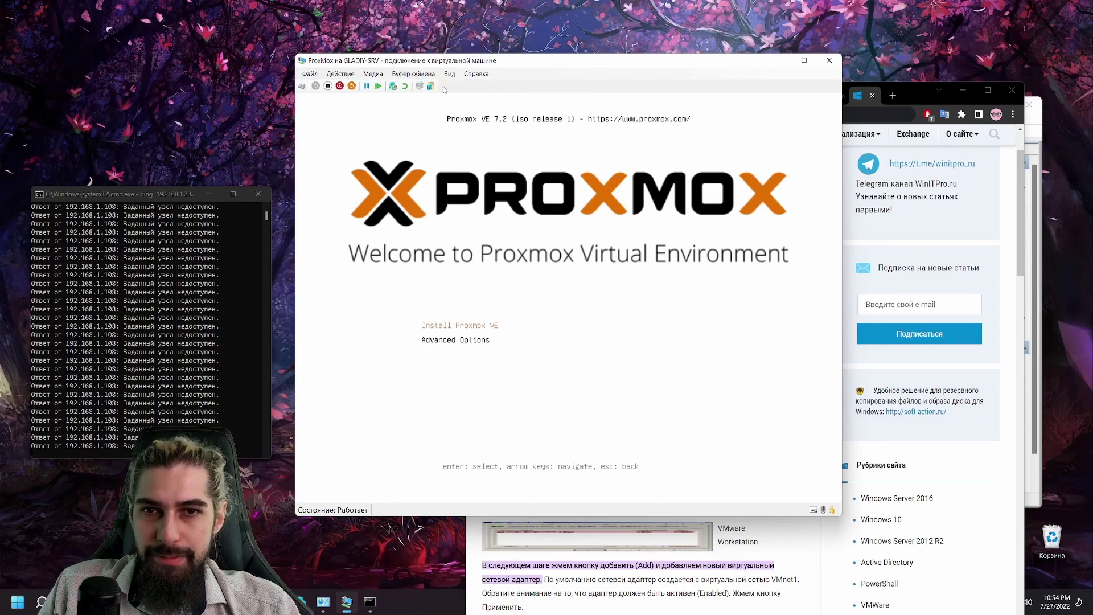
left_click(379, 87)
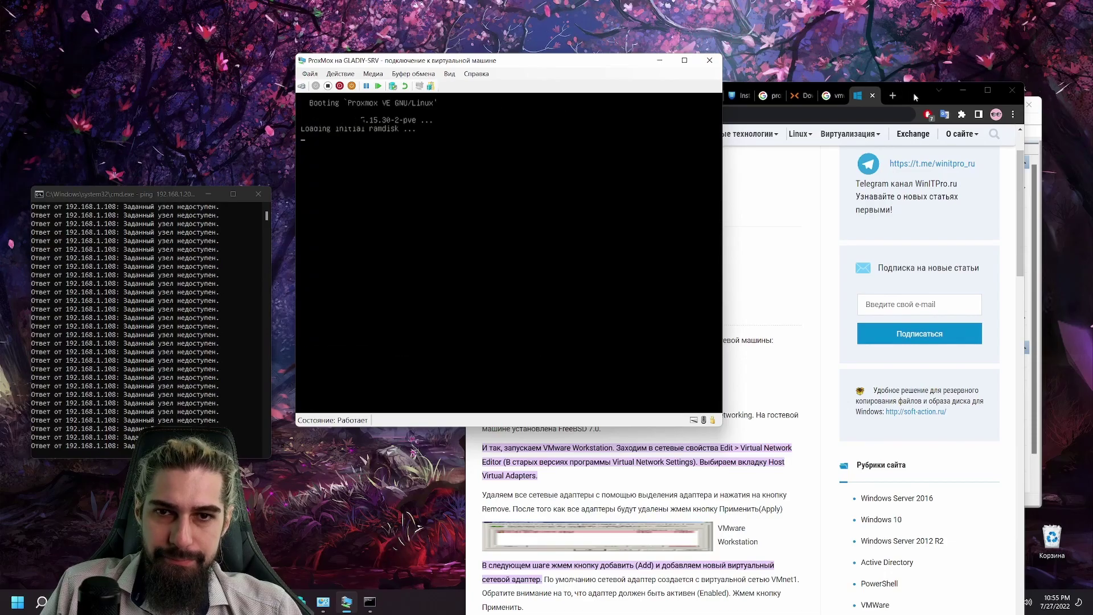
Step: Rearrange the browser and Proxmox VM console windows
mouse_move(916, 96)
left_mouse_down()
mouse_move(979, 95)
mouse_move(937, 96)
left_mouse_up()
left_click(480, 55)
left_click_drag(480, 55, 495, 53)
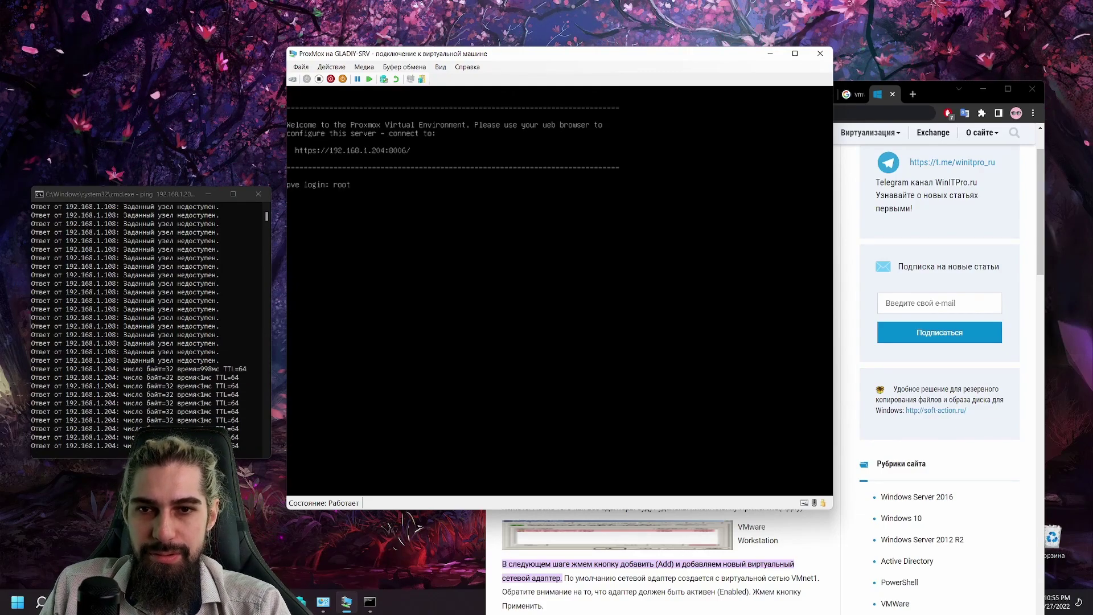
Step: Log in to the Proxmox console as root and check processes with top
type("t")
key("Return")
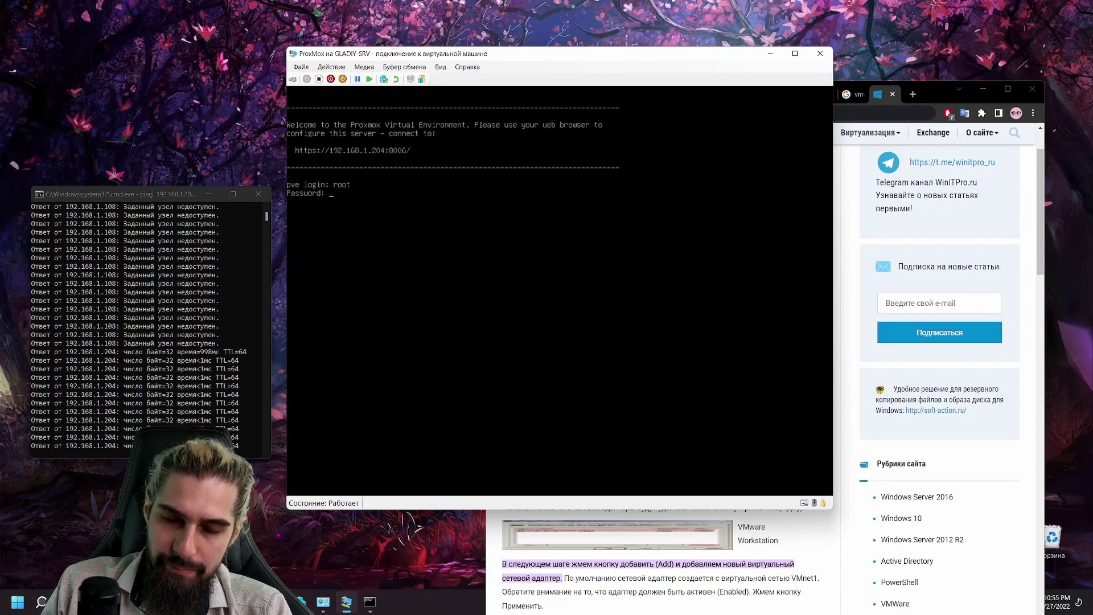
key("Return")
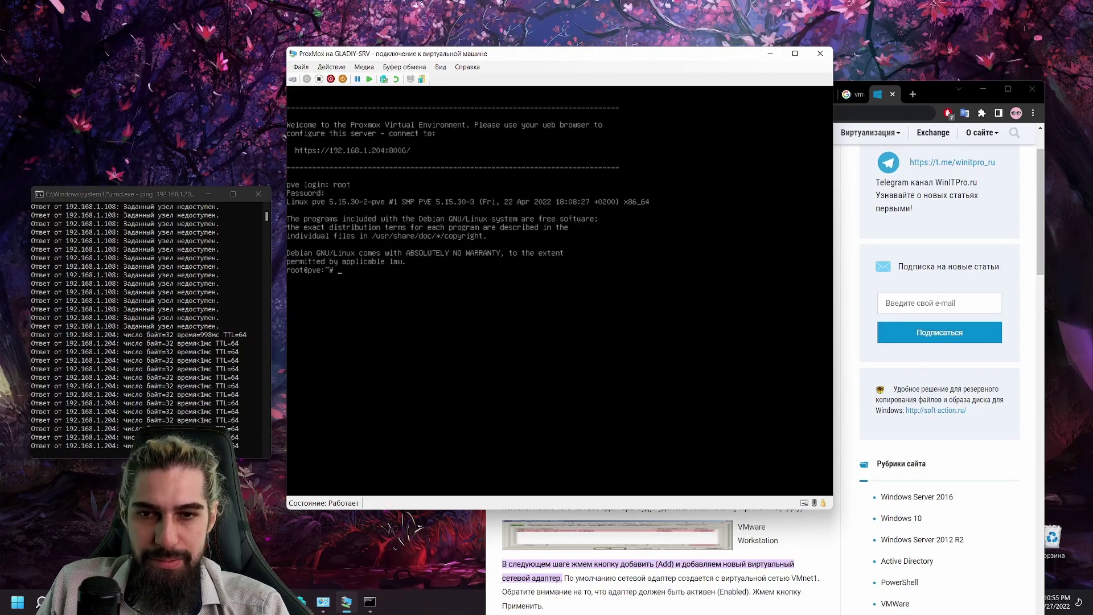
type("top")
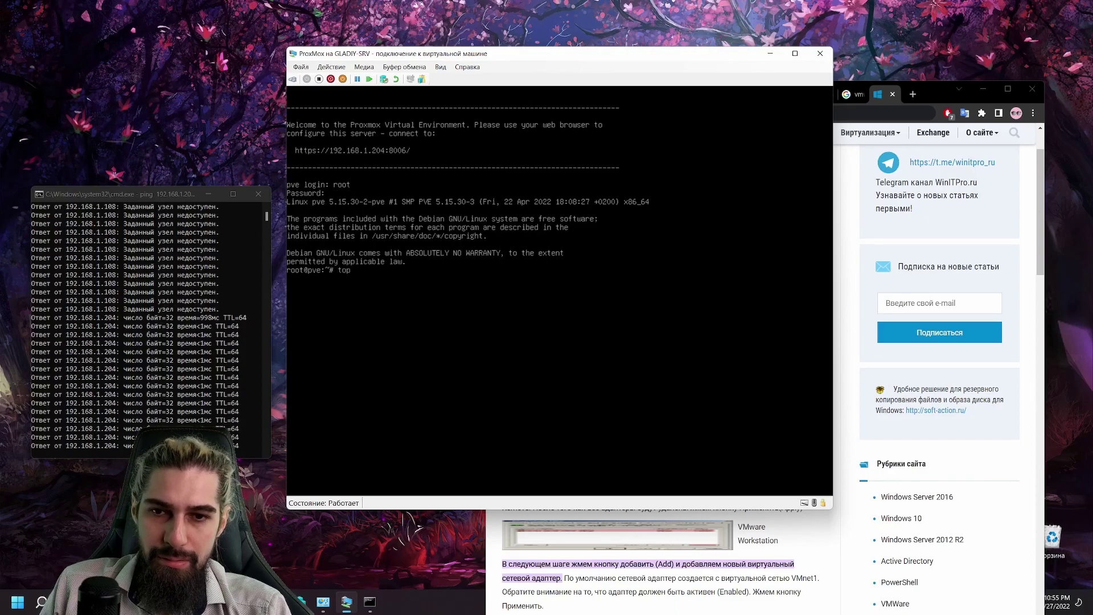
key("Return")
key("q")
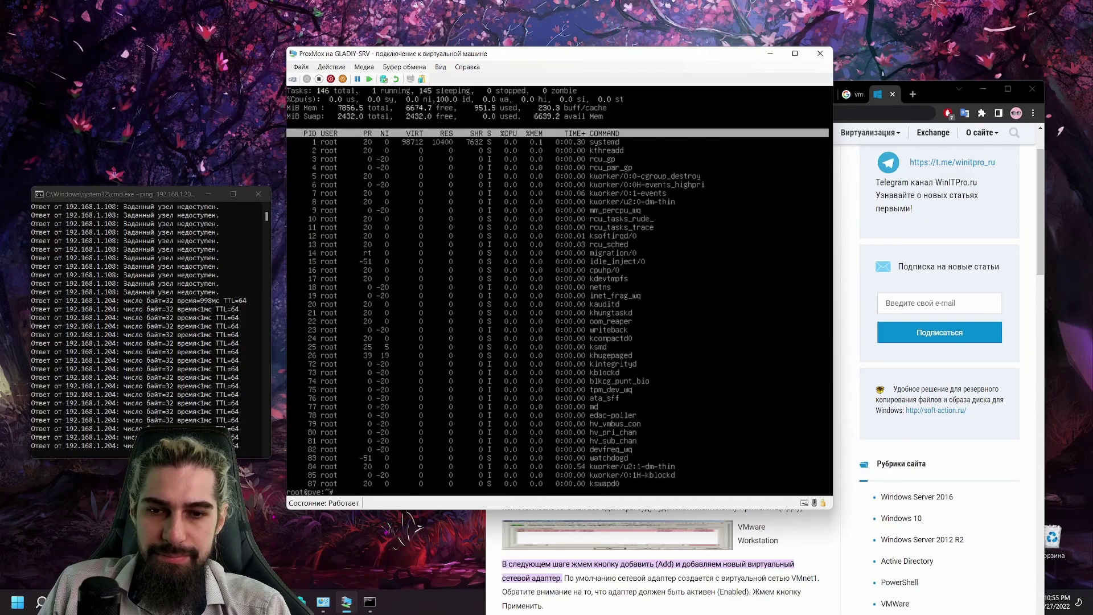
Step: Run apt update to refresh the package lists
type("g")
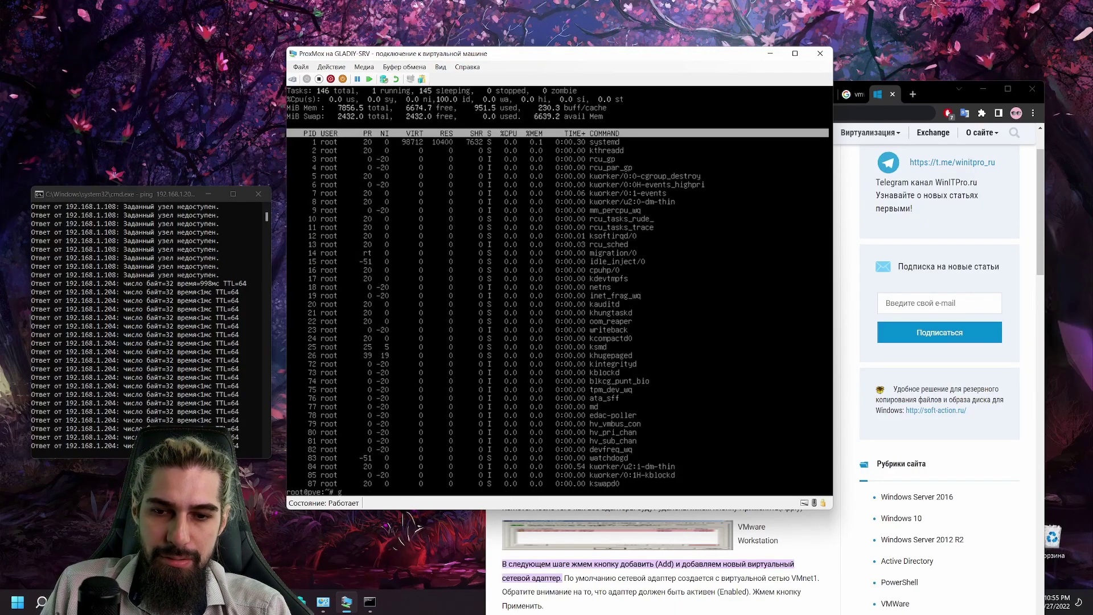
key("BackSpace")
type("apt")
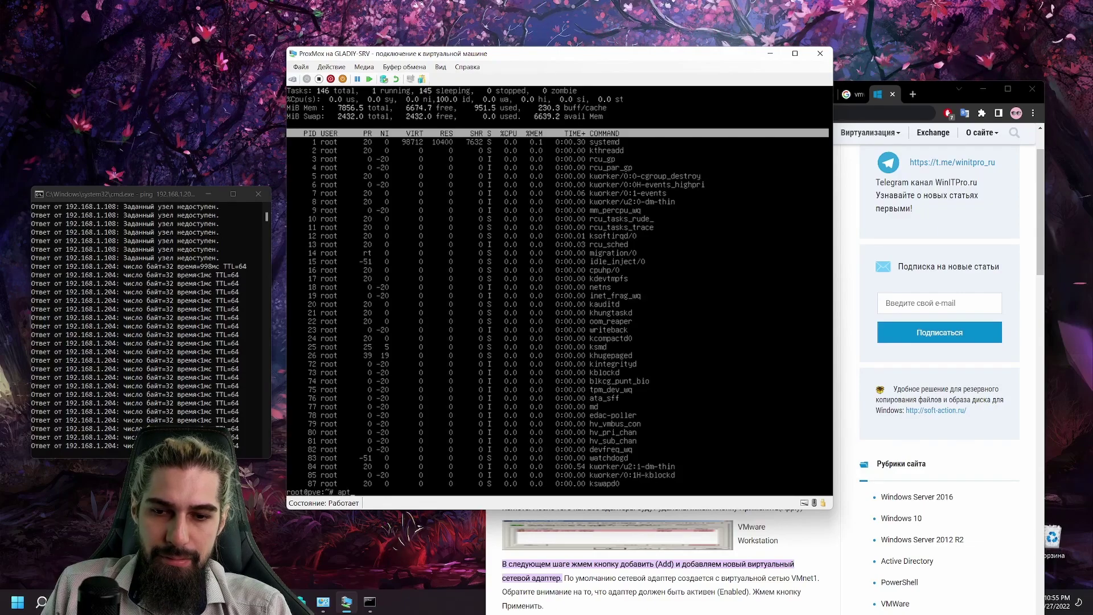
type(" update")
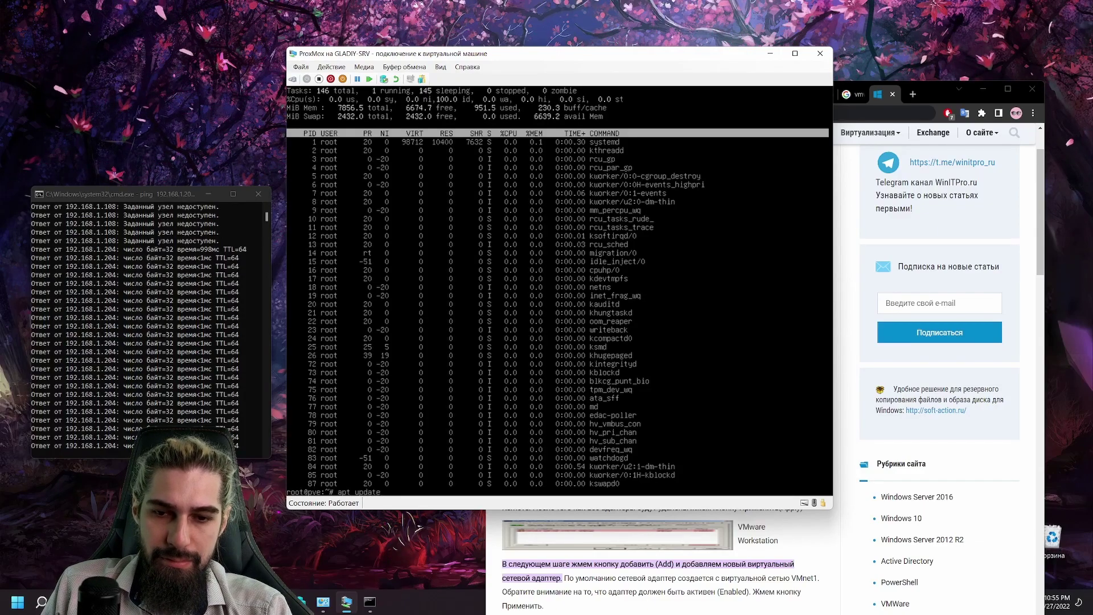
key("Return")
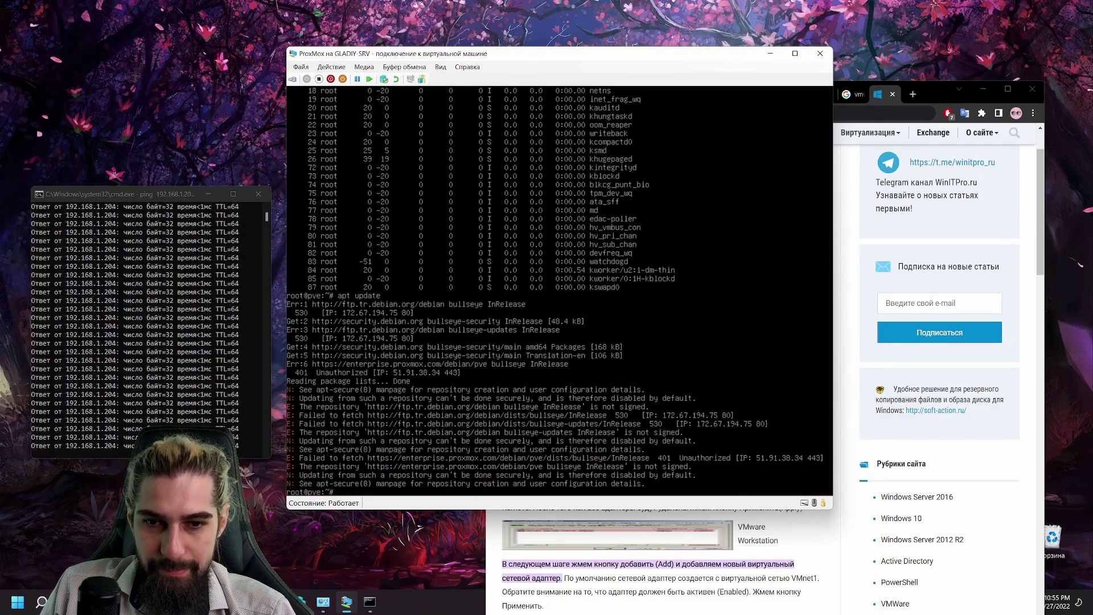
Step: Turn the recalled command into apt upgrade and confirm the 19 upgrades with y
key("Up")
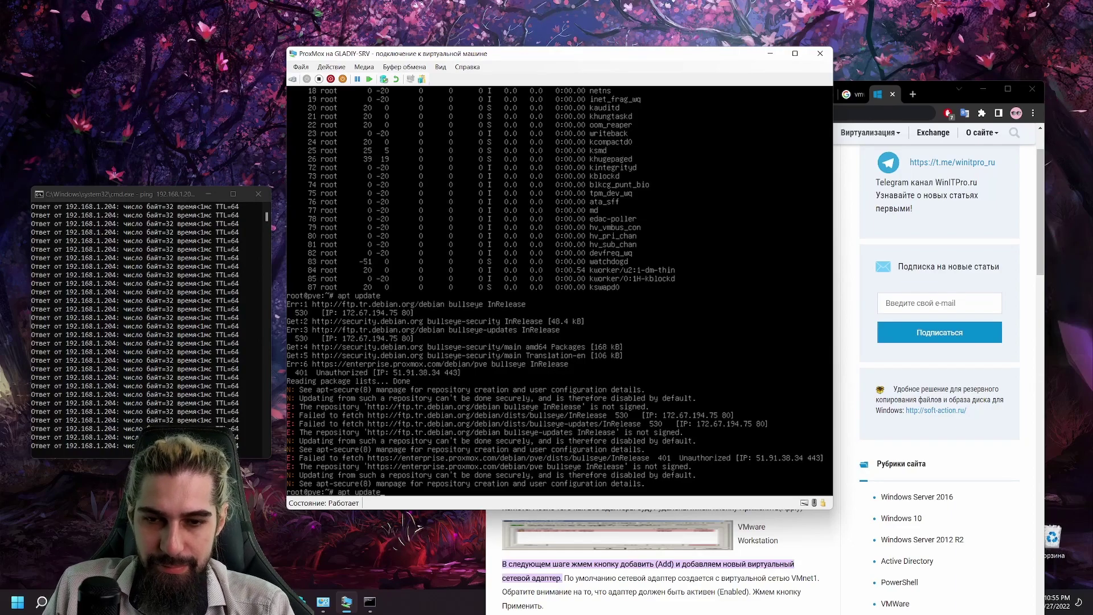
key("BackSpace")
key("BackSpace")
key("BackSpace")
key("BackSpace")
type("gra")
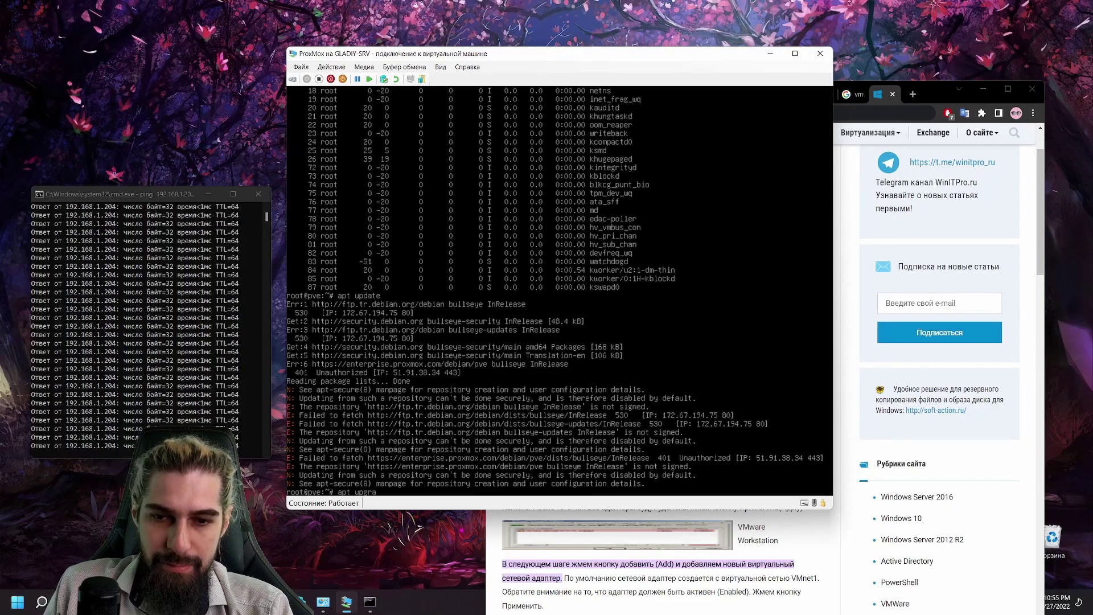
type("de")
key("Return")
type("y")
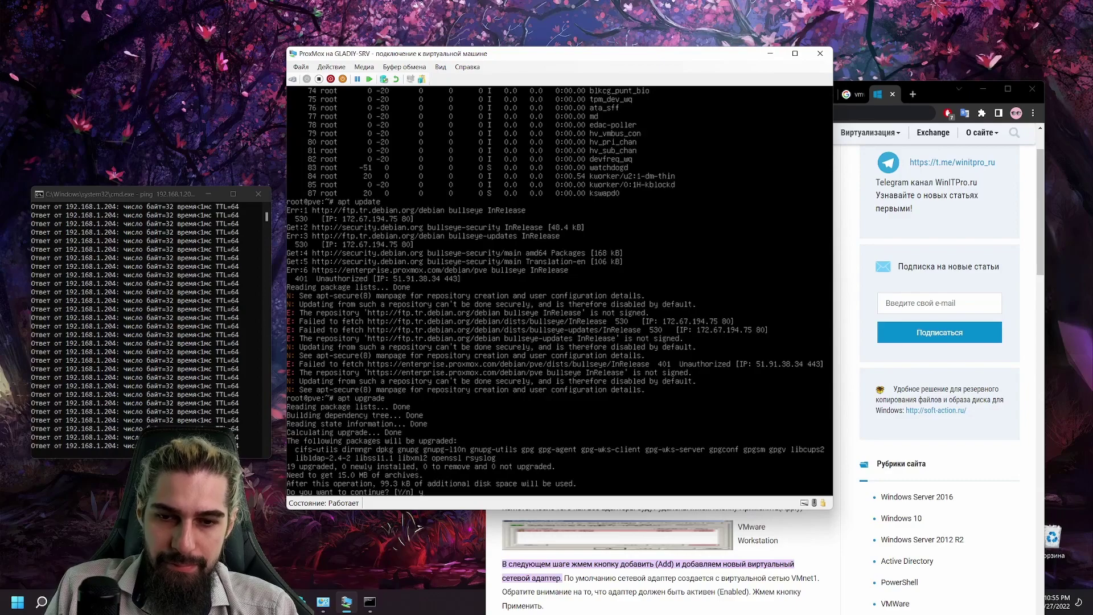
key("Return")
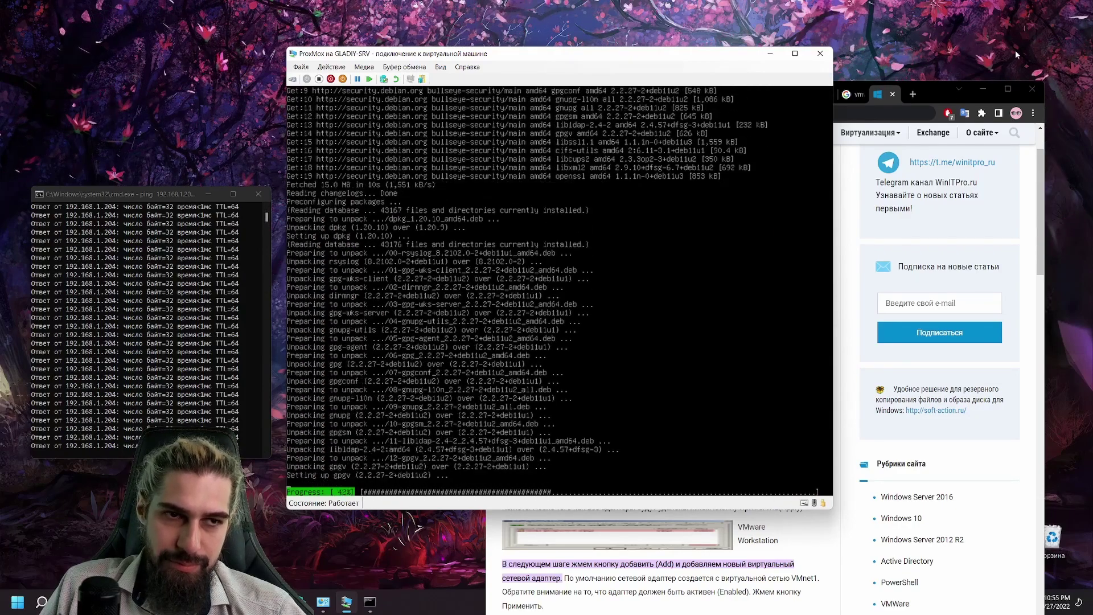
Step: Bring Chrome forward beside the VM console and reload 192.168.1.204:8006
left_click_drag(940, 88, 954, 80)
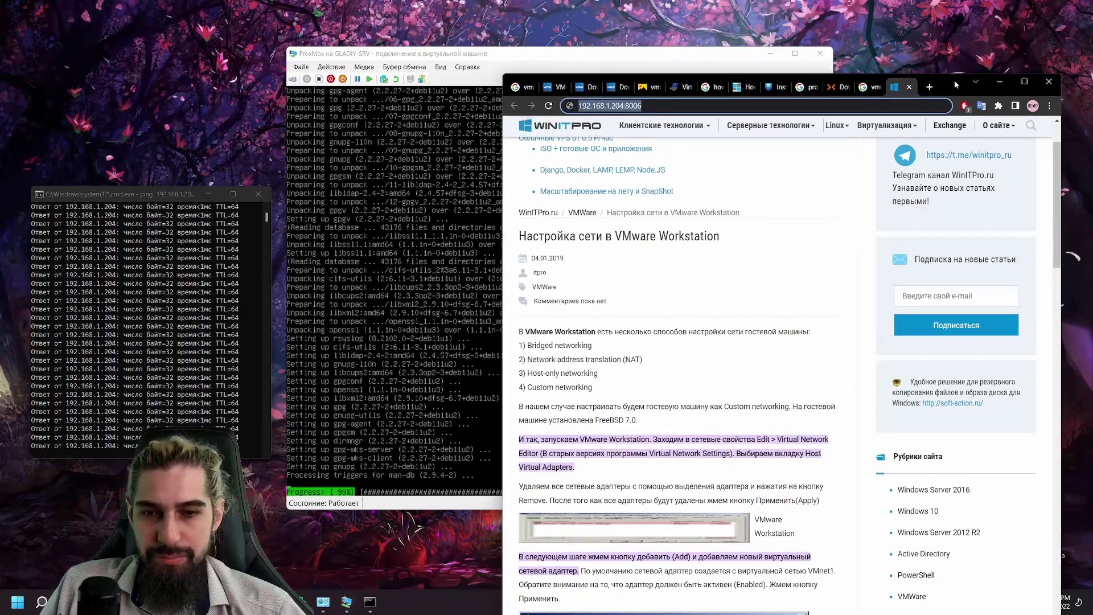
left_click_drag(460, 55, 371, 49)
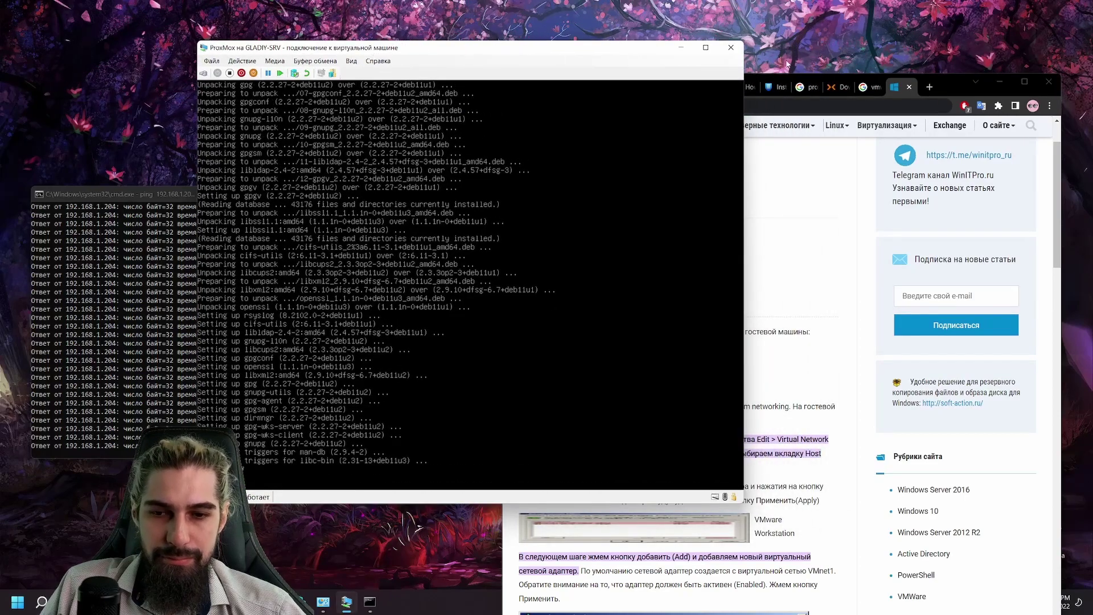
left_click(959, 81)
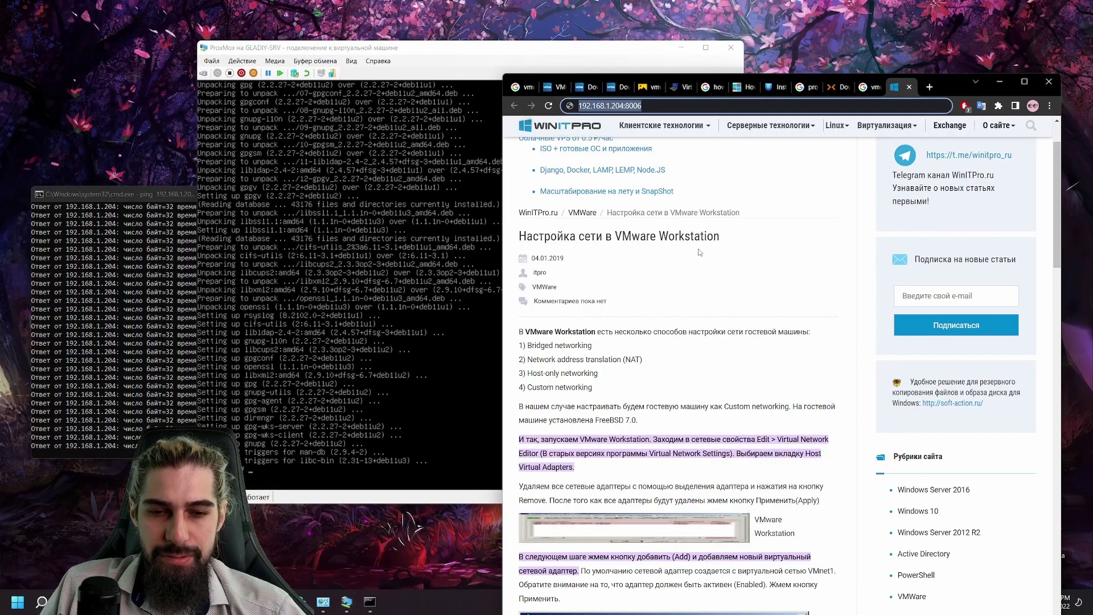
left_click(676, 106)
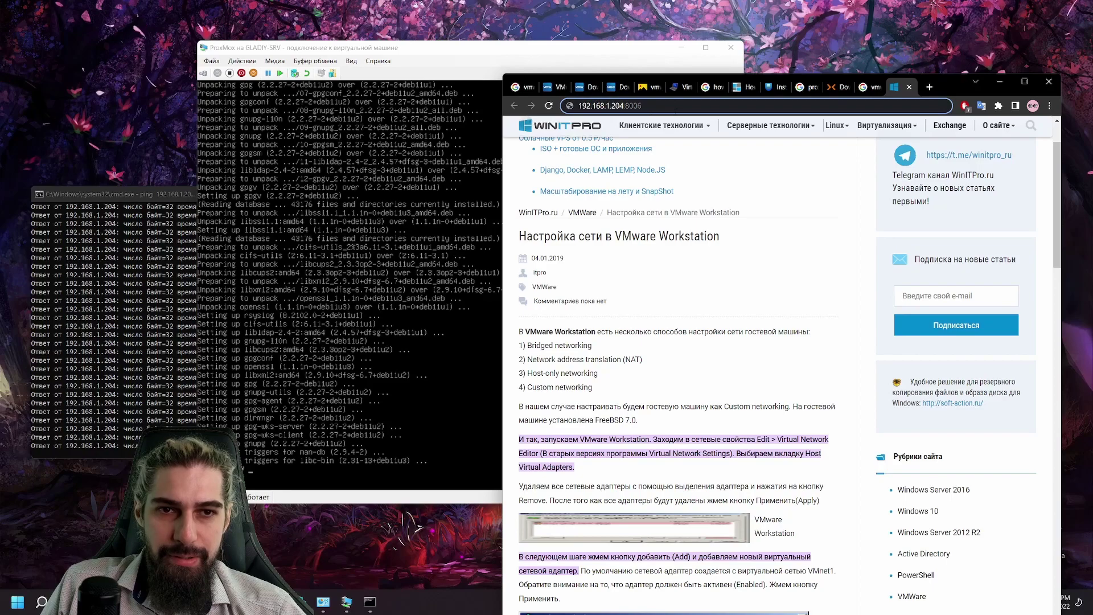
left_click(675, 108)
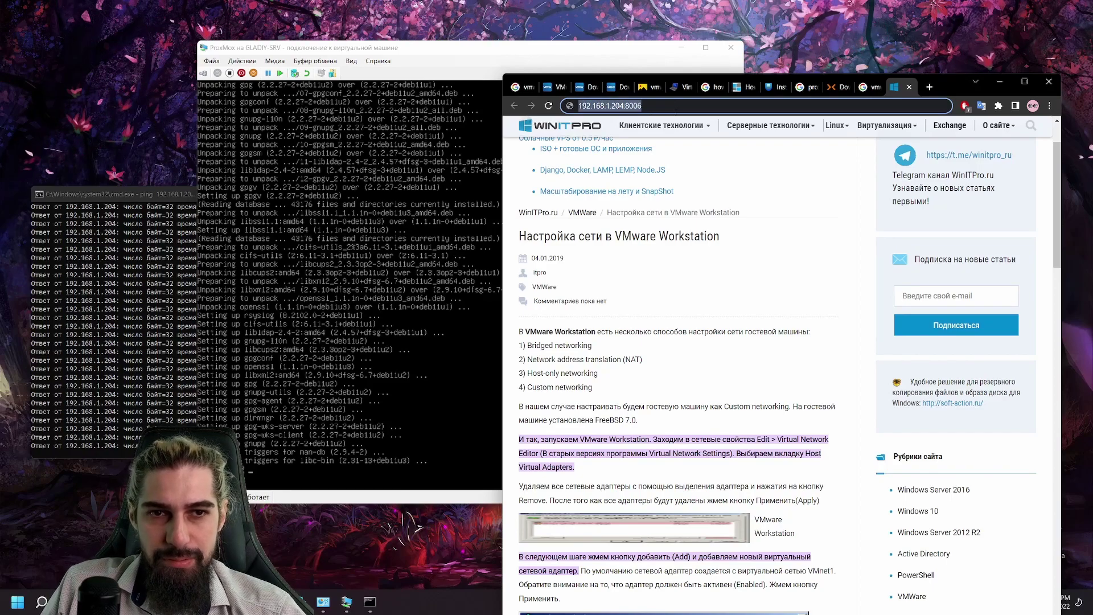
key("Return")
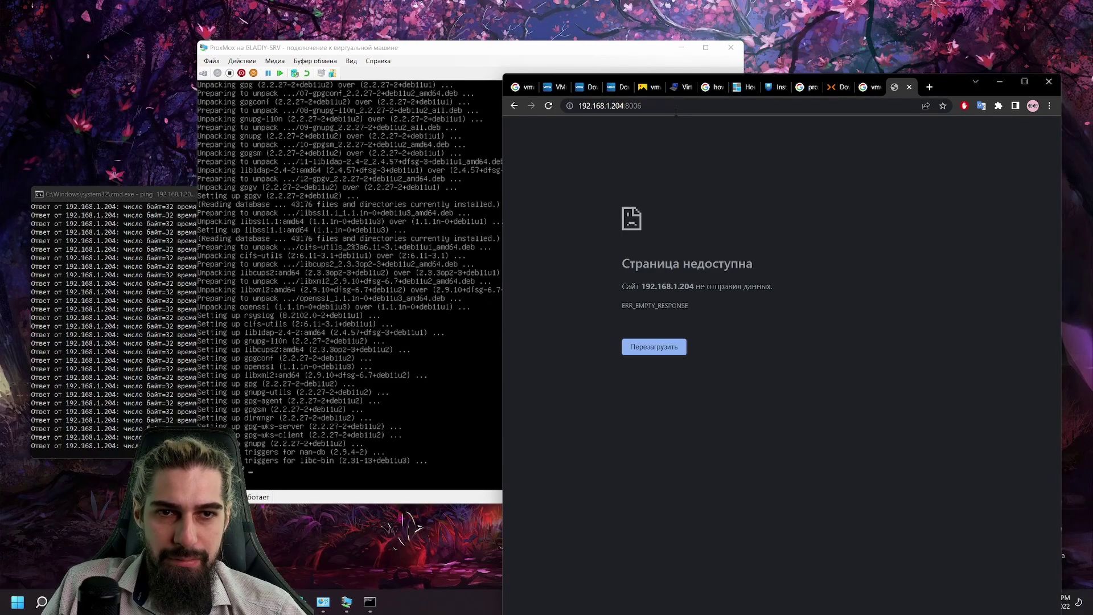
double_click(676, 109)
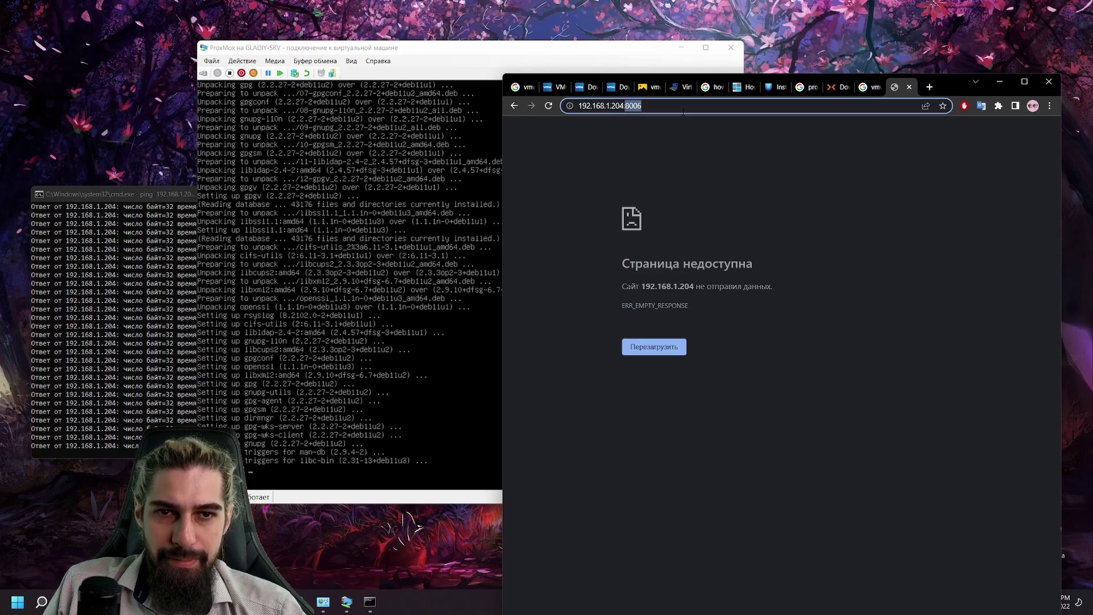
key("Home")
type("g")
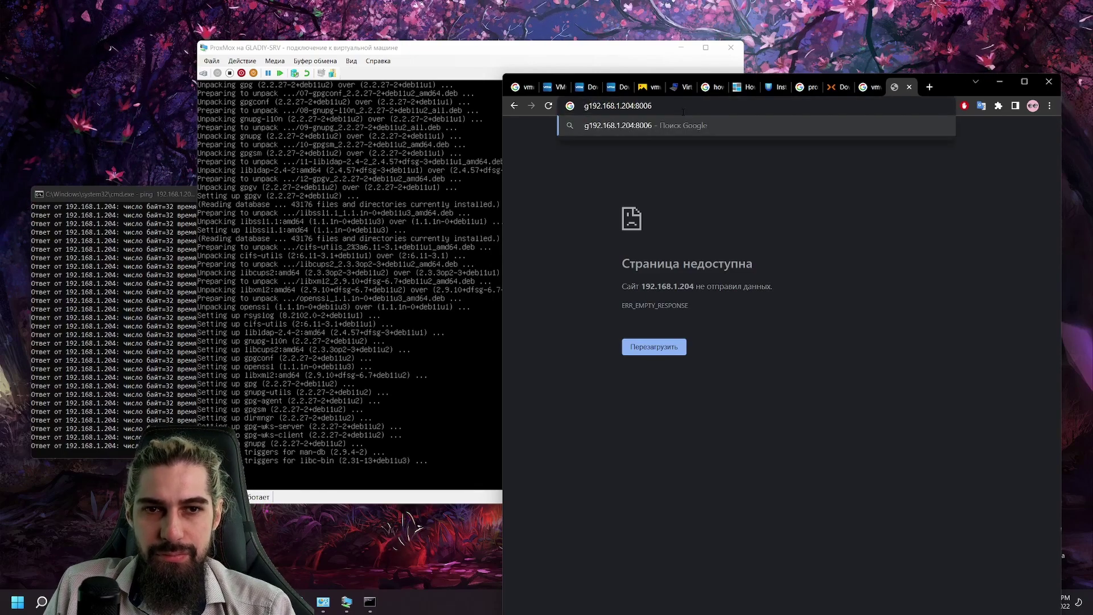
key("BackSpace")
type("https")
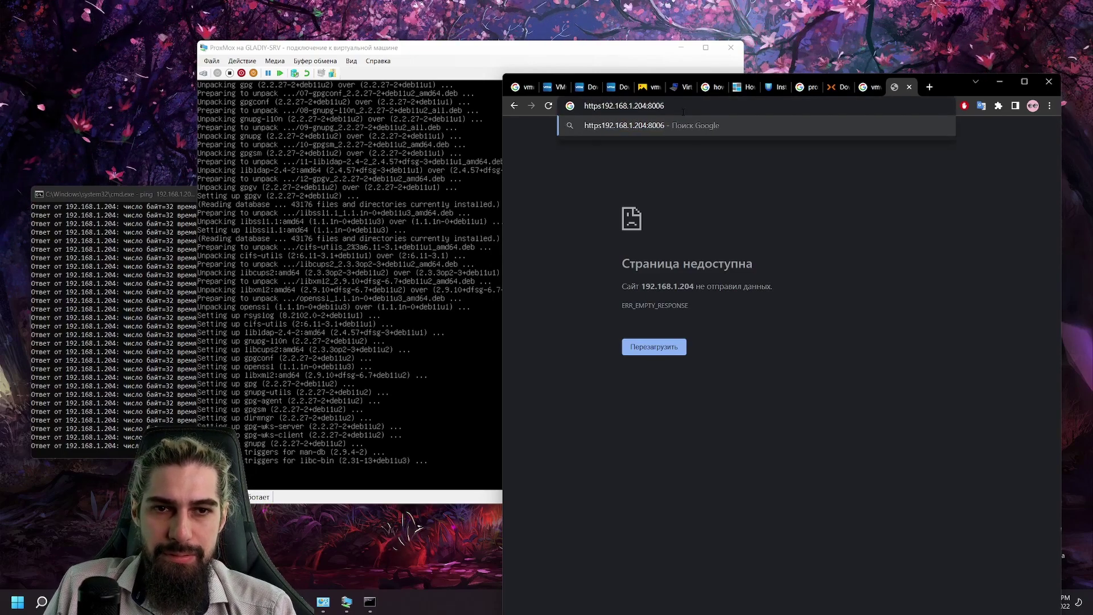
type("://")
key("Return")
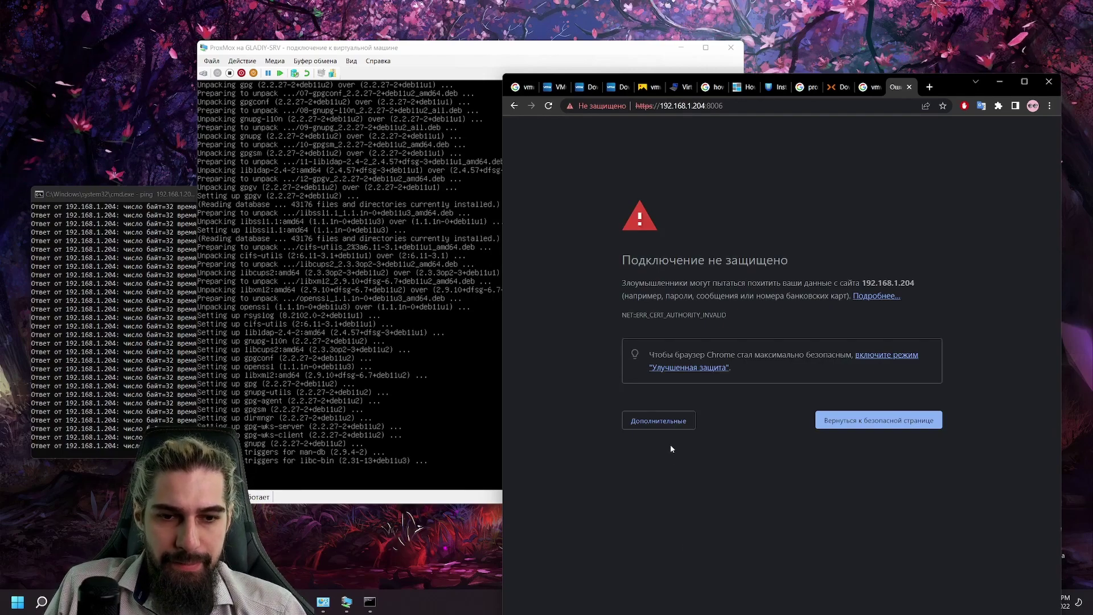
left_click(659, 420)
left_click(689, 502)
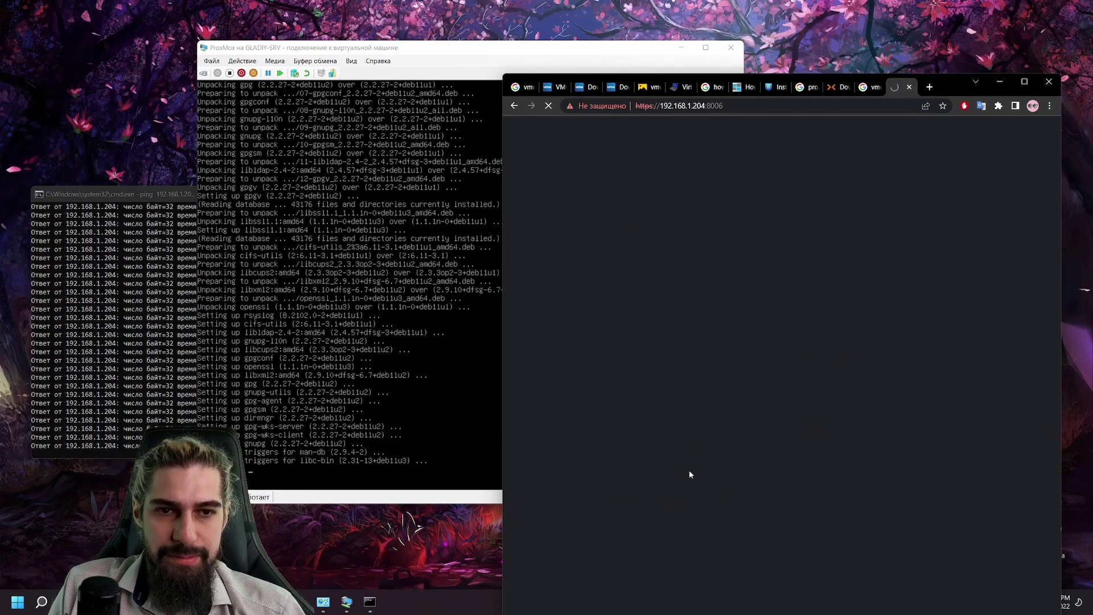
Step: Maximize Chrome and enter root and the password in the login form
key("super+Up")
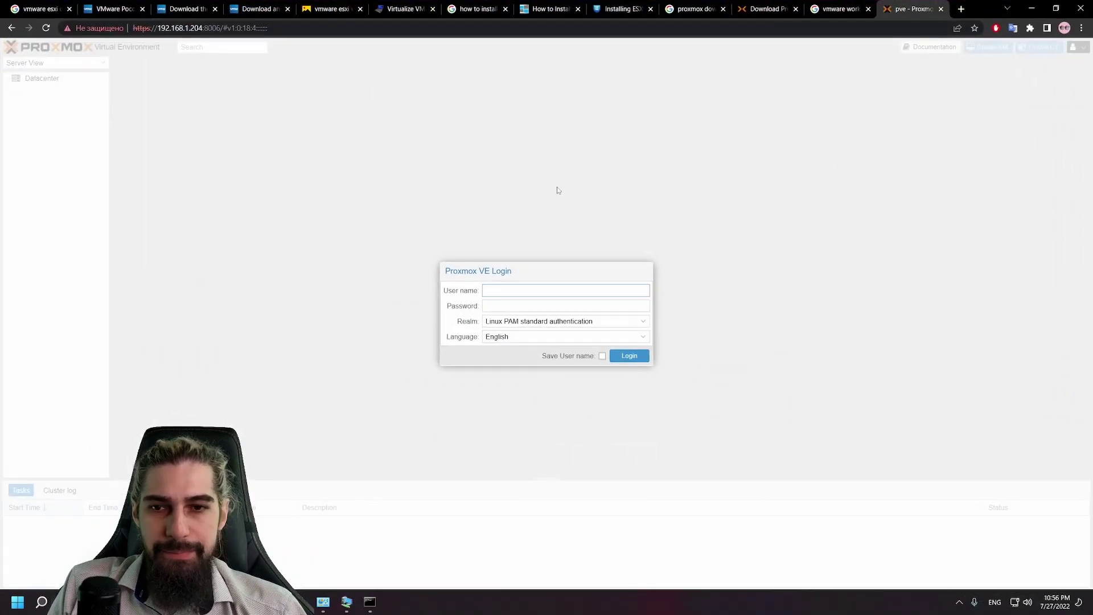
type("root")
key("Tab")
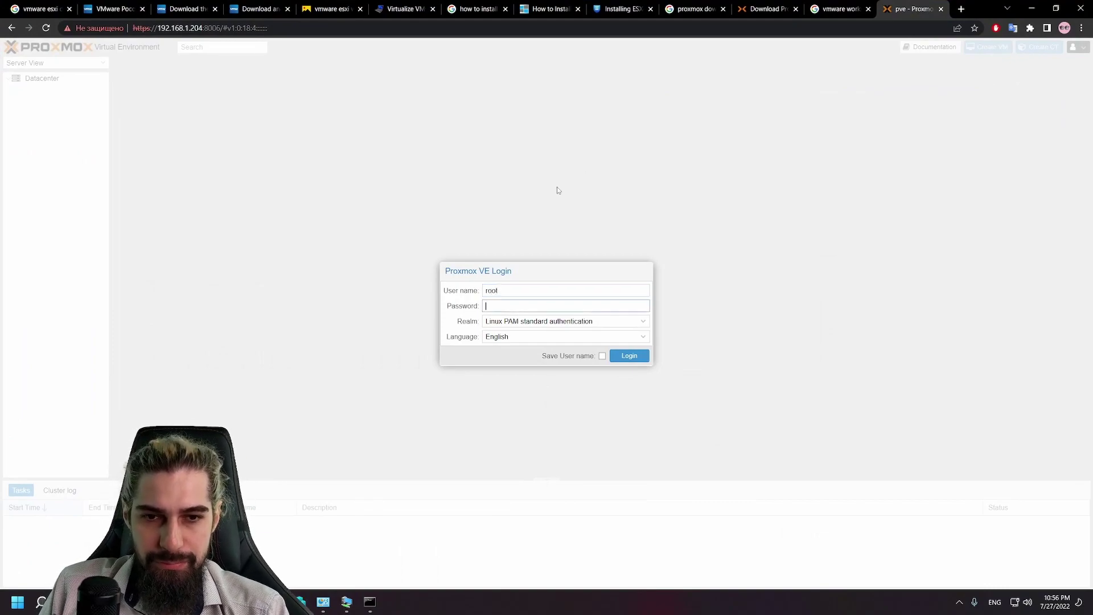
type("••••••••")
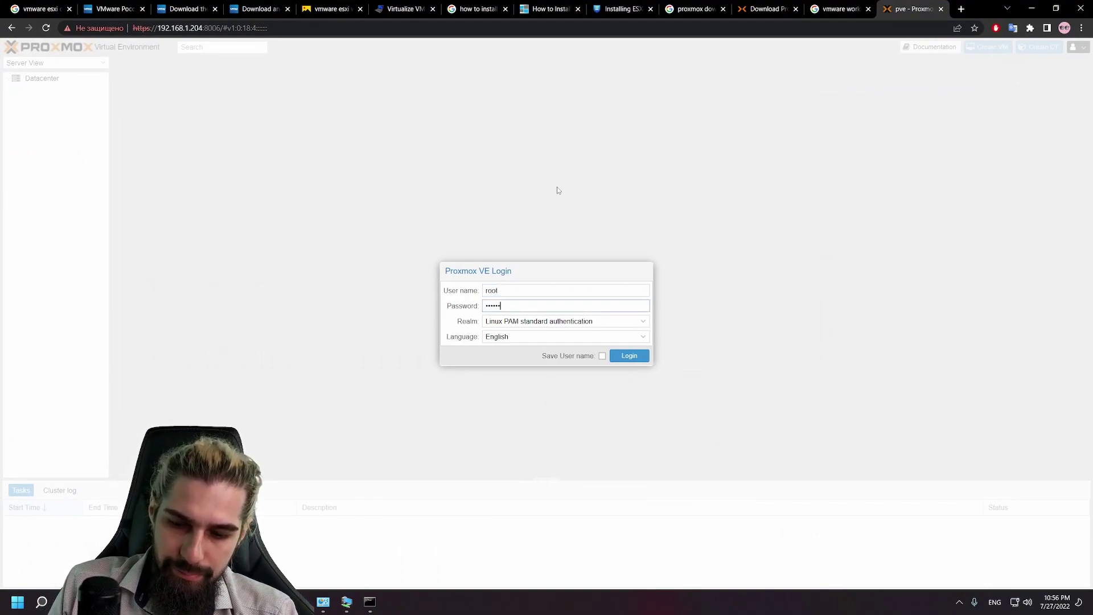
Step: Switch the interface language to Russian, keeping the Linux PAM realm
left_click(593, 335)
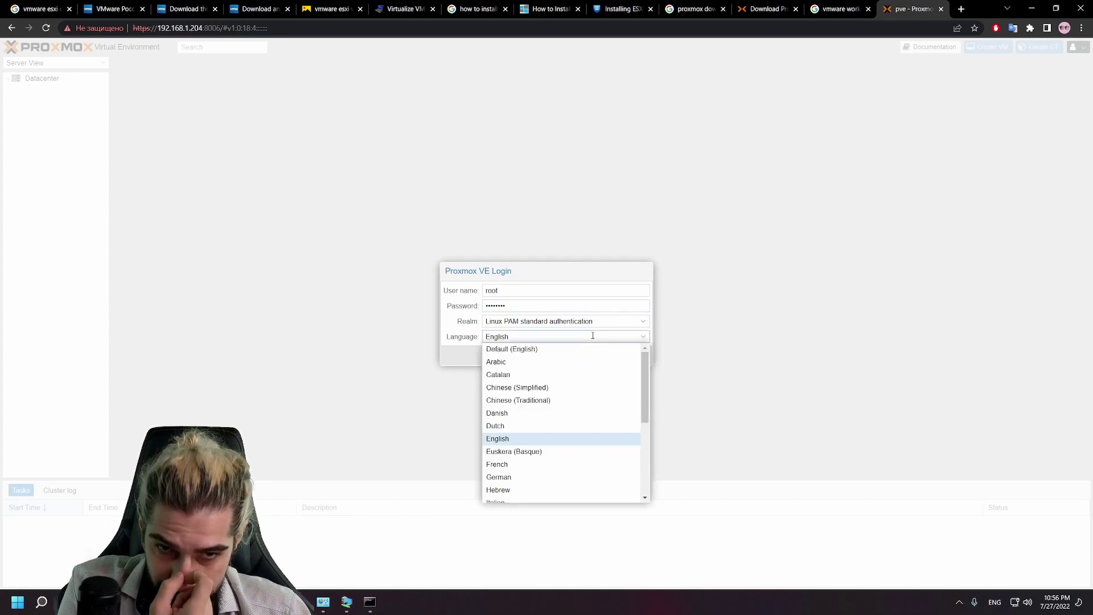
scroll(593, 410, "down", 5)
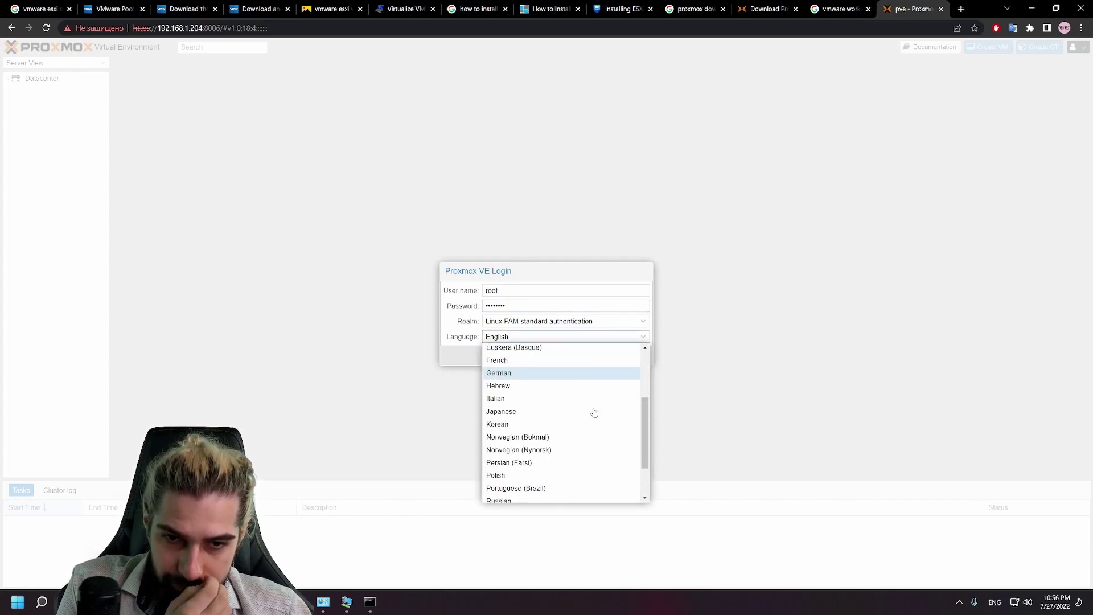
left_click(570, 444)
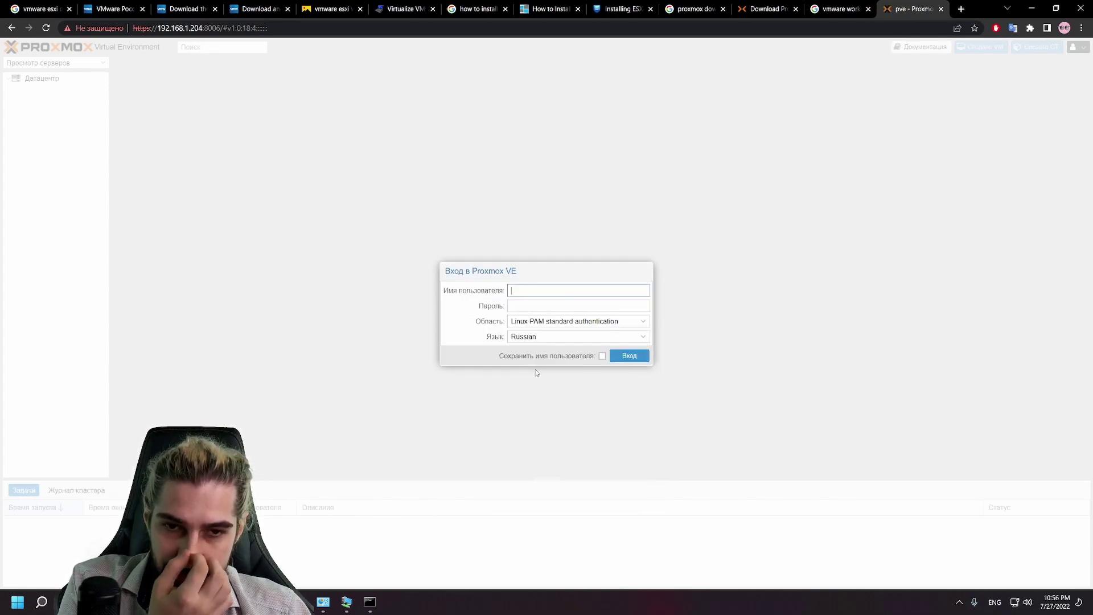
left_click(630, 324)
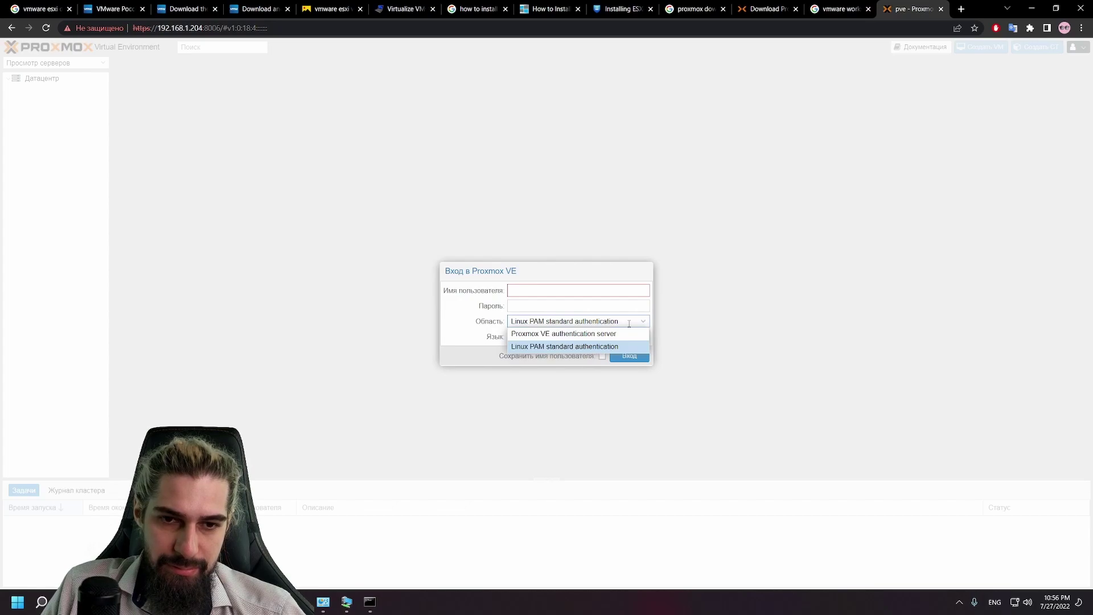
left_click(630, 323)
left_click(607, 324)
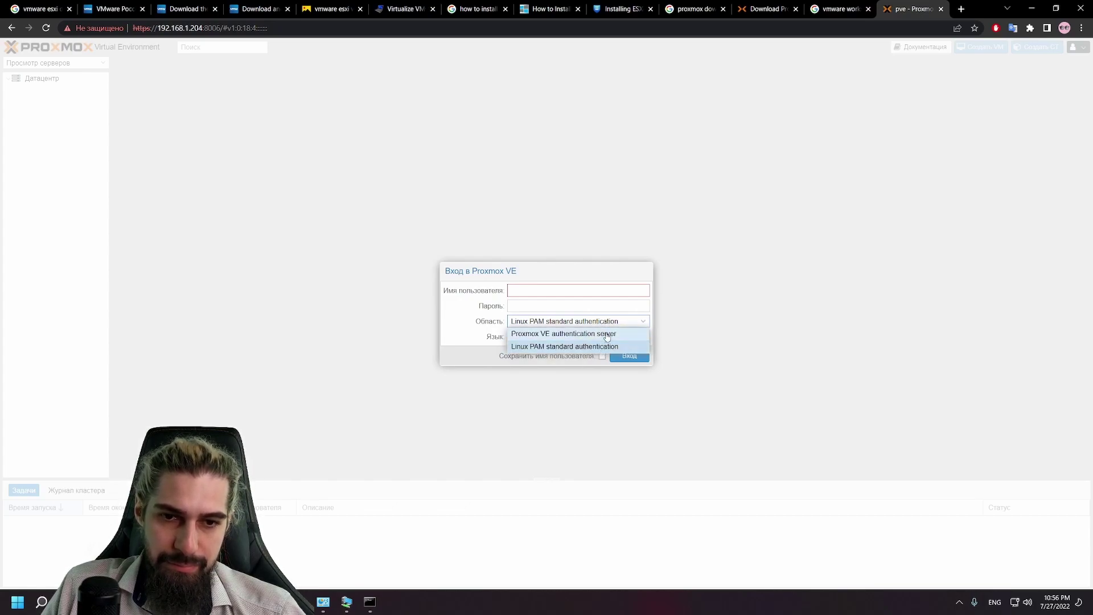
left_click(620, 346)
Step: Re-enter root and the password and sign in with Вход
left_click(566, 291)
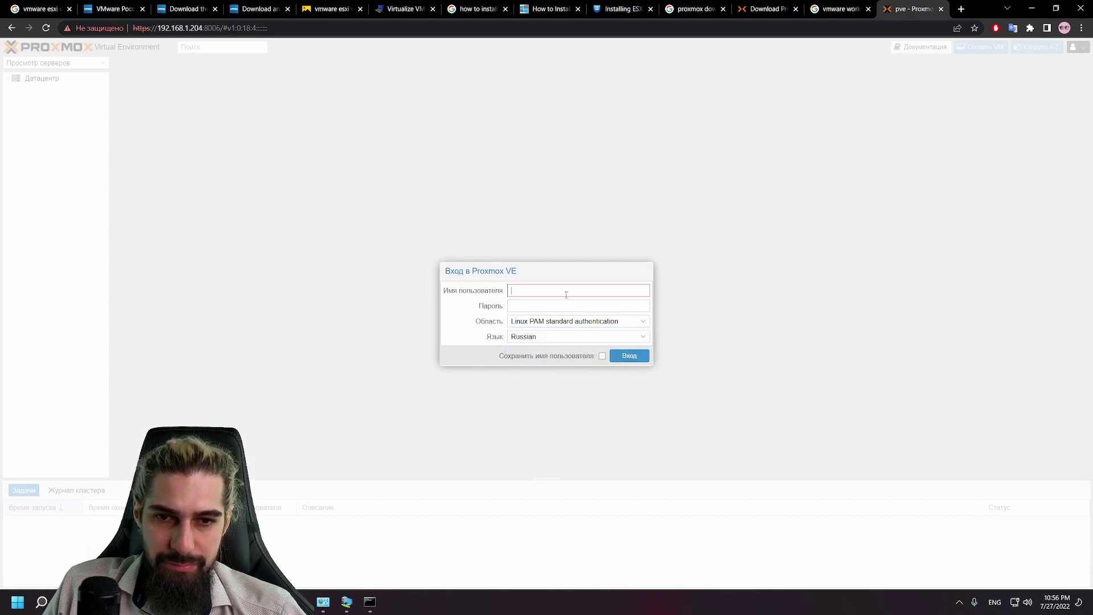
type("root")
key("Tab")
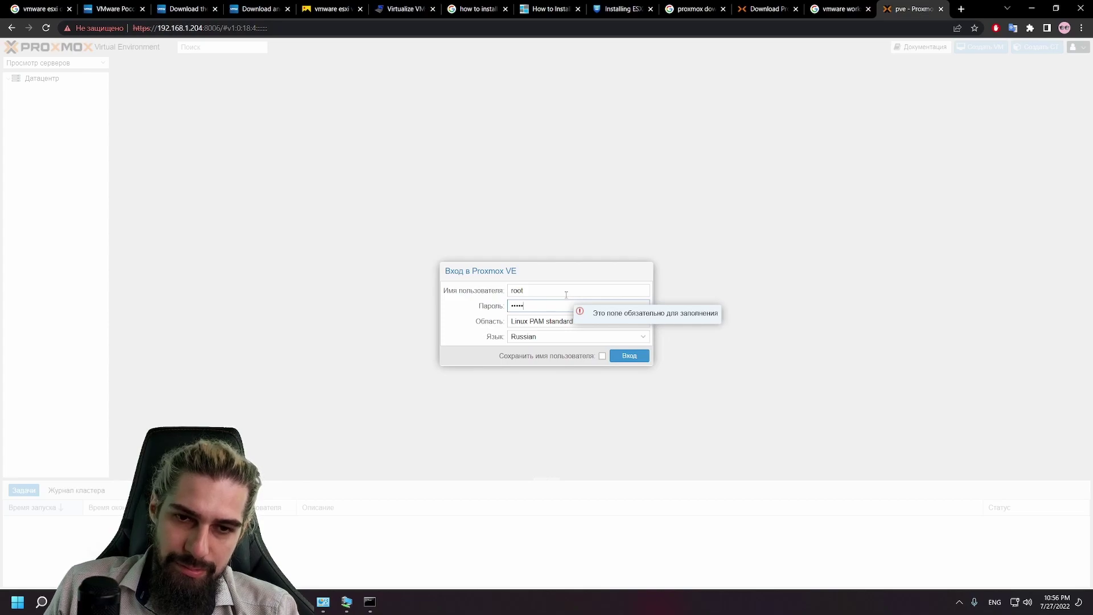
type("••••")
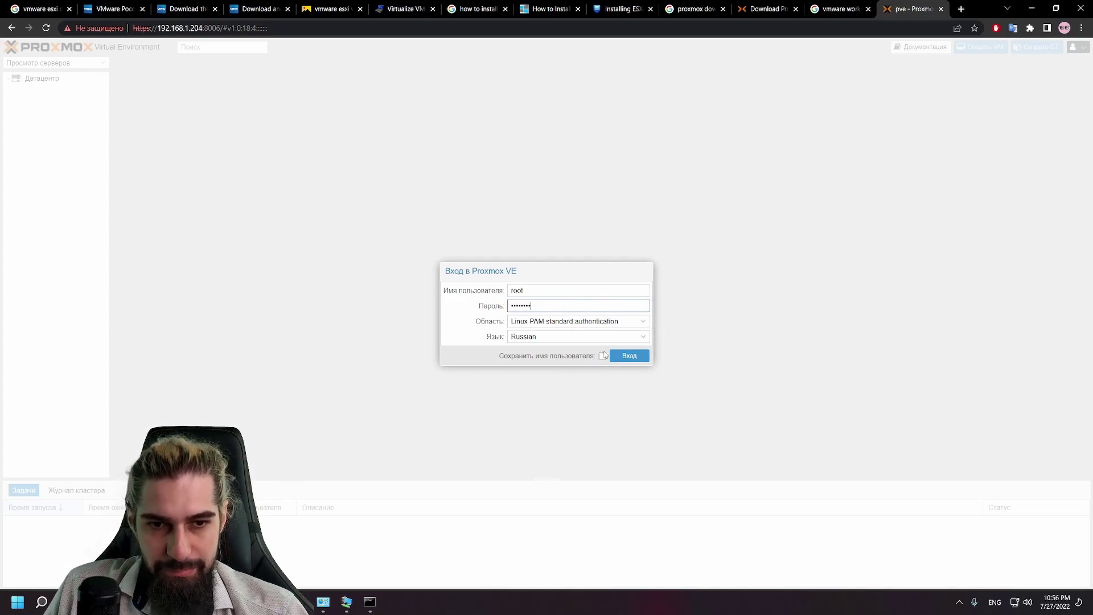
type("••••")
left_click(626, 355)
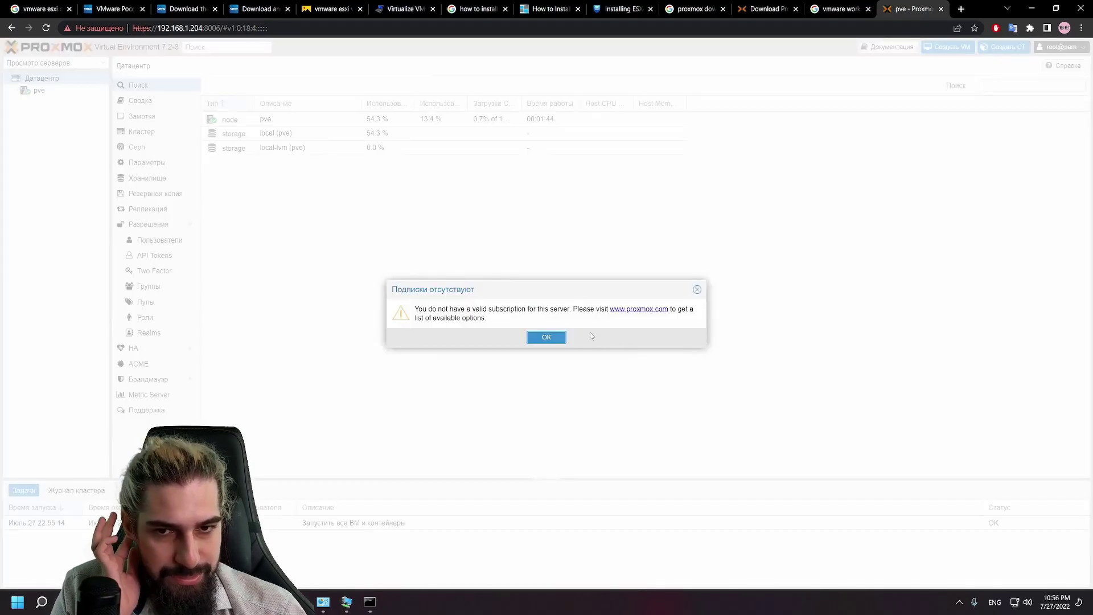
Step: Dismiss the no-subscription notice, then view the Datacenter Summary, Notes and Cluster pages
left_click(560, 338)
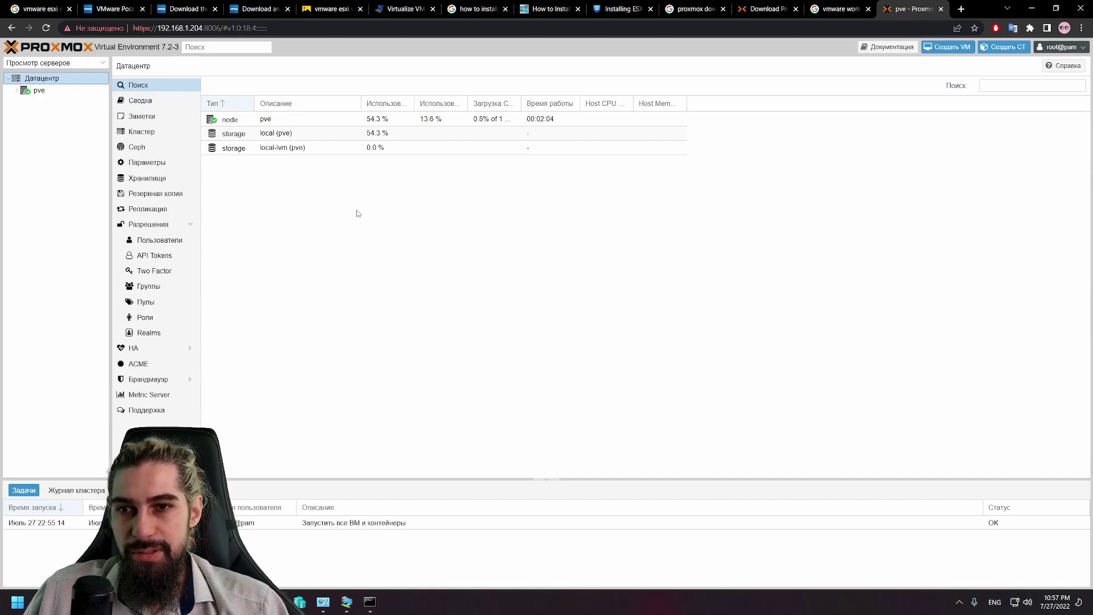
left_click(152, 105)
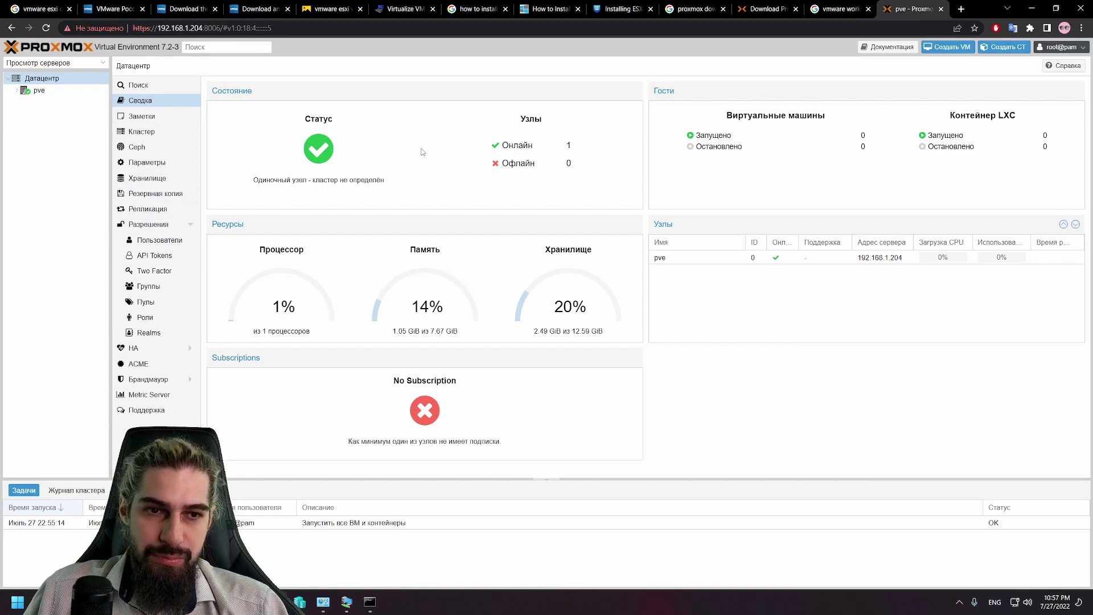
left_click(184, 117)
left_click(186, 133)
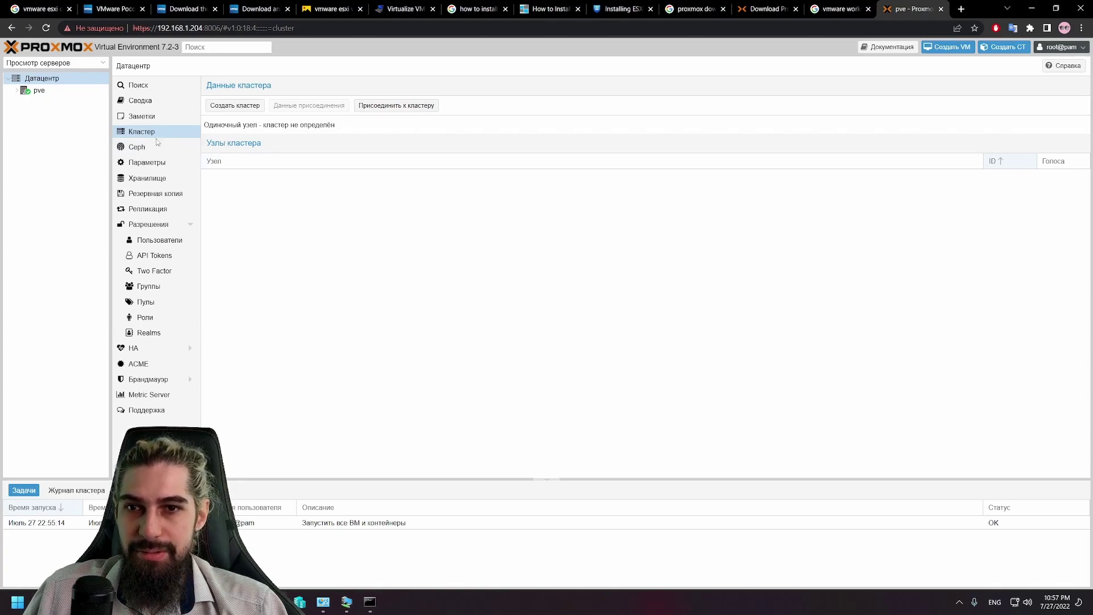
Step: Try installing Ceph pacific 16.2, close the failed setup, then view Datacenter Options
left_click(136, 149)
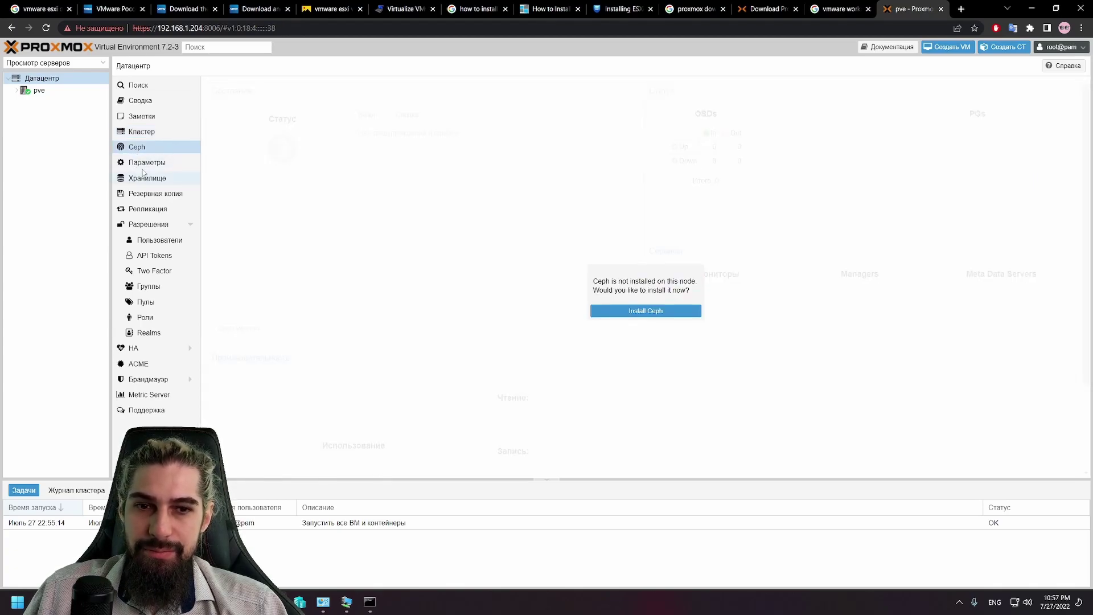
left_click(627, 310)
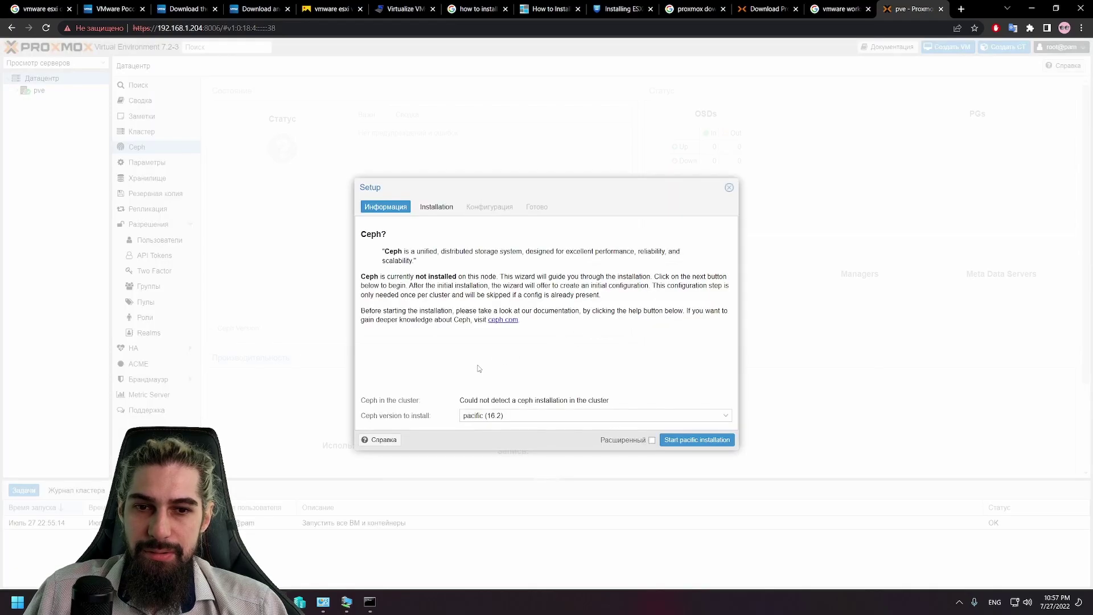
left_click(687, 442)
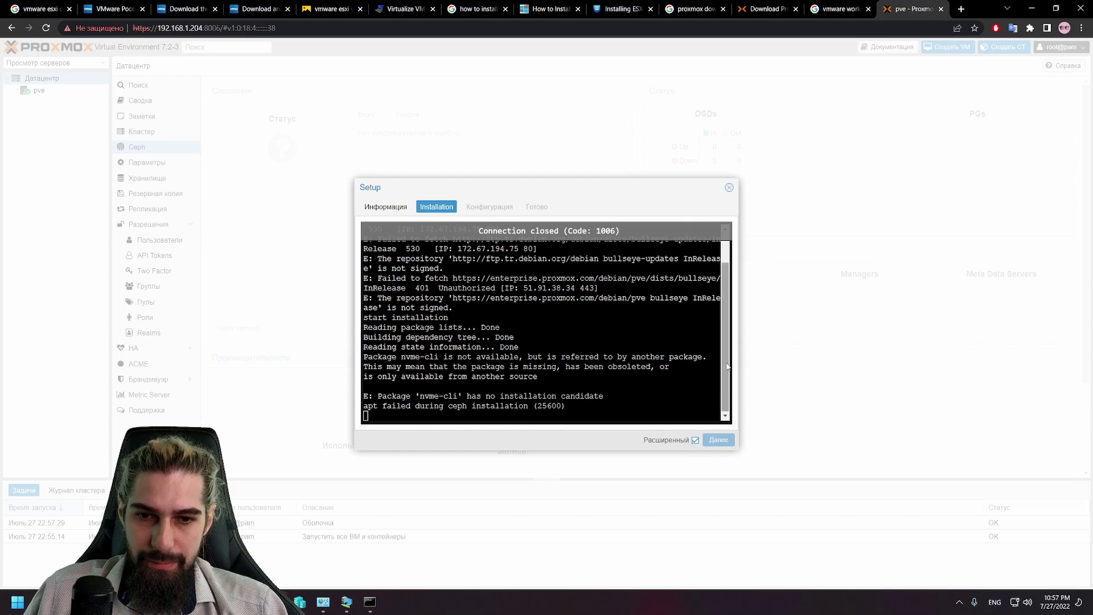
left_click(730, 188)
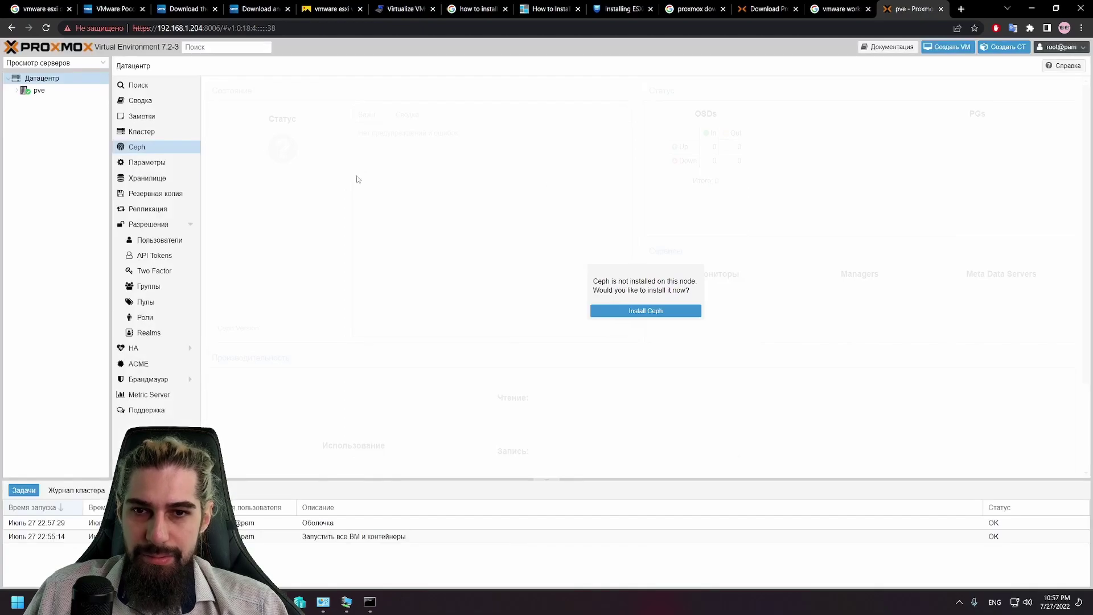
left_click(151, 162)
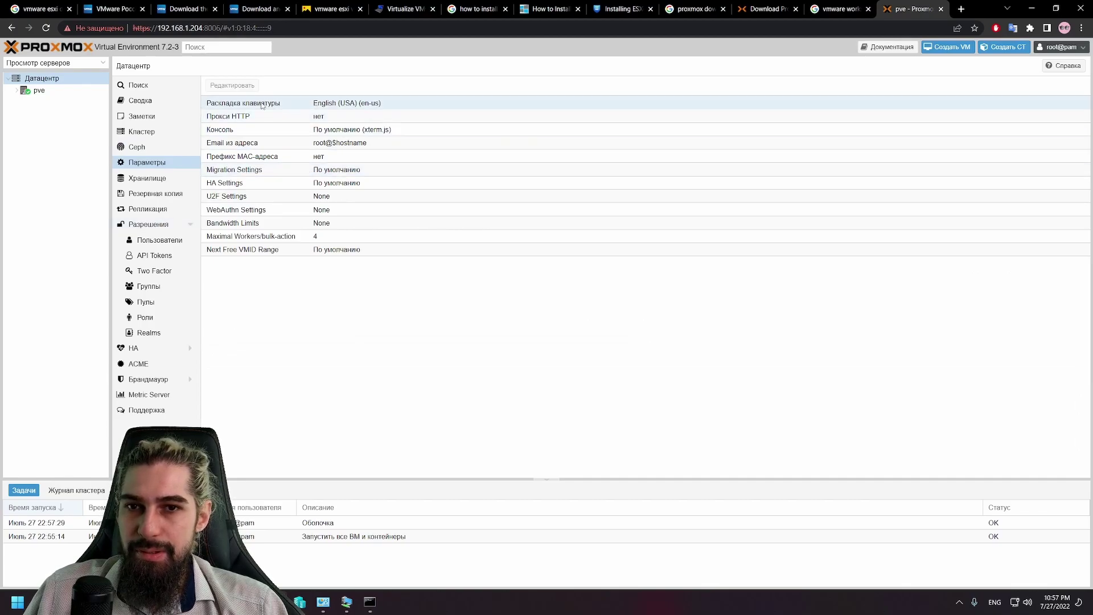
Step: Check the local-lvm storage entry, then open a new Datacenter backup job dialog
left_click(171, 180)
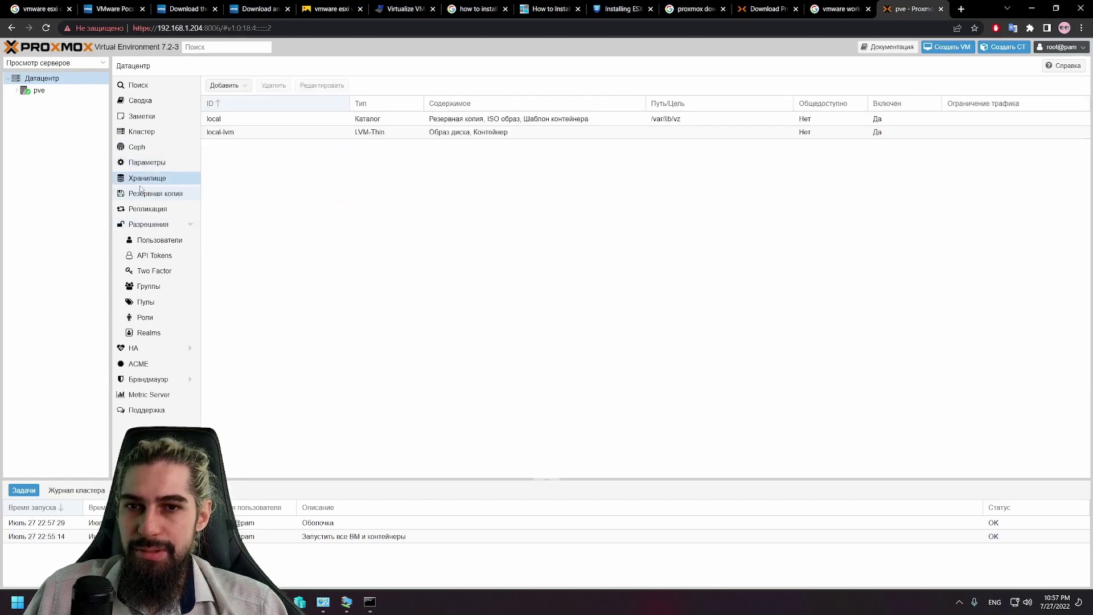
left_click(281, 135)
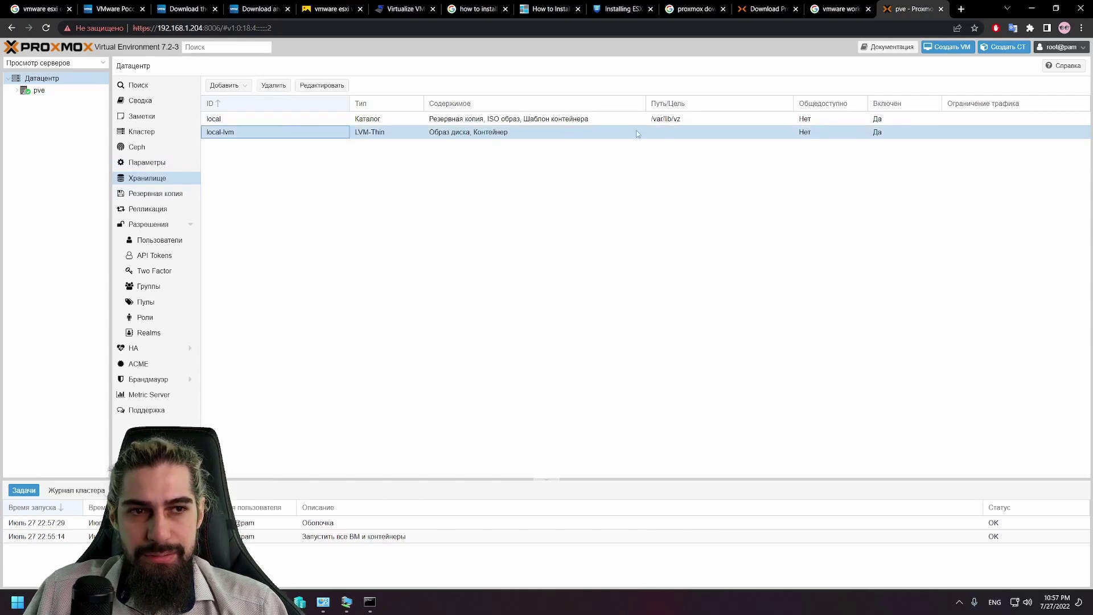
left_click(154, 196)
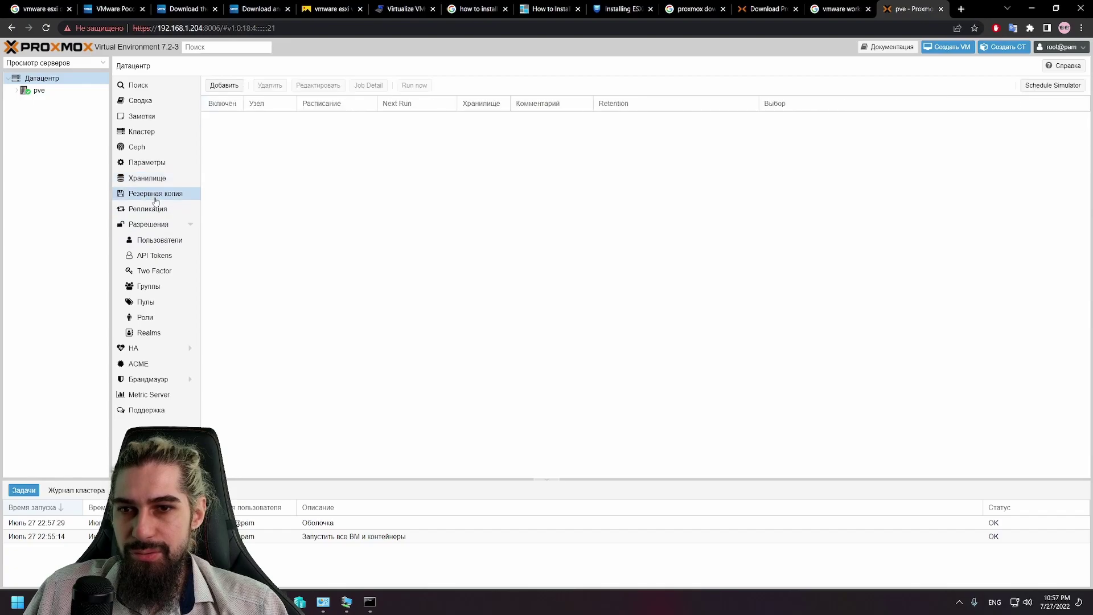
left_click(224, 85)
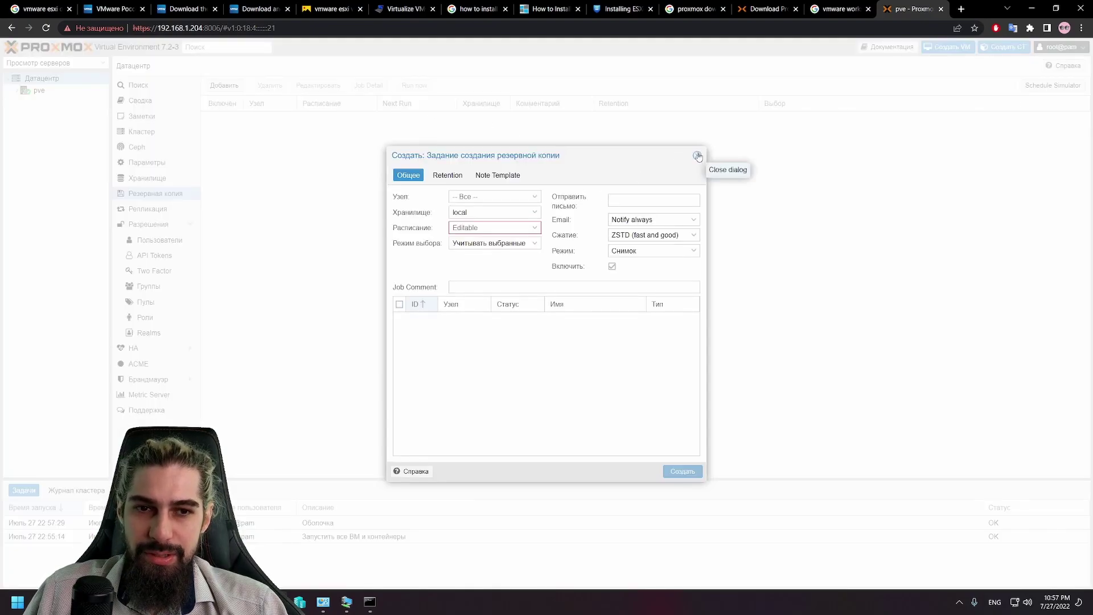
left_click_drag(622, 149, 606, 197)
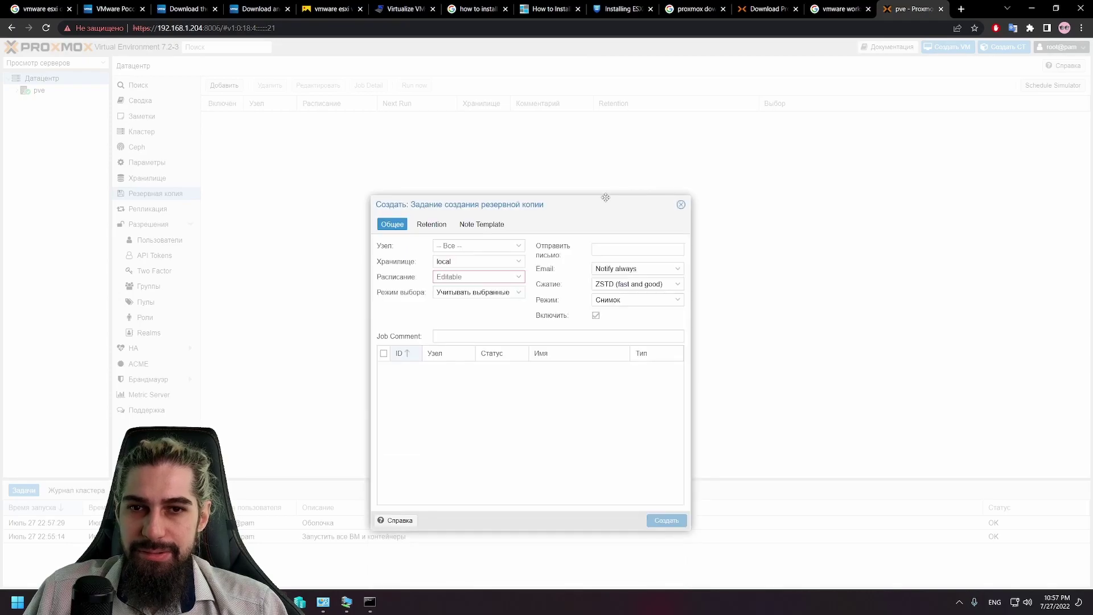
Step: Review the compression, schedule, storage, node and selection-mode options, then cancel the job
left_click(665, 285)
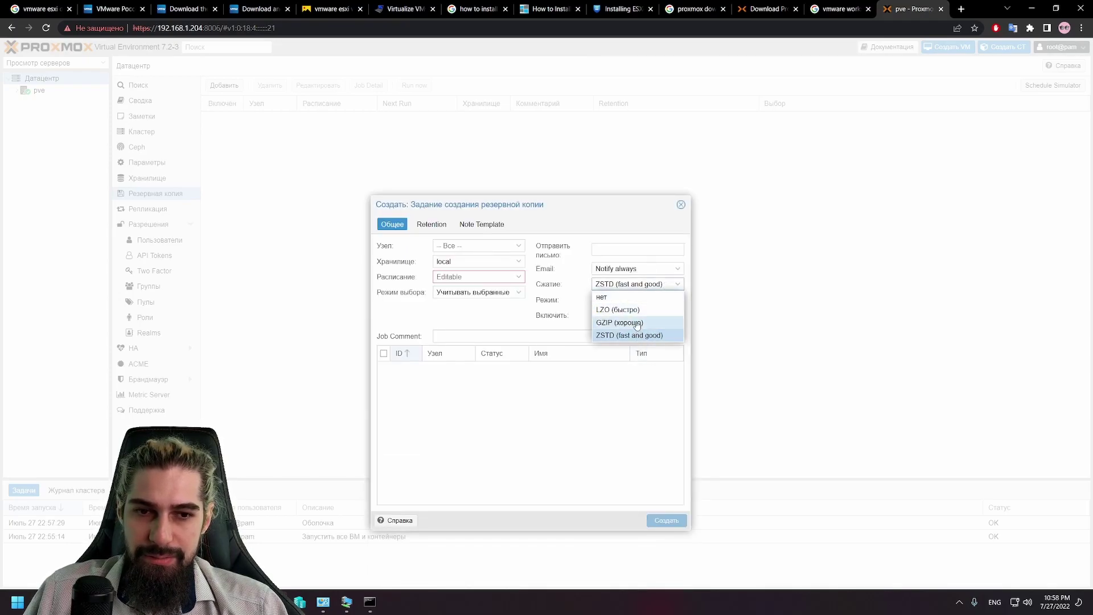
left_click(519, 277)
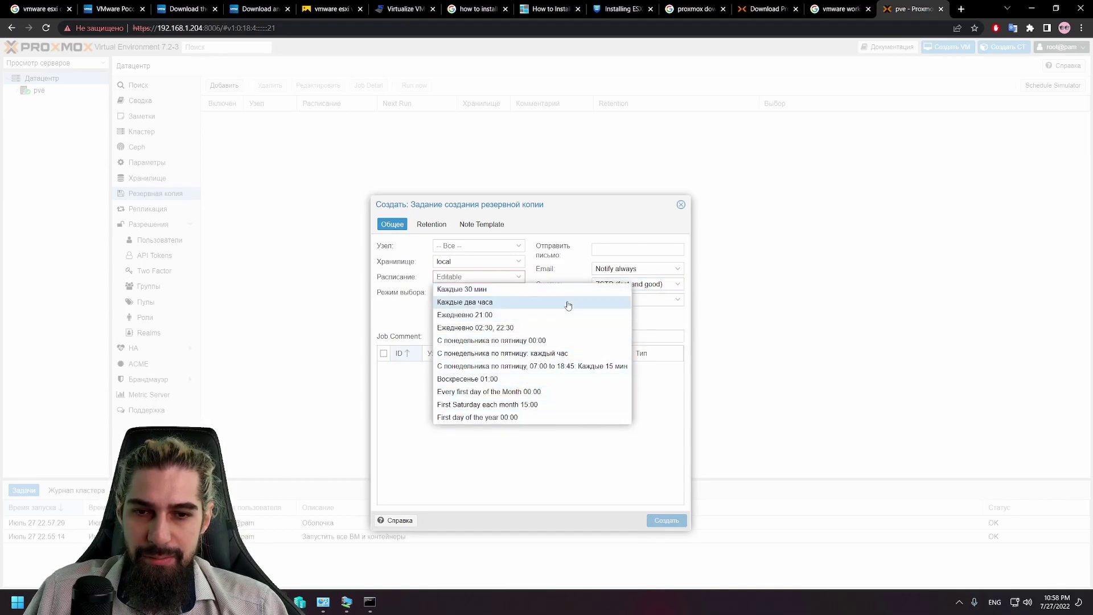
left_click(481, 264)
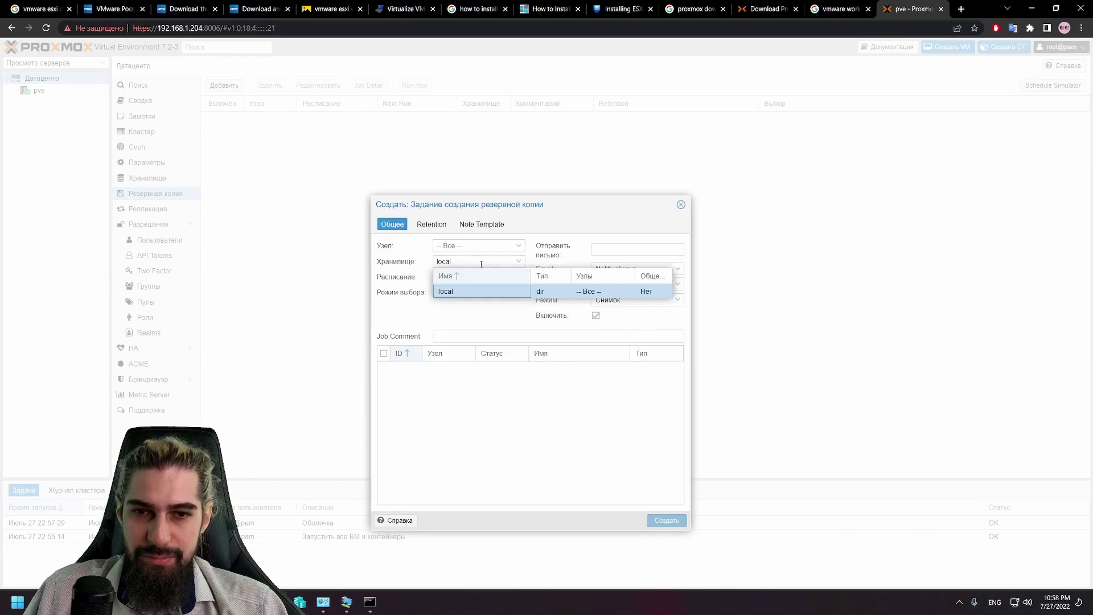
left_click(519, 260)
left_click(481, 246)
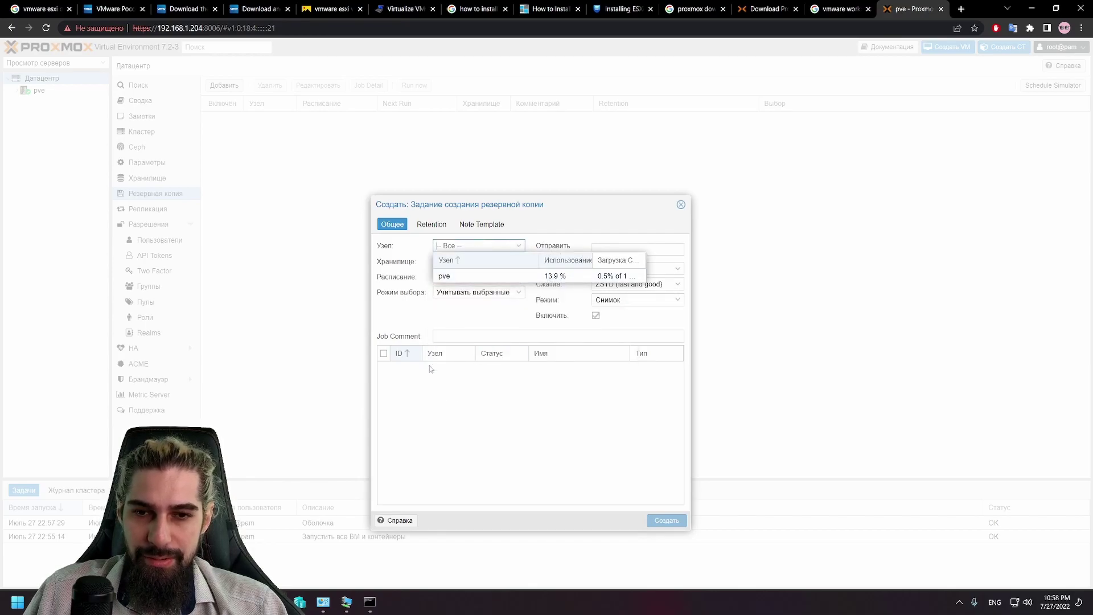
left_click(436, 336)
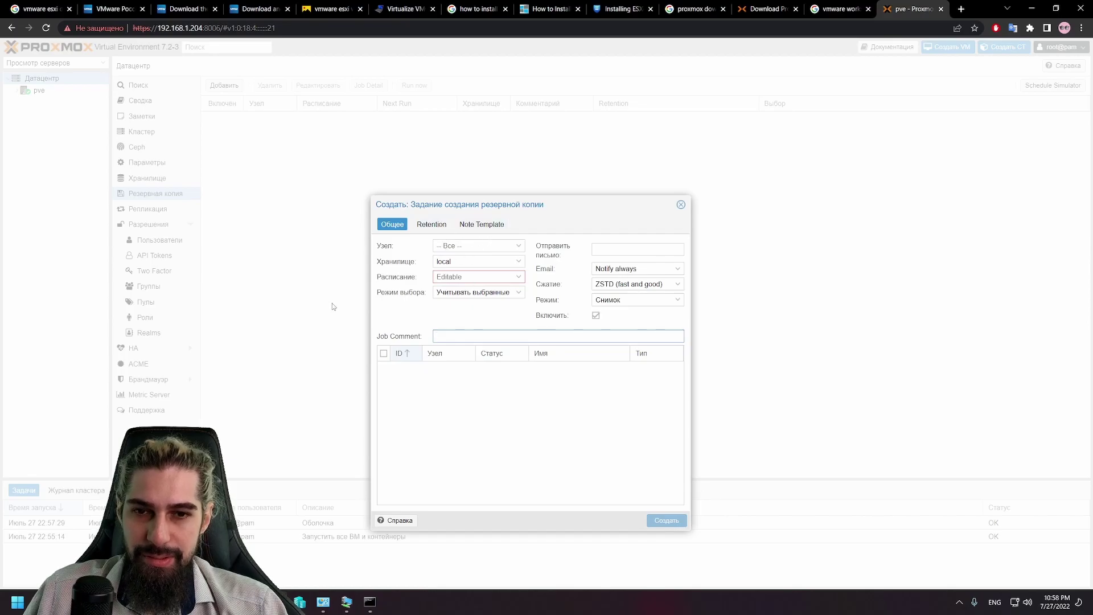
left_click(456, 309)
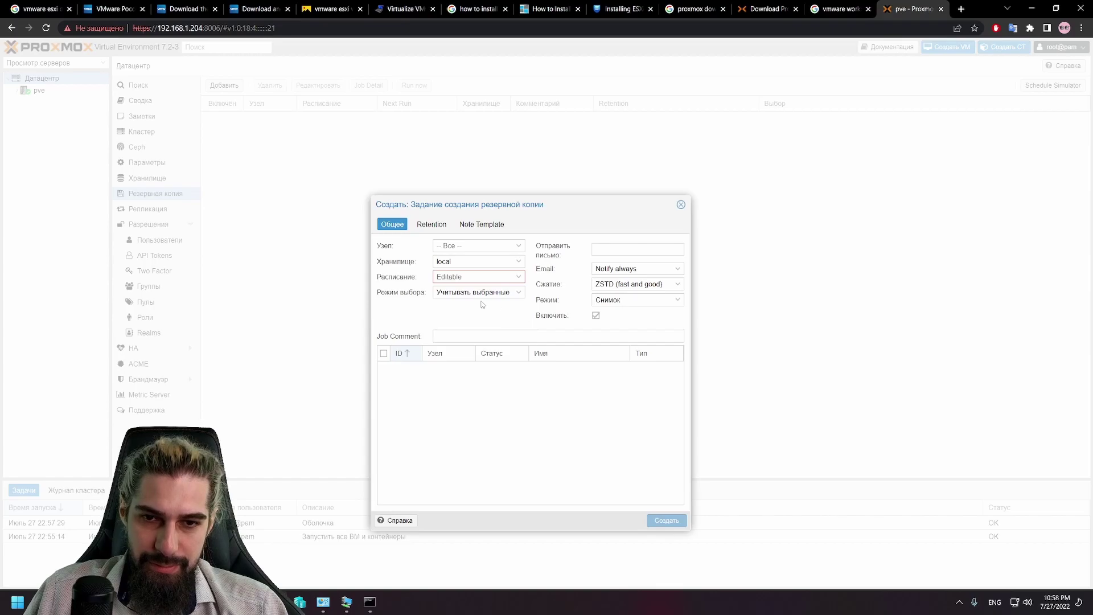
left_click(497, 292)
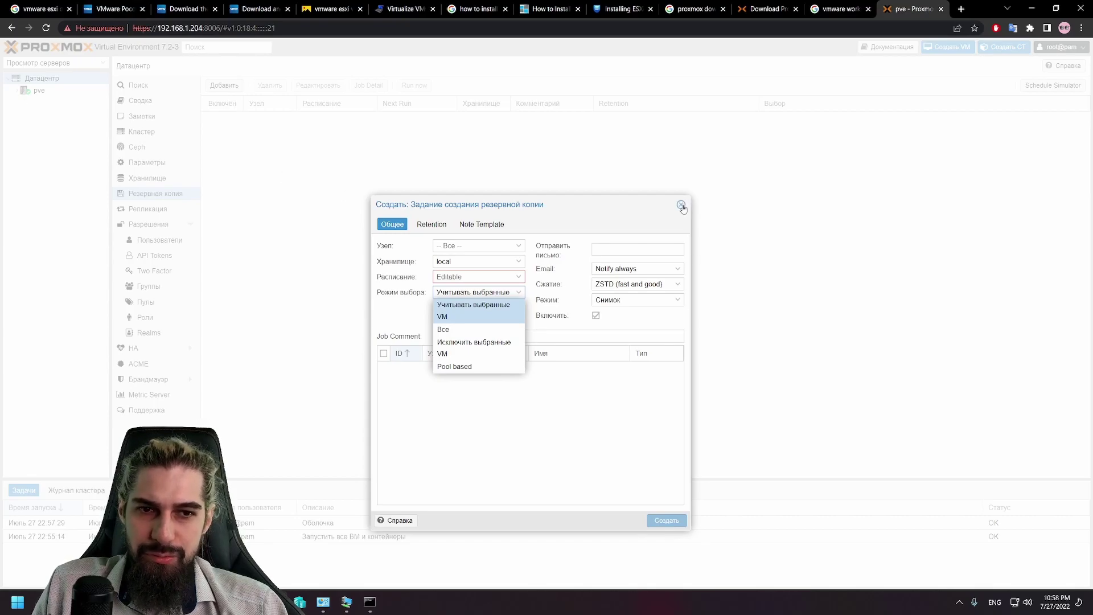
left_click(681, 206)
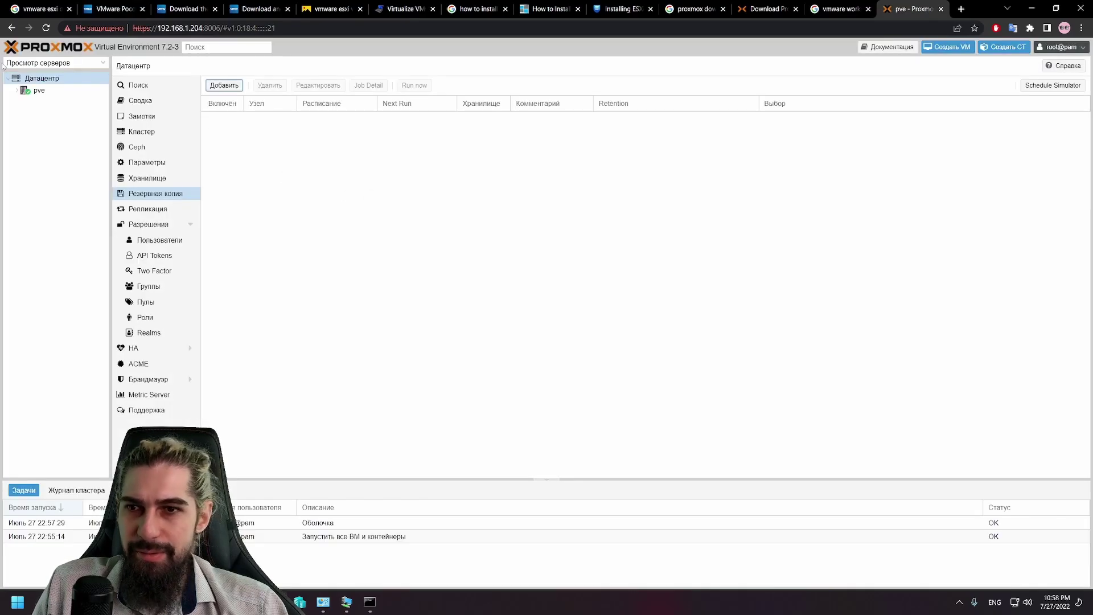
left_click(46, 90)
left_click(50, 79)
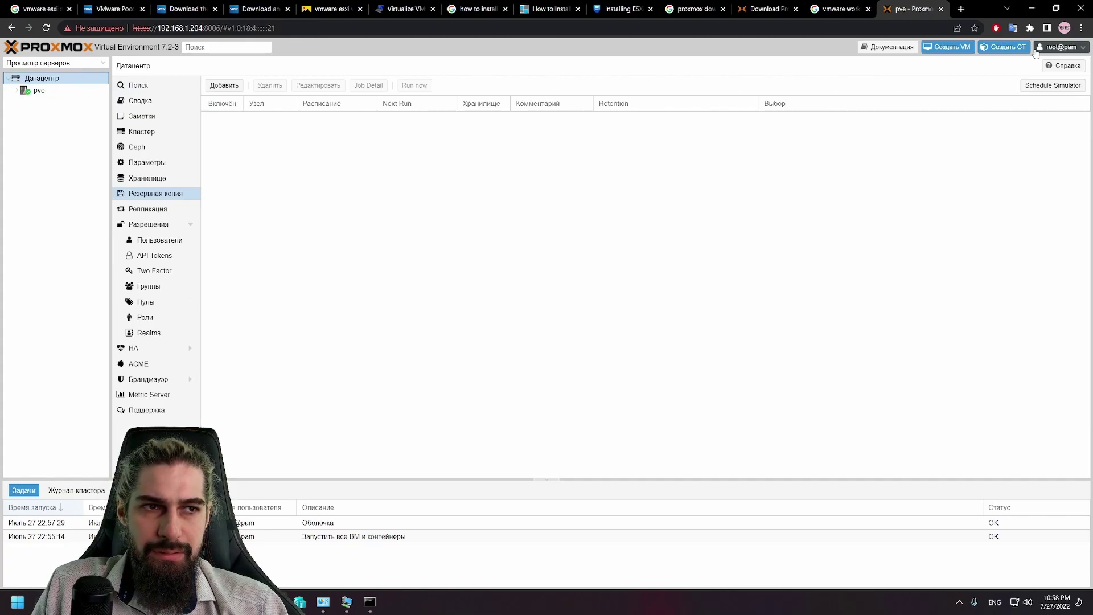
left_click(1006, 47)
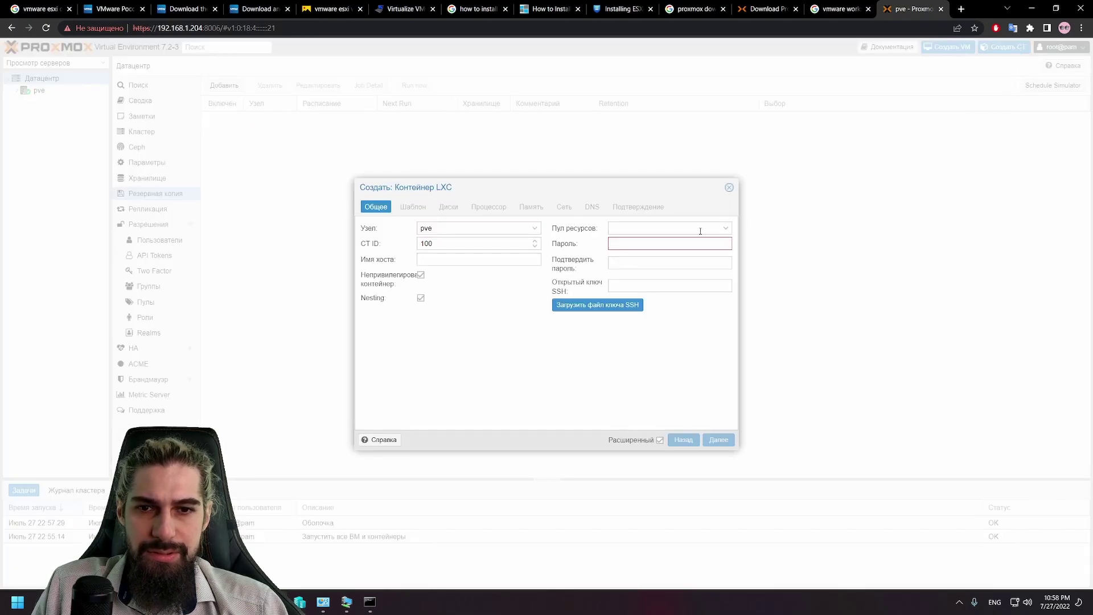
left_click(729, 188)
left_click(966, 48)
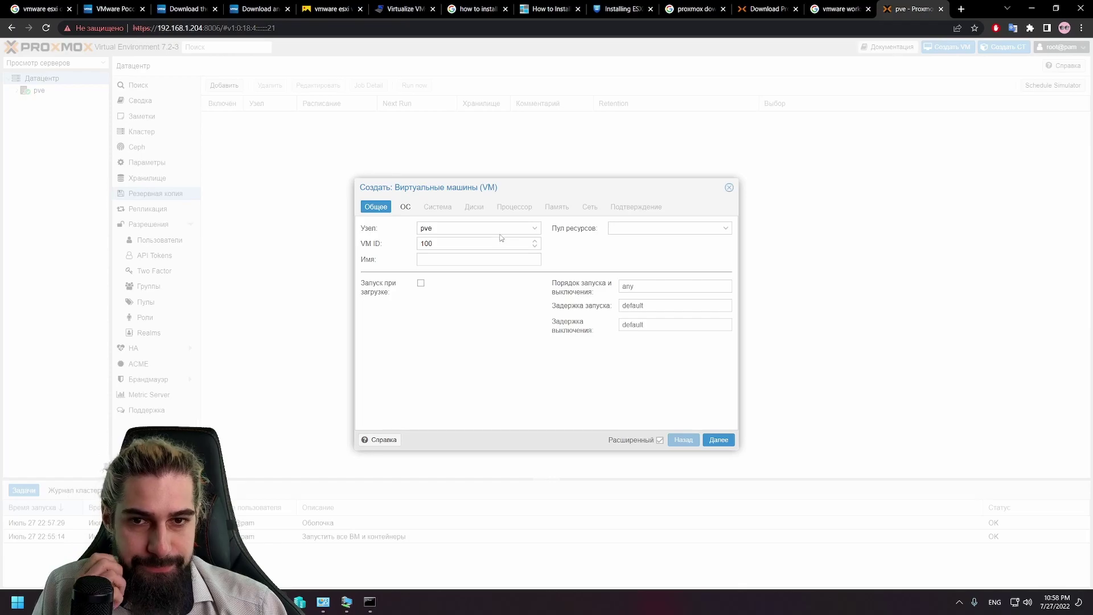
left_click(470, 259)
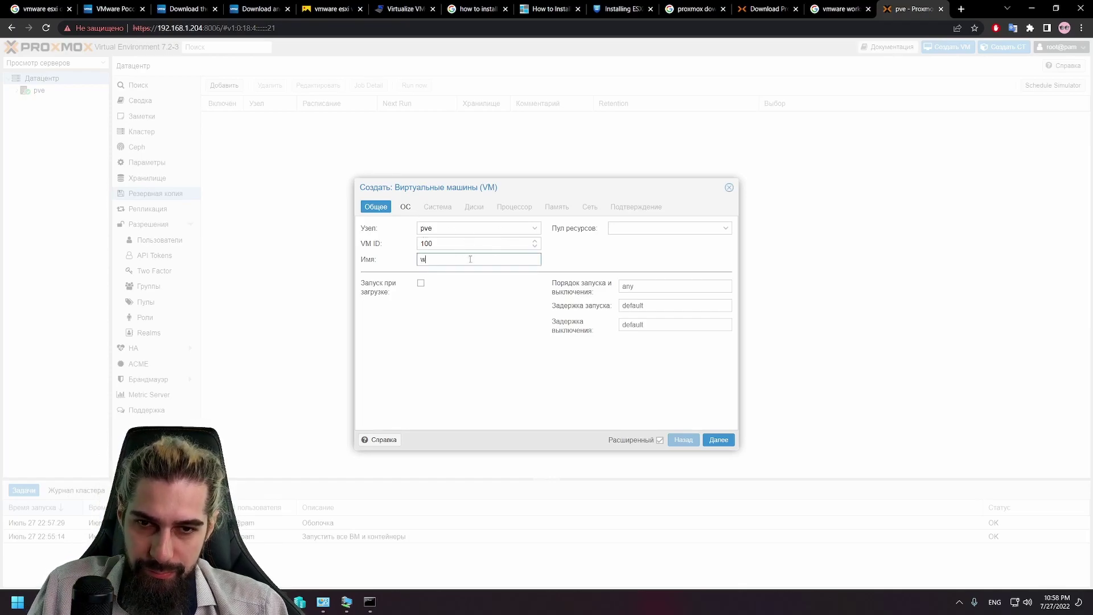
type("wind")
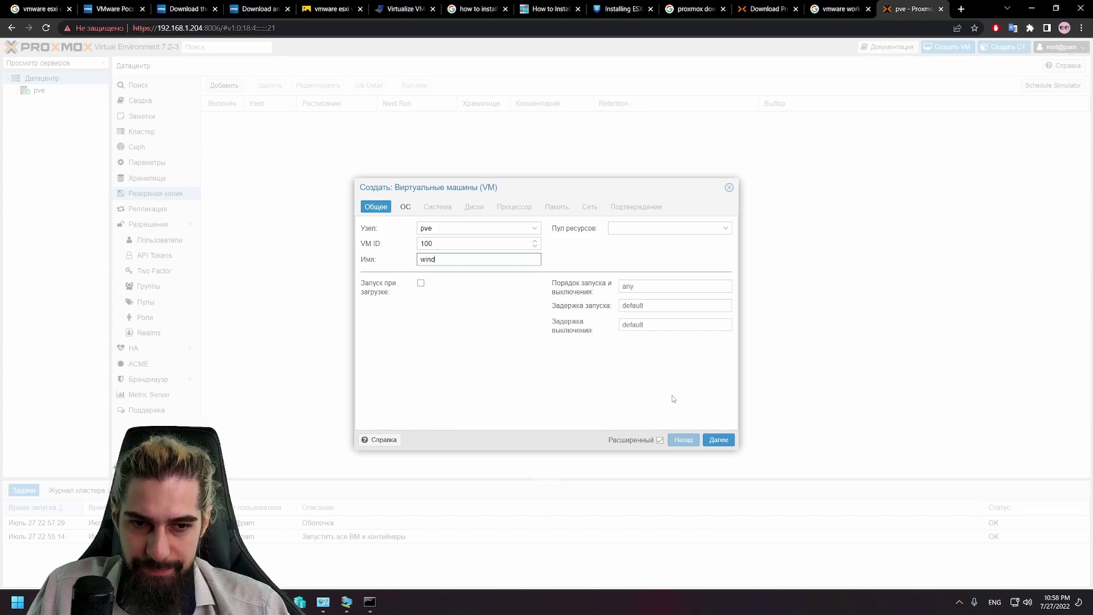
left_click(723, 442)
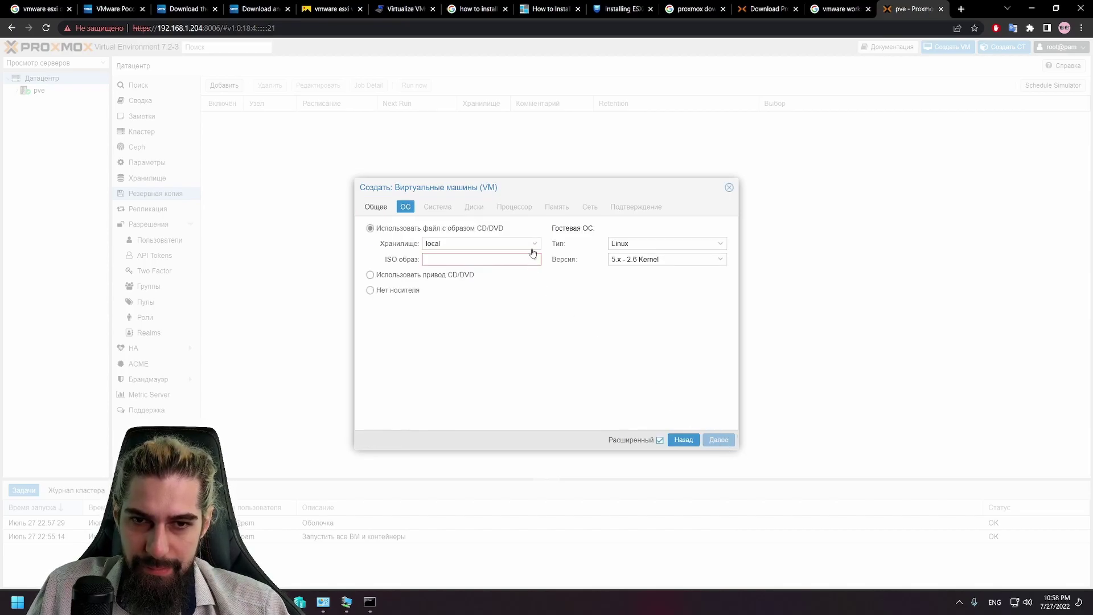
left_click(684, 244)
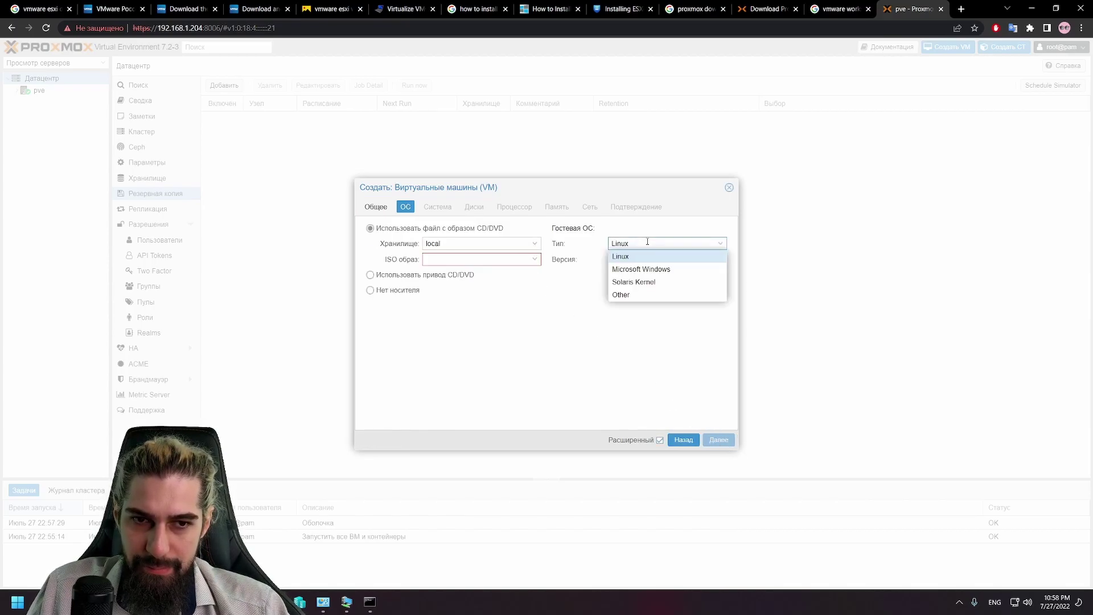
left_click(692, 270)
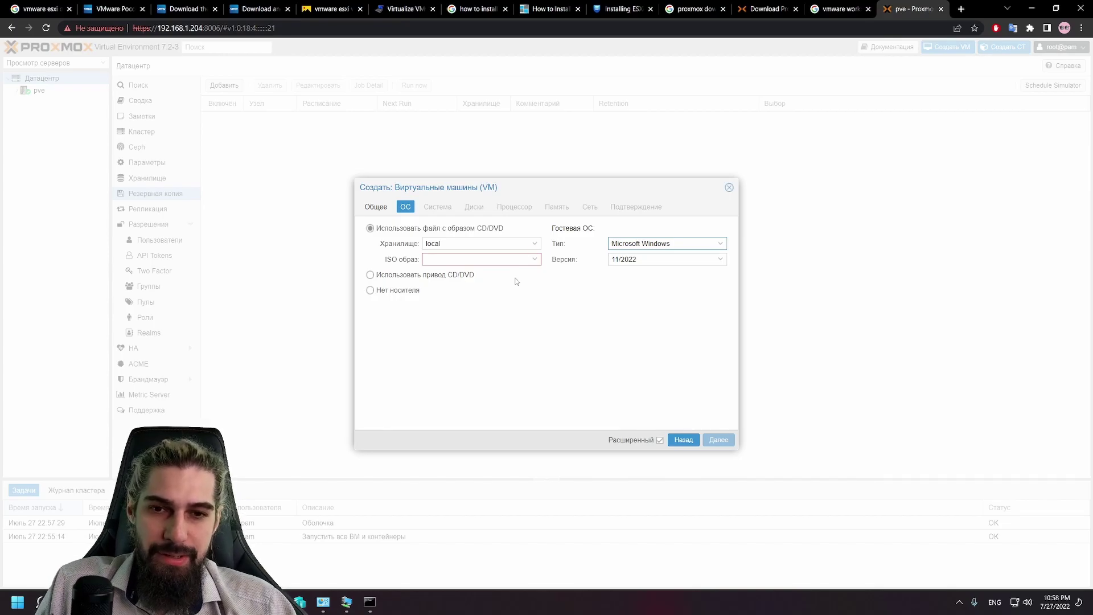
left_click(477, 259)
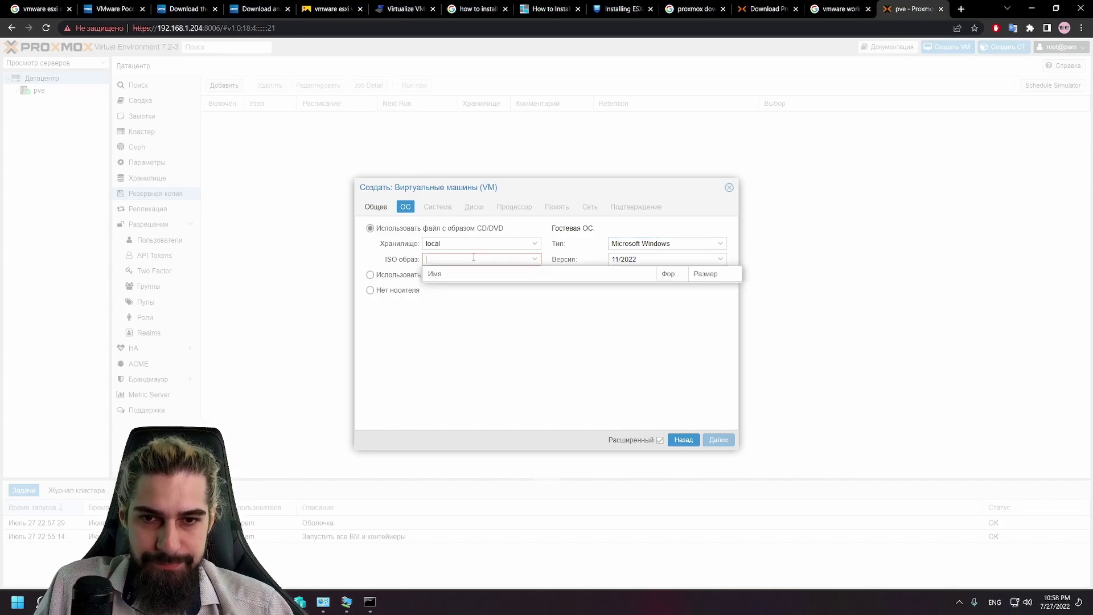
left_click(493, 319)
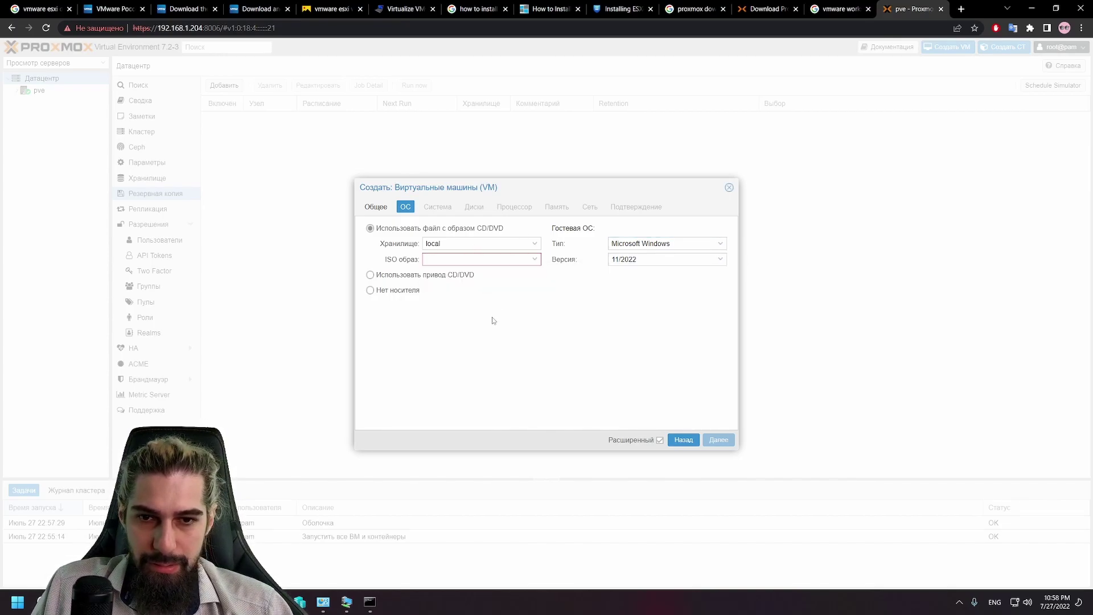
left_click(414, 278)
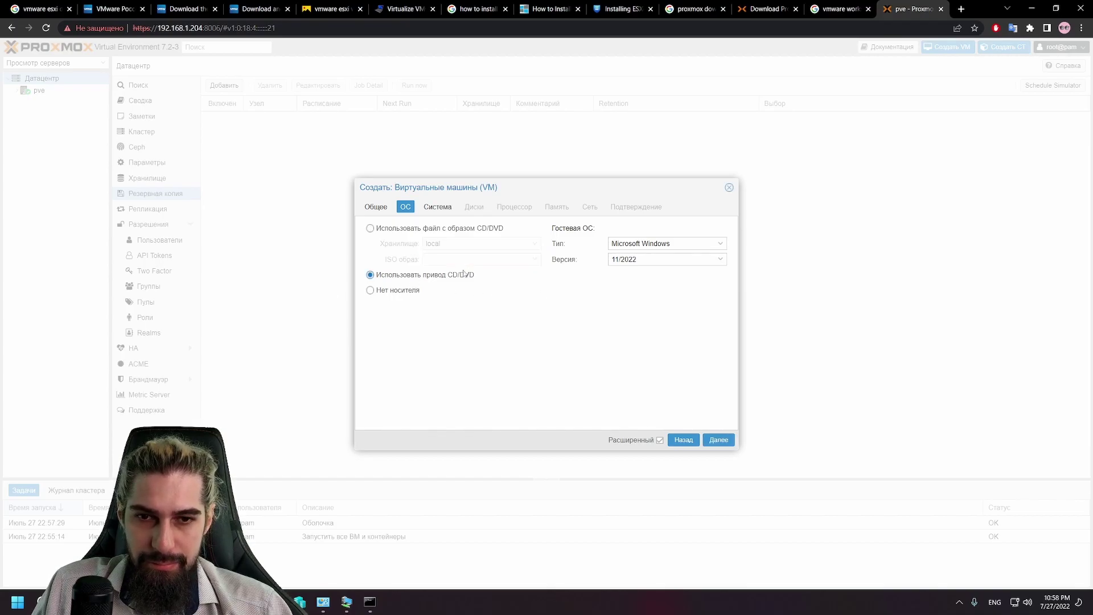
left_click(424, 228)
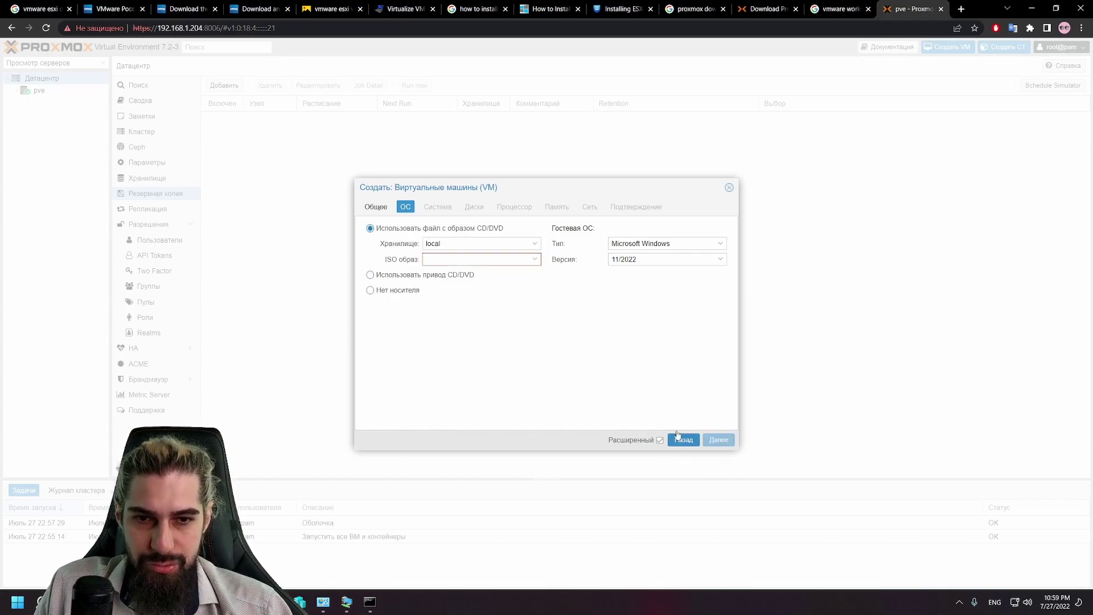
left_click(476, 259)
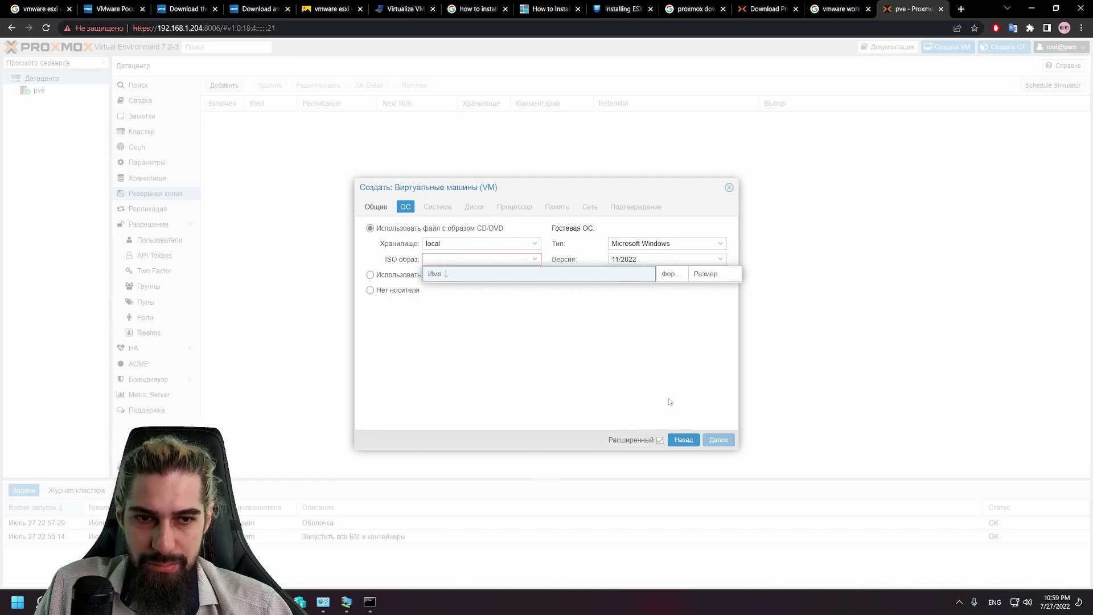
left_click(729, 188)
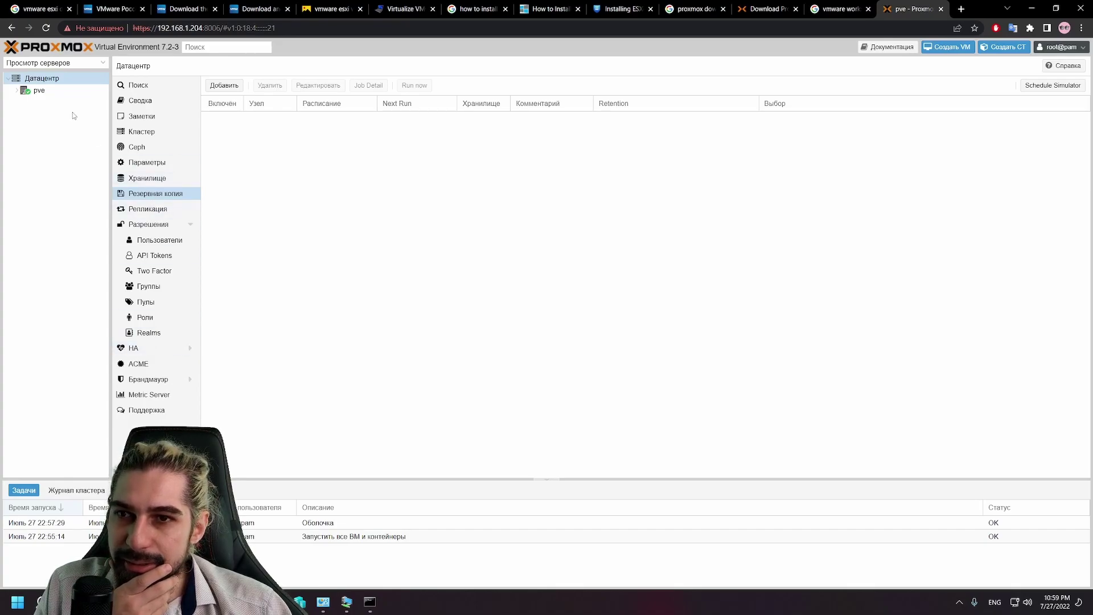
Step: Browse the Datacenter storage and replication pages, then restart the Create VM wizard from node pve
left_click(170, 185)
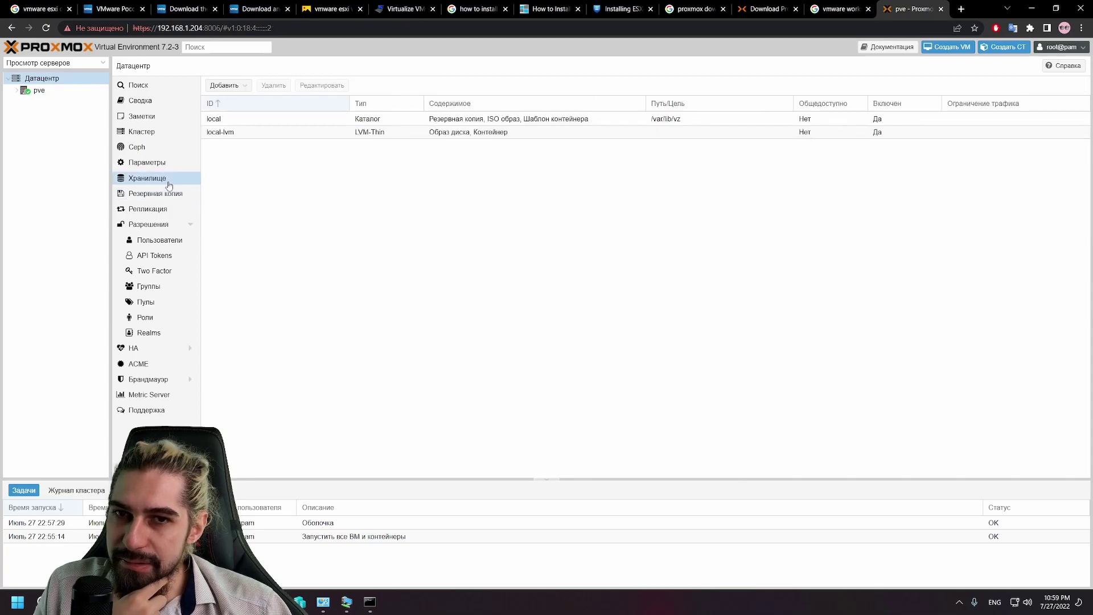
left_click(146, 210)
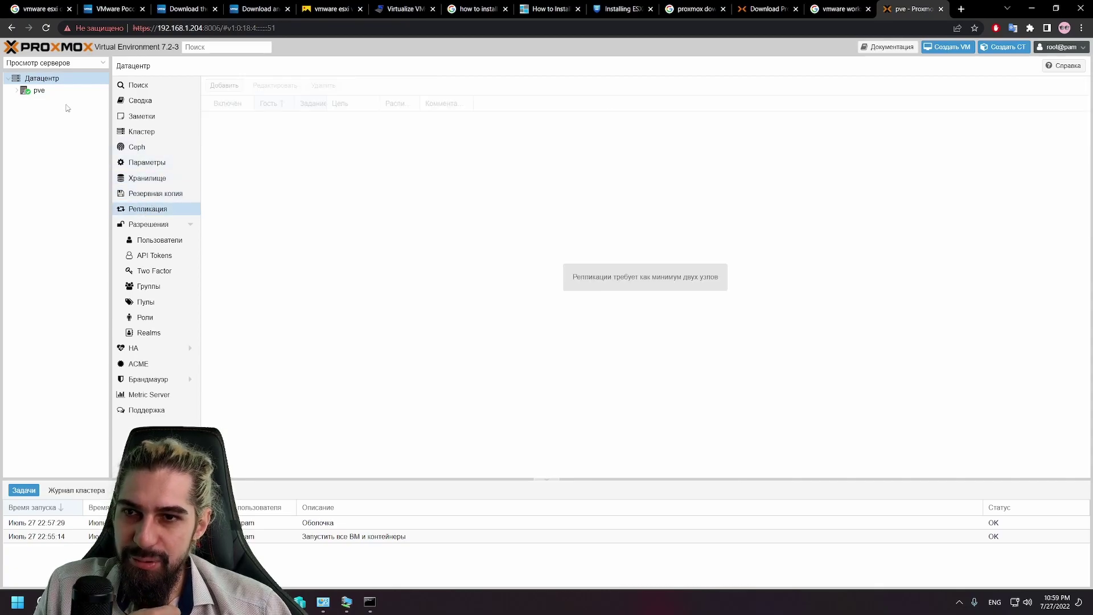
left_click(49, 93)
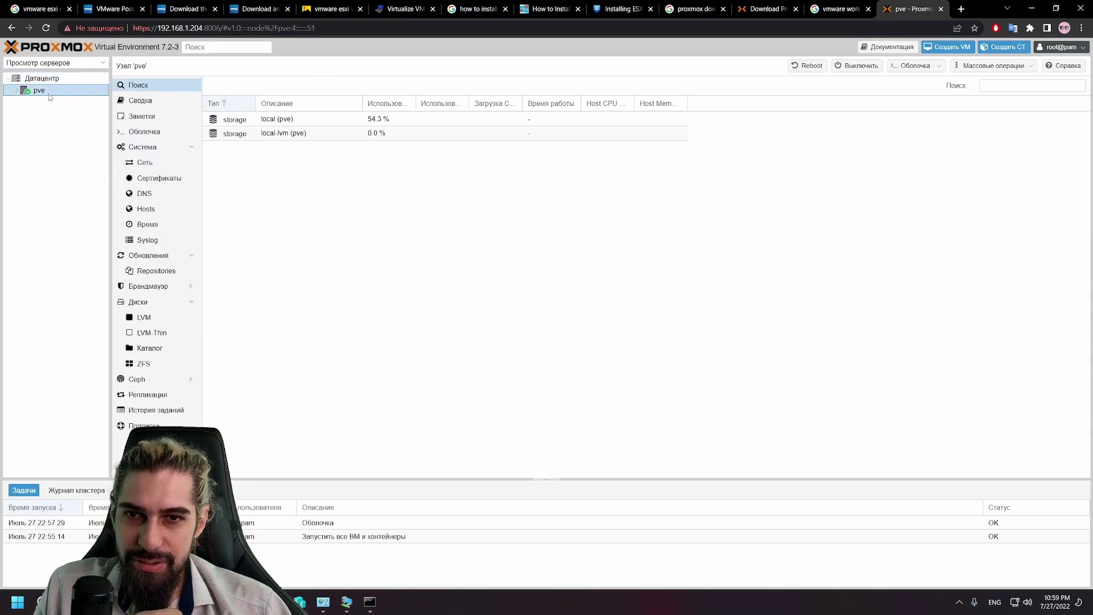
left_click(945, 51)
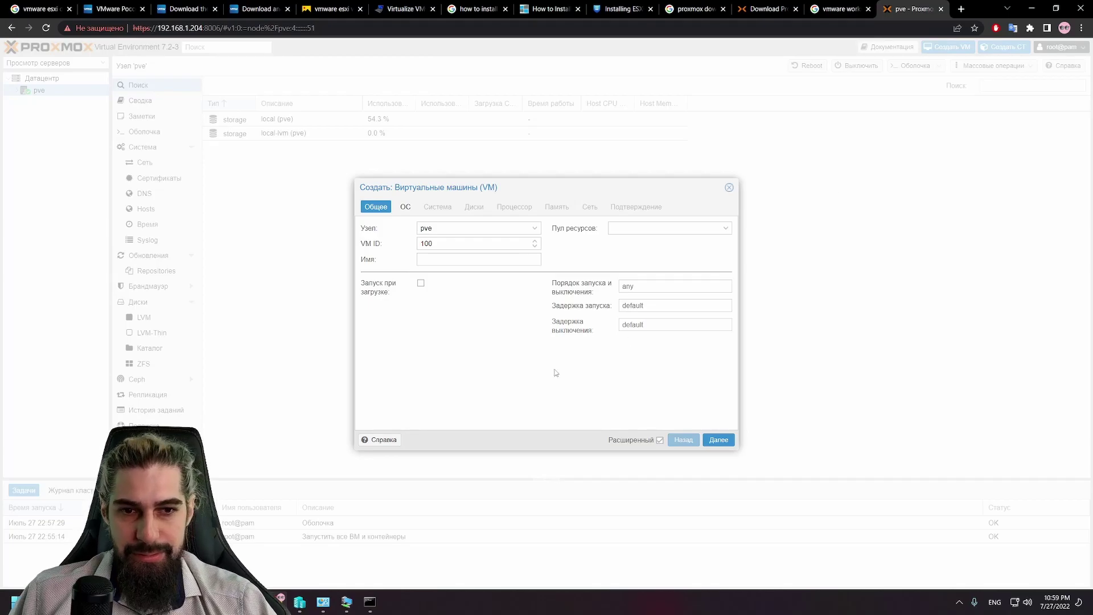
Step: Select the host's physical CD/DVD drive as the VM installation media
left_click(405, 207)
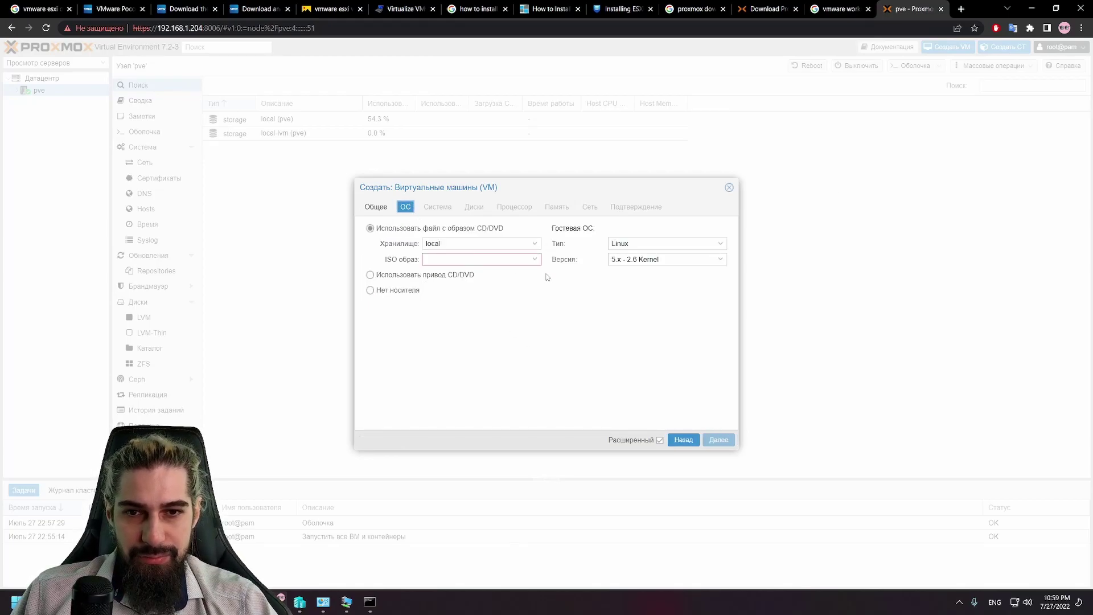
left_click(395, 291)
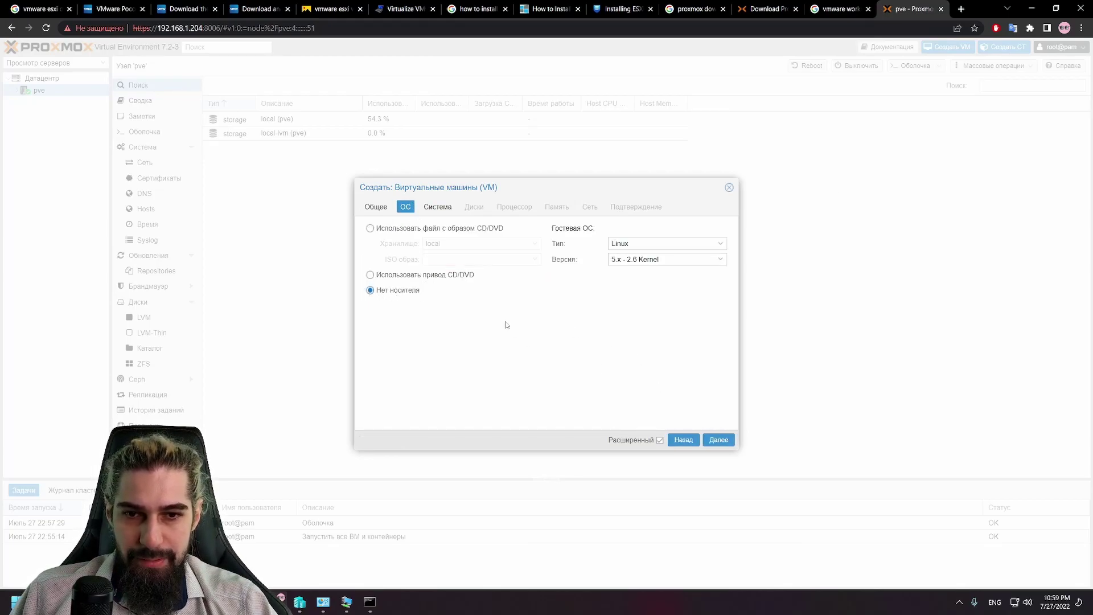
left_click(434, 276)
left_click(456, 228)
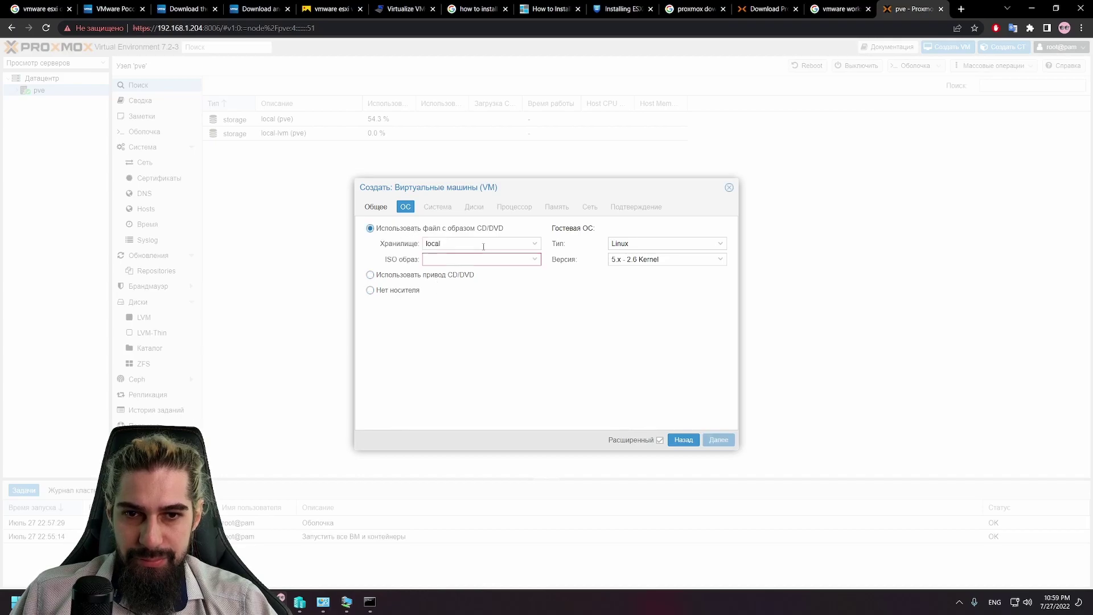
left_click(421, 276)
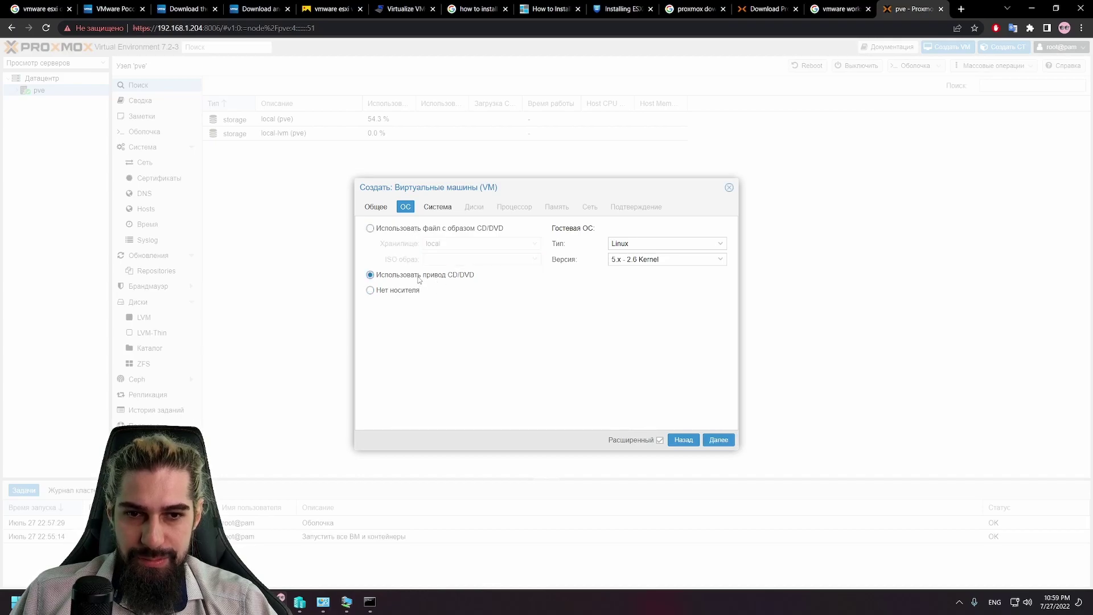
left_click(716, 440)
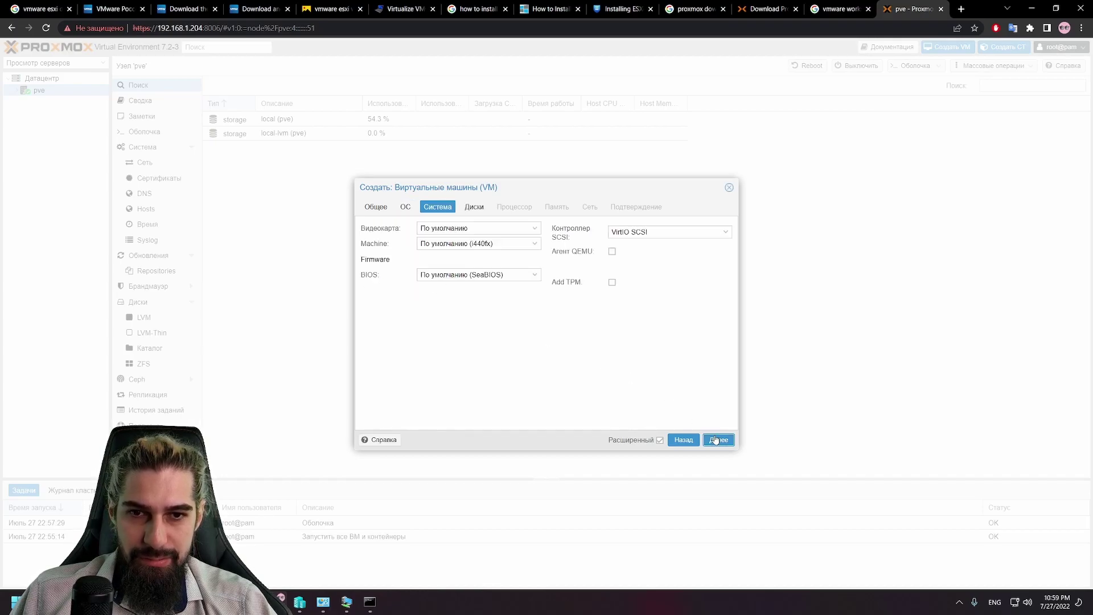
Step: Set the guest OS type to Microsoft Windows
left_click(504, 228)
left_click(393, 209)
left_click(388, 207)
left_click(405, 207)
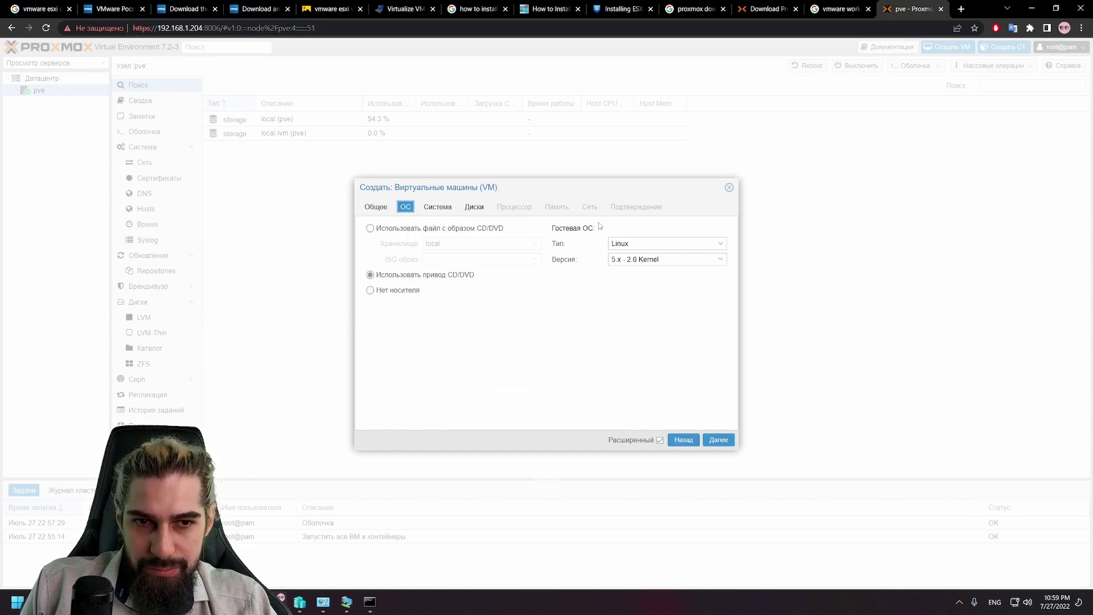
left_click(641, 243)
left_click(641, 268)
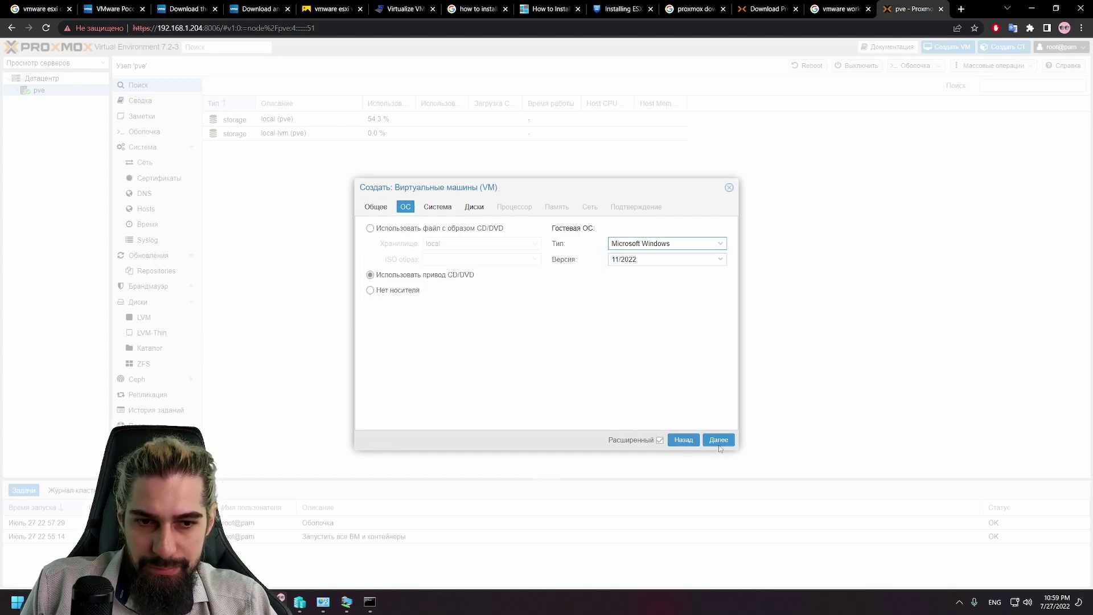
left_click(719, 439)
Step: Keep the System defaults: default video card, i440fx machine, SeaBIOS, VirtIO SCSI controller
left_click(530, 228)
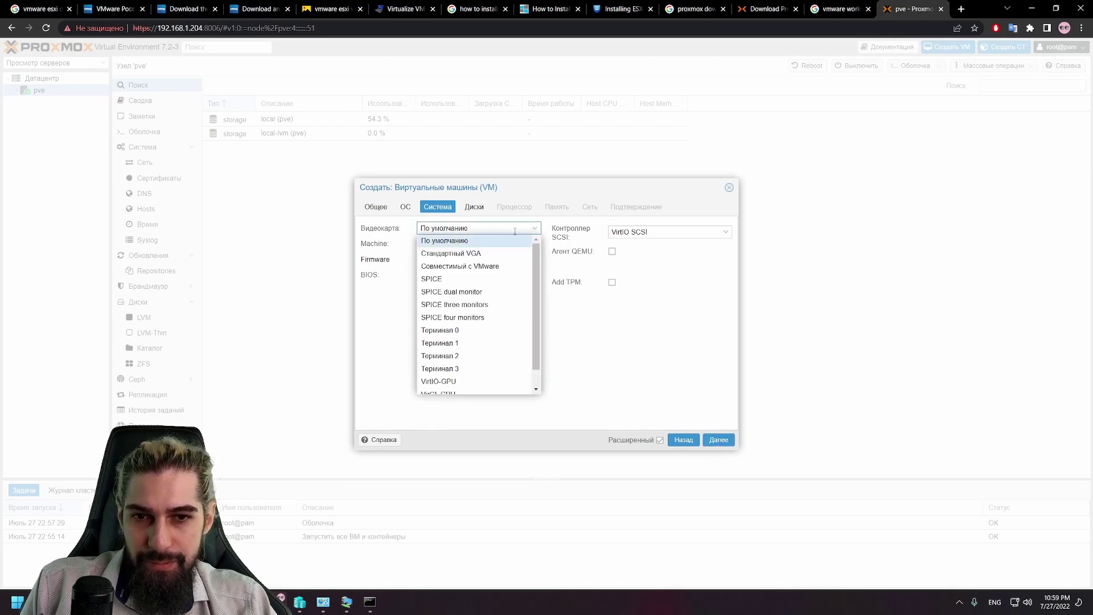
left_click(528, 240)
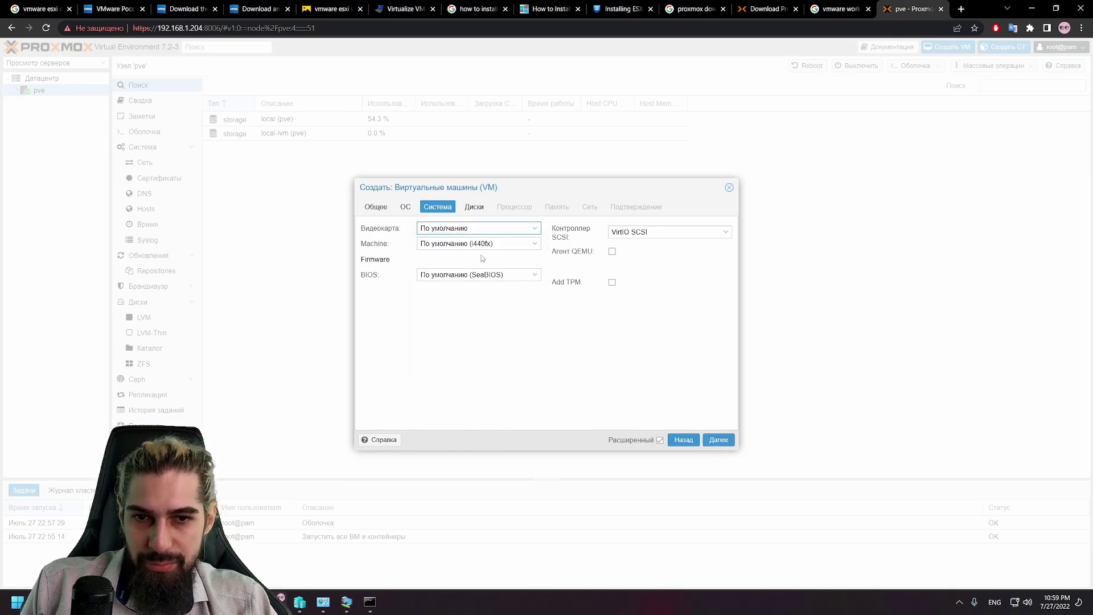
left_click(529, 243)
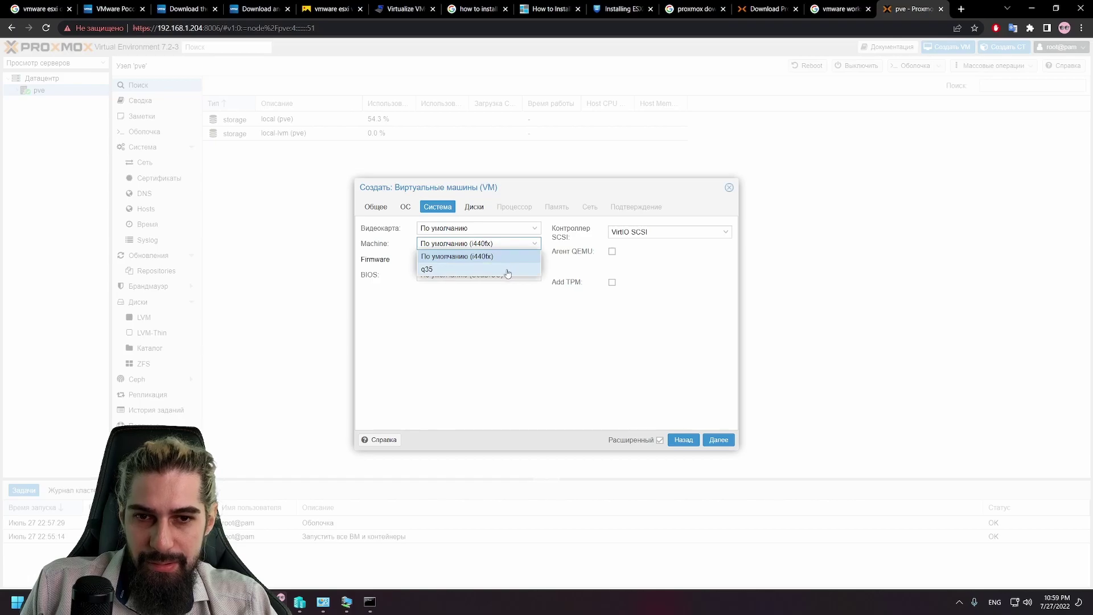
left_click(535, 243)
left_click(512, 274)
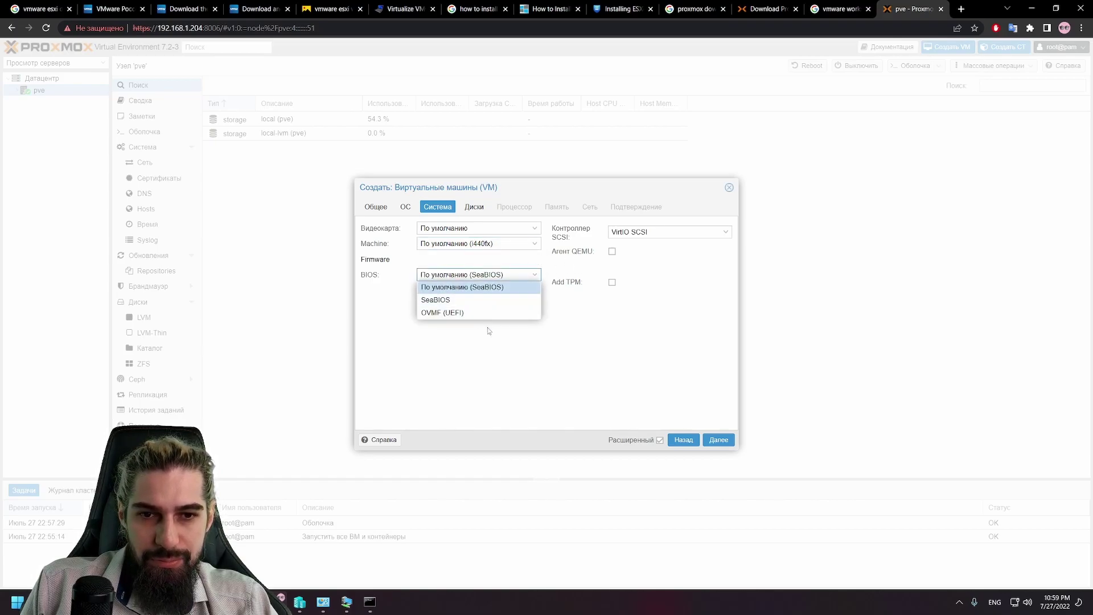
left_click(533, 271)
left_click(679, 232)
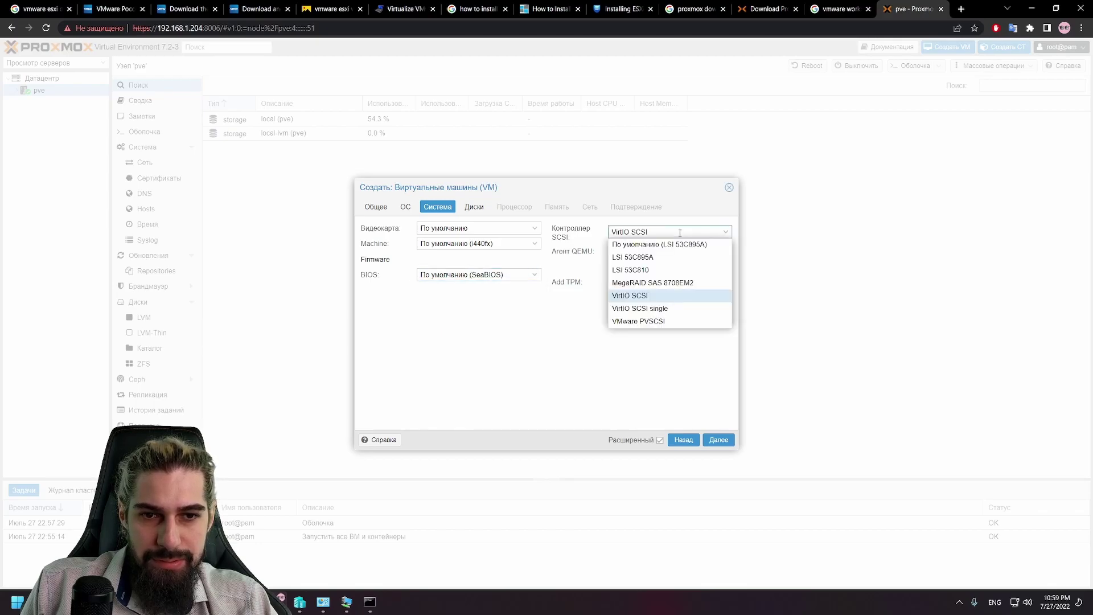
left_click(679, 232)
left_click(672, 235)
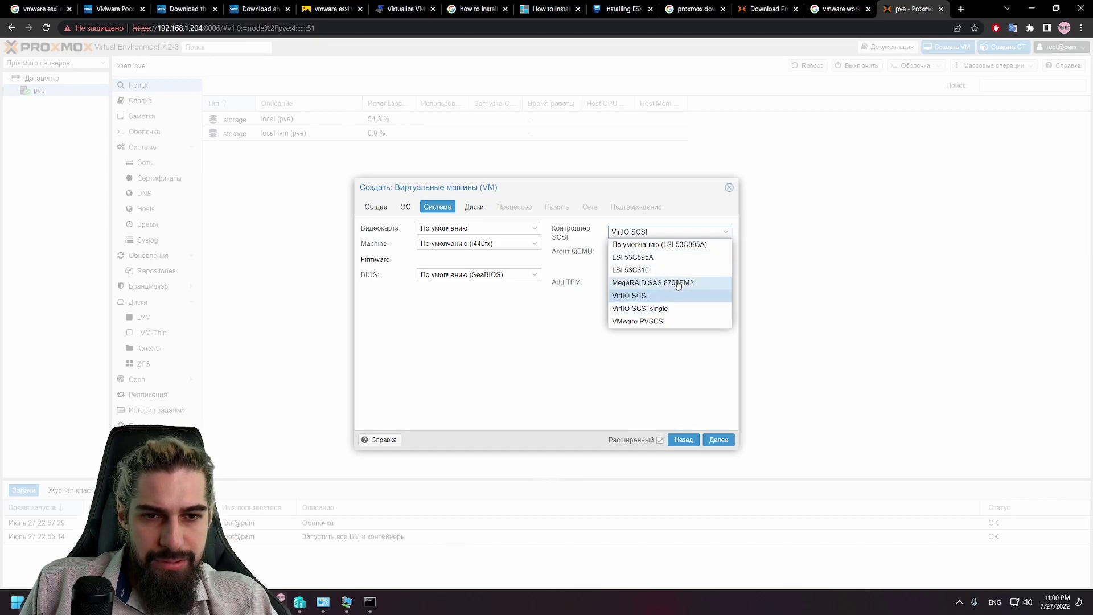
left_click(577, 342)
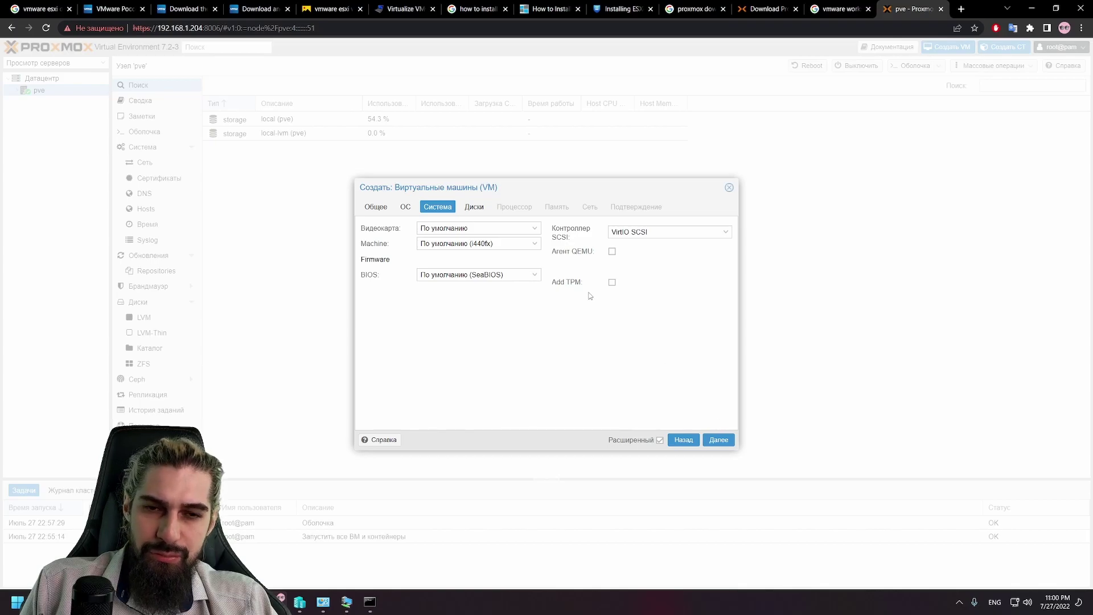
left_click(722, 444)
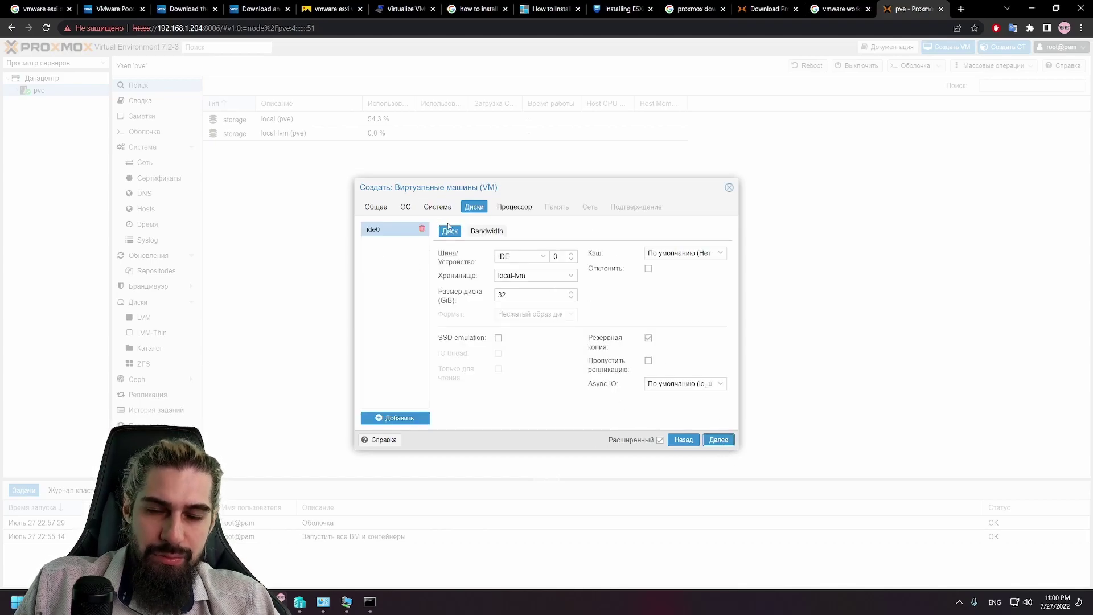
Step: Set the disk bus to SATA and exclude the disk from backups
left_click(542, 258)
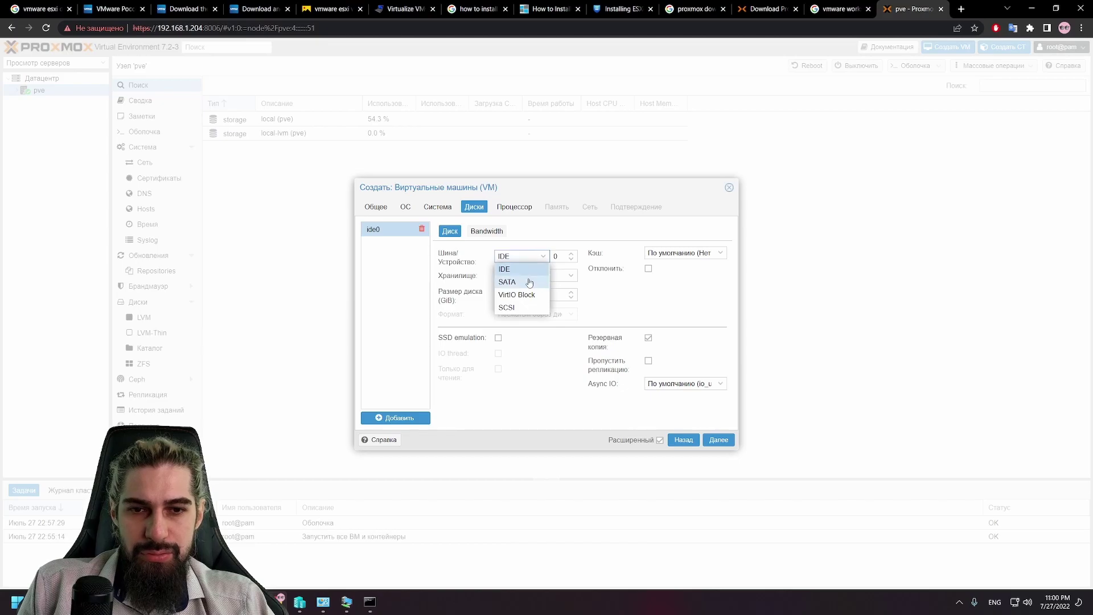
left_click(512, 308)
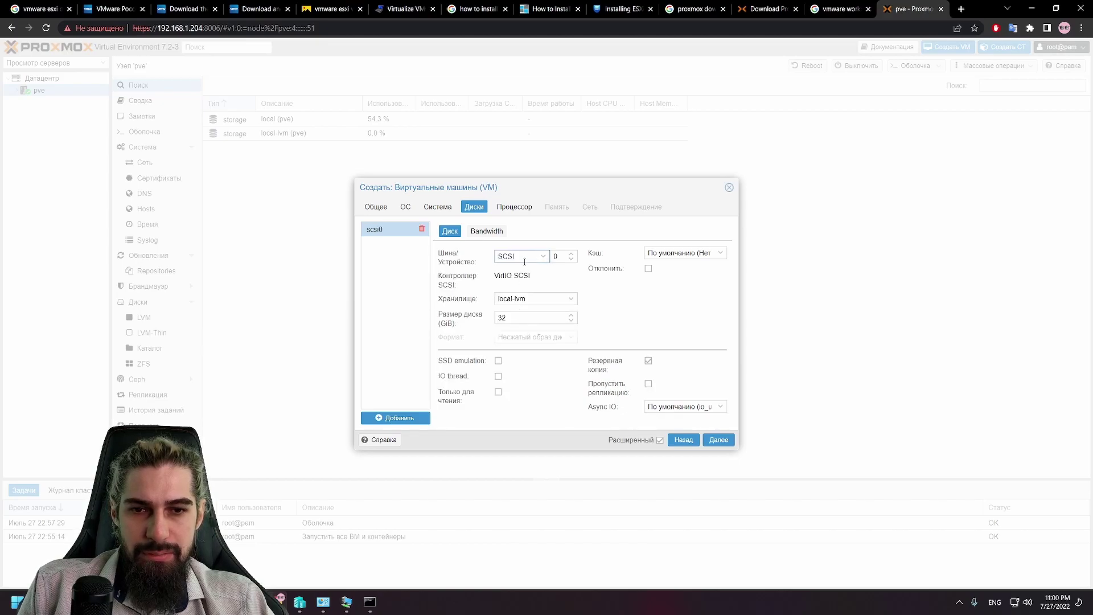
left_click(524, 257)
left_click(512, 281)
left_click(524, 257)
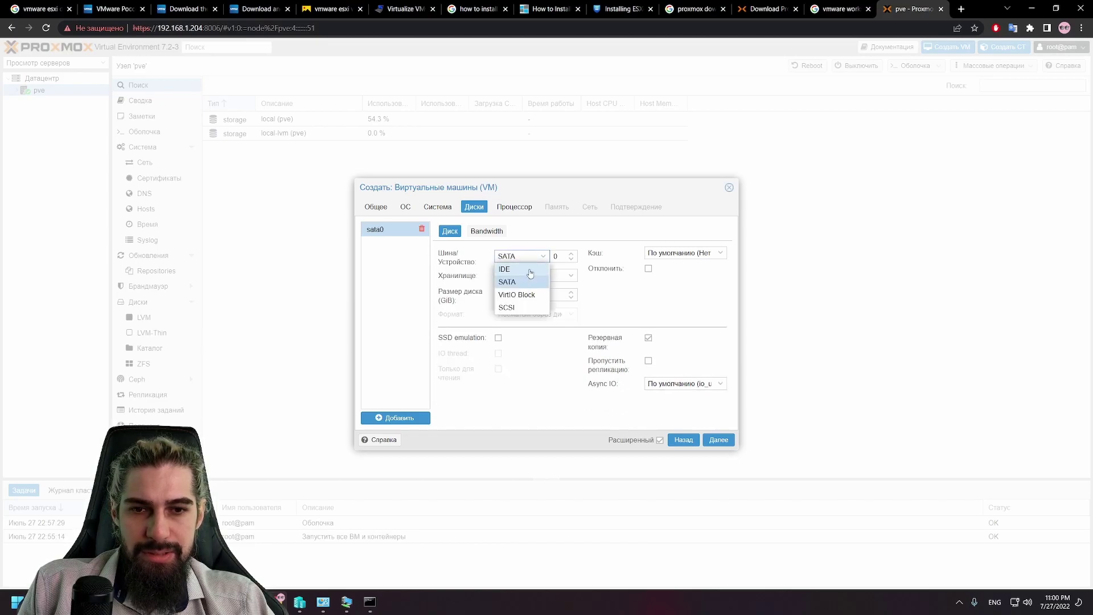
left_click(519, 282)
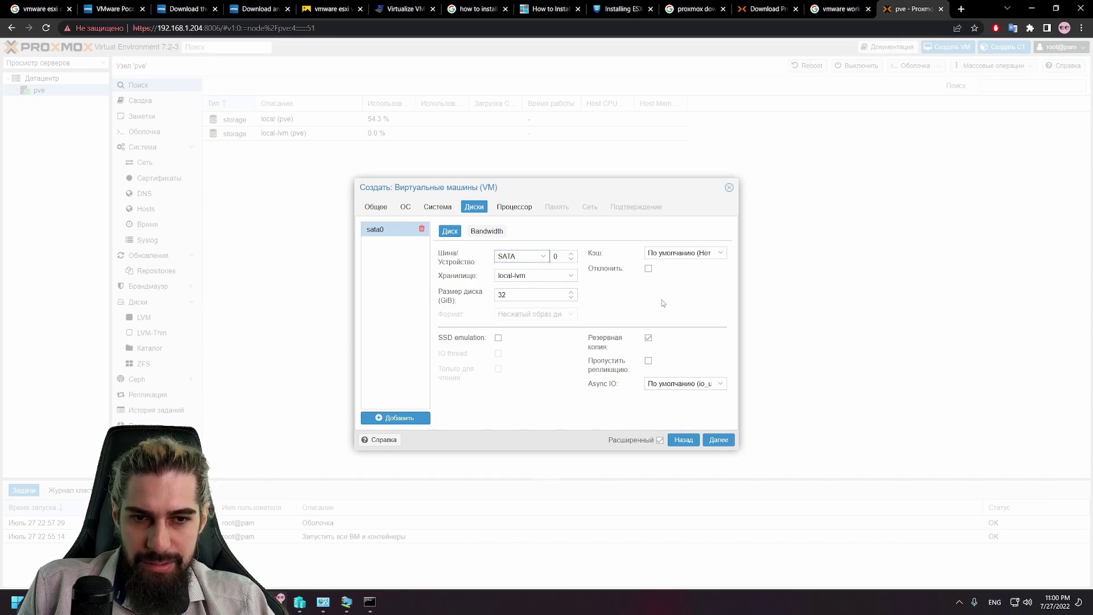
left_click(648, 339)
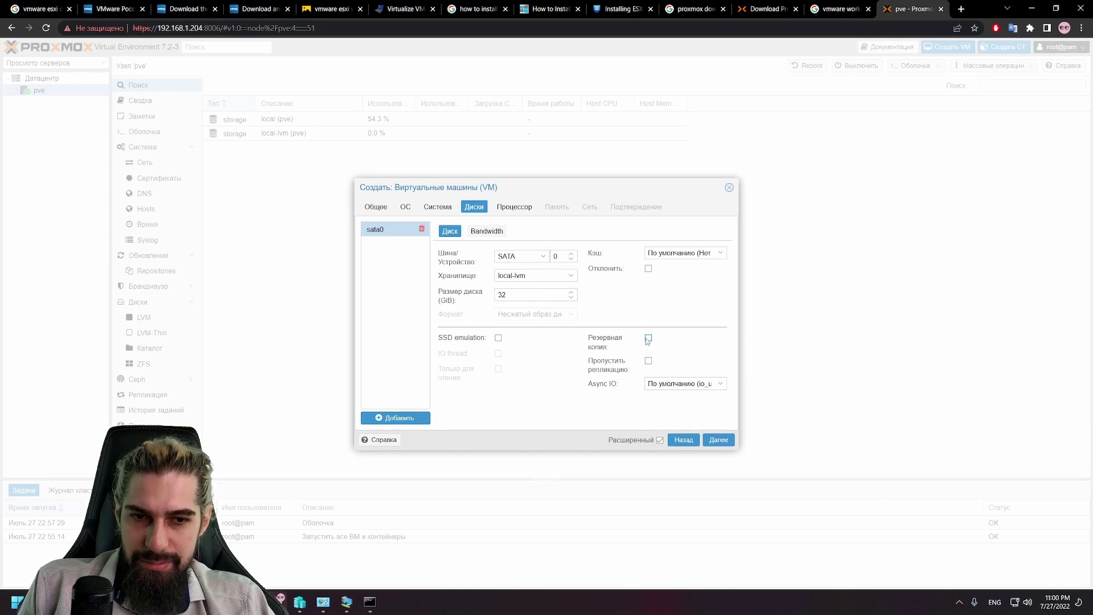
left_click(648, 339)
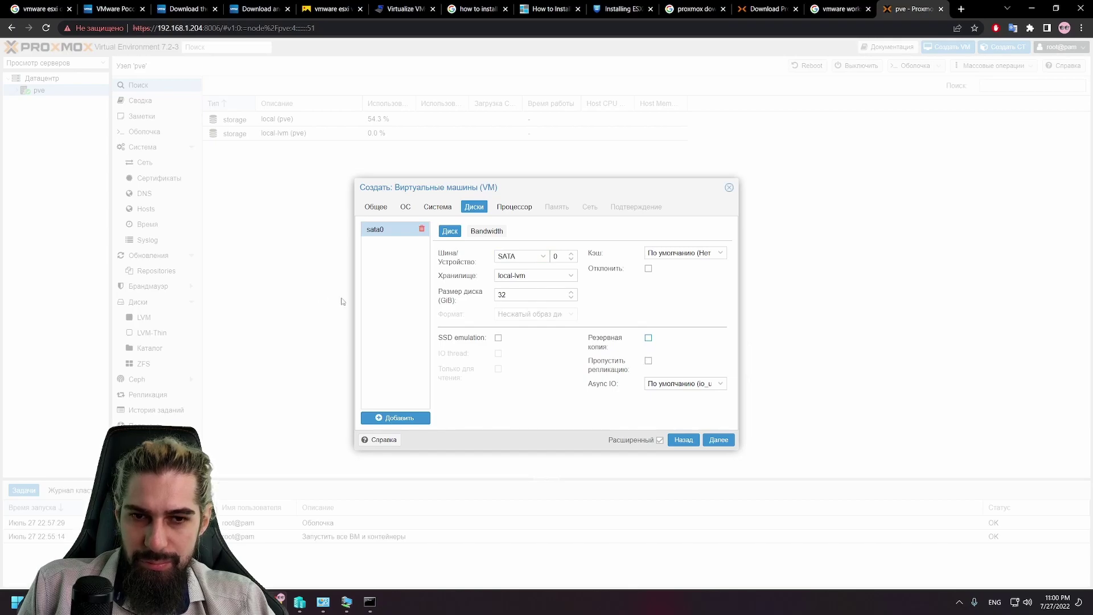
Step: Review the 32 GiB size and Bandwidth limits, then continue to the CPU step
double_click(533, 294)
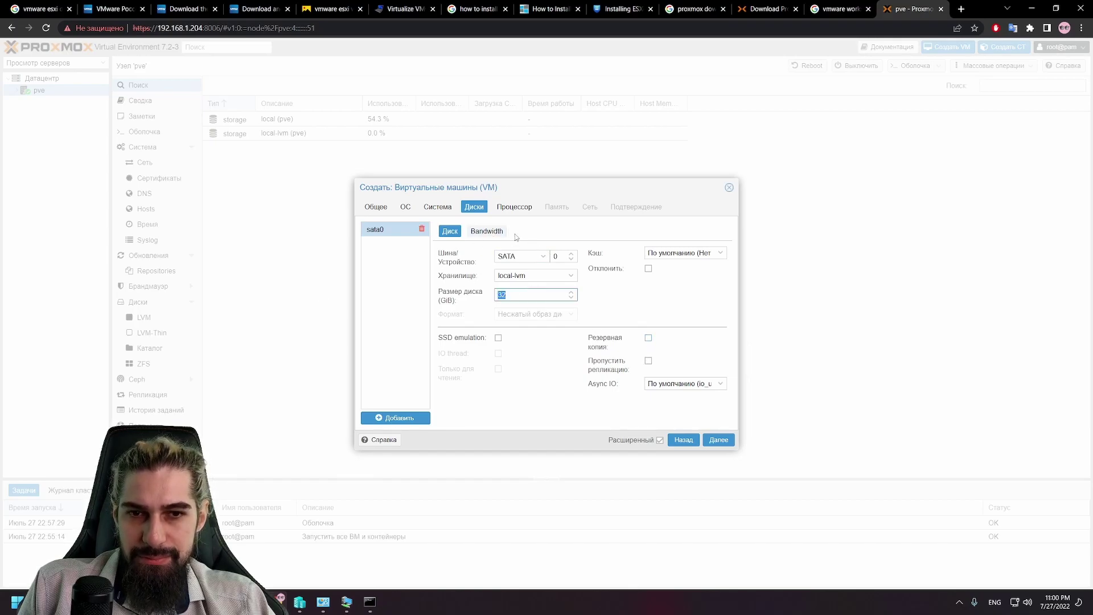
left_click(483, 232)
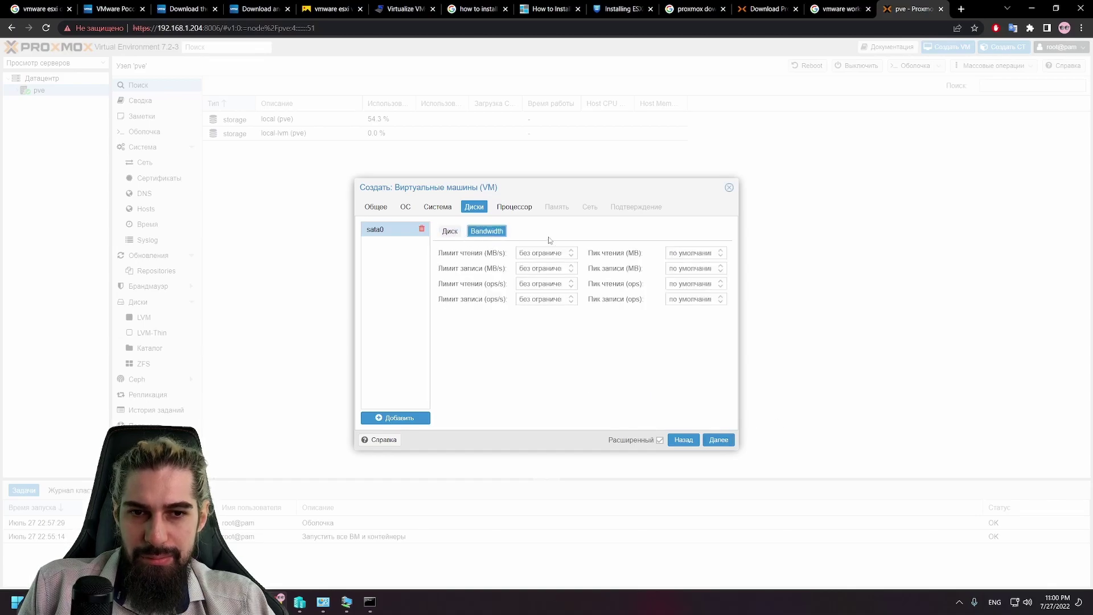
left_click(451, 232)
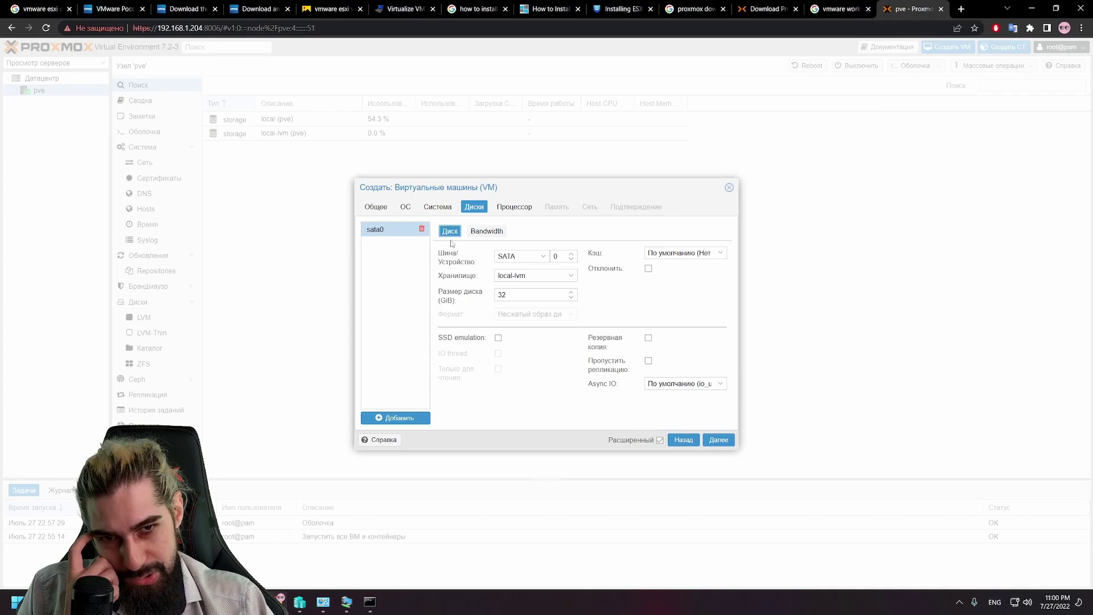
left_click(717, 443)
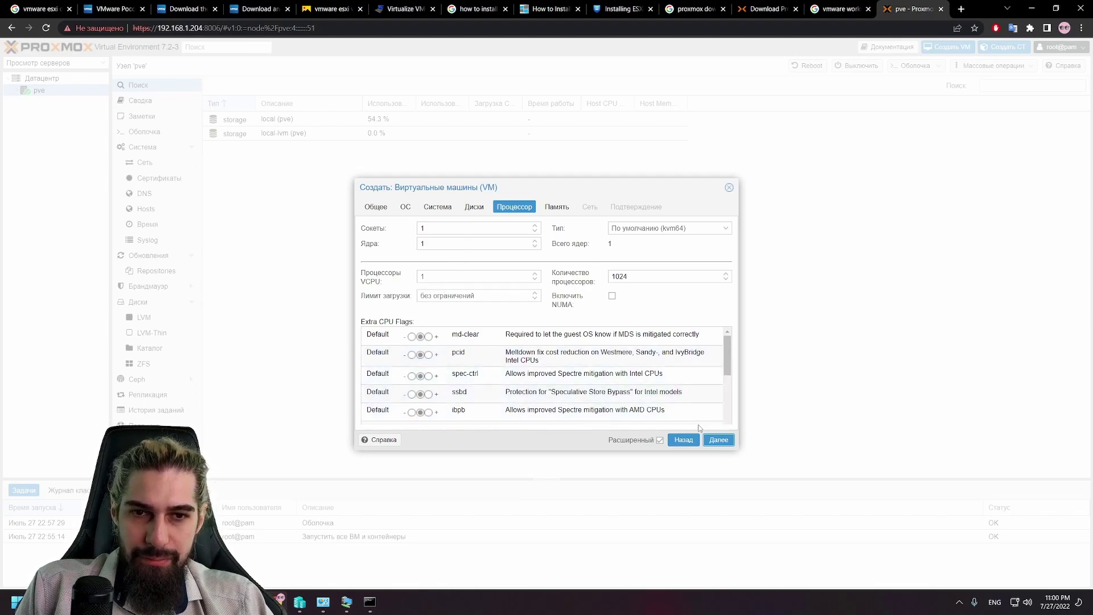
Step: Copy the 4096 MiB memory value and multiply it by 2 in Calculator
left_click(712, 443)
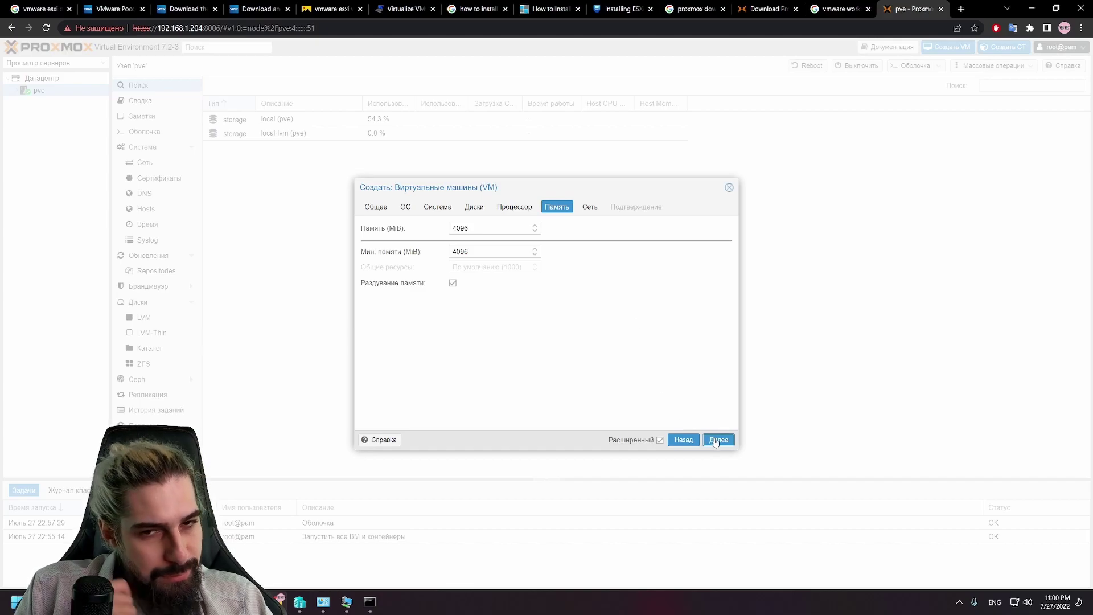
left_click_drag(477, 230, 419, 232)
key("ctrl+c")
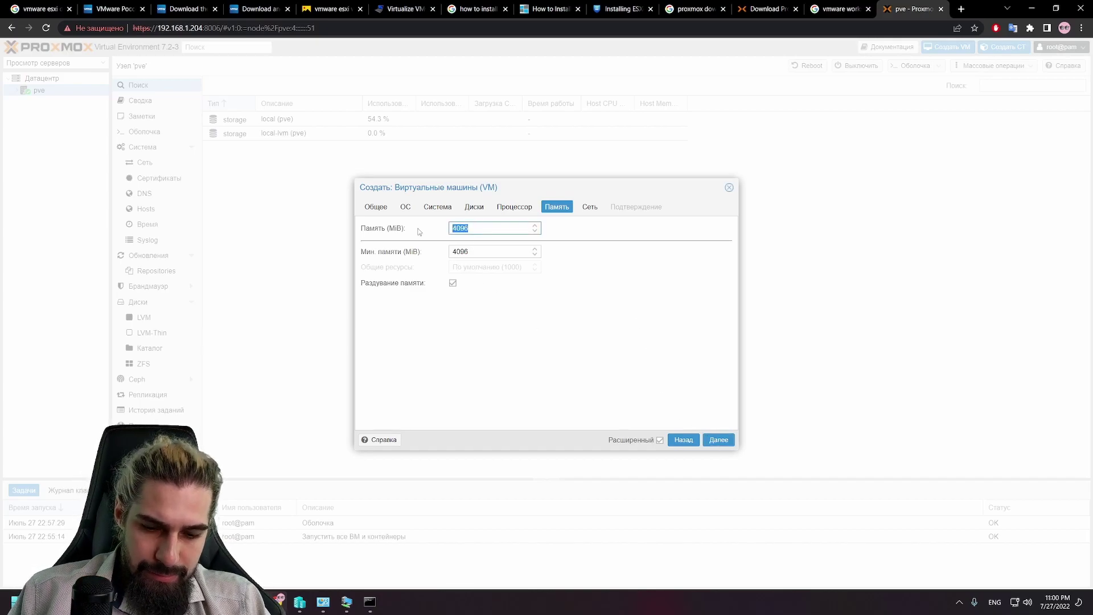
key("super+r")
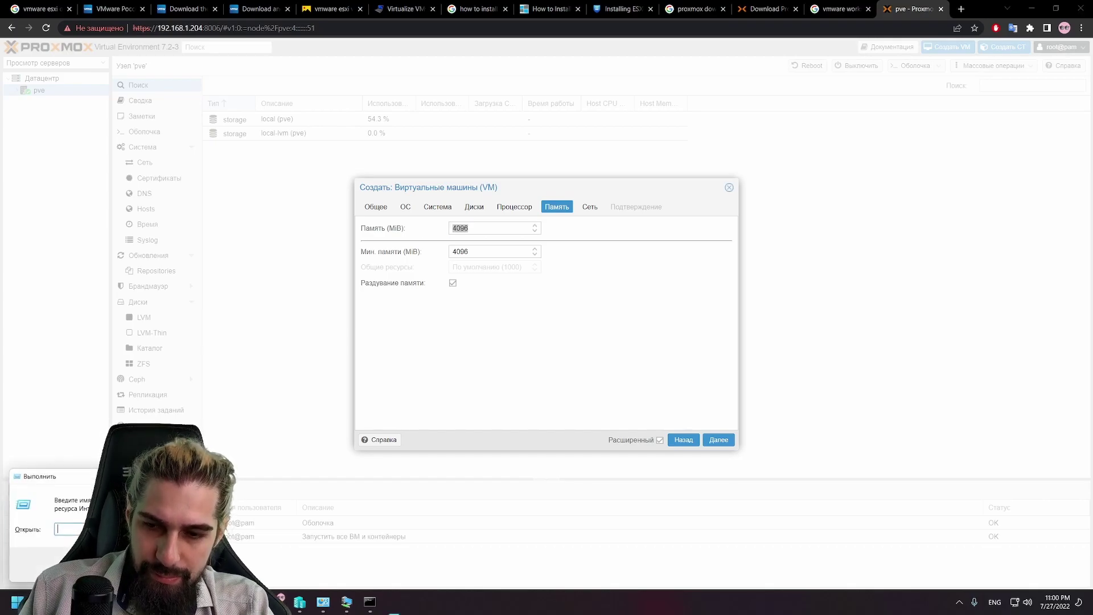
type("cal")
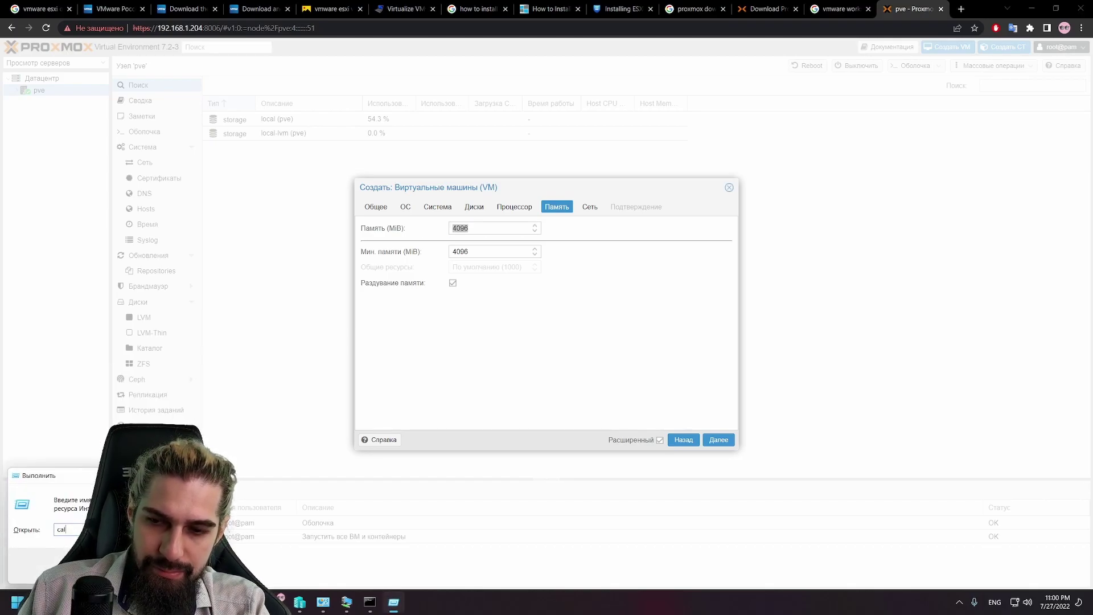
type("c")
key("Return")
key("ctrl+v")
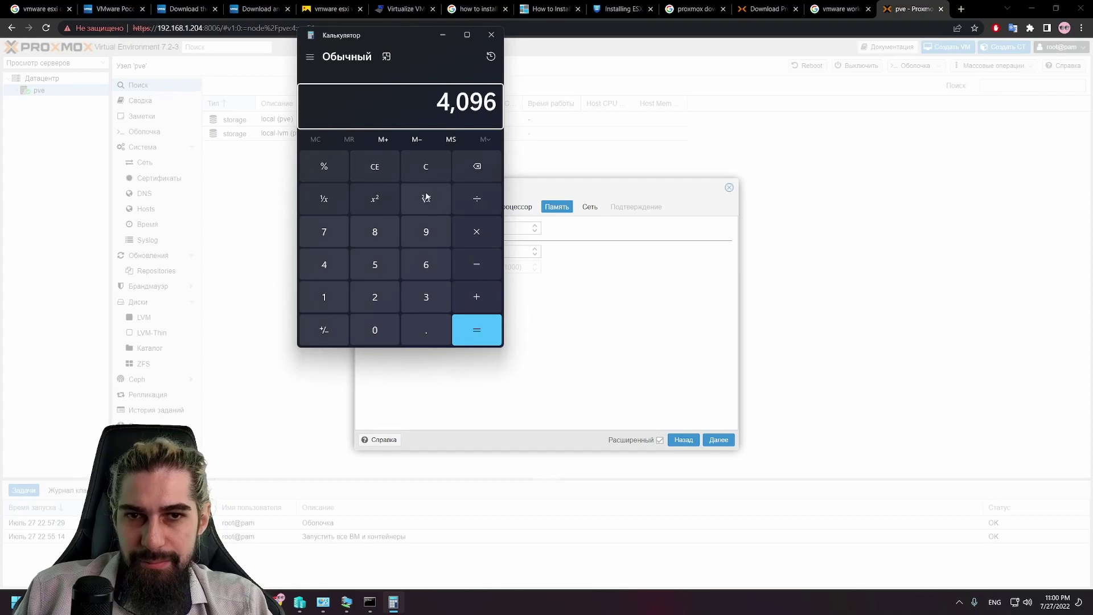
left_click(476, 232)
left_click(376, 296)
left_click(478, 332)
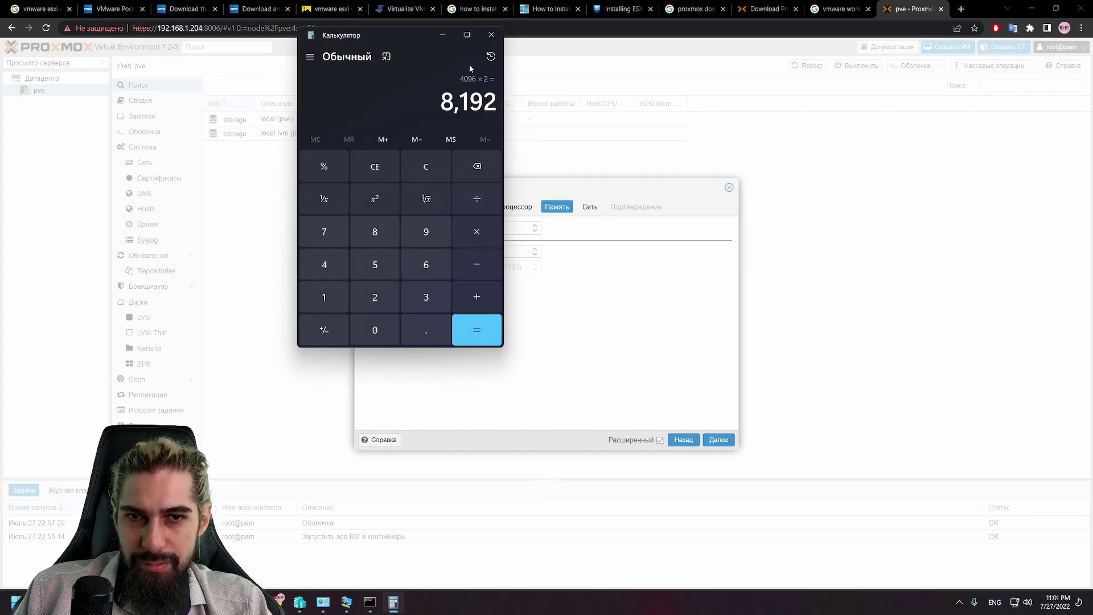
left_click(491, 34)
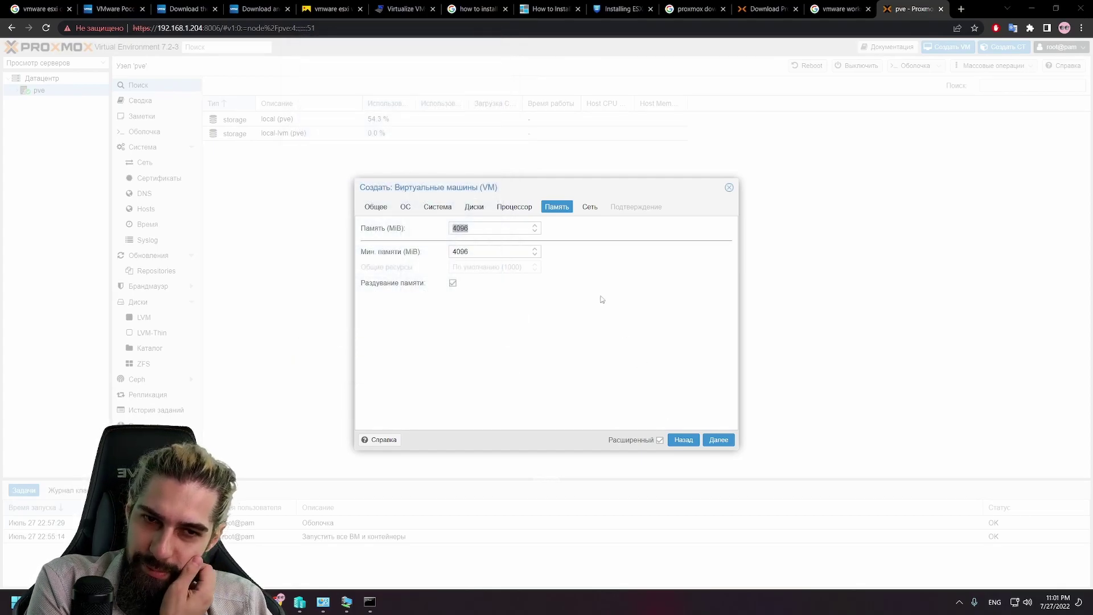
Step: Keep the vmbr0 bridge and Intel E1000 network model, then confirm to create VM 100
left_click(592, 209)
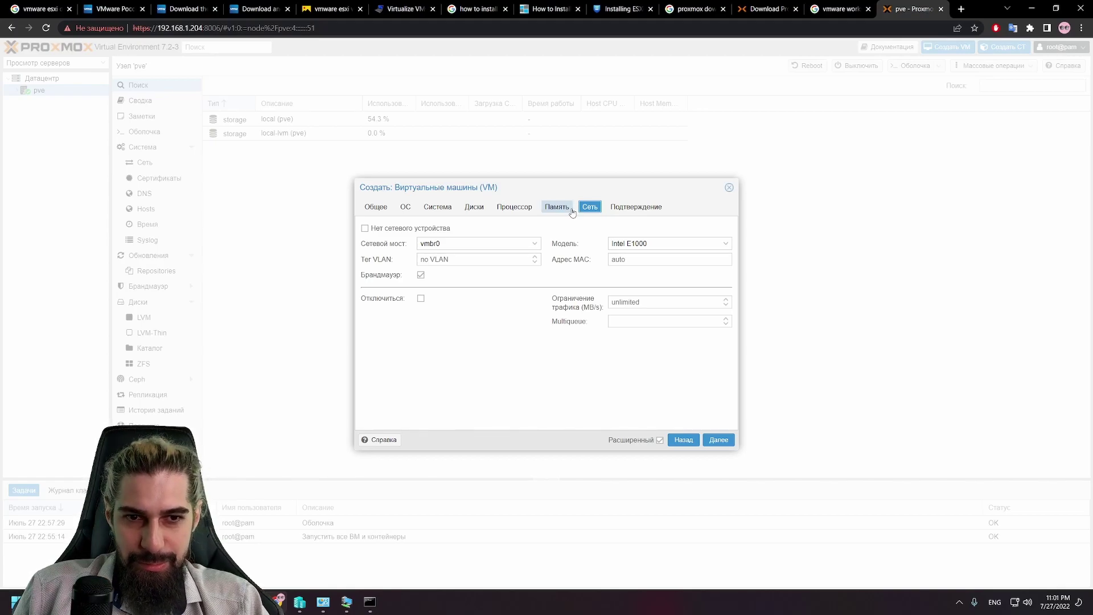
left_click(527, 244)
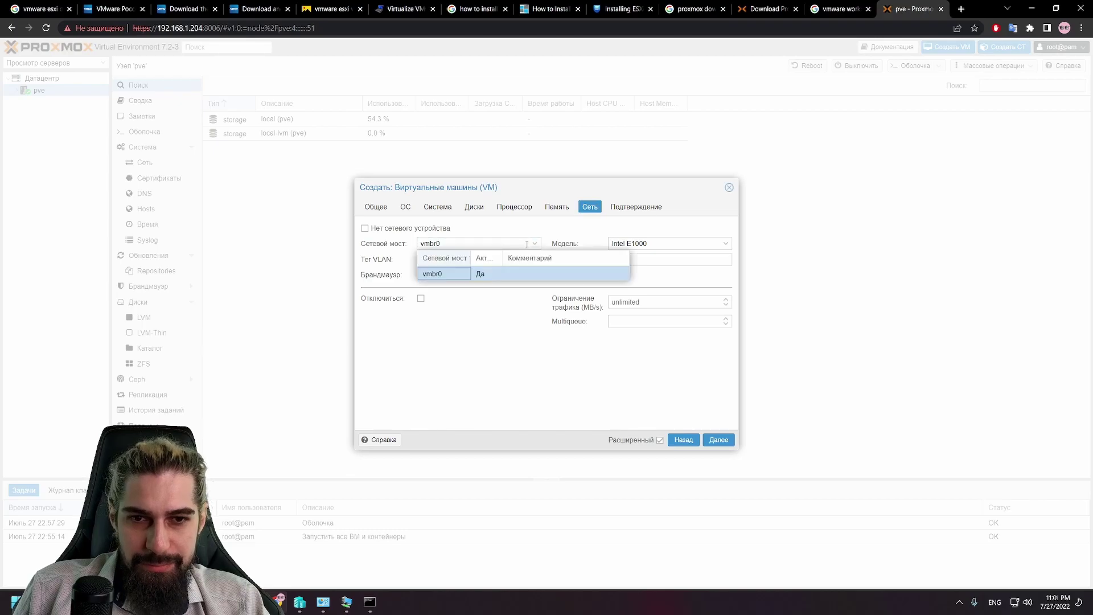
left_click(687, 244)
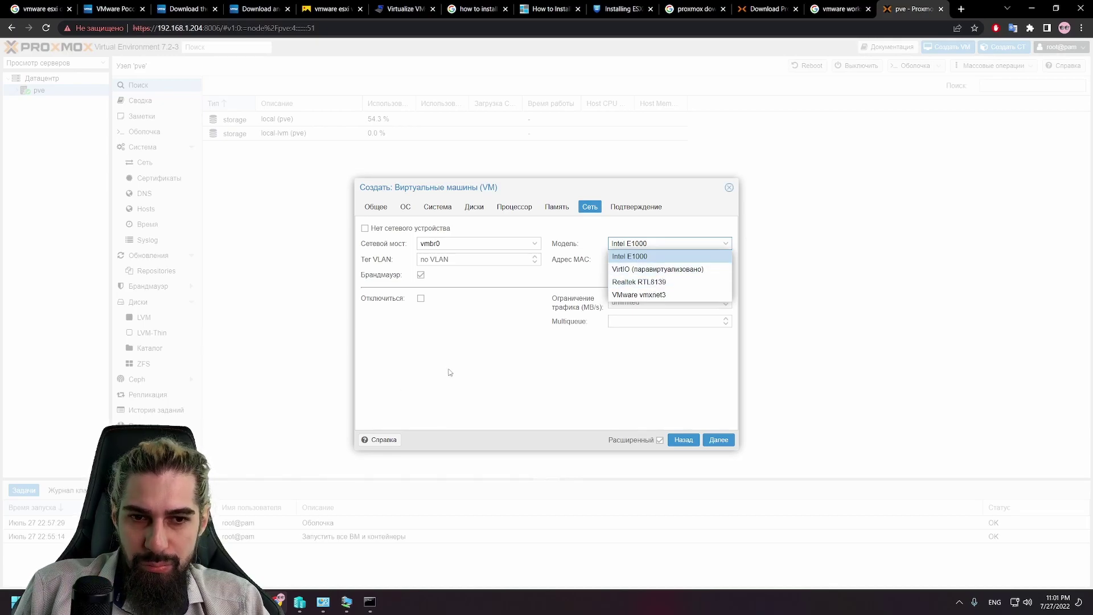
left_click(610, 349)
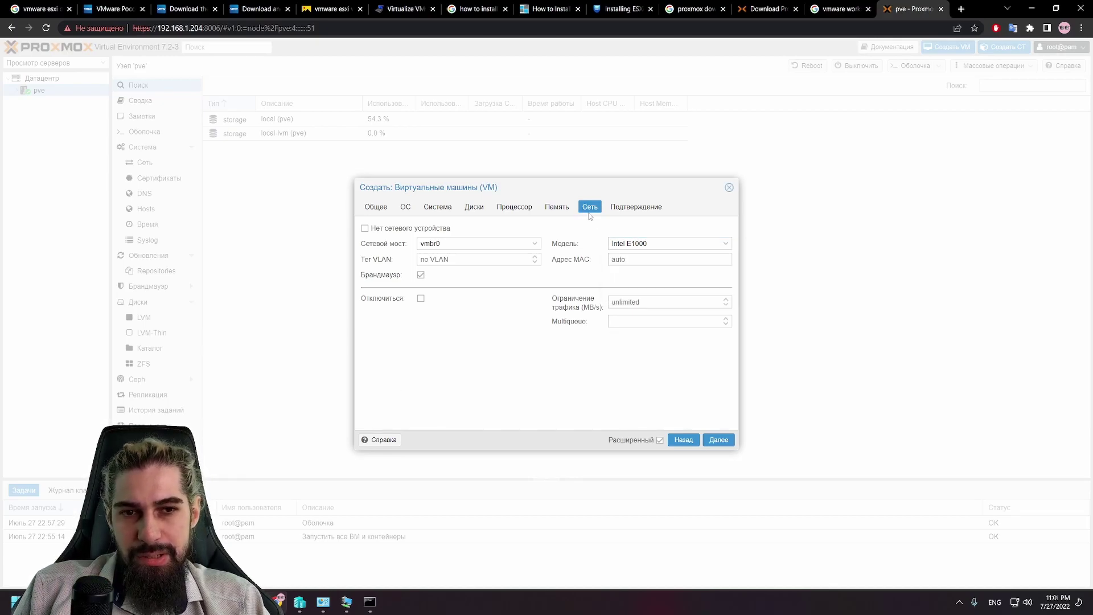
left_click(636, 206)
left_click(705, 439)
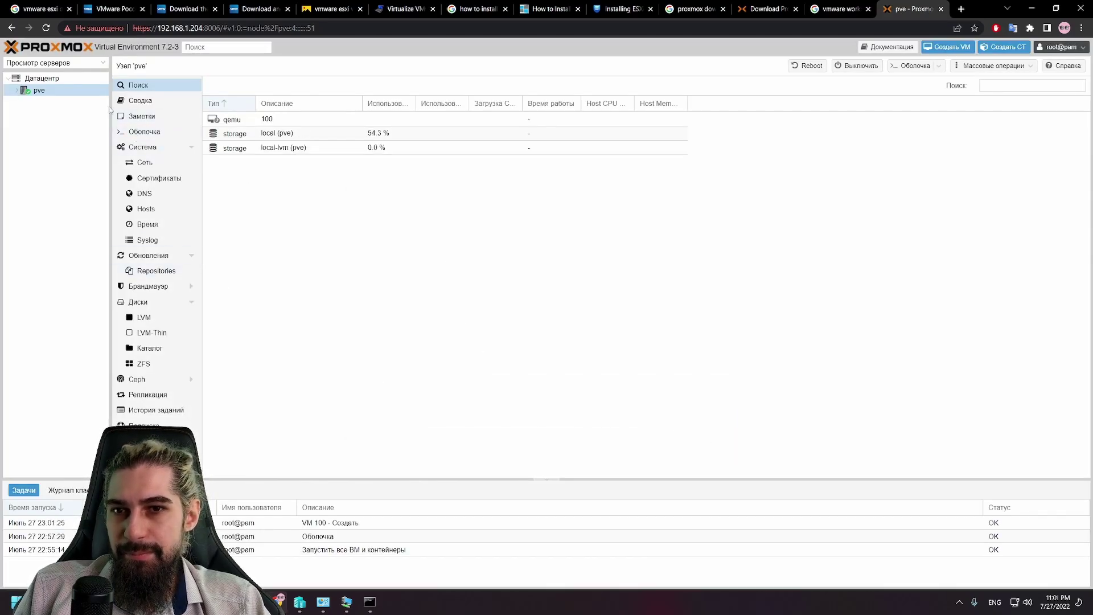
Step: Start a new LXC container and enter the hostname 'linux'
left_click(342, 120)
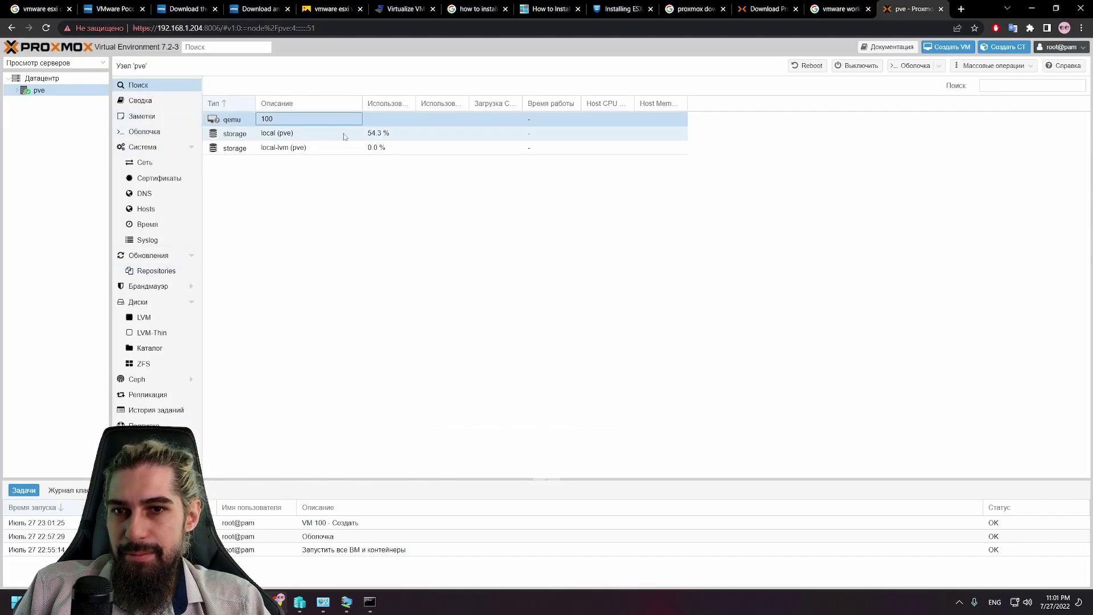
left_click(1016, 48)
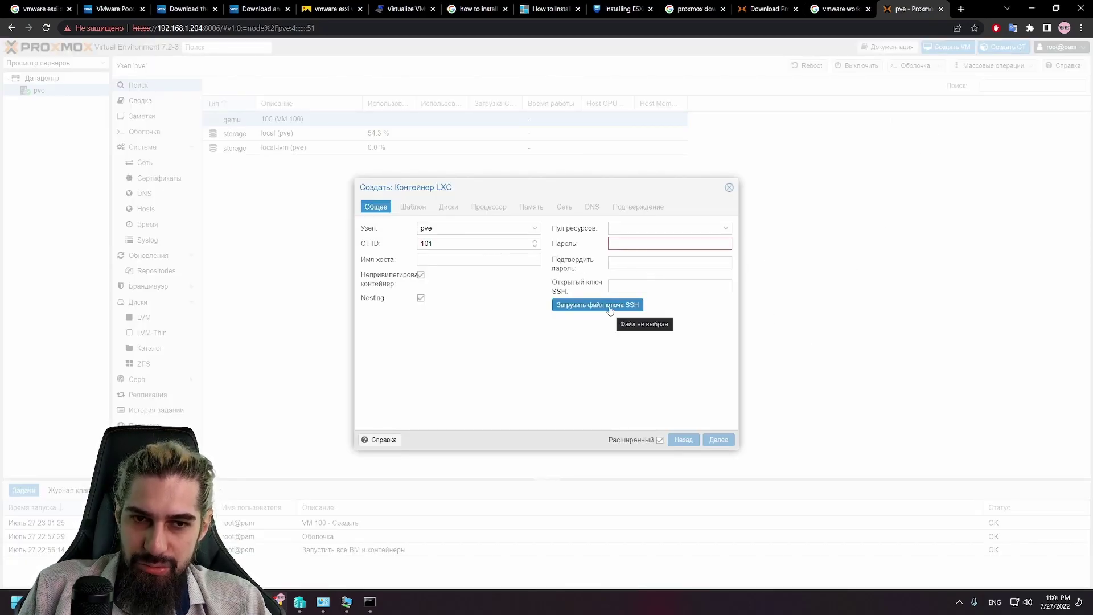
left_click(649, 245)
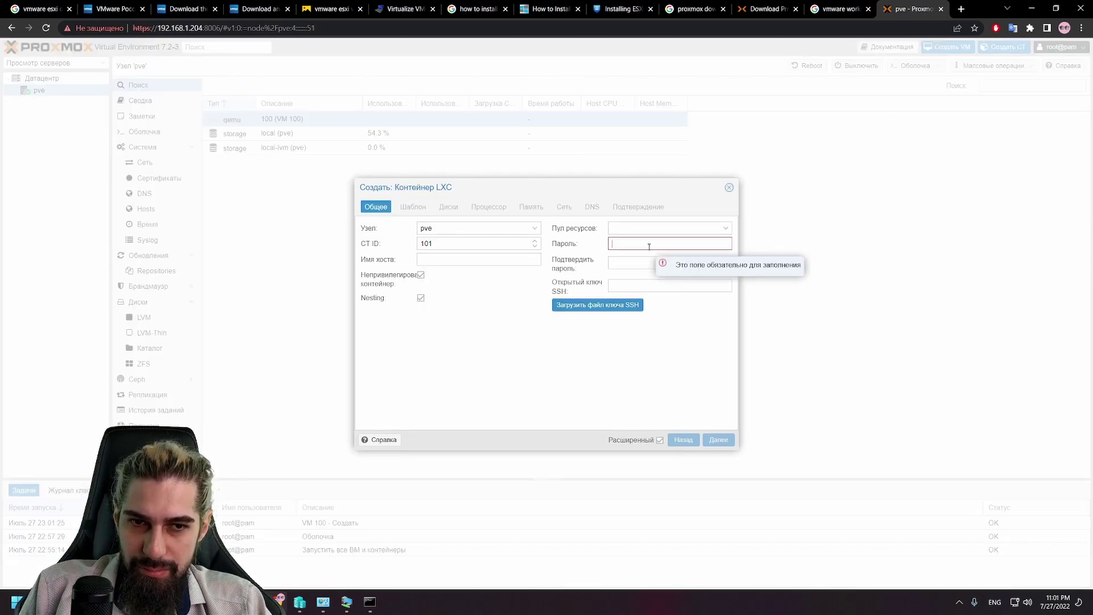
left_click(469, 260)
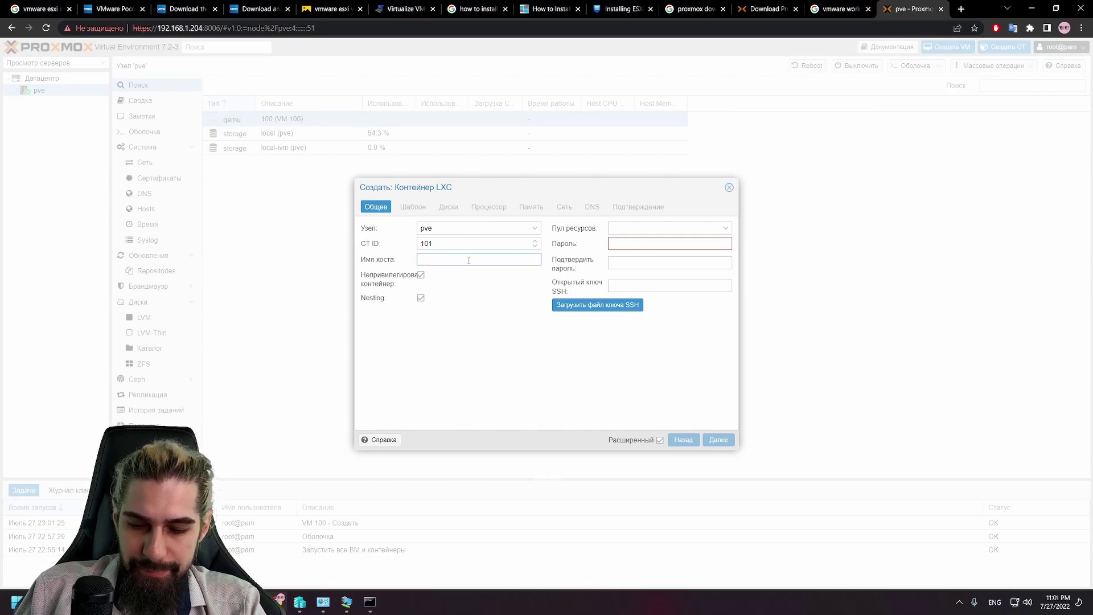
type("linux")
key("Tab")
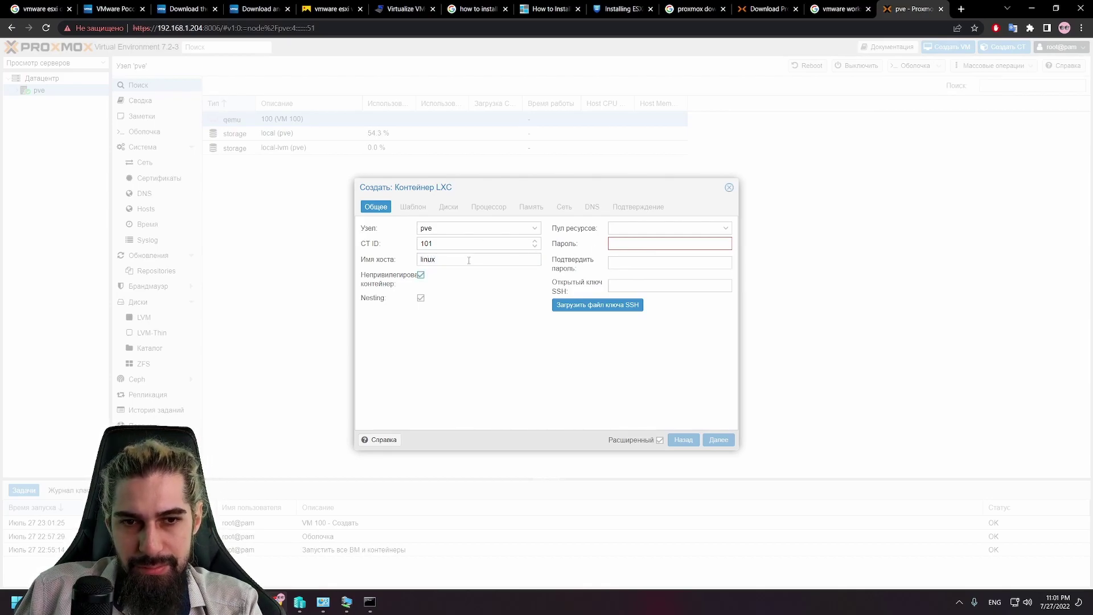
Step: Type the container password and repeat it in the confirmation field
left_click(677, 243)
type("12")
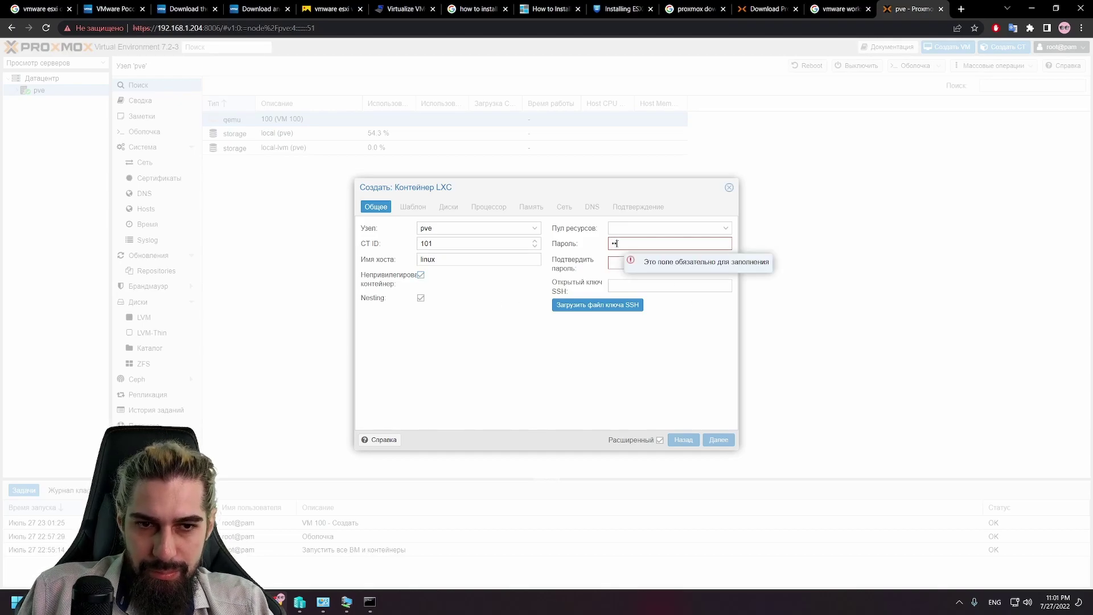
key("BackSpace")
key("BackSpace")
key("BackSpace")
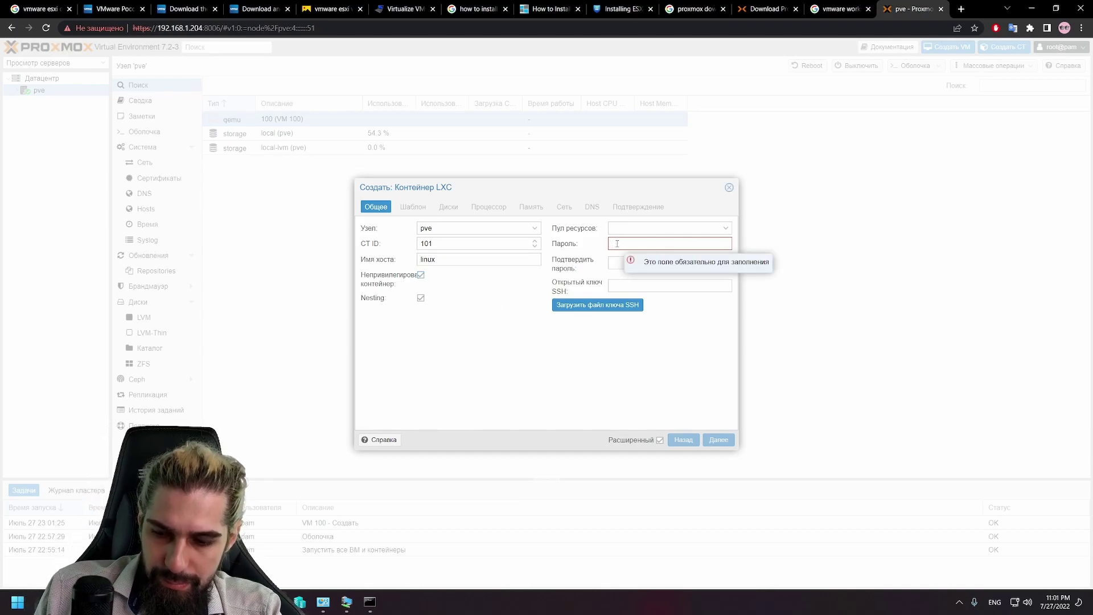
type("123")
left_click(647, 265)
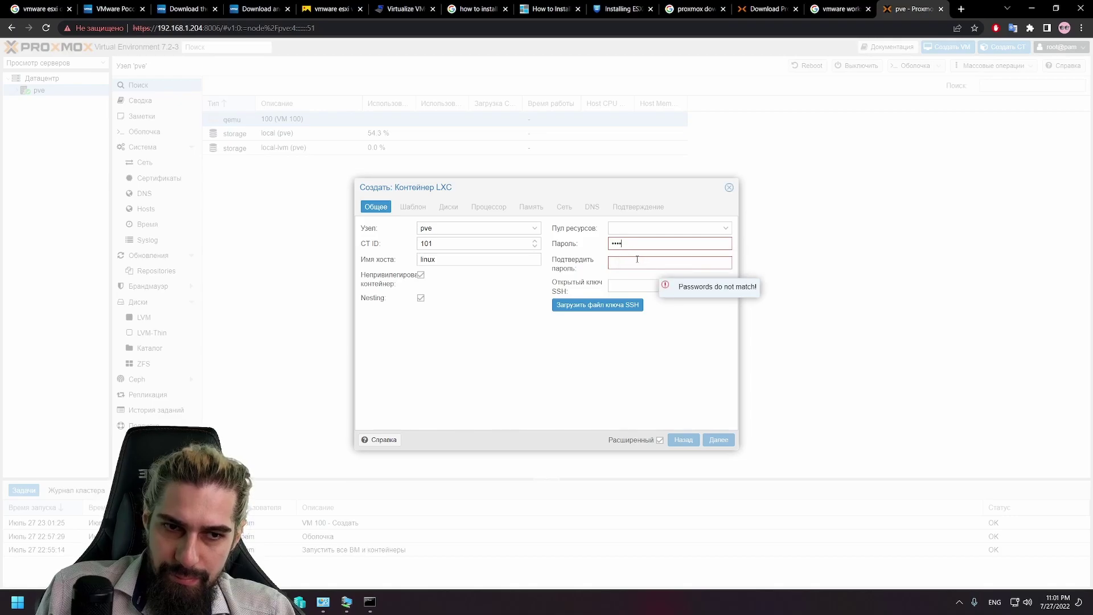
key("BackSpace")
key("BackSpace")
key("BackSpace")
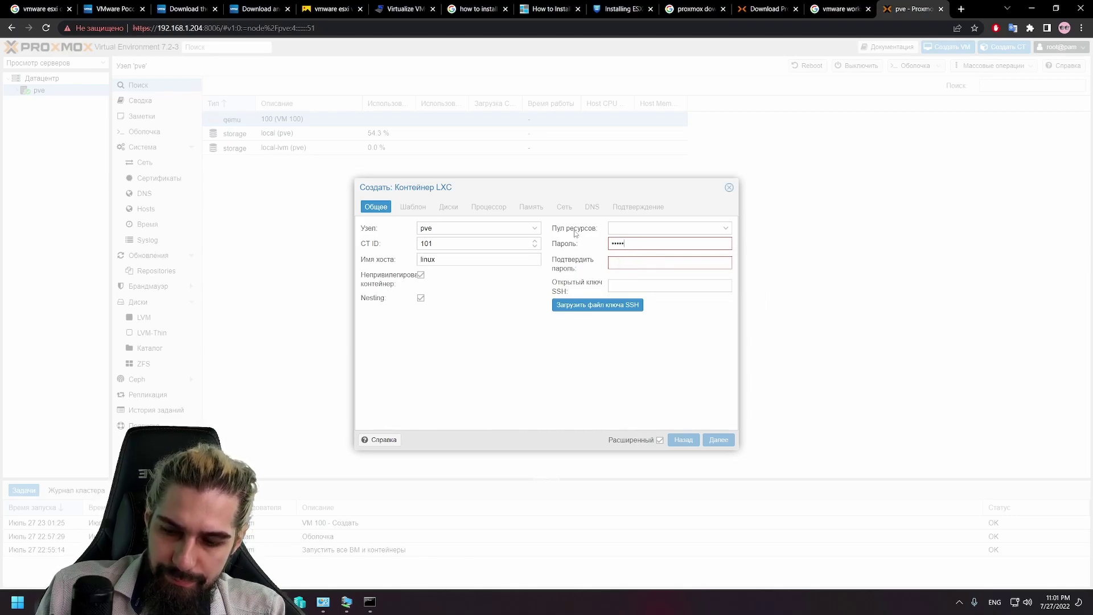
type("678")
key("Tab")
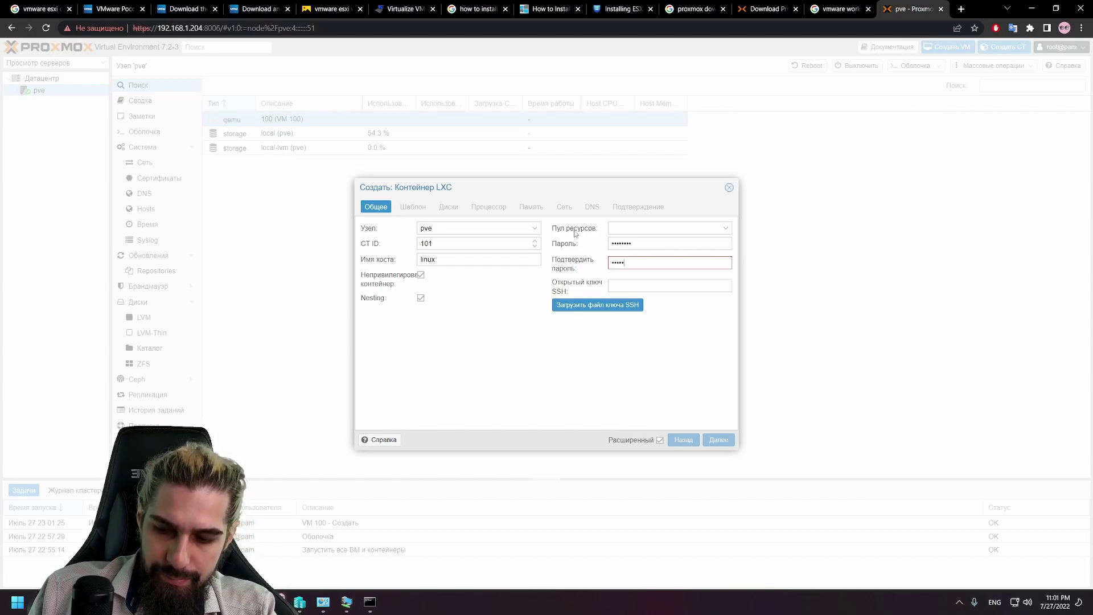
type("12345678")
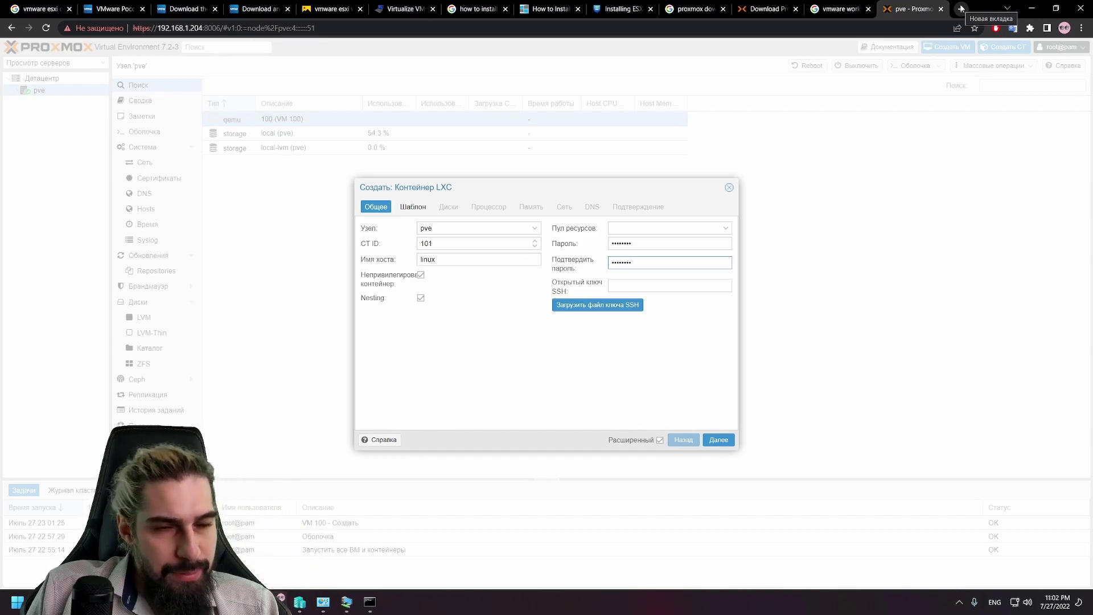
Step: Google 'подключени к ssh' in a new tab, then return to the Proxmox tab
left_click(962, 9)
type("g")
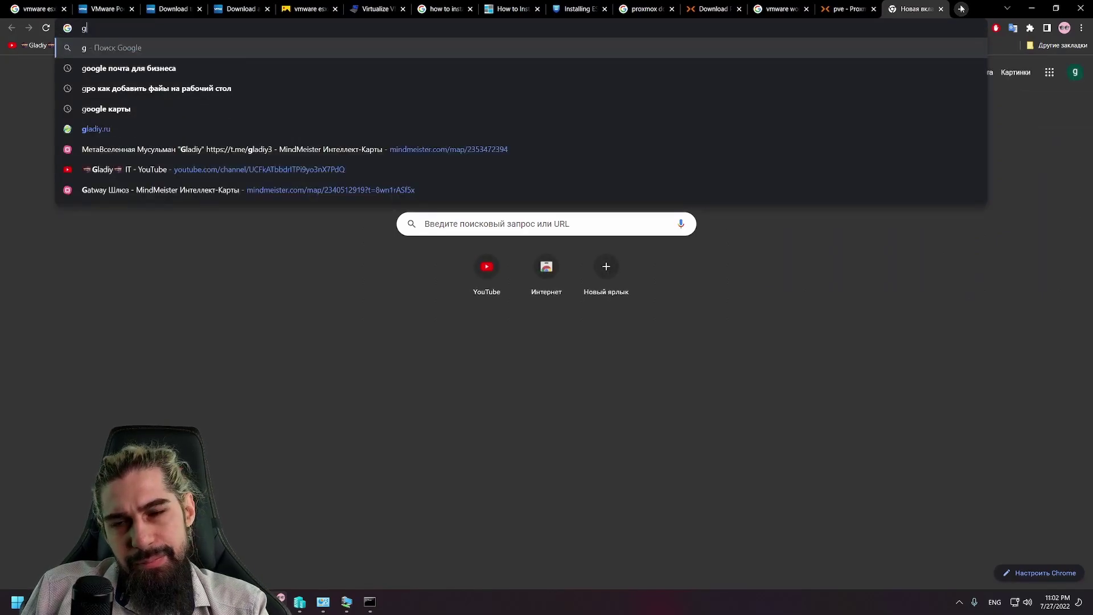
key("BackSpace")
key("BackSpace")
key("alt+shift")
type("п")
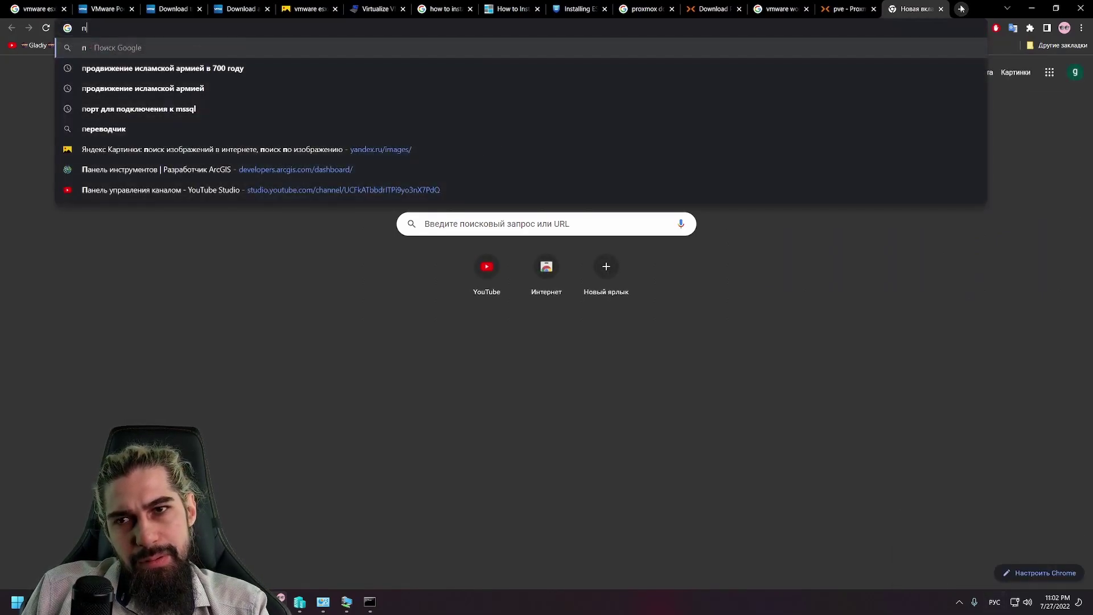
type("одключени к")
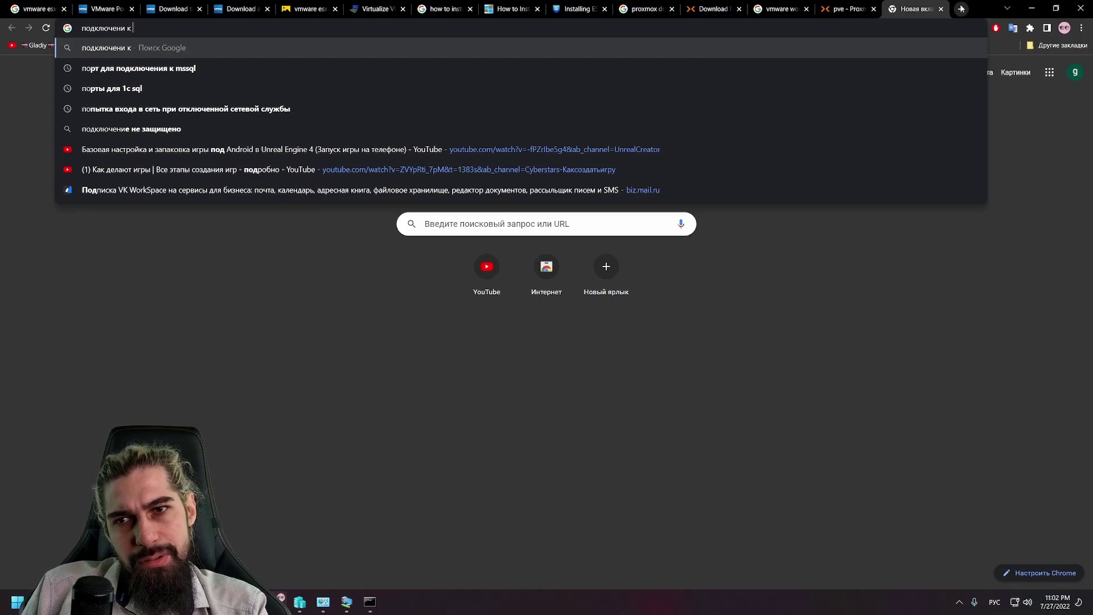
key("alt+shift")
type("ssh")
key("Return")
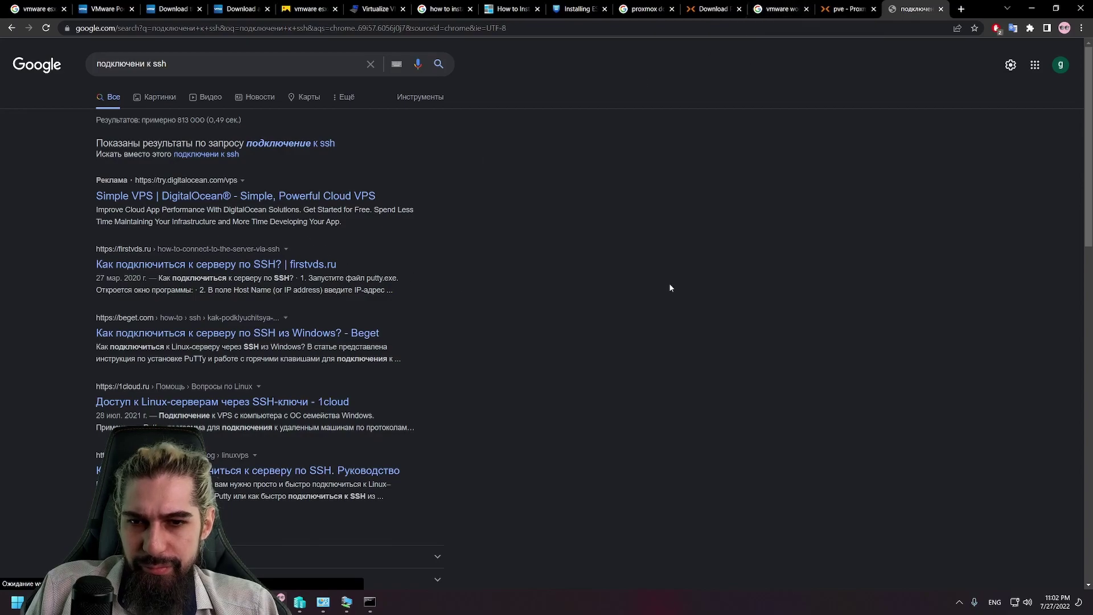
left_click(841, 5)
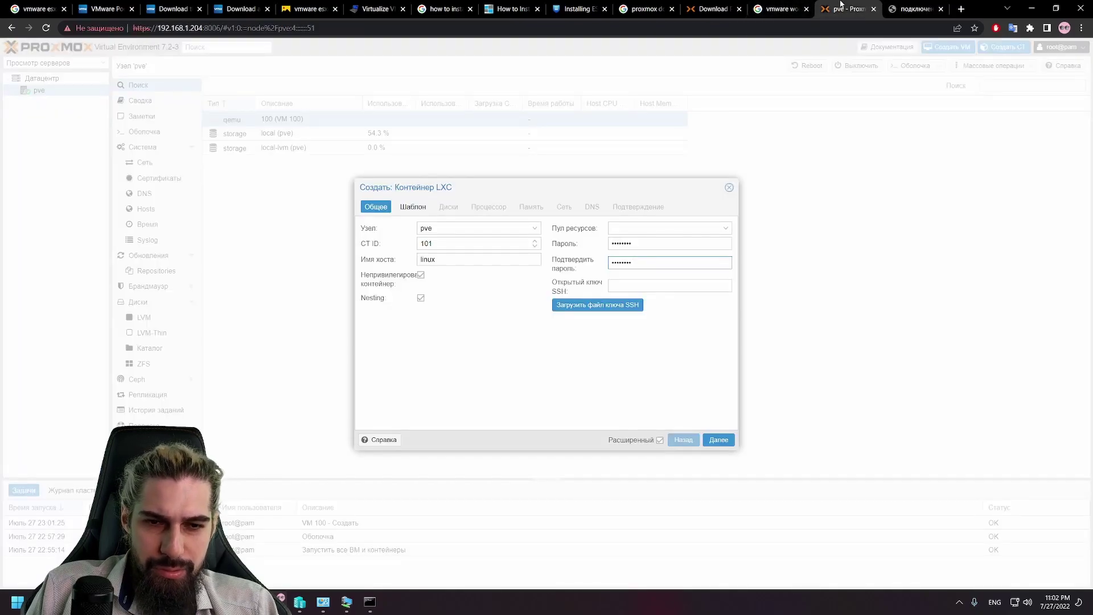
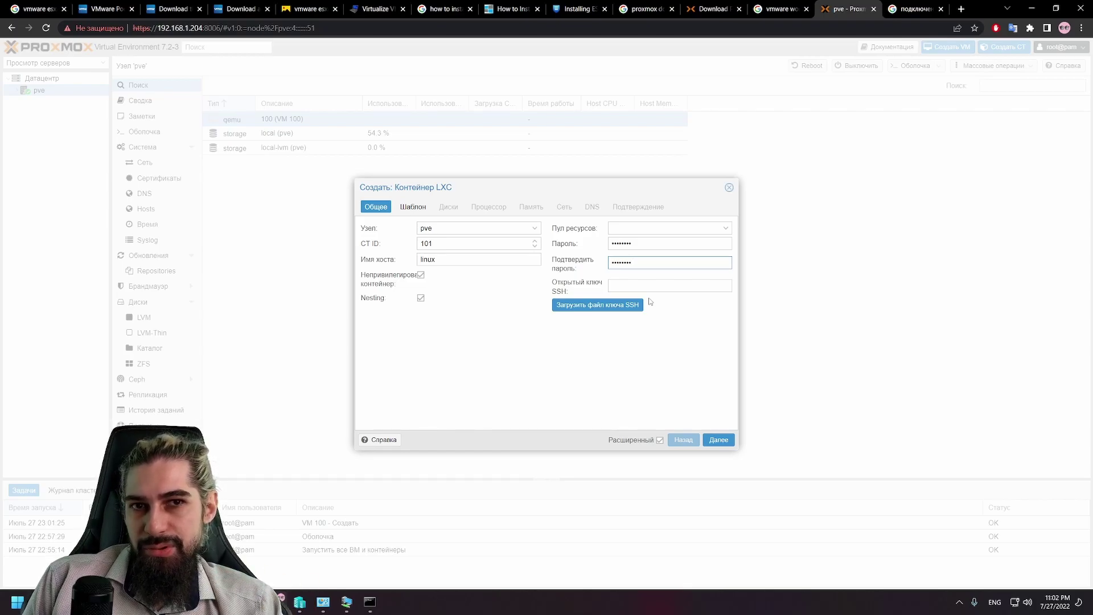
Step: Check the pool list and the empty Шаблон template list, then cancel the LXC container wizard
left_click(724, 231)
left_click(706, 263)
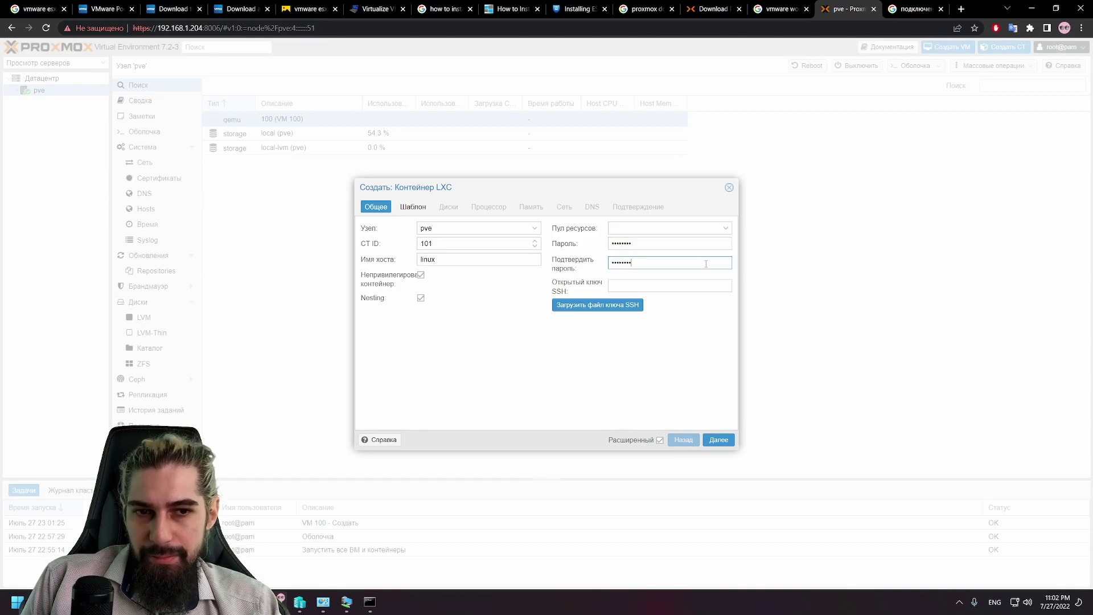
left_click(715, 442)
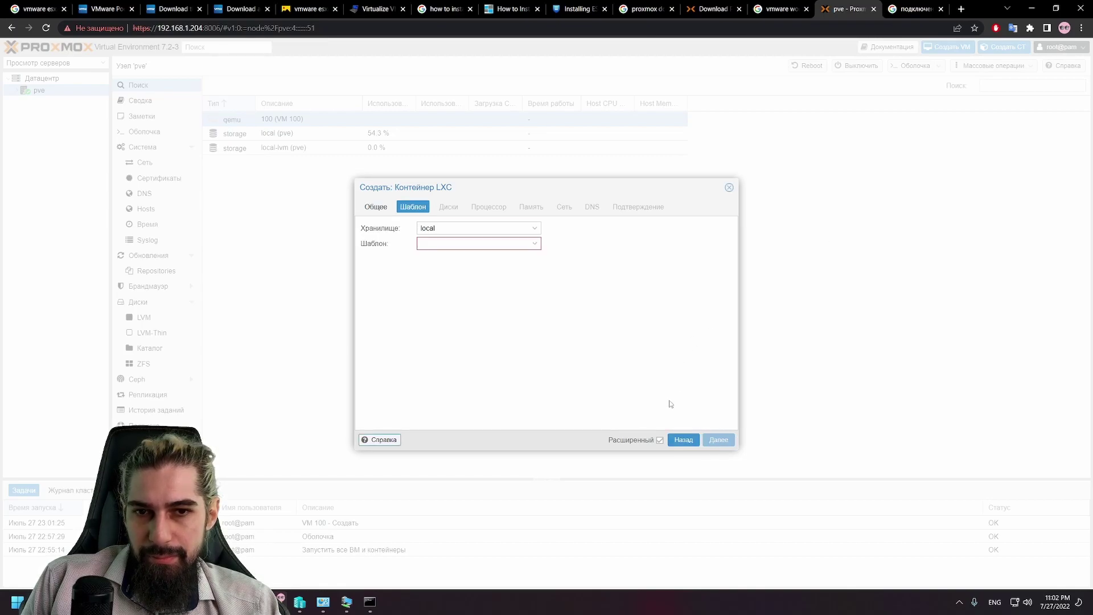
left_click(530, 244)
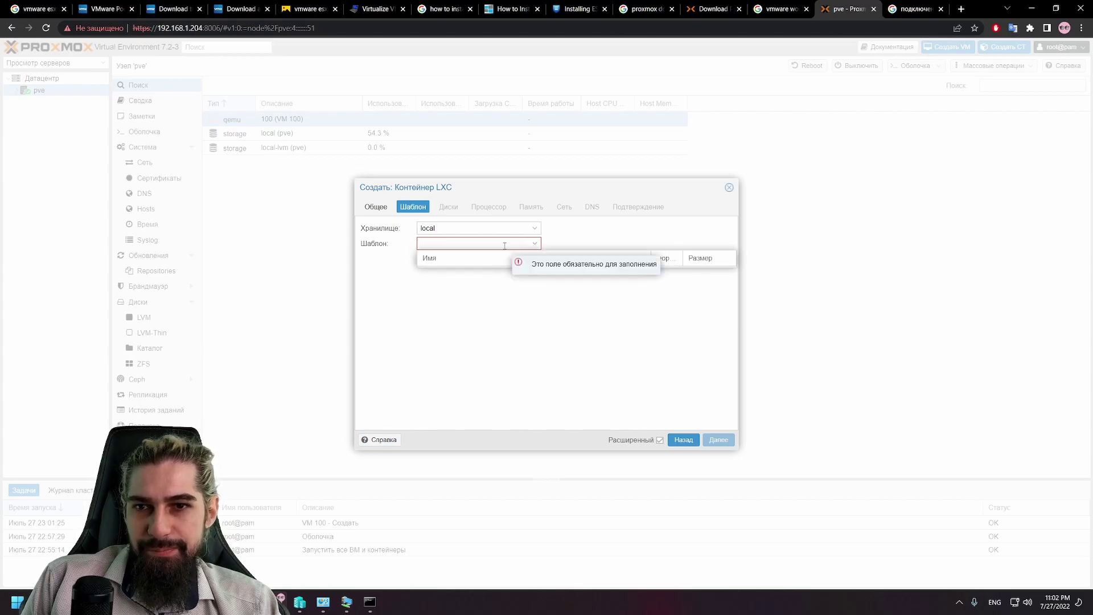
left_click(495, 283)
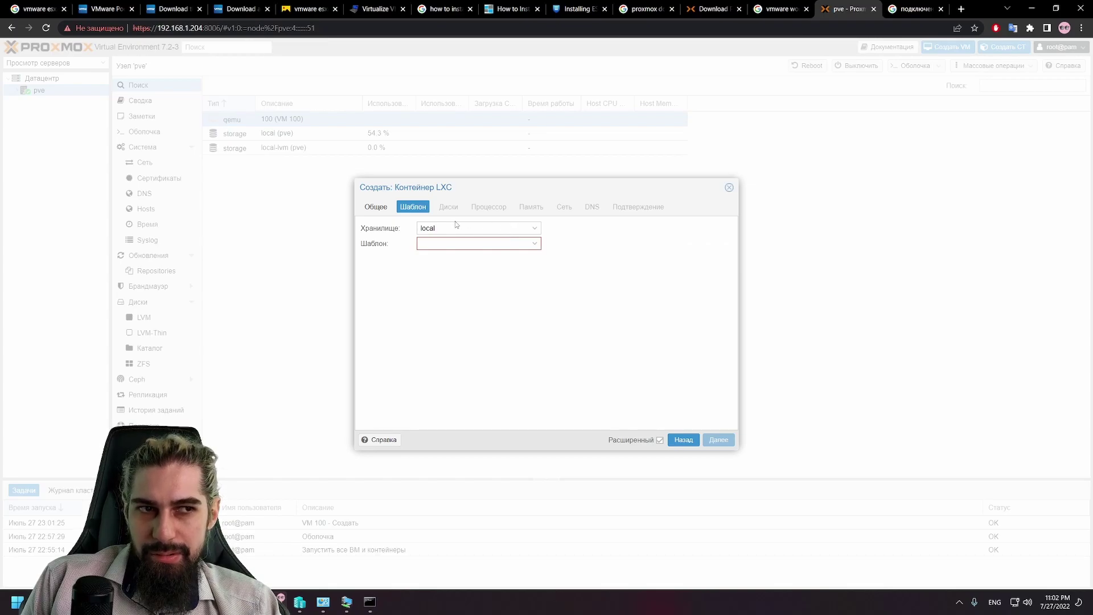
left_click(506, 227)
left_click(450, 257)
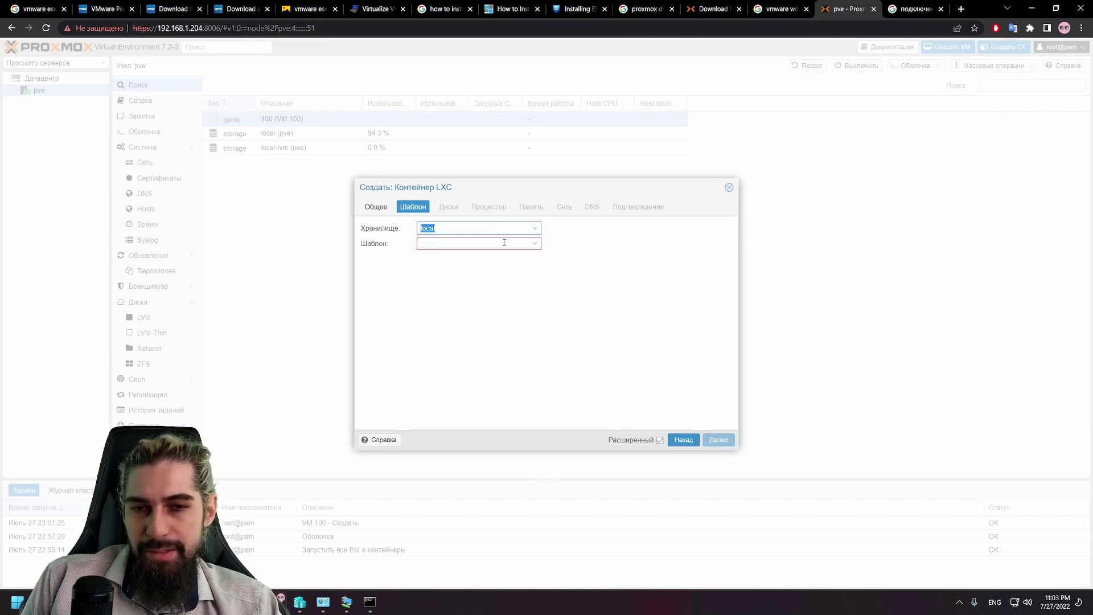
left_click(728, 188)
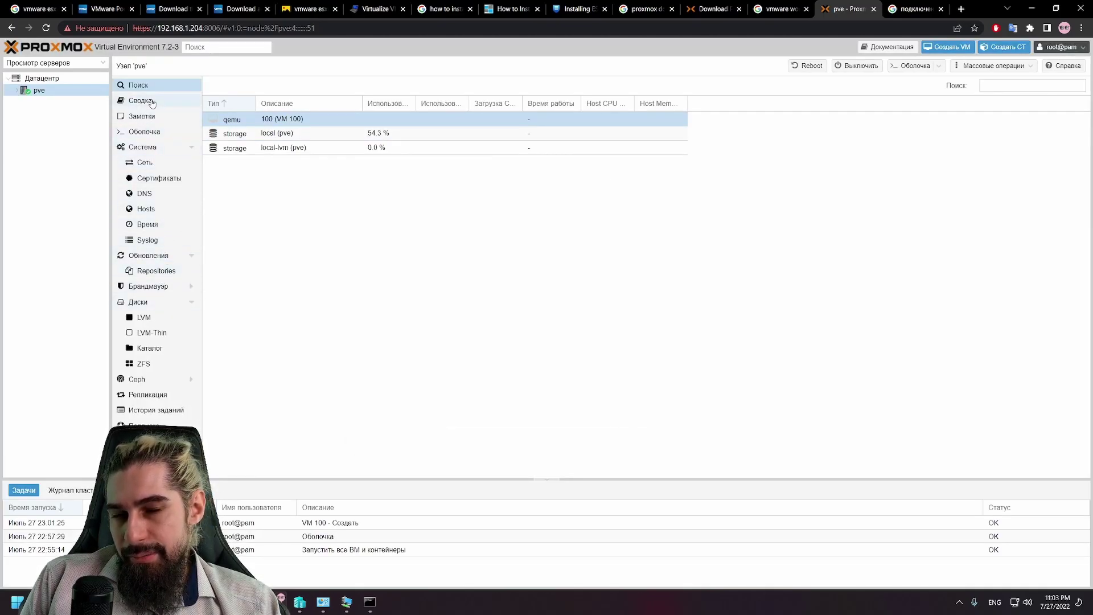
Step: Review the node's ZFS, LVM-Thin, LVM, Replication, Hosts, Time and Summary panels
left_click(156, 365)
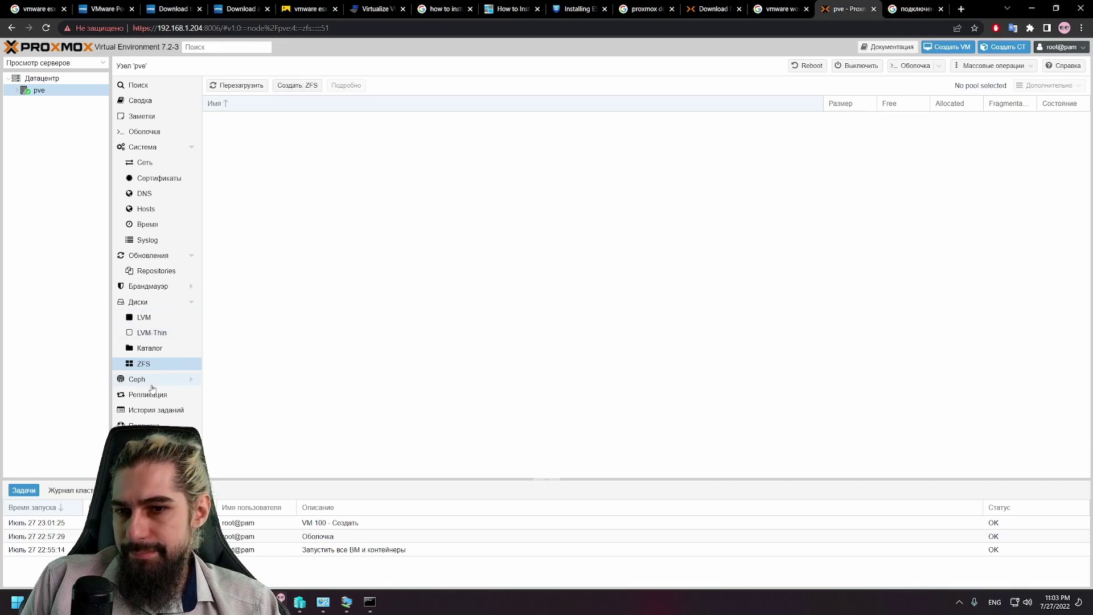
left_click(158, 333)
left_click(161, 318)
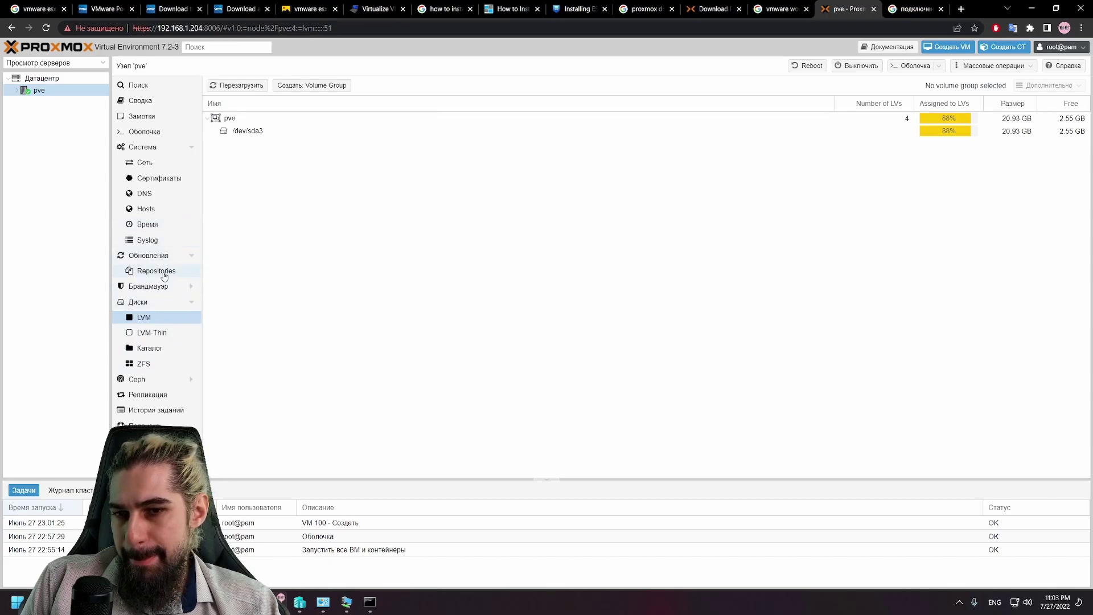
left_click(159, 395)
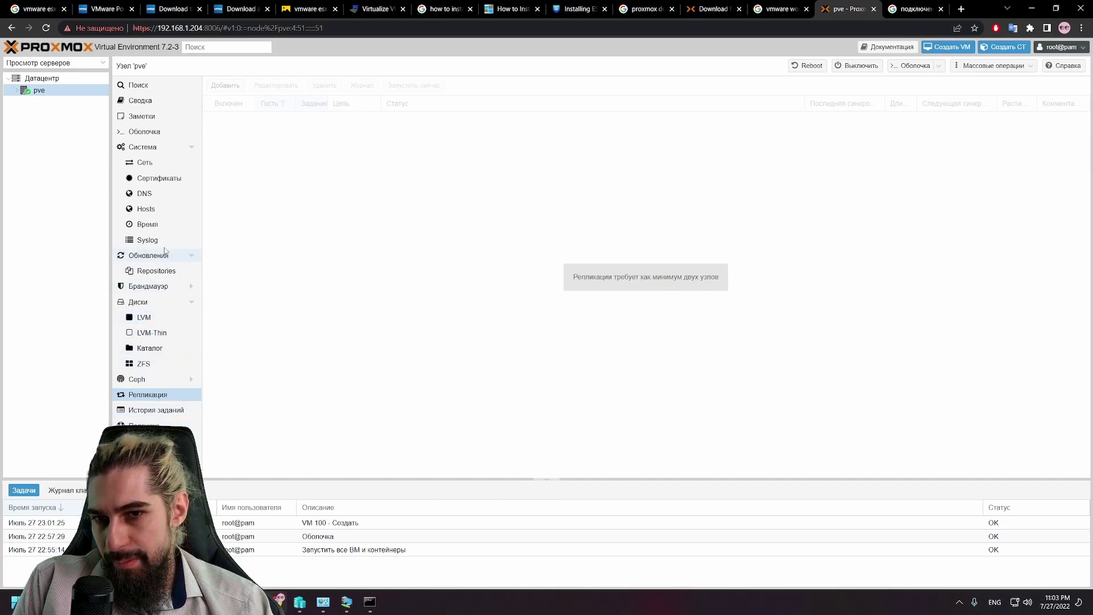
left_click(147, 211)
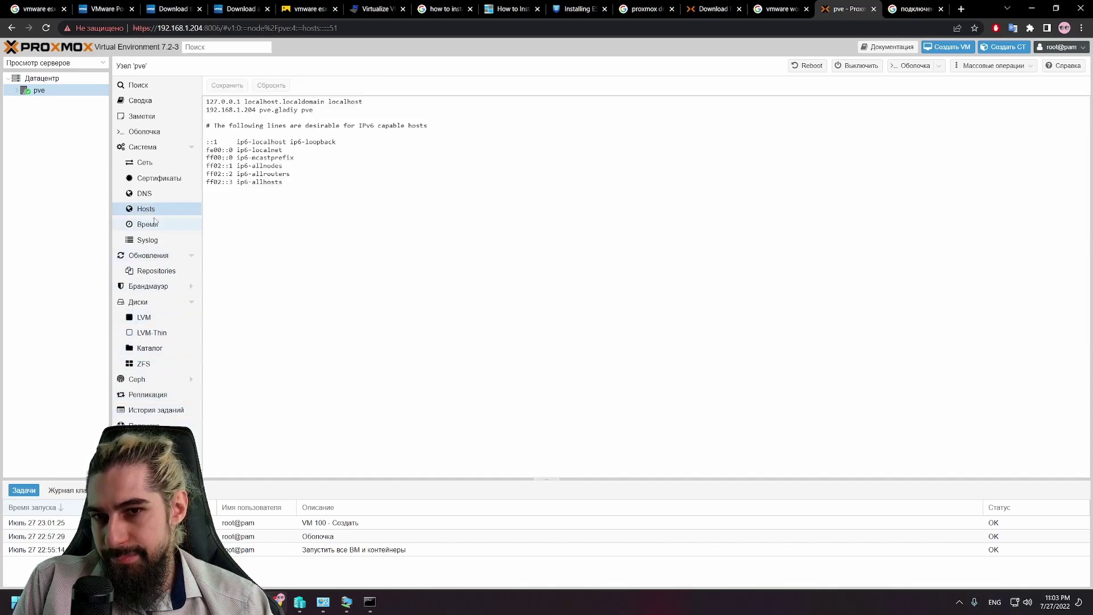
left_click(153, 222)
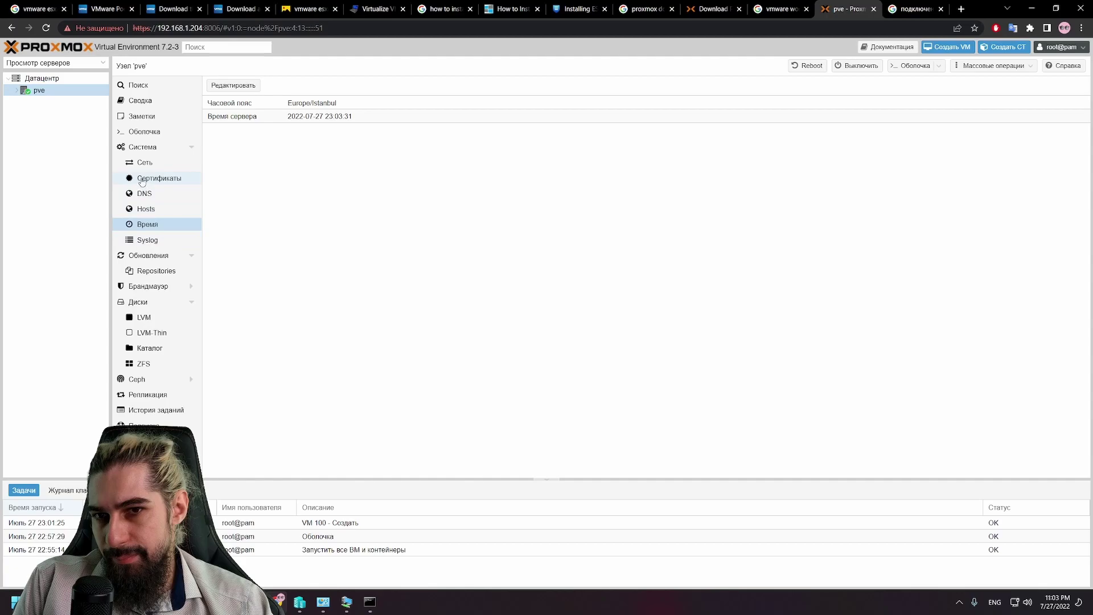
left_click(147, 105)
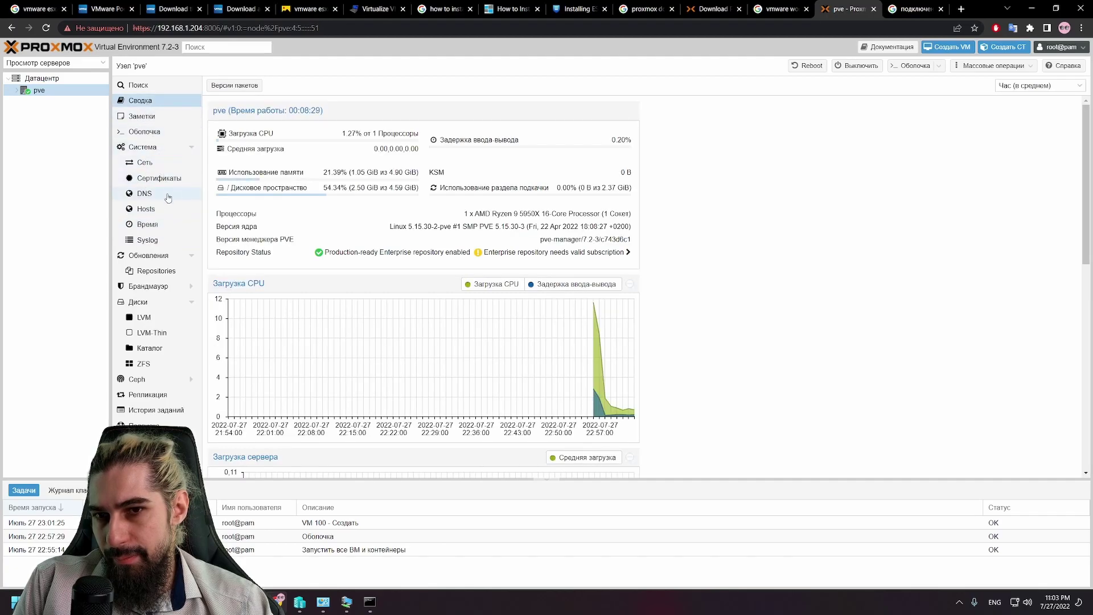
left_click(66, 90)
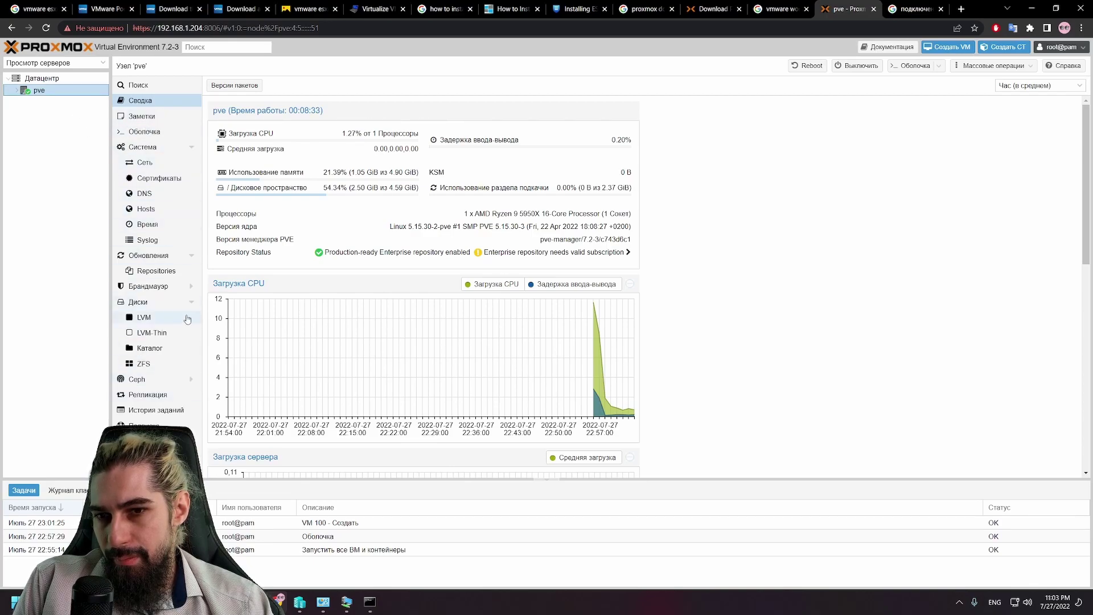
Step: Open Create: Directory from the empty Directory list, confirm no disks are free, and close it
left_click(158, 352)
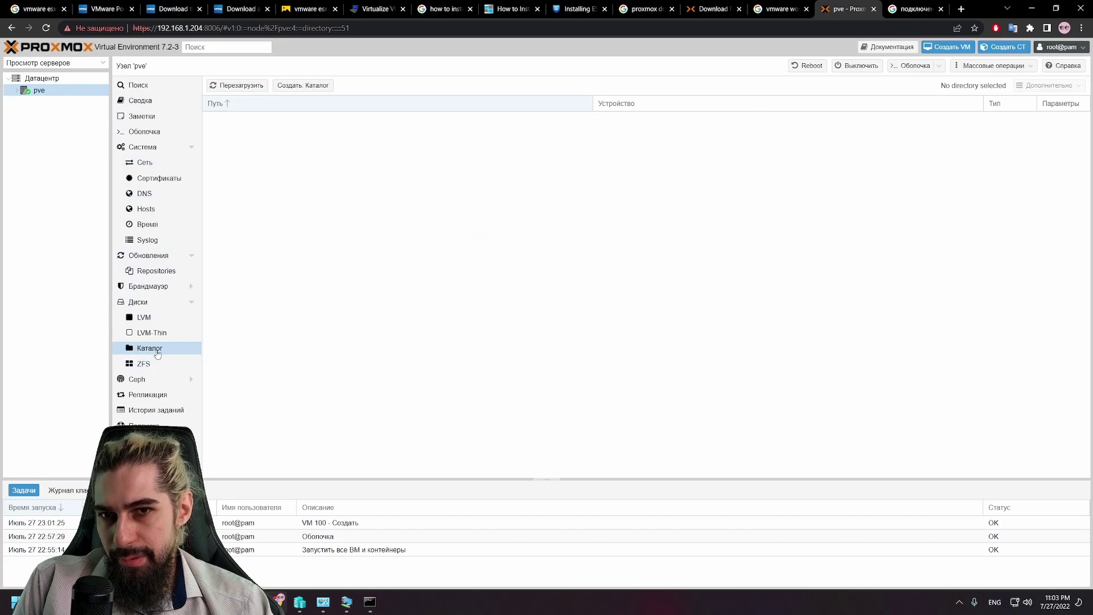
left_click(291, 87)
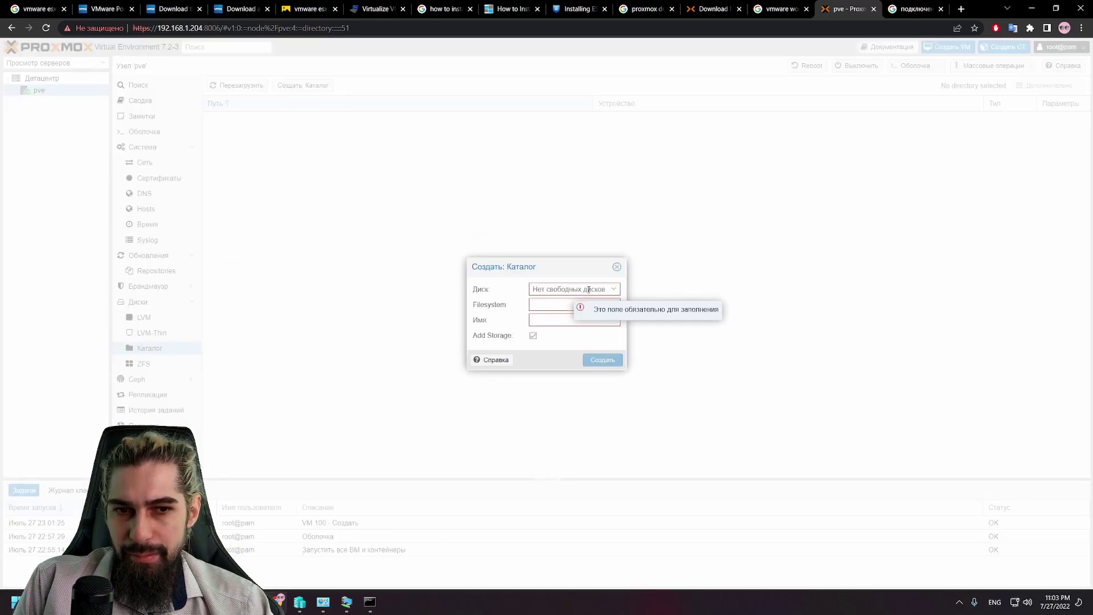
left_click(613, 290)
left_click(613, 290)
left_click(613, 291)
left_click(613, 292)
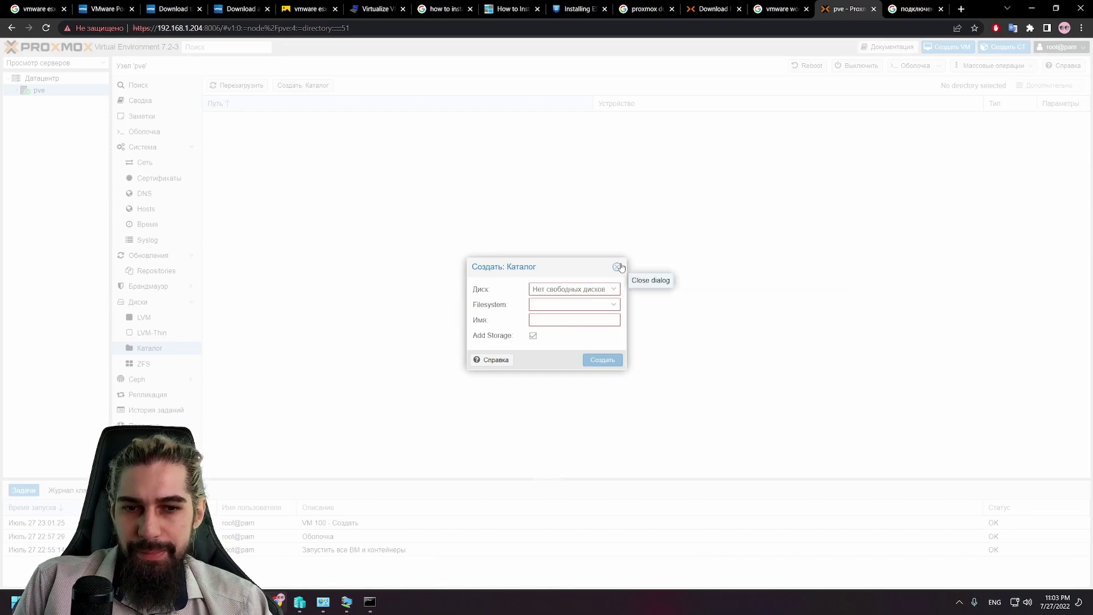
left_click(617, 267)
Step: Bring Hyper-V Manager forward, recentre it, and open the ProxMox VM's settings
left_click(301, 603)
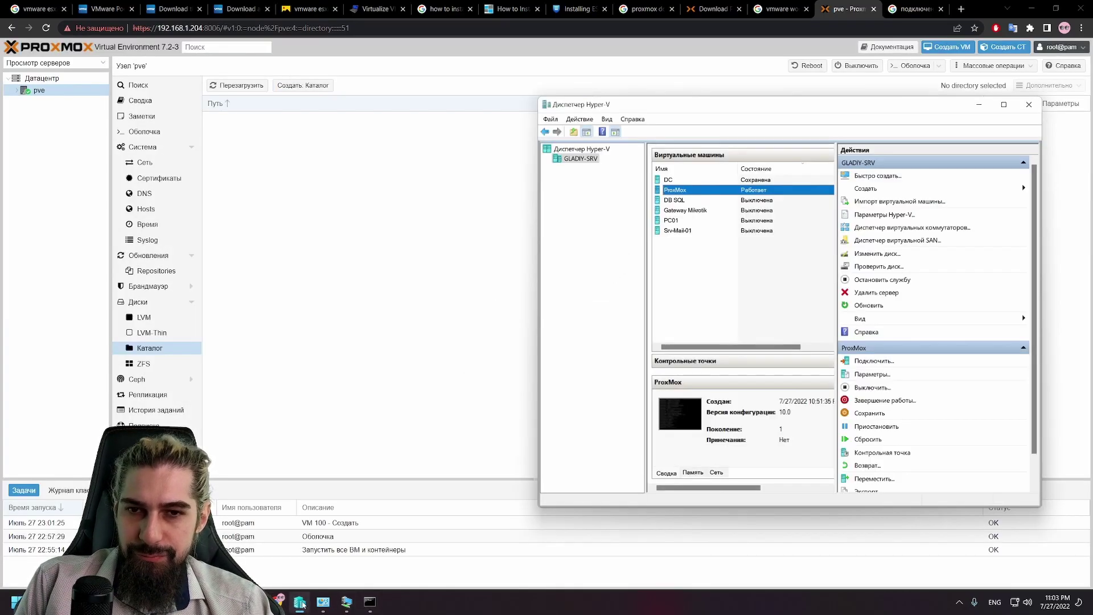
left_click_drag(795, 104, 584, 131)
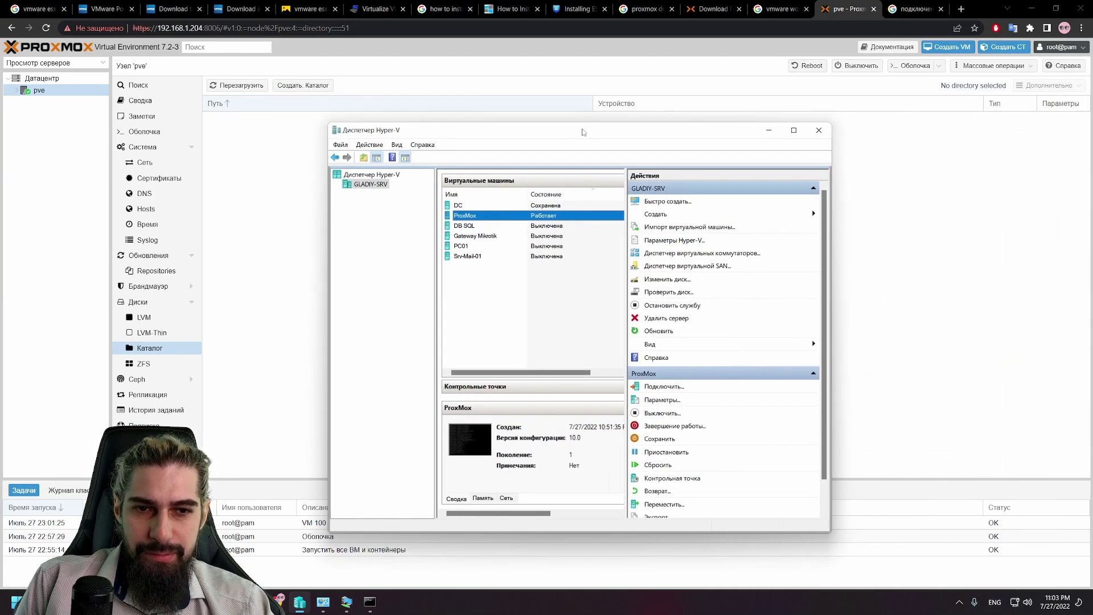
left_click(666, 215)
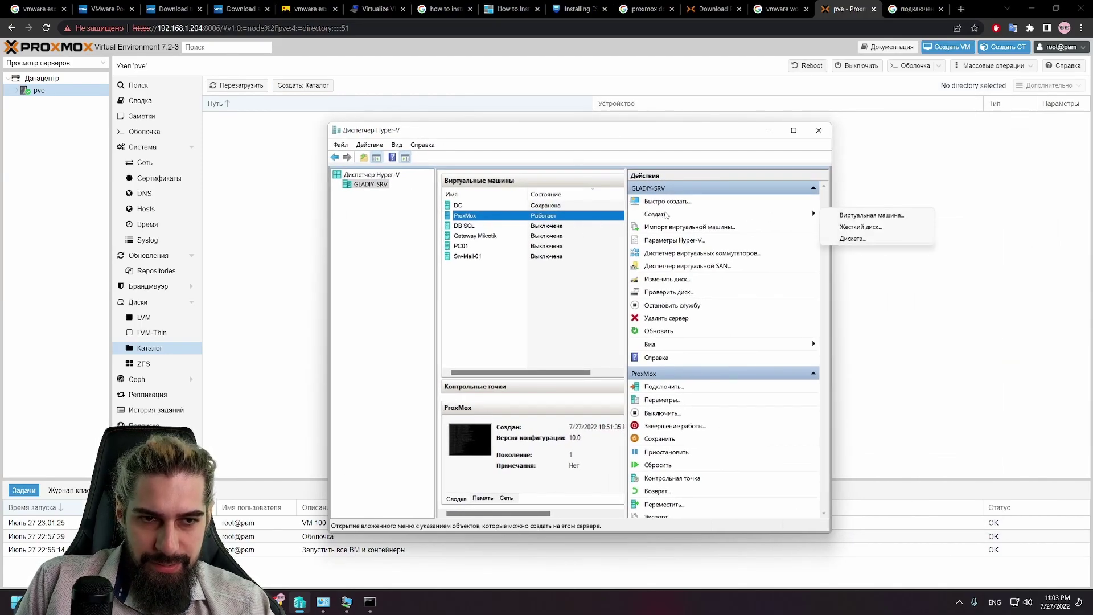
right_click(473, 218)
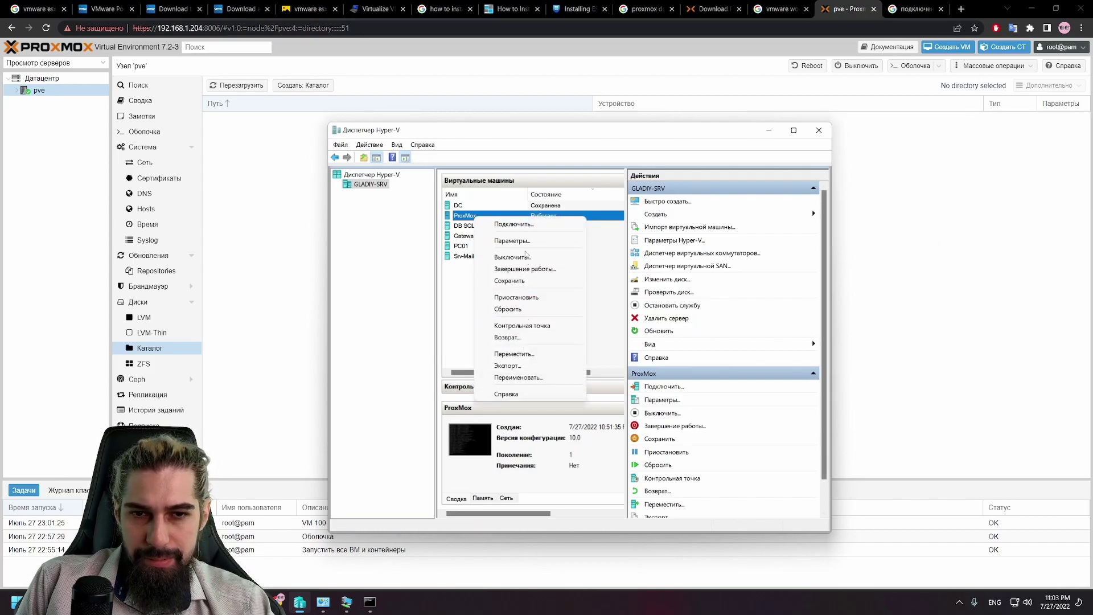
left_click(512, 240)
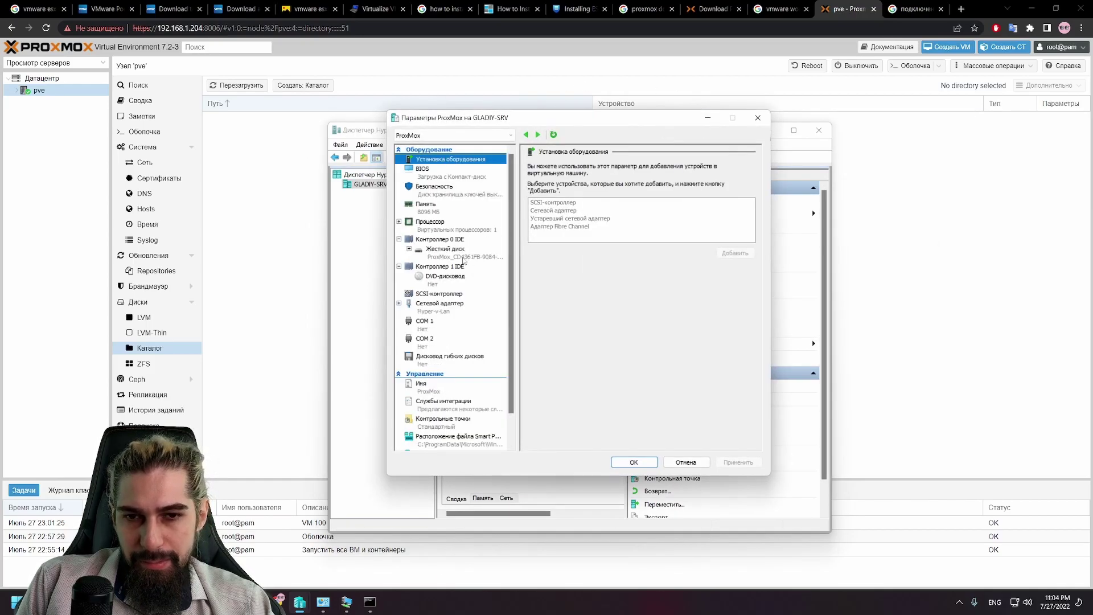
Step: Look at adding a hard disk on IDE controller 0, confirm with OK, and close Hyper-V Manager
left_click(452, 240)
left_click(546, 203)
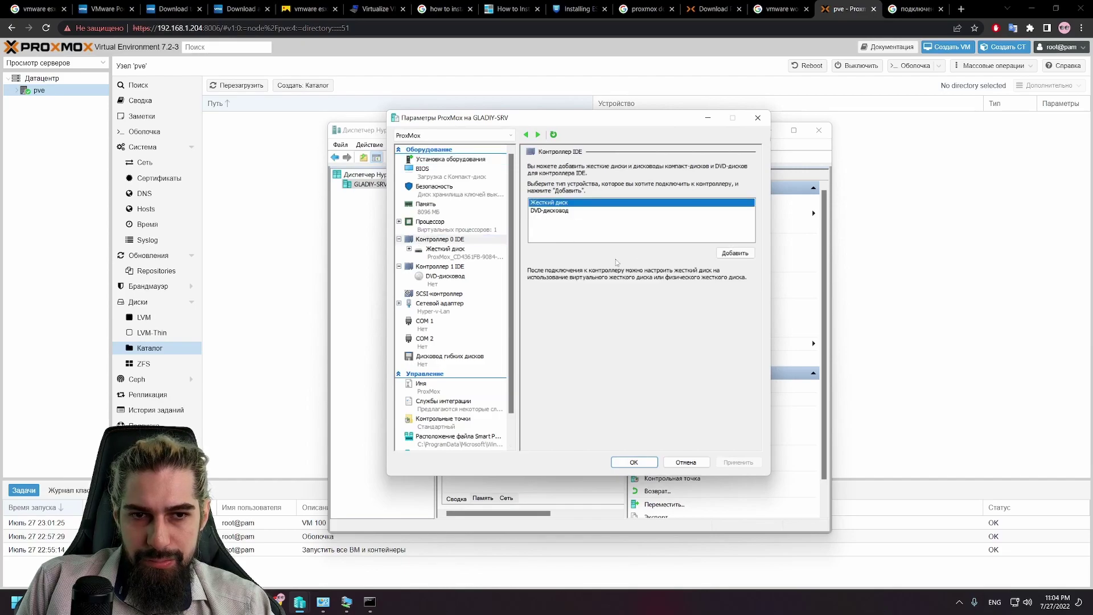
left_click(740, 253)
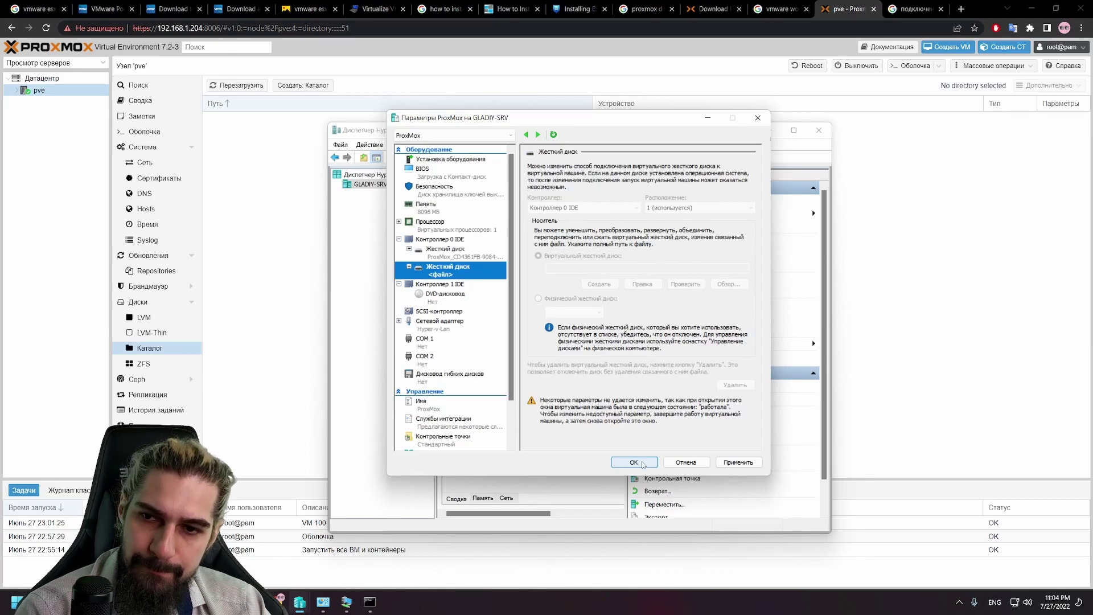
left_click(634, 462)
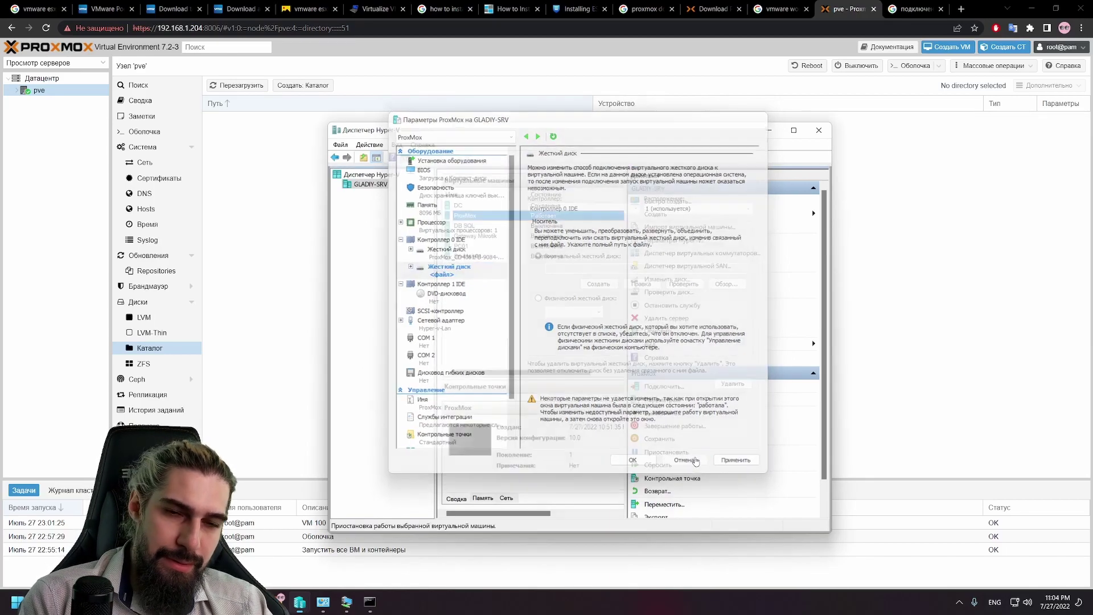
left_click(817, 132)
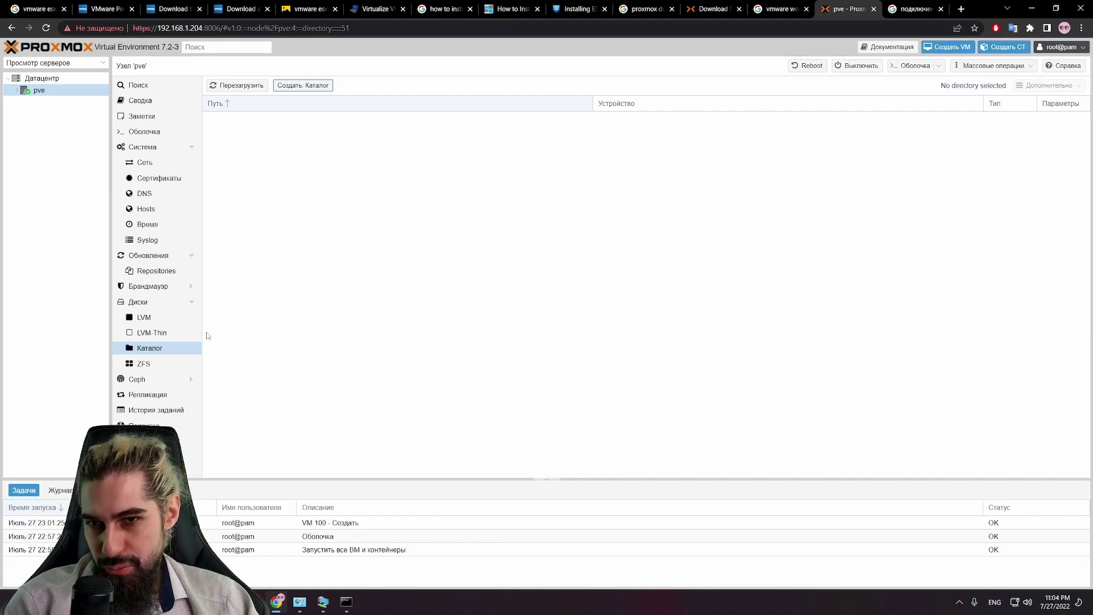
Step: Open the node's Disks list and select the /dev/sda3 LVM partition
left_click(156, 347)
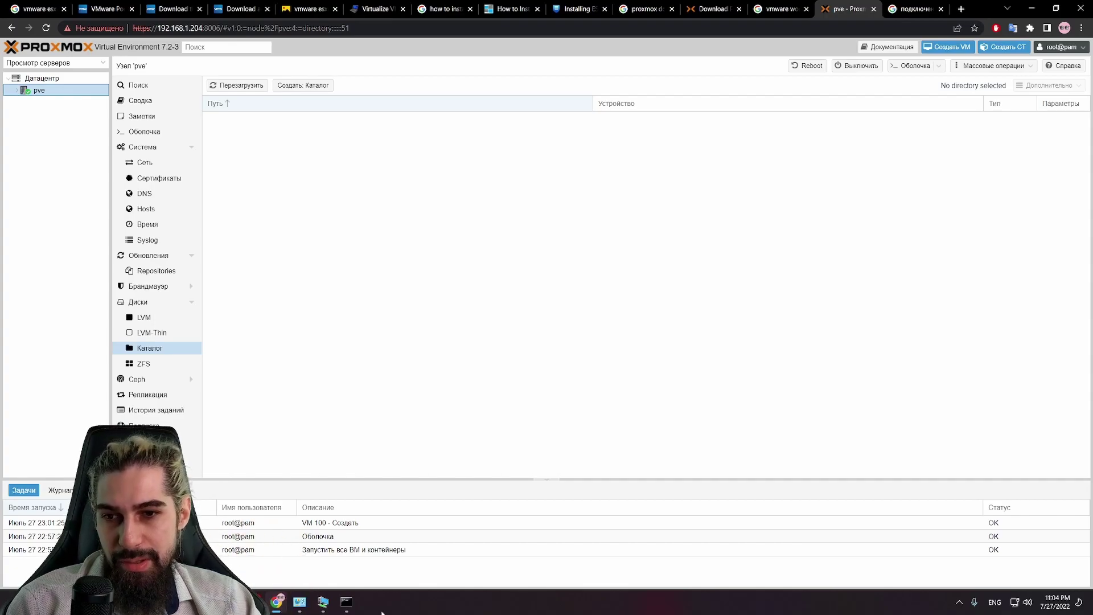
right_click(293, 324)
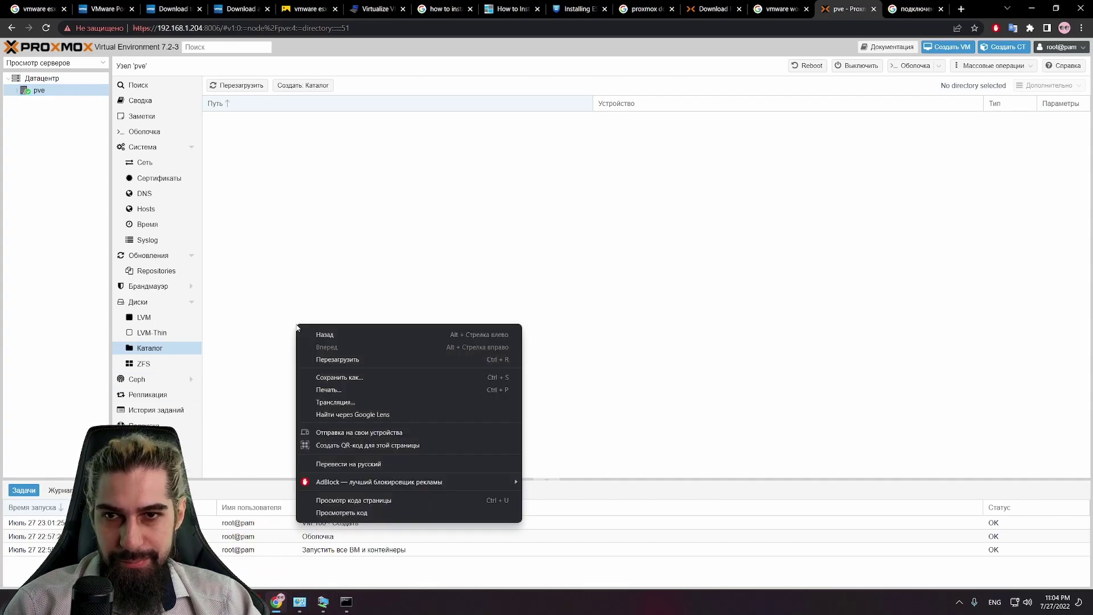
left_click(158, 347)
left_click(139, 302)
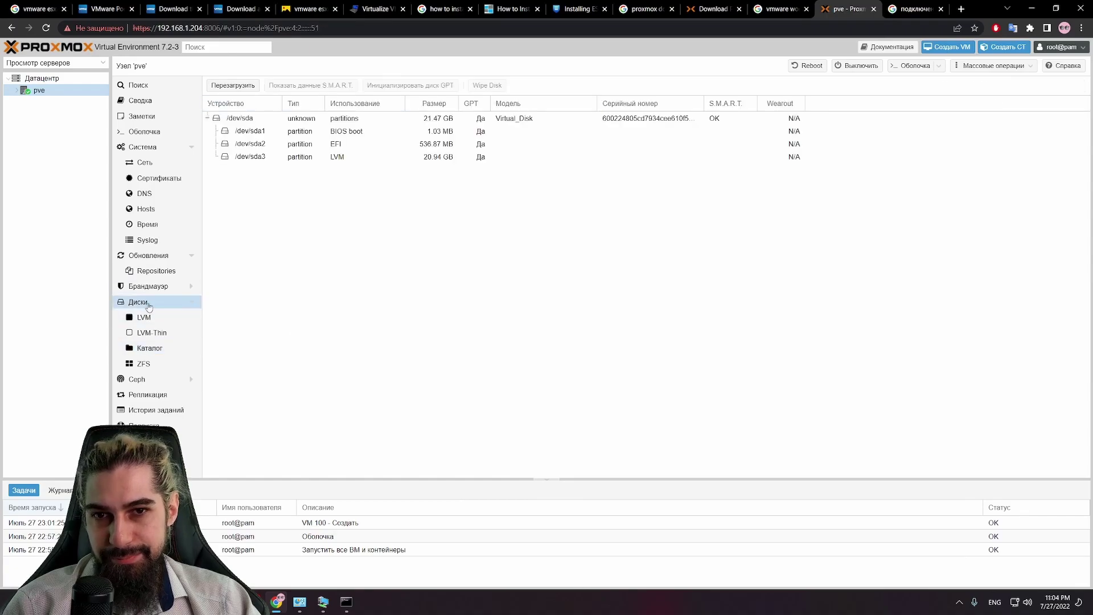
left_click(329, 158)
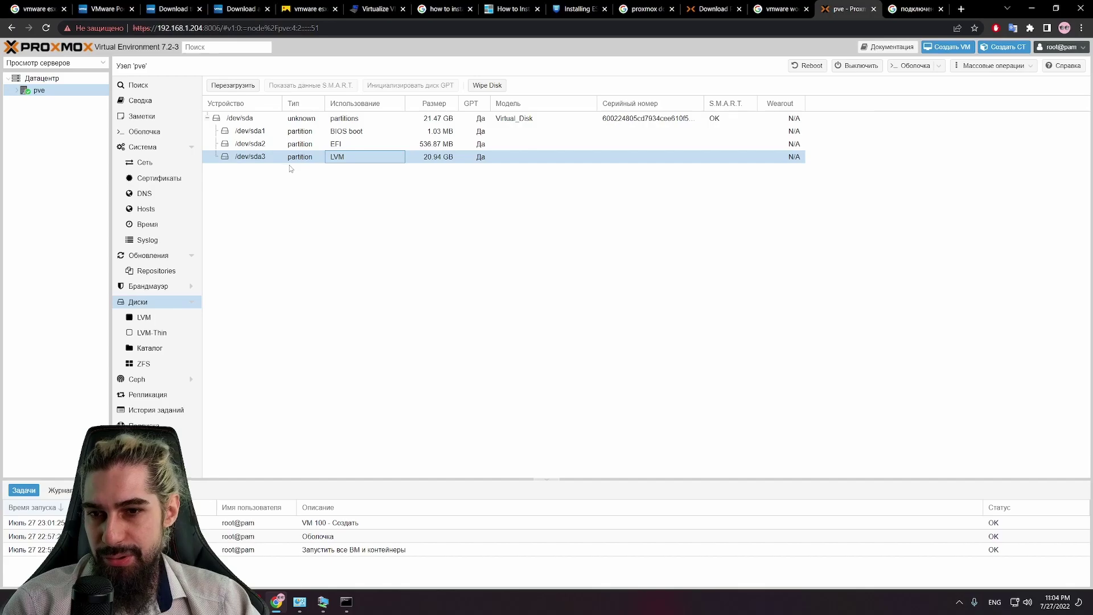
Step: View the node's LVM, LVM-Thin, Directory and ZFS storage pages
left_click(145, 319)
left_click(156, 336)
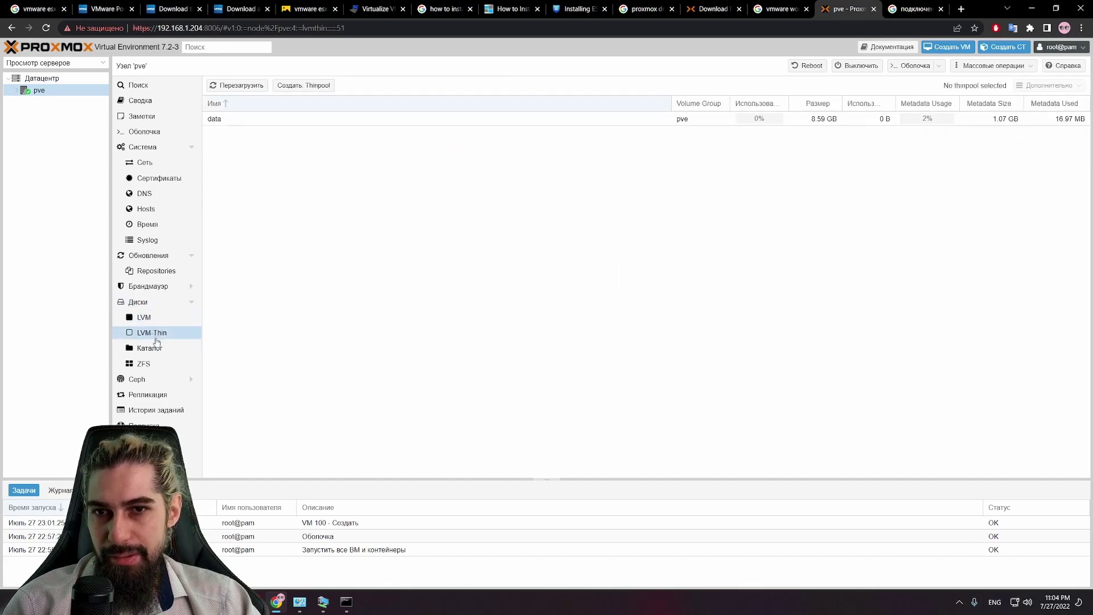
left_click(159, 349)
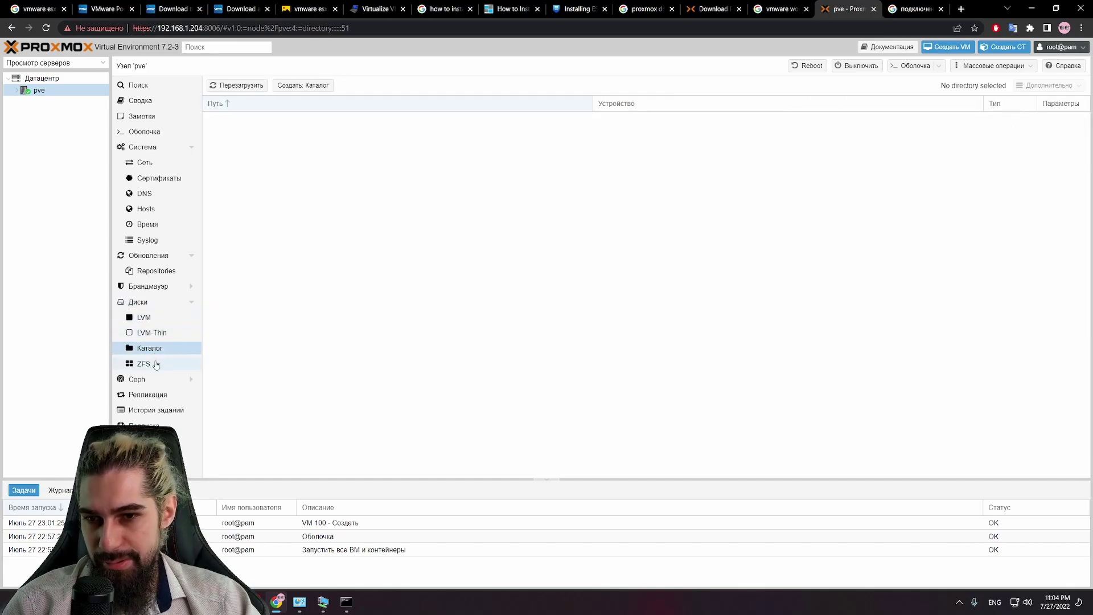
left_click(156, 365)
right_click(528, 233)
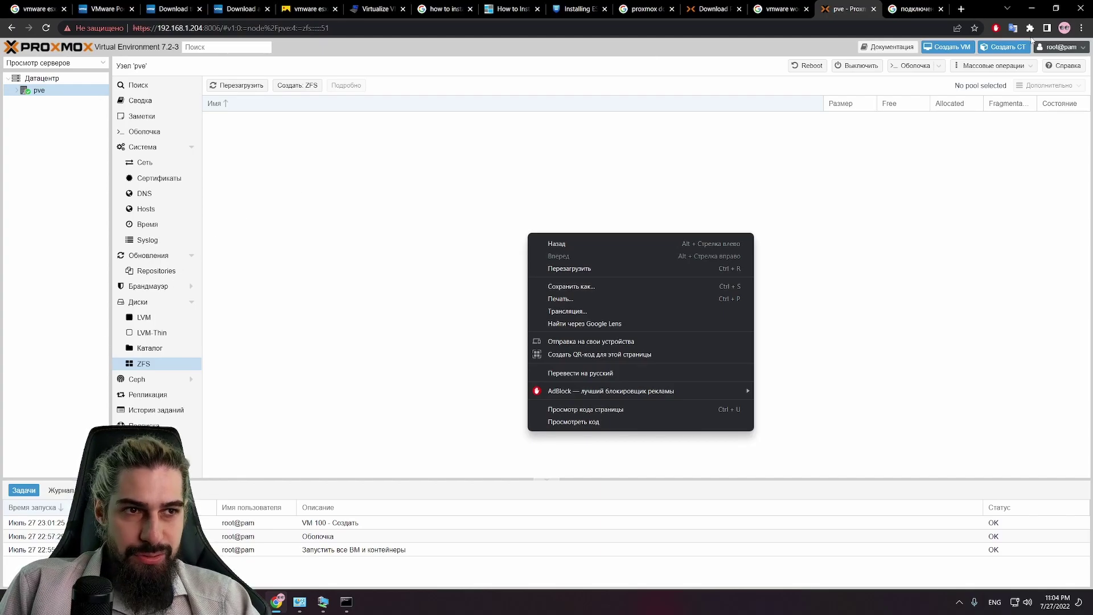
Step: Open and cancel the Create CT wizard and the Create: ZFS form
left_click(1004, 47)
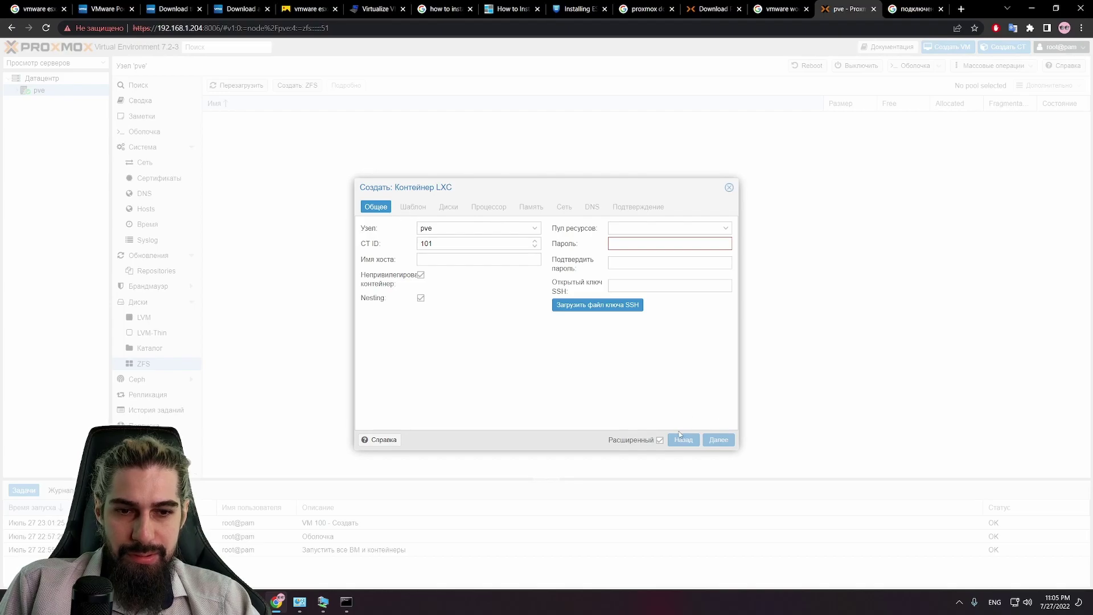
left_click(728, 187)
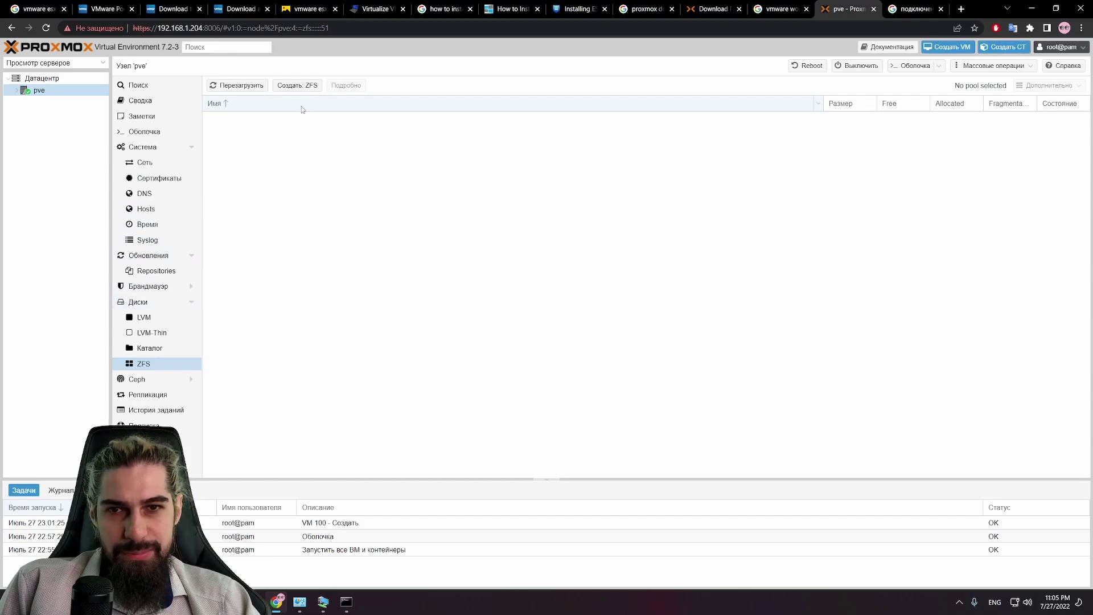
left_click(296, 86)
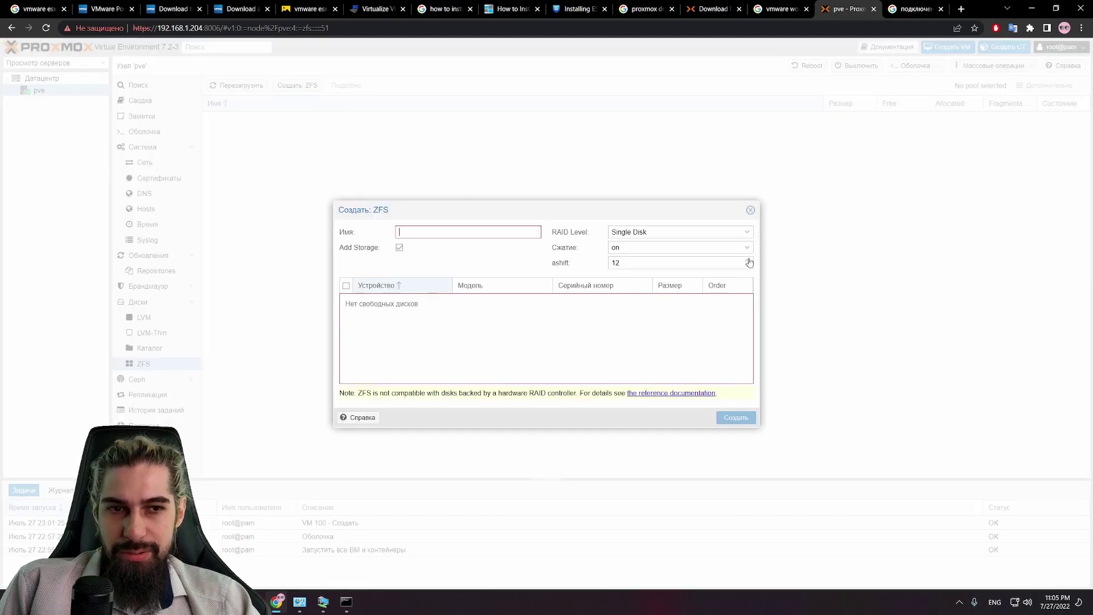
left_click(750, 210)
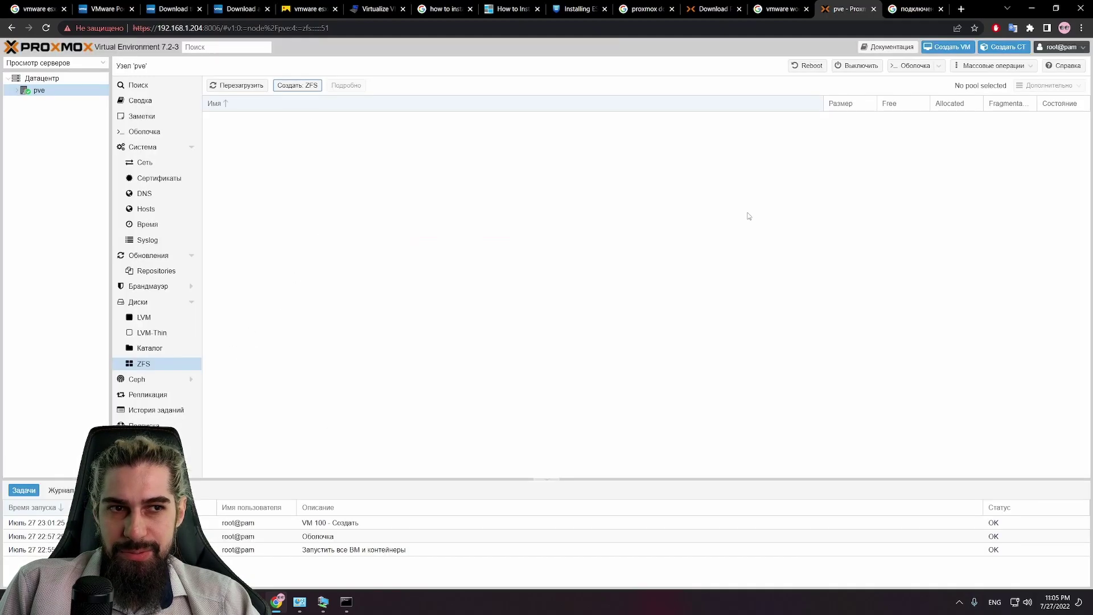
Step: Return to the Directory view, then check the node's Task History and Replication pages
left_click(153, 352)
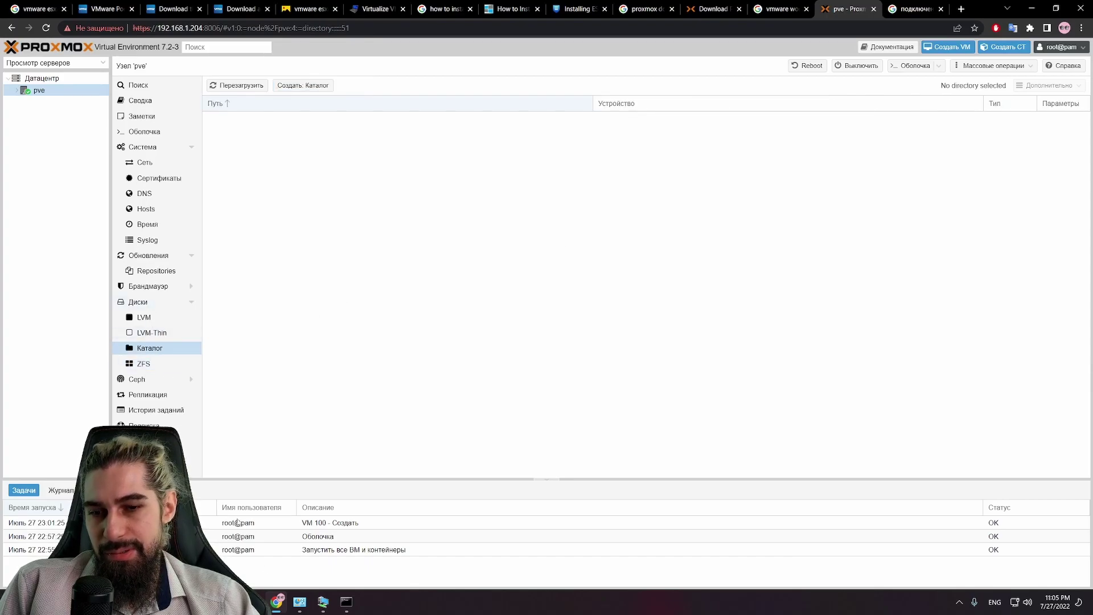
left_click(323, 602)
left_click(278, 601)
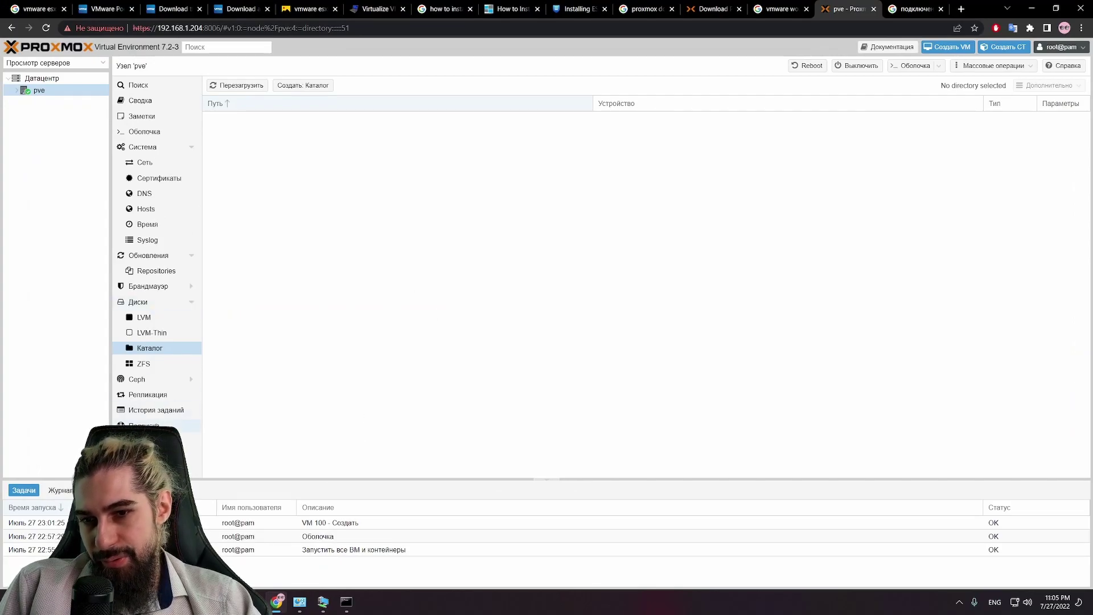
left_click(155, 411)
left_click(149, 395)
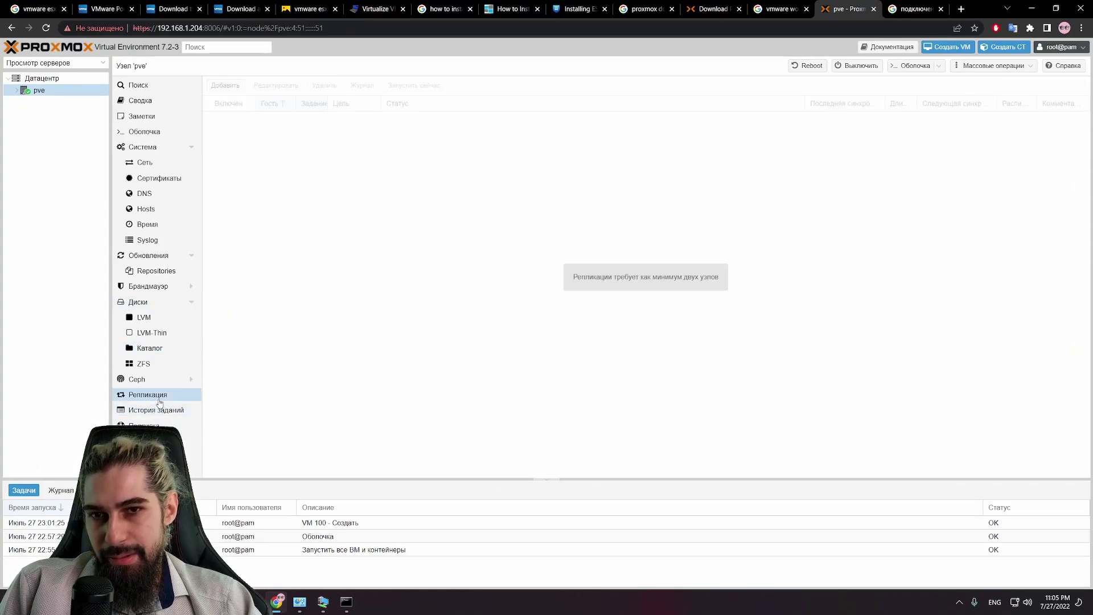
left_click(146, 164)
Step: Flip through the node's Shell, Notes and Summary pages, then go back to the Shell
left_click(148, 130)
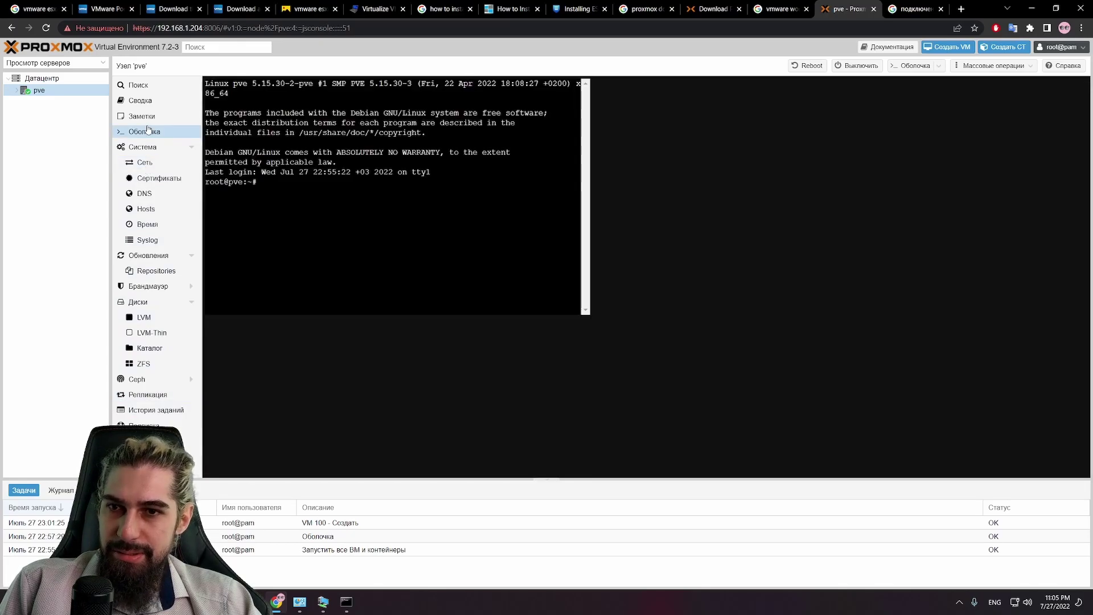
left_click(150, 118)
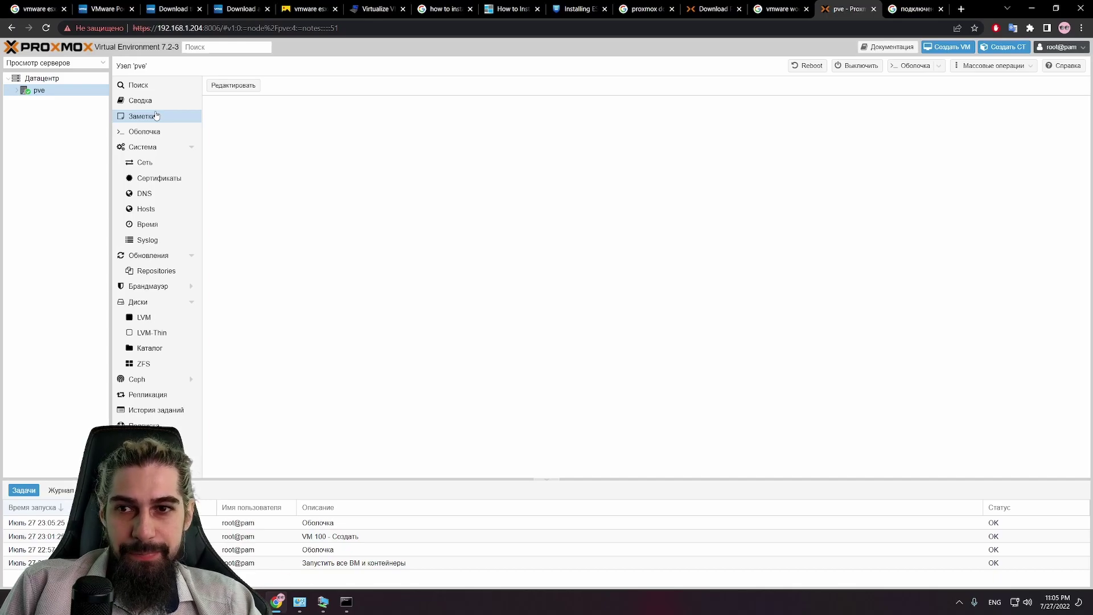
left_click(150, 104)
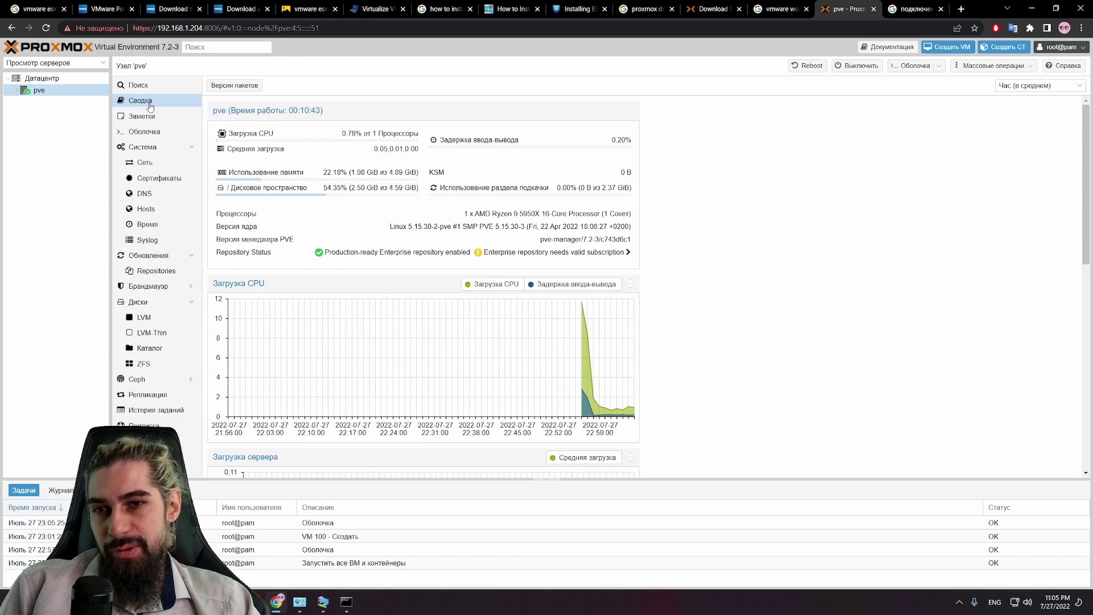
left_click(149, 117)
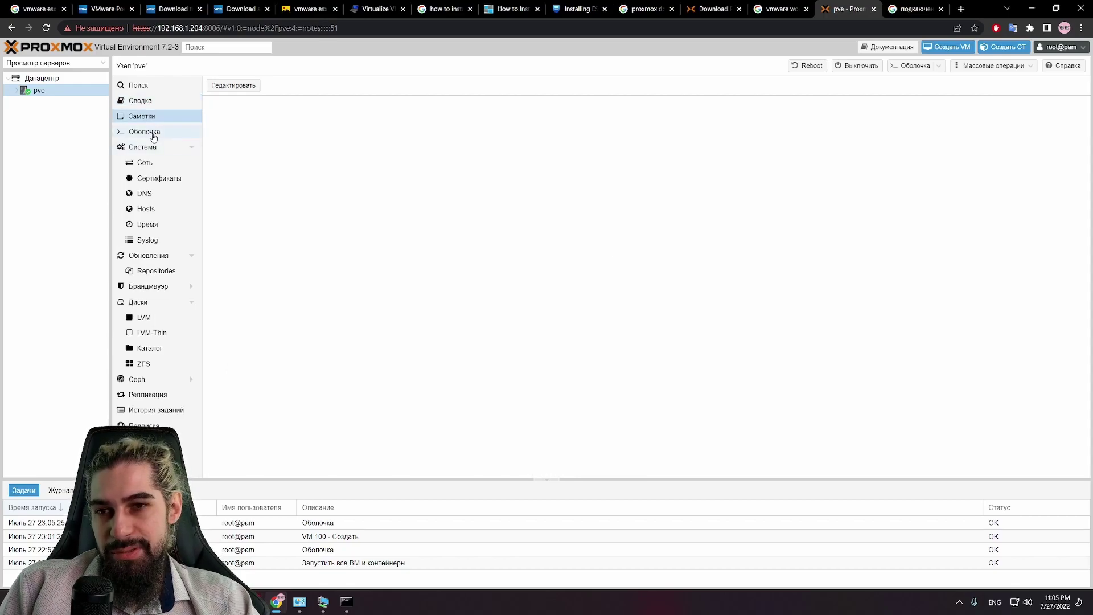
left_click(153, 137)
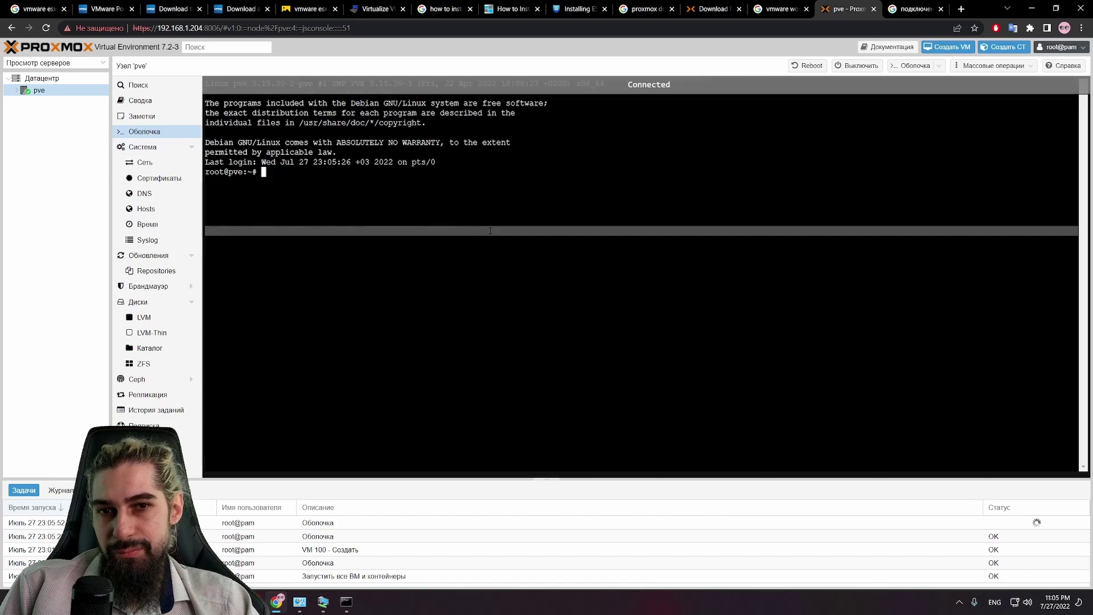
Step: View the node's System services, Network and Certificates pages, then reselect node pve
left_click(147, 148)
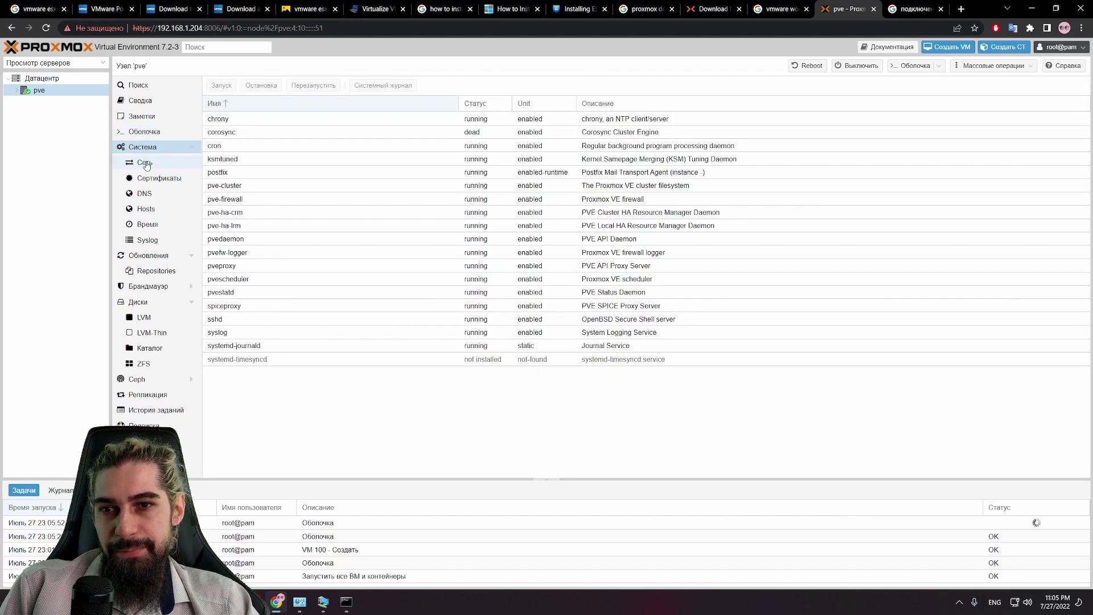
left_click(147, 164)
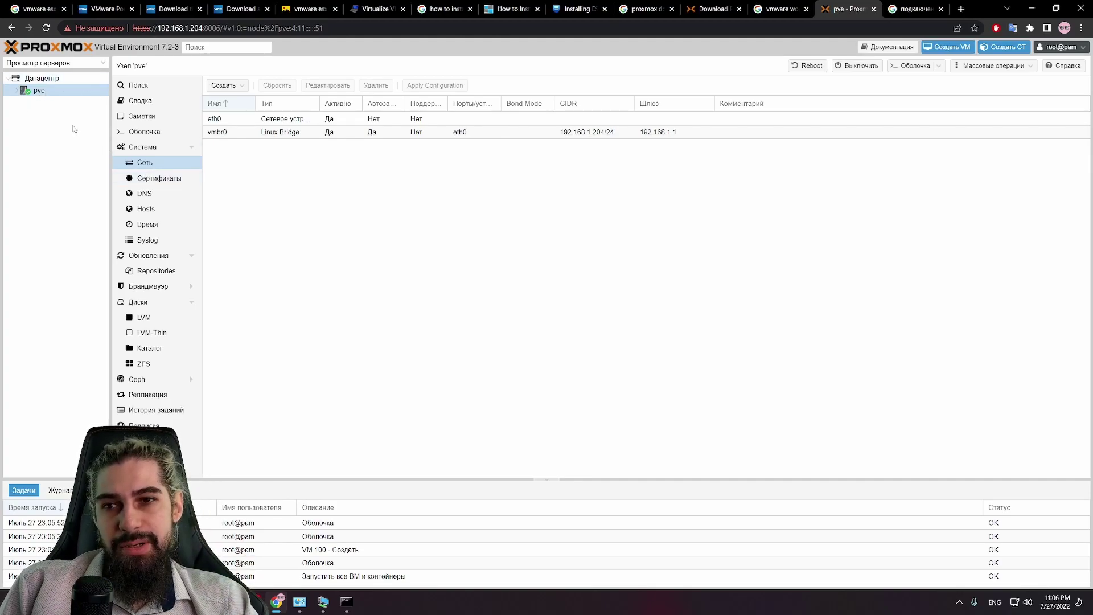
left_click(146, 181)
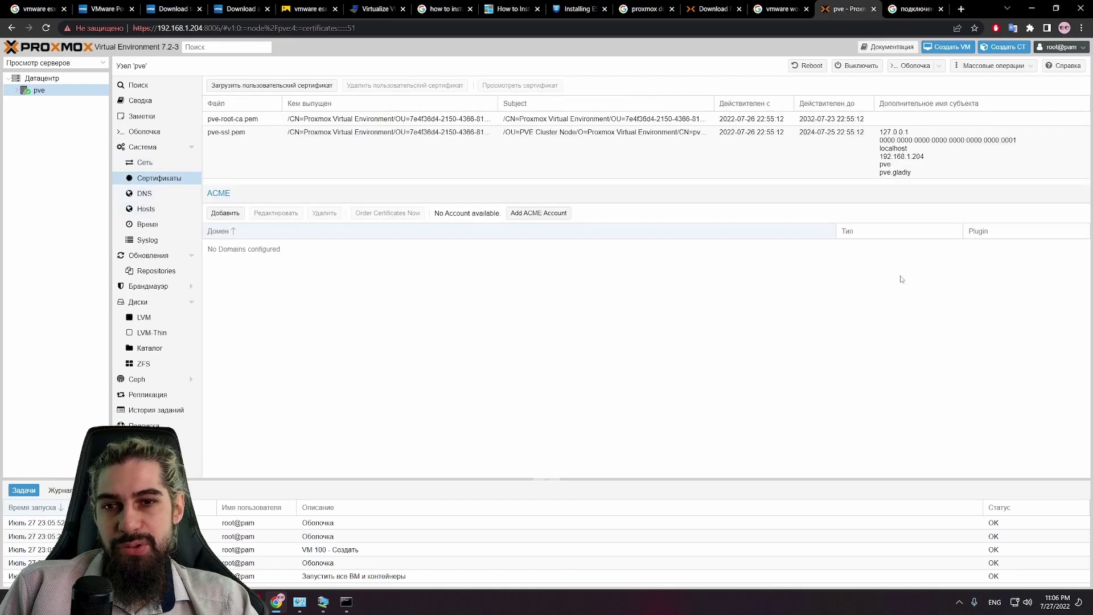
left_click(55, 95)
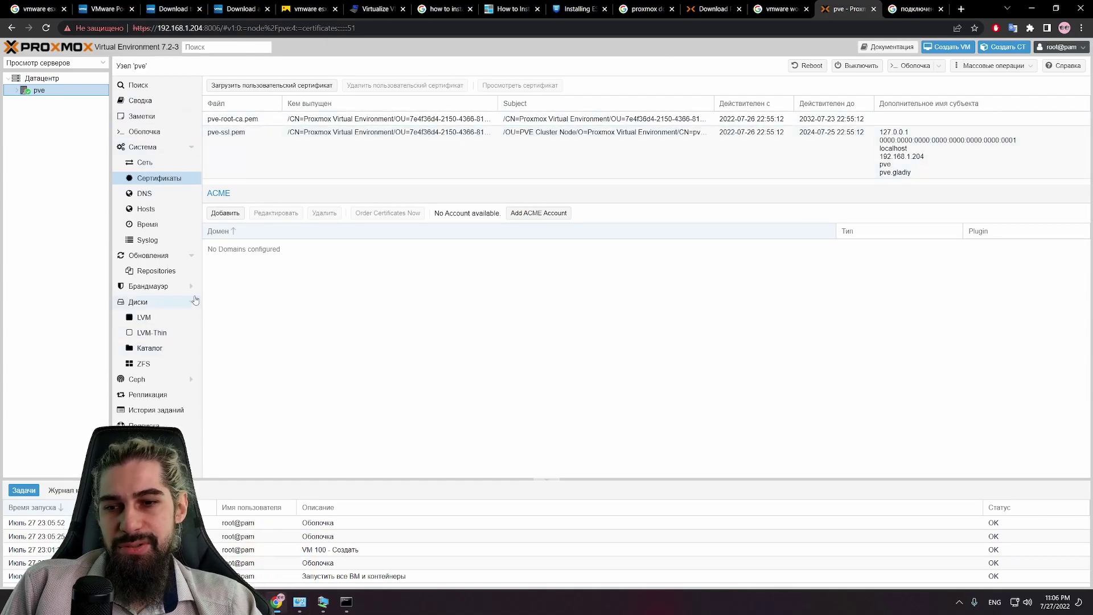
Step: Check the DNS, Hosts, Network, LVM and ZFS pages, then open the node's root shell
left_click(162, 196)
left_click(153, 209)
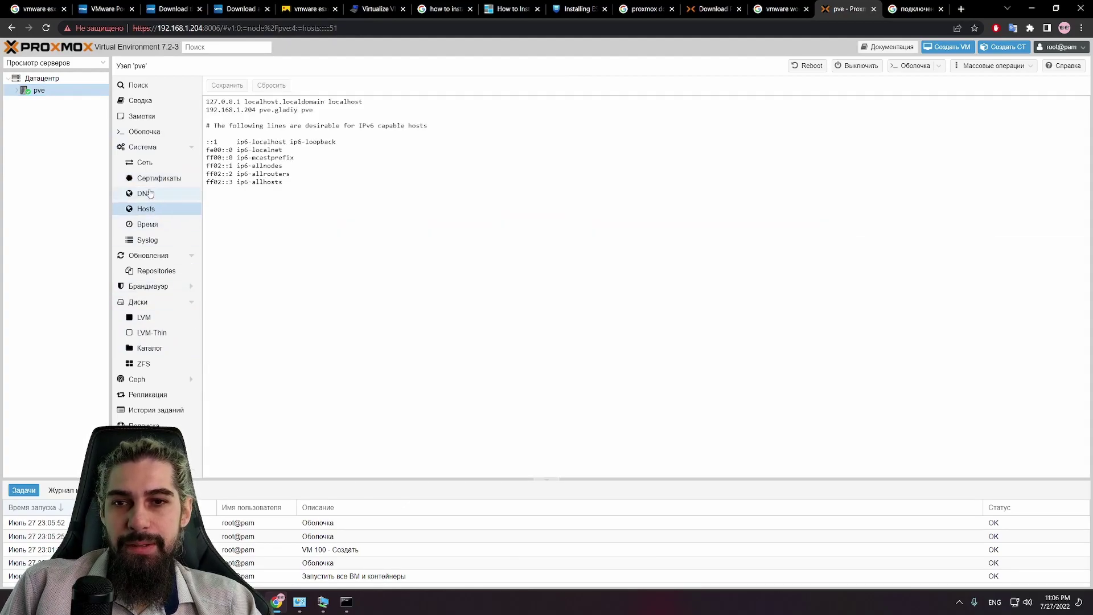
left_click(159, 162)
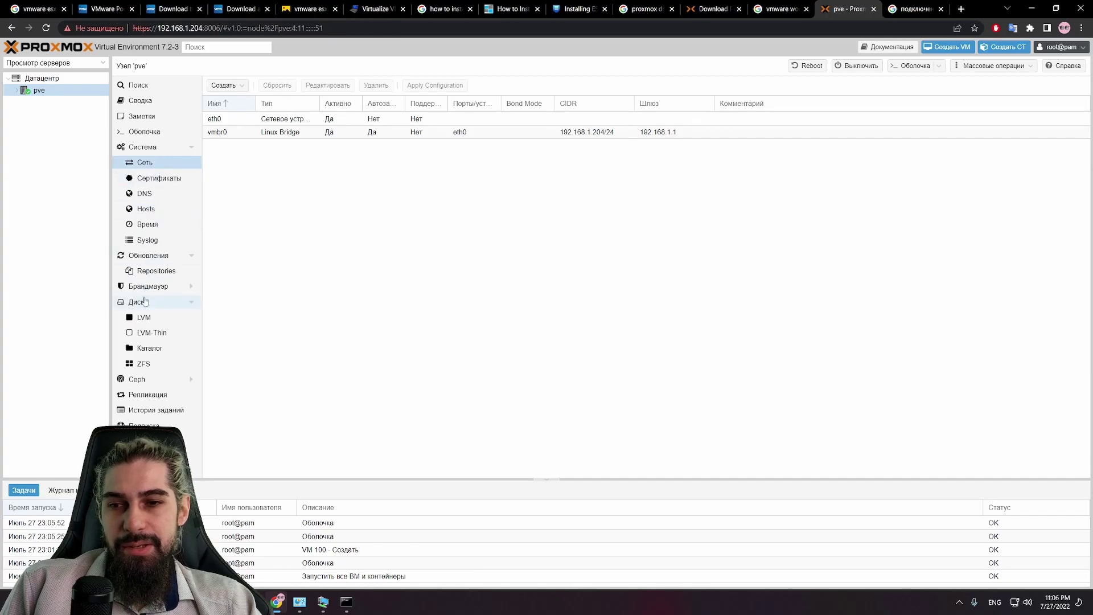
left_click(145, 316)
left_click(143, 363)
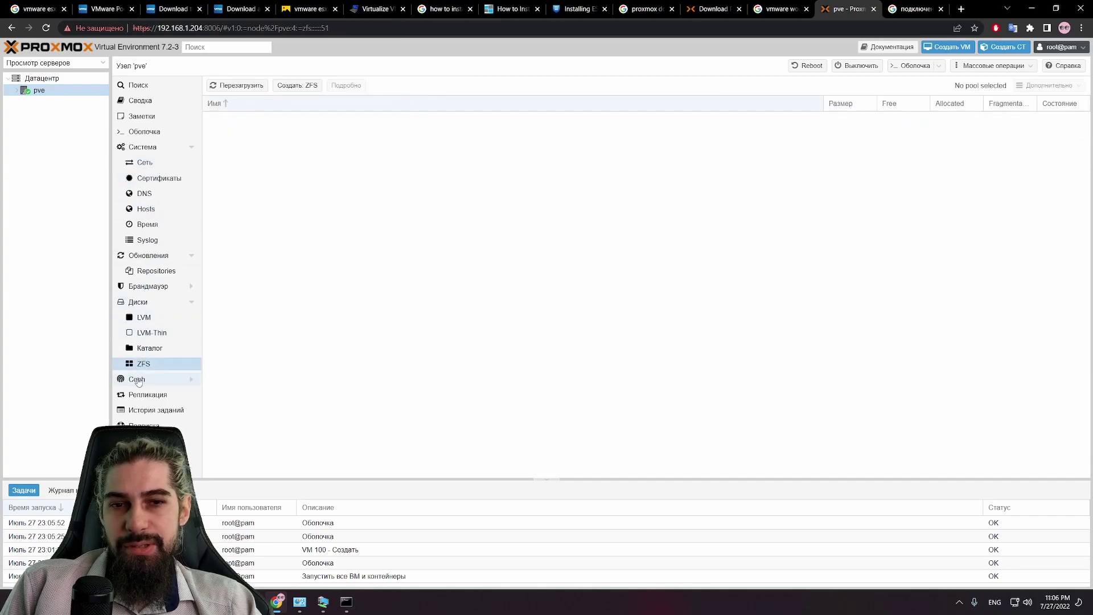
left_click(141, 131)
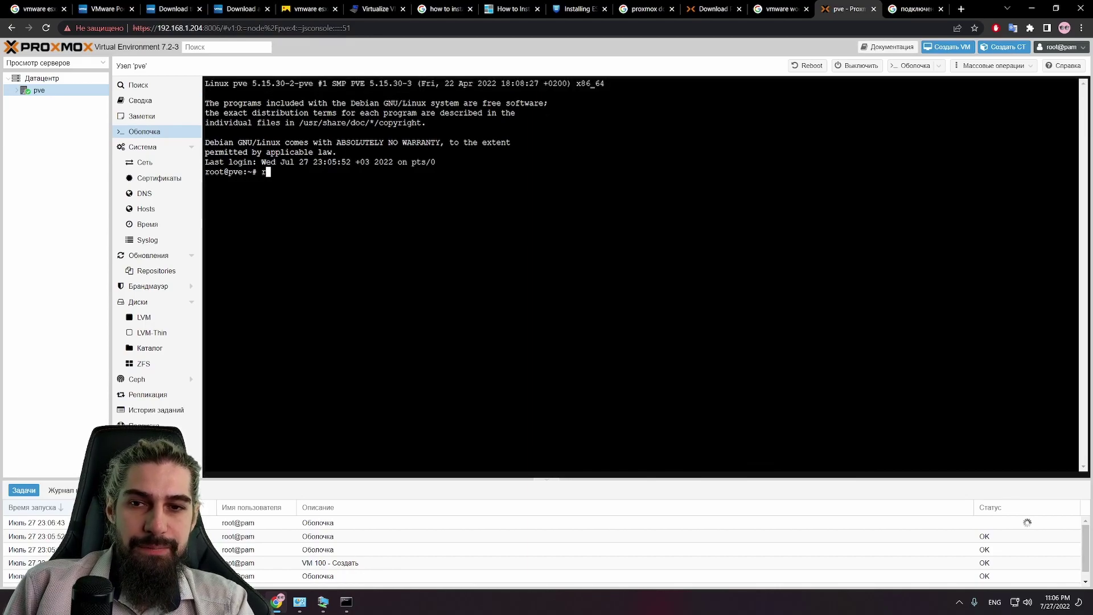
Step: Run top in the node shell and highlight the 149 total and 148 sleeping task counts
type("top")
key("Return")
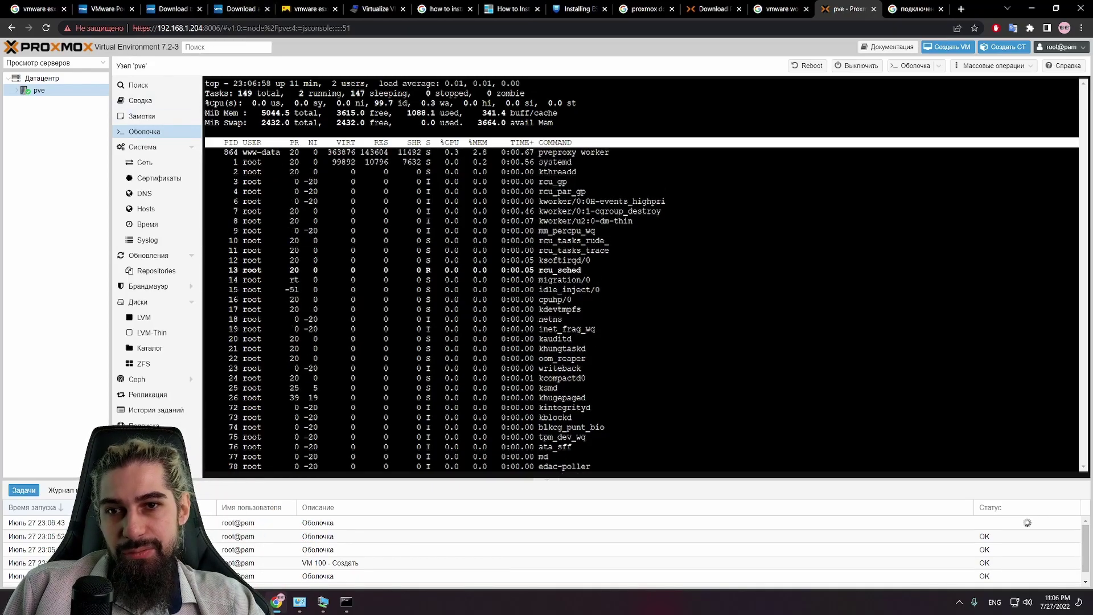
double_click(245, 93)
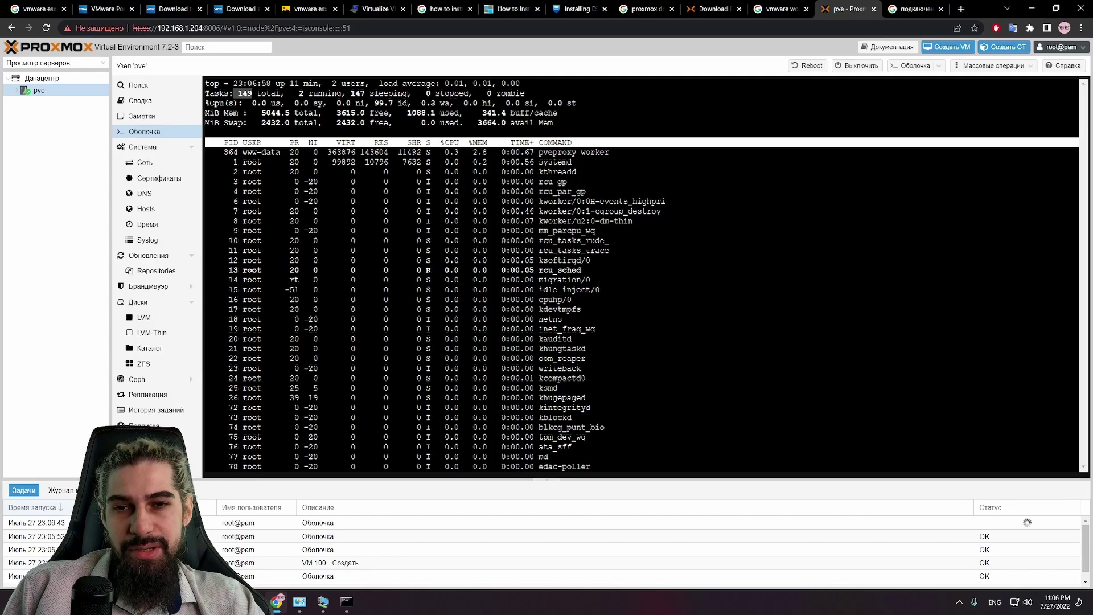
double_click(357, 93)
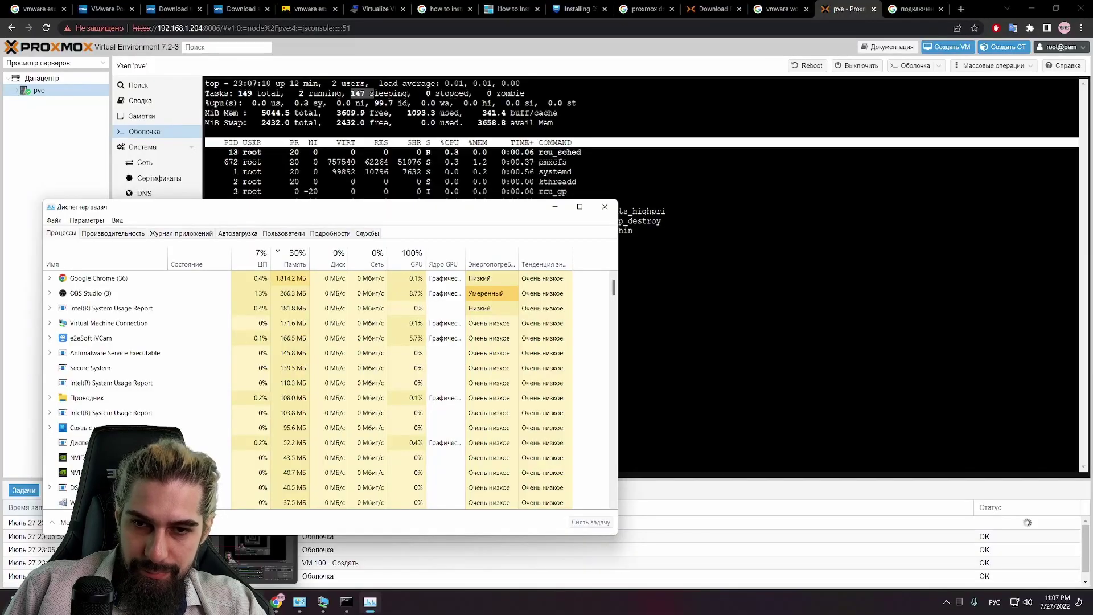
Step: In Task Manager, compare the Processes and CPU Performance tabs with the window moved beside the console
key("alt+Tab")
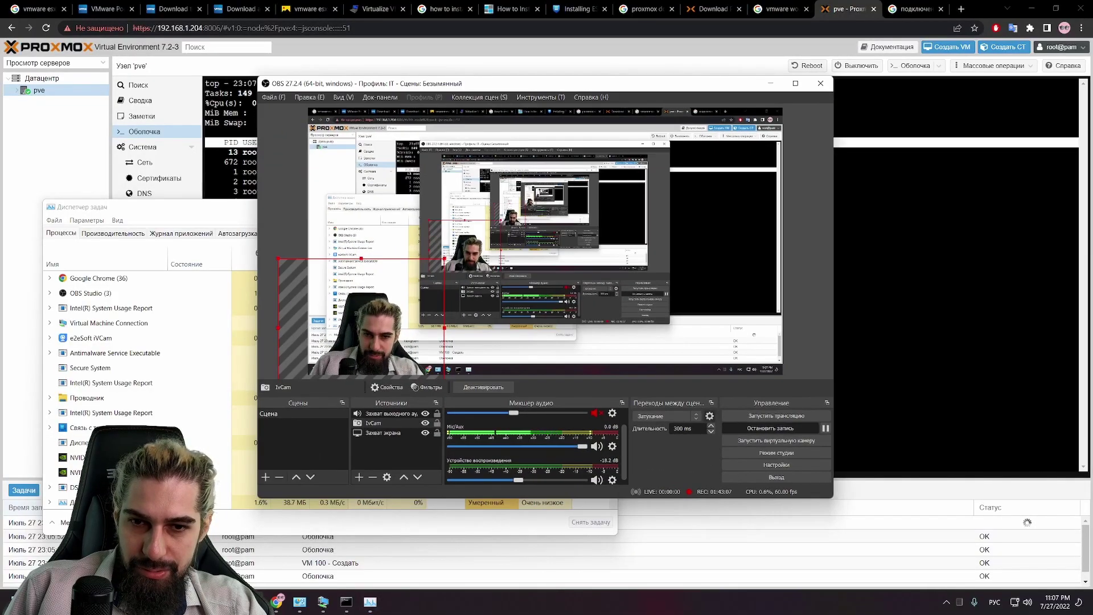
key("alt+Tab")
left_click(120, 233)
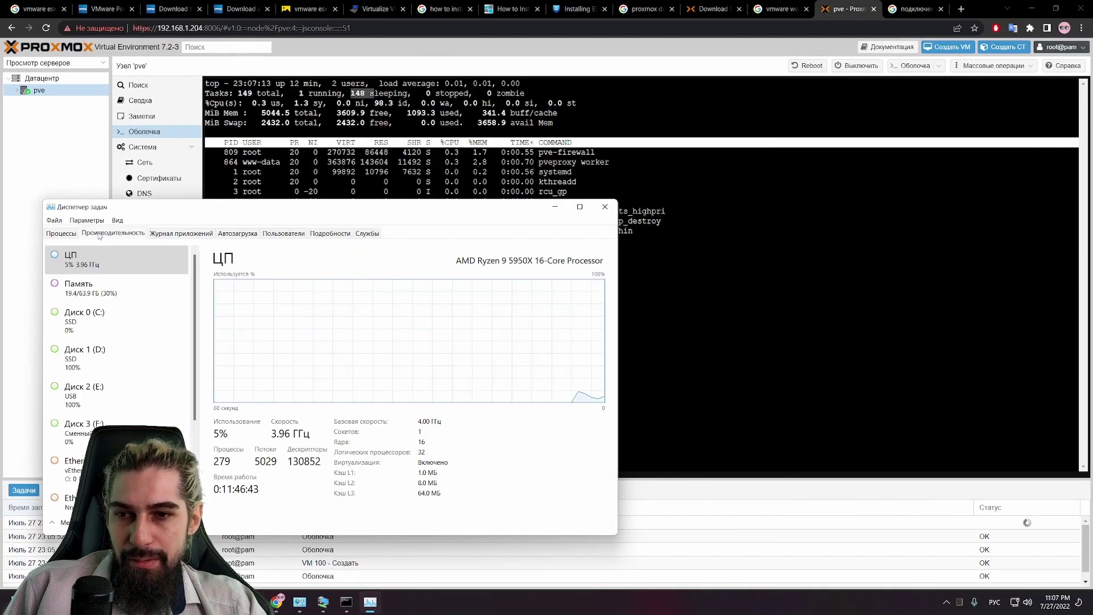
left_click(71, 234)
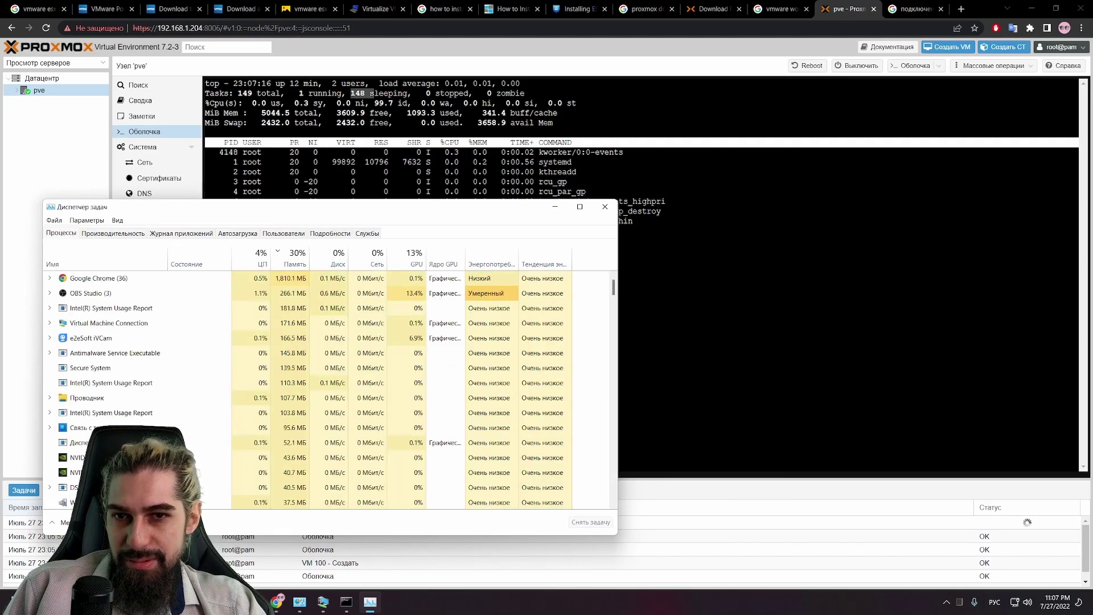
left_click_drag(218, 223, 679, 183)
scroll(583, 271, "down", 10)
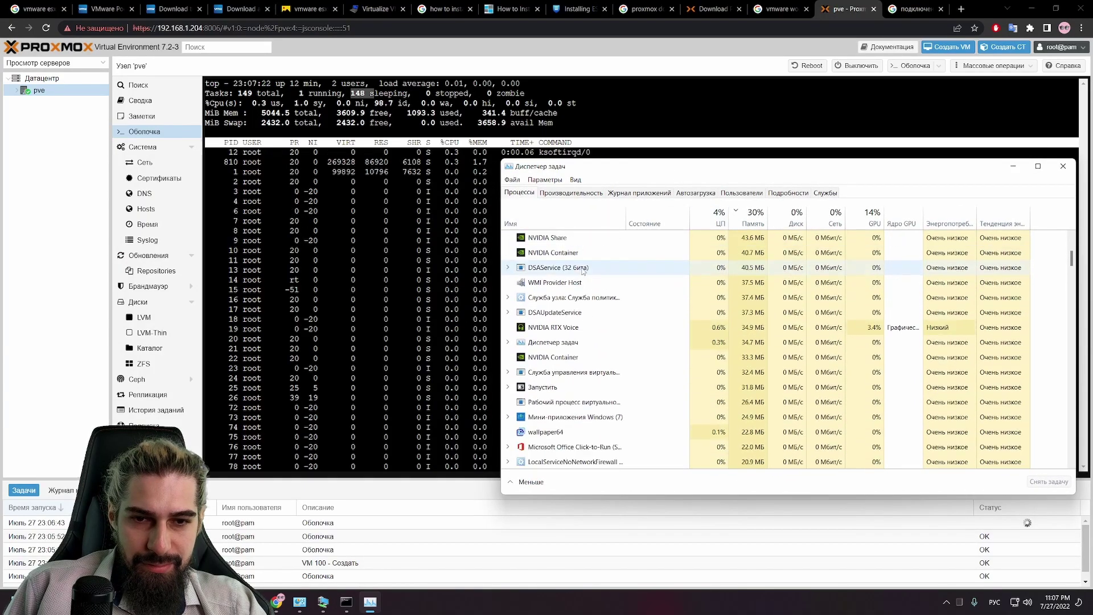
scroll(583, 271, "down", 15)
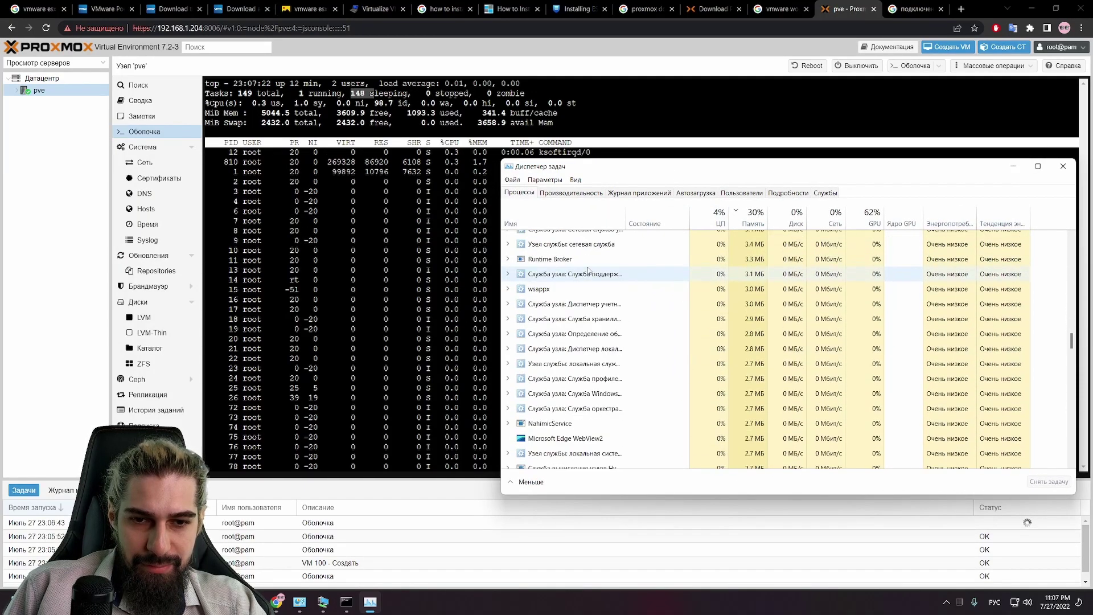
scroll(588, 271, "down", 15)
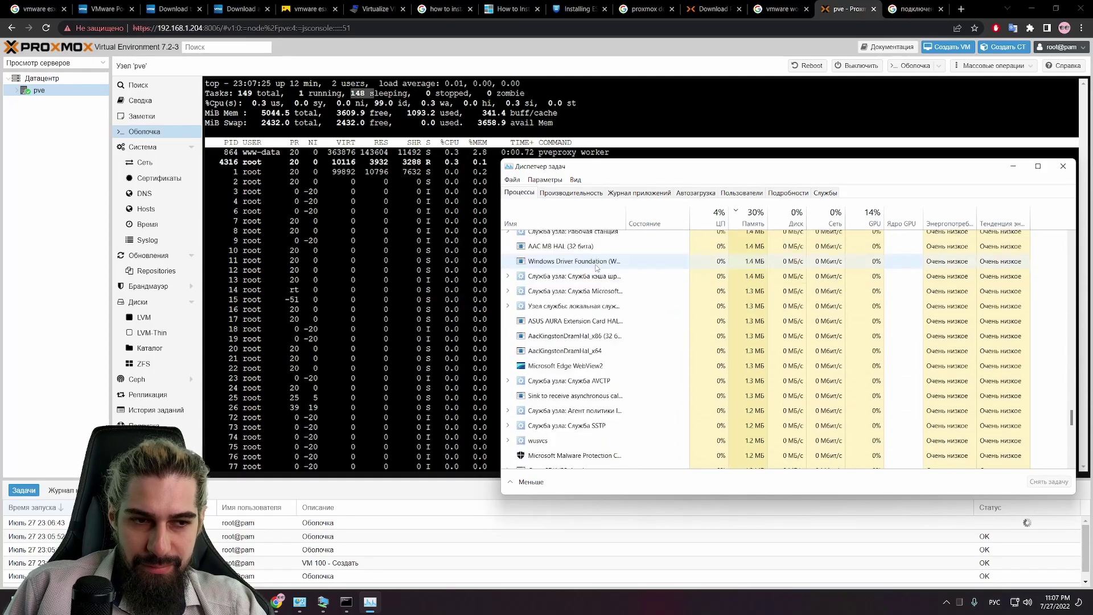
scroll(588, 272, "down", 10)
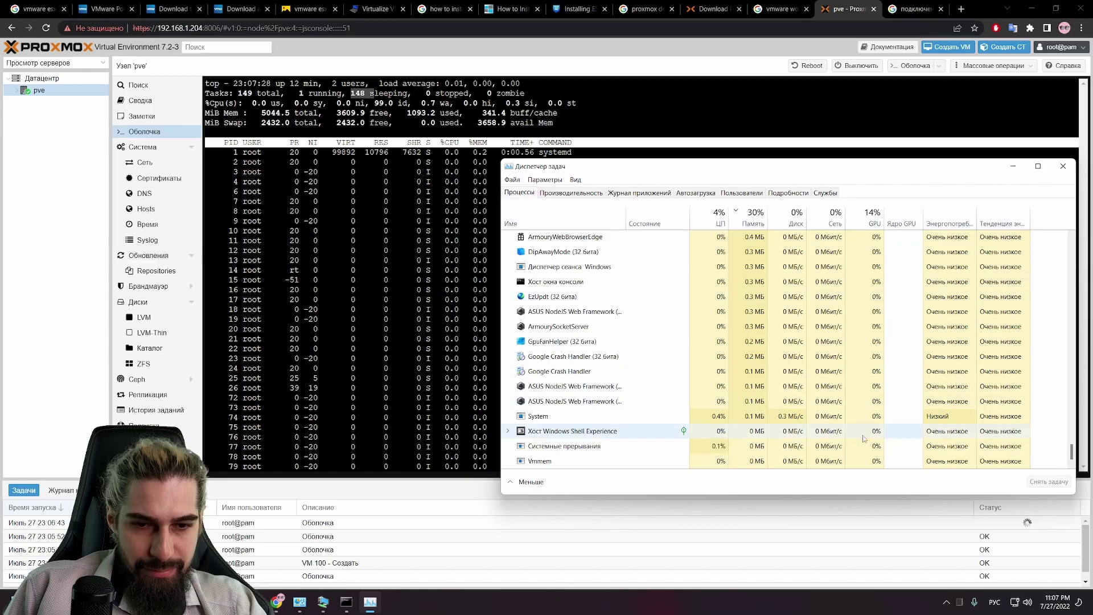
left_click(586, 193)
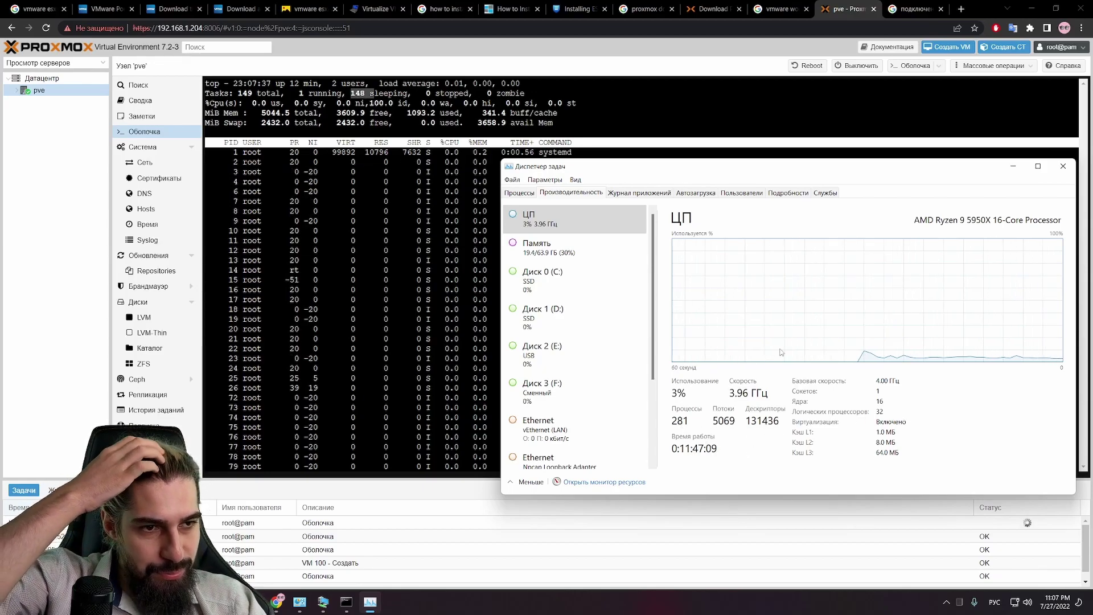
Step: Open Resource Monitor, expand and scroll its Services list, then return to the Processes tab
left_click(583, 484)
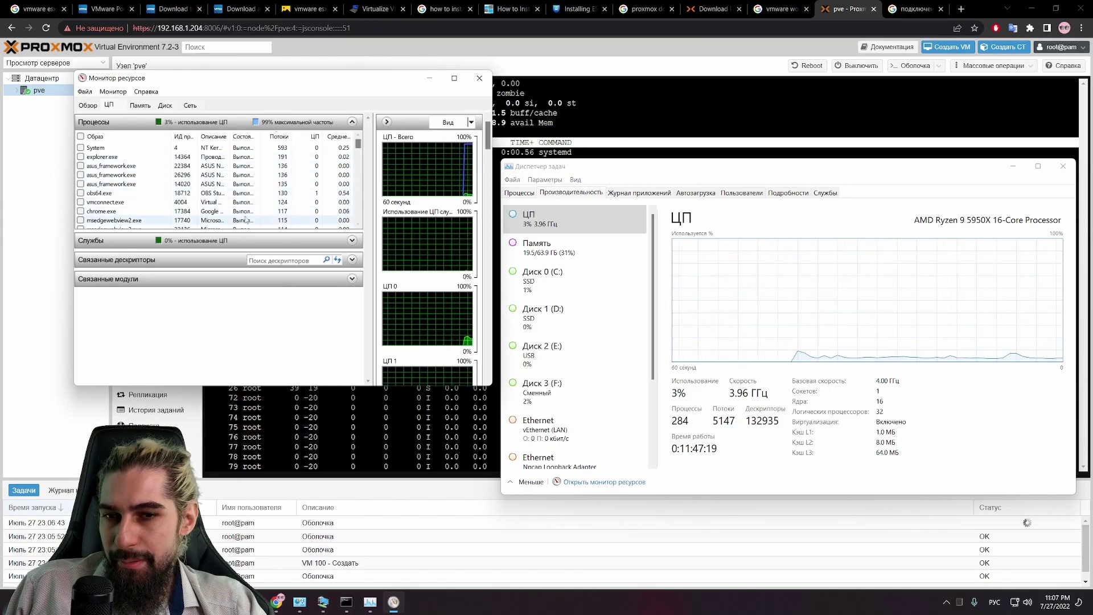
left_click(325, 240)
scroll(304, 293, "down", 10)
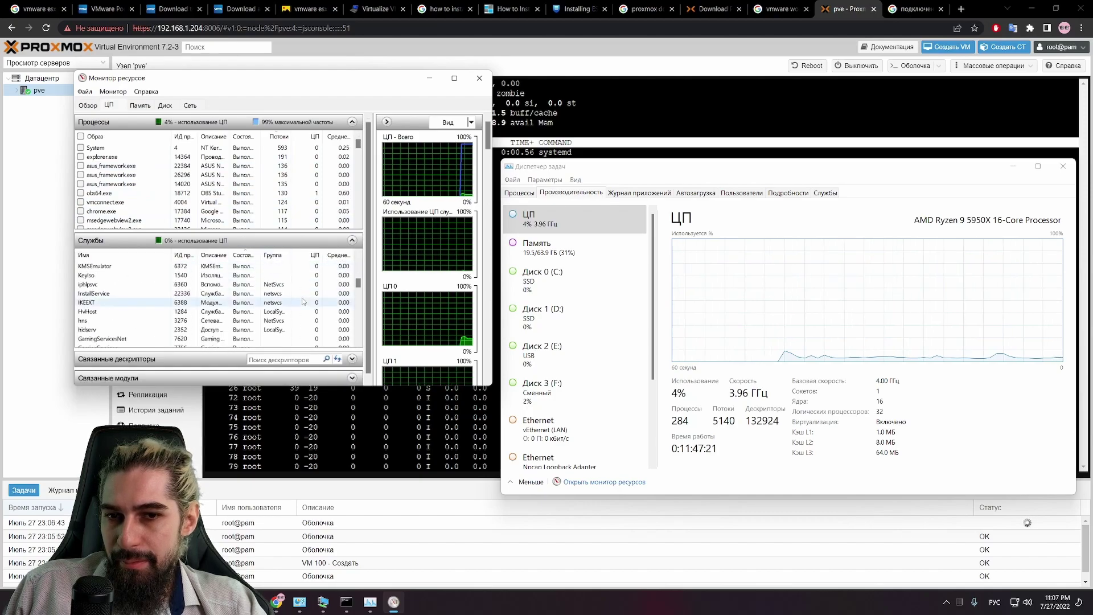
scroll(303, 301, "down", 10)
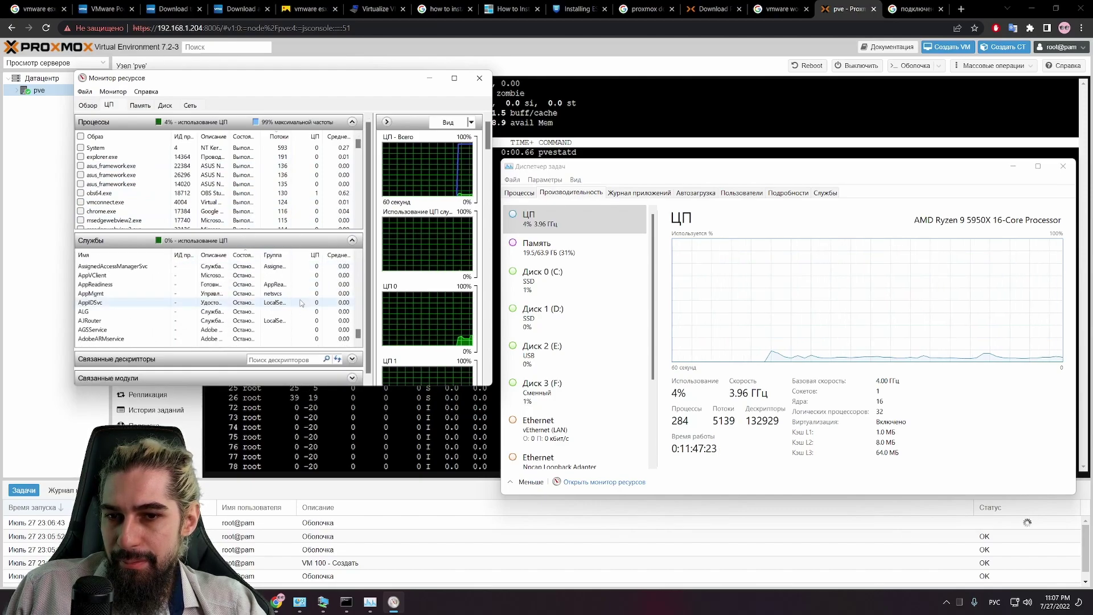
scroll(151, 200, "down", 5)
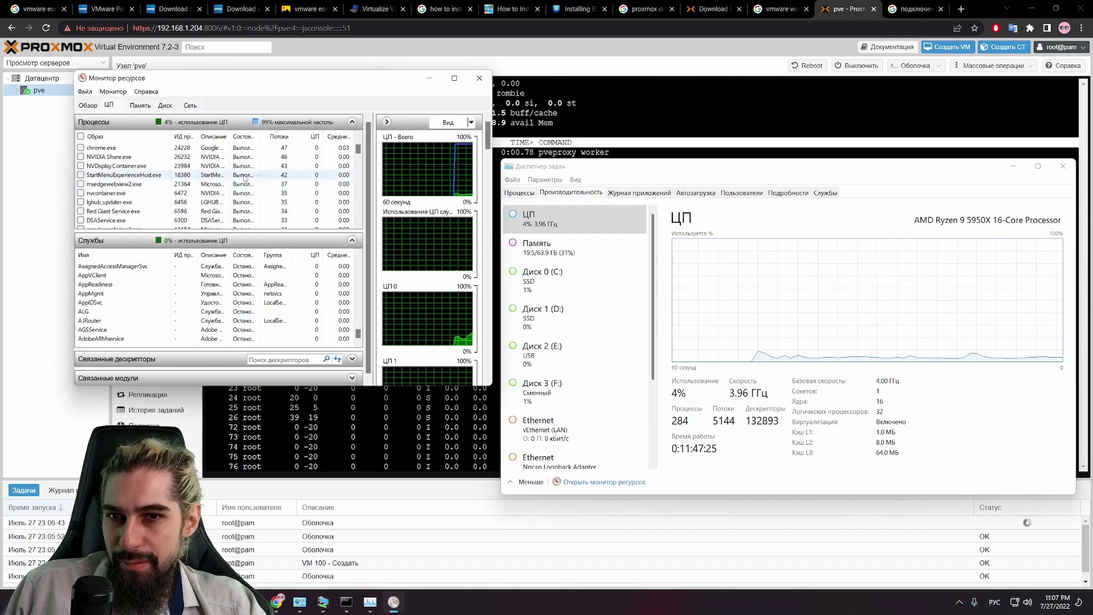
left_click(520, 193)
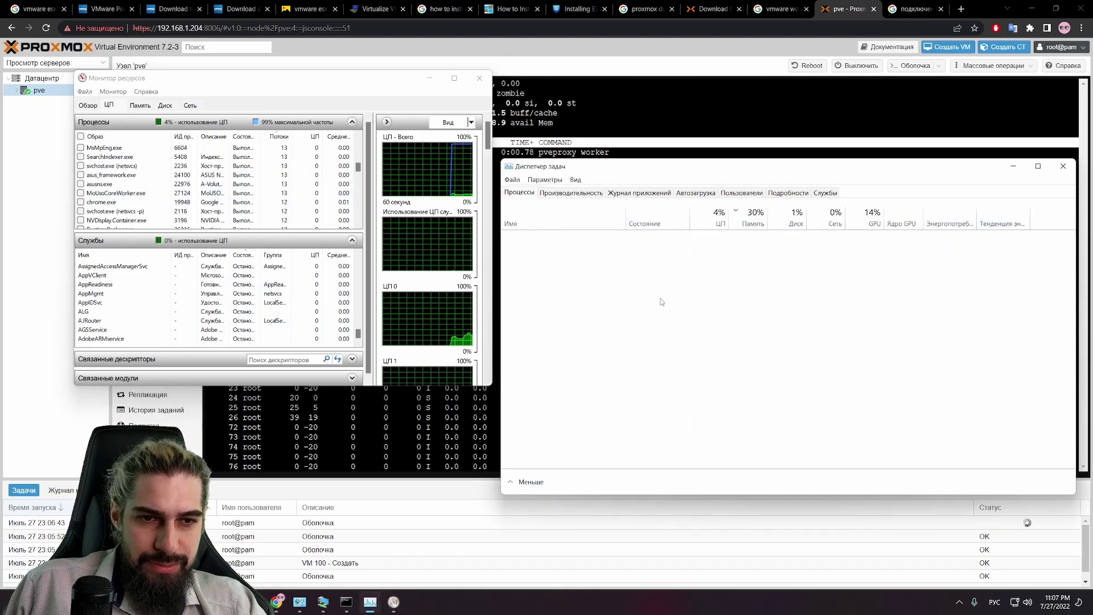